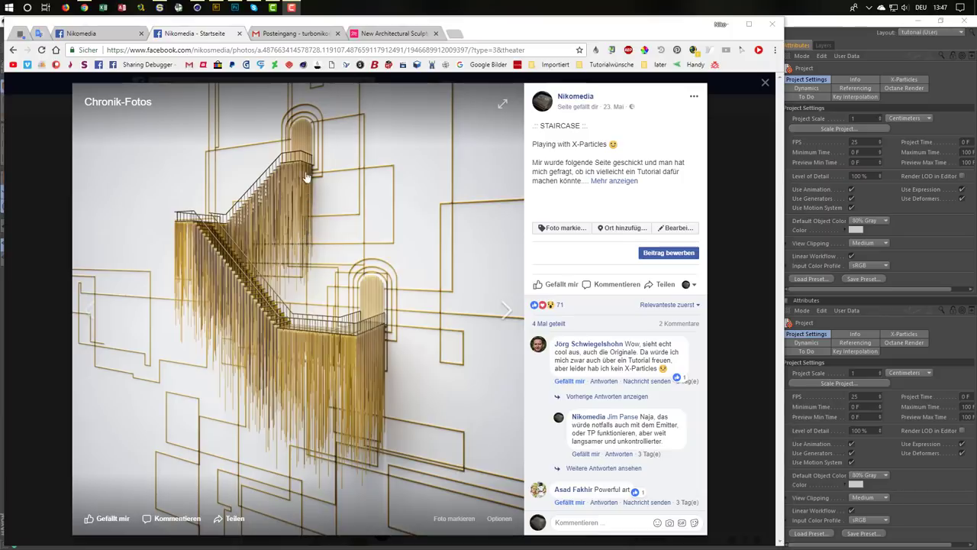
Scroll through the Colossal sculpture article, then bring up the Cinema 4D stick-house render
{"action": "left_click", "coordinate": [373, 34]}
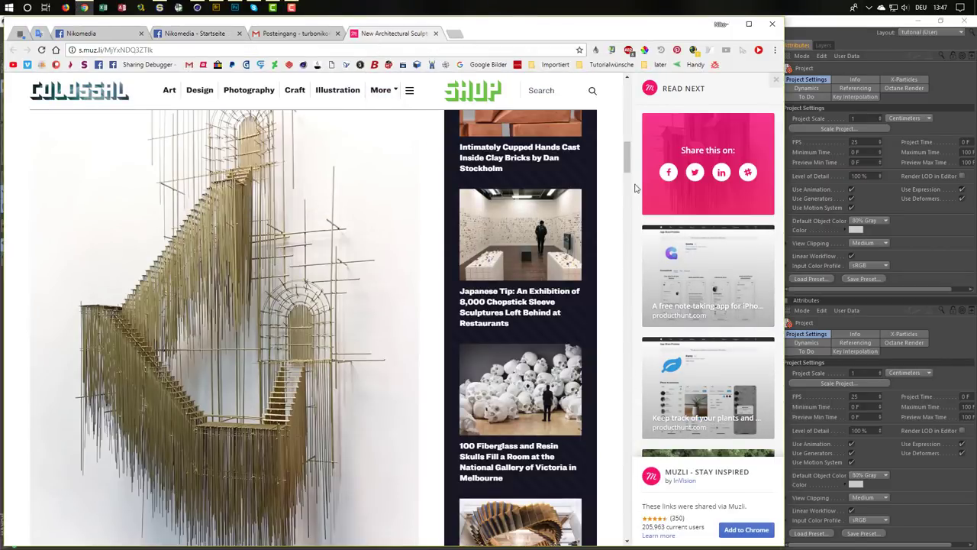
{"action": "left_click_drag", "start_coordinate": [627, 156], "coordinate": [624, 90]}
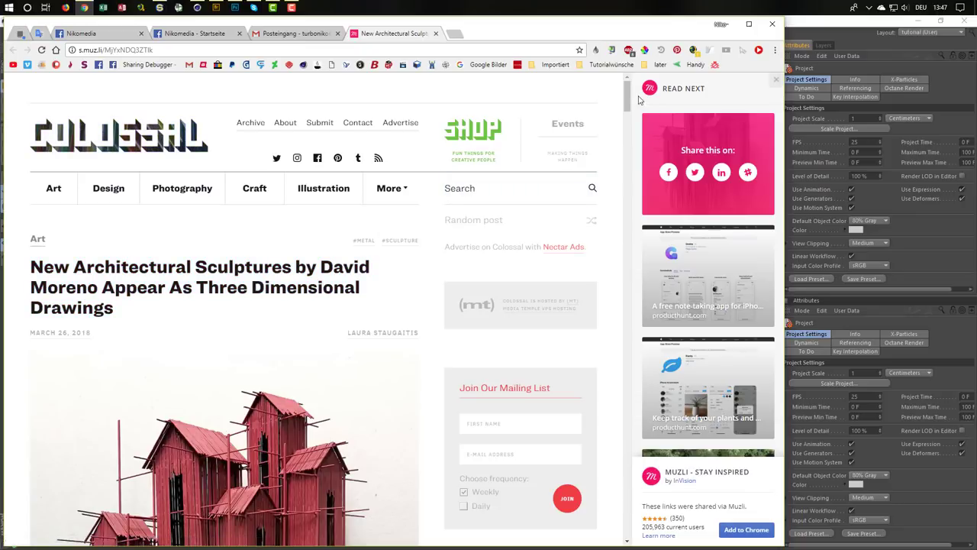
{"action": "mouse_move", "coordinate": [629, 97]}
{"action": "left_mouse_down"}
{"action": "mouse_move", "coordinate": [628, 115]}
{"action": "mouse_move", "coordinate": [631, 74]}
{"action": "mouse_move", "coordinate": [626, 106]}
{"action": "left_mouse_up"}
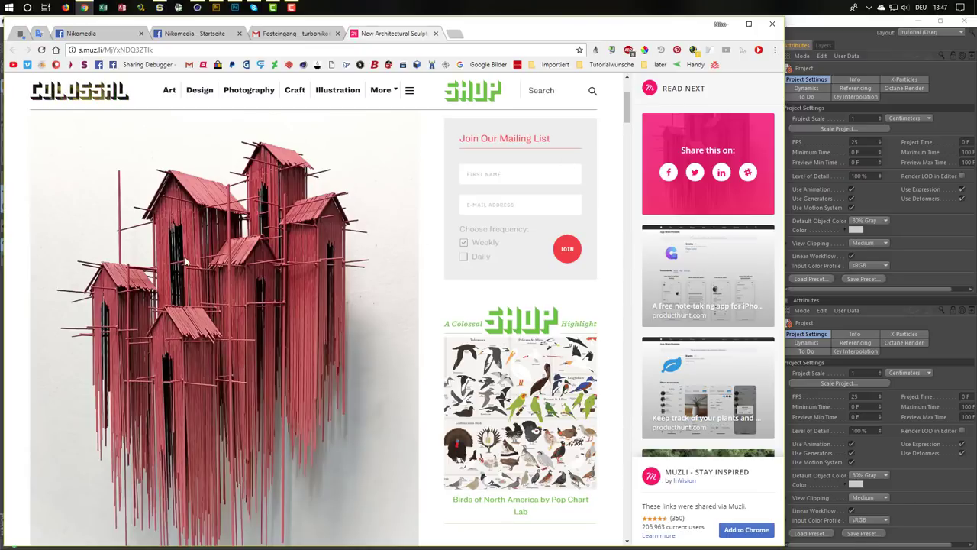
{"action": "left_click", "coordinate": [839, 35]}
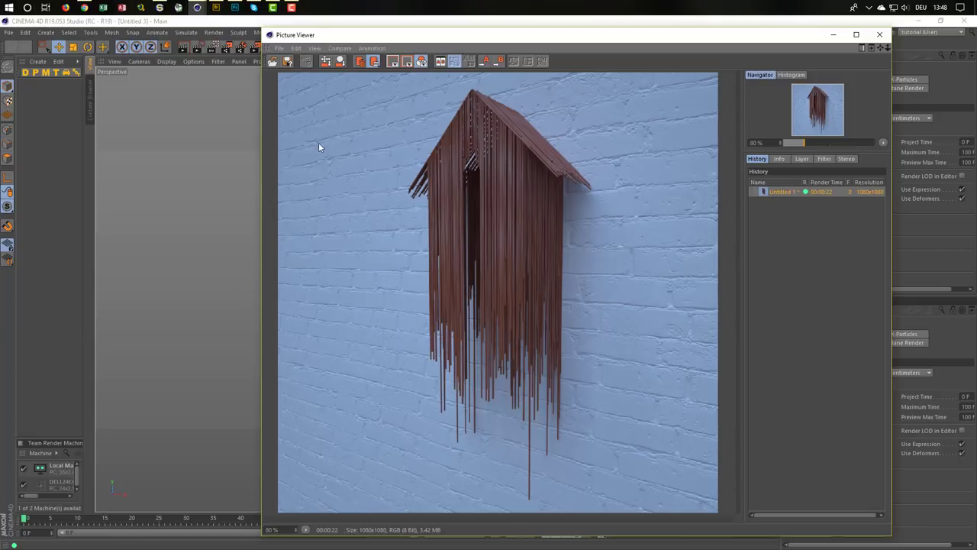
Look at the Facebook staircase post again, then go back to the Colossal stick-house article
{"action": "left_click", "coordinate": [83, 9]}
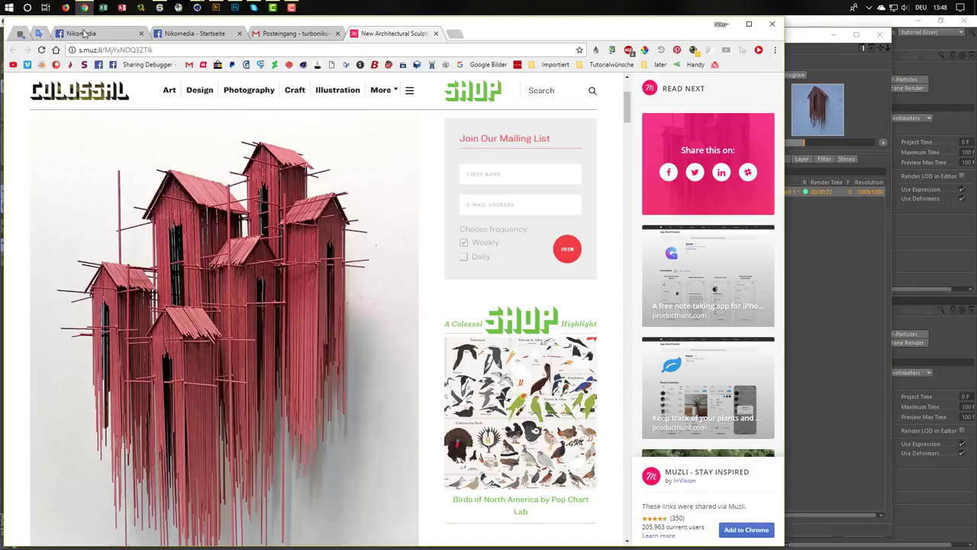
{"action": "left_click", "coordinate": [221, 37]}
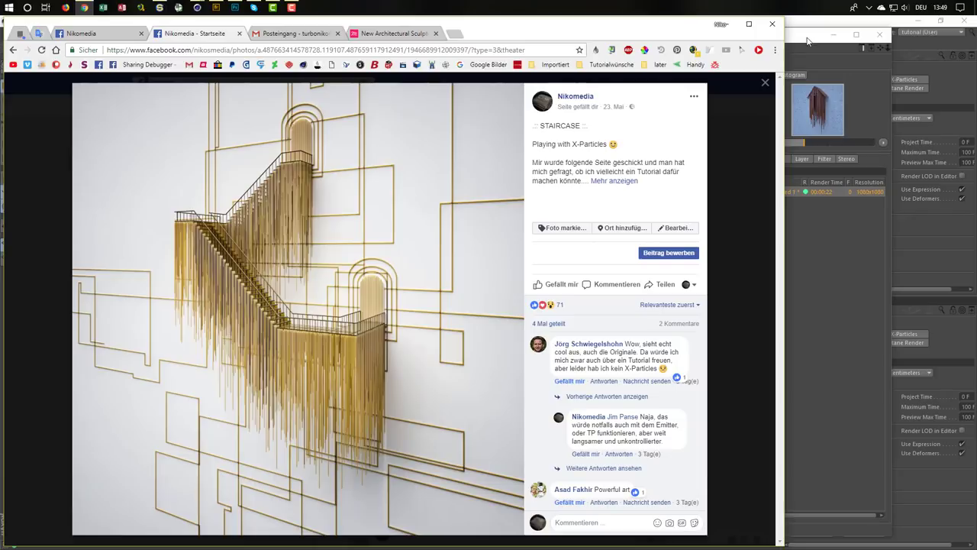
{"action": "left_click", "coordinate": [411, 36]}
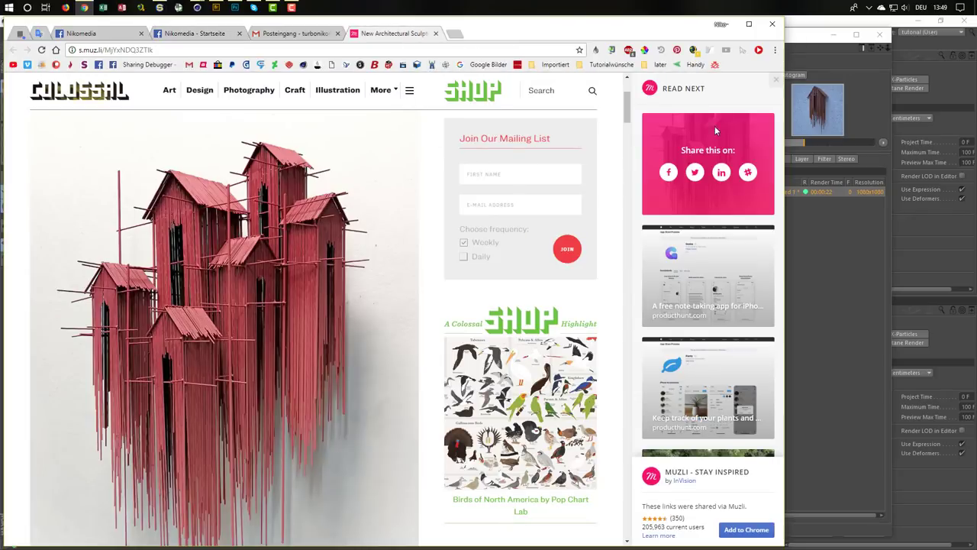
Scroll the Colossal article down to the workshop photo of the wire staircase panel
{"action": "mouse_move", "coordinate": [626, 110]}
{"action": "left_mouse_down"}
{"action": "mouse_move", "coordinate": [646, 377]}
{"action": "mouse_move", "coordinate": [656, 187]}
{"action": "mouse_move", "coordinate": [662, 441]}
{"action": "left_mouse_up"}
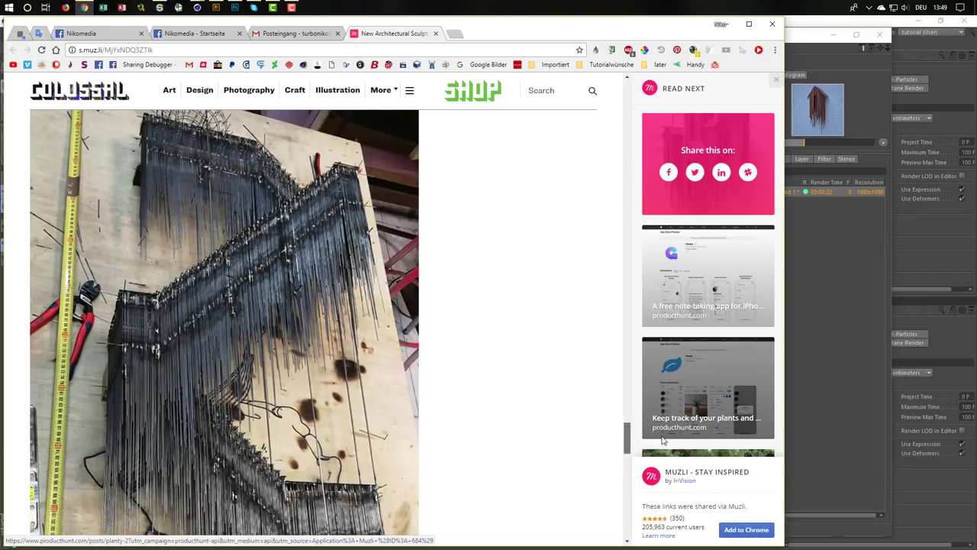
{"action": "left_click_drag", "start_coordinate": [663, 440], "coordinate": [663, 452]}
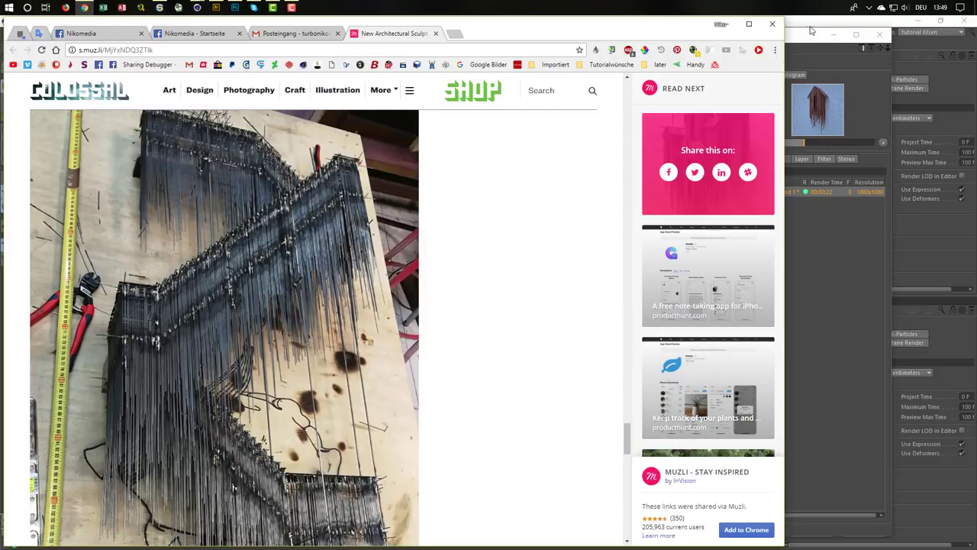
Close the Picture Viewer and maximize the Front view of the empty Untitled 3 scene
{"action": "left_click", "coordinate": [793, 50]}
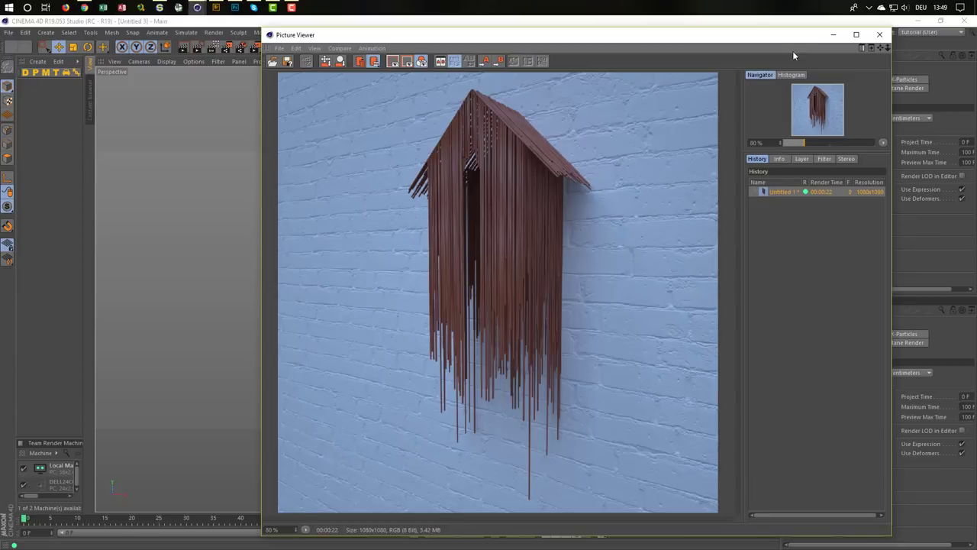
{"action": "left_click", "coordinate": [880, 35]}
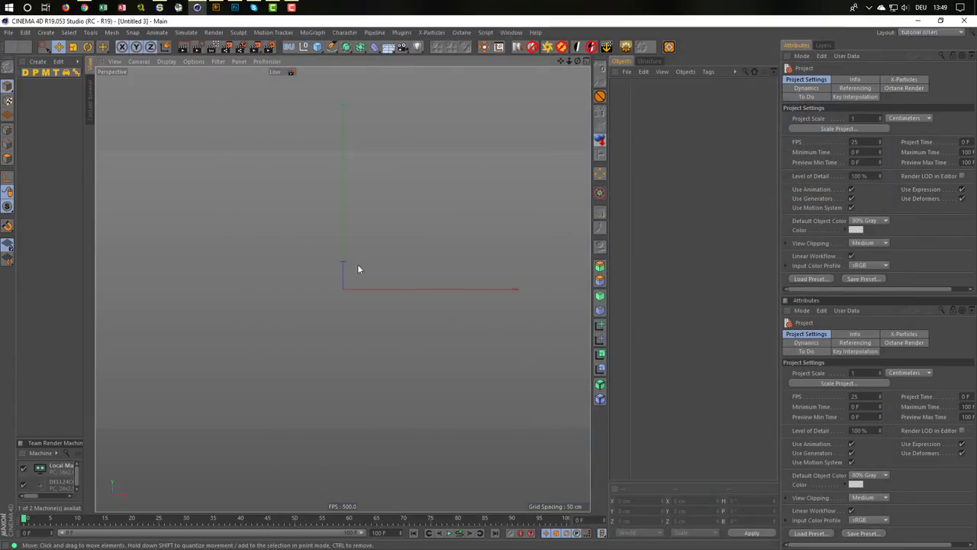
{"action": "scroll", "coordinate": [342, 287], "scroll_direction": "up", "scroll_amount": 2}
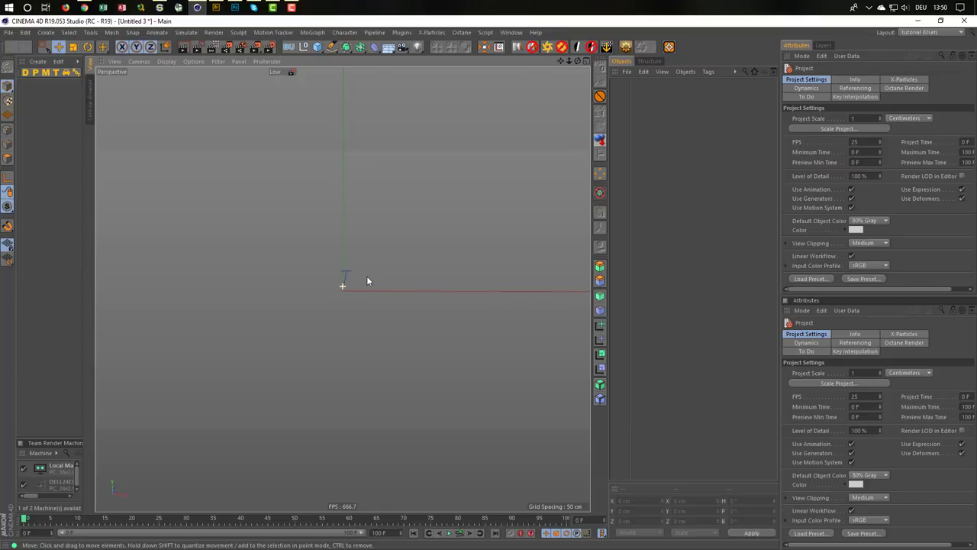
{"action": "mouse_move", "coordinate": [366, 281]}
{"action": "left_mouse_down", "text": "alt"}
{"action": "mouse_move", "coordinate": [341, 284]}
{"action": "mouse_move", "coordinate": [354, 293]}
{"action": "mouse_move", "coordinate": [329, 279]}
{"action": "left_mouse_up", "text": "alt"}
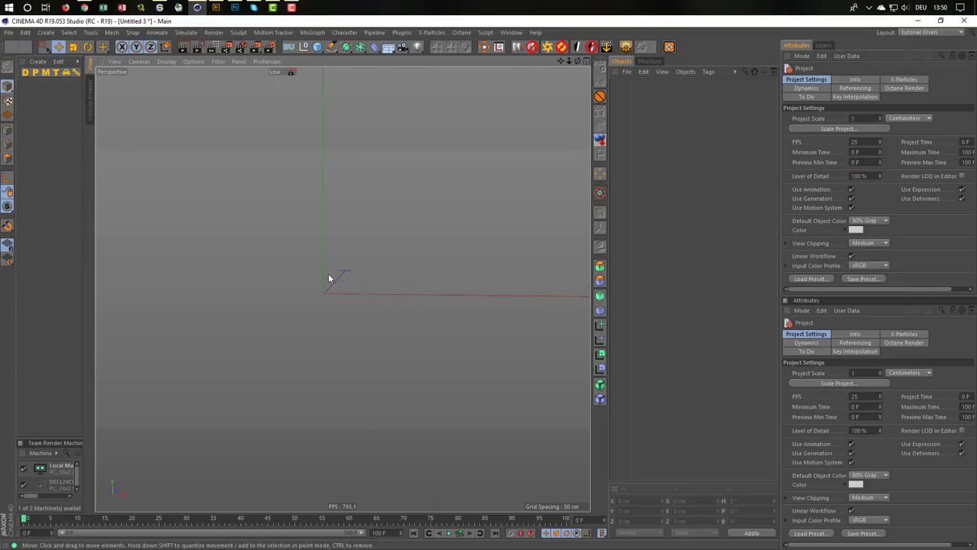
{"action": "right_click_drag", "start_coordinate": [329, 278], "coordinate": [330, 333], "text": "alt"}
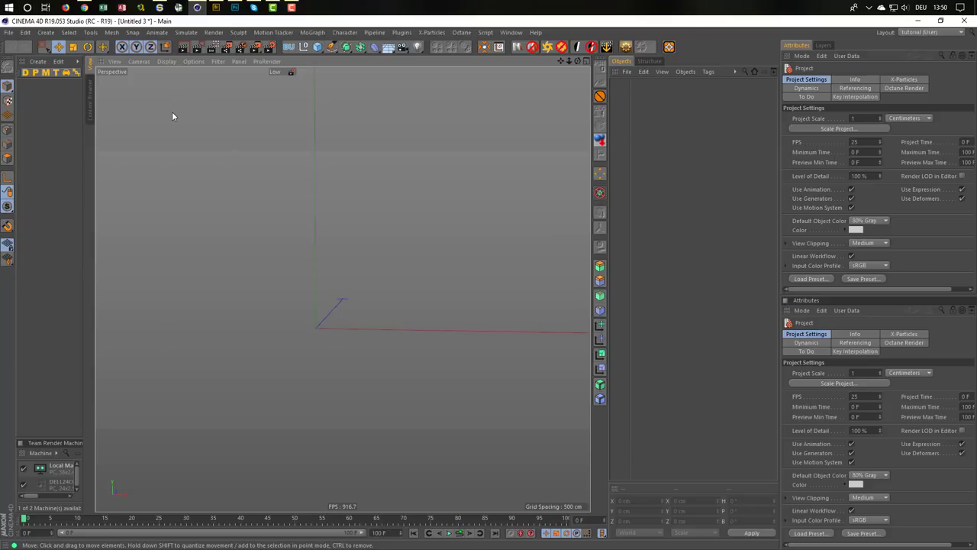
{"action": "middle_click", "coordinate": [346, 186]}
{"action": "middle_click", "coordinate": [389, 327]}
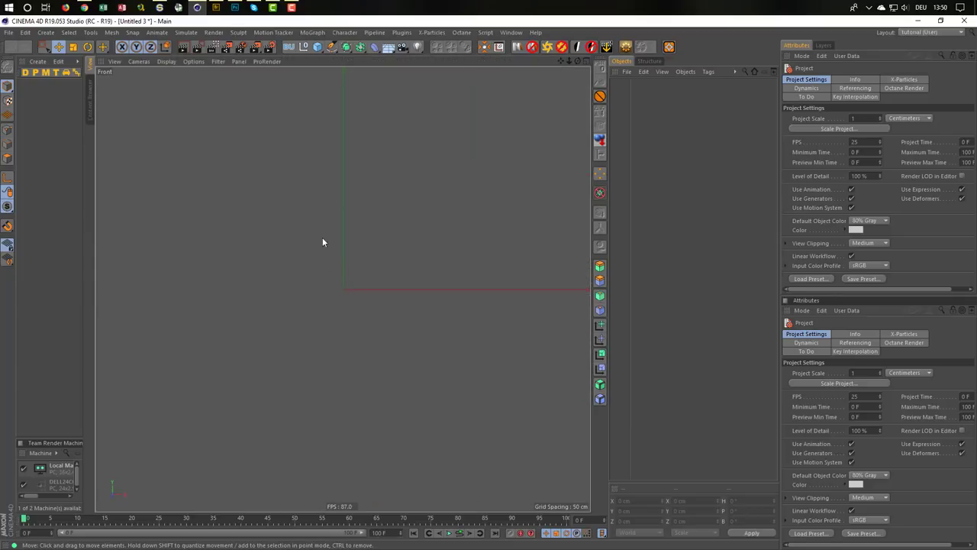
Select the Pen tool and show the grid in the front view
{"action": "left_click", "coordinate": [335, 47]}
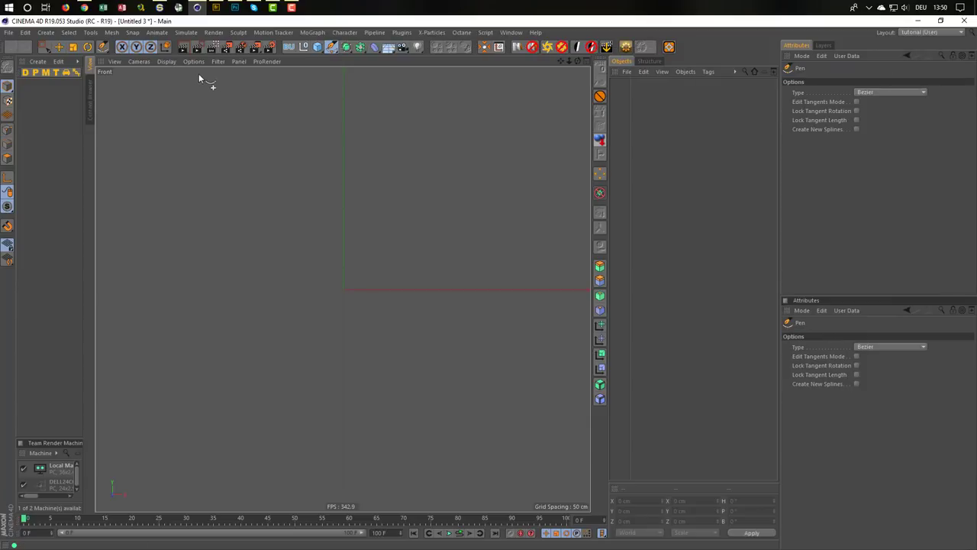
{"action": "left_click", "coordinate": [219, 61]}
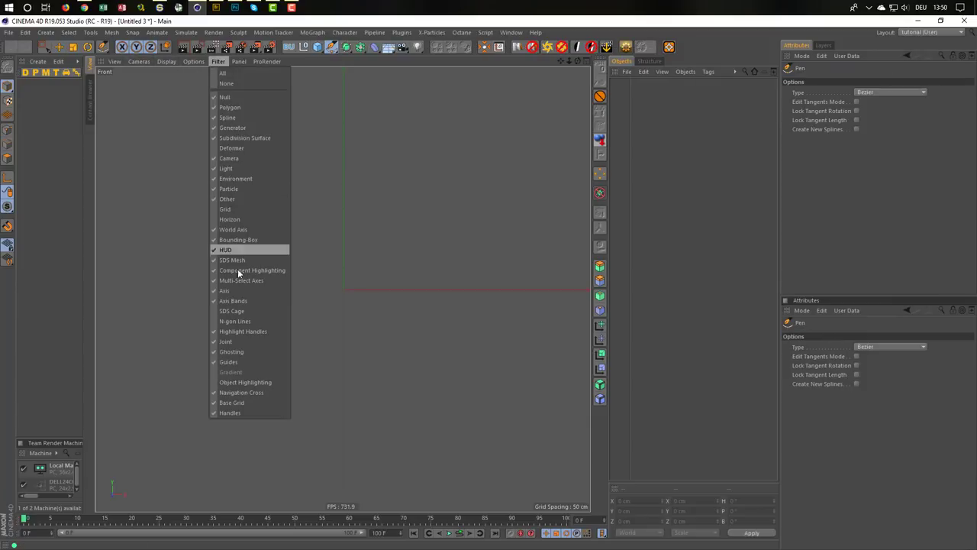
{"action": "left_click", "coordinate": [241, 217]}
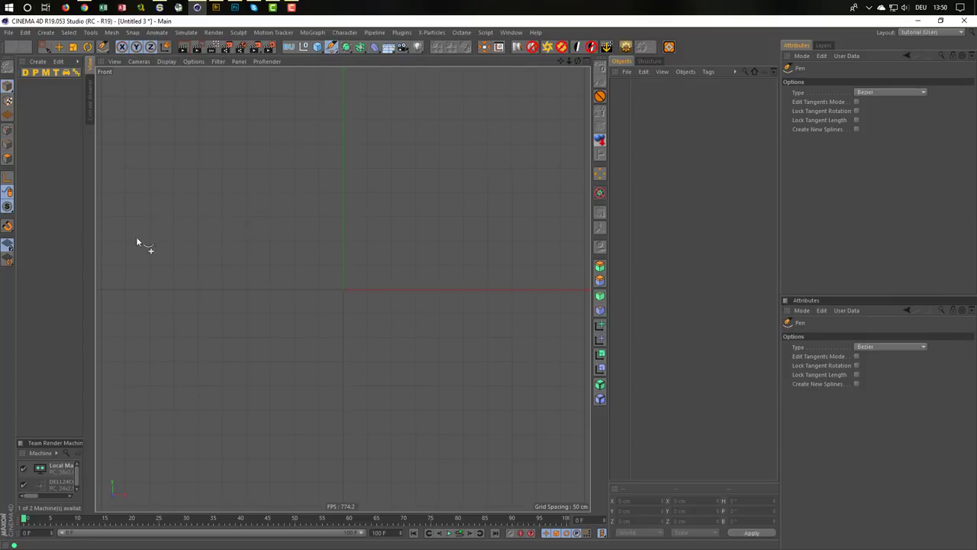
Enable Snap, Workplane Snap and Grid Point Snap
{"action": "left_click", "coordinate": [7, 225]}
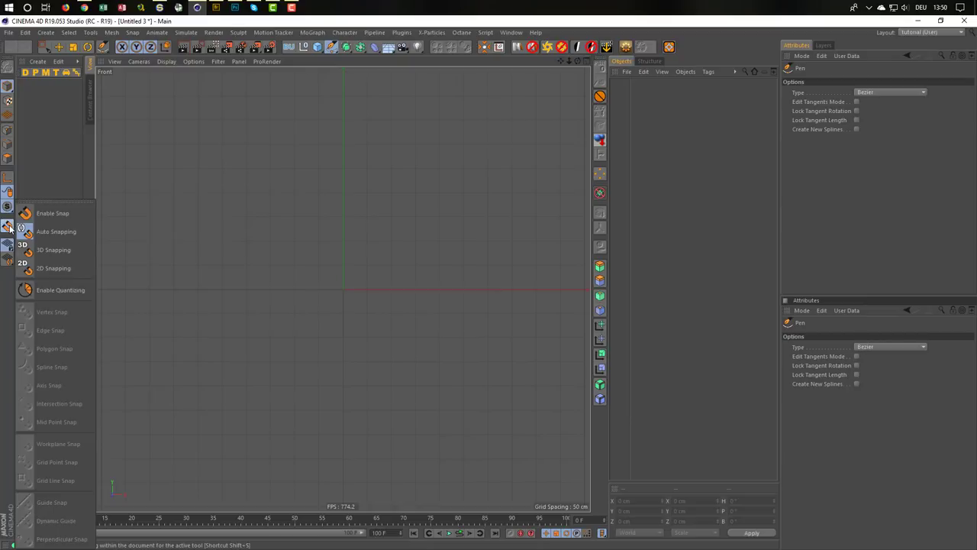
{"action": "left_click", "coordinate": [53, 208]}
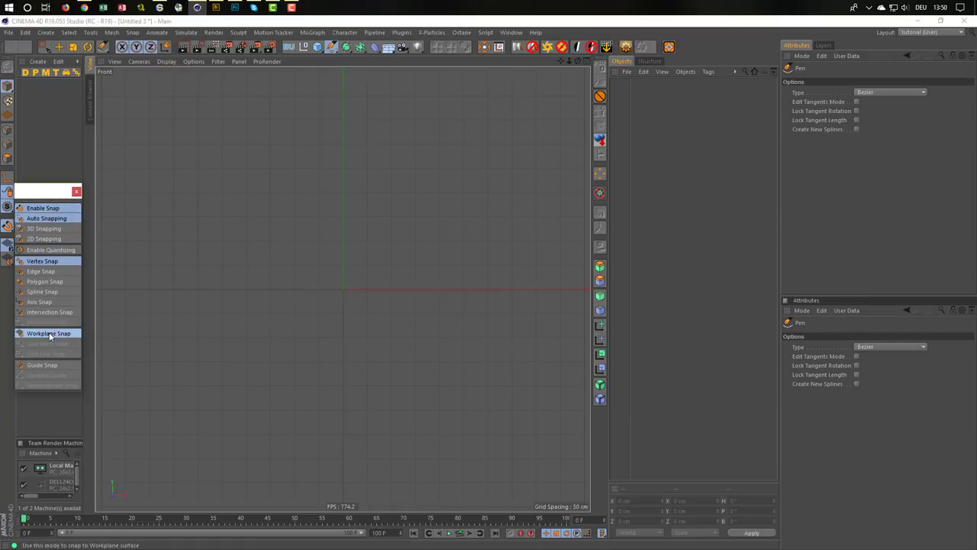
{"action": "left_click", "coordinate": [55, 334]}
{"action": "left_click", "coordinate": [70, 346]}
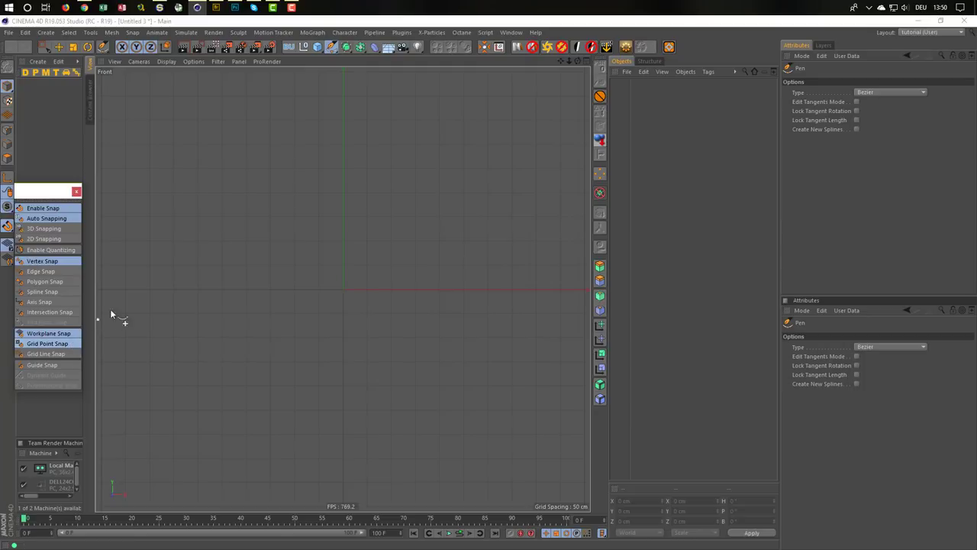
{"action": "middle_click_drag", "start_coordinate": [332, 227], "coordinate": [351, 264], "text": "alt"}
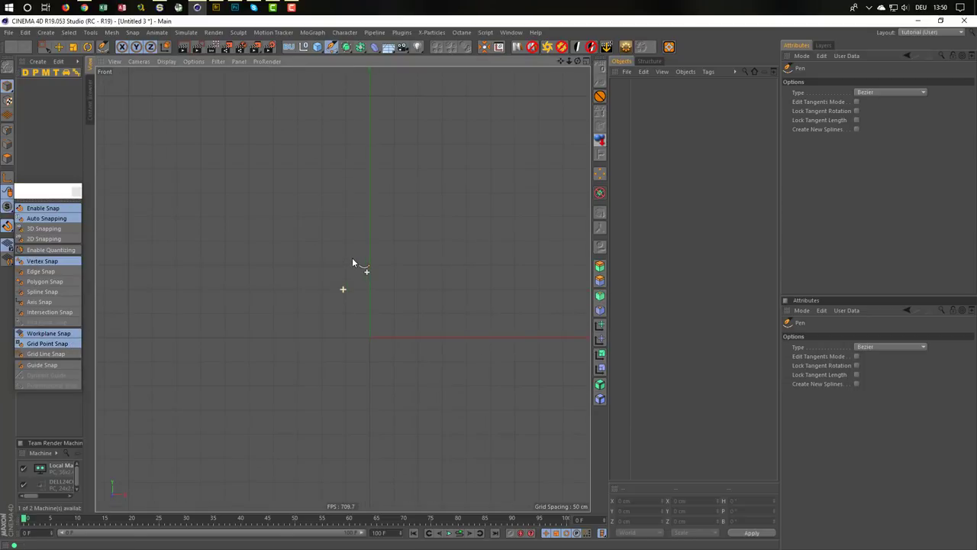
Draw a diagonal line from above the origin down to the left as the first spline
{"action": "left_click", "coordinate": [369, 169]}
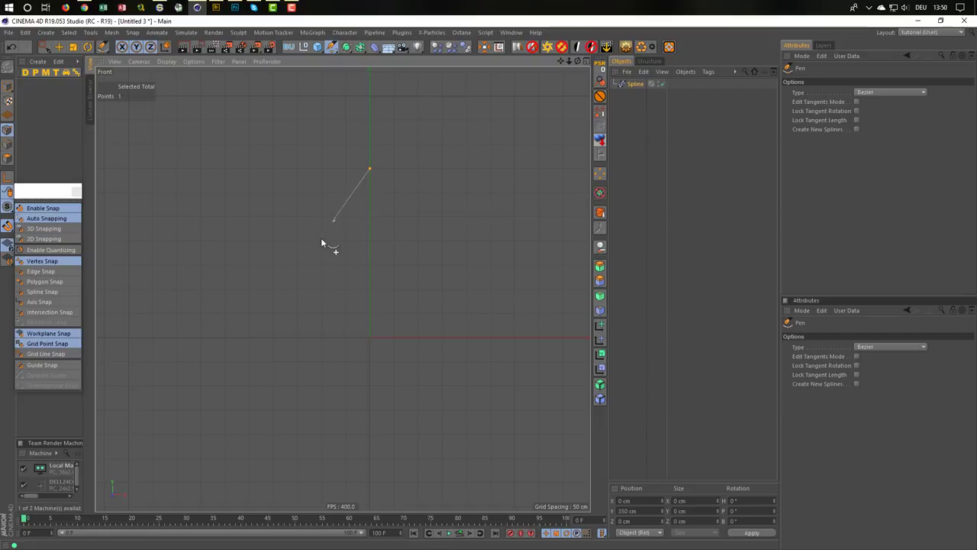
{"action": "left_click", "coordinate": [200, 336]}
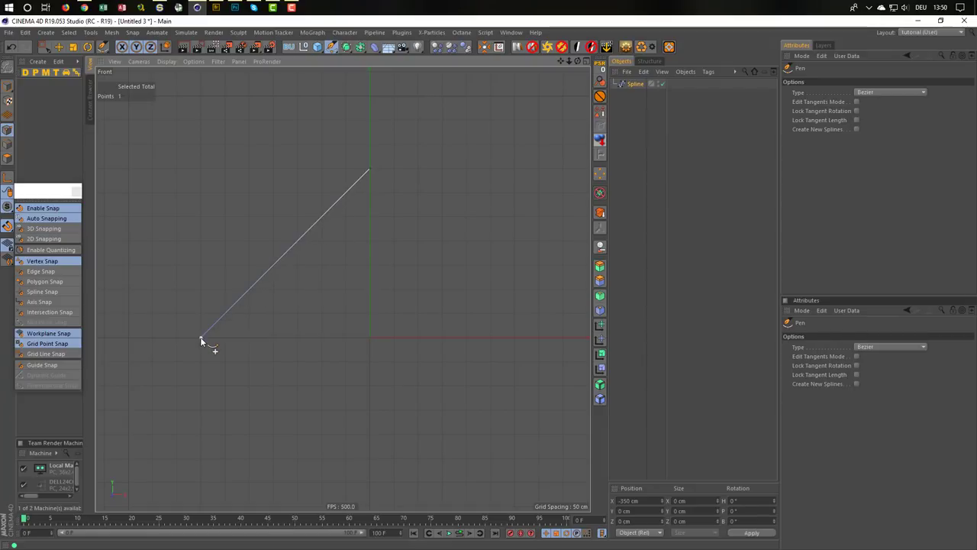
{"action": "key", "text": "Escape"}
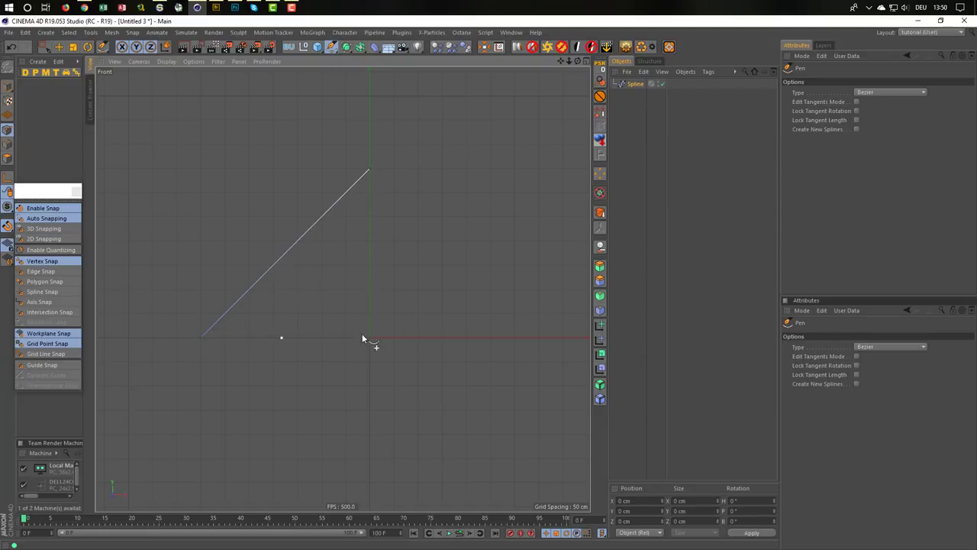
{"action": "left_click", "coordinate": [637, 87]}
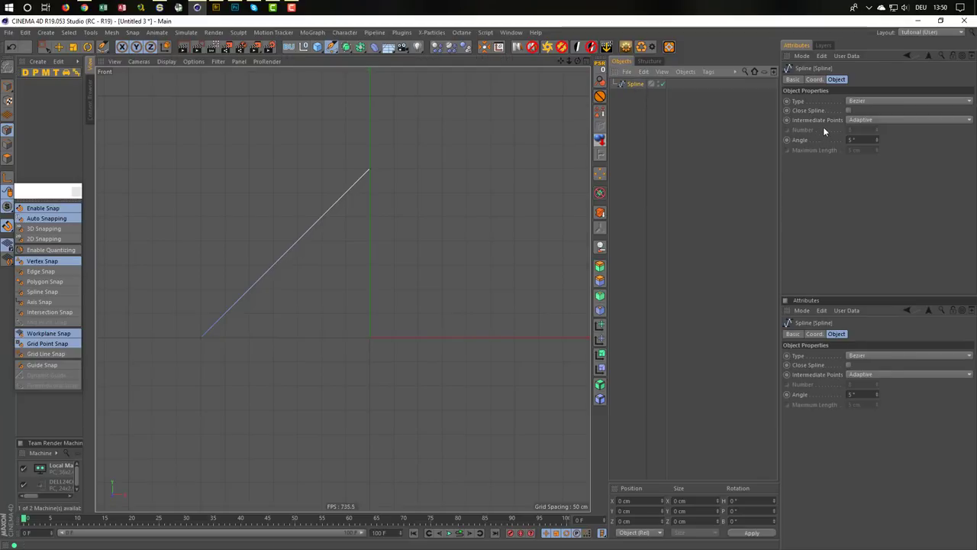
Set the pen to make each line its own spline and draw a second diagonal below
{"action": "left_click", "coordinate": [331, 47]}
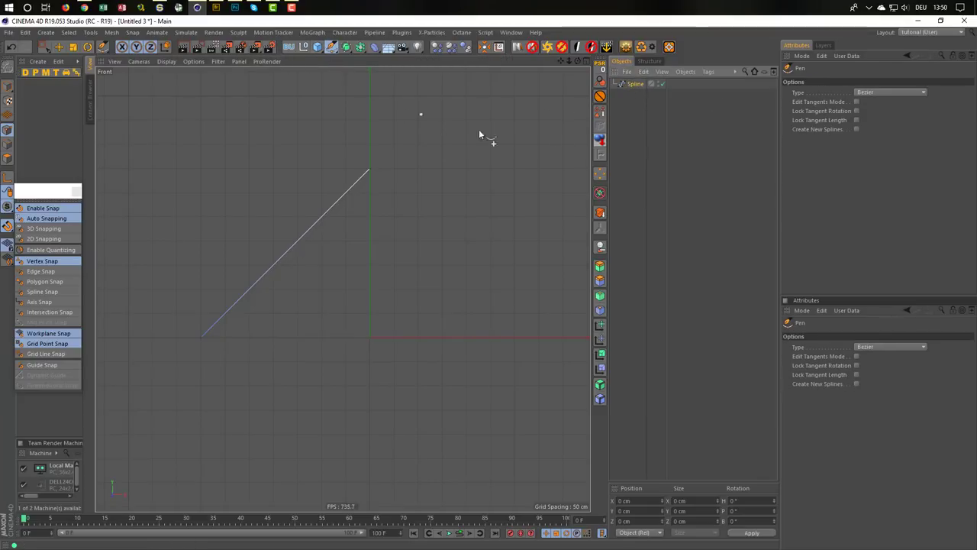
{"action": "left_click", "coordinate": [856, 129]}
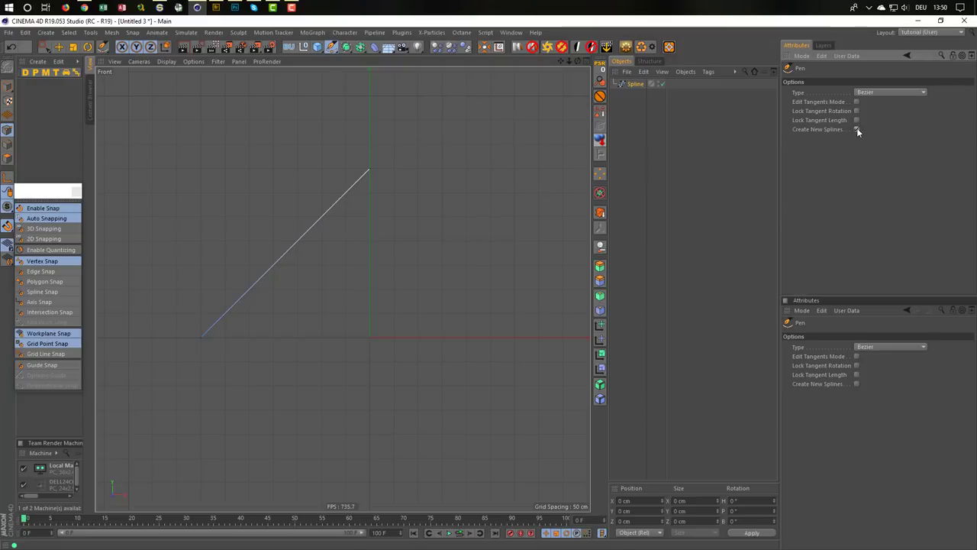
{"action": "middle_click_drag", "start_coordinate": [395, 313], "coordinate": [436, 233], "text": "alt"}
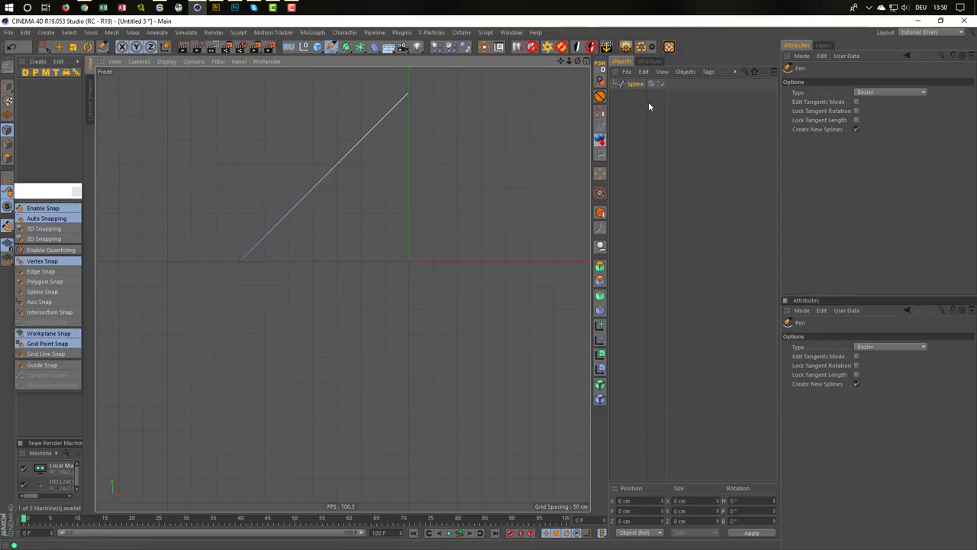
{"action": "left_click", "coordinate": [410, 408]}
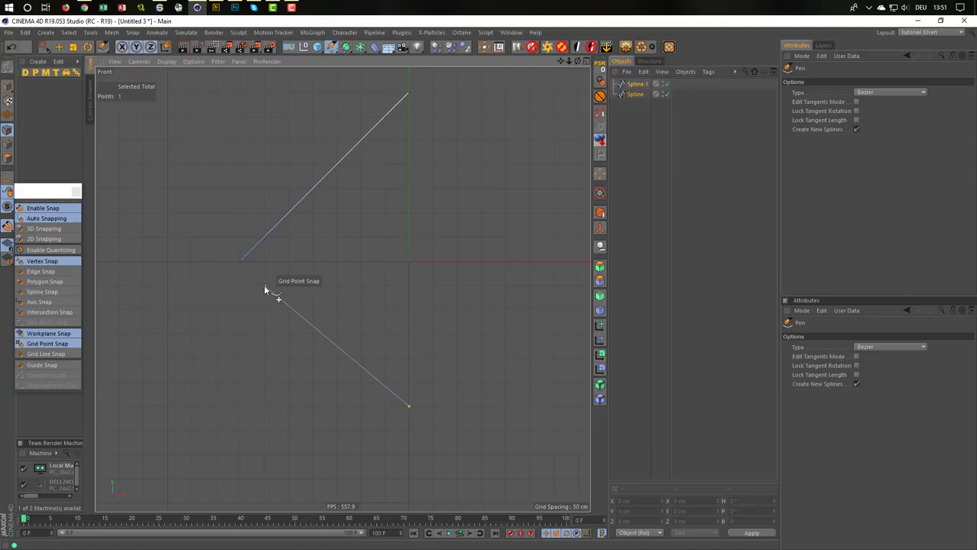
{"action": "left_click", "coordinate": [264, 288]}
{"action": "key", "text": "Escape"}
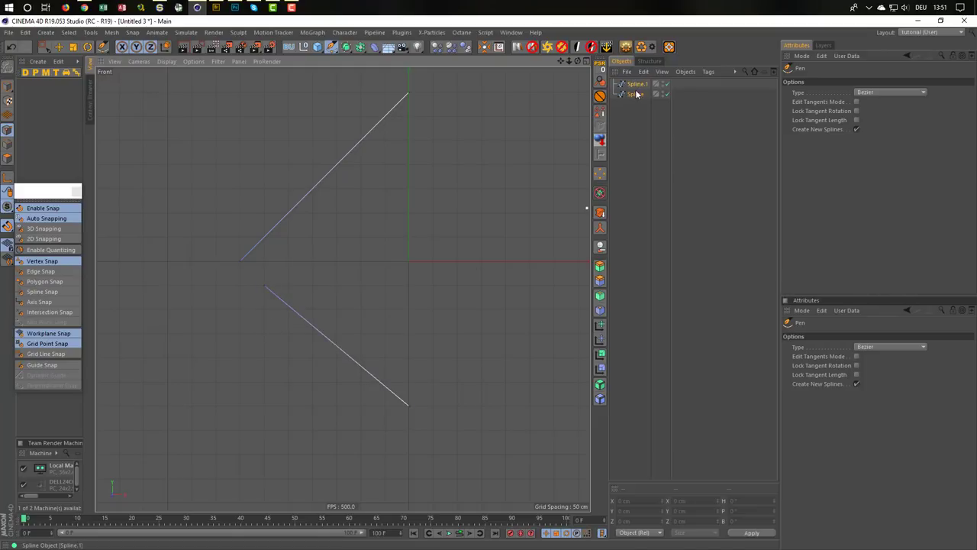
{"action": "left_click", "coordinate": [635, 93]}
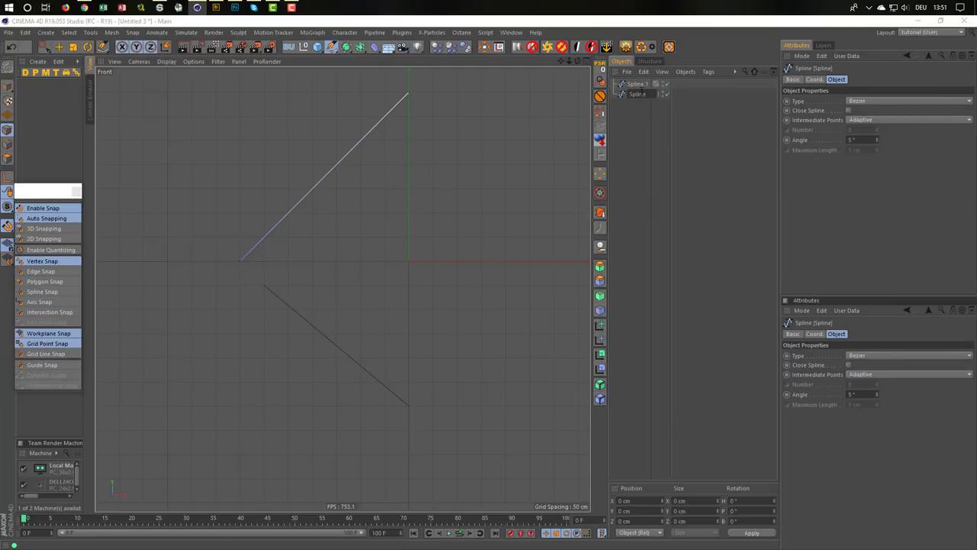
Rename the first spline to Spline 1
{"action": "key", "text": "Return"}
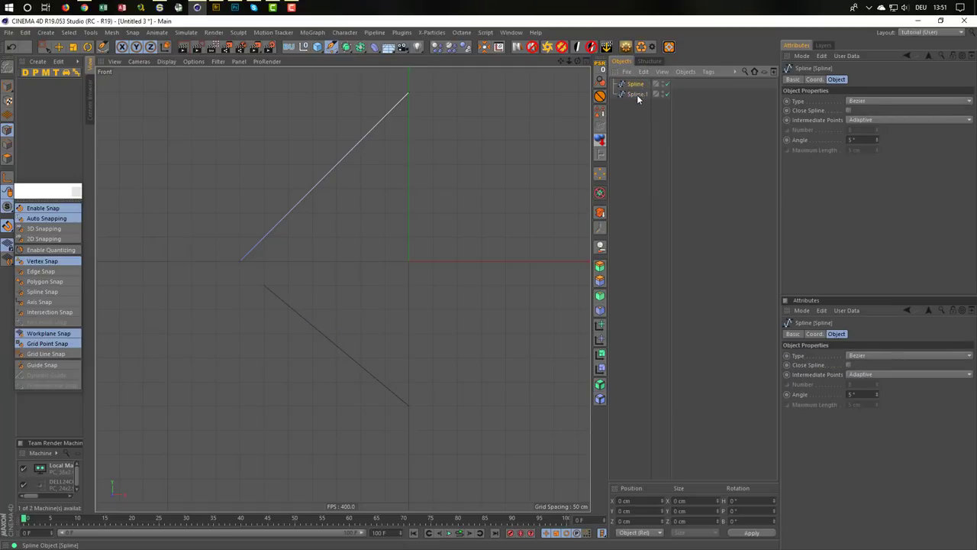
{"action": "left_click", "coordinate": [637, 94]}
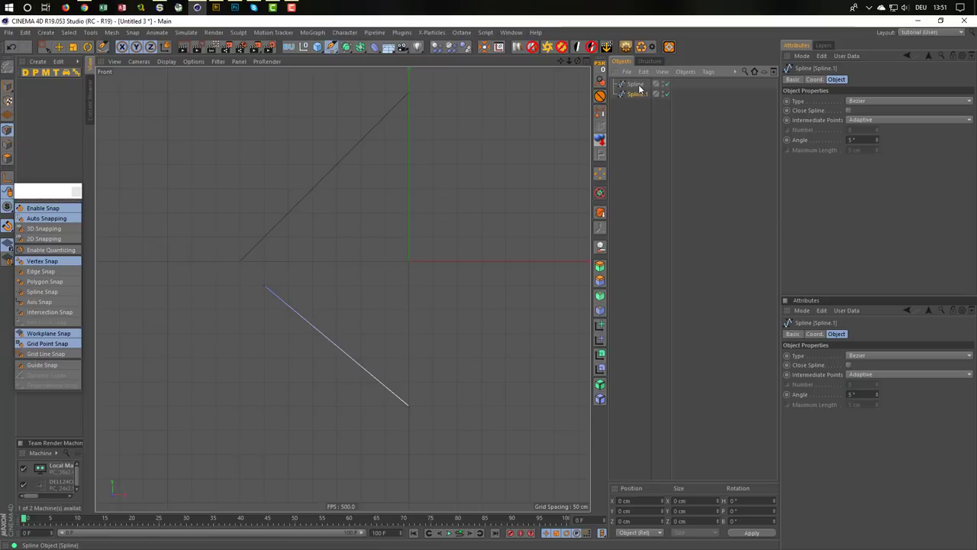
{"action": "double_click", "coordinate": [637, 84]}
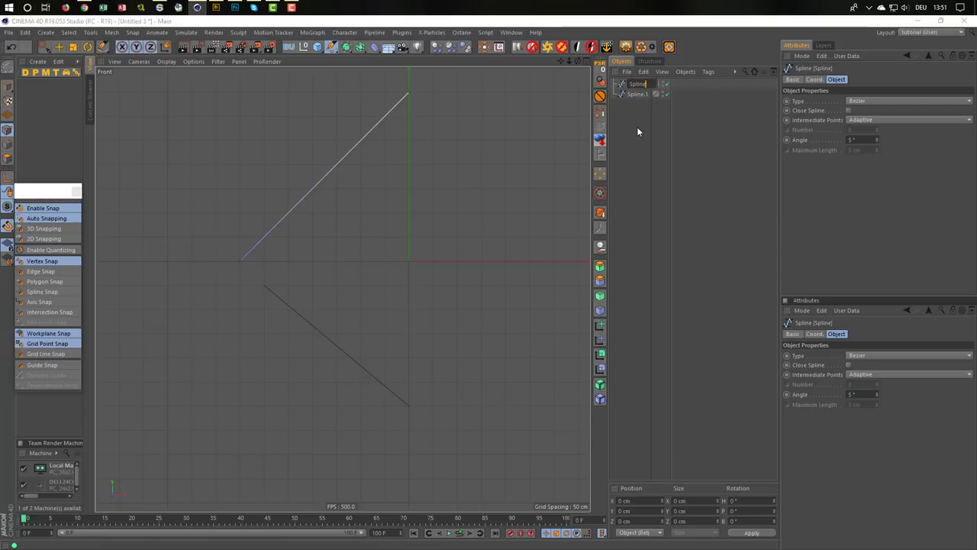
{"action": "type", "text": " 1"}
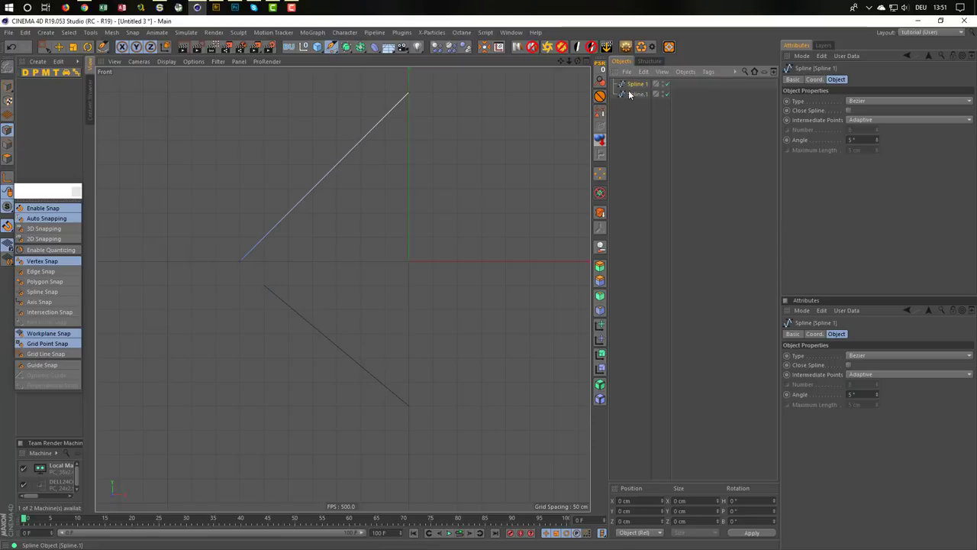
{"action": "key", "text": "Tab"}
Rename Spline.1 to Spline 2 and maximize the Right view
{"action": "key", "text": "End"}
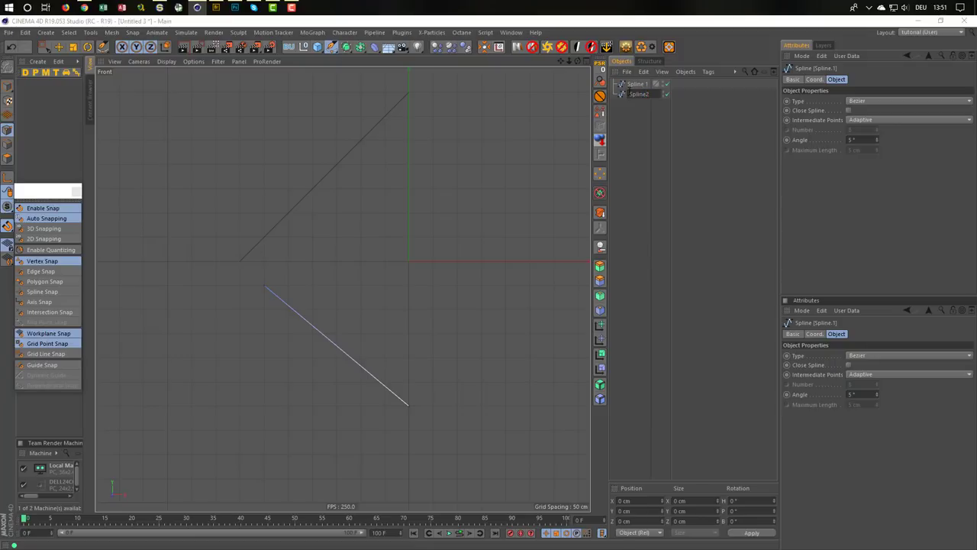
{"action": "key", "text": "Return"}
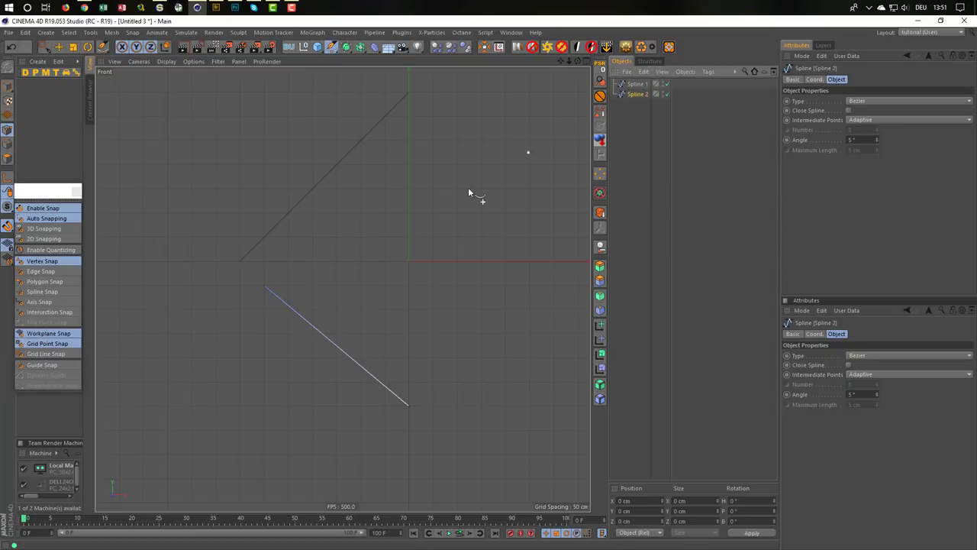
{"action": "middle_click", "coordinate": [371, 257]}
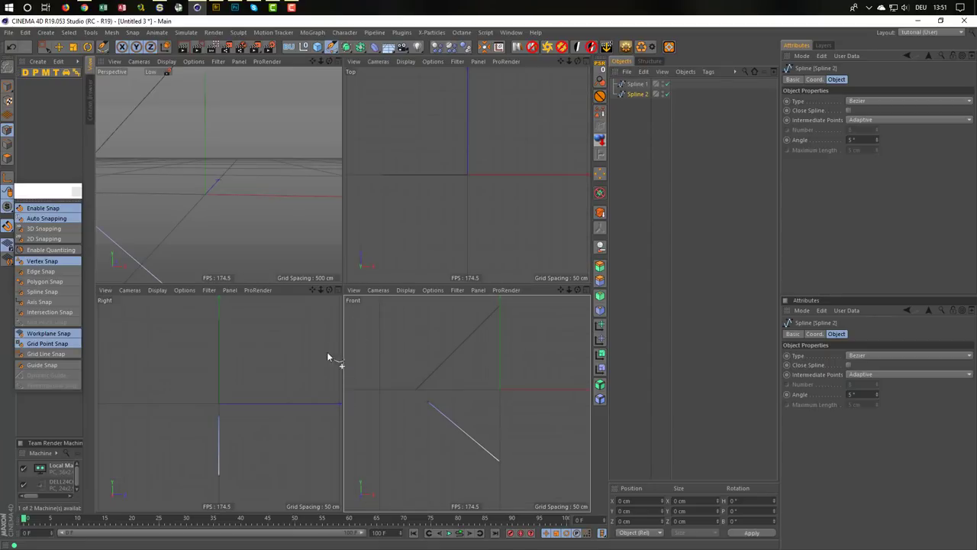
{"action": "middle_click", "coordinate": [265, 373]}
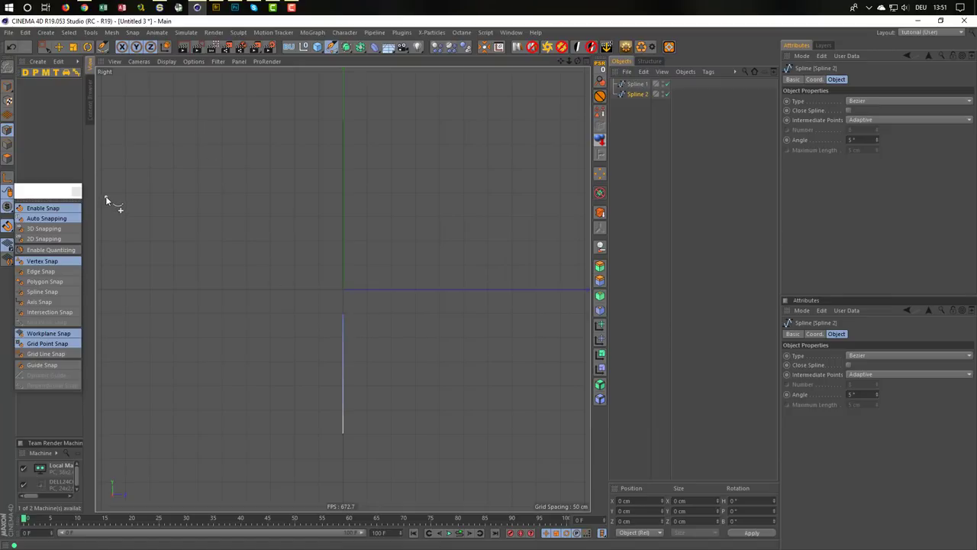
Rectangle-select the lower spline's points and move them 200 cm along X
{"action": "key", "text": "0"}
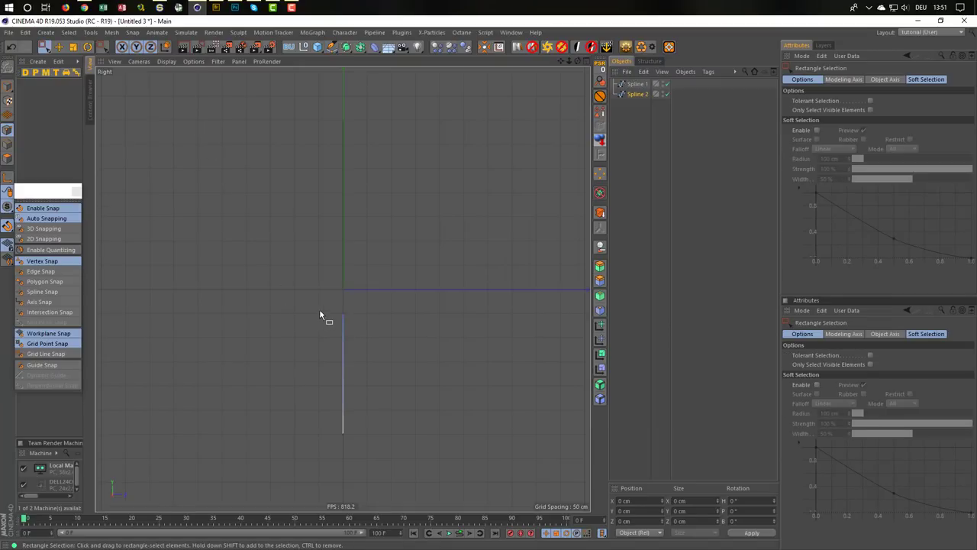
{"action": "left_click_drag", "start_coordinate": [318, 308], "coordinate": [366, 446]}
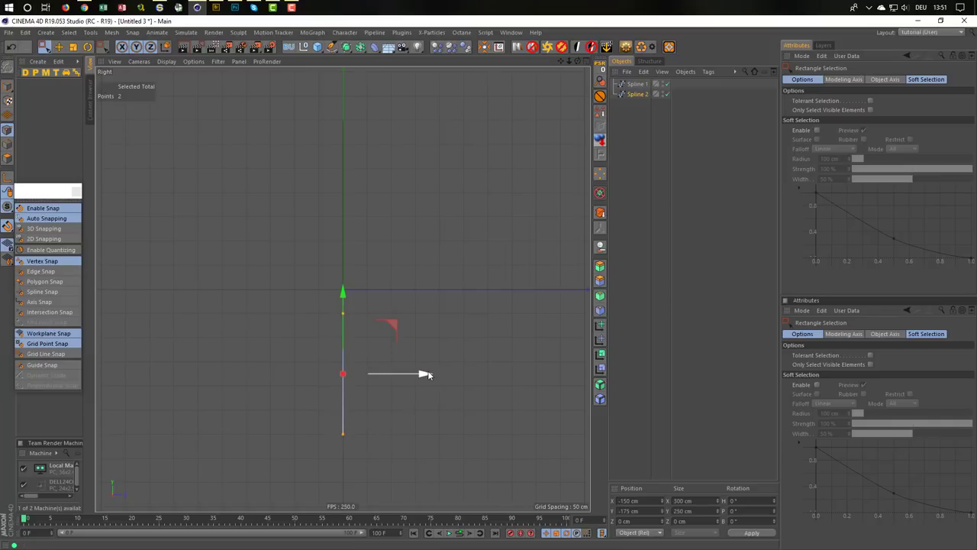
{"action": "mouse_move", "coordinate": [428, 374]}
{"action": "left_mouse_down"}
{"action": "mouse_move", "coordinate": [331, 383]}
{"action": "mouse_move", "coordinate": [326, 375]}
{"action": "left_mouse_up"}
{"action": "middle_click", "coordinate": [360, 362]}
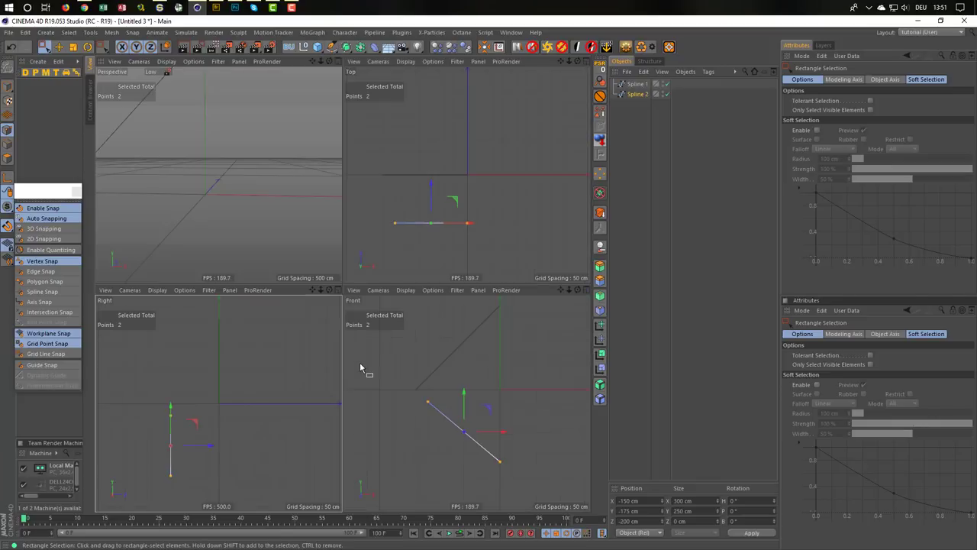
{"action": "middle_click", "coordinate": [239, 210]}
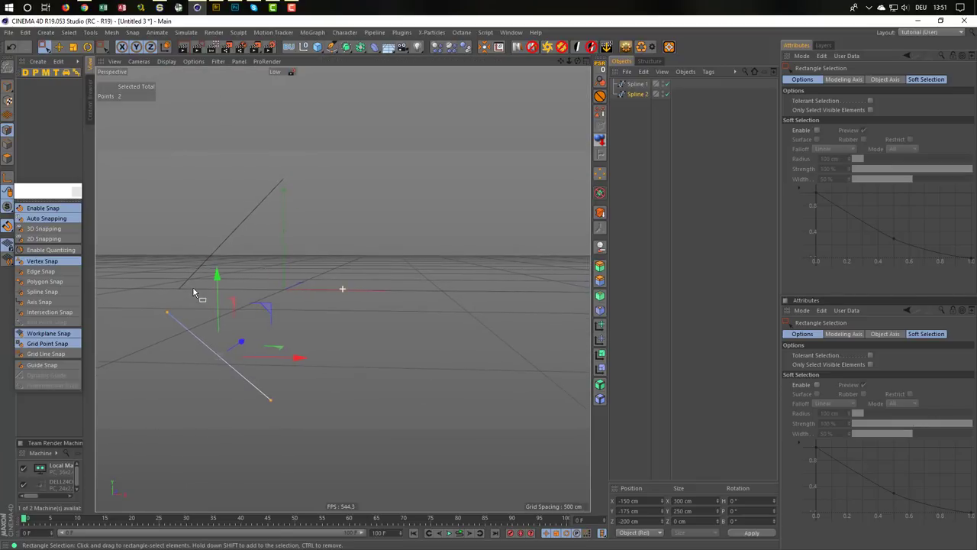
{"action": "mouse_move", "coordinate": [193, 286]}
{"action": "left_mouse_down", "text": "alt"}
{"action": "mouse_move", "coordinate": [328, 342]}
{"action": "mouse_move", "coordinate": [302, 337]}
{"action": "mouse_move", "coordinate": [429, 341]}
{"action": "mouse_move", "coordinate": [382, 349]}
{"action": "mouse_move", "coordinate": [436, 389]}
{"action": "mouse_move", "coordinate": [478, 384]}
{"action": "mouse_move", "coordinate": [364, 368]}
{"action": "left_mouse_up", "text": "alt"}
{"action": "middle_click", "coordinate": [365, 368]}
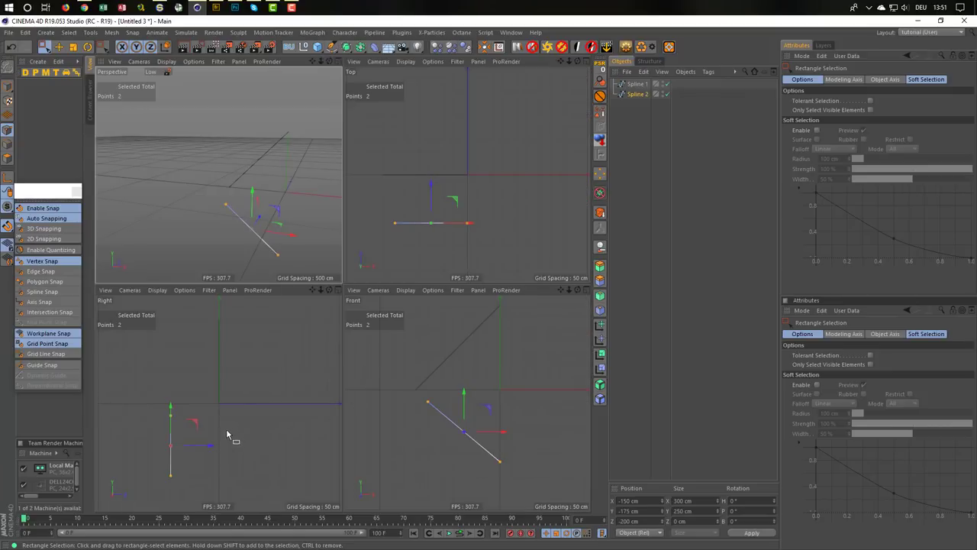
Shift the selected points about 50 cm along Z
{"action": "left_click_drag", "start_coordinate": [215, 447], "coordinate": [224, 449]}
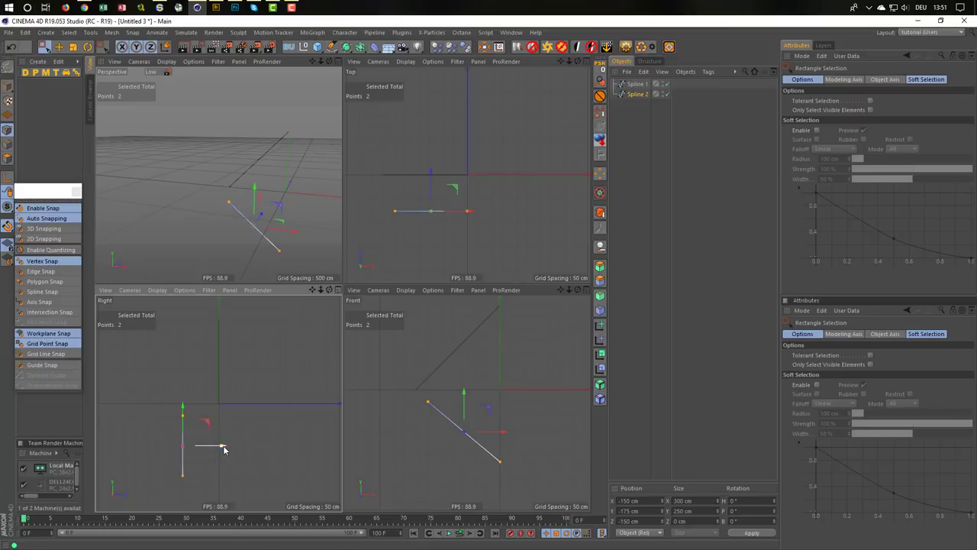
{"action": "middle_click", "coordinate": [268, 211]}
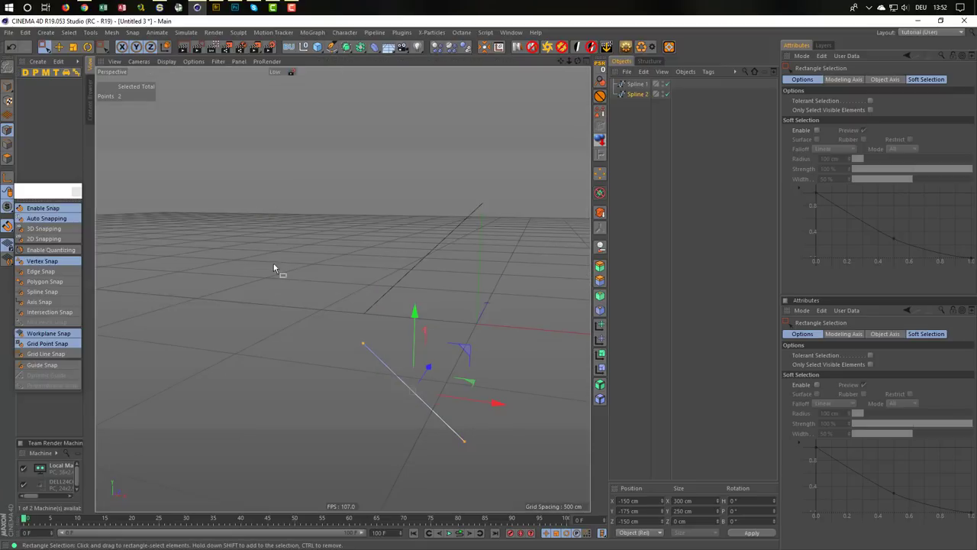
{"action": "middle_click", "coordinate": [388, 317]}
{"action": "middle_click", "coordinate": [389, 305]}
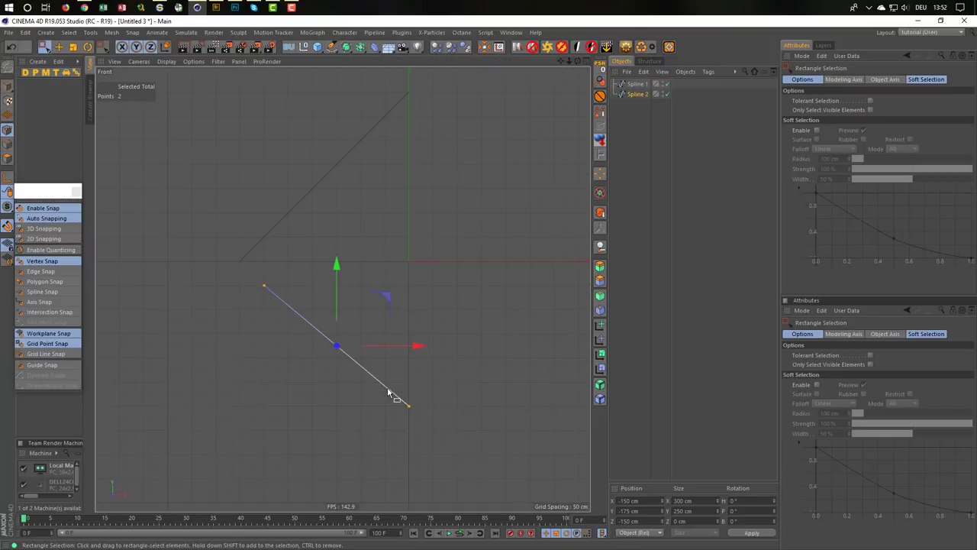
Snap Spline 2's upper endpoint onto Spline 1's end at -350, 0, -150, then turn snapping off
{"action": "left_click", "coordinate": [266, 286]}
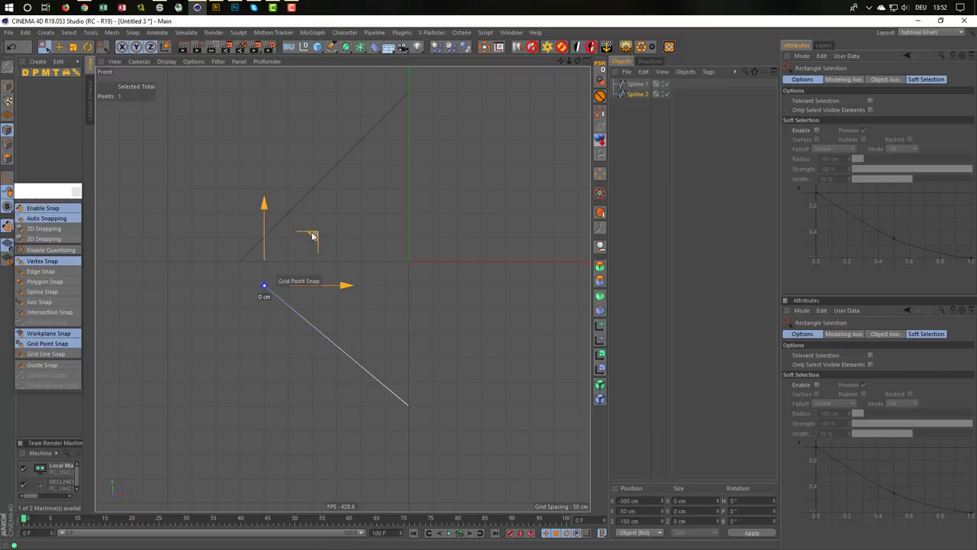
{"action": "left_click_drag", "start_coordinate": [318, 239], "coordinate": [294, 214]}
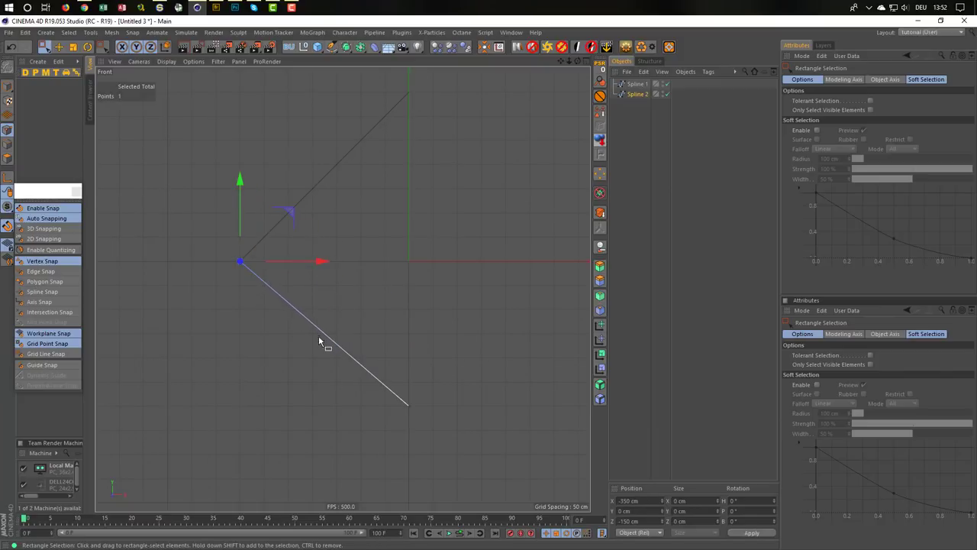
{"action": "middle_click", "coordinate": [276, 340]}
{"action": "middle_click", "coordinate": [249, 241]}
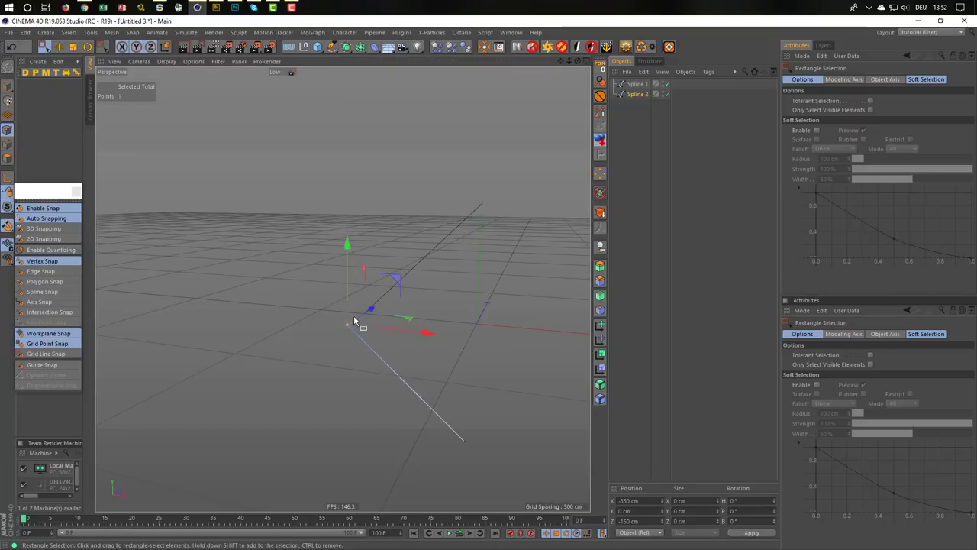
{"action": "left_click_drag", "start_coordinate": [359, 320], "coordinate": [337, 307], "text": "alt"}
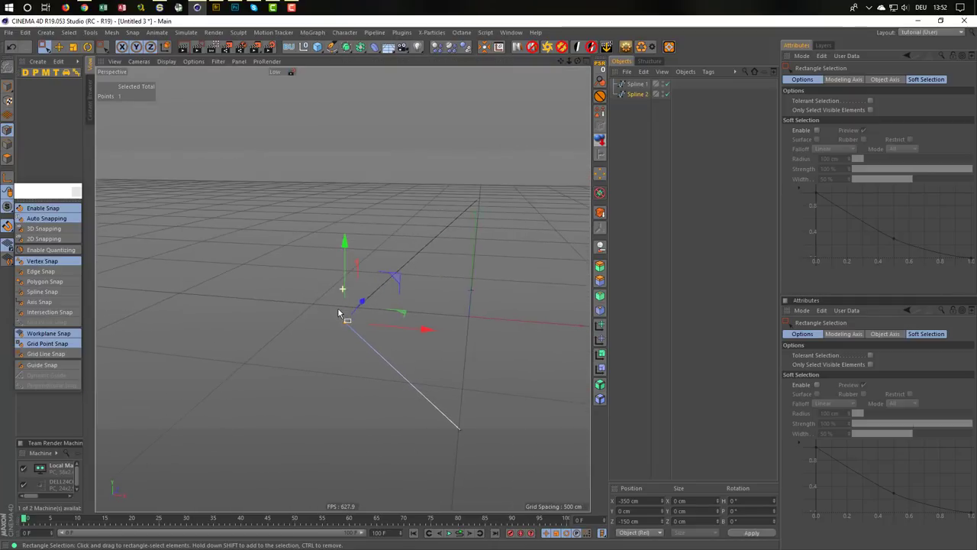
{"action": "left_click", "coordinate": [59, 209]}
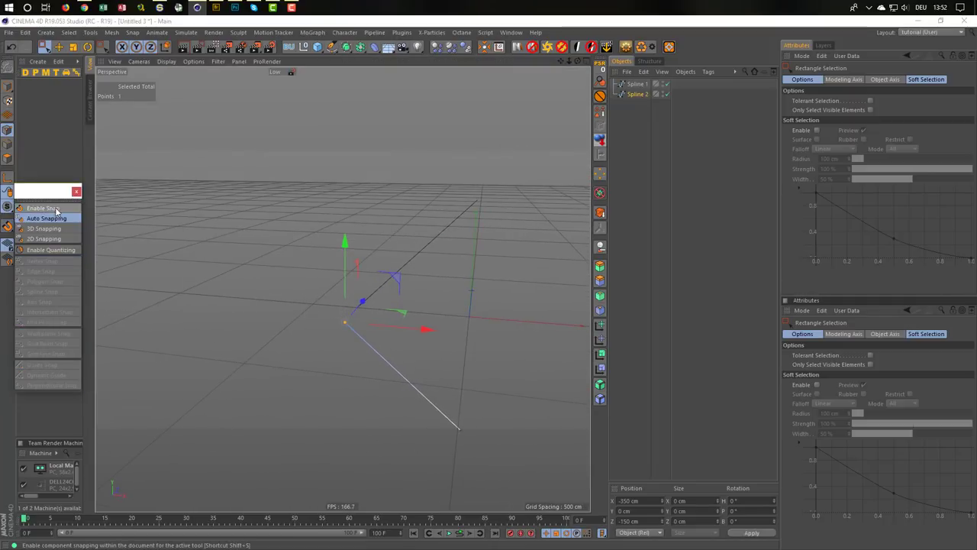
{"action": "left_click", "coordinate": [77, 192]}
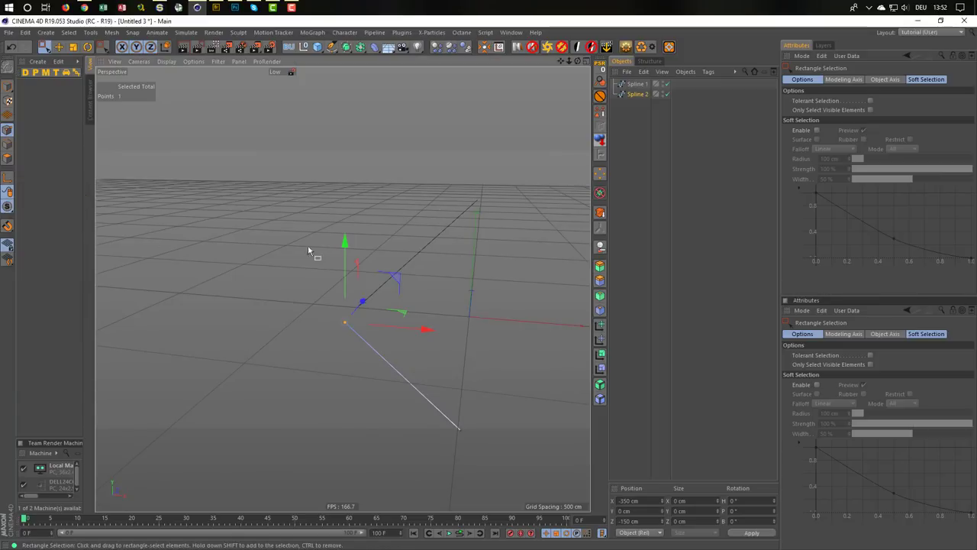
Merge Spline 1 and Spline 2 into a single spline object
{"action": "left_click_drag", "start_coordinate": [622, 113], "coordinate": [682, 86]}
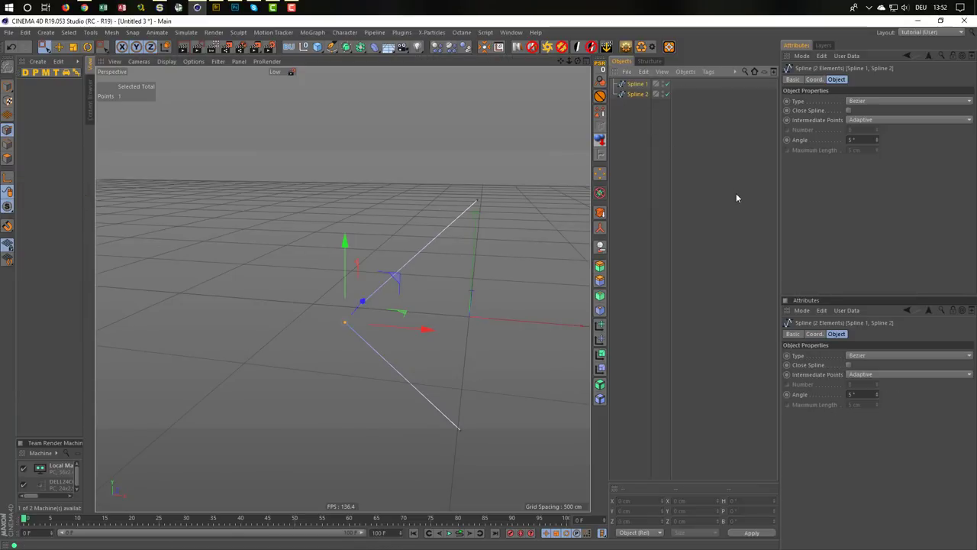
{"action": "left_click", "coordinate": [600, 229]}
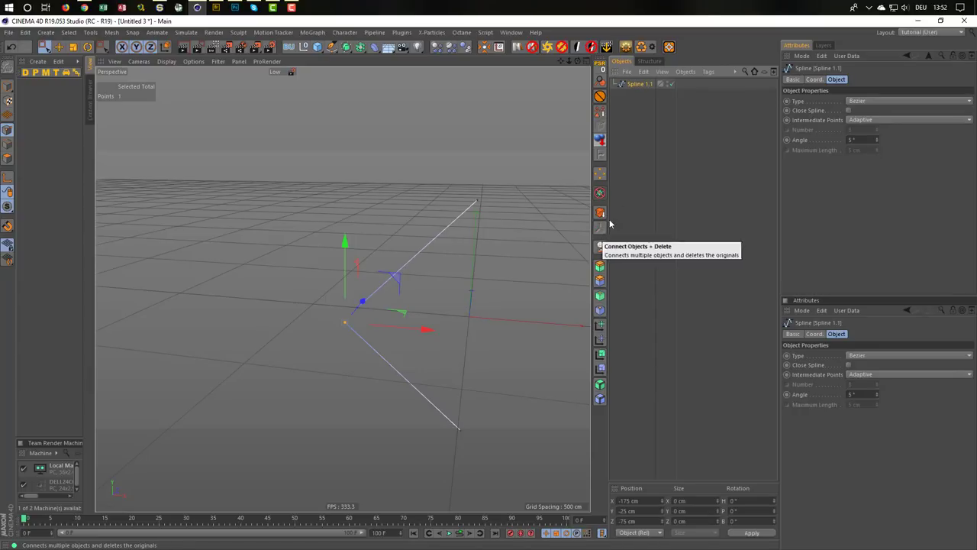
{"action": "right_click", "coordinate": [638, 87]}
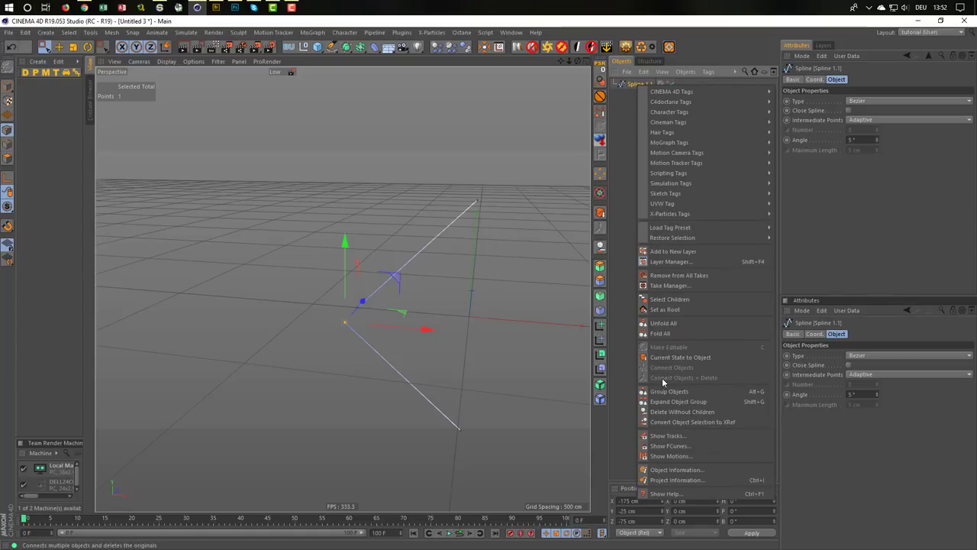
{"action": "left_click", "coordinate": [621, 163]}
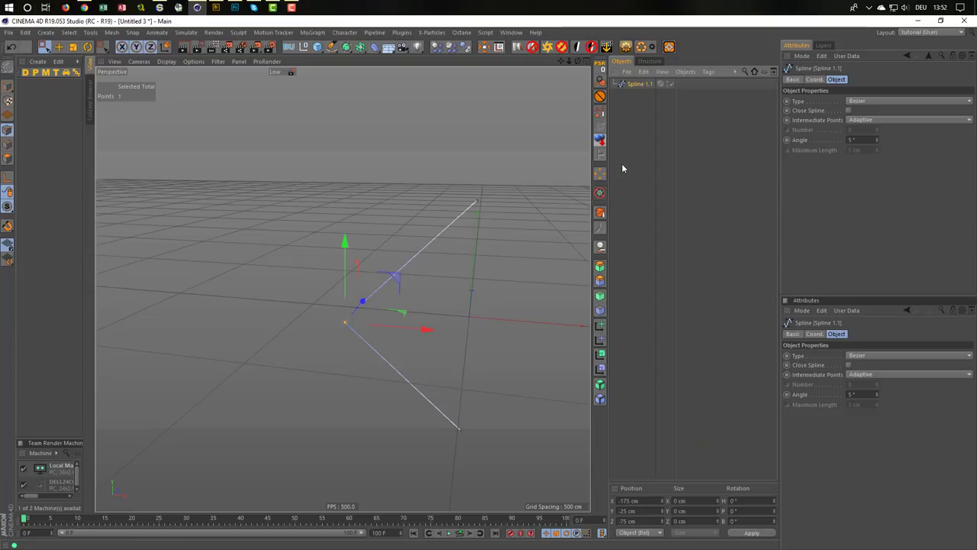
Rename the merged spline to 'Stair Spline'
{"action": "double_click", "coordinate": [638, 85]}
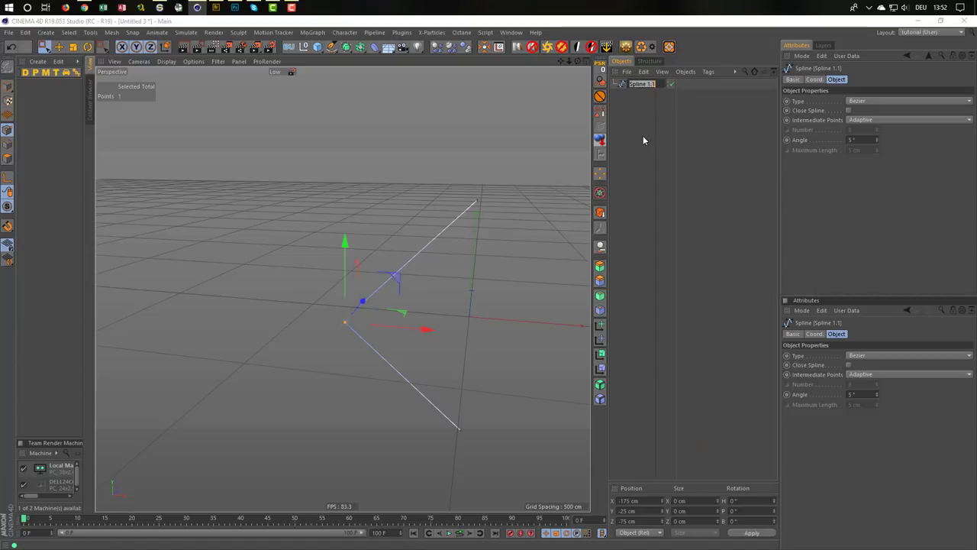
{"action": "type", "text": "St"}
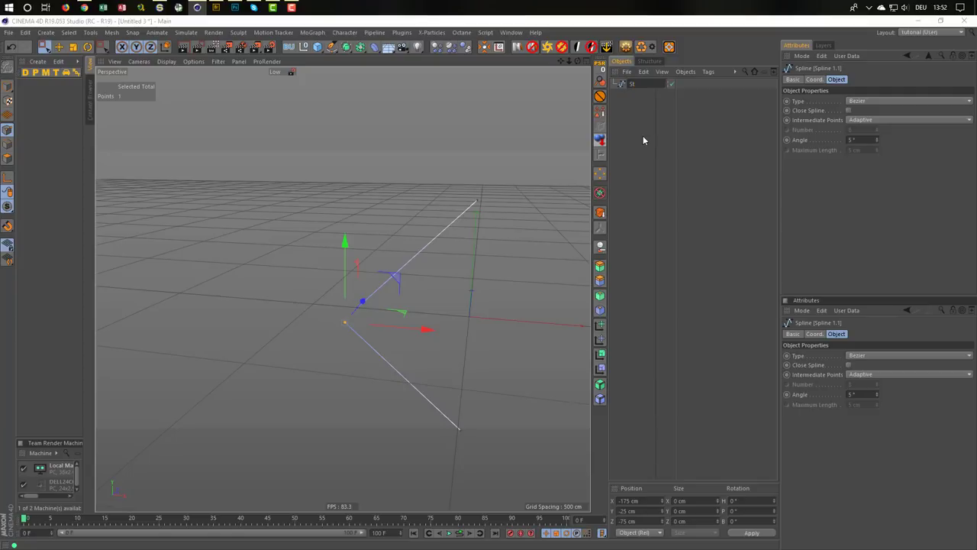
{"action": "type", "text": "air Sp"}
{"action": "type", "text": "line"}
{"action": "key", "text": "Return"}
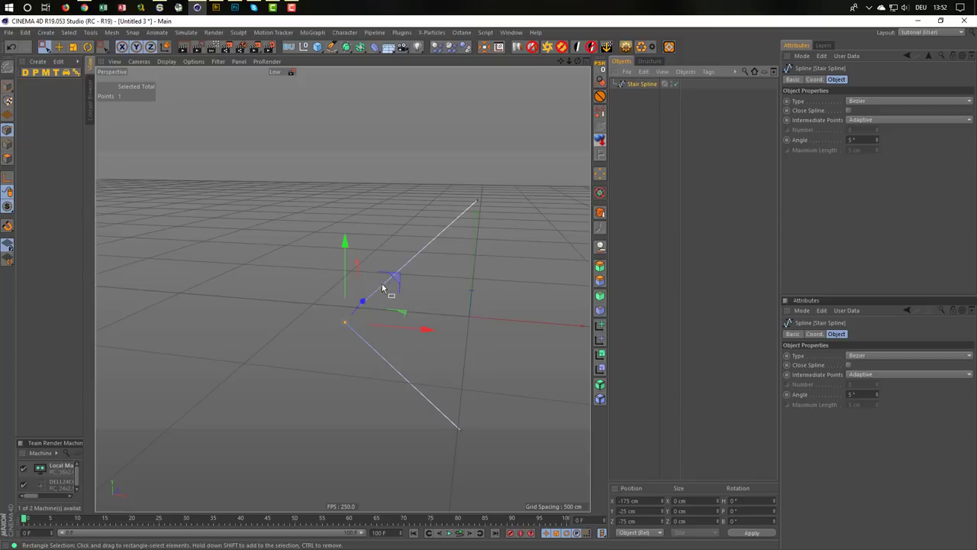
{"action": "left_click_drag", "start_coordinate": [383, 289], "coordinate": [297, 285], "text": "alt"}
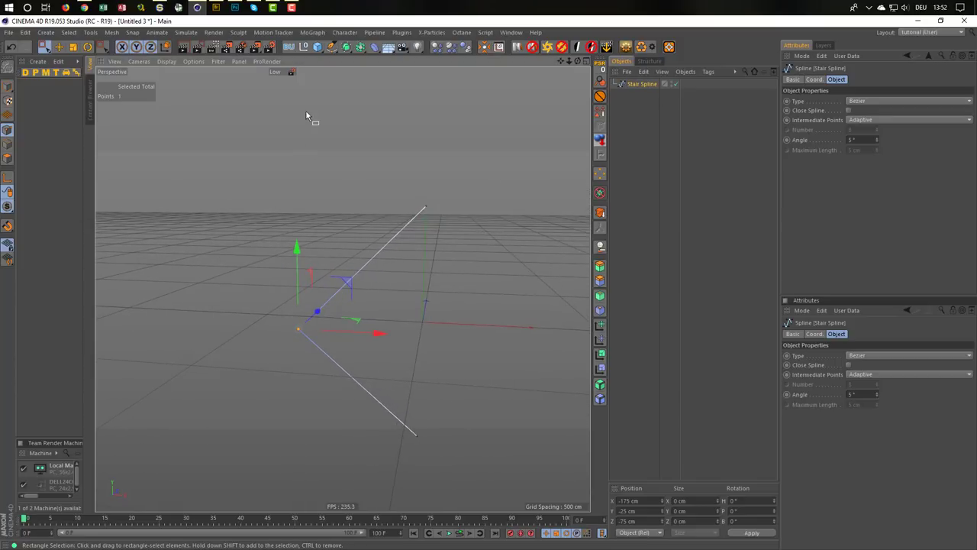
Switch to Model mode and add a Cube primitive to the scene
{"action": "left_click", "coordinate": [7, 86]}
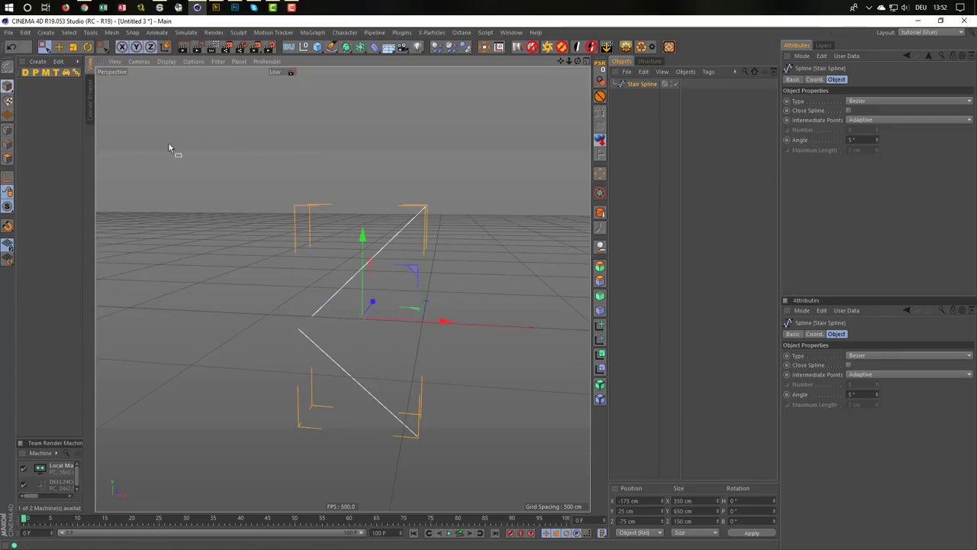
{"action": "left_click", "coordinate": [317, 47]}
{"action": "left_click", "coordinate": [405, 61]}
{"action": "mouse_move", "coordinate": [395, 144]}
{"action": "left_mouse_down", "text": "alt"}
{"action": "mouse_move", "coordinate": [417, 331]}
{"action": "mouse_move", "coordinate": [479, 320]}
{"action": "left_mouse_up", "text": "alt"}
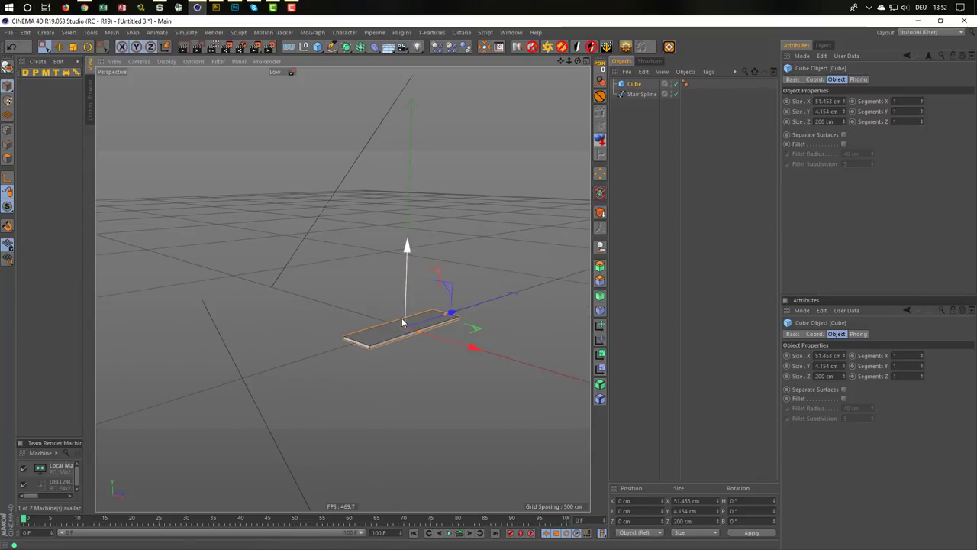
{"action": "left_click_drag", "start_coordinate": [405, 326], "coordinate": [405, 330]}
{"action": "left_click_drag", "start_coordinate": [405, 329], "coordinate": [405, 330]}
Size the cube to 50 × 5 × 200 cm
{"action": "left_click", "coordinate": [828, 100]}
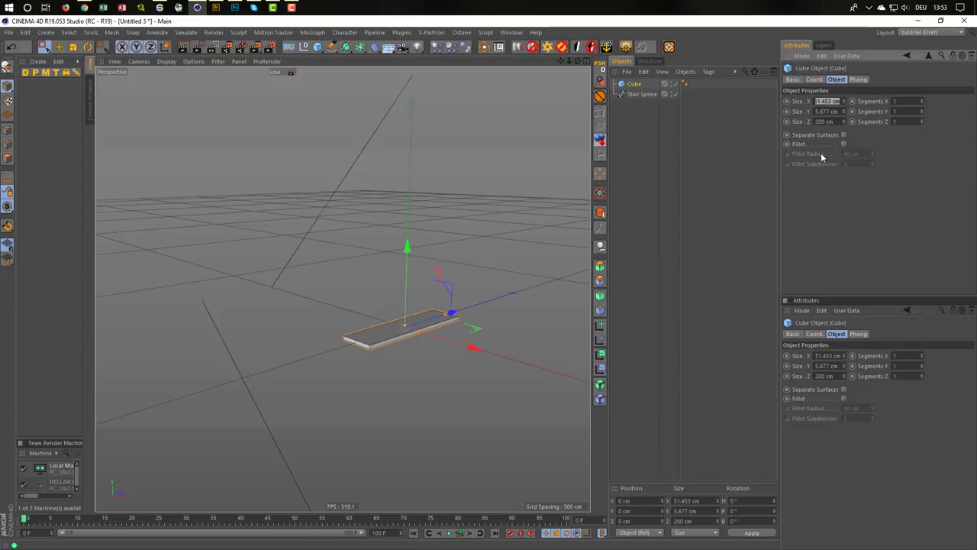
{"action": "type", "text": "50"}
{"action": "key", "text": "Tab"}
{"action": "type", "text": "5"}
{"action": "key", "text": "Tab"}
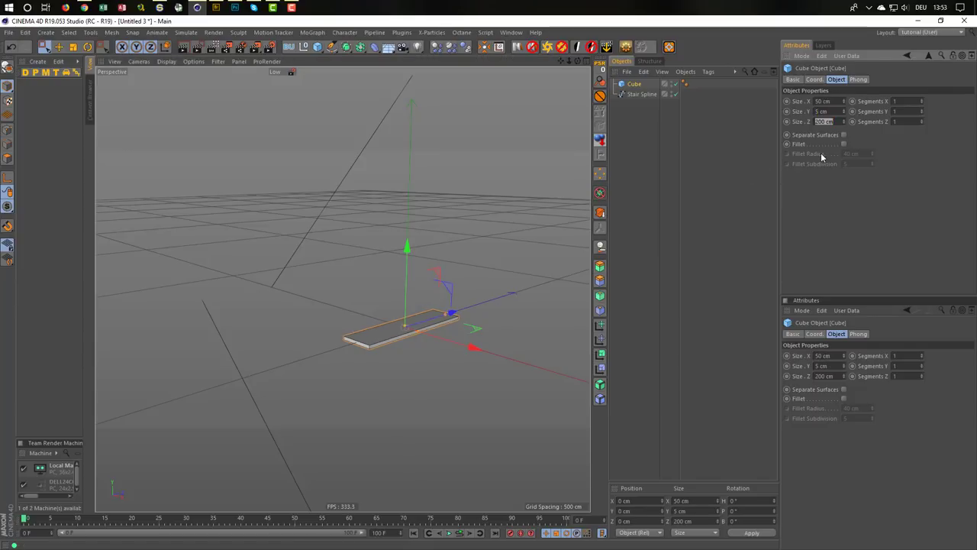
{"action": "key", "text": "Return"}
{"action": "mouse_move", "coordinate": [309, 306]}
{"action": "left_mouse_down", "text": "alt"}
{"action": "mouse_move", "coordinate": [247, 332]}
{"action": "mouse_move", "coordinate": [339, 345]}
{"action": "left_mouse_up", "text": "alt"}
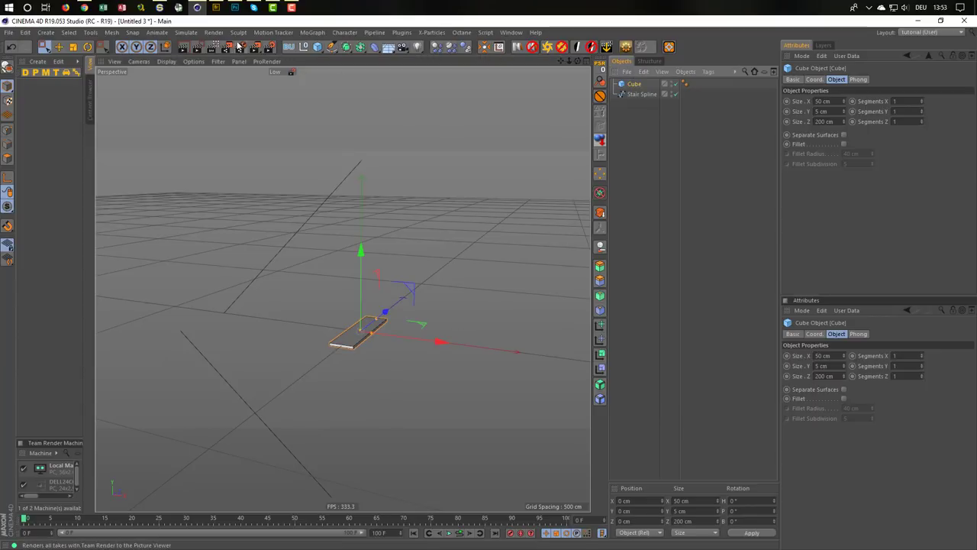
Put the plank cube inside a new MoGraph Cloner and set its Mode to Object
{"action": "left_click", "coordinate": [313, 33]}
{"action": "left_click", "coordinate": [319, 143], "text": "alt"}
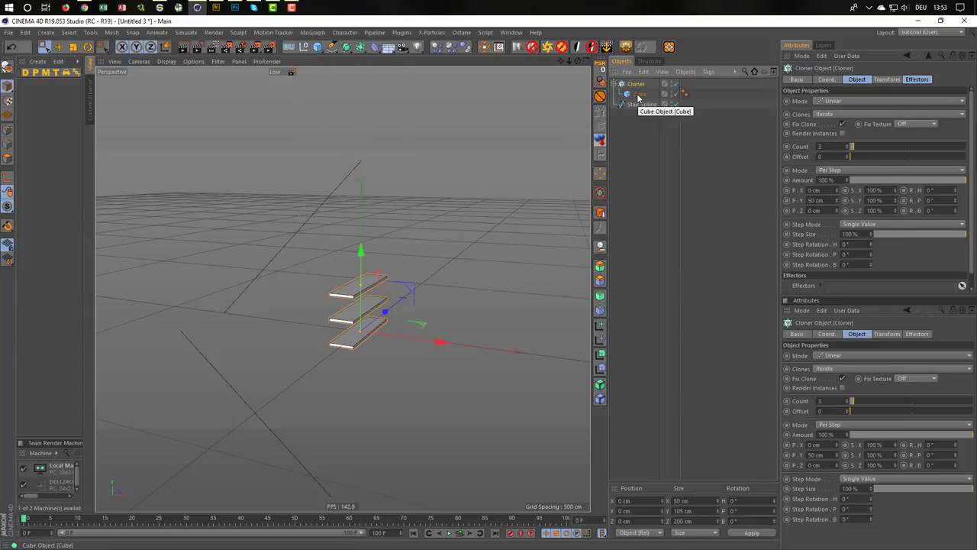
{"action": "left_click", "coordinate": [850, 100]}
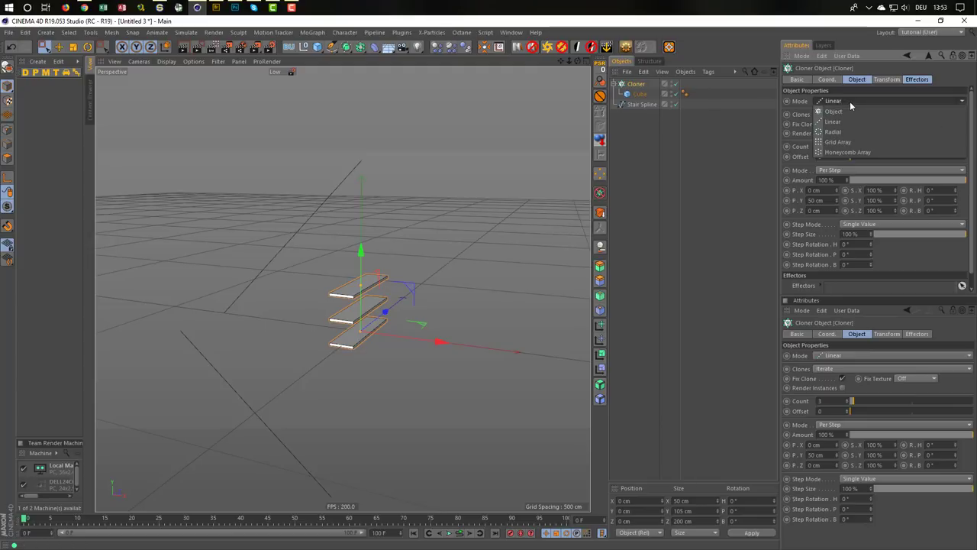
{"action": "left_click", "coordinate": [848, 110]}
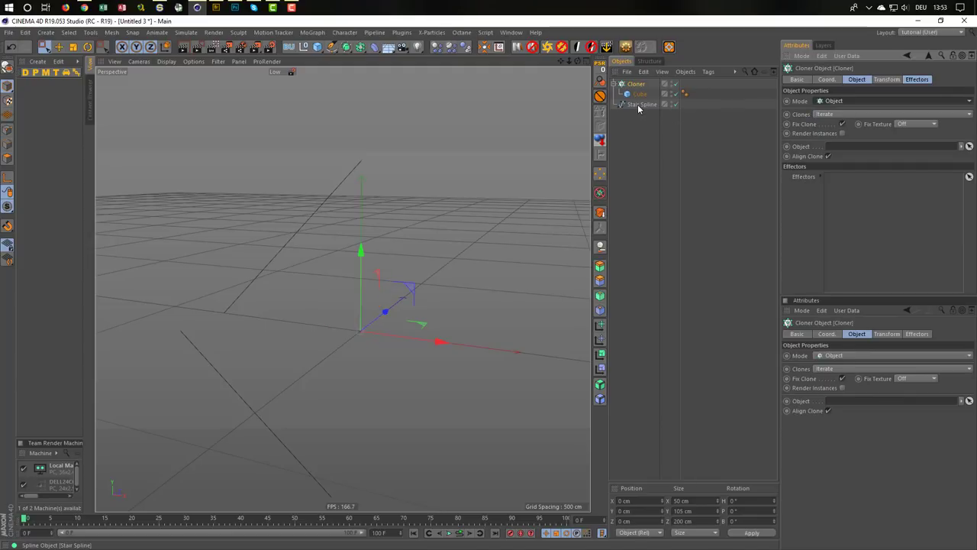
Assign Stair Spline as the cloner's object and uncheck Align Clone so steps stay level
{"action": "left_click_drag", "start_coordinate": [638, 106], "coordinate": [641, 128]}
{"action": "left_click_drag", "start_coordinate": [726, 240], "coordinate": [859, 217]}
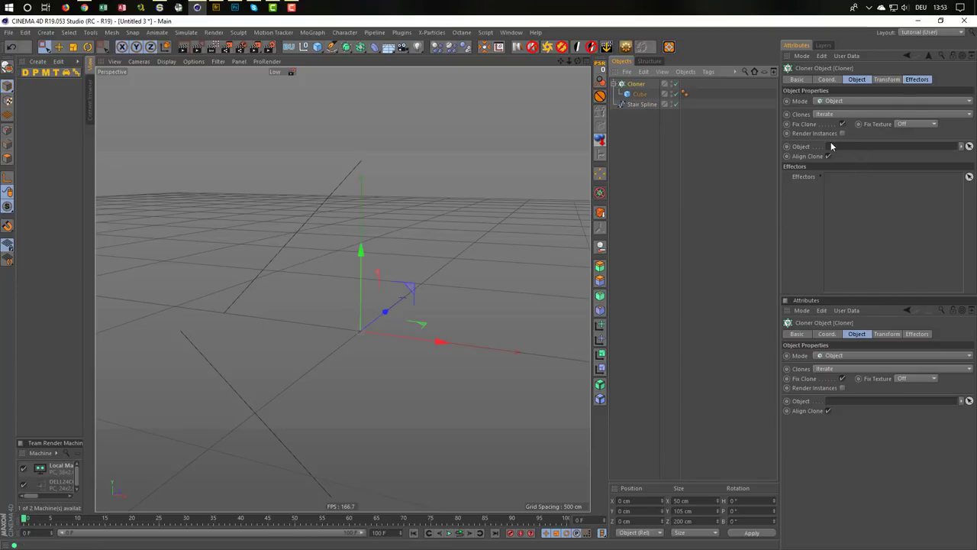
{"action": "left_click_drag", "start_coordinate": [638, 107], "coordinate": [844, 147]}
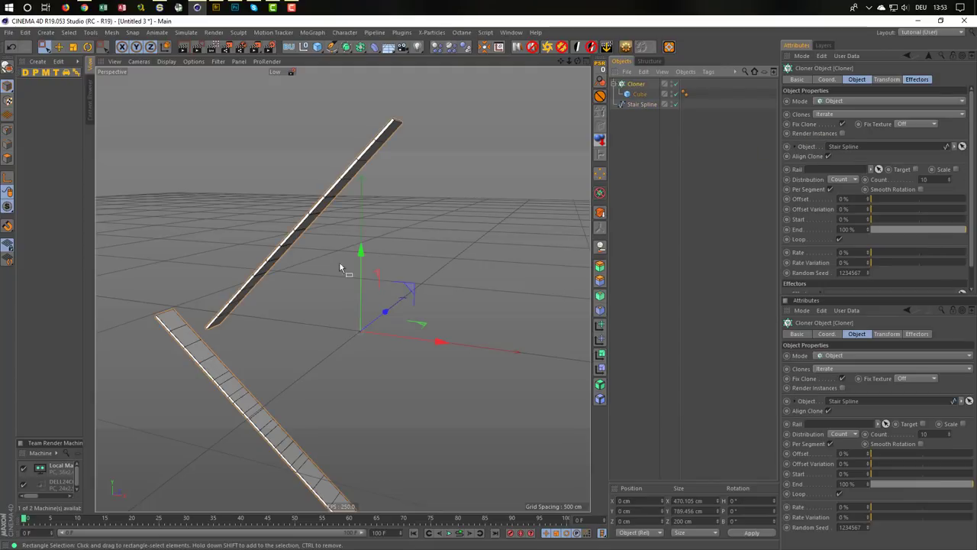
{"action": "mouse_move", "coordinate": [339, 261]}
{"action": "left_mouse_down", "text": "alt"}
{"action": "mouse_move", "coordinate": [249, 267]}
{"action": "mouse_move", "coordinate": [257, 262]}
{"action": "left_mouse_up", "text": "alt"}
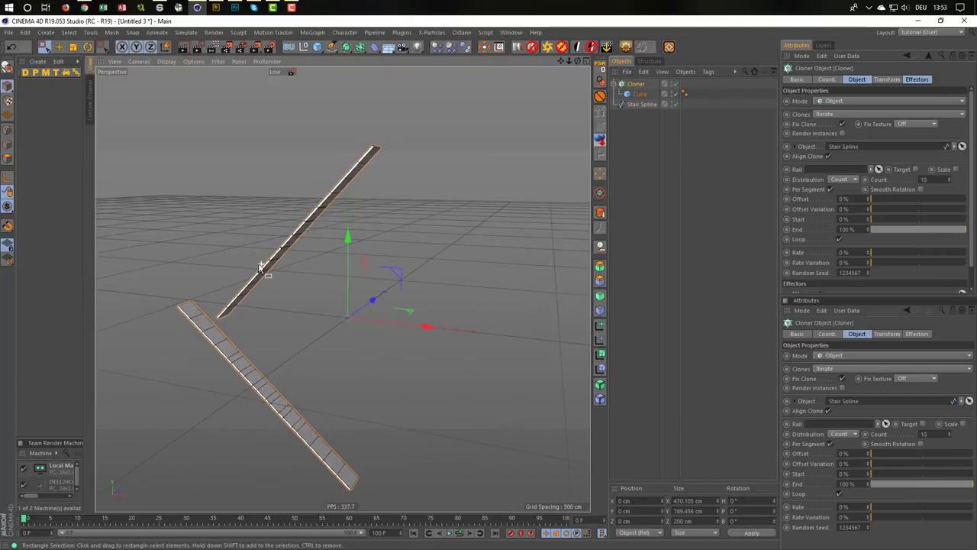
{"action": "left_click", "coordinate": [829, 155]}
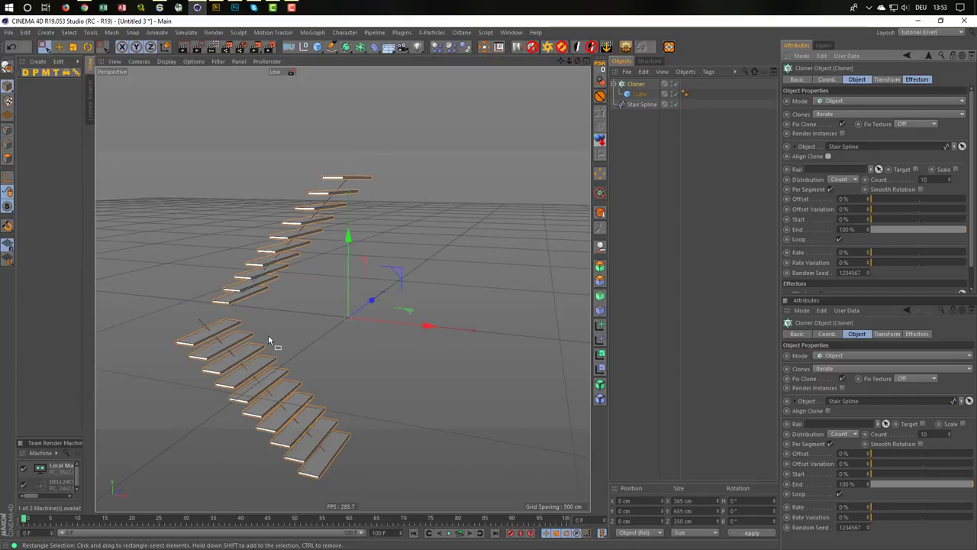
{"action": "mouse_move", "coordinate": [268, 337]}
{"action": "left_mouse_down", "text": "alt"}
{"action": "mouse_move", "coordinate": [297, 297]}
{"action": "mouse_move", "coordinate": [262, 308]}
{"action": "left_mouse_up", "text": "alt"}
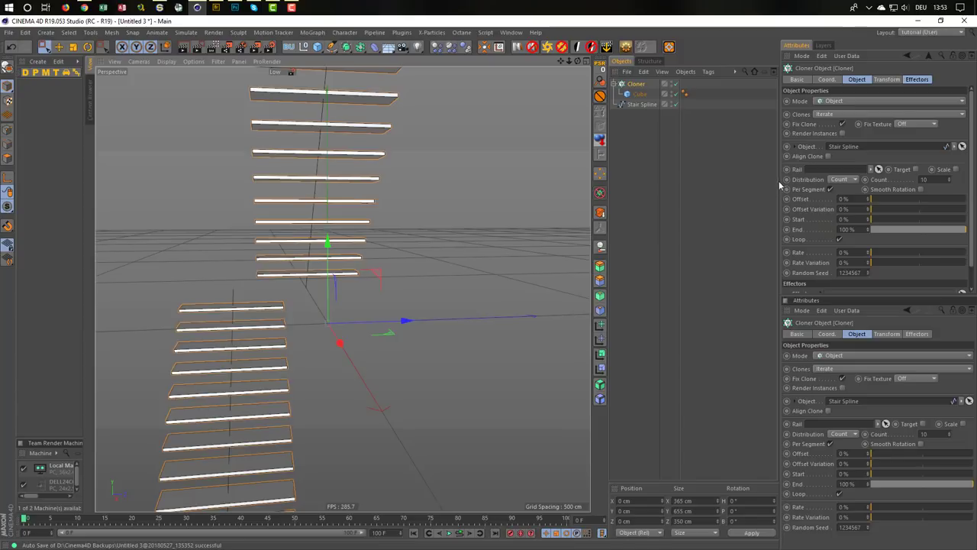
Set the plank's Size Z to 180 cm, then drag it down to 134 cm
{"action": "left_click", "coordinate": [639, 94]}
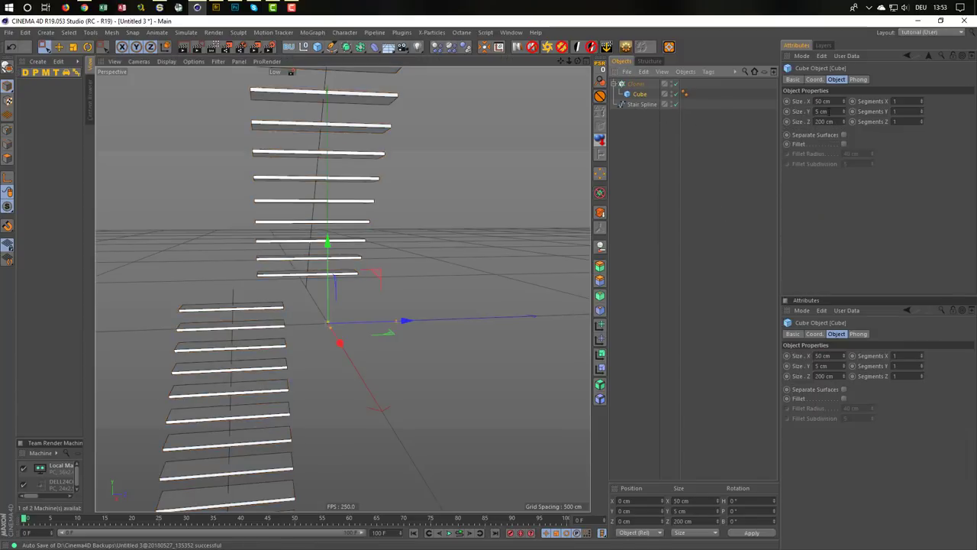
{"action": "left_click", "coordinate": [824, 121]}
{"action": "type", "text": "180"}
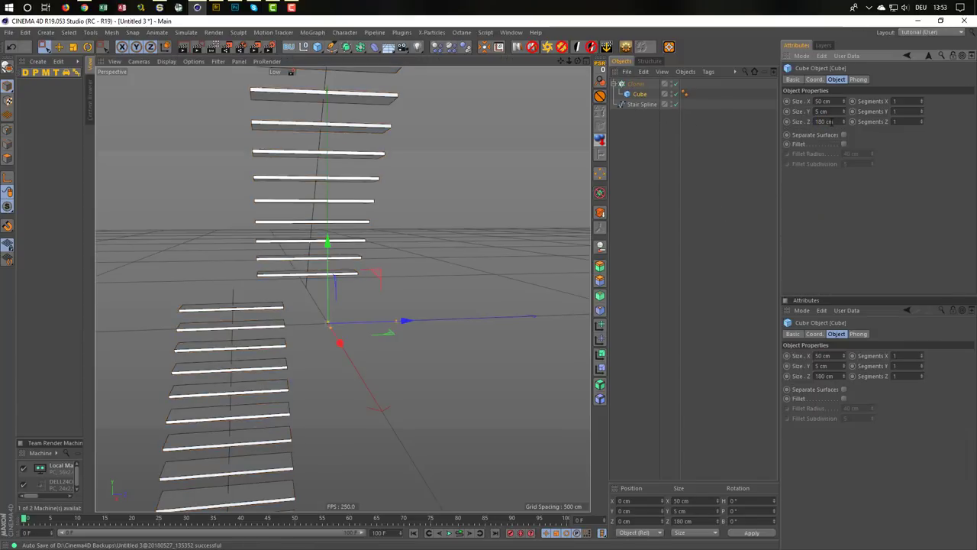
{"action": "key", "text": "Return"}
{"action": "left_click_drag", "start_coordinate": [845, 121], "coordinate": [832, 122]}
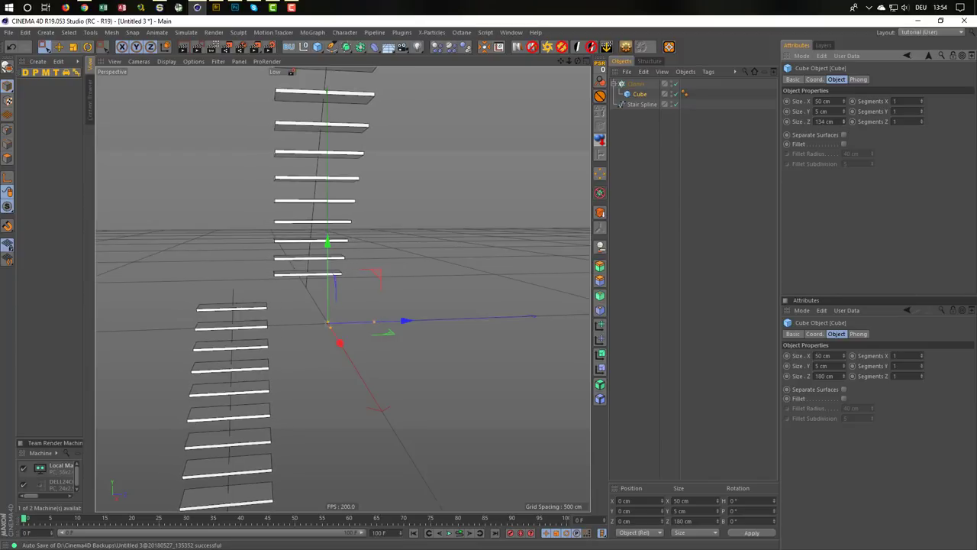
{"action": "mouse_move", "coordinate": [252, 229]}
{"action": "left_mouse_down", "text": "alt"}
{"action": "mouse_move", "coordinate": [183, 231]}
{"action": "mouse_move", "coordinate": [308, 305]}
{"action": "left_mouse_up", "text": "alt"}
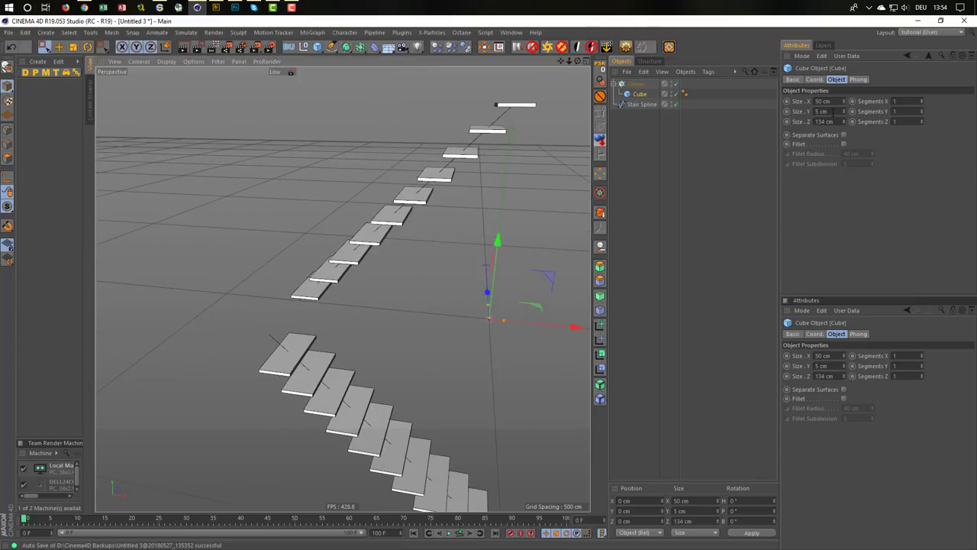
Narrow the plank's Size X to 33 cm, checking the steps in Front view
{"action": "left_click_drag", "start_coordinate": [844, 101], "coordinate": [831, 102]}
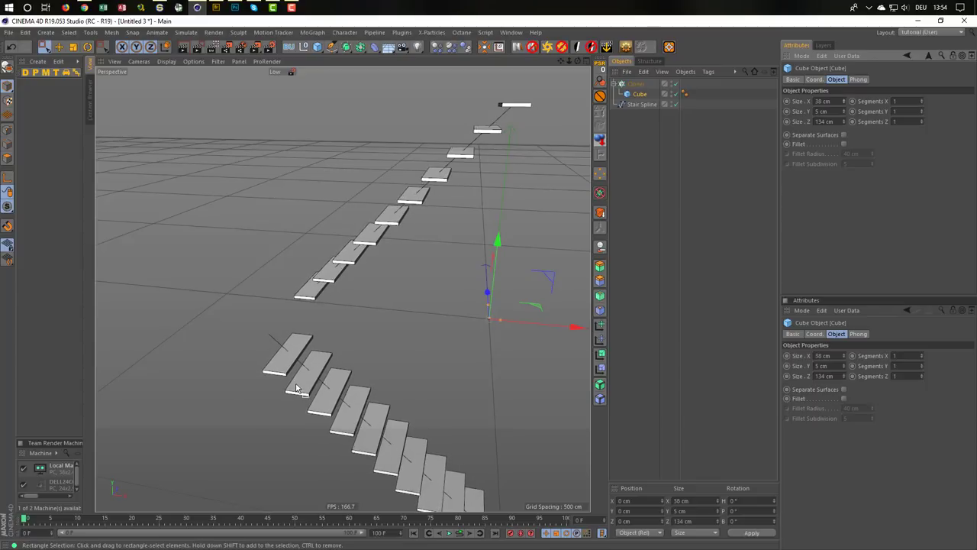
{"action": "mouse_move", "coordinate": [297, 388]}
{"action": "left_mouse_down", "text": "alt"}
{"action": "mouse_move", "coordinate": [274, 418]}
{"action": "mouse_move", "coordinate": [292, 374]}
{"action": "left_mouse_up", "text": "alt"}
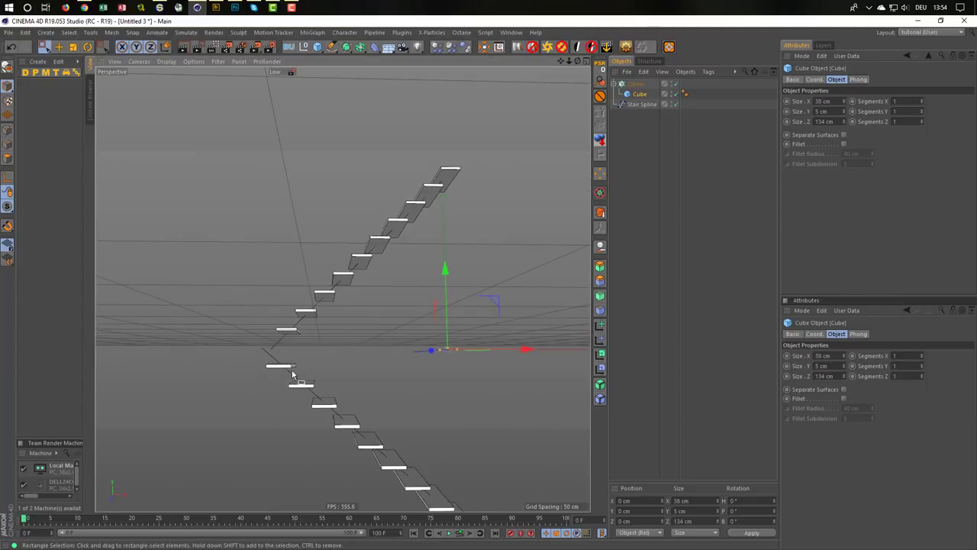
{"action": "middle_click", "coordinate": [298, 389]}
{"action": "middle_click", "coordinate": [375, 420]}
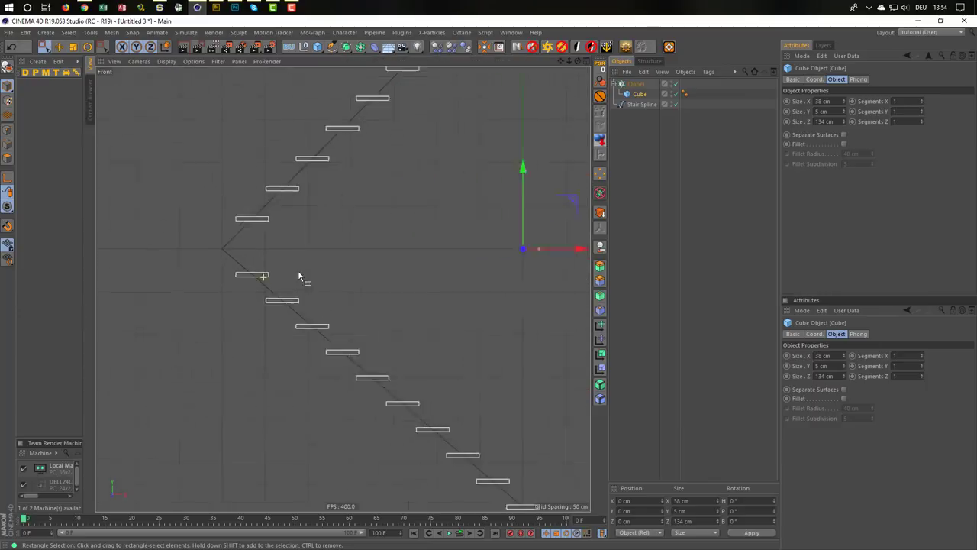
{"action": "scroll", "coordinate": [259, 298], "scroll_direction": "up", "scroll_amount": 2}
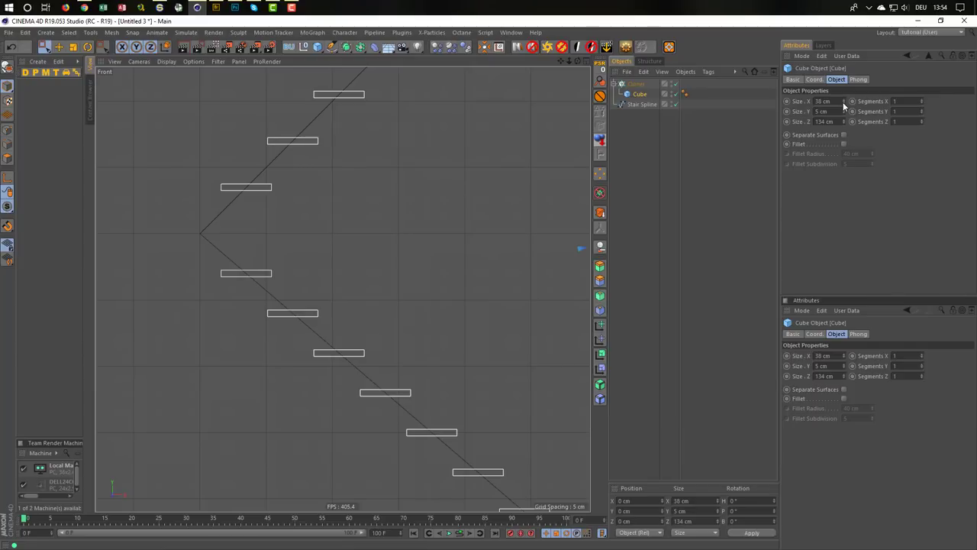
{"action": "left_click", "coordinate": [843, 105]}
{"action": "left_click", "coordinate": [843, 105]}
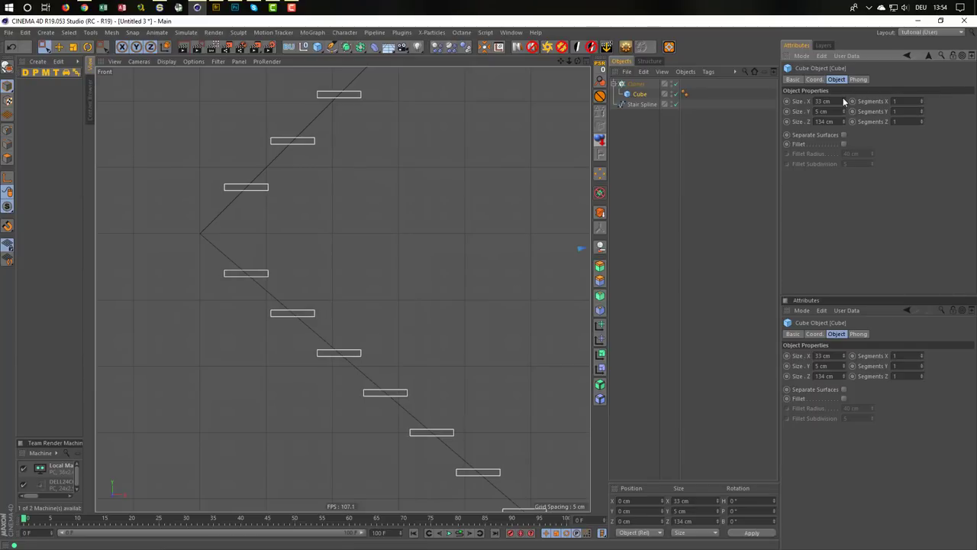
{"action": "middle_click", "coordinate": [272, 258]}
{"action": "key", "text": "F1"}
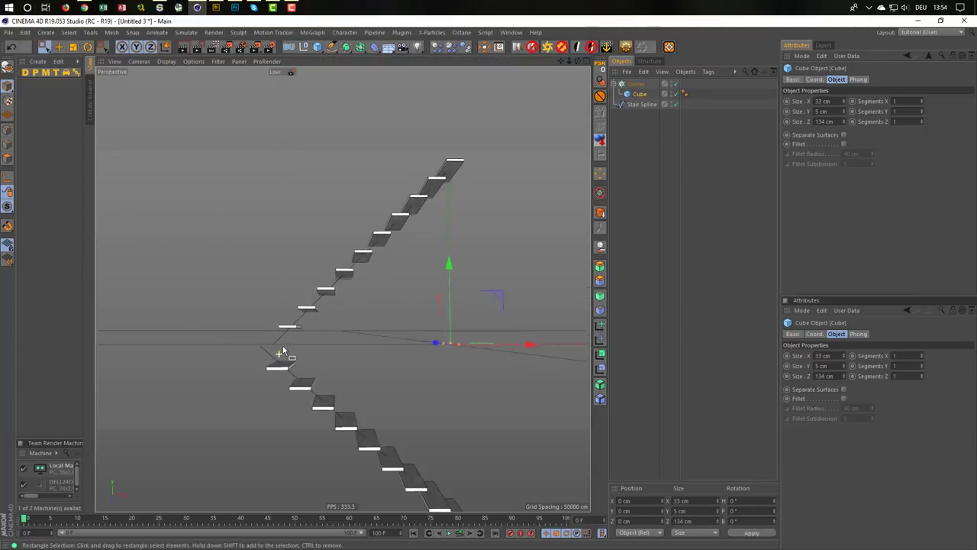
{"action": "left_click_drag", "start_coordinate": [281, 354], "coordinate": [284, 349], "text": "alt"}
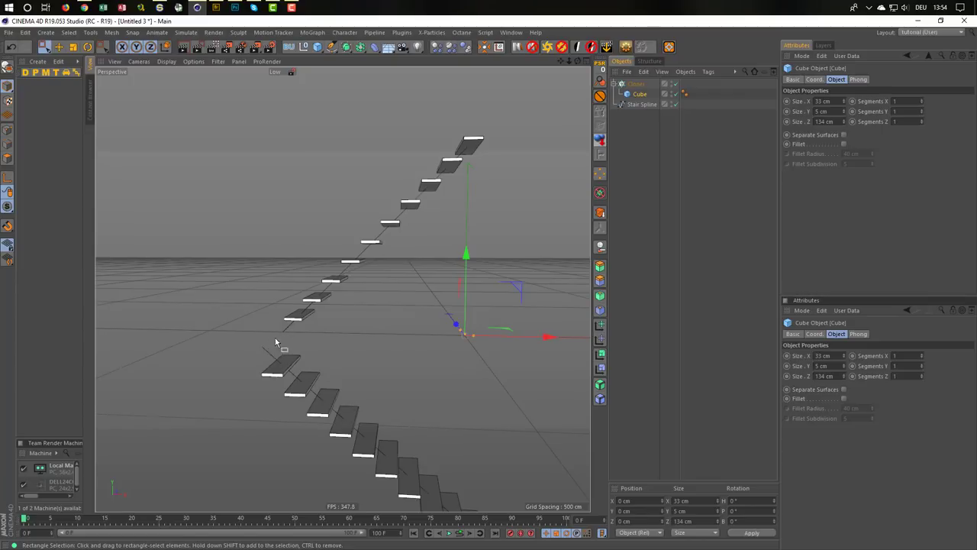
Uncheck Loop on the Cloner so the 10 steps per flight space evenly, checked in Front view
{"action": "left_click", "coordinate": [635, 83]}
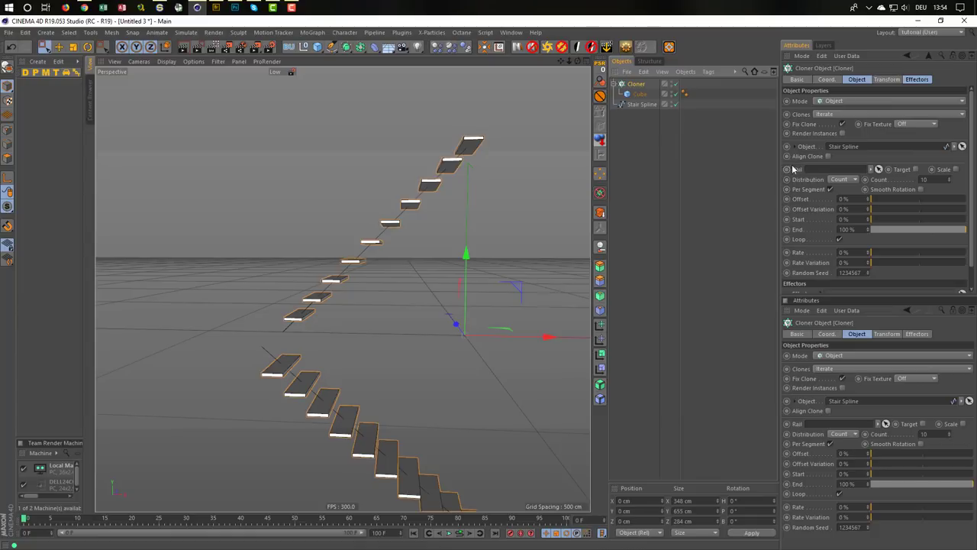
{"action": "left_click", "coordinate": [839, 239]}
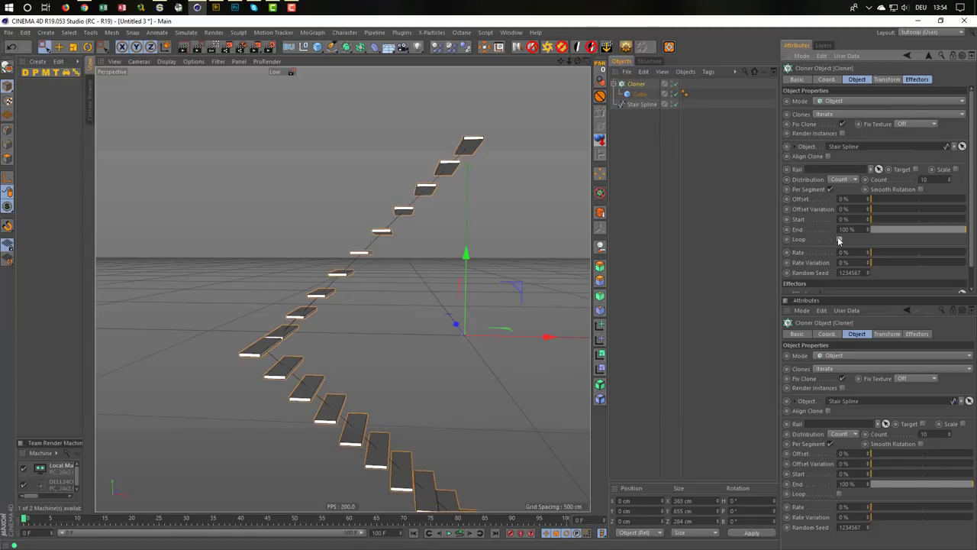
{"action": "mouse_move", "coordinate": [286, 357]}
{"action": "left_mouse_down", "text": "alt"}
{"action": "mouse_move", "coordinate": [305, 341]}
{"action": "mouse_move", "coordinate": [193, 325]}
{"action": "mouse_move", "coordinate": [255, 331]}
{"action": "mouse_move", "coordinate": [217, 344]}
{"action": "left_mouse_up", "text": "alt"}
{"action": "middle_click", "coordinate": [217, 345]}
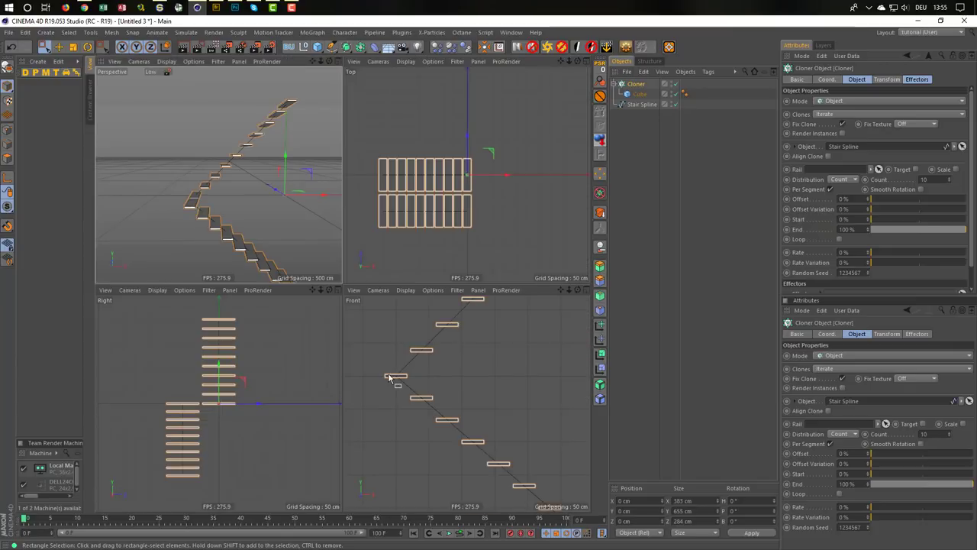
{"action": "middle_click", "coordinate": [271, 277]}
{"action": "left_click_drag", "start_coordinate": [296, 355], "coordinate": [309, 356], "text": "alt"}
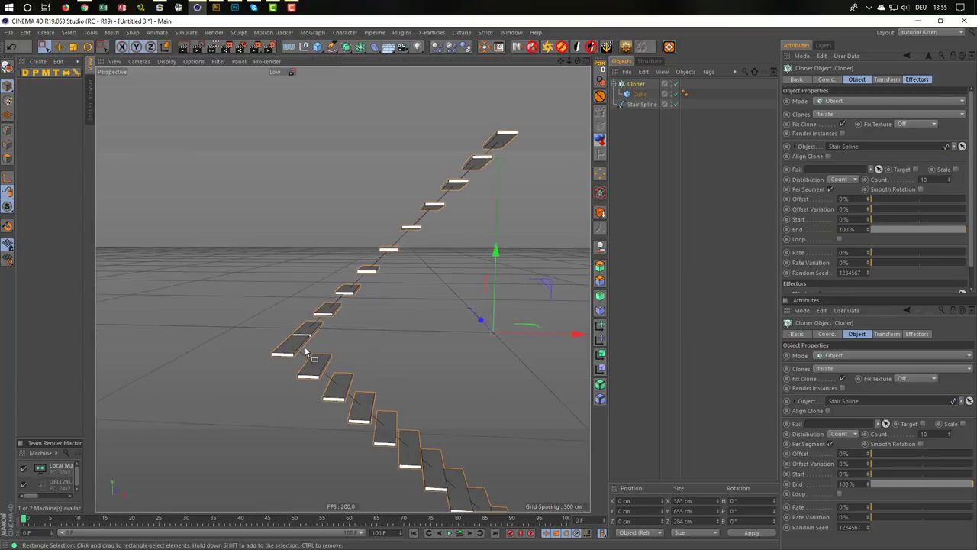
{"action": "middle_click", "coordinate": [309, 358]}
{"action": "middle_click", "coordinate": [425, 412]}
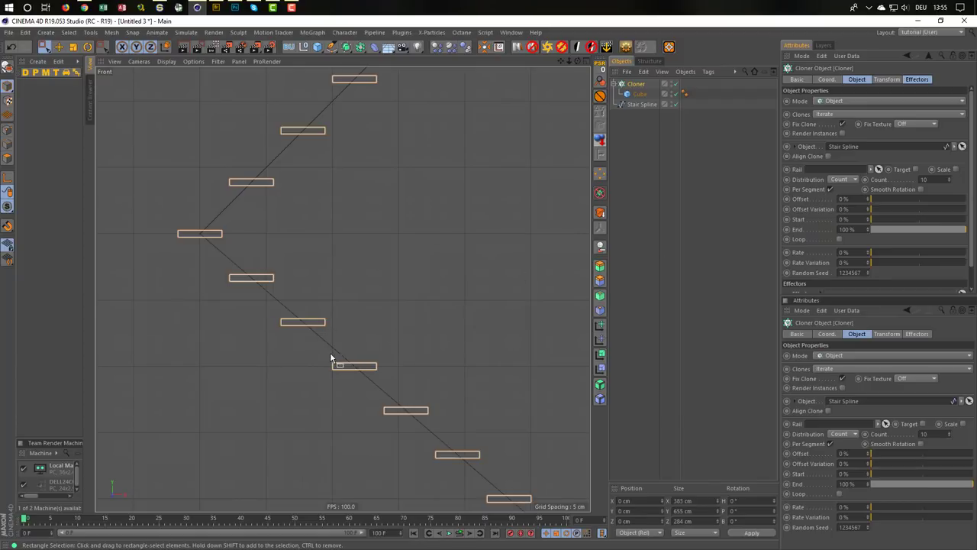
{"action": "left_click", "coordinate": [85, 9]}
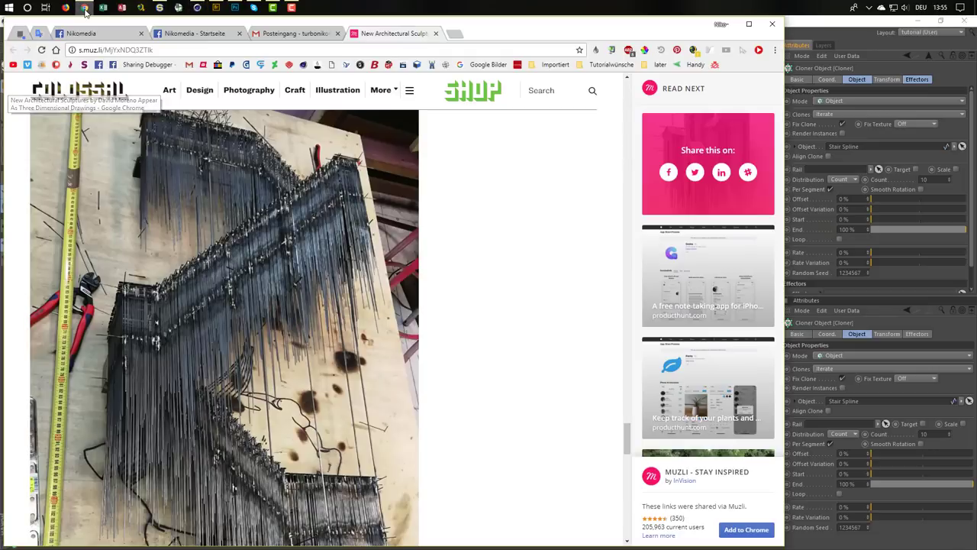
{"action": "left_click", "coordinate": [294, 34]}
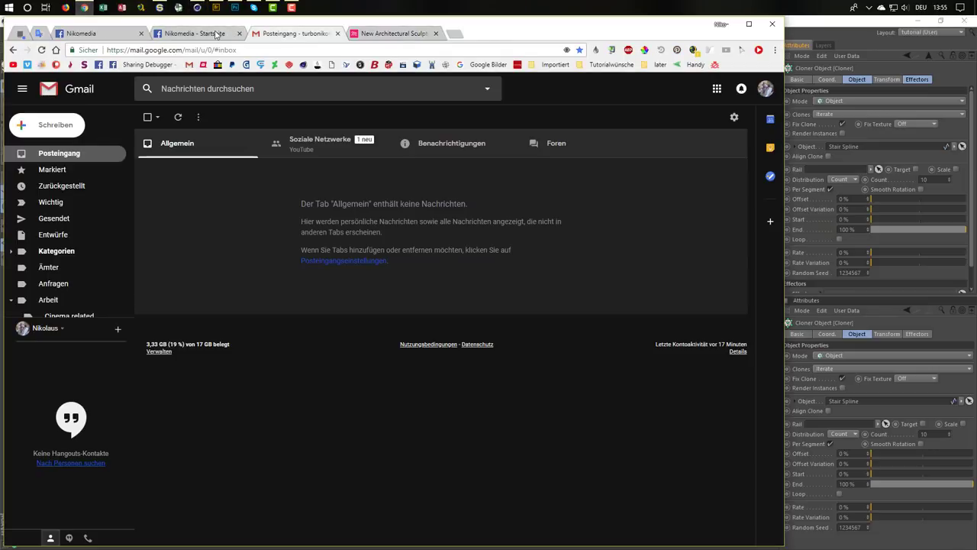
{"action": "left_click", "coordinate": [217, 34]}
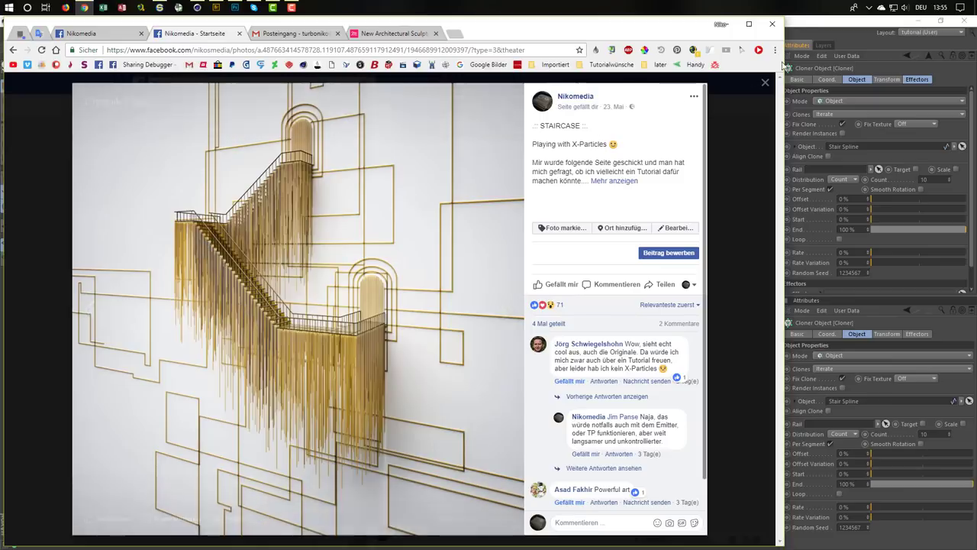
{"action": "key", "text": "alt+Tab"}
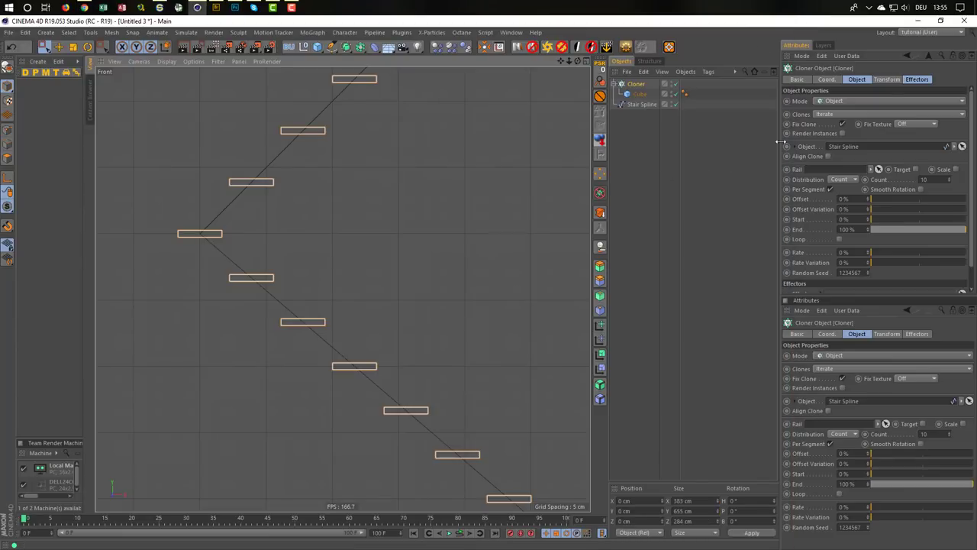
Raise the Cloner's Count from 10 to 13
{"action": "left_click", "coordinate": [841, 180]}
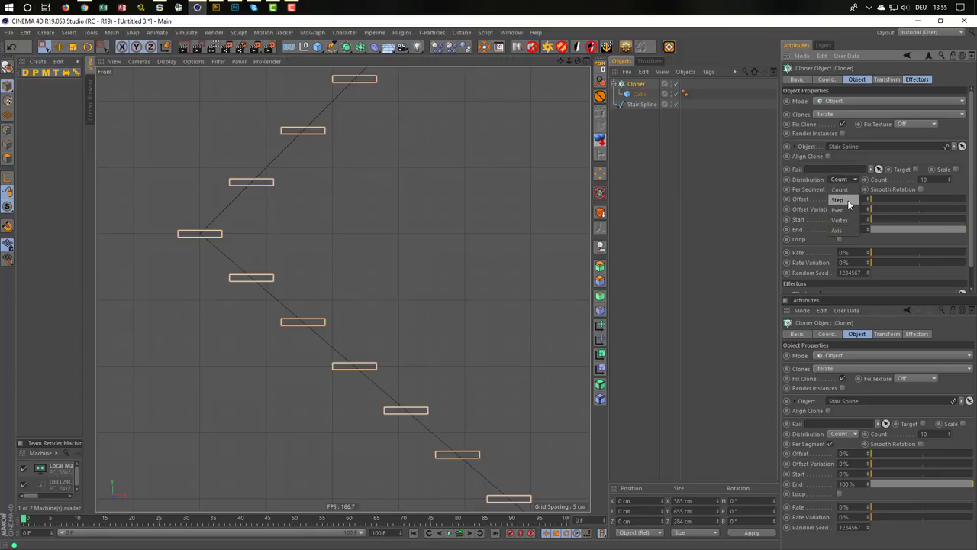
{"action": "left_click", "coordinate": [839, 190]}
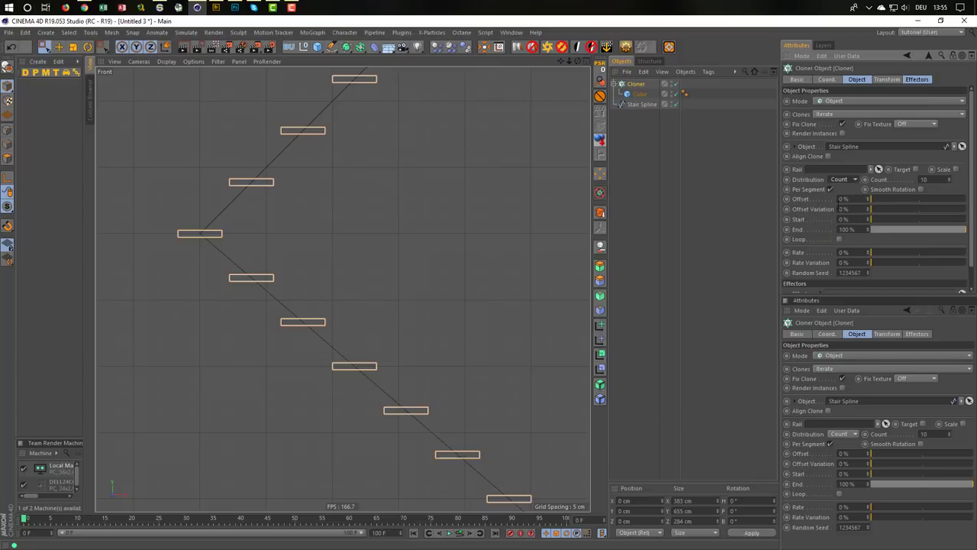
{"action": "left_click", "coordinate": [950, 180]}
{"action": "left_click", "coordinate": [950, 180]}
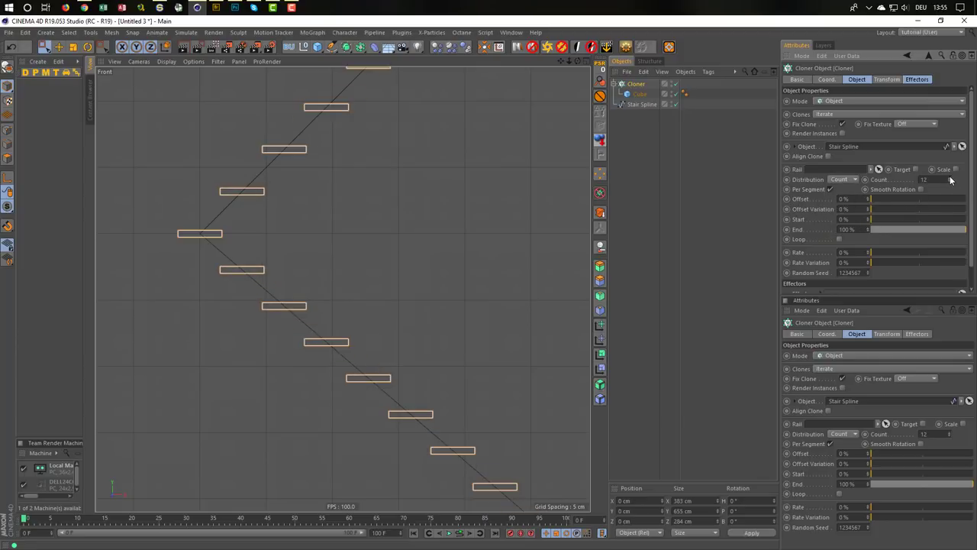
{"action": "left_click", "coordinate": [950, 179]}
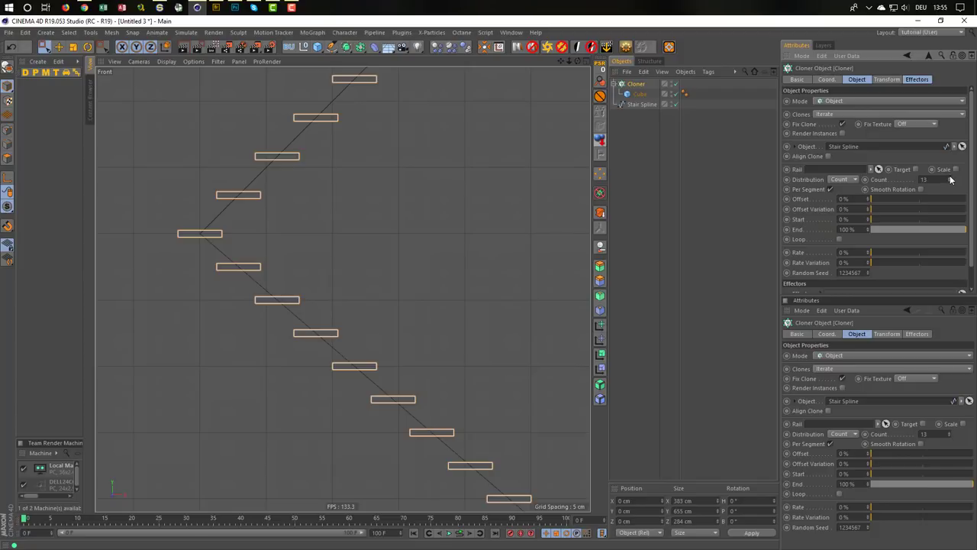
Inspect the 13-step flights in Perspective and Front views, then select the Cube
{"action": "middle_click", "coordinate": [418, 214]}
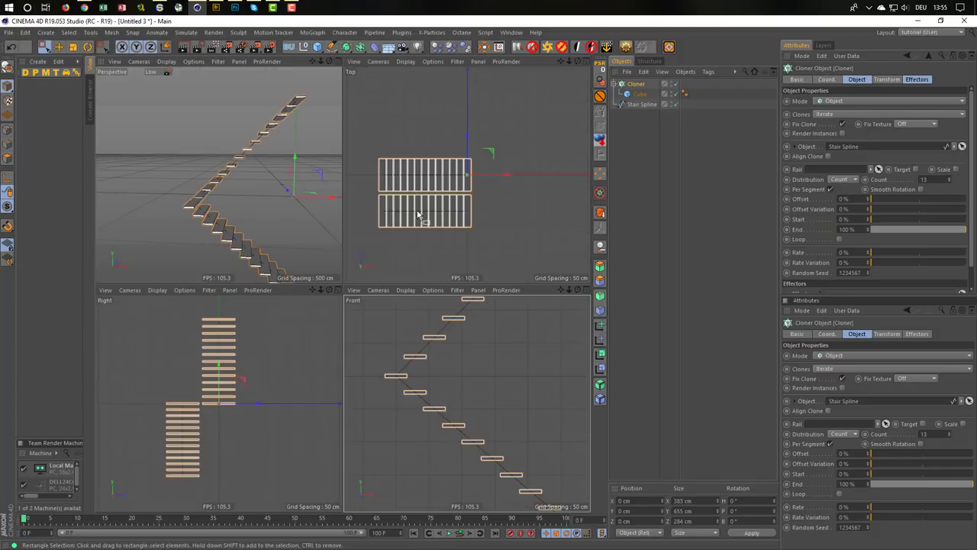
{"action": "middle_click", "coordinate": [221, 241]}
{"action": "scroll", "coordinate": [390, 357], "scroll_direction": "up", "scroll_amount": 5}
{"action": "left_click_drag", "start_coordinate": [389, 356], "coordinate": [275, 358], "text": "alt"}
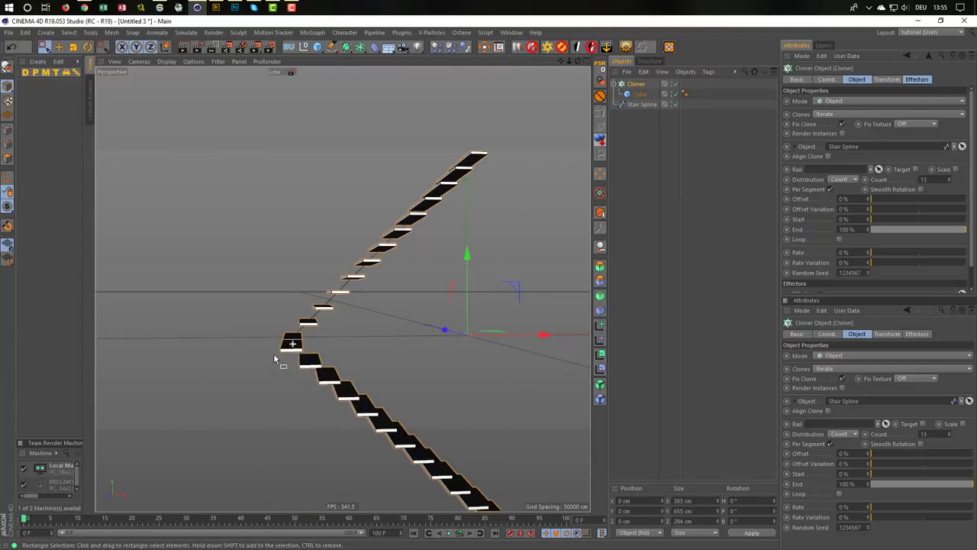
{"action": "left_click_drag", "start_coordinate": [306, 327], "coordinate": [319, 321], "text": "alt"}
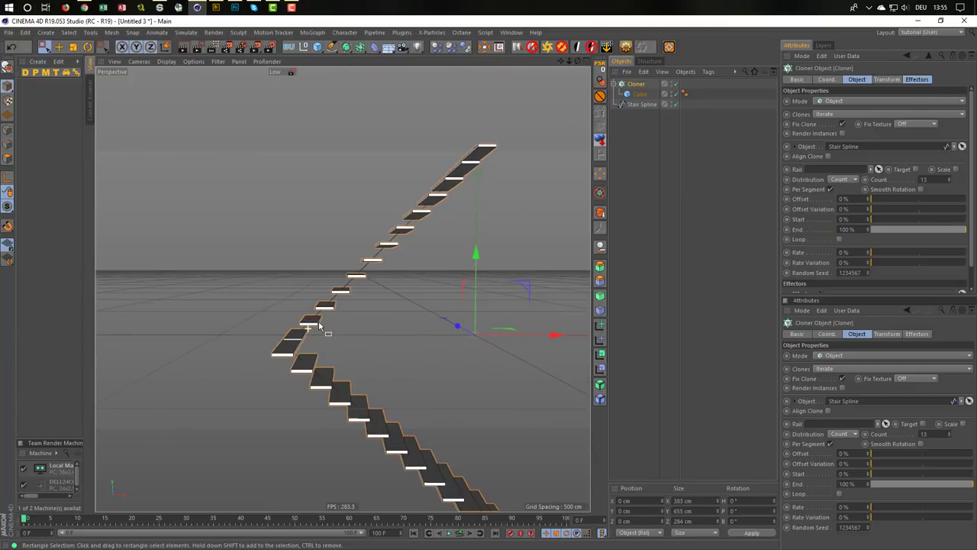
{"action": "middle_click", "coordinate": [342, 329]}
{"action": "middle_click", "coordinate": [359, 327]}
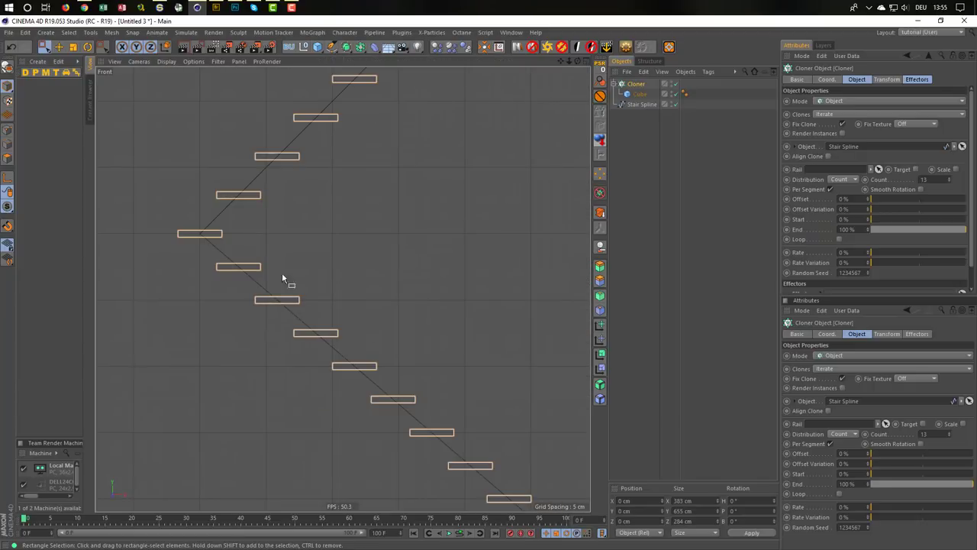
{"action": "left_click", "coordinate": [639, 94]}
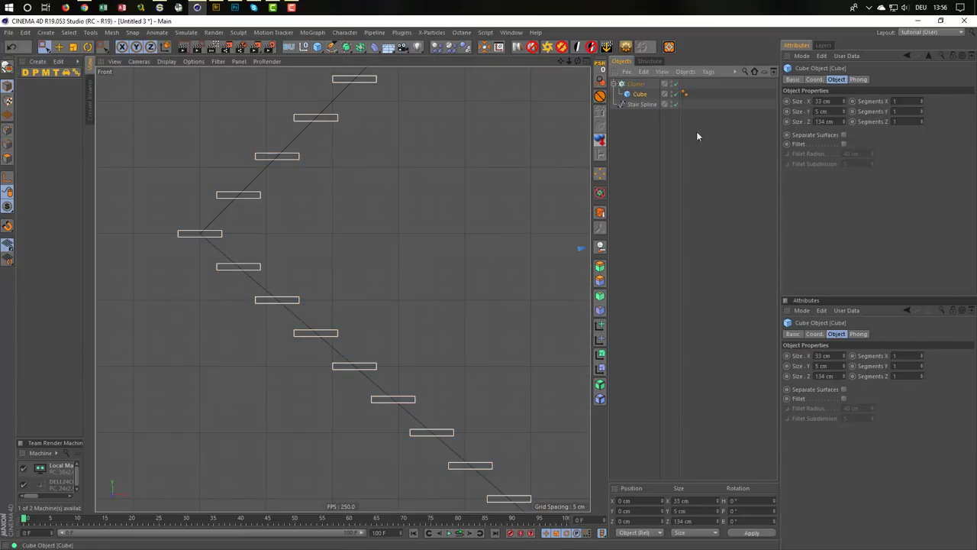
Reduce the step cube's Size X to 28 cm and inspect the slimmer stairs in Perspective
{"action": "left_click", "coordinate": [844, 106]}
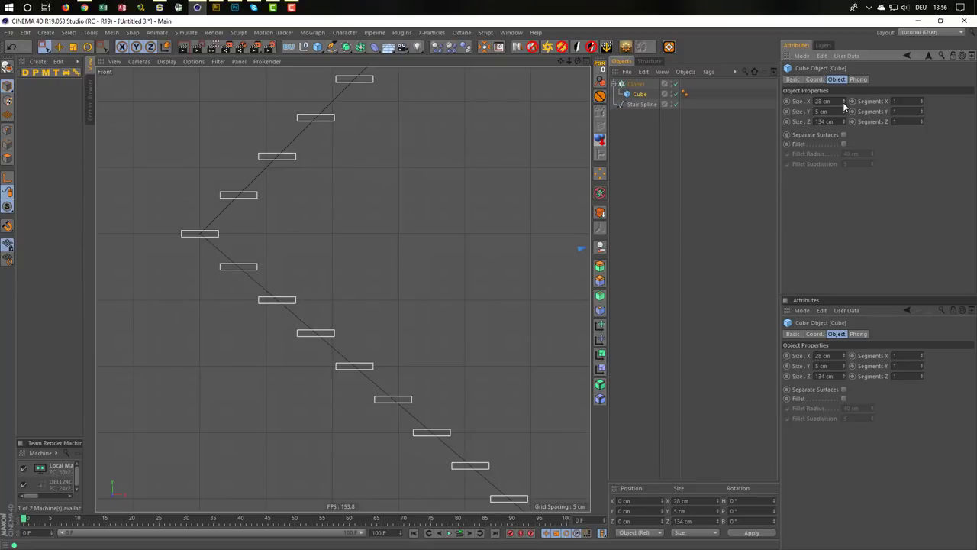
{"action": "middle_click", "coordinate": [474, 221]}
{"action": "middle_click", "coordinate": [290, 255]}
{"action": "mouse_move", "coordinate": [278, 303]}
{"action": "left_mouse_down", "text": "alt"}
{"action": "mouse_move", "coordinate": [353, 354]}
{"action": "mouse_move", "coordinate": [281, 364]}
{"action": "mouse_move", "coordinate": [291, 321]}
{"action": "left_mouse_up", "text": "alt"}
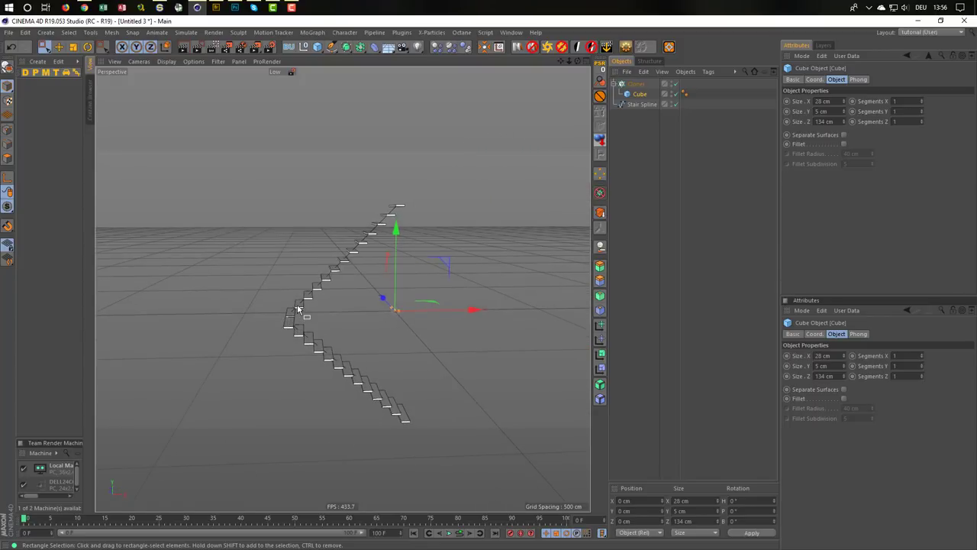
{"action": "scroll", "coordinate": [296, 328], "scroll_direction": "up", "scroll_amount": 2}
{"action": "scroll", "coordinate": [297, 328], "scroll_direction": "up", "scroll_amount": 3}
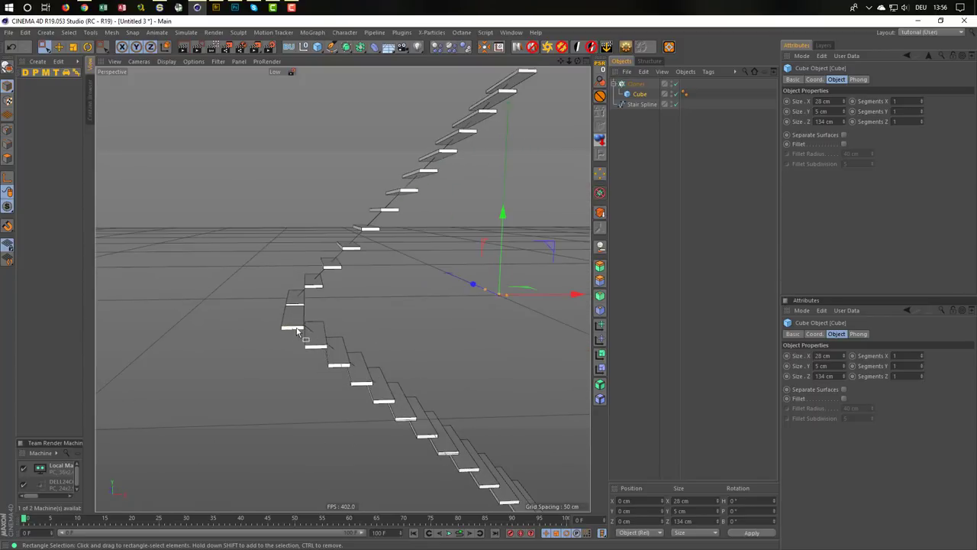
{"action": "mouse_move", "coordinate": [298, 326]}
{"action": "left_mouse_down", "text": "alt"}
{"action": "mouse_move", "coordinate": [312, 305]}
{"action": "mouse_move", "coordinate": [336, 305]}
{"action": "left_mouse_up", "text": "alt"}
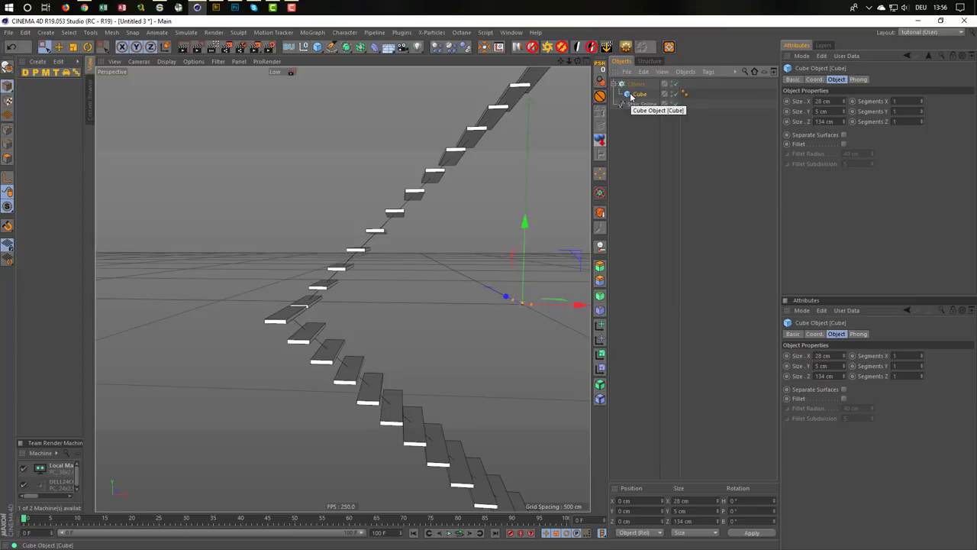
Make the Cube editable with C and disable the Cloner, leaving the lone 28 × 5 × 134 cm plank
{"action": "key", "text": "c"}
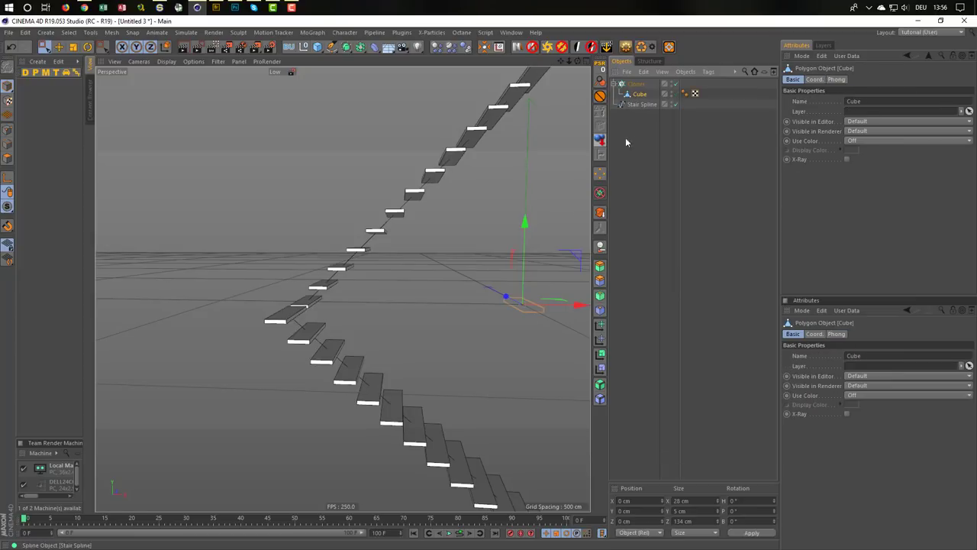
{"action": "mouse_move", "coordinate": [365, 313]}
{"action": "left_mouse_down", "text": "alt"}
{"action": "mouse_move", "coordinate": [340, 286]}
{"action": "mouse_move", "coordinate": [296, 300]}
{"action": "left_mouse_up", "text": "alt"}
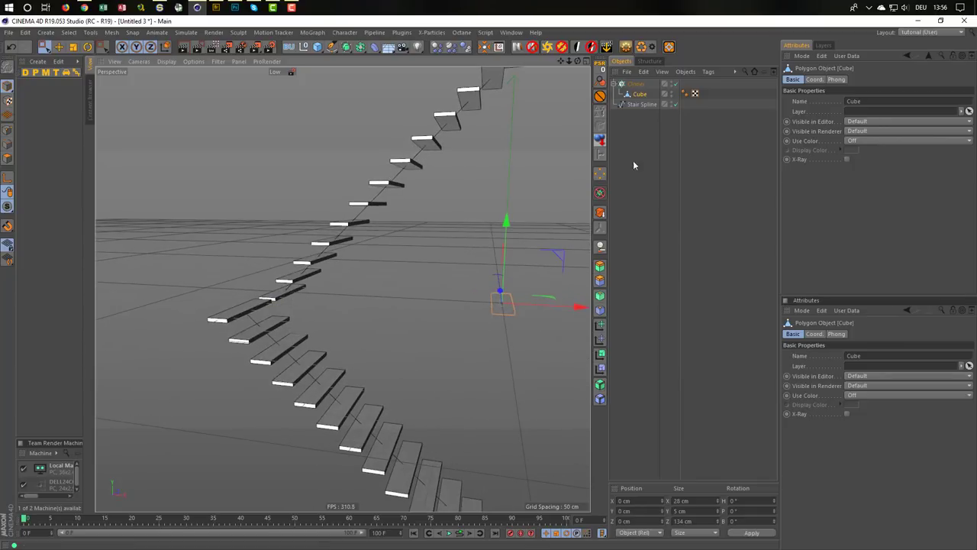
{"action": "left_click", "coordinate": [675, 83]}
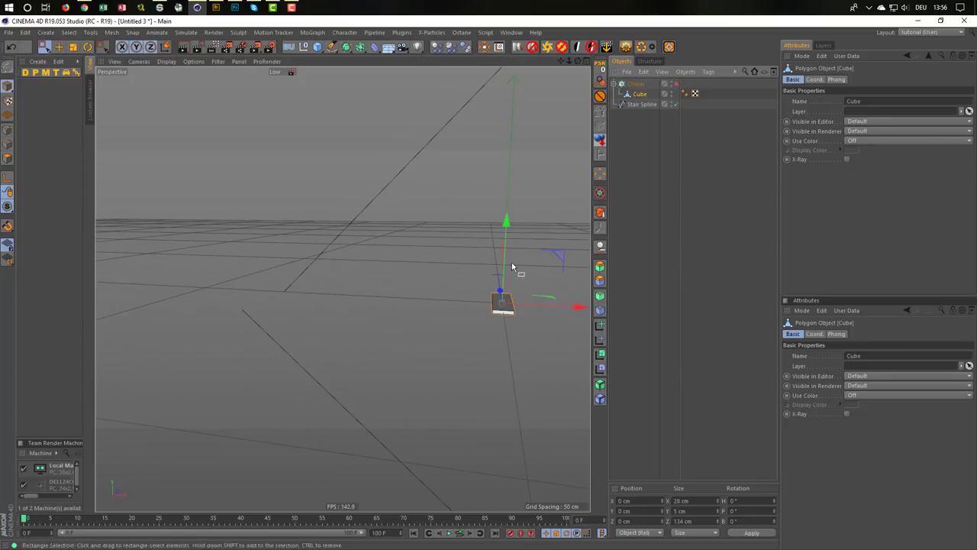
{"action": "left_click_drag", "start_coordinate": [514, 266], "coordinate": [401, 324], "text": "alt"}
{"action": "right_click_drag", "start_coordinate": [401, 324], "coordinate": [488, 292], "text": "alt"}
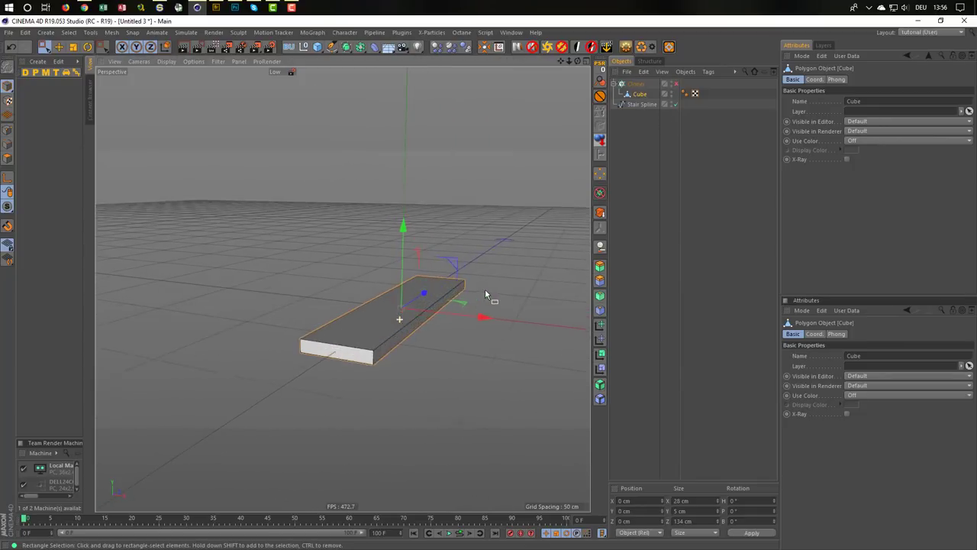
{"action": "mouse_move", "coordinate": [489, 292]}
{"action": "left_mouse_down", "text": "alt"}
{"action": "mouse_move", "coordinate": [405, 323]}
{"action": "mouse_move", "coordinate": [399, 344]}
{"action": "left_mouse_up", "text": "alt"}
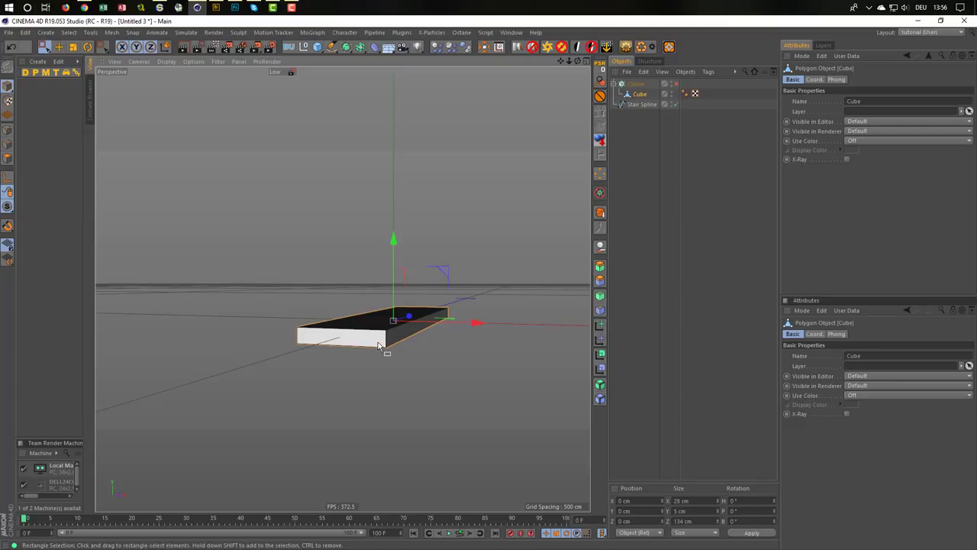
{"action": "left_click_drag", "start_coordinate": [380, 345], "coordinate": [360, 338], "text": "alt"}
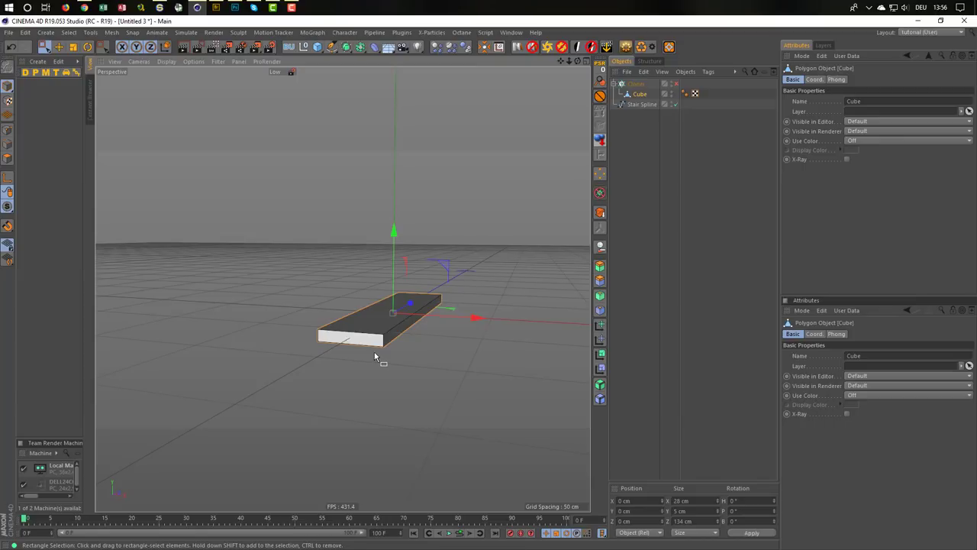
{"action": "left_click_drag", "start_coordinate": [403, 326], "coordinate": [421, 329], "text": "alt"}
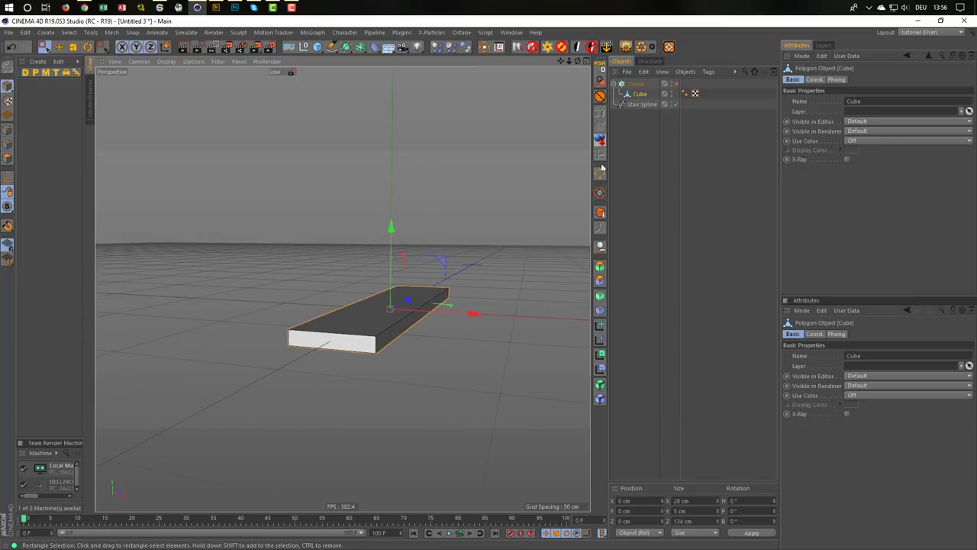
In Edge mode with Live Selection, select the plank's long bottom edges, including the far one
{"action": "left_click", "coordinate": [8, 145]}
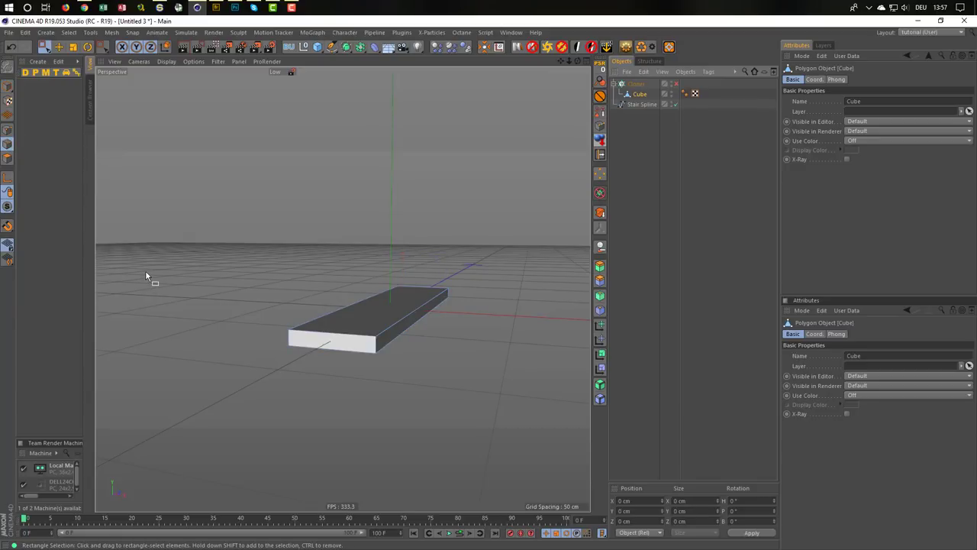
{"action": "key", "text": "p"}
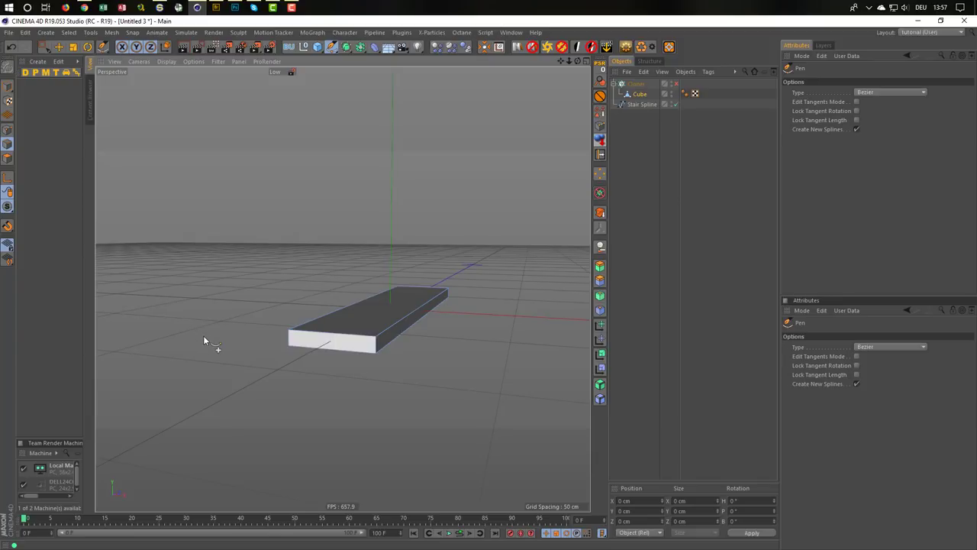
{"action": "key", "text": "9"}
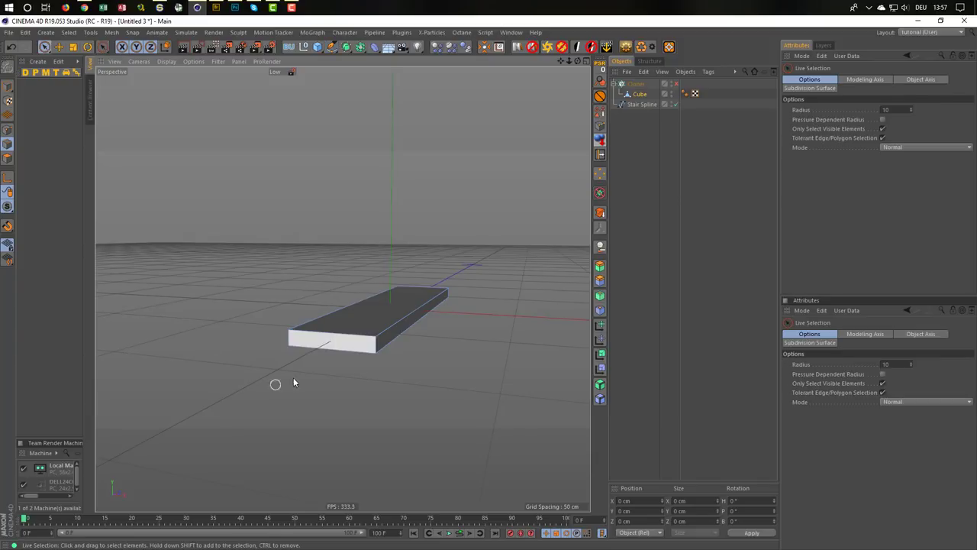
{"action": "left_click", "coordinate": [335, 351]}
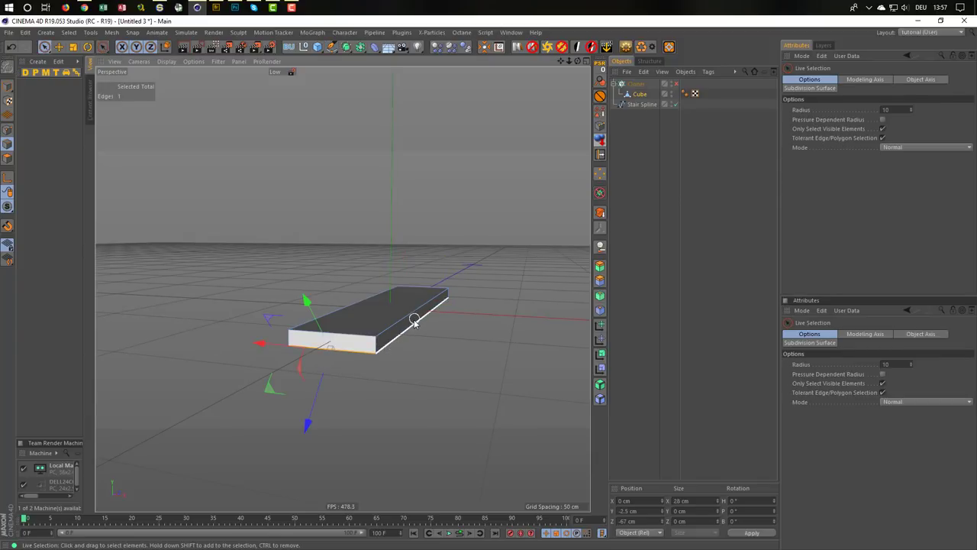
{"action": "mouse_move", "coordinate": [430, 316]}
{"action": "left_mouse_down", "text": "alt"}
{"action": "mouse_move", "coordinate": [456, 377]}
{"action": "mouse_move", "coordinate": [530, 374]}
{"action": "mouse_move", "coordinate": [417, 384]}
{"action": "left_mouse_up", "text": "alt"}
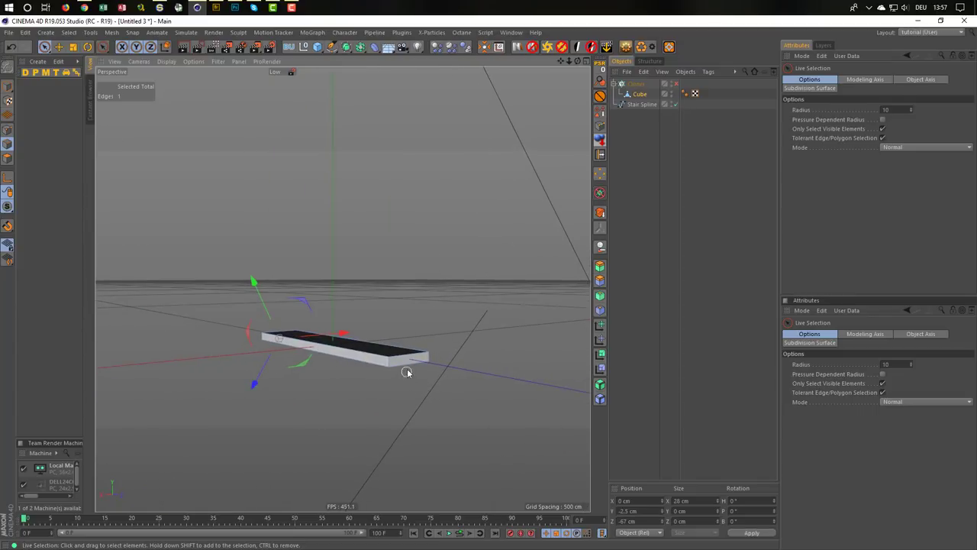
{"action": "left_click", "coordinate": [406, 370], "text": "shift"}
{"action": "mouse_move", "coordinate": [388, 417]}
{"action": "left_mouse_down", "text": "alt"}
{"action": "mouse_move", "coordinate": [349, 312]}
{"action": "mouse_move", "coordinate": [176, 328]}
{"action": "mouse_move", "coordinate": [274, 374]}
{"action": "mouse_move", "coordinate": [358, 354]}
{"action": "mouse_move", "coordinate": [335, 389]}
{"action": "mouse_move", "coordinate": [371, 374]}
{"action": "left_mouse_up", "text": "alt"}
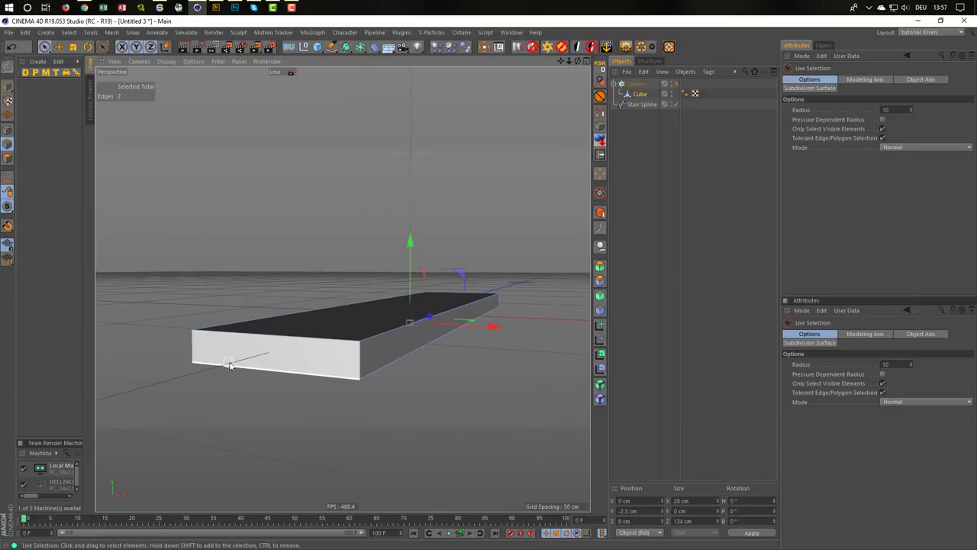
{"action": "left_click", "coordinate": [343, 378]}
Apply Edge Cut (M~F) to the selected long edges with Subdivision set to 20
{"action": "key", "text": "m"}
{"action": "key", "text": "f"}
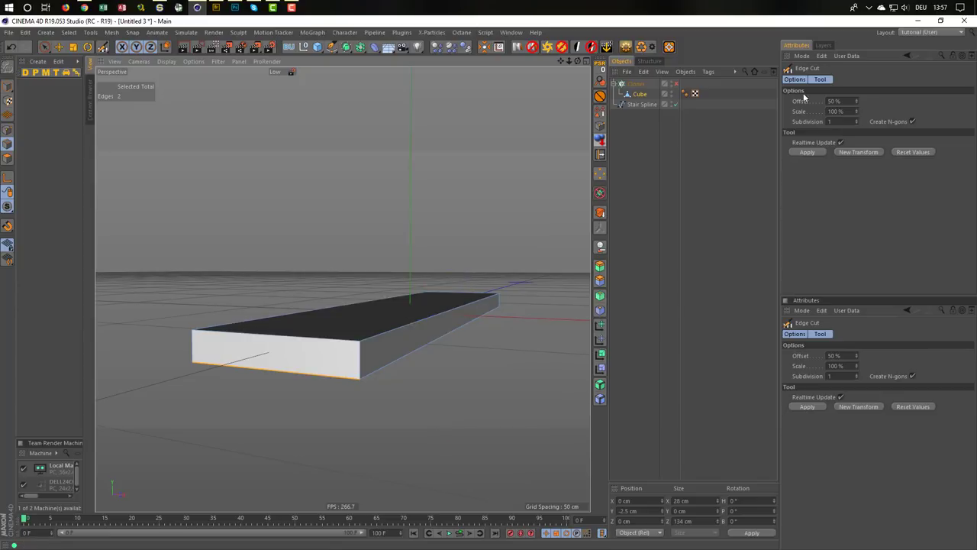
{"action": "left_click", "coordinate": [838, 122]}
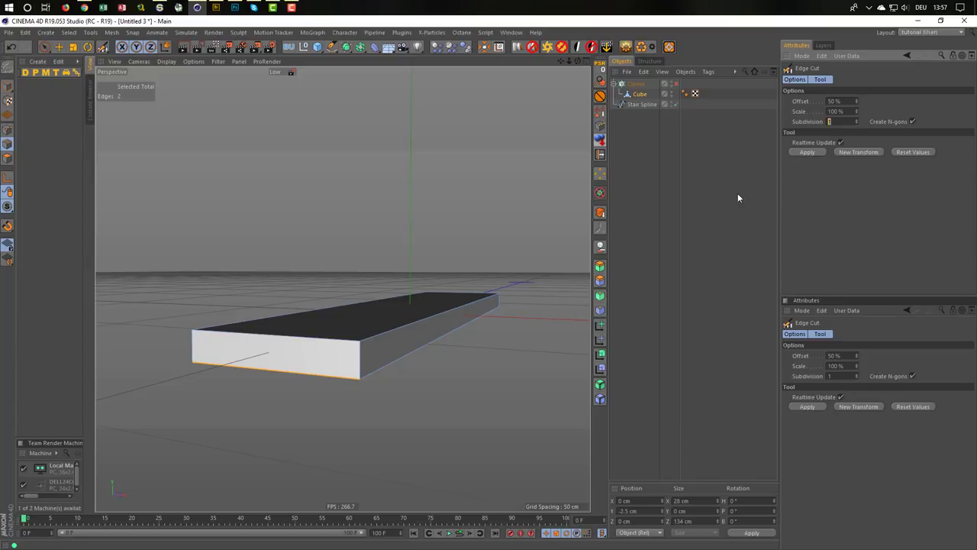
{"action": "type", "text": "20"}
{"action": "left_click", "coordinate": [808, 152]}
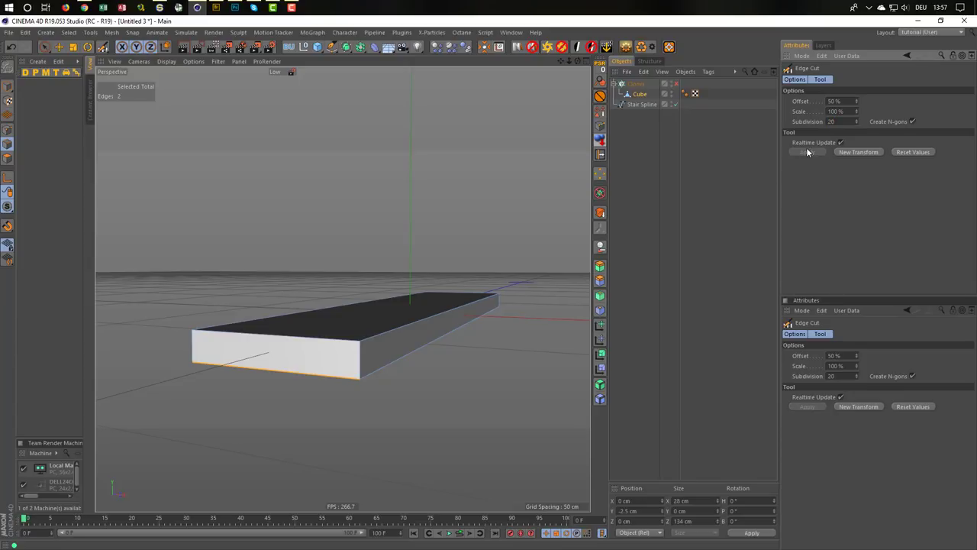
{"action": "left_click", "coordinate": [7, 130]}
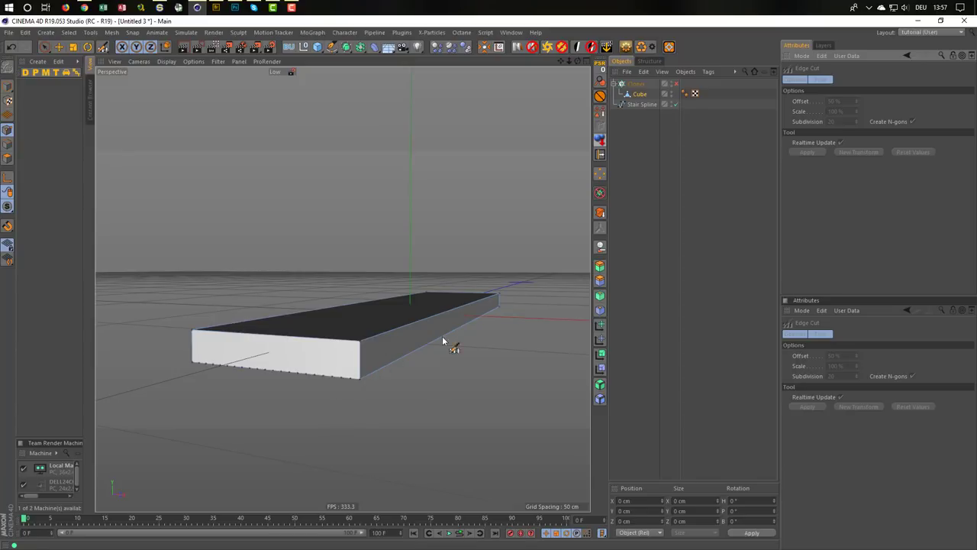
{"action": "mouse_move", "coordinate": [480, 306]}
{"action": "left_mouse_down", "text": "alt"}
{"action": "mouse_move", "coordinate": [368, 353]}
{"action": "mouse_move", "coordinate": [578, 364]}
{"action": "mouse_move", "coordinate": [368, 351]}
{"action": "mouse_move", "coordinate": [297, 387]}
{"action": "mouse_move", "coordinate": [314, 338]}
{"action": "mouse_move", "coordinate": [323, 371]}
{"action": "mouse_move", "coordinate": [345, 347]}
{"action": "mouse_move", "coordinate": [395, 323]}
{"action": "mouse_move", "coordinate": [336, 339]}
{"action": "mouse_move", "coordinate": [342, 328]}
{"action": "mouse_move", "coordinate": [303, 384]}
{"action": "left_mouse_up", "text": "alt"}
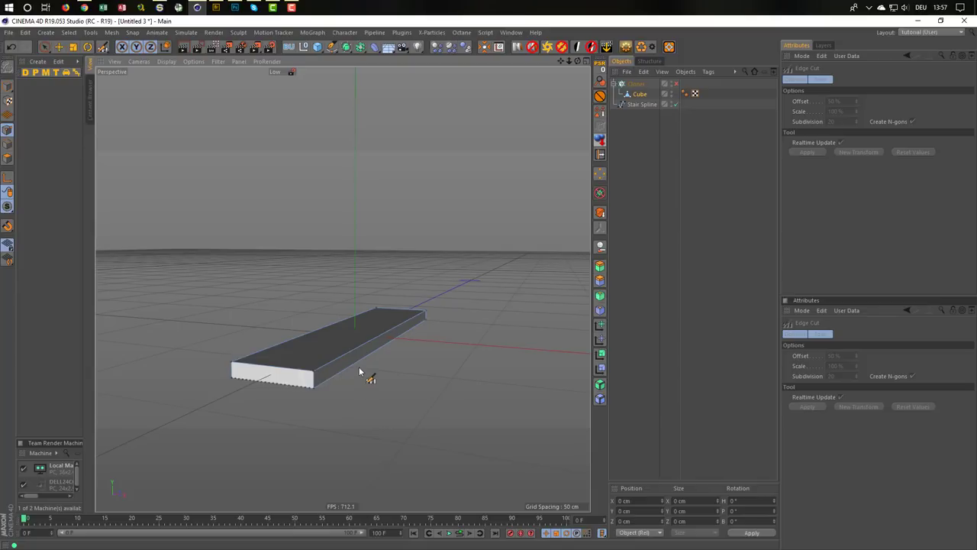
Select the 44 front and lower edge points and store them with Set Selection
{"action": "mouse_move", "coordinate": [364, 371]}
{"action": "left_mouse_down", "text": "alt"}
{"action": "mouse_move", "coordinate": [316, 386]}
{"action": "mouse_move", "coordinate": [321, 410]}
{"action": "left_mouse_up", "text": "alt"}
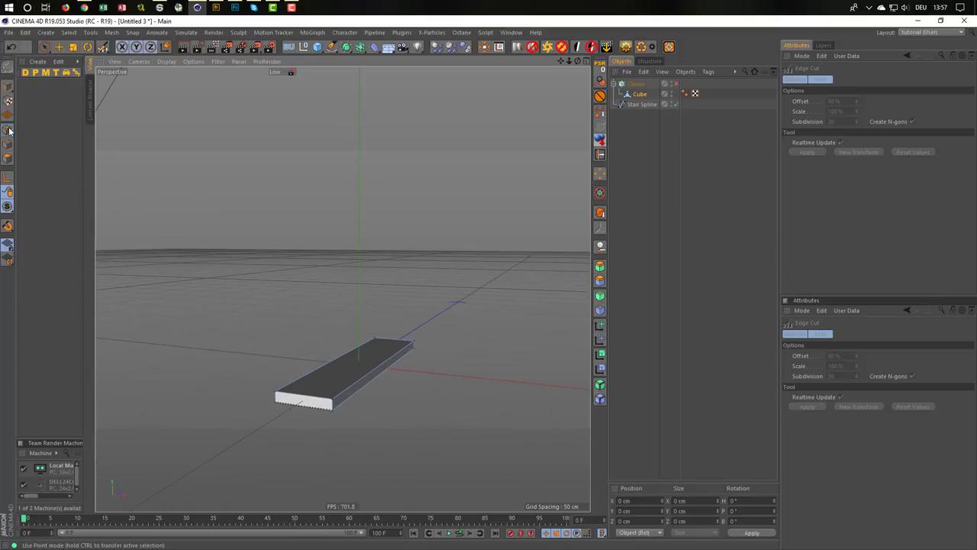
{"action": "key", "text": "space"}
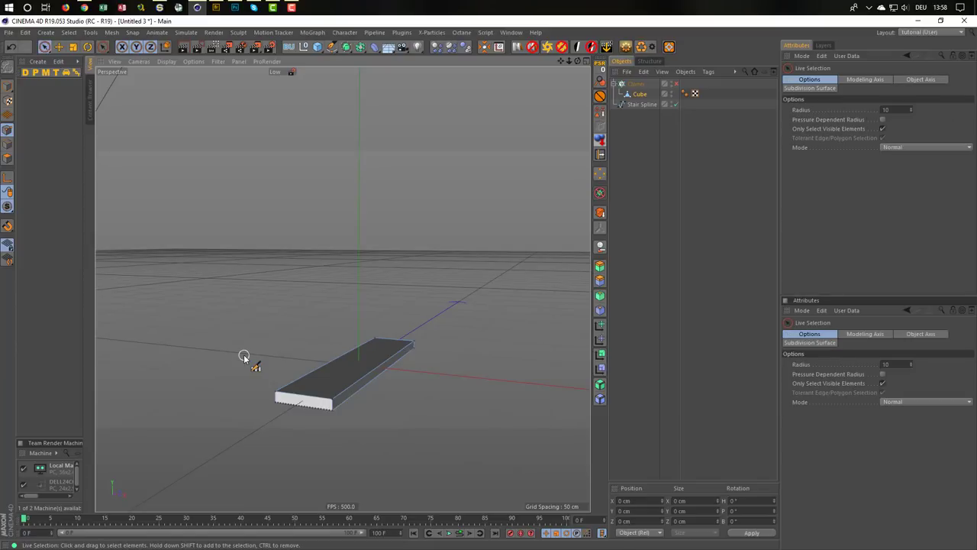
{"action": "mouse_move", "coordinate": [266, 411]}
{"action": "left_mouse_down"}
{"action": "mouse_move", "coordinate": [424, 412]}
{"action": "mouse_move", "coordinate": [353, 395]}
{"action": "mouse_move", "coordinate": [360, 410]}
{"action": "mouse_move", "coordinate": [468, 425]}
{"action": "mouse_move", "coordinate": [438, 417]}
{"action": "left_mouse_up"}
{"action": "left_click", "coordinate": [344, 432], "text": "shift"}
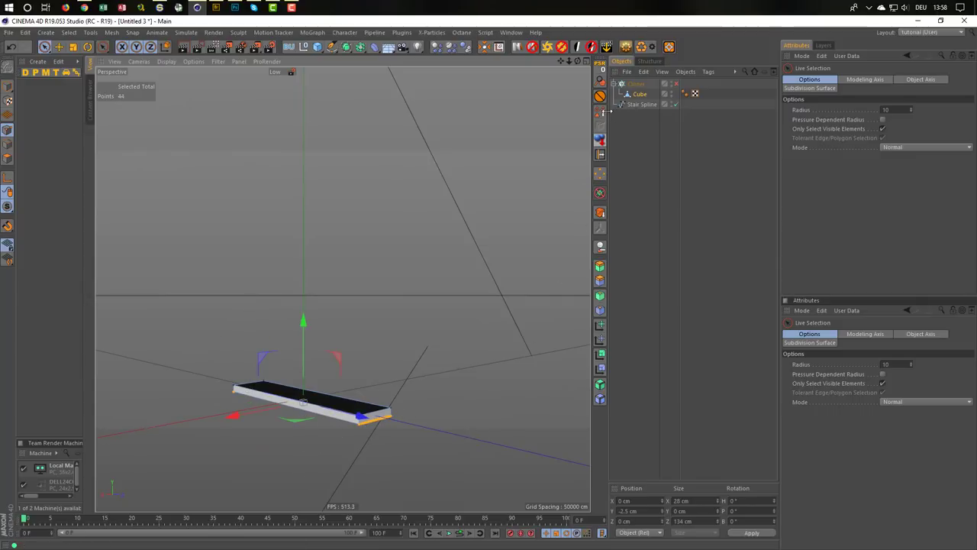
{"action": "left_click", "coordinate": [600, 174]}
Return to Model mode, re-enable the Cloner to show the staircase, and clear the selection
{"action": "mouse_move", "coordinate": [317, 442]}
{"action": "left_mouse_down", "text": "alt"}
{"action": "mouse_move", "coordinate": [183, 377]}
{"action": "mouse_move", "coordinate": [252, 397]}
{"action": "mouse_move", "coordinate": [336, 402]}
{"action": "mouse_move", "coordinate": [303, 376]}
{"action": "left_mouse_up", "text": "alt"}
{"action": "left_click", "coordinate": [8, 86]}
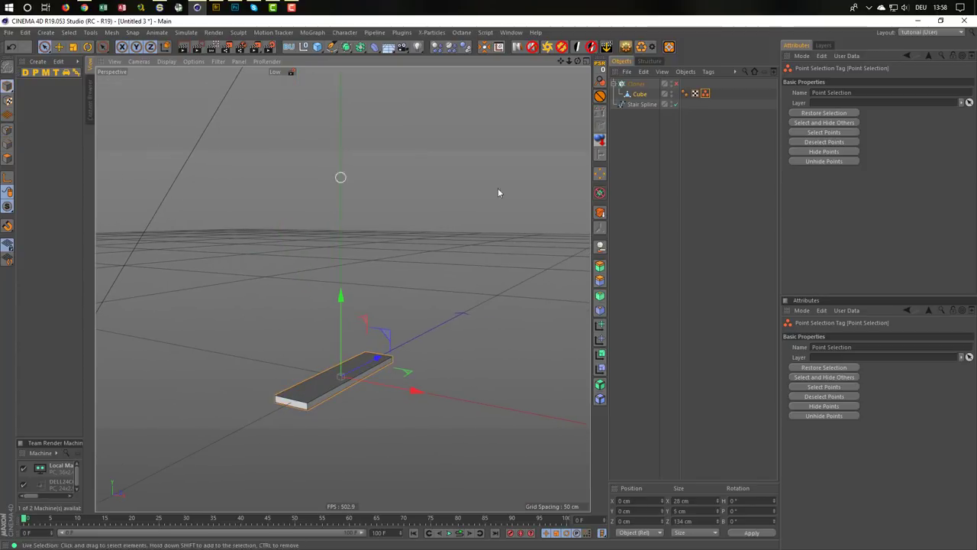
{"action": "left_click", "coordinate": [675, 84]}
{"action": "scroll", "coordinate": [301, 357], "scroll_direction": "down", "scroll_amount": 2}
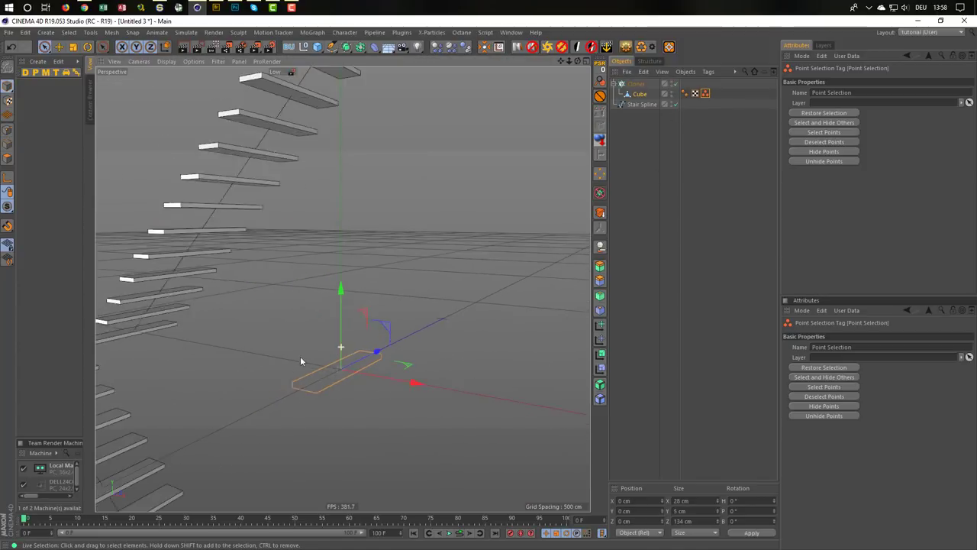
{"action": "scroll", "coordinate": [254, 290], "scroll_direction": "down", "scroll_amount": 3}
{"action": "scroll", "coordinate": [255, 290], "scroll_direction": "down", "scroll_amount": 2}
{"action": "left_click", "coordinate": [687, 339]}
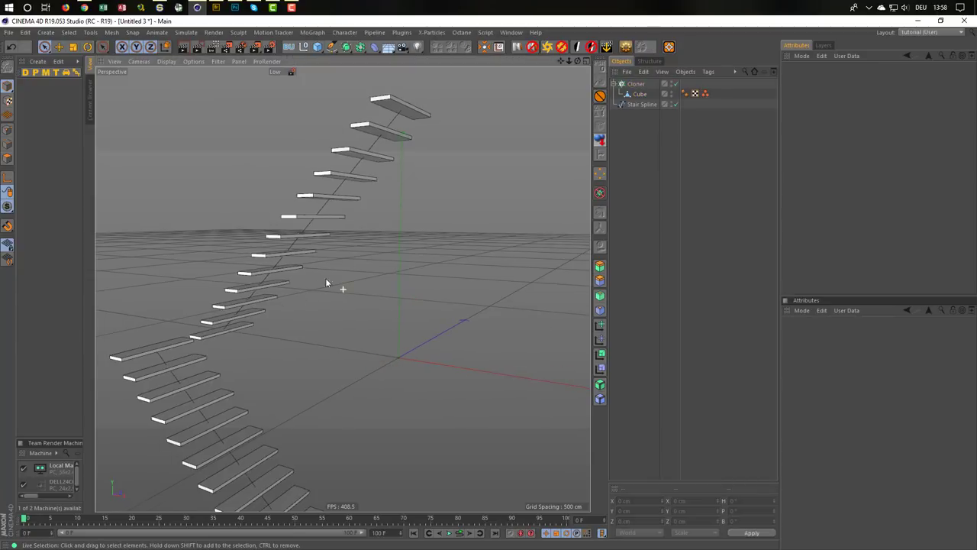
Select the Cloner in the Object Manager to show its 13-per-segment step settings
{"action": "mouse_move", "coordinate": [326, 278]}
{"action": "left_mouse_down", "text": "alt"}
{"action": "mouse_move", "coordinate": [321, 270]}
{"action": "mouse_move", "coordinate": [237, 293]}
{"action": "mouse_move", "coordinate": [326, 285]}
{"action": "mouse_move", "coordinate": [309, 295]}
{"action": "left_mouse_up", "text": "alt"}
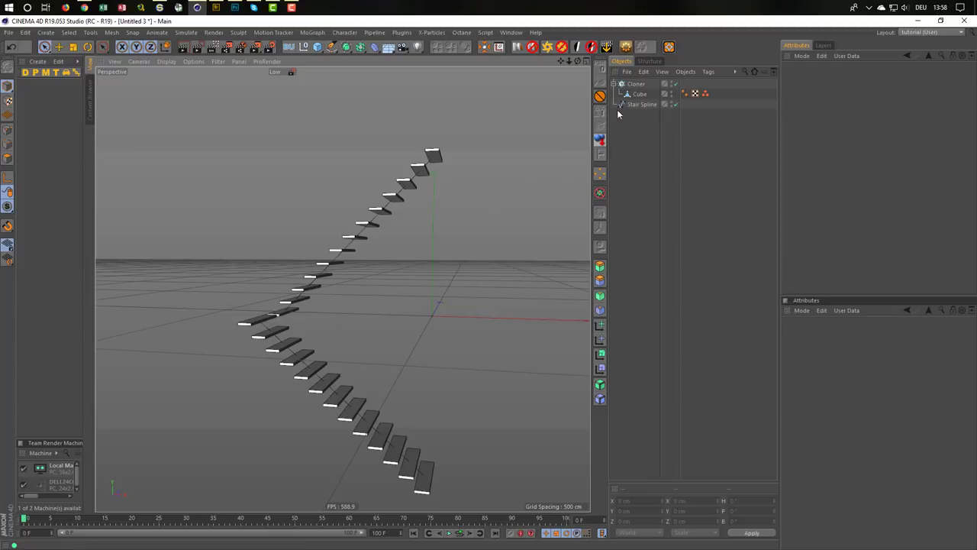
{"action": "left_click", "coordinate": [634, 85]}
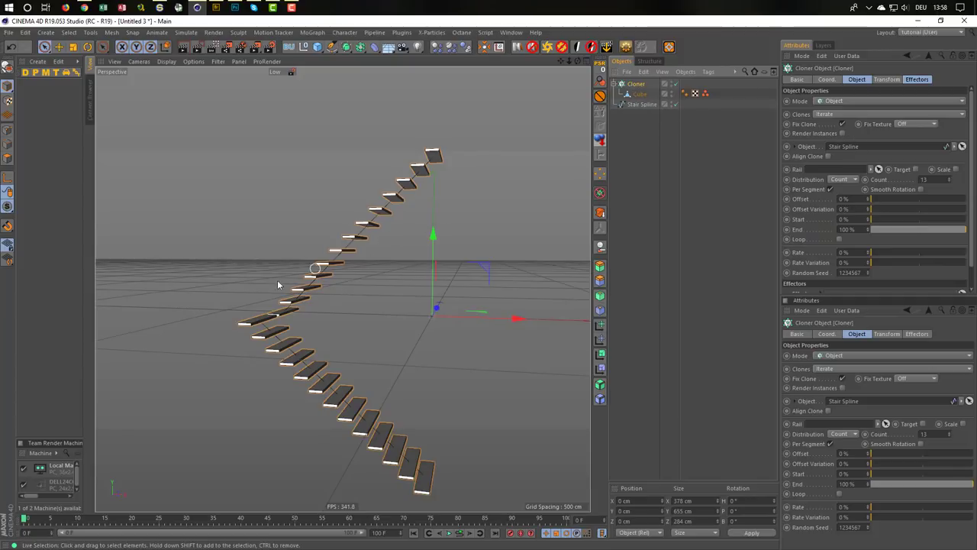
Collapse the Cloner into polygon object Cloner.1 and apply its Point Selection tag across all steps
{"action": "left_click", "coordinate": [626, 48]}
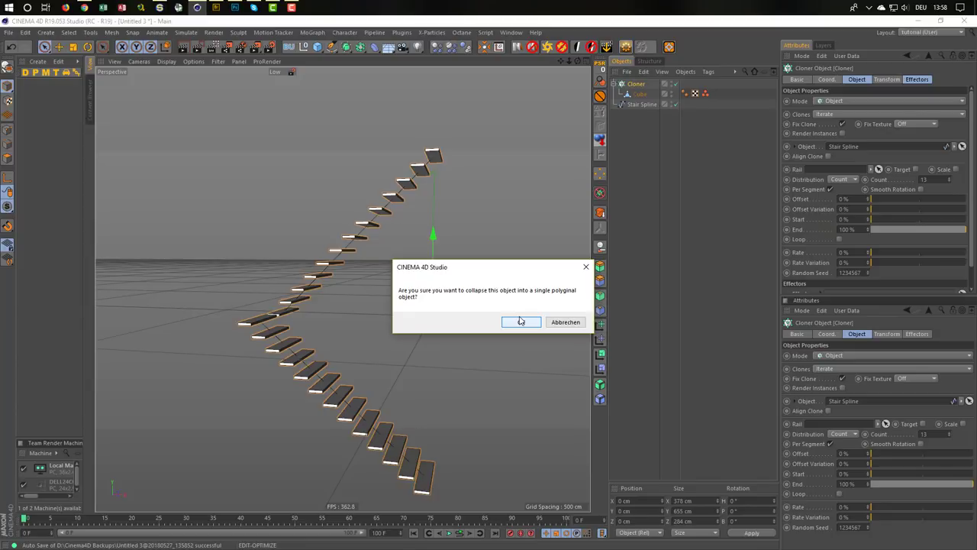
{"action": "left_click", "coordinate": [520, 322]}
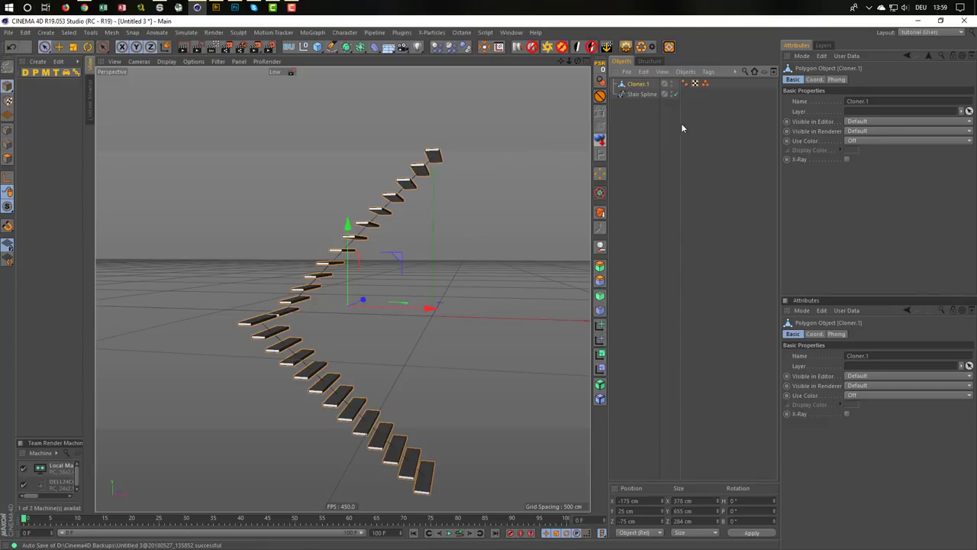
{"action": "left_click", "coordinate": [704, 84]}
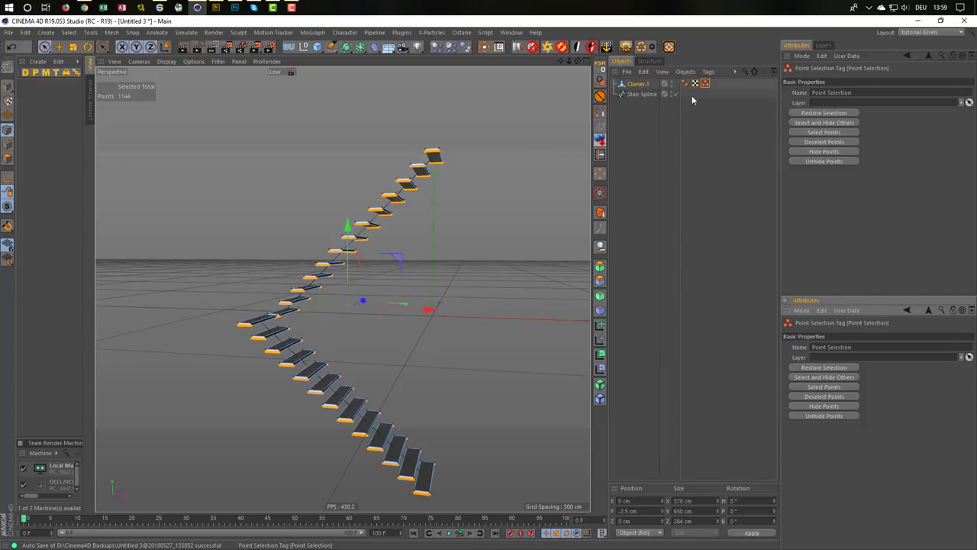
{"action": "right_click_drag", "start_coordinate": [243, 313], "coordinate": [313, 315], "text": "alt"}
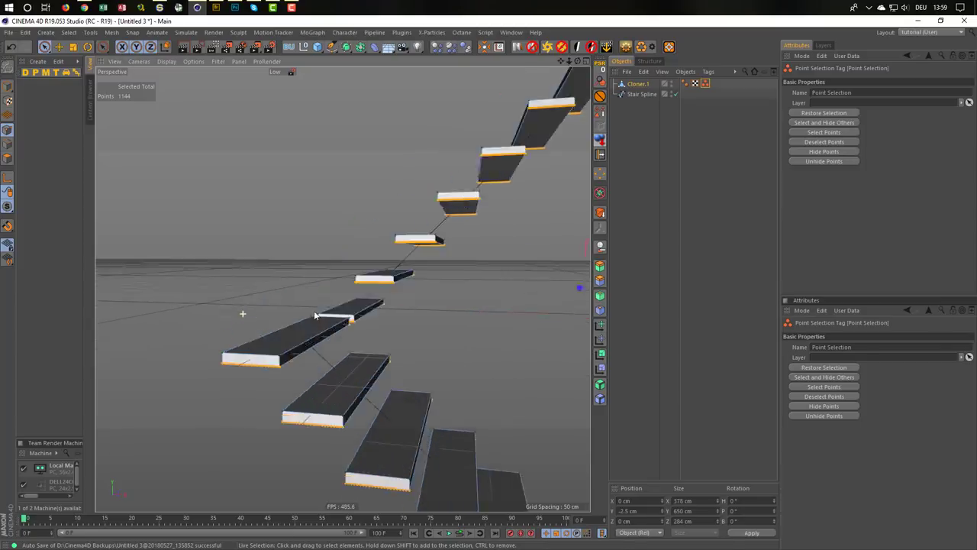
{"action": "left_click_drag", "start_coordinate": [314, 316], "coordinate": [323, 323], "text": "alt"}
{"action": "scroll", "coordinate": [323, 323], "scroll_direction": "up", "scroll_amount": 3}
{"action": "scroll", "coordinate": [327, 321], "scroll_direction": "up", "scroll_amount": 3}
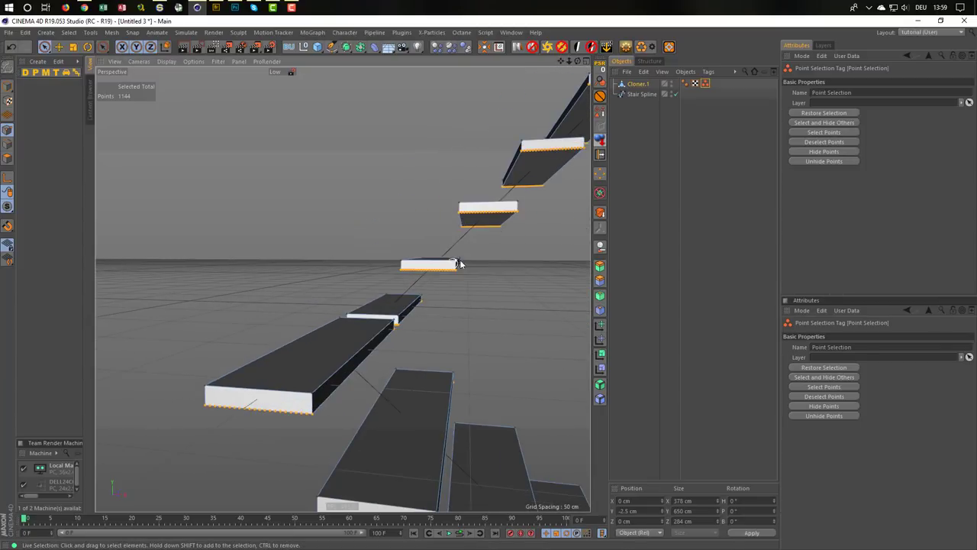
{"action": "scroll", "coordinate": [419, 305], "scroll_direction": "down", "scroll_amount": 5}
{"action": "scroll", "coordinate": [343, 285], "scroll_direction": "down", "scroll_amount": 3}
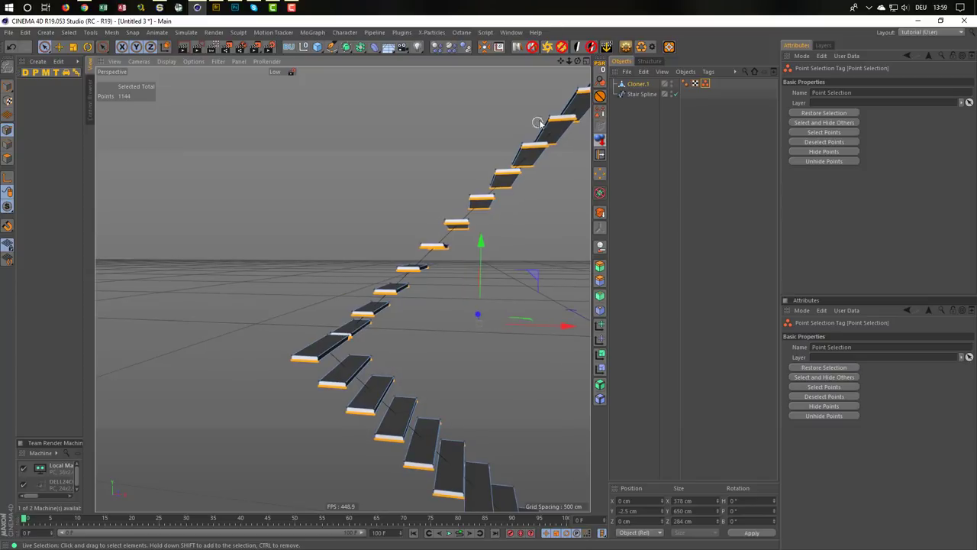
{"action": "mouse_move", "coordinate": [539, 123]}
{"action": "left_mouse_down", "text": "alt"}
{"action": "mouse_move", "coordinate": [400, 260]}
{"action": "mouse_move", "coordinate": [340, 258]}
{"action": "left_mouse_up", "text": "alt"}
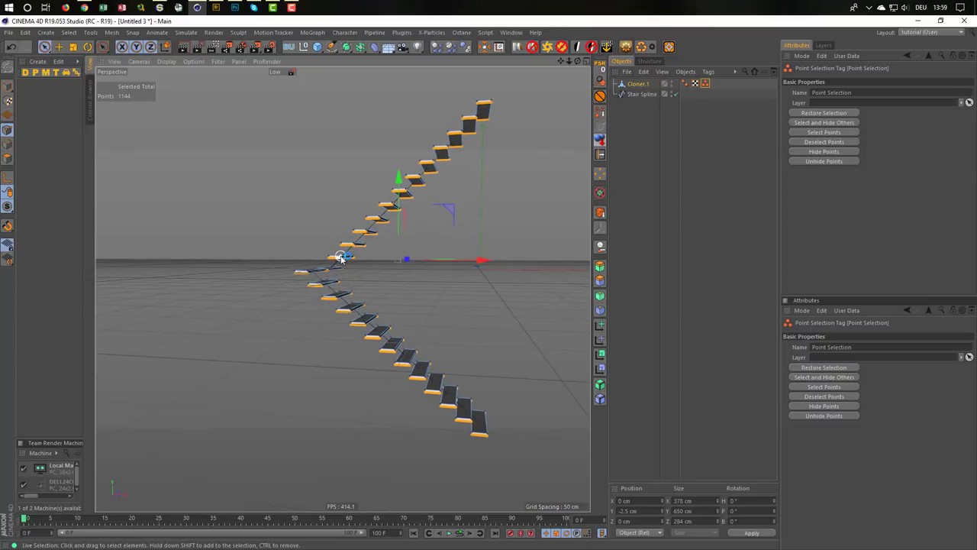
Save the scene as STAIRS.c4d in the Desktop's _Temp folder
{"action": "key", "text": "ctrl+s"}
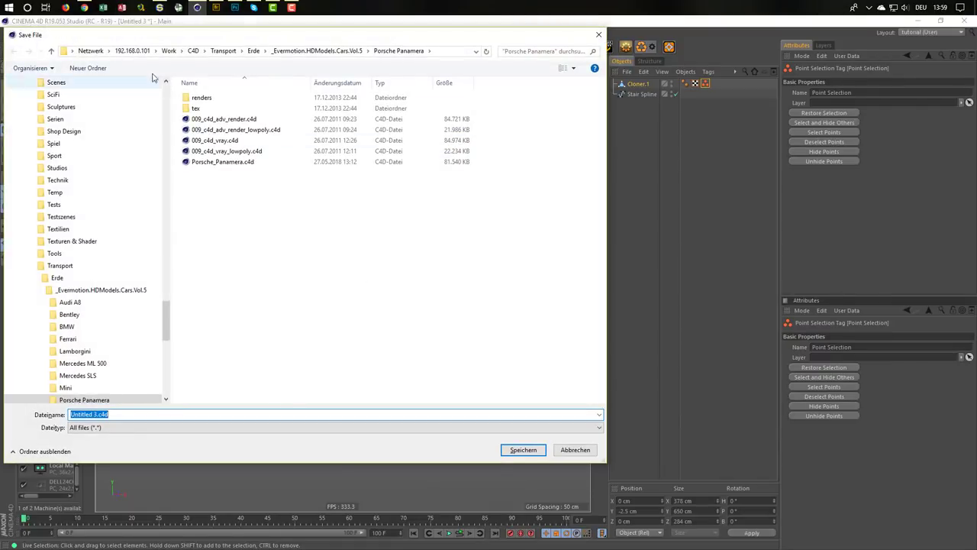
{"action": "left_click", "coordinate": [73, 52]}
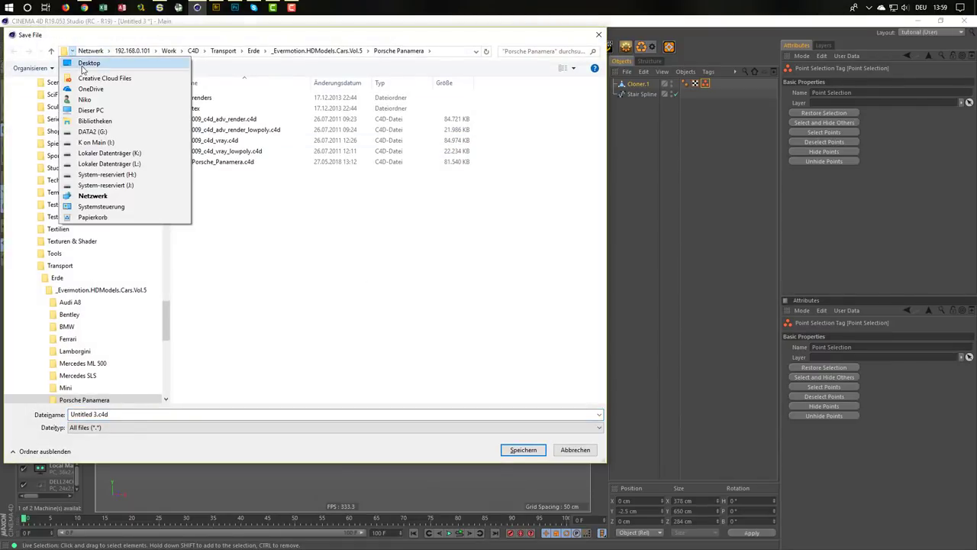
{"action": "left_click", "coordinate": [86, 64]}
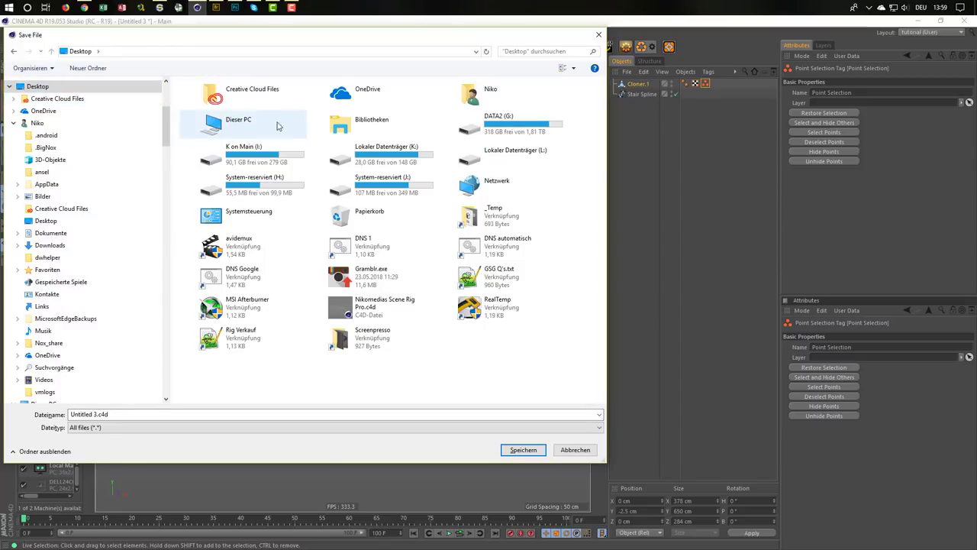
{"action": "double_click", "coordinate": [471, 218]}
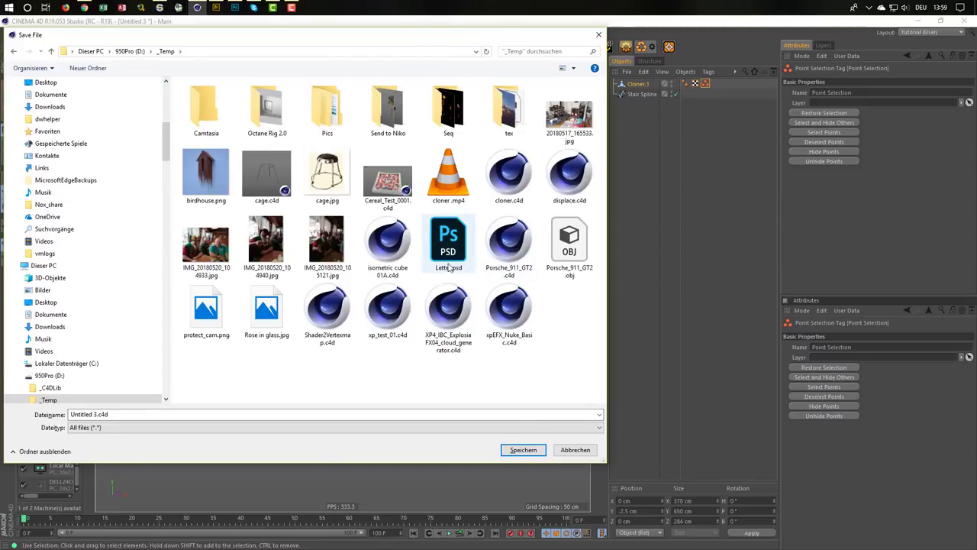
{"action": "left_click", "coordinate": [293, 415]}
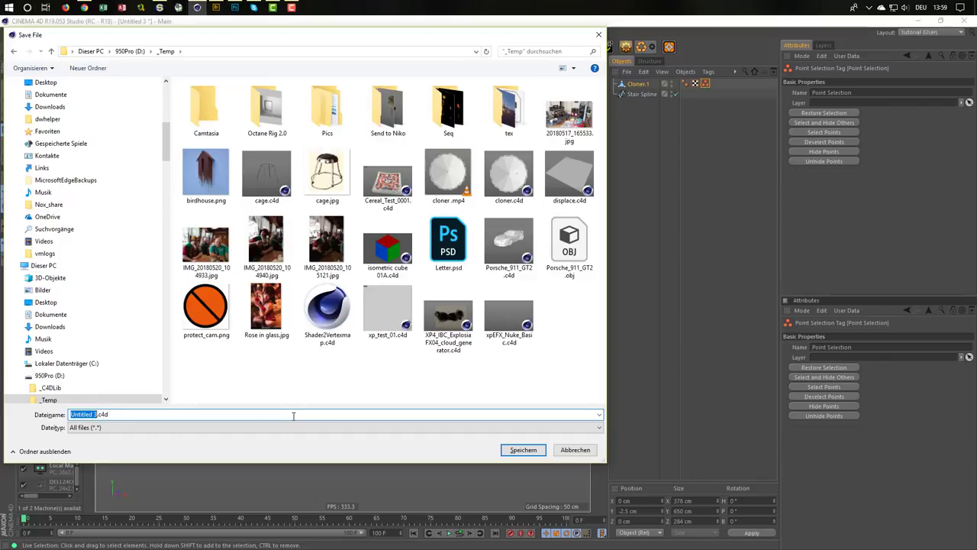
{"action": "type", "text": "STAIRS"}
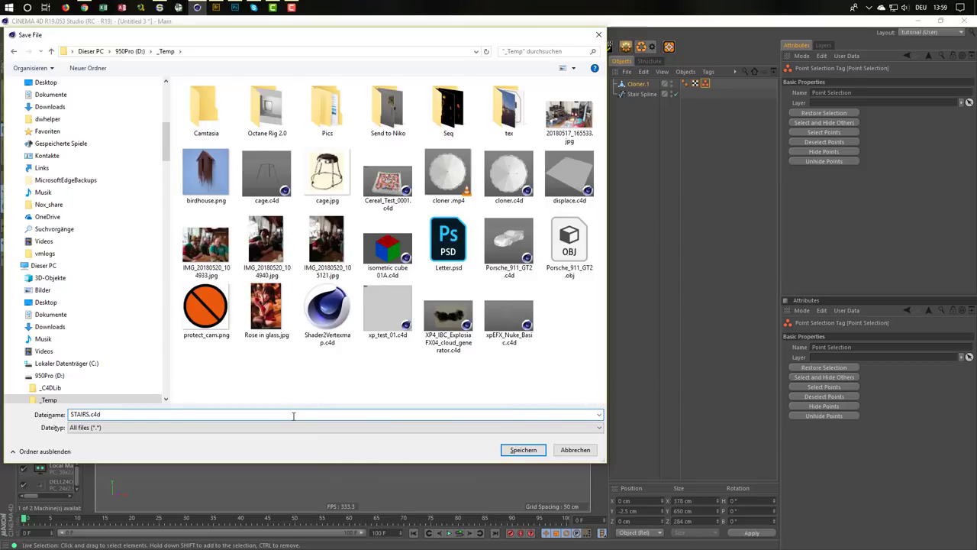
{"action": "key", "text": "Return"}
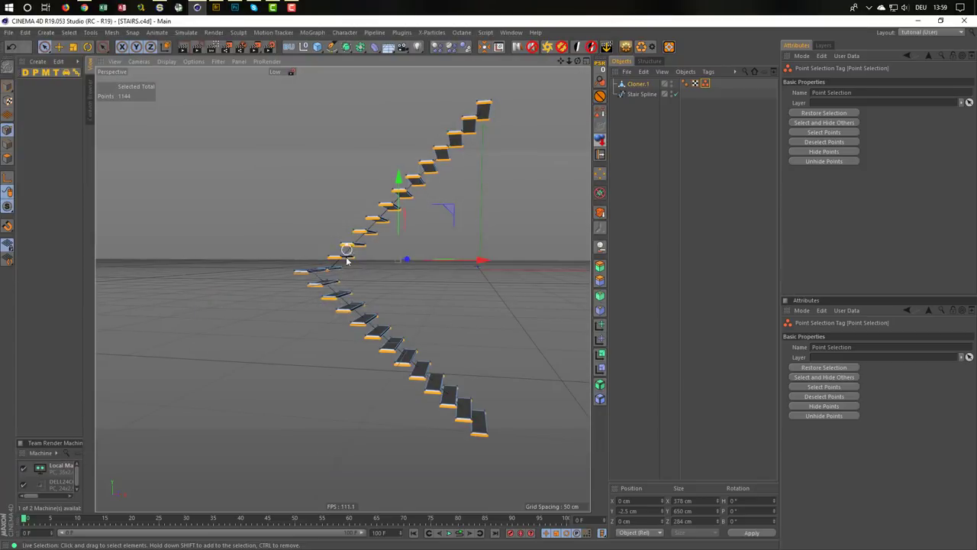
{"action": "scroll", "coordinate": [355, 287], "scroll_direction": "up", "scroll_amount": 3}
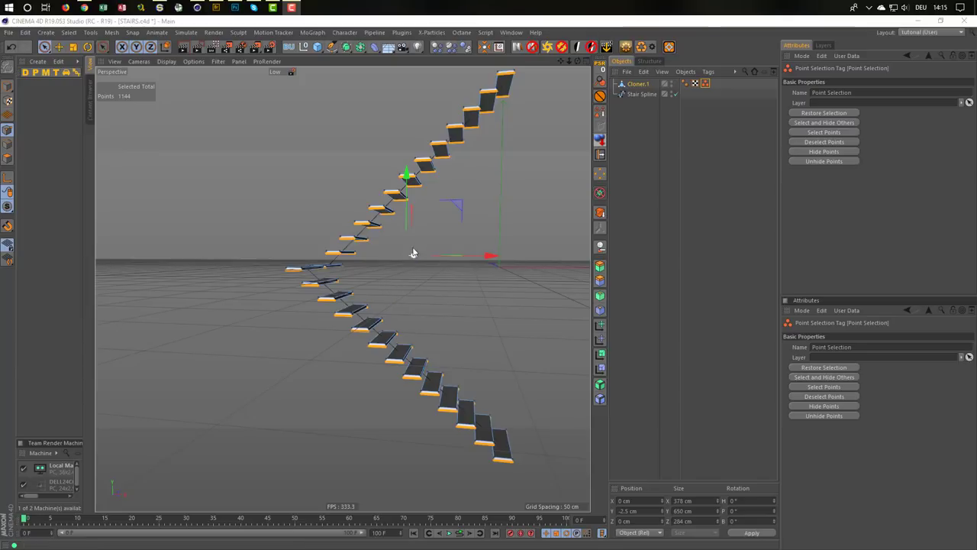
{"action": "mouse_move", "coordinate": [371, 220]}
{"action": "left_mouse_down", "text": "alt"}
{"action": "mouse_move", "coordinate": [343, 286]}
{"action": "mouse_move", "coordinate": [325, 239]}
{"action": "mouse_move", "coordinate": [340, 230]}
{"action": "left_mouse_up", "text": "alt"}
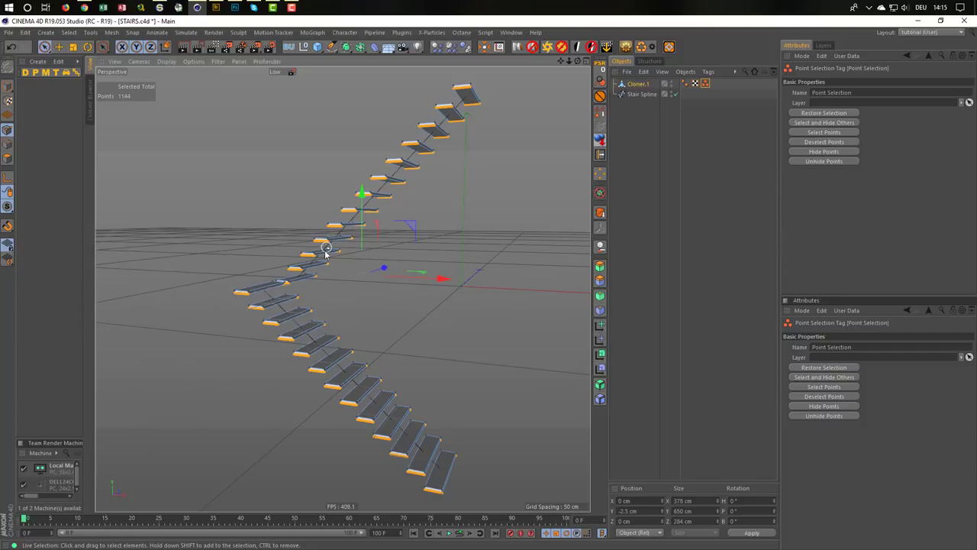
{"action": "mouse_move", "coordinate": [325, 256]}
{"action": "left_mouse_down", "text": "alt"}
{"action": "mouse_move", "coordinate": [331, 259]}
{"action": "mouse_move", "coordinate": [295, 264]}
{"action": "mouse_move", "coordinate": [244, 255]}
{"action": "mouse_move", "coordinate": [275, 283]}
{"action": "mouse_move", "coordinate": [300, 277]}
{"action": "mouse_move", "coordinate": [229, 299]}
{"action": "mouse_move", "coordinate": [279, 282]}
{"action": "left_mouse_up", "text": "alt"}
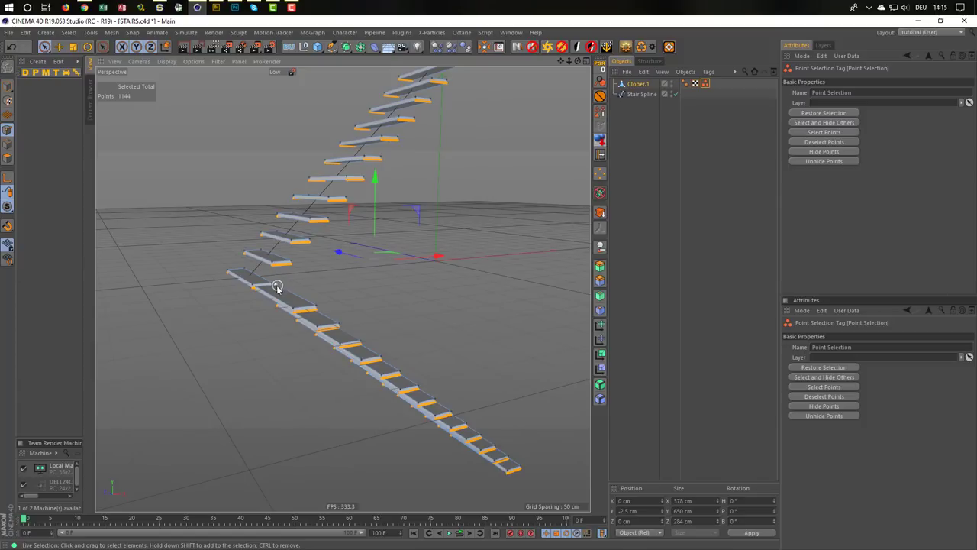
{"action": "mouse_move", "coordinate": [259, 285]}
{"action": "left_mouse_down", "text": "alt"}
{"action": "mouse_move", "coordinate": [289, 286]}
{"action": "mouse_move", "coordinate": [313, 313]}
{"action": "left_mouse_up", "text": "alt"}
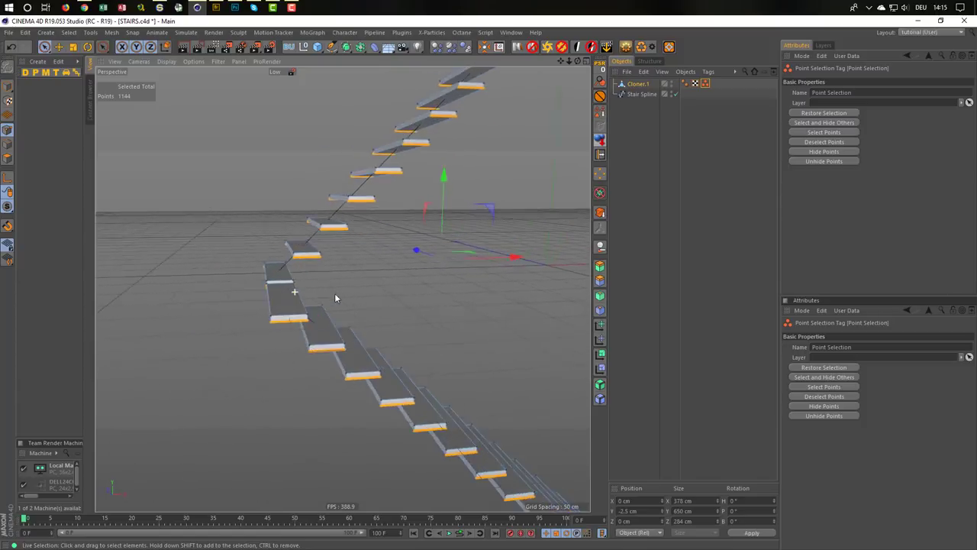
{"action": "mouse_move", "coordinate": [259, 292]}
{"action": "left_mouse_down", "text": "alt"}
{"action": "mouse_move", "coordinate": [257, 276]}
{"action": "mouse_move", "coordinate": [298, 301]}
{"action": "mouse_move", "coordinate": [271, 284]}
{"action": "mouse_move", "coordinate": [266, 218]}
{"action": "mouse_move", "coordinate": [268, 270]}
{"action": "mouse_move", "coordinate": [231, 279]}
{"action": "mouse_move", "coordinate": [328, 321]}
{"action": "left_mouse_up", "text": "alt"}
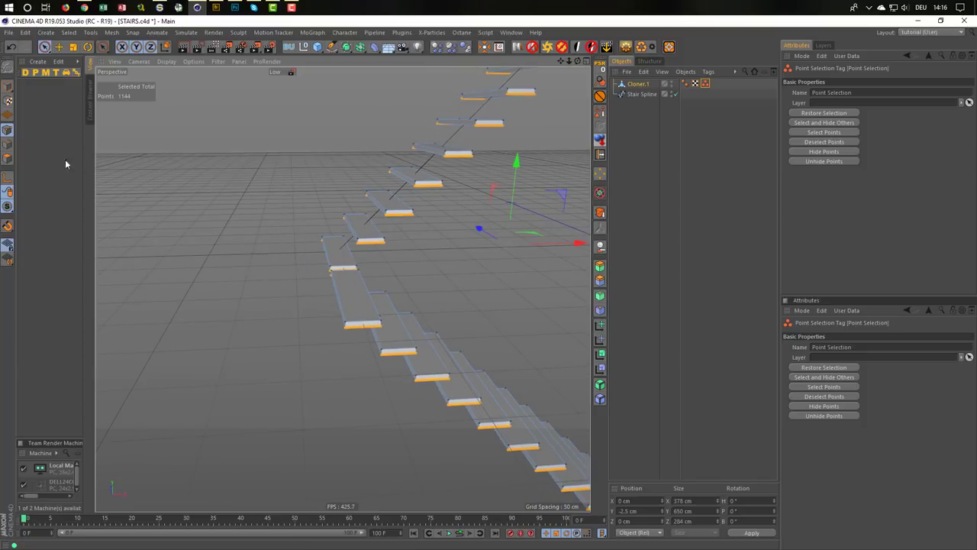
In polygon mode, select the top face of the step where the flight levels off
{"action": "left_click", "coordinate": [7, 158]}
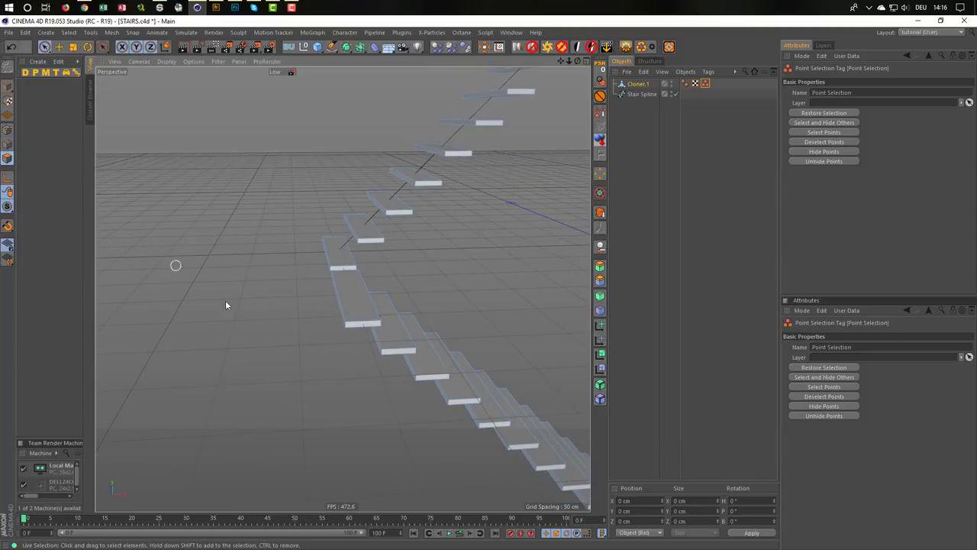
{"action": "left_click", "coordinate": [347, 313]}
{"action": "mouse_move", "coordinate": [313, 333]}
{"action": "left_mouse_down", "text": "alt"}
{"action": "mouse_move", "coordinate": [349, 333]}
{"action": "mouse_move", "coordinate": [307, 371]}
{"action": "left_mouse_up", "text": "alt"}
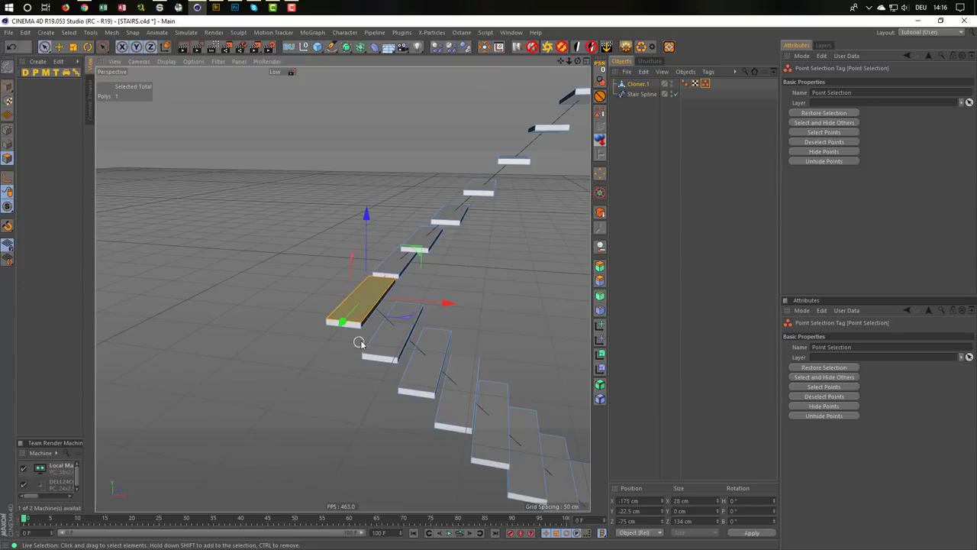
{"action": "left_click", "coordinate": [328, 324]}
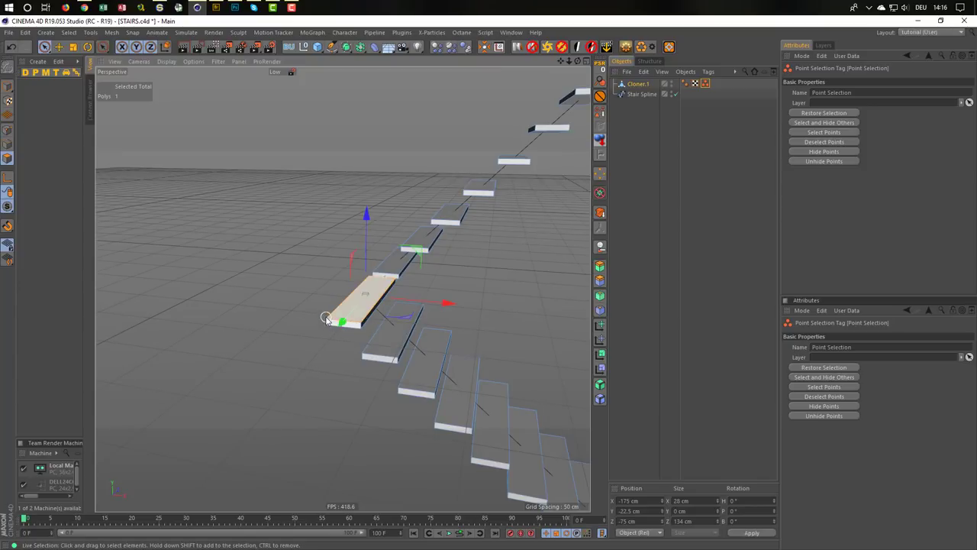
{"action": "left_click", "coordinate": [323, 325]}
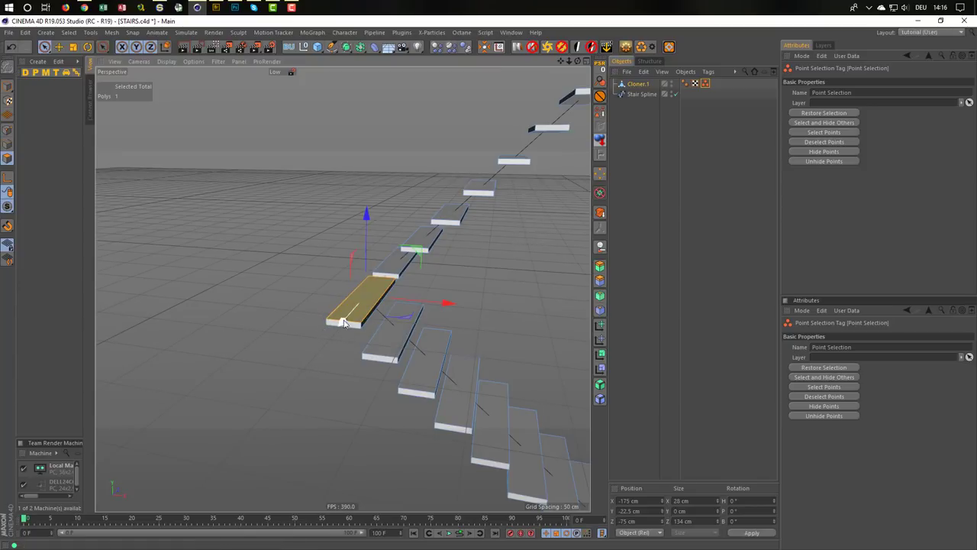
{"action": "left_click", "coordinate": [323, 328]}
{"action": "left_click", "coordinate": [346, 304]}
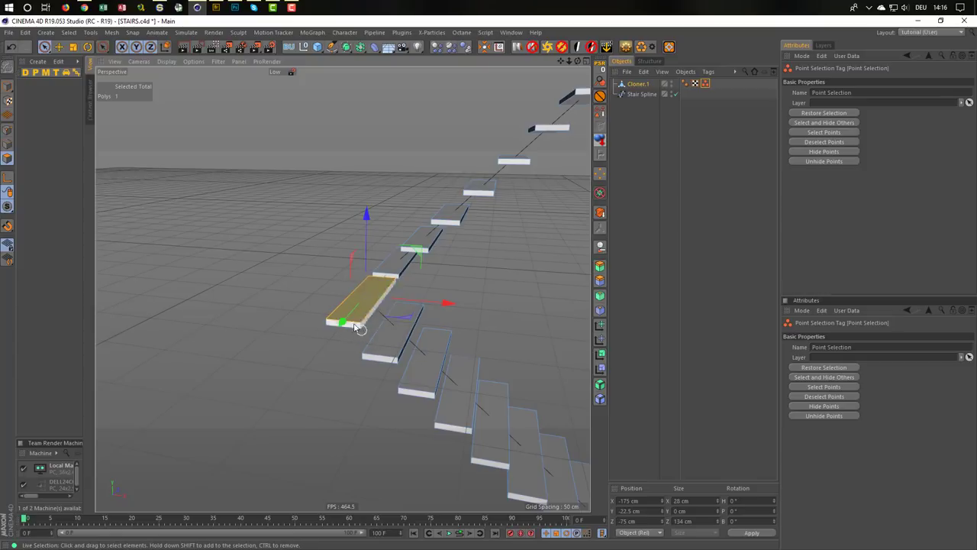
Grow the selection to all connected polygons of that step
{"action": "left_click", "coordinate": [70, 33]}
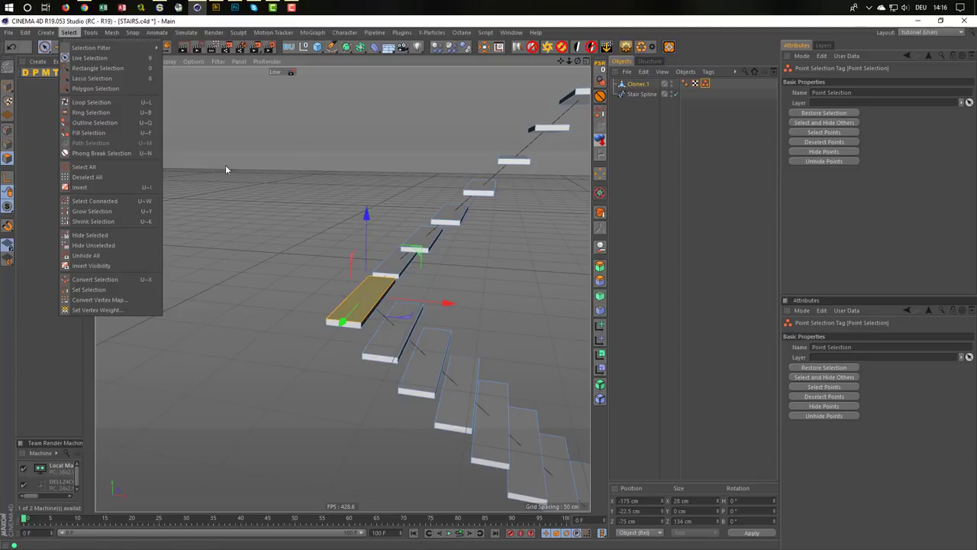
{"action": "left_click", "coordinate": [397, 31]}
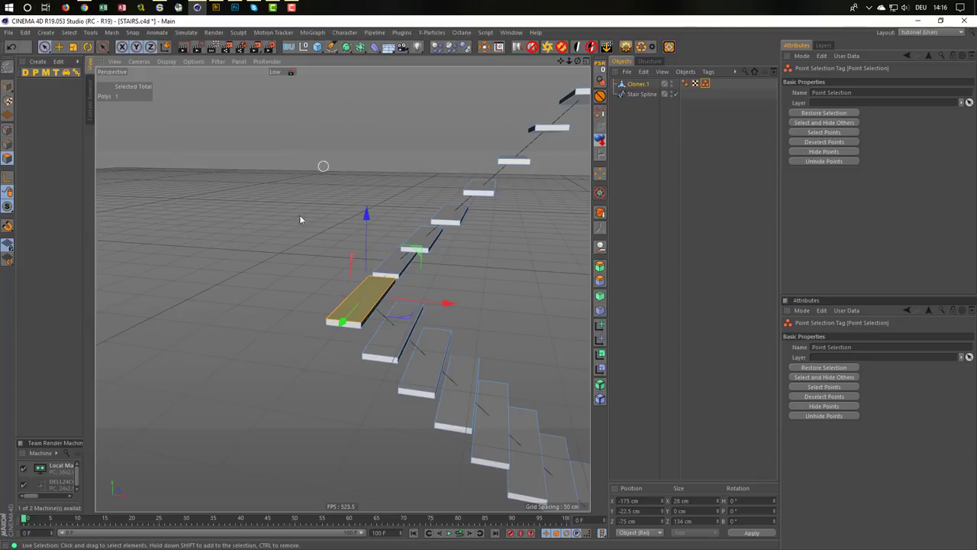
{"action": "right_click", "coordinate": [256, 258]}
{"action": "left_click", "coordinate": [253, 258]}
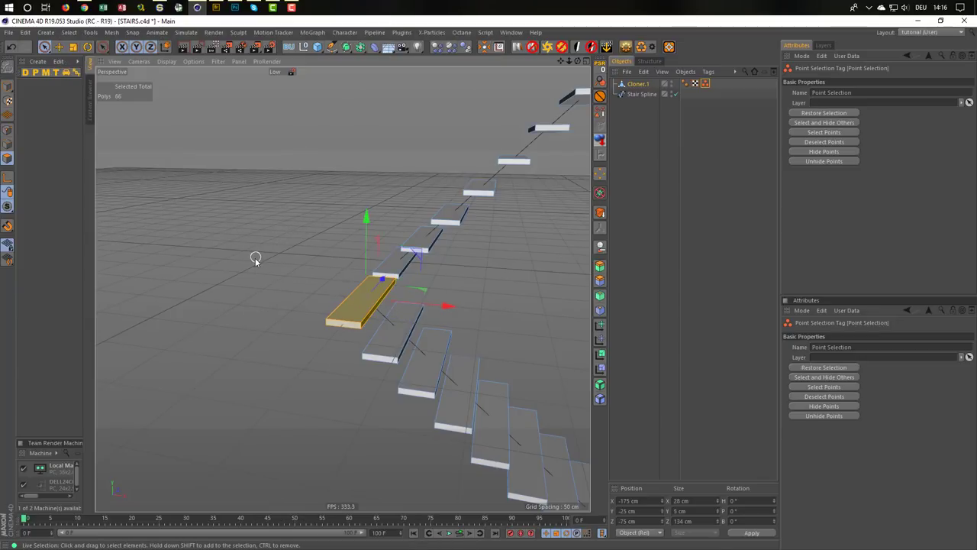
{"action": "mouse_move", "coordinate": [298, 340]}
{"action": "left_mouse_down", "text": "alt"}
{"action": "mouse_move", "coordinate": [343, 318]}
{"action": "mouse_move", "coordinate": [255, 325]}
{"action": "mouse_move", "coordinate": [385, 310]}
{"action": "left_mouse_up", "text": "alt"}
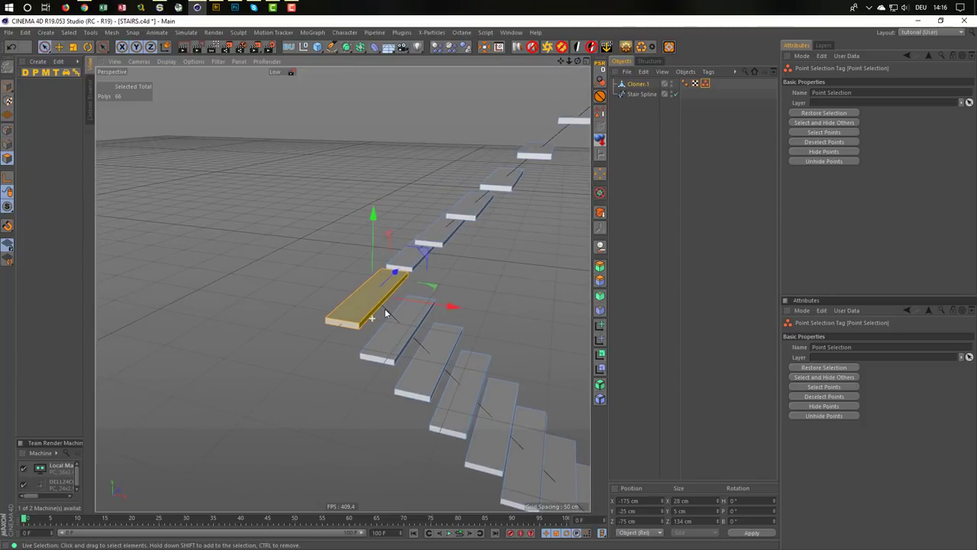
{"action": "right_click", "coordinate": [225, 333]}
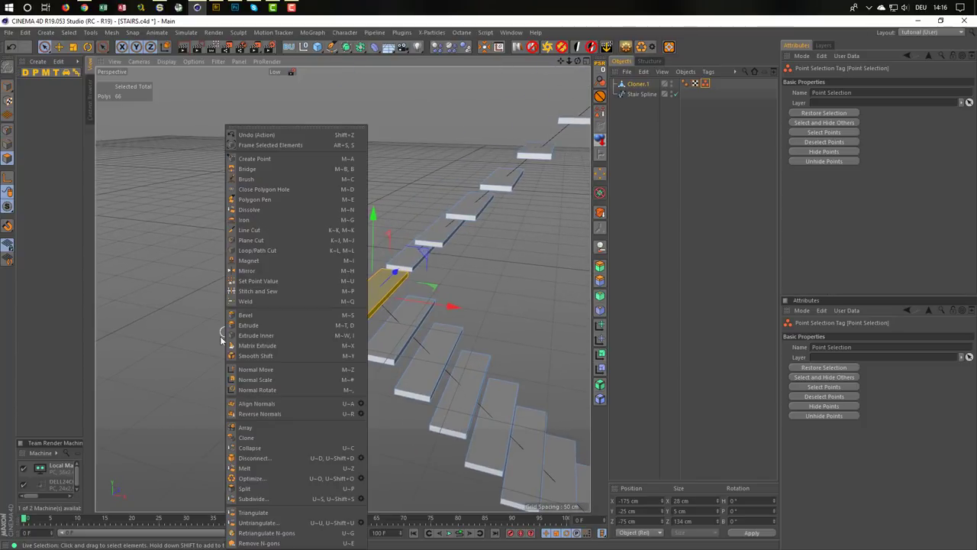
Split the selected step into a new object, Cloner, and select it in Model mode
{"action": "left_click", "coordinate": [266, 490]}
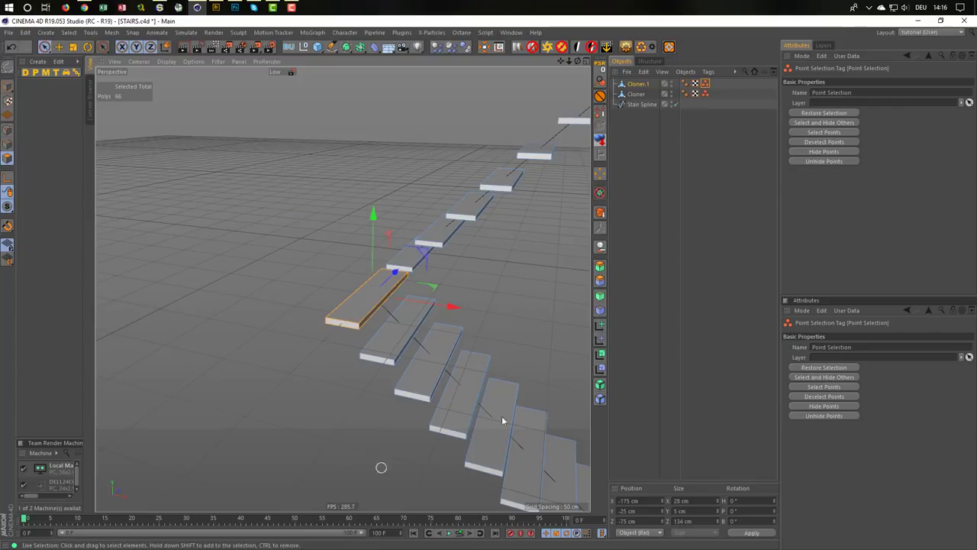
{"action": "left_click", "coordinate": [636, 94]}
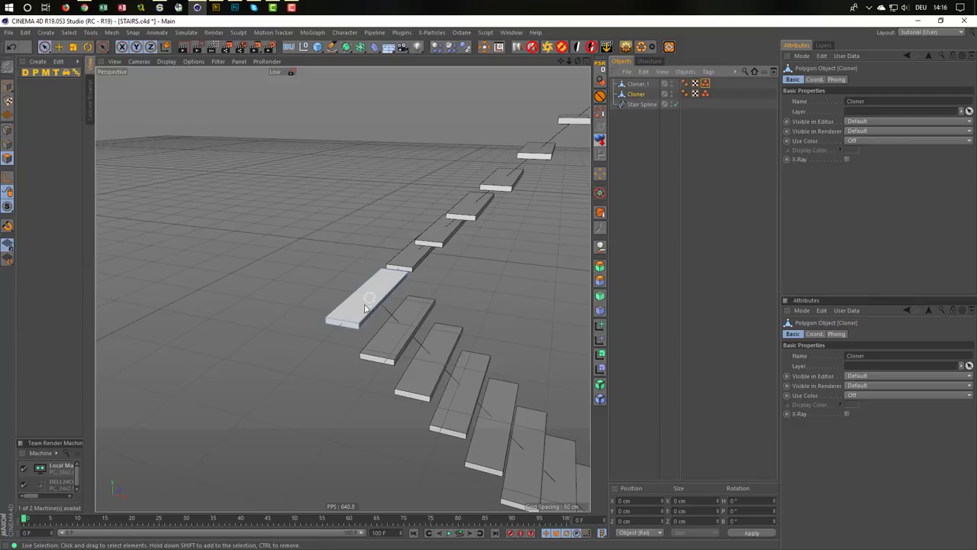
{"action": "left_click", "coordinate": [9, 86]}
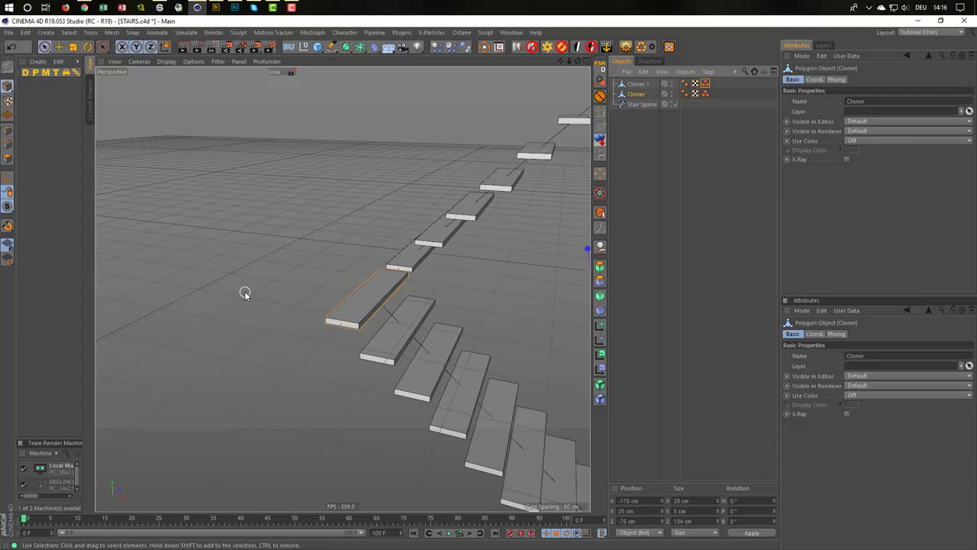
{"action": "key", "text": "e"}
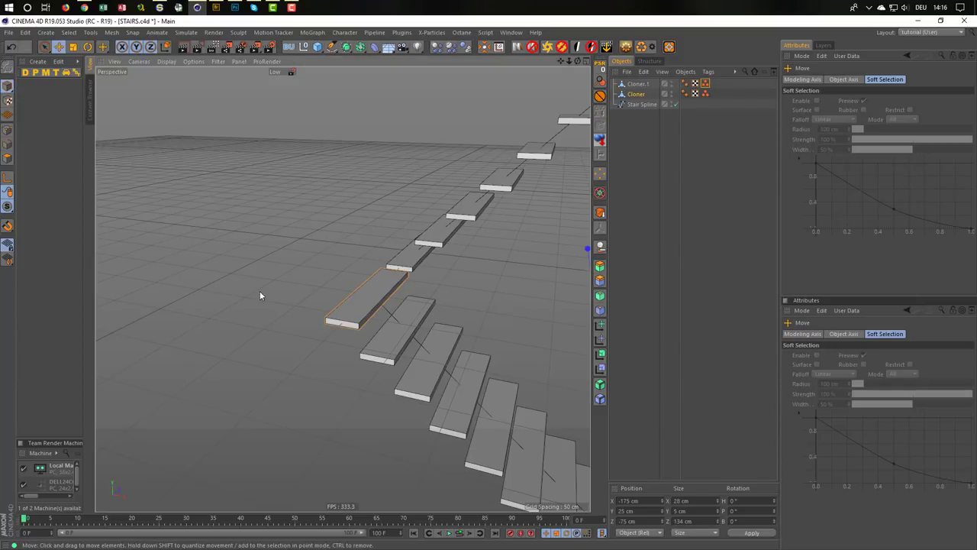
{"action": "left_click_drag", "start_coordinate": [334, 293], "coordinate": [307, 304], "text": "alt"}
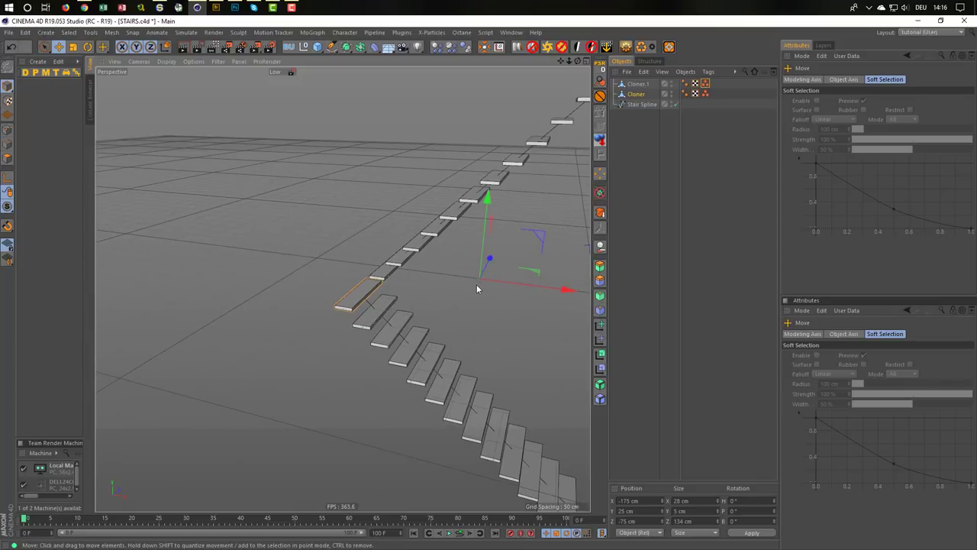
Center the step's axis, move it to X -420 cm and rotate its heading to -90°
{"action": "left_click", "coordinate": [484, 51]}
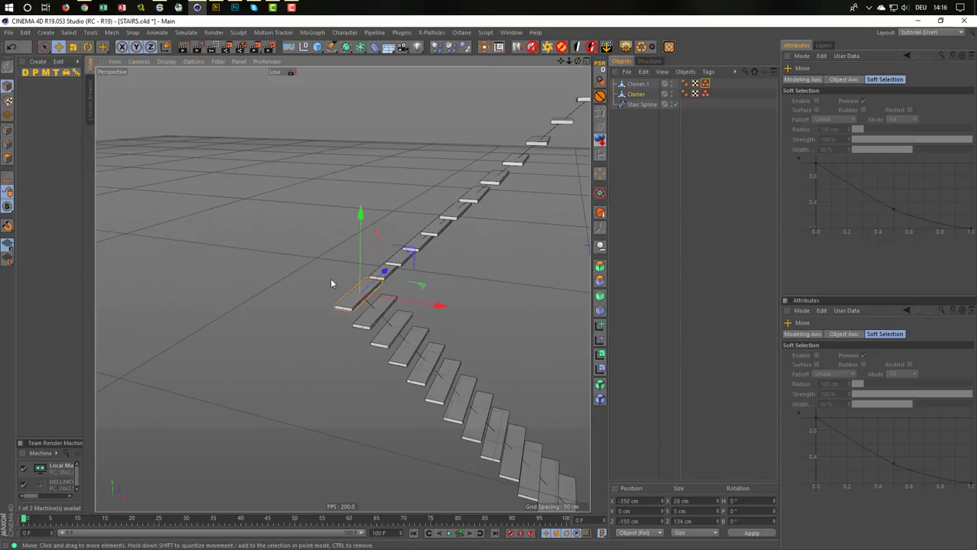
{"action": "scroll", "coordinate": [413, 284], "scroll_direction": "up", "scroll_amount": 3}
{"action": "scroll", "coordinate": [433, 293], "scroll_direction": "up", "scroll_amount": 2}
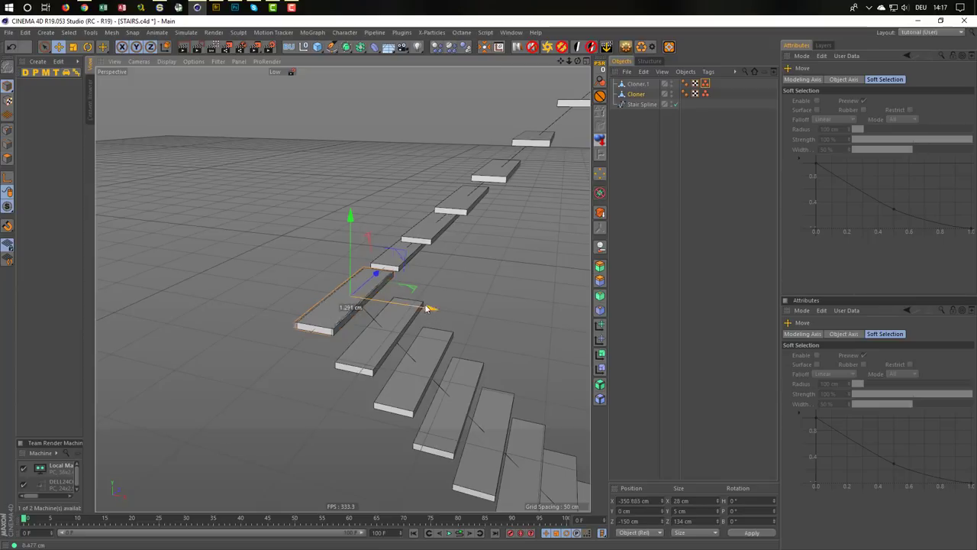
{"action": "left_click_drag", "start_coordinate": [432, 309], "coordinate": [347, 315]}
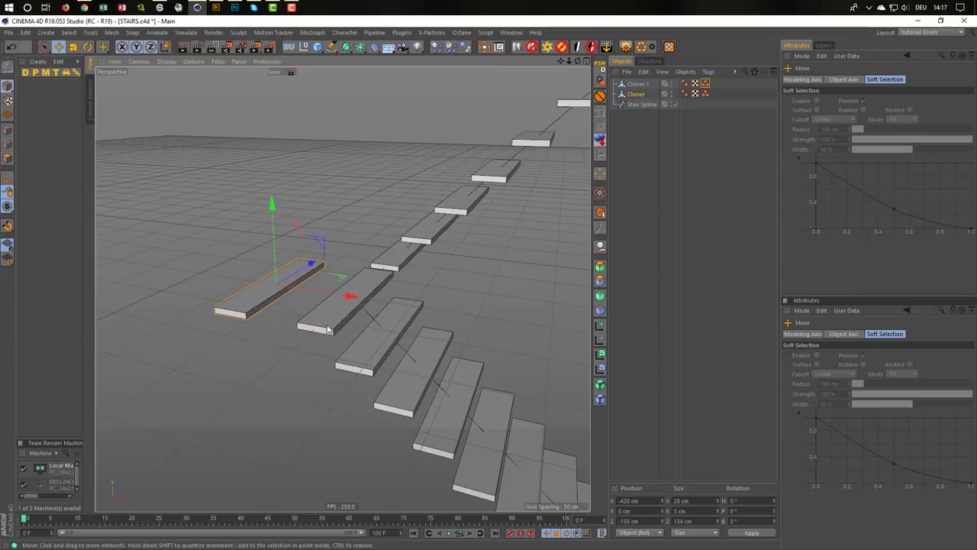
{"action": "key", "text": "r"}
{"action": "mouse_move", "coordinate": [309, 299]}
{"action": "left_mouse_down"}
{"action": "mouse_move", "coordinate": [256, 310]}
{"action": "mouse_move", "coordinate": [181, 301]}
{"action": "left_mouse_up"}
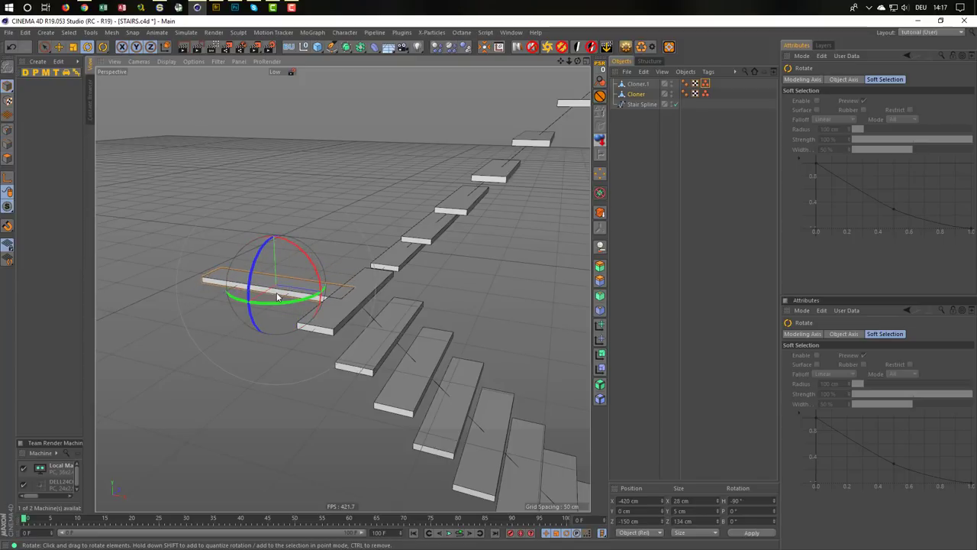
{"action": "left_click_drag", "start_coordinate": [279, 293], "coordinate": [382, 265], "text": "alt"}
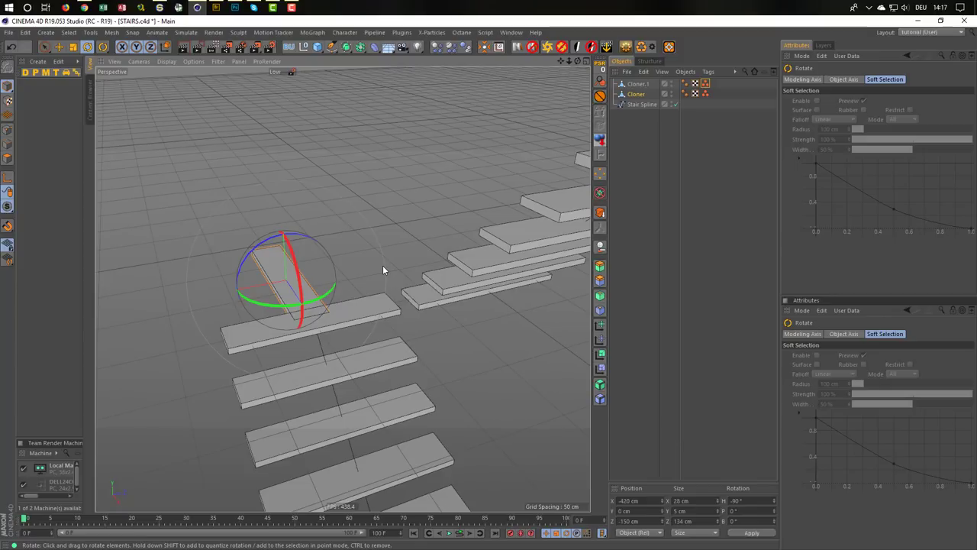
Move the crosswise board to Z -200 cm
{"action": "key", "text": "e"}
{"action": "left_click_drag", "start_coordinate": [203, 295], "coordinate": [143, 307]}
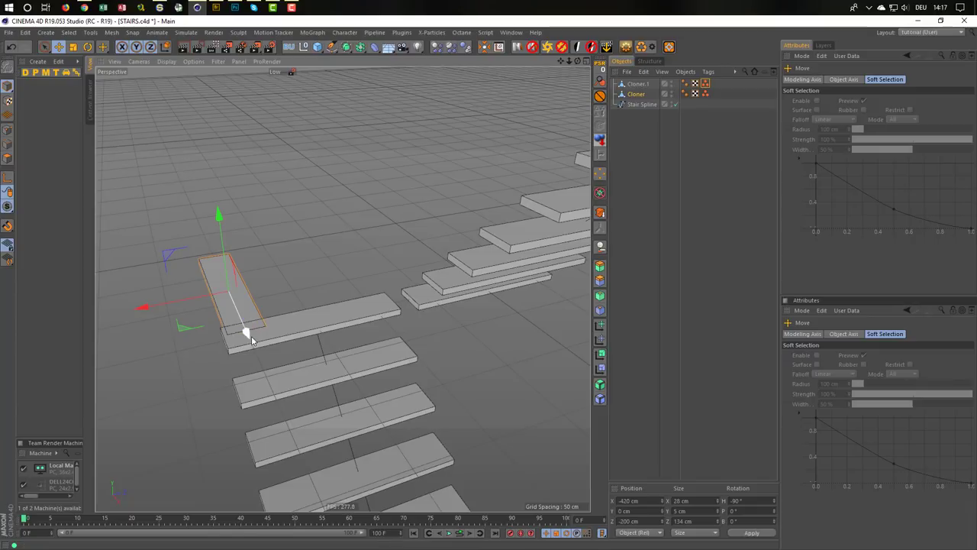
{"action": "left_click_drag", "start_coordinate": [251, 336], "coordinate": [242, 330]}
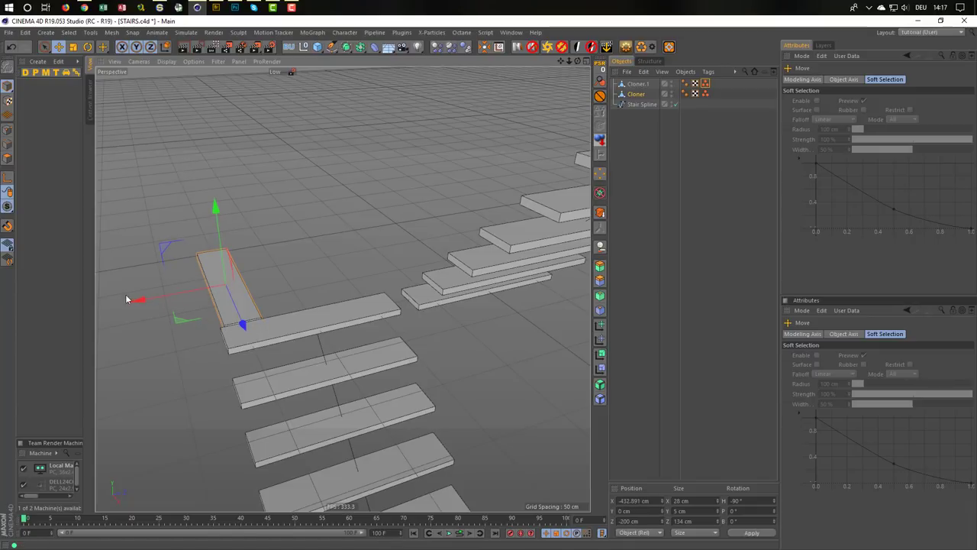
{"action": "left_click_drag", "start_coordinate": [135, 297], "coordinate": [135, 301]}
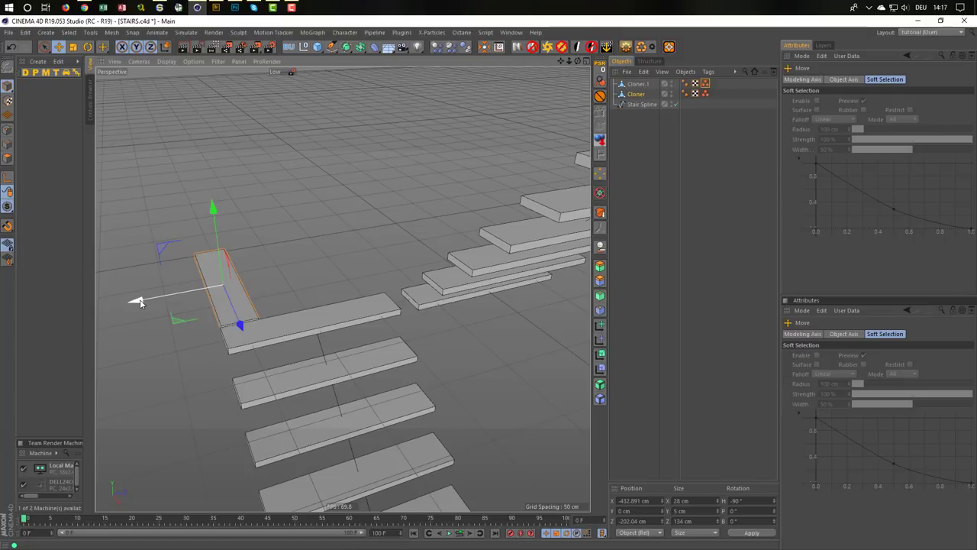
Duplicate the board into a row of spaced planks, Cloner.1 through Cloner.9
{"action": "left_click_drag", "start_coordinate": [141, 303], "coordinate": [183, 300]}
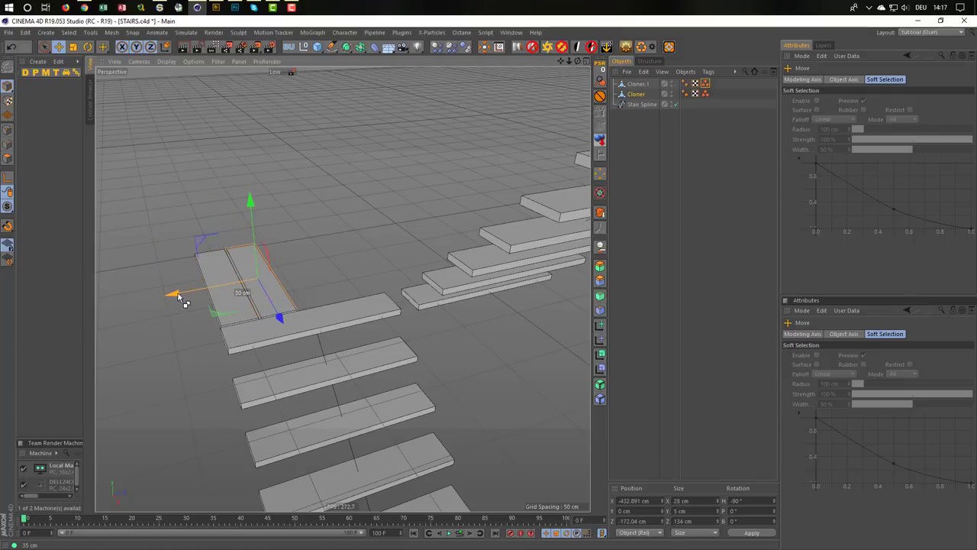
{"action": "left_click_drag", "start_coordinate": [183, 300], "coordinate": [232, 293], "text": "ctrl"}
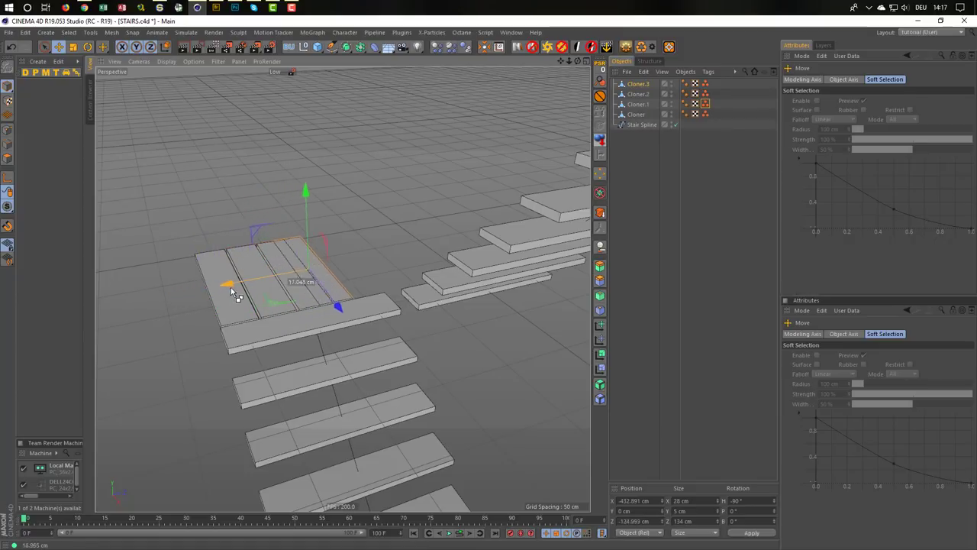
{"action": "mouse_move", "coordinate": [238, 288]}
{"action": "left_mouse_down", "text": "ctrl"}
{"action": "mouse_move", "coordinate": [308, 281]}
{"action": "mouse_move", "coordinate": [343, 265]}
{"action": "mouse_move", "coordinate": [175, 262]}
{"action": "mouse_move", "coordinate": [283, 305]}
{"action": "left_mouse_up", "text": "ctrl"}
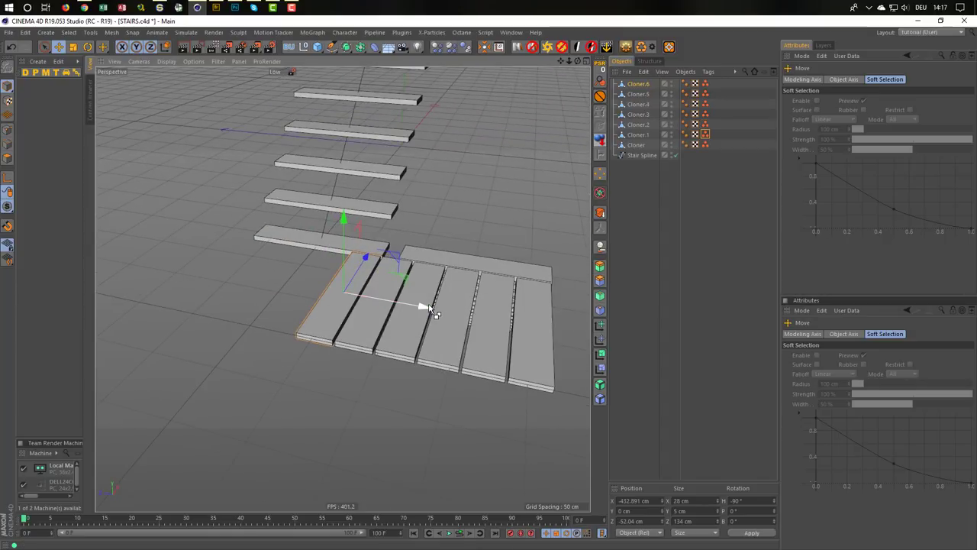
{"action": "left_click_drag", "start_coordinate": [425, 307], "coordinate": [327, 294]}
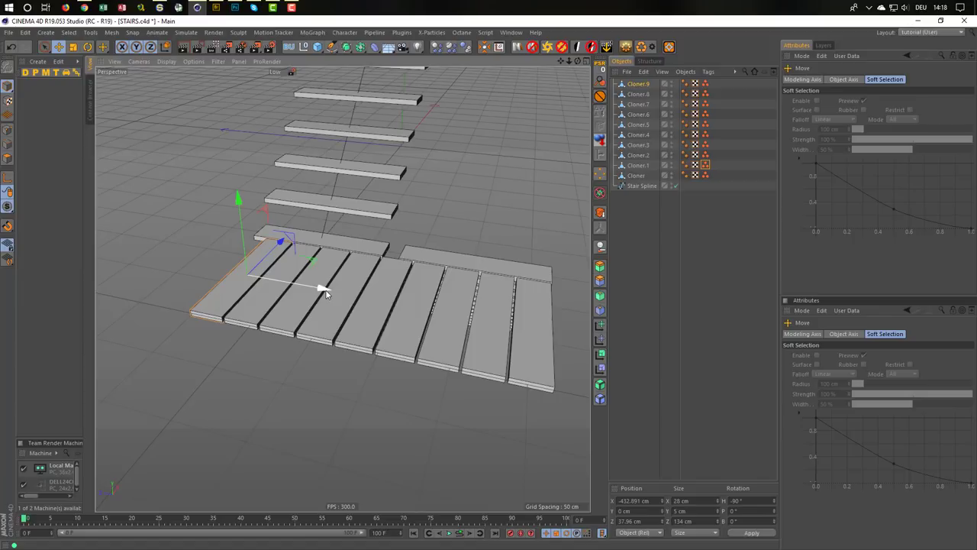
{"action": "left_click_drag", "start_coordinate": [324, 293], "coordinate": [284, 305]}
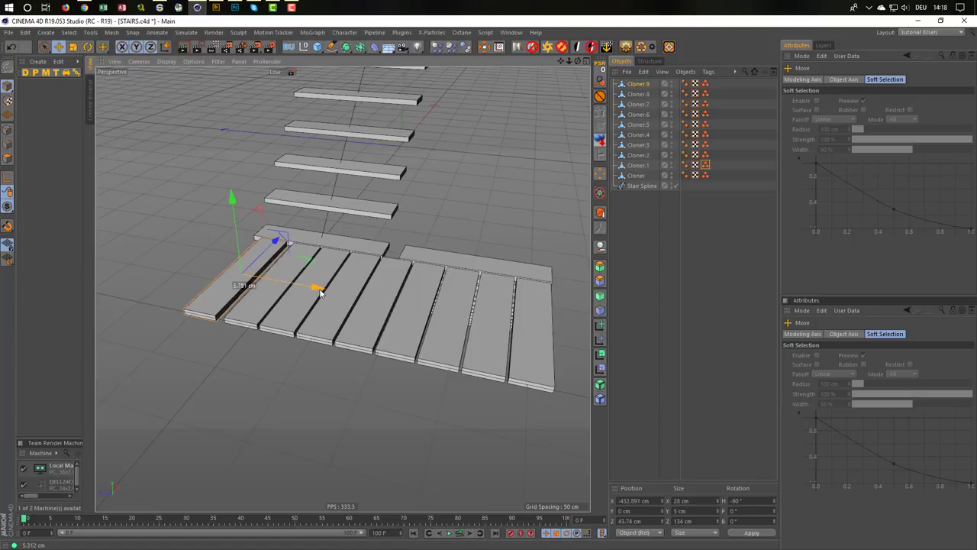
Shift planks Cloner.8, Cloner.3 and Cloner.2 to even out the landing's gaps
{"action": "left_click", "coordinate": [284, 305]}
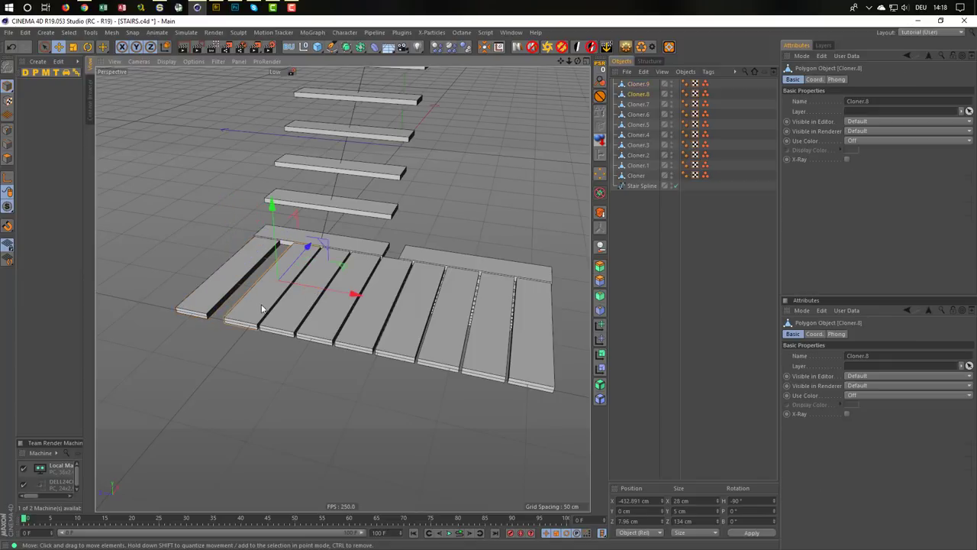
{"action": "mouse_move", "coordinate": [359, 295]}
{"action": "left_mouse_down"}
{"action": "mouse_move", "coordinate": [342, 299]}
{"action": "mouse_move", "coordinate": [381, 297]}
{"action": "mouse_move", "coordinate": [466, 321]}
{"action": "left_mouse_up"}
{"action": "left_click", "coordinate": [316, 310]}
{"action": "left_click", "coordinate": [333, 317]}
{"action": "left_click", "coordinate": [374, 309]}
{"action": "left_click", "coordinate": [409, 332]}
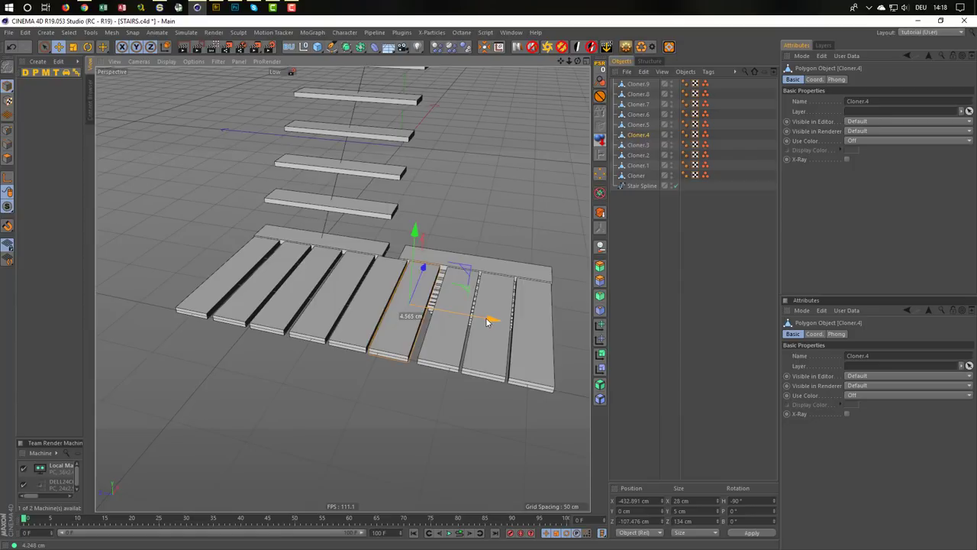
{"action": "left_click", "coordinate": [449, 329]}
{"action": "left_click_drag", "start_coordinate": [536, 327], "coordinate": [530, 328]}
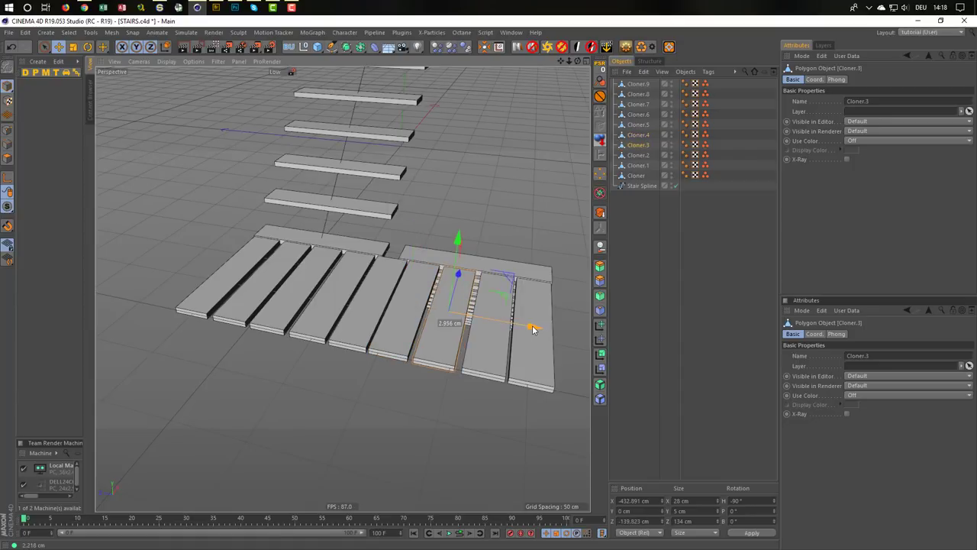
{"action": "left_click", "coordinate": [480, 331]}
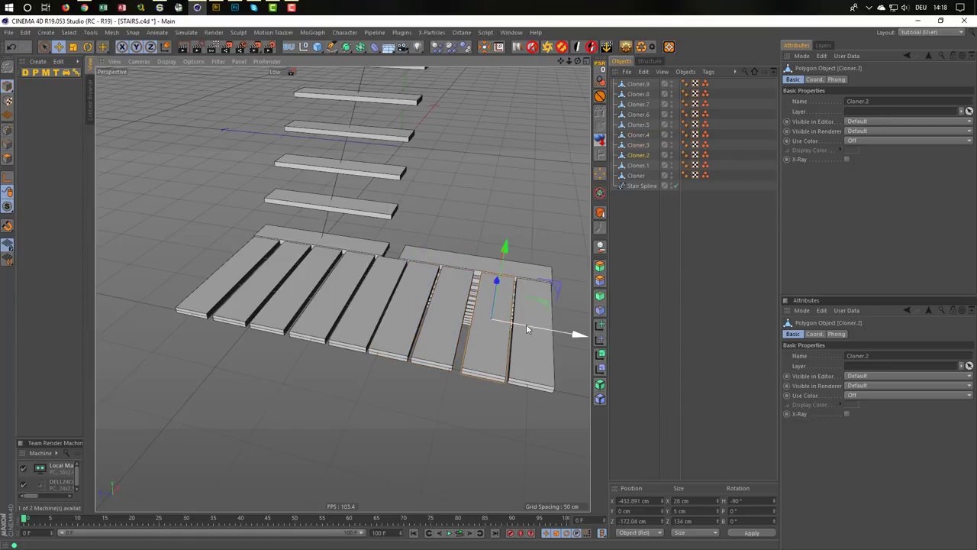
{"action": "left_click_drag", "start_coordinate": [575, 335], "coordinate": [494, 320]}
Recheck planks Cloner.3 through Cloner.8 and nudge Cloner.7 to even its gap
{"action": "left_click", "coordinate": [448, 322]}
{"action": "left_click", "coordinate": [427, 319]}
{"action": "left_click", "coordinate": [371, 295]}
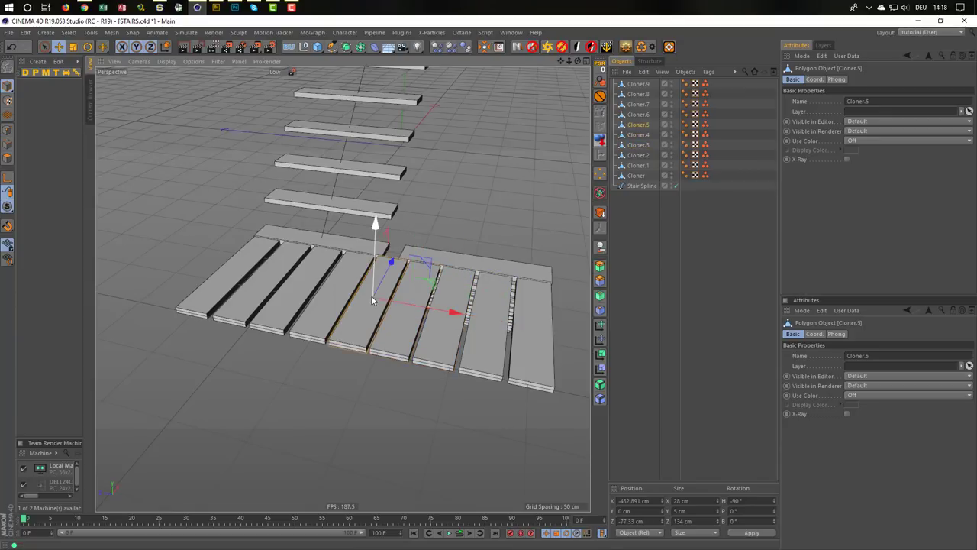
{"action": "left_click", "coordinate": [333, 285]}
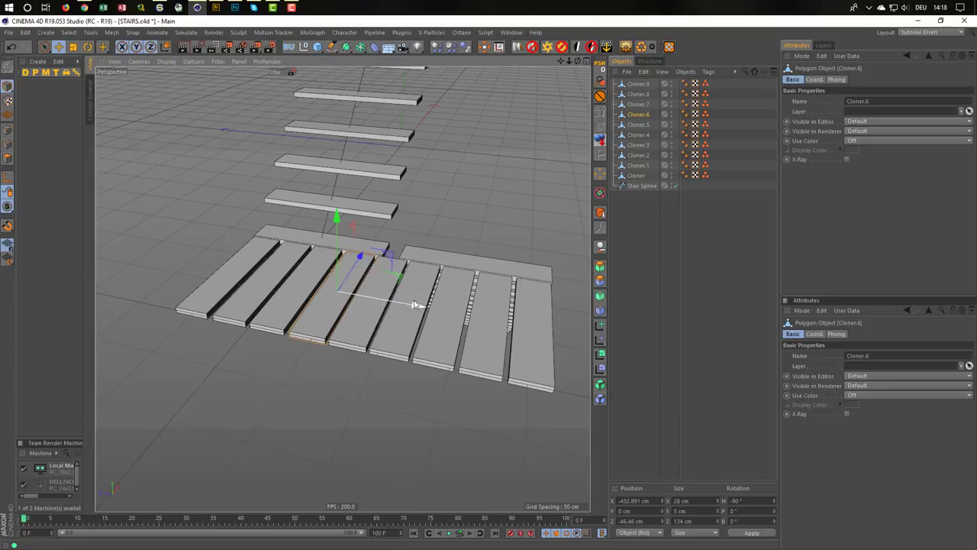
{"action": "left_click", "coordinate": [295, 286]}
{"action": "left_click_drag", "start_coordinate": [398, 303], "coordinate": [282, 298]}
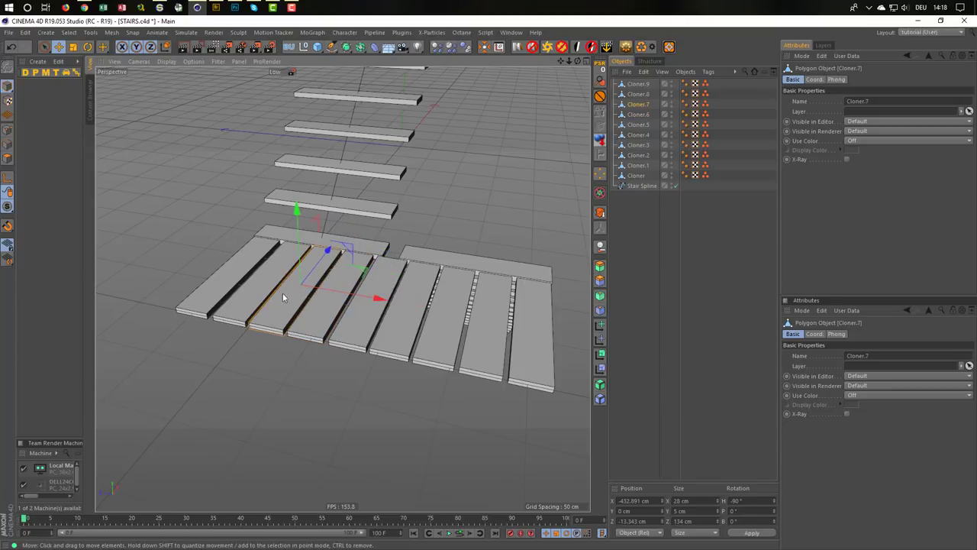
{"action": "left_click", "coordinate": [263, 290]}
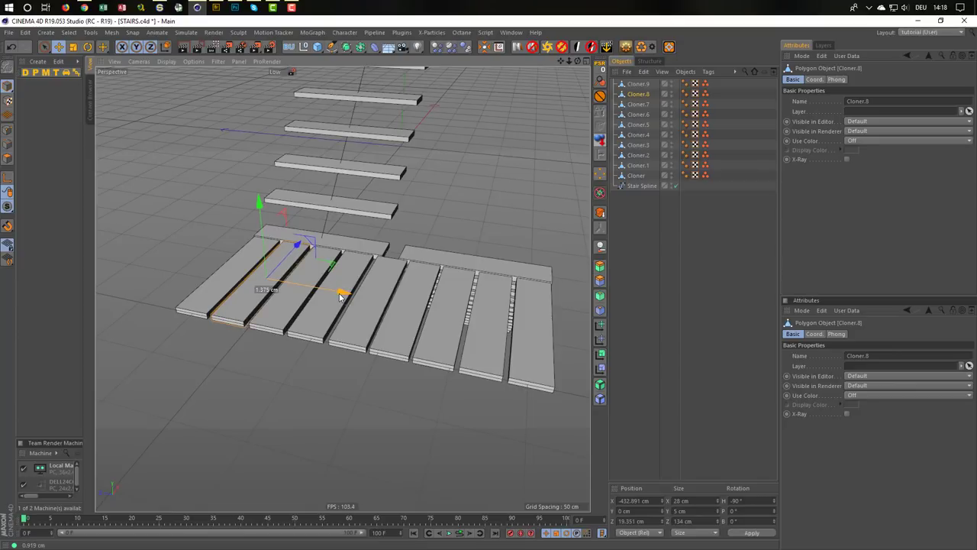
{"action": "mouse_move", "coordinate": [370, 292]}
{"action": "left_mouse_down", "text": "alt"}
{"action": "mouse_move", "coordinate": [463, 301]}
{"action": "mouse_move", "coordinate": [468, 310]}
{"action": "mouse_move", "coordinate": [322, 324]}
{"action": "mouse_move", "coordinate": [405, 303]}
{"action": "left_mouse_up", "text": "alt"}
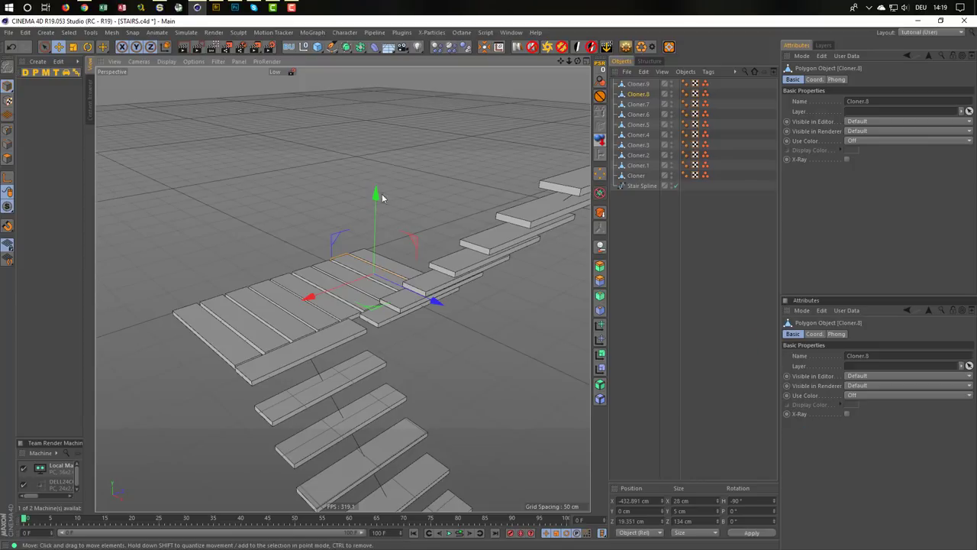
{"action": "scroll", "coordinate": [311, 277], "scroll_direction": "down", "scroll_amount": 3}
{"action": "scroll", "coordinate": [328, 275], "scroll_direction": "down", "scroll_amount": 3}
{"action": "scroll", "coordinate": [308, 250], "scroll_direction": "down", "scroll_amount": 3}
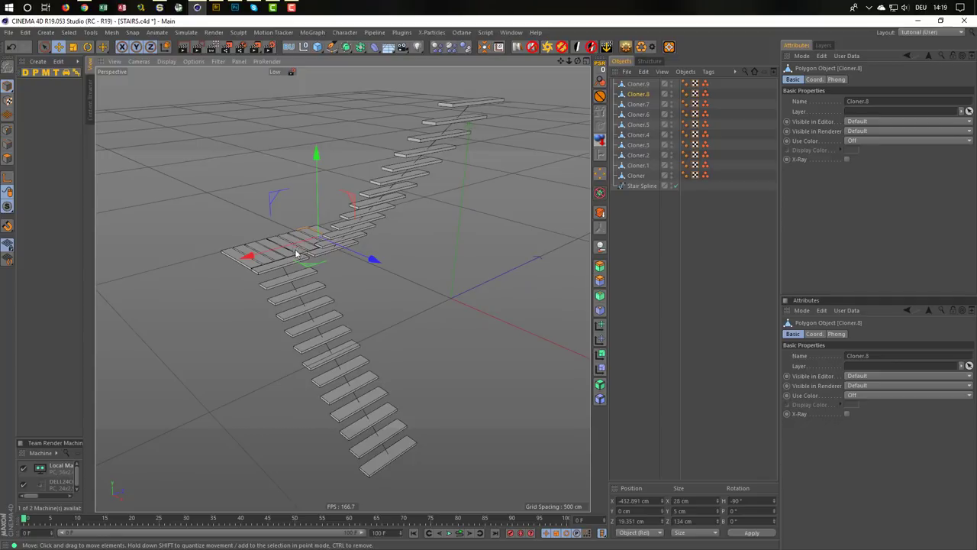
{"action": "left_click_drag", "start_coordinate": [342, 305], "coordinate": [262, 284], "text": "alt"}
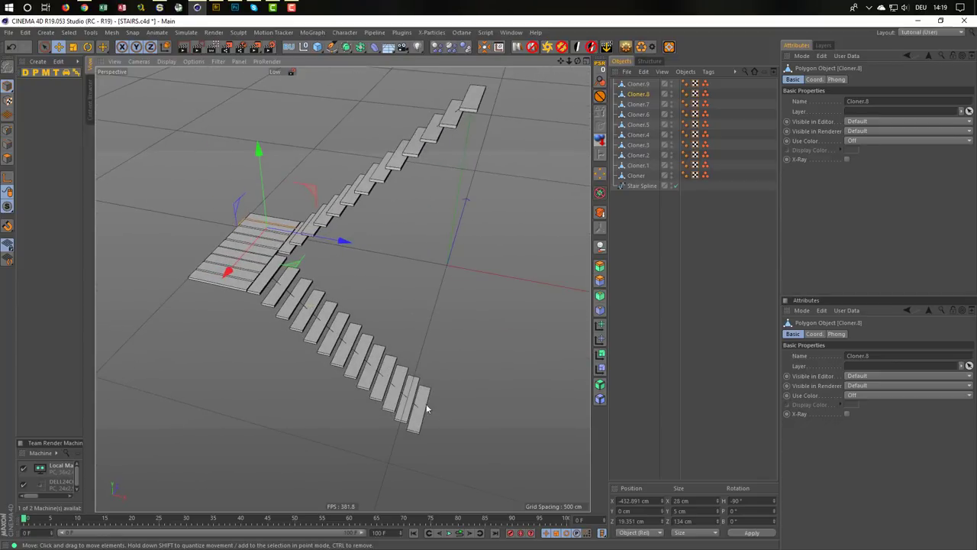
{"action": "scroll", "coordinate": [425, 404], "scroll_direction": "up", "scroll_amount": 2}
{"action": "scroll", "coordinate": [382, 366], "scroll_direction": "up", "scroll_amount": 1}
{"action": "scroll", "coordinate": [389, 367], "scroll_direction": "up", "scroll_amount": 2}
{"action": "scroll", "coordinate": [400, 380], "scroll_direction": "up", "scroll_amount": 1}
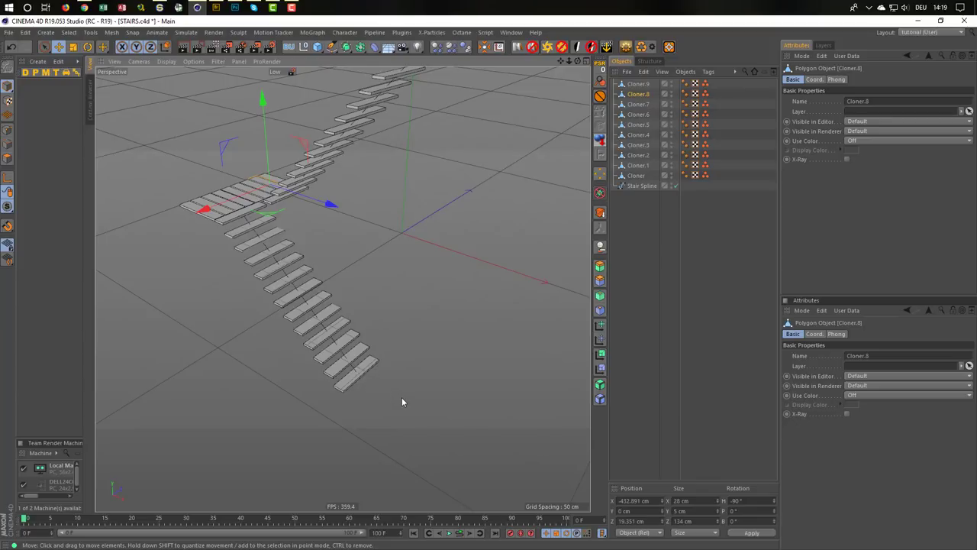
{"action": "right_click_drag", "start_coordinate": [368, 376], "coordinate": [412, 367], "text": "alt"}
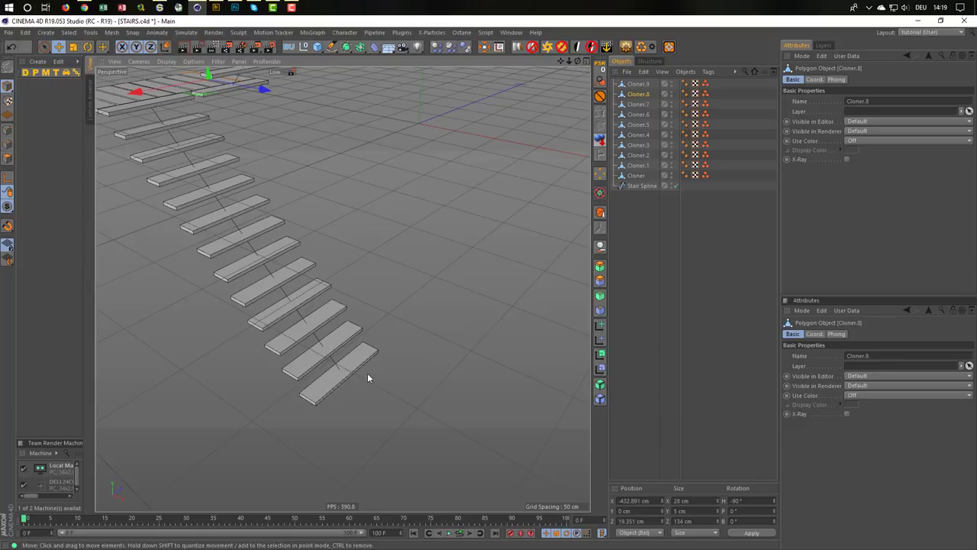
Select the lower flight object Cloner.1 and switch to polygon mode
{"action": "left_click", "coordinate": [8, 153]}
{"action": "left_click", "coordinate": [639, 85]}
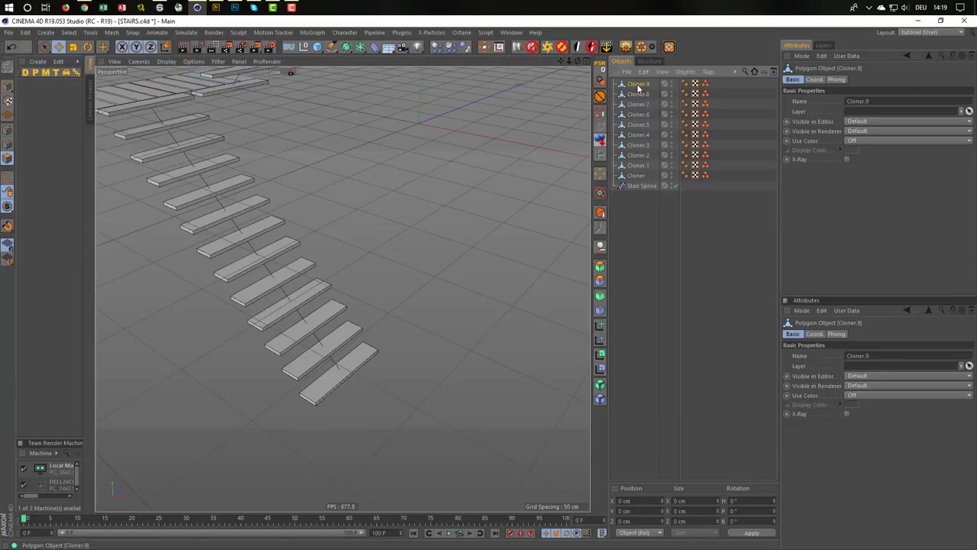
{"action": "left_click", "coordinate": [636, 176]}
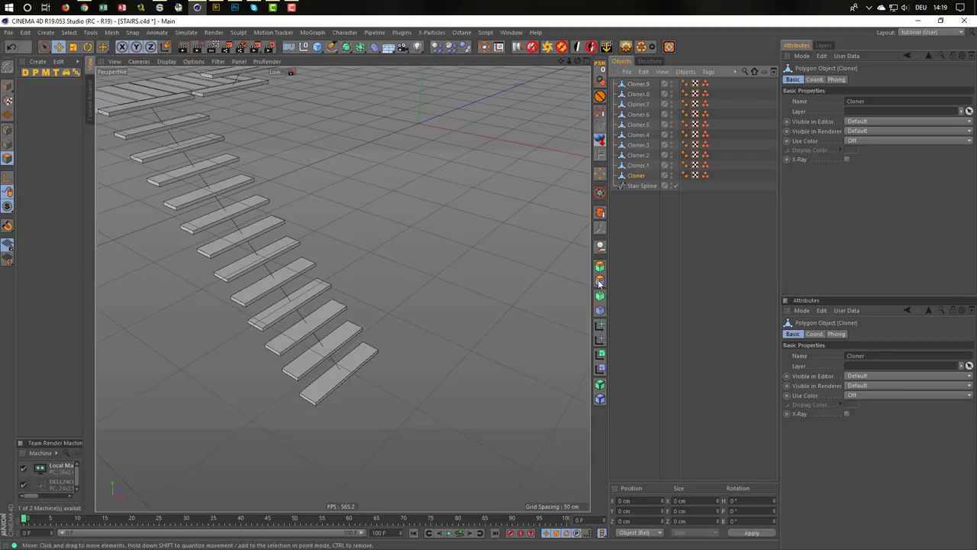
{"action": "left_click", "coordinate": [43, 47]}
{"action": "left_click", "coordinate": [7, 87]}
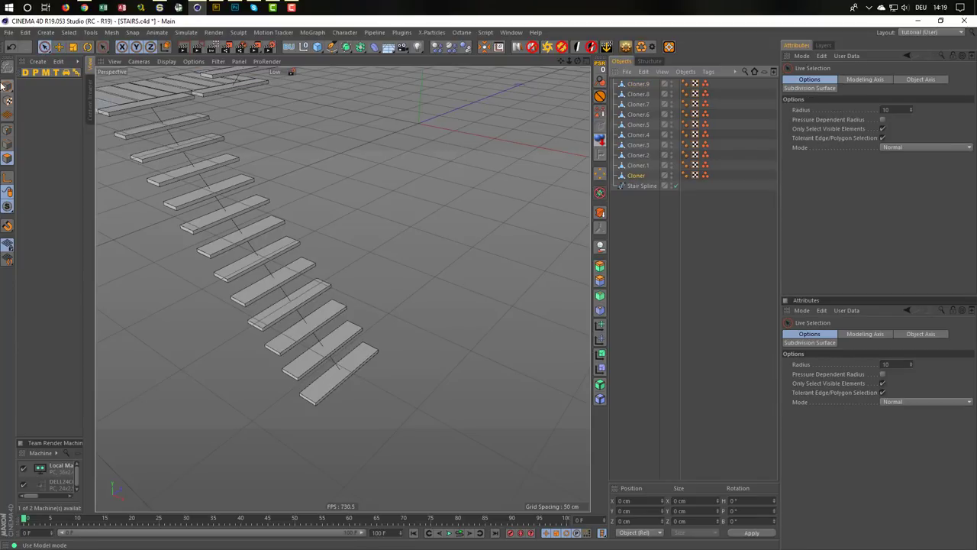
{"action": "left_click", "coordinate": [328, 386]}
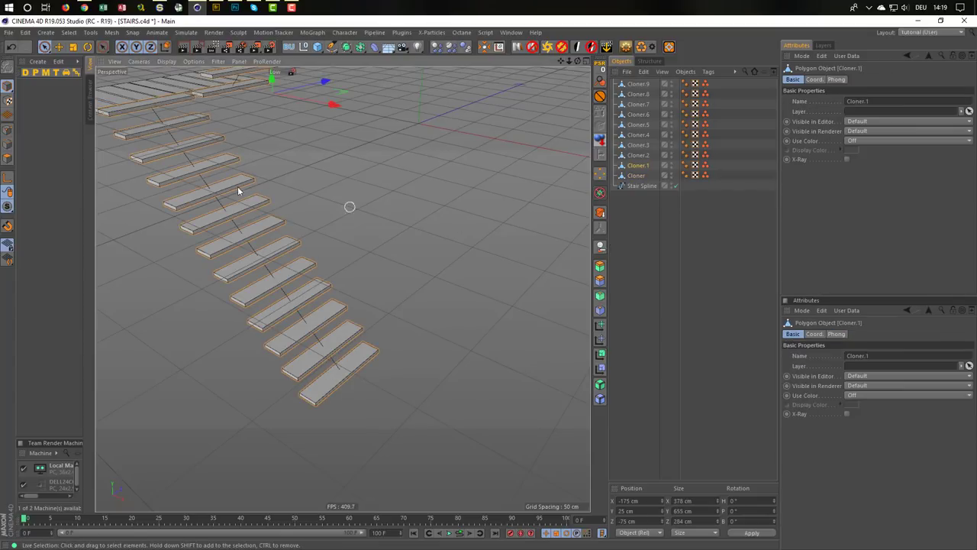
{"action": "left_click", "coordinate": [8, 158]}
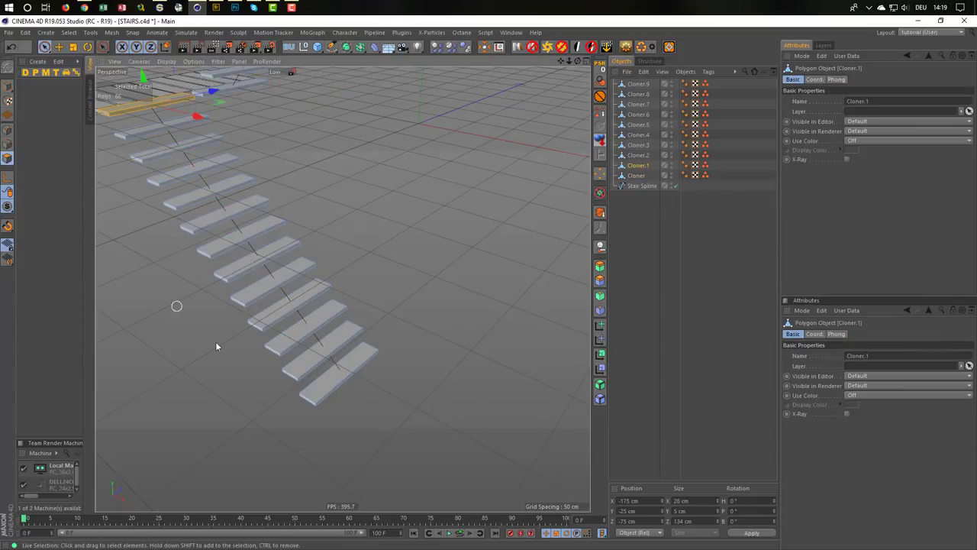
Select the whole bottom step, split it off as Cloner.10, and return to Model mode
{"action": "left_click", "coordinate": [334, 384]}
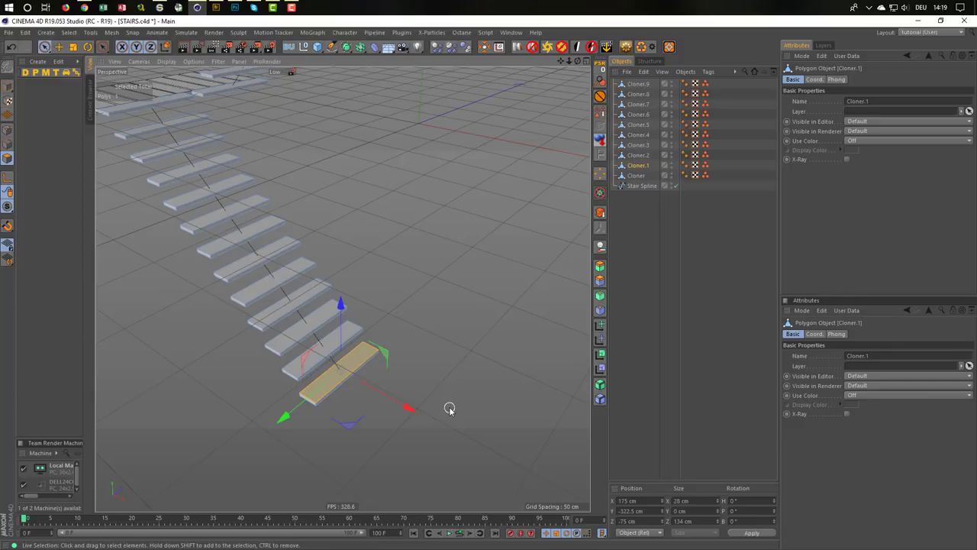
{"action": "key", "text": "ctrl+a"}
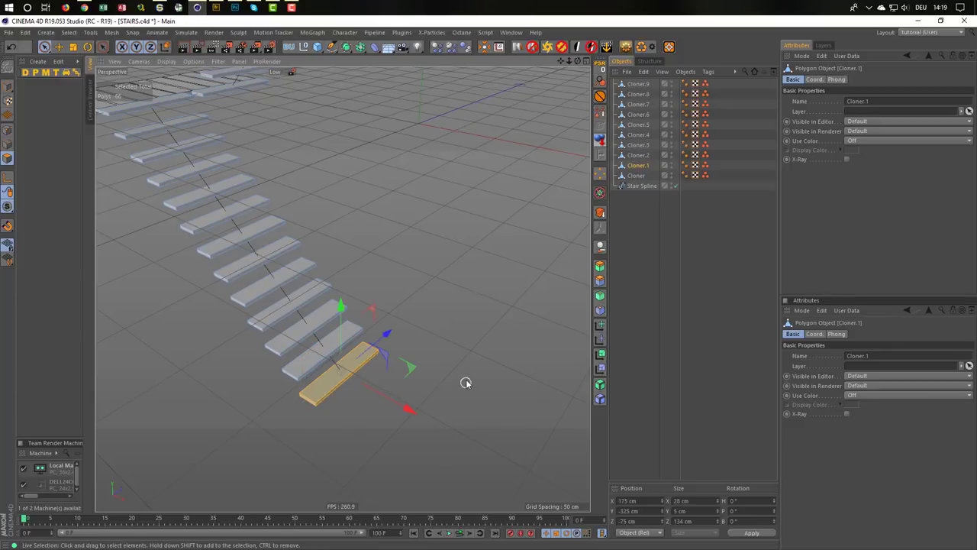
{"action": "right_click", "coordinate": [467, 380]}
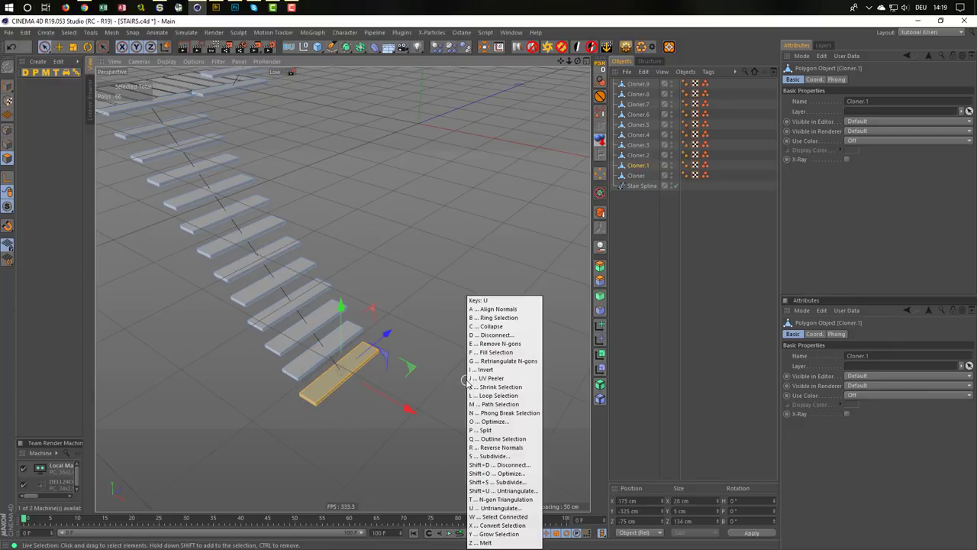
{"action": "left_click", "coordinate": [472, 381]}
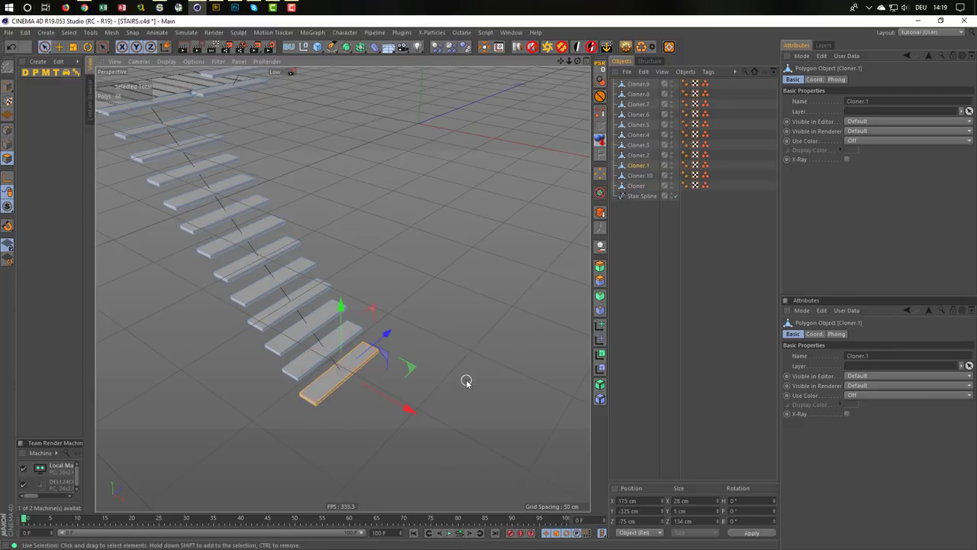
{"action": "left_click", "coordinate": [640, 176]}
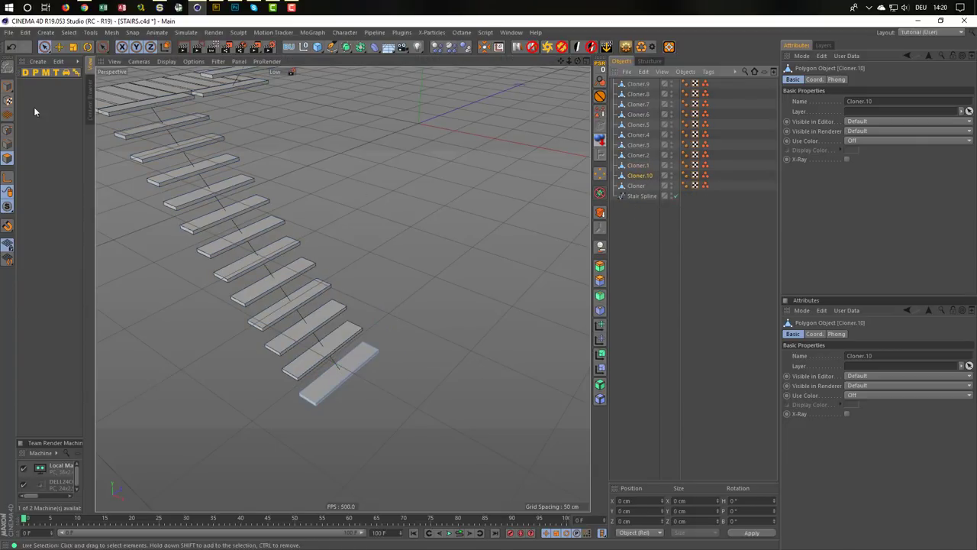
{"action": "left_click", "coordinate": [8, 89]}
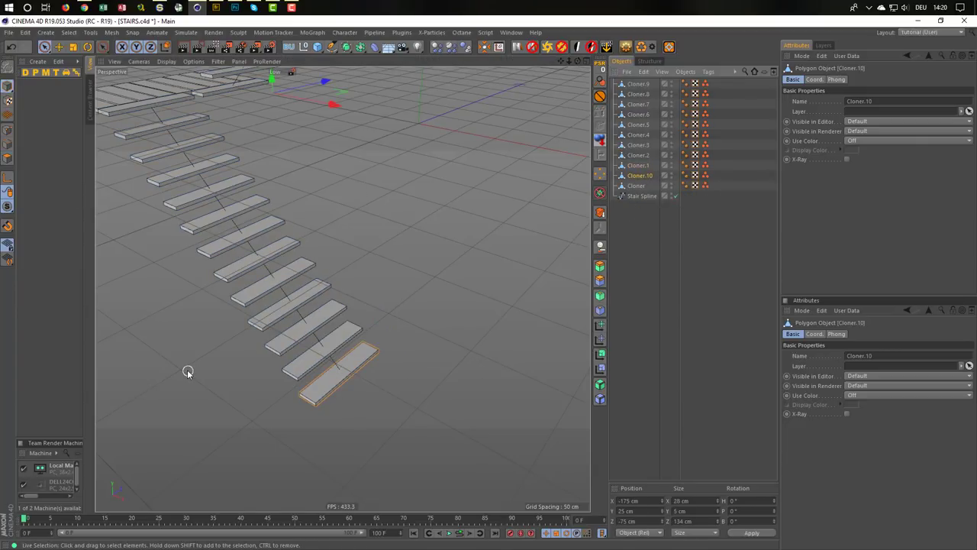
Center the split-off step's axis and slide it out along X
{"action": "key", "text": "e"}
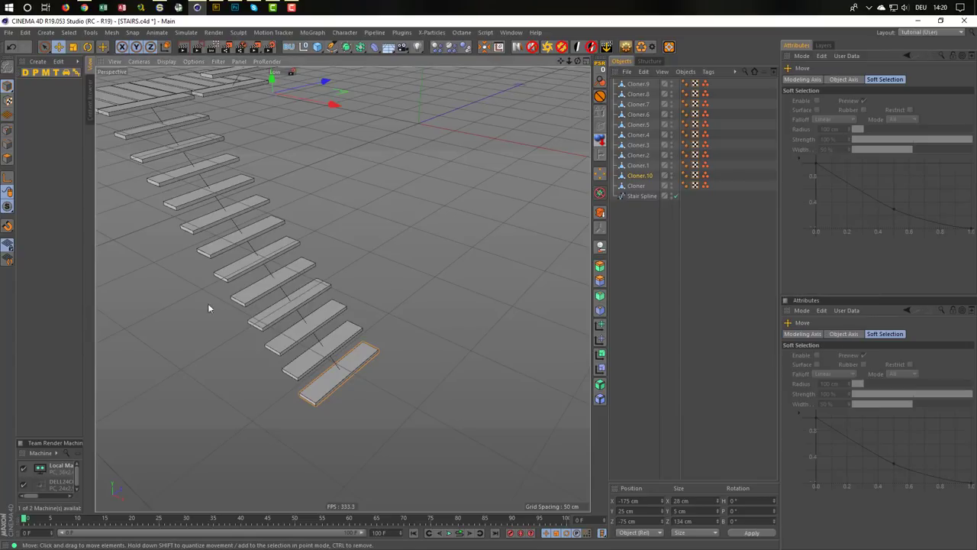
{"action": "left_click", "coordinate": [485, 47]}
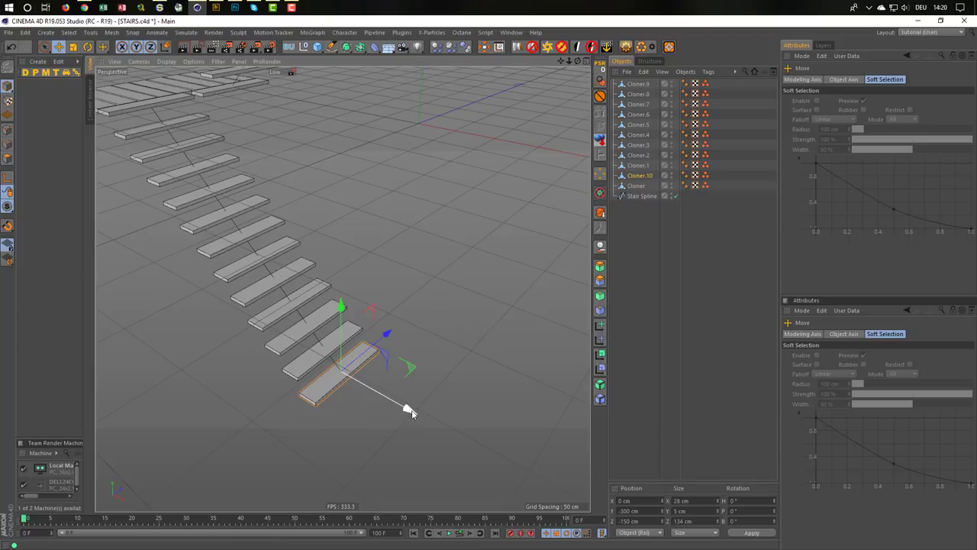
{"action": "left_click_drag", "start_coordinate": [410, 412], "coordinate": [428, 424]}
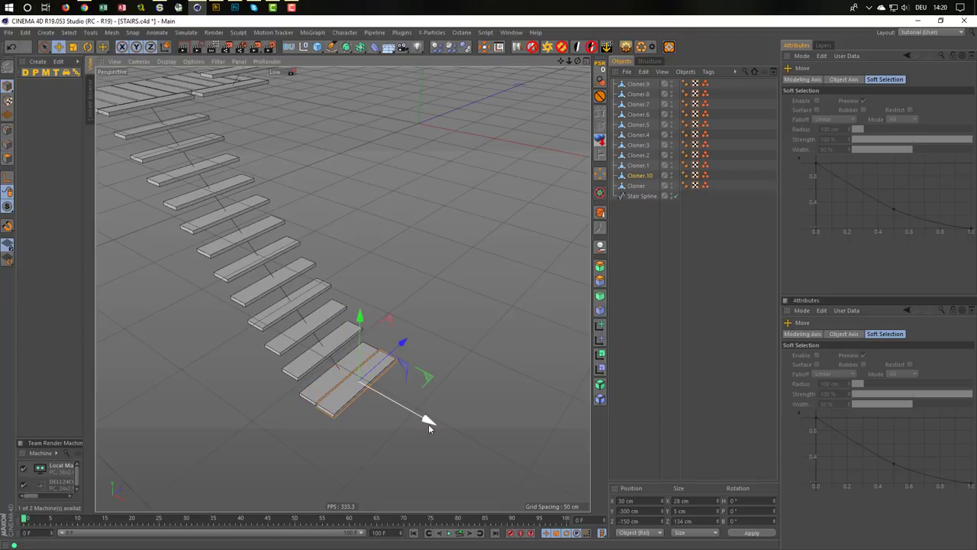
{"action": "left_click_drag", "start_coordinate": [429, 424], "coordinate": [484, 466]}
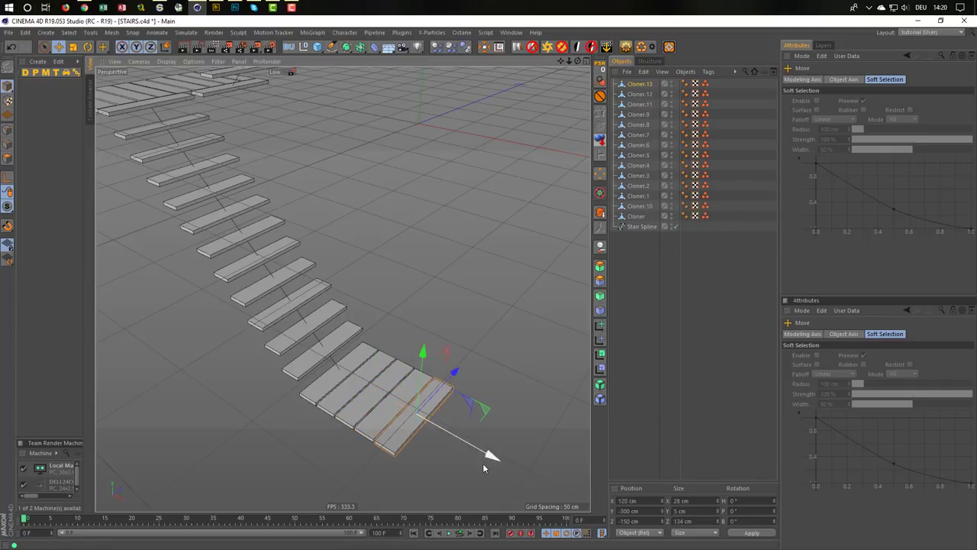
{"action": "middle_click_drag", "start_coordinate": [483, 462], "coordinate": [345, 380], "text": "alt"}
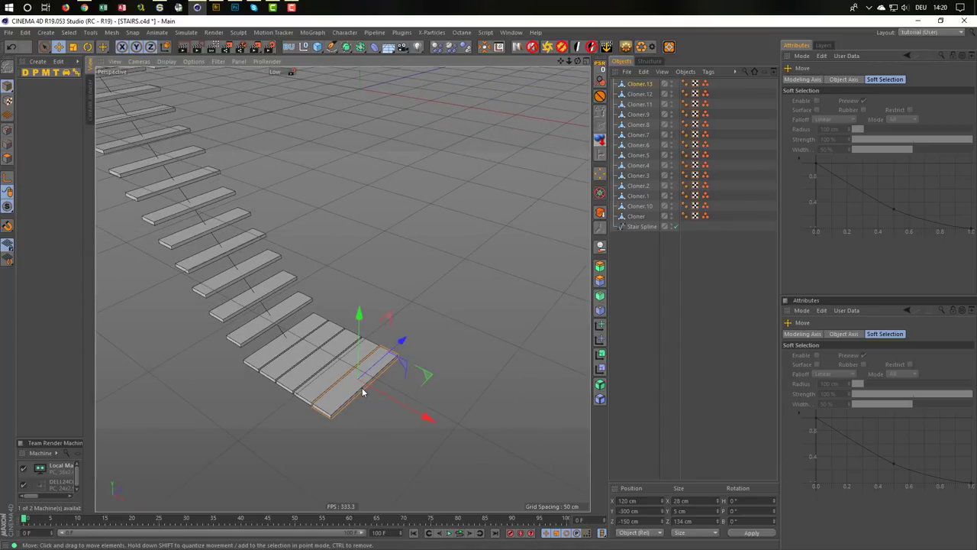
Turn the plank -90° in heading and place it beside the bottom flight at X 206.387 cm
{"action": "key", "text": "r"}
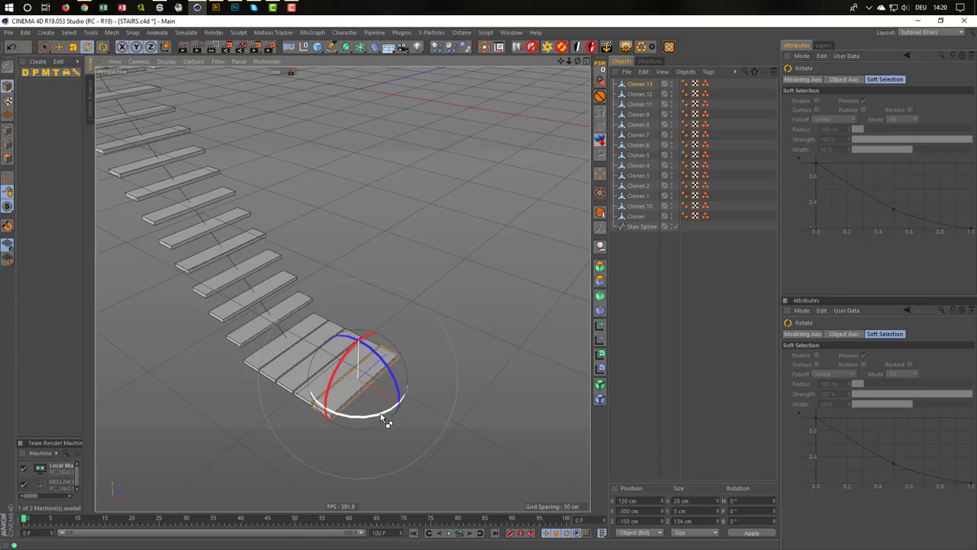
{"action": "left_click_drag", "start_coordinate": [381, 414], "coordinate": [285, 402]}
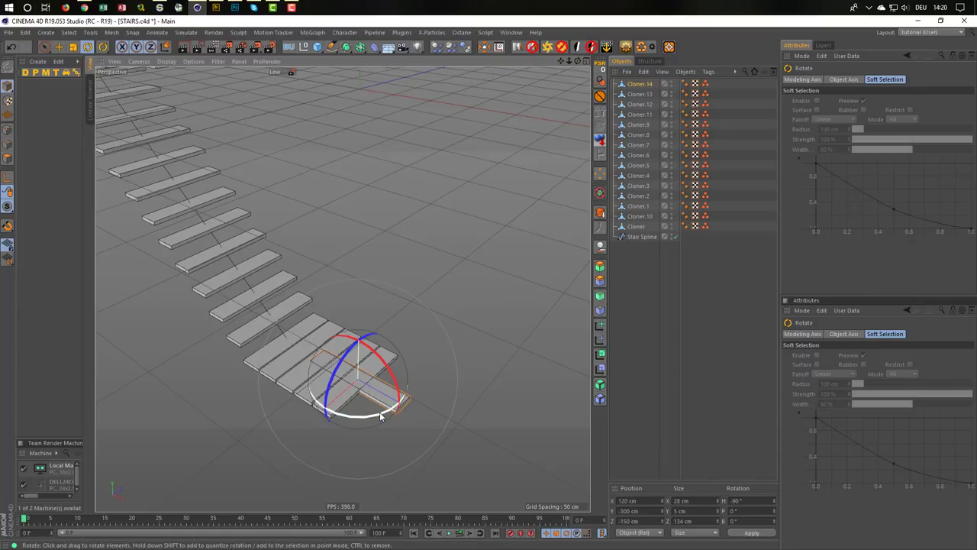
{"action": "key", "text": "e"}
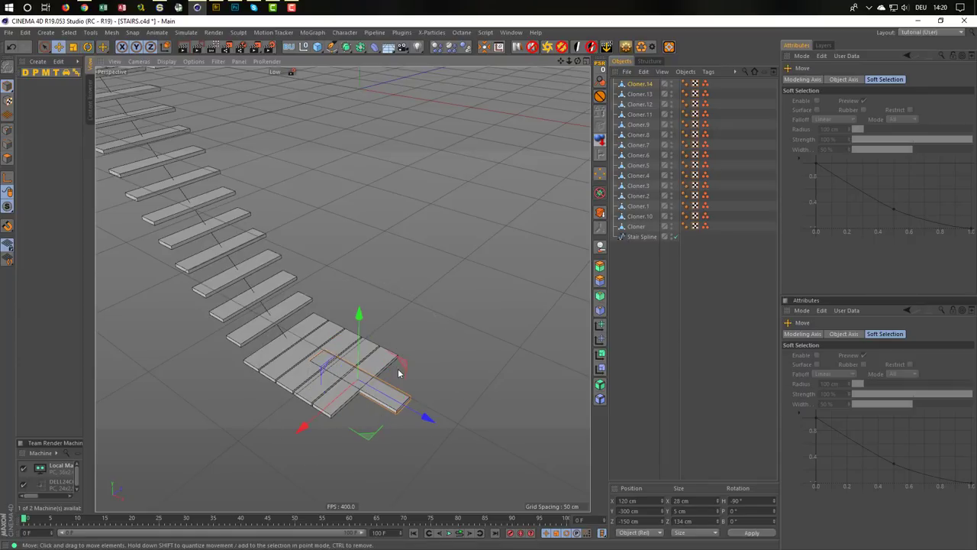
{"action": "middle_click", "coordinate": [412, 367]}
{"action": "middle_click", "coordinate": [483, 255]}
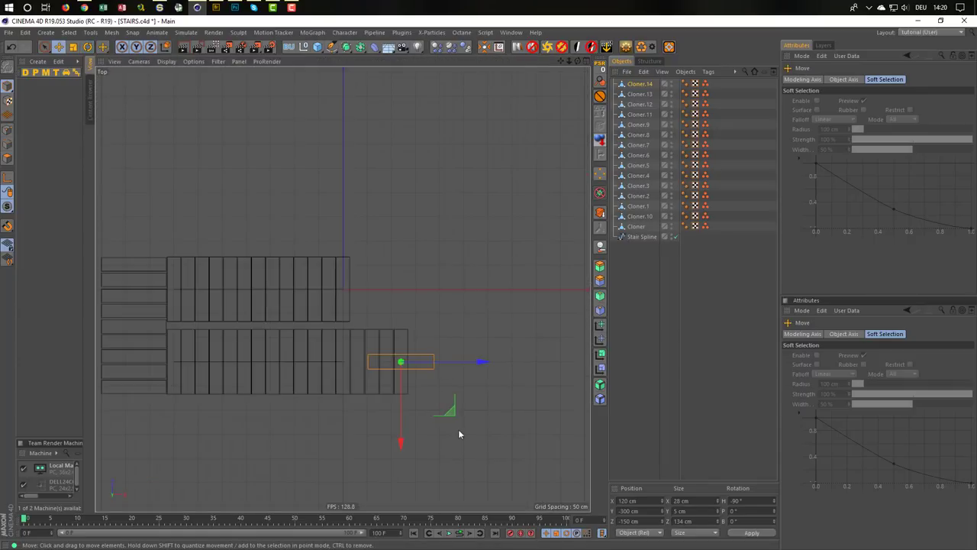
{"action": "left_click_drag", "start_coordinate": [451, 416], "coordinate": [495, 442]}
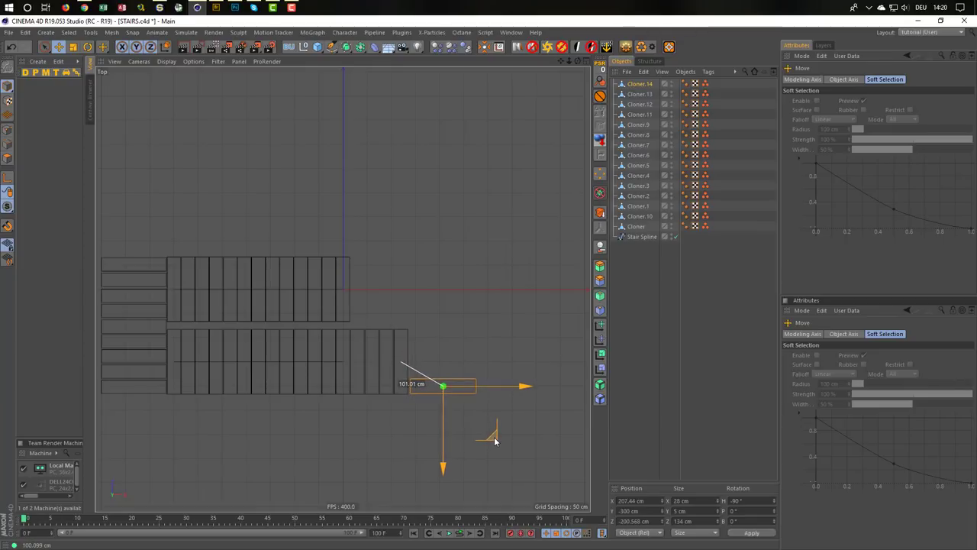
{"action": "left_click_drag", "start_coordinate": [495, 441], "coordinate": [493, 440]}
{"action": "middle_click", "coordinate": [402, 414]}
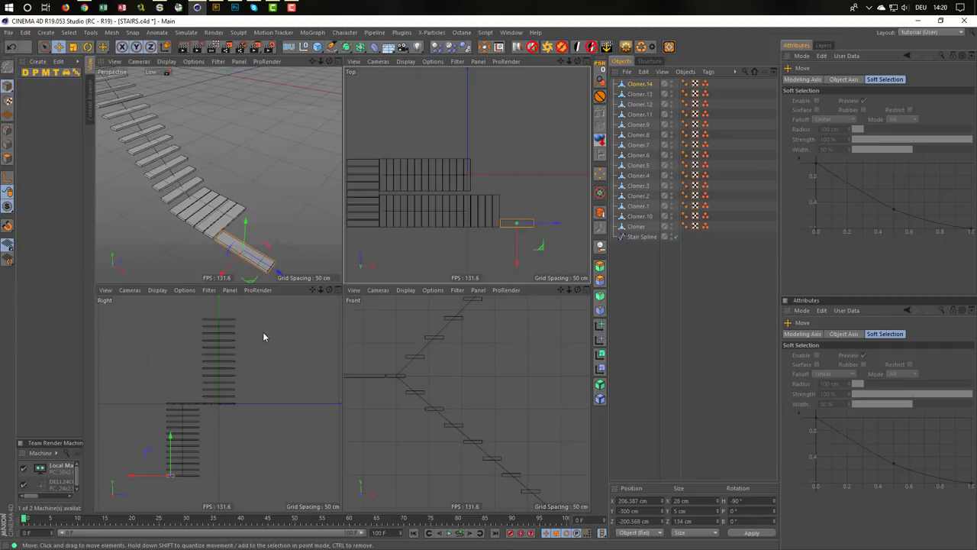
{"action": "middle_click", "coordinate": [272, 231]}
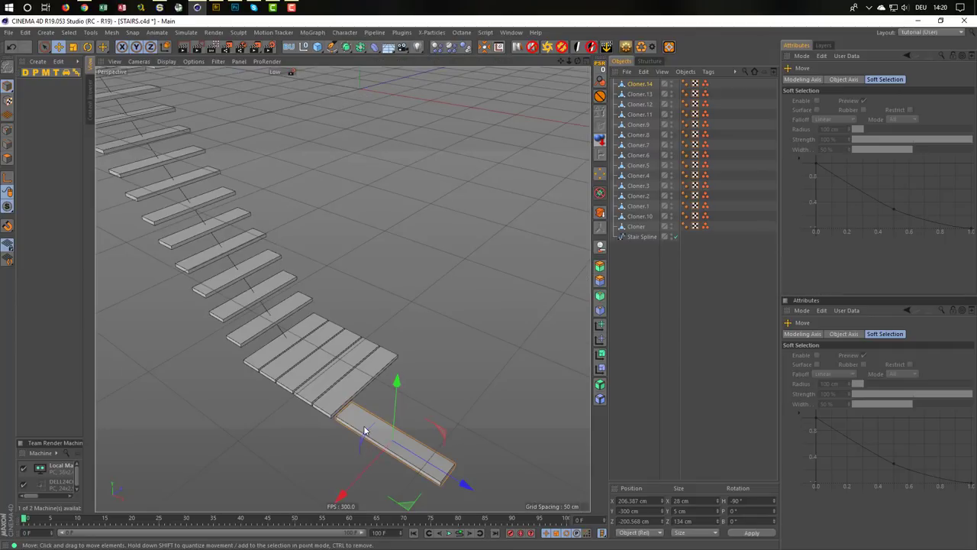
{"action": "middle_click", "coordinate": [364, 431]}
{"action": "middle_click", "coordinate": [504, 253]}
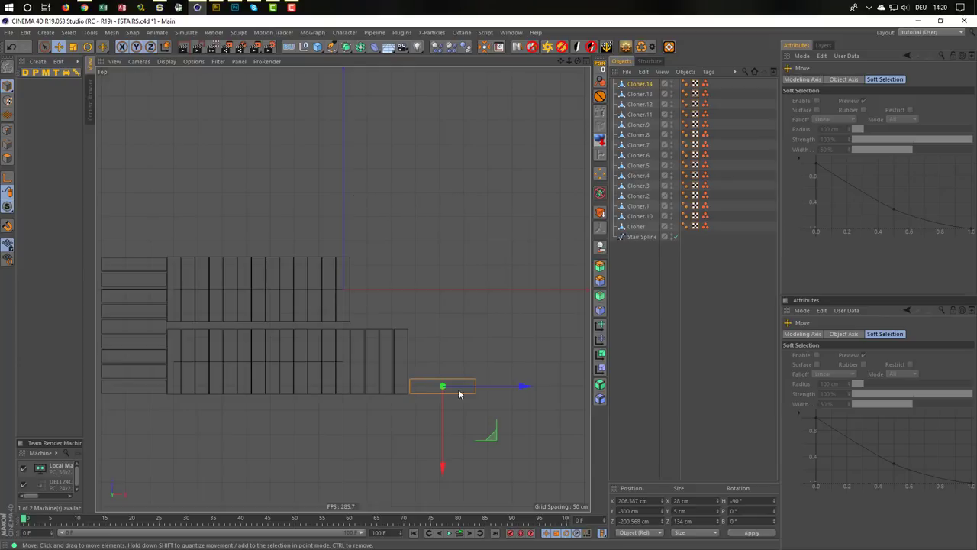
Nudge the sideways plank about 1 cm along Z to -201.621 cm, undoing a stray 30 cm move
{"action": "left_click_drag", "start_coordinate": [442, 464], "coordinate": [442, 449]}
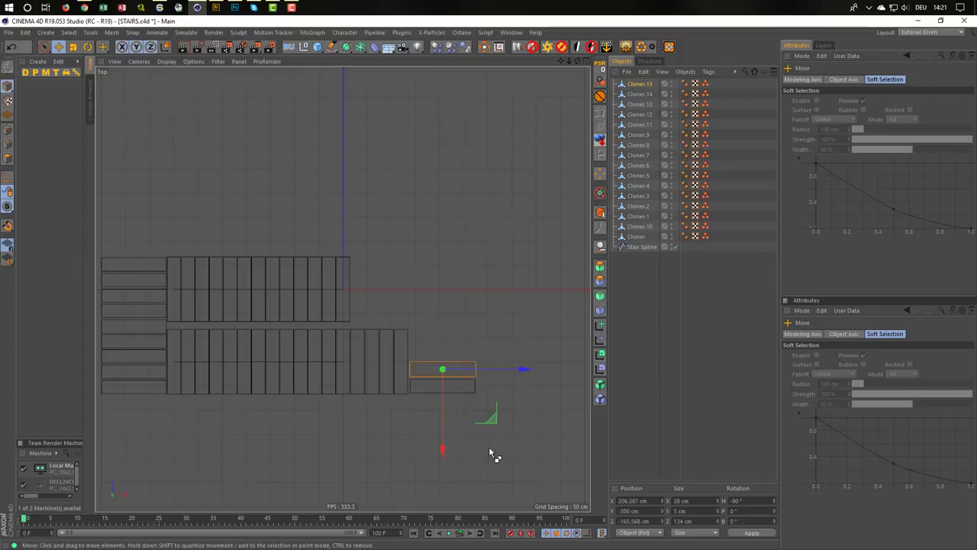
{"action": "key", "text": "ctrl+z"}
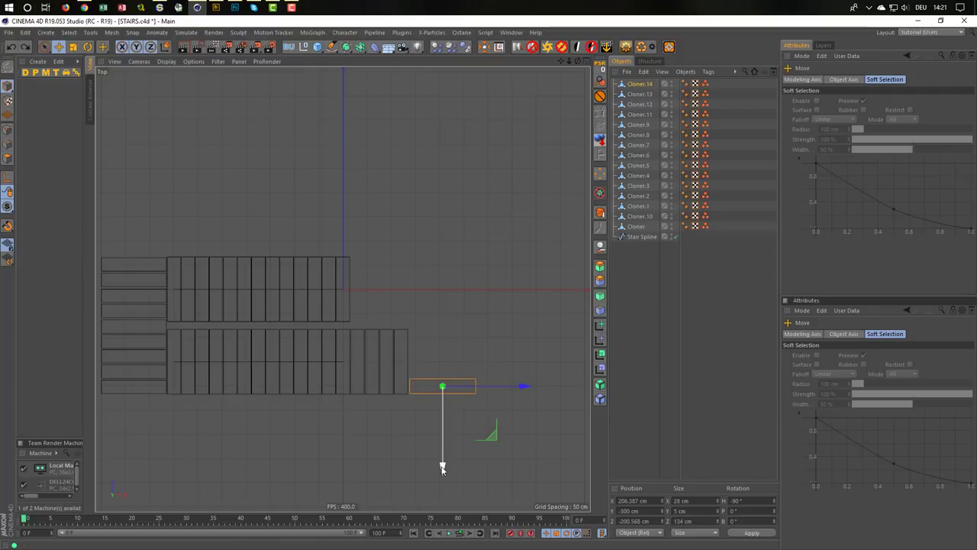
{"action": "left_click_drag", "start_coordinate": [442, 467], "coordinate": [494, 472]}
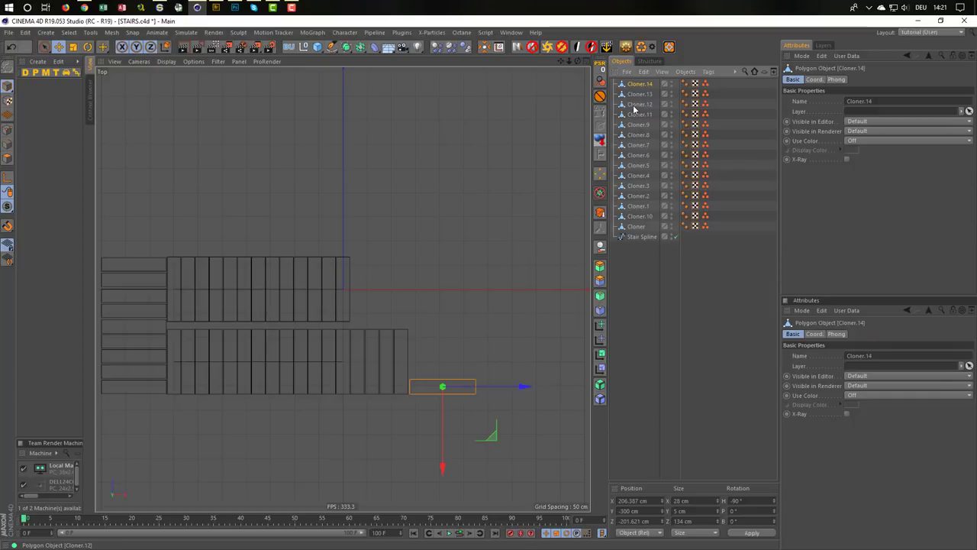
Paste more copies of the sideways plank so eight planks, Cloner.14–Cloner.21, sit stacked
{"action": "key", "text": "ctrl+v"}
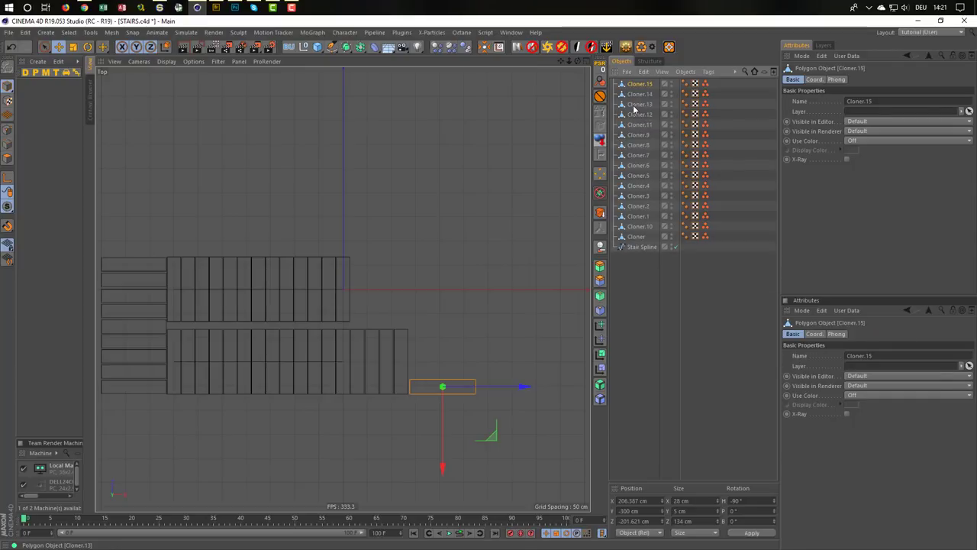
{"action": "key", "text": "ctrl+v"}
{"action": "key", "text": "ctrl+v"}
{"action": "key", "text": "ctrl+v"}
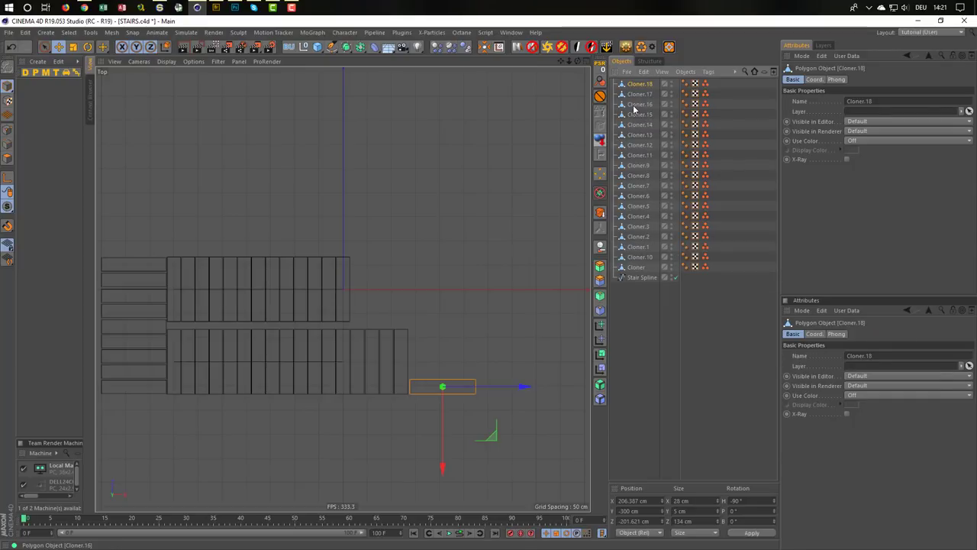
{"action": "key", "text": "ctrl+v"}
{"action": "key", "text": "ctrl+v"}
{"action": "key", "text": "ctrl+v"}
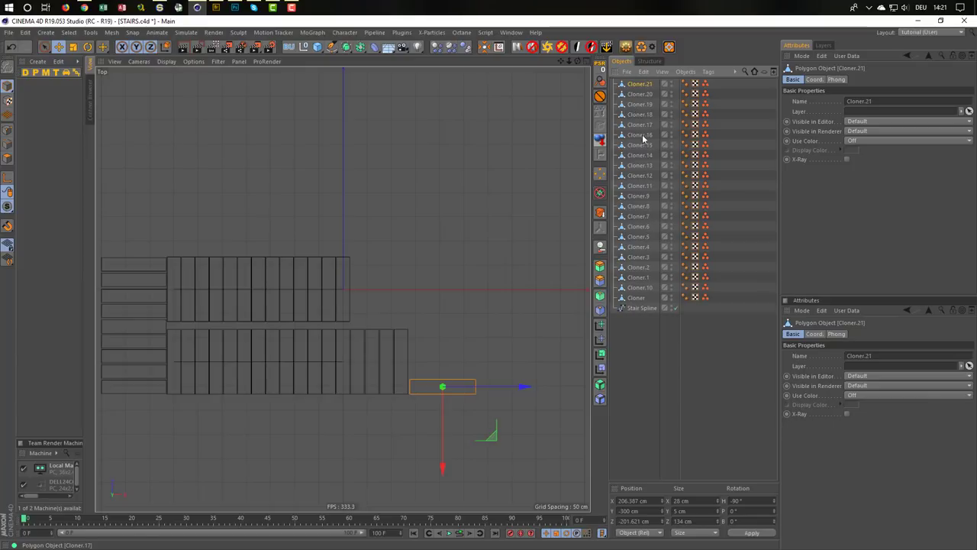
Select Cloner.14 through Cloner.21, try num*5 in P.X, then undo it
{"action": "left_click", "coordinate": [645, 155]}
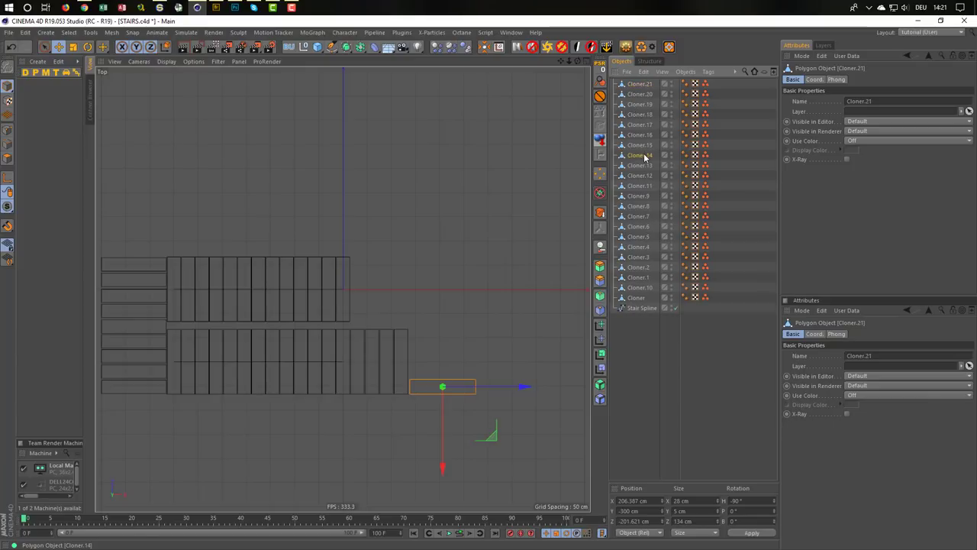
{"action": "left_click", "coordinate": [642, 86], "text": "shift"}
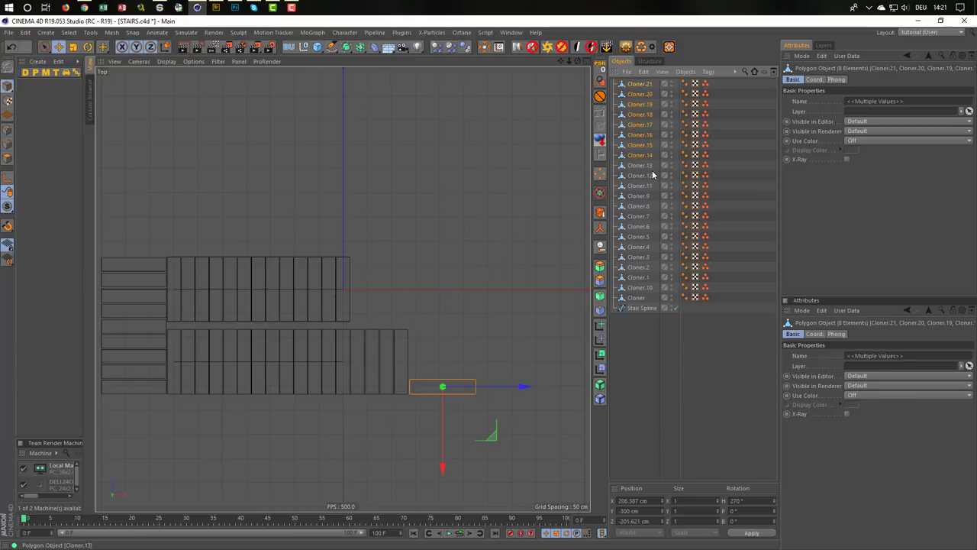
{"action": "left_click", "coordinate": [814, 80]}
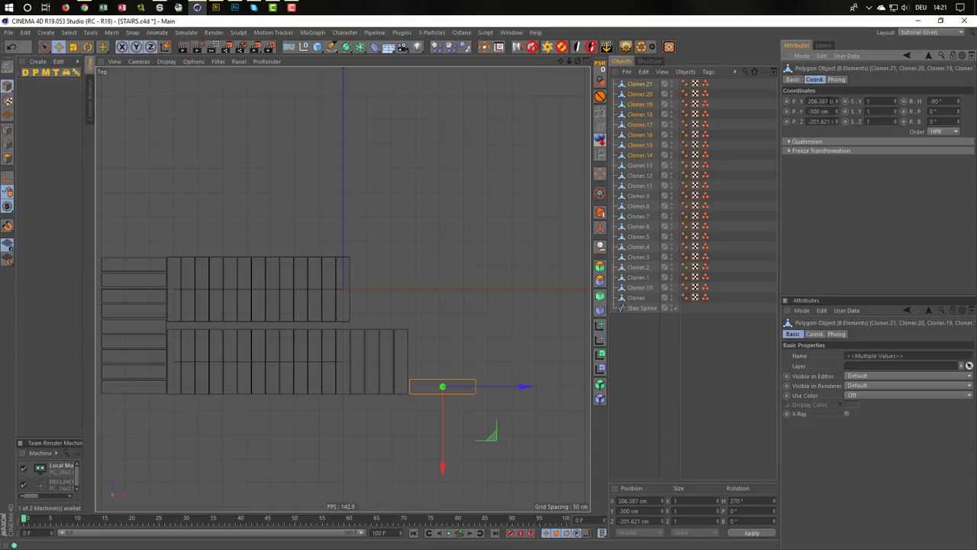
{"action": "double_click", "coordinate": [825, 101]}
{"action": "type", "text": "num"}
{"action": "type", "text": "5"}
{"action": "key", "text": "Return"}
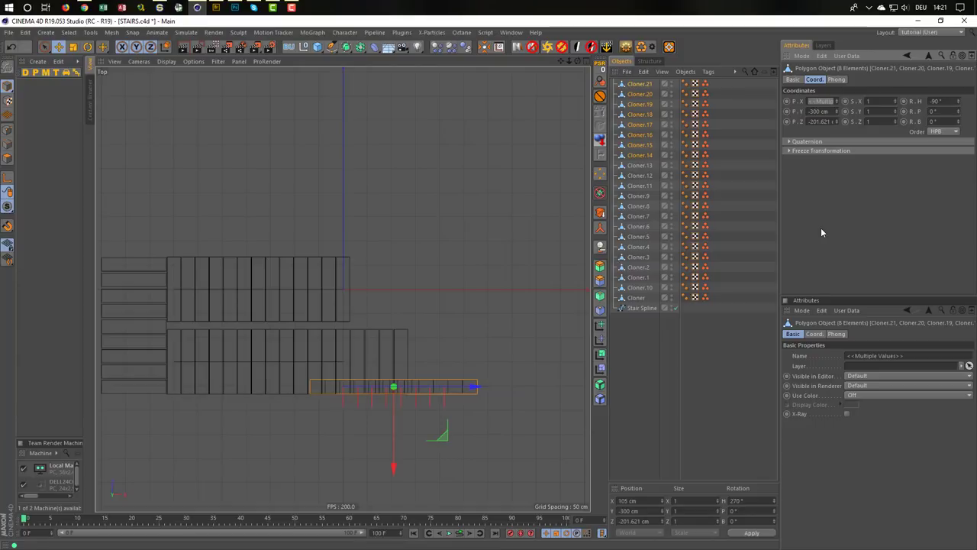
{"action": "key", "text": "ctrl+z"}
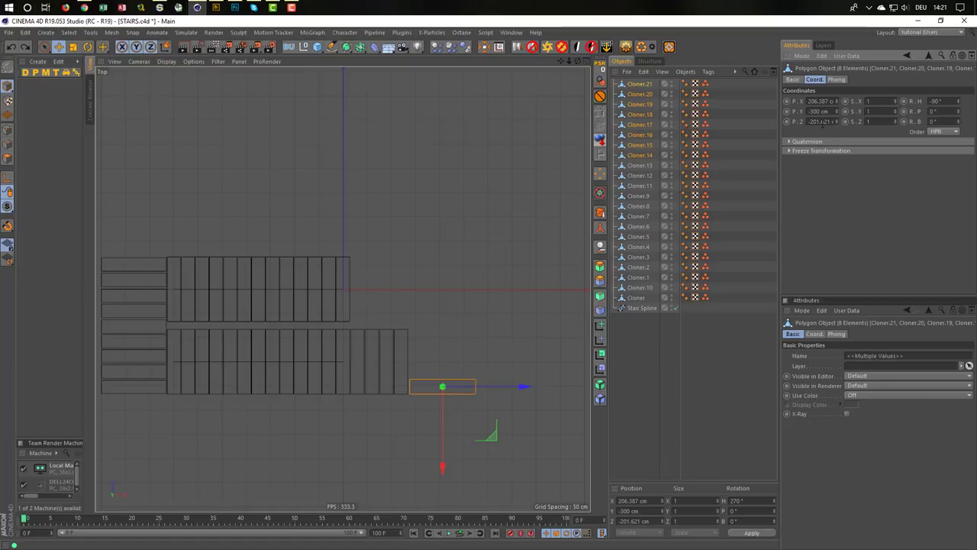
Spread the eight planks 30 cm apart along Z with num*30 and move them down
{"action": "left_click", "coordinate": [822, 122]}
{"action": "type", "text": "num"}
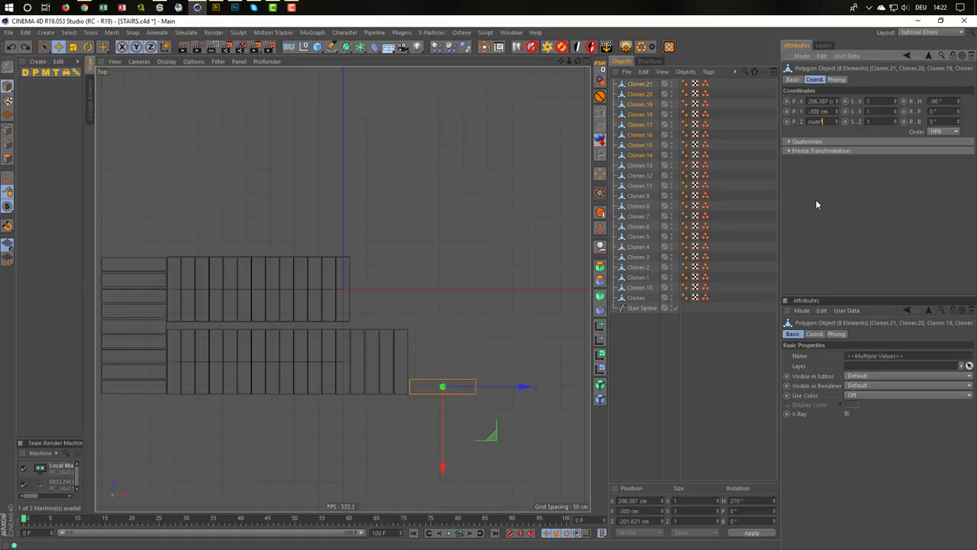
{"action": "type", "text": "*30"}
{"action": "key", "text": "Return"}
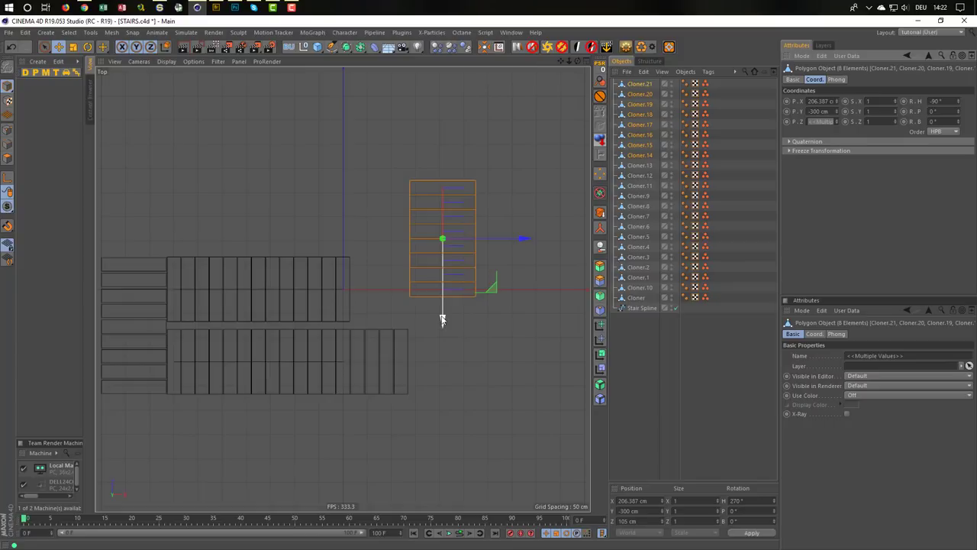
{"action": "left_click_drag", "start_coordinate": [442, 318], "coordinate": [442, 468]}
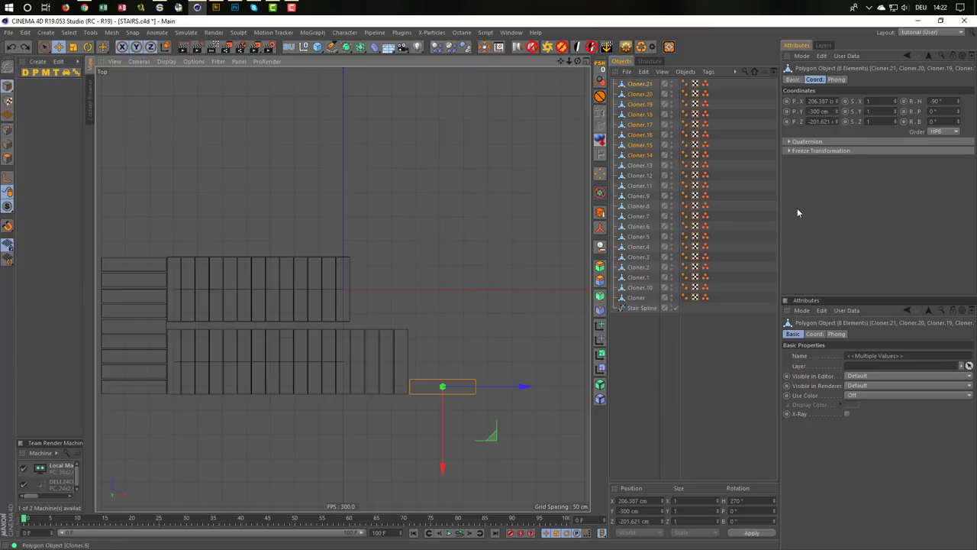
Respace the planks with num*35 along Z, lower the column beside the bottom flight, and deselect
{"action": "left_click", "coordinate": [820, 122]}
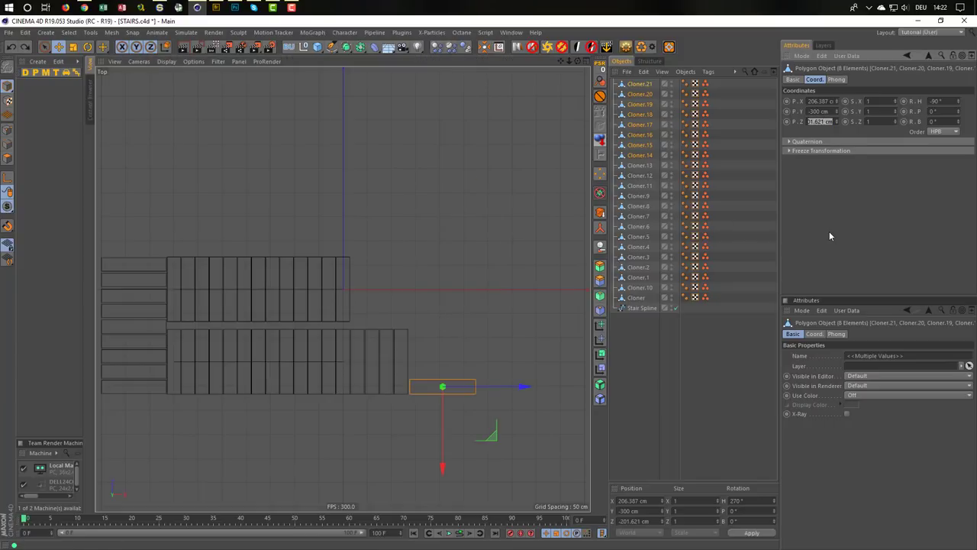
{"action": "type", "text": "num"}
{"action": "type", "text": "*35"}
{"action": "key", "text": "Return"}
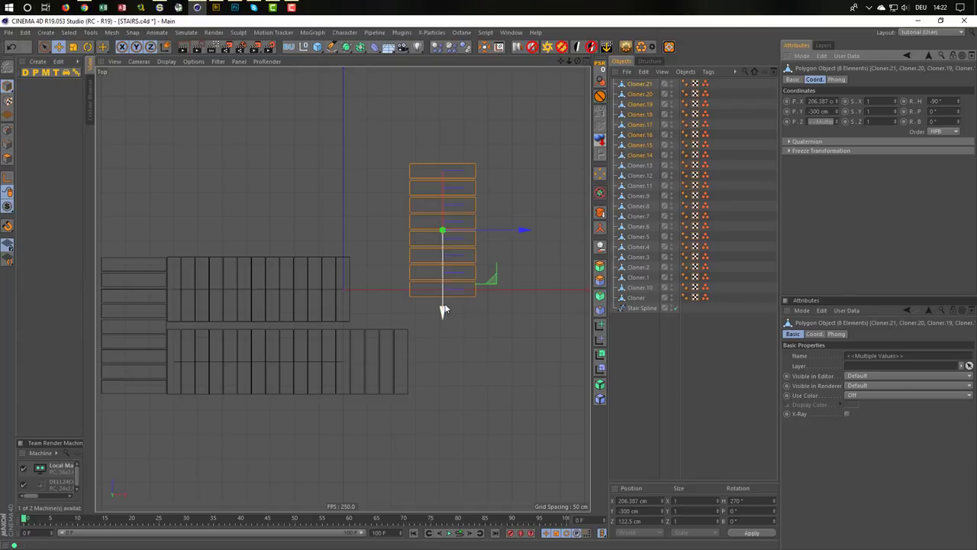
{"action": "left_click_drag", "start_coordinate": [442, 310], "coordinate": [441, 406]}
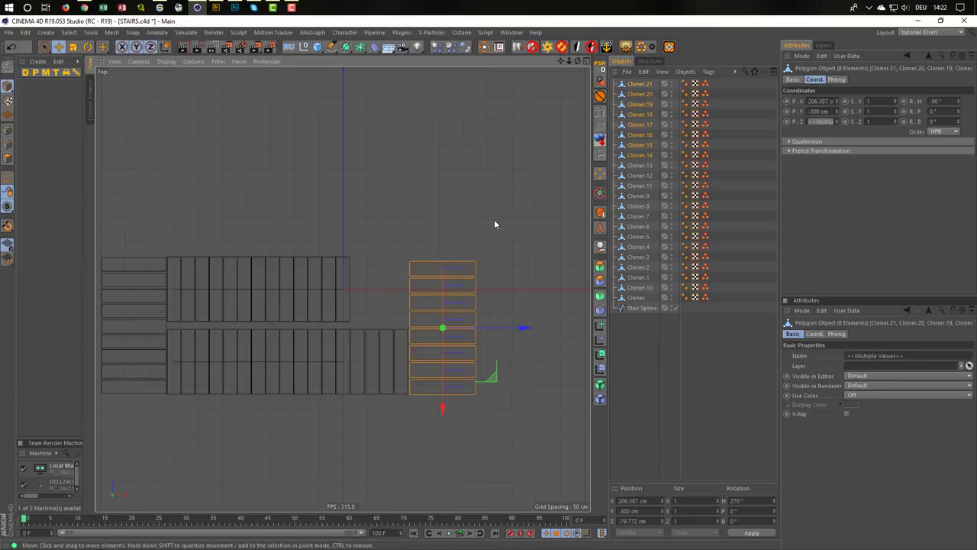
{"action": "key", "text": "ctrl+shift+a"}
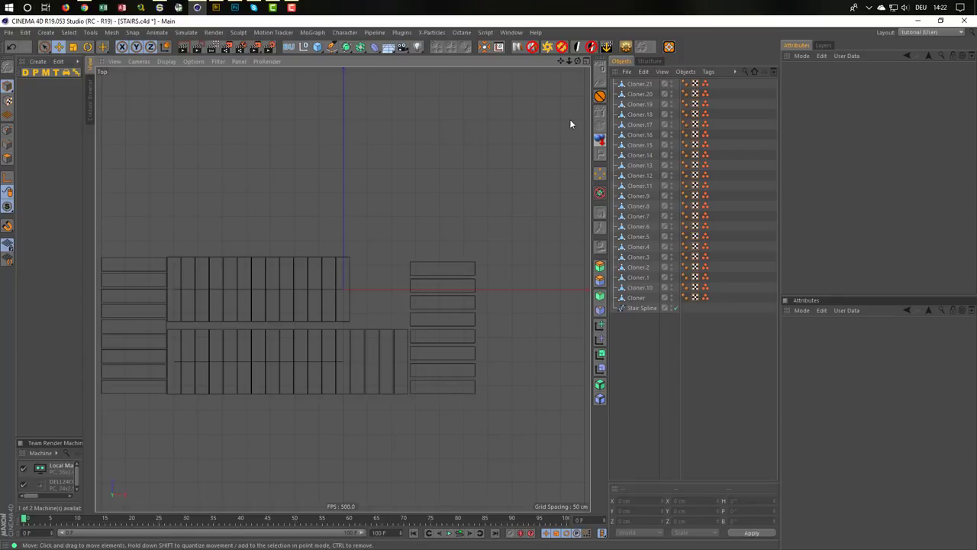
Nudge top plank Cloner.14 about 1 cm in Z and drag it to the top of the Objects list
{"action": "left_click", "coordinate": [641, 83]}
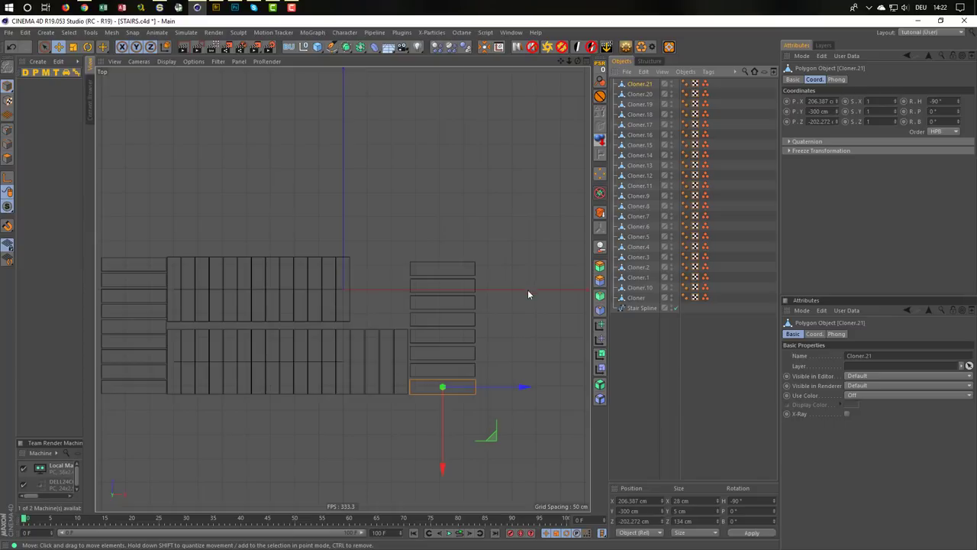
{"action": "left_click", "coordinate": [636, 156]}
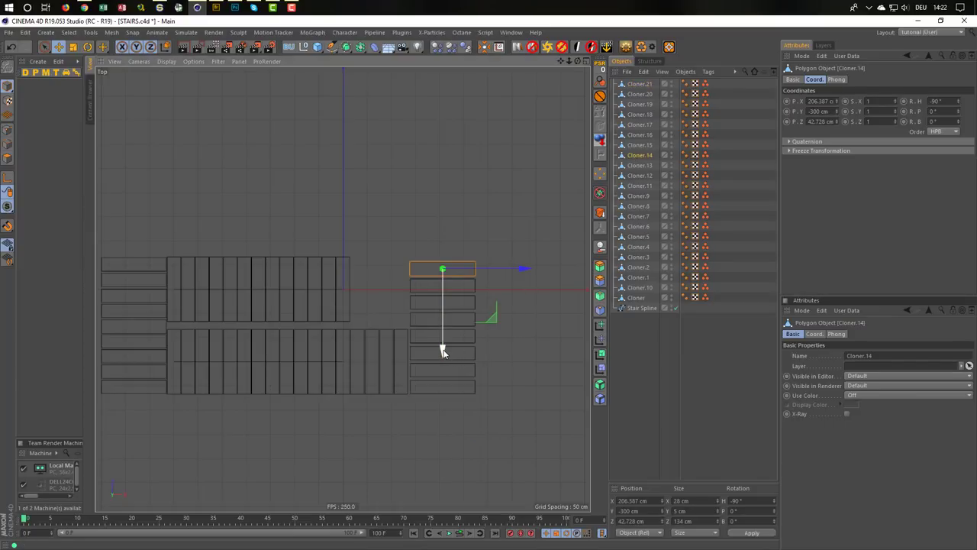
{"action": "left_click_drag", "start_coordinate": [443, 350], "coordinate": [443, 351]}
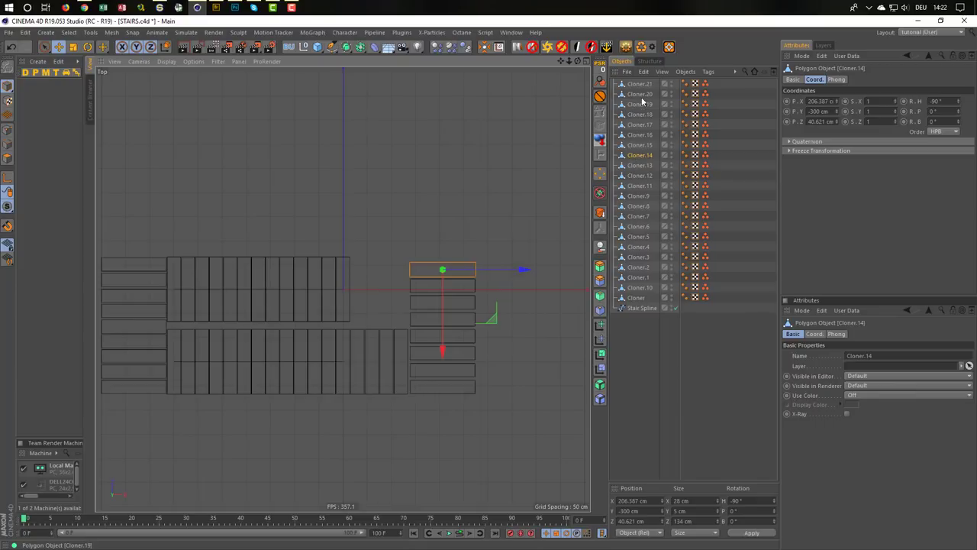
{"action": "left_click", "coordinate": [636, 155]}
{"action": "left_click_drag", "start_coordinate": [637, 156], "coordinate": [637, 89]}
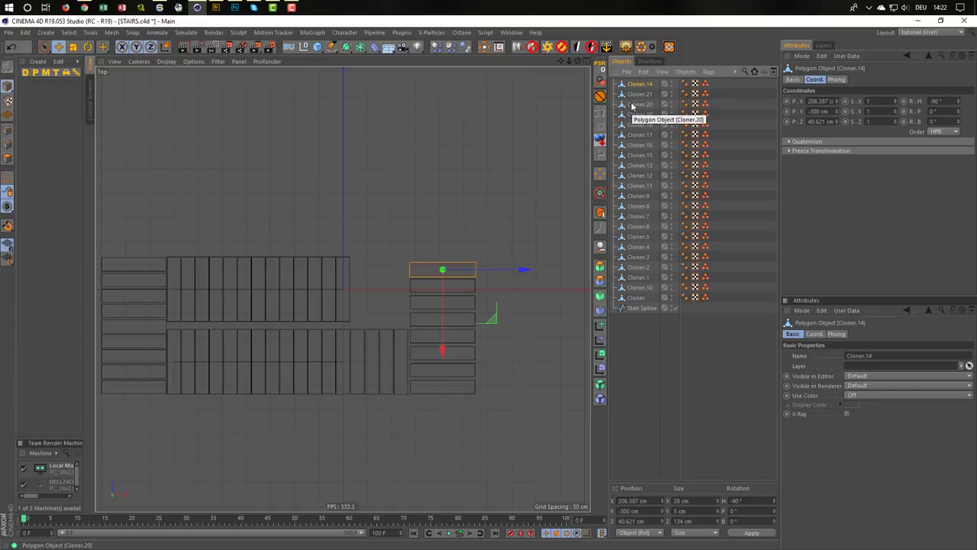
Paste copies of Cloner.14 and select the five new copies Cloner.22–Cloner.26
{"action": "key", "text": "ctrl+v"}
{"action": "key", "text": "ctrl+v"}
{"action": "key", "text": "ctrl+v"}
{"action": "key", "text": "ctrl+v"}
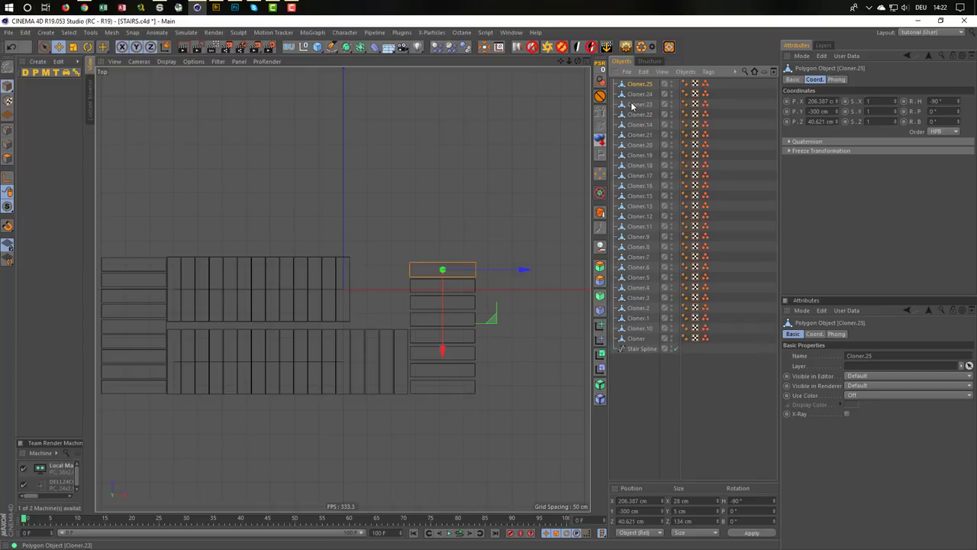
{"action": "key", "text": "ctrl+v"}
{"action": "left_click", "coordinate": [638, 134]}
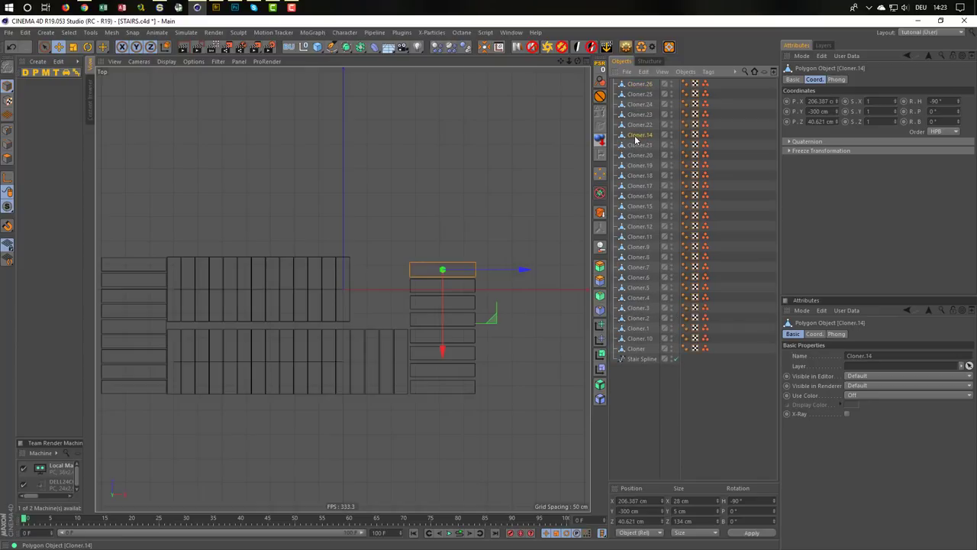
{"action": "left_click", "coordinate": [642, 85], "text": "shift"}
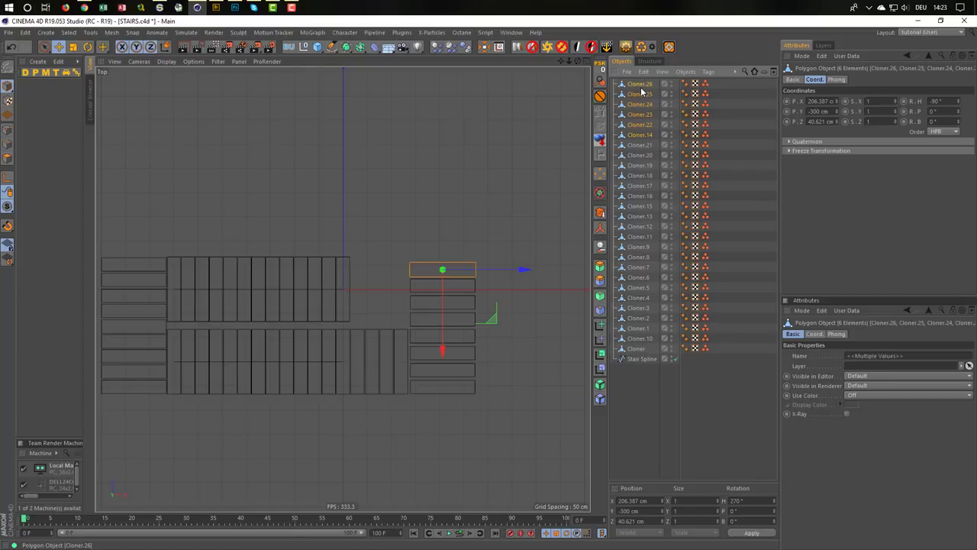
{"action": "left_click", "coordinate": [638, 125]}
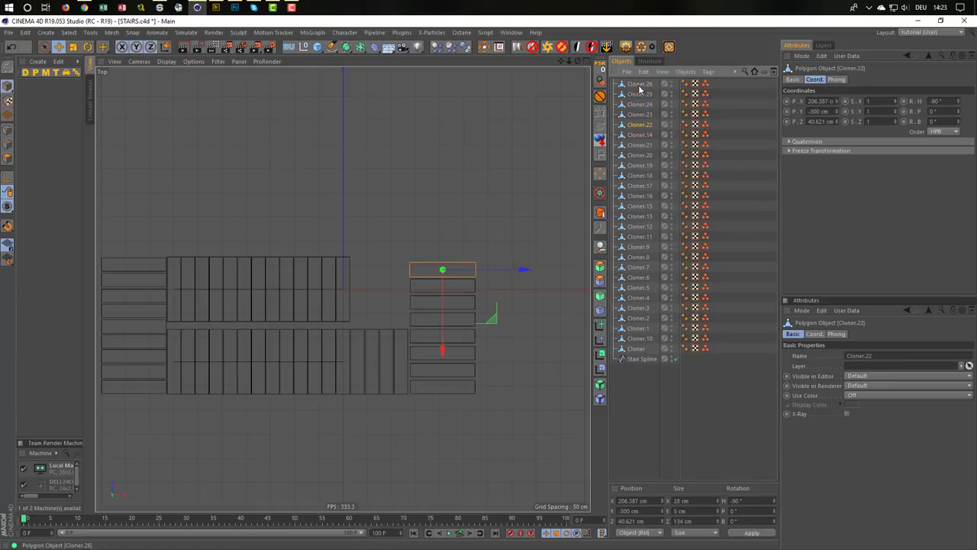
{"action": "left_click", "coordinate": [640, 85], "text": "shift"}
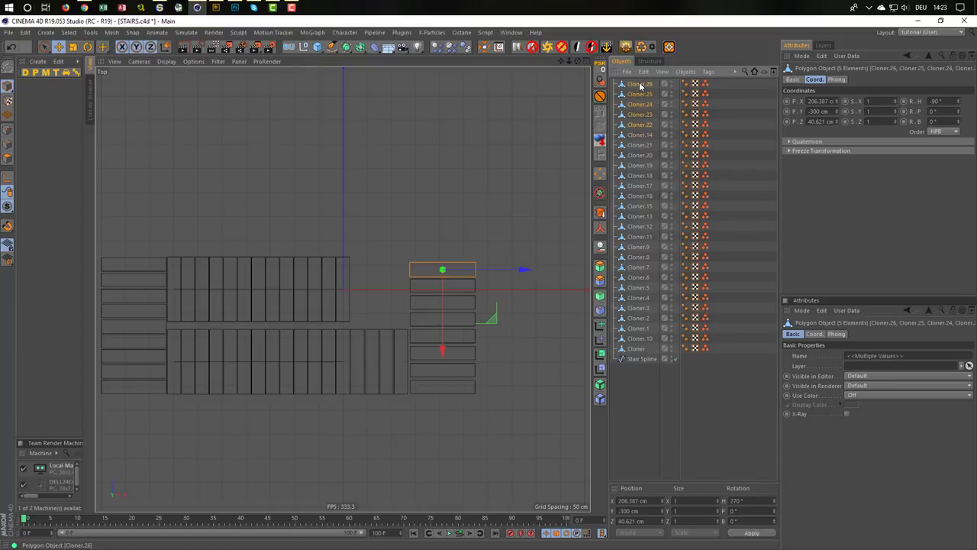
Space the five copies apart with num*70 in P.Z and raise them above the column
{"action": "left_click", "coordinate": [825, 122]}
{"action": "double_click", "coordinate": [820, 122]}
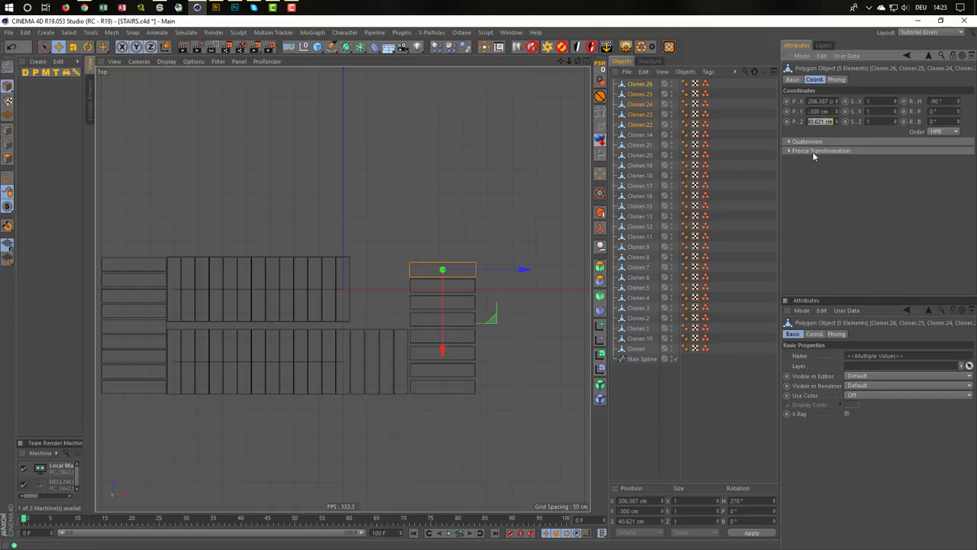
{"action": "type", "text": "num"}
{"action": "type", "text": "*"}
{"action": "type", "text": "70"}
{"action": "key", "text": "Return"}
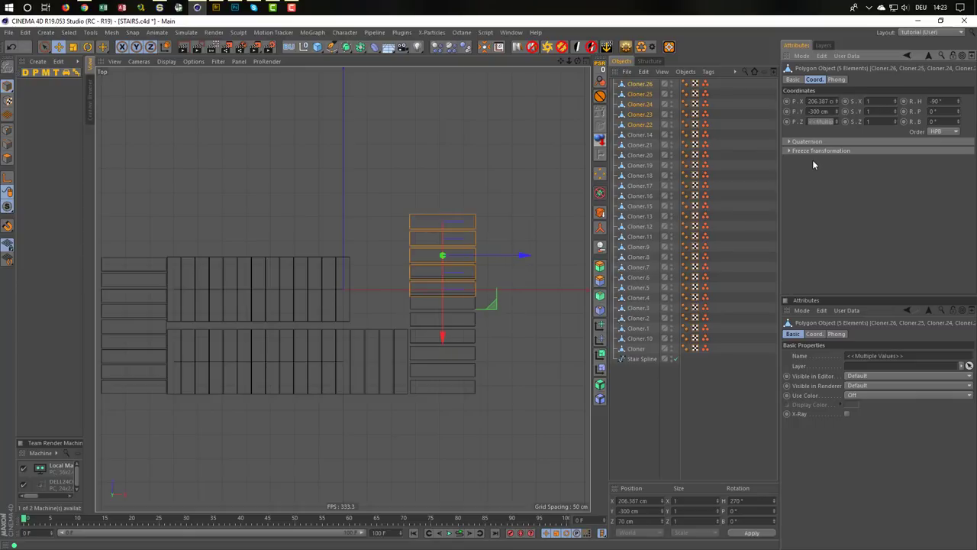
{"action": "left_click_drag", "start_coordinate": [442, 336], "coordinate": [440, 305]}
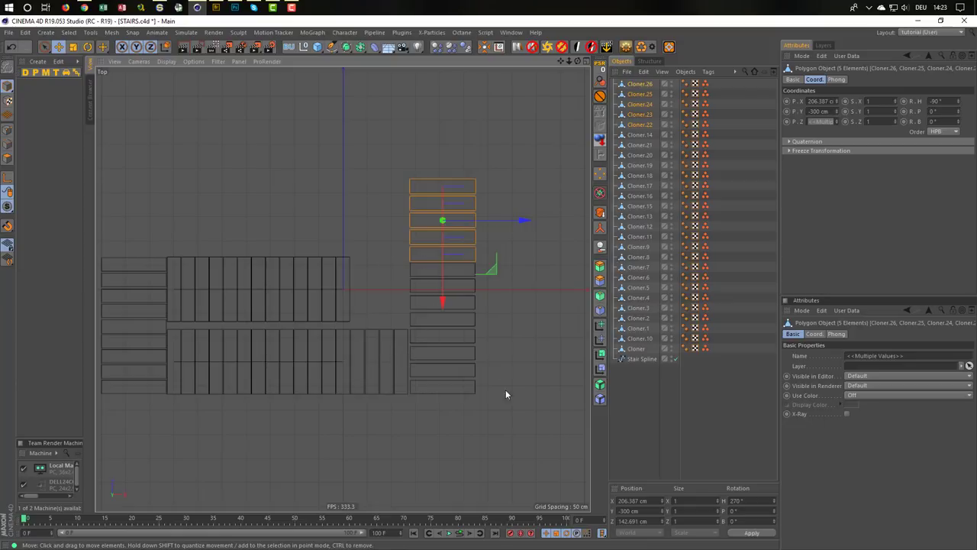
Box-select the 13 steps of the right column and shift them right to about X 319 cm
{"action": "key", "text": "0"}
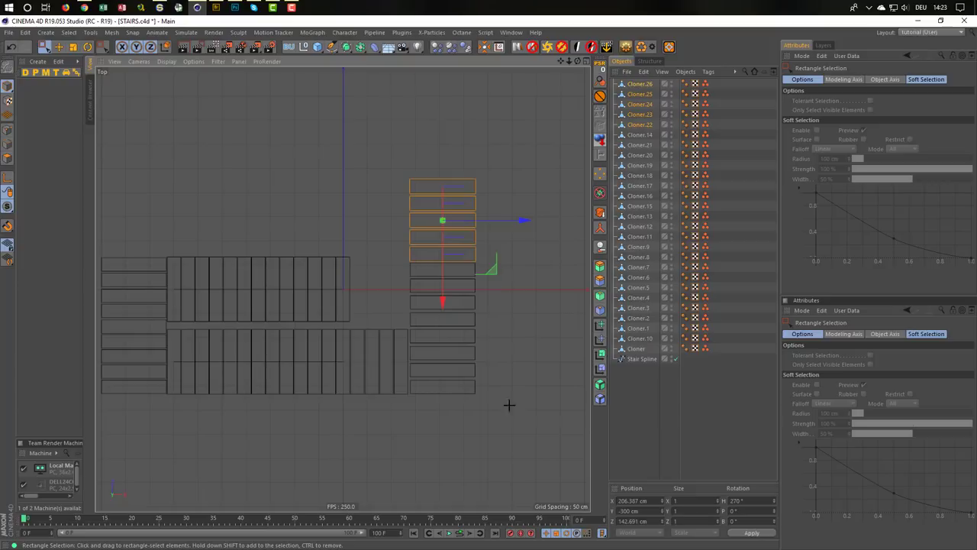
{"action": "left_click_drag", "start_coordinate": [510, 404], "coordinate": [435, 132]}
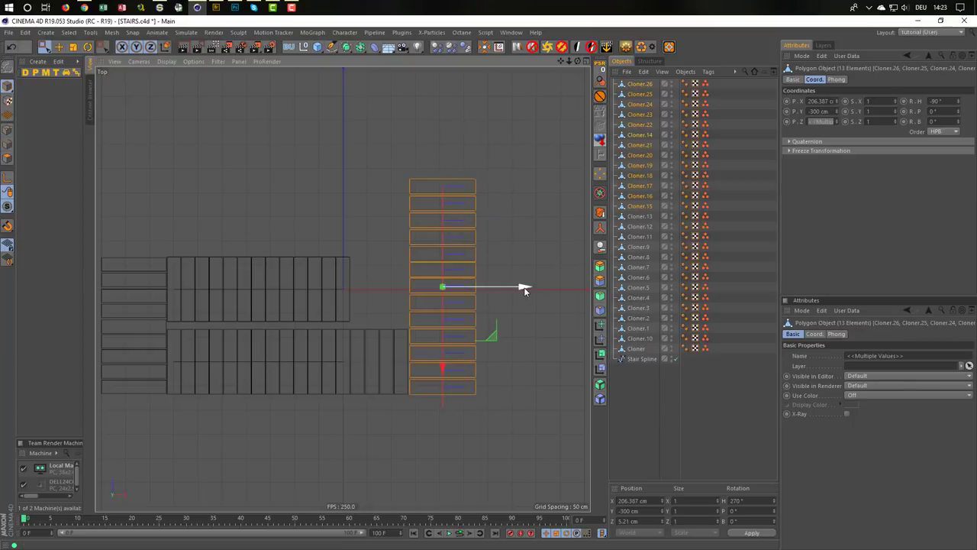
{"action": "left_click_drag", "start_coordinate": [524, 286], "coordinate": [579, 310]}
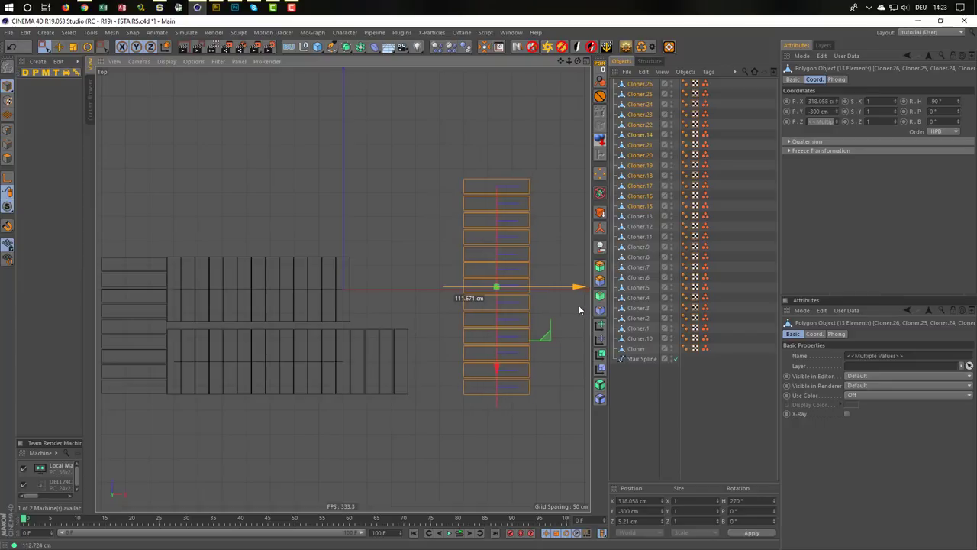
{"action": "left_click_drag", "start_coordinate": [580, 309], "coordinate": [582, 307]}
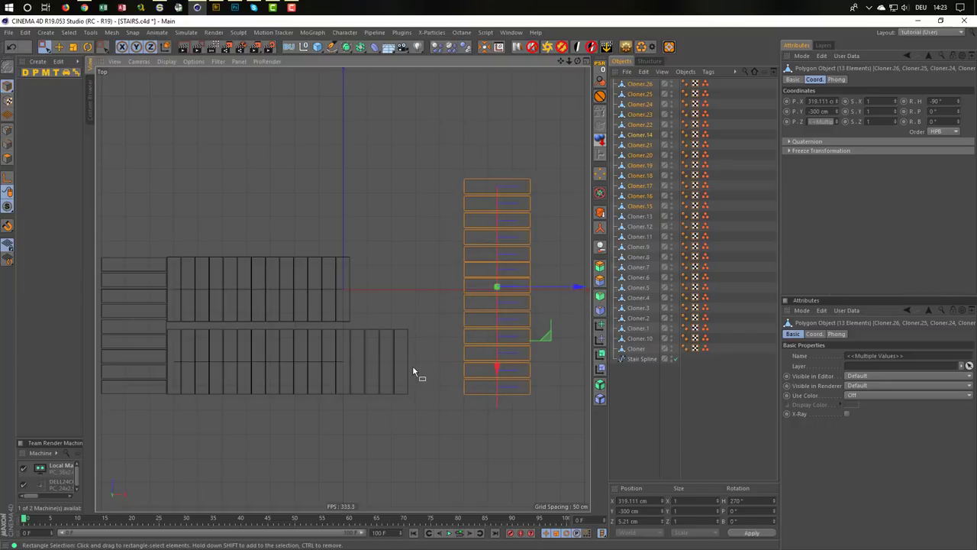
Copy the last lower plank, Cloner.13, into further-right planks and save the scene
{"action": "left_click_drag", "start_coordinate": [44, 46], "coordinate": [76, 61]}
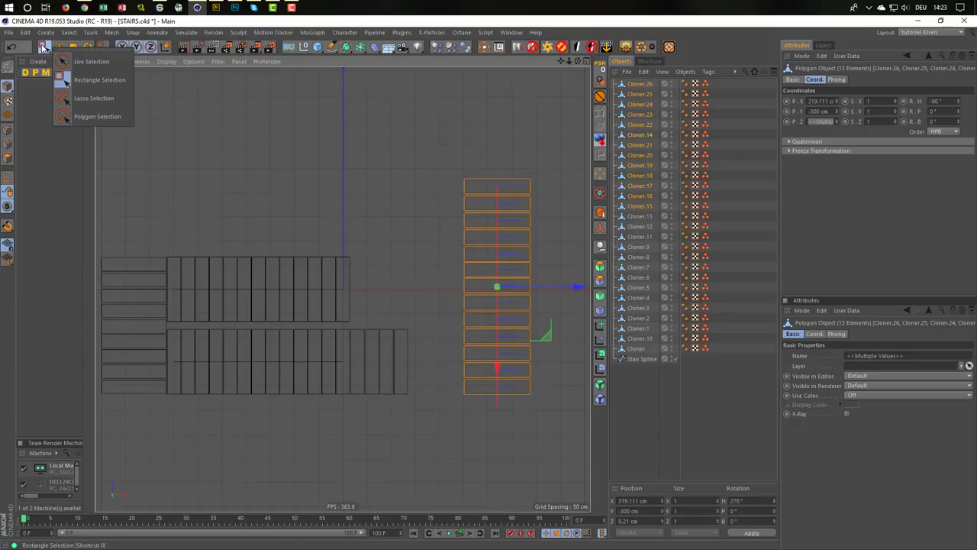
{"action": "left_click", "coordinate": [403, 365]}
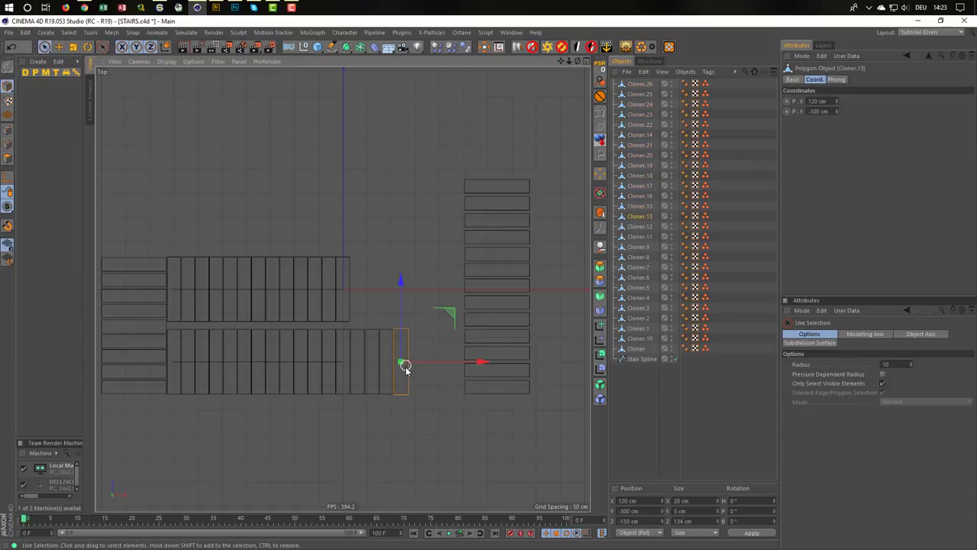
{"action": "left_click_drag", "start_coordinate": [489, 361], "coordinate": [501, 362], "text": "ctrl"}
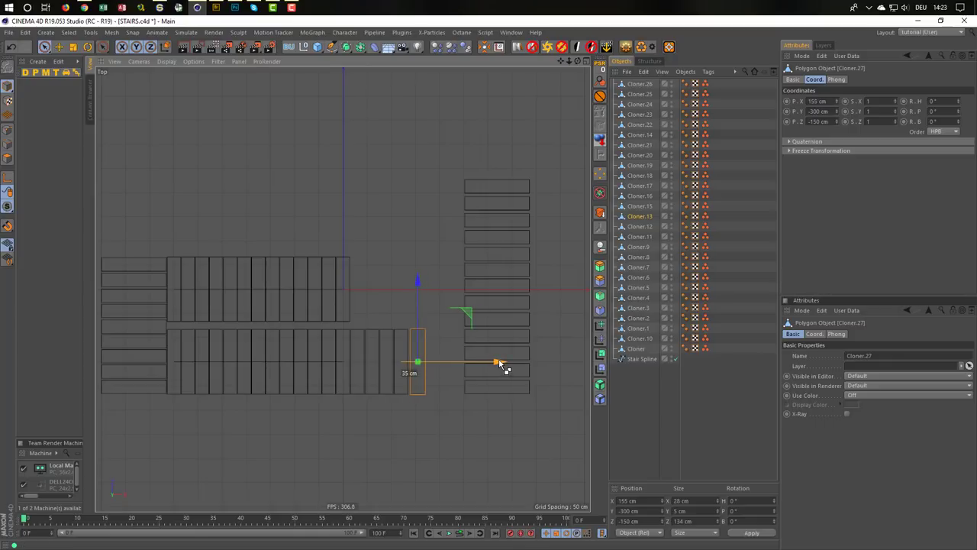
{"action": "left_click_drag", "start_coordinate": [501, 364], "coordinate": [528, 362], "text": "ctrl"}
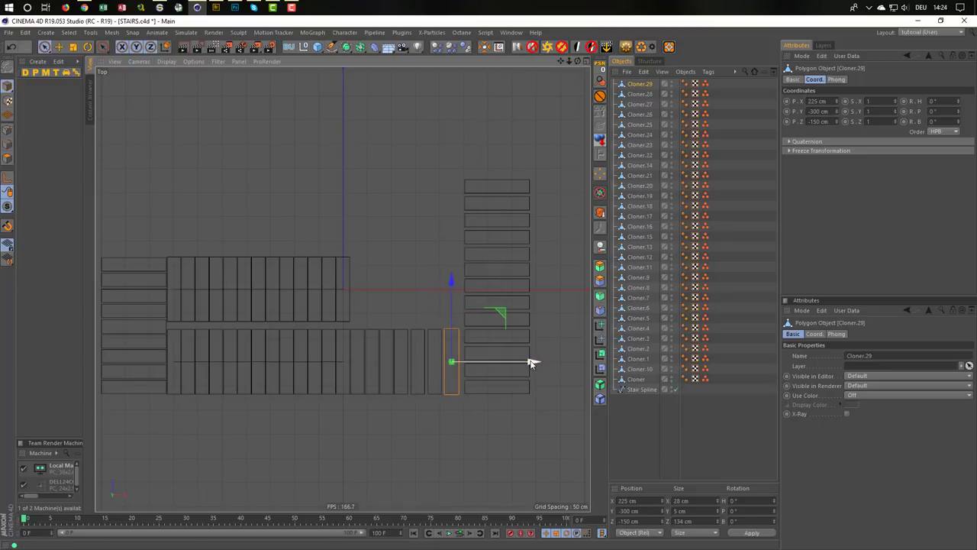
{"action": "left_click", "coordinate": [417, 375]}
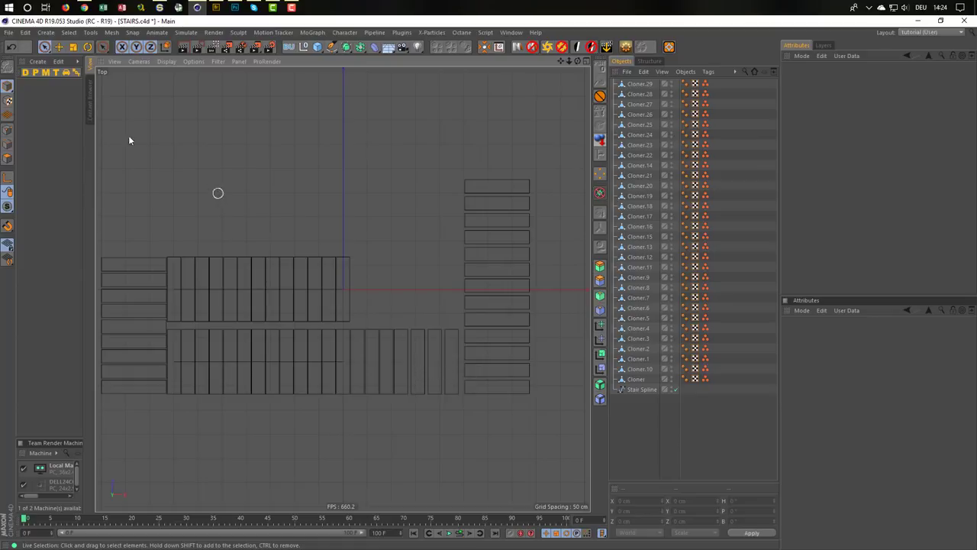
{"action": "key", "text": "ctrl+s"}
Nudge Cloner.27, Cloner.28 and Cloner.29 left to about X 151, 182 and 213 cm
{"action": "left_click", "coordinate": [45, 47]}
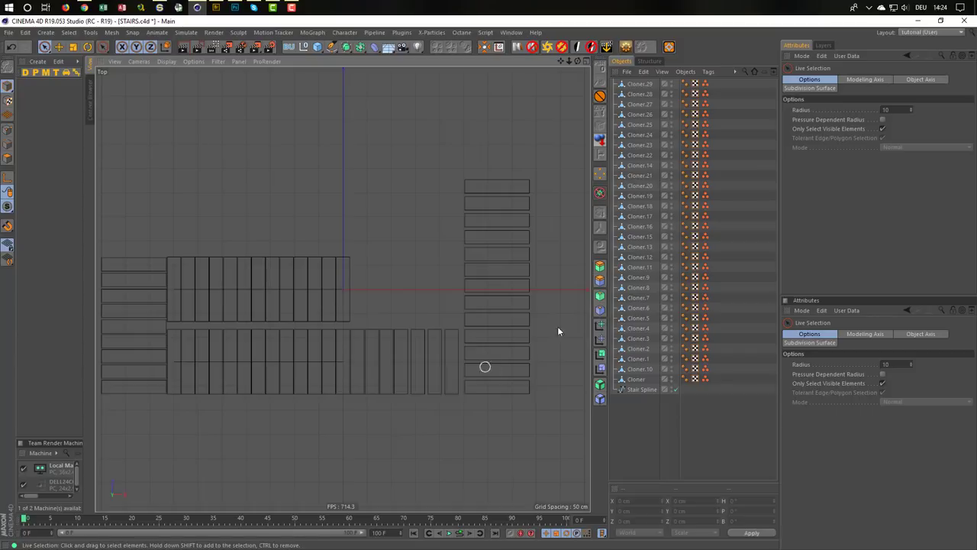
{"action": "left_click", "coordinate": [639, 87]}
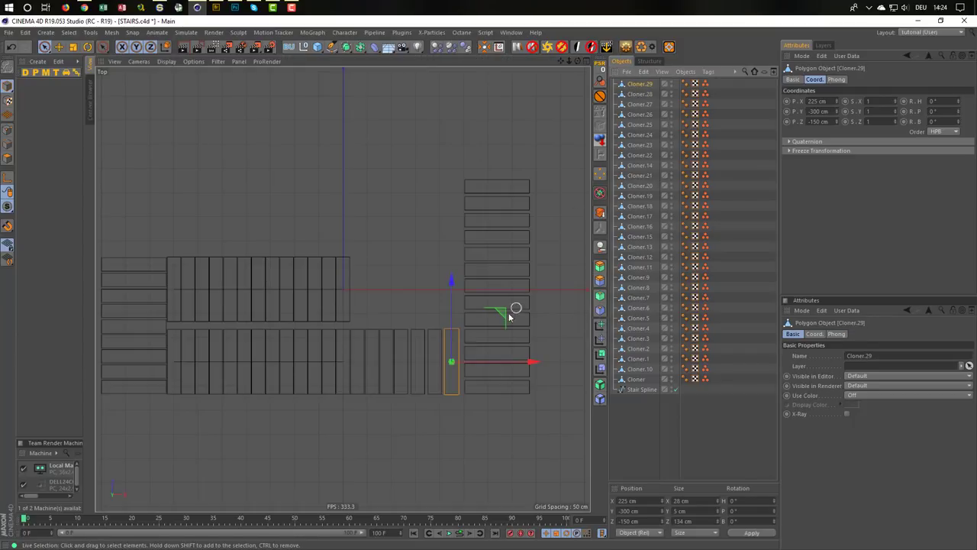
{"action": "left_click", "coordinate": [649, 95]}
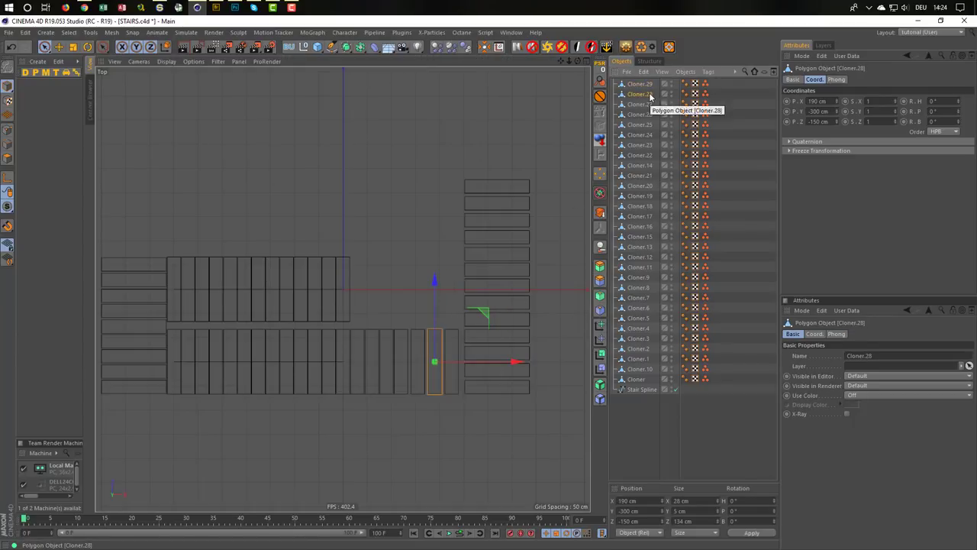
{"action": "left_click", "coordinate": [645, 104]}
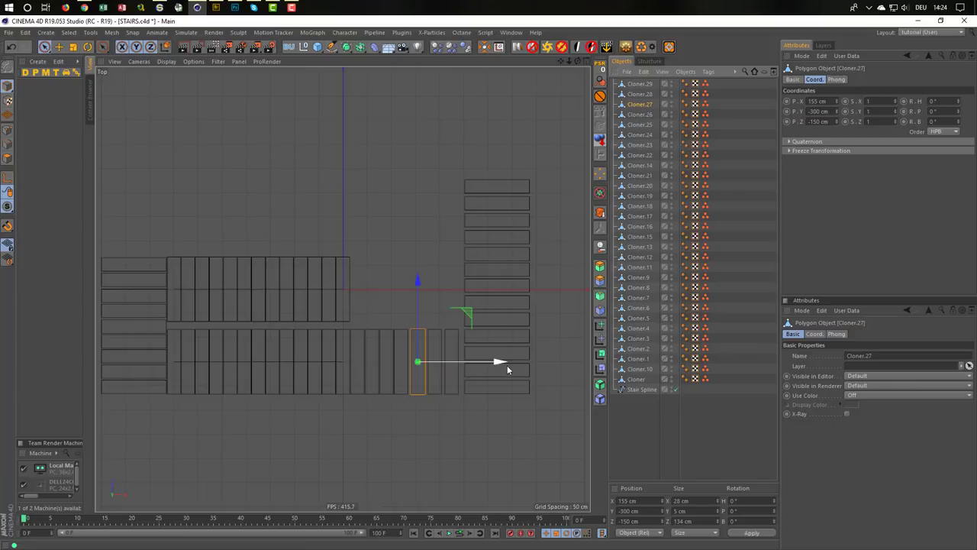
{"action": "scroll", "coordinate": [520, 385], "scroll_direction": "up", "scroll_amount": 3}
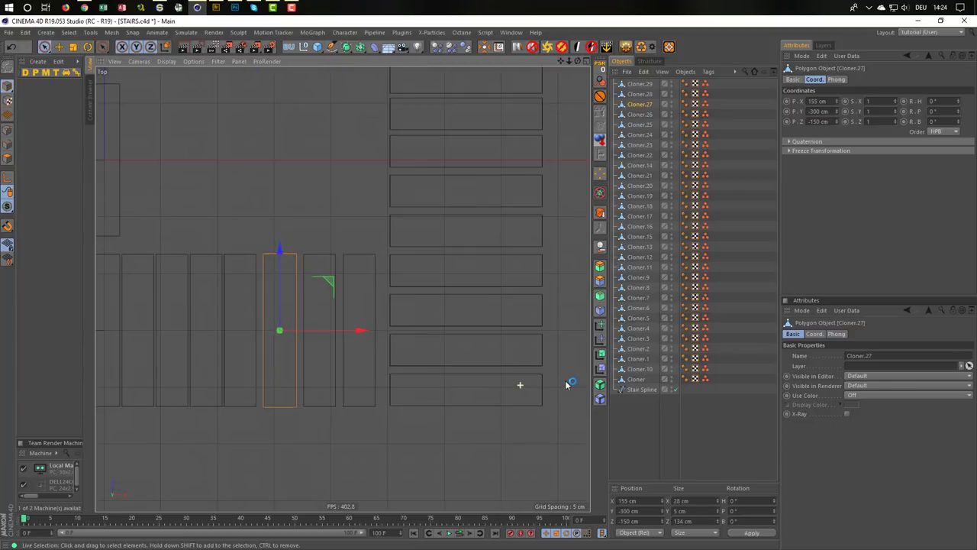
{"action": "left_click_drag", "start_coordinate": [359, 333], "coordinate": [355, 334]}
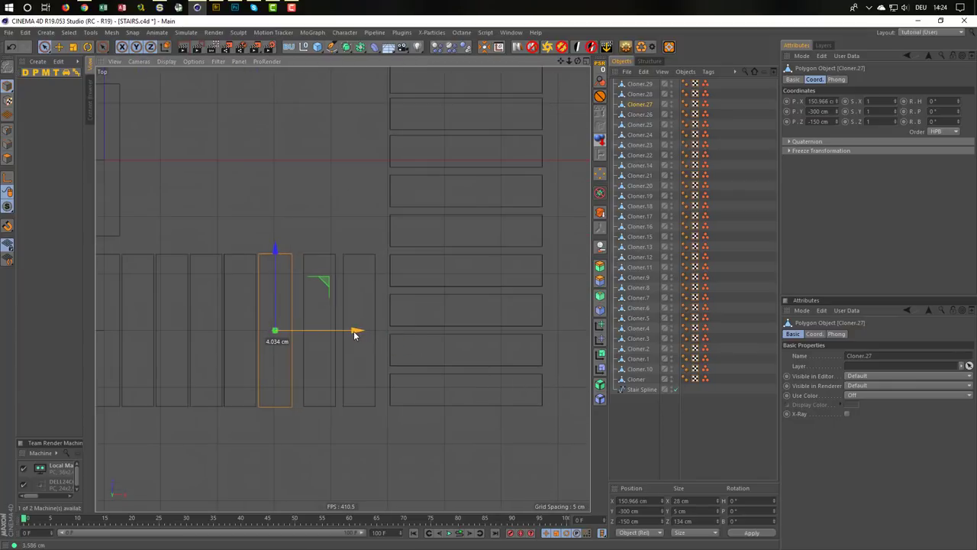
{"action": "left_click", "coordinate": [327, 360]}
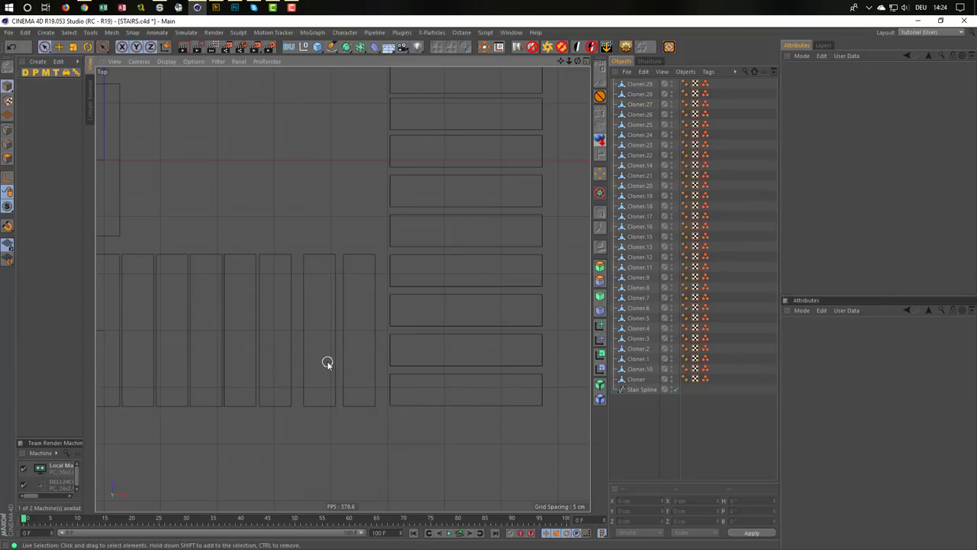
{"action": "left_click", "coordinate": [639, 95]}
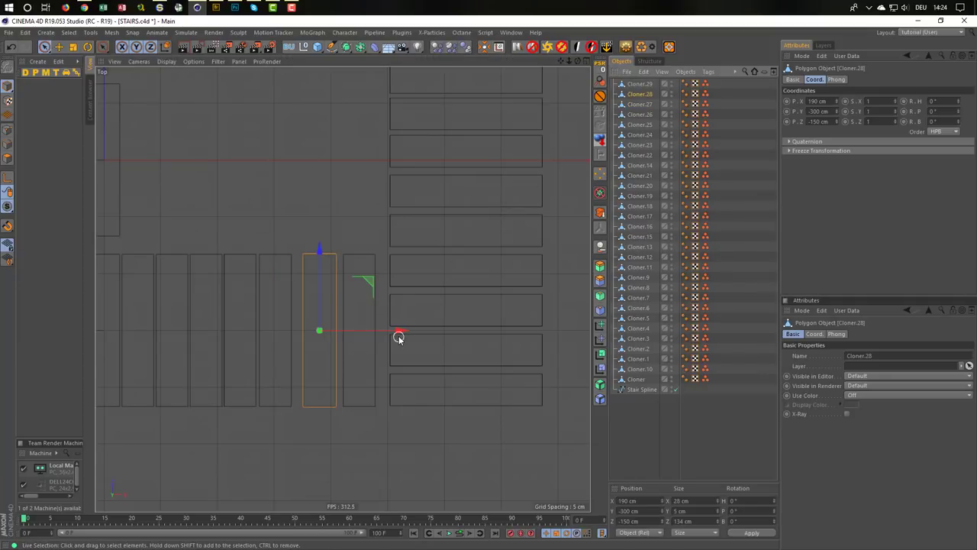
{"action": "left_click_drag", "start_coordinate": [400, 333], "coordinate": [390, 338]}
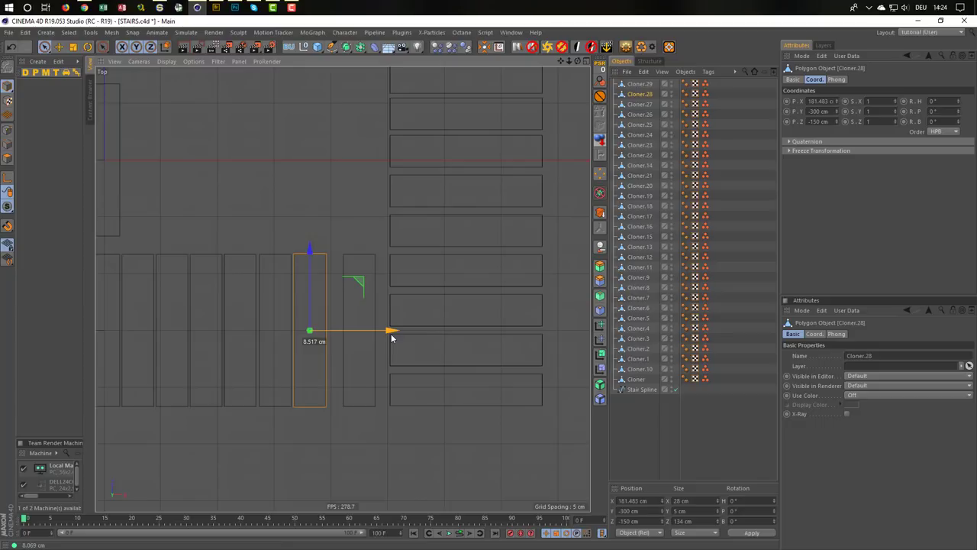
{"action": "left_click_drag", "start_coordinate": [391, 333], "coordinate": [427, 332]}
{"action": "left_click", "coordinate": [643, 85]}
{"action": "scroll", "coordinate": [371, 409], "scroll_direction": "down", "scroll_amount": 3}
{"action": "scroll", "coordinate": [368, 409], "scroll_direction": "down", "scroll_amount": 2}
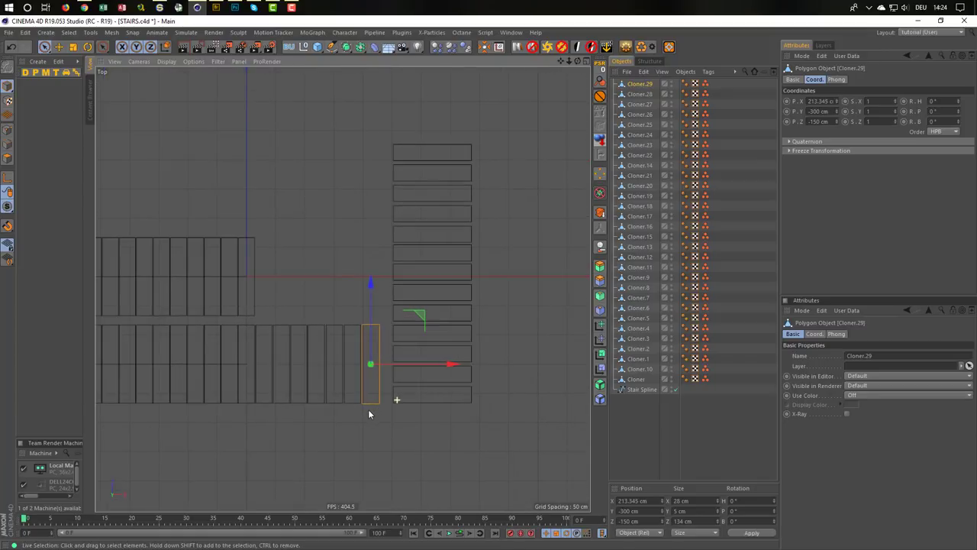
Box-select the 13-step right column and slide it left to X 299.909 cm
{"action": "key", "text": "0"}
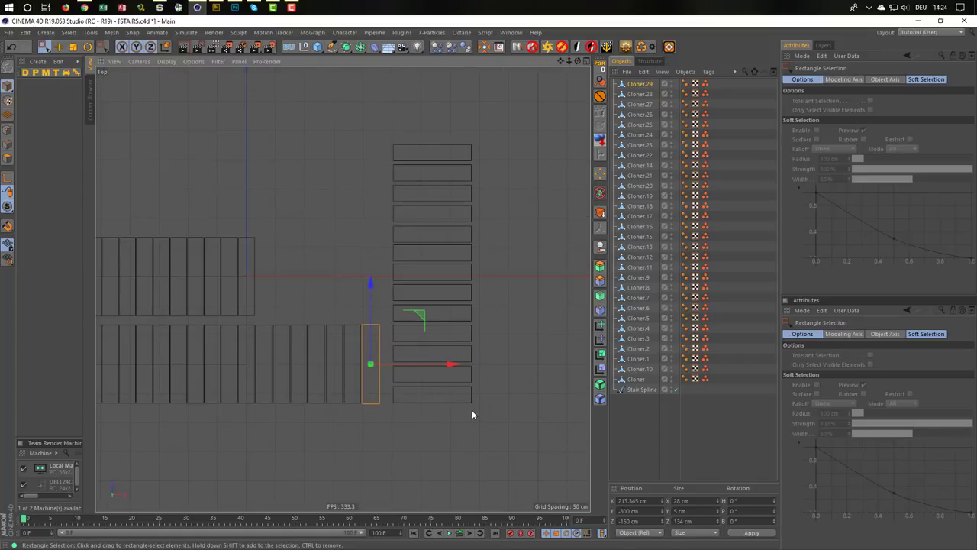
{"action": "left_click_drag", "start_coordinate": [498, 410], "coordinate": [408, 135]}
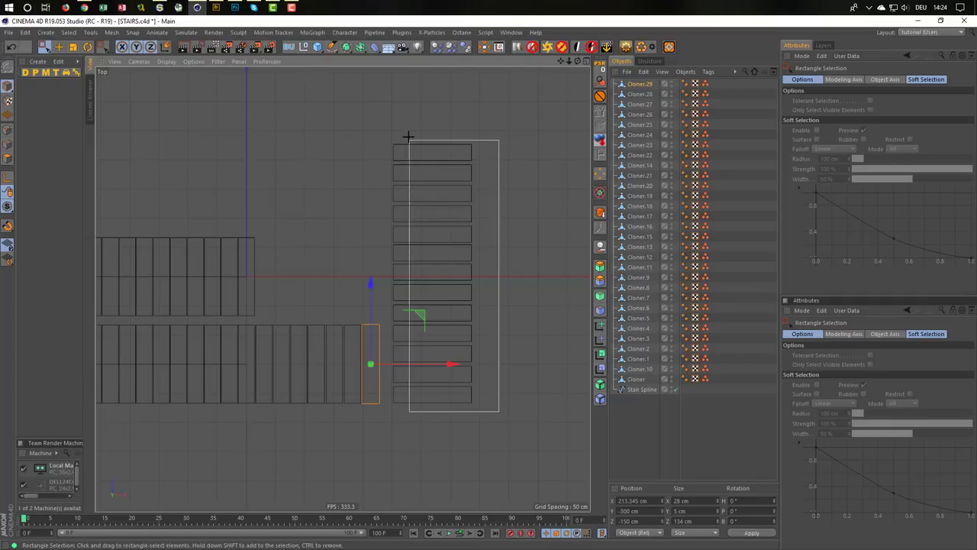
{"action": "left_click_drag", "start_coordinate": [513, 273], "coordinate": [503, 277]}
Maximize the Perspective viewport and orbit and pan to frame the whole staircase
{"action": "middle_click", "coordinate": [487, 282]}
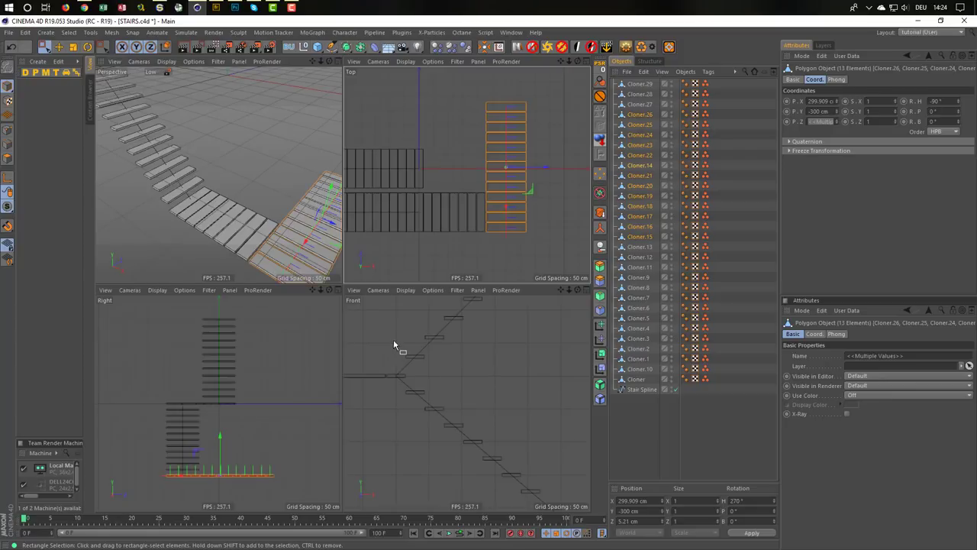
{"action": "middle_click", "coordinate": [232, 218]}
{"action": "mouse_move", "coordinate": [232, 218]}
{"action": "left_mouse_down", "text": "alt"}
{"action": "mouse_move", "coordinate": [344, 301]}
{"action": "mouse_move", "coordinate": [219, 137]}
{"action": "left_mouse_up", "text": "alt"}
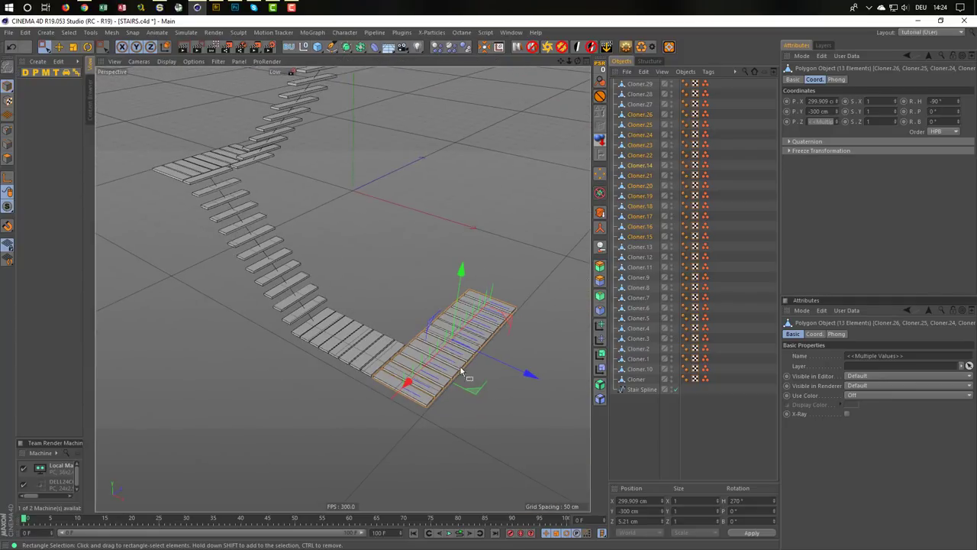
{"action": "left_click_drag", "start_coordinate": [309, 322], "coordinate": [359, 218], "text": "alt"}
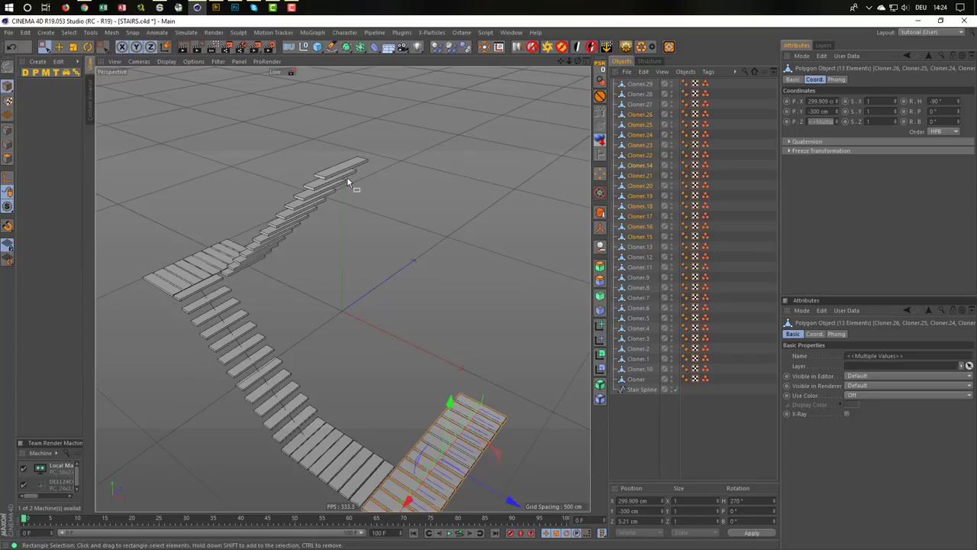
{"action": "middle_click_drag", "start_coordinate": [352, 164], "coordinate": [318, 282], "text": "alt"}
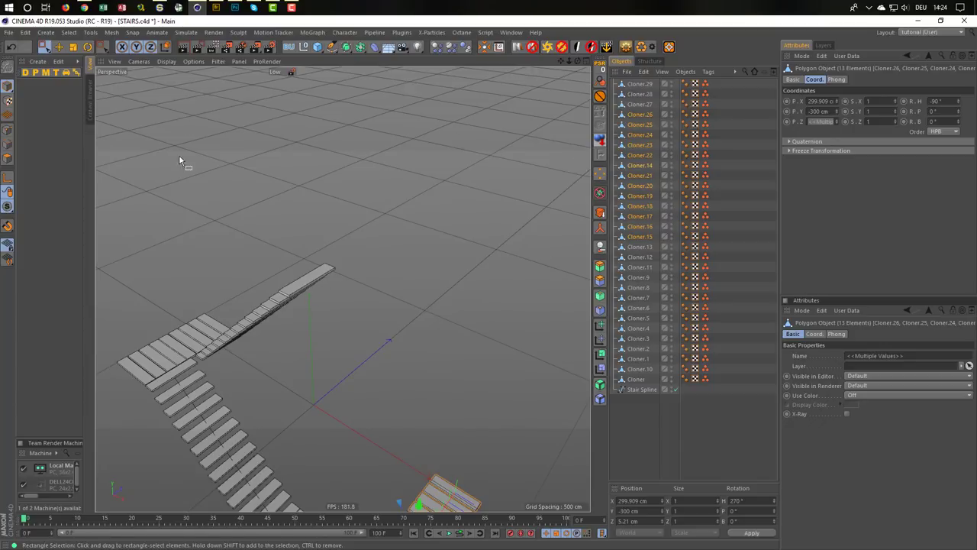
{"action": "left_click_drag", "start_coordinate": [44, 47], "coordinate": [77, 59]}
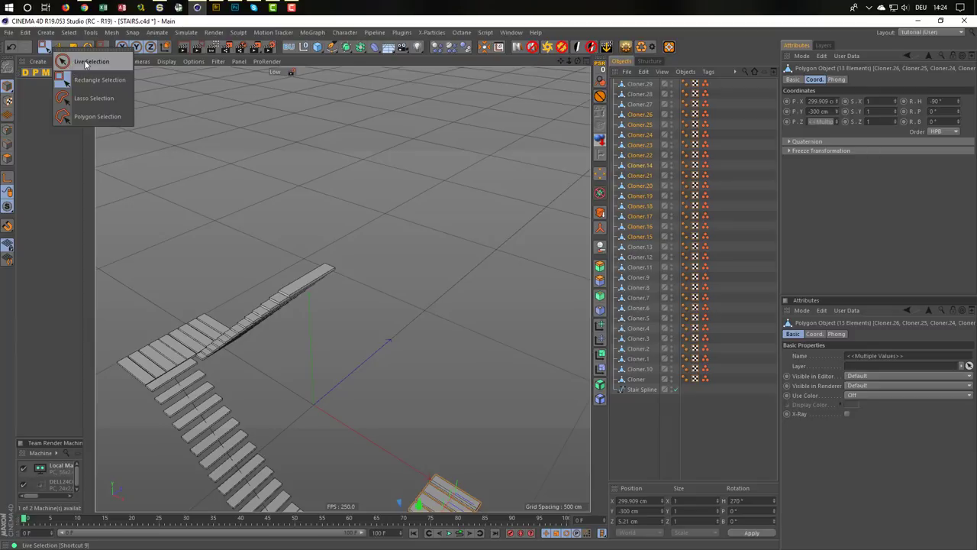
Duplicate the top plank of Cloner.1 as a new object, Cloner.30
{"action": "left_click", "coordinate": [317, 281]}
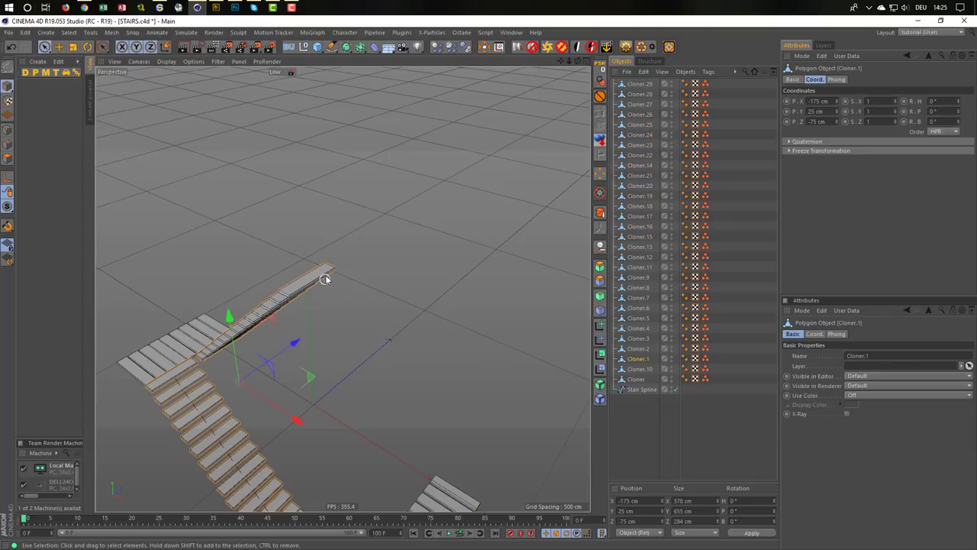
{"action": "left_click", "coordinate": [7, 158]}
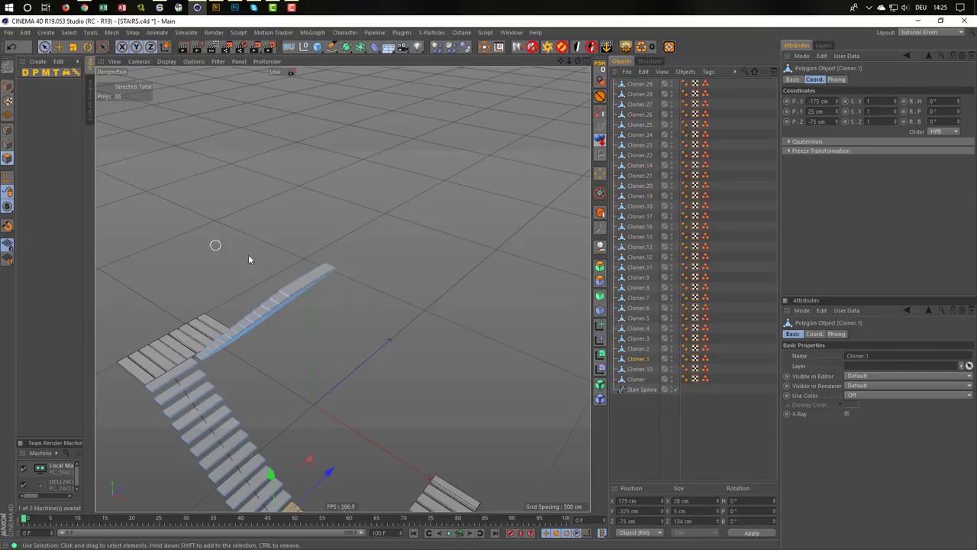
{"action": "scroll", "coordinate": [324, 271], "scroll_direction": "up", "scroll_amount": 3}
{"action": "left_click", "coordinate": [329, 262]}
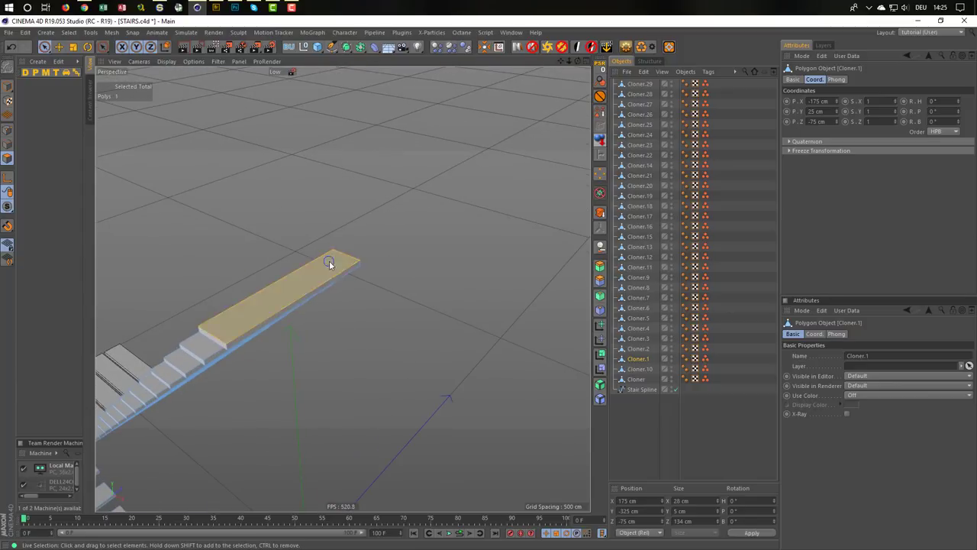
{"action": "right_click", "coordinate": [475, 320]}
{"action": "left_click", "coordinate": [475, 319]}
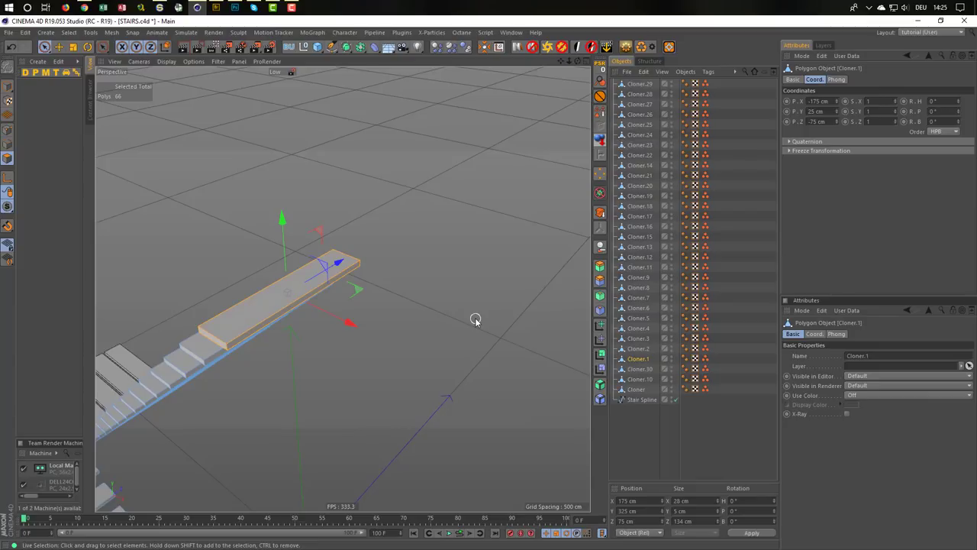
Move Cloner.30 to the top of the Object Manager and position it at 0, 350, 0
{"action": "left_click", "coordinate": [643, 369]}
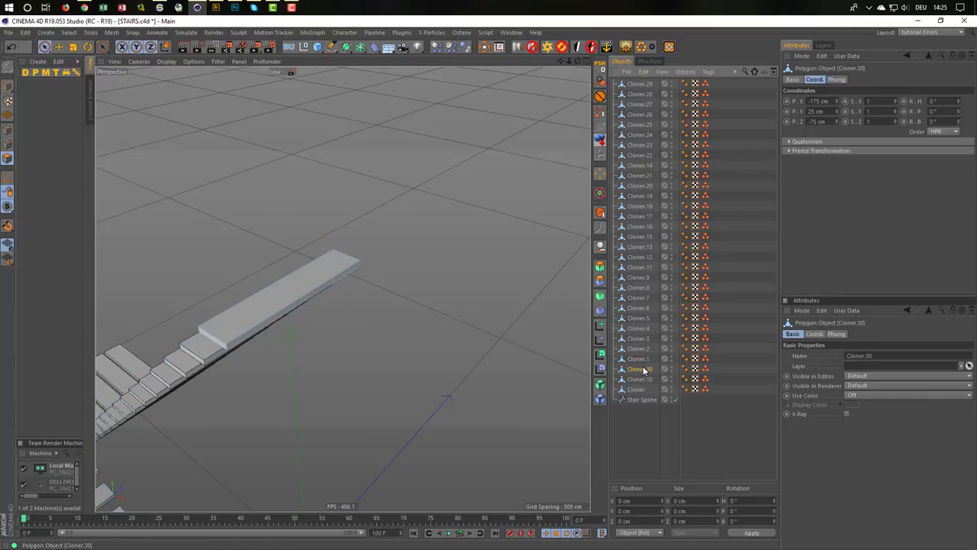
{"action": "left_click_drag", "start_coordinate": [643, 372], "coordinate": [640, 84]}
{"action": "left_click_drag", "start_coordinate": [640, 84], "coordinate": [635, 84]}
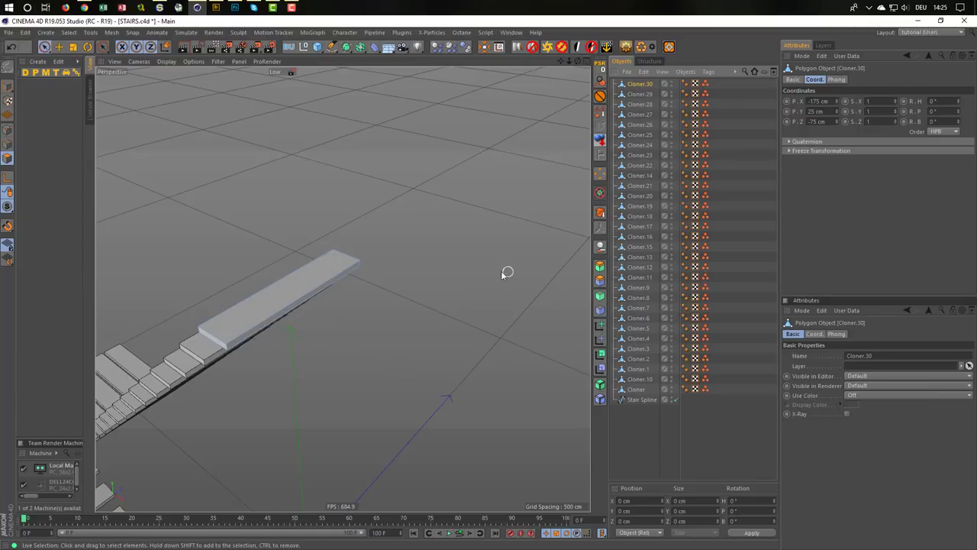
{"action": "left_click", "coordinate": [58, 47]}
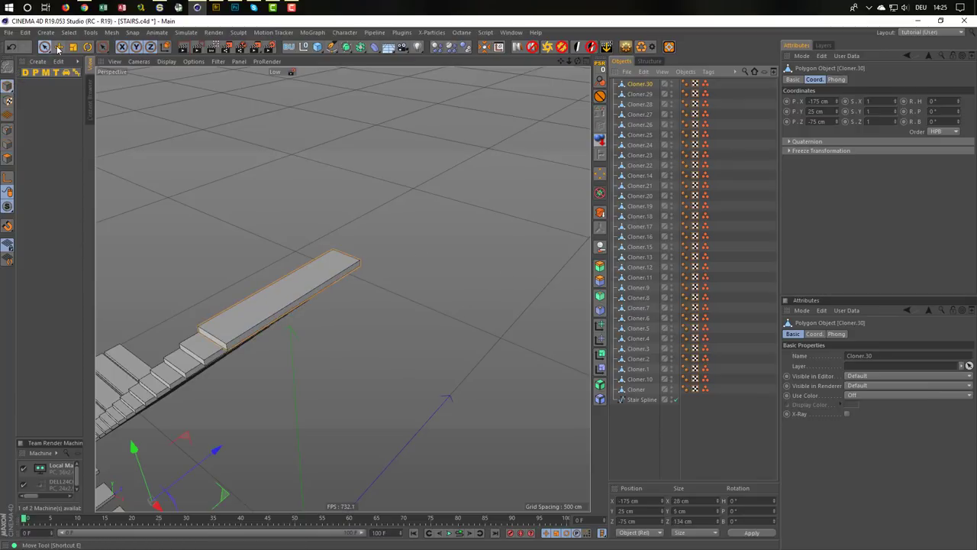
{"action": "left_click", "coordinate": [58, 47]}
{"action": "left_click", "coordinate": [644, 89]}
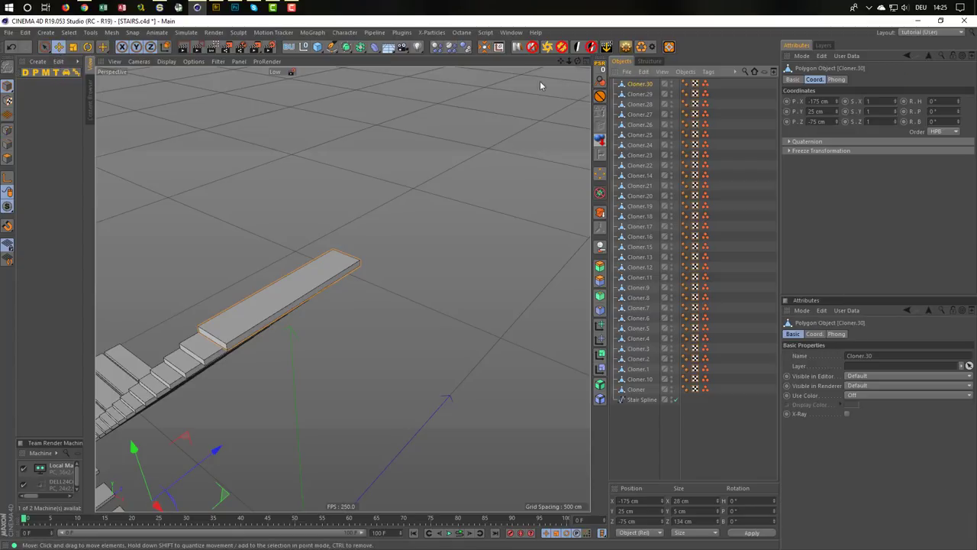
{"action": "left_click", "coordinate": [486, 48]}
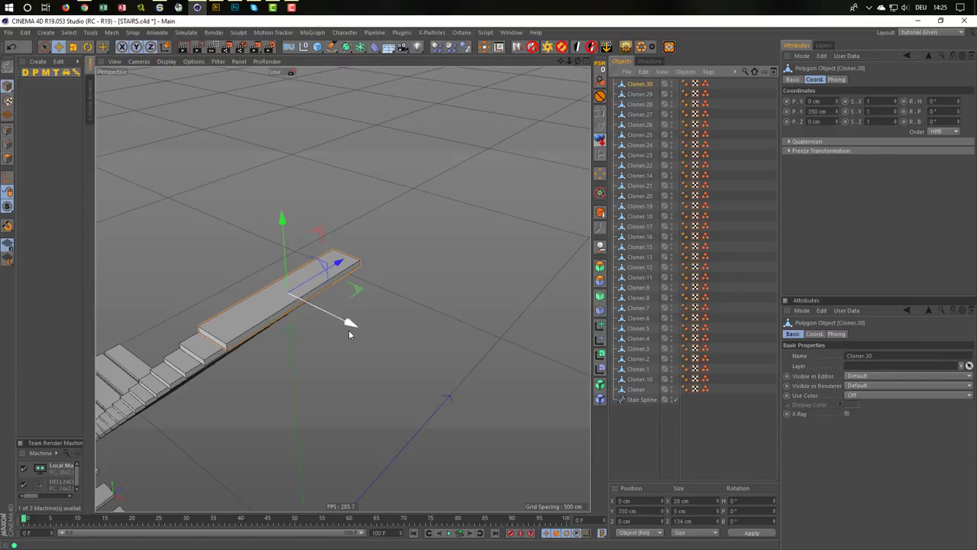
Rotate the plank 90° and, in the Top view, move it beyond the top of the stairs
{"action": "key", "text": "r"}
{"action": "left_click_drag", "start_coordinate": [302, 324], "coordinate": [426, 278]}
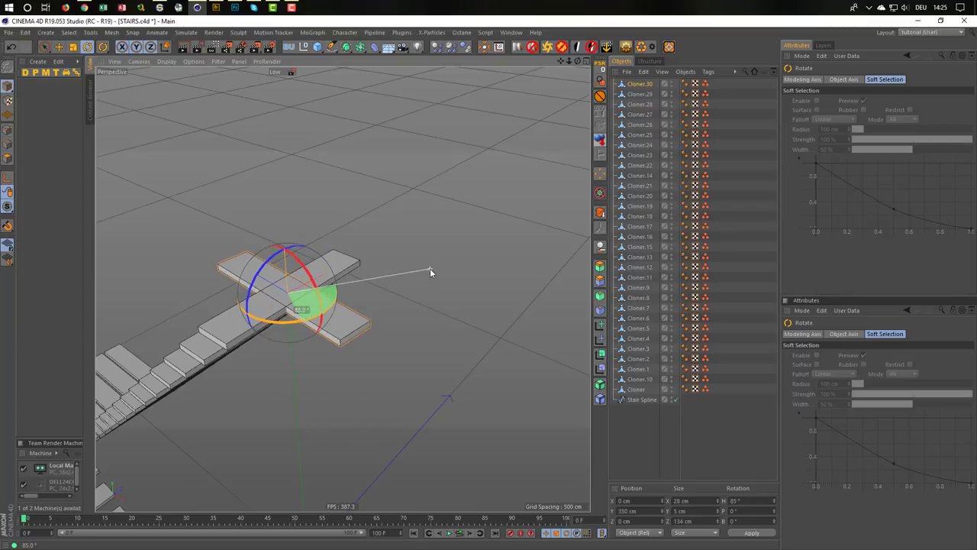
{"action": "left_click_drag", "start_coordinate": [426, 278], "coordinate": [435, 265]}
{"action": "middle_click", "coordinate": [393, 323]}
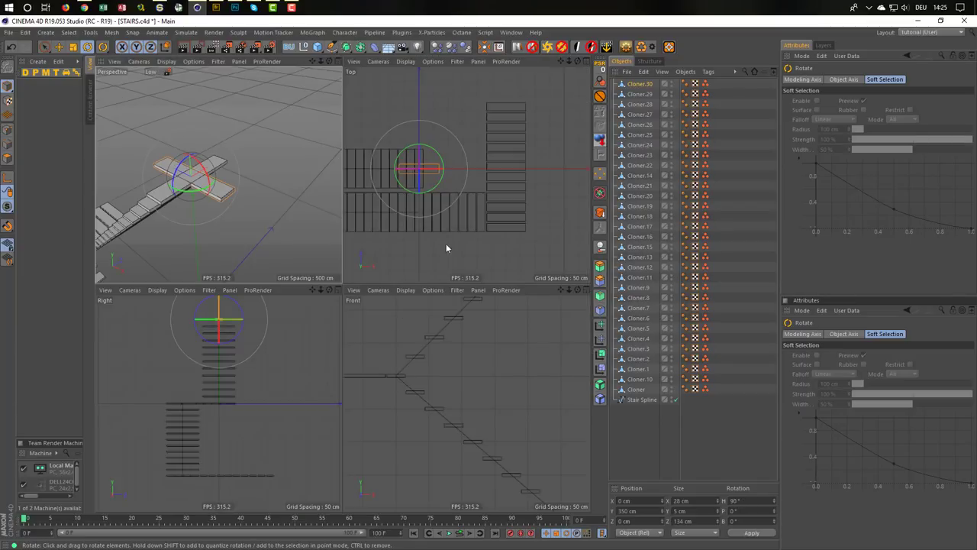
{"action": "middle_click", "coordinate": [446, 245]}
{"action": "key", "text": "e"}
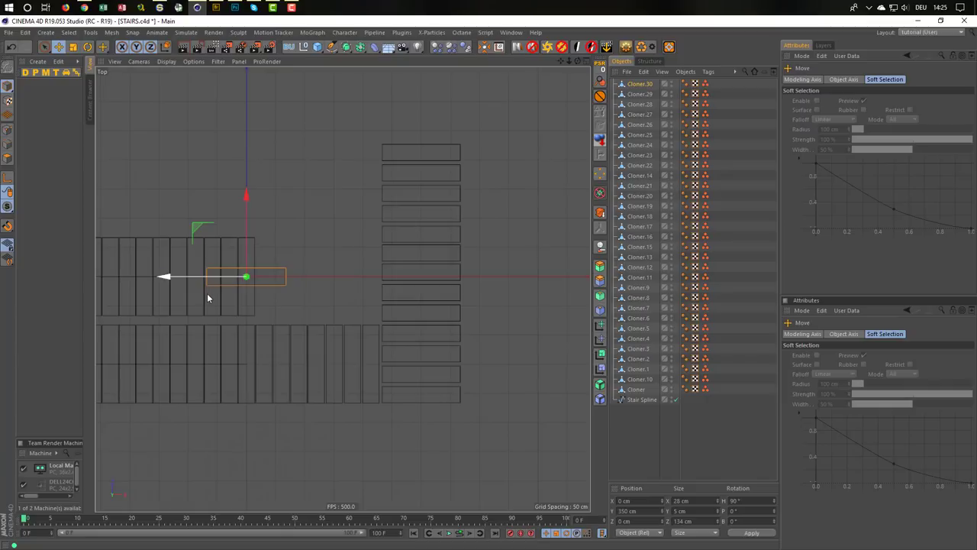
{"action": "left_click_drag", "start_coordinate": [195, 231], "coordinate": [229, 178]}
{"action": "middle_click_drag", "start_coordinate": [229, 179], "coordinate": [295, 283], "text": "alt"}
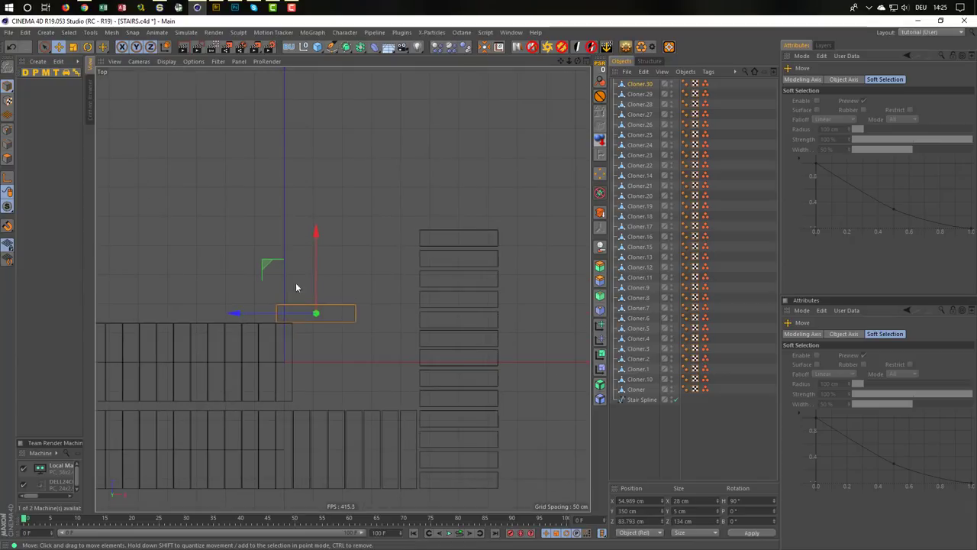
{"action": "left_click_drag", "start_coordinate": [321, 233], "coordinate": [320, 161]}
{"action": "key", "text": "ctrl+z"}
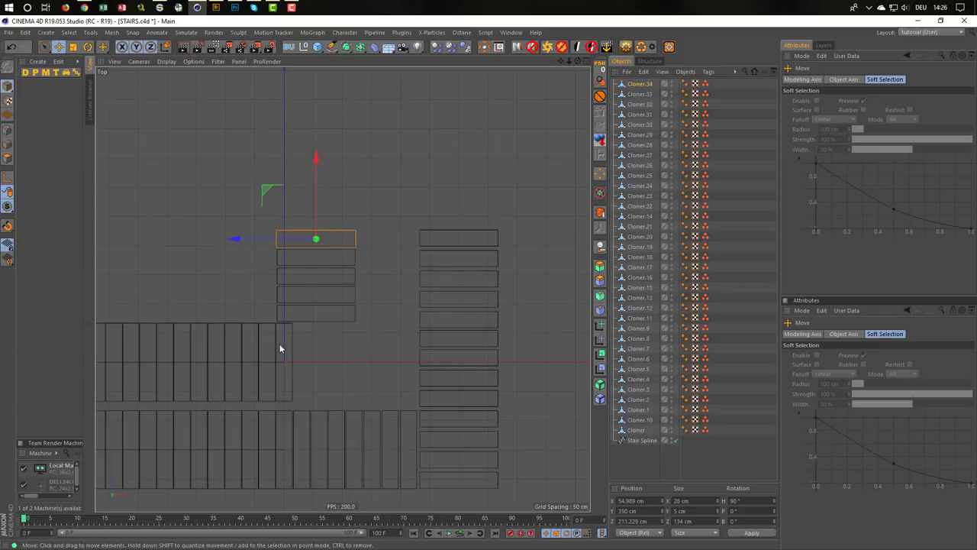
Turn Cloner.30 back 90° and place plank copies side by side beside the stairs
{"action": "left_click", "coordinate": [321, 311]}
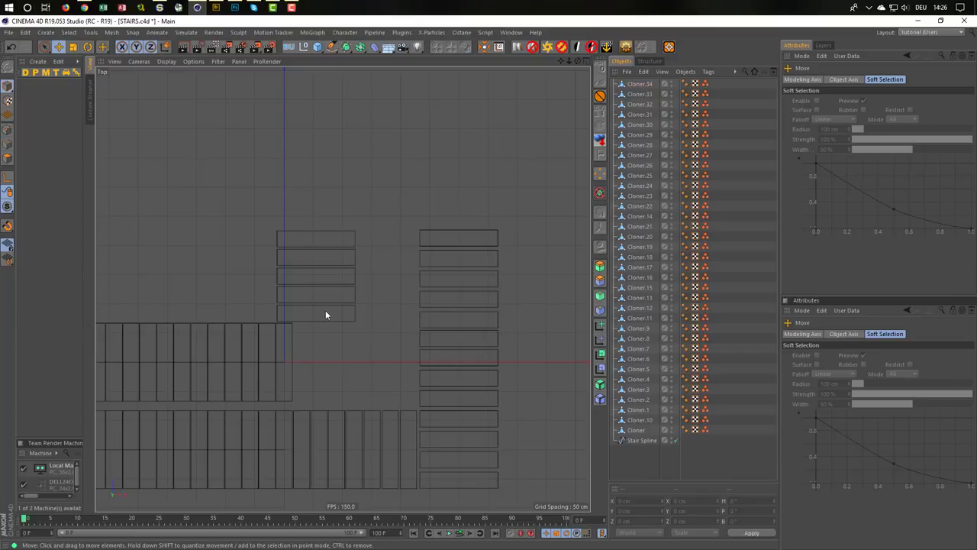
{"action": "left_click", "coordinate": [640, 125]}
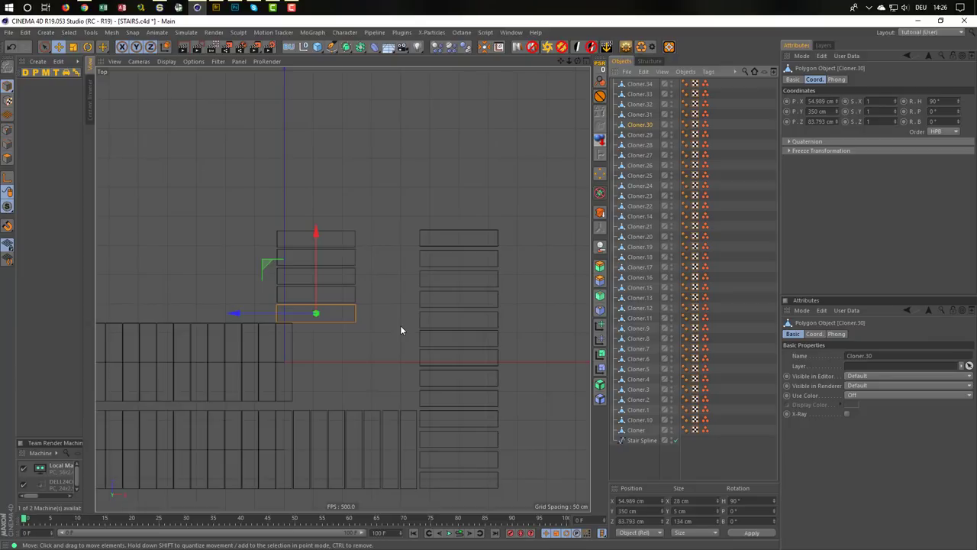
{"action": "key", "text": "r"}
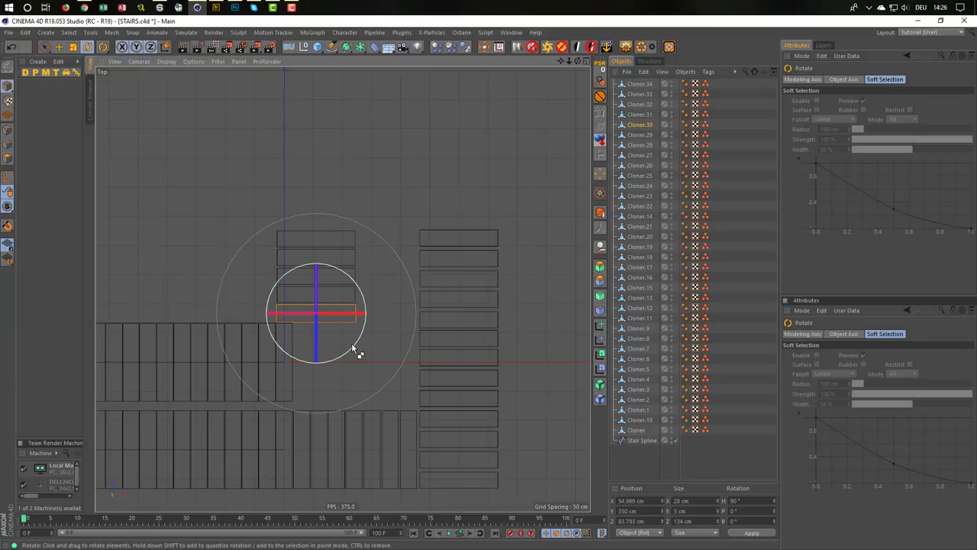
{"action": "left_click_drag", "start_coordinate": [353, 350], "coordinate": [272, 371]}
{"action": "key", "text": "e"}
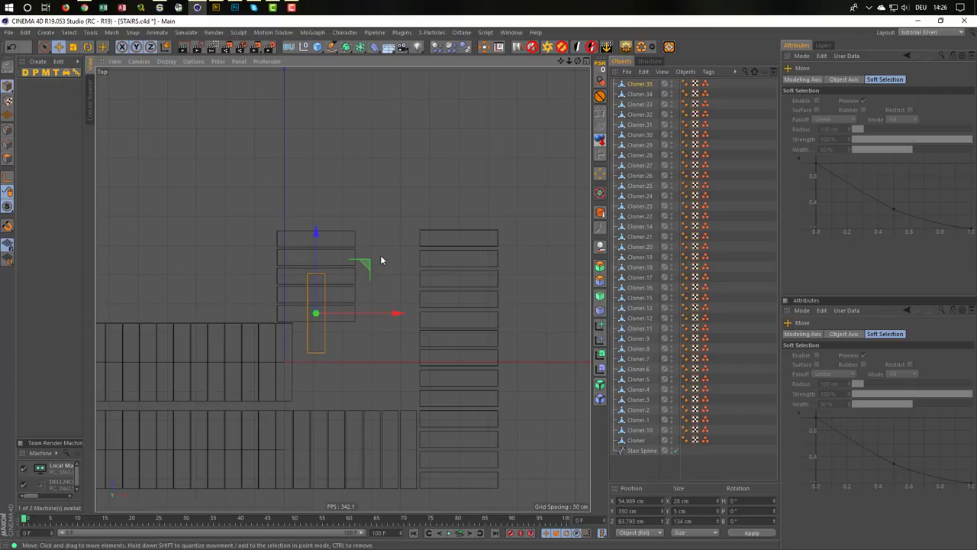
{"action": "mouse_move", "coordinate": [375, 267]}
{"action": "left_mouse_down"}
{"action": "mouse_move", "coordinate": [380, 319]}
{"action": "mouse_move", "coordinate": [356, 315]}
{"action": "left_mouse_up"}
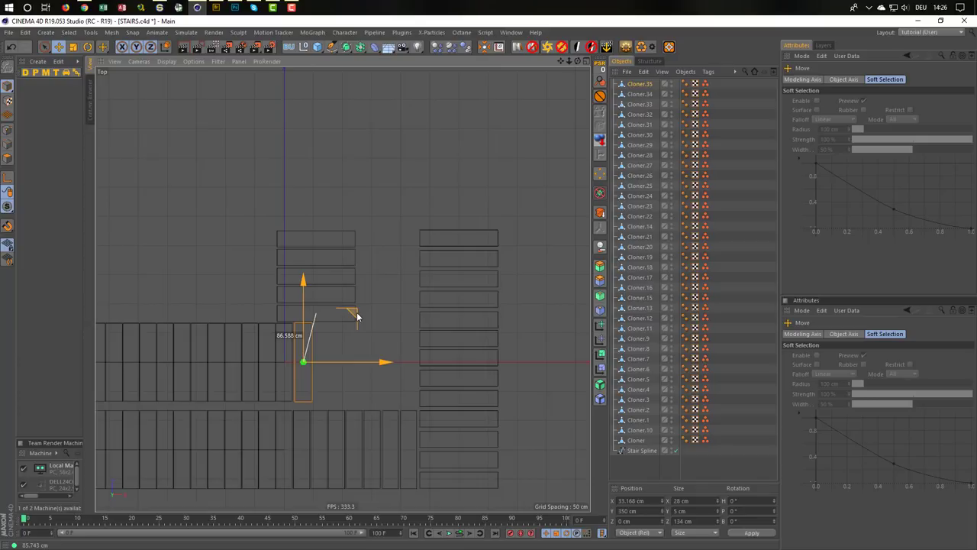
{"action": "left_click_drag", "start_coordinate": [384, 364], "coordinate": [422, 363]}
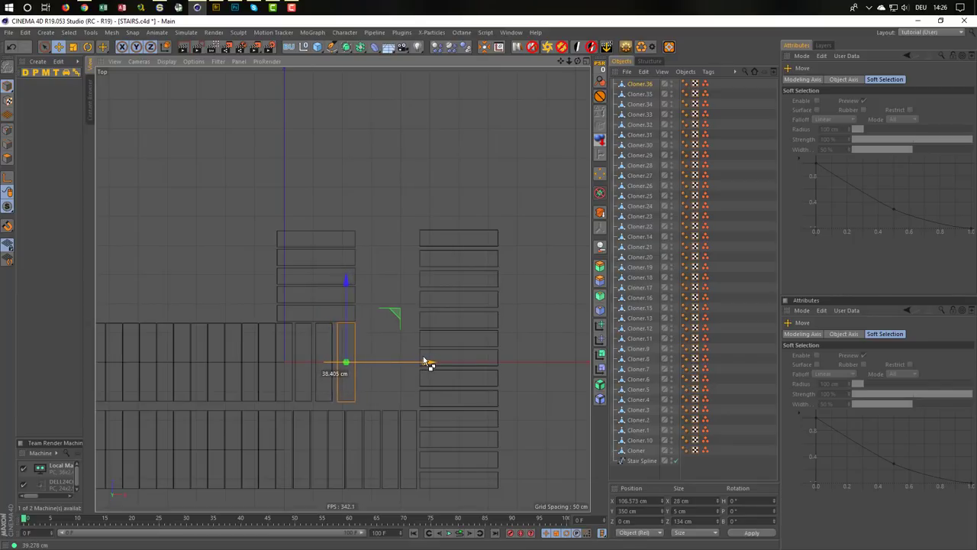
{"action": "left_click_drag", "start_coordinate": [423, 363], "coordinate": [425, 364], "text": "ctrl"}
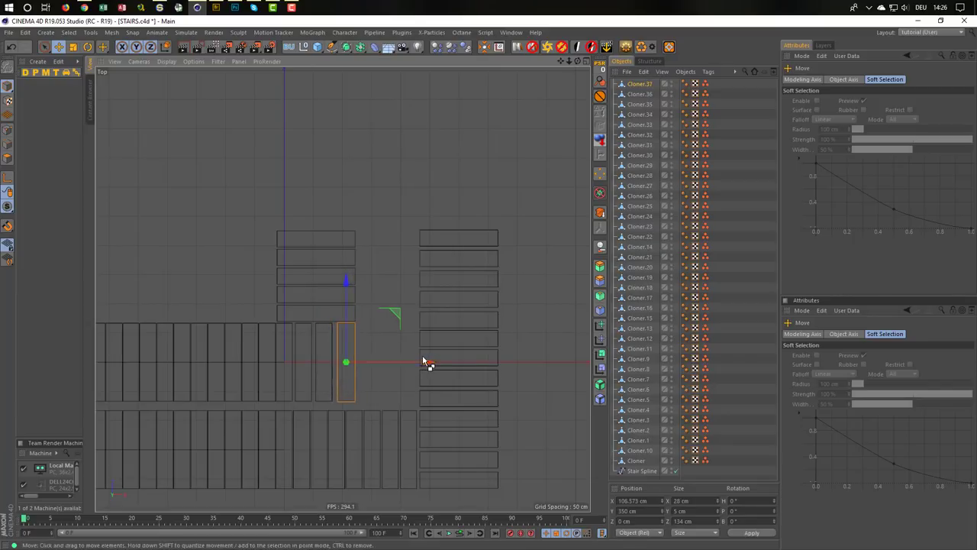
Widen landing planks Cloner.36 and Cloner.35 to about 31 cm
{"action": "left_click", "coordinate": [320, 381]}
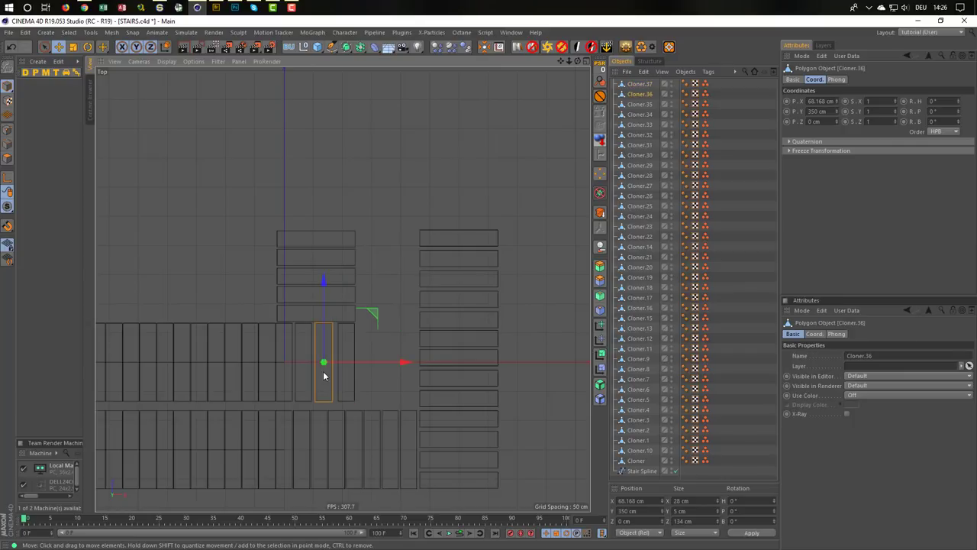
{"action": "key", "text": "t"}
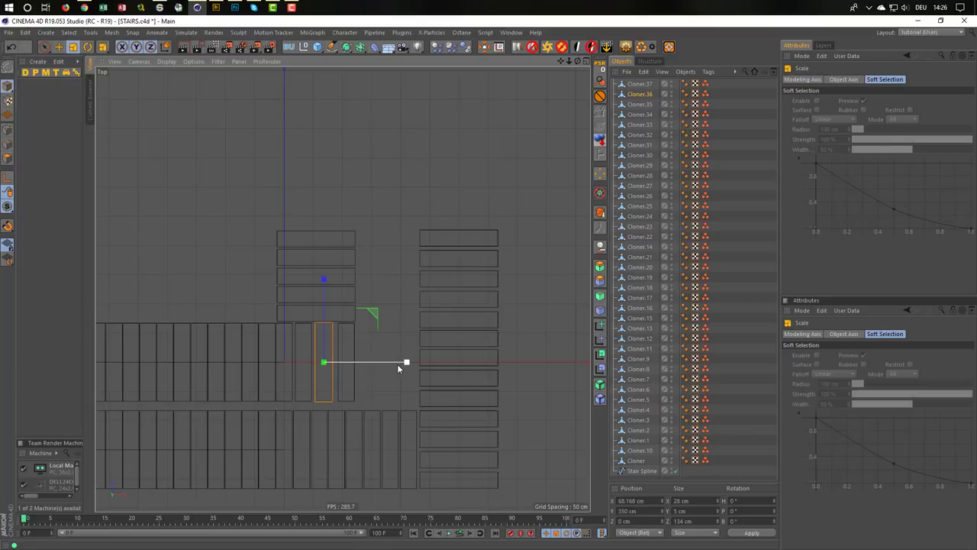
{"action": "left_click_drag", "start_coordinate": [407, 363], "coordinate": [409, 364]}
{"action": "key", "text": "e"}
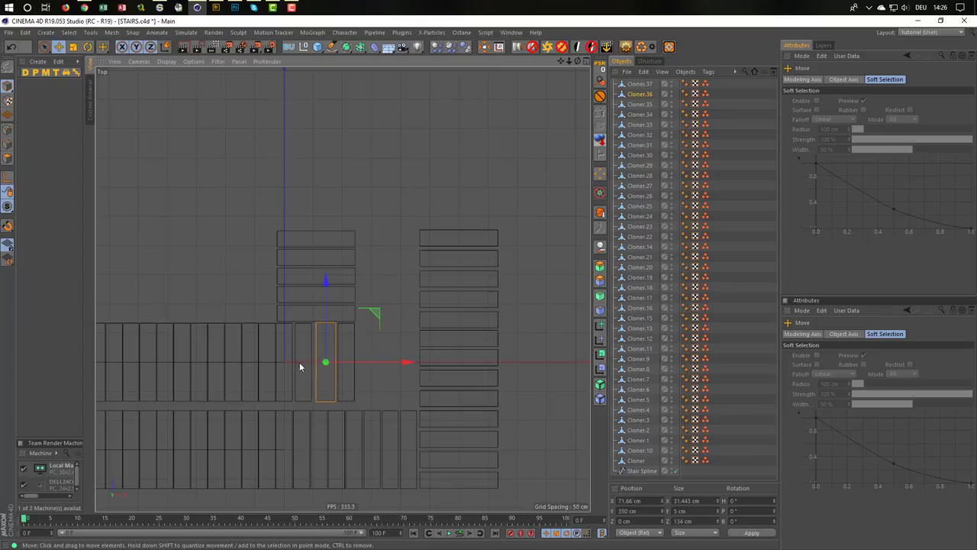
{"action": "left_click", "coordinate": [299, 362]}
{"action": "key", "text": "t"}
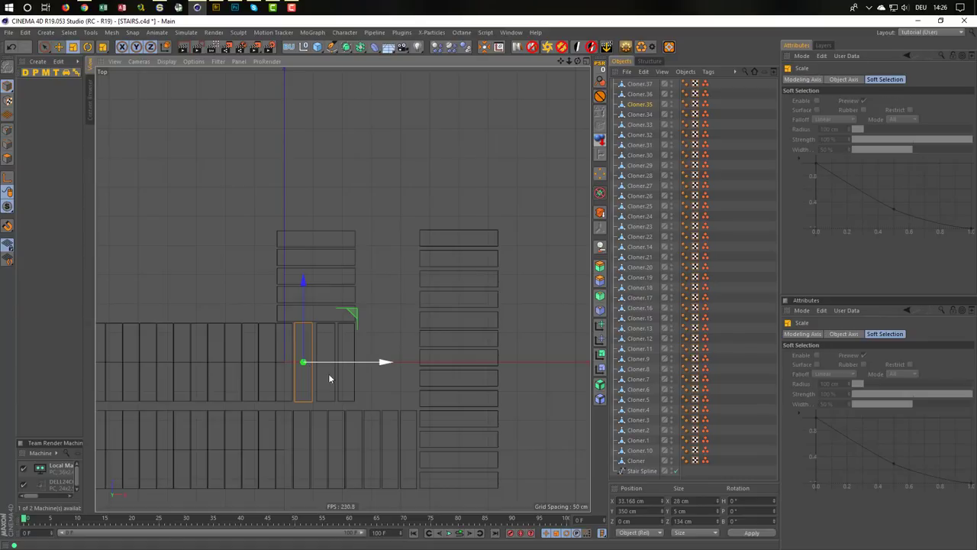
{"action": "left_click_drag", "start_coordinate": [388, 362], "coordinate": [387, 364]}
{"action": "key", "text": "e"}
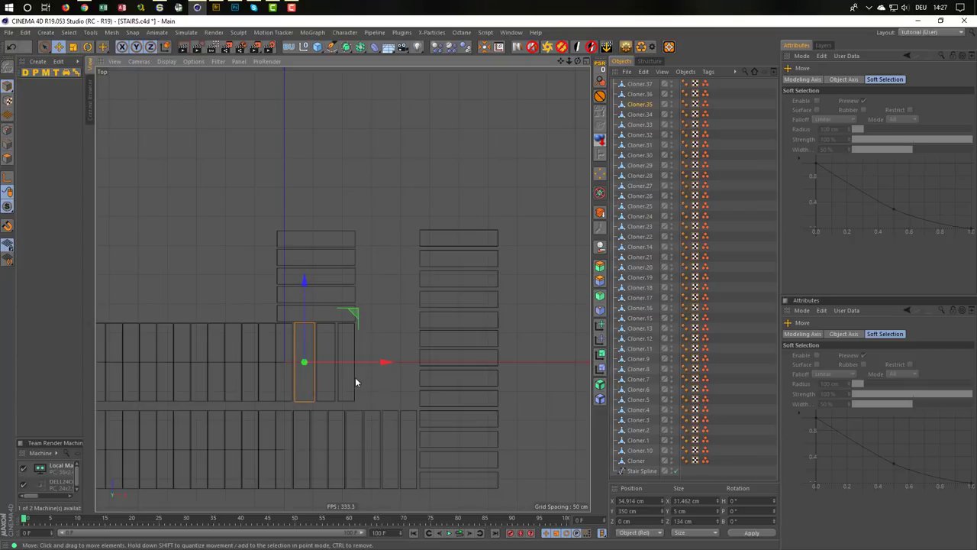
Back in the perspective view, rescale Cloner.35 to about 36 cm wide
{"action": "middle_click", "coordinate": [355, 377]}
{"action": "middle_click", "coordinate": [278, 233]}
{"action": "scroll", "coordinate": [400, 287], "scroll_direction": "down", "scroll_amount": 3}
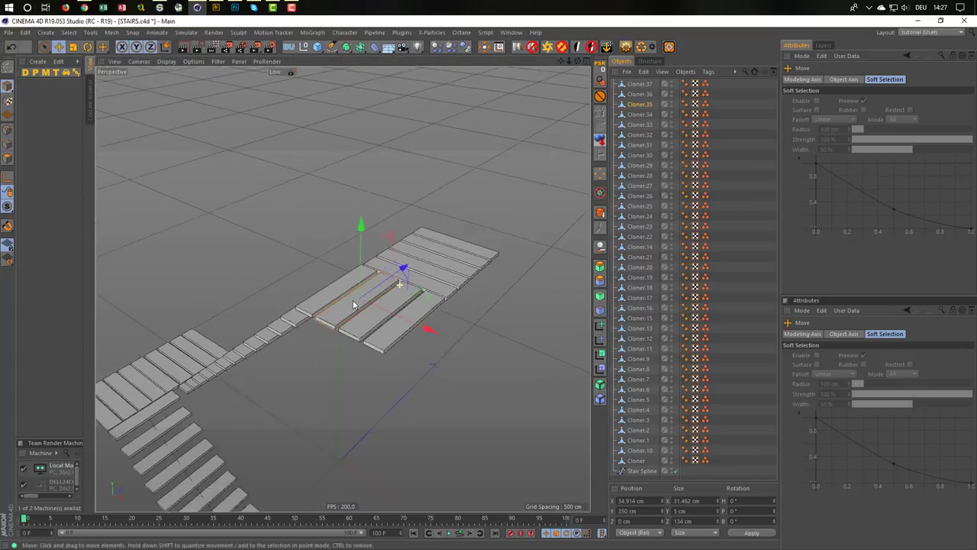
{"action": "scroll", "coordinate": [400, 287], "scroll_direction": "down", "scroll_amount": 2}
{"action": "scroll", "coordinate": [480, 294], "scroll_direction": "up", "scroll_amount": 6}
{"action": "mouse_move", "coordinate": [479, 295]}
{"action": "left_mouse_down", "text": "alt"}
{"action": "mouse_move", "coordinate": [474, 237]}
{"action": "mouse_move", "coordinate": [393, 283]}
{"action": "mouse_move", "coordinate": [377, 273]}
{"action": "mouse_move", "coordinate": [345, 303]}
{"action": "left_mouse_up", "text": "alt"}
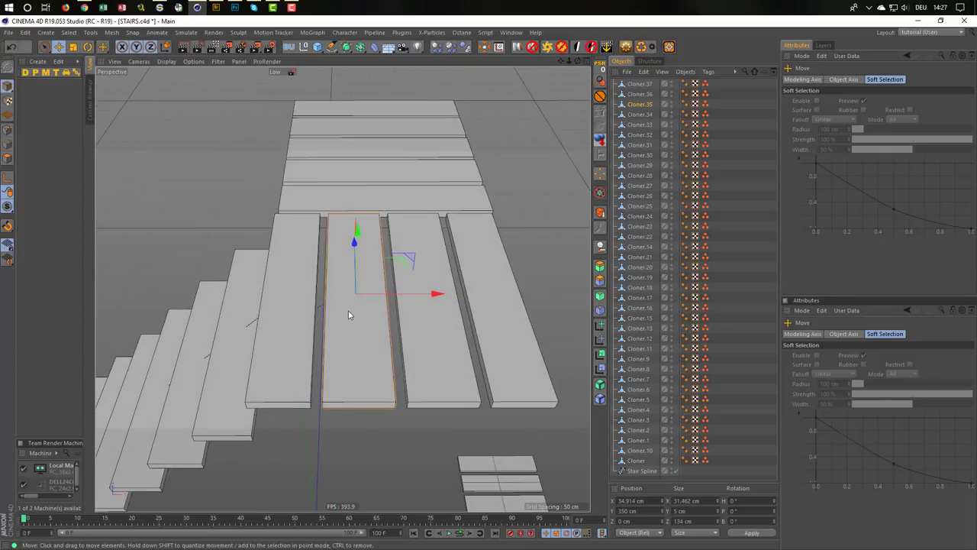
{"action": "left_click", "coordinate": [348, 308]}
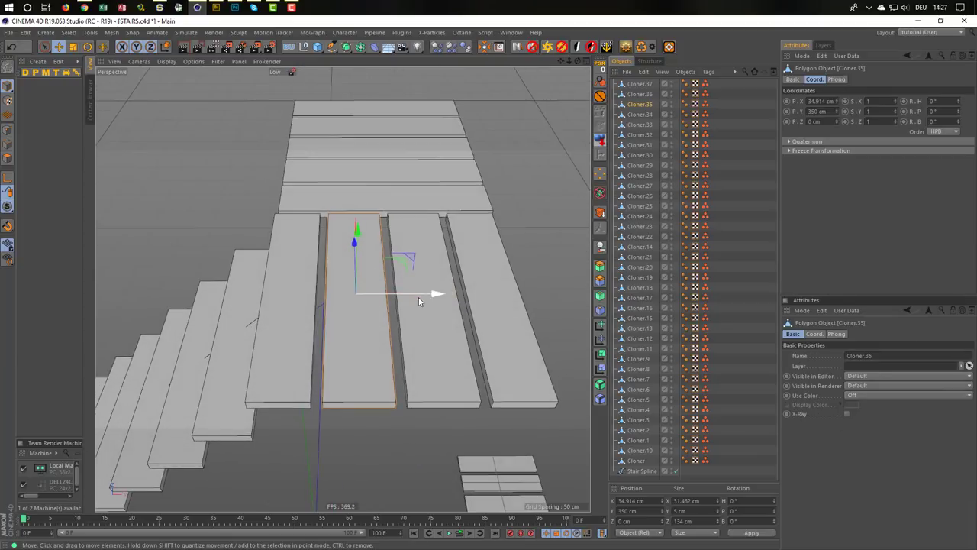
{"action": "key", "text": "t"}
{"action": "left_click_drag", "start_coordinate": [441, 293], "coordinate": [462, 318]}
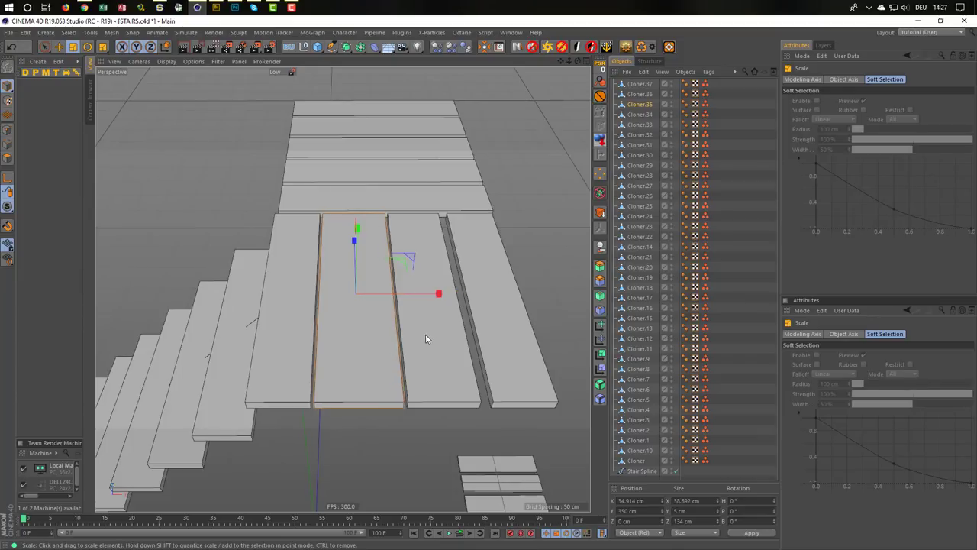
{"action": "left_click_drag", "start_coordinate": [442, 297], "coordinate": [432, 299]}
{"action": "key", "text": "e"}
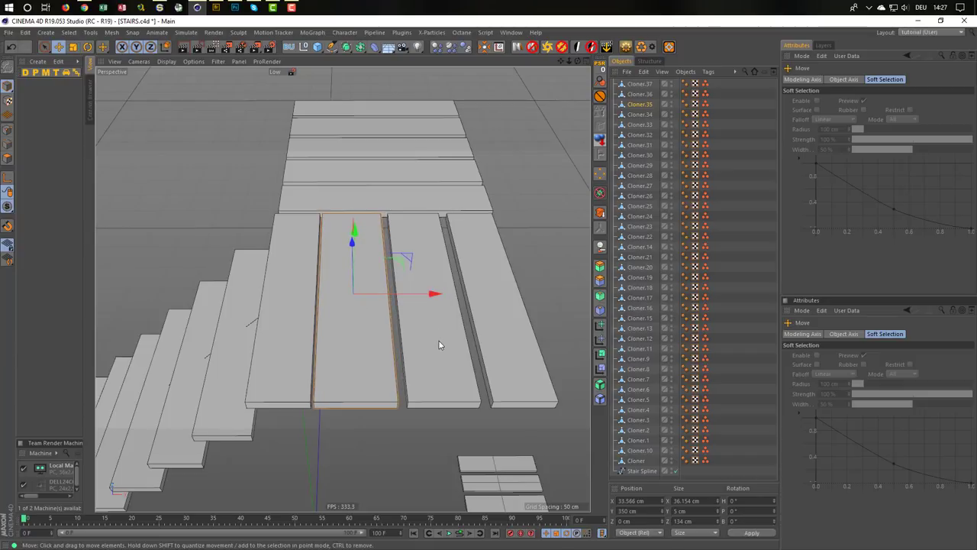
Widen Cloner.36 to about 37 cm and zoom out to the whole staircase
{"action": "left_click", "coordinate": [439, 339]}
{"action": "key", "text": "t"}
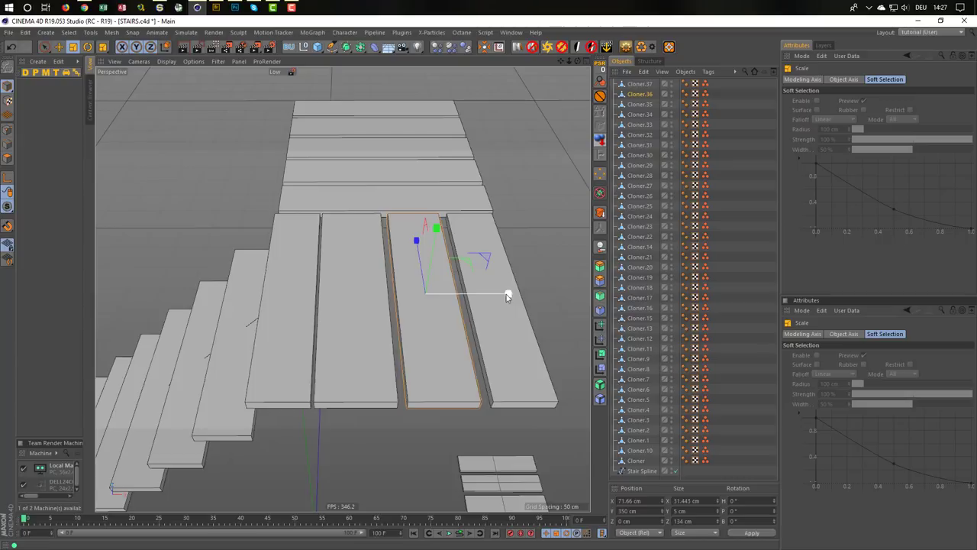
{"action": "left_click_drag", "start_coordinate": [509, 294], "coordinate": [520, 296]}
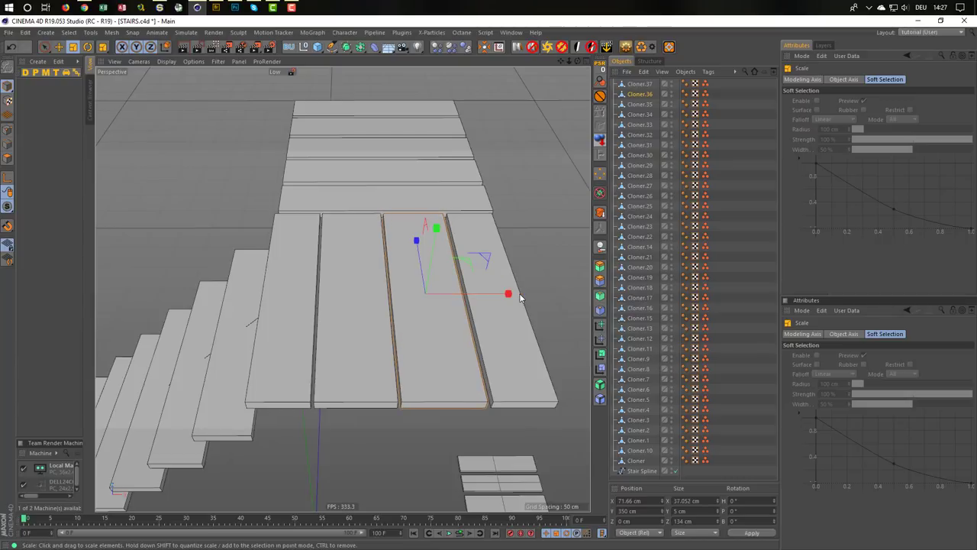
{"action": "key", "text": "e"}
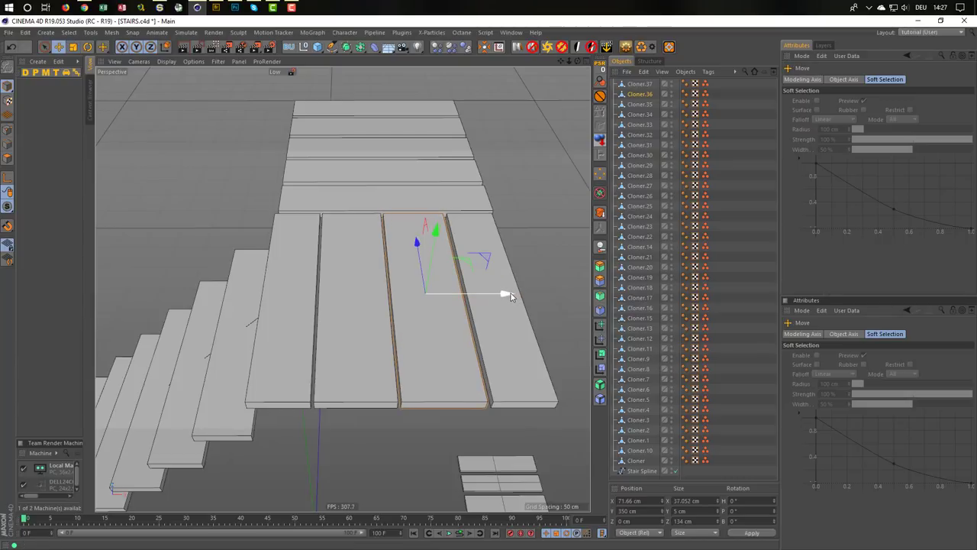
{"action": "mouse_move", "coordinate": [480, 323]}
{"action": "right_mouse_down", "text": "alt"}
{"action": "mouse_move", "coordinate": [327, 346]}
{"action": "mouse_move", "coordinate": [288, 395]}
{"action": "right_mouse_up", "text": "alt"}
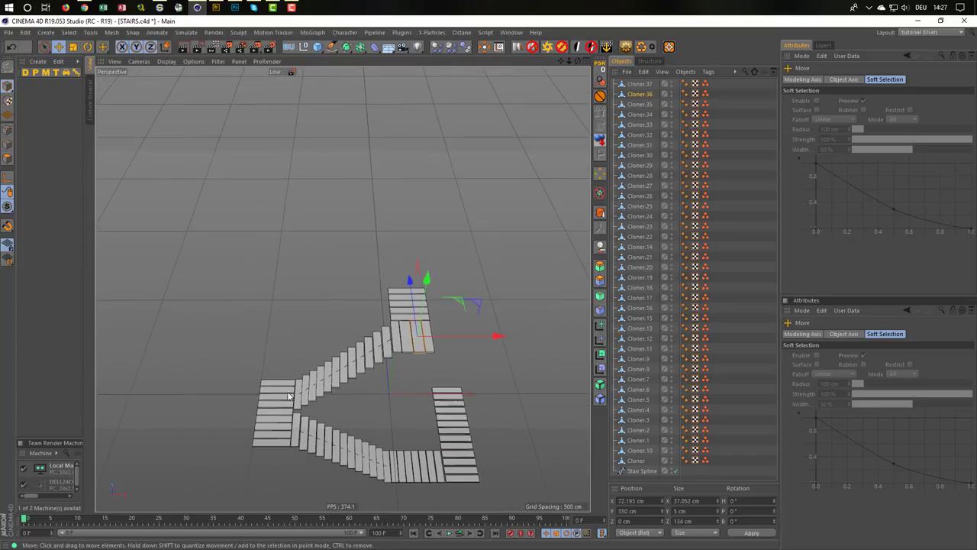
Select Cloner.37 through the last Cloner in the Object Manager, all 38 planks
{"action": "mouse_move", "coordinate": [289, 396]}
{"action": "left_mouse_down", "text": "alt"}
{"action": "mouse_move", "coordinate": [415, 395]}
{"action": "mouse_move", "coordinate": [450, 427]}
{"action": "mouse_move", "coordinate": [422, 411]}
{"action": "mouse_move", "coordinate": [394, 413]}
{"action": "left_mouse_up", "text": "alt"}
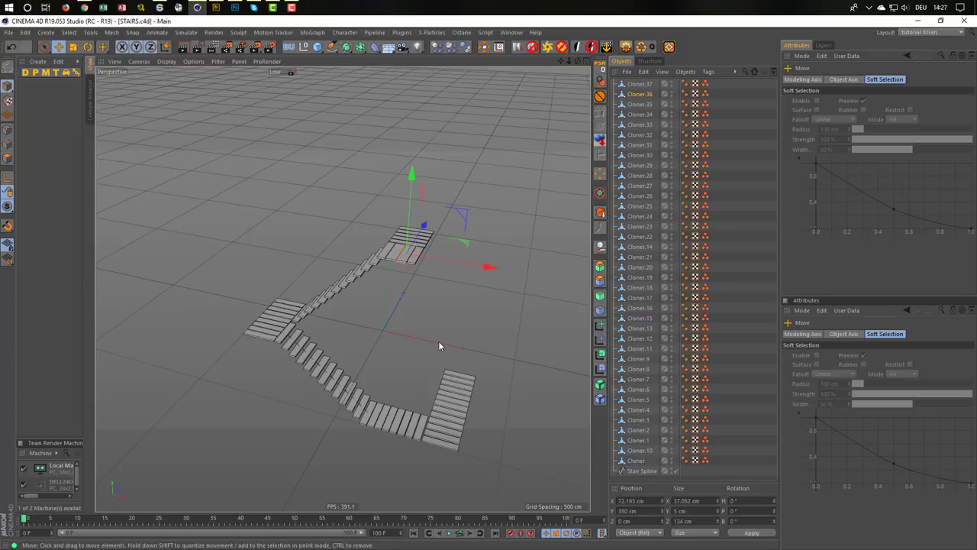
{"action": "mouse_move", "coordinate": [341, 362]}
{"action": "left_mouse_down", "text": "alt"}
{"action": "mouse_move", "coordinate": [307, 362]}
{"action": "mouse_move", "coordinate": [321, 378]}
{"action": "left_mouse_up", "text": "alt"}
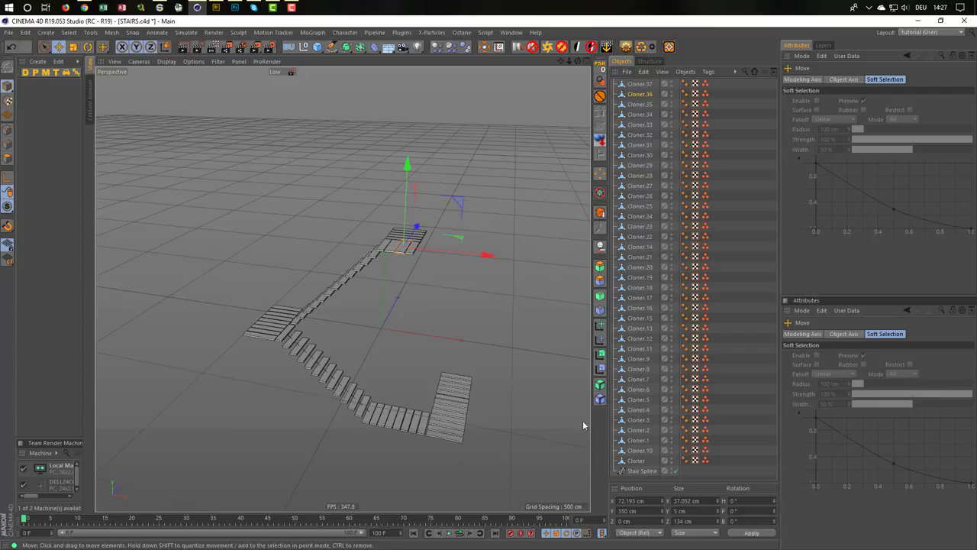
{"action": "left_click", "coordinate": [645, 87]}
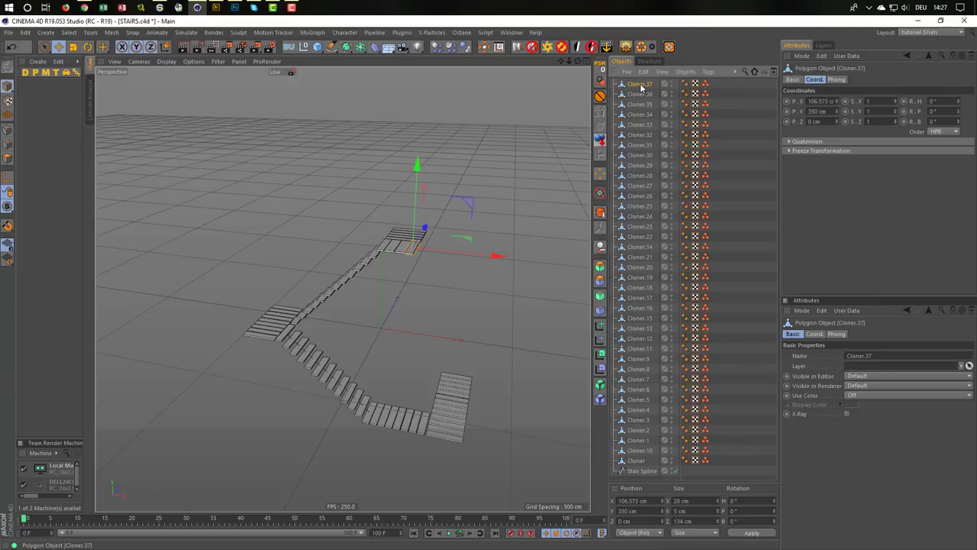
{"action": "left_click", "coordinate": [644, 461], "text": "shift"}
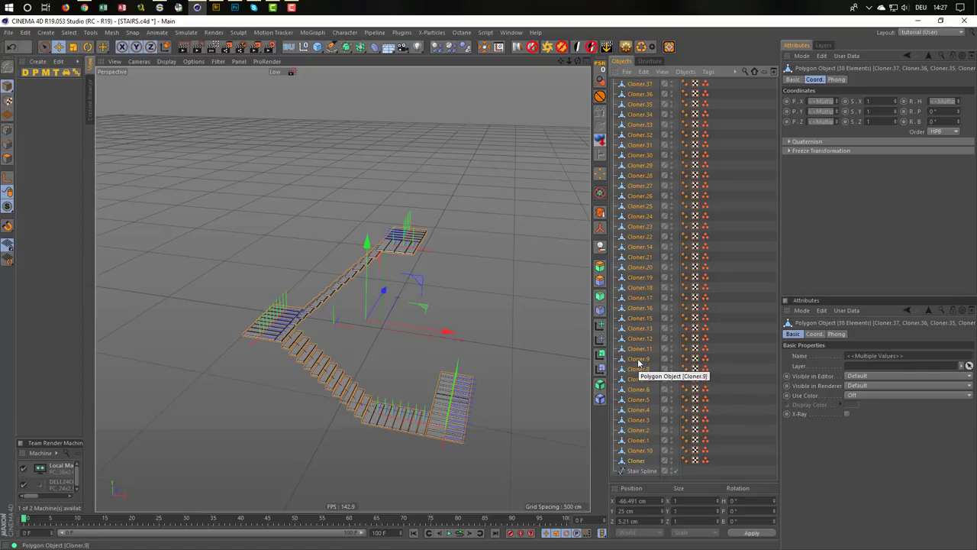
Group the cloners under a Null and put a copy of it inside a Backup null
{"action": "key", "text": "alt+g"}
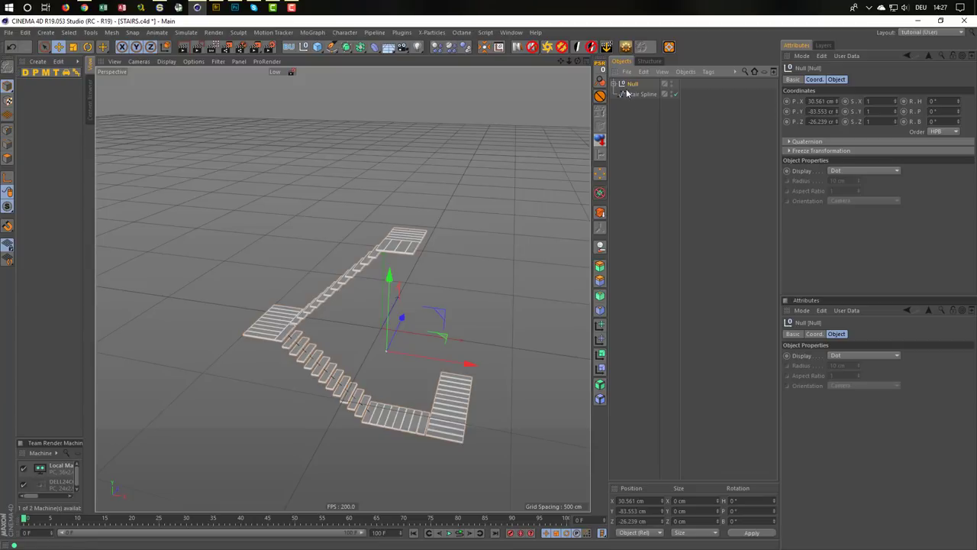
{"action": "left_click", "coordinate": [617, 84]}
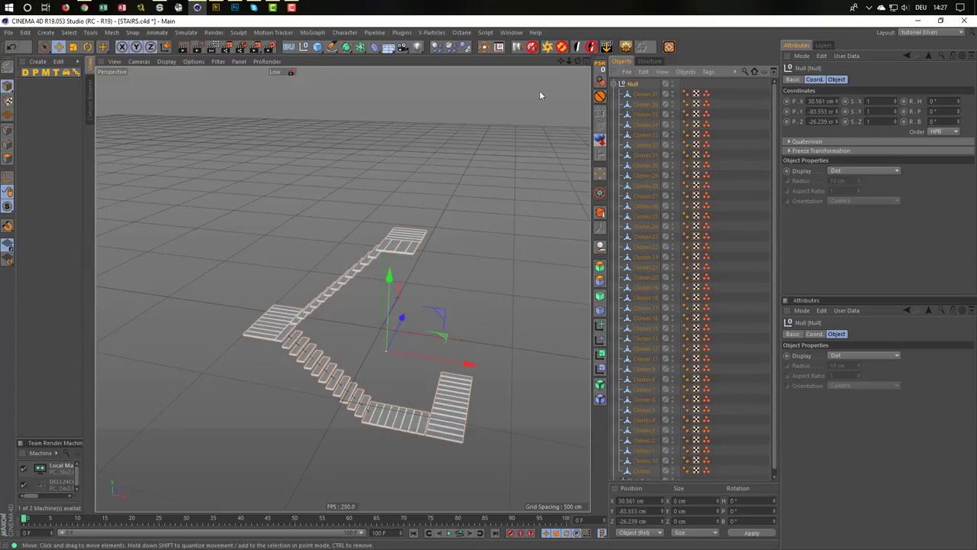
{"action": "left_click", "coordinate": [616, 83]}
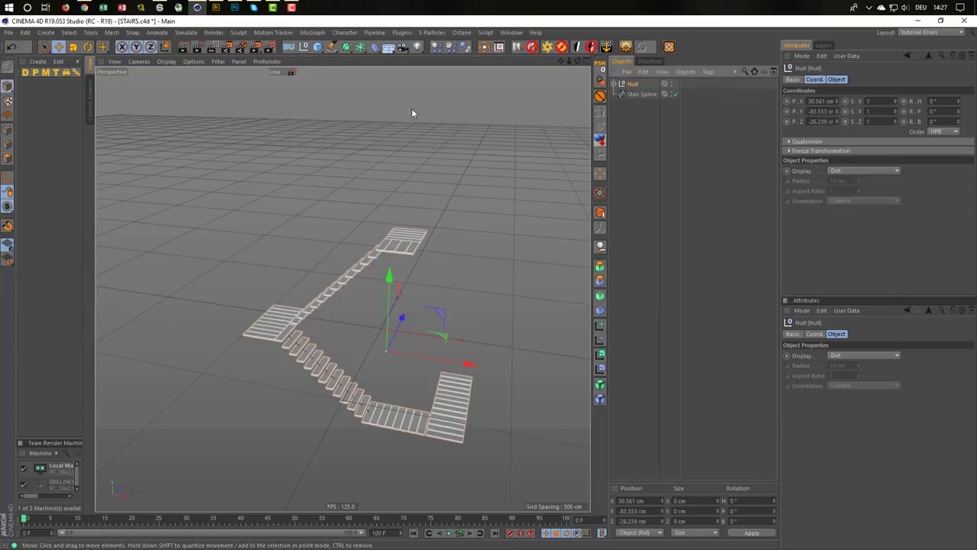
{"action": "left_click", "coordinate": [291, 49]}
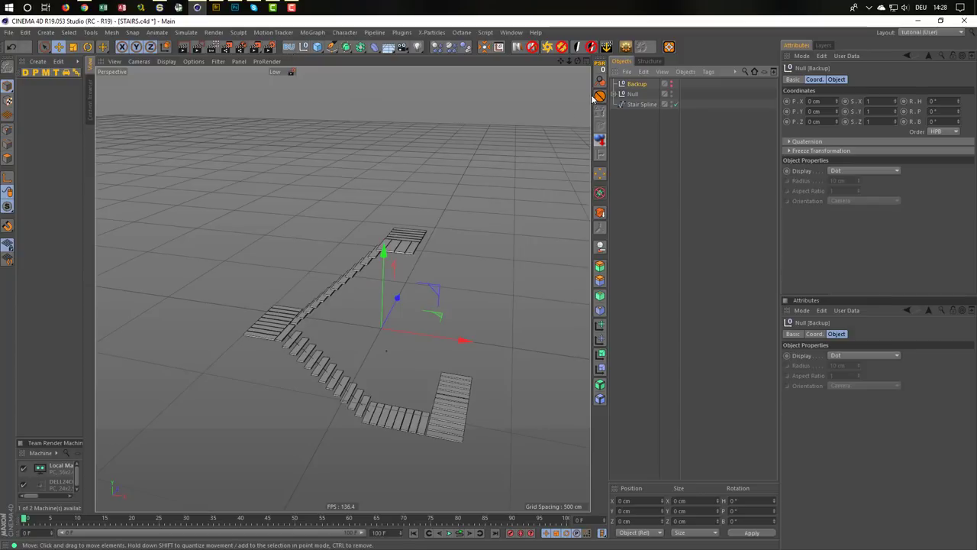
{"action": "left_click", "coordinate": [631, 95]}
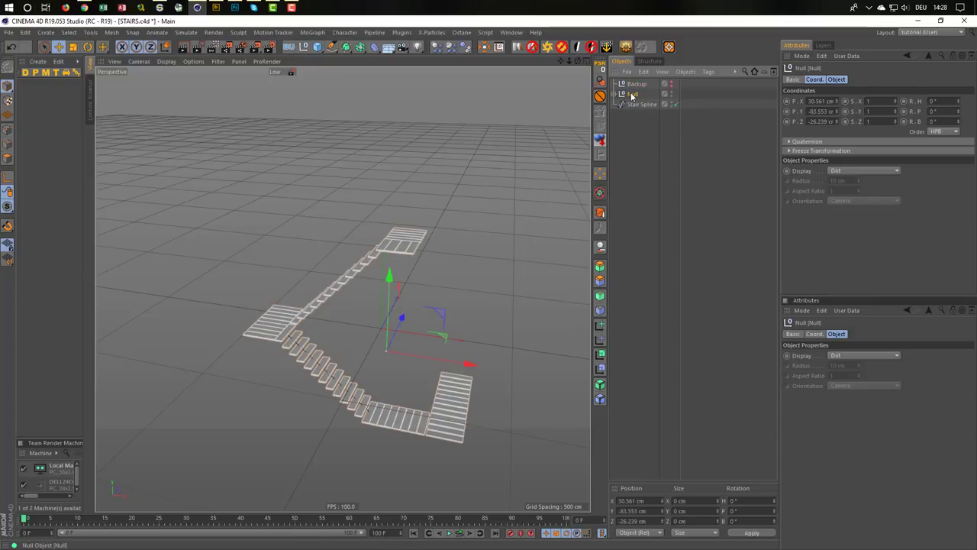
{"action": "left_click_drag", "start_coordinate": [632, 95], "coordinate": [634, 85], "text": "ctrl"}
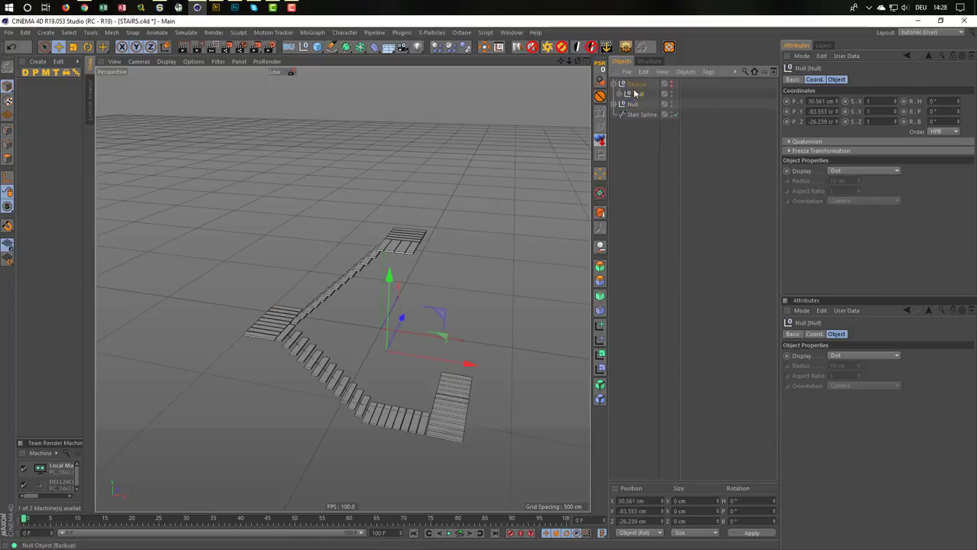
{"action": "left_click", "coordinate": [614, 84]}
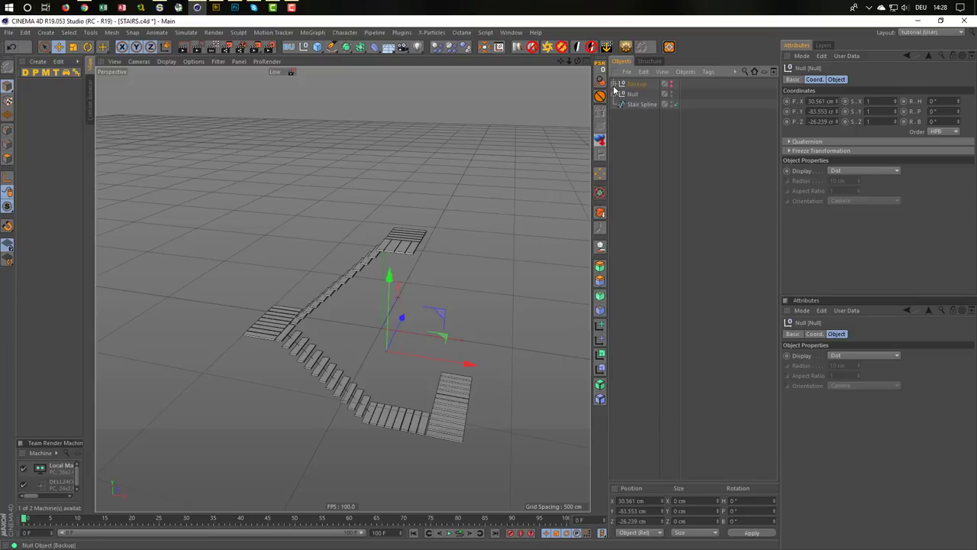
Expand the Null and select only its 38 cloners, without the Null itself
{"action": "left_click", "coordinate": [622, 94]}
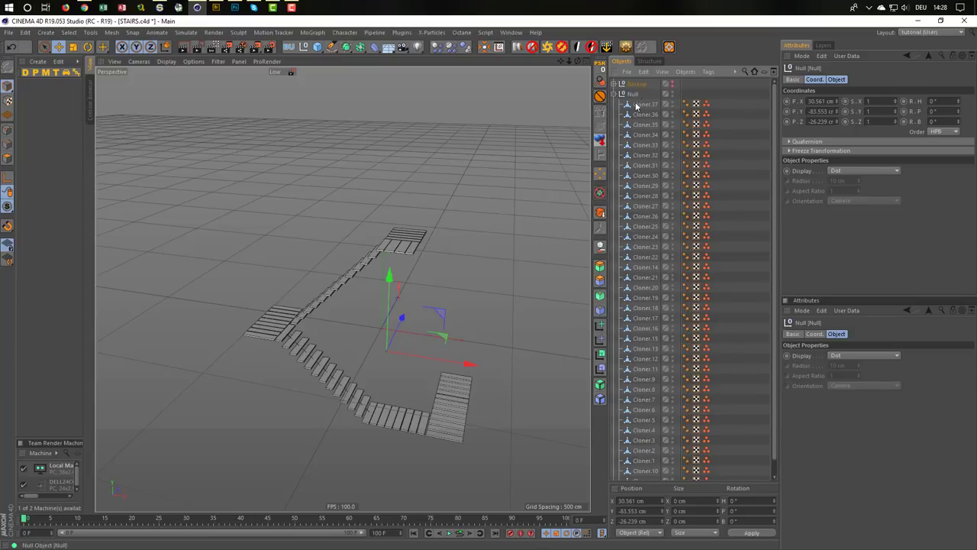
{"action": "left_click", "coordinate": [636, 104]}
{"action": "scroll", "coordinate": [657, 403], "scroll_direction": "down", "scroll_amount": 1}
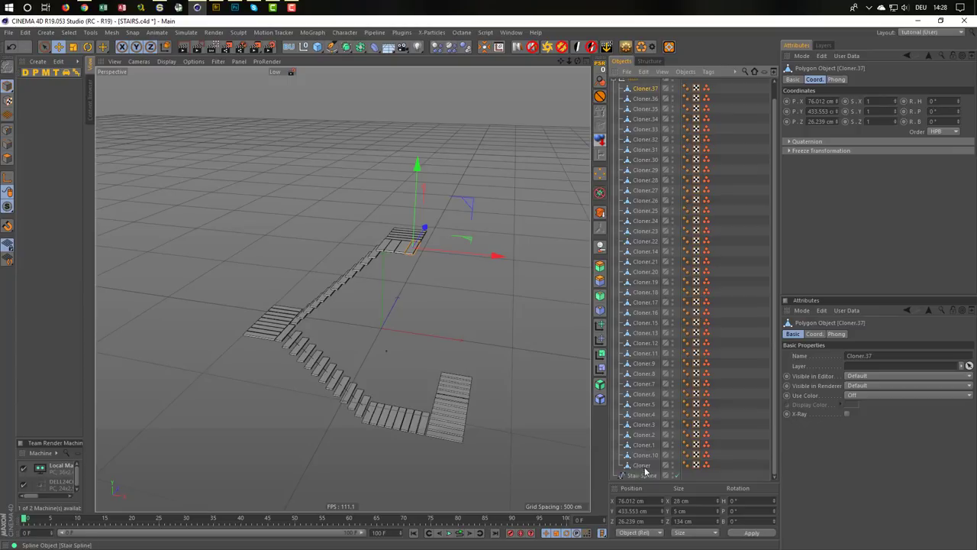
{"action": "scroll", "coordinate": [650, 397], "scroll_direction": "up", "scroll_amount": 2}
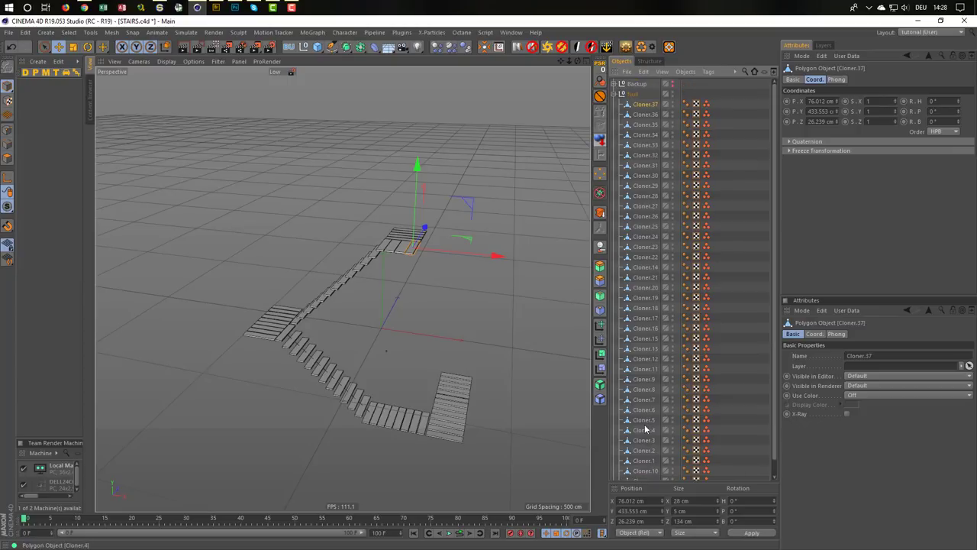
{"action": "left_click", "coordinate": [764, 92]}
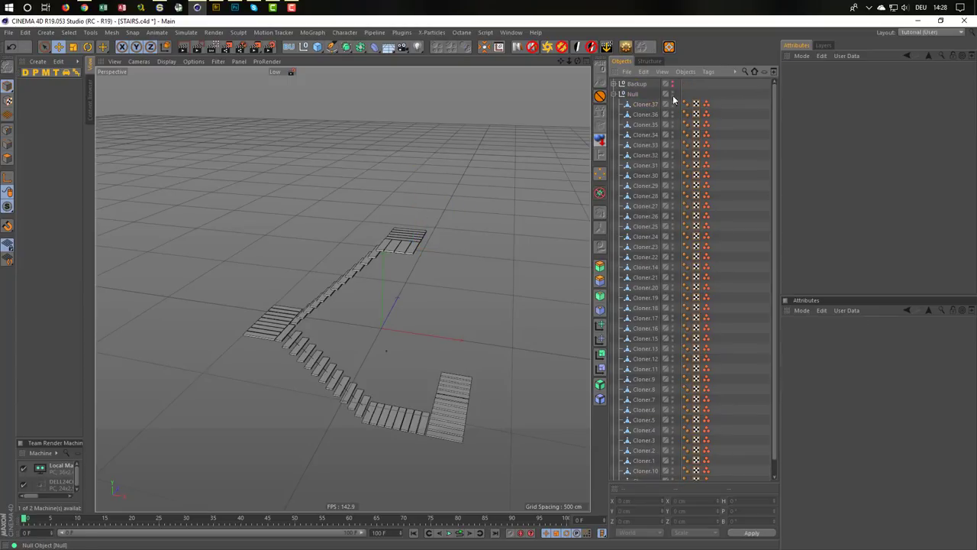
{"action": "left_click", "coordinate": [632, 93]}
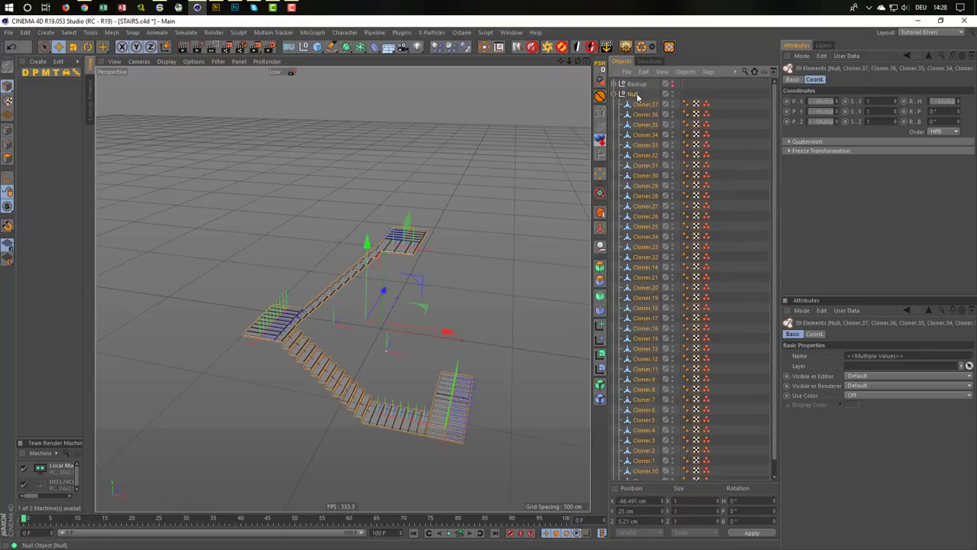
{"action": "left_click", "coordinate": [633, 95], "text": "ctrl"}
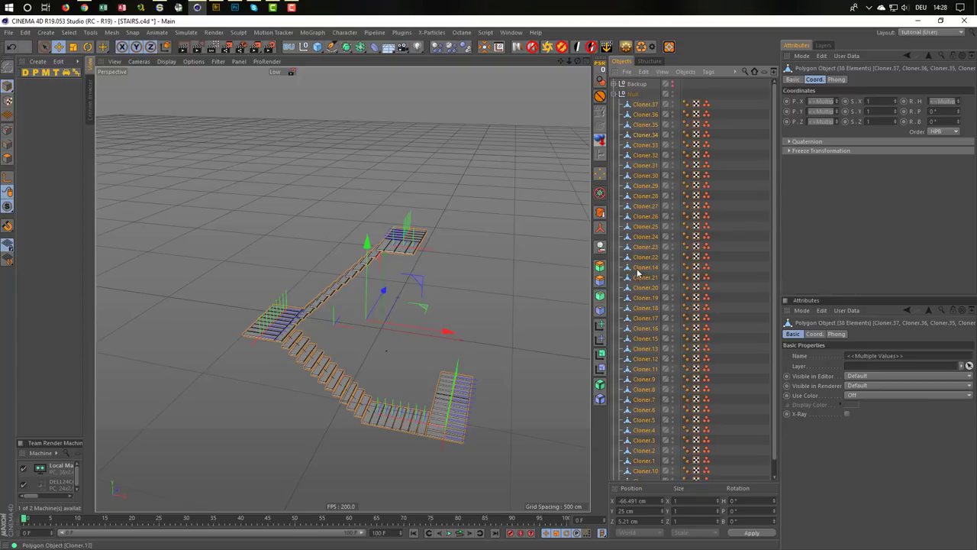
Connect the cloners into Cloner.38, delete the empty Null, and select Cloner.38's Point Selection tag
{"action": "left_click", "coordinate": [600, 231]}
{"action": "left_click", "coordinate": [633, 93]}
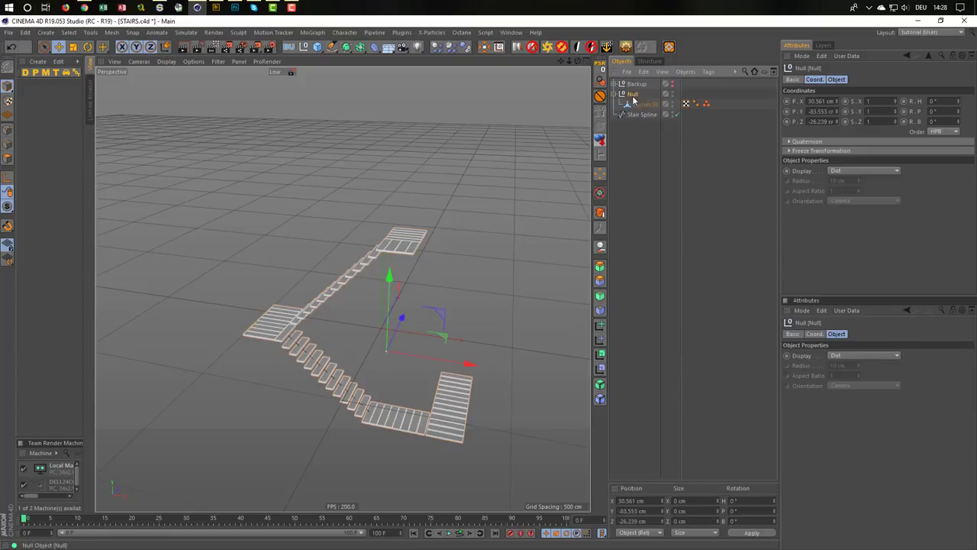
{"action": "left_click", "coordinate": [600, 246]}
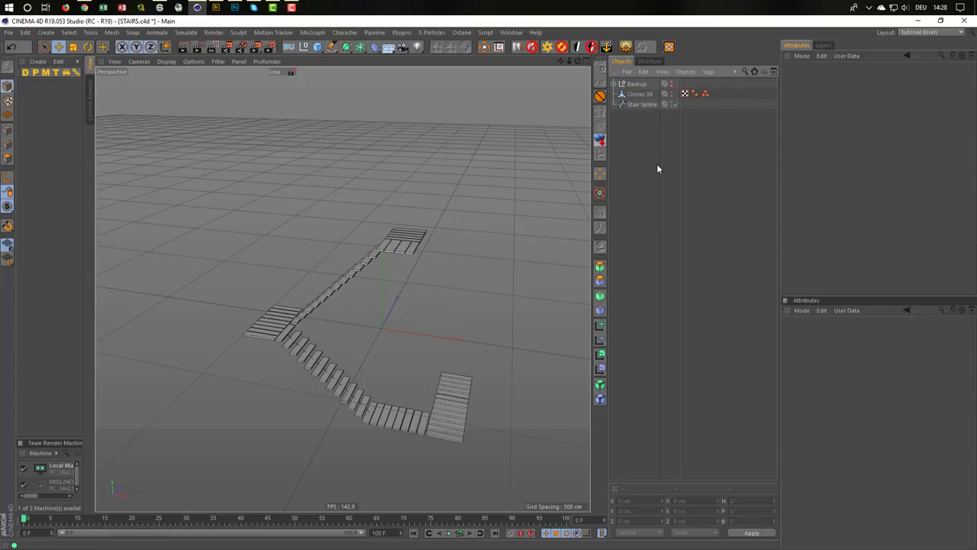
{"action": "left_click", "coordinate": [640, 94]}
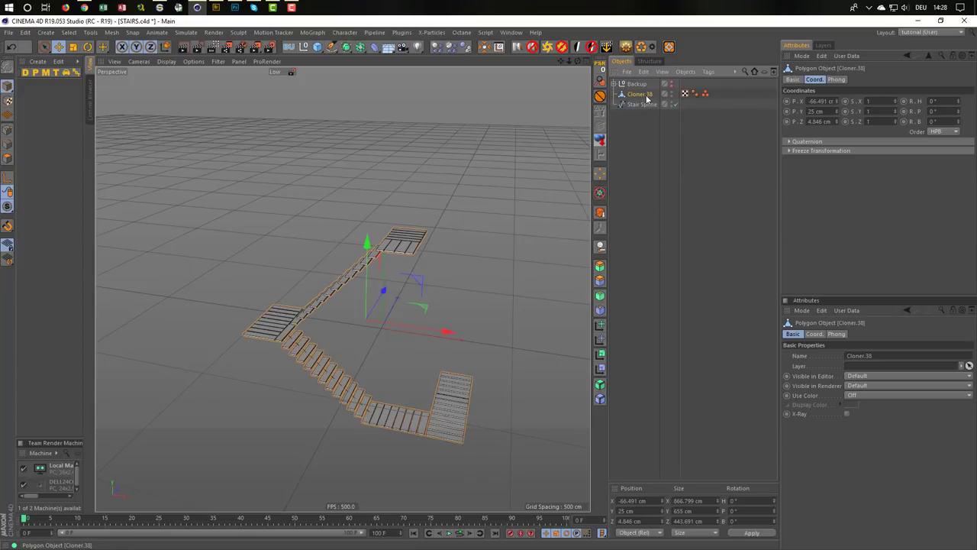
{"action": "left_click", "coordinate": [708, 95]}
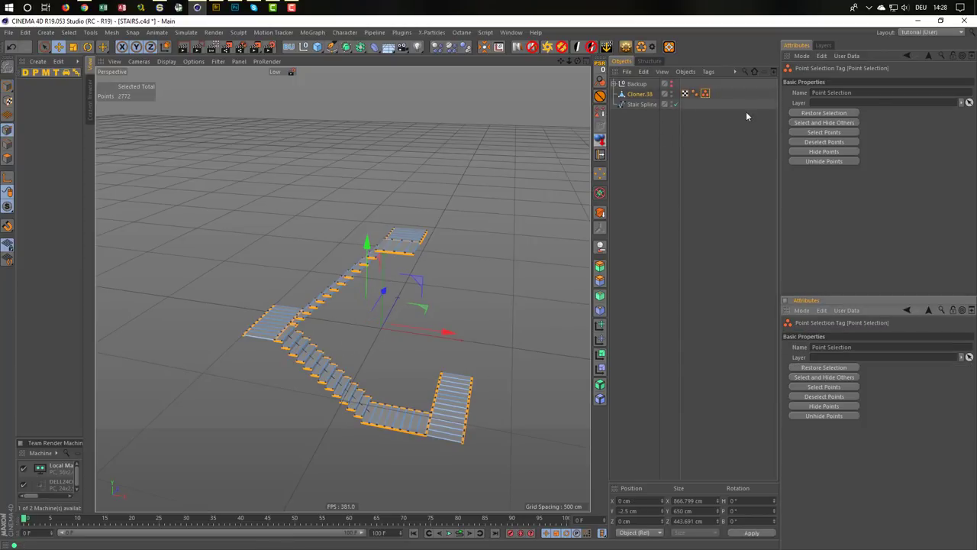
Orbit and zoom the perspective view down to a side angle on the landing planks
{"action": "scroll", "coordinate": [287, 329], "scroll_direction": "up", "scroll_amount": 3}
{"action": "scroll", "coordinate": [333, 259], "scroll_direction": "up", "scroll_amount": 3}
{"action": "left_click_drag", "start_coordinate": [230, 355], "coordinate": [267, 358], "text": "alt"}
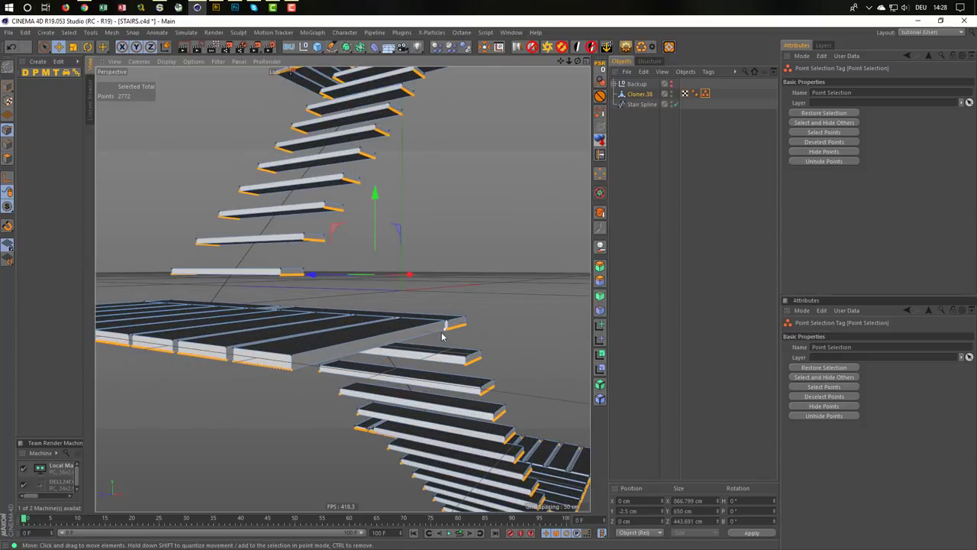
{"action": "mouse_move", "coordinate": [334, 356]}
{"action": "left_mouse_down", "text": "alt"}
{"action": "mouse_move", "coordinate": [461, 348]}
{"action": "mouse_move", "coordinate": [177, 375]}
{"action": "left_mouse_up", "text": "alt"}
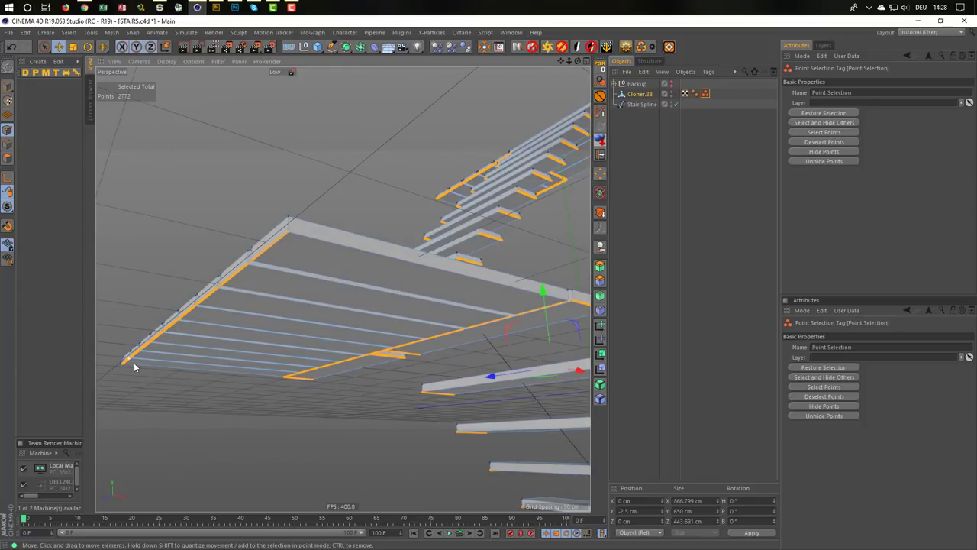
{"action": "left_click_drag", "start_coordinate": [295, 366], "coordinate": [313, 314], "text": "alt"}
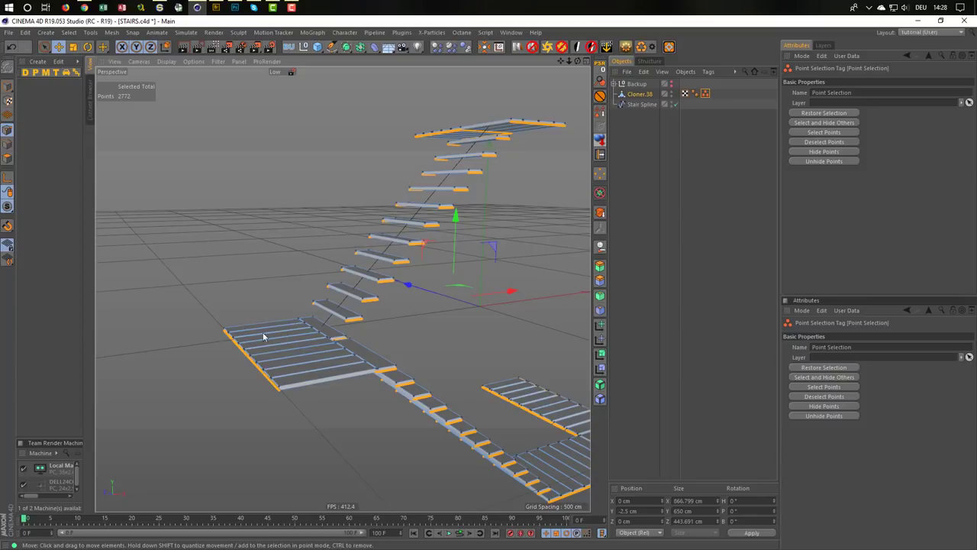
{"action": "scroll", "coordinate": [310, 340], "scroll_direction": "up", "scroll_amount": 3}
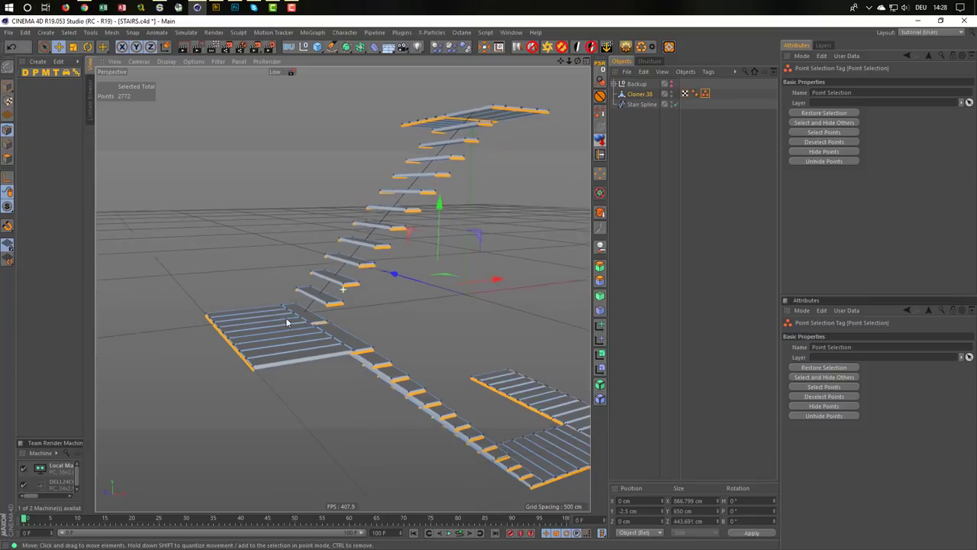
{"action": "scroll", "coordinate": [272, 313], "scroll_direction": "up", "scroll_amount": 3}
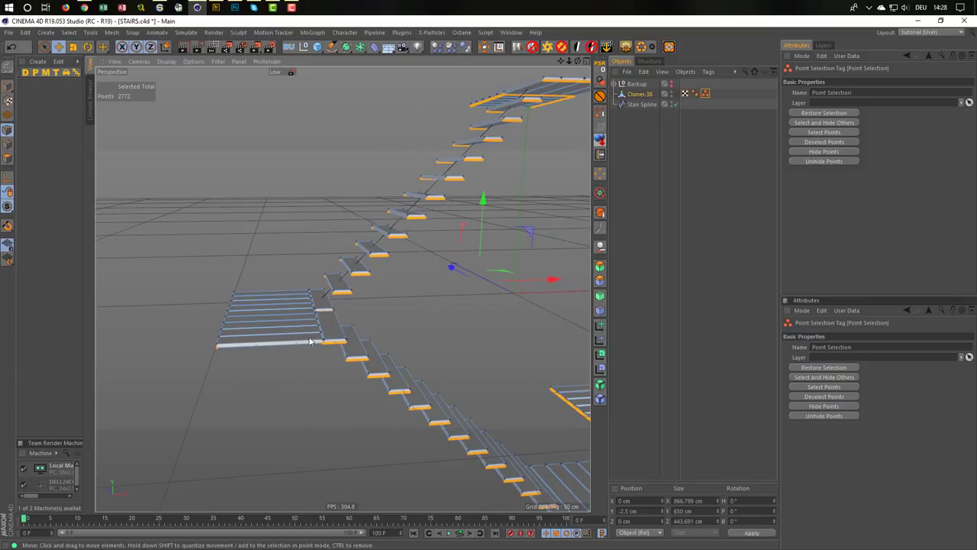
{"action": "mouse_move", "coordinate": [348, 353]}
{"action": "left_mouse_down", "text": "alt"}
{"action": "mouse_move", "coordinate": [354, 365]}
{"action": "mouse_move", "coordinate": [377, 342]}
{"action": "mouse_move", "coordinate": [388, 382]}
{"action": "left_mouse_up", "text": "alt"}
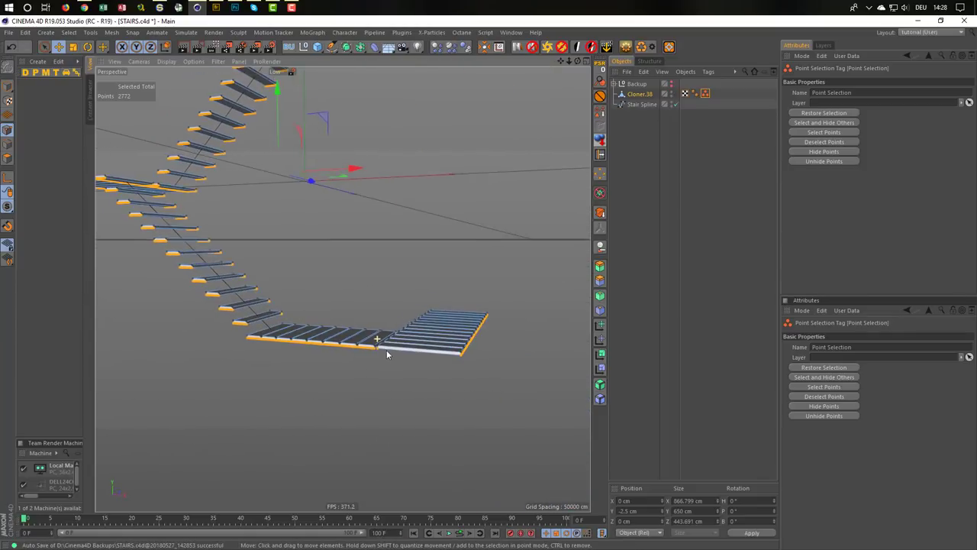
{"action": "scroll", "coordinate": [391, 354], "scroll_direction": "up", "scroll_amount": 2}
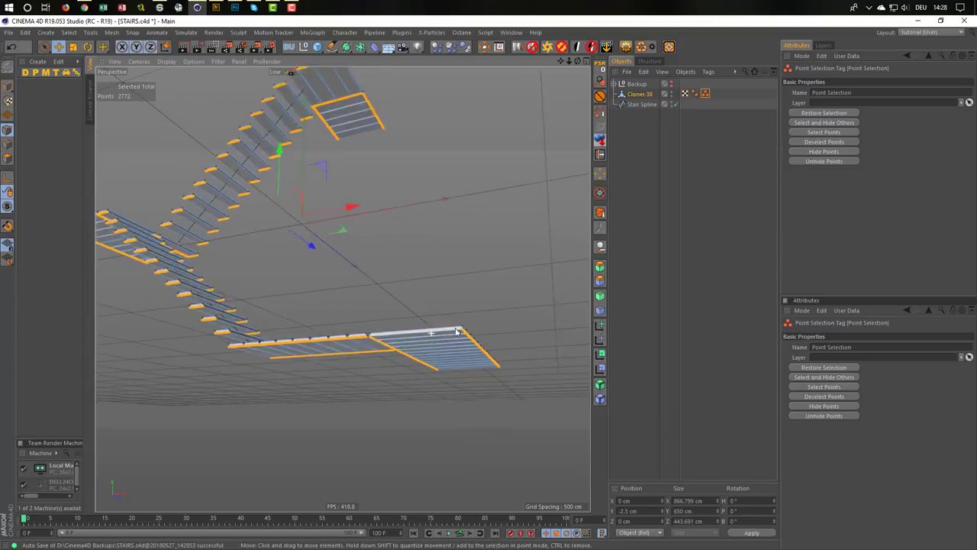
{"action": "scroll", "coordinate": [397, 347], "scroll_direction": "up", "scroll_amount": 3}
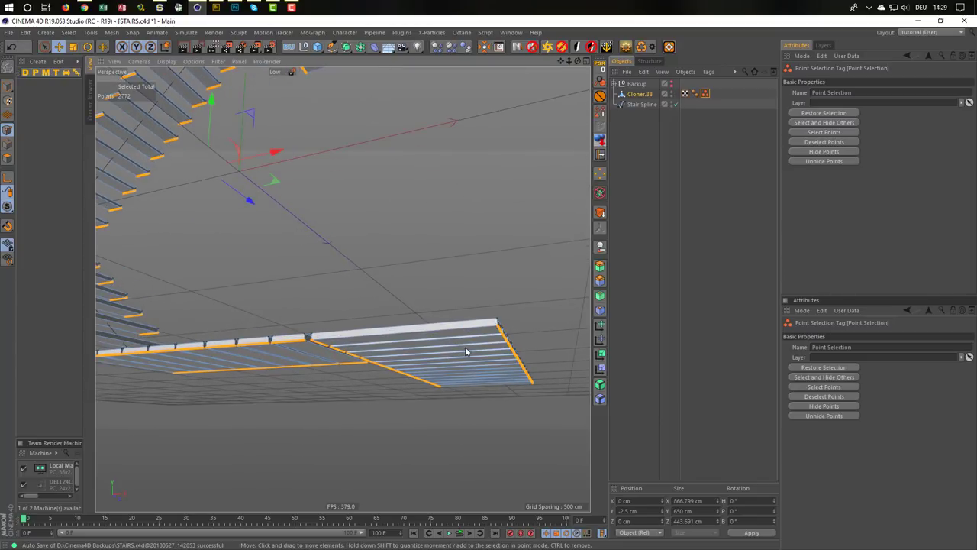
{"action": "mouse_move", "coordinate": [466, 351]}
{"action": "left_mouse_down", "text": "alt"}
{"action": "mouse_move", "coordinate": [451, 294]}
{"action": "mouse_move", "coordinate": [445, 306]}
{"action": "left_mouse_up", "text": "alt"}
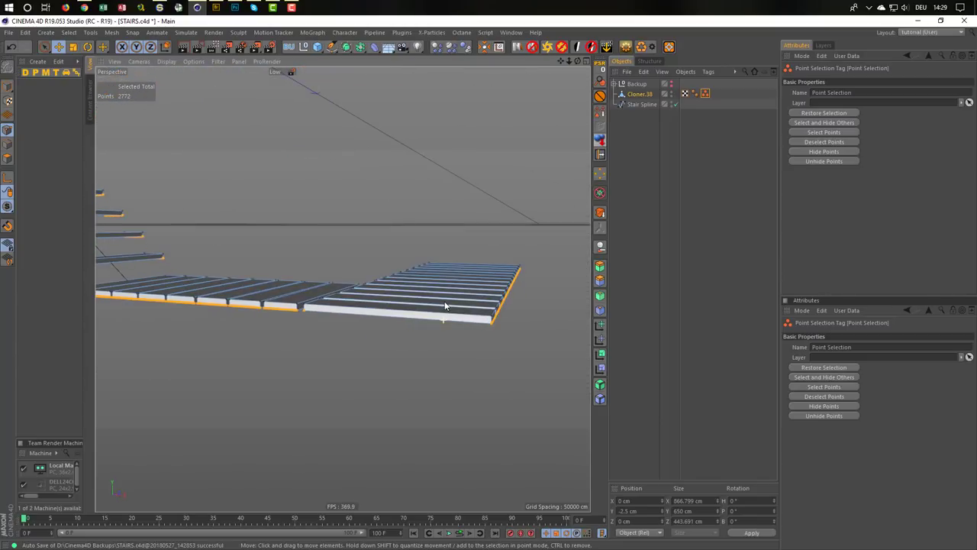
In Edges mode, select the near landing plank's front bottom edge and zoom in on it
{"action": "left_click", "coordinate": [7, 143]}
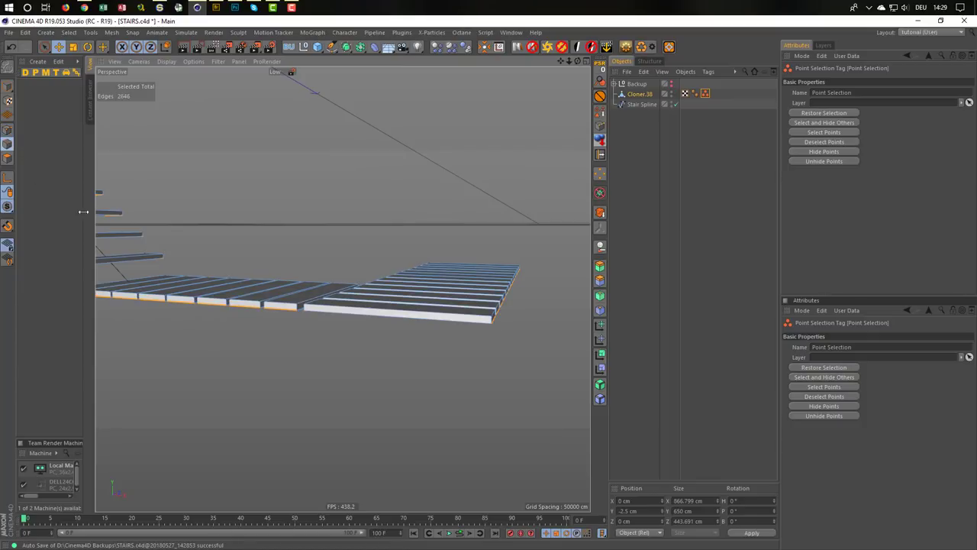
{"action": "key", "text": "space"}
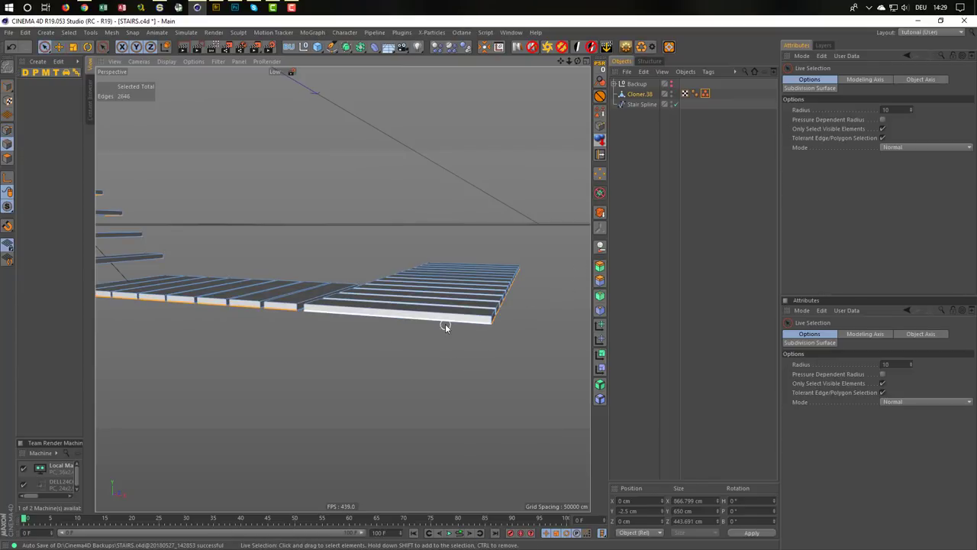
{"action": "left_click", "coordinate": [450, 321]}
{"action": "scroll", "coordinate": [485, 317], "scroll_direction": "up", "scroll_amount": 3}
{"action": "left_click_drag", "start_coordinate": [527, 304], "coordinate": [507, 279], "text": "alt"}
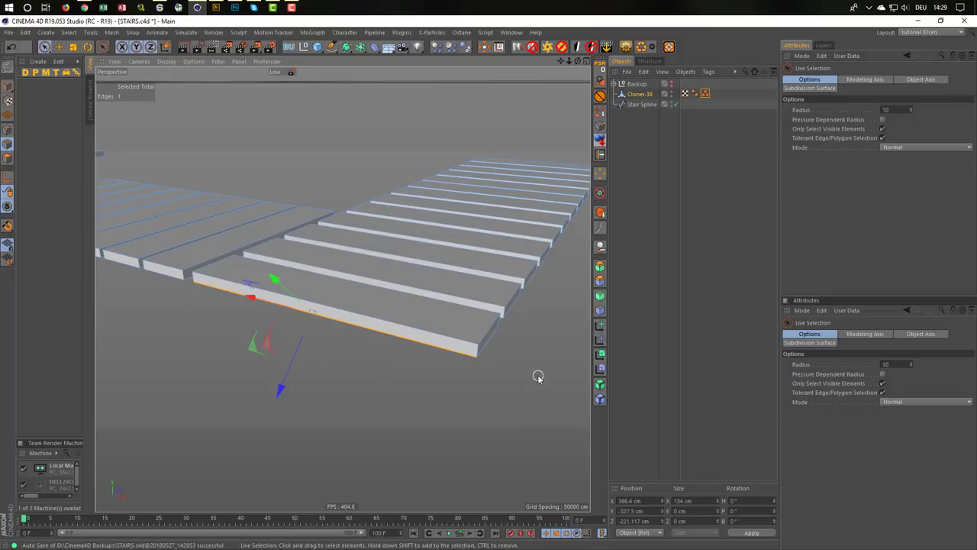
Edge Cut that edge with 80 subdivisions, then return to Points mode
{"action": "key", "text": "m"}
{"action": "key", "text": "f"}
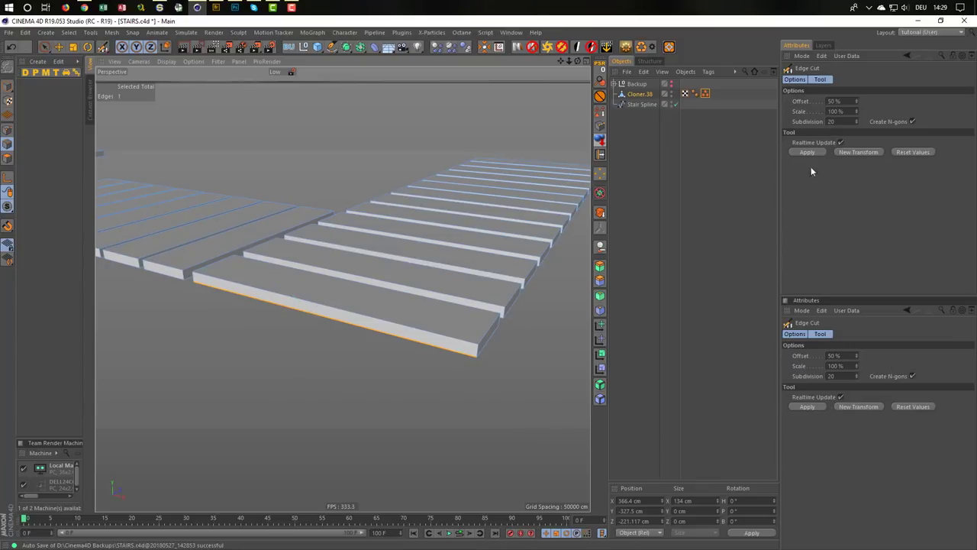
{"action": "double_click", "coordinate": [832, 122]}
{"action": "type", "text": "80"}
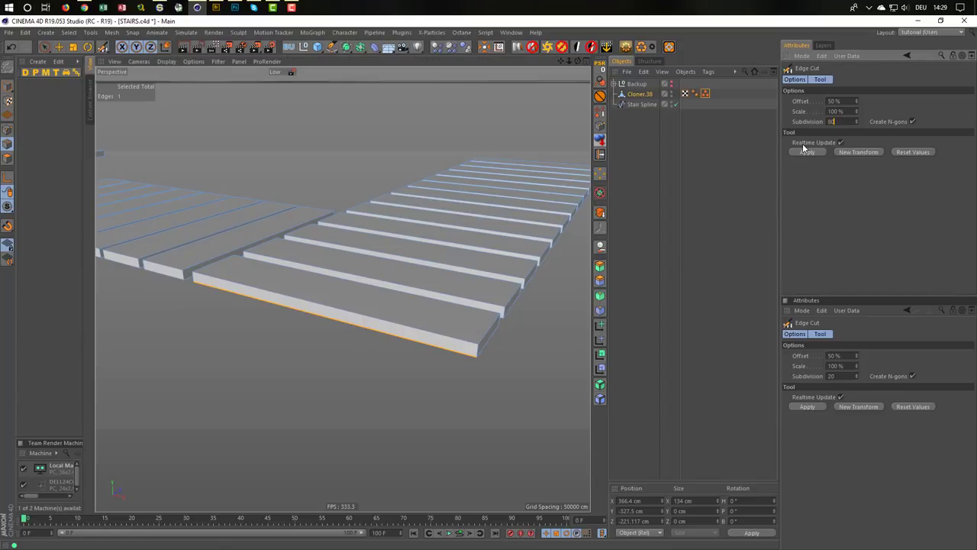
{"action": "left_click", "coordinate": [796, 155]}
{"action": "left_click", "coordinate": [6, 130]}
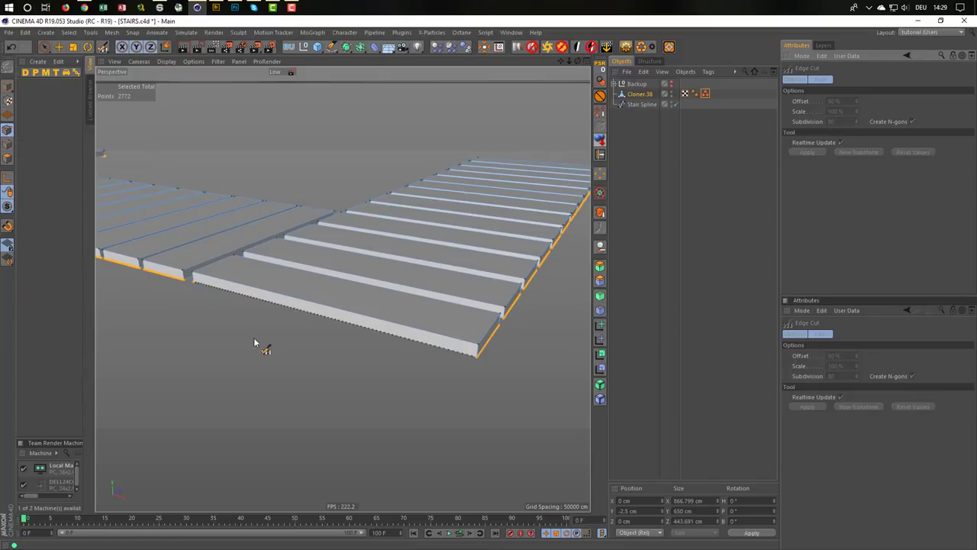
Paint the new front-edge points into the selection and store 2852 points in the Point Selection tag
{"action": "scroll", "coordinate": [448, 333], "scroll_direction": "up", "scroll_amount": 5}
{"action": "scroll", "coordinate": [538, 344], "scroll_direction": "down", "scroll_amount": 3}
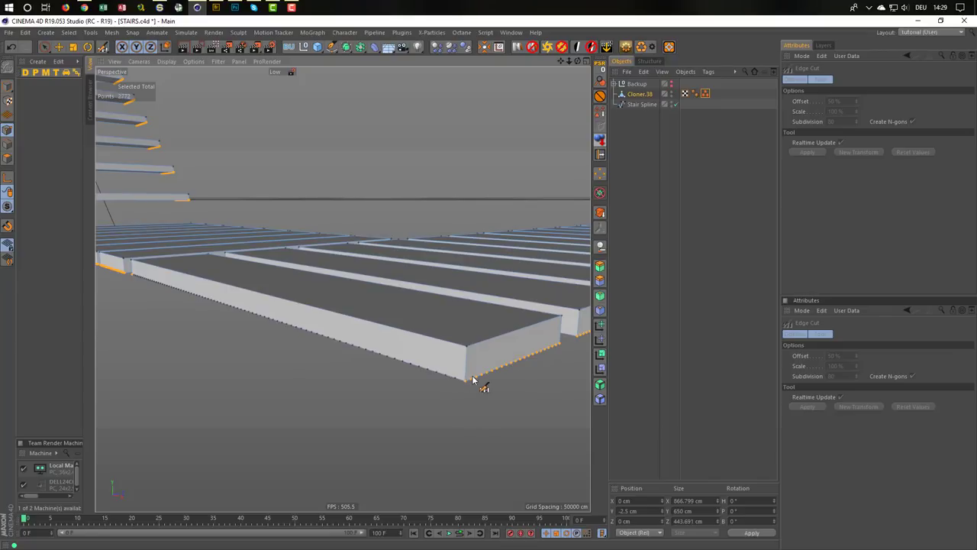
{"action": "scroll", "coordinate": [283, 337], "scroll_direction": "down", "scroll_amount": 3}
{"action": "mouse_move", "coordinate": [284, 337]}
{"action": "left_mouse_down", "text": "alt"}
{"action": "mouse_move", "coordinate": [322, 297]}
{"action": "mouse_move", "coordinate": [294, 296]}
{"action": "mouse_move", "coordinate": [365, 305]}
{"action": "left_mouse_up", "text": "alt"}
{"action": "key", "text": "space"}
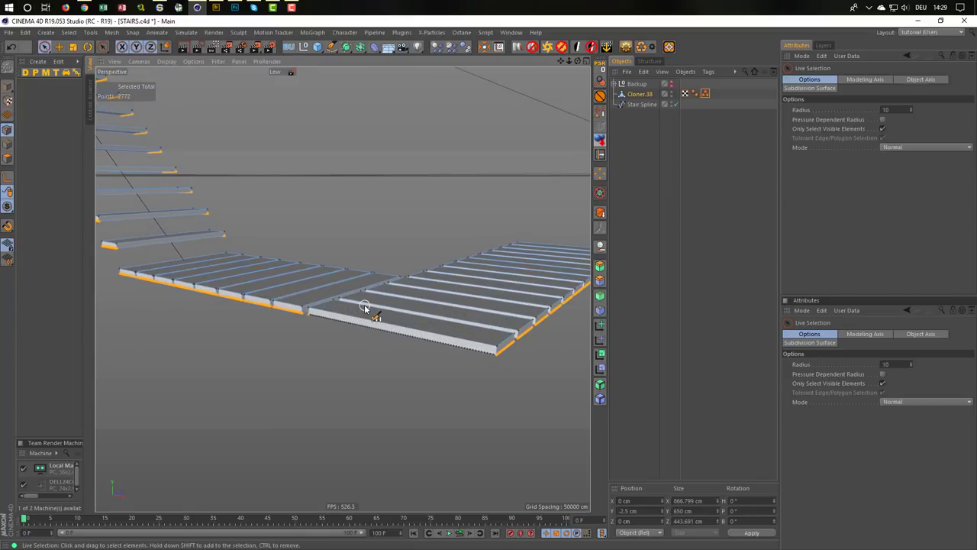
{"action": "mouse_move", "coordinate": [364, 304]}
{"action": "left_mouse_down", "text": "alt"}
{"action": "mouse_move", "coordinate": [358, 360]}
{"action": "mouse_move", "coordinate": [332, 347]}
{"action": "mouse_move", "coordinate": [264, 343]}
{"action": "mouse_move", "coordinate": [329, 339]}
{"action": "left_mouse_up", "text": "alt"}
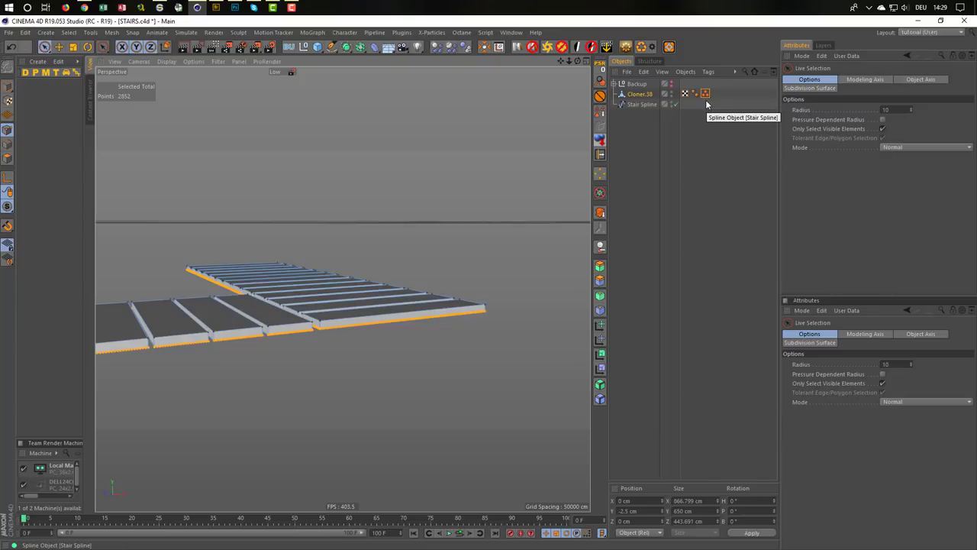
{"action": "left_click", "coordinate": [600, 113]}
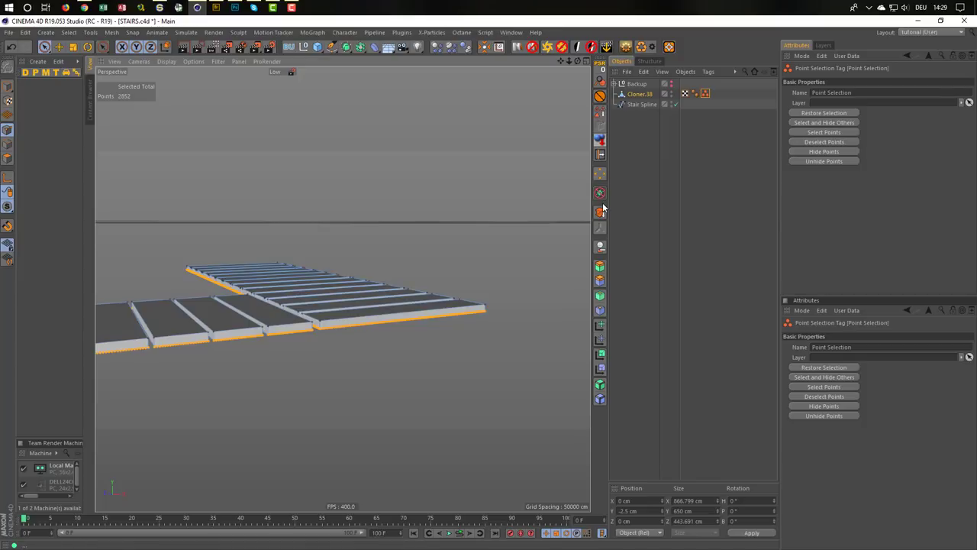
Bring the lower landing into view and select its front bottom edge in Edges mode
{"action": "scroll", "coordinate": [353, 329], "scroll_direction": "down", "scroll_amount": 2}
{"action": "scroll", "coordinate": [255, 331], "scroll_direction": "down", "scroll_amount": 5}
{"action": "scroll", "coordinate": [313, 310], "scroll_direction": "down", "scroll_amount": 1}
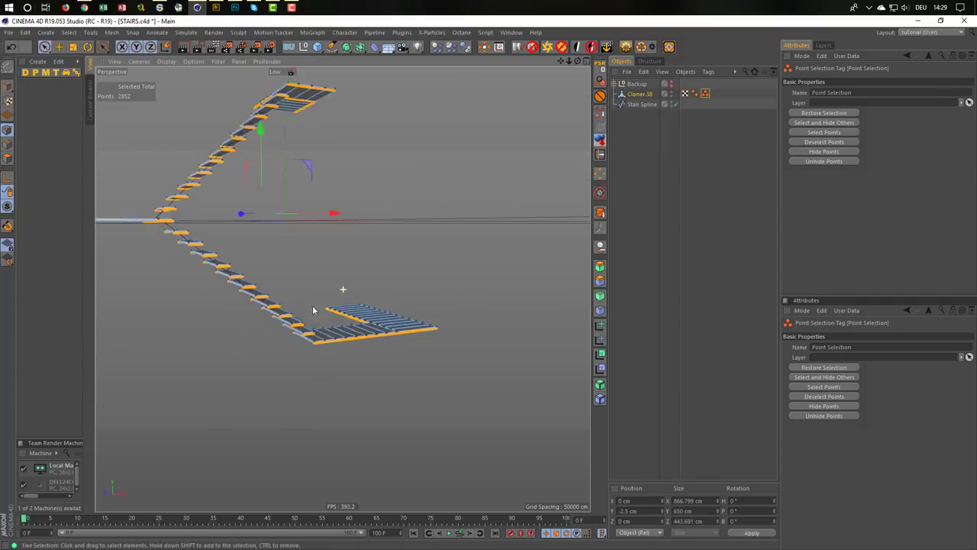
{"action": "left_click_drag", "start_coordinate": [313, 310], "coordinate": [359, 338], "text": "alt"}
{"action": "scroll", "coordinate": [344, 286], "scroll_direction": "up", "scroll_amount": 3}
{"action": "scroll", "coordinate": [393, 278], "scroll_direction": "up", "scroll_amount": 3}
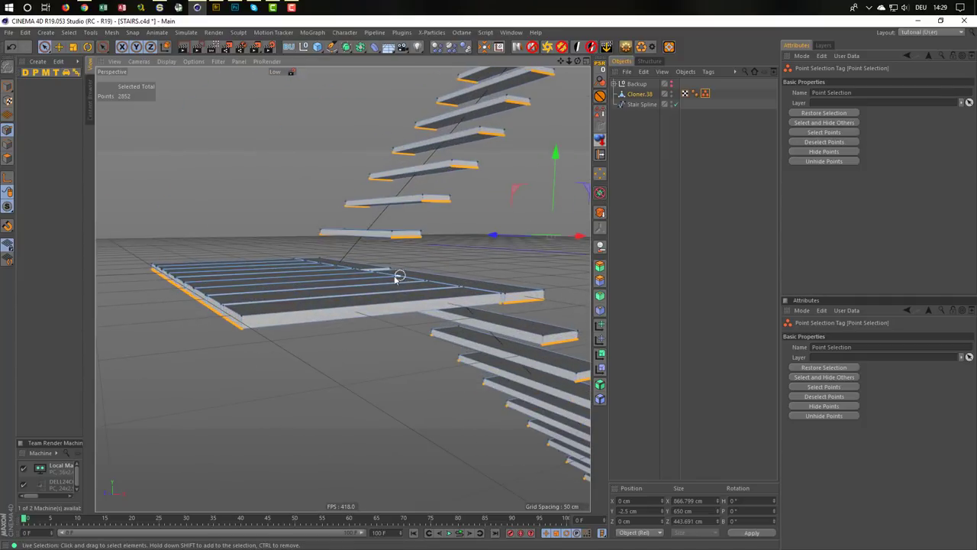
{"action": "left_click", "coordinate": [7, 144]}
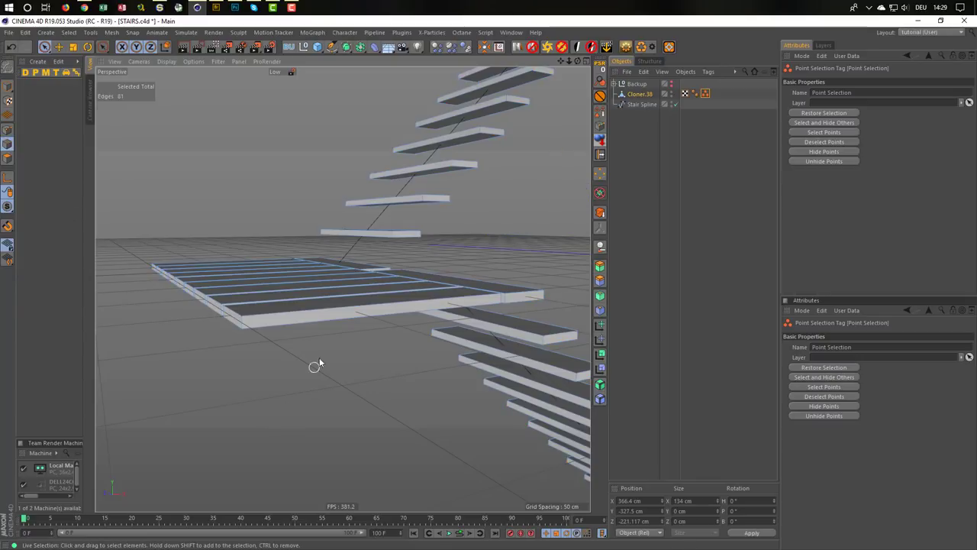
{"action": "left_click", "coordinate": [343, 318]}
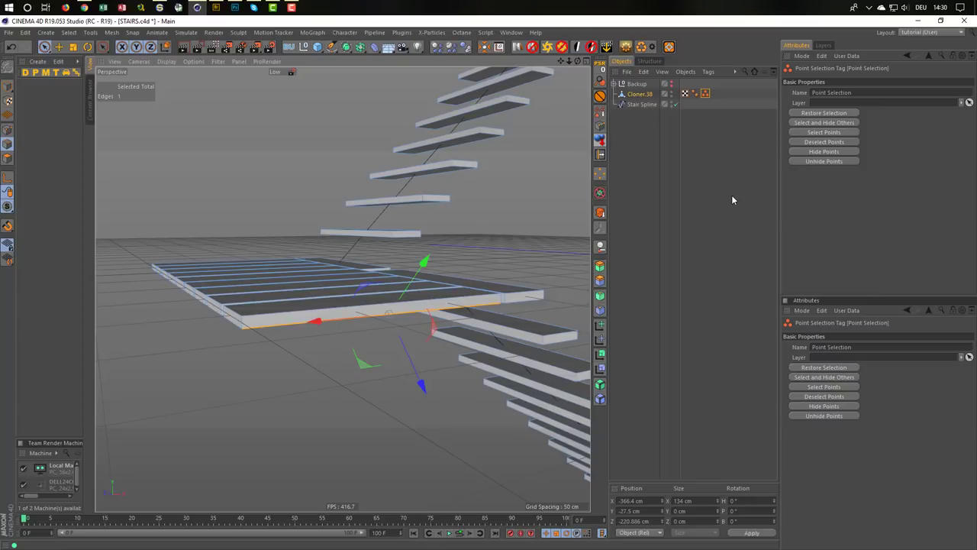
Edge Cut the landing edge with 80 subdivisions and return to Points mode
{"action": "key", "text": "m"}
{"action": "key", "text": "f"}
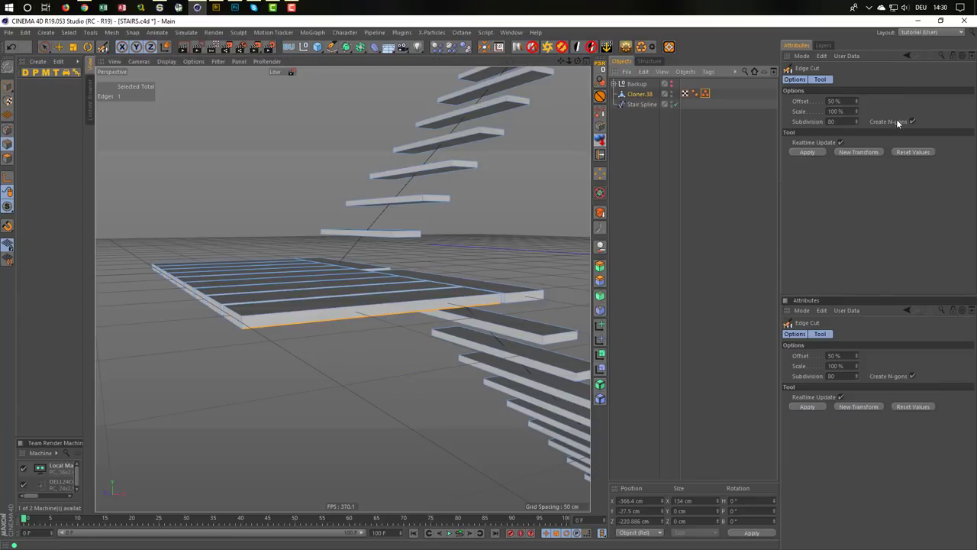
{"action": "left_click", "coordinate": [814, 151]}
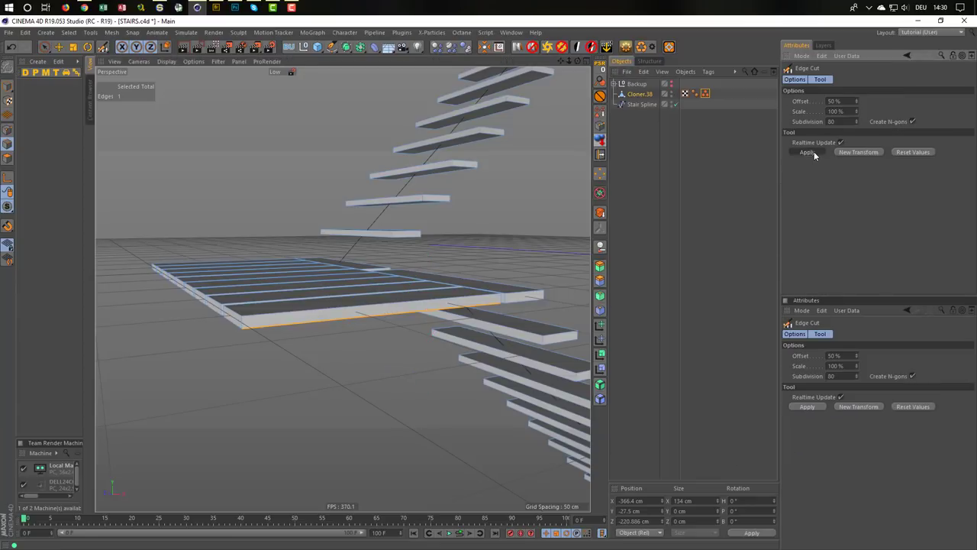
{"action": "left_click", "coordinate": [9, 131]}
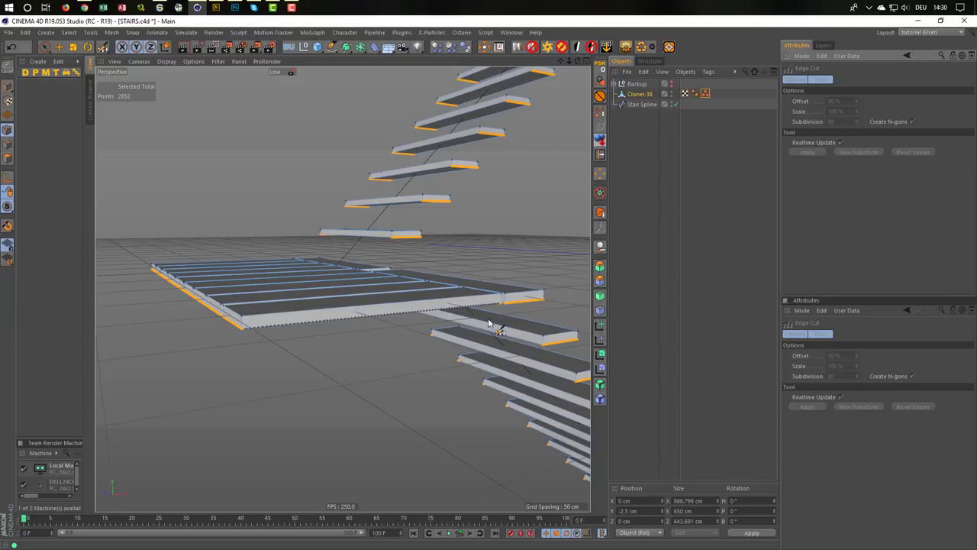
Paint the landing's new edge points into the selection and store 2932 points in the tag
{"action": "key", "text": "9"}
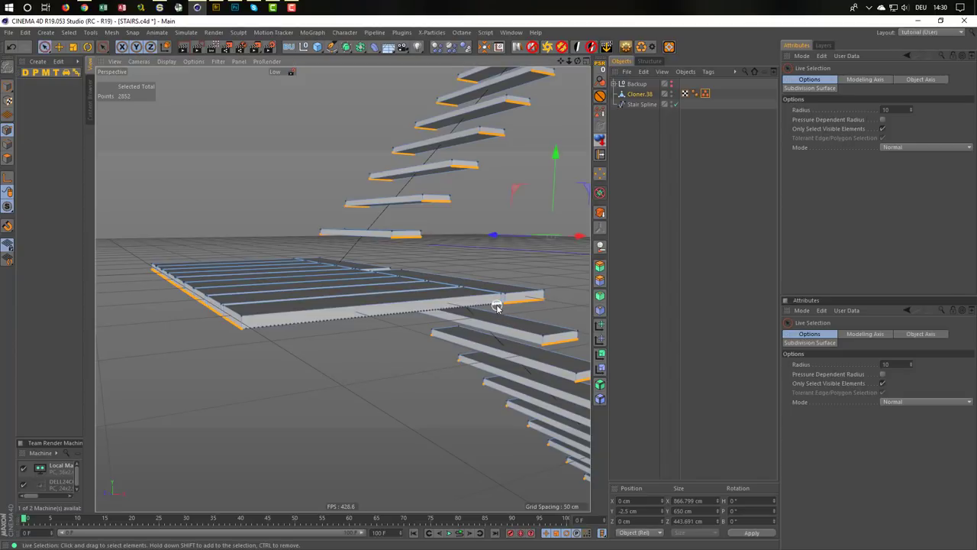
{"action": "left_click_drag", "start_coordinate": [496, 306], "coordinate": [234, 334]}
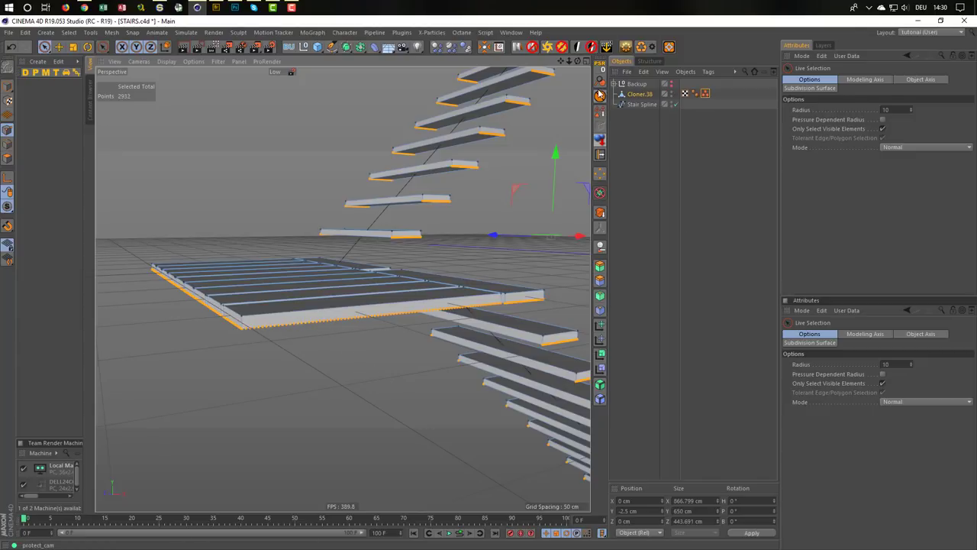
{"action": "left_click", "coordinate": [600, 112]}
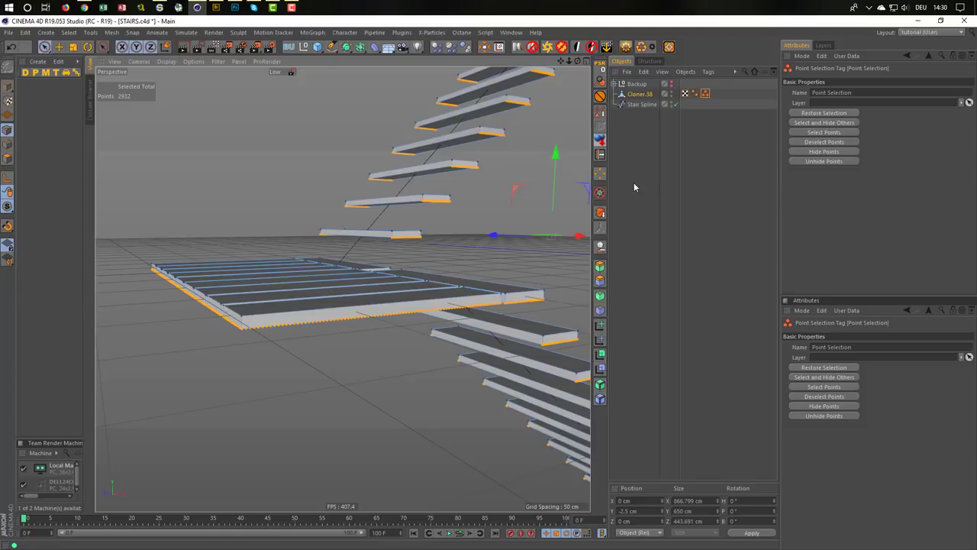
{"action": "mouse_move", "coordinate": [429, 304]}
{"action": "left_mouse_down", "text": "alt"}
{"action": "mouse_move", "coordinate": [436, 338]}
{"action": "mouse_move", "coordinate": [390, 292]}
{"action": "mouse_move", "coordinate": [405, 323]}
{"action": "mouse_move", "coordinate": [443, 336]}
{"action": "mouse_move", "coordinate": [453, 203]}
{"action": "mouse_move", "coordinate": [473, 244]}
{"action": "mouse_move", "coordinate": [473, 227]}
{"action": "mouse_move", "coordinate": [450, 260]}
{"action": "mouse_move", "coordinate": [394, 280]}
{"action": "mouse_move", "coordinate": [376, 305]}
{"action": "left_mouse_up", "text": "alt"}
{"action": "mouse_move", "coordinate": [327, 324]}
{"action": "left_mouse_down", "text": "alt"}
{"action": "mouse_move", "coordinate": [310, 320]}
{"action": "mouse_move", "coordinate": [293, 339]}
{"action": "mouse_move", "coordinate": [327, 320]}
{"action": "left_mouse_up", "text": "alt"}
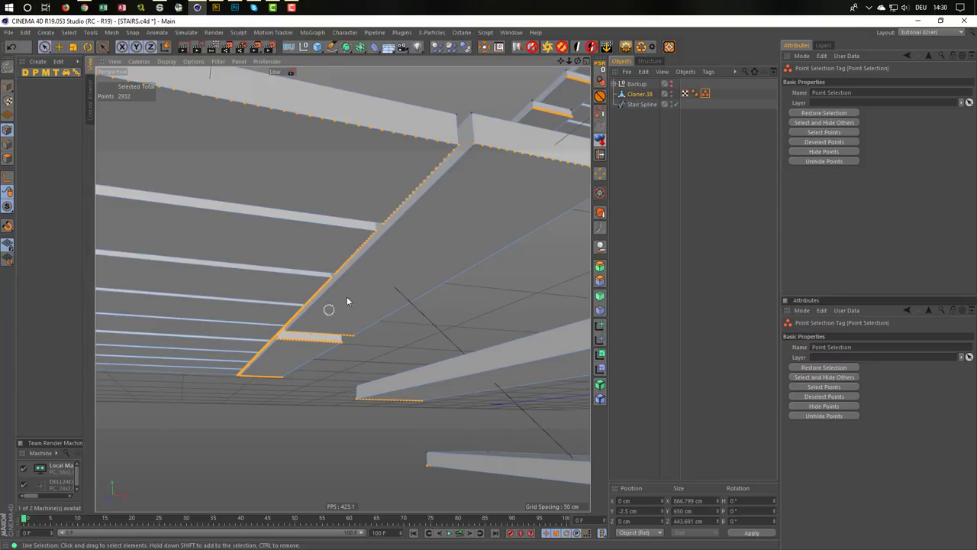
{"action": "mouse_move", "coordinate": [347, 297]}
{"action": "left_mouse_down", "text": "alt"}
{"action": "mouse_move", "coordinate": [458, 270]}
{"action": "mouse_move", "coordinate": [425, 243]}
{"action": "mouse_move", "coordinate": [403, 251]}
{"action": "mouse_move", "coordinate": [430, 222]}
{"action": "mouse_move", "coordinate": [393, 258]}
{"action": "mouse_move", "coordinate": [392, 314]}
{"action": "left_mouse_up", "text": "alt"}
{"action": "left_click", "coordinate": [397, 319]}
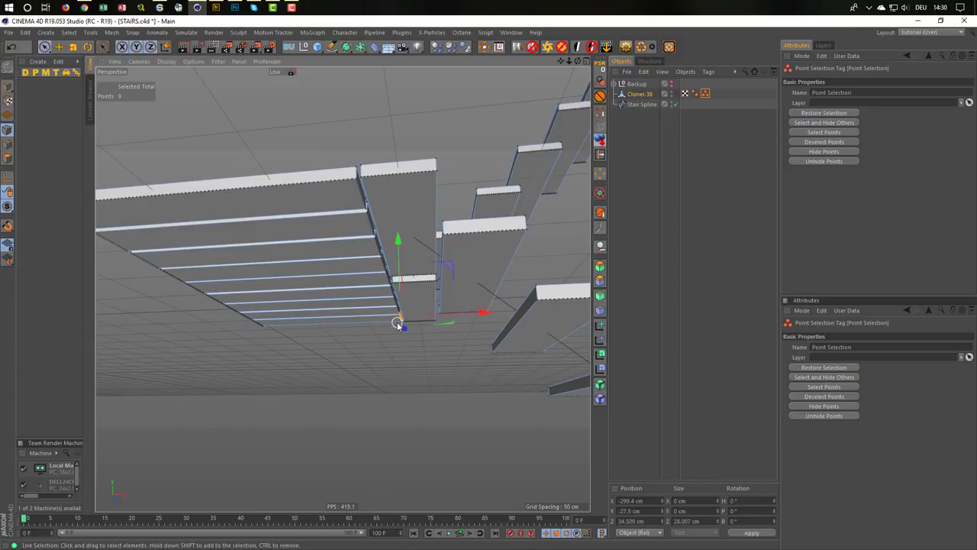
{"action": "key", "text": "ctrl+z"}
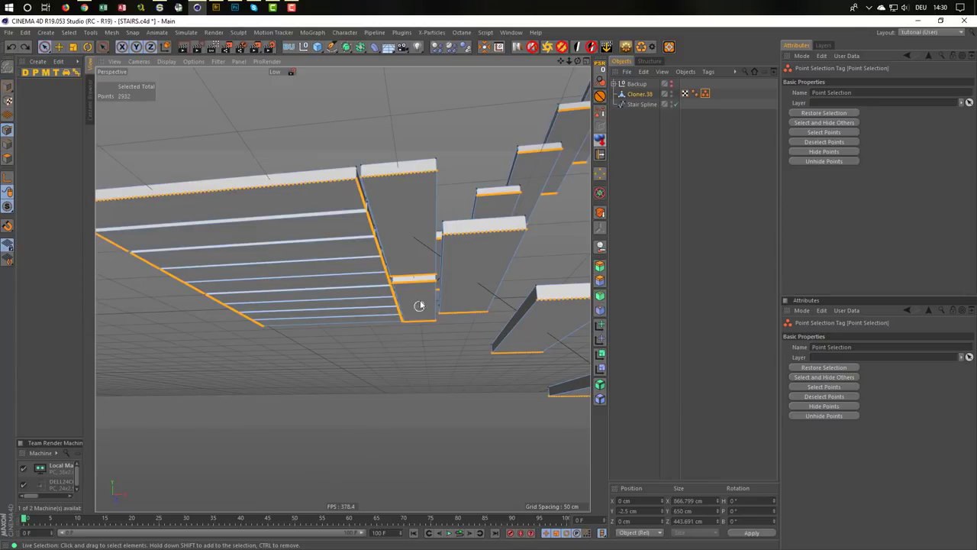
{"action": "mouse_move", "coordinate": [421, 365]}
{"action": "left_mouse_down", "text": "alt"}
{"action": "mouse_move", "coordinate": [371, 283]}
{"action": "mouse_move", "coordinate": [350, 215]}
{"action": "mouse_move", "coordinate": [382, 211]}
{"action": "mouse_move", "coordinate": [343, 284]}
{"action": "mouse_move", "coordinate": [371, 218]}
{"action": "mouse_move", "coordinate": [382, 270]}
{"action": "mouse_move", "coordinate": [474, 295]}
{"action": "mouse_move", "coordinate": [475, 203]}
{"action": "mouse_move", "coordinate": [419, 278]}
{"action": "mouse_move", "coordinate": [418, 307]}
{"action": "left_mouse_up", "text": "alt"}
{"action": "scroll", "coordinate": [475, 203], "scroll_direction": "up", "scroll_amount": 3}
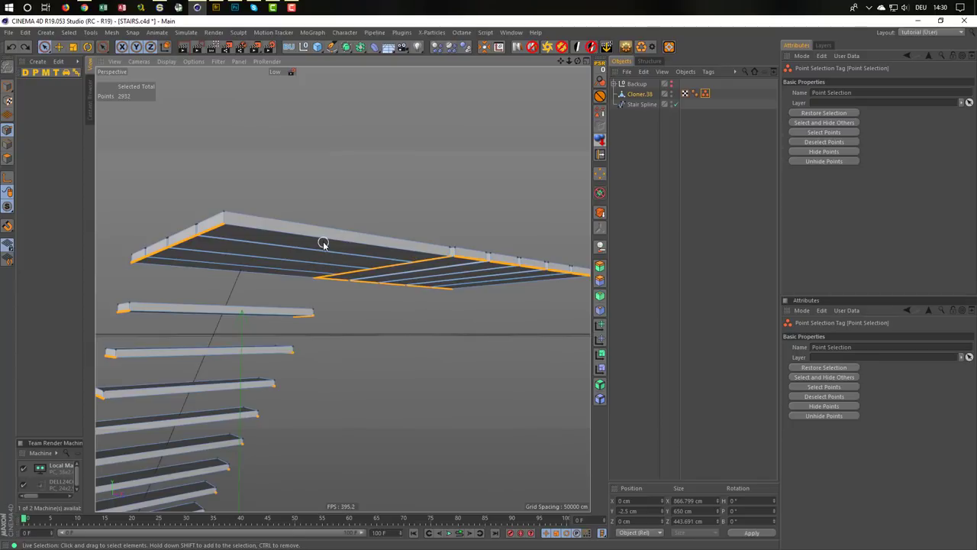
Edge Cut the upper landing's top front edge with 80 subdivisions, then return to Points mode
{"action": "left_click", "coordinate": [5, 149]}
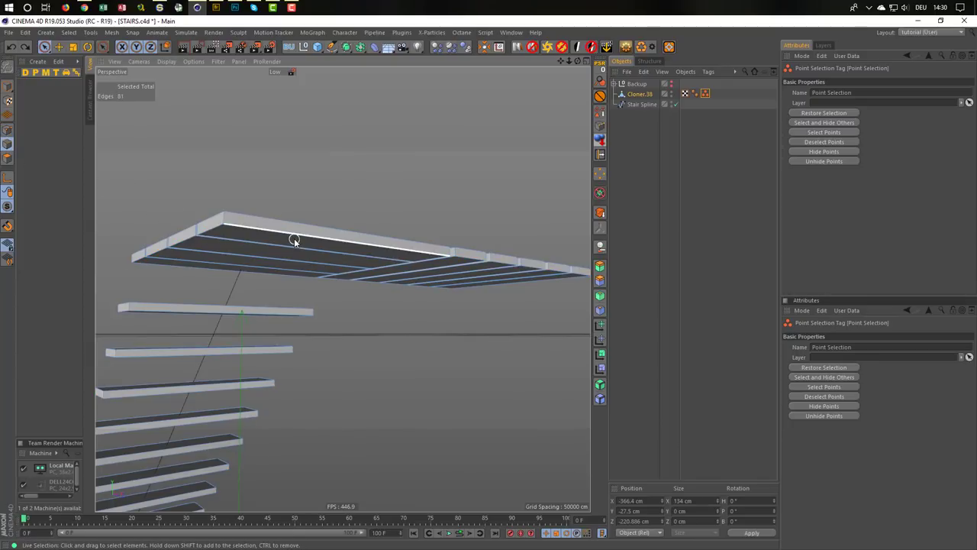
{"action": "left_click", "coordinate": [294, 234]}
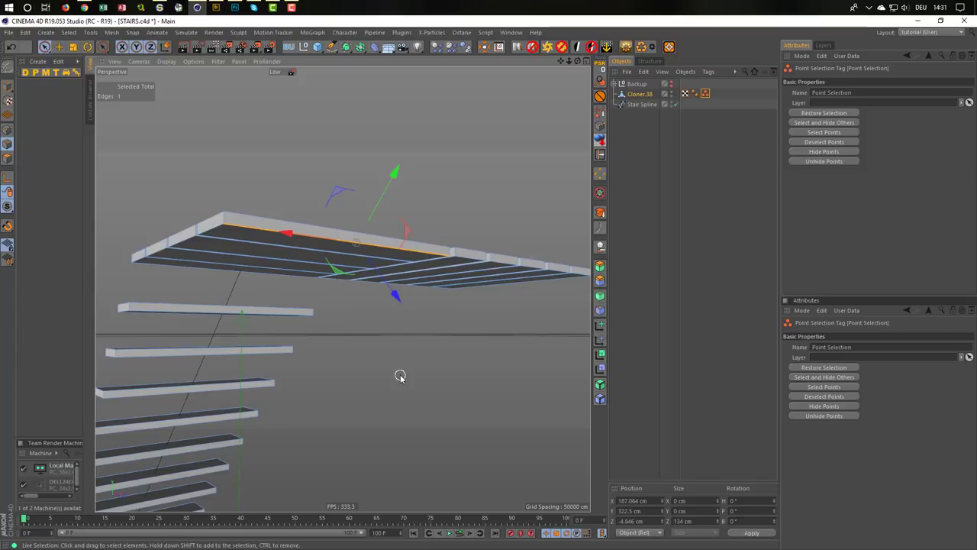
{"action": "key", "text": "m"}
{"action": "key", "text": "f"}
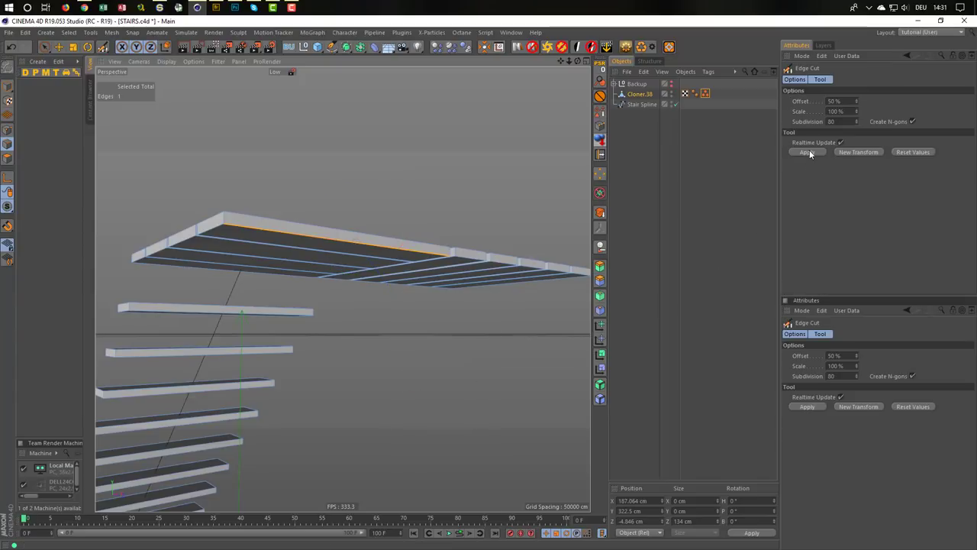
{"action": "left_click", "coordinate": [808, 152]}
{"action": "left_click", "coordinate": [8, 131]}
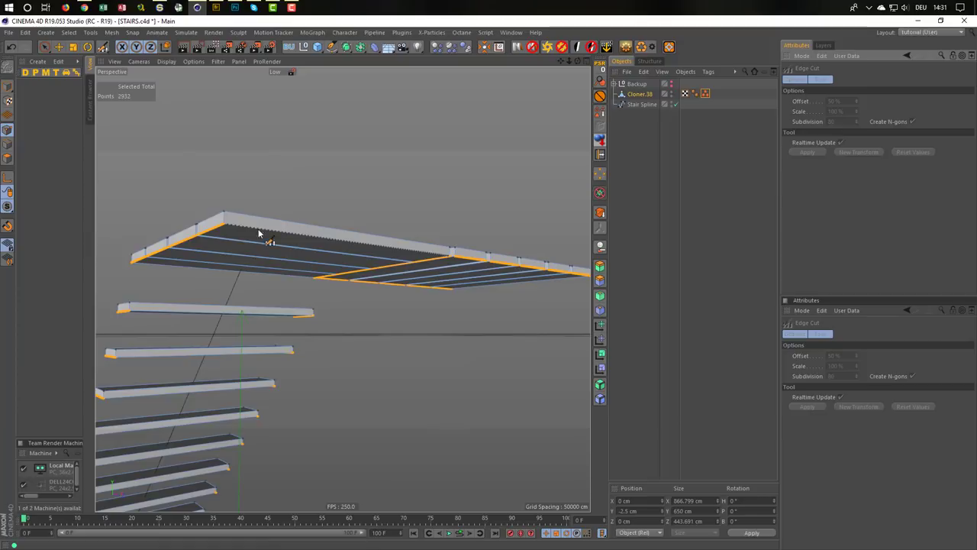
Paint the points along the landing's top edges, store 3012 points in the selection tag, and save
{"action": "key", "text": "9"}
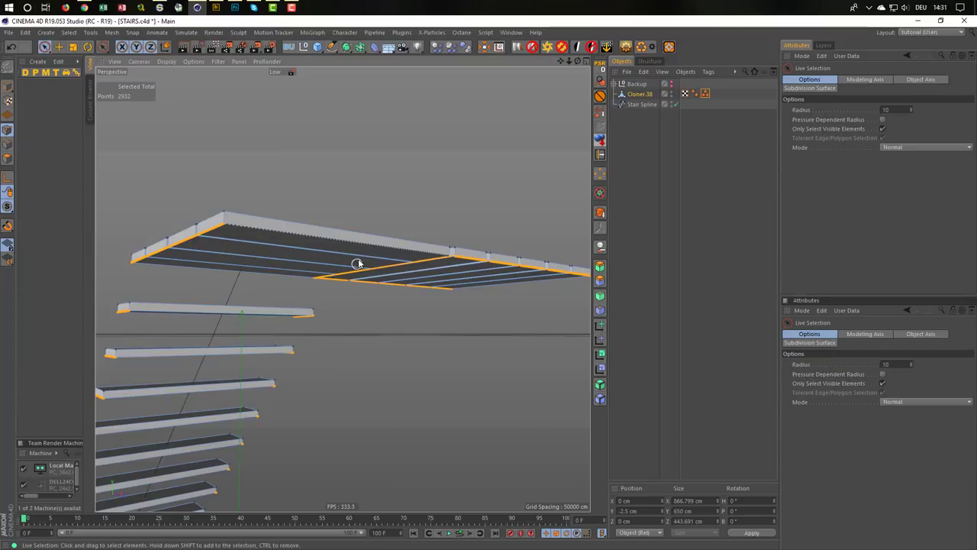
{"action": "left_click_drag", "start_coordinate": [447, 258], "coordinate": [369, 246], "text": "shift"}
{"action": "left_click_drag", "start_coordinate": [287, 233], "coordinate": [219, 222], "text": "shift"}
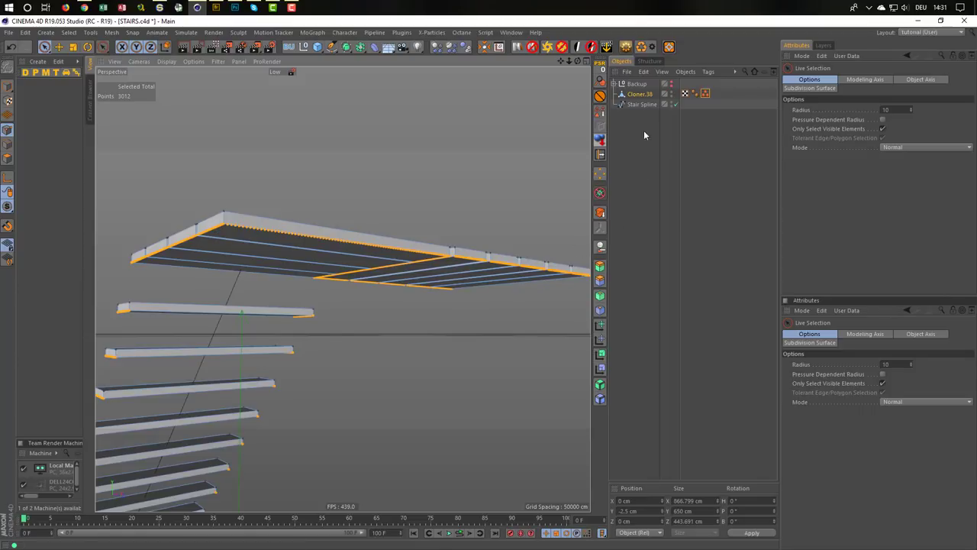
{"action": "left_click", "coordinate": [600, 113]}
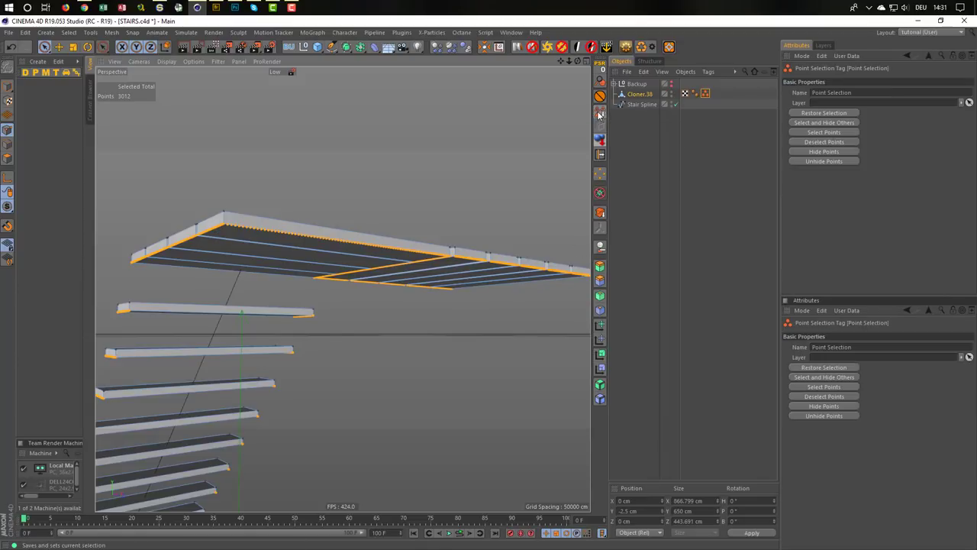
{"action": "key", "text": "ctrl+s"}
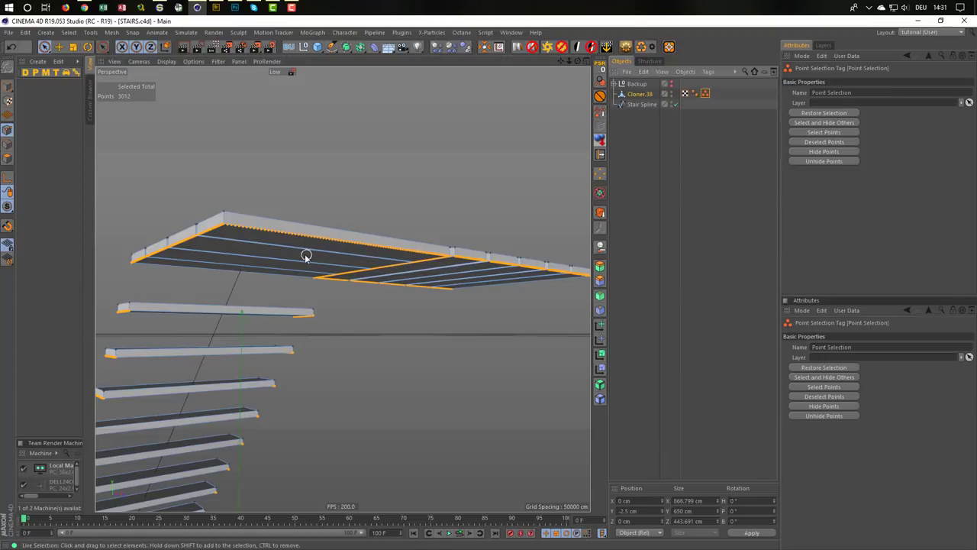
Deselect the points on the landing's diagonal inner edge, leaving 2925 selected, and save the scene
{"action": "left_click_drag", "start_coordinate": [307, 255], "coordinate": [289, 280], "text": "alt"}
{"action": "mouse_move", "coordinate": [290, 280]}
{"action": "right_mouse_down", "text": "alt"}
{"action": "mouse_move", "coordinate": [403, 276]}
{"action": "mouse_move", "coordinate": [458, 257]}
{"action": "mouse_move", "coordinate": [463, 244]}
{"action": "right_mouse_up", "text": "alt"}
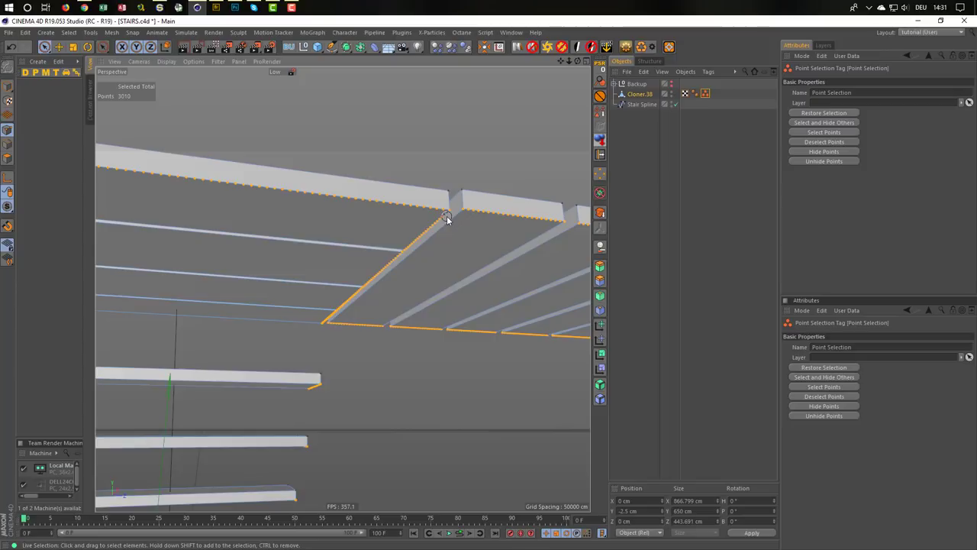
{"action": "left_click_drag", "start_coordinate": [447, 215], "coordinate": [420, 236], "text": "ctrl"}
{"action": "left_click_drag", "start_coordinate": [356, 289], "coordinate": [342, 307], "text": "ctrl"}
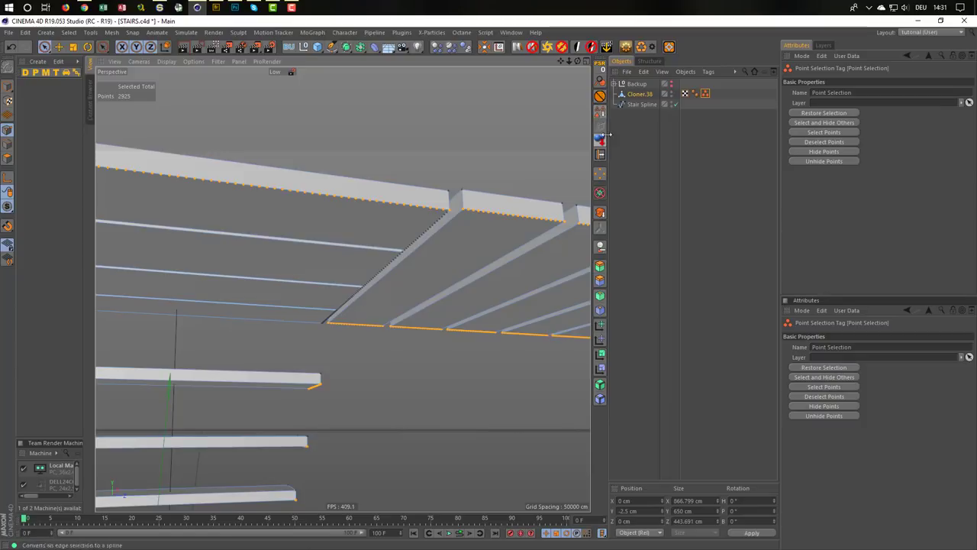
{"action": "key", "text": "ctrl+s"}
{"action": "scroll", "coordinate": [471, 238], "scroll_direction": "down", "scroll_amount": 5}
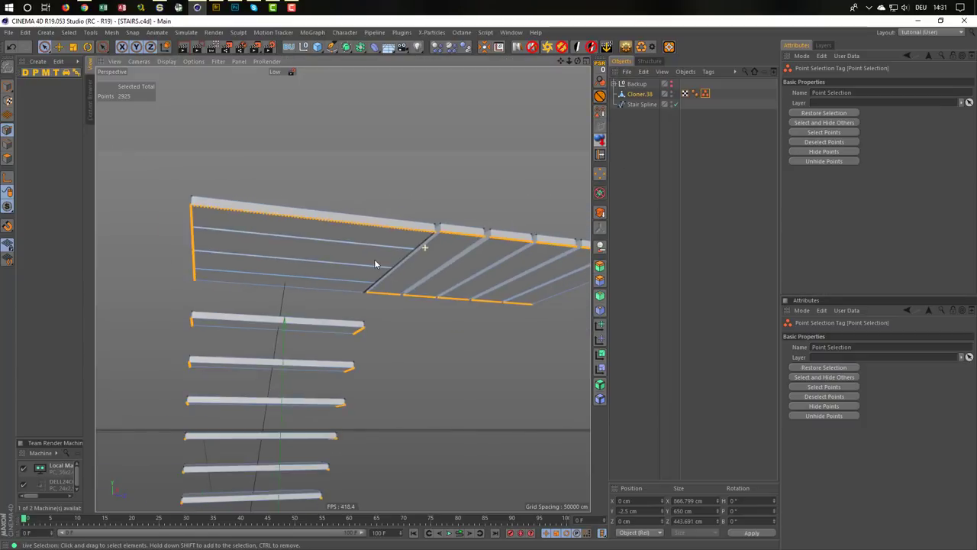
{"action": "mouse_move", "coordinate": [374, 262]}
{"action": "left_mouse_down", "text": "alt"}
{"action": "mouse_move", "coordinate": [356, 203]}
{"action": "mouse_move", "coordinate": [317, 244]}
{"action": "mouse_move", "coordinate": [277, 239]}
{"action": "left_mouse_up", "text": "alt"}
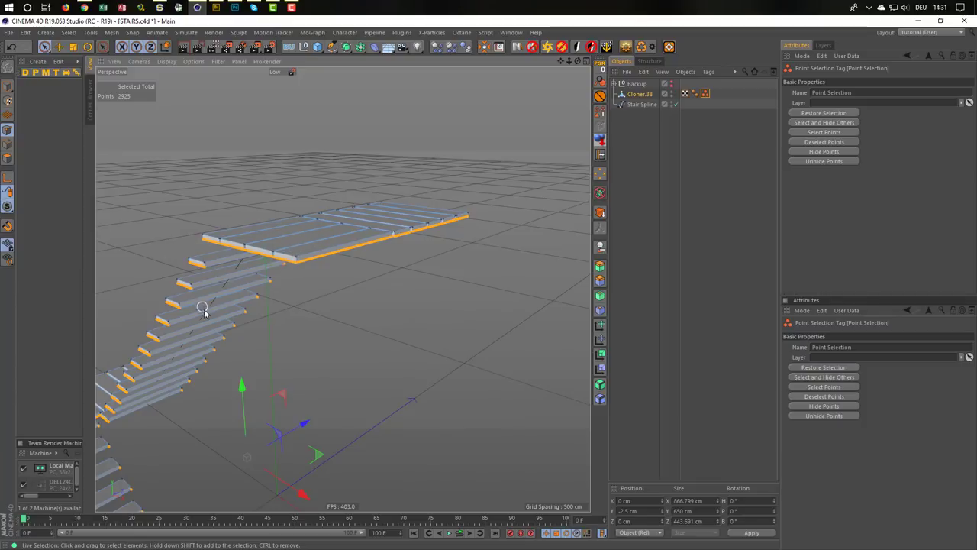
{"action": "mouse_move", "coordinate": [218, 310]}
{"action": "left_mouse_down", "text": "alt"}
{"action": "mouse_move", "coordinate": [307, 271]}
{"action": "mouse_move", "coordinate": [196, 331]}
{"action": "left_mouse_up", "text": "alt"}
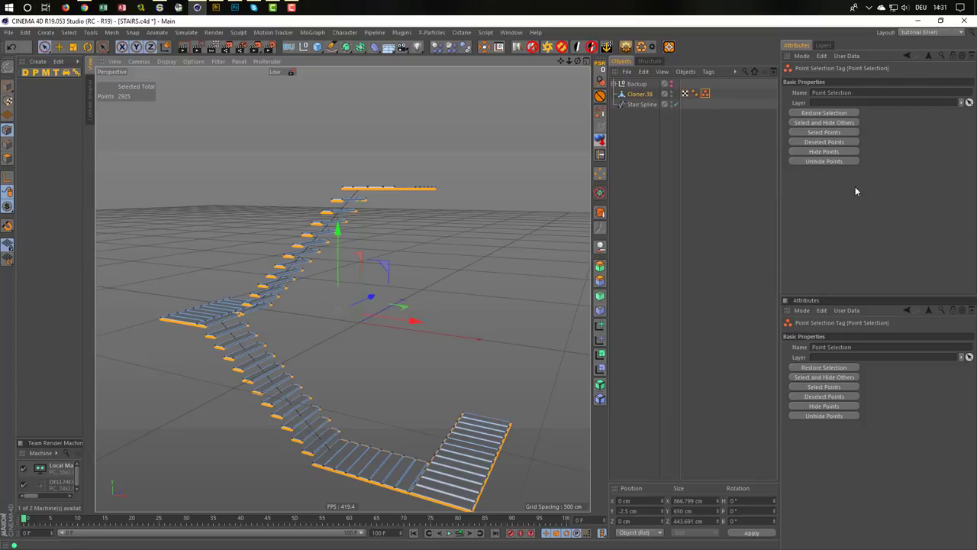
In Model mode, rename Cloner.38 to 'Stairway' in the Object Manager
{"action": "scroll", "coordinate": [146, 322], "scroll_direction": "down", "scroll_amount": 3}
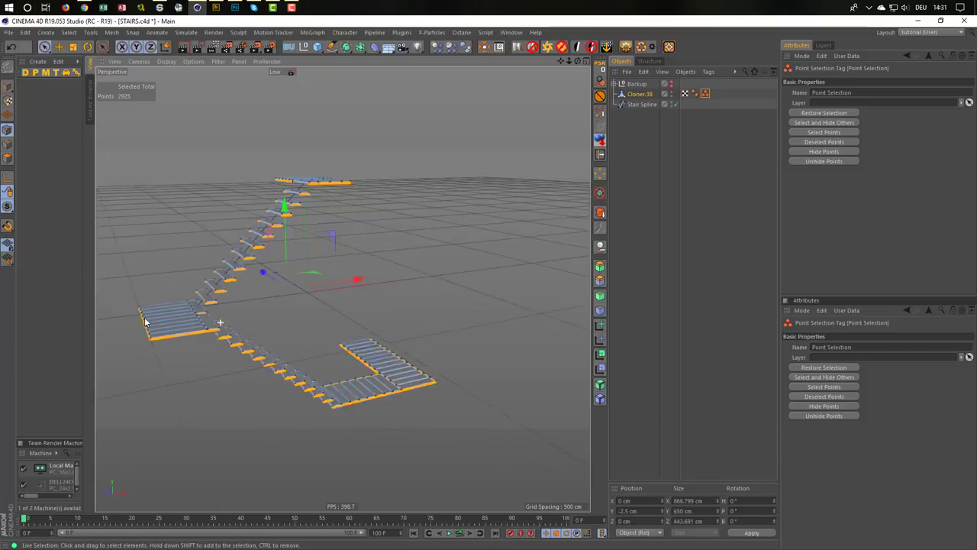
{"action": "mouse_move", "coordinate": [145, 322]}
{"action": "left_mouse_down", "text": "alt"}
{"action": "mouse_move", "coordinate": [119, 324]}
{"action": "mouse_move", "coordinate": [124, 355]}
{"action": "mouse_move", "coordinate": [185, 353]}
{"action": "mouse_move", "coordinate": [160, 363]}
{"action": "mouse_move", "coordinate": [203, 377]}
{"action": "mouse_move", "coordinate": [251, 365]}
{"action": "mouse_move", "coordinate": [242, 298]}
{"action": "mouse_move", "coordinate": [231, 320]}
{"action": "mouse_move", "coordinate": [247, 255]}
{"action": "mouse_move", "coordinate": [234, 262]}
{"action": "mouse_move", "coordinate": [246, 257]}
{"action": "left_mouse_up", "text": "alt"}
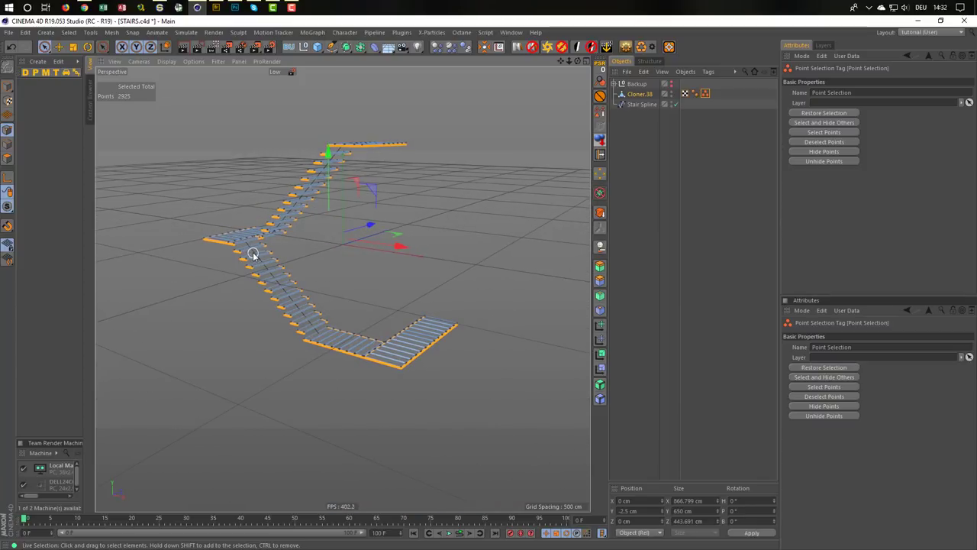
{"action": "left_click", "coordinate": [7, 86]}
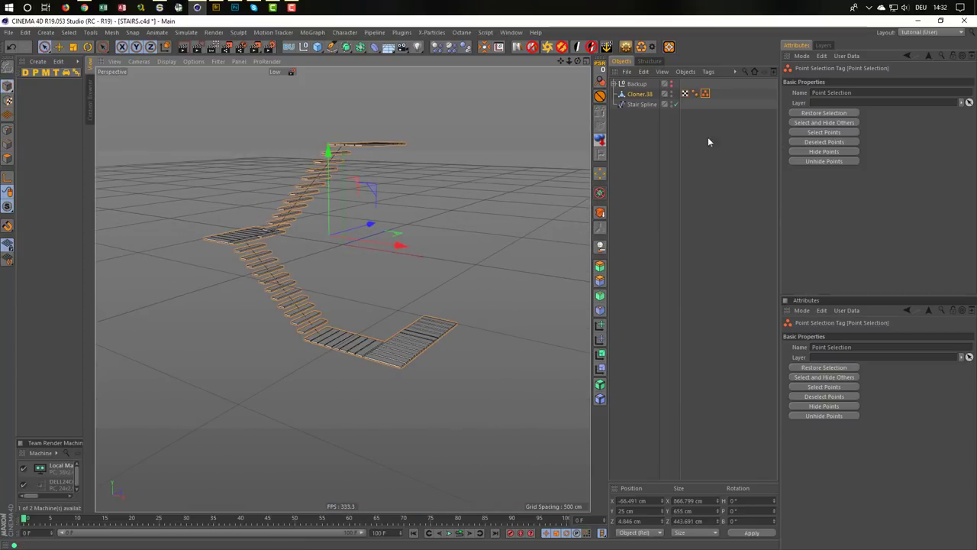
{"action": "left_click", "coordinate": [707, 94]}
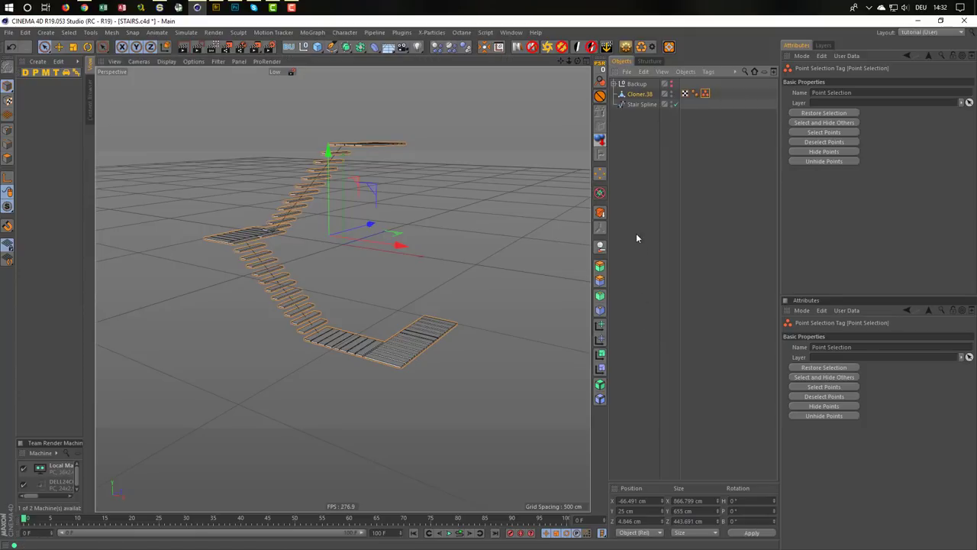
{"action": "double_click", "coordinate": [639, 94]}
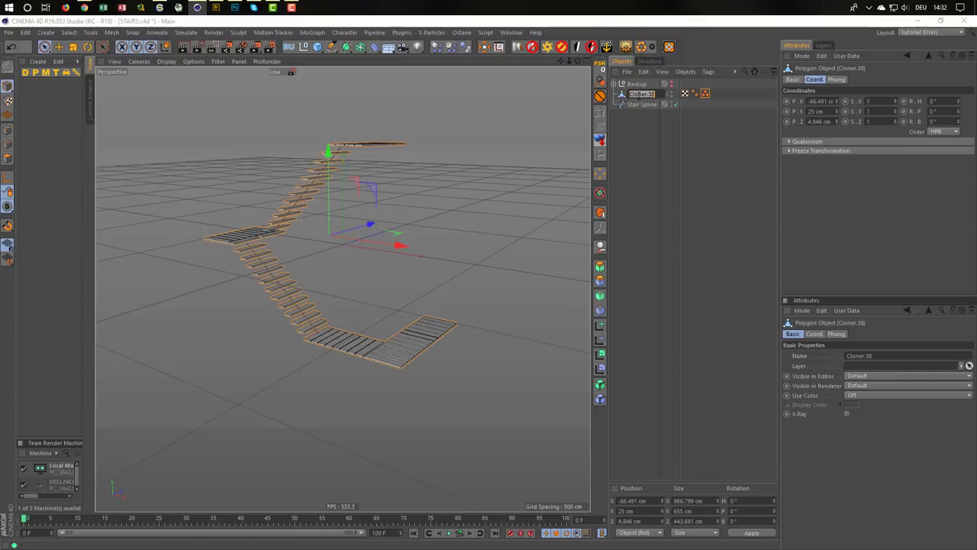
{"action": "type", "text": "S"}
{"action": "type", "text": "tairway"}
{"action": "key", "text": "Return"}
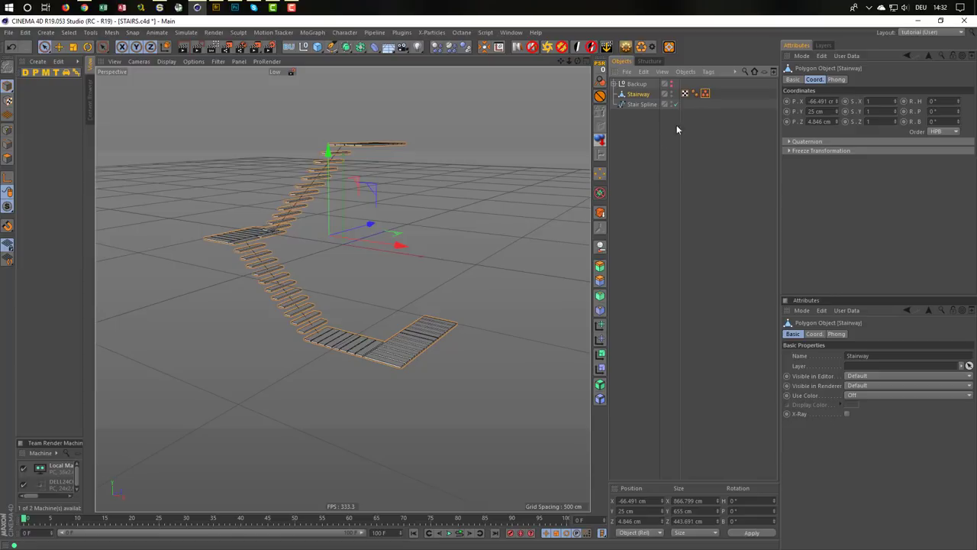
{"action": "left_click", "coordinate": [694, 93]}
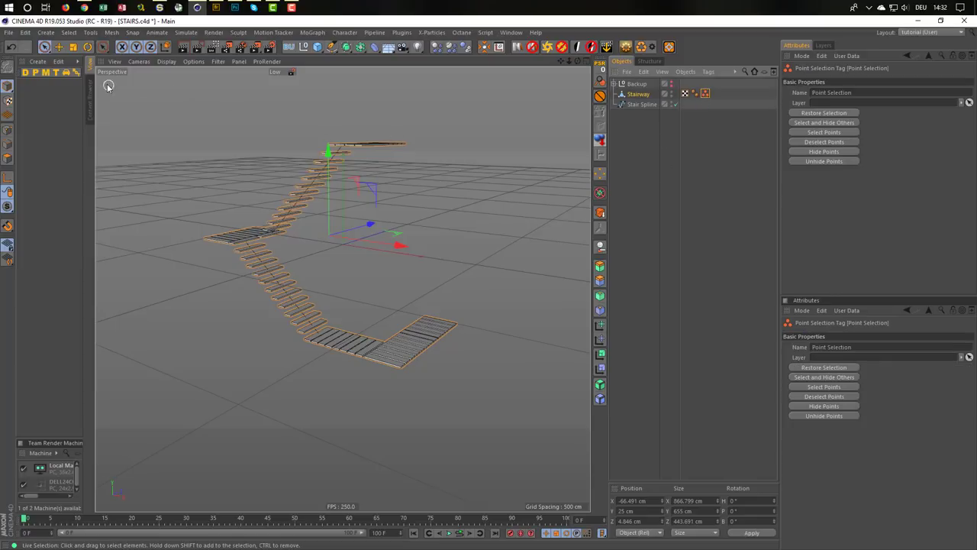
Add a Hair object to the Stairway from the Simulate > Hair Objects menu
{"action": "left_click", "coordinate": [183, 33]}
{"action": "mouse_move", "coordinate": [192, 95]}
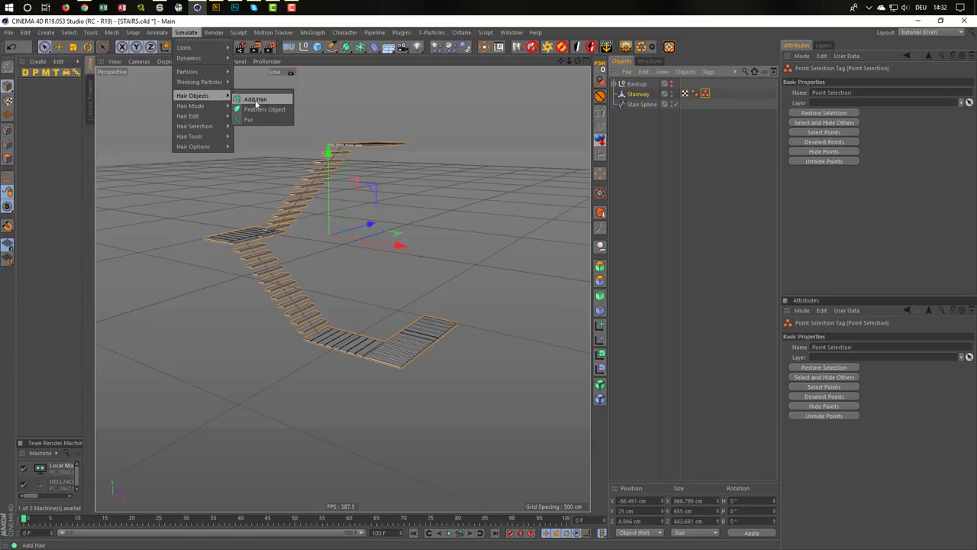
{"action": "left_click", "coordinate": [256, 100]}
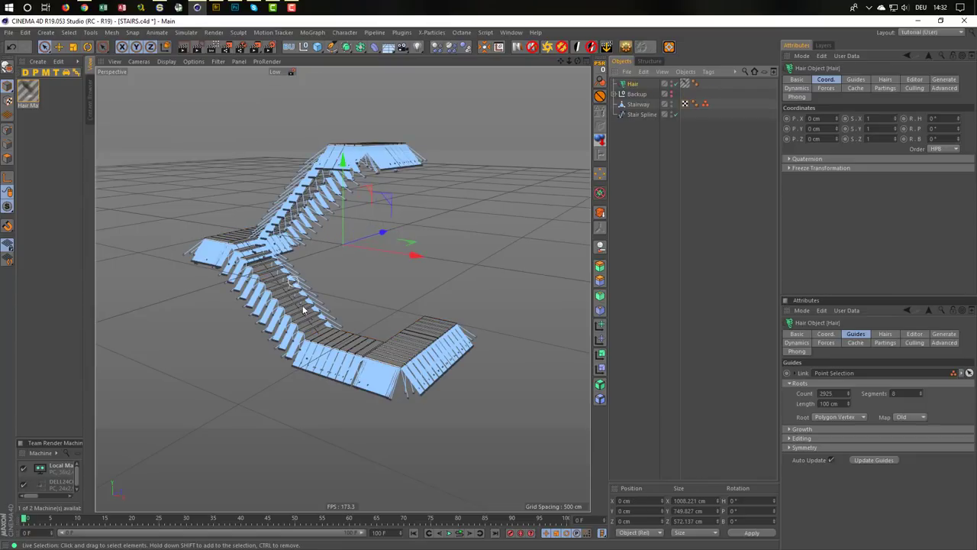
{"action": "scroll", "coordinate": [427, 370], "scroll_direction": "up", "scroll_amount": 3}
{"action": "scroll", "coordinate": [473, 355], "scroll_direction": "up", "scroll_amount": 2}
{"action": "scroll", "coordinate": [517, 341], "scroll_direction": "up", "scroll_amount": 1}
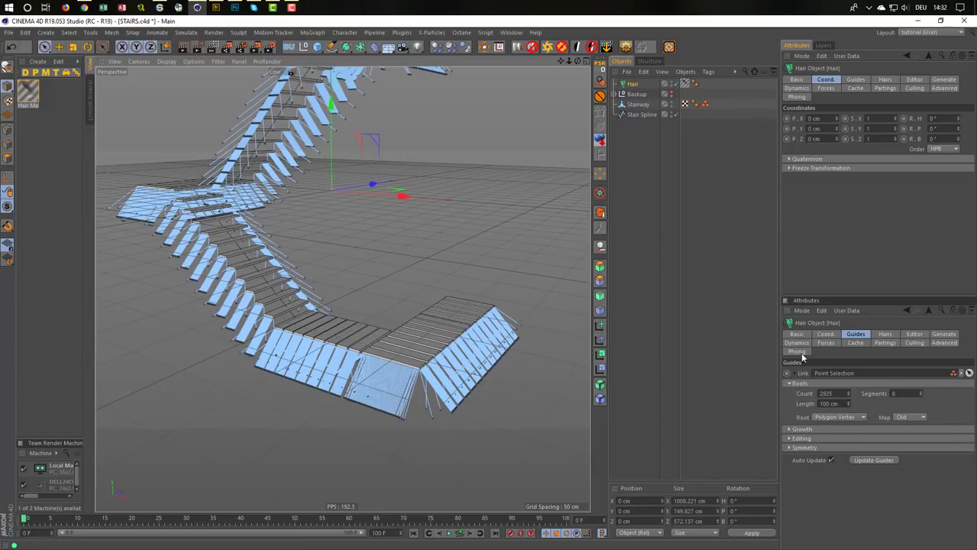
In the Hairs tab, set Roots > Root to As Guides
{"action": "left_click", "coordinate": [856, 80]}
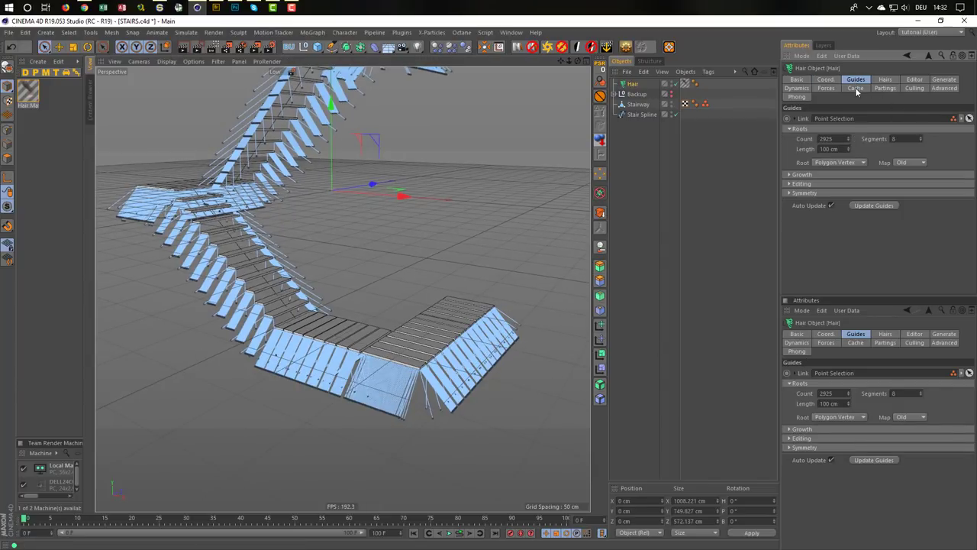
{"action": "left_click", "coordinate": [885, 80]}
{"action": "left_click", "coordinate": [821, 129]}
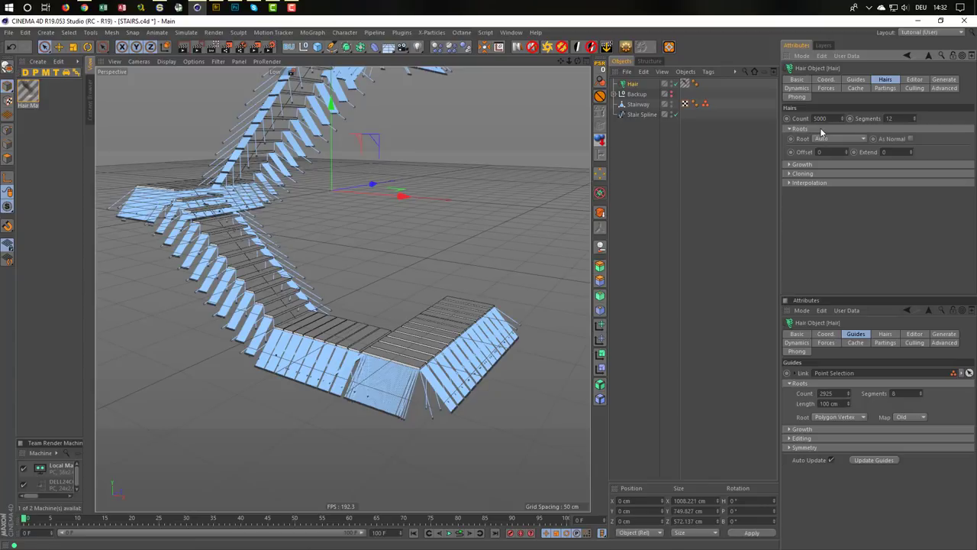
{"action": "left_click", "coordinate": [837, 138]}
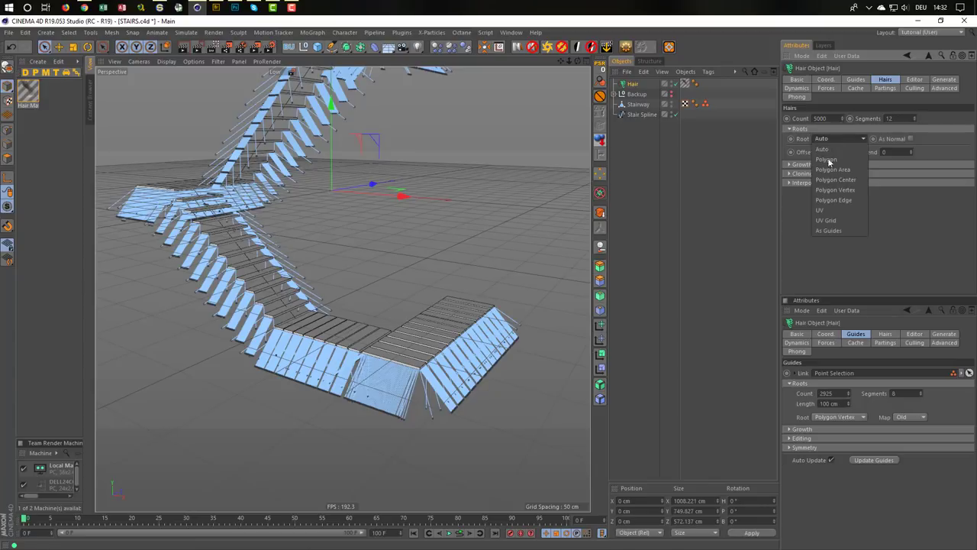
{"action": "left_click", "coordinate": [829, 230]}
{"action": "left_click", "coordinate": [855, 79]}
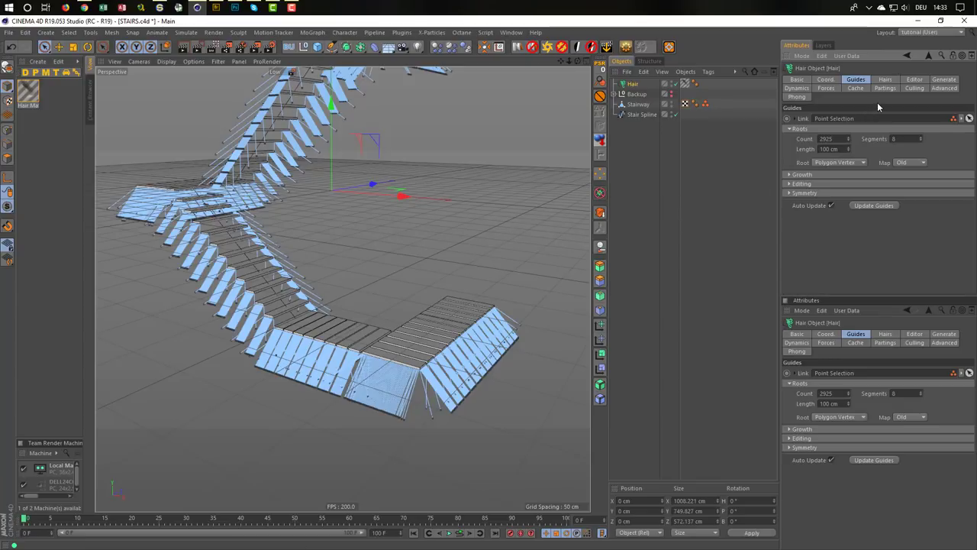
Set the hair guides to 300 cm length with 1 segment each
{"action": "left_click", "coordinate": [843, 149]}
{"action": "type", "text": "300"}
{"action": "key", "text": "Return"}
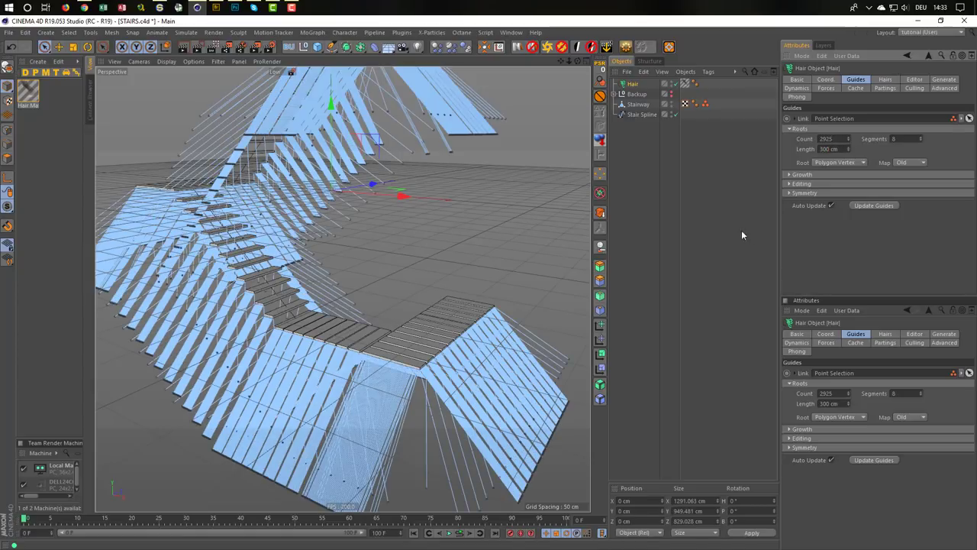
{"action": "left_click", "coordinate": [844, 162]}
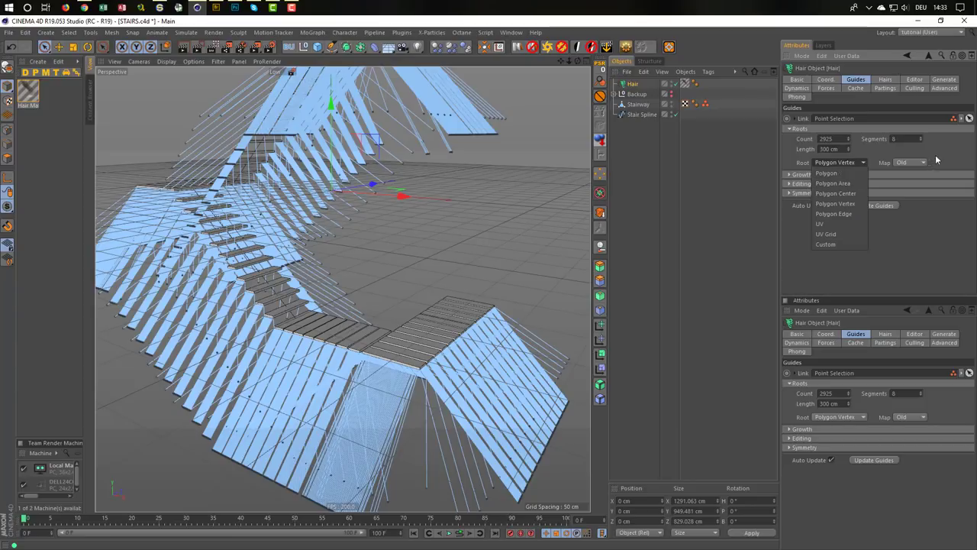
{"action": "left_click", "coordinate": [886, 198]}
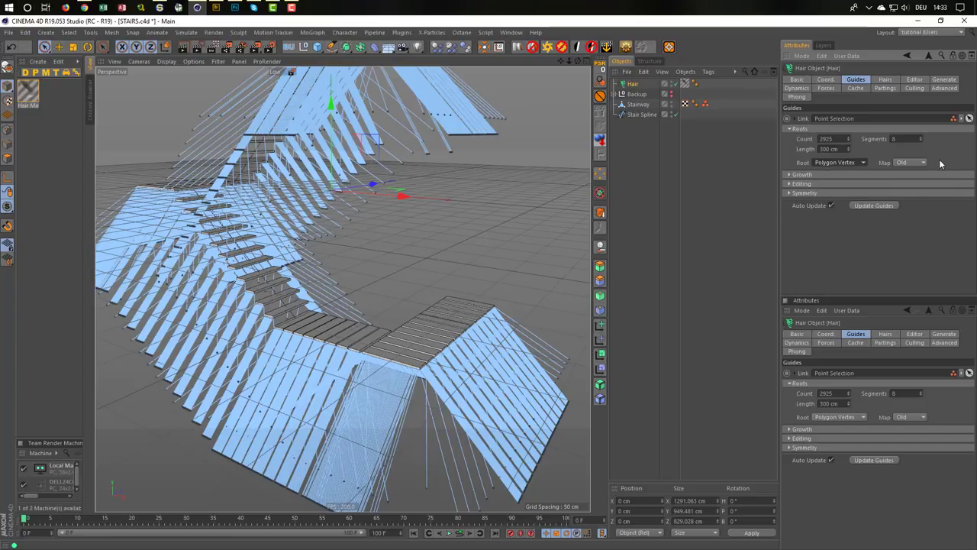
{"action": "left_click", "coordinate": [827, 171]}
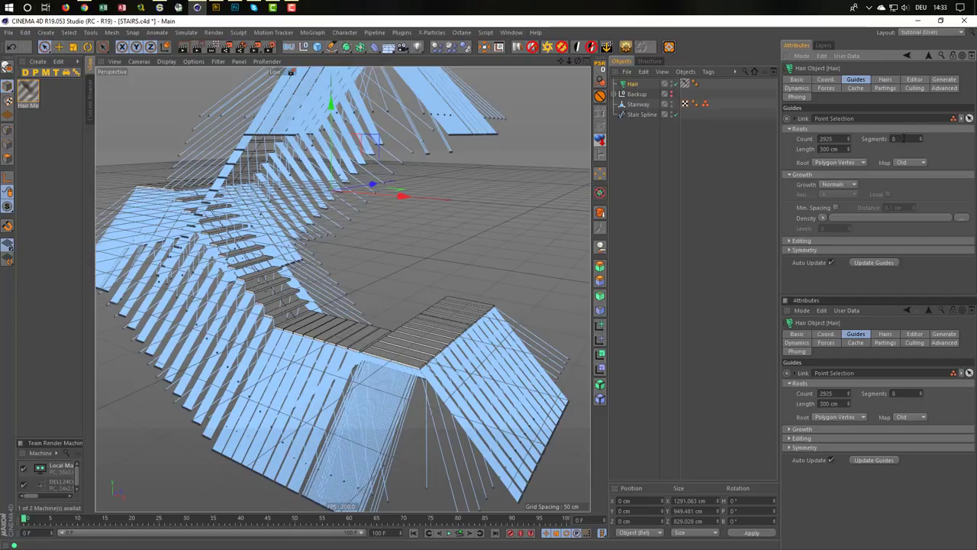
{"action": "type", "text": "1"}
{"action": "key", "text": "Return"}
Set guide growth to Direction along the Y axis and regrow the guides
{"action": "left_click", "coordinate": [854, 183]}
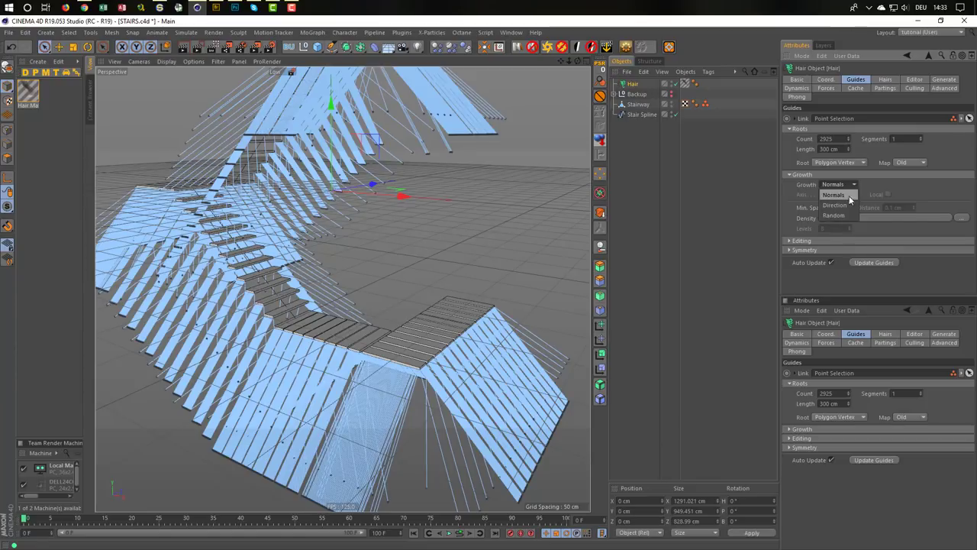
{"action": "left_click", "coordinate": [846, 206]}
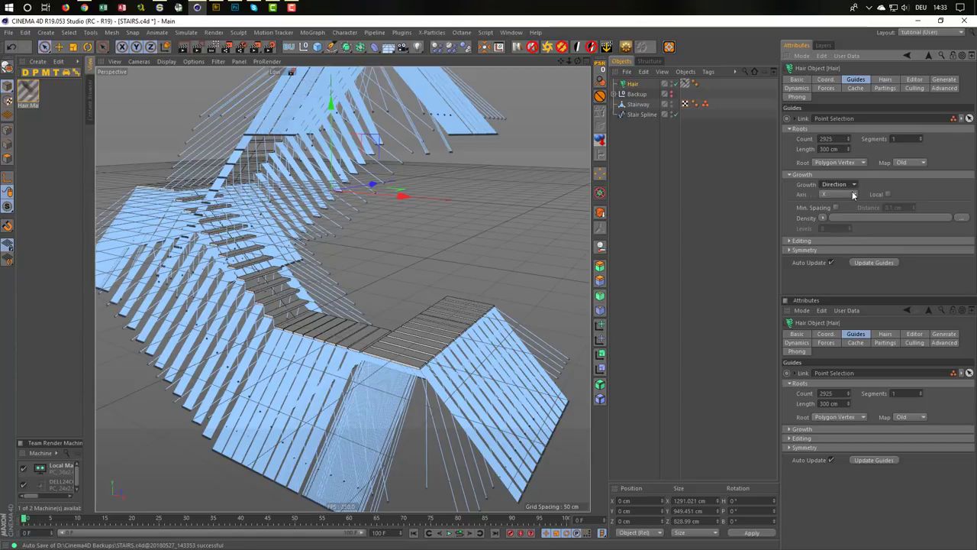
{"action": "left_click", "coordinate": [853, 195]}
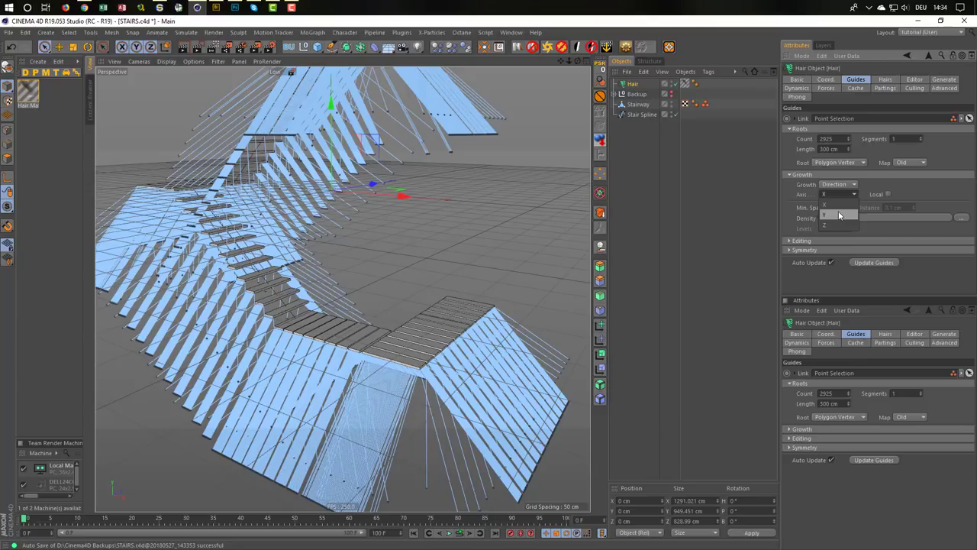
{"action": "left_click", "coordinate": [839, 215]}
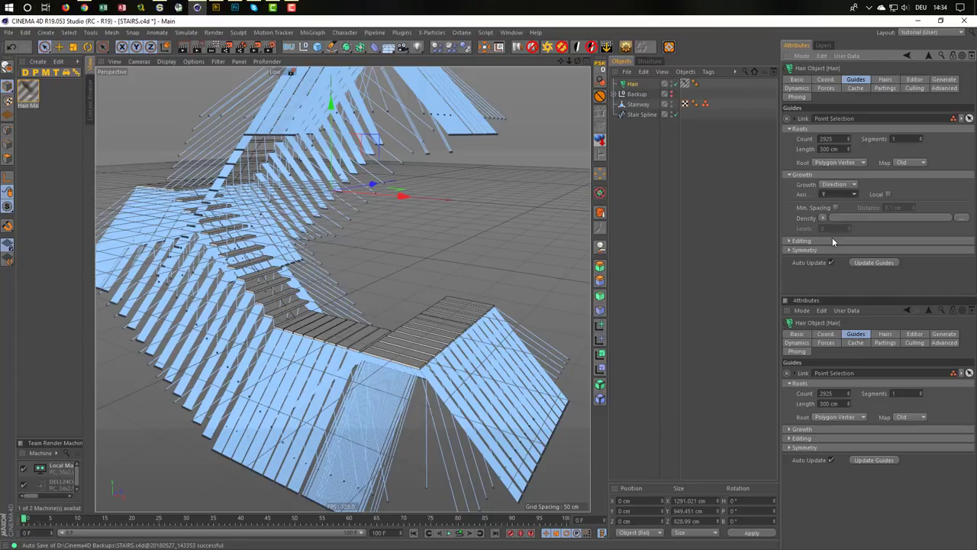
{"action": "left_click", "coordinate": [833, 239]}
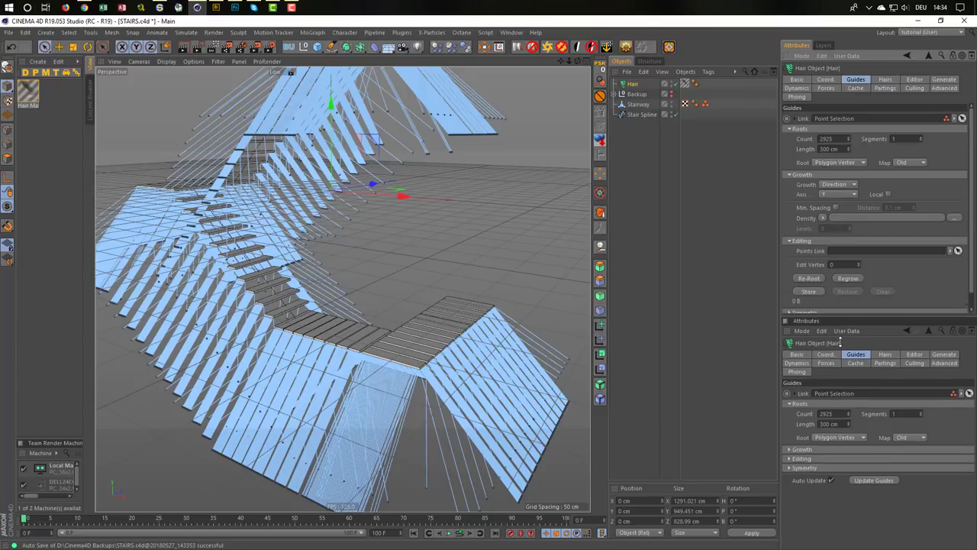
{"action": "left_click_drag", "start_coordinate": [845, 296], "coordinate": [845, 368]}
{"action": "left_click", "coordinate": [846, 279]}
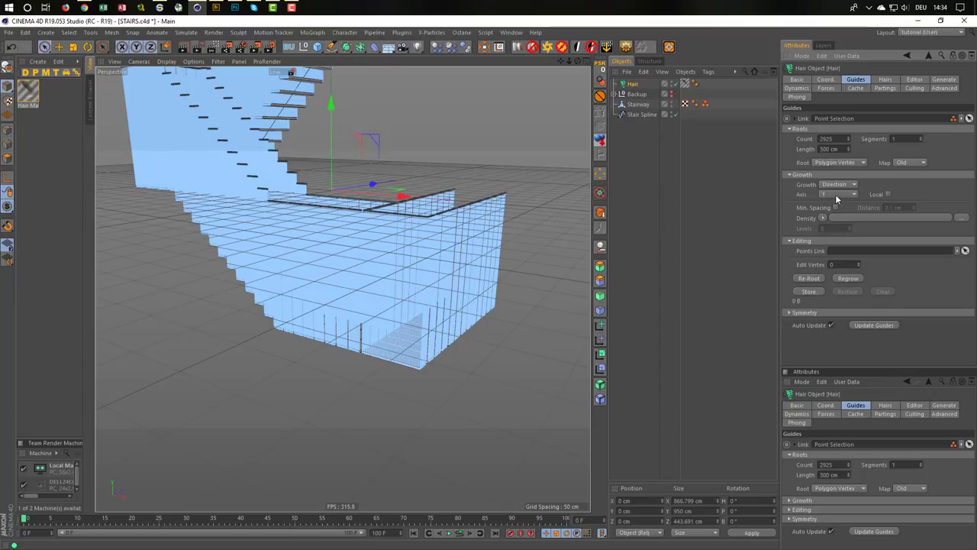
Keep the growth axis at Y and select the Stairway object
{"action": "left_click", "coordinate": [837, 196]}
{"action": "left_click", "coordinate": [838, 198]}
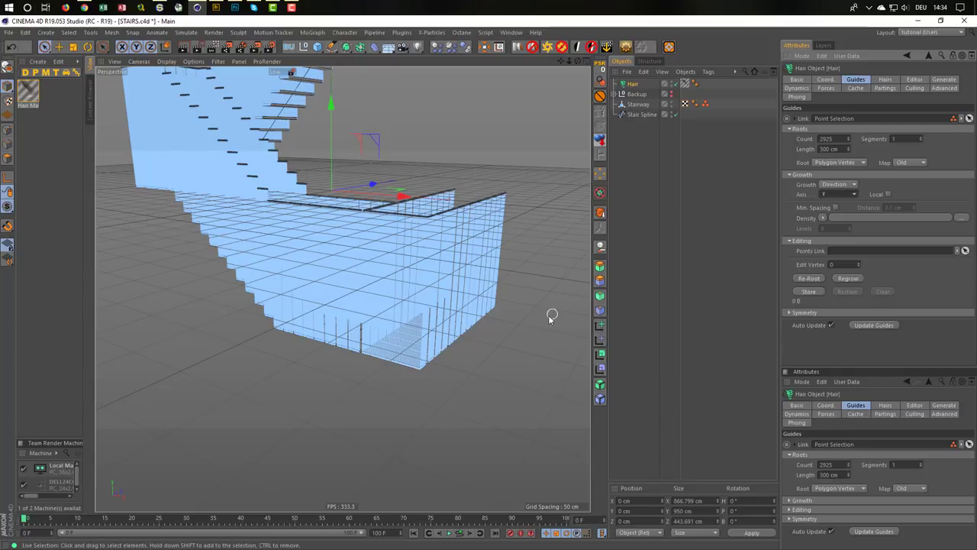
{"action": "left_click", "coordinate": [645, 109]}
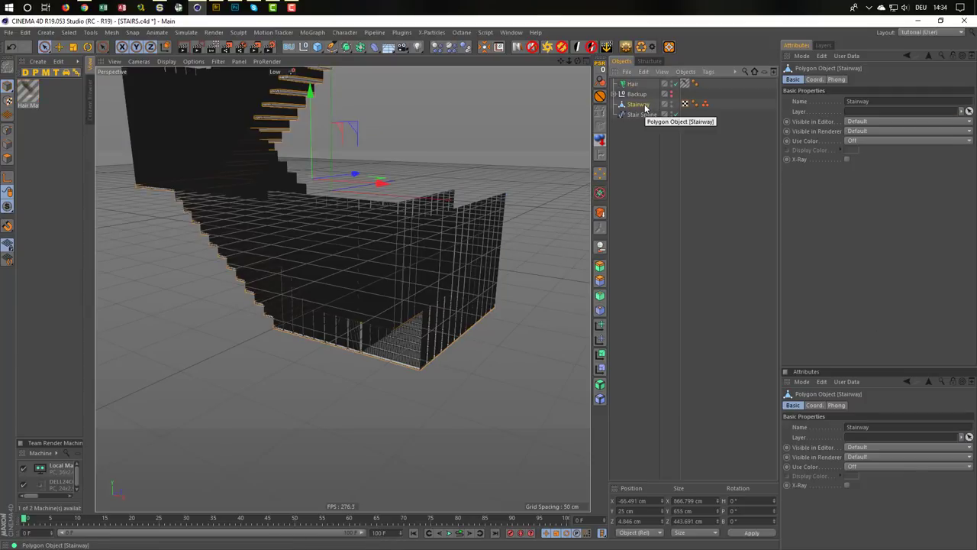
{"action": "scroll", "coordinate": [403, 368], "scroll_direction": "up", "scroll_amount": 5}
{"action": "scroll", "coordinate": [462, 357], "scroll_direction": "down", "scroll_amount": 2}
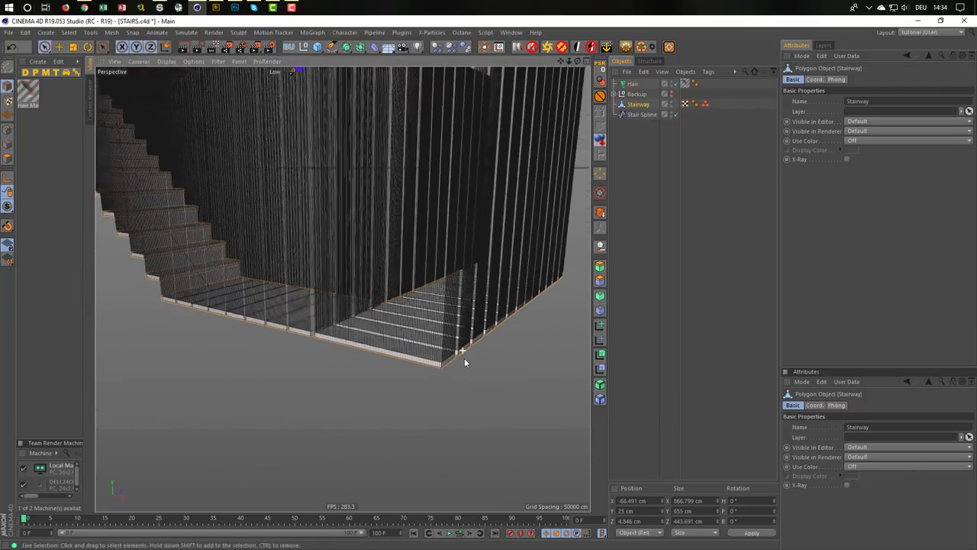
{"action": "scroll", "coordinate": [465, 357], "scroll_direction": "down", "scroll_amount": 2}
{"action": "scroll", "coordinate": [467, 356], "scroll_direction": "down", "scroll_amount": 2}
{"action": "scroll", "coordinate": [442, 363], "scroll_direction": "down", "scroll_amount": 2}
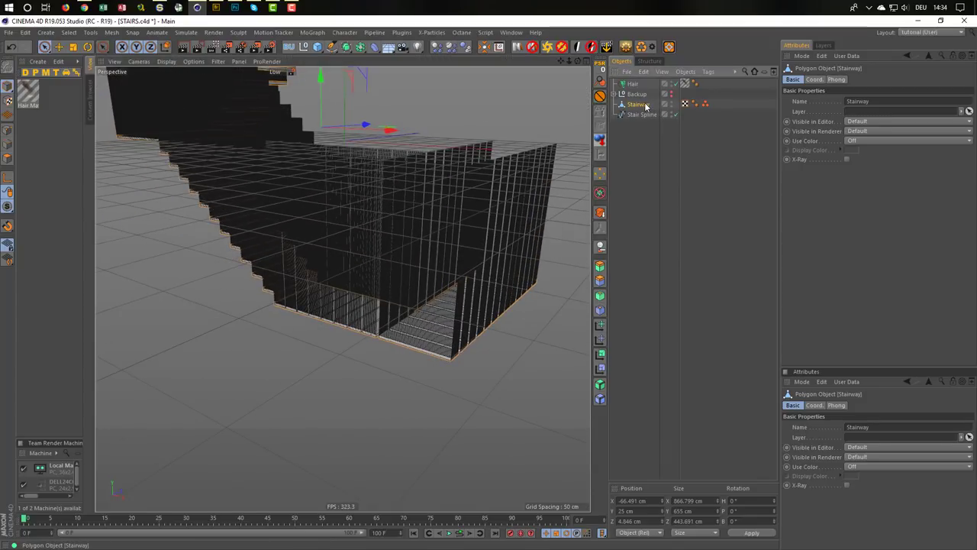
Select all of the Stairway's polygons in Polygon mode, then reselect the Hair object
{"action": "left_click", "coordinate": [7, 158]}
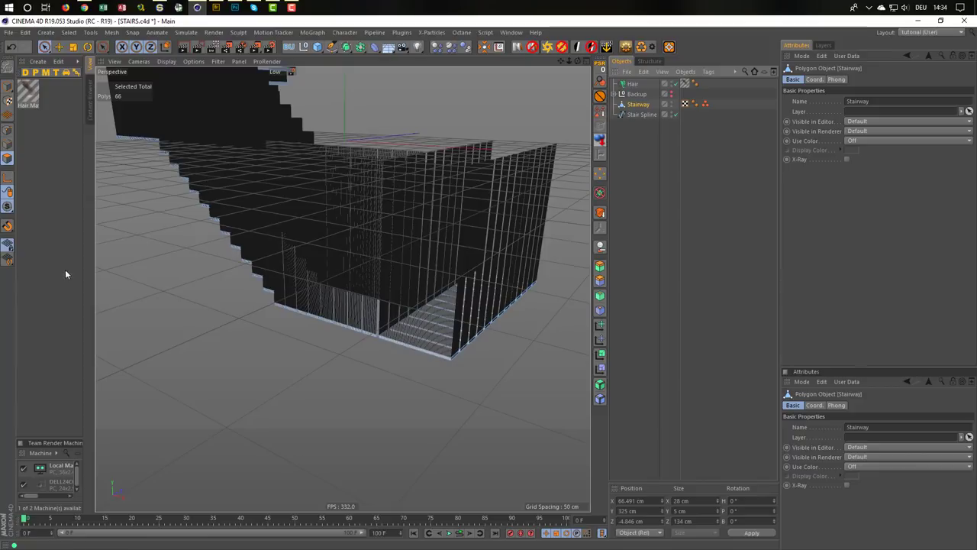
{"action": "key", "text": "ctrl+a"}
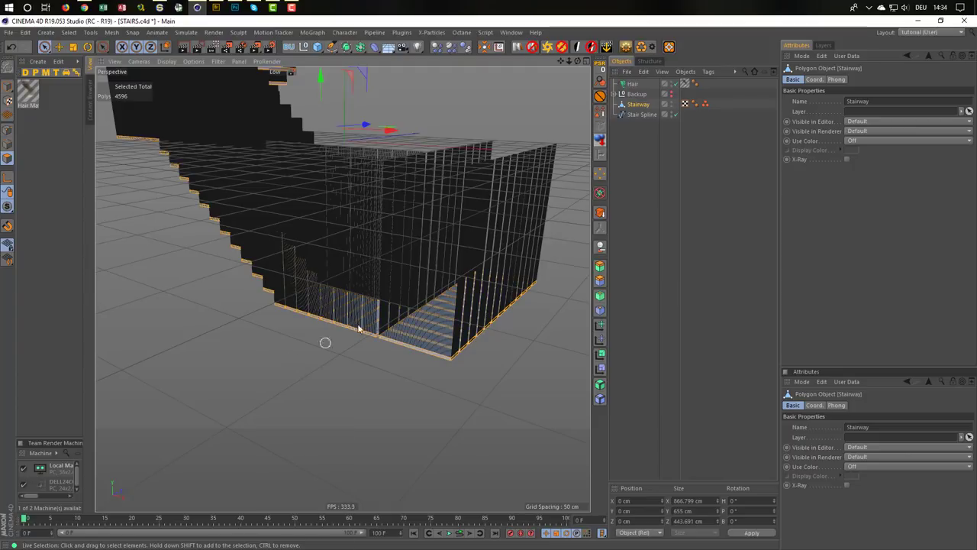
{"action": "left_click", "coordinate": [635, 85]}
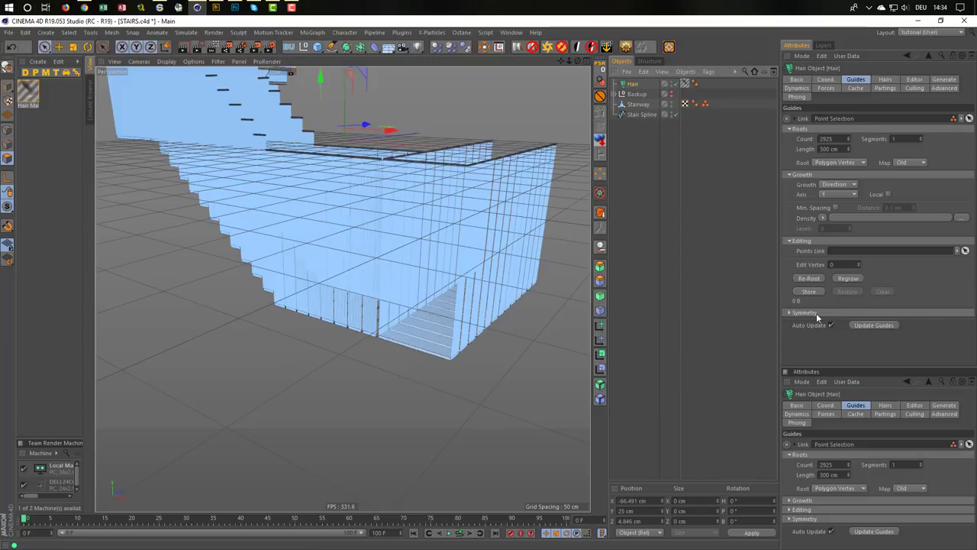
Regrow the guides, then switch growth to Normals and regrow them along the normals
{"action": "left_click", "coordinate": [852, 280]}
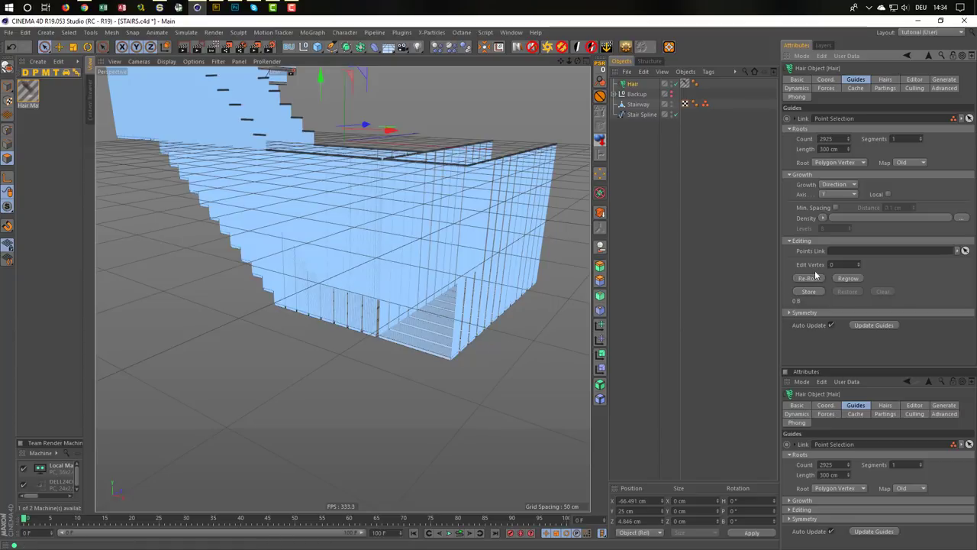
{"action": "left_click", "coordinate": [834, 188]}
{"action": "left_click", "coordinate": [835, 196]}
{"action": "left_click", "coordinate": [847, 279]}
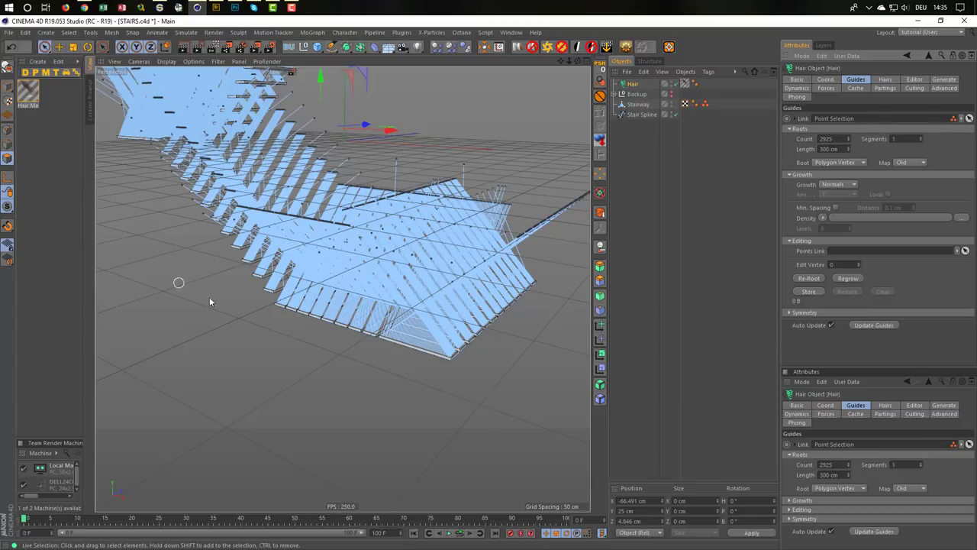
Reselect the Stairway, go back to the Hair object, and regrow the guides
{"action": "left_click", "coordinate": [448, 291]}
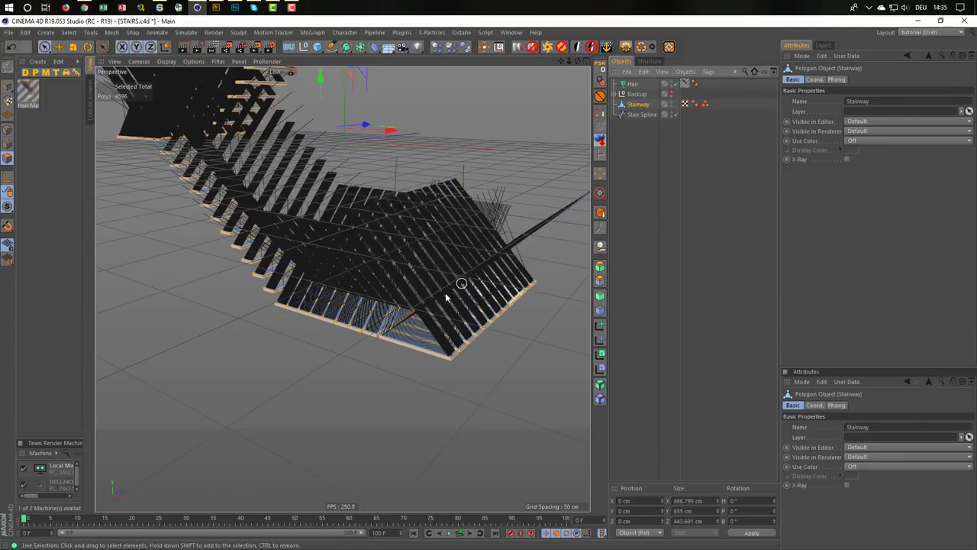
{"action": "right_click", "coordinate": [552, 412]}
{"action": "key", "text": "Escape"}
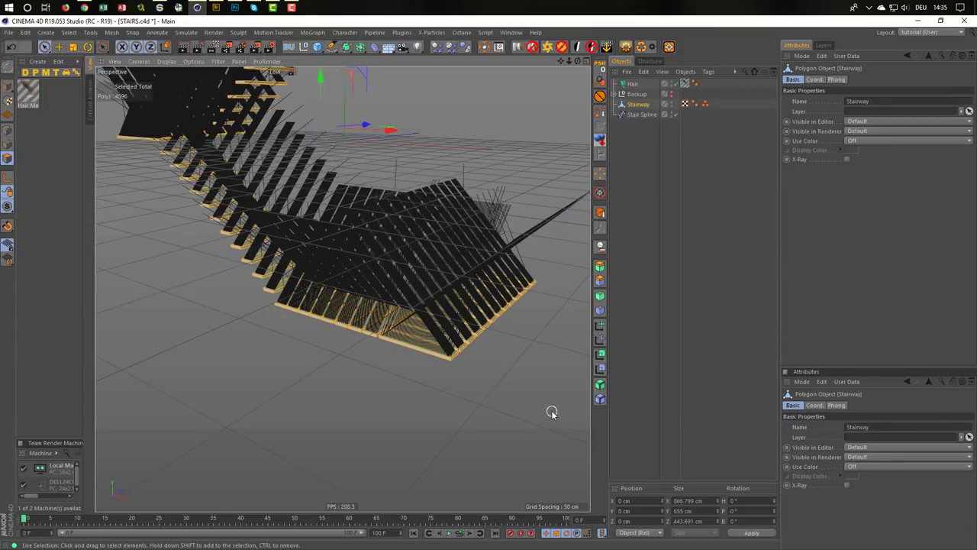
{"action": "left_click", "coordinate": [634, 84]}
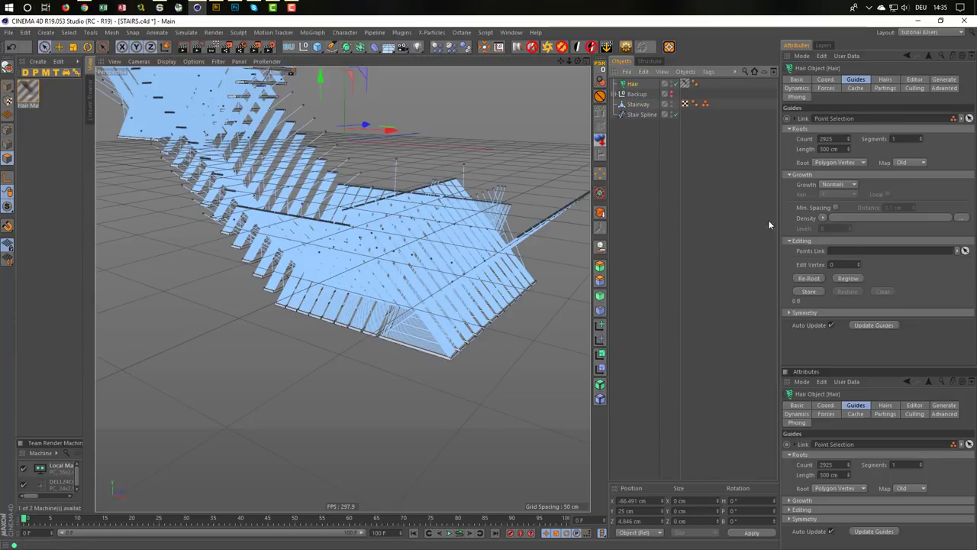
{"action": "left_click", "coordinate": [848, 280]}
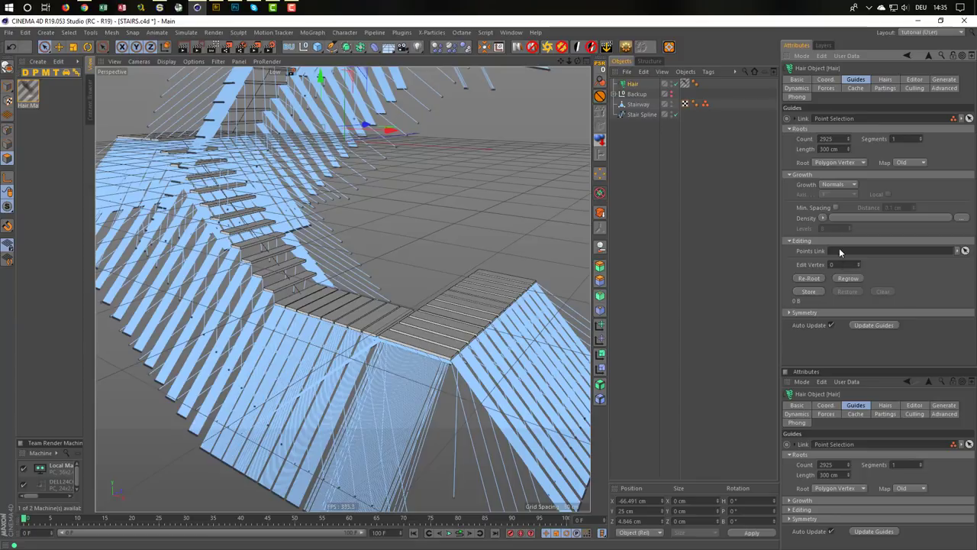
Set growth back to Direction and regrow so the 300 cm guides hang straight down
{"action": "left_click", "coordinate": [832, 162]}
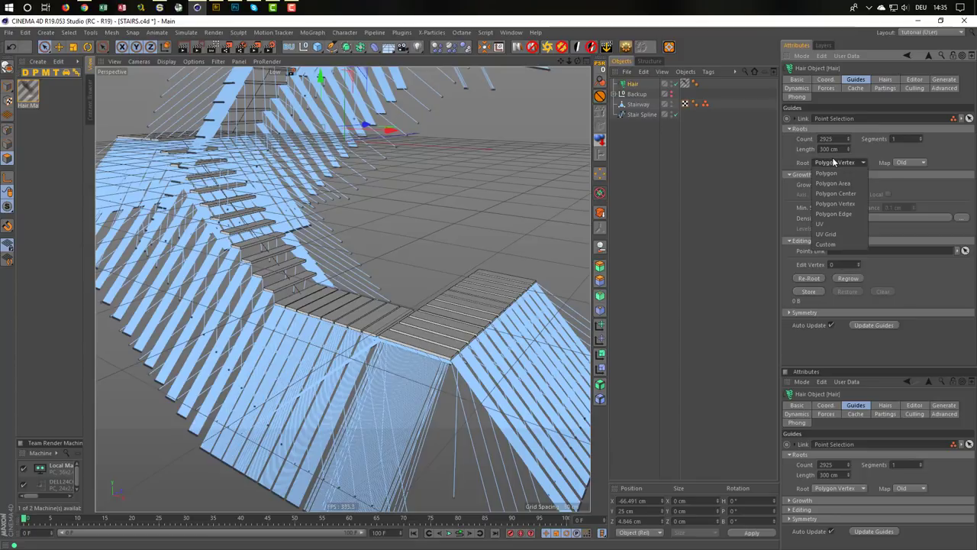
{"action": "left_click", "coordinate": [832, 158]}
{"action": "left_click", "coordinate": [833, 185]}
{"action": "left_click", "coordinate": [832, 206]}
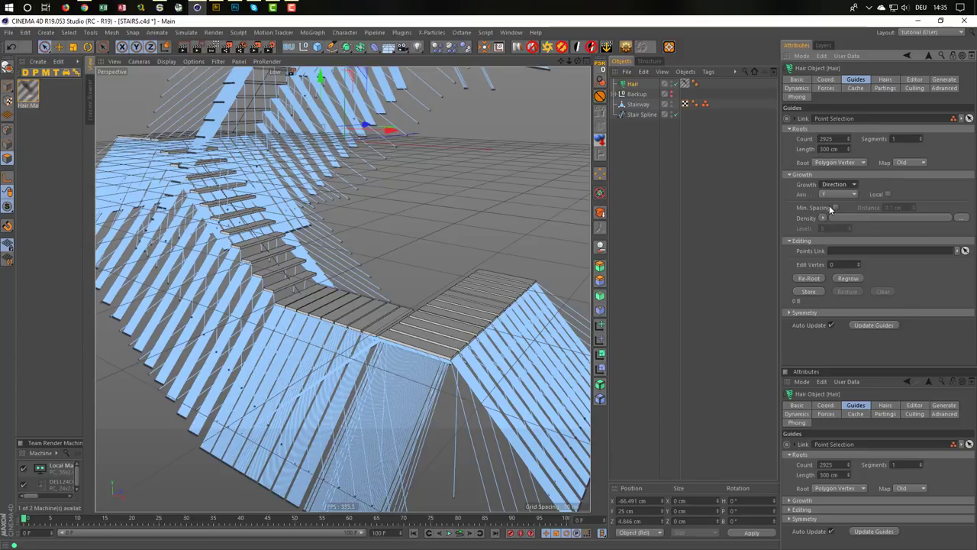
{"action": "left_click", "coordinate": [852, 280]}
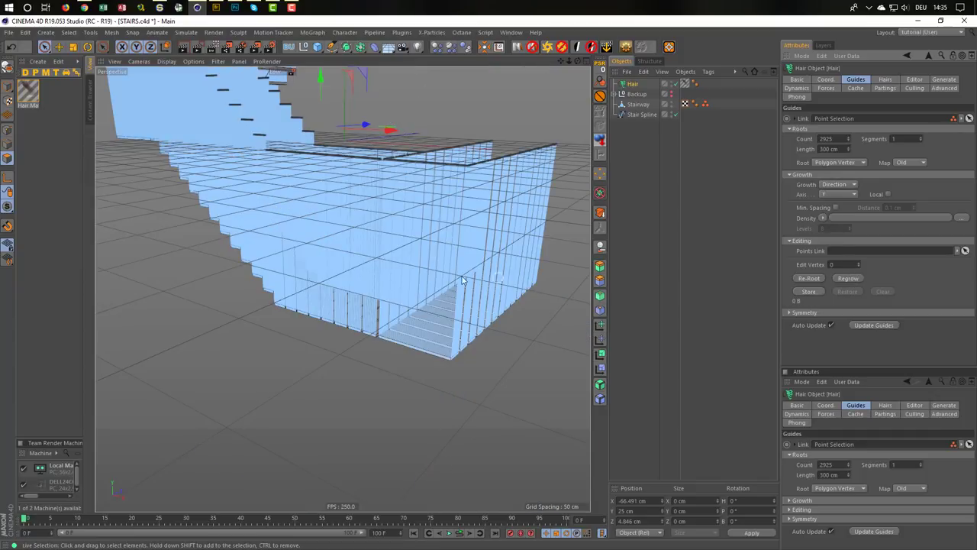
{"action": "scroll", "coordinate": [378, 281], "scroll_direction": "down", "scroll_amount": 3}
{"action": "mouse_move", "coordinate": [378, 281]}
{"action": "left_mouse_down", "text": "alt"}
{"action": "mouse_move", "coordinate": [385, 372]}
{"action": "mouse_move", "coordinate": [375, 384]}
{"action": "mouse_move", "coordinate": [364, 359]}
{"action": "mouse_move", "coordinate": [471, 331]}
{"action": "left_mouse_up", "text": "alt"}
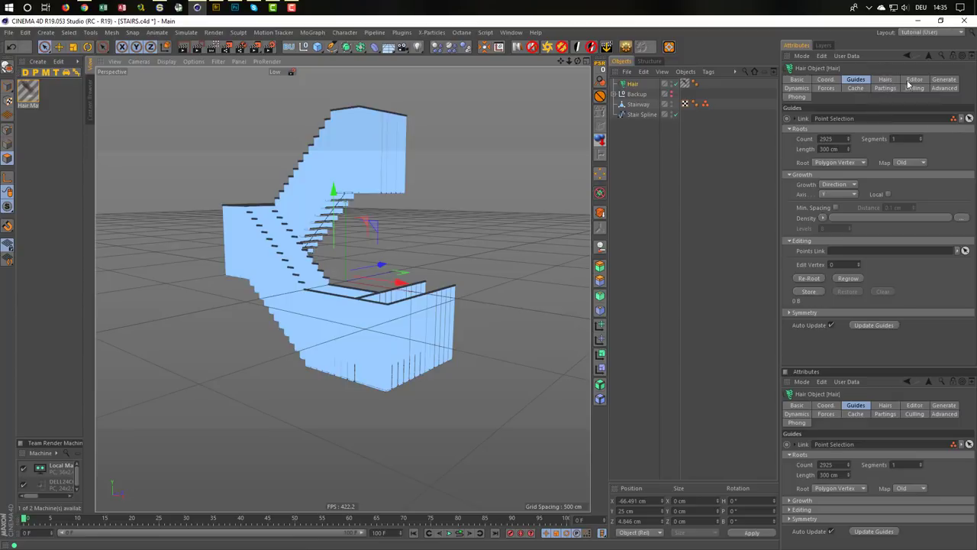
{"action": "left_click", "coordinate": [797, 88]}
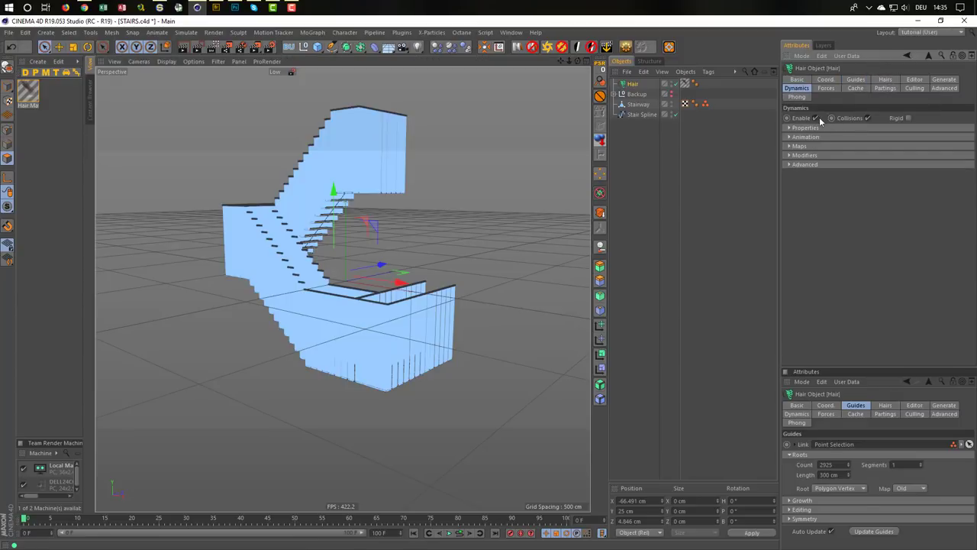
{"action": "left_click", "coordinate": [826, 89]}
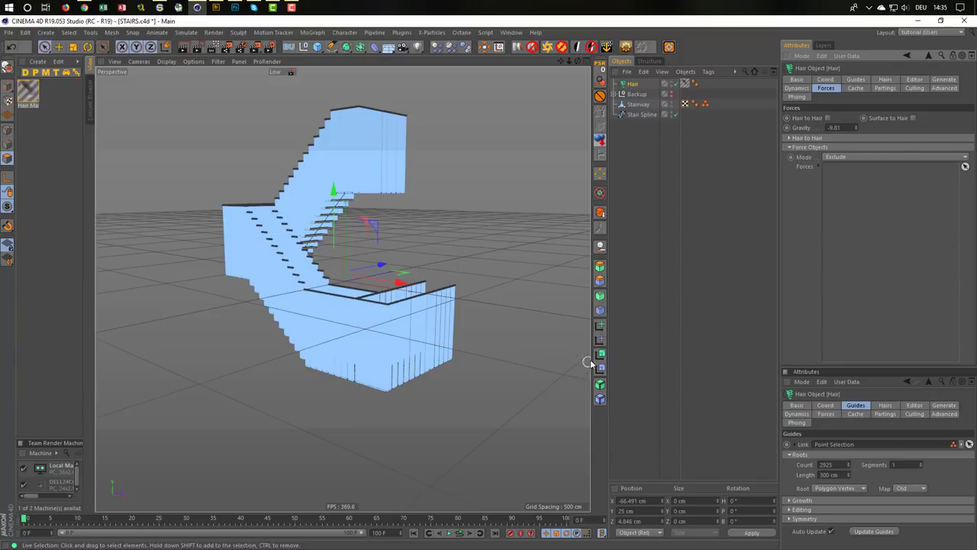
{"action": "left_click", "coordinate": [887, 81]}
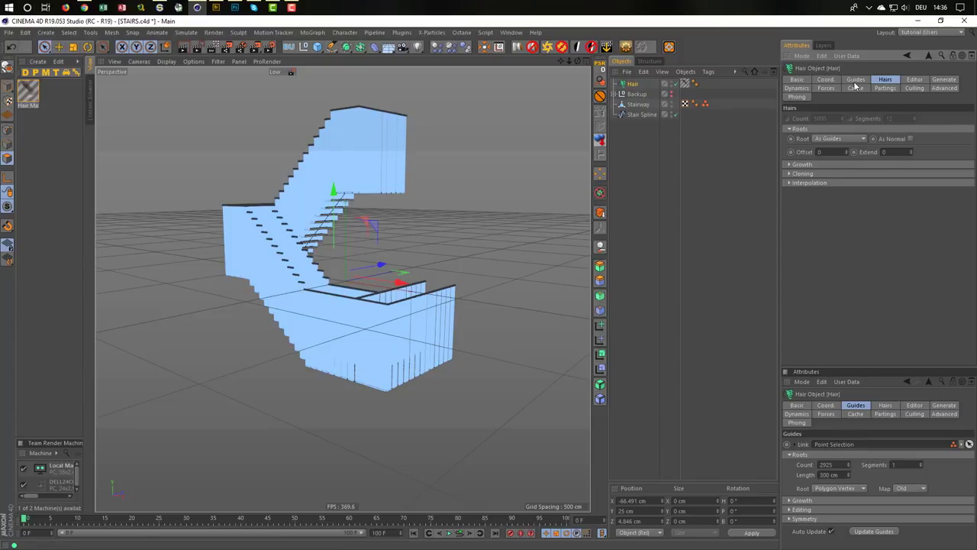
{"action": "left_click", "coordinate": [856, 80]}
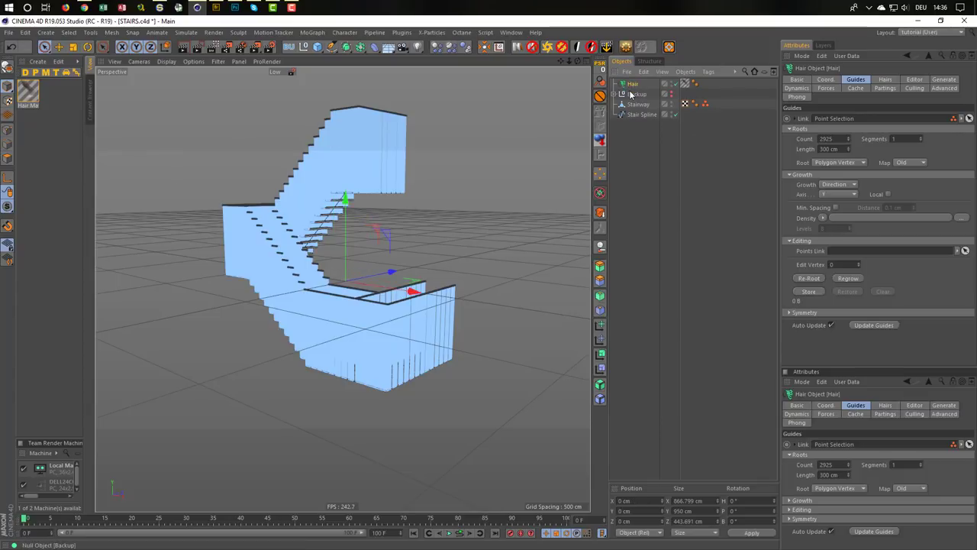
Try pitch rotations on the Hair object and the stairs, undoing both attempts
{"action": "key", "text": "r"}
{"action": "mouse_move", "coordinate": [322, 254]}
{"action": "left_mouse_down"}
{"action": "mouse_move", "coordinate": [313, 322]}
{"action": "mouse_move", "coordinate": [334, 333]}
{"action": "left_mouse_up"}
{"action": "key", "text": "ctrl+z"}
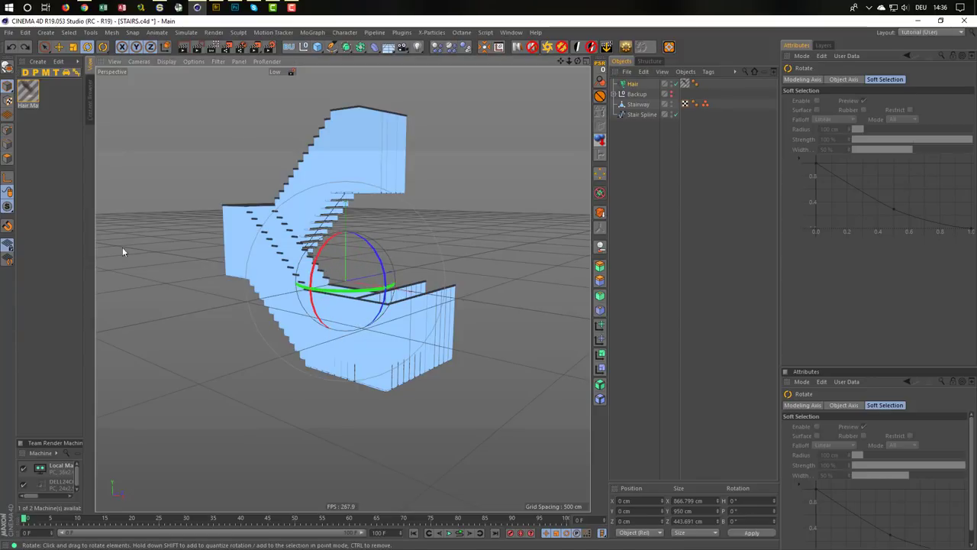
{"action": "left_click", "coordinate": [8, 180]}
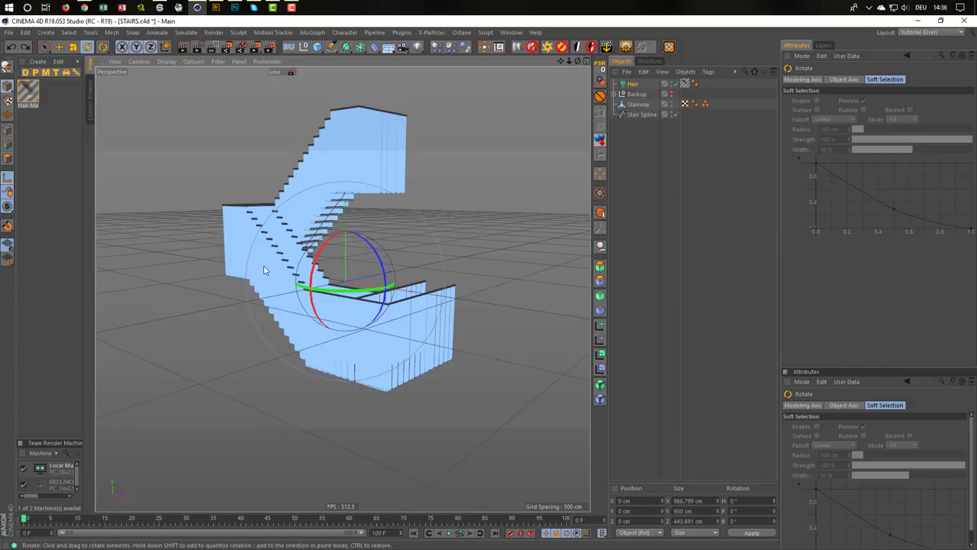
{"action": "left_click_drag", "start_coordinate": [327, 257], "coordinate": [332, 338]}
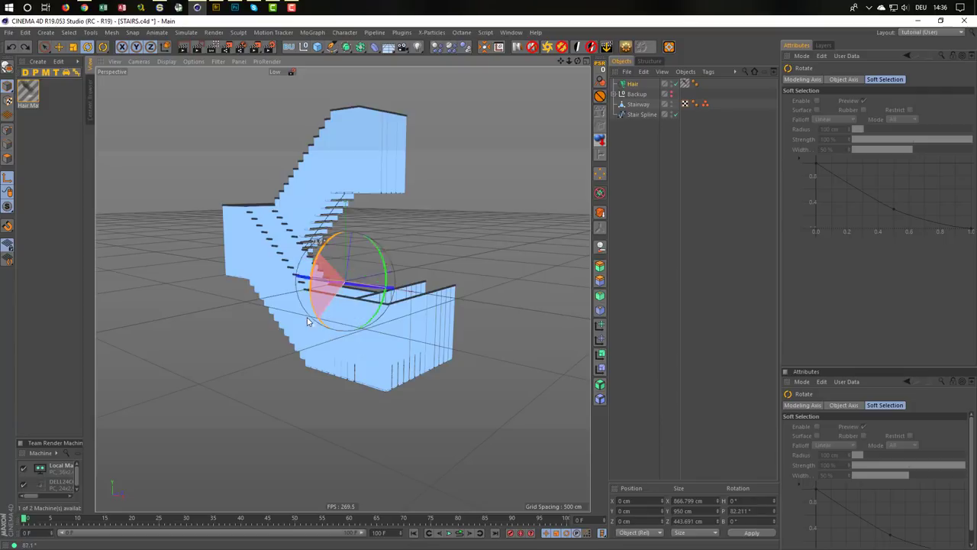
{"action": "key", "text": "ctrl+z"}
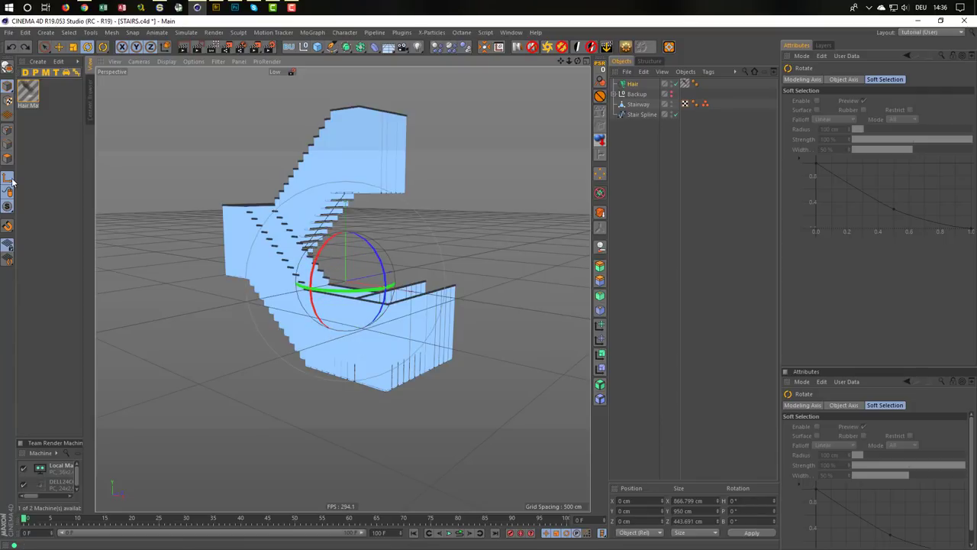
{"action": "left_click", "coordinate": [8, 181]}
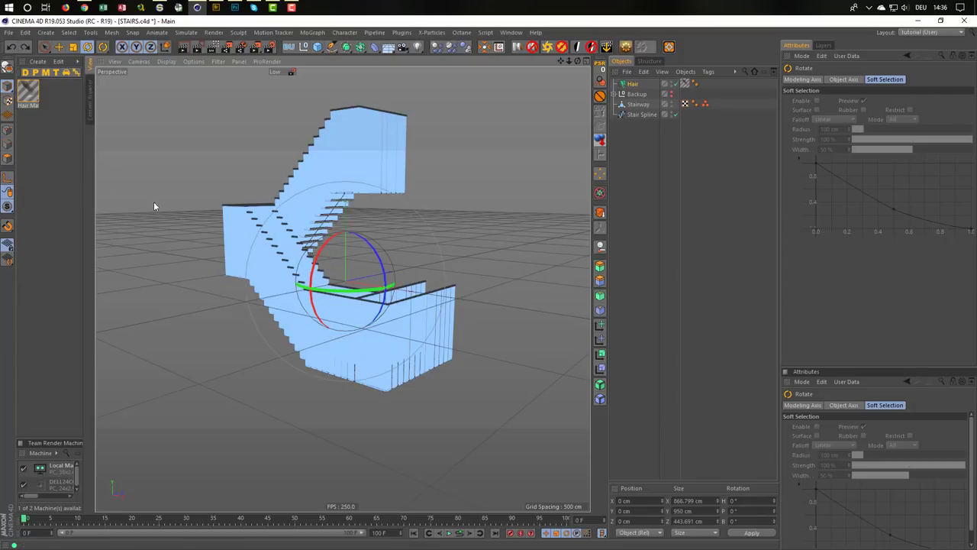
Select the Stairway and rotate it around the pitch ring to flip it over
{"action": "left_click", "coordinate": [639, 105]}
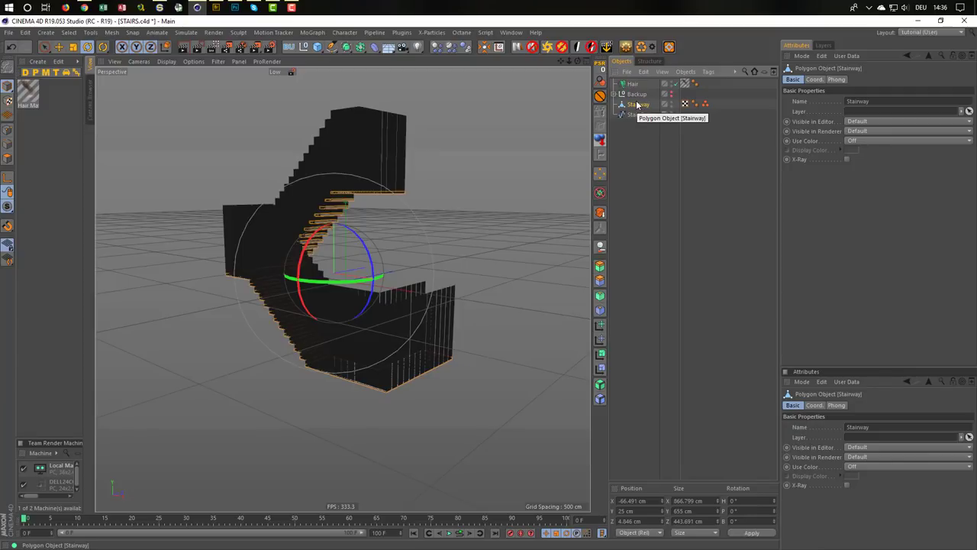
{"action": "left_click_drag", "start_coordinate": [304, 242], "coordinate": [300, 245]}
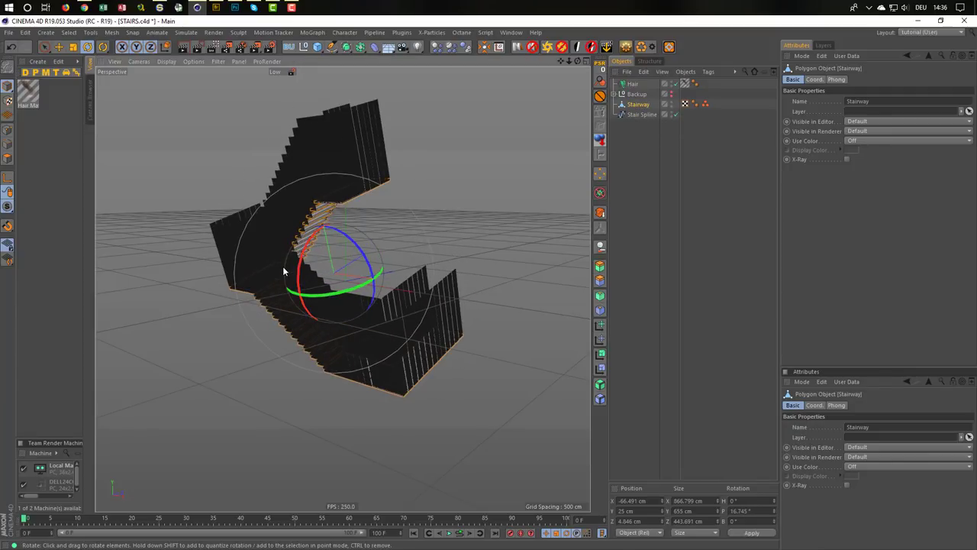
{"action": "left_click_drag", "start_coordinate": [300, 244], "coordinate": [284, 273]}
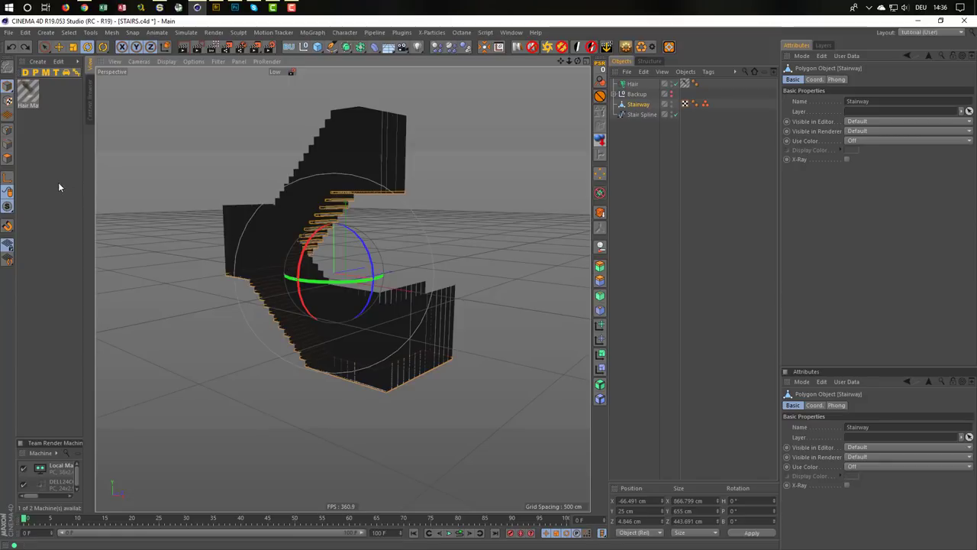
{"action": "left_click", "coordinate": [9, 182]}
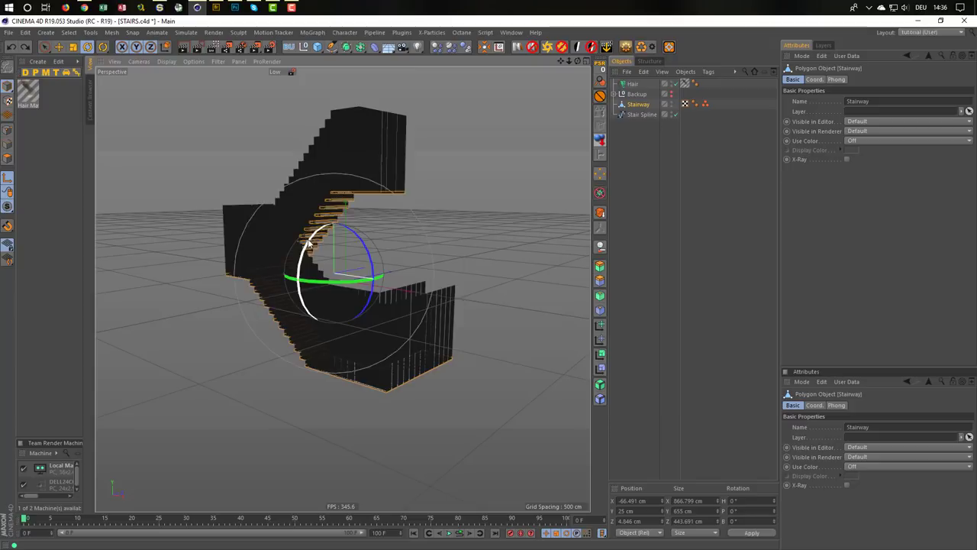
{"action": "mouse_move", "coordinate": [309, 242]}
{"action": "left_mouse_down"}
{"action": "mouse_move", "coordinate": [321, 330]}
{"action": "mouse_move", "coordinate": [367, 323]}
{"action": "left_mouse_up"}
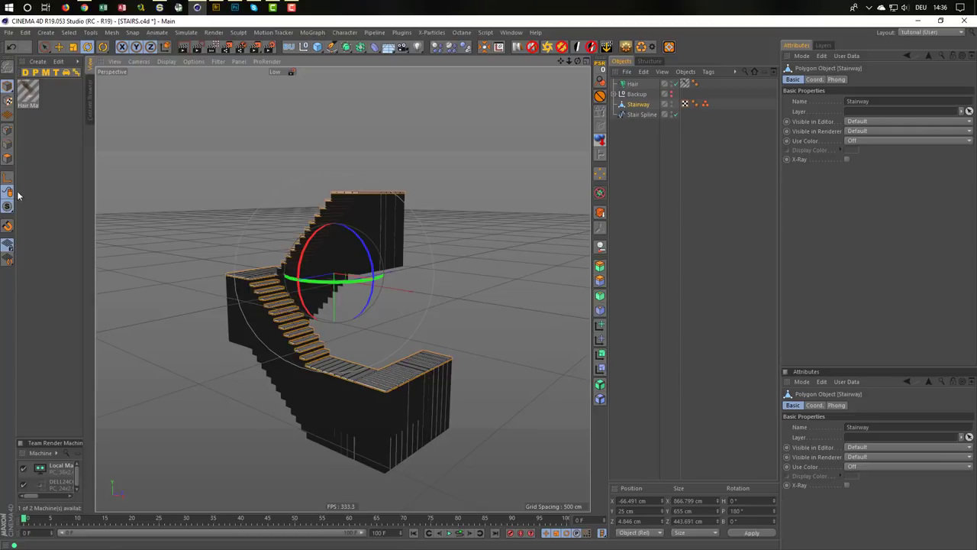
Enter 0 in the Stairway's pitch rotation field and orbit down to horizon level
{"action": "left_click", "coordinate": [753, 510]}
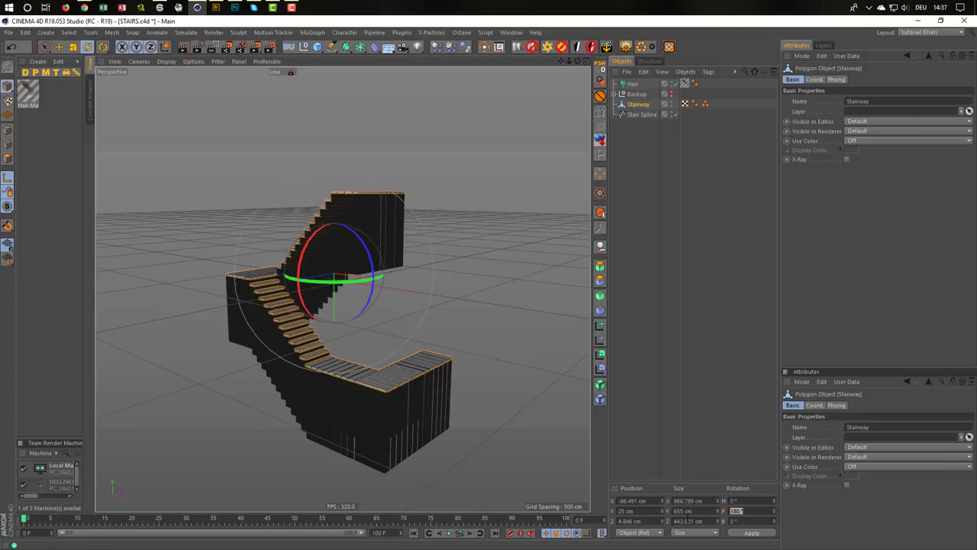
{"action": "type", "text": "0"}
{"action": "key", "text": "Return"}
{"action": "mouse_move", "coordinate": [98, 291]}
{"action": "left_mouse_down", "text": "alt"}
{"action": "mouse_move", "coordinate": [320, 324]}
{"action": "mouse_move", "coordinate": [287, 298]}
{"action": "mouse_move", "coordinate": [299, 334]}
{"action": "left_mouse_up", "text": "alt"}
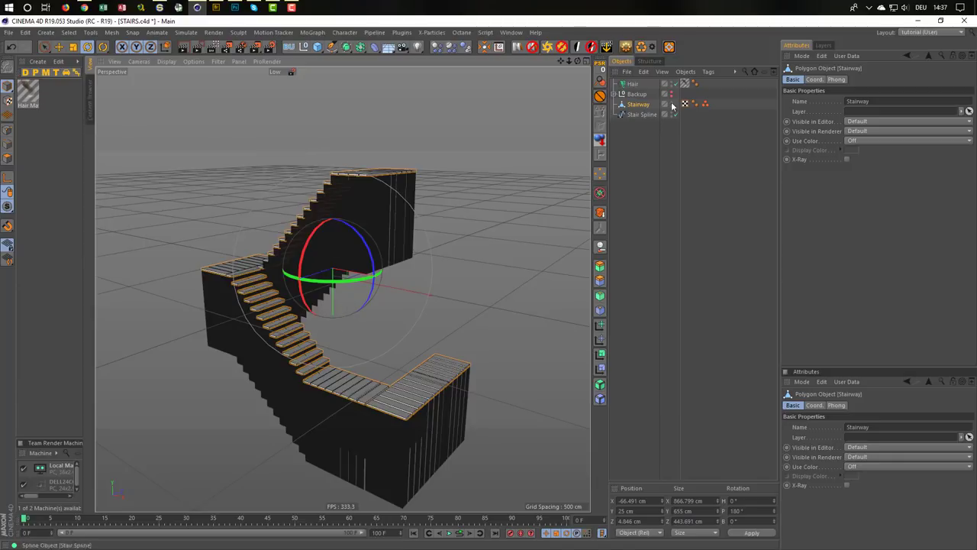
{"action": "mouse_move", "coordinate": [334, 355]}
{"action": "left_mouse_down", "text": "alt"}
{"action": "mouse_move", "coordinate": [339, 381]}
{"action": "mouse_move", "coordinate": [341, 370]}
{"action": "left_mouse_up", "text": "alt"}
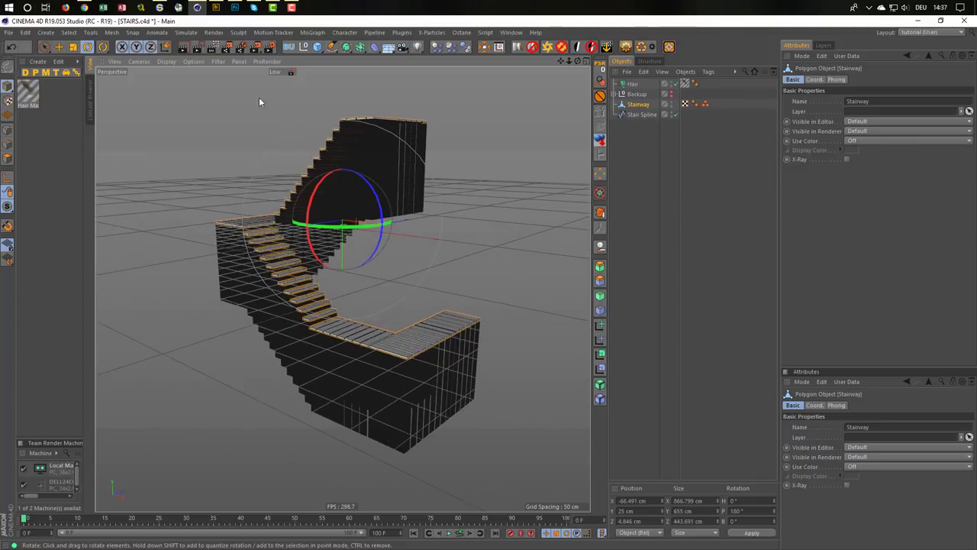
Filter the Grid out of the viewport and zoom in on the stair block's side wall
{"action": "left_click", "coordinate": [217, 61]}
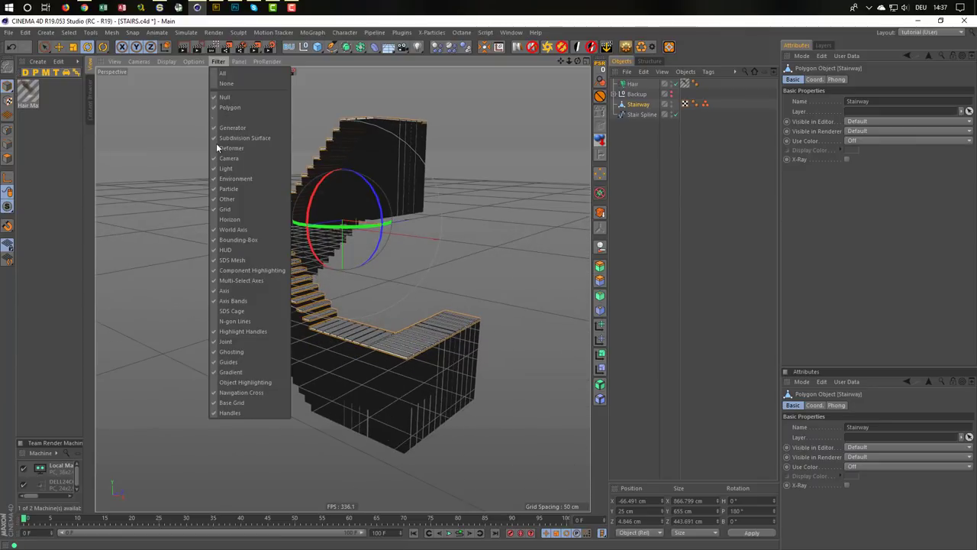
{"action": "left_click", "coordinate": [224, 208]}
{"action": "mouse_move", "coordinate": [333, 366]}
{"action": "left_mouse_down", "text": "alt"}
{"action": "mouse_move", "coordinate": [362, 361]}
{"action": "mouse_move", "coordinate": [344, 351]}
{"action": "left_mouse_up", "text": "alt"}
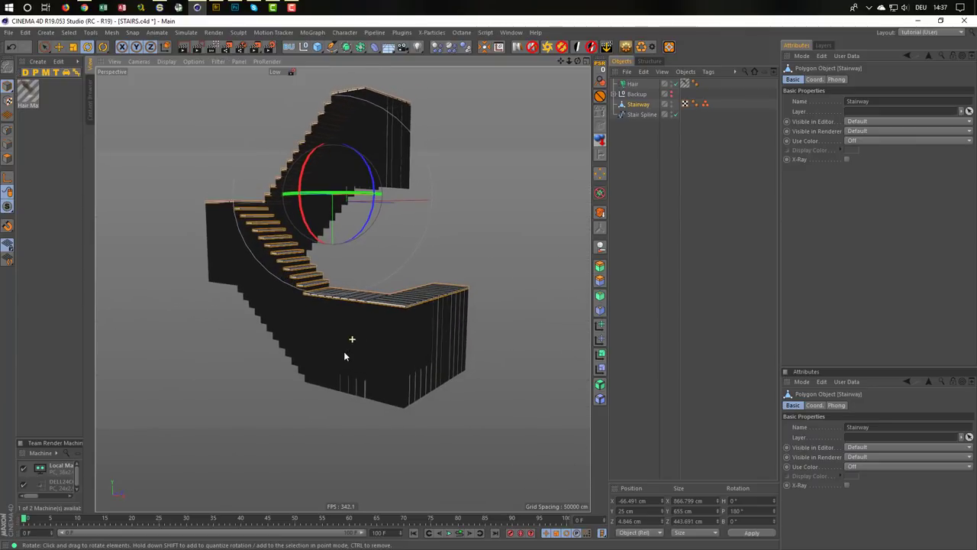
{"action": "mouse_move", "coordinate": [344, 351]}
{"action": "right_mouse_down", "text": "alt"}
{"action": "mouse_move", "coordinate": [524, 330]}
{"action": "mouse_move", "coordinate": [463, 347]}
{"action": "right_mouse_up", "text": "alt"}
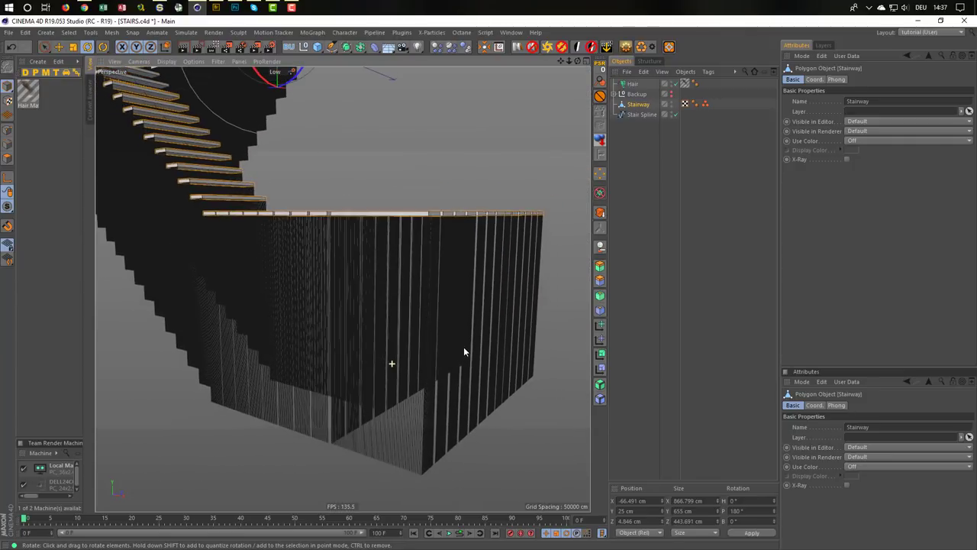
Set the Hair object's Generate type to Circle
{"action": "left_click", "coordinate": [633, 84]}
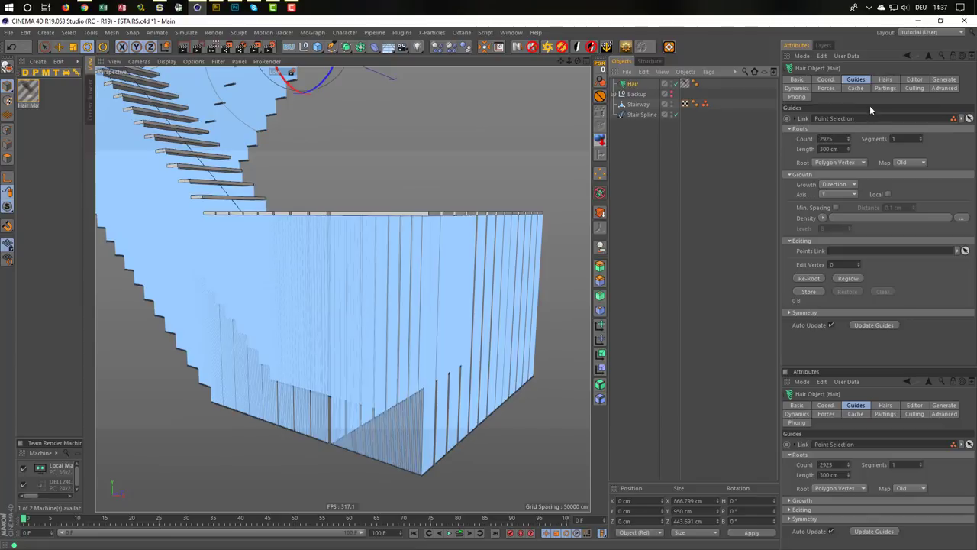
{"action": "left_click", "coordinate": [940, 81]}
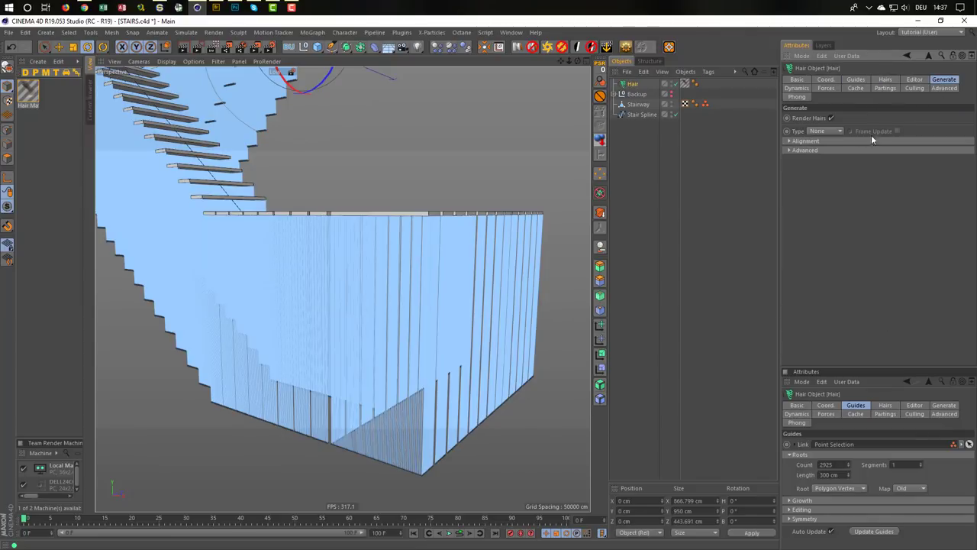
{"action": "left_click", "coordinate": [824, 132]}
{"action": "left_click", "coordinate": [825, 194]}
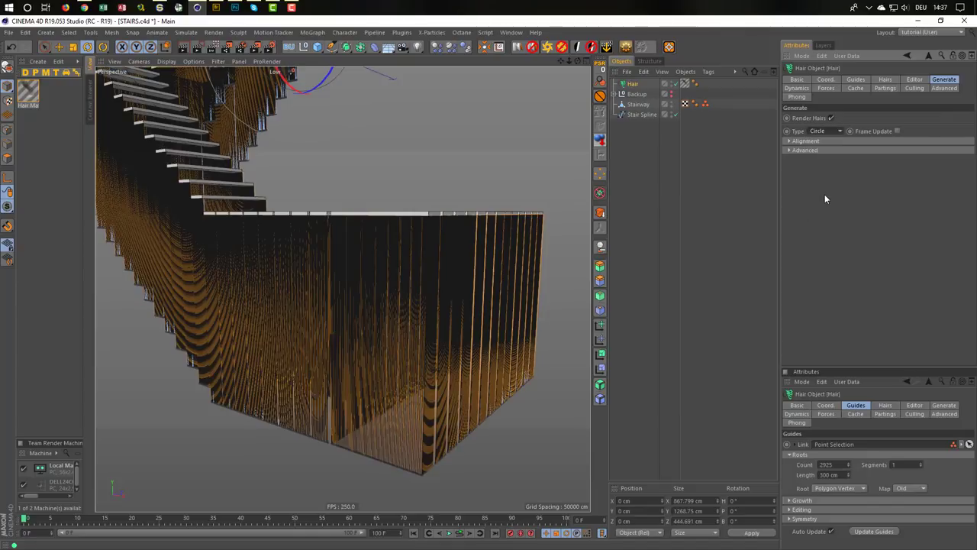
Inspect the solid strands around the box, ending close on its bottom corner
{"action": "scroll", "coordinate": [414, 229], "scroll_direction": "up", "scroll_amount": 5}
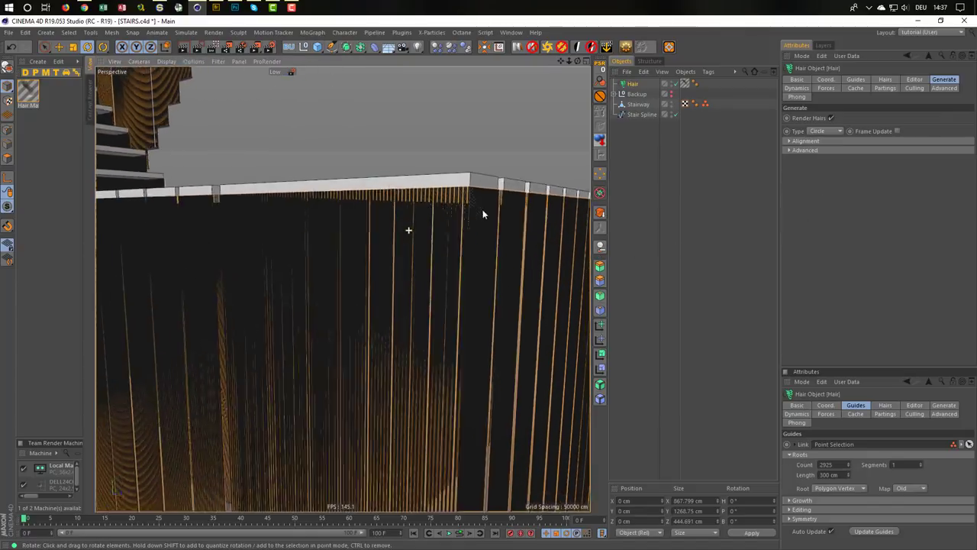
{"action": "mouse_move", "coordinate": [407, 229]}
{"action": "left_mouse_down", "text": "alt"}
{"action": "mouse_move", "coordinate": [507, 206]}
{"action": "mouse_move", "coordinate": [537, 168]}
{"action": "left_mouse_up", "text": "alt"}
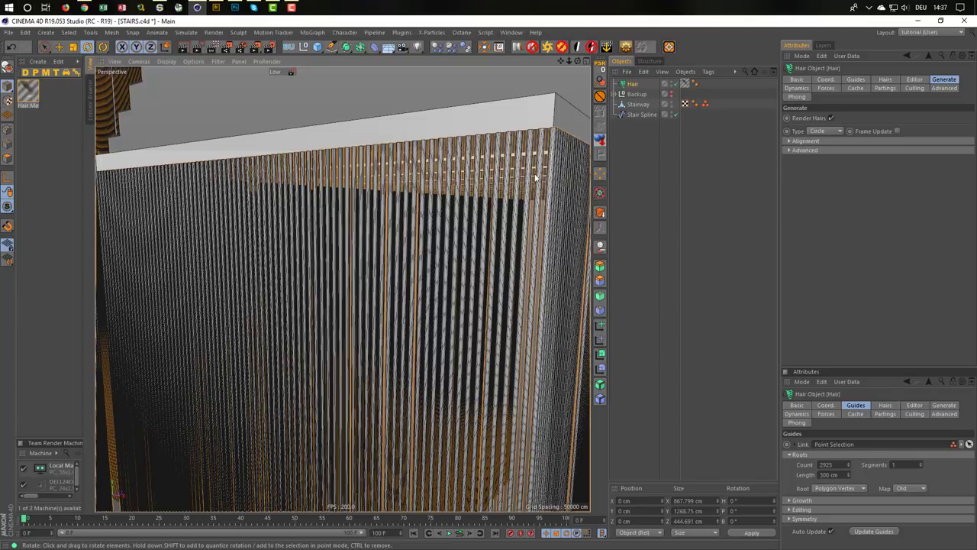
{"action": "left_click_drag", "start_coordinate": [537, 177], "coordinate": [330, 261], "text": "alt"}
{"action": "scroll", "coordinate": [464, 445], "scroll_direction": "up", "scroll_amount": 5}
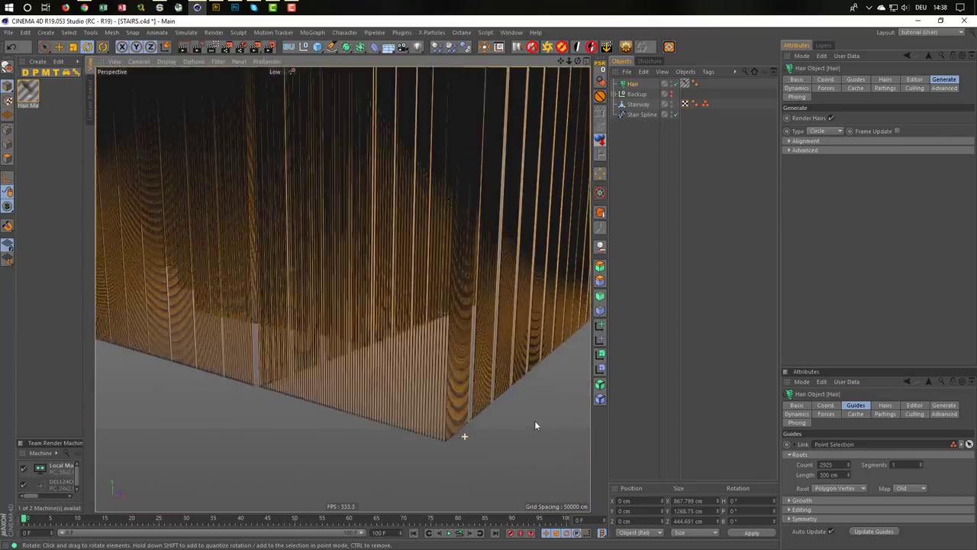
{"action": "mouse_move", "coordinate": [406, 418]}
{"action": "left_mouse_down", "text": "alt"}
{"action": "mouse_move", "coordinate": [339, 361]}
{"action": "mouse_move", "coordinate": [410, 264]}
{"action": "mouse_move", "coordinate": [368, 324]}
{"action": "left_mouse_up", "text": "alt"}
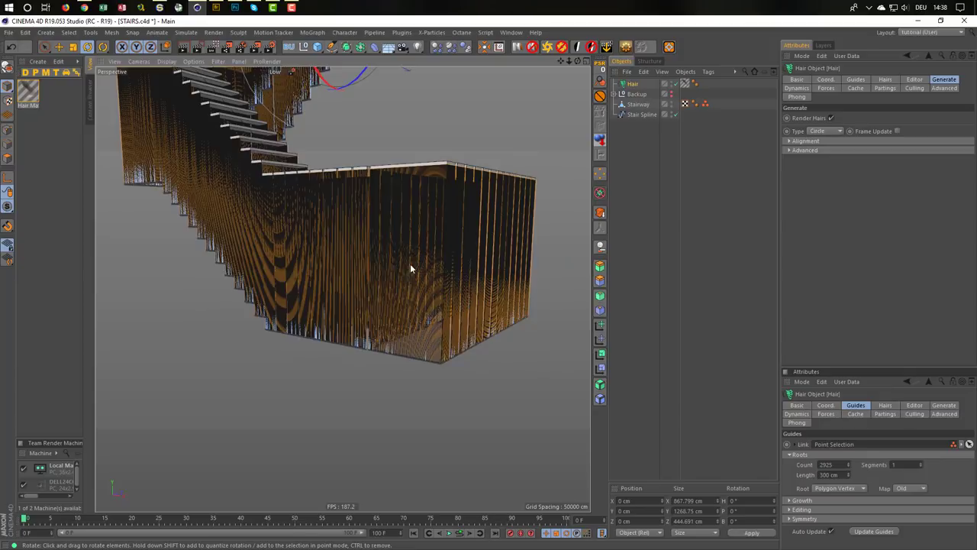
Open Hair Mat in a repositioned, enlarged Material Editor and turn off Specular
{"action": "double_click", "coordinate": [29, 92]}
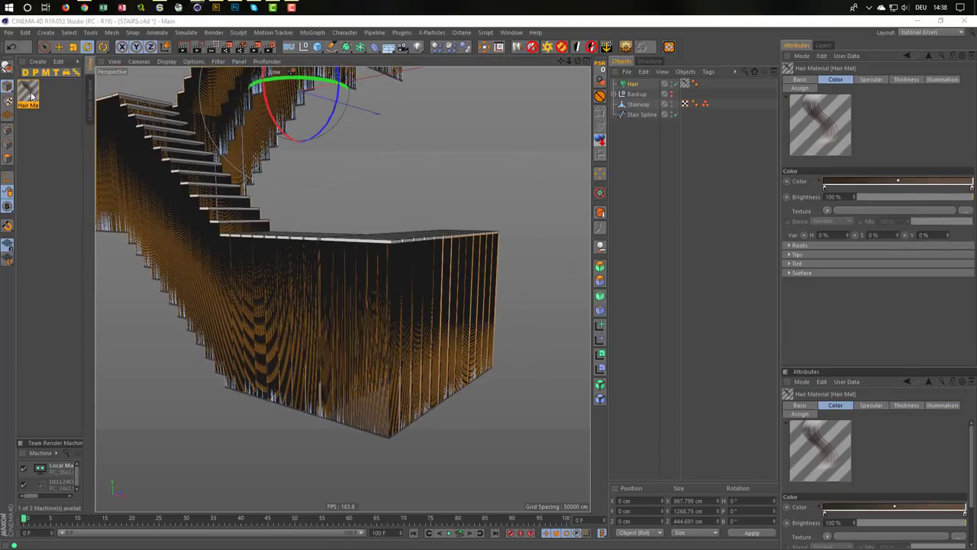
{"action": "mouse_move", "coordinate": [210, 78]}
{"action": "left_mouse_down"}
{"action": "mouse_move", "coordinate": [350, 78]}
{"action": "mouse_move", "coordinate": [529, 284]}
{"action": "left_mouse_up"}
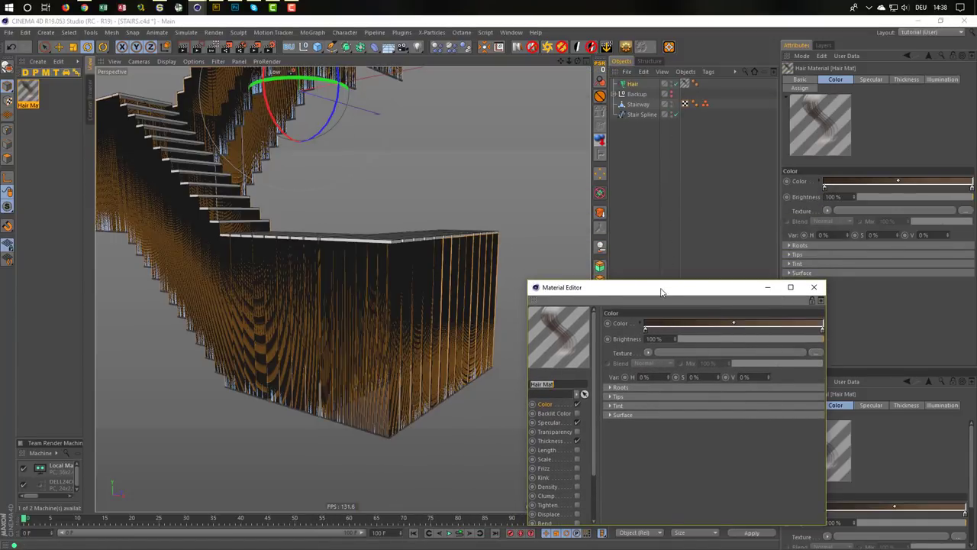
{"action": "left_click_drag", "start_coordinate": [662, 291], "coordinate": [679, 216]}
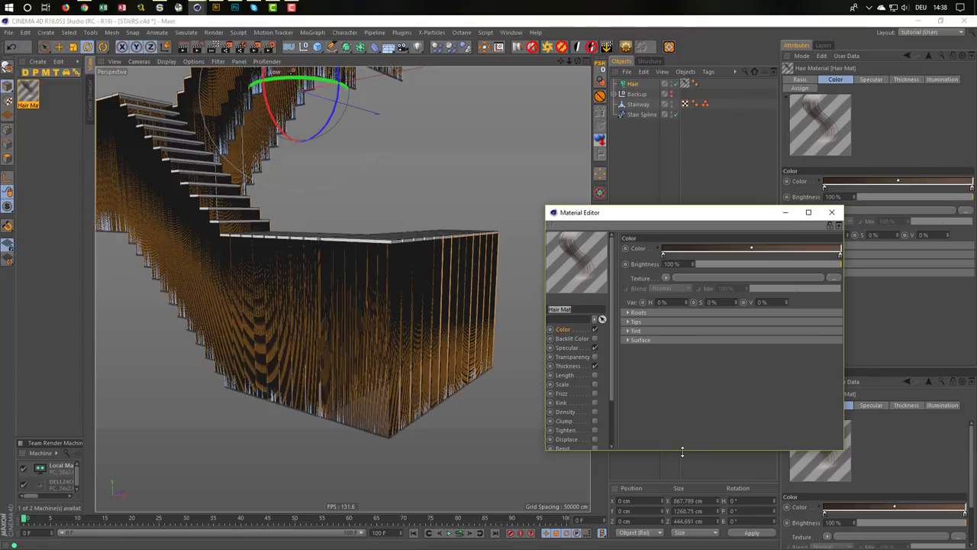
{"action": "left_click_drag", "start_coordinate": [682, 452], "coordinate": [684, 511]}
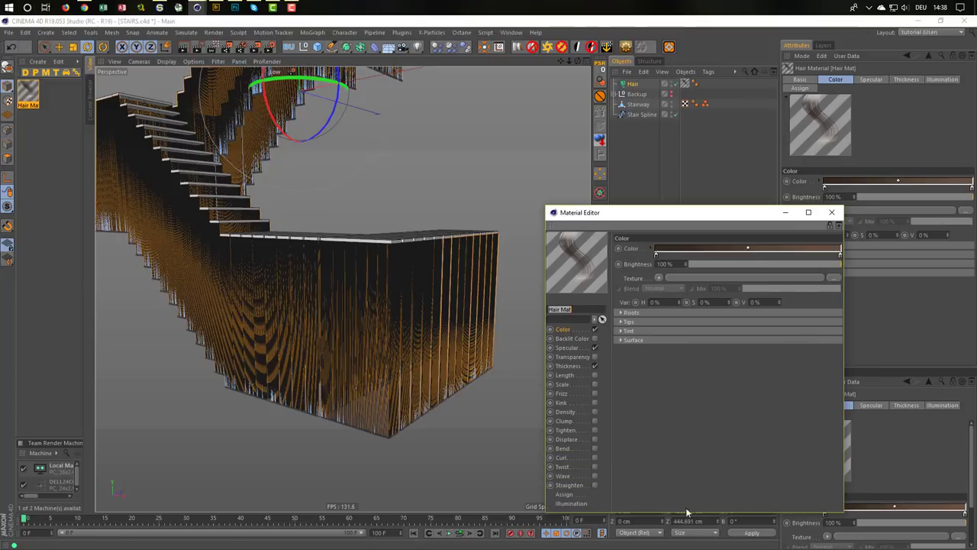
{"action": "left_click", "coordinate": [595, 348]}
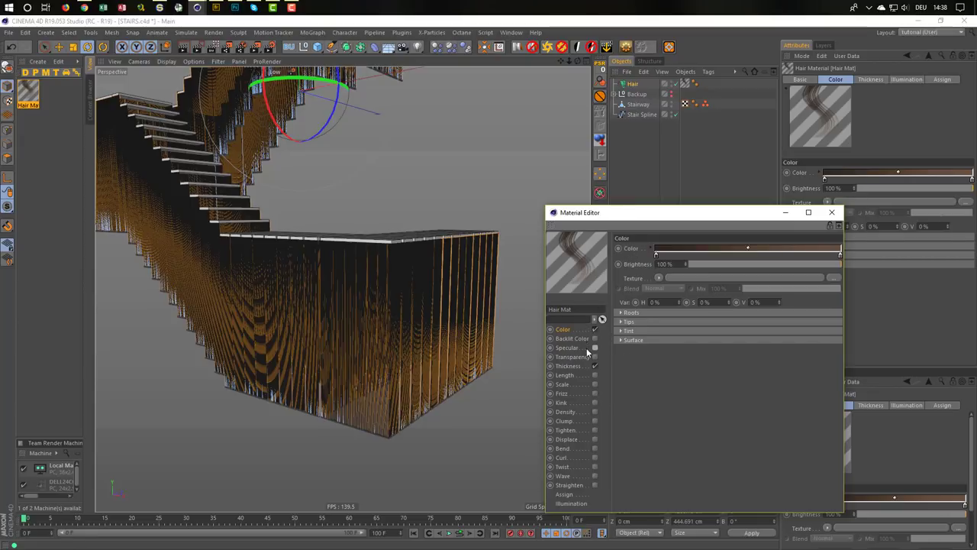
Set Hair Mat's Thickness to 2 cm at both Root and Tip
{"action": "left_click", "coordinate": [573, 366]}
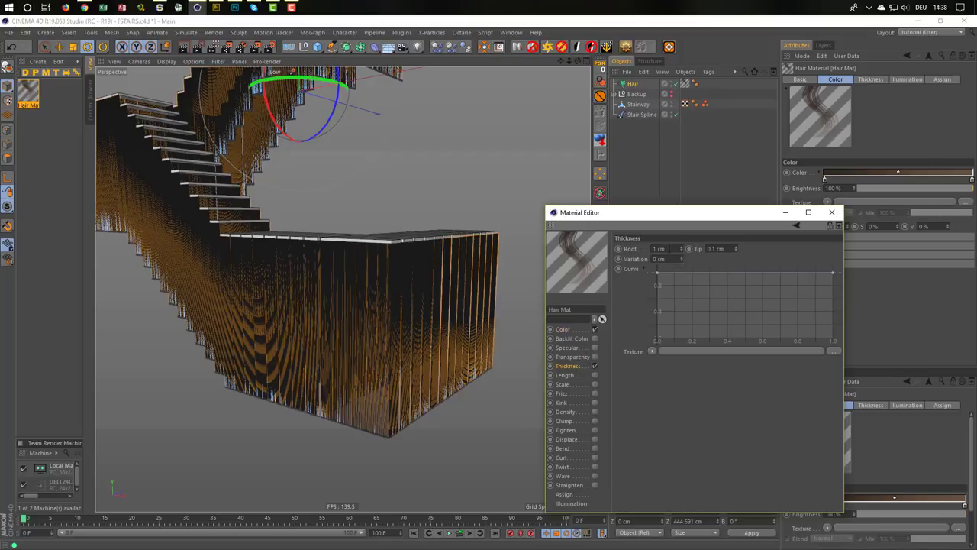
{"action": "type", "text": "2"}
{"action": "key", "text": "Tab"}
{"action": "type", "text": "2"}
{"action": "key", "text": "Return"}
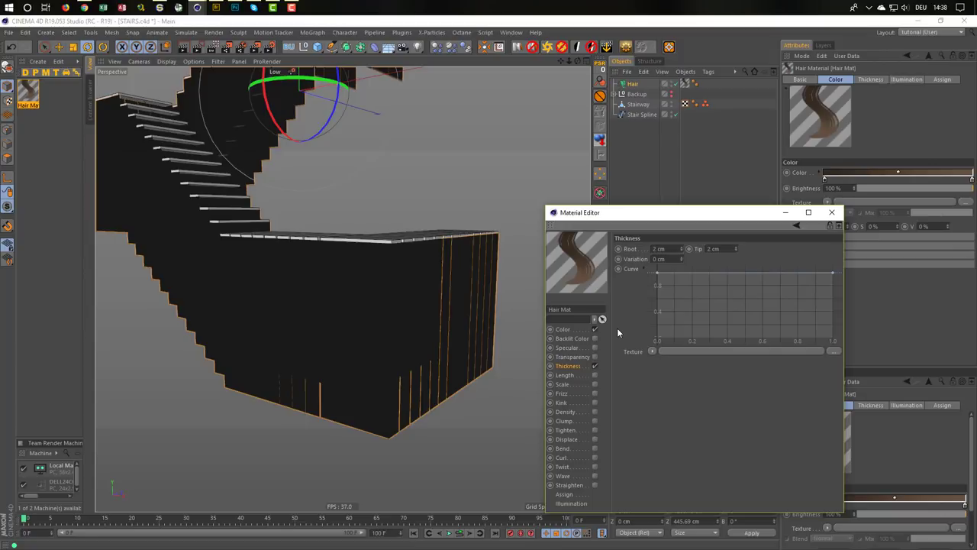
{"action": "mouse_move", "coordinate": [381, 248]}
{"action": "right_mouse_down", "text": "alt"}
{"action": "mouse_move", "coordinate": [559, 243]}
{"action": "mouse_move", "coordinate": [402, 286]}
{"action": "right_mouse_up", "text": "alt"}
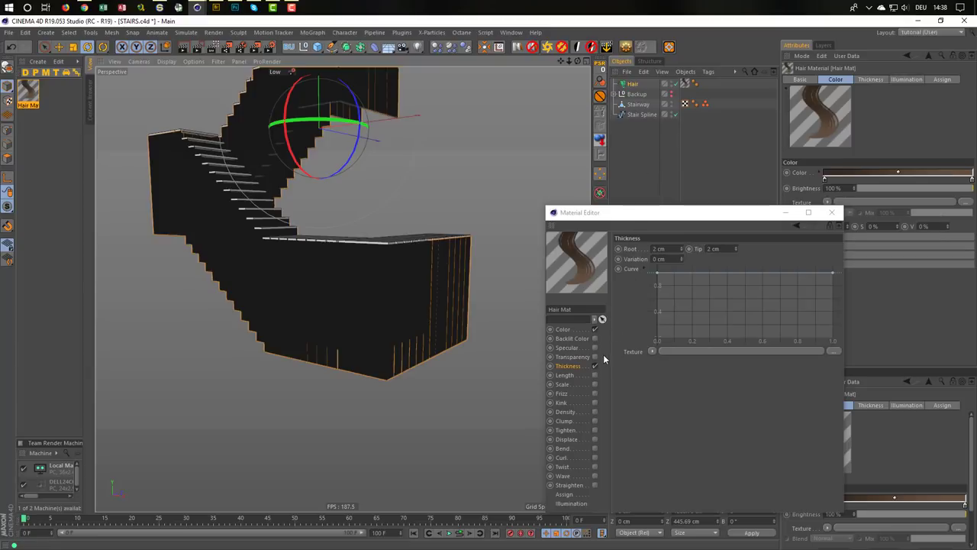
Enable Hair Mat's Scale channel and raise its variation to 70% for uneven lengths
{"action": "left_click", "coordinate": [576, 383]}
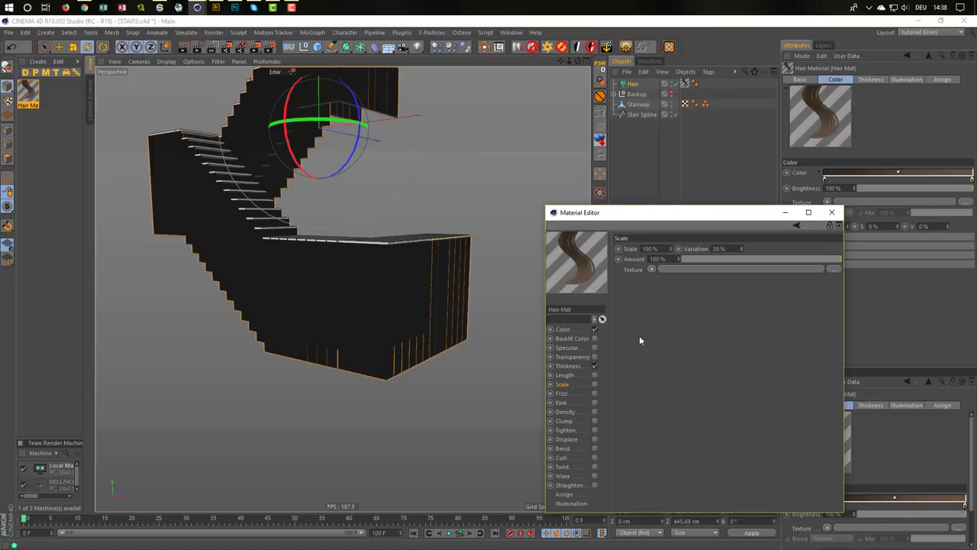
{"action": "left_click", "coordinate": [595, 384]}
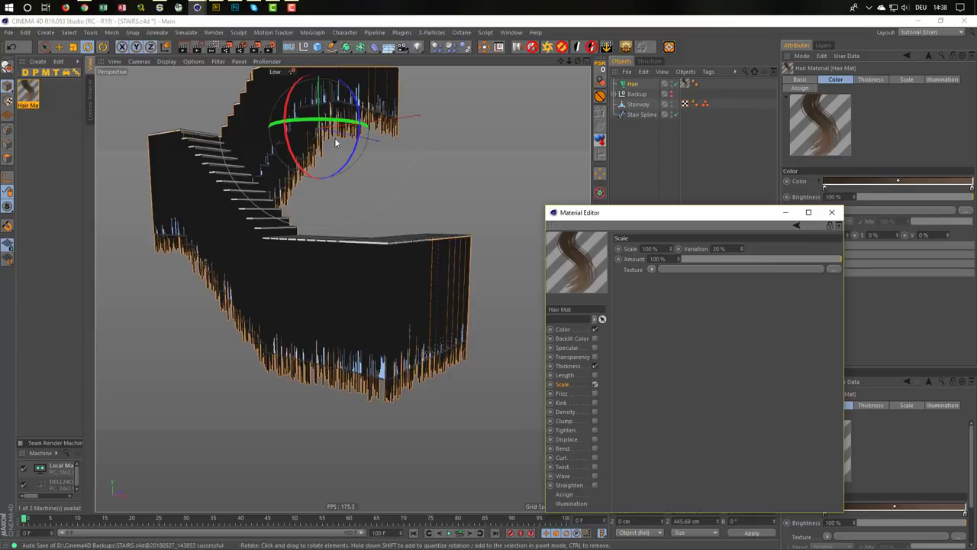
{"action": "mouse_move", "coordinate": [347, 284]}
{"action": "left_mouse_down", "text": "alt"}
{"action": "mouse_move", "coordinate": [336, 268]}
{"action": "mouse_move", "coordinate": [337, 204]}
{"action": "left_mouse_up", "text": "alt"}
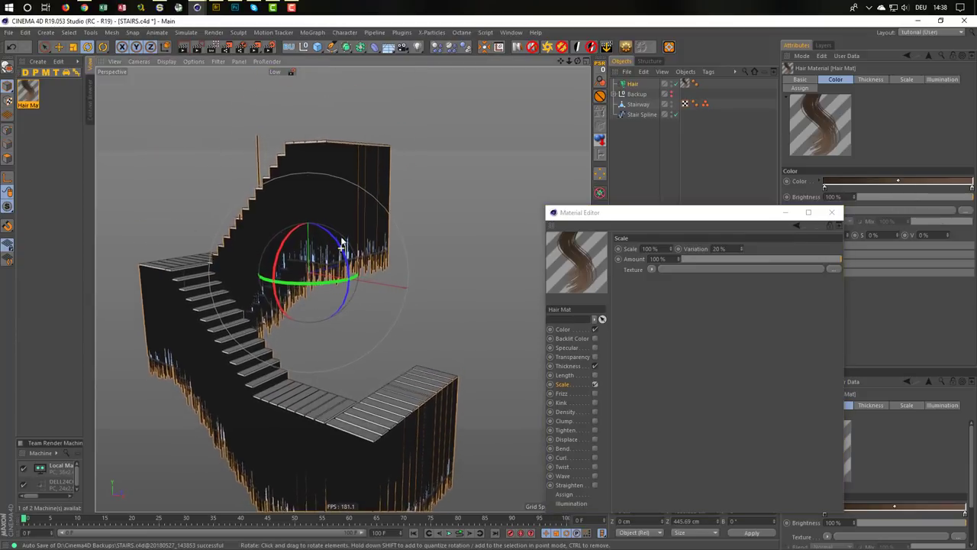
{"action": "right_click_drag", "start_coordinate": [337, 204], "coordinate": [475, 203], "text": "alt"}
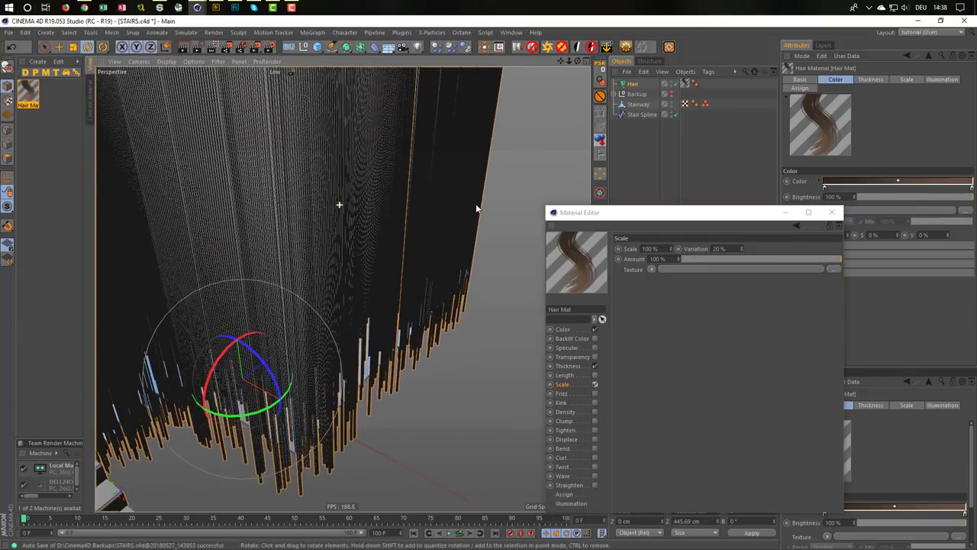
{"action": "mouse_move", "coordinate": [476, 204]}
{"action": "left_mouse_down", "text": "alt"}
{"action": "mouse_move", "coordinate": [493, 279]}
{"action": "mouse_move", "coordinate": [489, 247]}
{"action": "left_mouse_up", "text": "alt"}
{"action": "mouse_move", "coordinate": [488, 247]}
{"action": "right_mouse_down", "text": "alt"}
{"action": "mouse_move", "coordinate": [408, 244]}
{"action": "mouse_move", "coordinate": [353, 265]}
{"action": "right_mouse_up", "text": "alt"}
{"action": "mouse_move", "coordinate": [361, 301]}
{"action": "left_mouse_down", "text": "alt"}
{"action": "mouse_move", "coordinate": [358, 291]}
{"action": "mouse_move", "coordinate": [365, 321]}
{"action": "left_mouse_up", "text": "alt"}
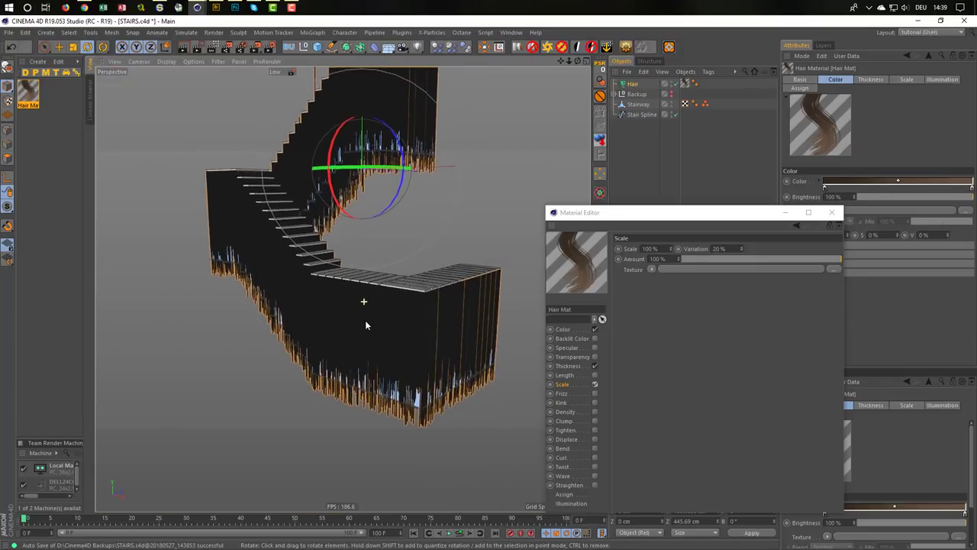
{"action": "left_click", "coordinate": [664, 164]}
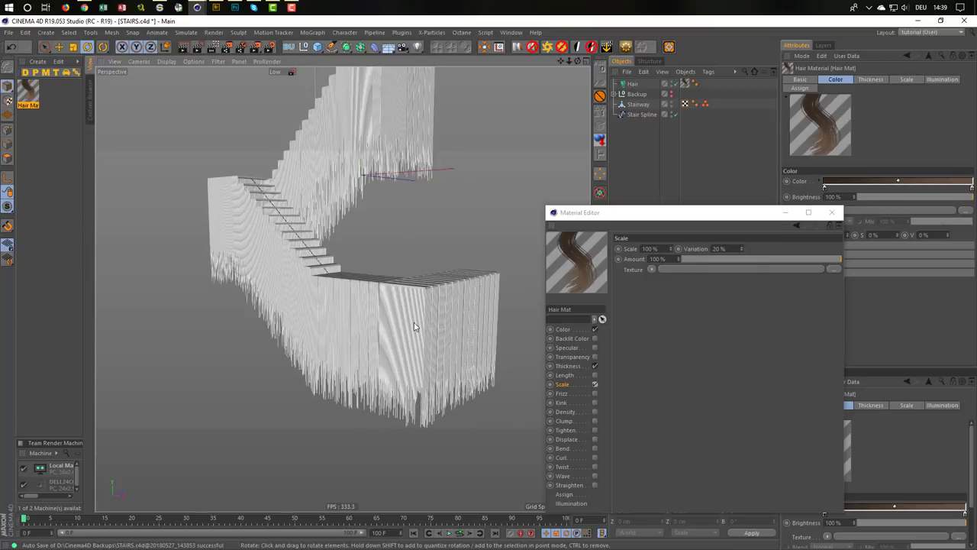
{"action": "mouse_move", "coordinate": [435, 336]}
{"action": "right_mouse_down", "text": "alt"}
{"action": "mouse_move", "coordinate": [461, 314]}
{"action": "mouse_move", "coordinate": [496, 321]}
{"action": "mouse_move", "coordinate": [487, 311]}
{"action": "mouse_move", "coordinate": [451, 328]}
{"action": "right_mouse_up", "text": "alt"}
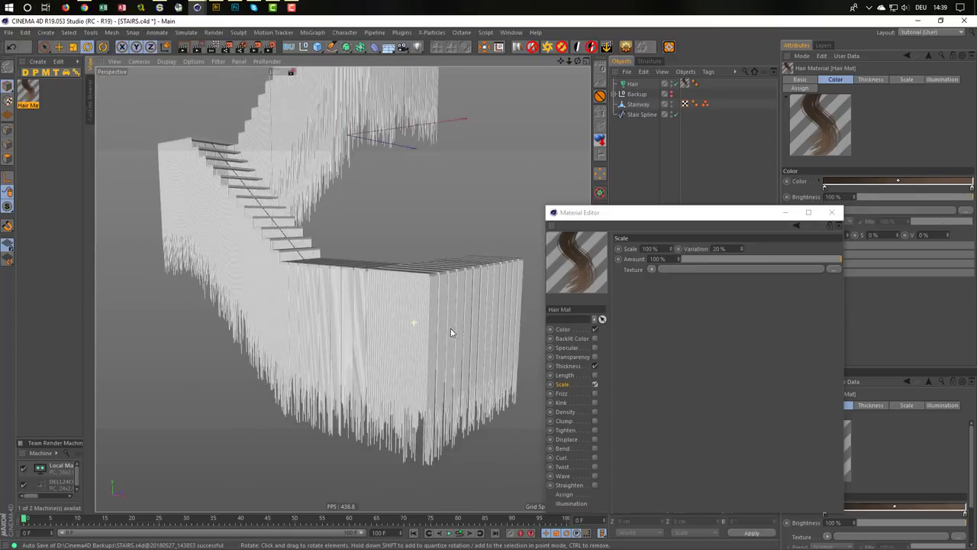
{"action": "left_click_drag", "start_coordinate": [741, 246], "coordinate": [741, 229]}
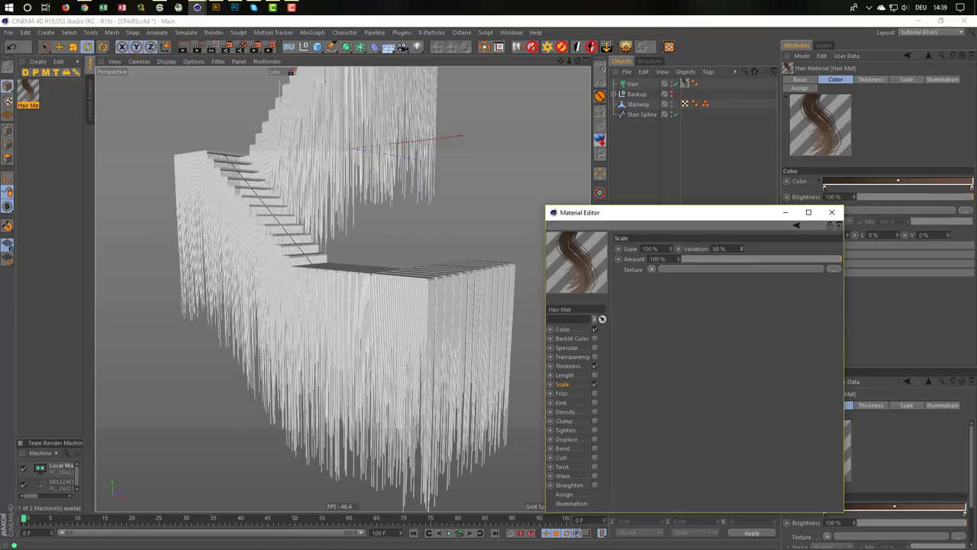
Inspect the ragged hair curtains and stair steps from several angles
{"action": "right_click_drag", "start_coordinate": [401, 344], "coordinate": [309, 360], "text": "alt"}
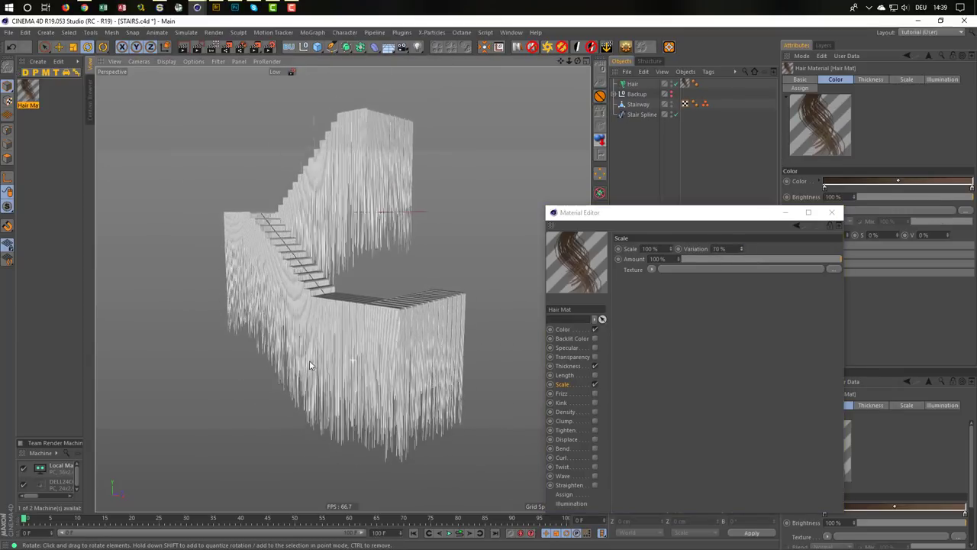
{"action": "mouse_move", "coordinate": [309, 361]}
{"action": "left_mouse_down", "text": "alt"}
{"action": "mouse_move", "coordinate": [379, 288]}
{"action": "mouse_move", "coordinate": [271, 348]}
{"action": "mouse_move", "coordinate": [216, 355]}
{"action": "mouse_move", "coordinate": [324, 360]}
{"action": "mouse_move", "coordinate": [335, 347]}
{"action": "mouse_move", "coordinate": [298, 308]}
{"action": "left_mouse_up", "text": "alt"}
{"action": "right_click_drag", "start_coordinate": [298, 307], "coordinate": [457, 296], "text": "alt"}
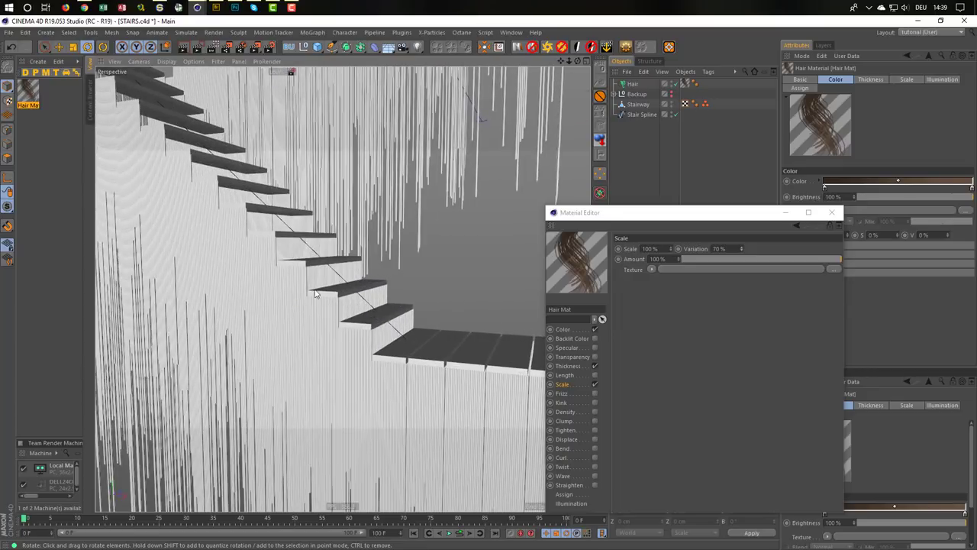
{"action": "mouse_move", "coordinate": [317, 295]}
{"action": "left_mouse_down", "text": "alt"}
{"action": "mouse_move", "coordinate": [305, 259]}
{"action": "mouse_move", "coordinate": [355, 247]}
{"action": "left_mouse_up", "text": "alt"}
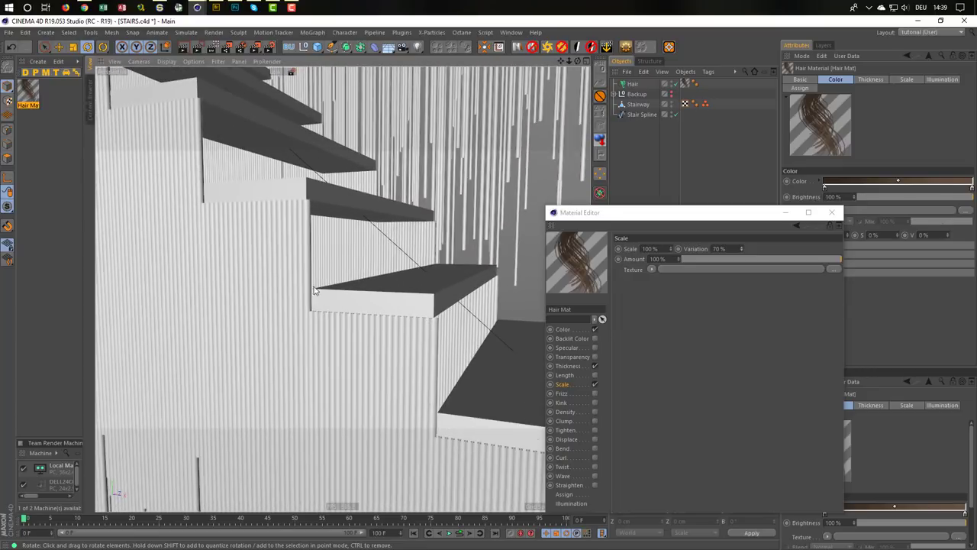
{"action": "left_click_drag", "start_coordinate": [320, 316], "coordinate": [283, 293], "text": "alt"}
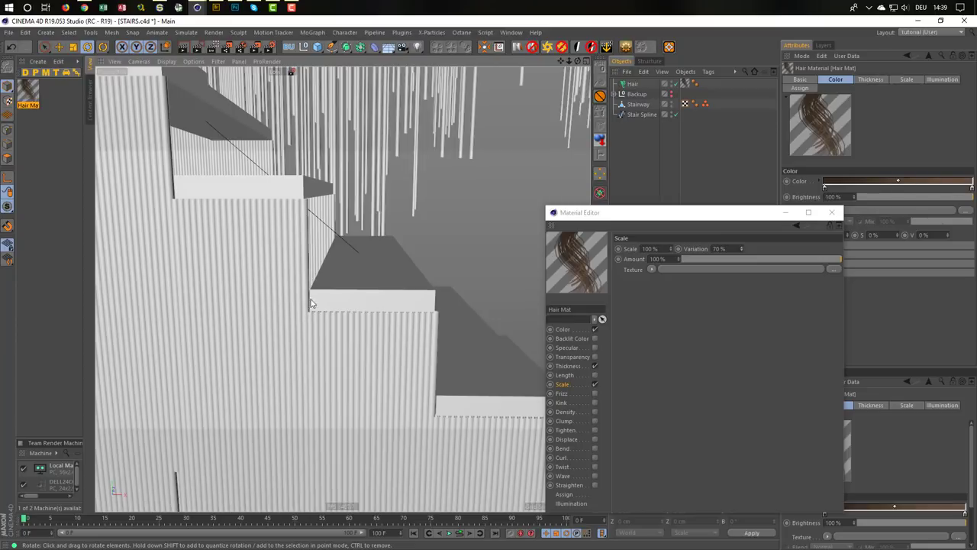
{"action": "scroll", "coordinate": [248, 337], "scroll_direction": "down", "scroll_amount": 3}
{"action": "mouse_move", "coordinate": [248, 338]}
{"action": "left_mouse_down", "text": "alt"}
{"action": "mouse_move", "coordinate": [341, 357]}
{"action": "mouse_move", "coordinate": [273, 355]}
{"action": "left_mouse_up", "text": "alt"}
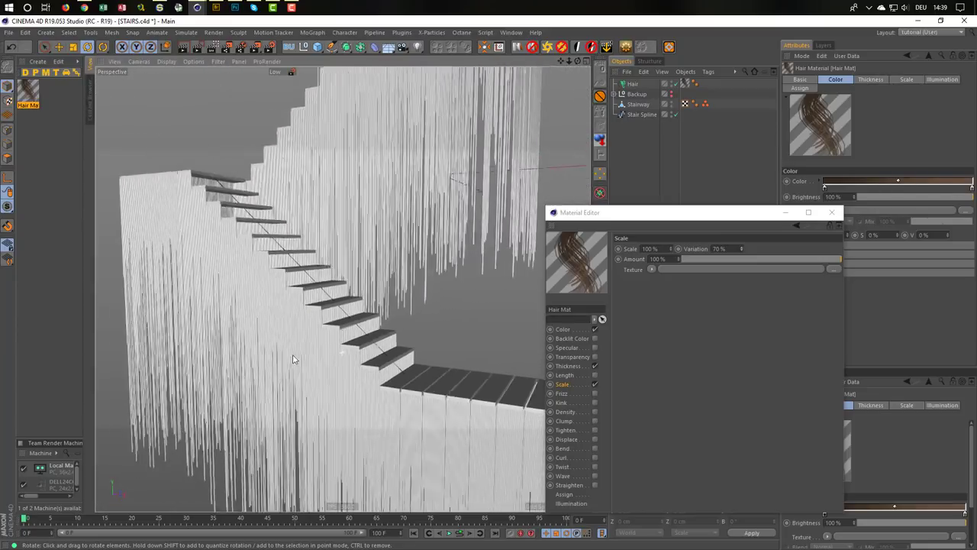
{"action": "scroll", "coordinate": [345, 347], "scroll_direction": "down", "scroll_amount": 3}
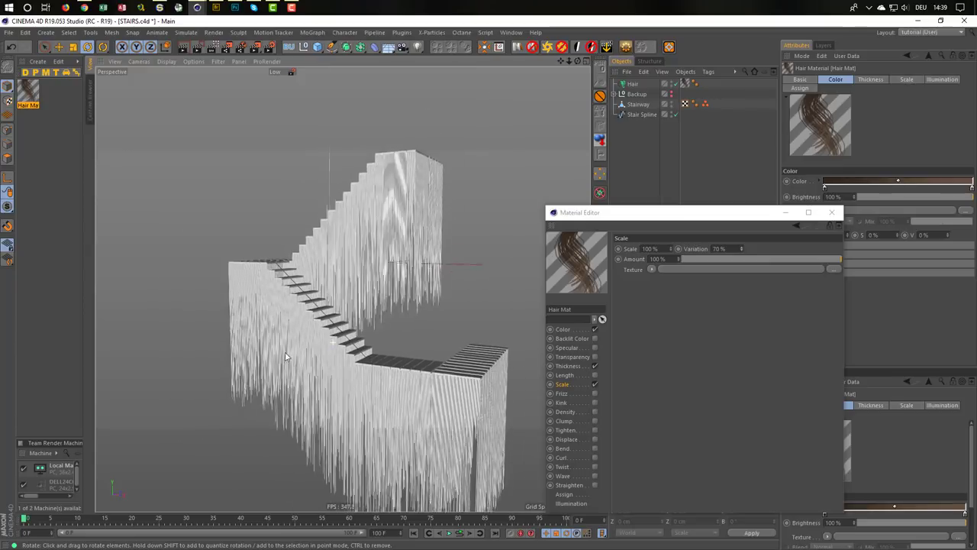
{"action": "mouse_move", "coordinate": [345, 348]}
{"action": "left_mouse_down", "text": "alt"}
{"action": "mouse_move", "coordinate": [324, 309]}
{"action": "mouse_move", "coordinate": [308, 307]}
{"action": "left_mouse_up", "text": "alt"}
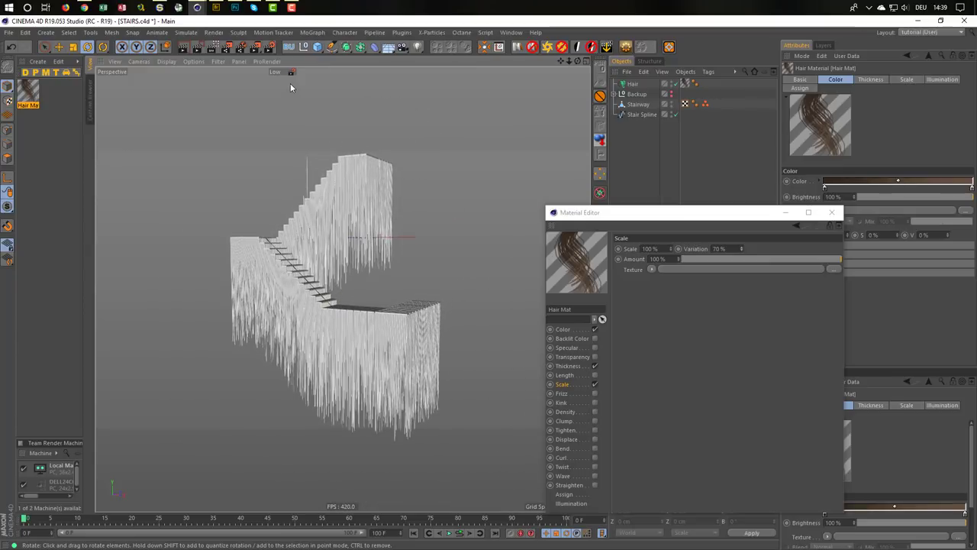
Set the output width to 720 px for the Octane and Low through High GI presets
{"action": "left_click", "coordinate": [290, 72]}
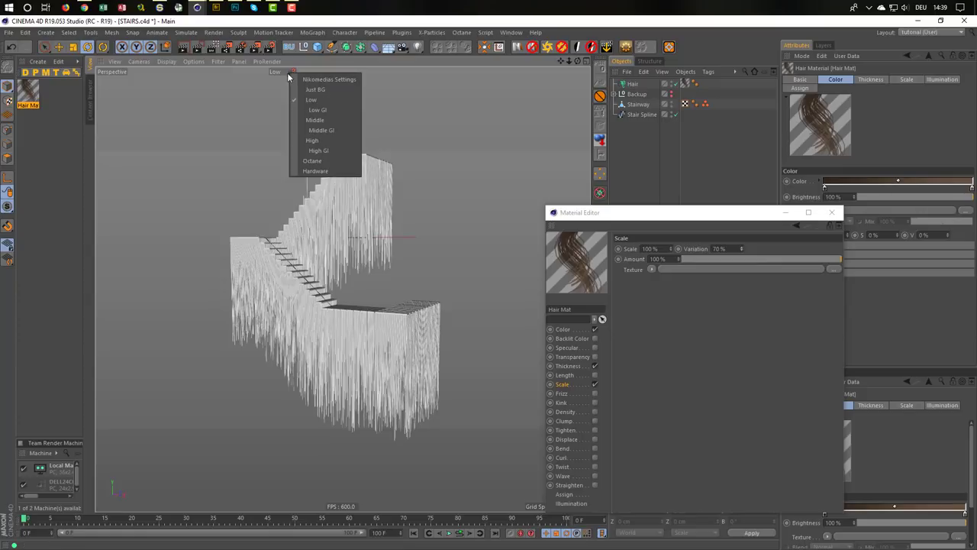
{"action": "left_click", "coordinate": [312, 161]}
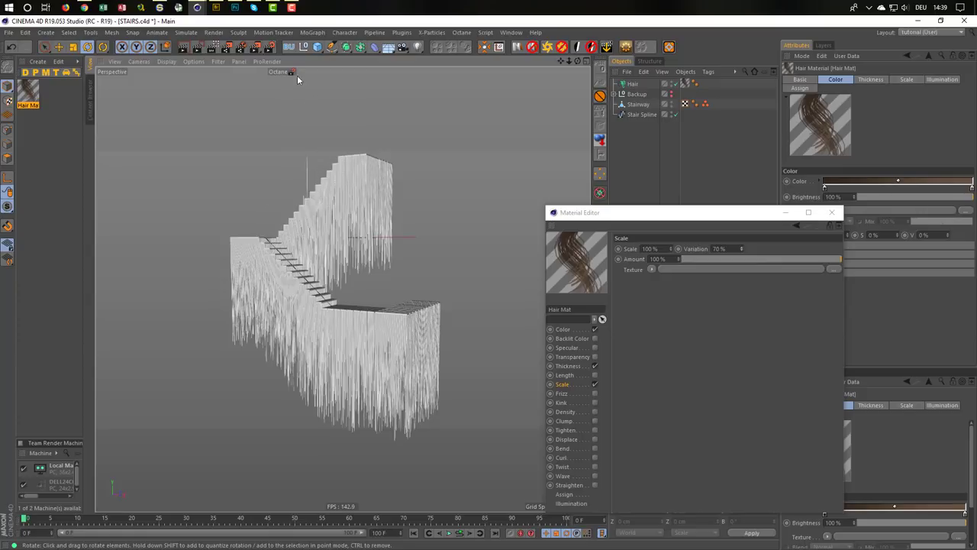
{"action": "left_click", "coordinate": [268, 46]}
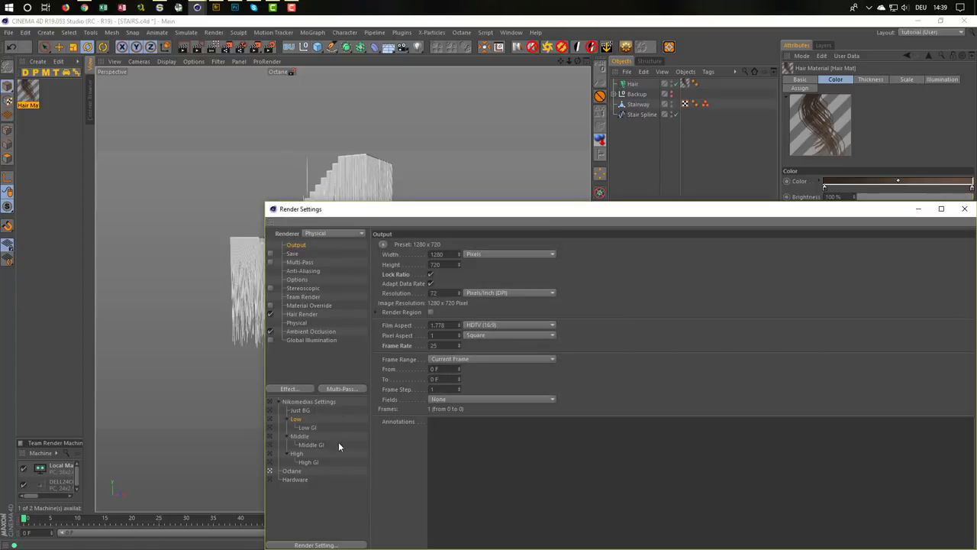
{"action": "left_click", "coordinate": [297, 475]}
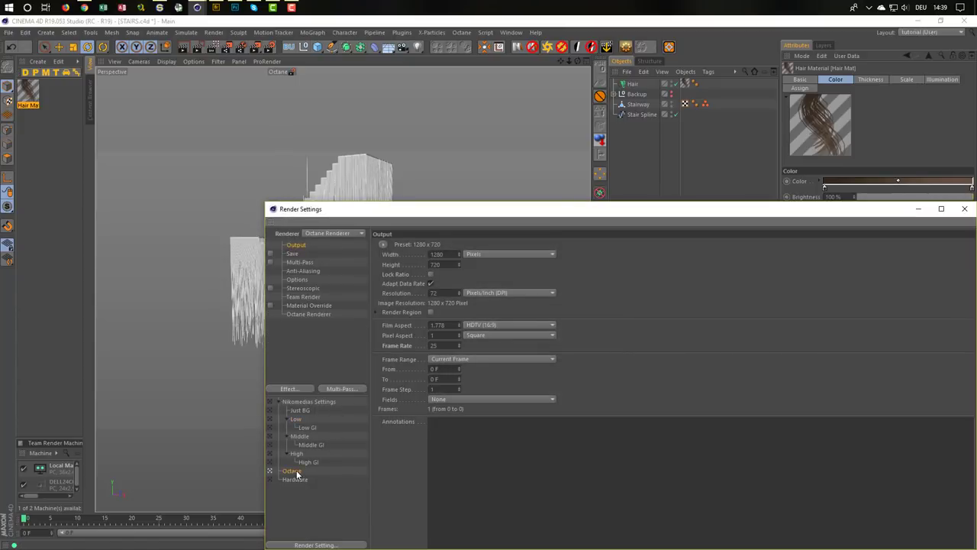
{"action": "left_click", "coordinate": [297, 419], "text": "shift"}
{"action": "type", "text": "720"}
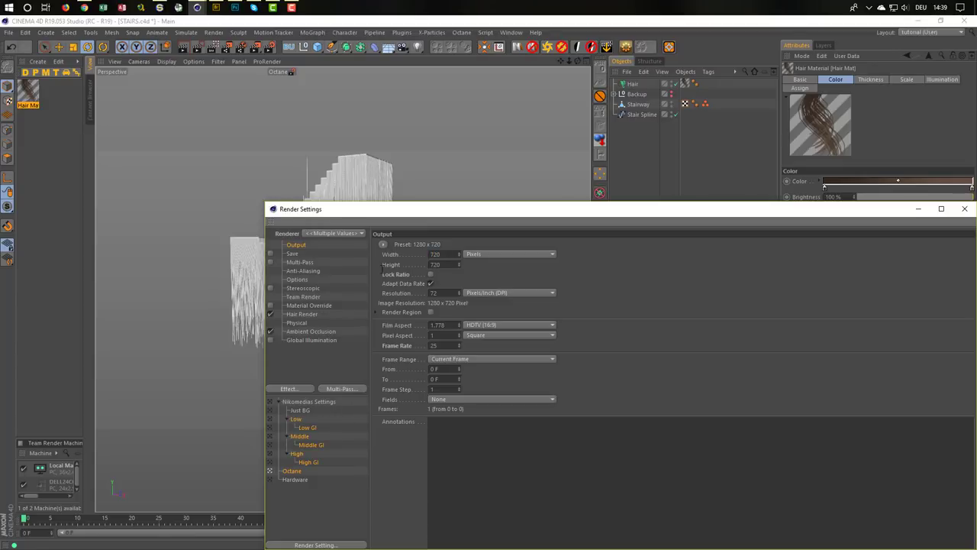
{"action": "key", "text": "Return"}
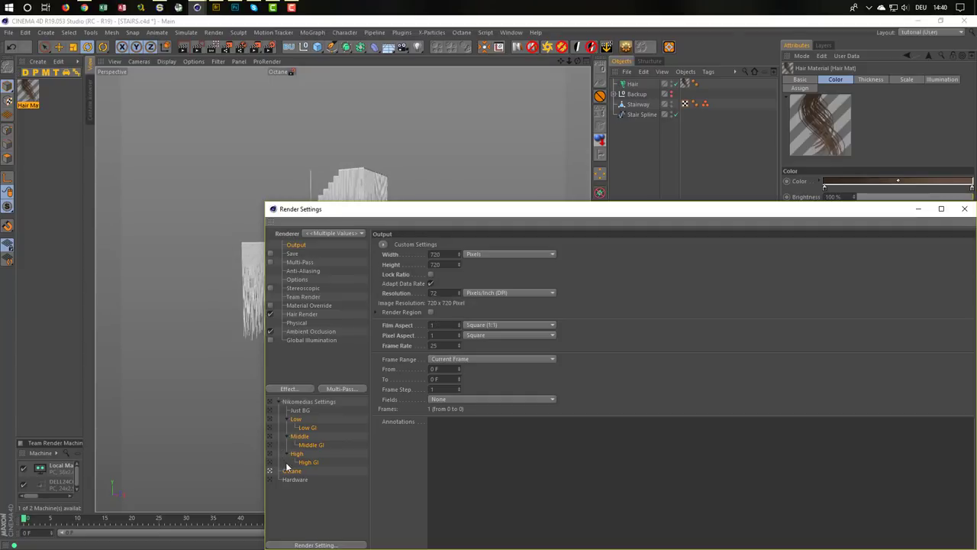
Make Low the active render preset, then close Render Settings and the Material Editor
{"action": "left_click", "coordinate": [270, 418]}
{"action": "left_click", "coordinate": [964, 209]}
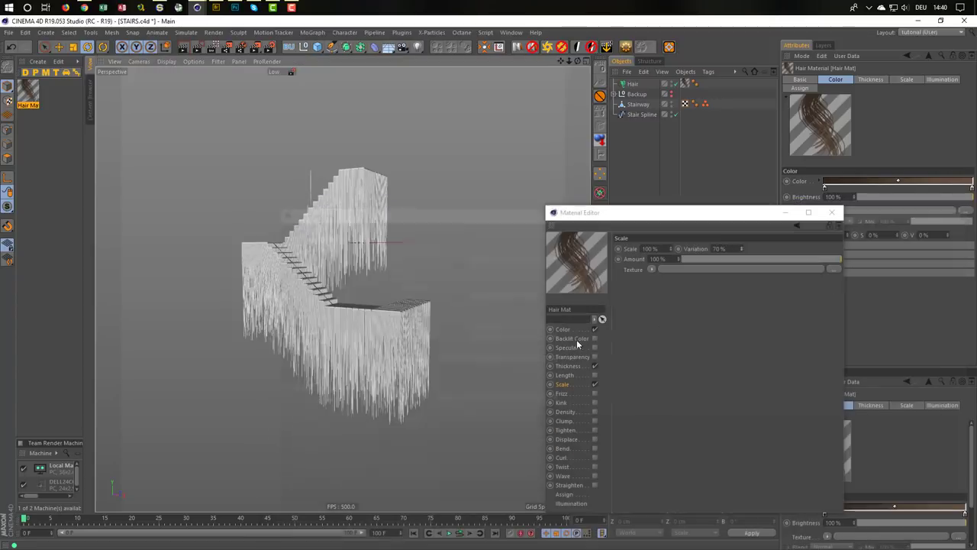
{"action": "mouse_move", "coordinate": [366, 321]}
{"action": "left_mouse_down", "text": "alt"}
{"action": "mouse_move", "coordinate": [320, 204]}
{"action": "mouse_move", "coordinate": [270, 162]}
{"action": "left_mouse_up", "text": "alt"}
{"action": "scroll", "coordinate": [365, 179], "scroll_direction": "up", "scroll_amount": 5}
{"action": "mouse_move", "coordinate": [364, 179]}
{"action": "left_mouse_down", "text": "alt"}
{"action": "mouse_move", "coordinate": [319, 259]}
{"action": "mouse_move", "coordinate": [325, 278]}
{"action": "left_mouse_up", "text": "alt"}
{"action": "scroll", "coordinate": [329, 236], "scroll_direction": "down", "scroll_amount": 3}
{"action": "scroll", "coordinate": [329, 236], "scroll_direction": "down", "scroll_amount": 5}
{"action": "left_click", "coordinate": [832, 212]}
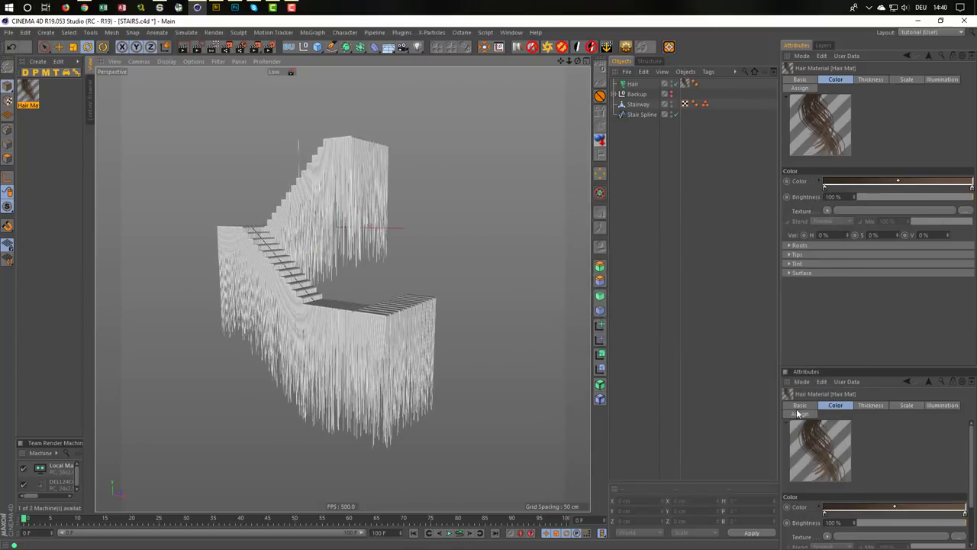
Select the Stairway and set its pitch rotation to exactly 180°
{"action": "left_click", "coordinate": [638, 104]}
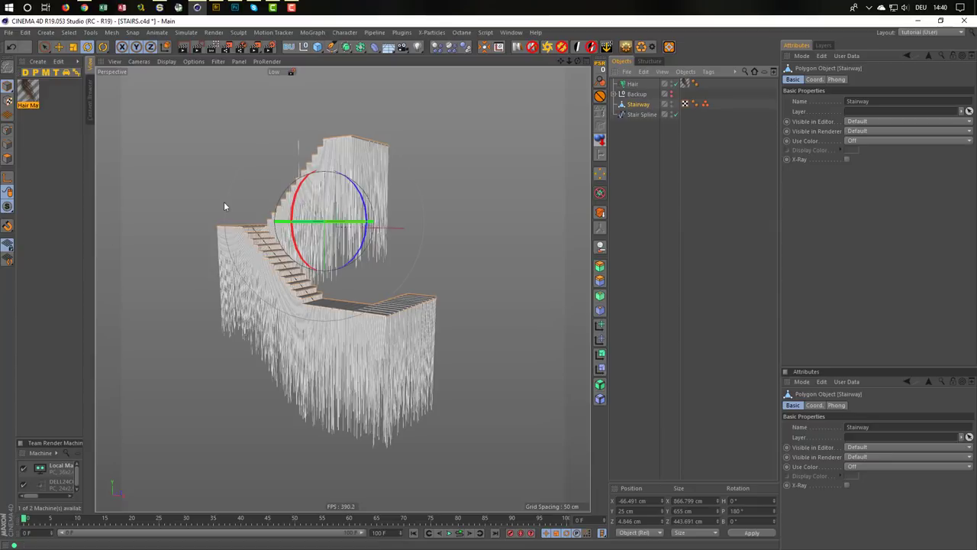
{"action": "left_click_drag", "start_coordinate": [304, 200], "coordinate": [296, 199]}
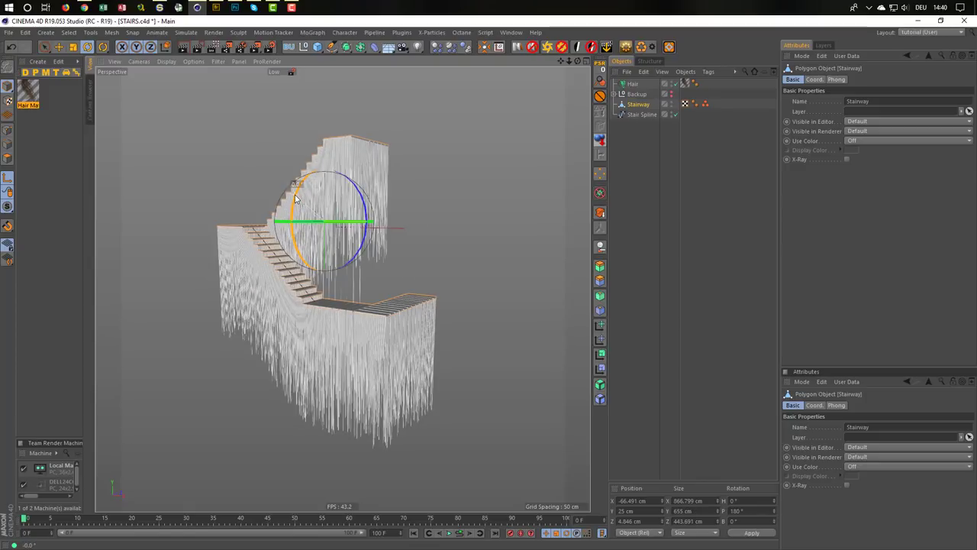
{"action": "mouse_move", "coordinate": [296, 199]}
{"action": "left_mouse_down", "text": "alt"}
{"action": "mouse_move", "coordinate": [218, 206]}
{"action": "mouse_move", "coordinate": [217, 229]}
{"action": "mouse_move", "coordinate": [320, 294]}
{"action": "mouse_move", "coordinate": [277, 289]}
{"action": "left_mouse_up", "text": "alt"}
{"action": "scroll", "coordinate": [333, 305], "scroll_direction": "up", "scroll_amount": 3}
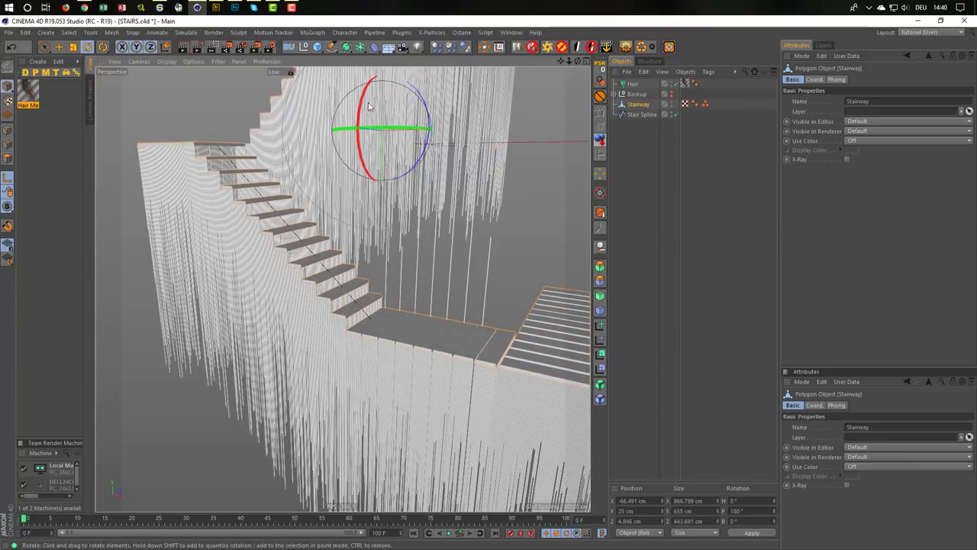
{"action": "left_click_drag", "start_coordinate": [368, 106], "coordinate": [362, 108]}
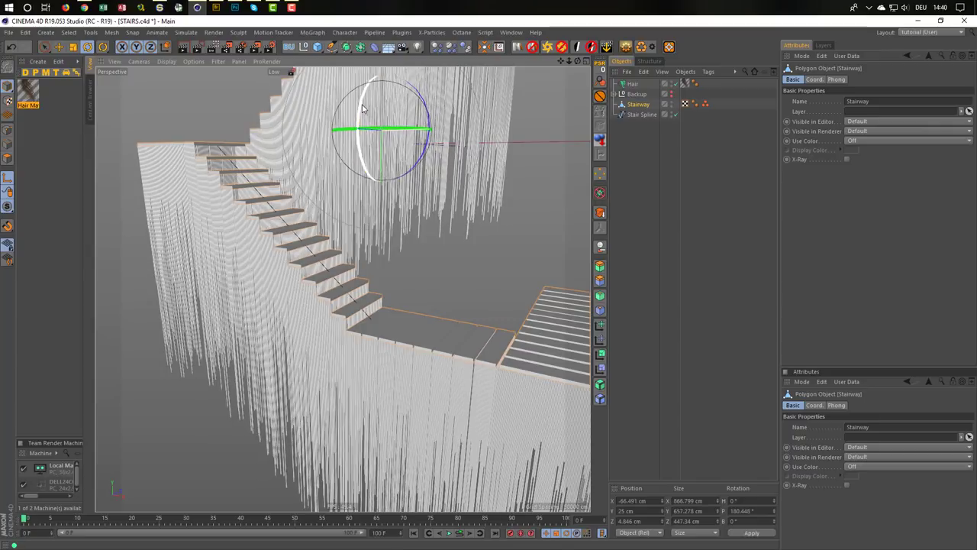
{"action": "double_click", "coordinate": [737, 510]}
{"action": "type", "text": "180"}
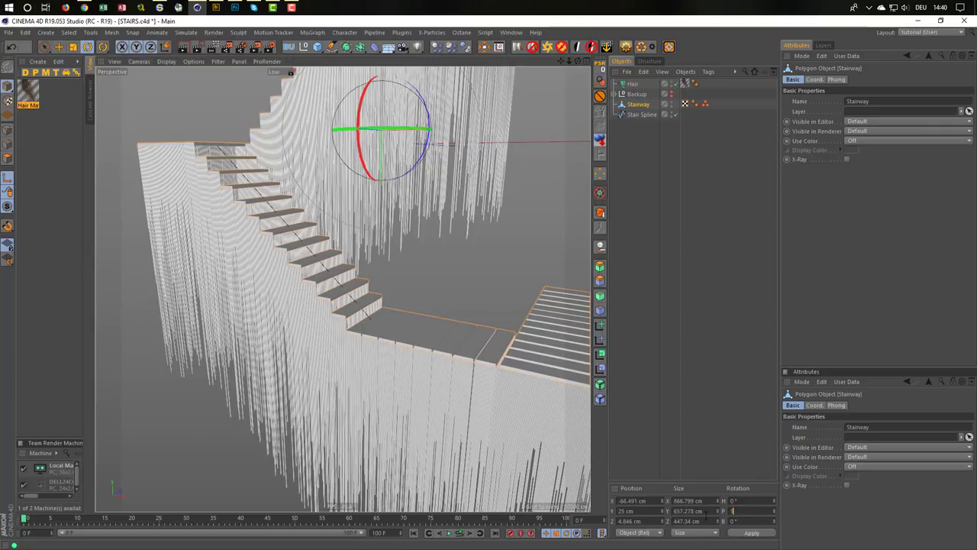
{"action": "key", "text": "Return"}
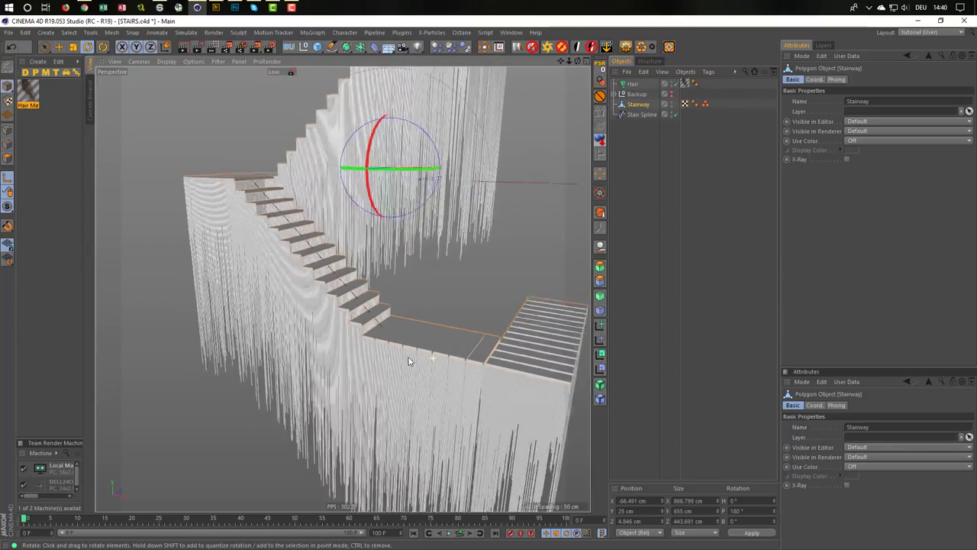
Zoom in on the hair along the landing wall's top edge, looking down onto it
{"action": "scroll", "coordinate": [355, 361], "scroll_direction": "down", "scroll_amount": 10}
{"action": "mouse_move", "coordinate": [353, 350]}
{"action": "left_mouse_down", "text": "alt"}
{"action": "mouse_move", "coordinate": [240, 348]}
{"action": "mouse_move", "coordinate": [353, 358]}
{"action": "mouse_move", "coordinate": [427, 382]}
{"action": "left_mouse_up", "text": "alt"}
{"action": "scroll", "coordinate": [501, 406], "scroll_direction": "up", "scroll_amount": 5}
{"action": "left_click_drag", "start_coordinate": [501, 406], "coordinate": [395, 259], "text": "alt"}
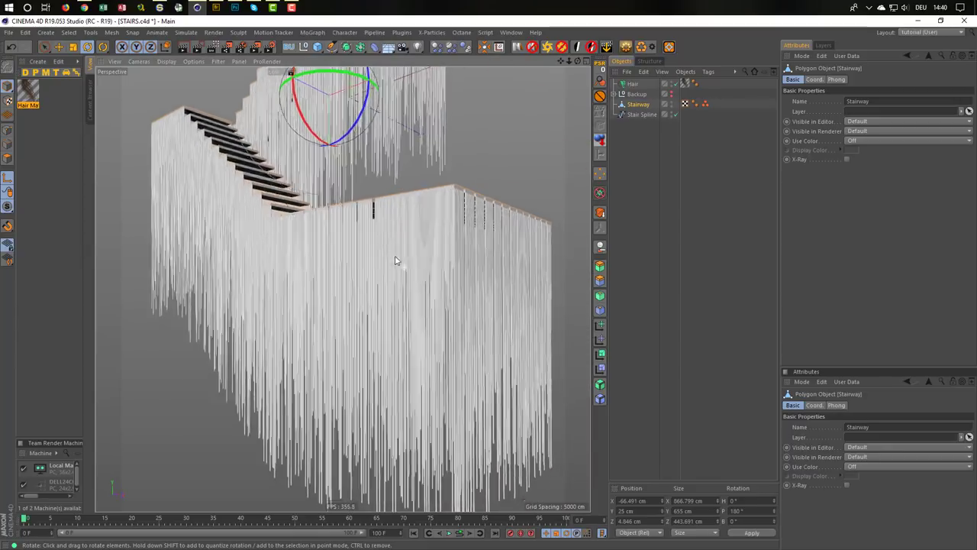
{"action": "scroll", "coordinate": [378, 226], "scroll_direction": "up", "scroll_amount": 5}
{"action": "scroll", "coordinate": [454, 203], "scroll_direction": "up", "scroll_amount": 3}
{"action": "mouse_move", "coordinate": [453, 202]}
{"action": "left_mouse_down", "text": "alt"}
{"action": "mouse_move", "coordinate": [316, 175]}
{"action": "mouse_move", "coordinate": [373, 175]}
{"action": "left_mouse_up", "text": "alt"}
{"action": "scroll", "coordinate": [372, 175], "scroll_direction": "up", "scroll_amount": 2}
{"action": "scroll", "coordinate": [367, 179], "scroll_direction": "up", "scroll_amount": 3}
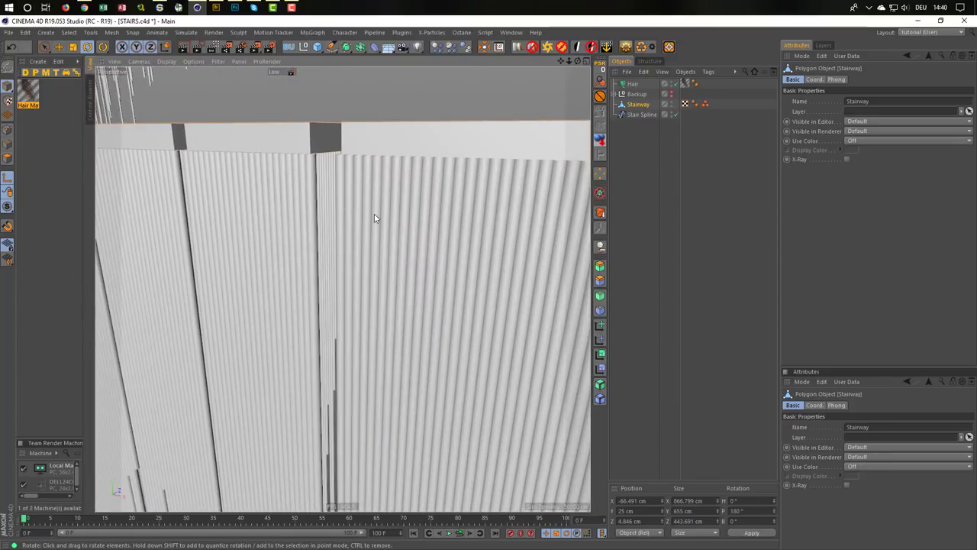
{"action": "mouse_move", "coordinate": [375, 219]}
{"action": "left_mouse_down", "text": "alt"}
{"action": "mouse_move", "coordinate": [293, 196]}
{"action": "mouse_move", "coordinate": [197, 233]}
{"action": "mouse_move", "coordinate": [289, 229]}
{"action": "mouse_move", "coordinate": [340, 250]}
{"action": "left_mouse_up", "text": "alt"}
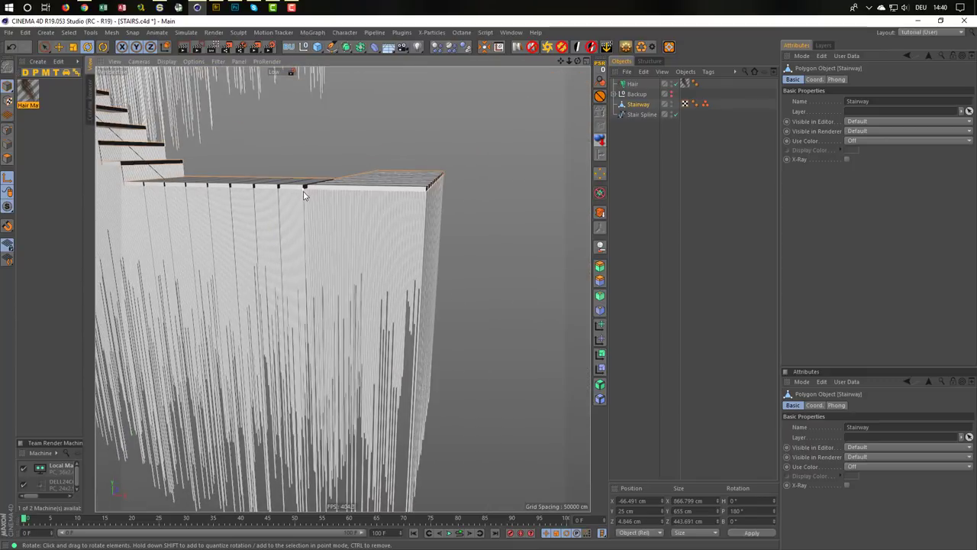
{"action": "right_click_drag", "start_coordinate": [302, 193], "coordinate": [380, 191], "text": "alt"}
{"action": "mouse_move", "coordinate": [379, 192]}
{"action": "left_mouse_down", "text": "alt"}
{"action": "mouse_move", "coordinate": [341, 171]}
{"action": "mouse_move", "coordinate": [277, 220]}
{"action": "mouse_move", "coordinate": [348, 260]}
{"action": "left_mouse_up", "text": "alt"}
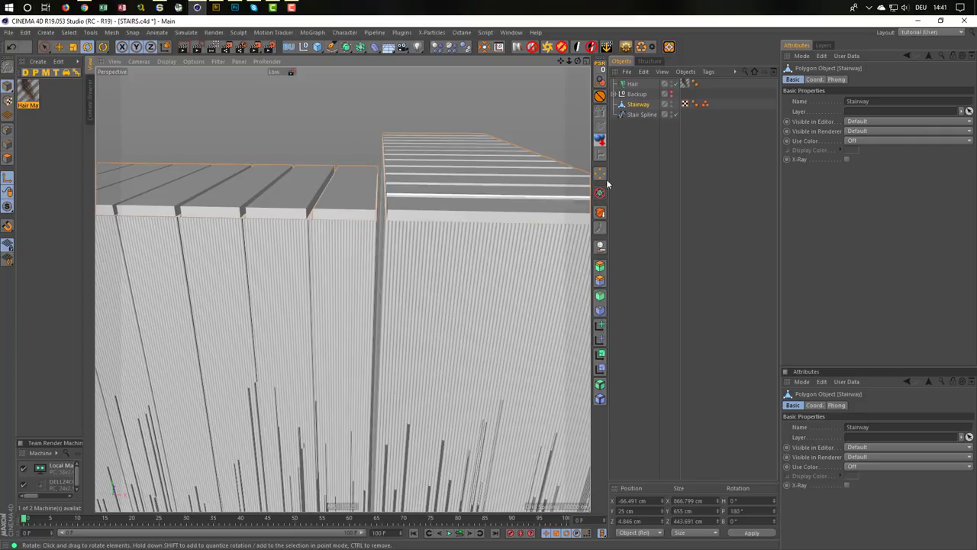
Hide the hair strands and put the Stairway into polygon editing with the Move tool
{"action": "left_click", "coordinate": [672, 83]}
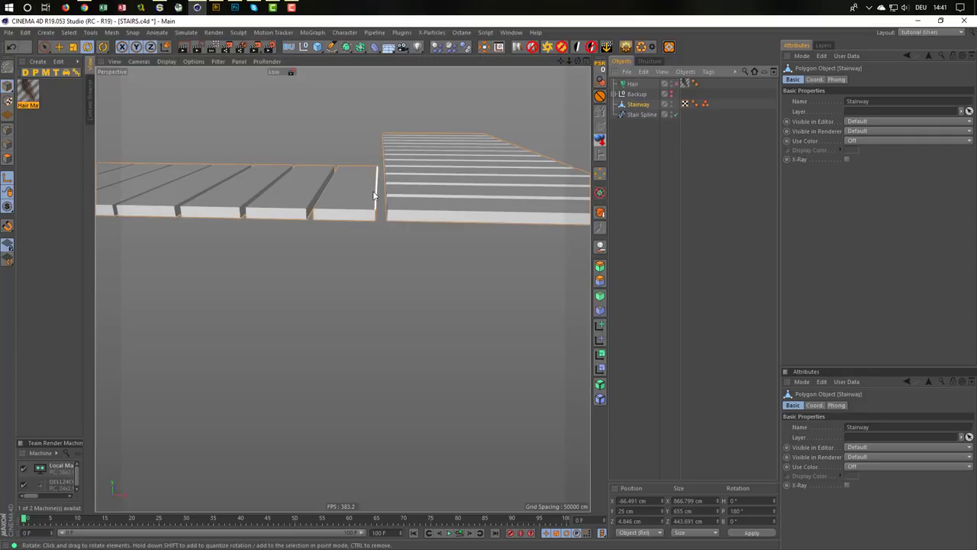
{"action": "left_click_drag", "start_coordinate": [578, 245], "coordinate": [142, 204], "text": "alt"}
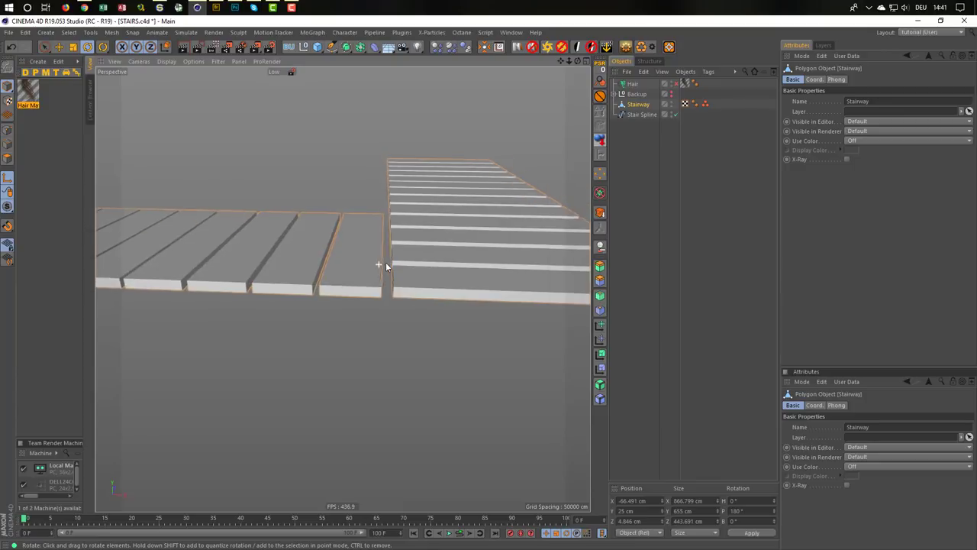
{"action": "left_click", "coordinate": [8, 160]}
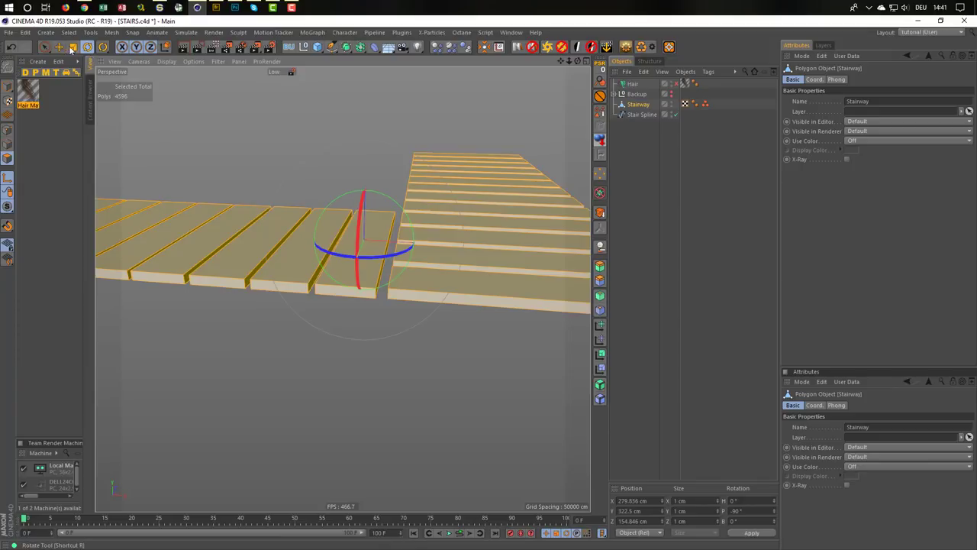
{"action": "key", "text": "e"}
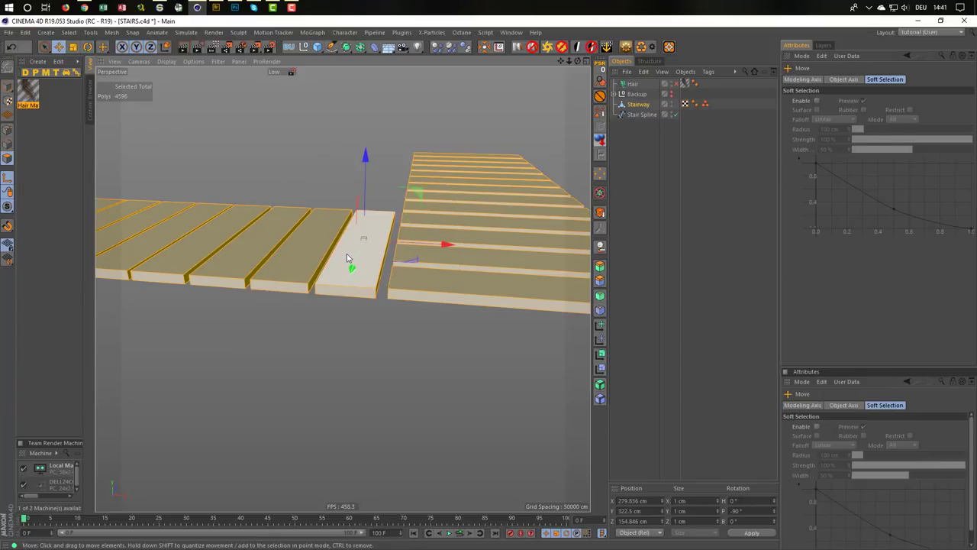
Select one whole landing plank and scale it along X to about 33.4 cm
{"action": "left_click", "coordinate": [44, 47]}
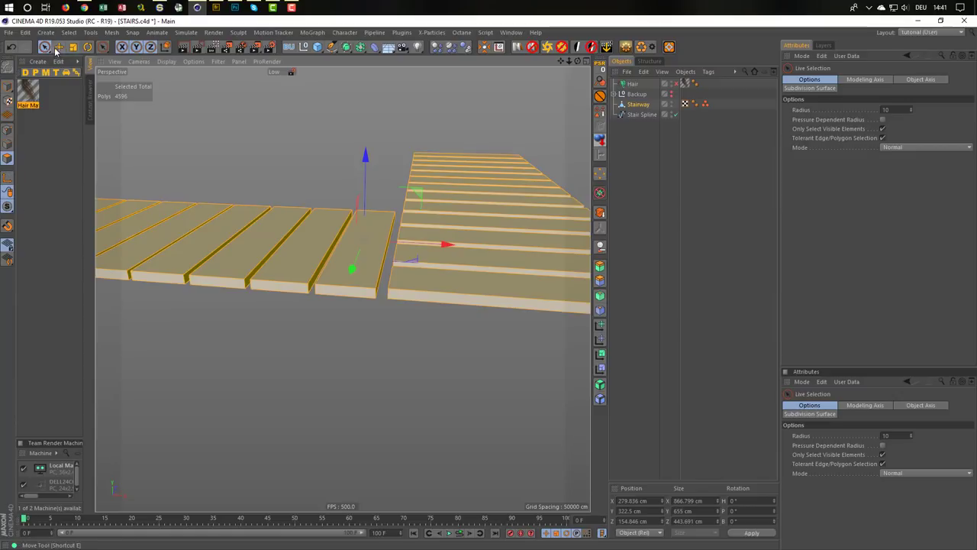
{"action": "left_click", "coordinate": [340, 268]}
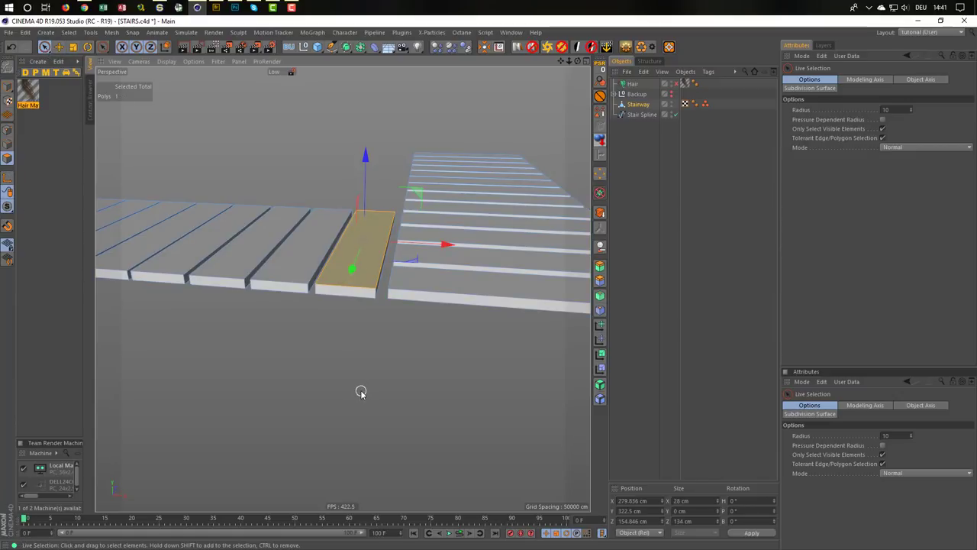
{"action": "key", "text": "u"}
{"action": "key", "text": "w"}
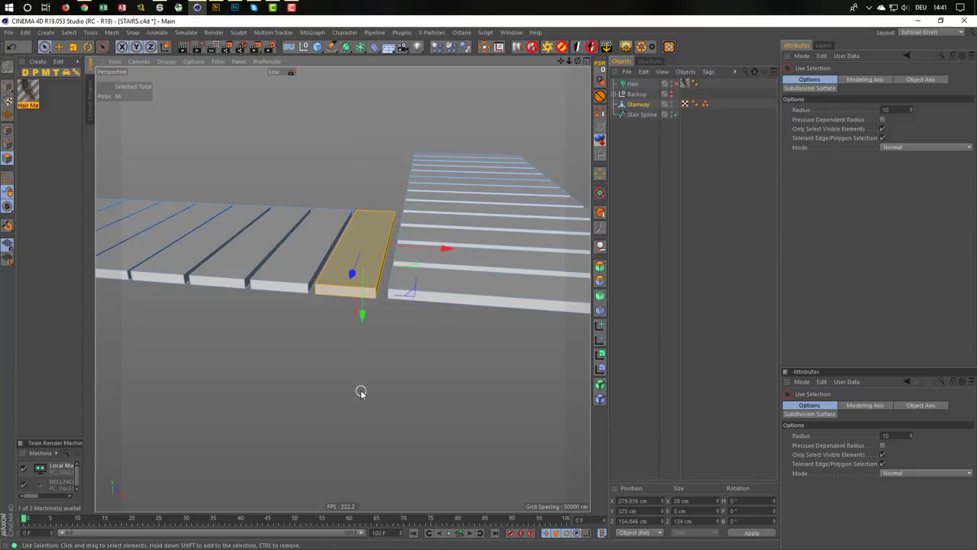
{"action": "key", "text": "t"}
{"action": "mouse_move", "coordinate": [448, 249]}
{"action": "left_mouse_down"}
{"action": "mouse_move", "coordinate": [467, 253]}
{"action": "mouse_move", "coordinate": [341, 276]}
{"action": "mouse_move", "coordinate": [303, 267]}
{"action": "mouse_move", "coordinate": [351, 277]}
{"action": "left_mouse_up"}
{"action": "key", "text": "e"}
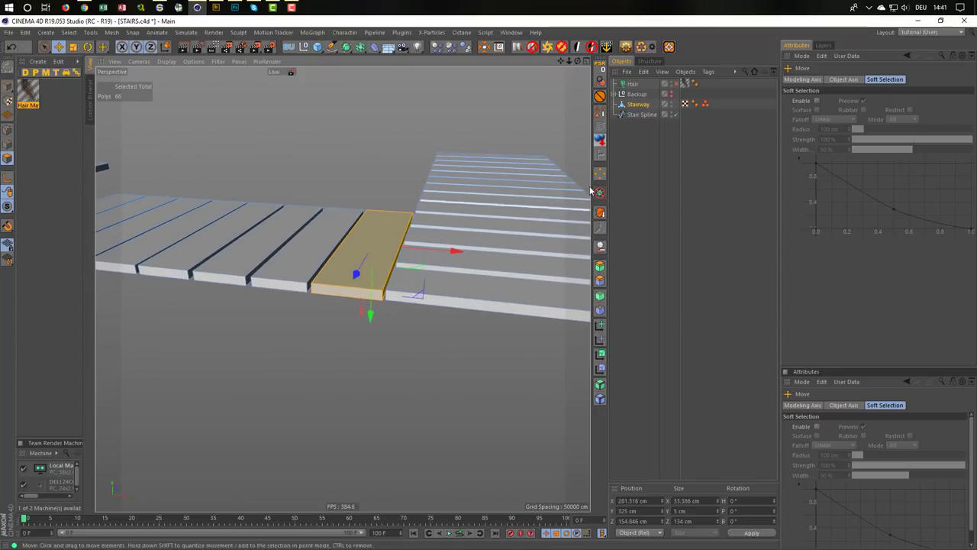
Make the hair strands visible again and orbit down to the stair sides
{"action": "left_click", "coordinate": [672, 92]}
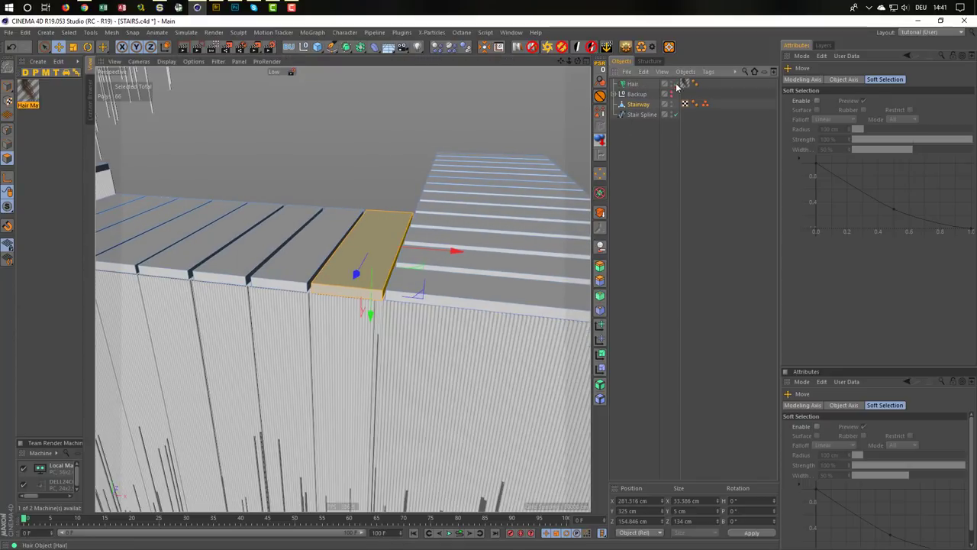
{"action": "scroll", "coordinate": [370, 315], "scroll_direction": "up", "scroll_amount": 3}
{"action": "scroll", "coordinate": [370, 315], "scroll_direction": "up", "scroll_amount": 3}
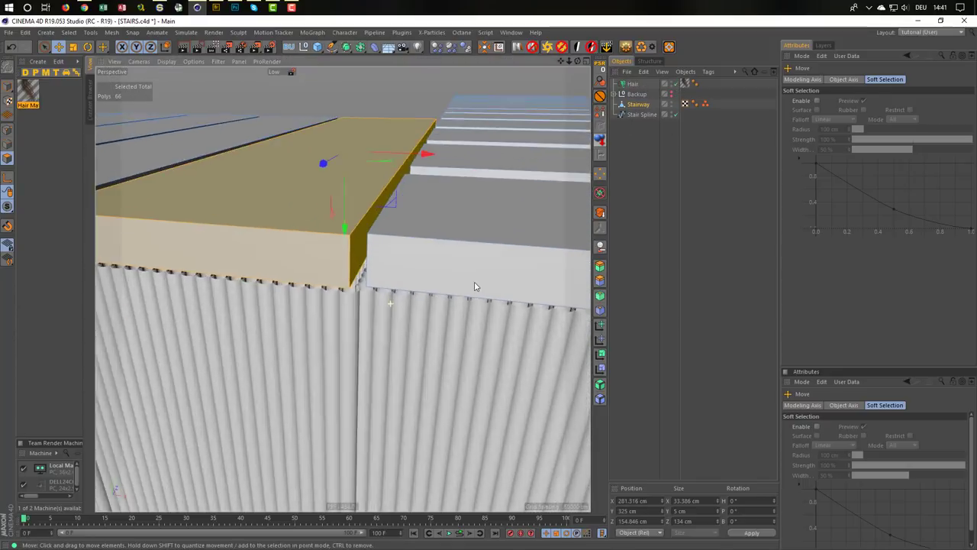
{"action": "scroll", "coordinate": [358, 282], "scroll_direction": "down", "scroll_amount": 5}
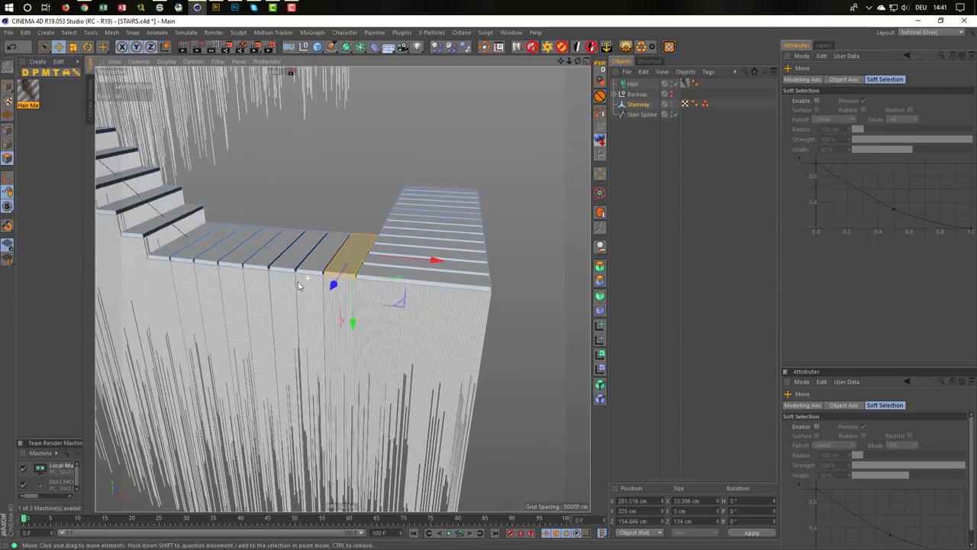
{"action": "mouse_move", "coordinate": [303, 280]}
{"action": "left_mouse_down", "text": "alt"}
{"action": "mouse_move", "coordinate": [278, 301]}
{"action": "mouse_move", "coordinate": [303, 314]}
{"action": "mouse_move", "coordinate": [241, 240]}
{"action": "left_mouse_up", "text": "alt"}
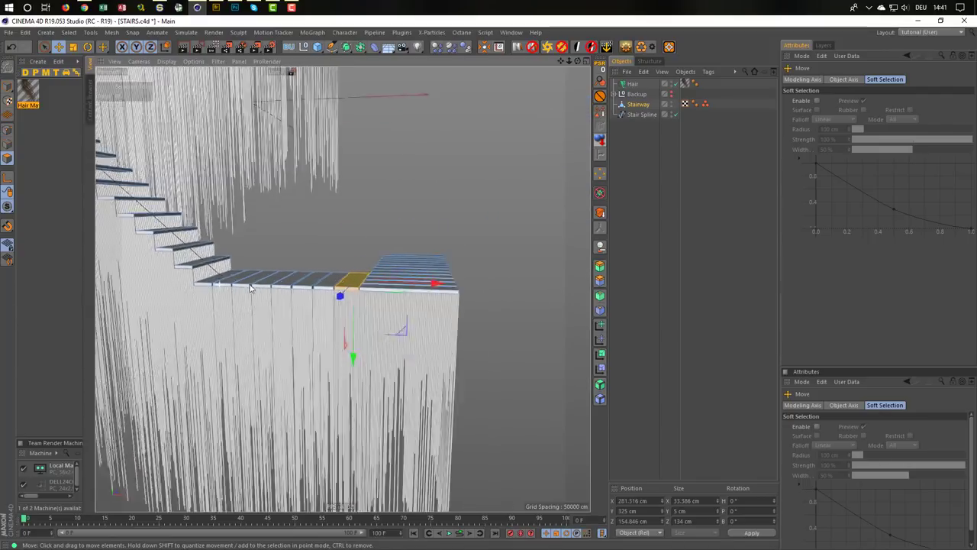
Frame the whole hair-covered staircase, save STAIRS.c4d, and select the Hair object
{"action": "scroll", "coordinate": [370, 277], "scroll_direction": "up", "scroll_amount": 3}
{"action": "scroll", "coordinate": [369, 277], "scroll_direction": "up", "scroll_amount": 3}
{"action": "scroll", "coordinate": [370, 277], "scroll_direction": "down", "scroll_amount": 3}
{"action": "scroll", "coordinate": [338, 229], "scroll_direction": "down", "scroll_amount": 5}
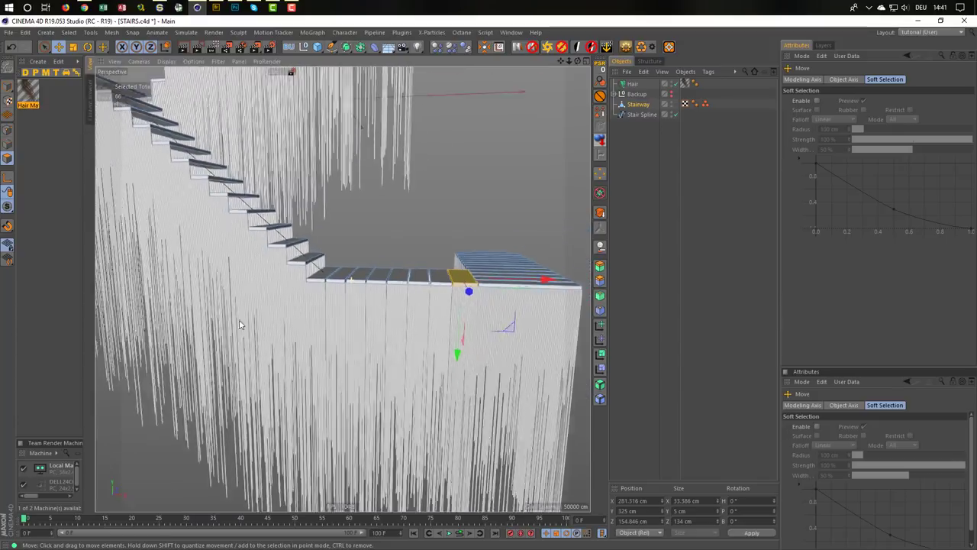
{"action": "mouse_move", "coordinate": [239, 323]}
{"action": "left_mouse_down", "text": "alt"}
{"action": "mouse_move", "coordinate": [316, 332]}
{"action": "mouse_move", "coordinate": [304, 348]}
{"action": "mouse_move", "coordinate": [378, 324]}
{"action": "mouse_move", "coordinate": [448, 334]}
{"action": "left_mouse_up", "text": "alt"}
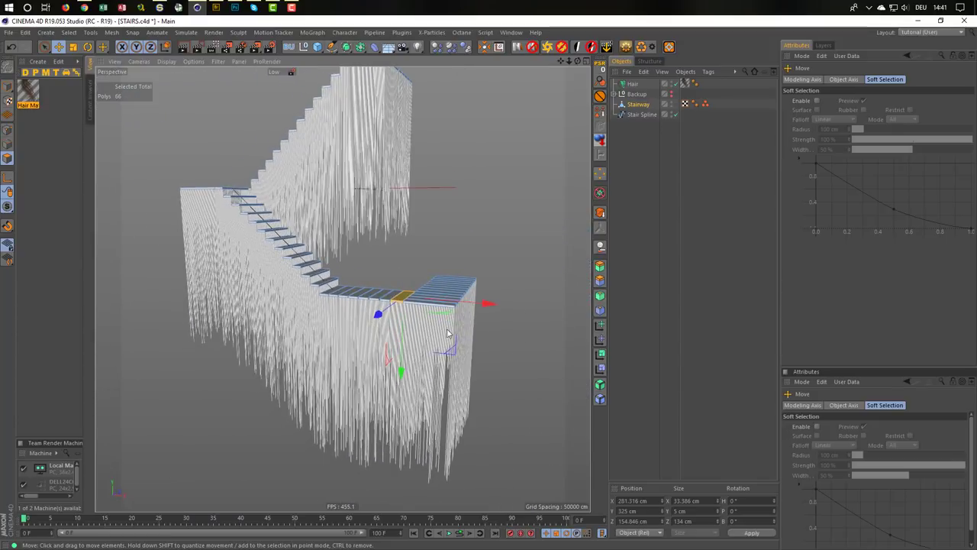
{"action": "key", "text": "ctrl+s"}
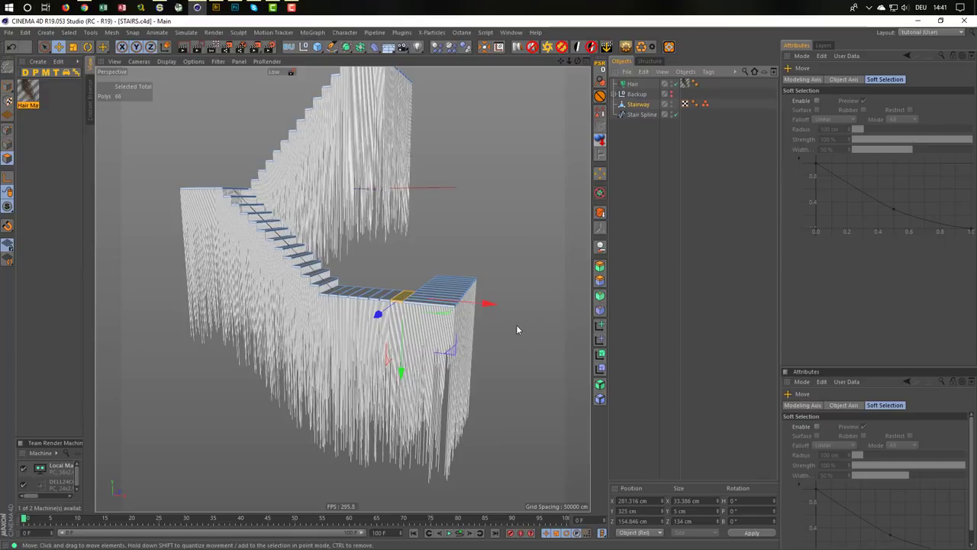
{"action": "left_click", "coordinate": [632, 84]}
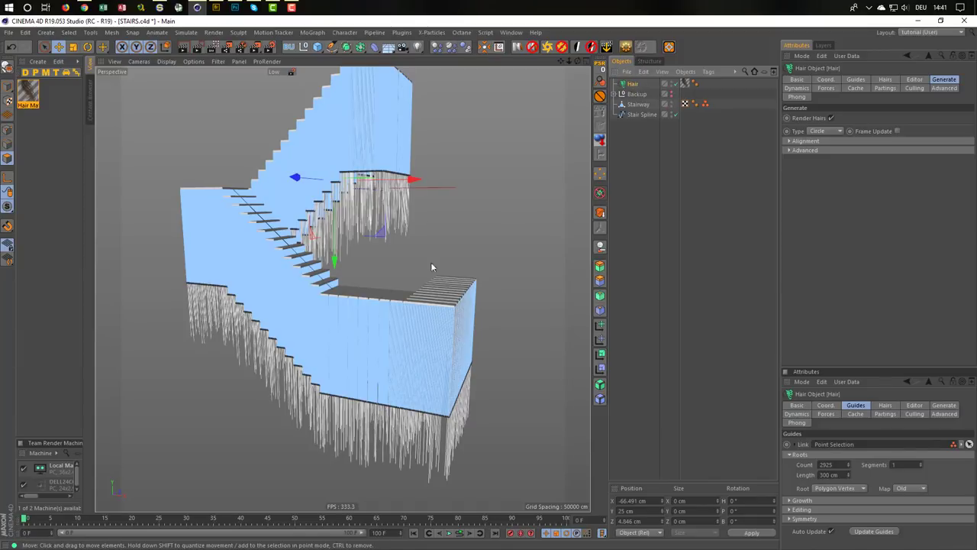
Review the Hair object's Hairs tab, then select the Hair Mat material
{"action": "left_click_drag", "start_coordinate": [431, 262], "coordinate": [429, 332], "text": "alt"}
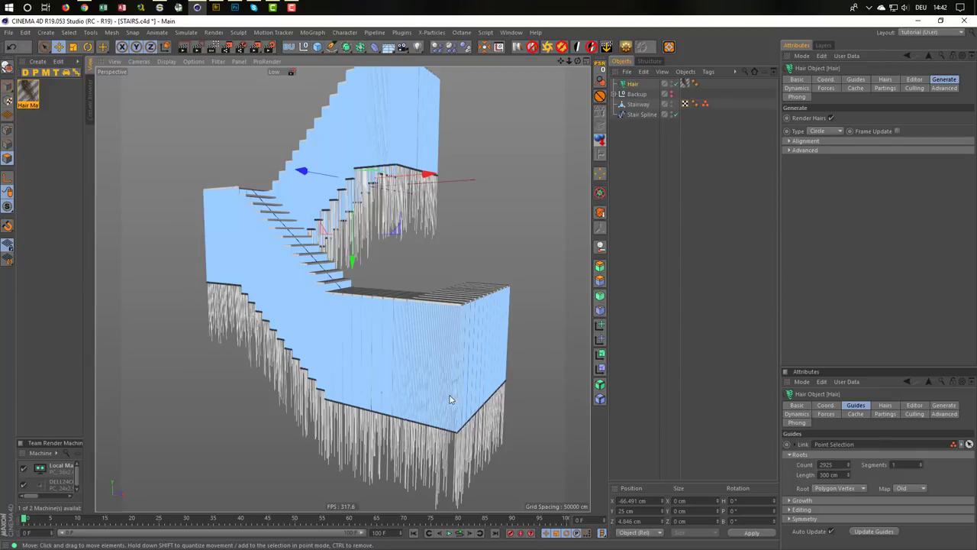
{"action": "left_click", "coordinate": [885, 80]}
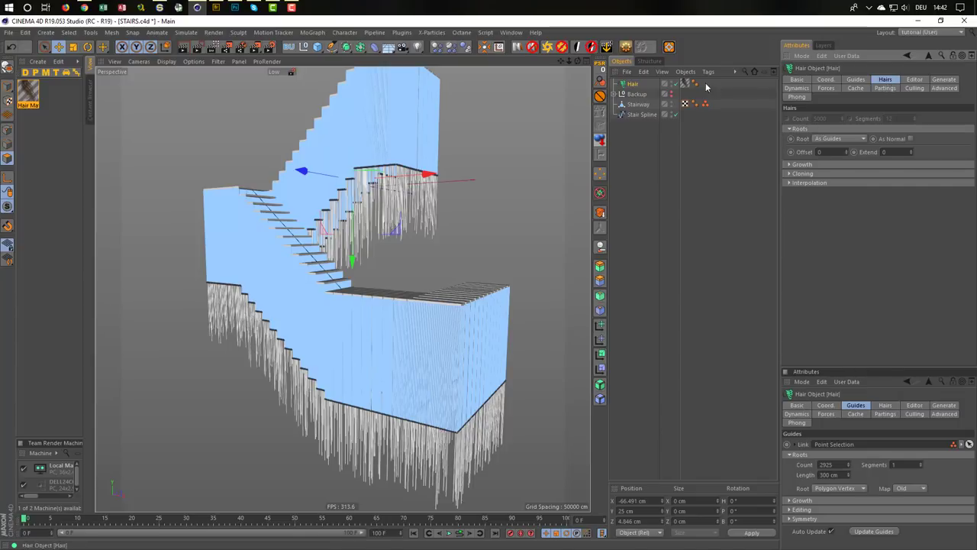
{"action": "left_click", "coordinate": [636, 85]}
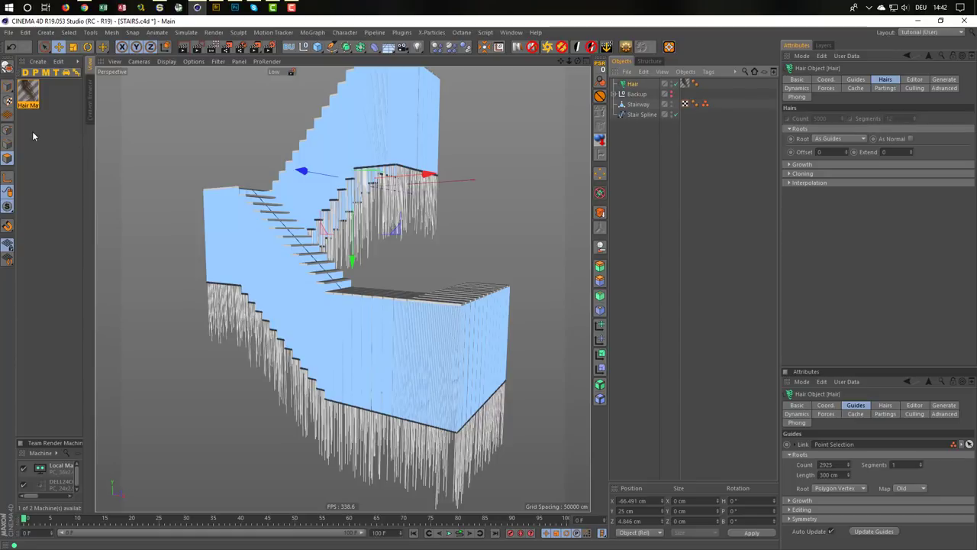
Turn on Hair Mat's Wave channel: 20% wave, 10% variation, 10%/20% X/Y scale
{"action": "double_click", "coordinate": [34, 93]}
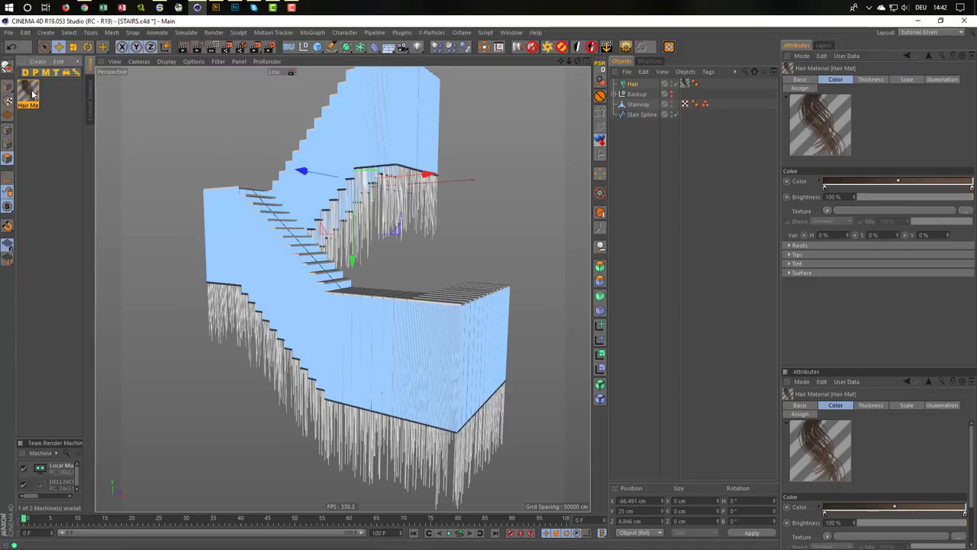
{"action": "left_click_drag", "start_coordinate": [307, 69], "coordinate": [748, 163]}
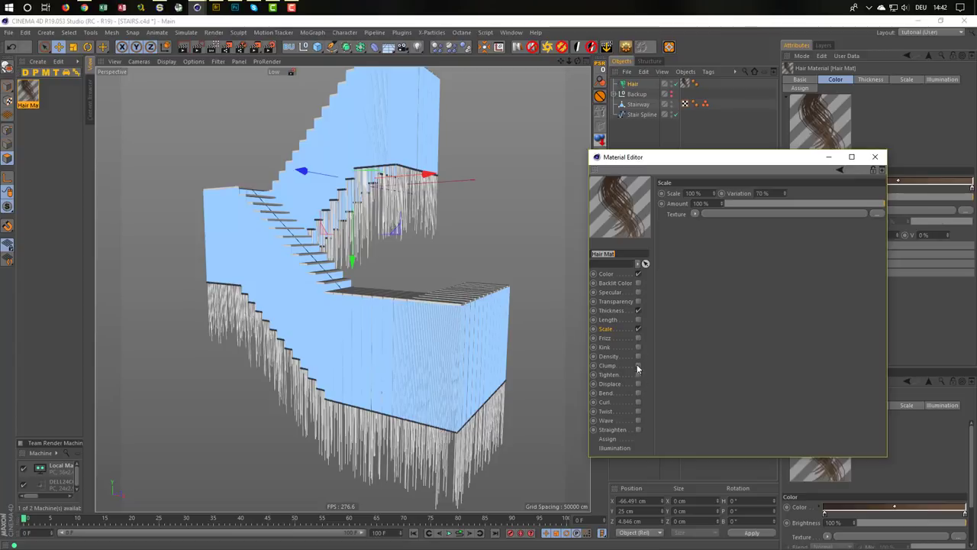
{"action": "left_click", "coordinate": [638, 419]}
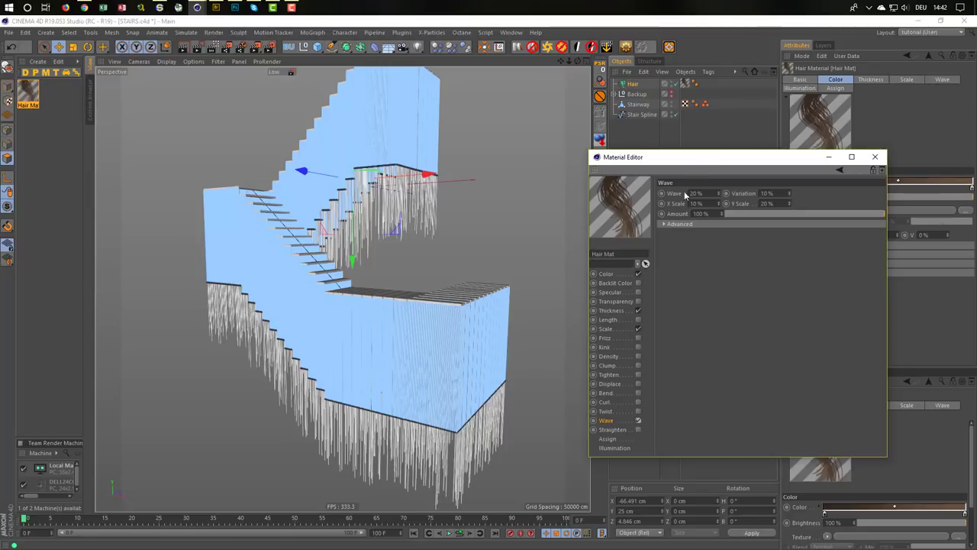
Select the Hair object and bring up its Guides settings
{"action": "left_click_drag", "start_coordinate": [693, 165], "coordinate": [689, 177]}
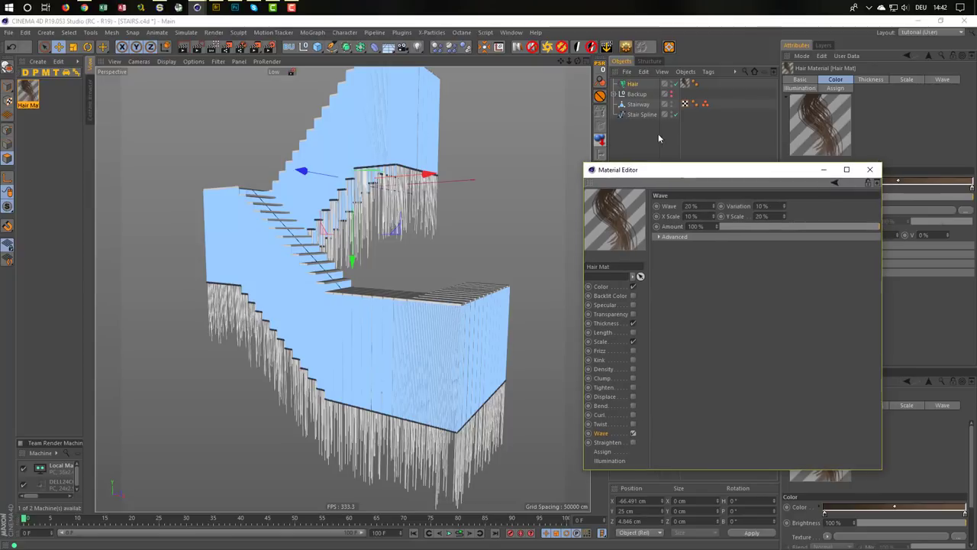
{"action": "left_click", "coordinate": [633, 85]}
{"action": "left_click", "coordinate": [858, 80]}
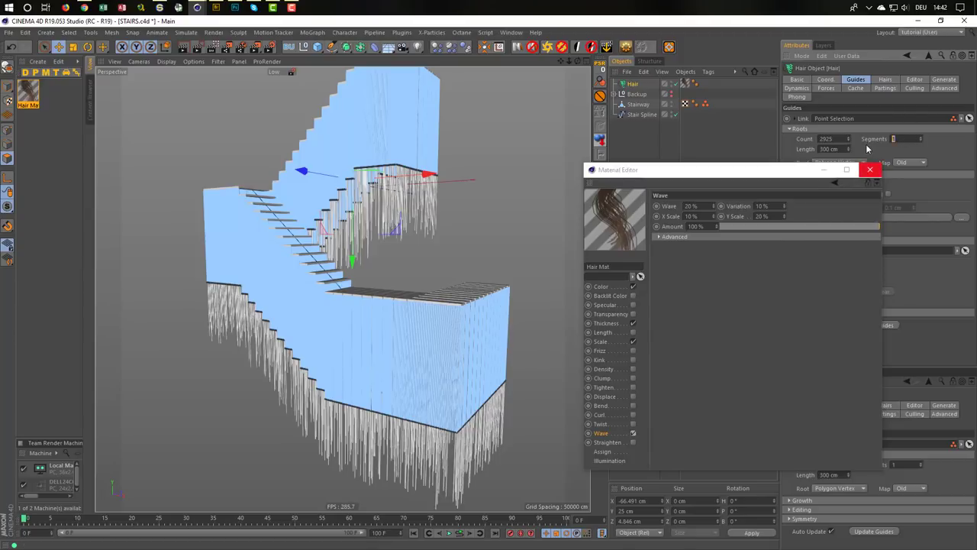
Set the hair guide segments to 8, then raise them to 50
{"action": "type", "text": "8"}
{"action": "key", "text": "Return"}
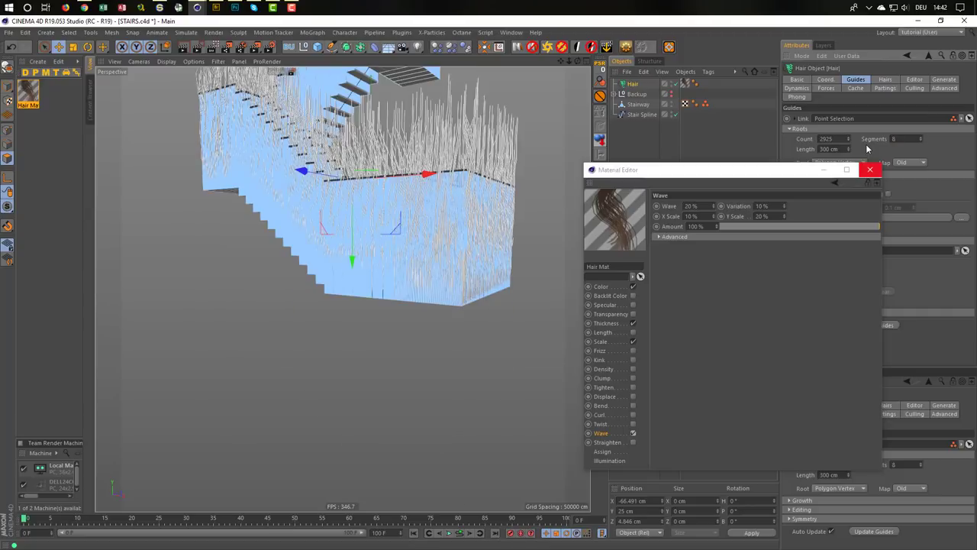
{"action": "middle_click_drag", "start_coordinate": [400, 268], "coordinate": [374, 496], "text": "alt"}
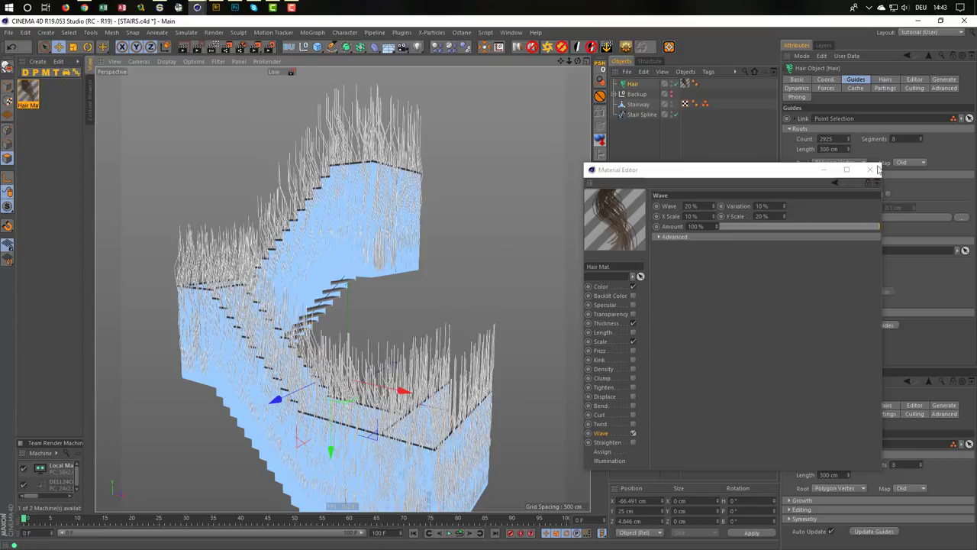
{"action": "type", "text": "50"}
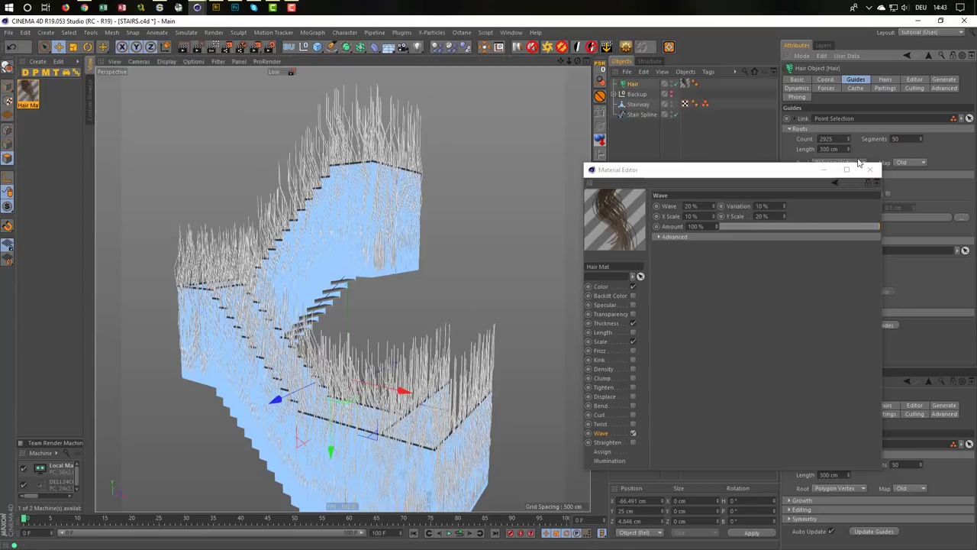
{"action": "key", "text": "Return"}
Check the curving strands across the whole staircase, then select the Stairway object
{"action": "scroll", "coordinate": [356, 197], "scroll_direction": "up", "scroll_amount": 1}
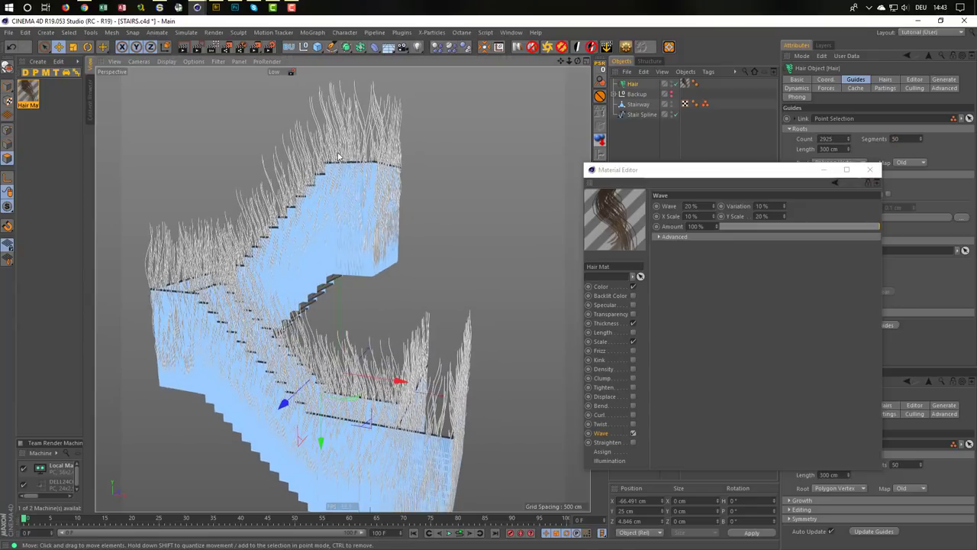
{"action": "scroll", "coordinate": [344, 218], "scroll_direction": "up", "scroll_amount": 4}
{"action": "scroll", "coordinate": [329, 236], "scroll_direction": "up", "scroll_amount": 2}
{"action": "scroll", "coordinate": [326, 239], "scroll_direction": "down", "scroll_amount": 5}
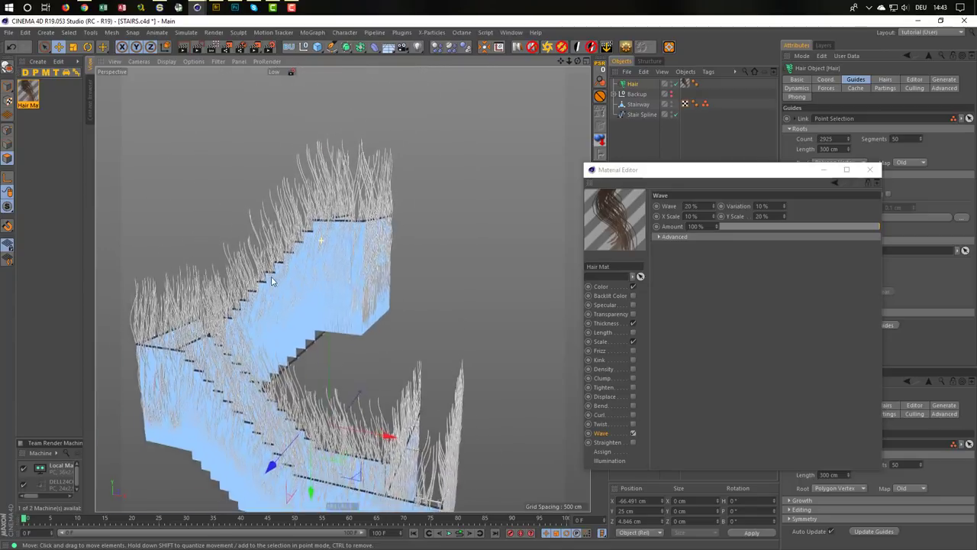
{"action": "scroll", "coordinate": [327, 239], "scroll_direction": "down", "scroll_amount": 2}
{"action": "left_click_drag", "start_coordinate": [327, 239], "coordinate": [367, 304], "text": "alt"}
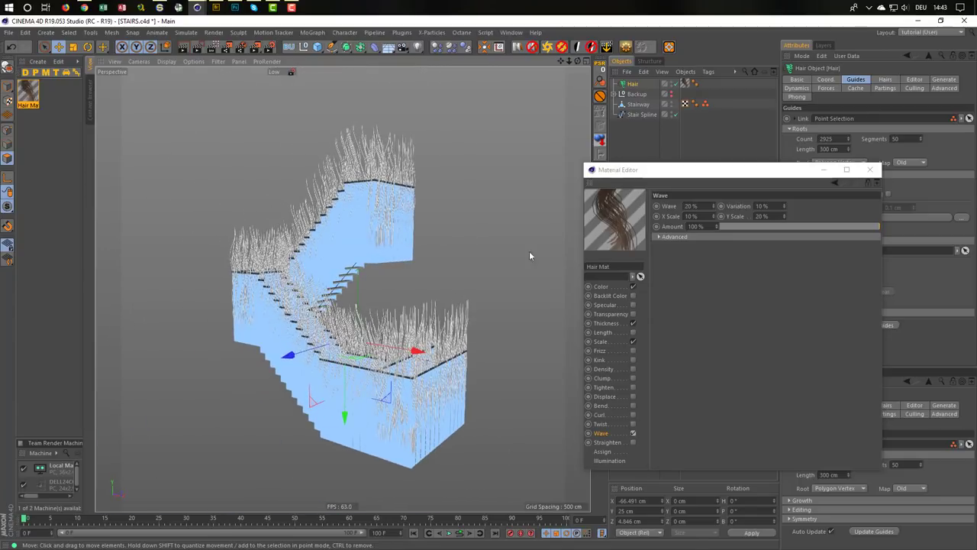
{"action": "left_click", "coordinate": [638, 104]}
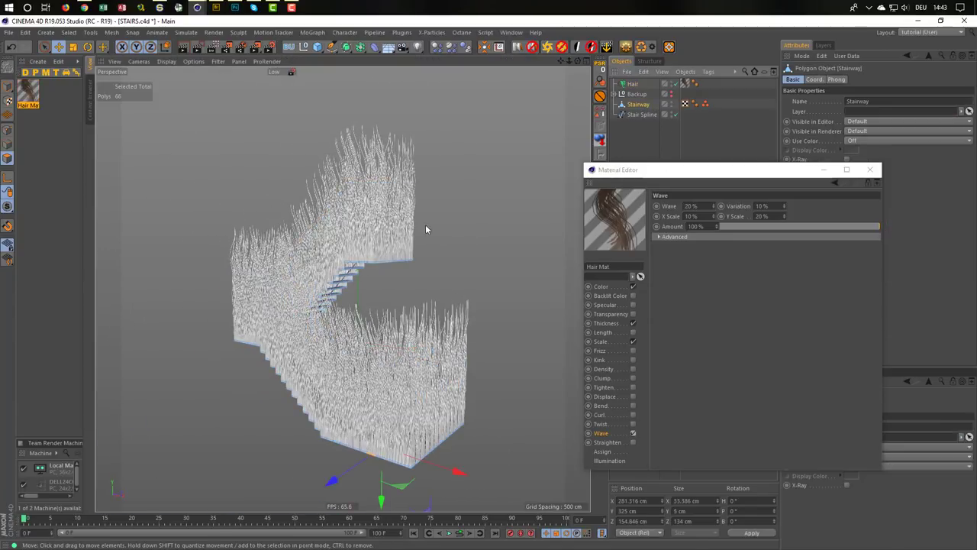
In Model mode, rotate the Stairway on P until it reads 360°, flipping it so the wavy hair hangs beneath
{"action": "left_click", "coordinate": [8, 87]}
{"action": "key", "text": "r"}
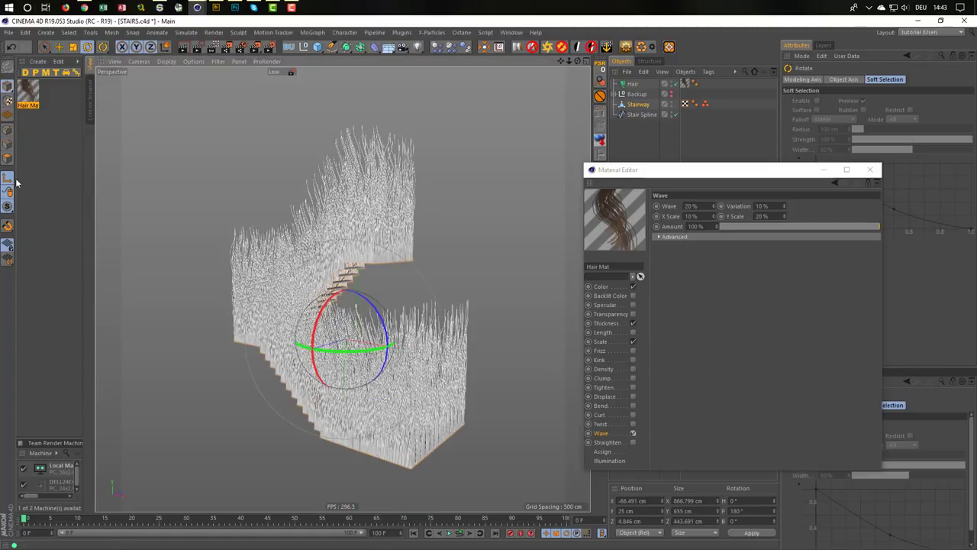
{"action": "mouse_move", "coordinate": [325, 311]}
{"action": "left_mouse_down"}
{"action": "mouse_move", "coordinate": [332, 450]}
{"action": "mouse_move", "coordinate": [395, 475]}
{"action": "mouse_move", "coordinate": [410, 467]}
{"action": "left_mouse_up"}
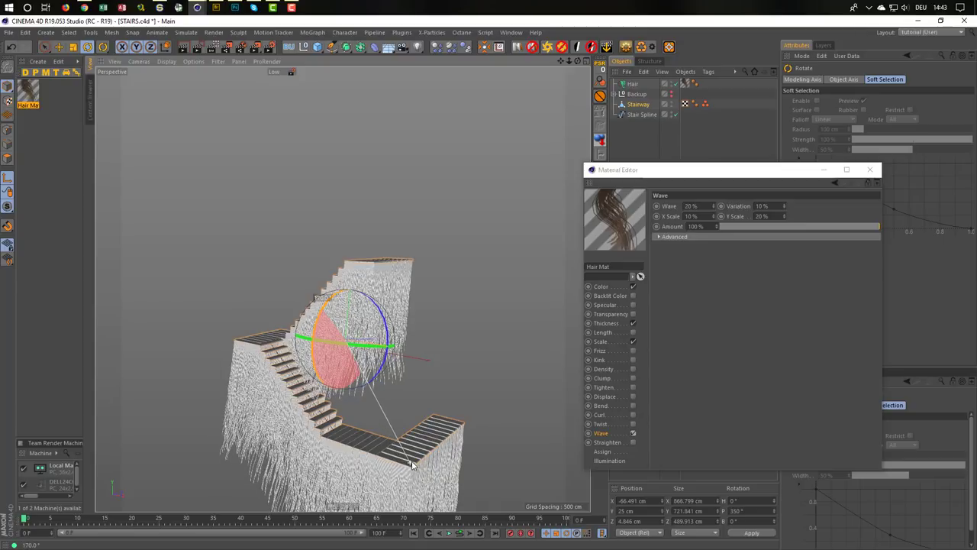
{"action": "left_click_drag", "start_coordinate": [410, 467], "coordinate": [414, 450]}
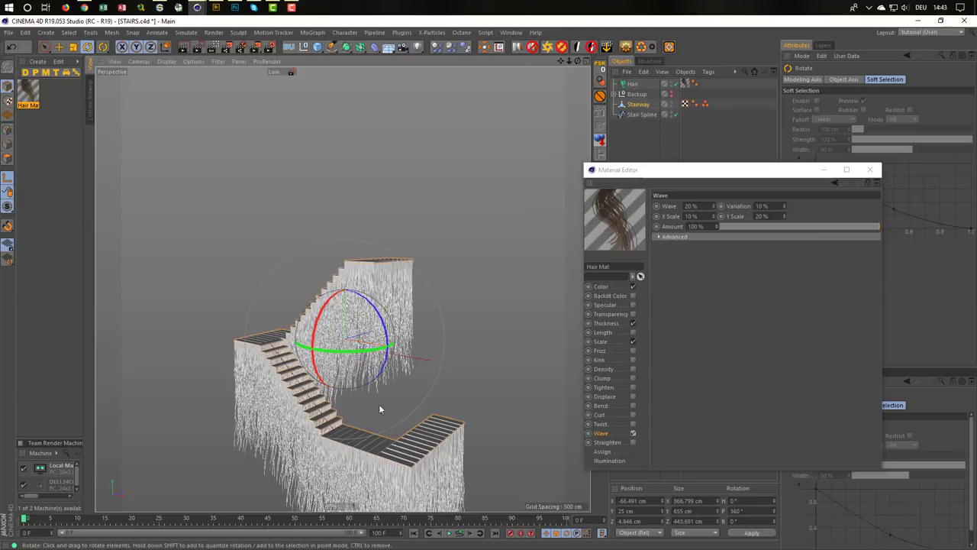
{"action": "mouse_move", "coordinate": [378, 403]}
{"action": "left_mouse_down", "text": "alt"}
{"action": "mouse_move", "coordinate": [295, 317]}
{"action": "mouse_move", "coordinate": [427, 367]}
{"action": "mouse_move", "coordinate": [372, 423]}
{"action": "left_mouse_up", "text": "alt"}
{"action": "scroll", "coordinate": [454, 387], "scroll_direction": "up", "scroll_amount": 5}
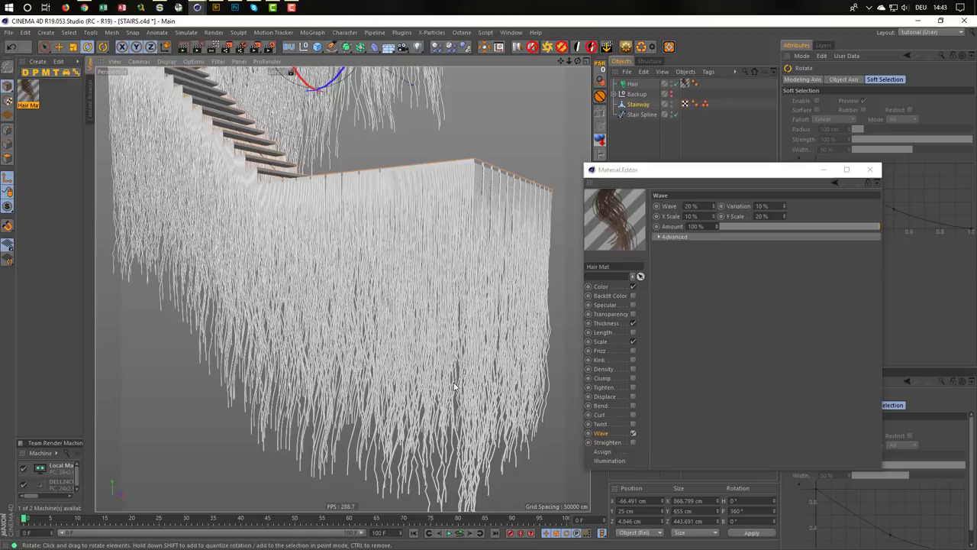
{"action": "scroll", "coordinate": [453, 388], "scroll_direction": "down", "scroll_amount": 2}
{"action": "scroll", "coordinate": [453, 387], "scroll_direction": "down", "scroll_amount": 3}
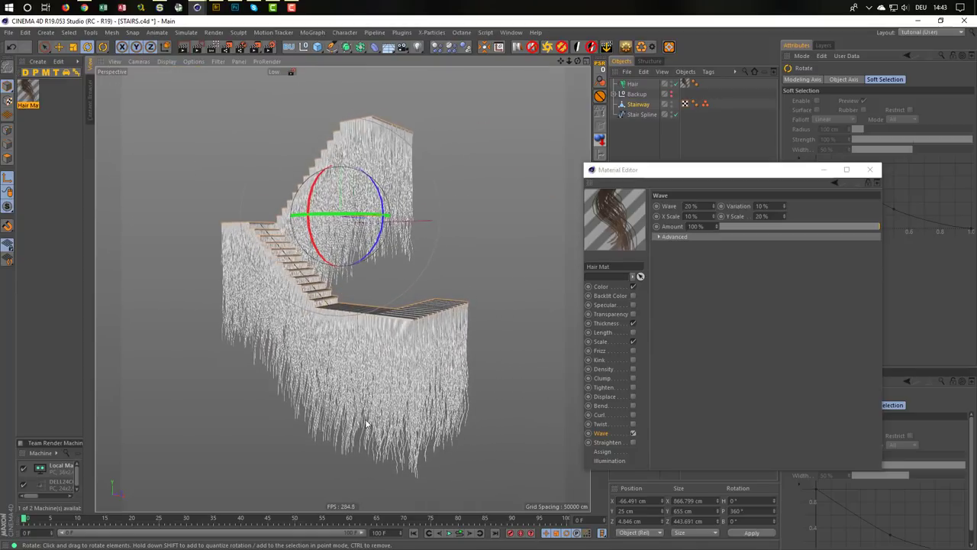
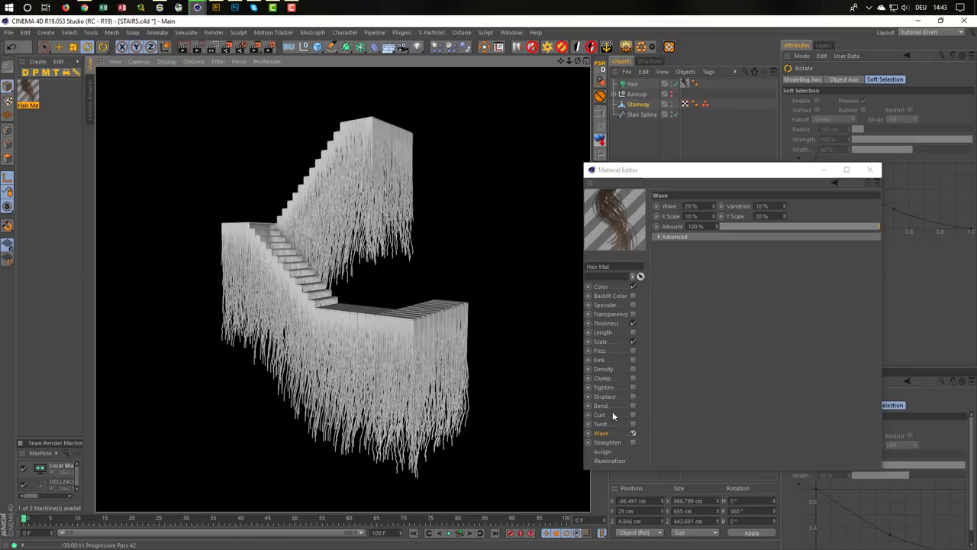
Turn off Wave in the hair material and Ctrl-drag a copy of Hair into the Backup group
{"action": "left_click", "coordinate": [633, 433]}
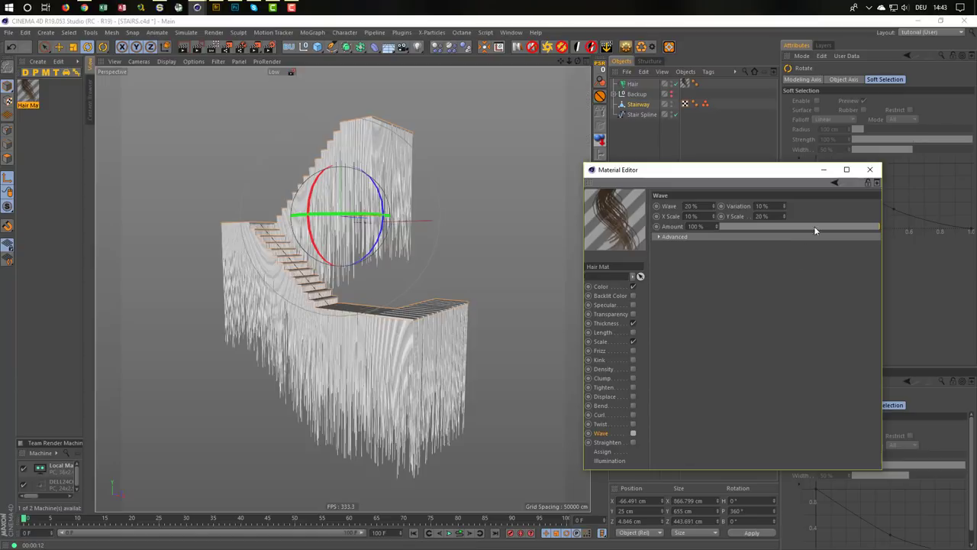
{"action": "left_click", "coordinate": [869, 170]}
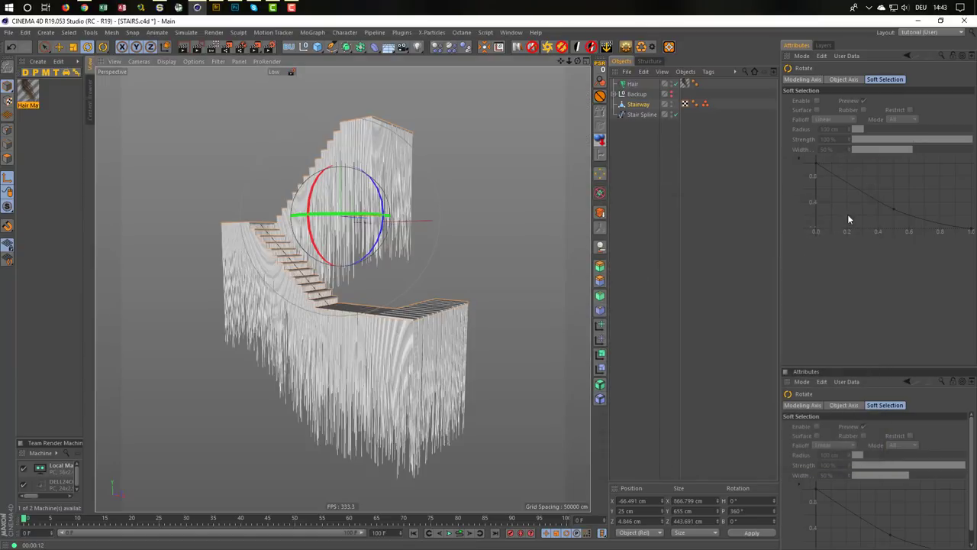
{"action": "left_click", "coordinate": [632, 84]}
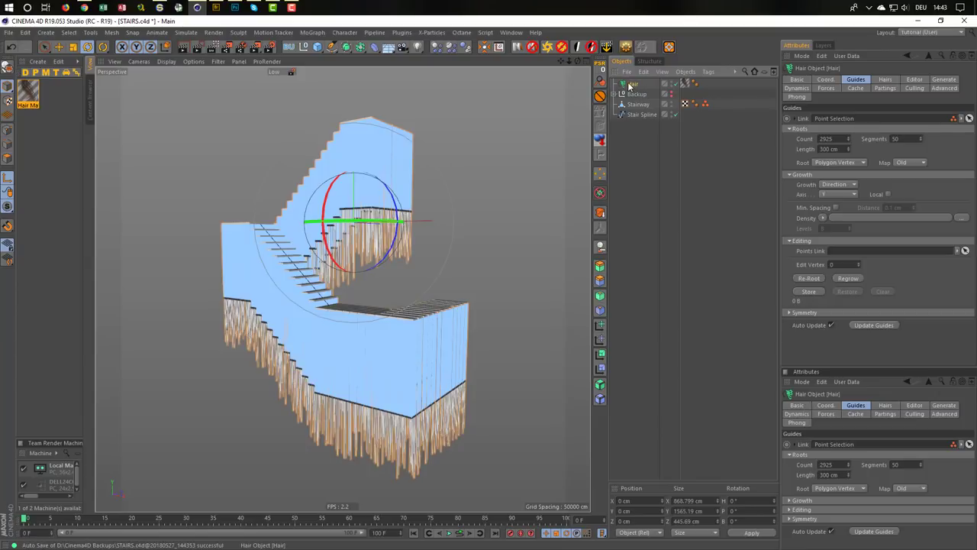
{"action": "left_click_drag", "start_coordinate": [631, 86], "coordinate": [640, 99]}
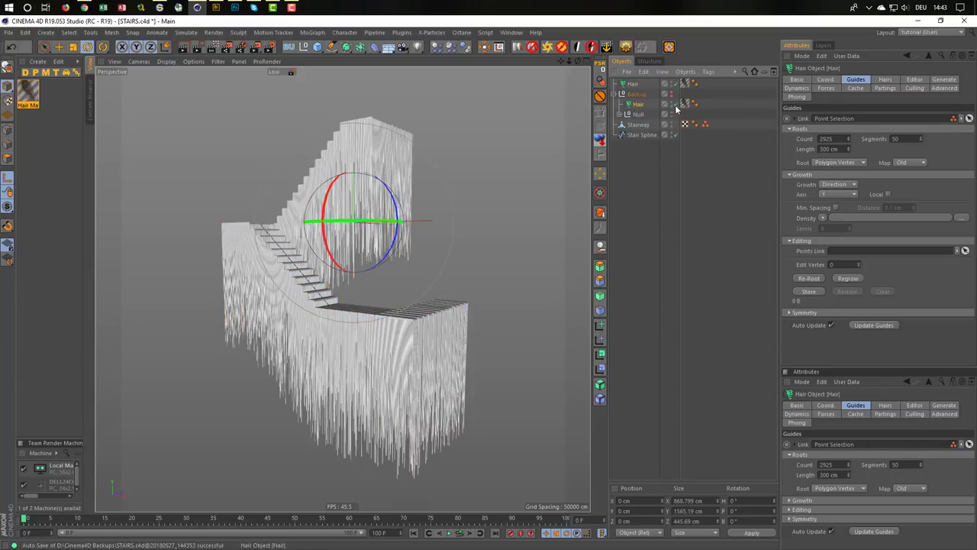
{"action": "left_click", "coordinate": [617, 94]}
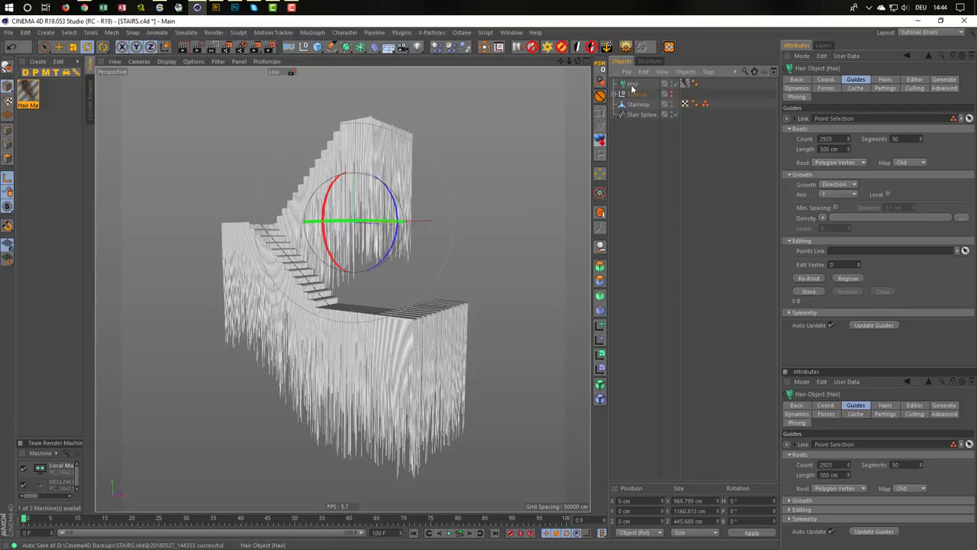
{"action": "left_click", "coordinate": [635, 158]}
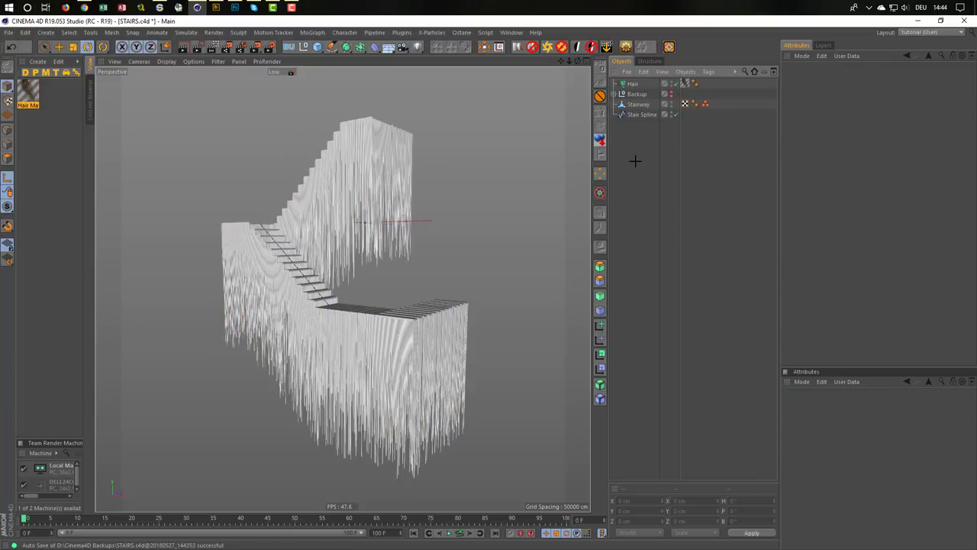
{"action": "left_click", "coordinate": [630, 86]}
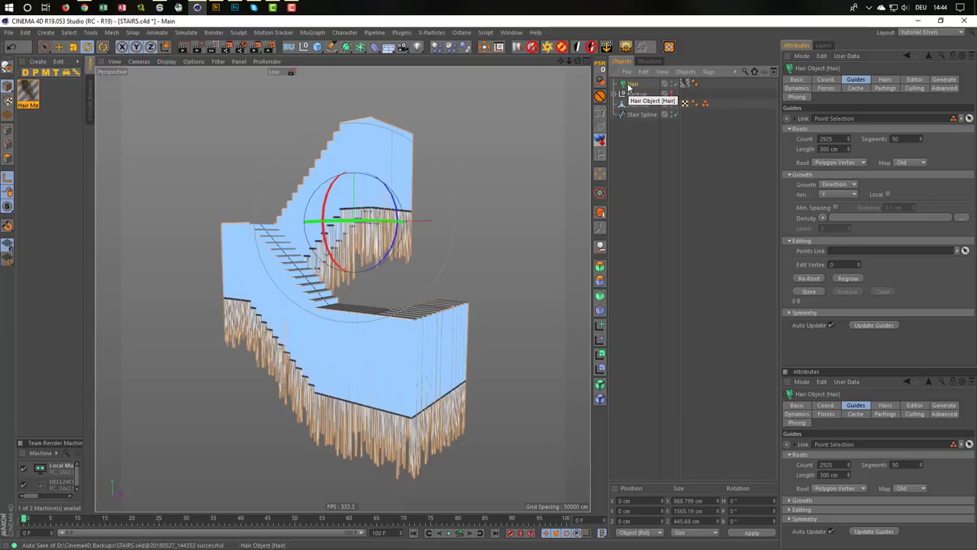
{"action": "key", "text": "c"}
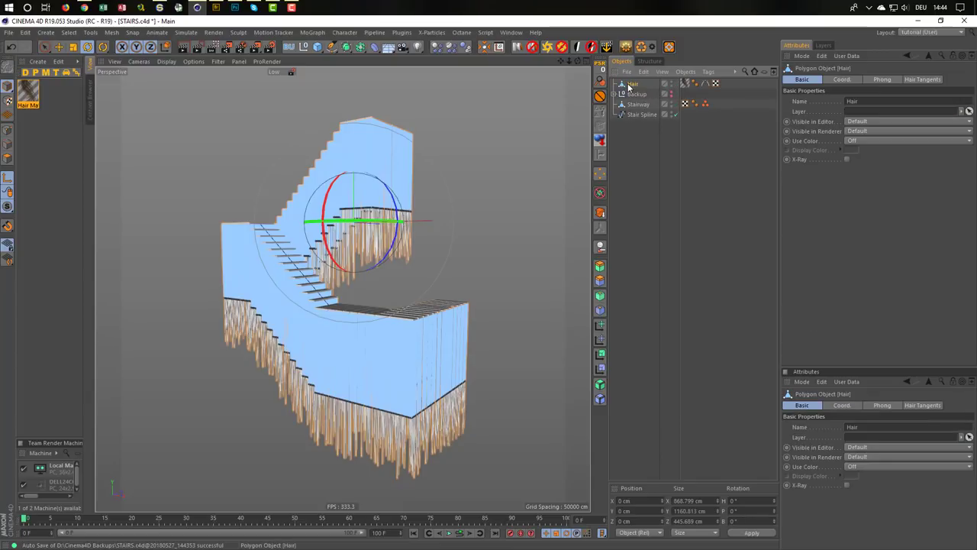
{"action": "scroll", "coordinate": [345, 372], "scroll_direction": "up", "scroll_amount": 3}
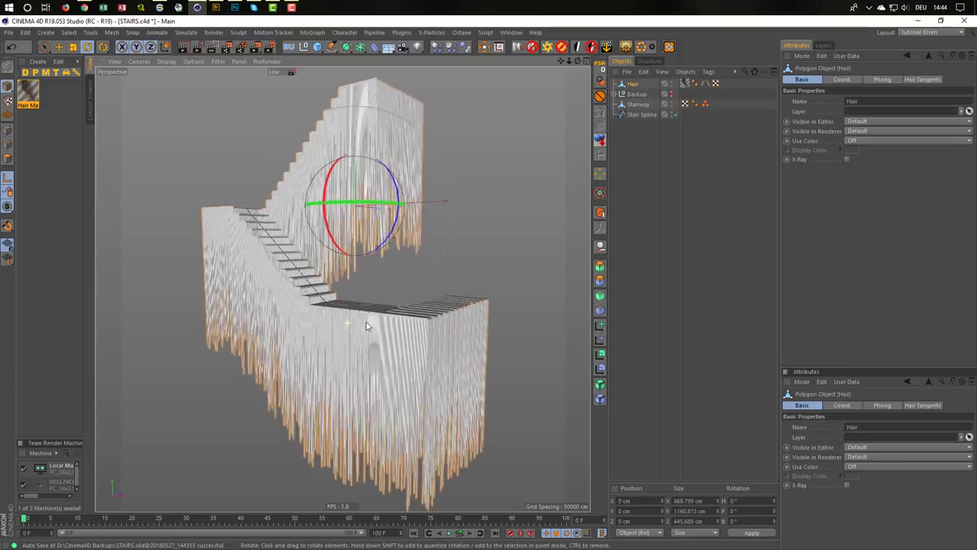
{"action": "scroll", "coordinate": [458, 321], "scroll_direction": "up", "scroll_amount": 6}
{"action": "scroll", "coordinate": [514, 283], "scroll_direction": "up", "scroll_amount": 3}
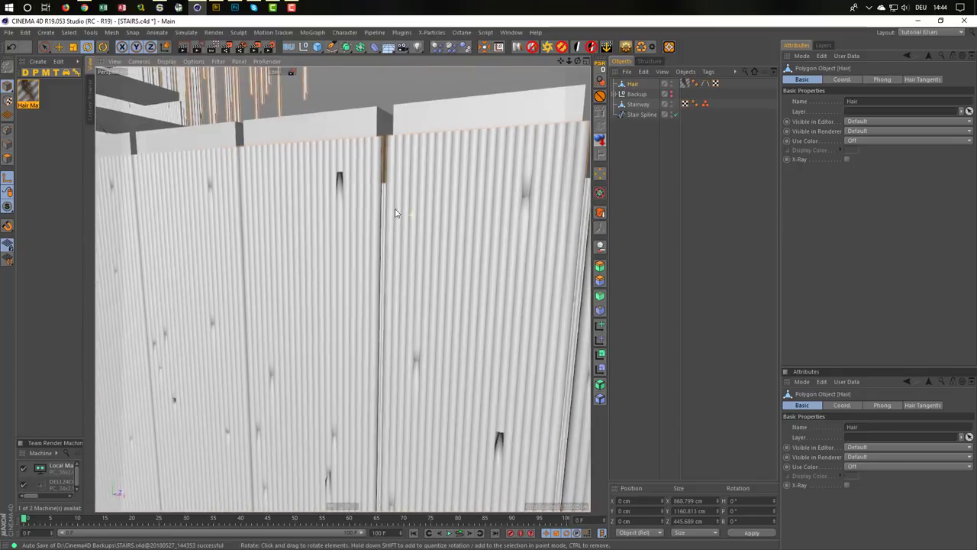
{"action": "scroll", "coordinate": [473, 229], "scroll_direction": "up", "scroll_amount": 3}
{"action": "scroll", "coordinate": [425, 180], "scroll_direction": "up", "scroll_amount": 3}
{"action": "scroll", "coordinate": [425, 180], "scroll_direction": "up", "scroll_amount": 2}
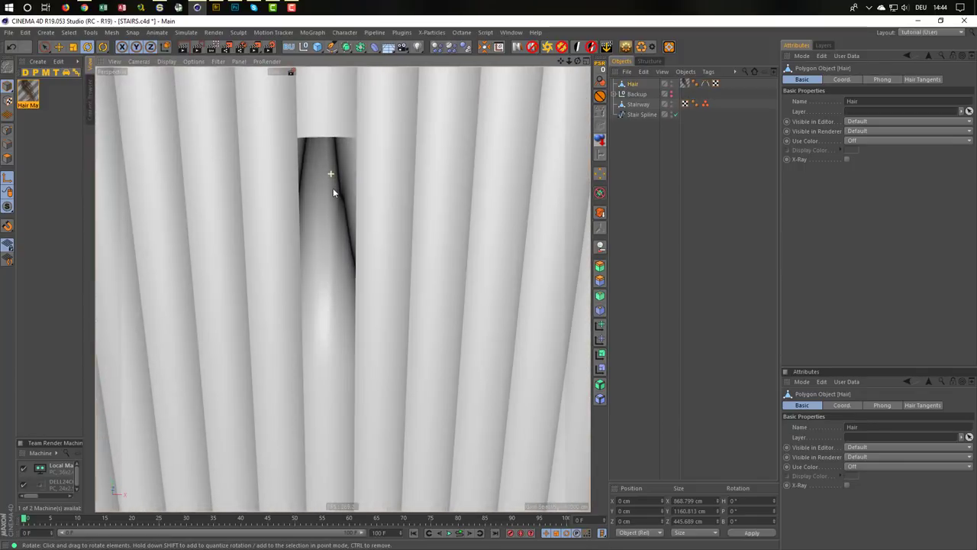
{"action": "mouse_move", "coordinate": [338, 192]}
{"action": "left_mouse_down", "text": "alt"}
{"action": "mouse_move", "coordinate": [446, 247]}
{"action": "mouse_move", "coordinate": [399, 213]}
{"action": "left_mouse_up", "text": "alt"}
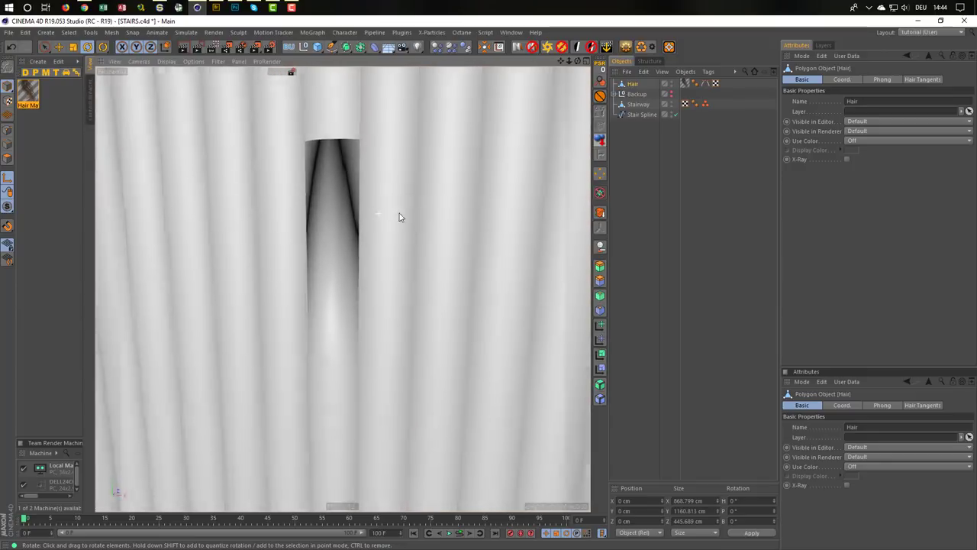
{"action": "scroll", "coordinate": [384, 190], "scroll_direction": "down", "scroll_amount": 2}
{"action": "scroll", "coordinate": [384, 190], "scroll_direction": "down", "scroll_amount": 4}
{"action": "scroll", "coordinate": [303, 297], "scroll_direction": "down", "scroll_amount": 2}
{"action": "mouse_move", "coordinate": [304, 296]}
{"action": "left_mouse_down", "text": "alt"}
{"action": "mouse_move", "coordinate": [283, 371]}
{"action": "mouse_move", "coordinate": [405, 310]}
{"action": "left_mouse_up", "text": "alt"}
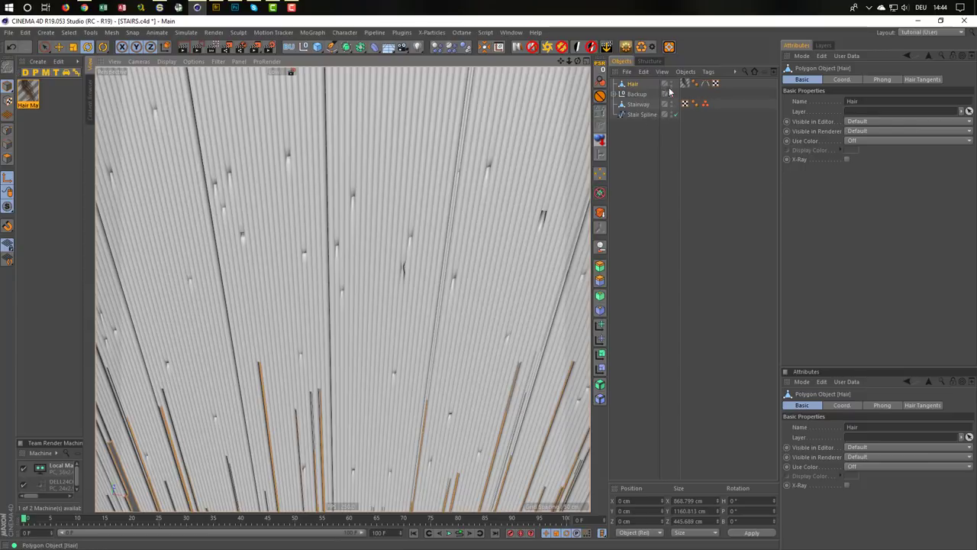
{"action": "left_click", "coordinate": [704, 84]}
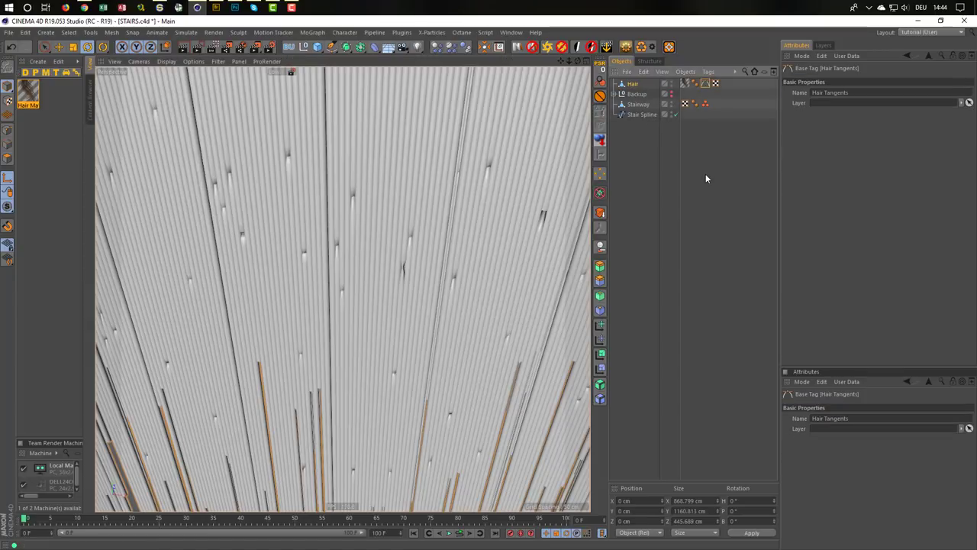
{"action": "key", "text": "Delete"}
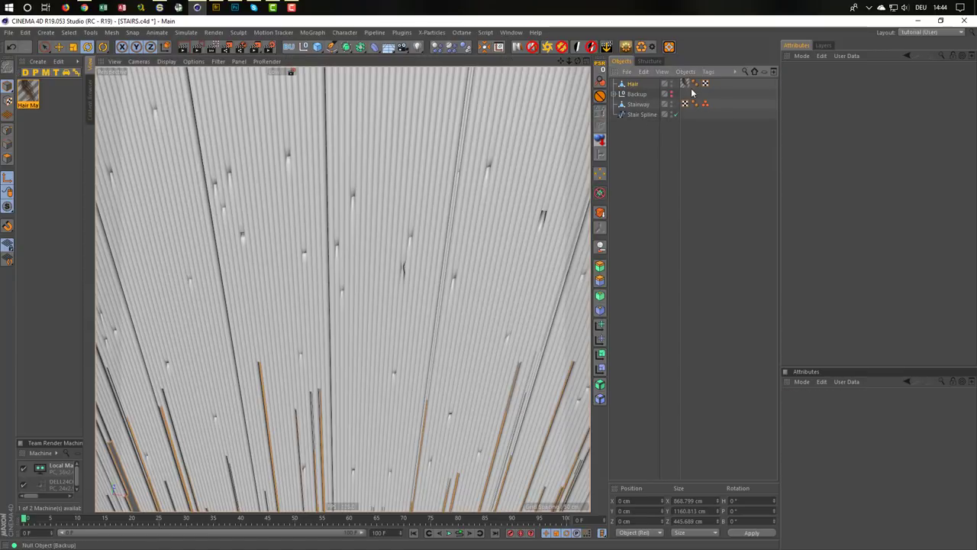
{"action": "left_click", "coordinate": [695, 84]}
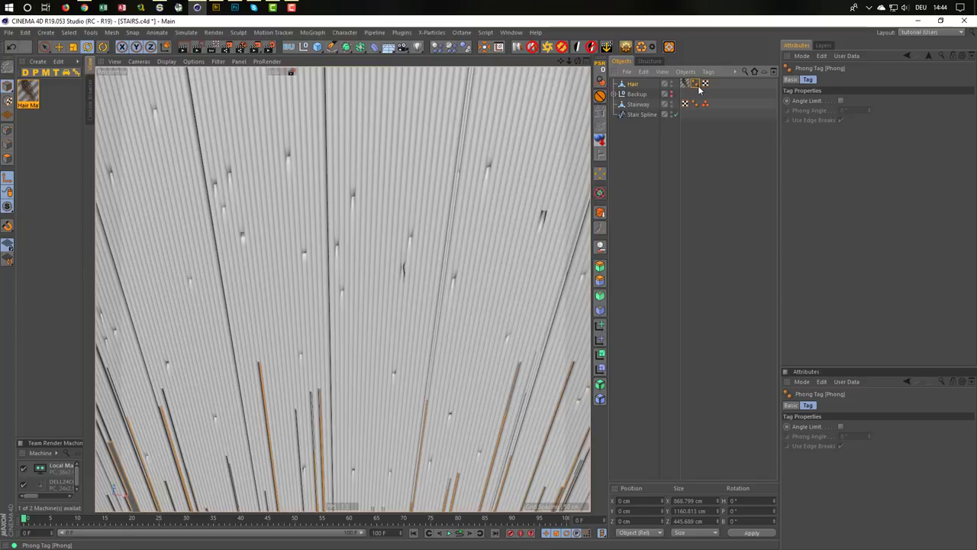
{"action": "left_click", "coordinate": [840, 100]}
{"action": "left_click", "coordinate": [849, 111]}
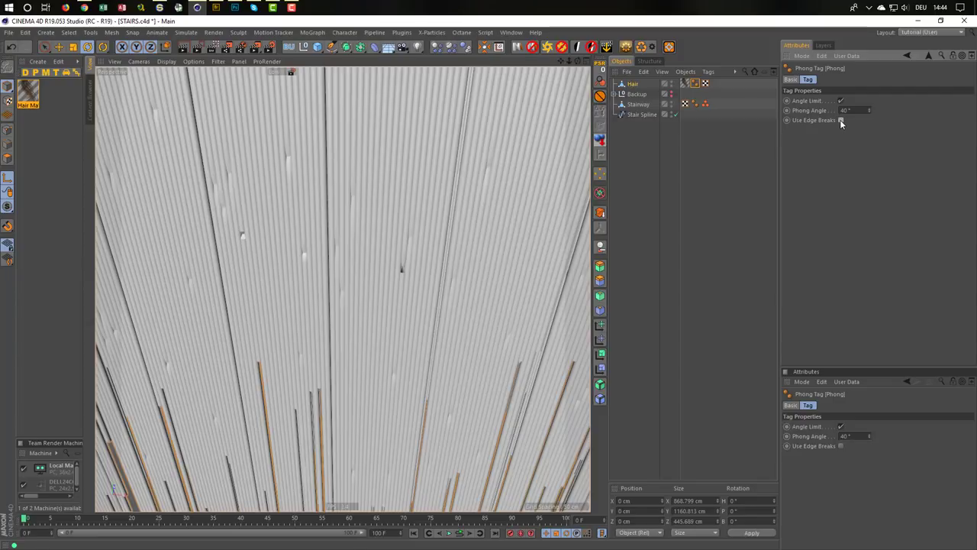
{"action": "left_click", "coordinate": [840, 121]}
{"action": "left_click", "coordinate": [852, 111]}
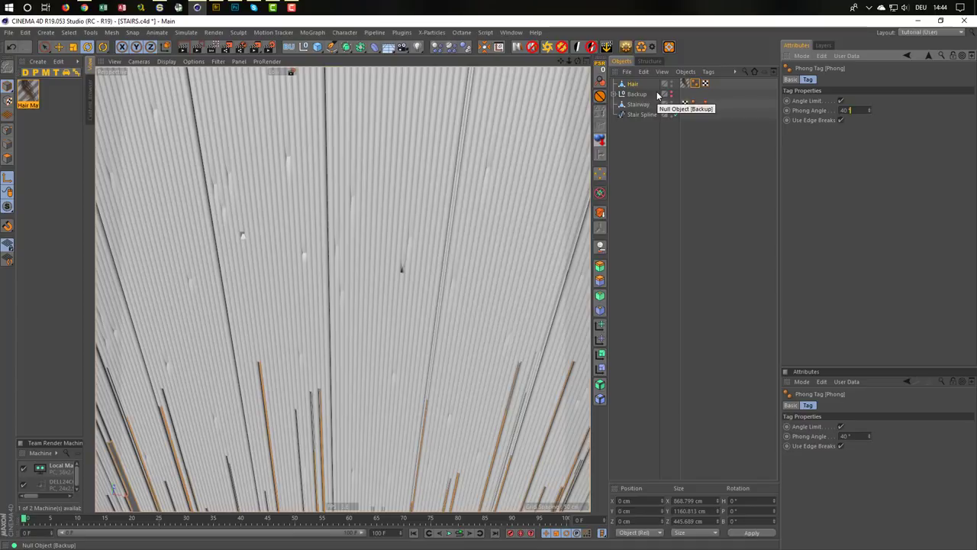
{"action": "key", "text": "ctrl+z"}
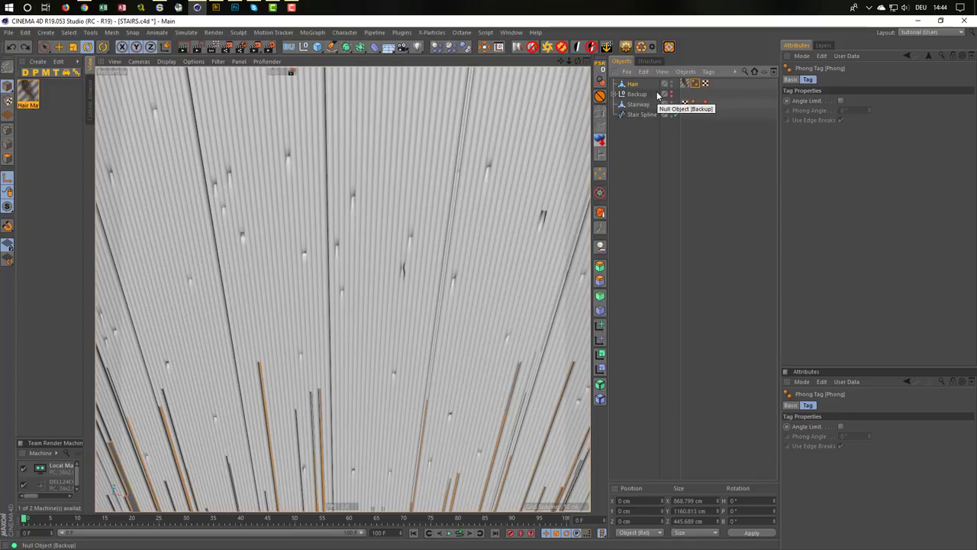
{"action": "key", "text": "ctrl+z"}
{"action": "key", "text": "ctrl+z"}
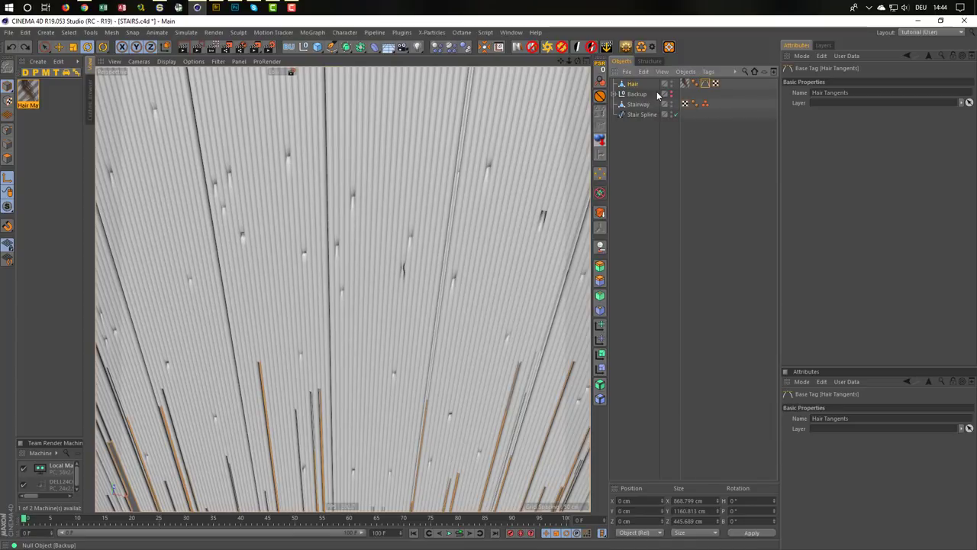
{"action": "key", "text": "ctrl+z"}
{"action": "key", "text": "ctrl+z"}
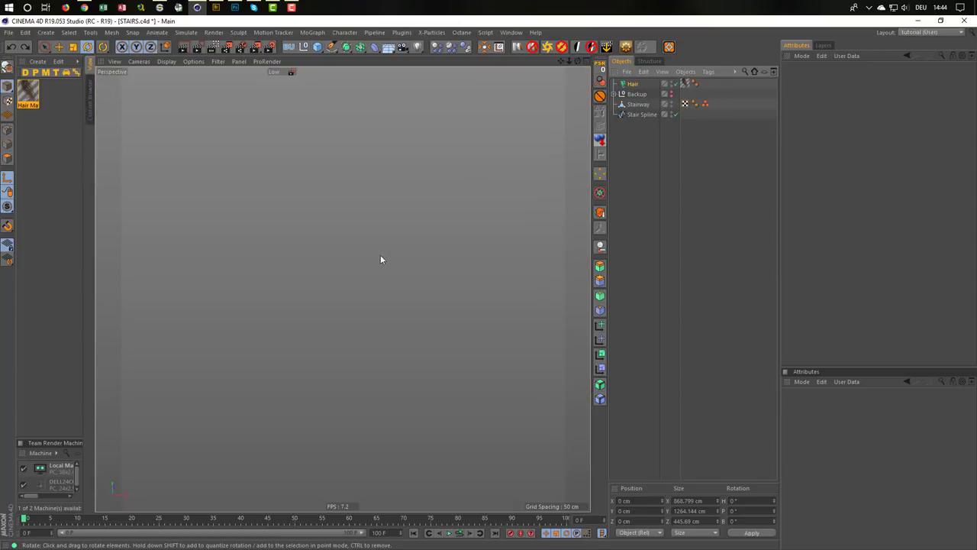
Set the Stairway object's pitch rotation to 0°
{"action": "mouse_move", "coordinate": [395, 274]}
{"action": "left_mouse_down", "text": "alt"}
{"action": "mouse_move", "coordinate": [430, 191]}
{"action": "mouse_move", "coordinate": [305, 419]}
{"action": "mouse_move", "coordinate": [395, 358]}
{"action": "mouse_move", "coordinate": [405, 362]}
{"action": "mouse_move", "coordinate": [359, 359]}
{"action": "left_mouse_up", "text": "alt"}
{"action": "scroll", "coordinate": [406, 362], "scroll_direction": "down", "scroll_amount": 5}
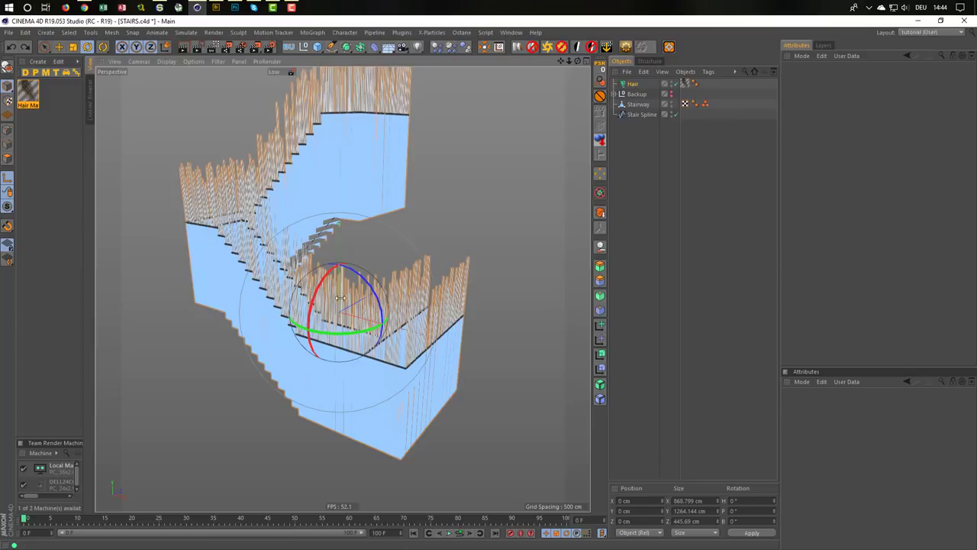
{"action": "left_click", "coordinate": [636, 94]}
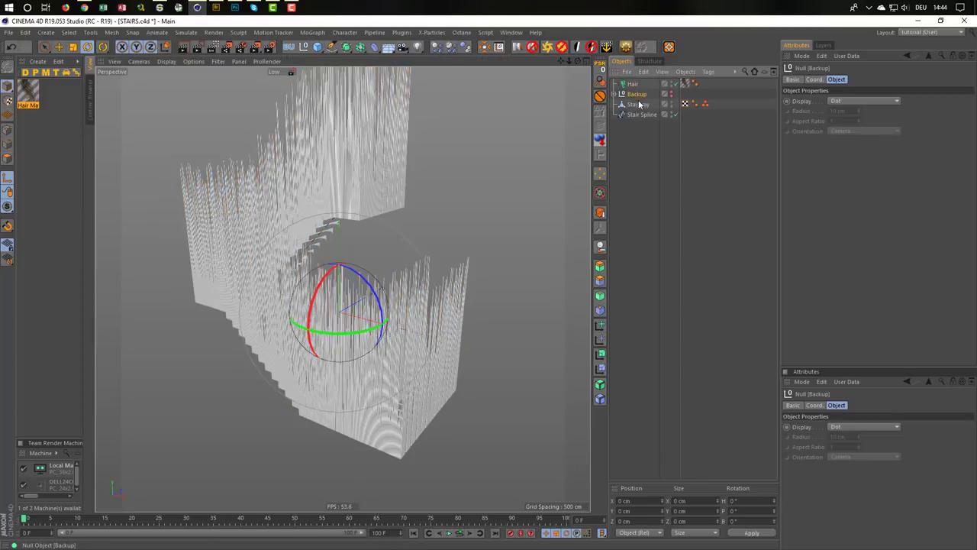
{"action": "left_click", "coordinate": [639, 105]}
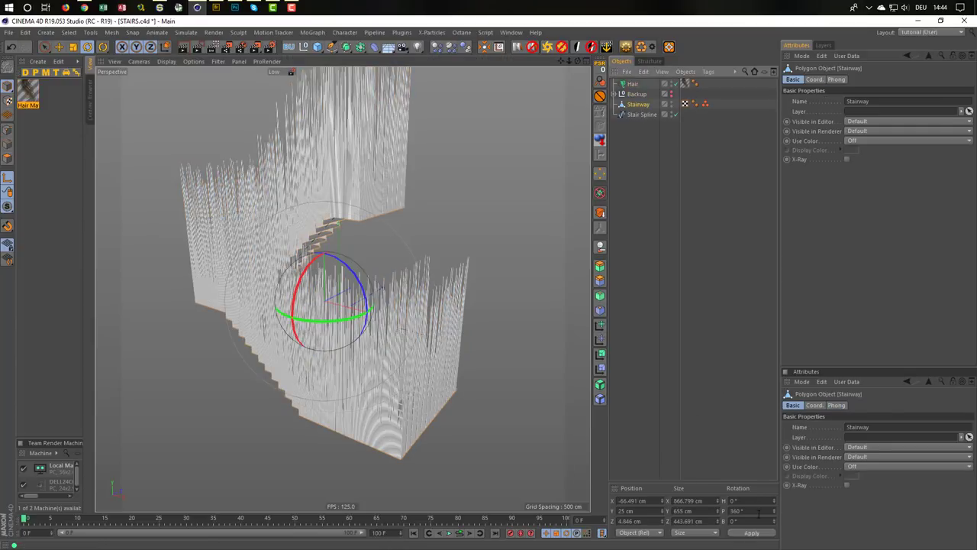
{"action": "left_click", "coordinate": [736, 511]}
{"action": "type", "text": "0"}
{"action": "key", "text": "Return"}
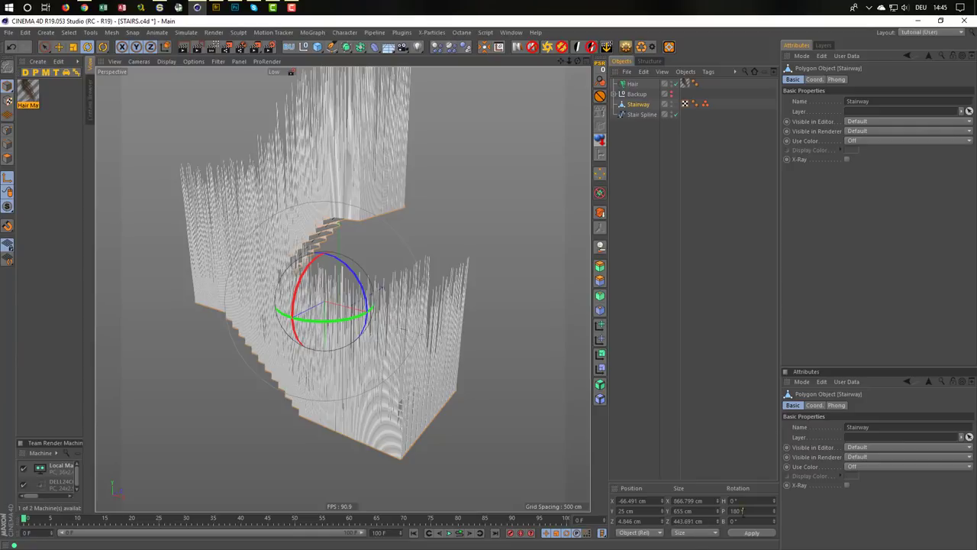
{"action": "type", "text": "0"}
{"action": "key", "text": "Return"}
{"action": "double_click", "coordinate": [748, 507]}
{"action": "type", "text": "0"}
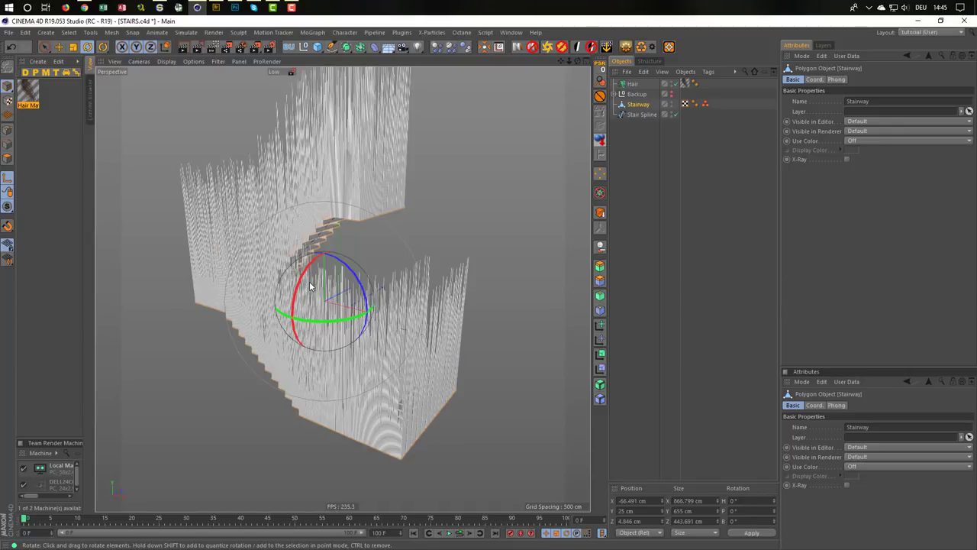
Turn the Stairway to 180° pitch, inspect the hair-covered wall, and select the Hair object
{"action": "mouse_move", "coordinate": [295, 303]}
{"action": "left_mouse_down"}
{"action": "mouse_move", "coordinate": [290, 386]}
{"action": "mouse_move", "coordinate": [302, 407]}
{"action": "mouse_move", "coordinate": [359, 397]}
{"action": "mouse_move", "coordinate": [376, 368]}
{"action": "left_mouse_up"}
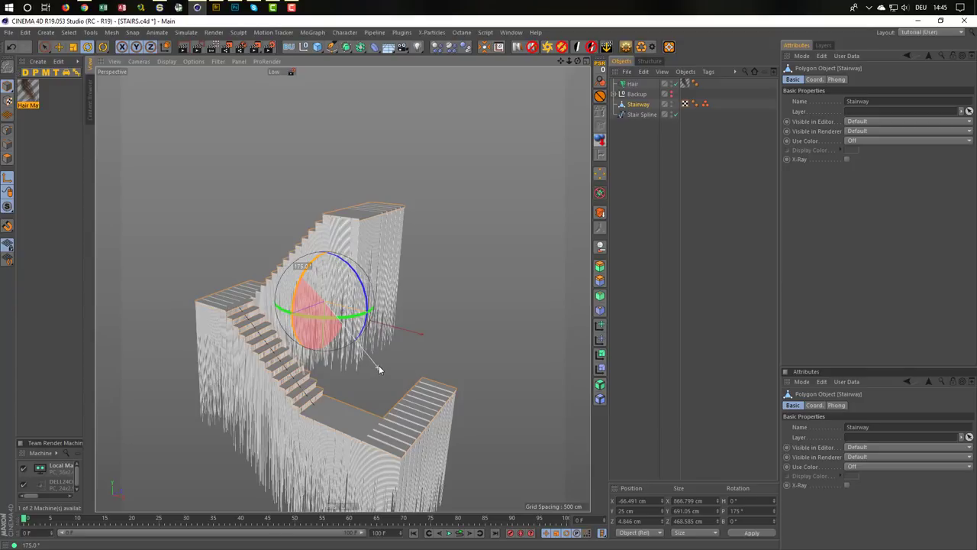
{"action": "mouse_move", "coordinate": [379, 365]}
{"action": "left_mouse_down"}
{"action": "mouse_move", "coordinate": [232, 305]}
{"action": "mouse_move", "coordinate": [306, 404]}
{"action": "left_mouse_up"}
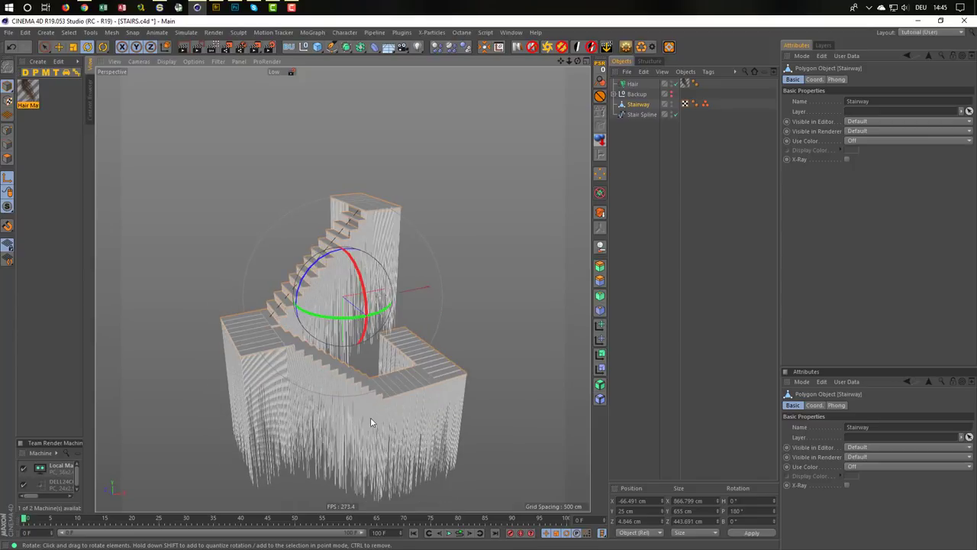
{"action": "left_click_drag", "start_coordinate": [370, 418], "coordinate": [387, 386], "text": "alt"}
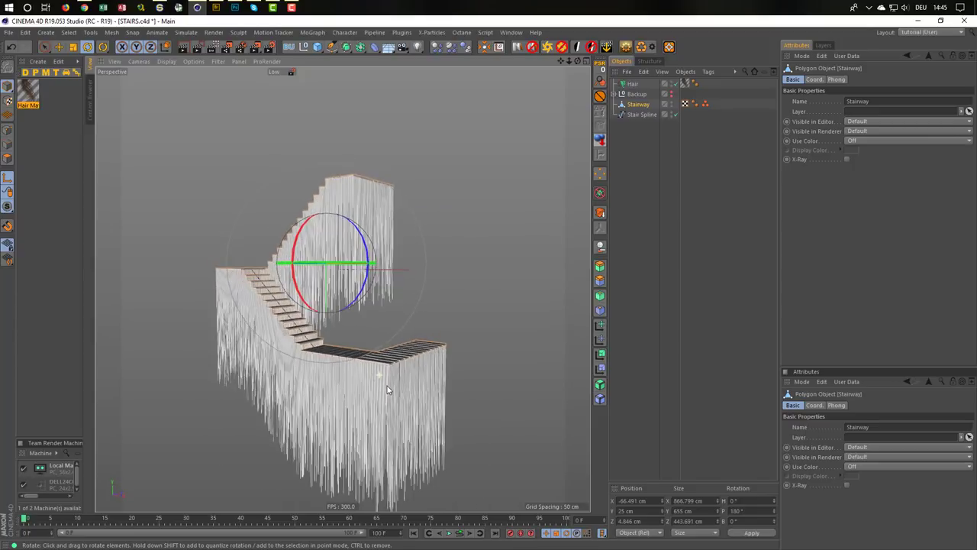
{"action": "mouse_move", "coordinate": [387, 385]}
{"action": "right_mouse_down", "text": "alt"}
{"action": "mouse_move", "coordinate": [438, 320]}
{"action": "mouse_move", "coordinate": [400, 279]}
{"action": "mouse_move", "coordinate": [421, 201]}
{"action": "mouse_move", "coordinate": [518, 217]}
{"action": "right_mouse_up", "text": "alt"}
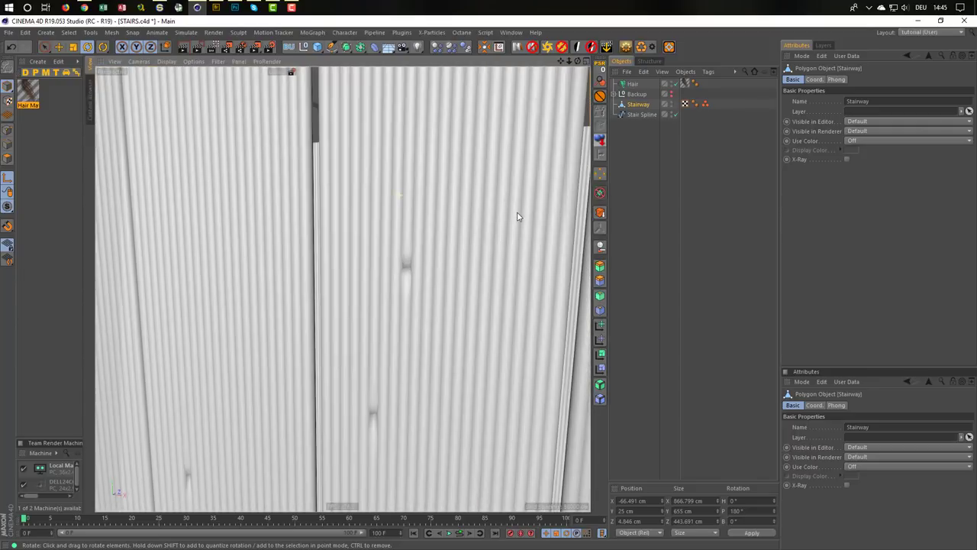
{"action": "mouse_move", "coordinate": [426, 275]}
{"action": "left_mouse_down", "text": "alt"}
{"action": "mouse_move", "coordinate": [329, 283]}
{"action": "mouse_move", "coordinate": [436, 298]}
{"action": "mouse_move", "coordinate": [408, 306]}
{"action": "left_mouse_up", "text": "alt"}
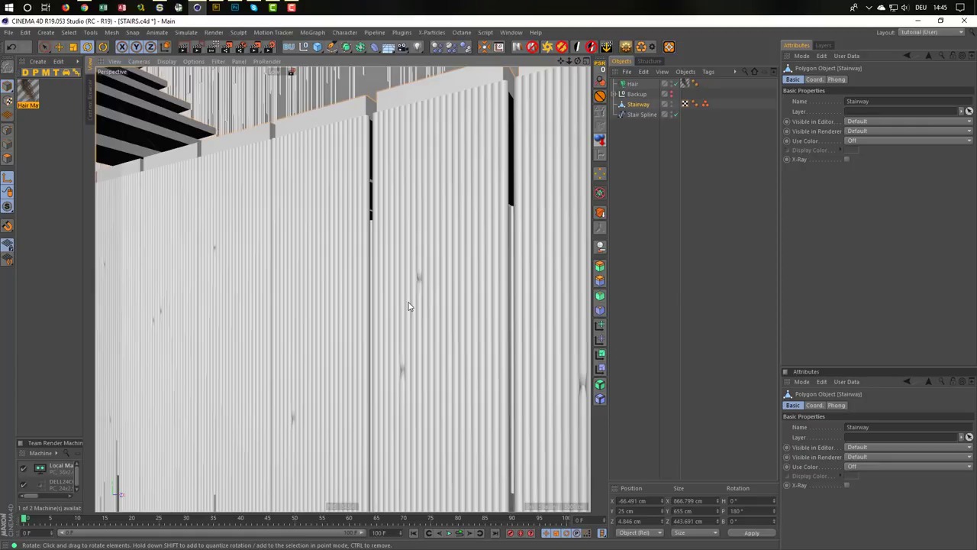
{"action": "left_click", "coordinate": [632, 84]}
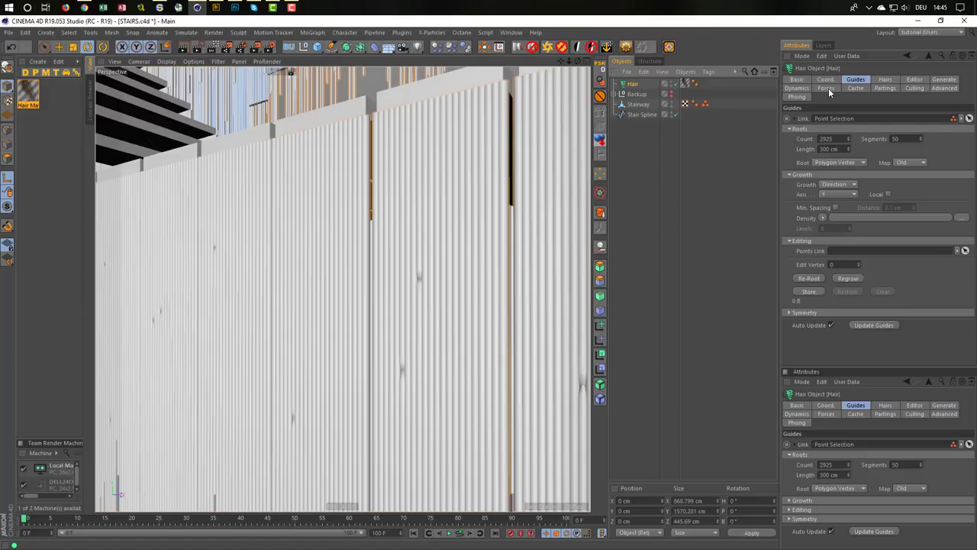
Set the Hair object's Generate type to Spline
{"action": "left_click", "coordinate": [946, 80]}
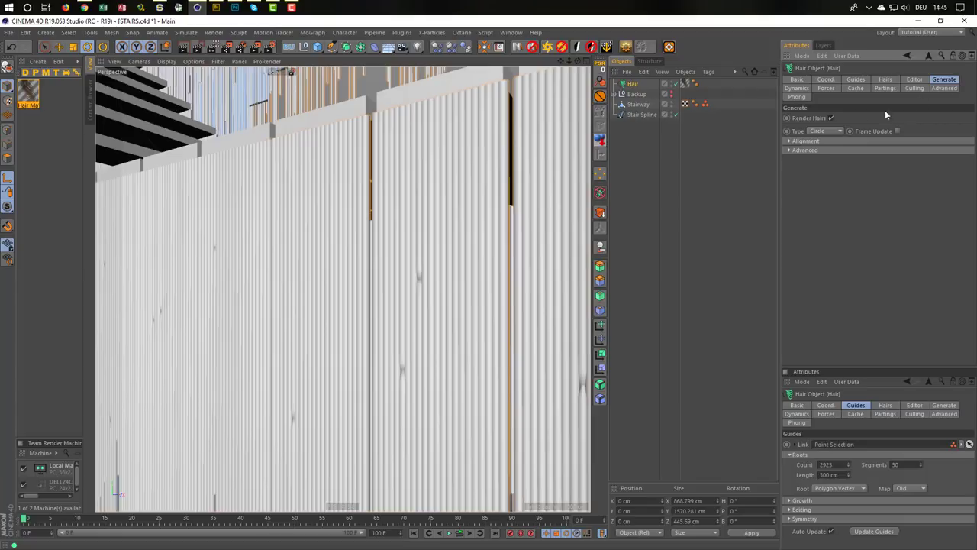
{"action": "left_click", "coordinate": [822, 131]}
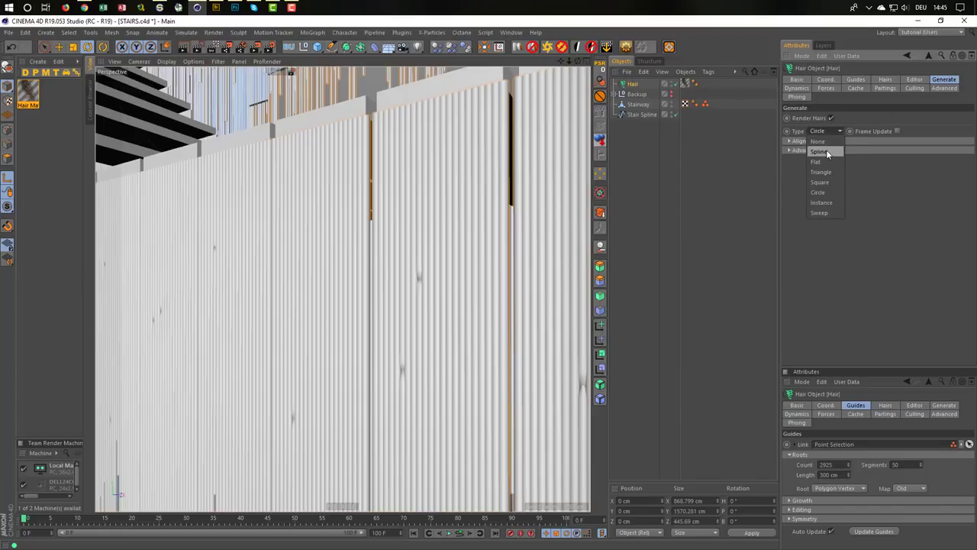
{"action": "left_click", "coordinate": [826, 150]}
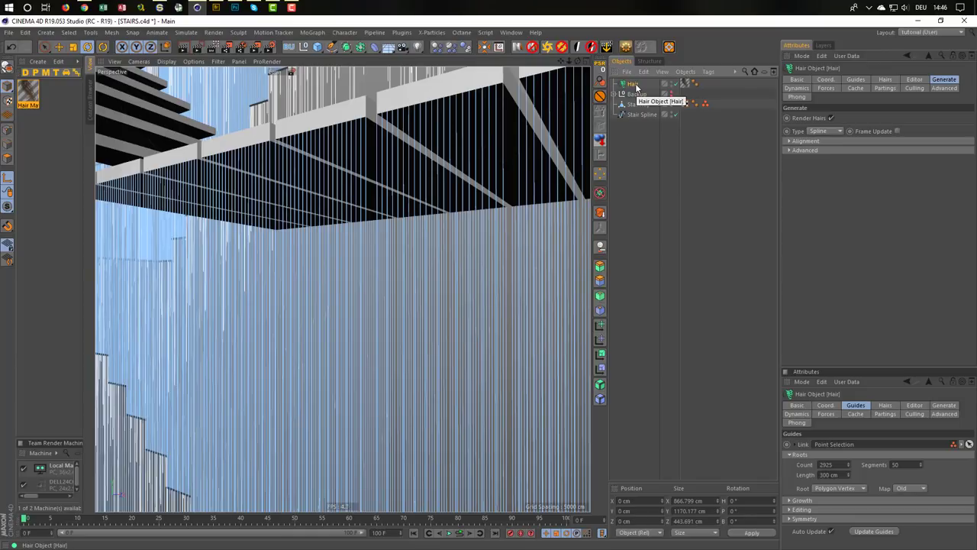
Convert Hair into an editable spline with C and frame the whole staircase
{"action": "left_click", "coordinate": [613, 94]}
{"action": "left_click", "coordinate": [613, 94]}
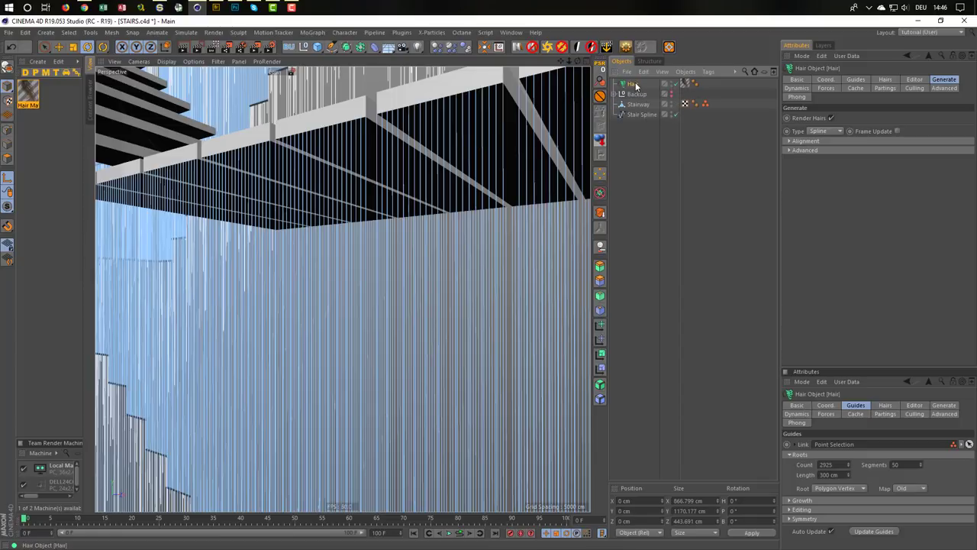
{"action": "key", "text": "c"}
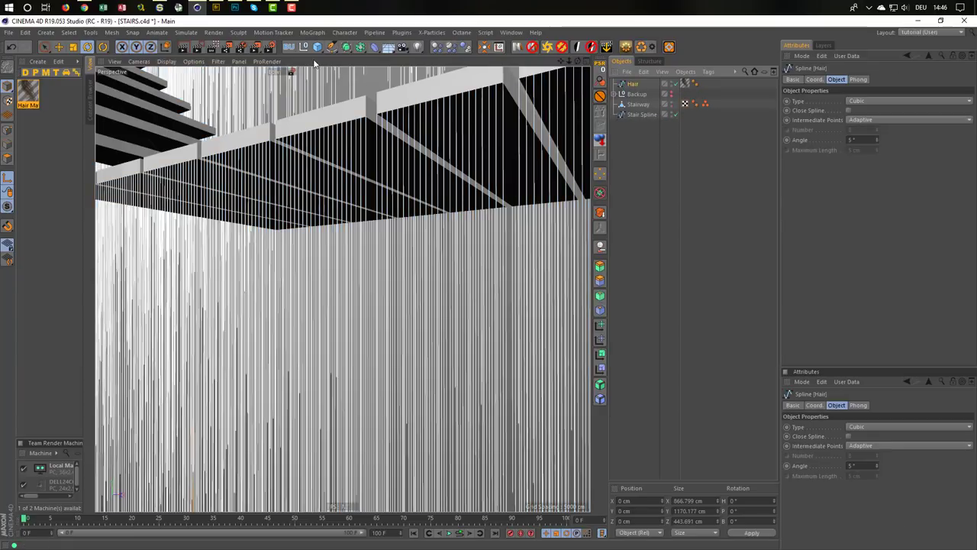
{"action": "key", "text": "h"}
{"action": "mouse_move", "coordinate": [321, 246]}
{"action": "left_mouse_down", "text": "alt"}
{"action": "mouse_move", "coordinate": [328, 332]}
{"action": "mouse_move", "coordinate": [305, 358]}
{"action": "mouse_move", "coordinate": [319, 386]}
{"action": "mouse_move", "coordinate": [312, 394]}
{"action": "left_mouse_up", "text": "alt"}
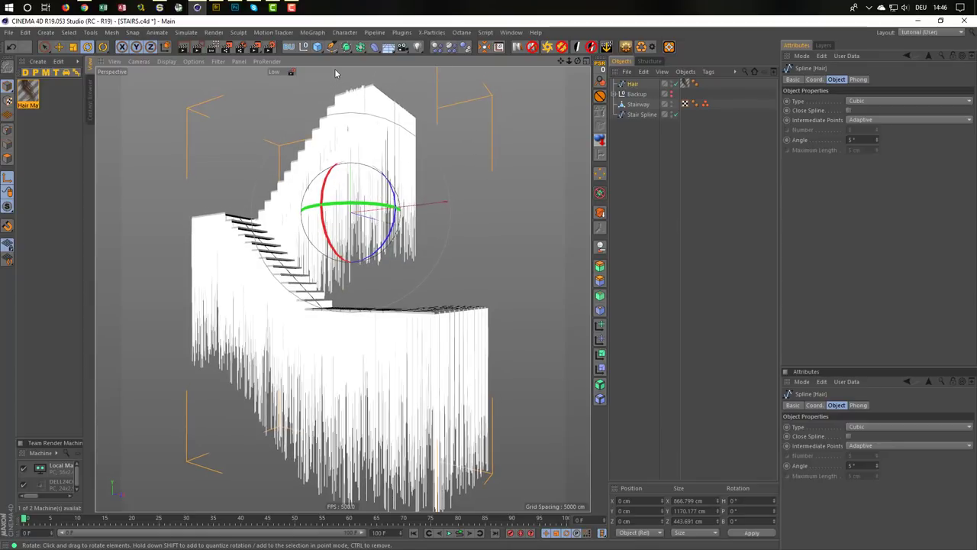
Add an n-Side spline with a 2 cm radius and 8 sides
{"action": "left_click", "coordinate": [332, 46]}
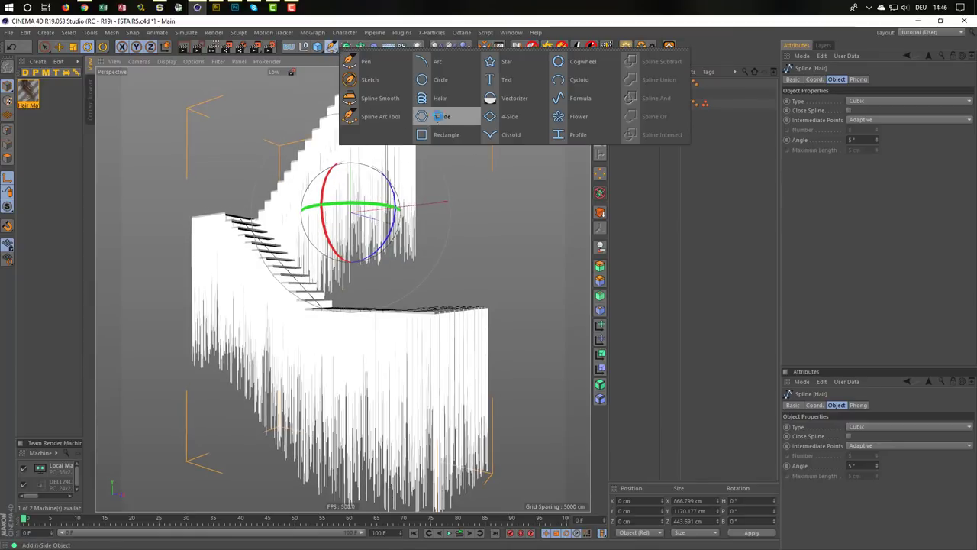
{"action": "left_click", "coordinate": [441, 116]}
{"action": "type", "text": "200"}
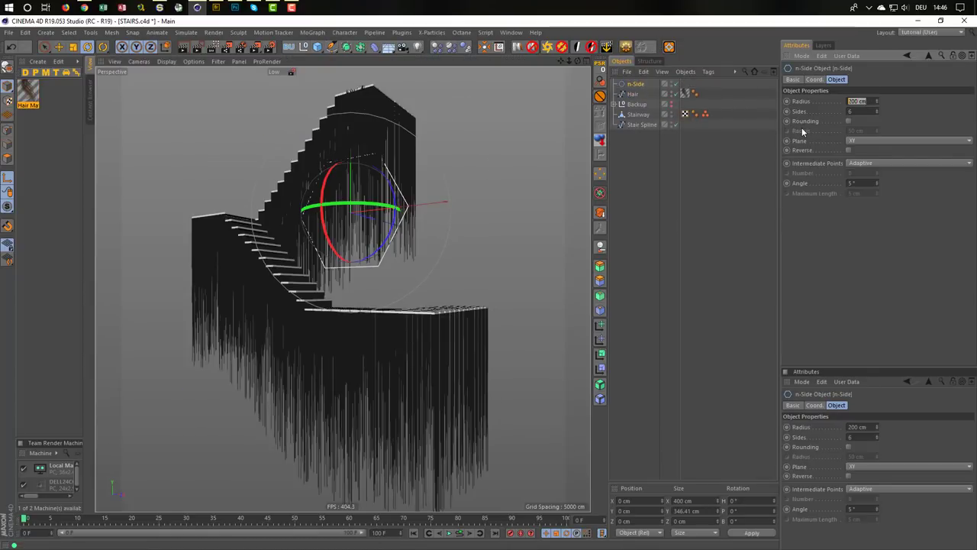
{"action": "type", "text": "2"}
{"action": "key", "text": "Return"}
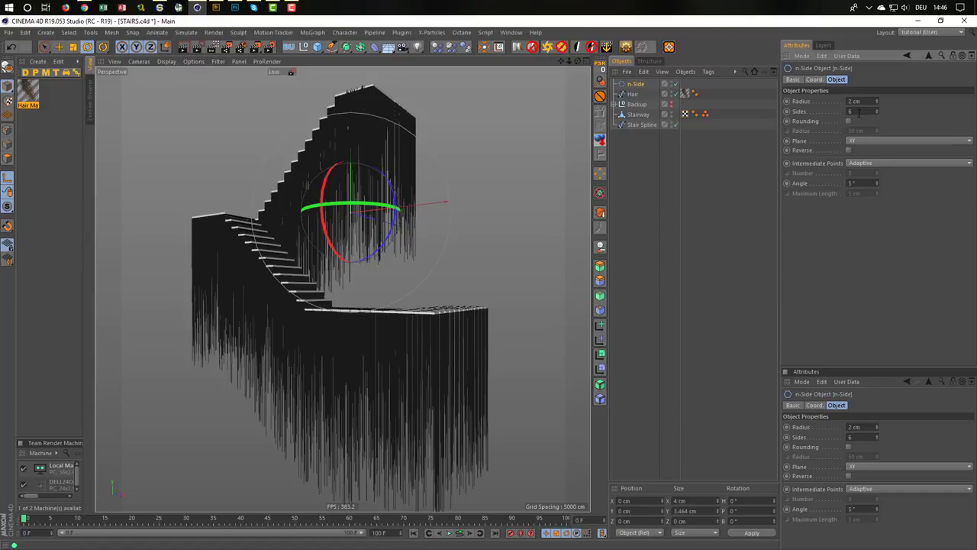
{"action": "type", "text": "8"}
{"action": "left_click", "coordinate": [635, 86]}
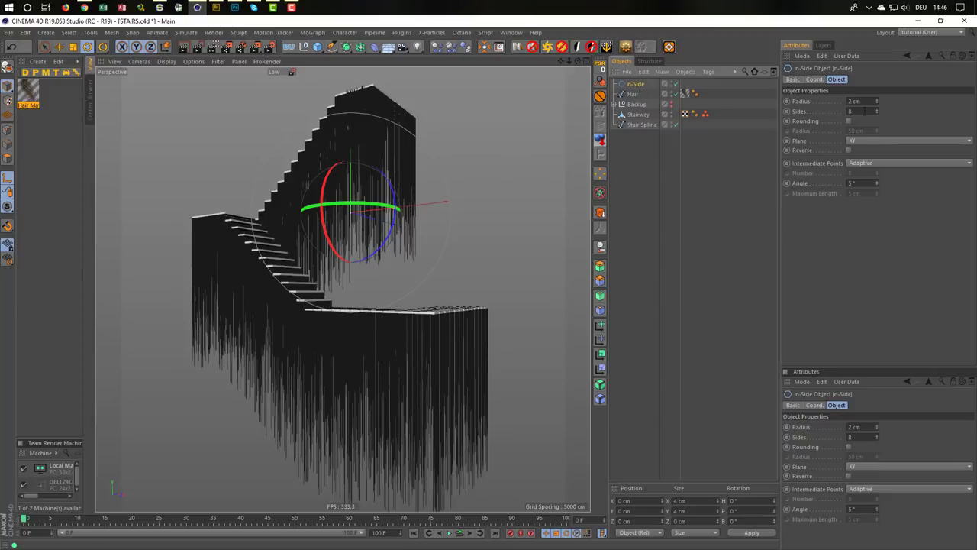
Add a Sweep using the n-Side as profile and the Hair spline as path
{"action": "left_click", "coordinate": [345, 47]}
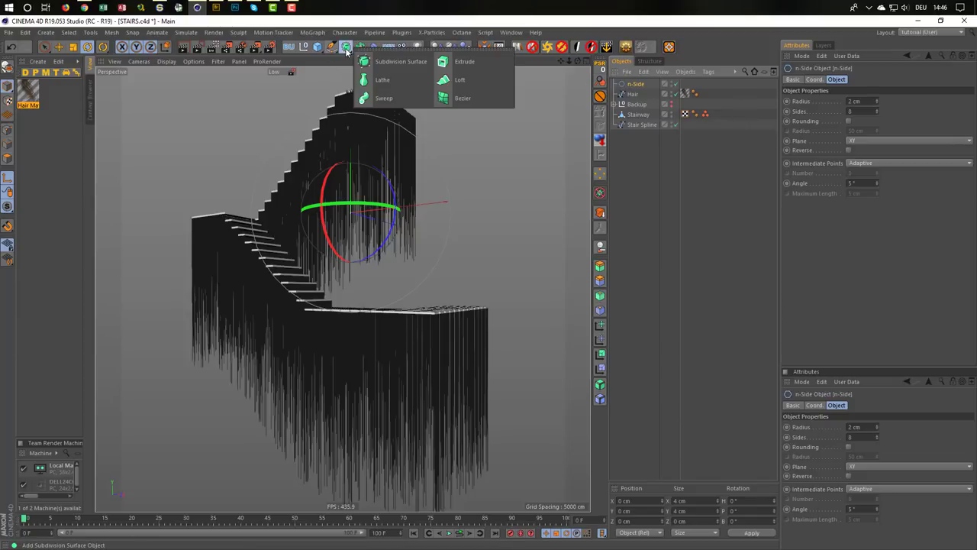
{"action": "left_click", "coordinate": [402, 100]}
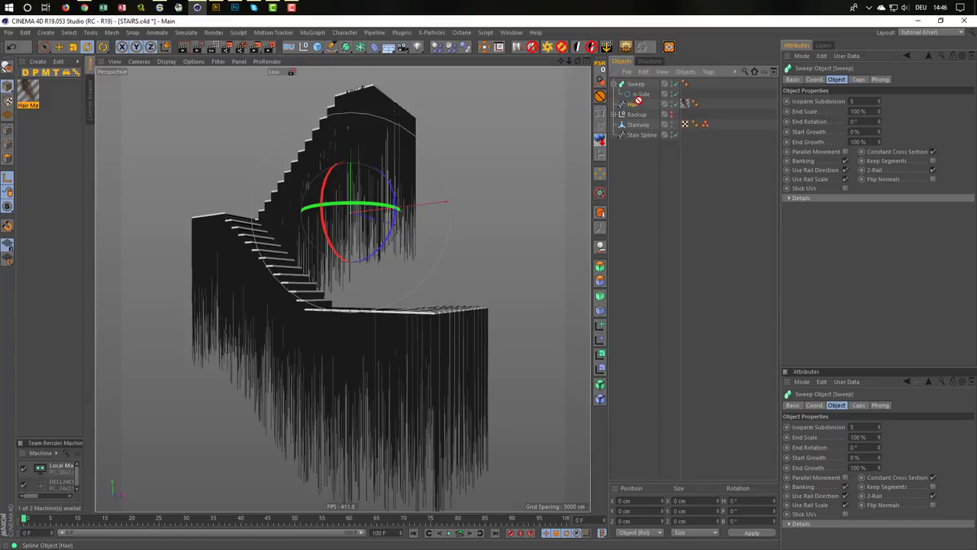
{"action": "left_click_drag", "start_coordinate": [637, 102], "coordinate": [636, 103]}
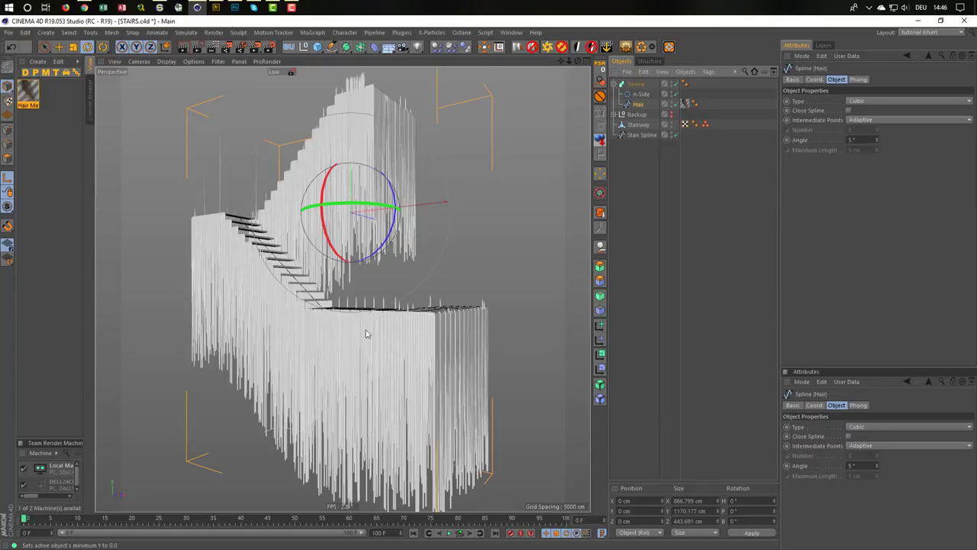
{"action": "right_click_drag", "start_coordinate": [367, 331], "coordinate": [506, 323], "text": "alt"}
Set the Hair spline's interpolation Type to Linear
{"action": "scroll", "coordinate": [366, 287], "scroll_direction": "up", "scroll_amount": 3}
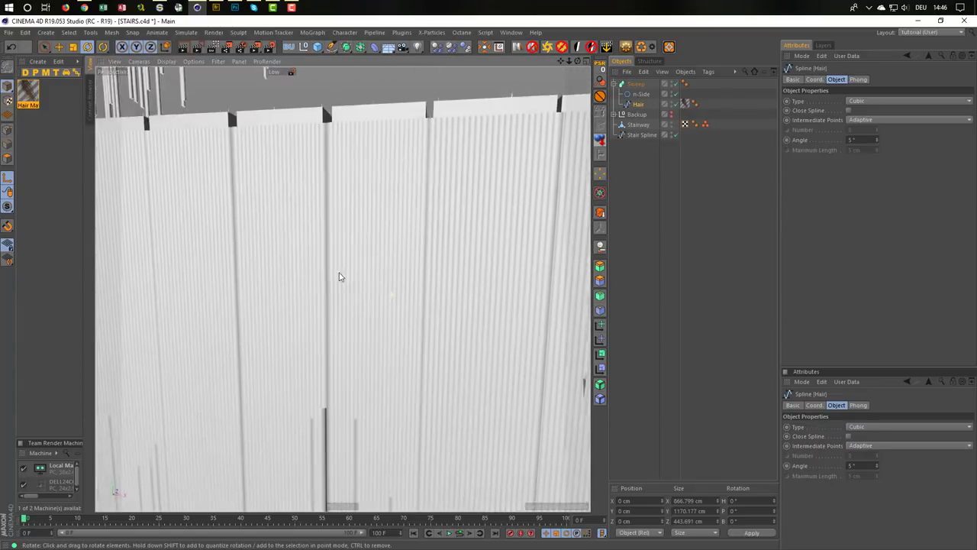
{"action": "scroll", "coordinate": [321, 246], "scroll_direction": "up", "scroll_amount": 3}
{"action": "scroll", "coordinate": [338, 275], "scroll_direction": "up", "scroll_amount": 2}
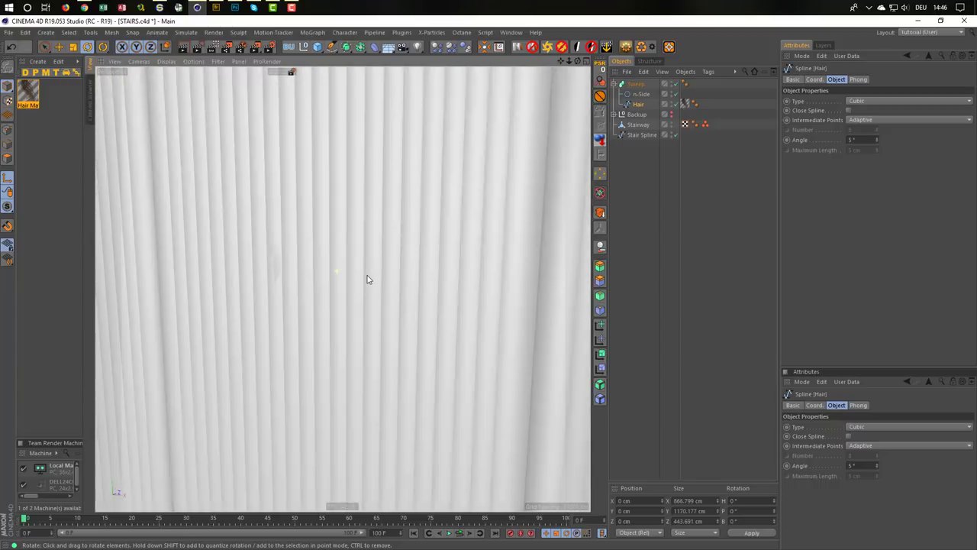
{"action": "scroll", "coordinate": [282, 273], "scroll_direction": "up", "scroll_amount": 2}
{"action": "scroll", "coordinate": [336, 268], "scroll_direction": "up", "scroll_amount": 2}
{"action": "scroll", "coordinate": [290, 278], "scroll_direction": "up", "scroll_amount": 2}
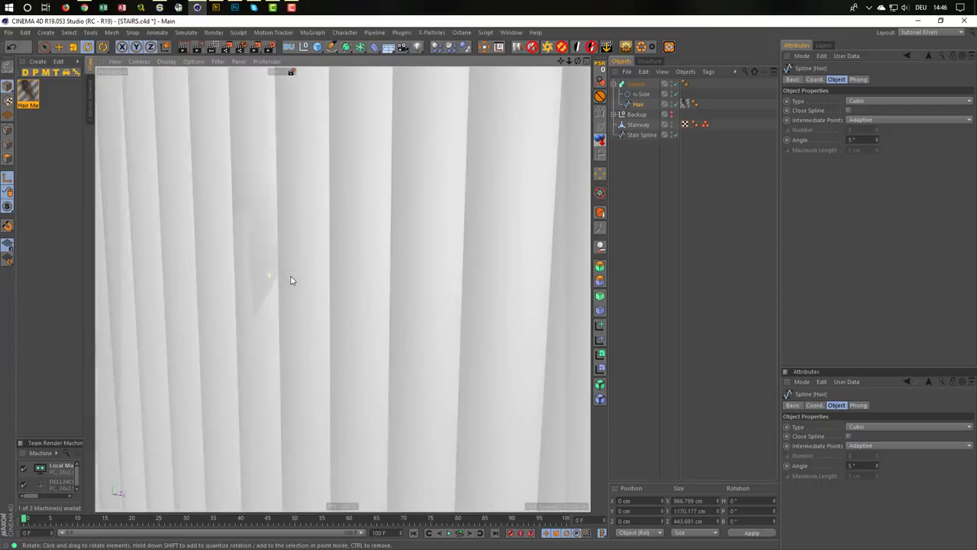
{"action": "scroll", "coordinate": [283, 279], "scroll_direction": "up", "scroll_amount": 2}
{"action": "scroll", "coordinate": [277, 277], "scroll_direction": "up", "scroll_amount": 1}
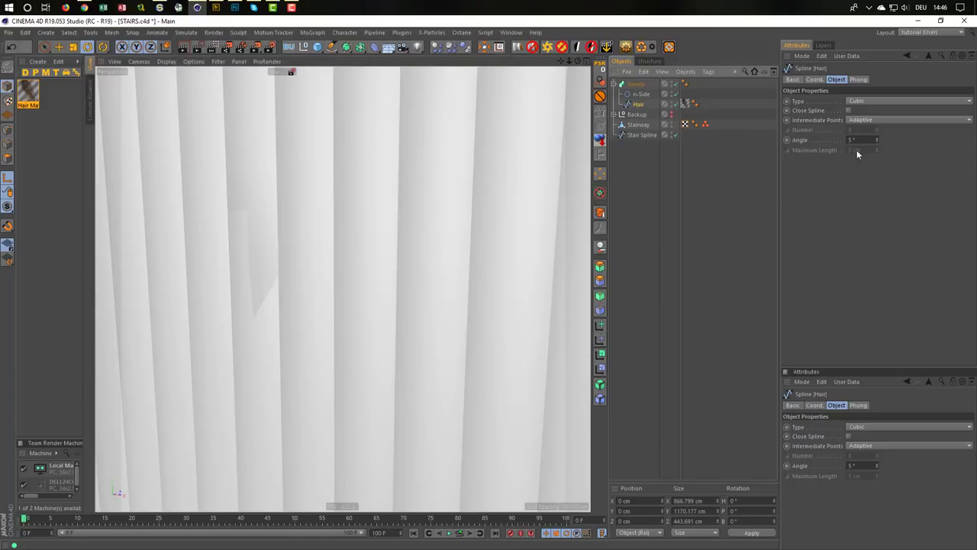
{"action": "left_click", "coordinate": [865, 103]}
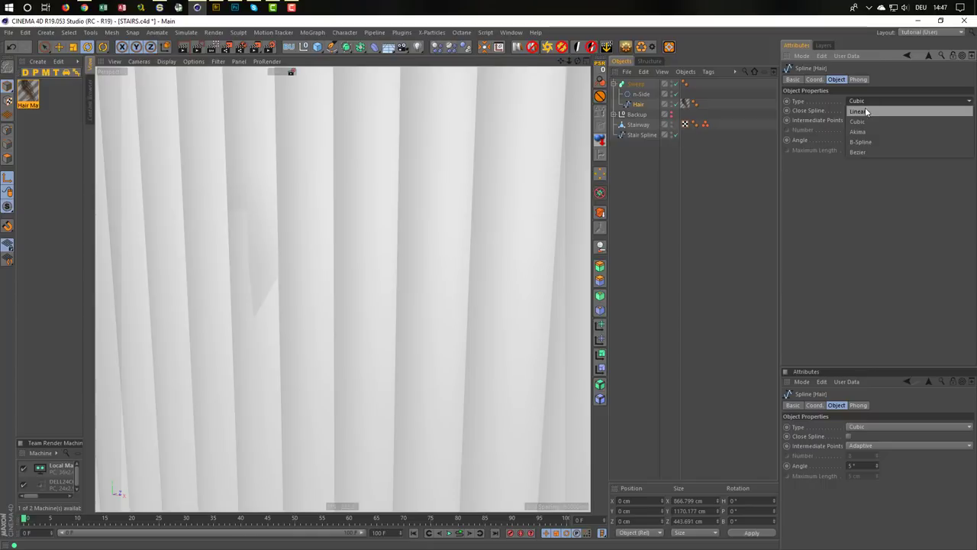
{"action": "left_click", "coordinate": [865, 107]}
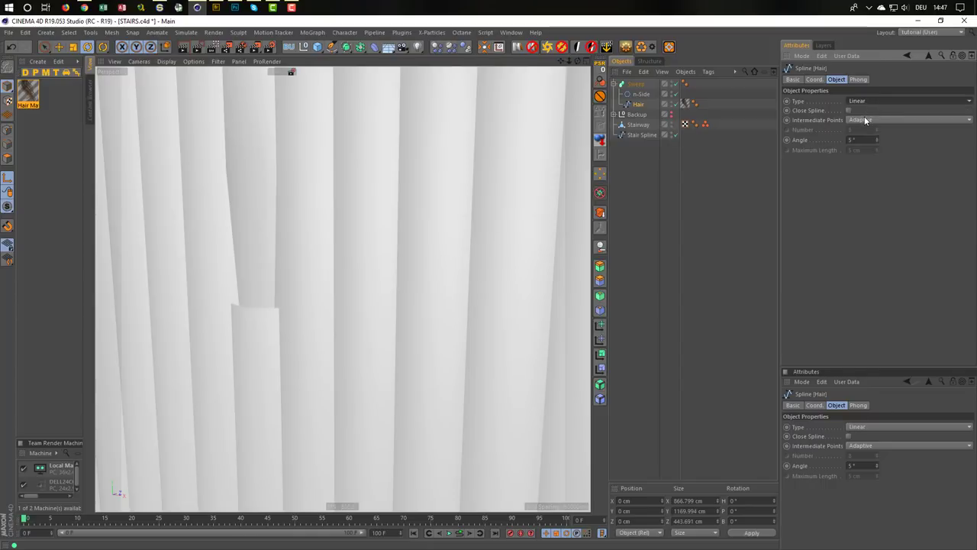
Set Intermediate Points to Uniform and adjust the point Number, which ends at 8
{"action": "left_click", "coordinate": [865, 120]}
{"action": "left_click", "coordinate": [868, 152]}
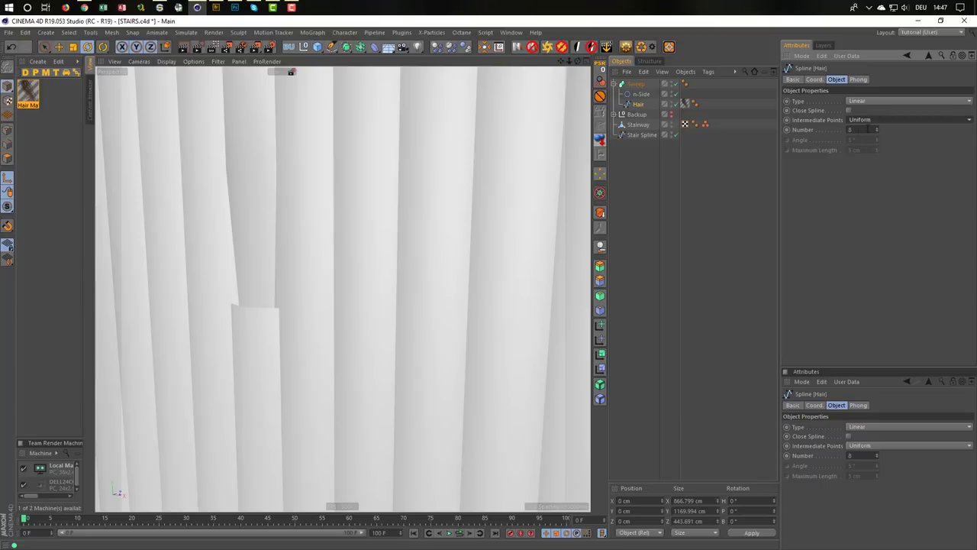
{"action": "double_click", "coordinate": [858, 129]}
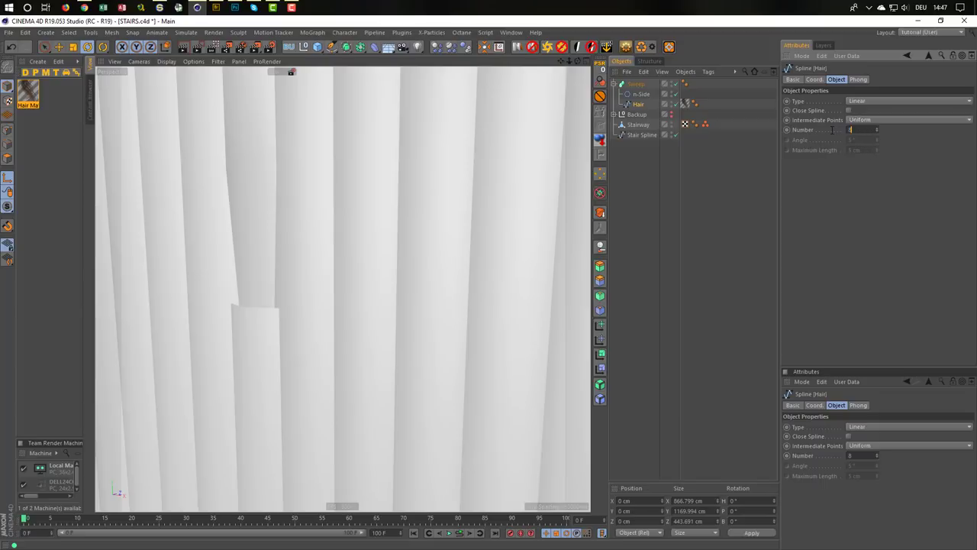
{"action": "type", "text": "0"}
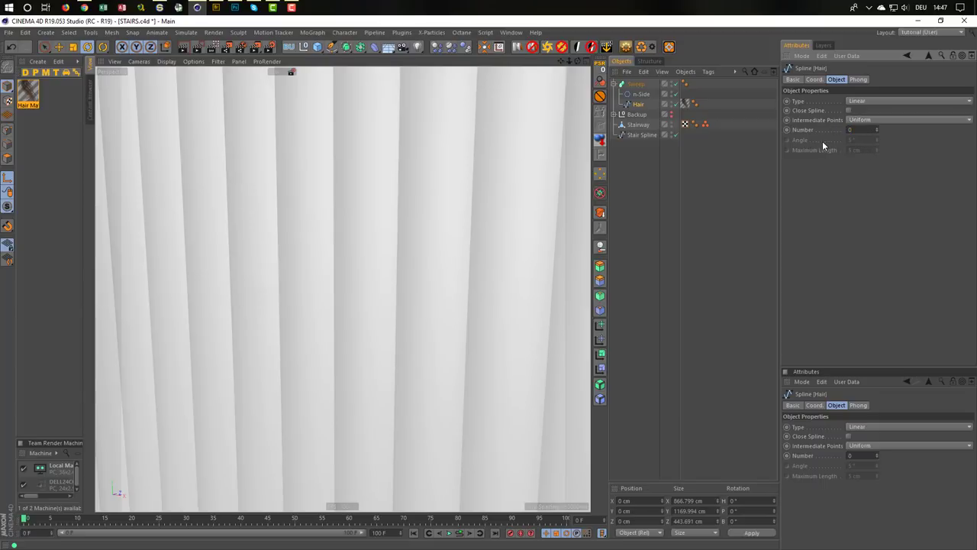
{"action": "key", "text": "Return"}
{"action": "type", "text": "8"}
Change the Hair spline's interpolation from Linear back to Cubic, then select the Sweep
{"action": "mouse_move", "coordinate": [384, 329]}
{"action": "right_mouse_down", "text": "alt"}
{"action": "mouse_move", "coordinate": [273, 349]}
{"action": "mouse_move", "coordinate": [159, 387]}
{"action": "mouse_move", "coordinate": [284, 405]}
{"action": "right_mouse_up", "text": "alt"}
{"action": "mouse_move", "coordinate": [284, 405]}
{"action": "left_mouse_down", "text": "alt"}
{"action": "mouse_move", "coordinate": [309, 388]}
{"action": "mouse_move", "coordinate": [292, 385]}
{"action": "left_mouse_up", "text": "alt"}
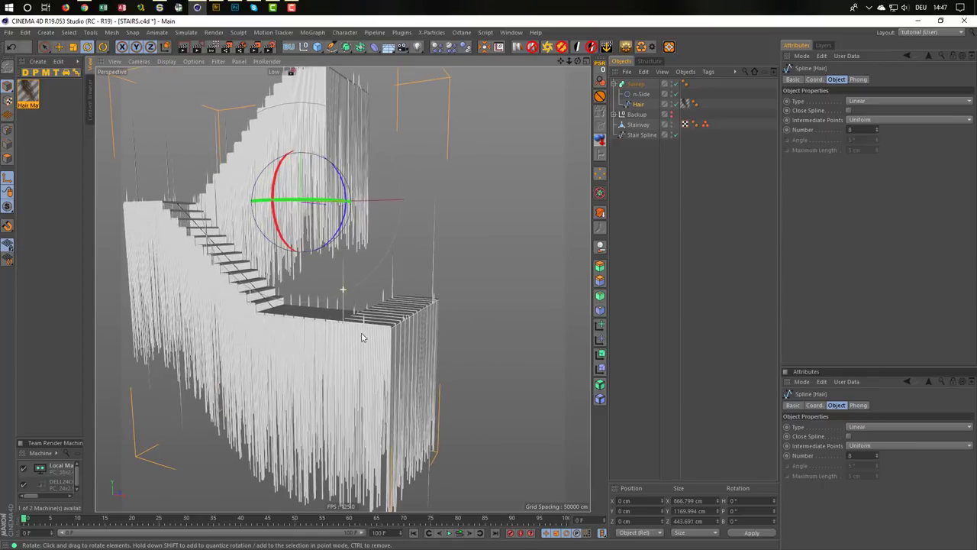
{"action": "right_click_drag", "start_coordinate": [365, 338], "coordinate": [418, 320], "text": "alt"}
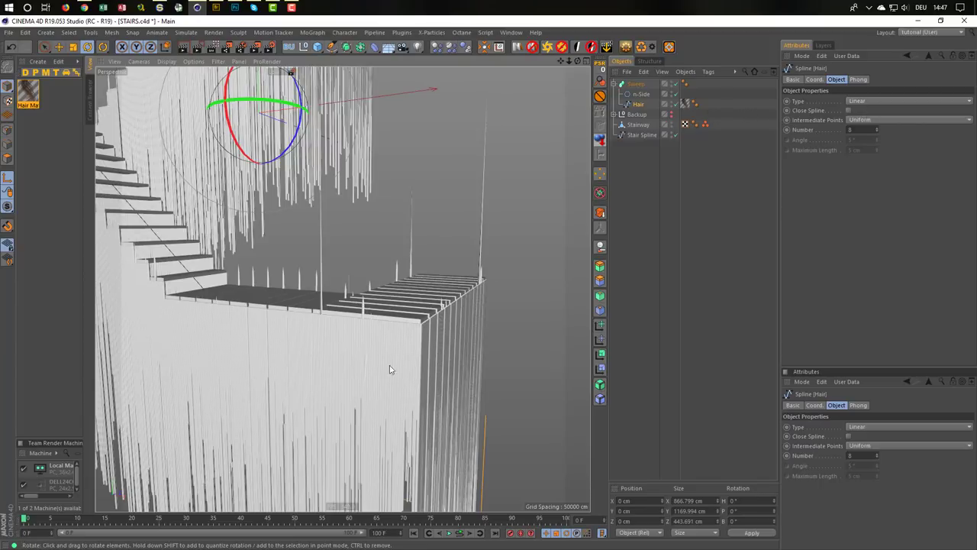
{"action": "left_click", "coordinate": [639, 109]}
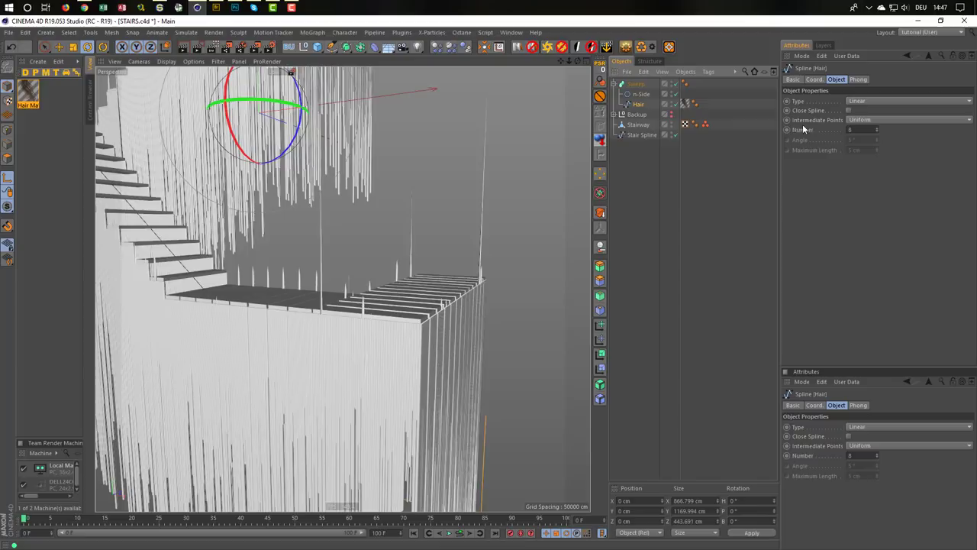
{"action": "left_click", "coordinate": [861, 103]}
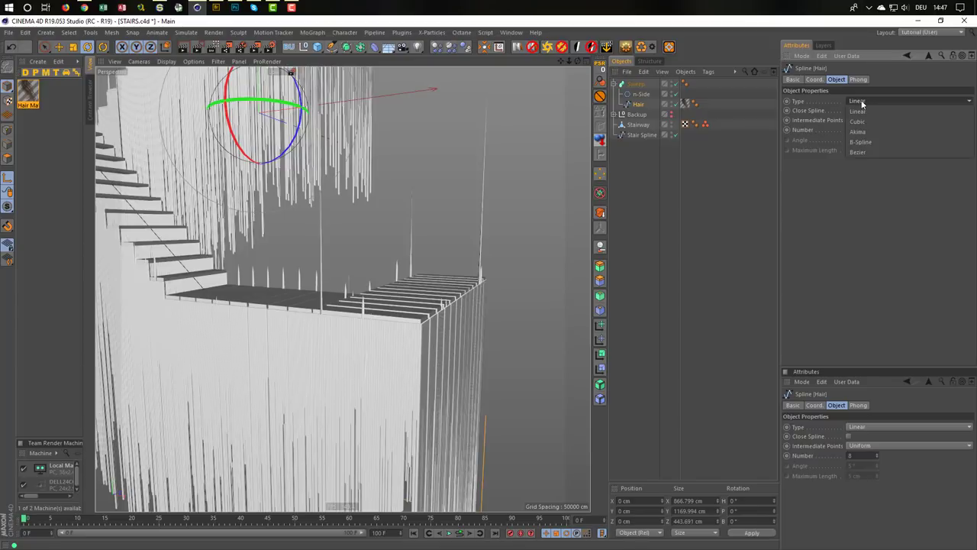
{"action": "left_click", "coordinate": [859, 121]}
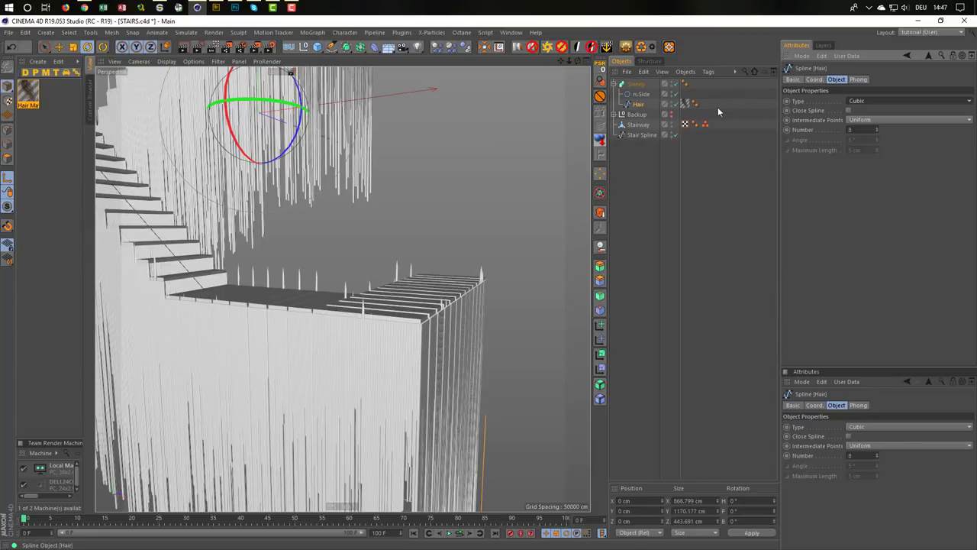
{"action": "left_click", "coordinate": [634, 85]}
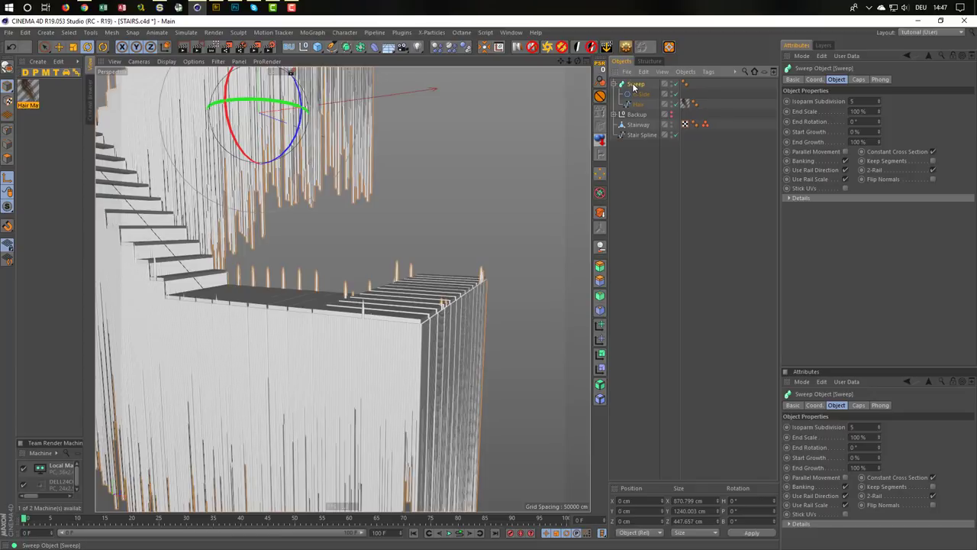
Delete the Sweep and Ctrl-drag a copy of the backup Hair above the Backup group
{"action": "key", "text": "Delete"}
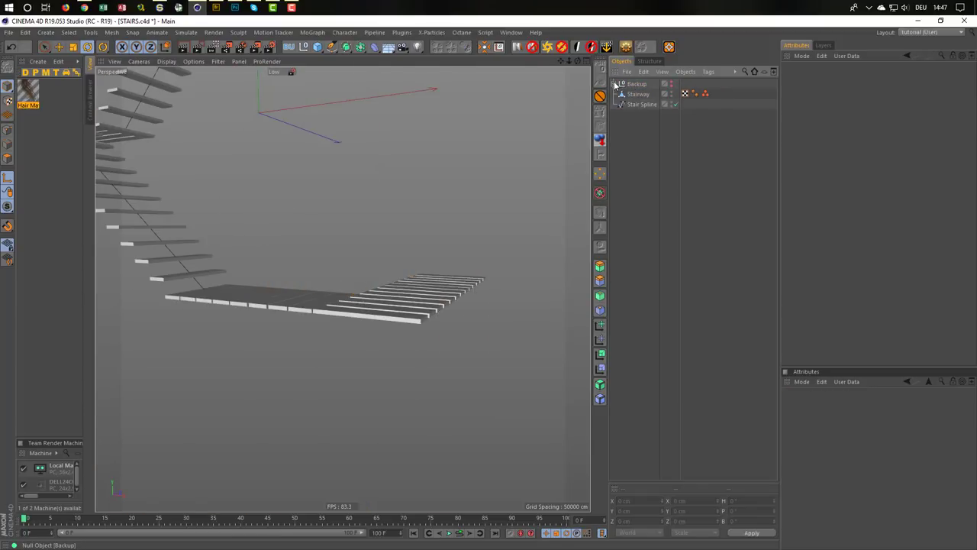
{"action": "left_click", "coordinate": [615, 84]}
{"action": "left_click", "coordinate": [635, 94]}
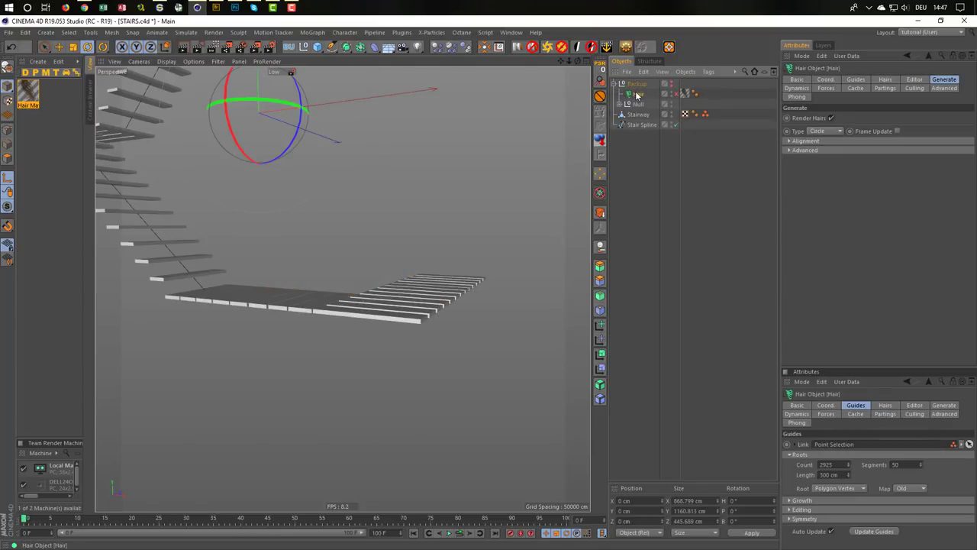
{"action": "left_click_drag", "start_coordinate": [634, 94], "coordinate": [634, 80], "text": "ctrl"}
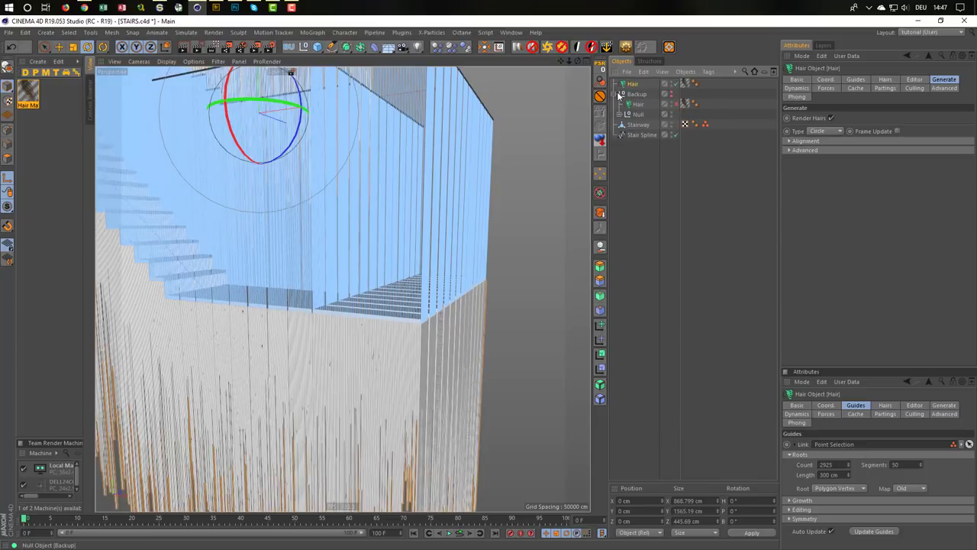
{"action": "left_click", "coordinate": [620, 94]}
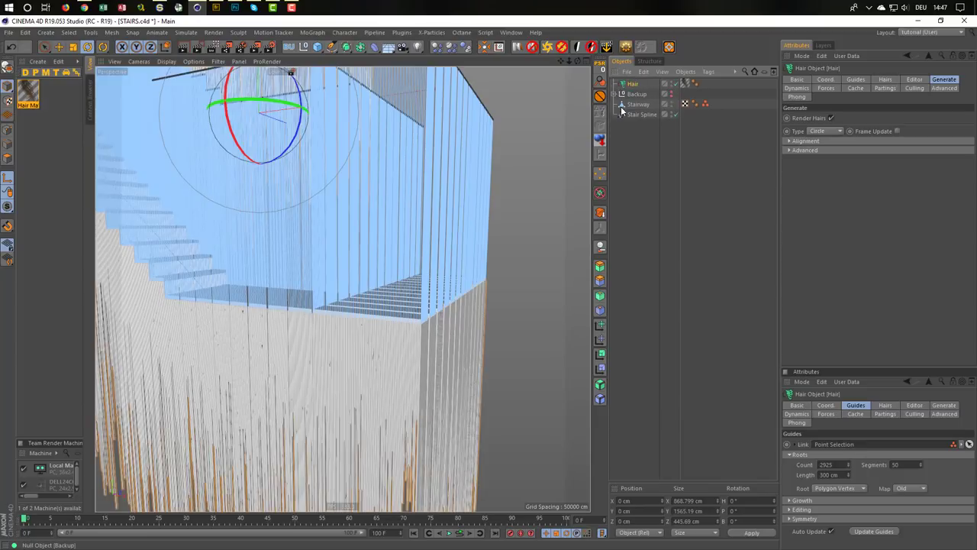
{"action": "mouse_move", "coordinate": [328, 275]}
{"action": "left_mouse_down", "text": "alt"}
{"action": "mouse_move", "coordinate": [290, 327]}
{"action": "mouse_move", "coordinate": [339, 441]}
{"action": "left_mouse_up", "text": "alt"}
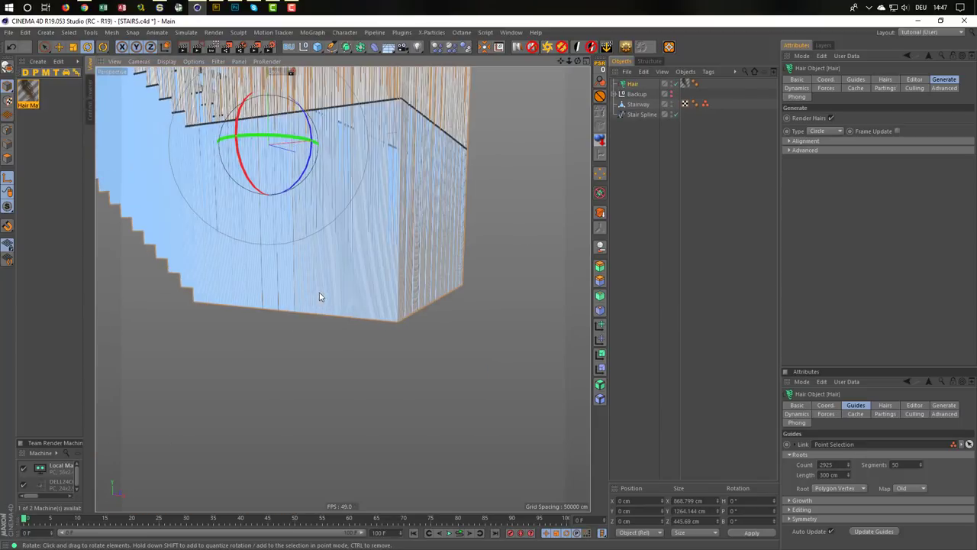
{"action": "left_click_drag", "start_coordinate": [408, 321], "coordinate": [371, 339], "text": "alt"}
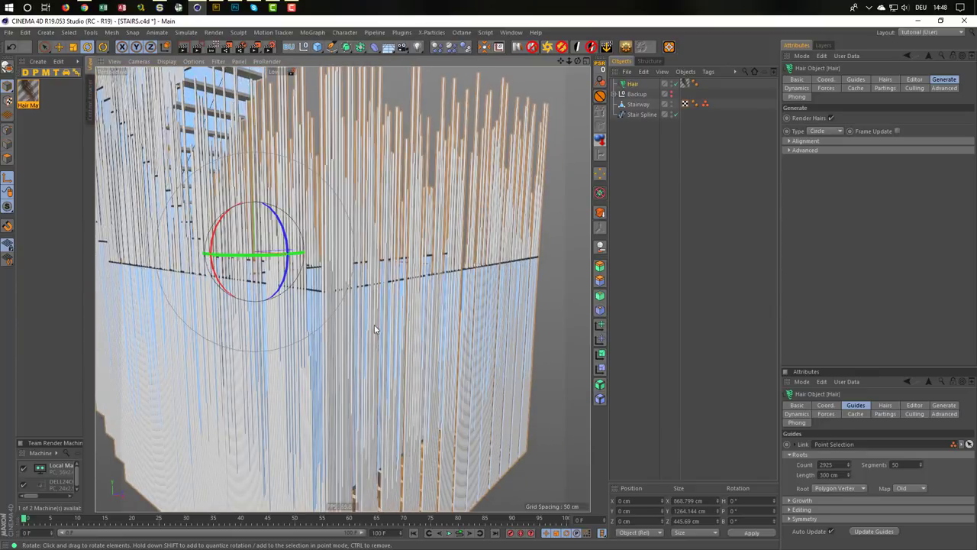
{"action": "right_click_drag", "start_coordinate": [374, 328], "coordinate": [319, 309], "text": "alt"}
{"action": "middle_click_drag", "start_coordinate": [319, 309], "coordinate": [315, 301], "text": "alt"}
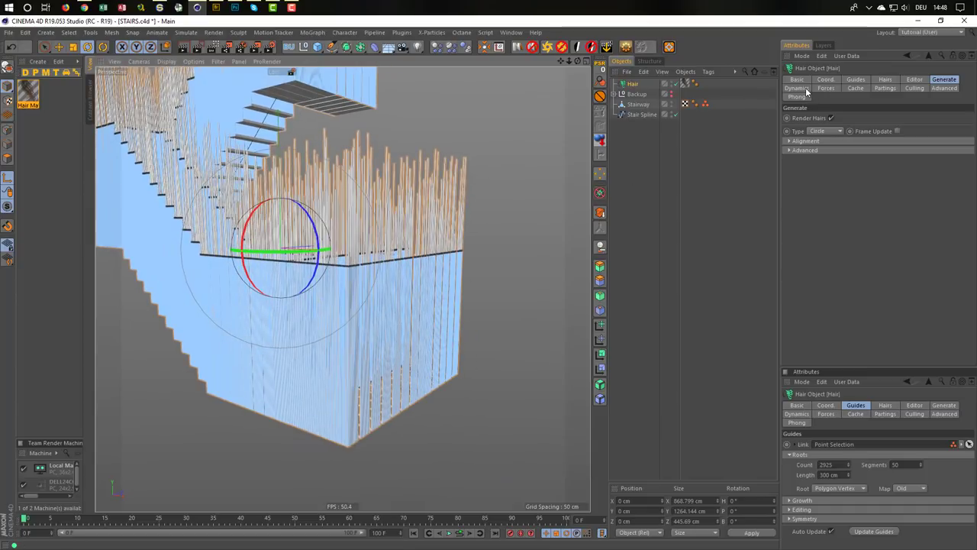
Open the Hair Editor settings and make sure Guides is checked in the viewport Filter list
{"action": "left_click", "coordinate": [912, 80]}
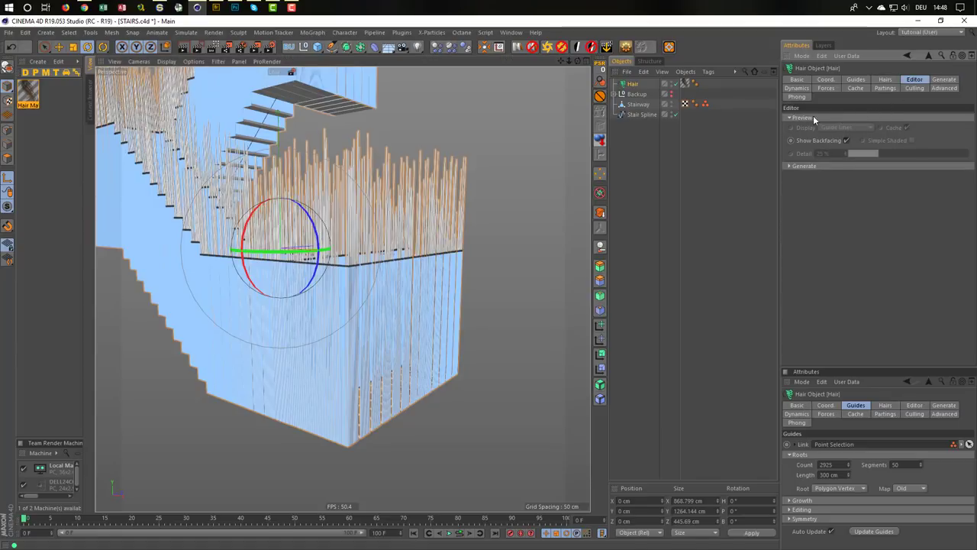
{"action": "left_click", "coordinate": [809, 167]}
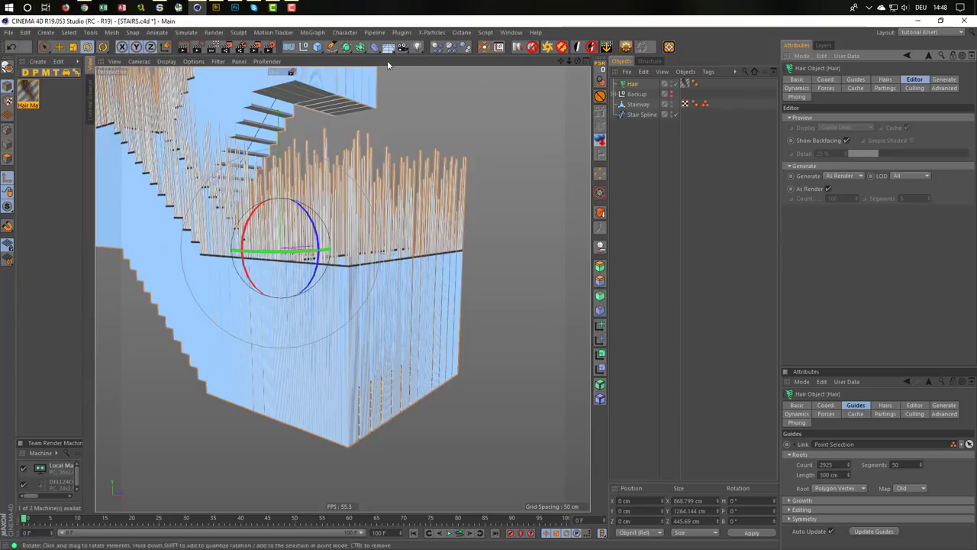
{"action": "left_click", "coordinate": [218, 61]}
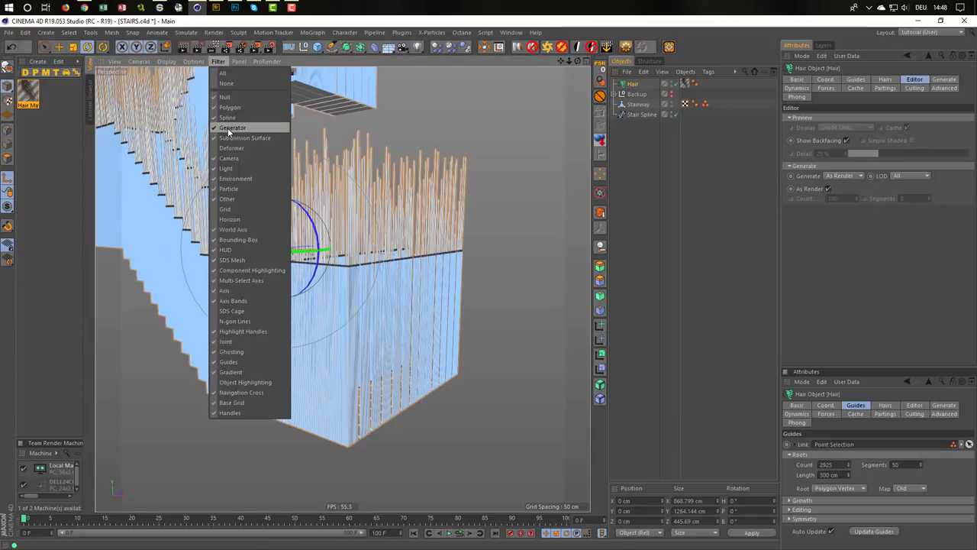
{"action": "left_click", "coordinate": [242, 199]}
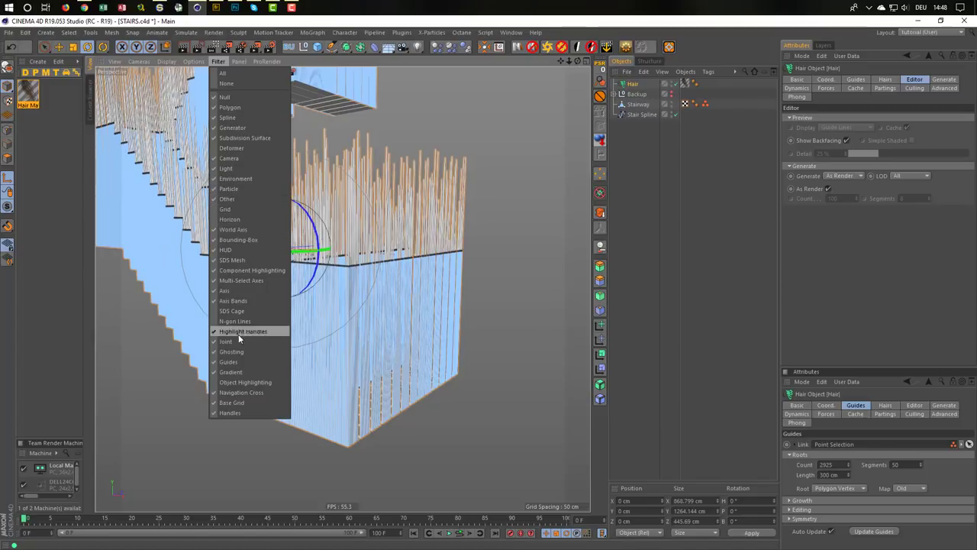
{"action": "left_click", "coordinate": [232, 363]}
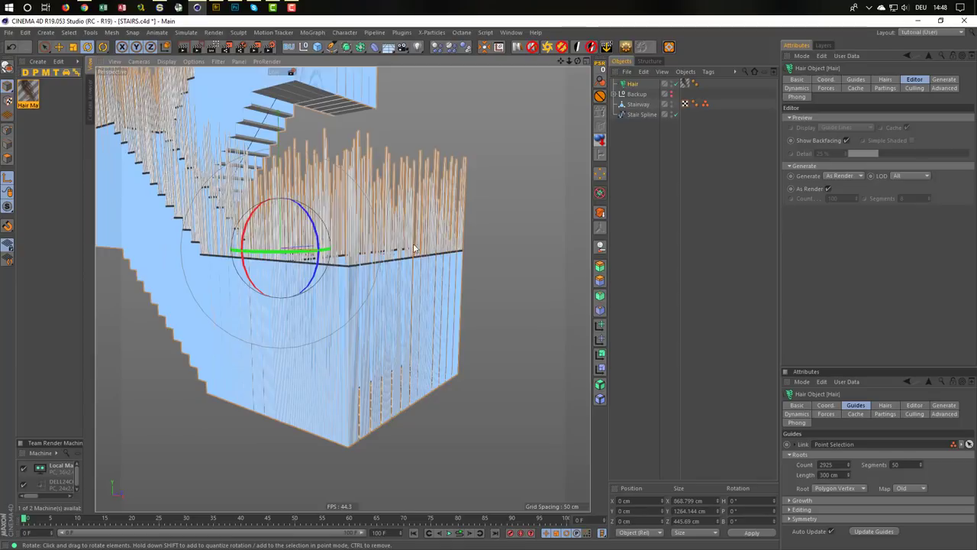
{"action": "left_click", "coordinate": [88, 33]}
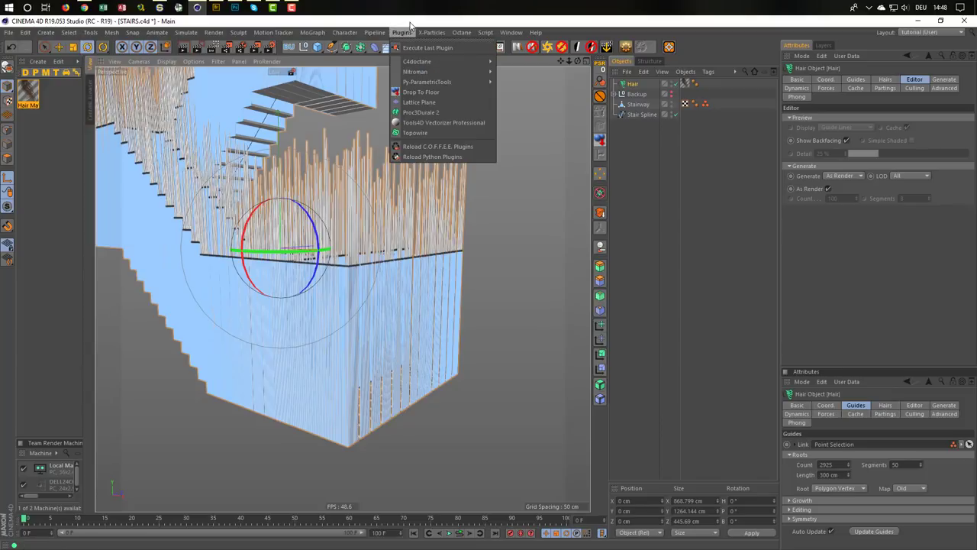
{"action": "left_click", "coordinate": [634, 86]}
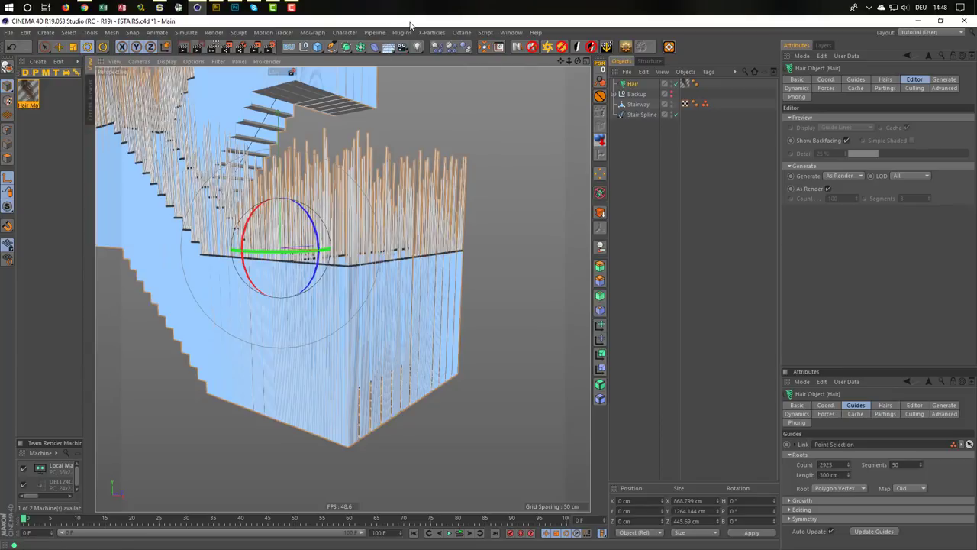
{"action": "left_click", "coordinate": [218, 61]}
{"action": "left_click", "coordinate": [229, 361]}
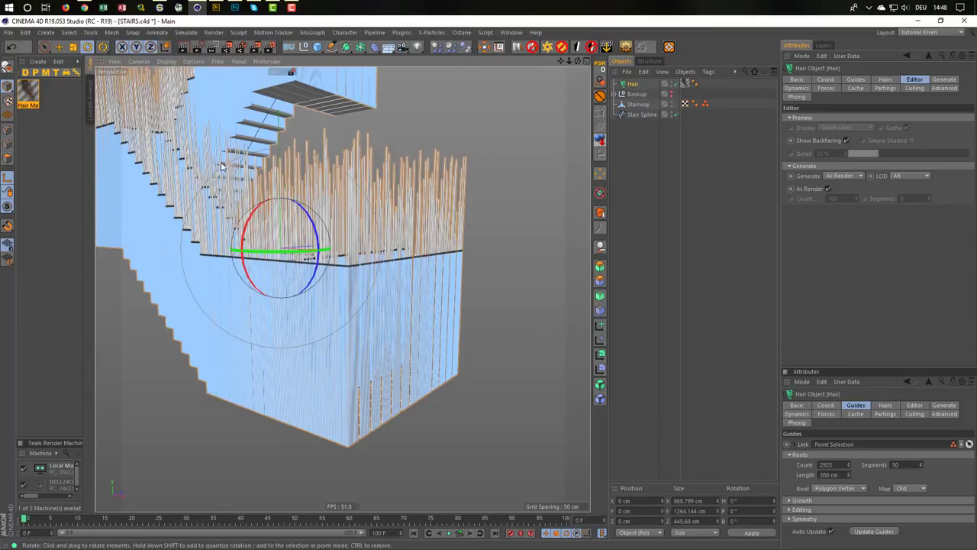
{"action": "left_click", "coordinate": [213, 61]}
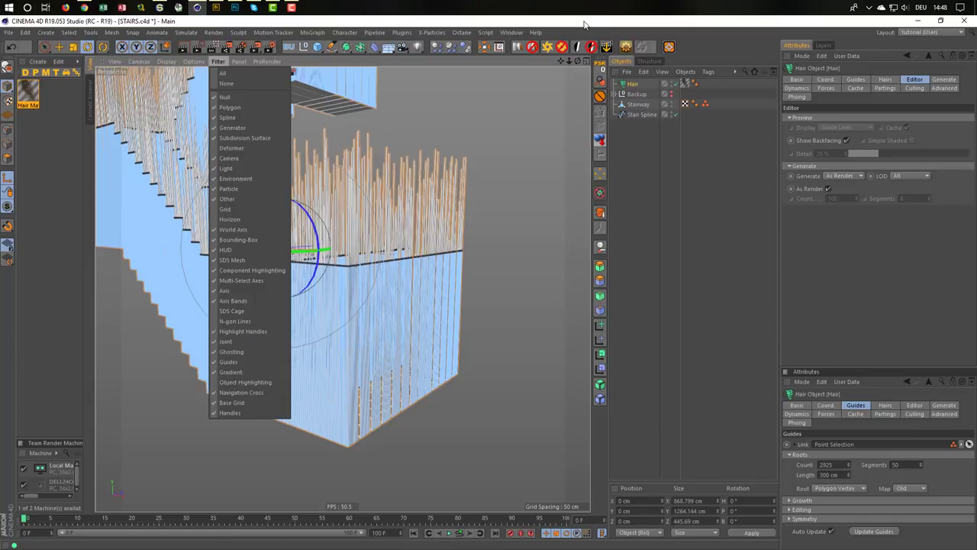
{"action": "left_click", "coordinate": [600, 60]}
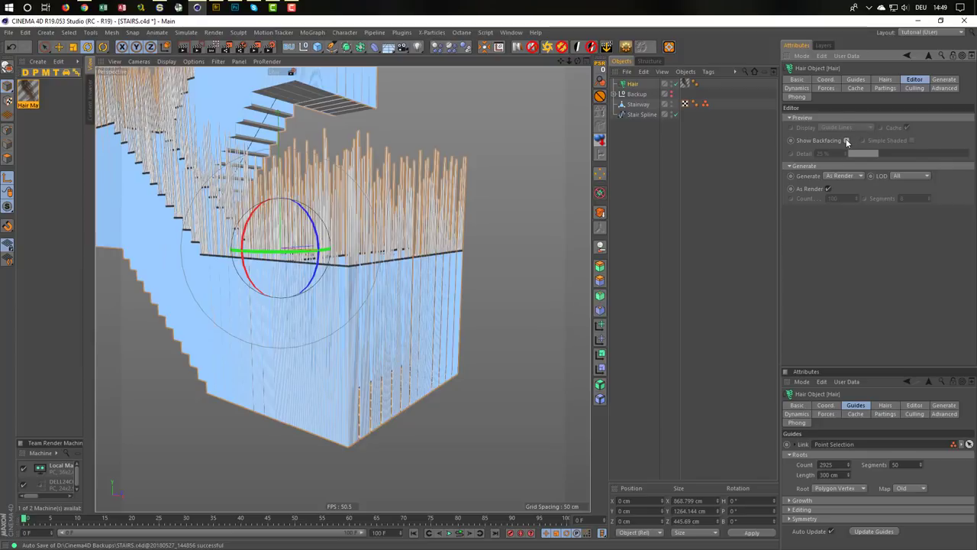
Toggle Backfacing and switch editor Generate to None, then back to As Render
{"action": "left_click", "coordinate": [847, 141]}
{"action": "left_click", "coordinate": [843, 176]}
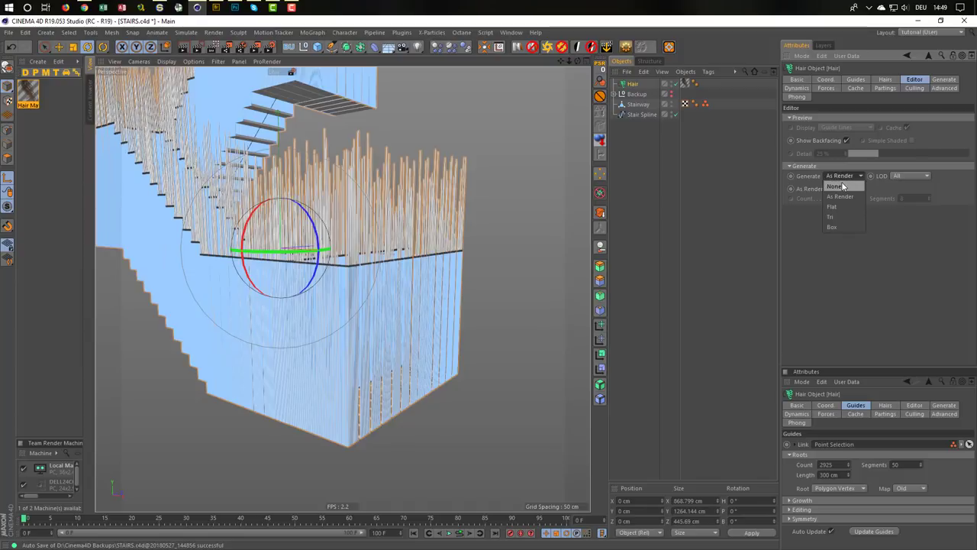
{"action": "left_click", "coordinate": [843, 186]}
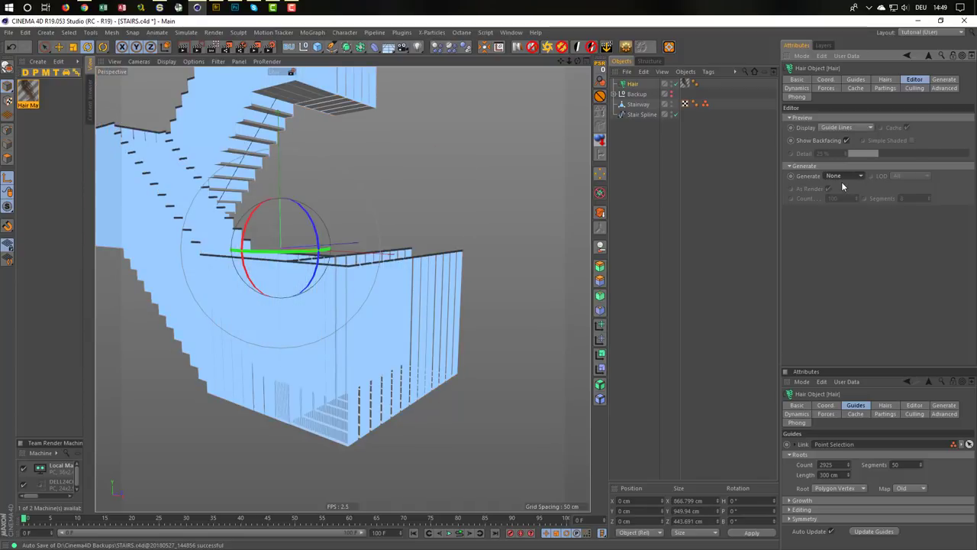
{"action": "left_click", "coordinate": [844, 177]}
{"action": "left_click", "coordinate": [843, 196]}
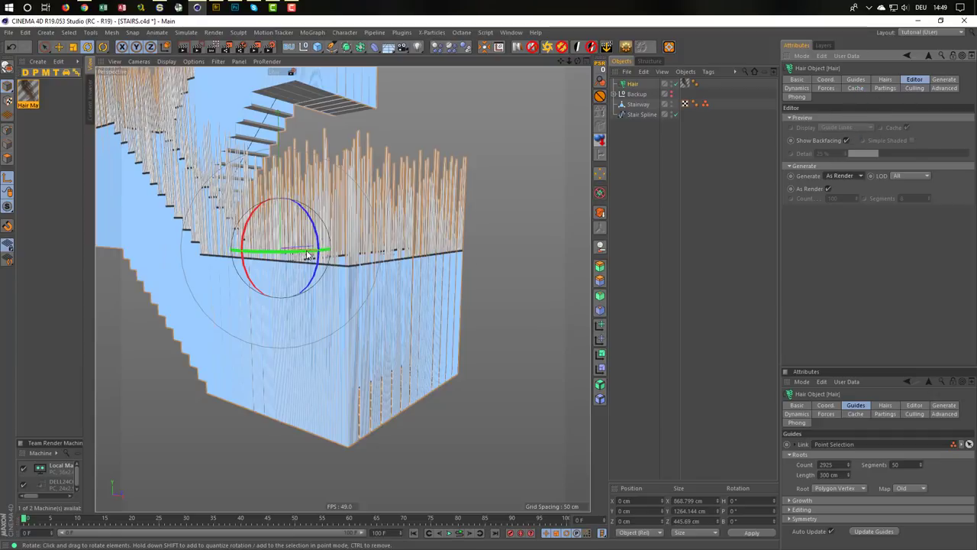
Rotate the Stairway with the gizmo until its pitch reads 360°
{"action": "left_click_drag", "start_coordinate": [308, 254], "coordinate": [367, 229], "text": "alt"}
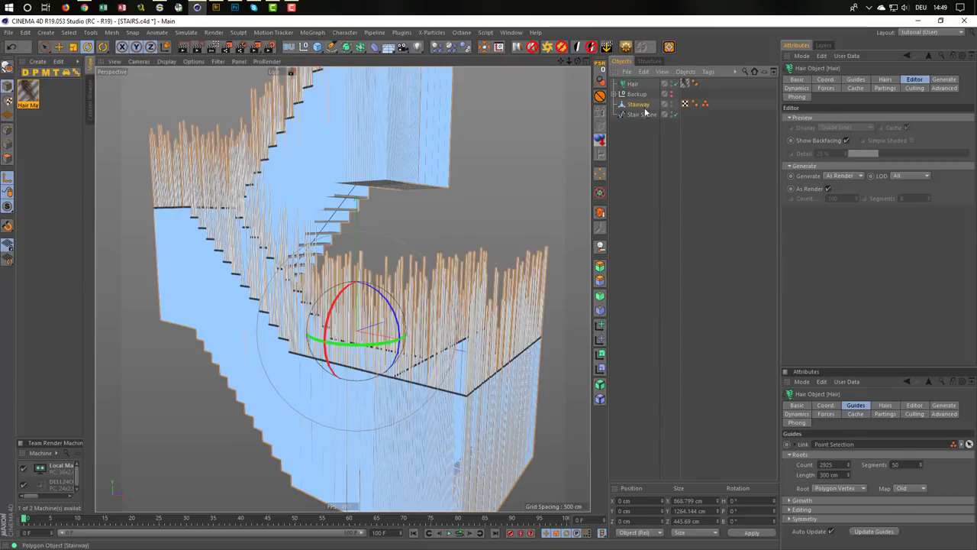
{"action": "left_click", "coordinate": [641, 105]}
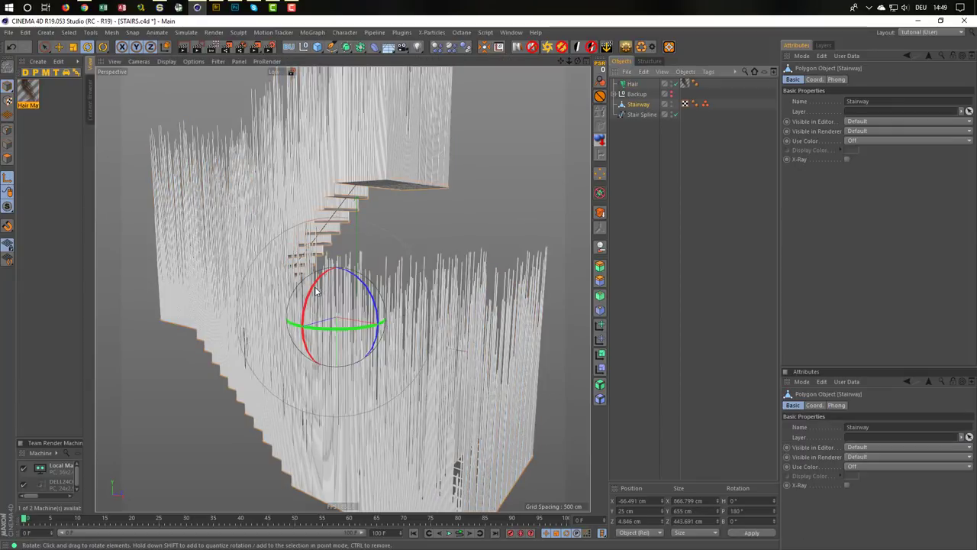
{"action": "mouse_move", "coordinate": [317, 291]}
{"action": "left_mouse_down"}
{"action": "mouse_move", "coordinate": [315, 401]}
{"action": "mouse_move", "coordinate": [348, 403]}
{"action": "mouse_move", "coordinate": [382, 372]}
{"action": "left_mouse_up"}
{"action": "left_click_drag", "start_coordinate": [383, 371], "coordinate": [377, 377]}
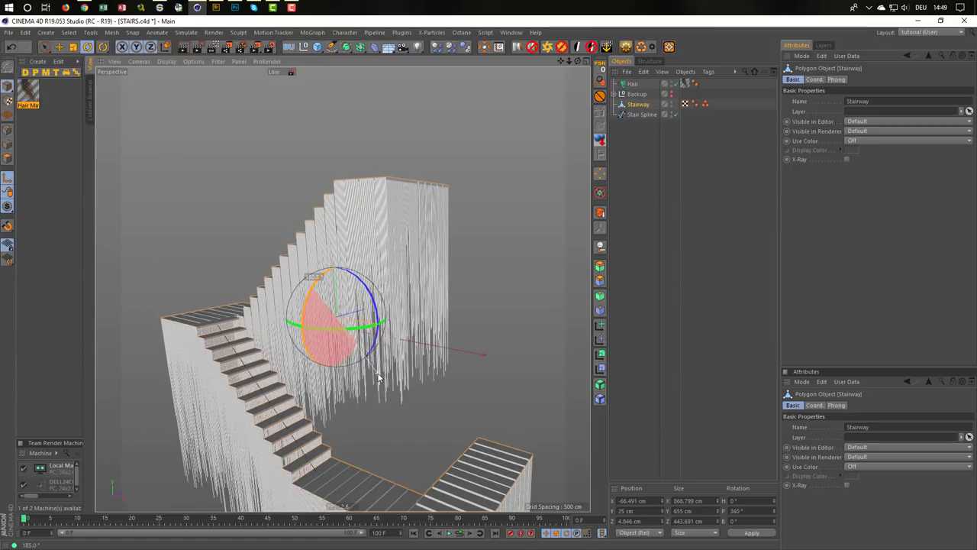
{"action": "left_click_drag", "start_coordinate": [377, 376], "coordinate": [379, 374]}
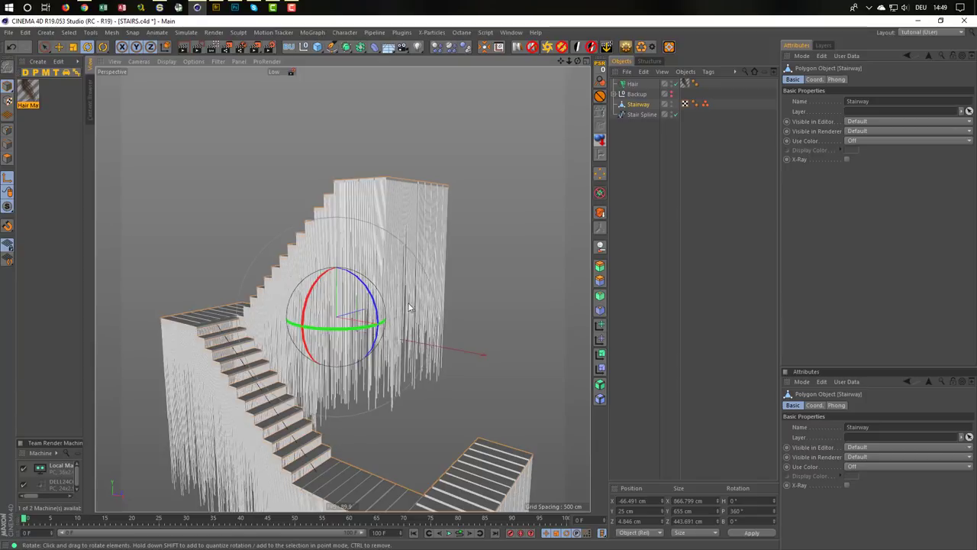
Inspect the stairway's top face, then show the Hair object's Guides settings
{"action": "left_click_drag", "start_coordinate": [409, 308], "coordinate": [268, 327], "text": "alt"}
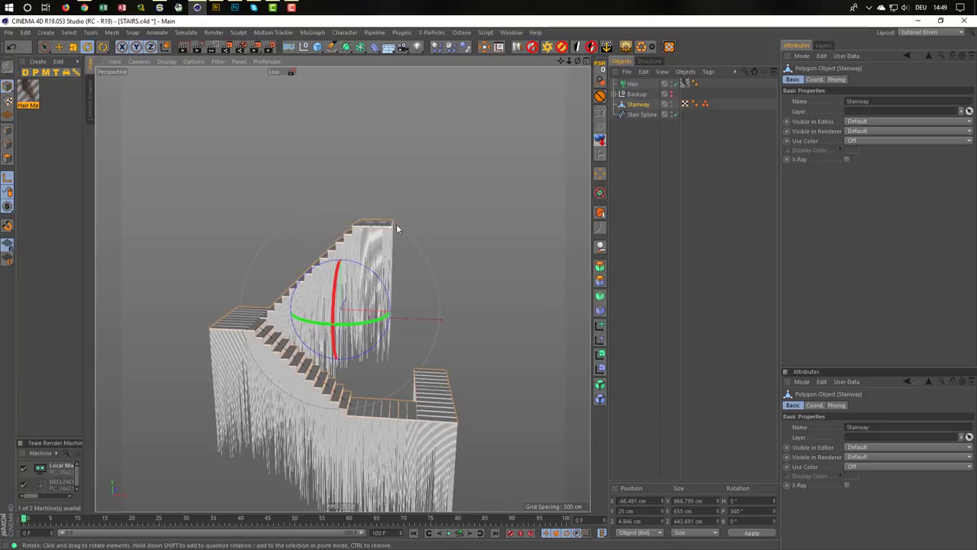
{"action": "scroll", "coordinate": [396, 227], "scroll_direction": "up", "scroll_amount": 5}
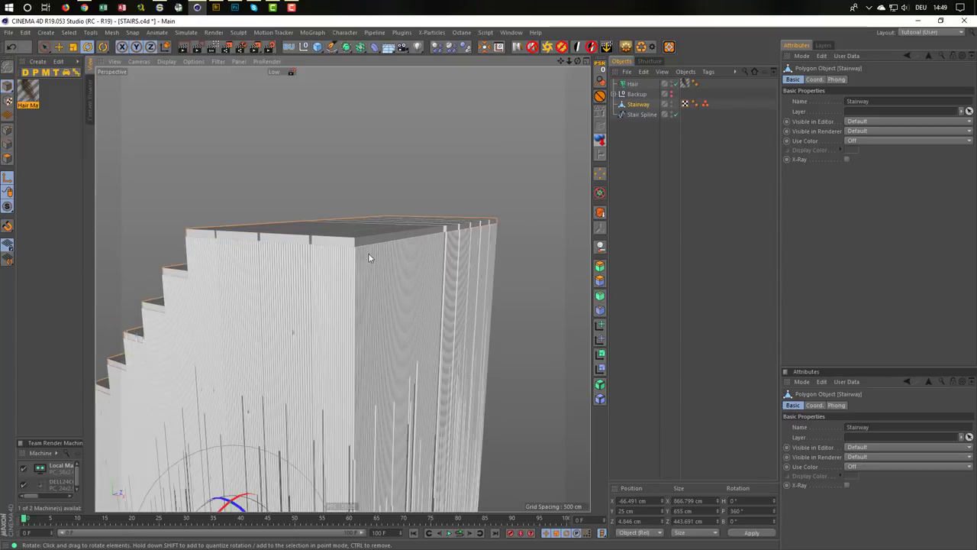
{"action": "scroll", "coordinate": [368, 258], "scroll_direction": "up", "scroll_amount": 3}
{"action": "mouse_move", "coordinate": [368, 258]}
{"action": "left_mouse_down", "text": "alt"}
{"action": "mouse_move", "coordinate": [239, 274]}
{"action": "mouse_move", "coordinate": [416, 211]}
{"action": "left_mouse_up", "text": "alt"}
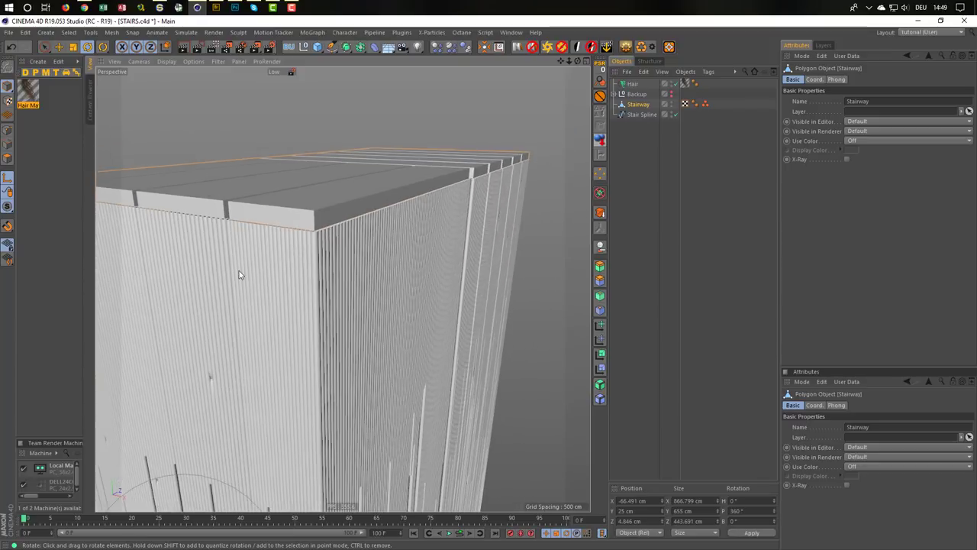
{"action": "scroll", "coordinate": [376, 352], "scroll_direction": "down", "scroll_amount": 2}
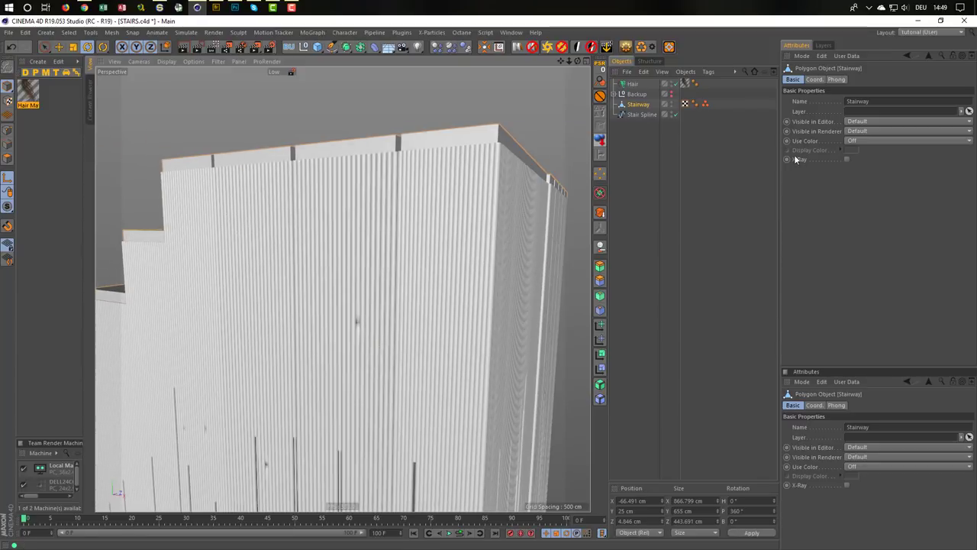
{"action": "left_click", "coordinate": [632, 84]}
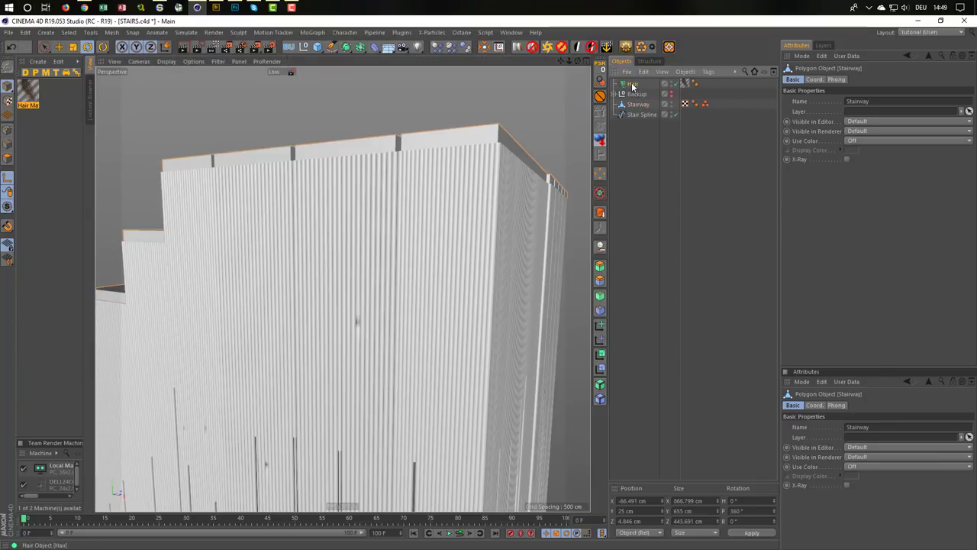
{"action": "left_click", "coordinate": [855, 79]}
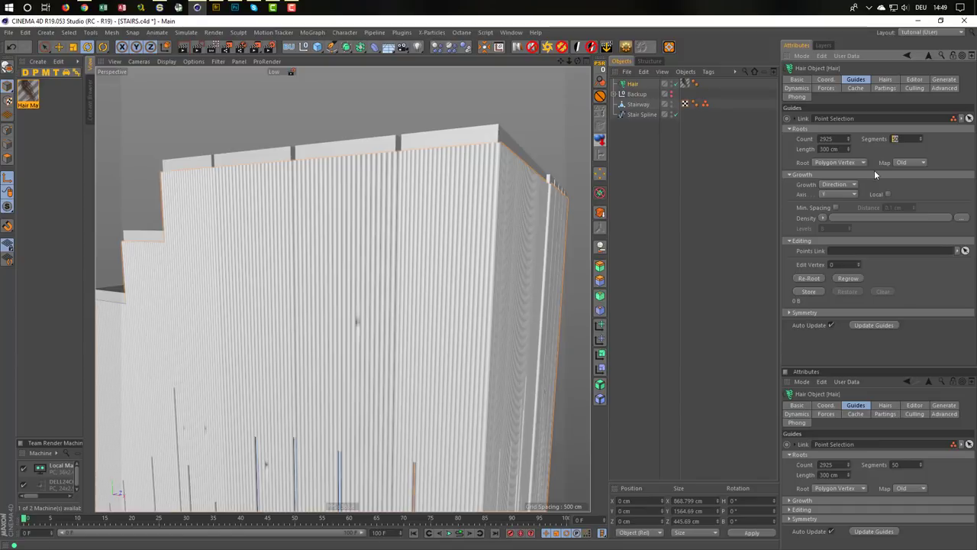
Give each hair guide 1 segment
{"action": "type", "text": "1"}
{"action": "key", "text": "Return"}
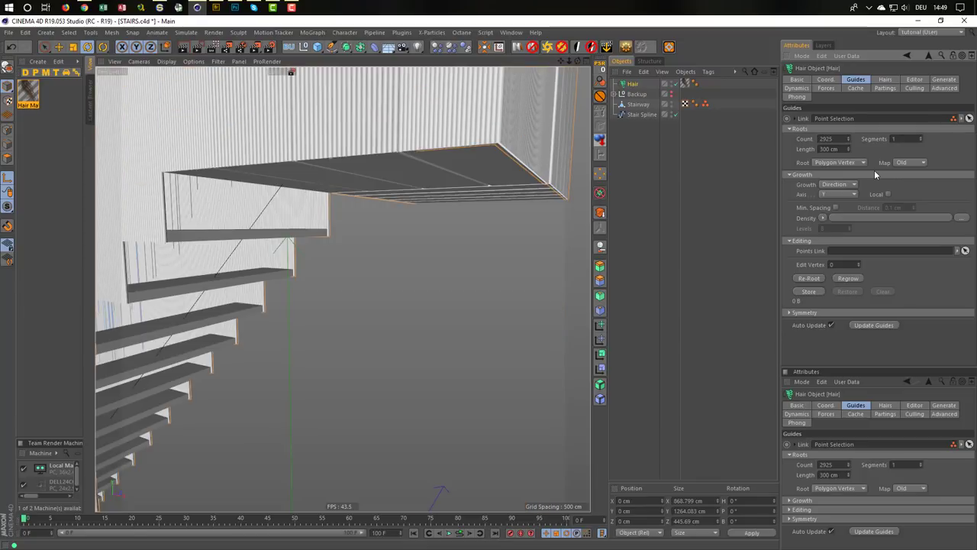
{"action": "left_click_drag", "start_coordinate": [468, 233], "coordinate": [225, 331], "text": "alt"}
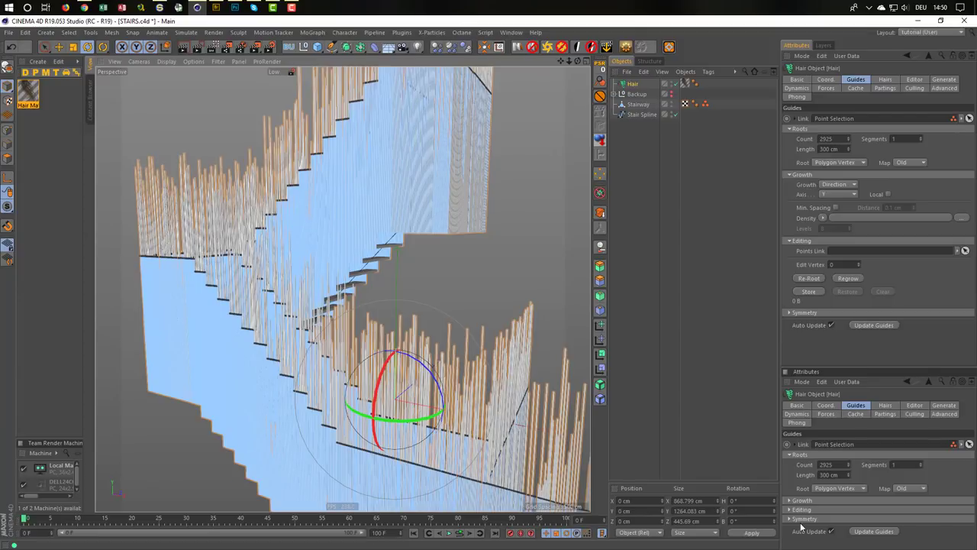
{"action": "left_click_drag", "start_coordinate": [374, 369], "coordinate": [376, 422]}
Set the Stairway's pitch rotation to 180°
{"action": "left_click", "coordinate": [637, 105]}
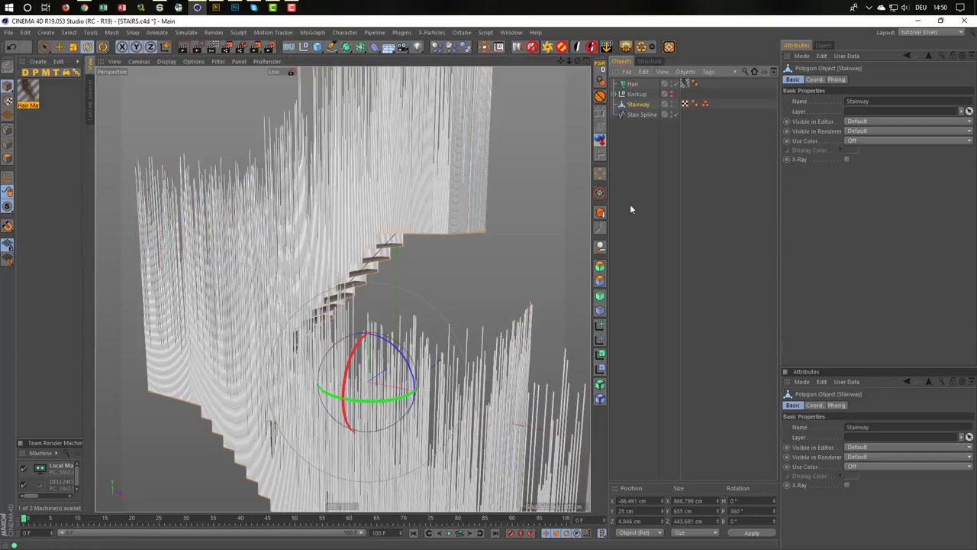
{"action": "double_click", "coordinate": [736, 510]}
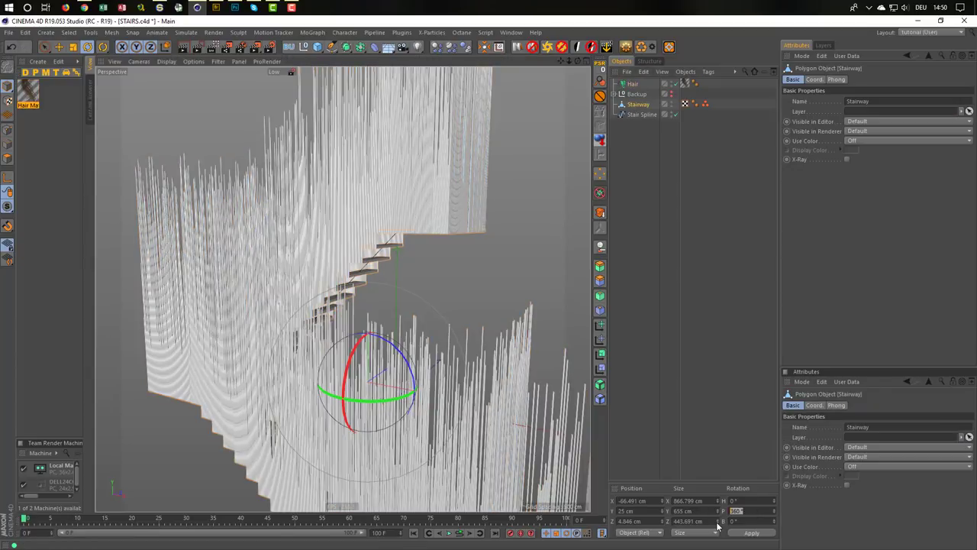
{"action": "type", "text": "180"}
{"action": "key", "text": "Return"}
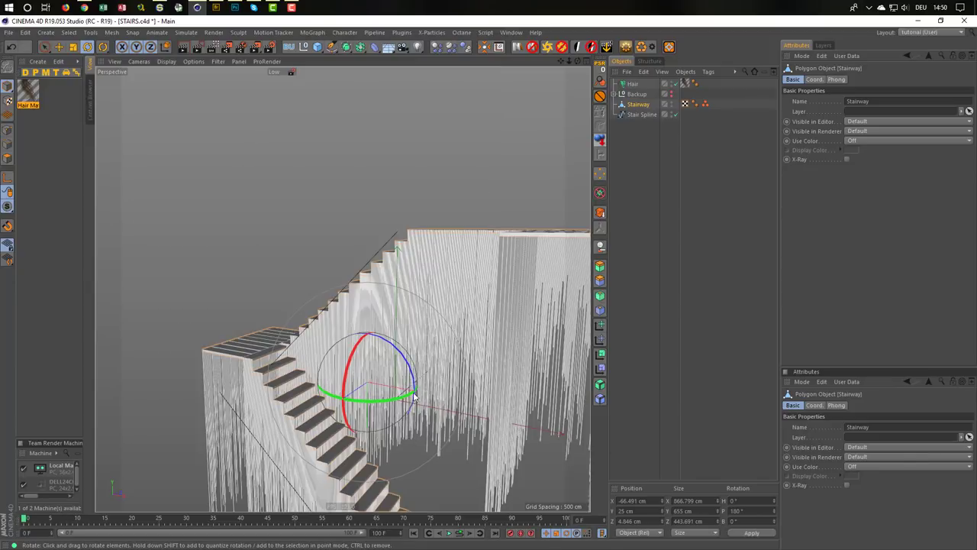
Flip the Stairway by editing its P rotation value and rotating it around the pitch axis
{"action": "mouse_move", "coordinate": [413, 396]}
{"action": "left_mouse_down", "text": "alt"}
{"action": "mouse_move", "coordinate": [261, 282]}
{"action": "mouse_move", "coordinate": [369, 290]}
{"action": "mouse_move", "coordinate": [374, 368]}
{"action": "mouse_move", "coordinate": [385, 366]}
{"action": "mouse_move", "coordinate": [279, 333]}
{"action": "mouse_move", "coordinate": [398, 337]}
{"action": "mouse_move", "coordinate": [342, 351]}
{"action": "left_mouse_up", "text": "alt"}
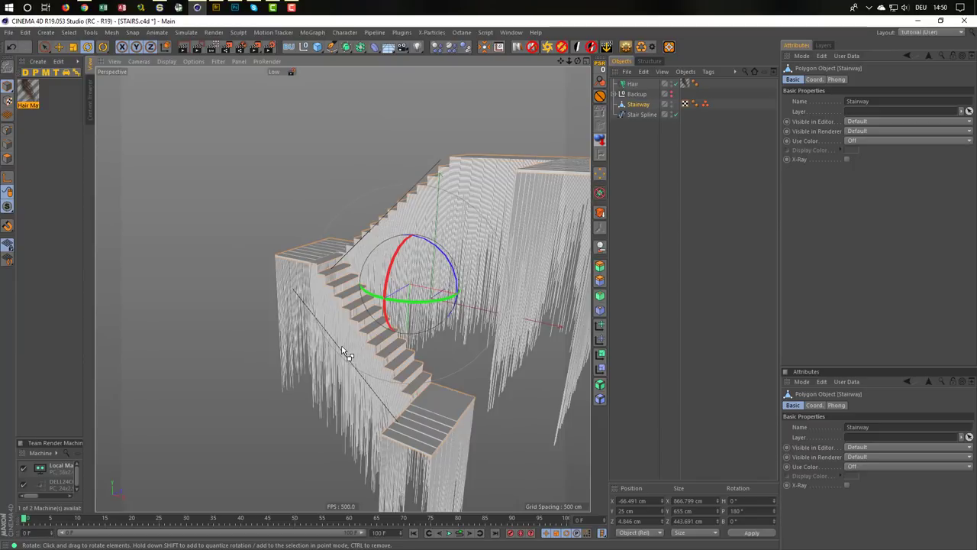
{"action": "left_click", "coordinate": [754, 510]}
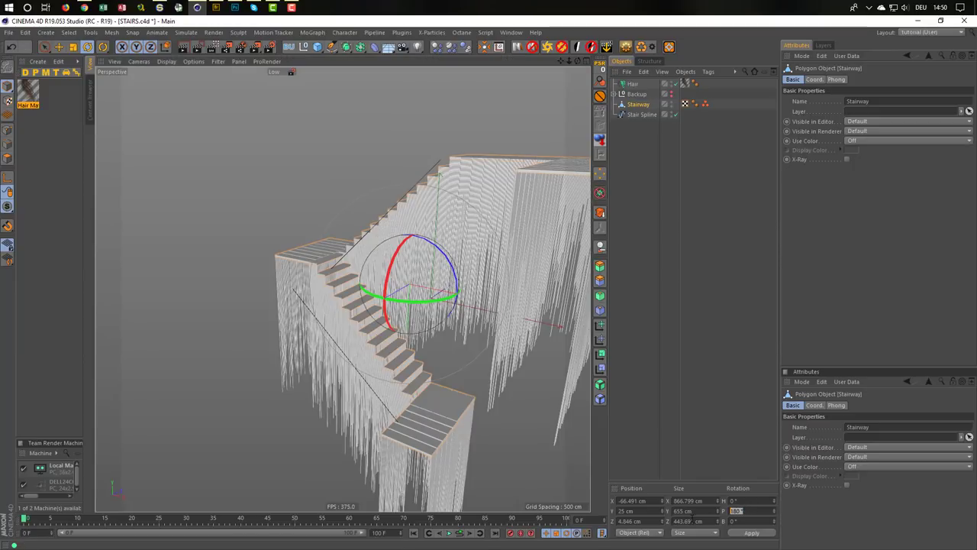
{"action": "type", "text": "0"}
{"action": "key", "text": "Return"}
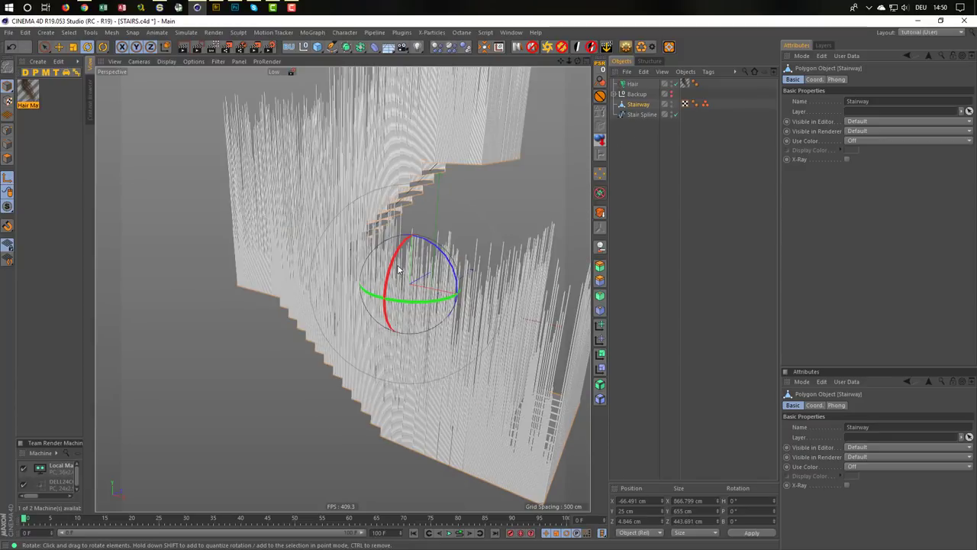
{"action": "mouse_move", "coordinate": [398, 269]}
{"action": "left_mouse_down"}
{"action": "mouse_move", "coordinate": [435, 406]}
{"action": "mouse_move", "coordinate": [458, 376]}
{"action": "left_mouse_up"}
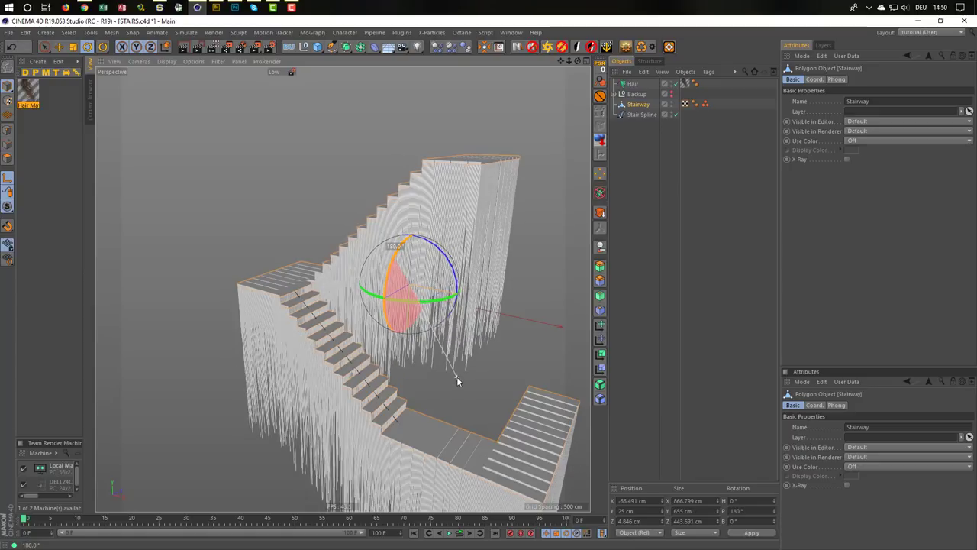
Inspect the flipped Stairway from above, then undo back to the 90° pitch
{"action": "mouse_move", "coordinate": [407, 396]}
{"action": "left_mouse_down", "text": "alt"}
{"action": "mouse_move", "coordinate": [372, 413]}
{"action": "mouse_move", "coordinate": [397, 405]}
{"action": "left_mouse_up", "text": "alt"}
{"action": "scroll", "coordinate": [565, 362], "scroll_direction": "up", "scroll_amount": 5}
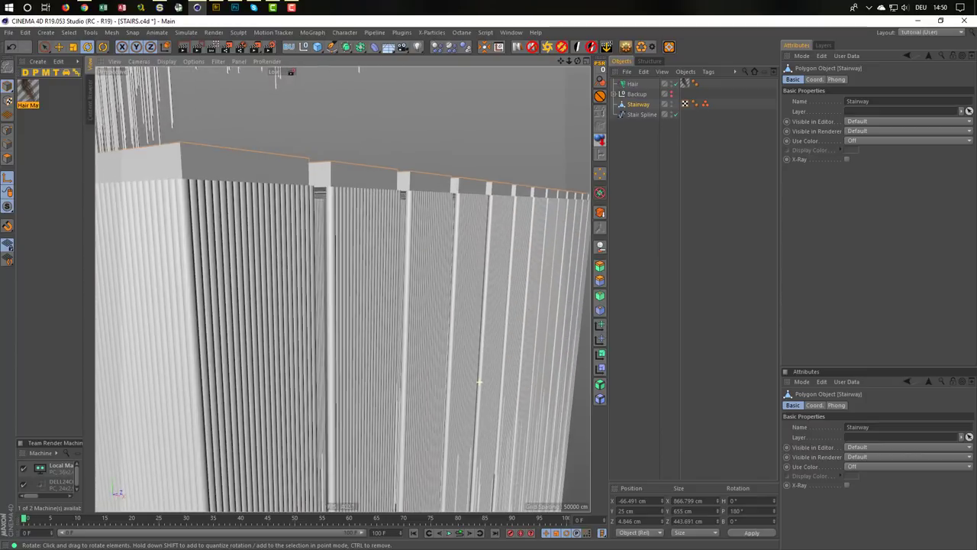
{"action": "left_click_drag", "start_coordinate": [479, 382], "coordinate": [489, 382], "text": "alt"}
{"action": "mouse_move", "coordinate": [333, 357]}
{"action": "left_mouse_down", "text": "alt"}
{"action": "mouse_move", "coordinate": [286, 343]}
{"action": "mouse_move", "coordinate": [356, 305]}
{"action": "mouse_move", "coordinate": [395, 301]}
{"action": "left_mouse_up", "text": "alt"}
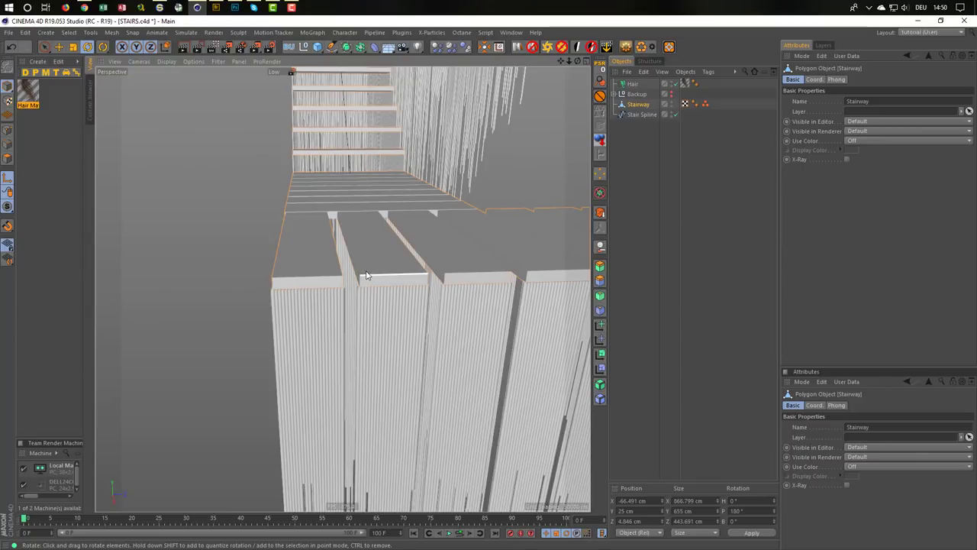
{"action": "scroll", "coordinate": [392, 272], "scroll_direction": "up", "scroll_amount": 2}
{"action": "scroll", "coordinate": [413, 263], "scroll_direction": "up", "scroll_amount": 2}
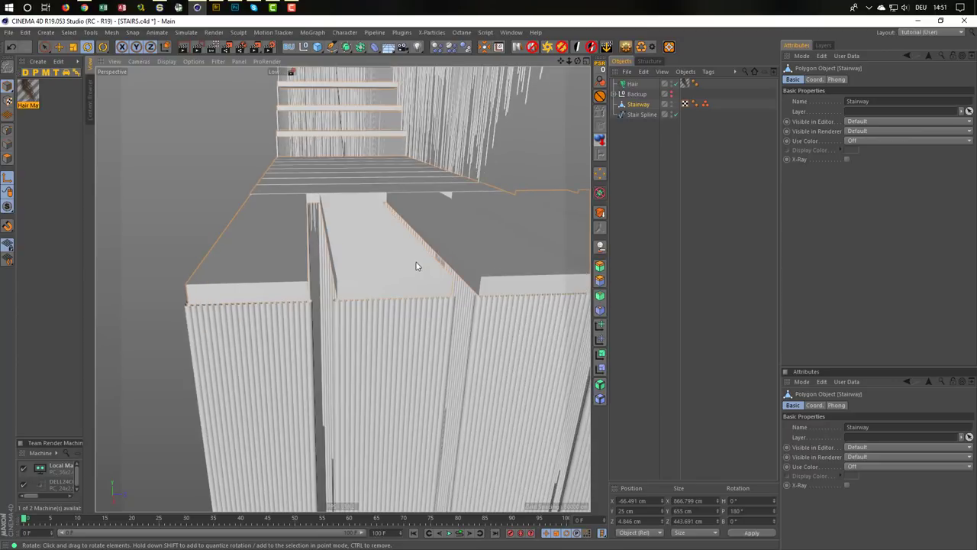
{"action": "key", "text": "ctrl+z"}
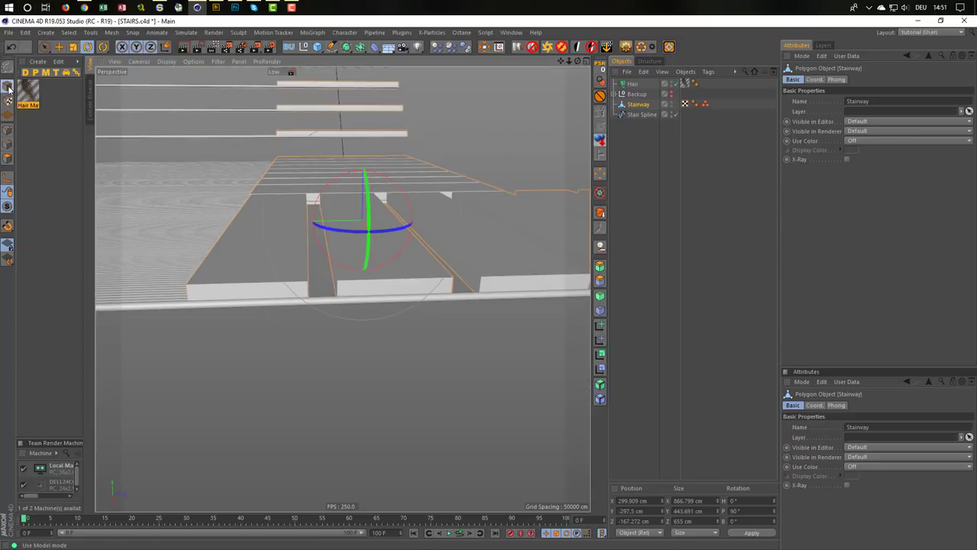
In Polygon mode, extrude the first landing plank's top face 5 cm and widen it to about 40 cm
{"action": "left_click", "coordinate": [7, 158]}
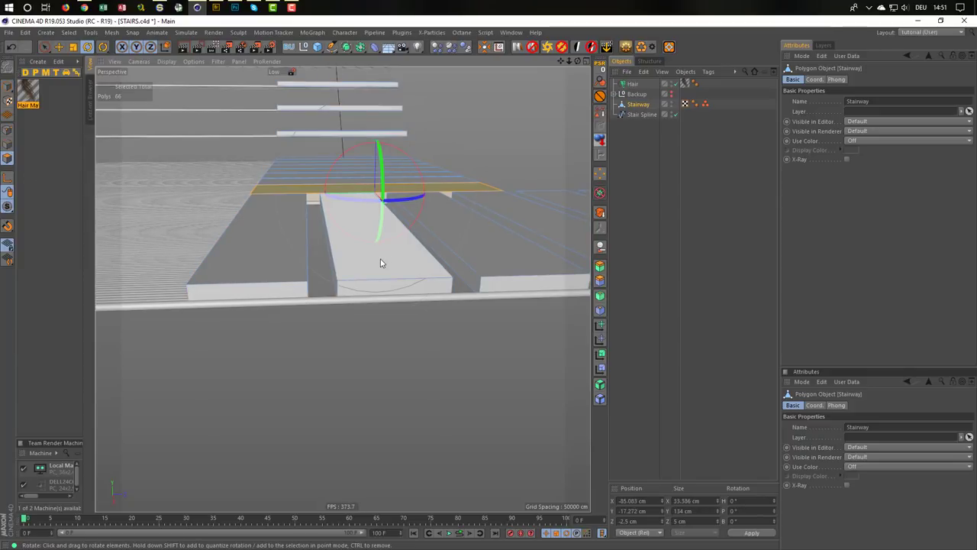
{"action": "left_click", "coordinate": [383, 267]}
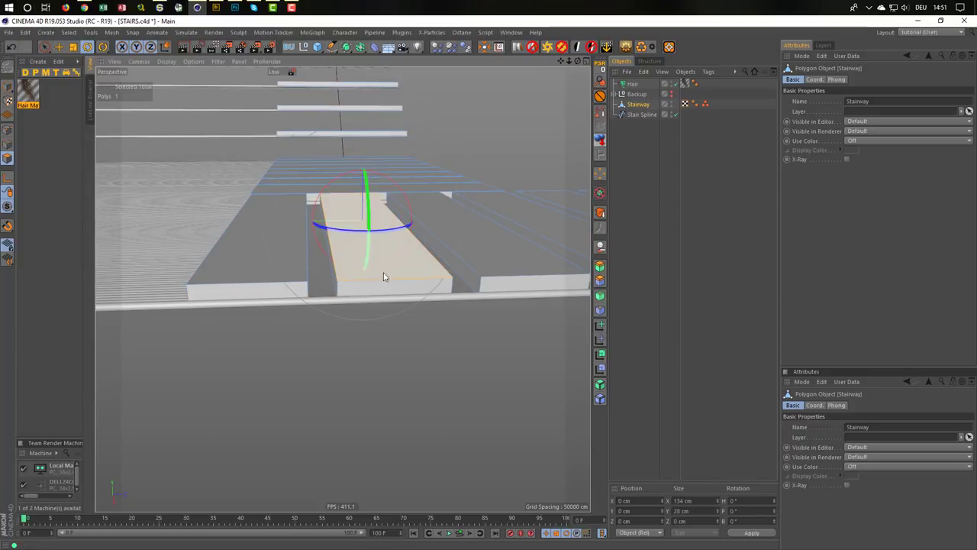
{"action": "right_click", "coordinate": [439, 374]}
{"action": "left_click", "coordinate": [439, 374]}
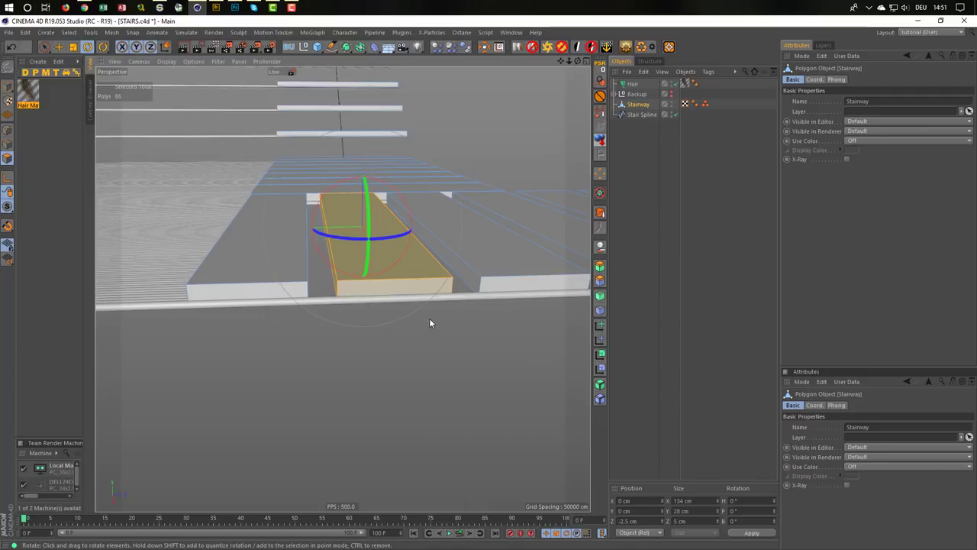
{"action": "key", "text": "t"}
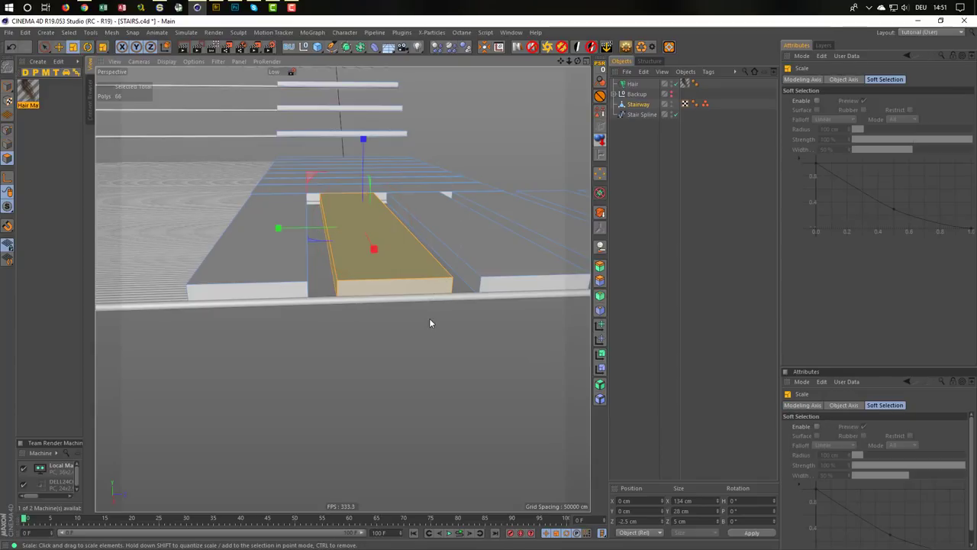
{"action": "left_click_drag", "start_coordinate": [277, 229], "coordinate": [243, 229]}
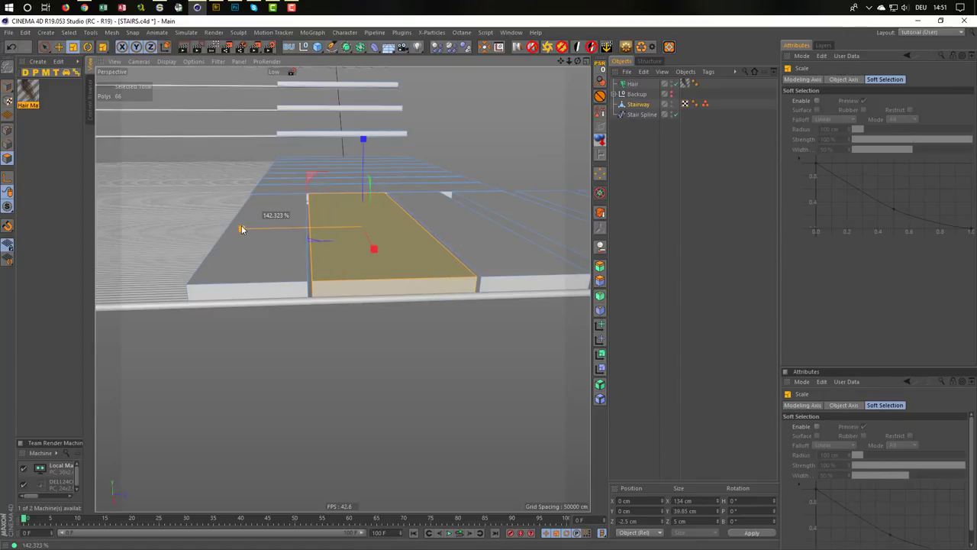
{"action": "left_click_drag", "start_coordinate": [243, 229], "coordinate": [239, 227]}
Thicken the next plank and widen it to about 142%, then widen the middle plank
{"action": "middle_click_drag", "start_coordinate": [364, 259], "coordinate": [179, 305]}
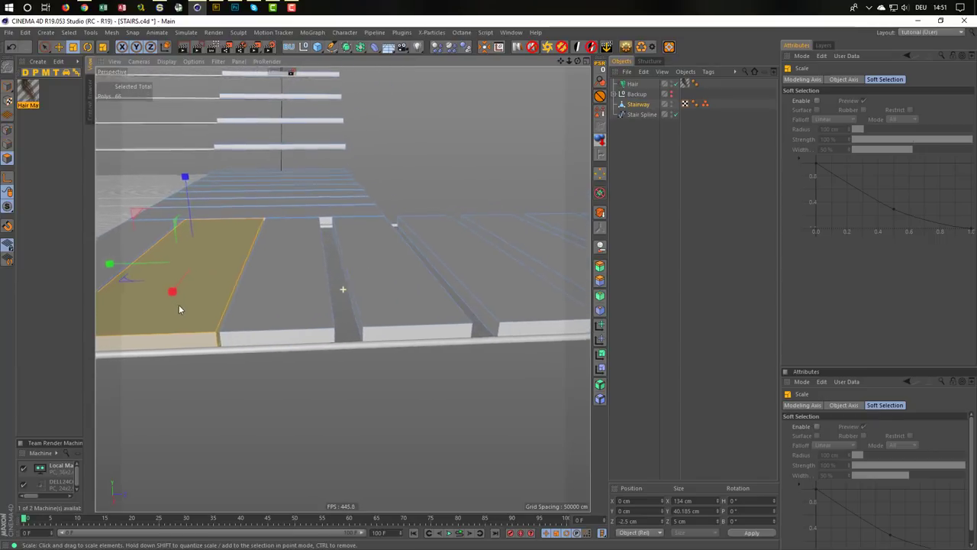
{"action": "left_click", "coordinate": [376, 315]}
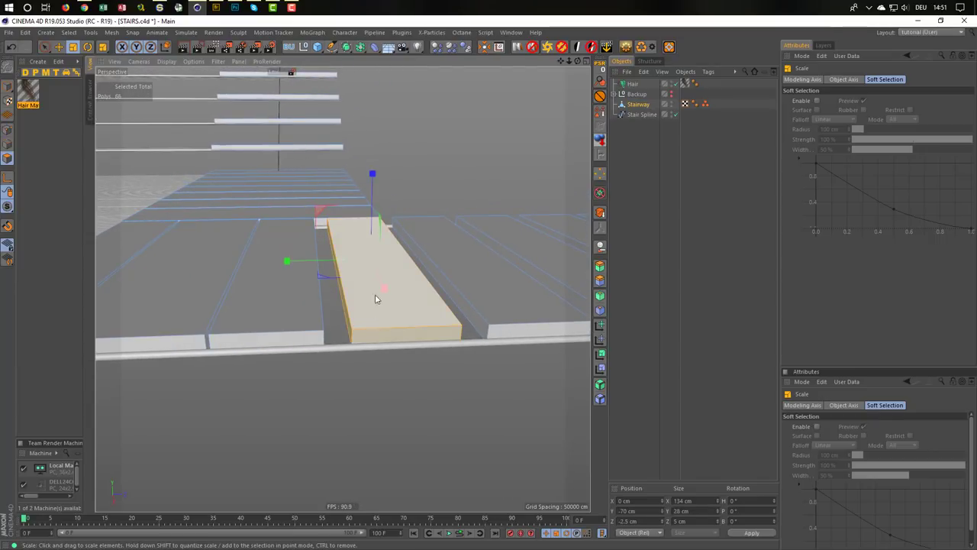
{"action": "left_click", "coordinate": [376, 299]}
{"action": "mouse_move", "coordinate": [287, 263]}
{"action": "left_mouse_down"}
{"action": "mouse_move", "coordinate": [250, 274]}
{"action": "mouse_move", "coordinate": [262, 280]}
{"action": "left_mouse_up"}
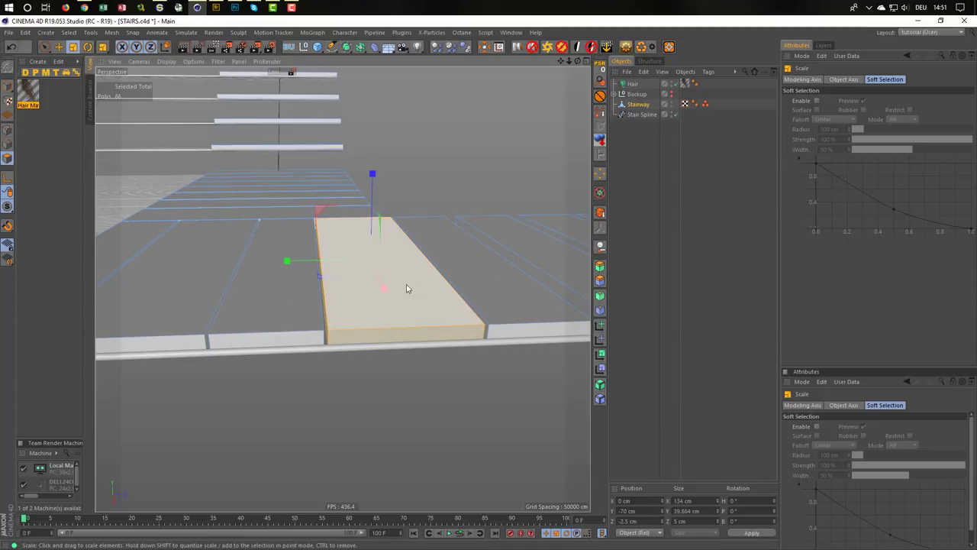
{"action": "middle_click_drag", "start_coordinate": [406, 284], "coordinate": [381, 365], "text": "alt"}
{"action": "left_click", "coordinate": [381, 365]}
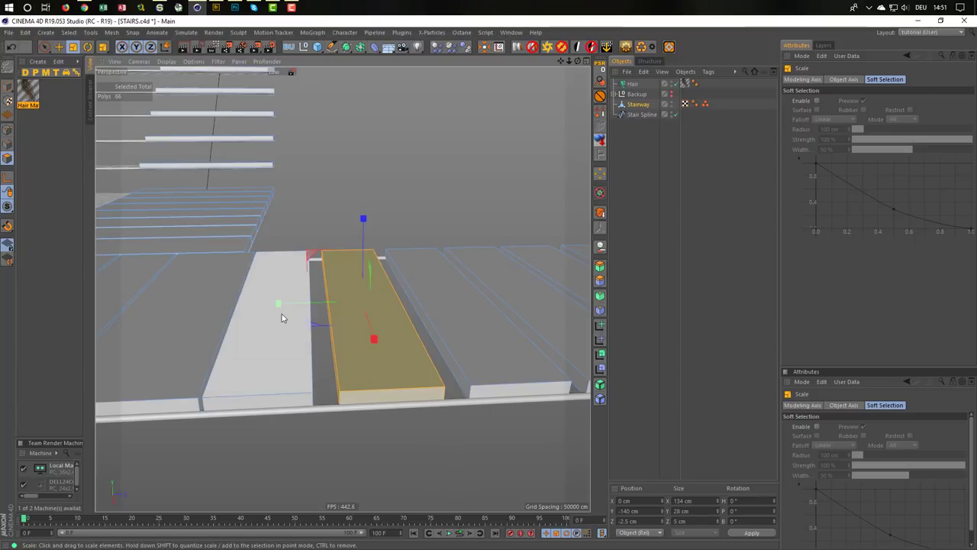
{"action": "left_click_drag", "start_coordinate": [278, 303], "coordinate": [250, 309]}
Extrude the following plank's top face 5 cm thick and widen it
{"action": "middle_click_drag", "start_coordinate": [407, 338], "coordinate": [298, 372], "text": "alt"}
{"action": "left_click_drag", "start_coordinate": [297, 373], "coordinate": [321, 372], "text": "alt"}
{"action": "left_click", "coordinate": [363, 373]}
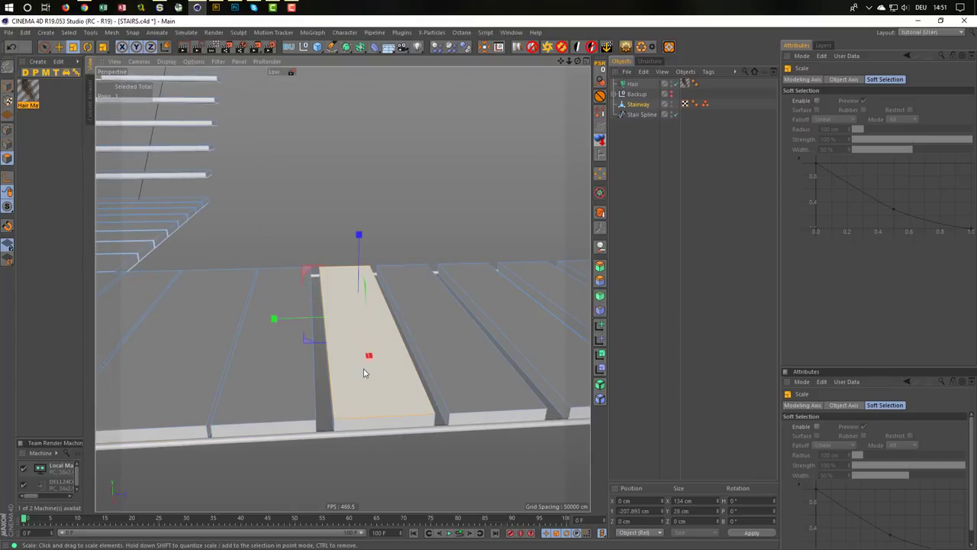
{"action": "right_click", "coordinate": [363, 372]}
{"action": "left_click", "coordinate": [370, 368]}
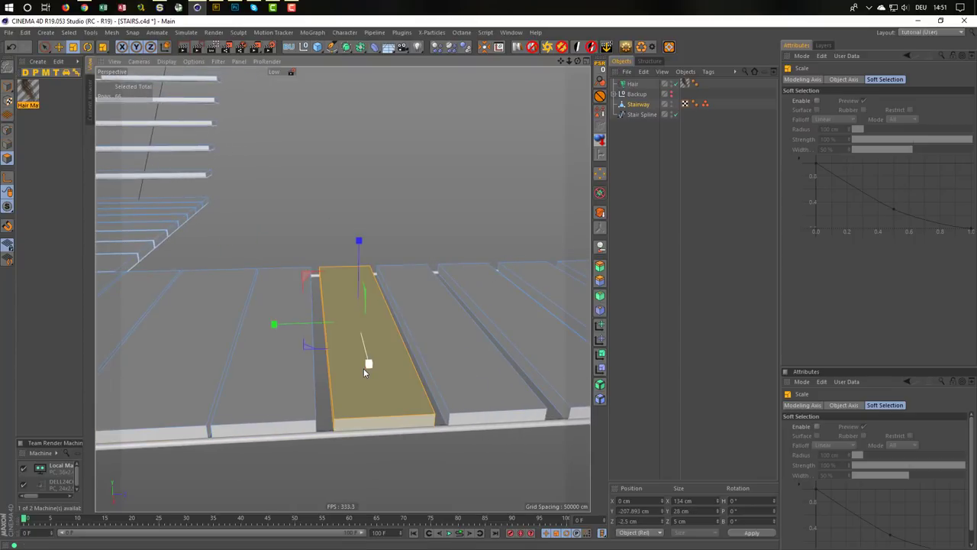
{"action": "left_click_drag", "start_coordinate": [284, 322], "coordinate": [253, 323]}
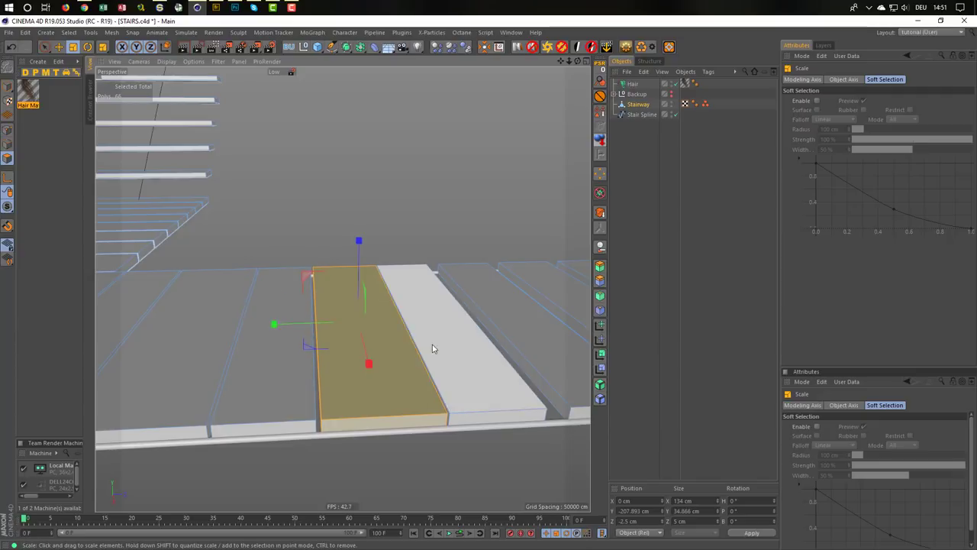
Widen the remaining planks, including the middle one, to about 39–40 cm
{"action": "left_click_drag", "start_coordinate": [432, 345], "coordinate": [282, 364], "text": "alt"}
{"action": "left_click", "coordinate": [430, 363]}
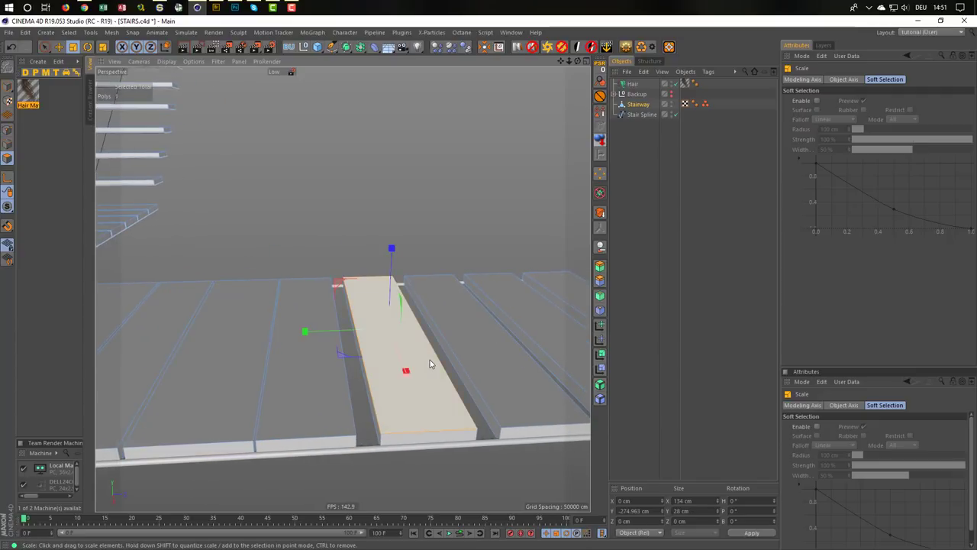
{"action": "double_click", "coordinate": [429, 363]}
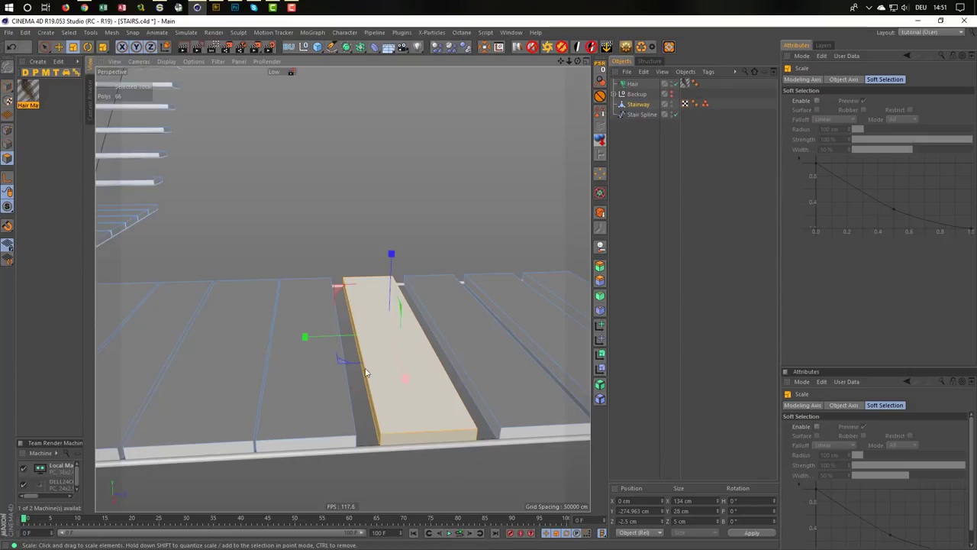
{"action": "left_click_drag", "start_coordinate": [303, 339], "coordinate": [270, 348]}
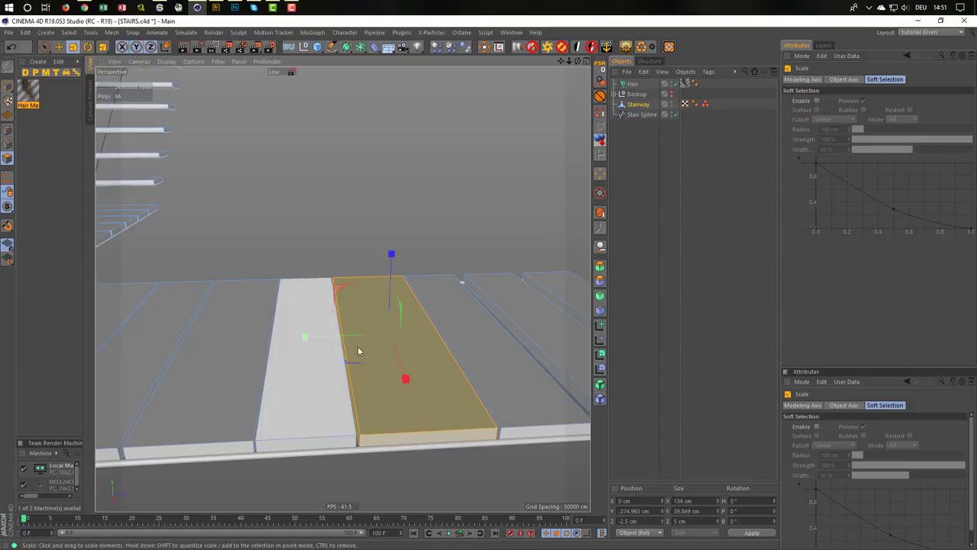
{"action": "middle_click_drag", "start_coordinate": [306, 336], "coordinate": [206, 381], "text": "alt"}
{"action": "double_click", "coordinate": [372, 394]}
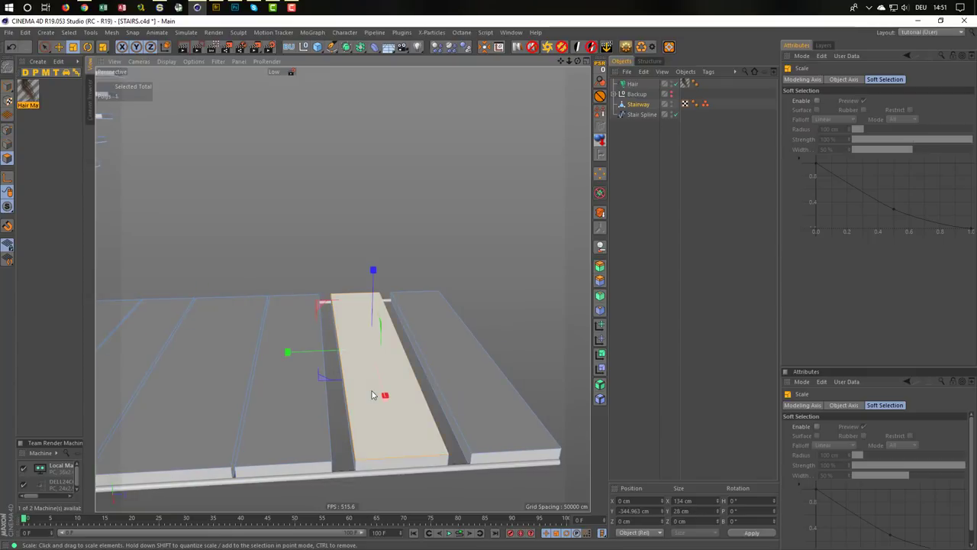
{"action": "double_click", "coordinate": [372, 394]}
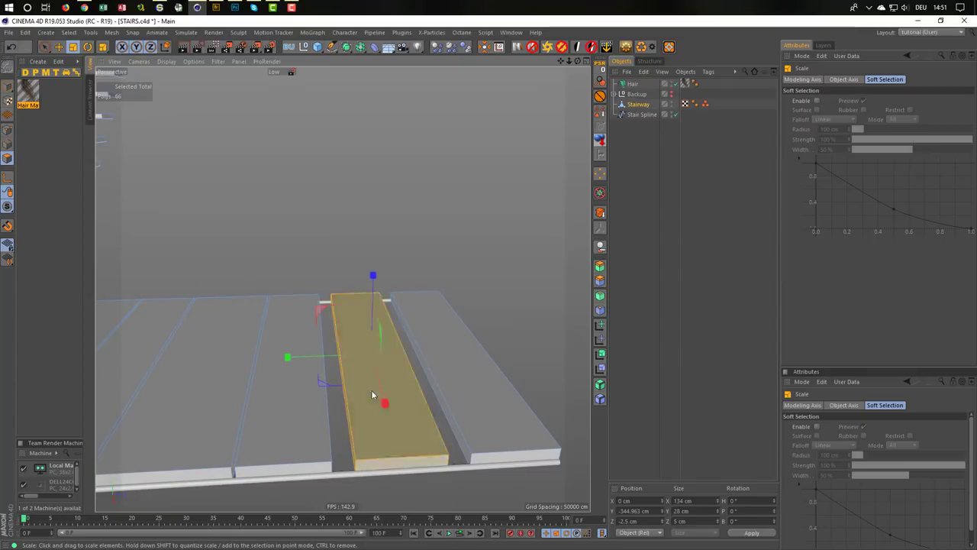
{"action": "mouse_move", "coordinate": [286, 359]}
{"action": "left_mouse_down"}
{"action": "mouse_move", "coordinate": [253, 365]}
{"action": "mouse_move", "coordinate": [245, 429]}
{"action": "mouse_move", "coordinate": [328, 350]}
{"action": "mouse_move", "coordinate": [269, 366]}
{"action": "mouse_move", "coordinate": [451, 345]}
{"action": "mouse_move", "coordinate": [378, 356]}
{"action": "mouse_move", "coordinate": [382, 344]}
{"action": "mouse_move", "coordinate": [68, 243]}
{"action": "left_mouse_up"}
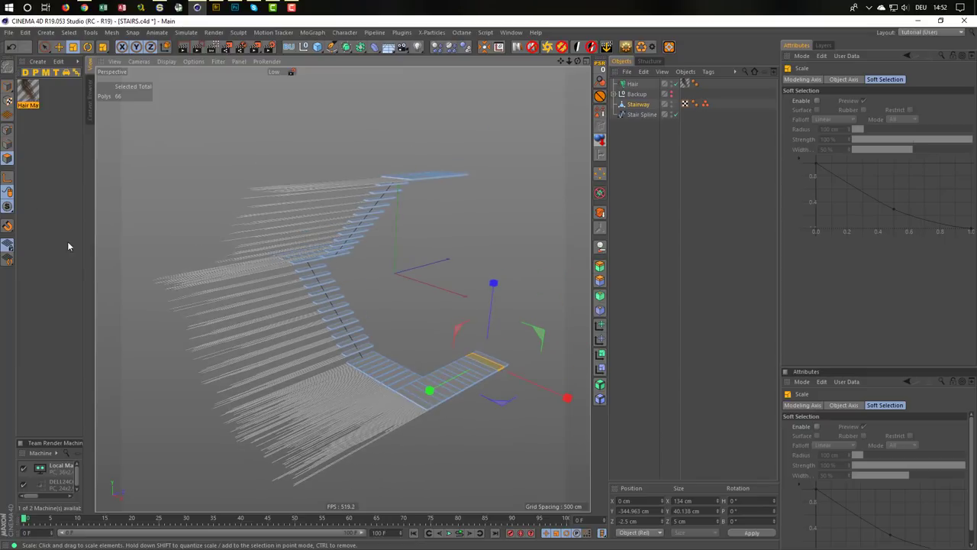
In Model mode with axis editing enabled, rotate the Stairway's pitch by about 90°
{"action": "left_click", "coordinate": [8, 85]}
{"action": "left_click", "coordinate": [9, 183]}
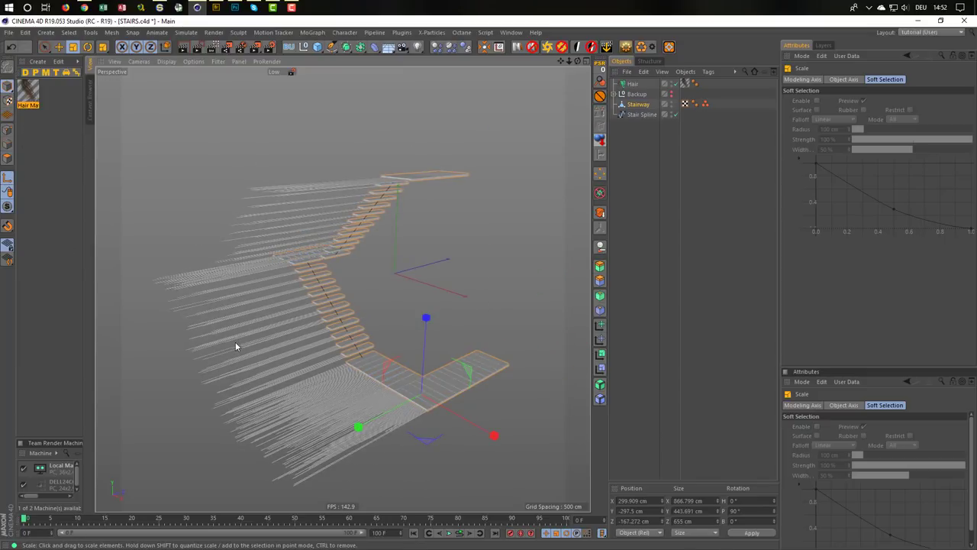
{"action": "key", "text": "r"}
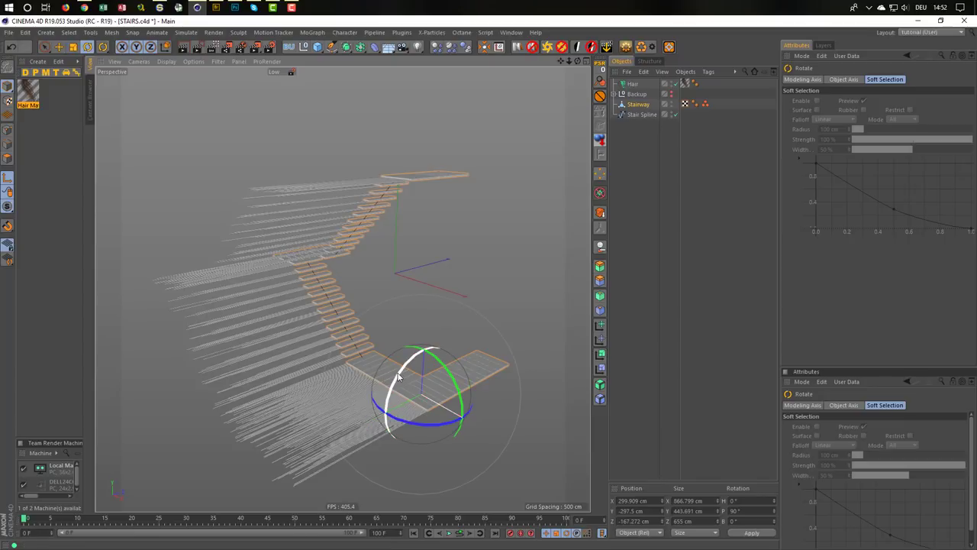
{"action": "mouse_move", "coordinate": [399, 375]}
{"action": "left_mouse_down"}
{"action": "mouse_move", "coordinate": [409, 420]}
{"action": "mouse_move", "coordinate": [394, 389]}
{"action": "mouse_move", "coordinate": [246, 384]}
{"action": "mouse_move", "coordinate": [305, 337]}
{"action": "mouse_move", "coordinate": [421, 277]}
{"action": "left_mouse_up"}
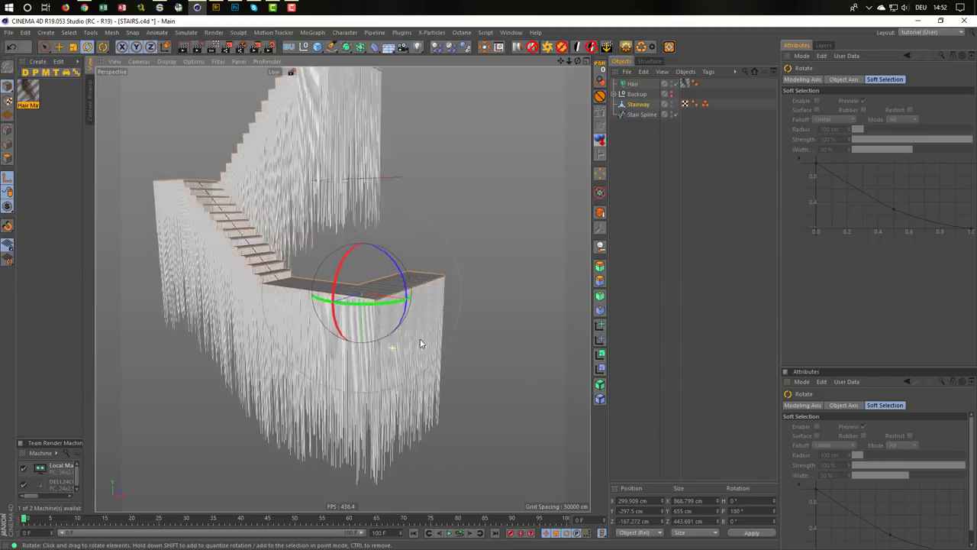
Inspect the hair-covered wall up close and select Hair to show its 2925 guides, 300 cm length
{"action": "right_click_drag", "start_coordinate": [421, 278], "coordinate": [471, 325], "text": "alt"}
{"action": "left_click_drag", "start_coordinate": [291, 310], "coordinate": [434, 306], "text": "alt"}
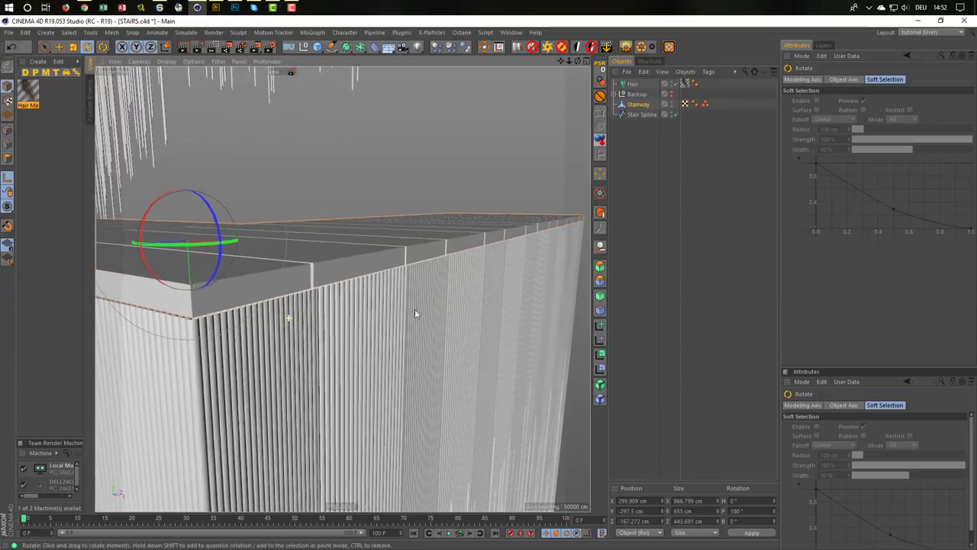
{"action": "right_click_drag", "start_coordinate": [434, 306], "coordinate": [371, 402], "text": "alt"}
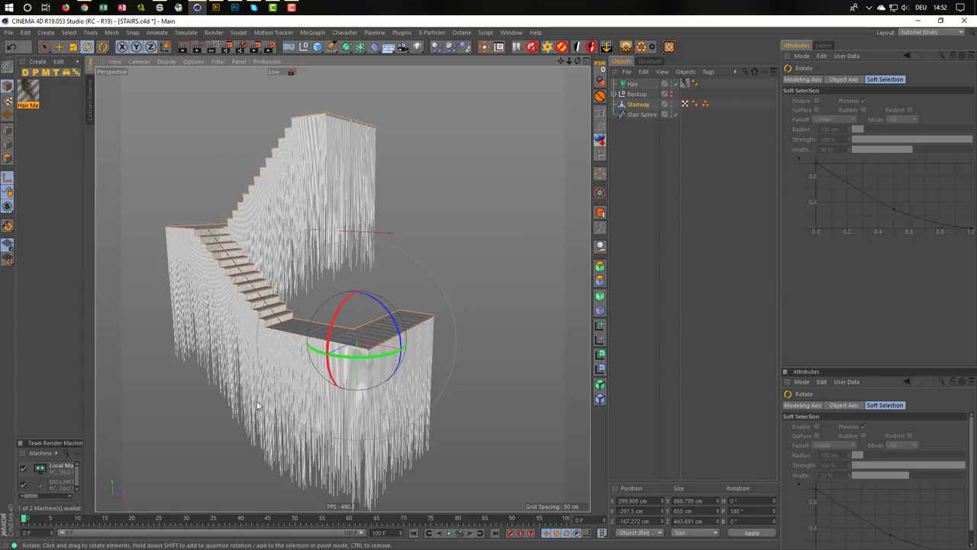
{"action": "right_click_drag", "start_coordinate": [293, 393], "coordinate": [344, 337], "text": "alt"}
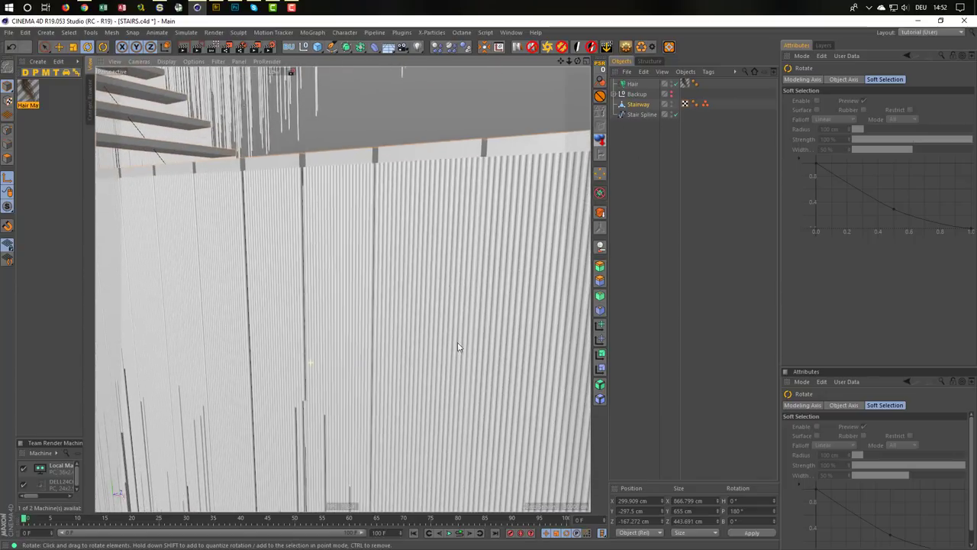
{"action": "left_click_drag", "start_coordinate": [343, 337], "coordinate": [355, 305], "text": "alt"}
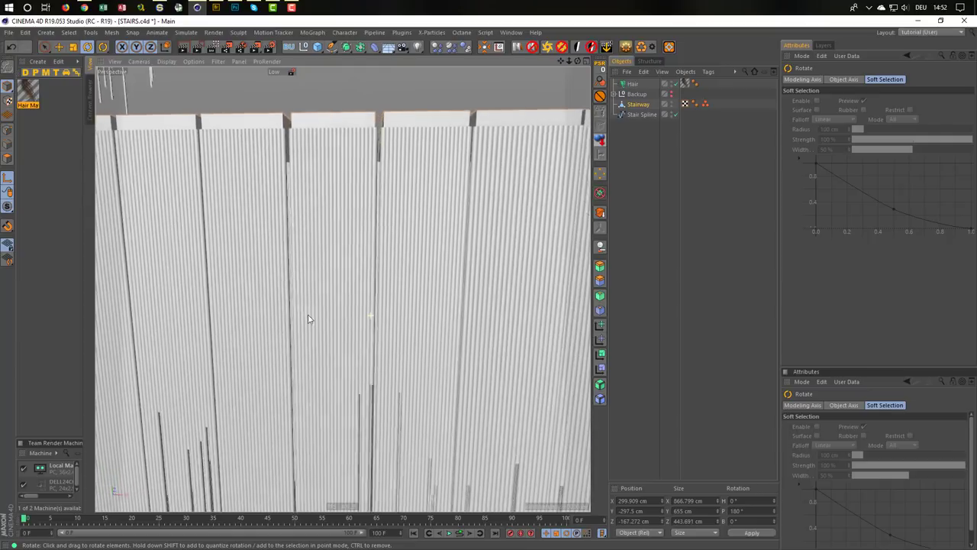
{"action": "mouse_move", "coordinate": [326, 240]}
{"action": "left_mouse_down", "text": "alt"}
{"action": "mouse_move", "coordinate": [410, 266]}
{"action": "mouse_move", "coordinate": [360, 257]}
{"action": "mouse_move", "coordinate": [410, 272]}
{"action": "mouse_move", "coordinate": [342, 319]}
{"action": "left_mouse_up", "text": "alt"}
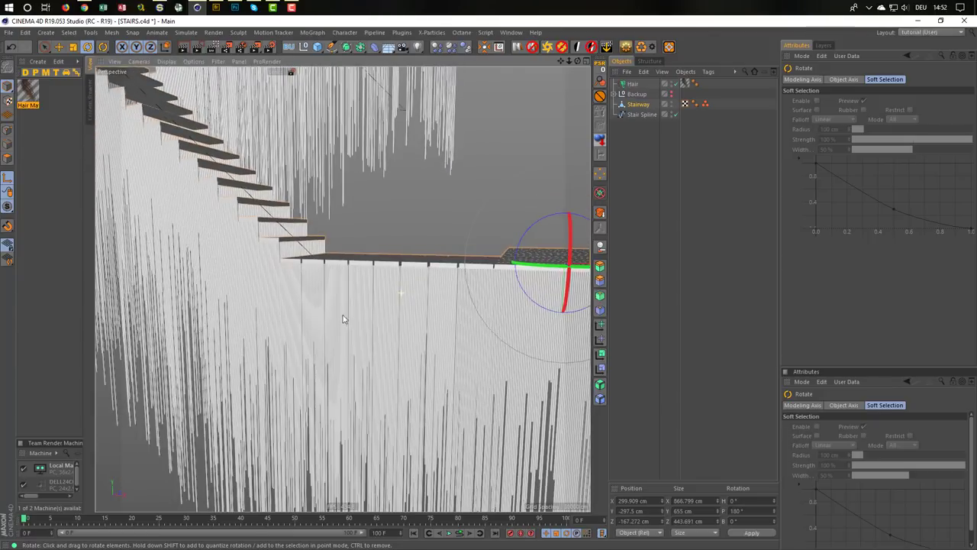
{"action": "left_click", "coordinate": [631, 84]}
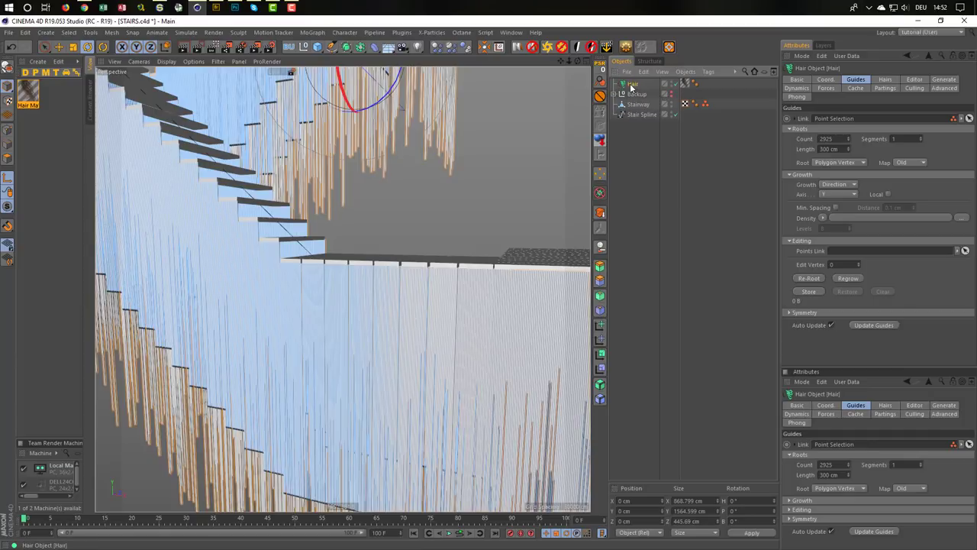
Make the Hair object an editable polygon object (C) and orbit around the wall panels and staircase
{"action": "key", "text": "c"}
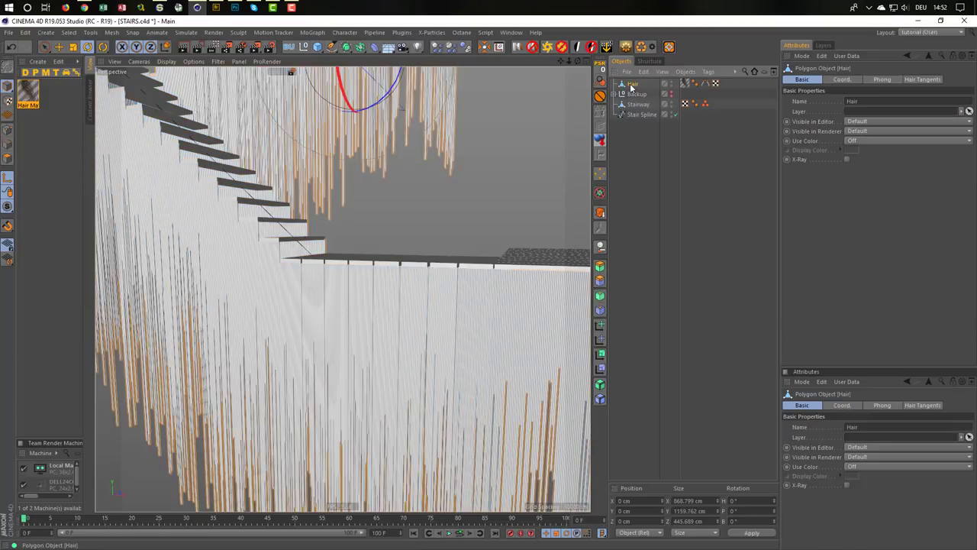
{"action": "mouse_move", "coordinate": [463, 284]}
{"action": "left_mouse_down", "text": "alt"}
{"action": "mouse_move", "coordinate": [507, 298]}
{"action": "mouse_move", "coordinate": [542, 290]}
{"action": "mouse_move", "coordinate": [382, 323]}
{"action": "mouse_move", "coordinate": [435, 293]}
{"action": "left_mouse_up", "text": "alt"}
{"action": "right_click_drag", "start_coordinate": [434, 293], "coordinate": [562, 279], "text": "alt"}
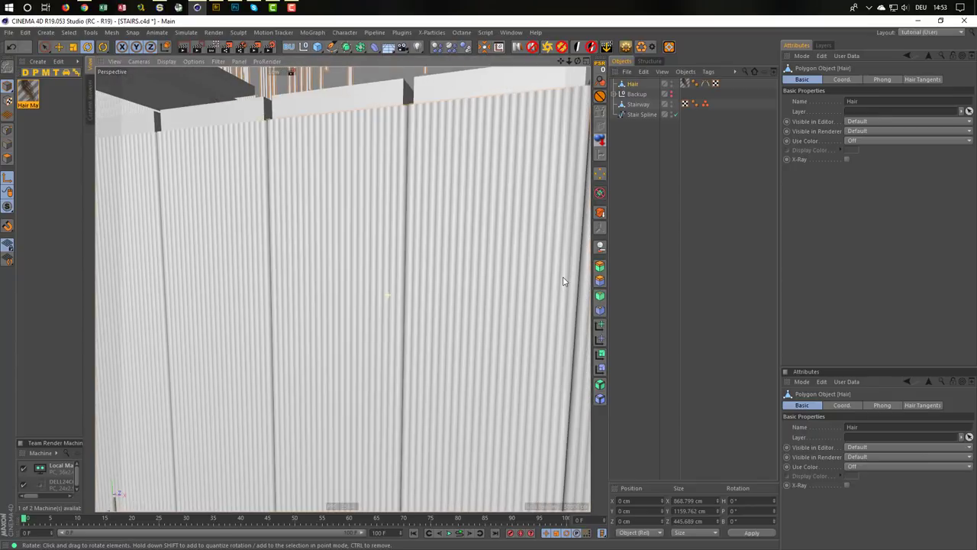
{"action": "mouse_move", "coordinate": [464, 251]}
{"action": "left_mouse_down", "text": "alt"}
{"action": "mouse_move", "coordinate": [501, 218]}
{"action": "mouse_move", "coordinate": [409, 257]}
{"action": "mouse_move", "coordinate": [338, 222]}
{"action": "mouse_move", "coordinate": [419, 252]}
{"action": "mouse_move", "coordinate": [292, 298]}
{"action": "left_mouse_up", "text": "alt"}
{"action": "right_click_drag", "start_coordinate": [292, 298], "coordinate": [229, 305], "text": "alt"}
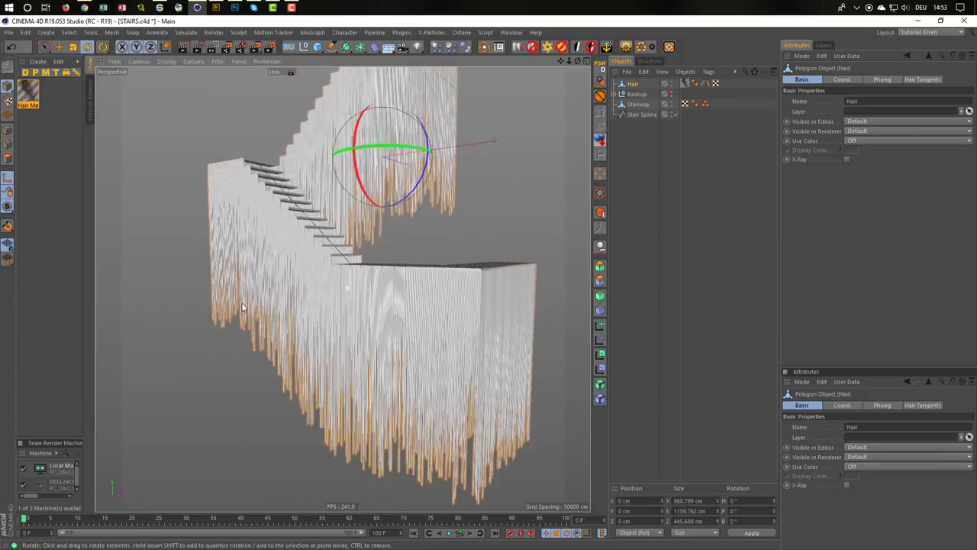
{"action": "mouse_move", "coordinate": [229, 305]}
{"action": "left_mouse_down", "text": "alt"}
{"action": "mouse_move", "coordinate": [349, 338]}
{"action": "mouse_move", "coordinate": [363, 318]}
{"action": "mouse_move", "coordinate": [375, 379]}
{"action": "mouse_move", "coordinate": [385, 347]}
{"action": "mouse_move", "coordinate": [425, 384]}
{"action": "left_mouse_up", "text": "alt"}
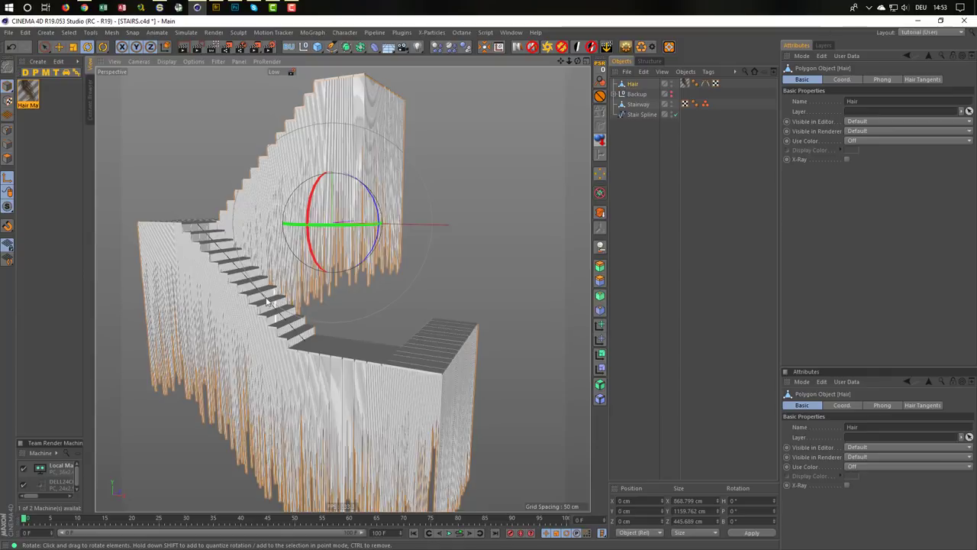
{"action": "scroll", "coordinate": [271, 302], "scroll_direction": "up", "scroll_amount": 1}
{"action": "scroll", "coordinate": [274, 306], "scroll_direction": "up", "scroll_amount": 1}
{"action": "scroll", "coordinate": [279, 309], "scroll_direction": "up", "scroll_amount": 1}
{"action": "left_click_drag", "start_coordinate": [300, 311], "coordinate": [343, 307], "text": "alt"}
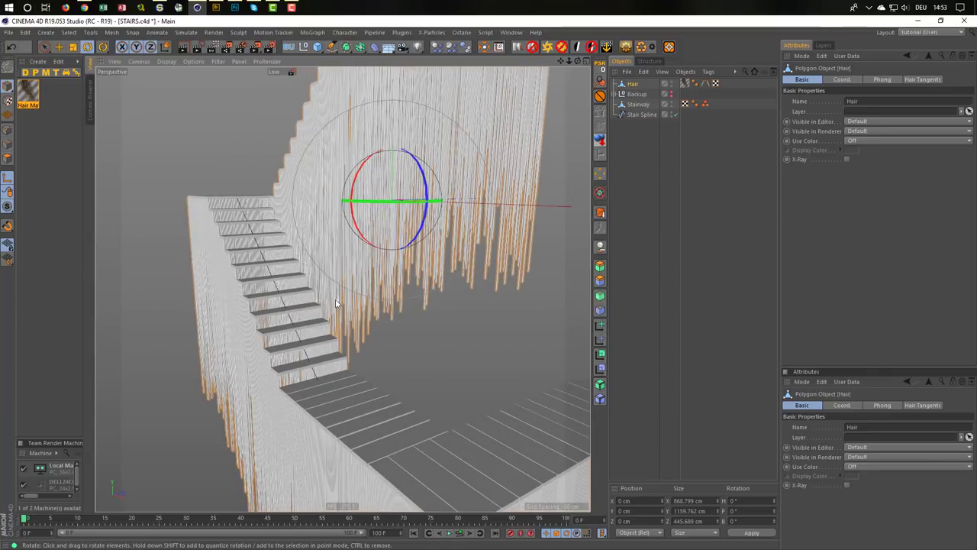
Maximize the Right view and set the Hair object's editor and render visibility to Off
{"action": "middle_click", "coordinate": [336, 298]}
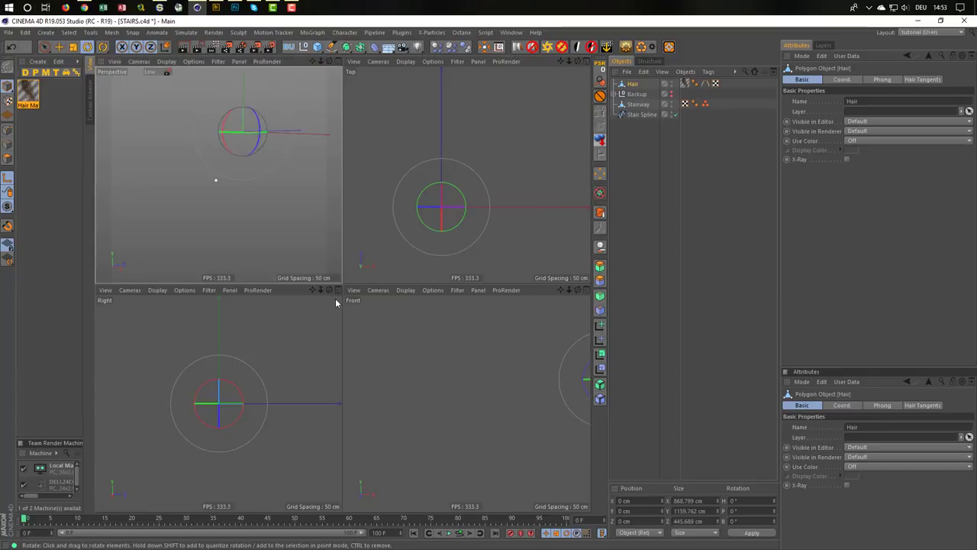
{"action": "middle_click", "coordinate": [307, 419]}
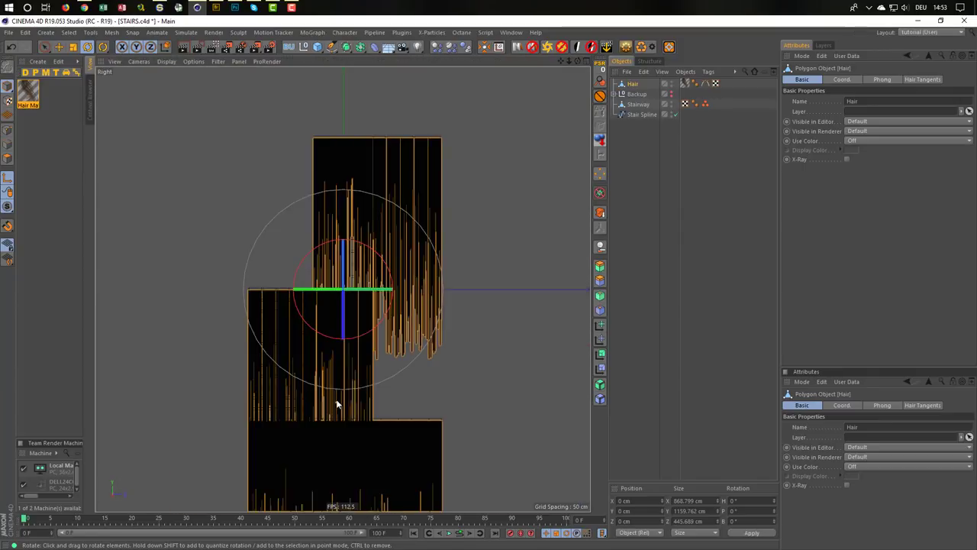
{"action": "scroll", "coordinate": [320, 404], "scroll_direction": "down", "scroll_amount": 2}
{"action": "middle_click_drag", "start_coordinate": [318, 403], "coordinate": [342, 307], "text": "alt"}
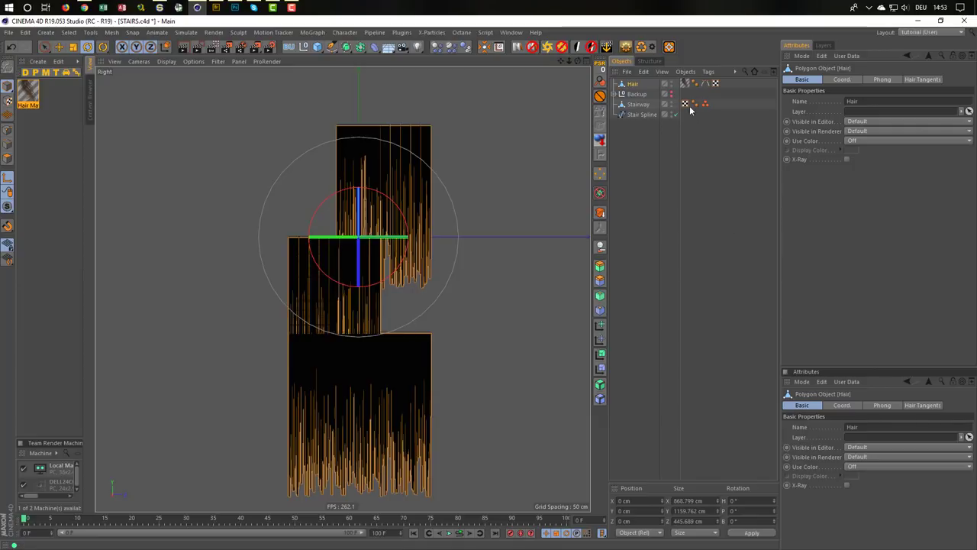
{"action": "left_click", "coordinate": [672, 84], "text": "ctrl"}
{"action": "left_click", "coordinate": [672, 85], "text": "ctrl"}
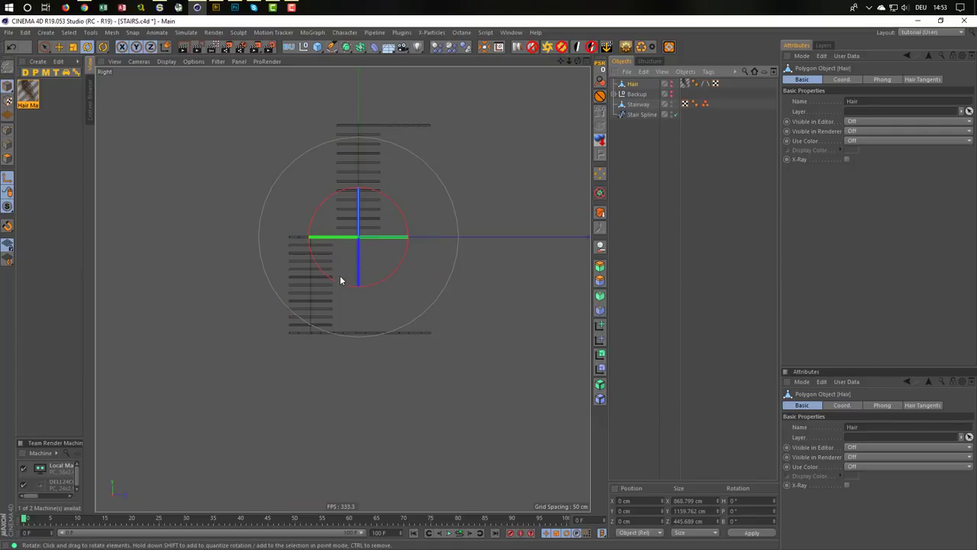
Check the bare stairs in the Perspective view, then return to the maximized side view
{"action": "middle_click_drag", "start_coordinate": [339, 275], "coordinate": [352, 346], "text": "alt"}
{"action": "middle_click", "coordinate": [350, 339]}
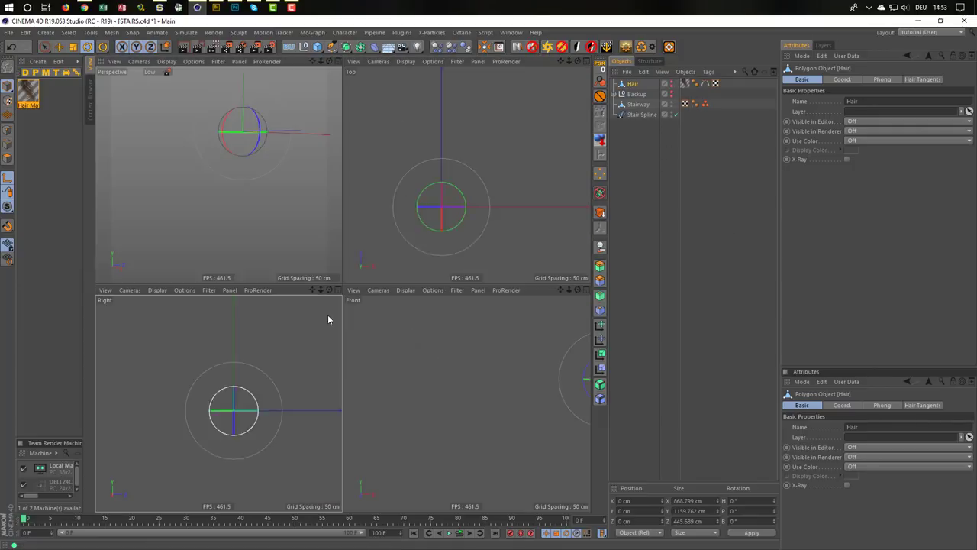
{"action": "middle_click", "coordinate": [263, 216]}
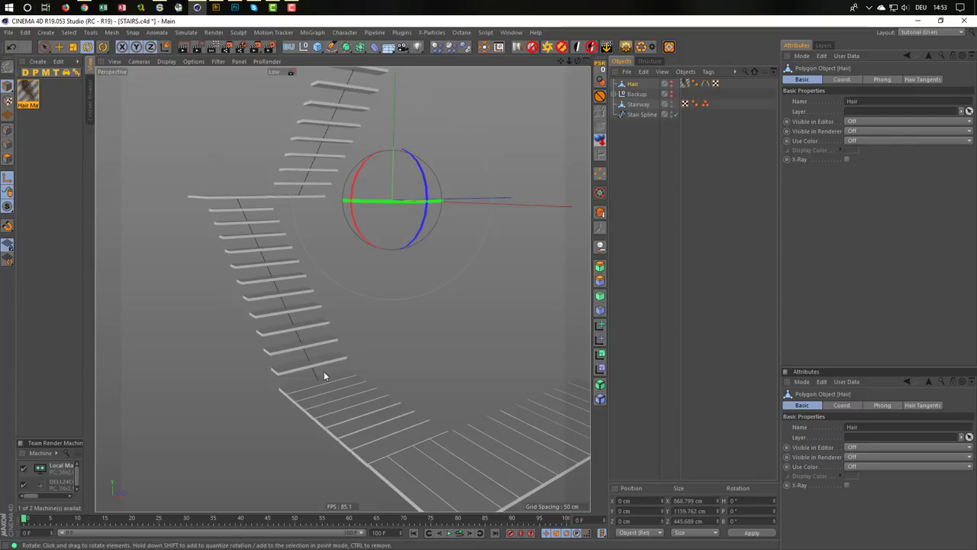
{"action": "middle_click", "coordinate": [348, 366]}
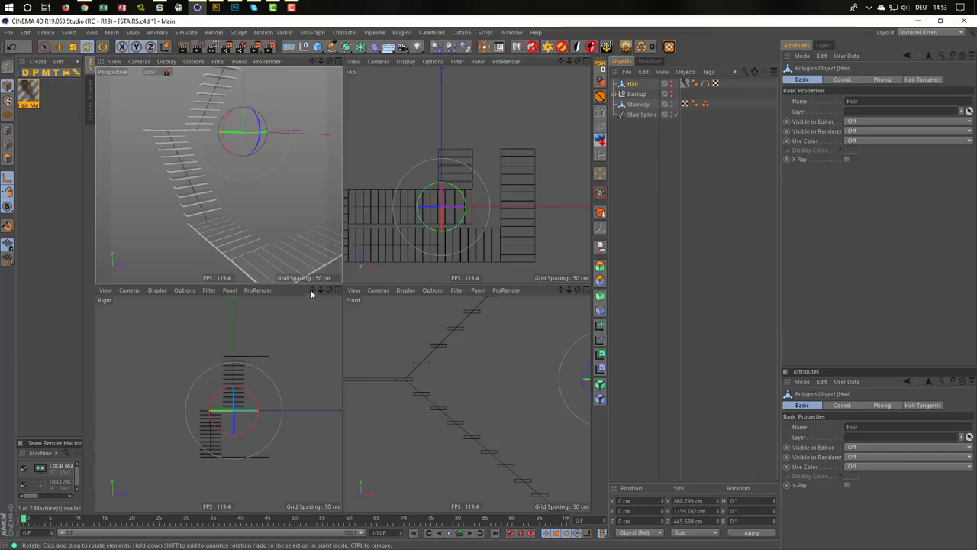
{"action": "middle_click", "coordinate": [334, 395]}
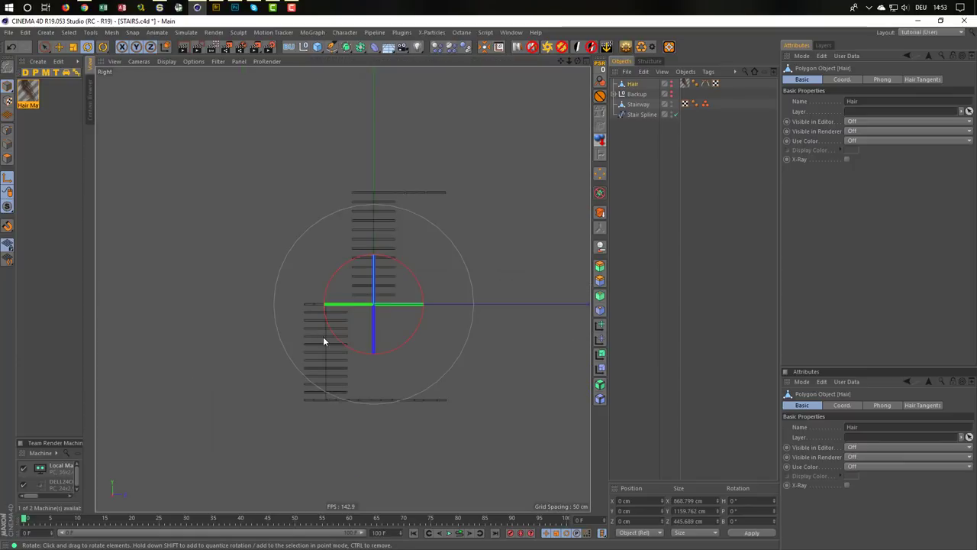
Box-select the Stair Spline's two lower-flight points, try shifting them along Z, and undo
{"action": "key", "text": "0"}
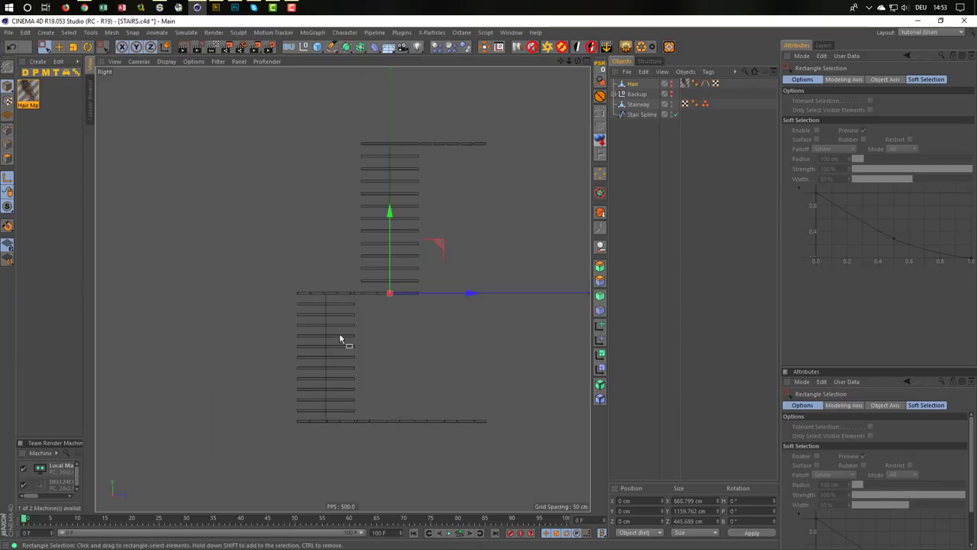
{"action": "left_click", "coordinate": [326, 321]}
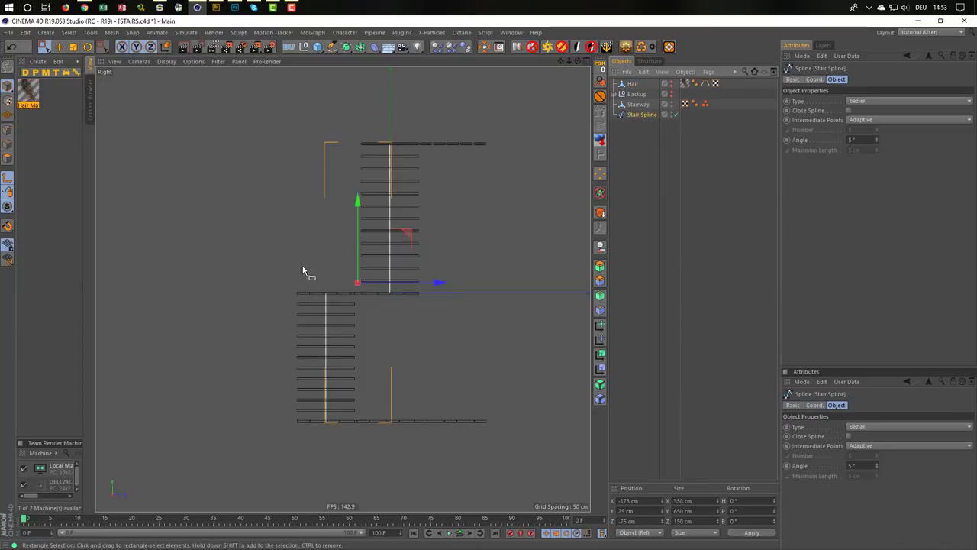
{"action": "left_click_drag", "start_coordinate": [303, 272], "coordinate": [347, 457]}
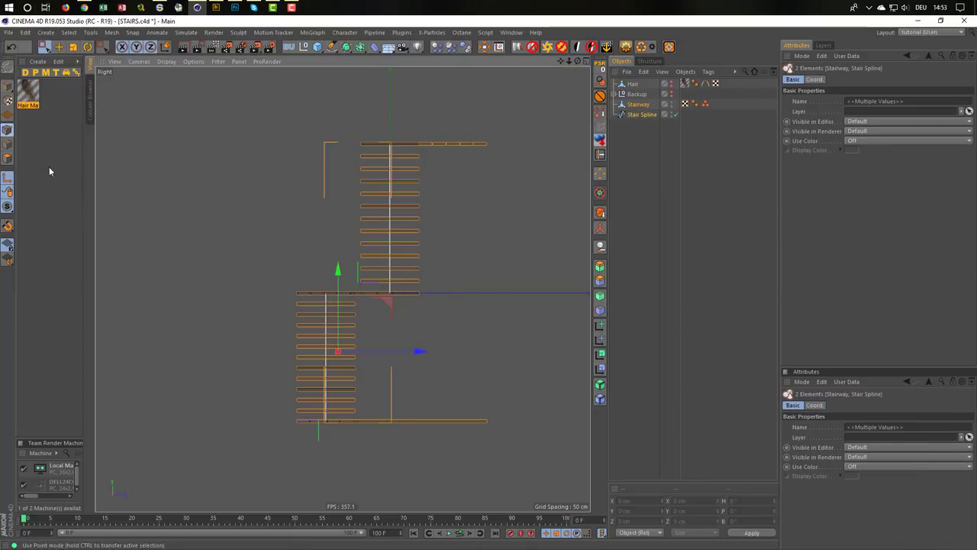
{"action": "left_click_drag", "start_coordinate": [290, 252], "coordinate": [327, 433]}
{"action": "left_click", "coordinate": [640, 114]}
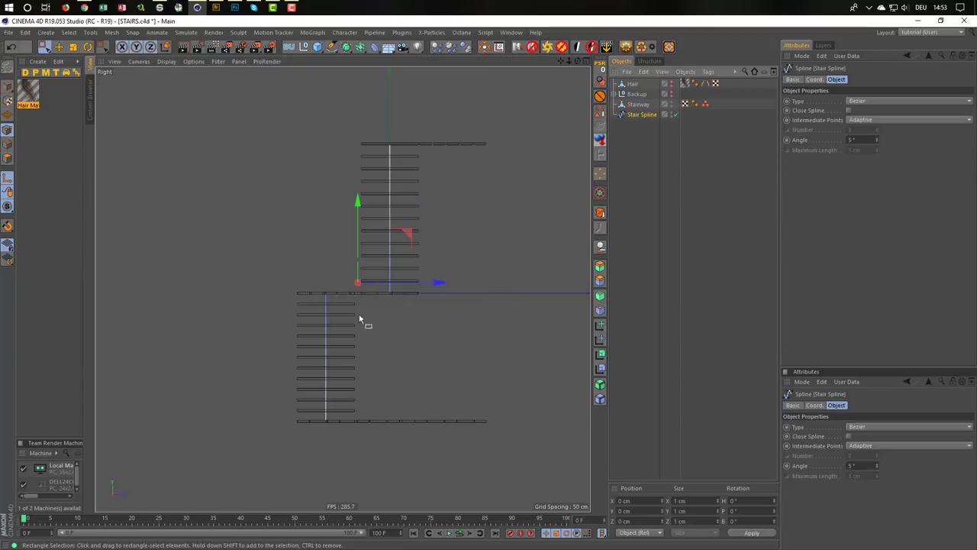
{"action": "left_click_drag", "start_coordinate": [306, 255], "coordinate": [336, 451]}
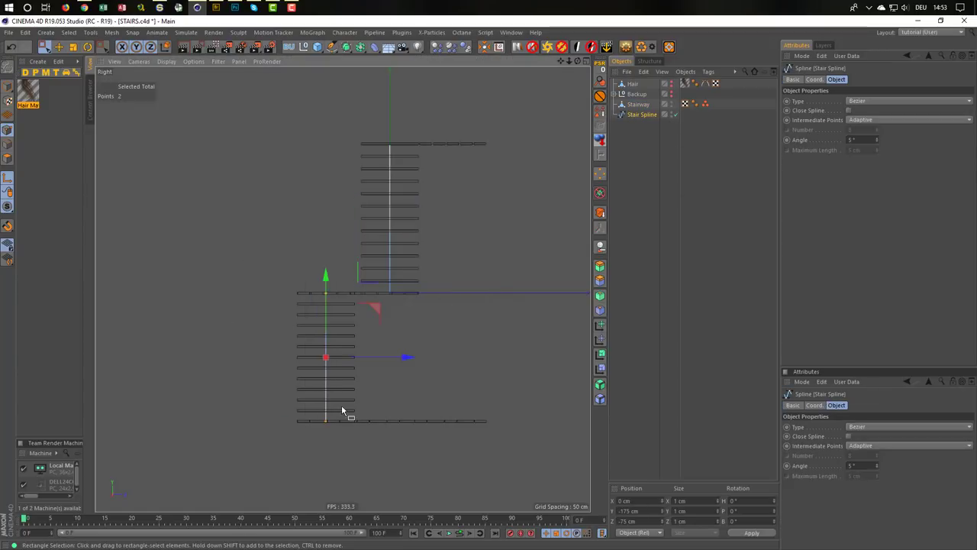
{"action": "left_click_drag", "start_coordinate": [409, 359], "coordinate": [388, 355]}
{"action": "key", "text": "ctrl+z"}
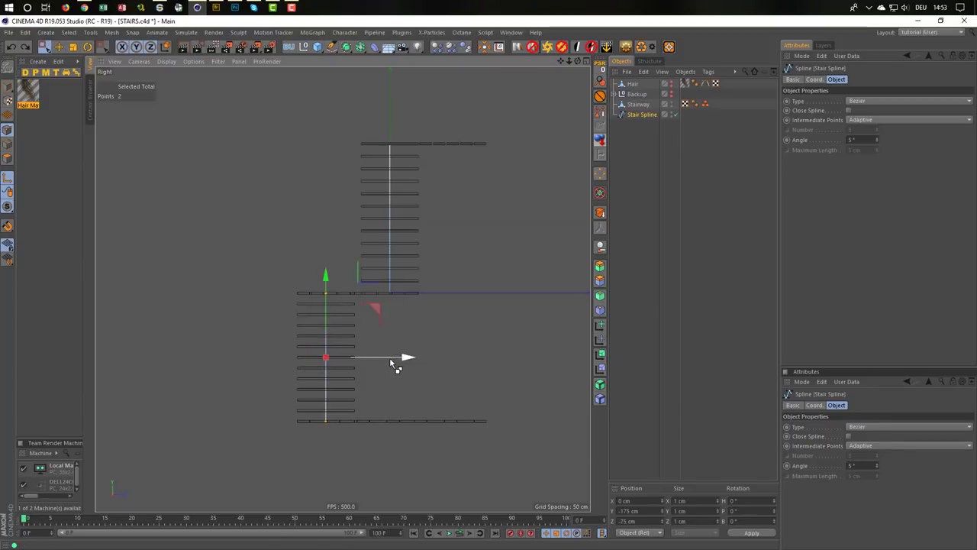
Reselect the lower flight's vertical spline points and slide them sideways
{"action": "left_click", "coordinate": [10, 176]}
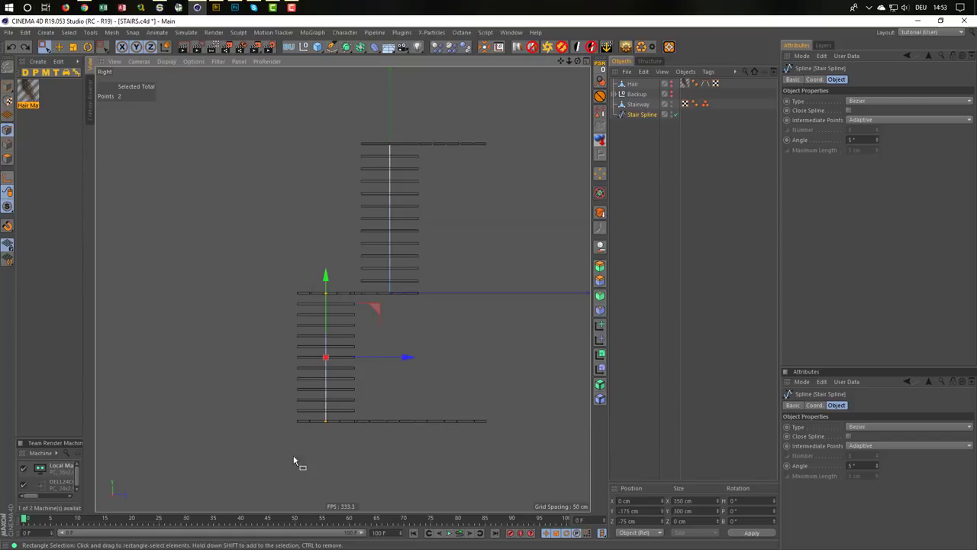
{"action": "left_click", "coordinate": [408, 361]}
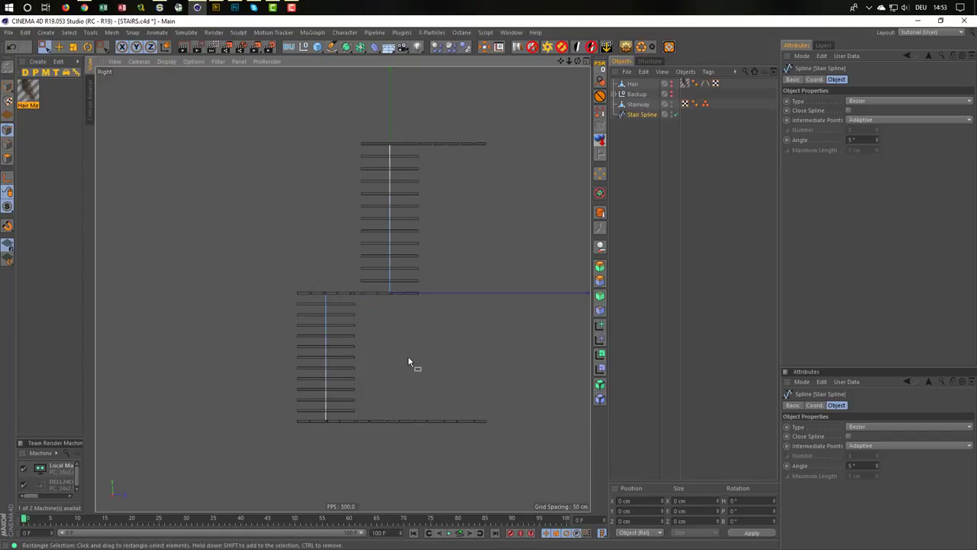
{"action": "left_click_drag", "start_coordinate": [322, 284], "coordinate": [332, 497]}
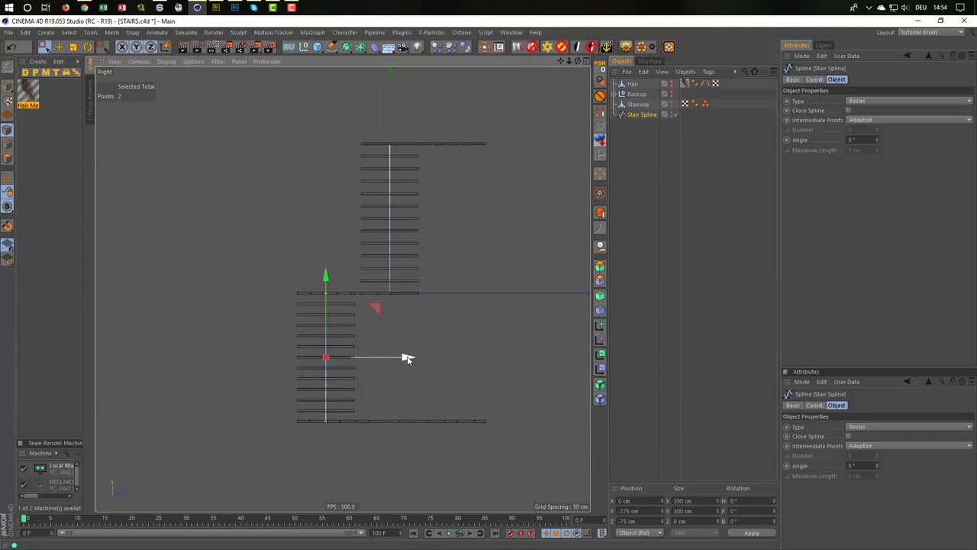
{"action": "left_click_drag", "start_coordinate": [393, 359], "coordinate": [379, 360]}
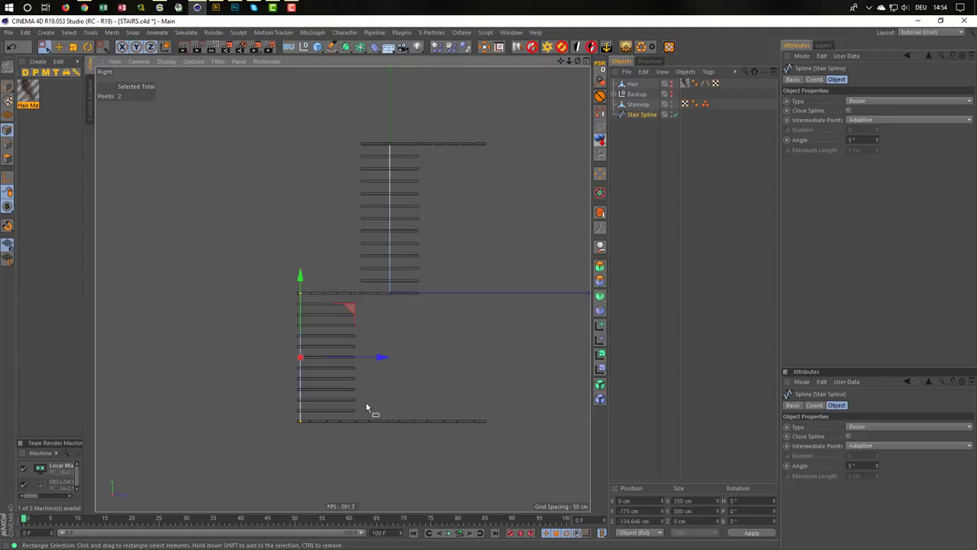
{"action": "scroll", "coordinate": [367, 398], "scroll_direction": "up", "scroll_amount": 1}
{"action": "scroll", "coordinate": [368, 394], "scroll_direction": "up", "scroll_amount": 1}
{"action": "scroll", "coordinate": [376, 394], "scroll_direction": "up", "scroll_amount": 1}
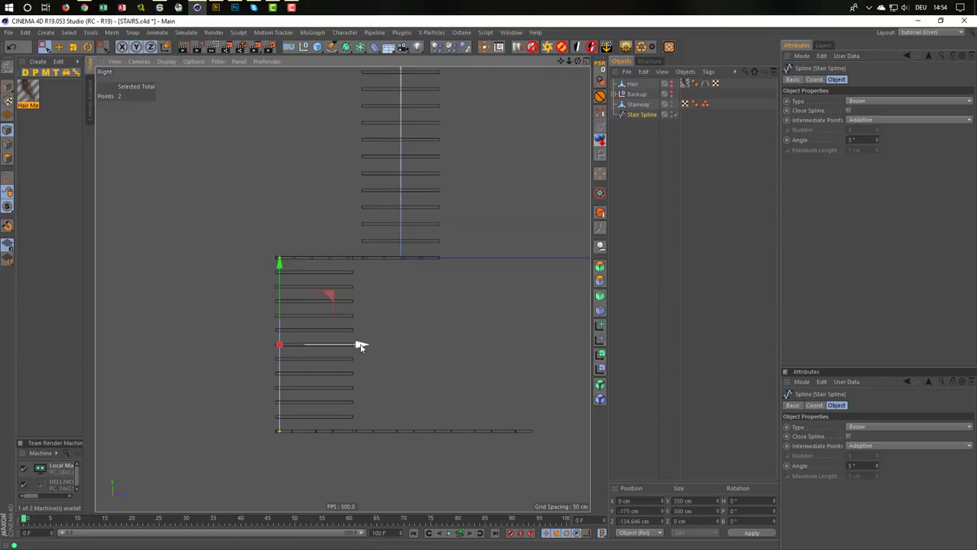
{"action": "mouse_move", "coordinate": [361, 346]}
{"action": "left_mouse_down"}
{"action": "mouse_move", "coordinate": [432, 359]}
{"action": "mouse_move", "coordinate": [430, 343]}
{"action": "left_mouse_up"}
Select the upper flight's top and bottom points and slide them to Z 136.656 cm along the stair edge
{"action": "middle_click_drag", "start_coordinate": [420, 349], "coordinate": [418, 407], "text": "alt"}
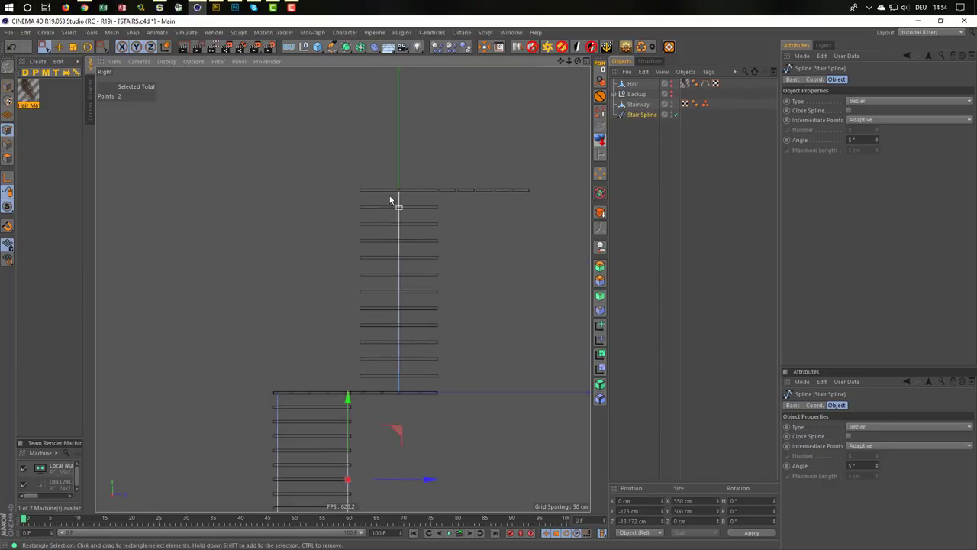
{"action": "left_click_drag", "start_coordinate": [389, 169], "coordinate": [429, 432]}
{"action": "left_click_drag", "start_coordinate": [480, 292], "coordinate": [446, 298]}
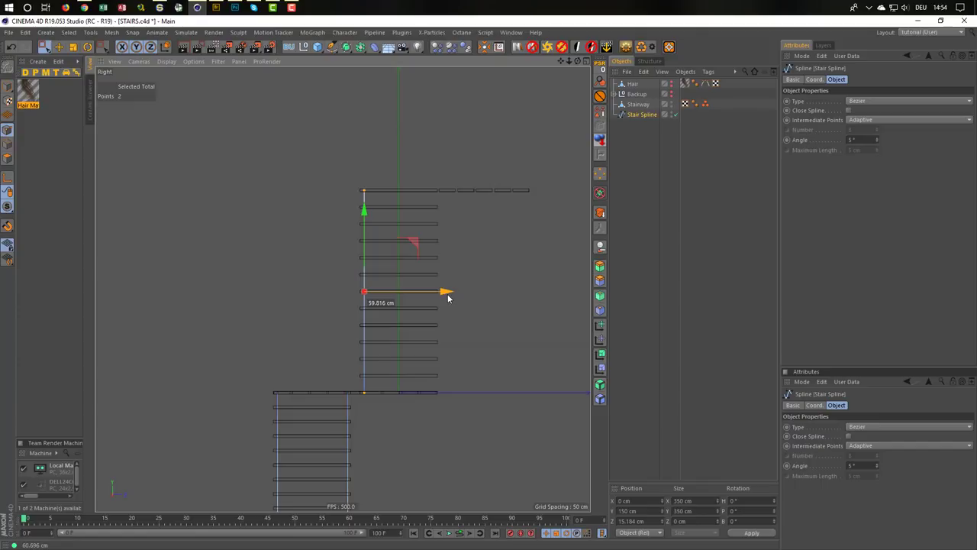
{"action": "left_click_drag", "start_coordinate": [447, 299], "coordinate": [447, 298]}
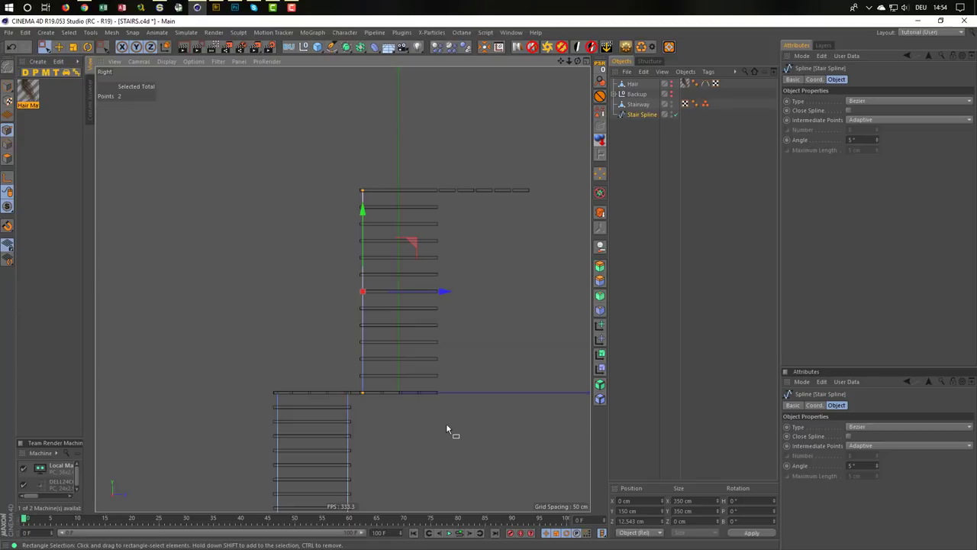
{"action": "left_click_drag", "start_coordinate": [439, 292], "coordinate": [516, 309]}
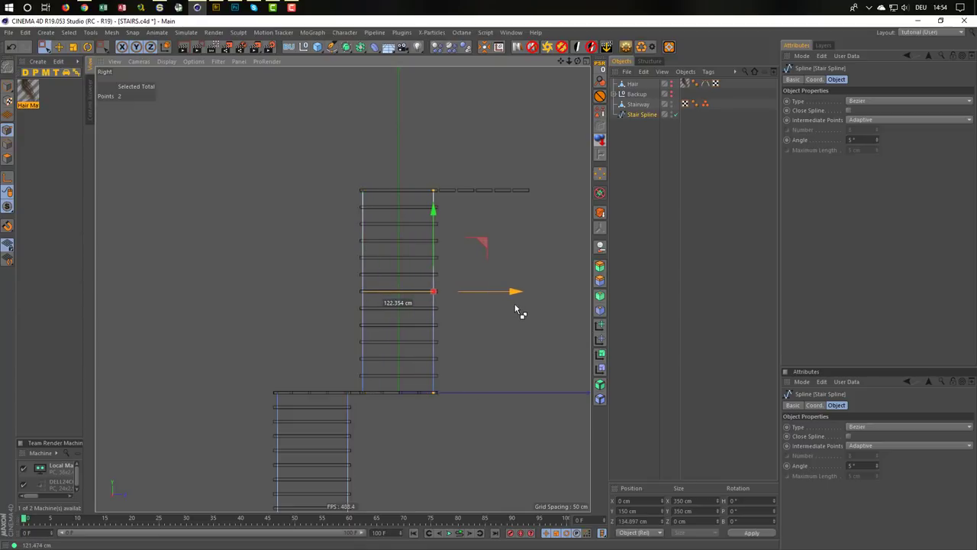
{"action": "left_click_drag", "start_coordinate": [515, 305], "coordinate": [517, 305]}
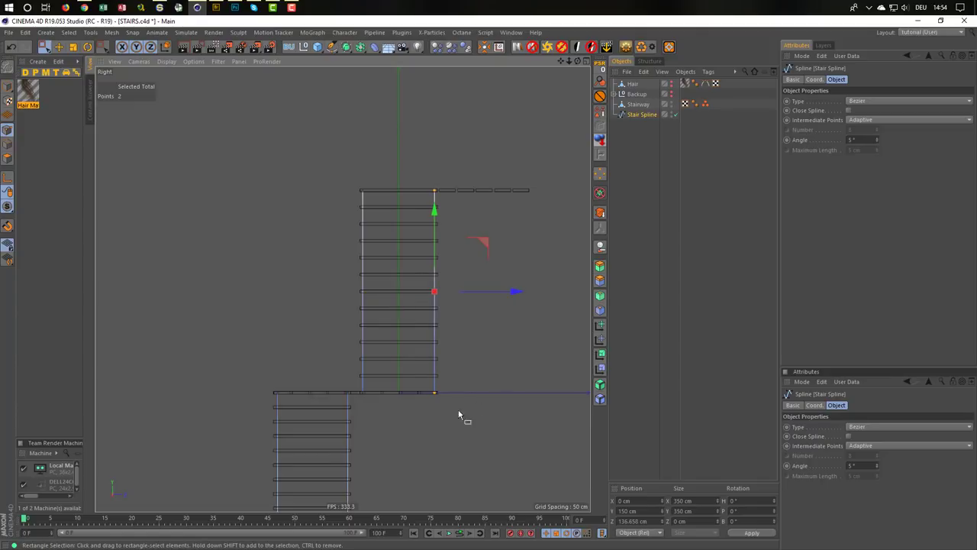
In the maximized Front view, zoom out to the whole stair spline and try lifting two points
{"action": "middle_click", "coordinate": [428, 441]}
{"action": "middle_click", "coordinate": [261, 218]}
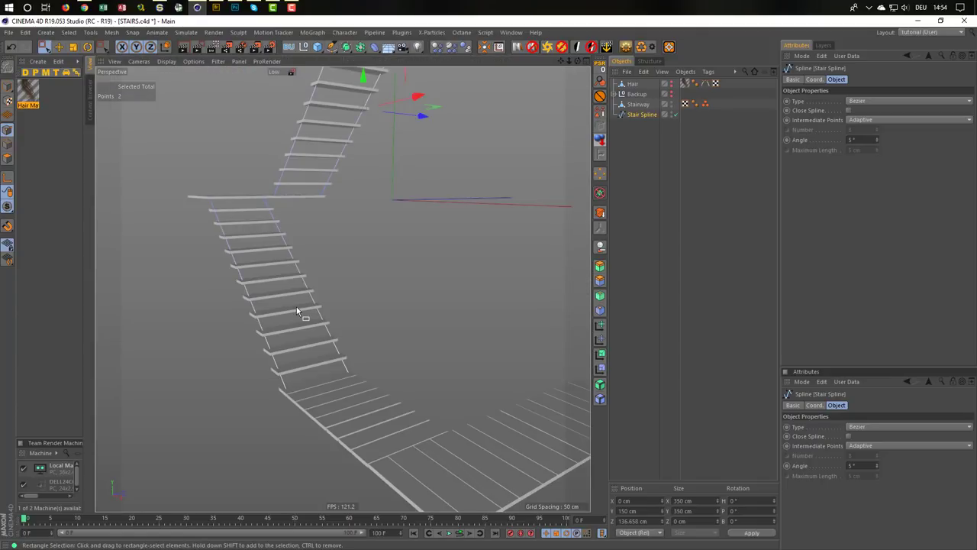
{"action": "middle_click", "coordinate": [296, 306]}
{"action": "middle_click", "coordinate": [382, 413]}
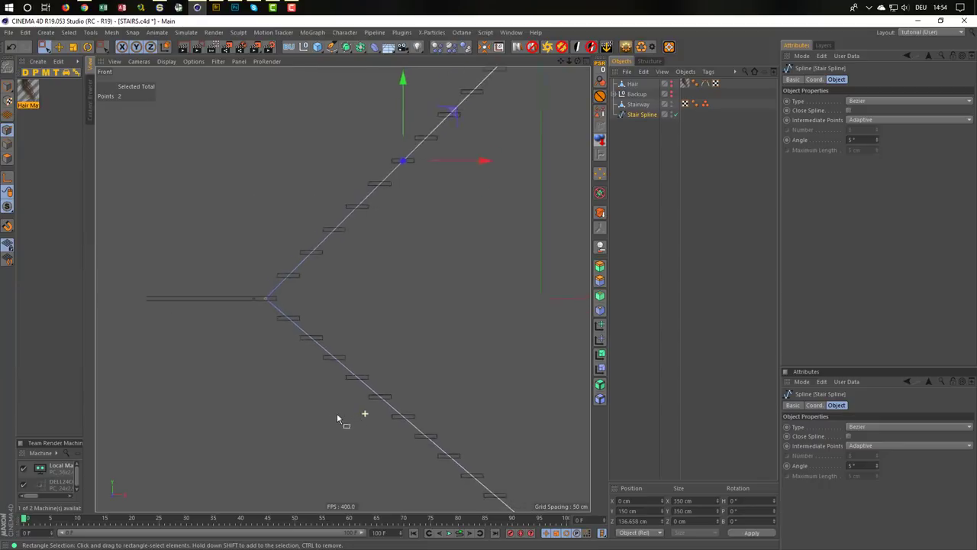
{"action": "scroll", "coordinate": [337, 413], "scroll_direction": "down", "scroll_amount": 2}
{"action": "middle_click_drag", "start_coordinate": [324, 414], "coordinate": [264, 408]}
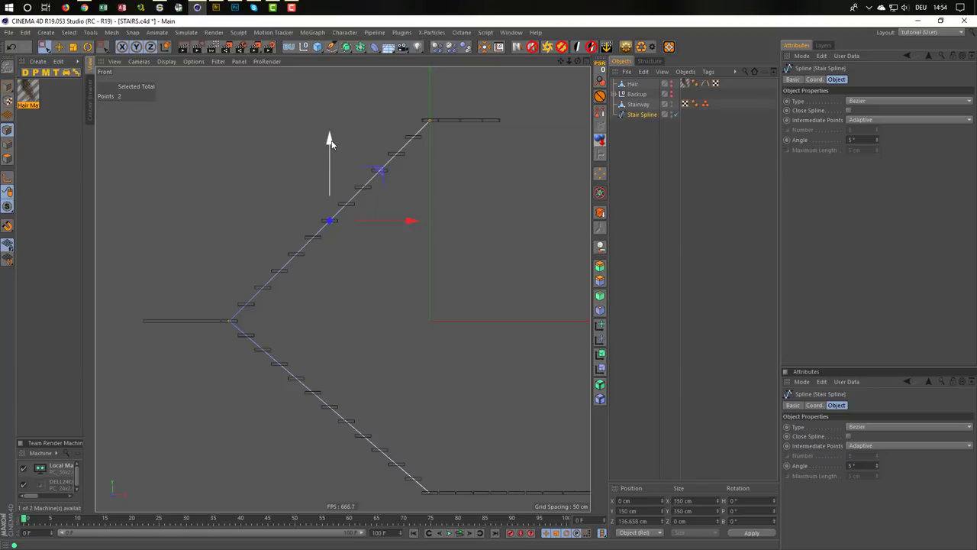
{"action": "mouse_move", "coordinate": [331, 142]}
{"action": "left_mouse_down"}
{"action": "mouse_move", "coordinate": [332, 130]}
{"action": "mouse_move", "coordinate": [332, 140]}
{"action": "left_mouse_up"}
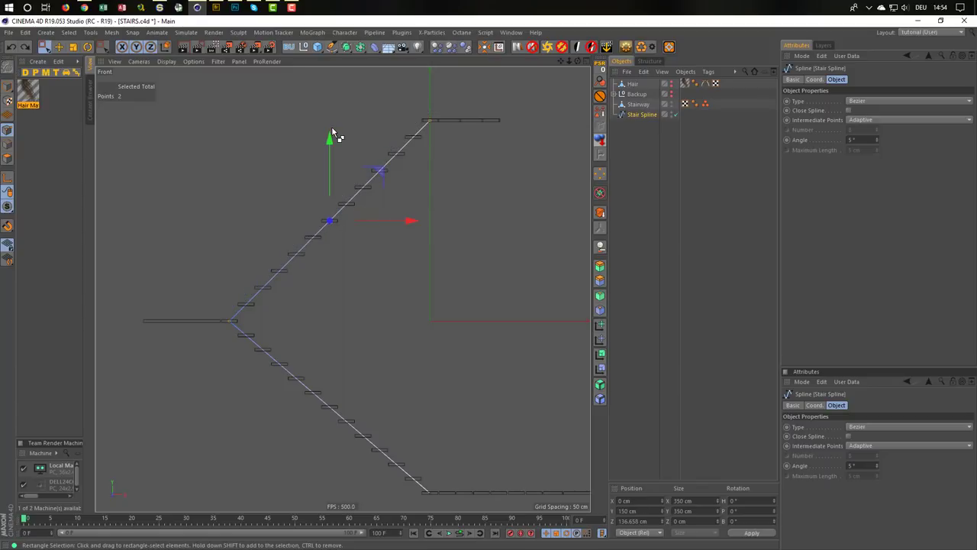
In Model mode, raise the whole Stair Spline to Y 95.277 cm and check it in Perspective
{"action": "left_click", "coordinate": [6, 86]}
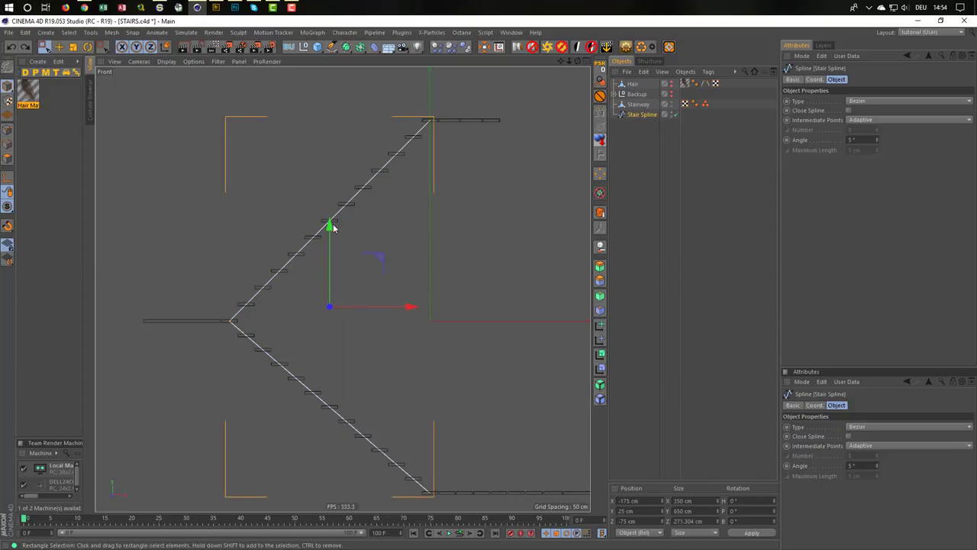
{"action": "left_click_drag", "start_coordinate": [331, 225], "coordinate": [336, 187]}
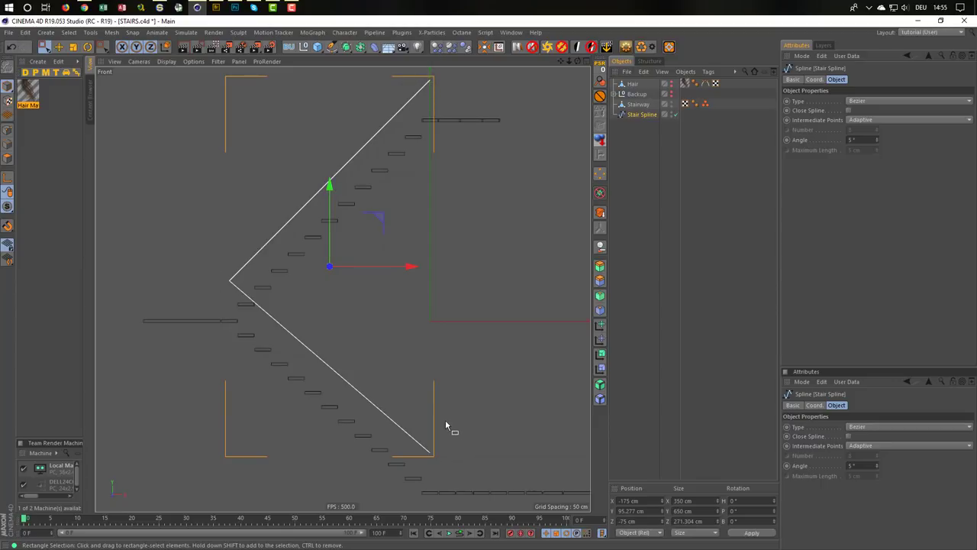
{"action": "middle_click", "coordinate": [482, 346]}
{"action": "middle_click", "coordinate": [236, 216]}
{"action": "mouse_move", "coordinate": [345, 352]}
{"action": "left_mouse_down", "text": "alt"}
{"action": "mouse_move", "coordinate": [313, 326]}
{"action": "mouse_move", "coordinate": [333, 375]}
{"action": "left_mouse_up", "text": "alt"}
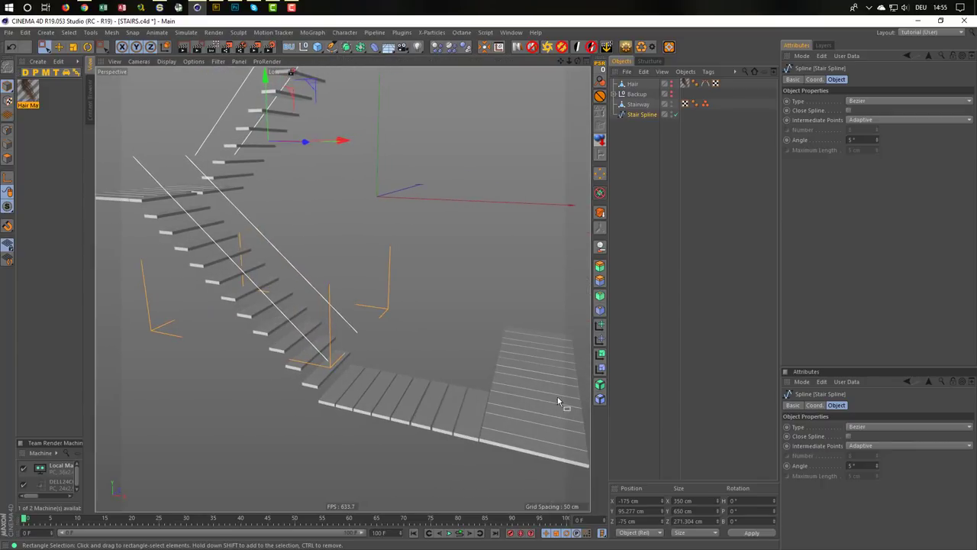
In the Front view, select the spline's bottom end point at X 175, Y -325 cm
{"action": "middle_click", "coordinate": [452, 384]}
{"action": "middle_click", "coordinate": [445, 394]}
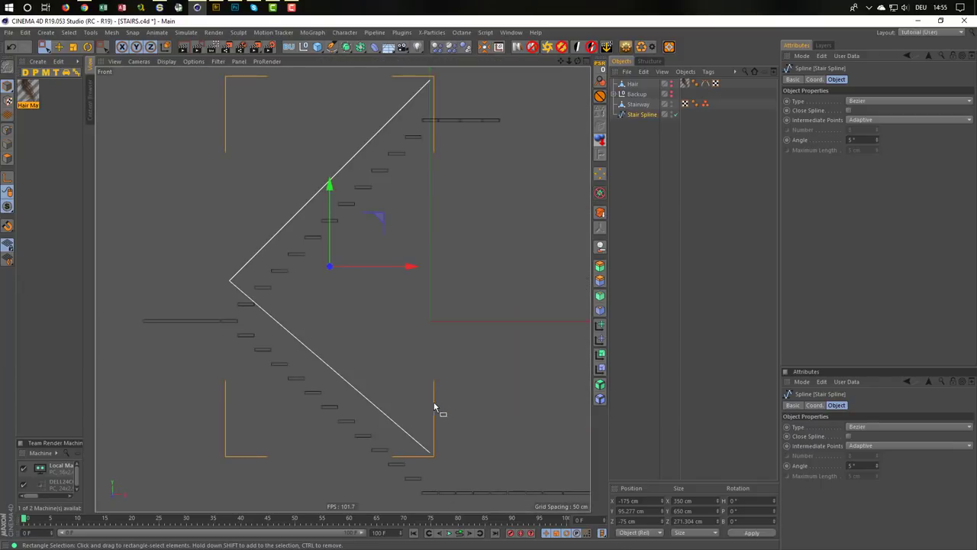
{"action": "middle_click_drag", "start_coordinate": [434, 407], "coordinate": [336, 353], "text": "alt"}
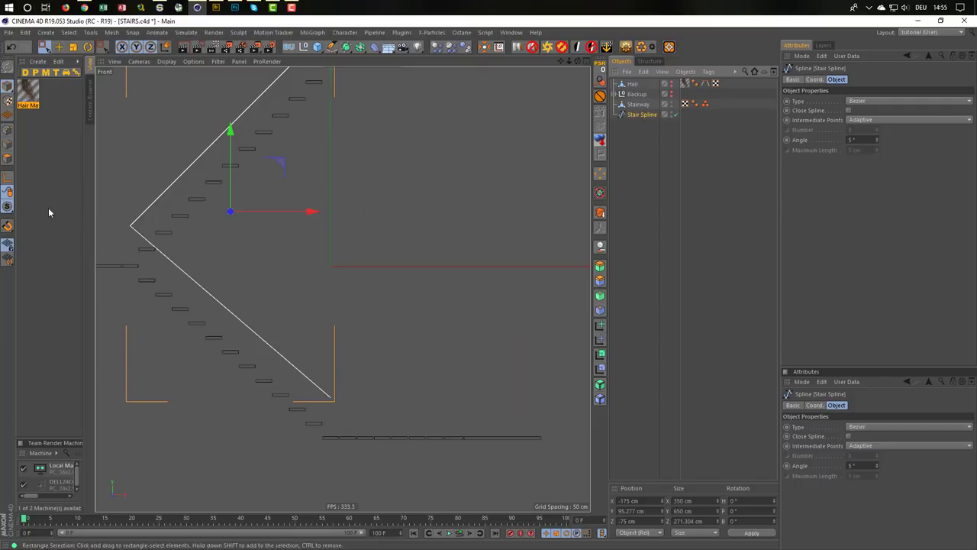
{"action": "left_click", "coordinate": [7, 130]}
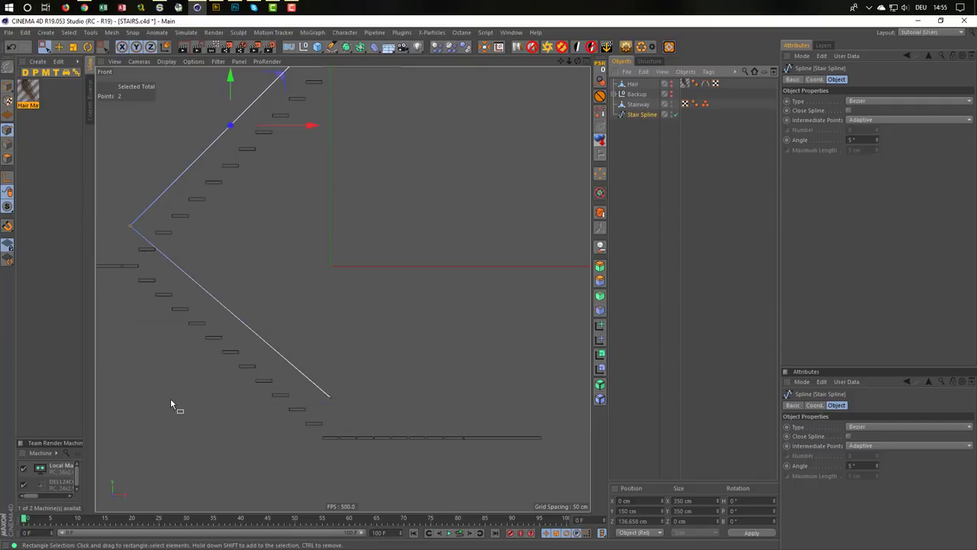
{"action": "left_click", "coordinate": [326, 237]}
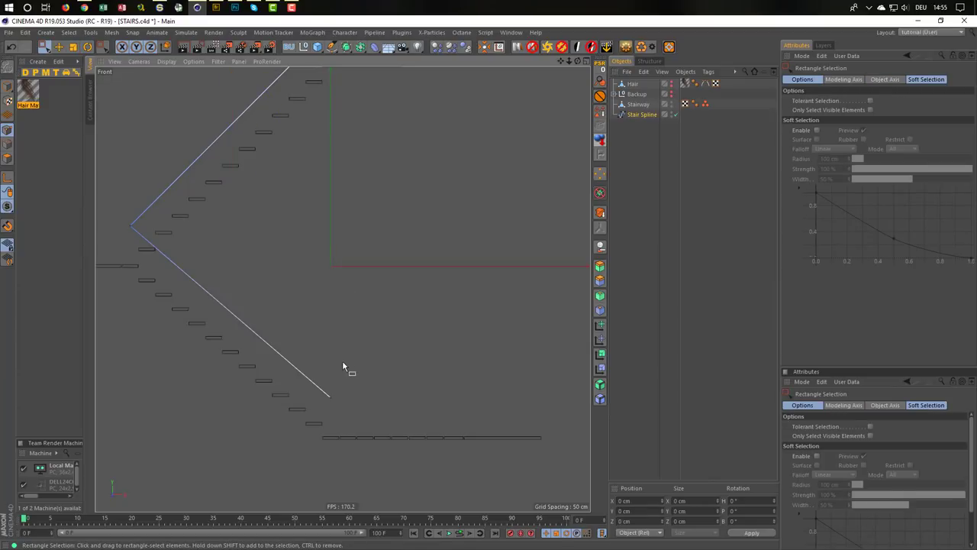
{"action": "left_click_drag", "start_coordinate": [355, 462], "coordinate": [317, 382]}
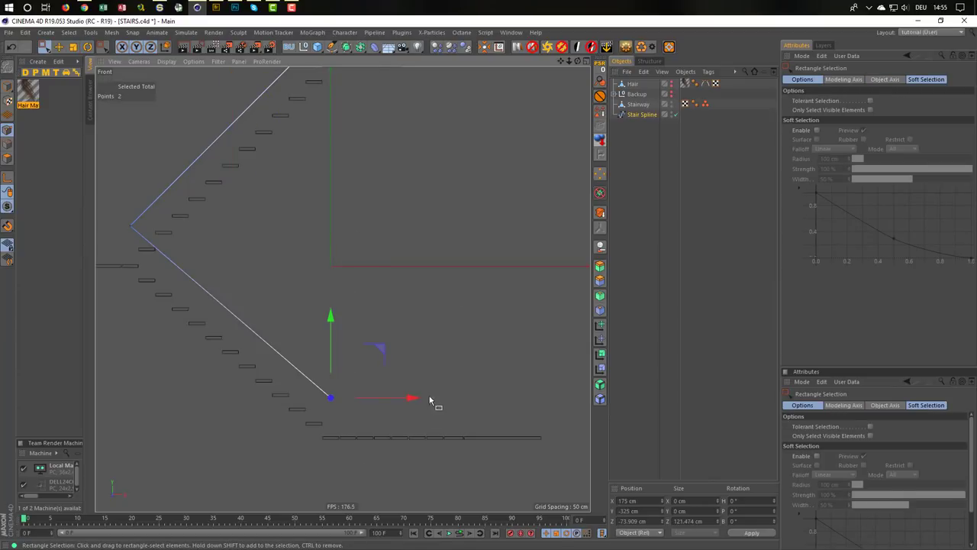
With the Pen tool, extend the spline from its lower end to X 532.119, Y -325.736, Z 75 cm
{"action": "left_click", "coordinate": [332, 47]}
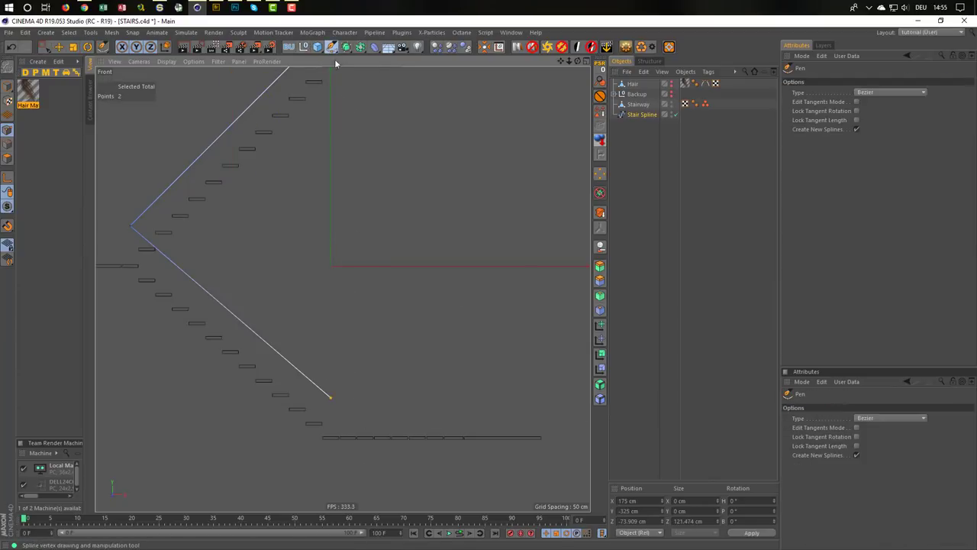
{"action": "mouse_move", "coordinate": [435, 371]}
{"action": "middle_mouse_down", "text": "alt"}
{"action": "mouse_move", "coordinate": [364, 346]}
{"action": "mouse_move", "coordinate": [367, 360]}
{"action": "middle_mouse_up", "text": "alt"}
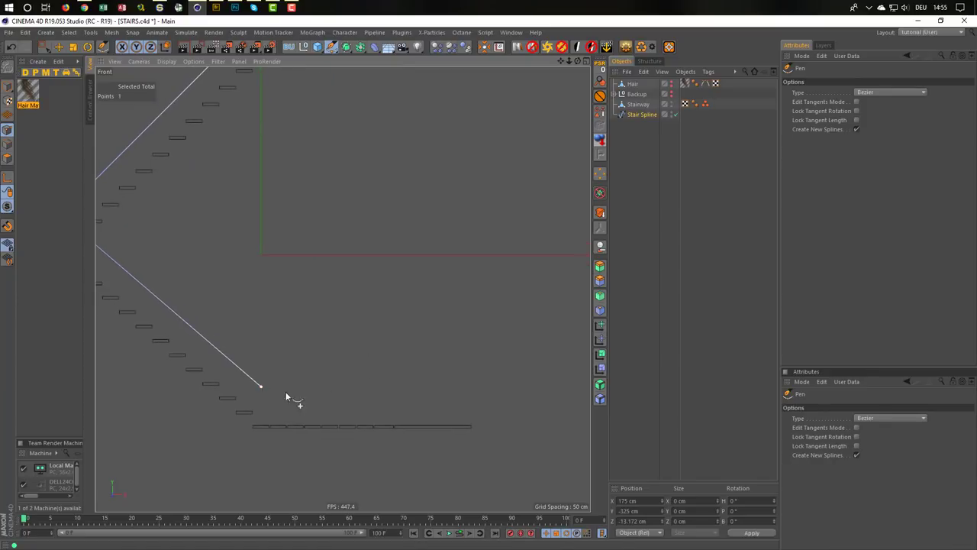
{"action": "left_click", "coordinate": [468, 386]}
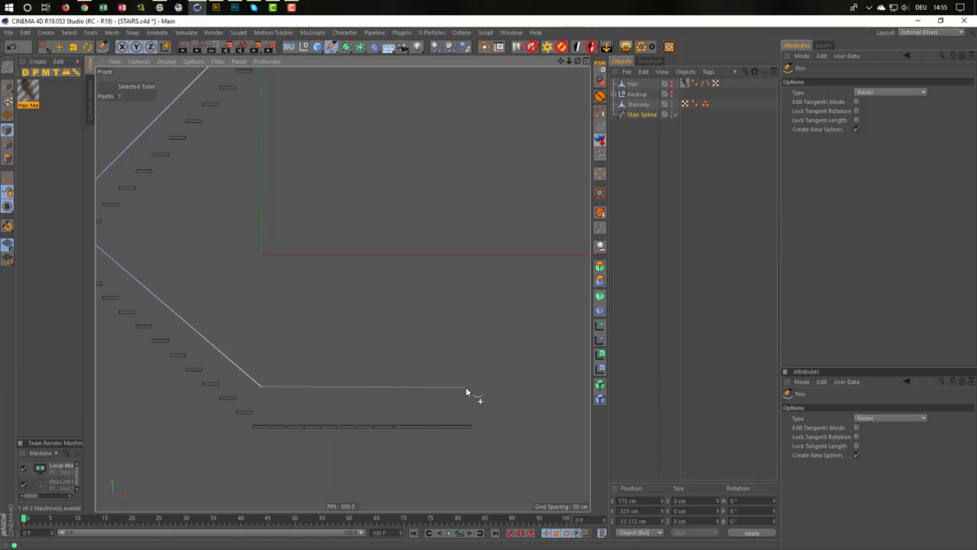
{"action": "left_click", "coordinate": [466, 387]}
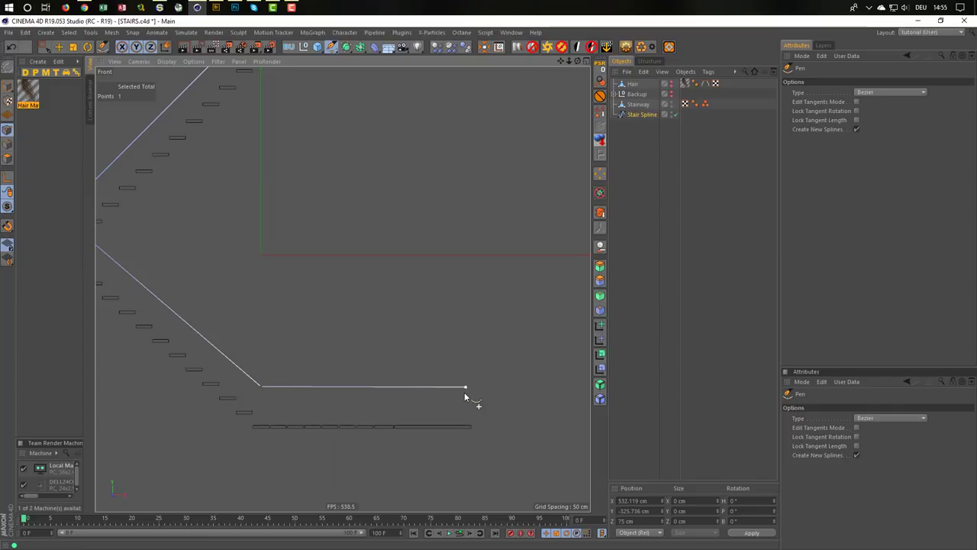
{"action": "key", "text": "Escape"}
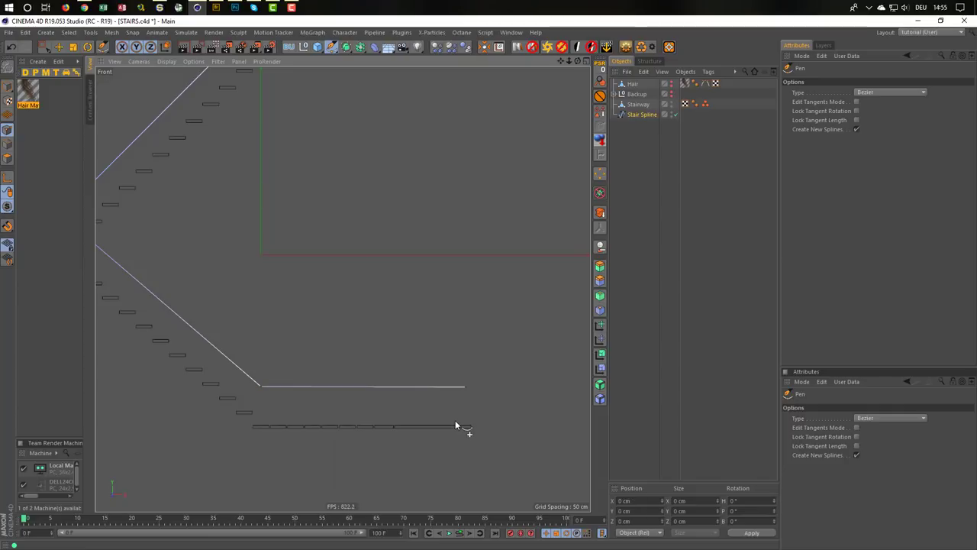
Maximize the Top view and return to the selection tool
{"action": "middle_click", "coordinate": [455, 420]}
{"action": "middle_click", "coordinate": [229, 228]}
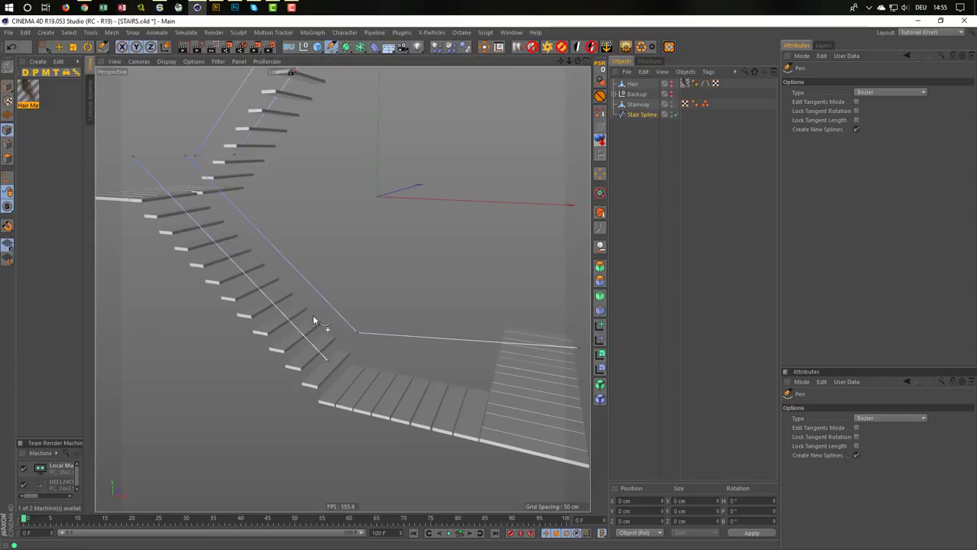
{"action": "middle_click", "coordinate": [392, 358]}
{"action": "middle_click", "coordinate": [474, 254]}
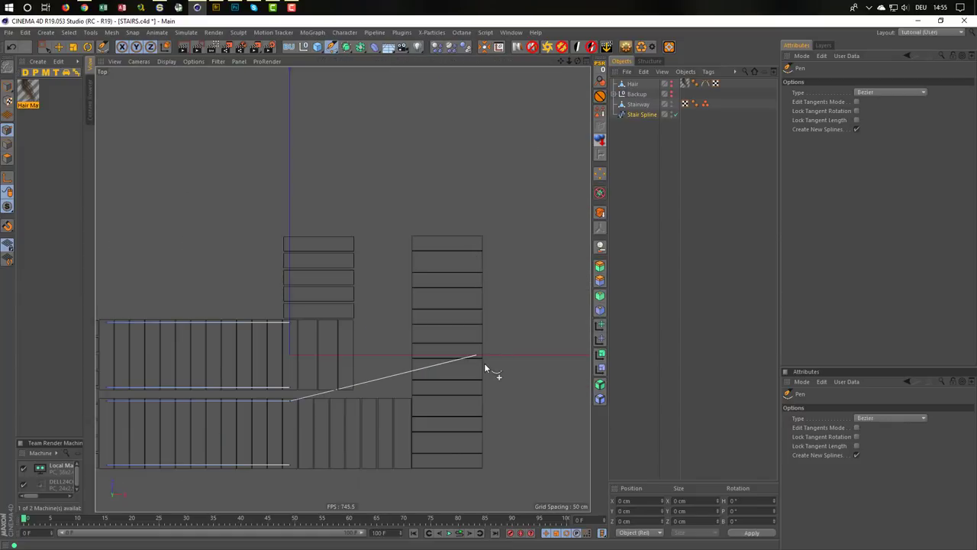
{"action": "key", "text": "space"}
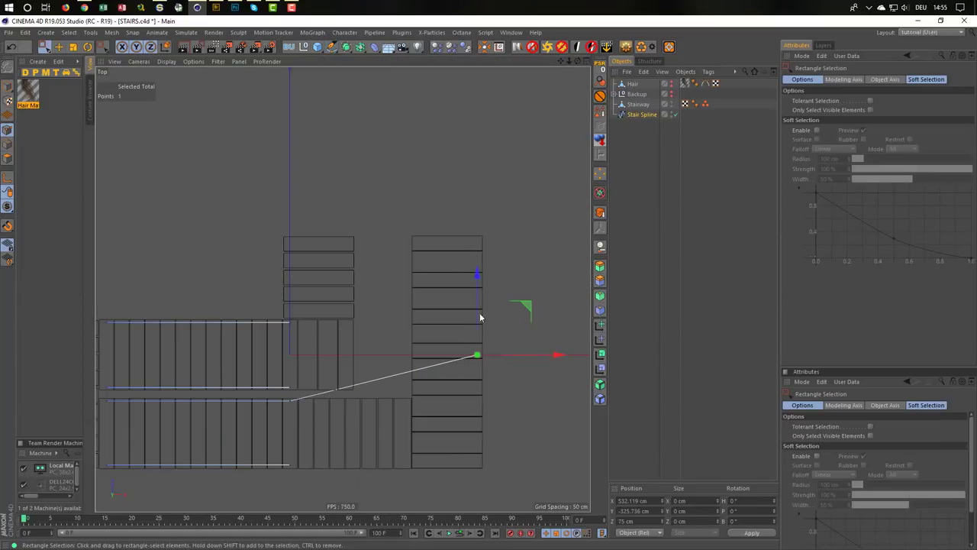
Adjust the new end point so it aligns with the lower railing line at the stair corner
{"action": "mouse_move", "coordinate": [479, 312]}
{"action": "left_mouse_down"}
{"action": "mouse_move", "coordinate": [478, 352]}
{"action": "mouse_move", "coordinate": [479, 319]}
{"action": "left_mouse_up"}
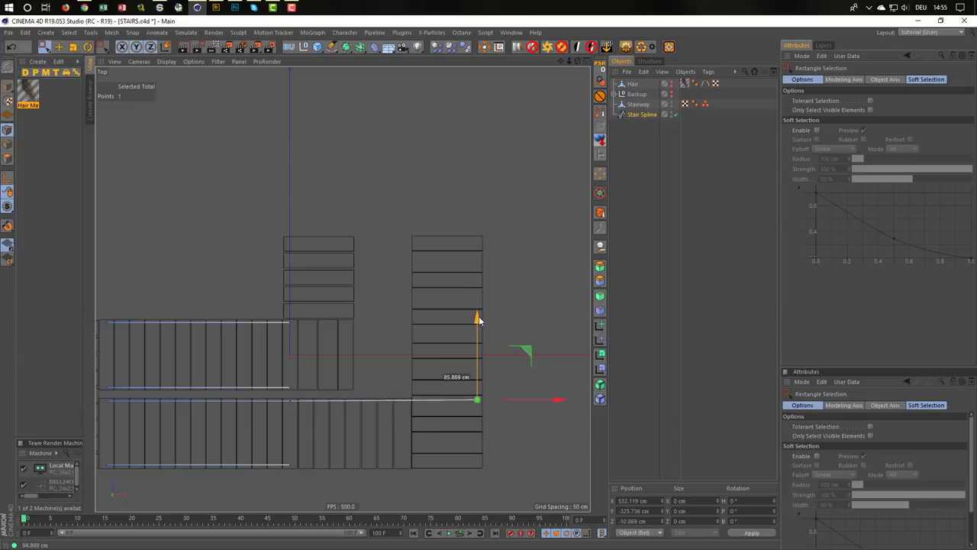
{"action": "left_click_drag", "start_coordinate": [478, 315], "coordinate": [479, 316]}
{"action": "left_click_drag", "start_coordinate": [557, 399], "coordinate": [496, 399]}
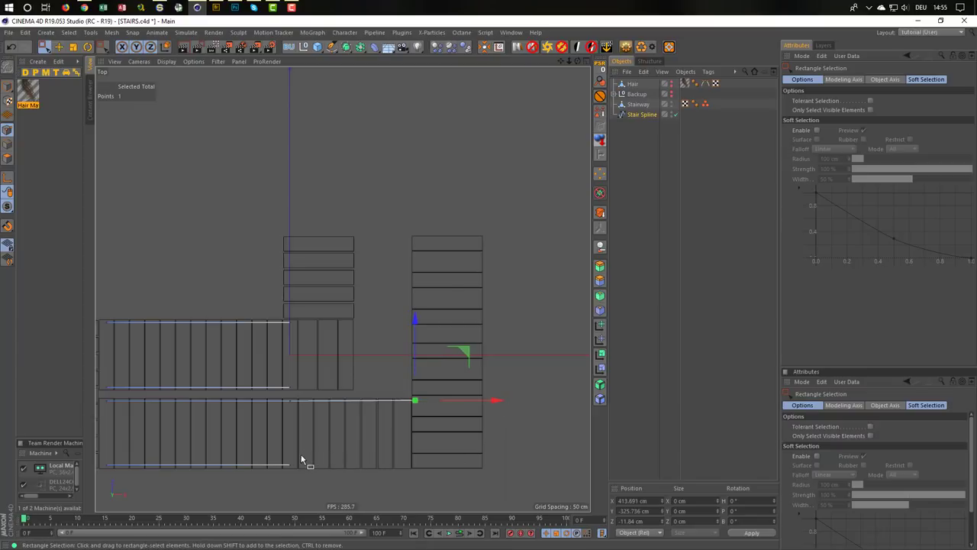
{"action": "left_click_drag", "start_coordinate": [283, 451], "coordinate": [310, 507]}
{"action": "middle_click", "coordinate": [330, 501]}
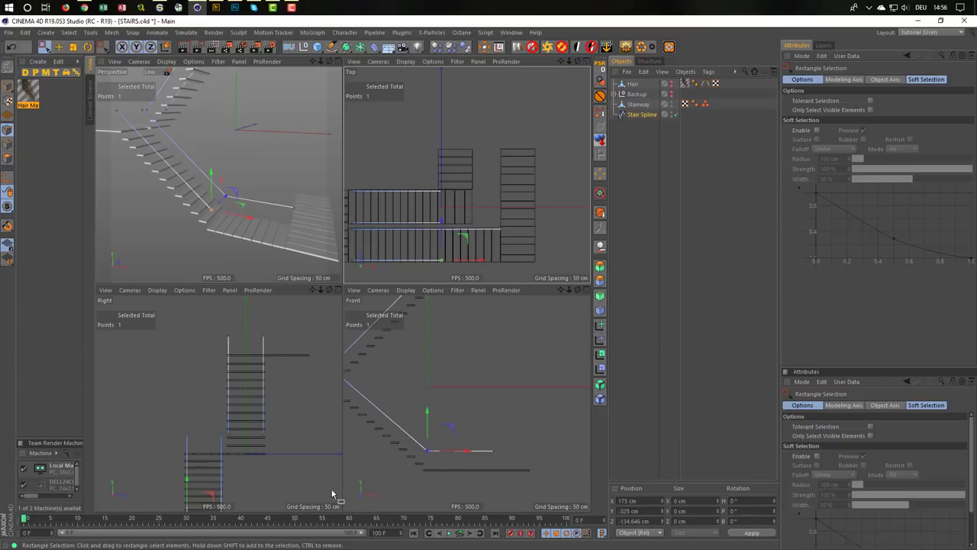
{"action": "middle_click", "coordinate": [377, 441]}
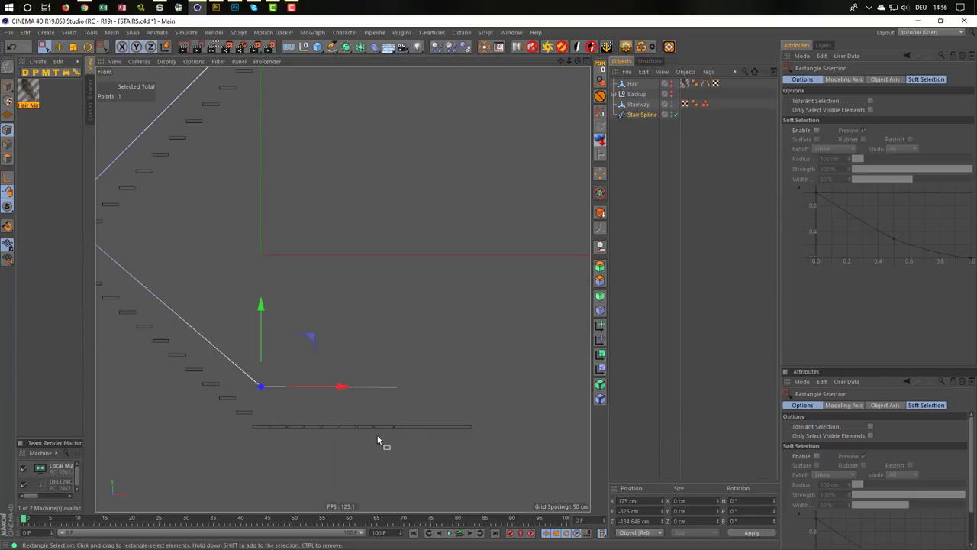
Add another spline point along the landing and move it down to the landing's edge
{"action": "left_click", "coordinate": [333, 47]}
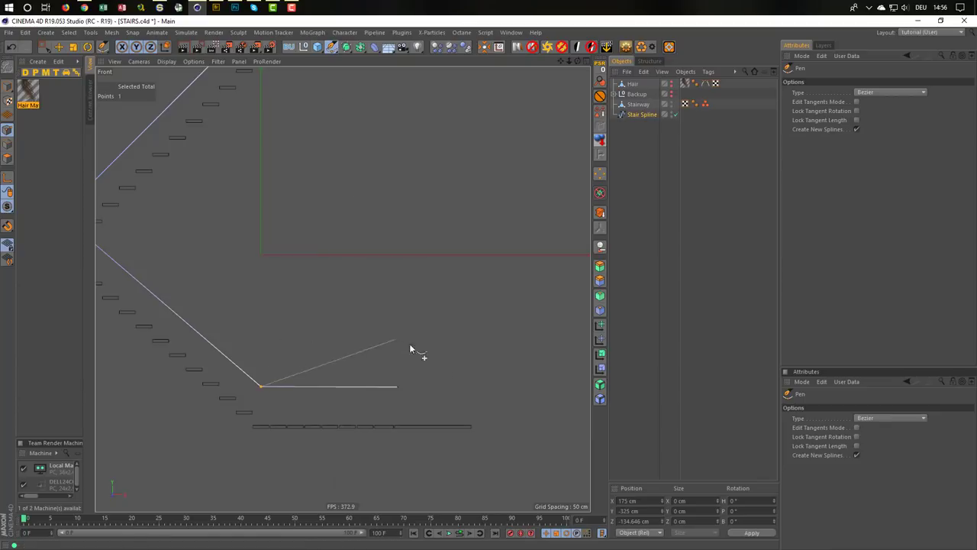
{"action": "left_click", "coordinate": [468, 386]}
{"action": "middle_click", "coordinate": [449, 412]}
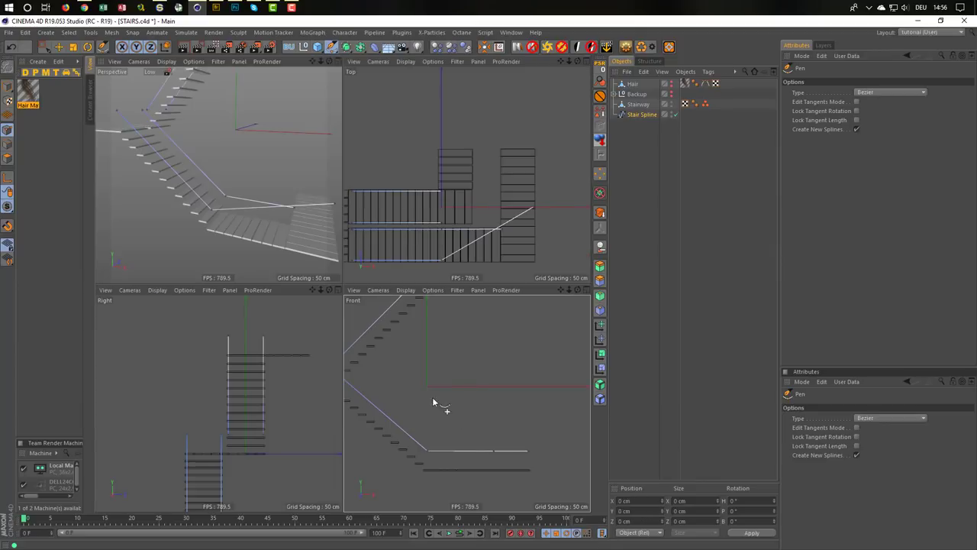
{"action": "middle_click", "coordinate": [479, 271]}
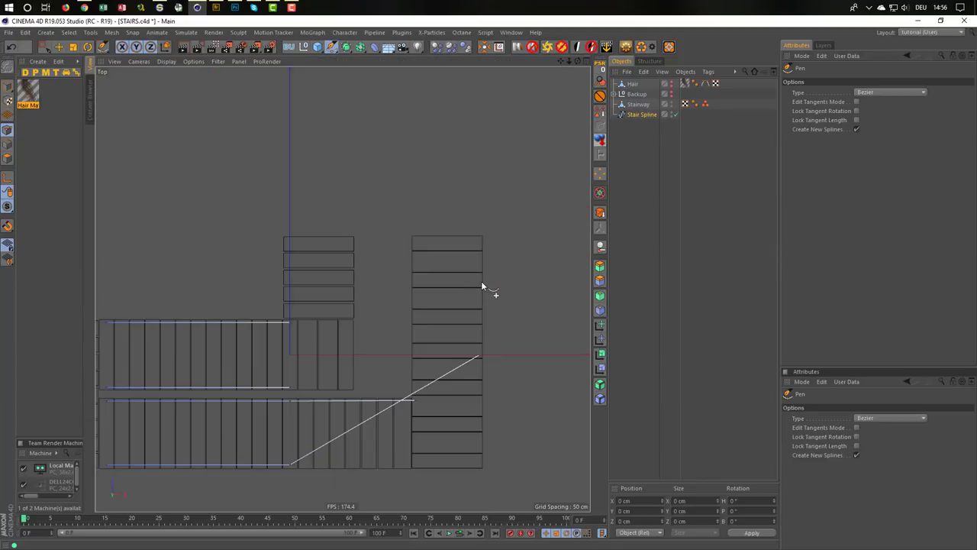
{"action": "key", "text": "0"}
{"action": "left_click_drag", "start_coordinate": [473, 341], "coordinate": [501, 384]}
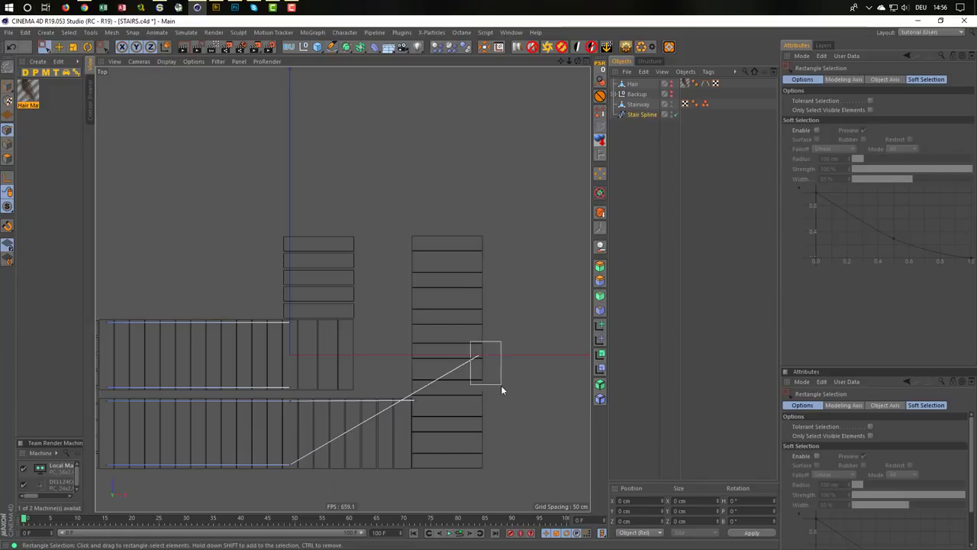
{"action": "left_click_drag", "start_coordinate": [477, 272], "coordinate": [488, 389]}
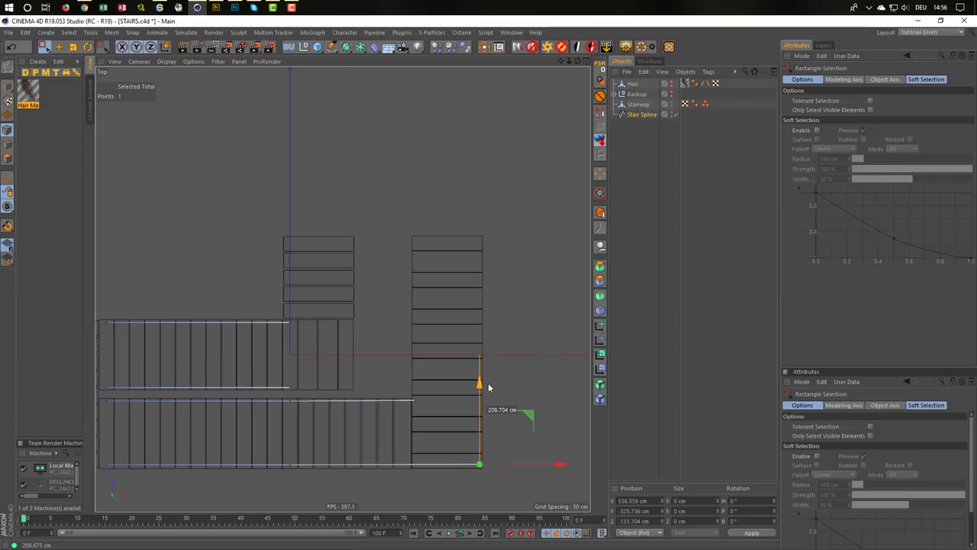
{"action": "left_click", "coordinate": [488, 388]}
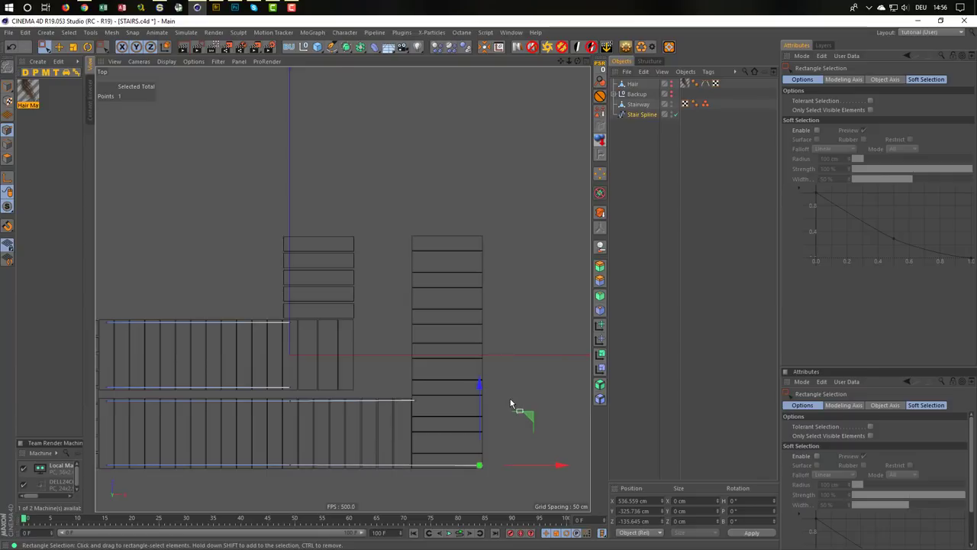
Place a spline point at the flight's top corner (X 535.208, Y -95.277, Z 301.913 cm)
{"action": "left_click", "coordinate": [331, 46]}
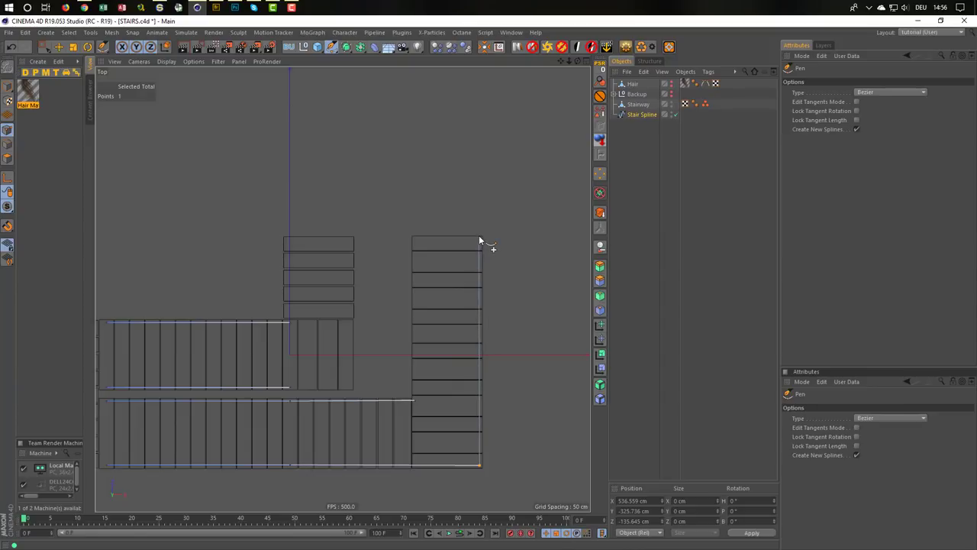
{"action": "left_click", "coordinate": [479, 237]}
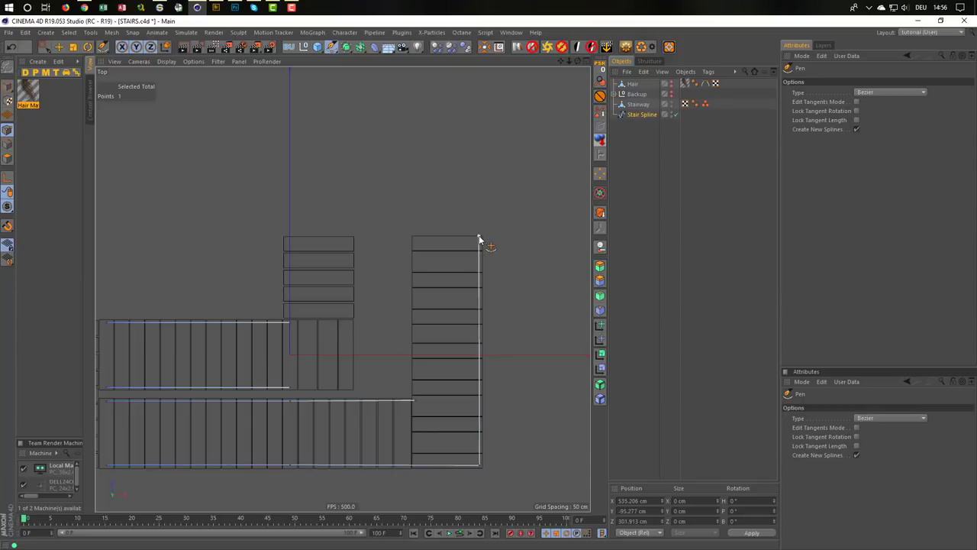
{"action": "middle_click", "coordinate": [445, 255]}
{"action": "middle_click", "coordinate": [280, 226]}
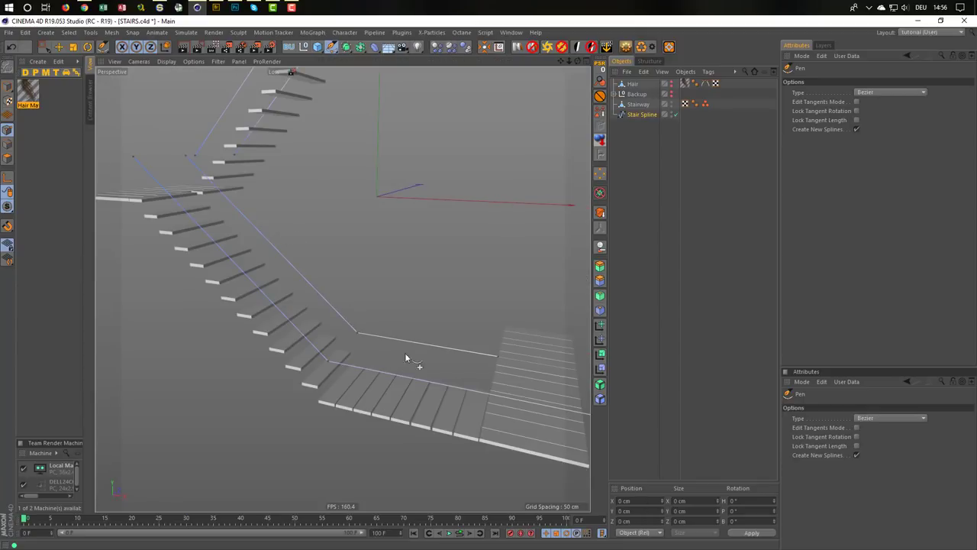
In the side view, lower the spline's newest point on Y to the landing height
{"action": "left_click_drag", "start_coordinate": [405, 353], "coordinate": [236, 331], "text": "alt"}
{"action": "middle_click", "coordinate": [271, 313]}
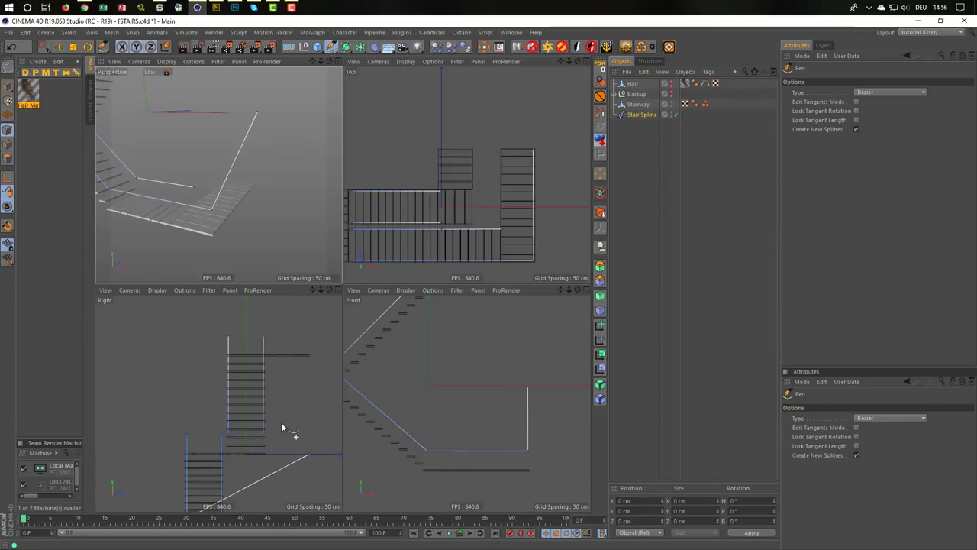
{"action": "middle_click", "coordinate": [281, 427]}
{"action": "key", "text": "0"}
{"action": "left_click_drag", "start_coordinate": [525, 384], "coordinate": [551, 429]}
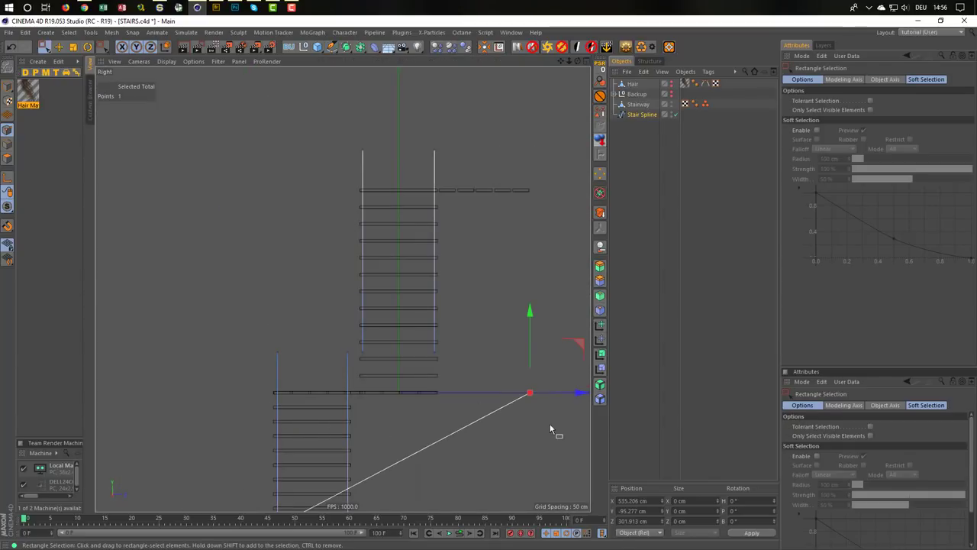
{"action": "mouse_move", "coordinate": [551, 430]}
{"action": "middle_mouse_down", "text": "alt"}
{"action": "mouse_move", "coordinate": [373, 332]}
{"action": "mouse_move", "coordinate": [394, 257]}
{"action": "middle_mouse_up", "text": "alt"}
{"action": "mouse_move", "coordinate": [436, 226]}
{"action": "left_mouse_down"}
{"action": "mouse_move", "coordinate": [430, 331]}
{"action": "mouse_move", "coordinate": [414, 337]}
{"action": "left_mouse_up"}
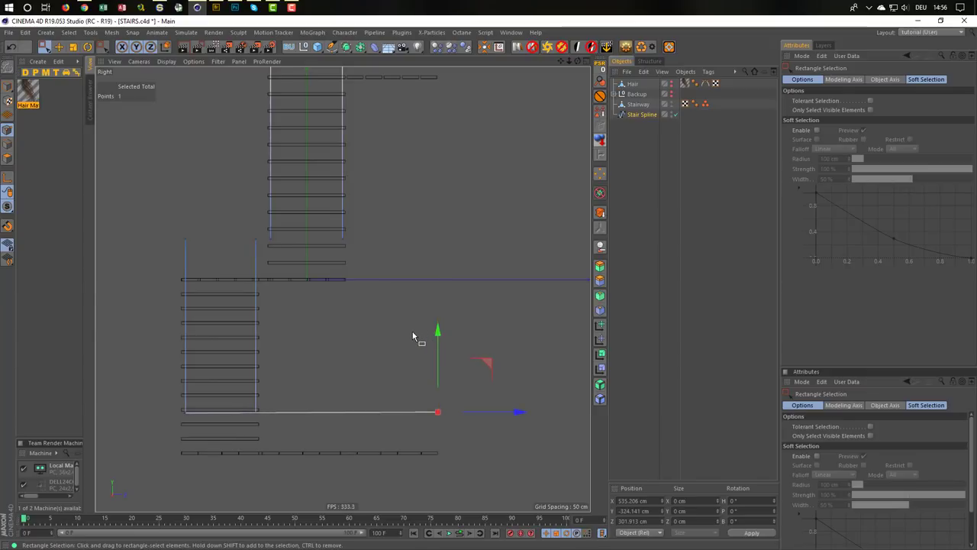
{"action": "middle_click", "coordinate": [415, 337]}
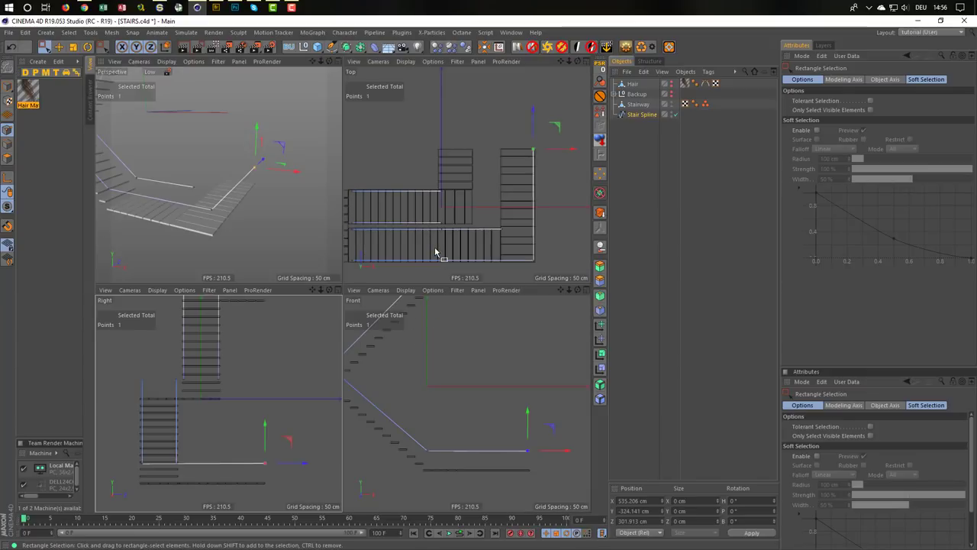
Add a Pen point up the next flight's edge and drop it about 228 cm to Y -324.141
{"action": "middle_click", "coordinate": [504, 248]}
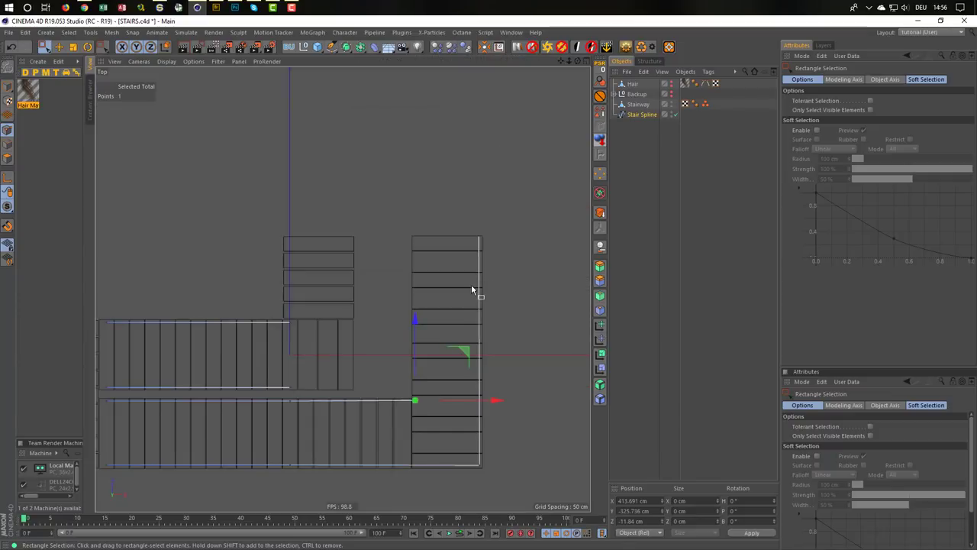
{"action": "left_click", "coordinate": [331, 47]}
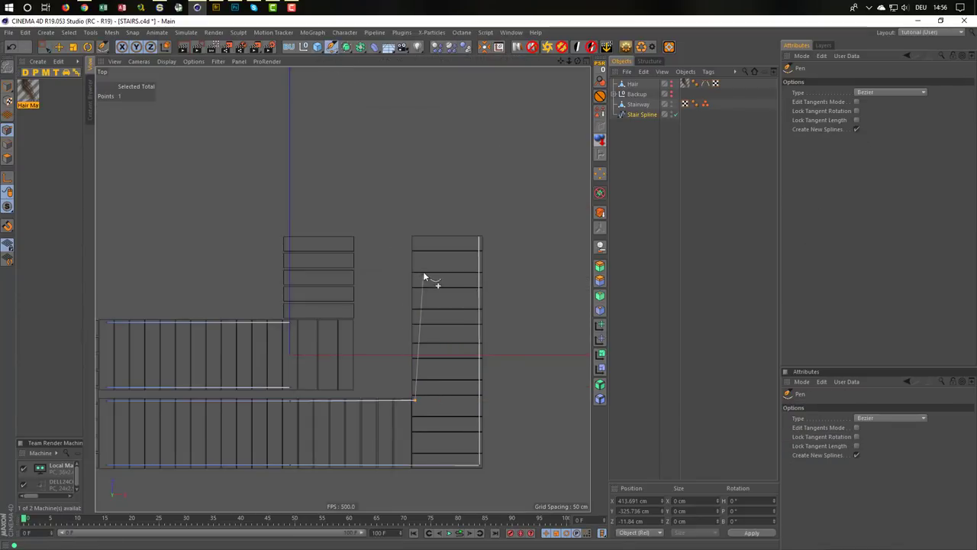
{"action": "left_click", "coordinate": [416, 239]}
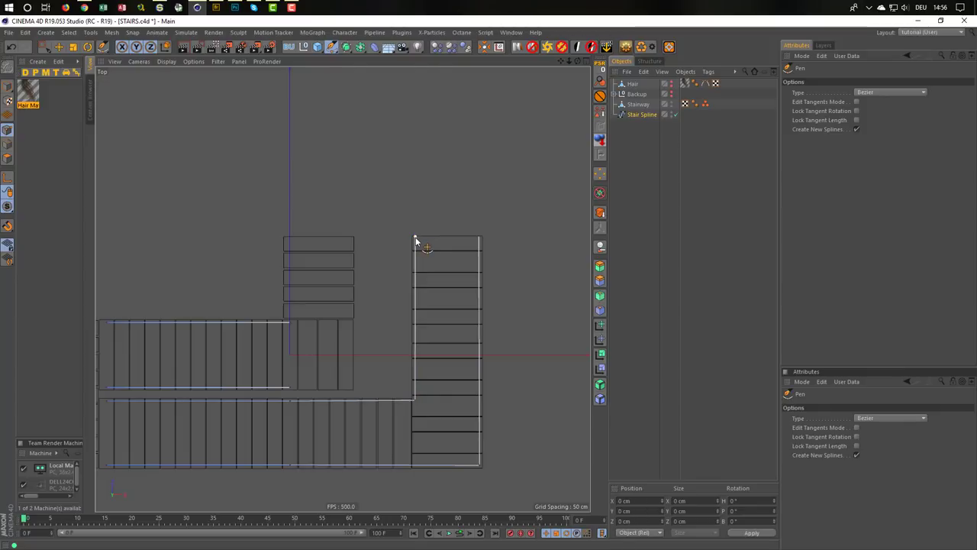
{"action": "middle_click", "coordinate": [415, 239]}
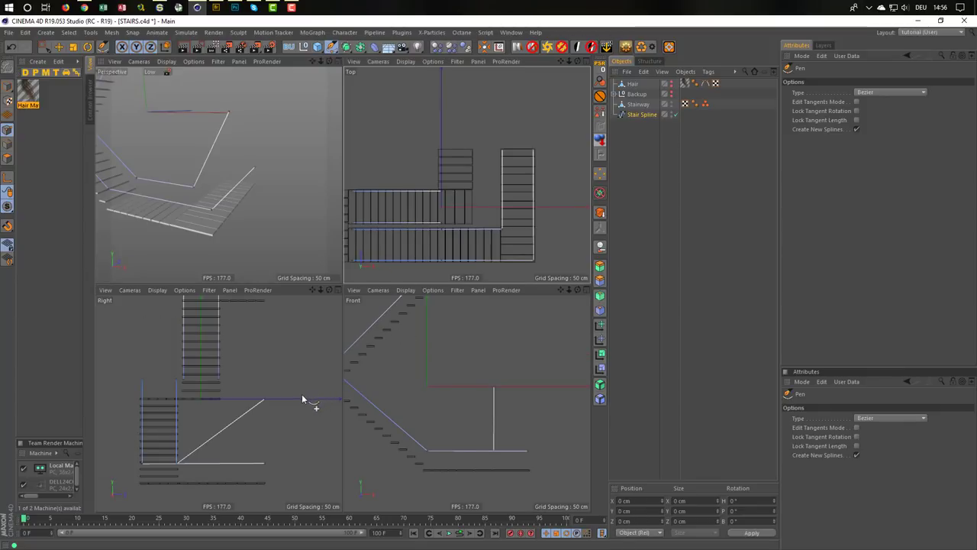
{"action": "key", "text": "space"}
{"action": "left_click_drag", "start_coordinate": [255, 382], "coordinate": [276, 427]}
{"action": "middle_click", "coordinate": [275, 427]}
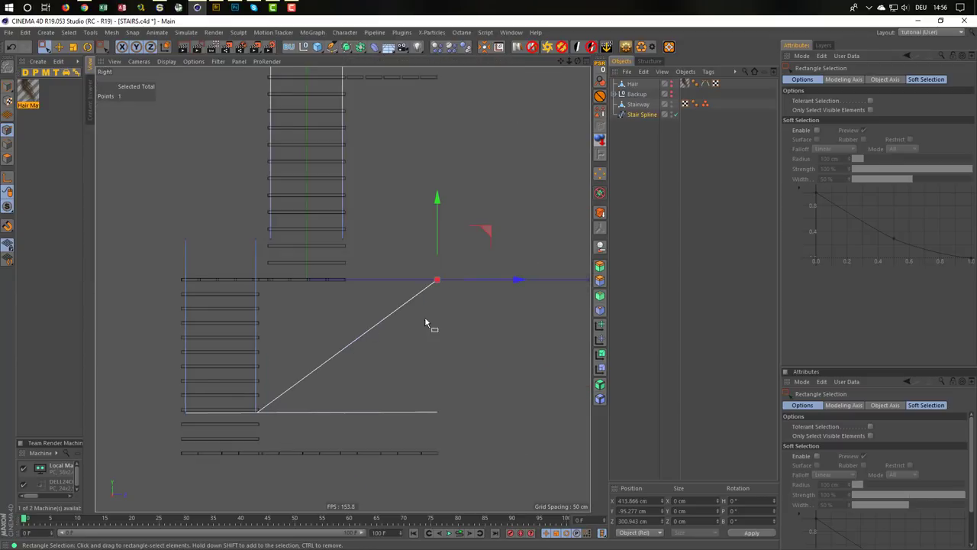
{"action": "left_click_drag", "start_coordinate": [445, 200], "coordinate": [445, 333]}
{"action": "middle_click", "coordinate": [392, 348]}
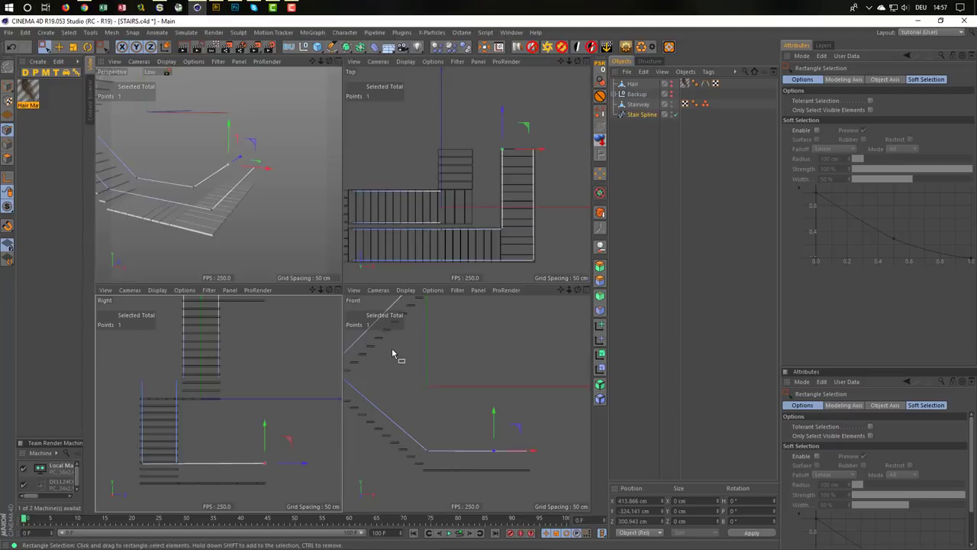
{"action": "middle_click", "coordinate": [294, 223]}
{"action": "mouse_move", "coordinate": [348, 312]}
{"action": "left_mouse_down", "text": "alt"}
{"action": "mouse_move", "coordinate": [318, 309]}
{"action": "mouse_move", "coordinate": [440, 344]}
{"action": "left_mouse_up", "text": "alt"}
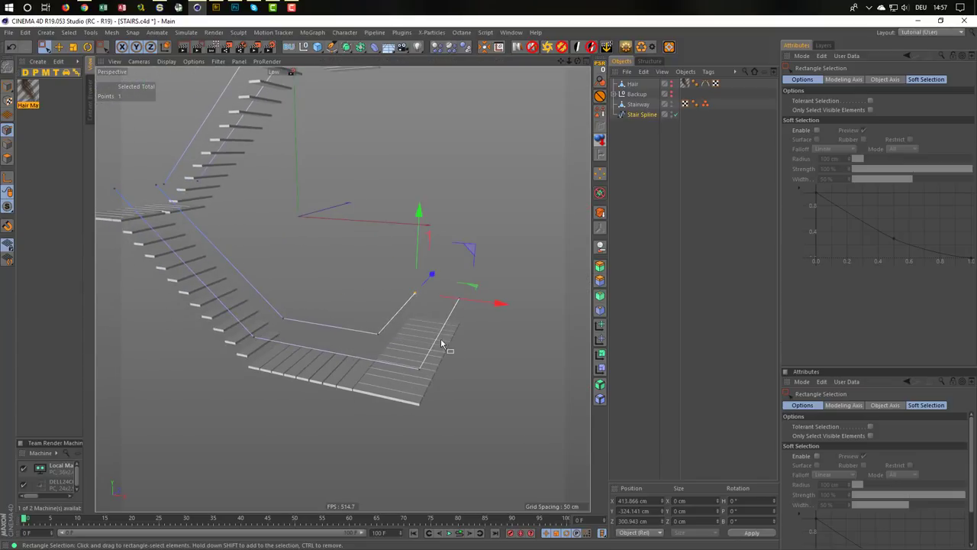
Select the turn point between flights, then discard a misplaced Pen point left of the corner
{"action": "left_click_drag", "start_coordinate": [225, 257], "coordinate": [314, 314], "text": "alt"}
{"action": "middle_click", "coordinate": [315, 315]}
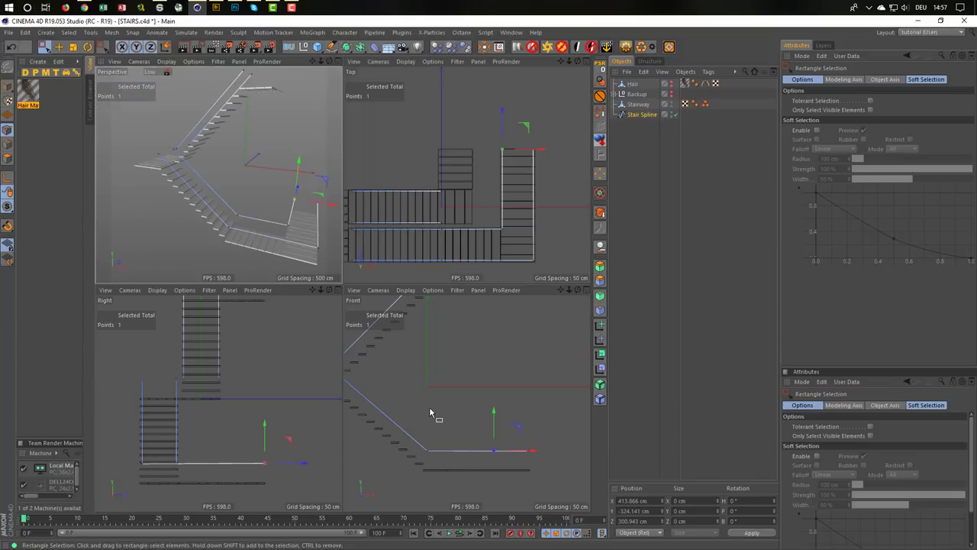
{"action": "middle_click", "coordinate": [429, 406]}
{"action": "middle_click_drag", "start_coordinate": [221, 299], "coordinate": [460, 409], "text": "alt"}
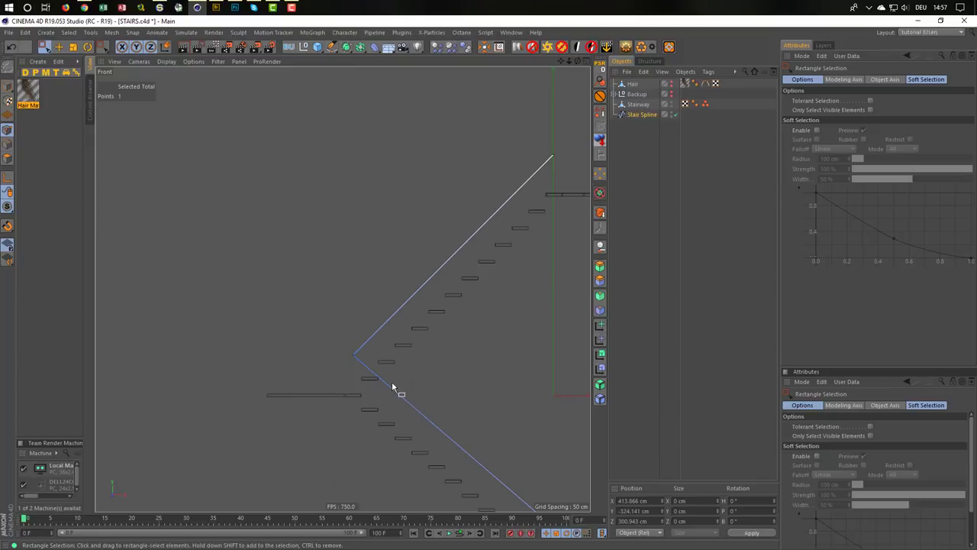
{"action": "middle_click", "coordinate": [392, 381]}
{"action": "left_click", "coordinate": [157, 151]}
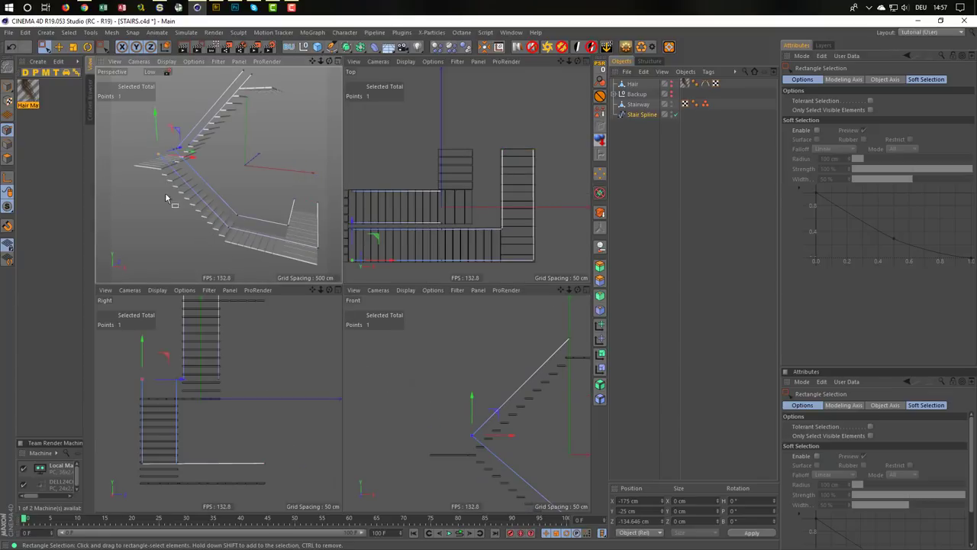
{"action": "middle_click", "coordinate": [439, 431]}
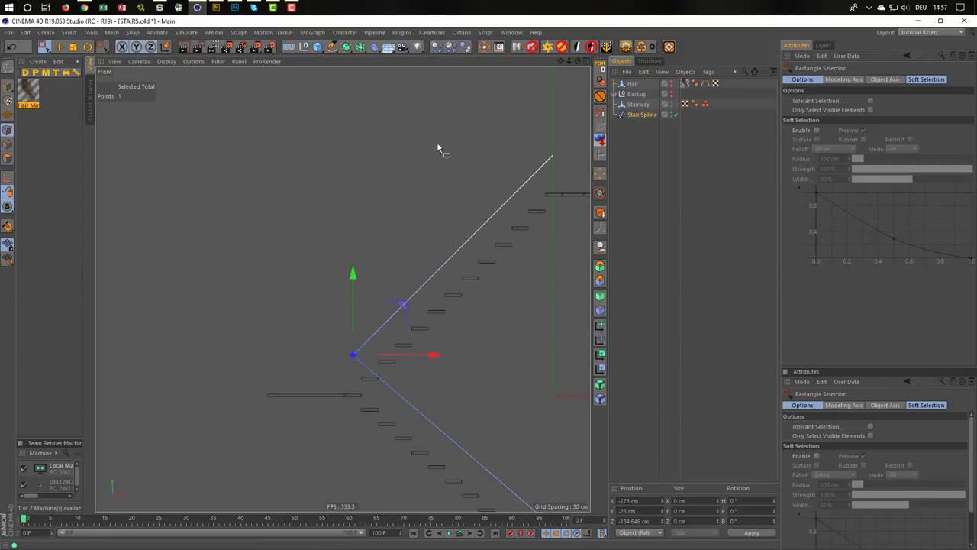
{"action": "left_click", "coordinate": [332, 47]}
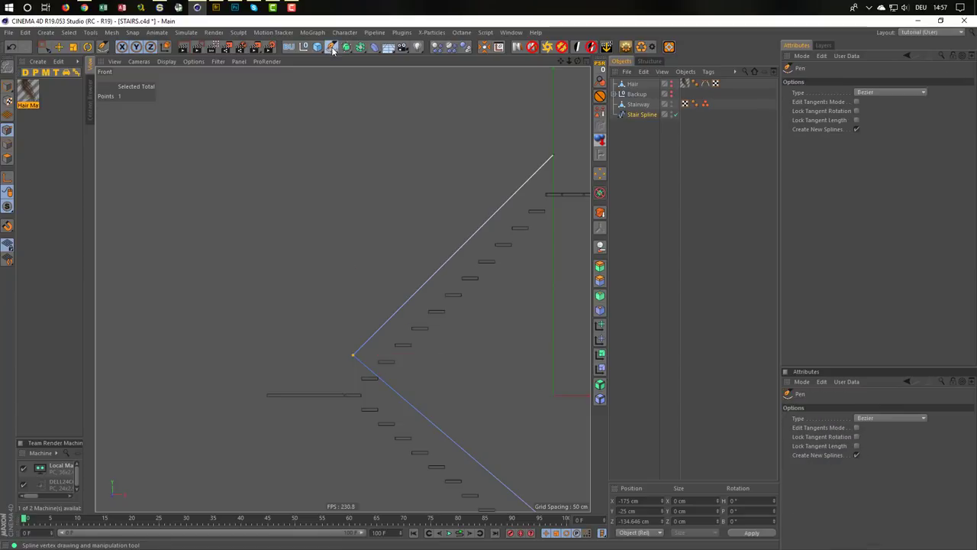
{"action": "left_click", "coordinate": [268, 355]}
{"action": "middle_click", "coordinate": [268, 353]}
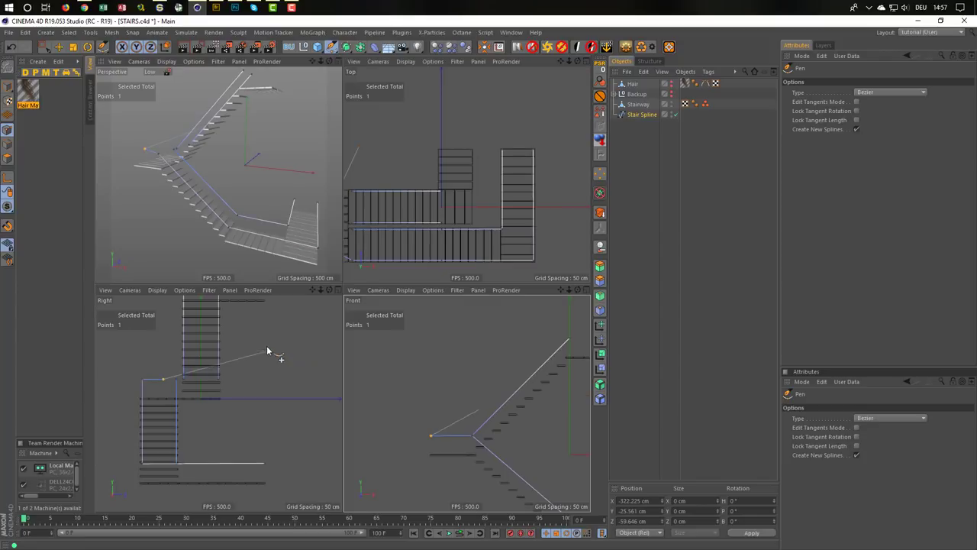
{"action": "key", "text": "Escape"}
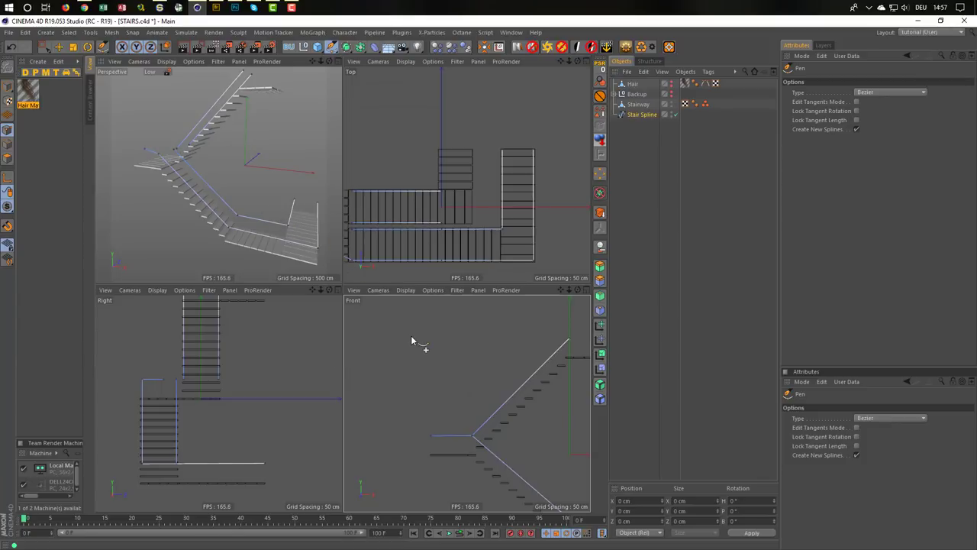
Move the spline's left end point about 74 cm along the landing, nudging it slightly sideways
{"action": "middle_click", "coordinate": [229, 207]}
{"action": "middle_click", "coordinate": [246, 347]}
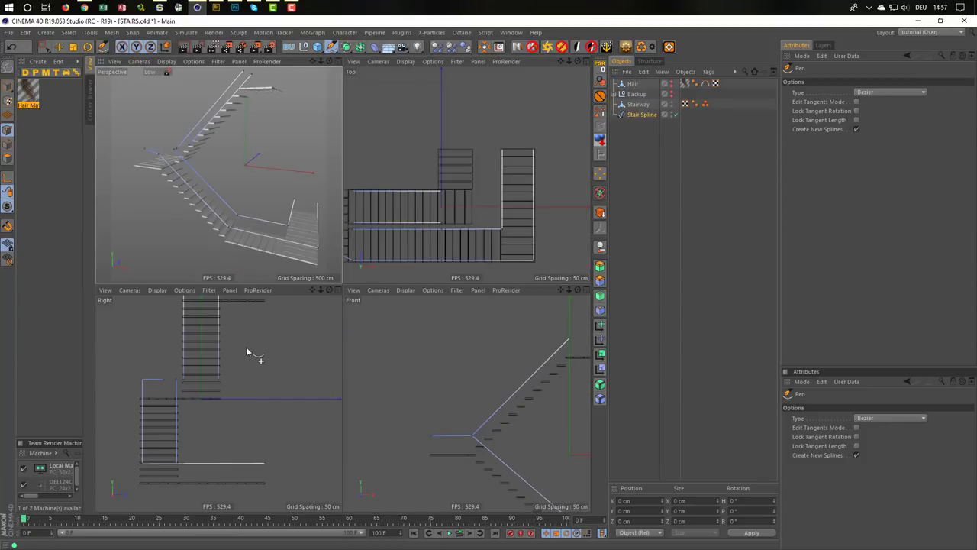
{"action": "middle_click_drag", "start_coordinate": [411, 237], "coordinate": [381, 198], "text": "alt"}
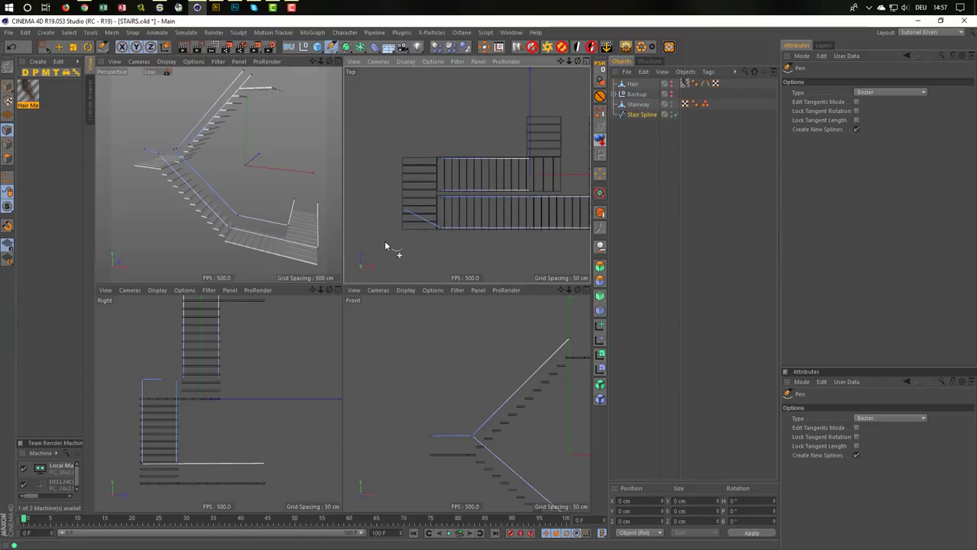
{"action": "key", "text": "0"}
{"action": "left_click_drag", "start_coordinate": [384, 189], "coordinate": [408, 233]}
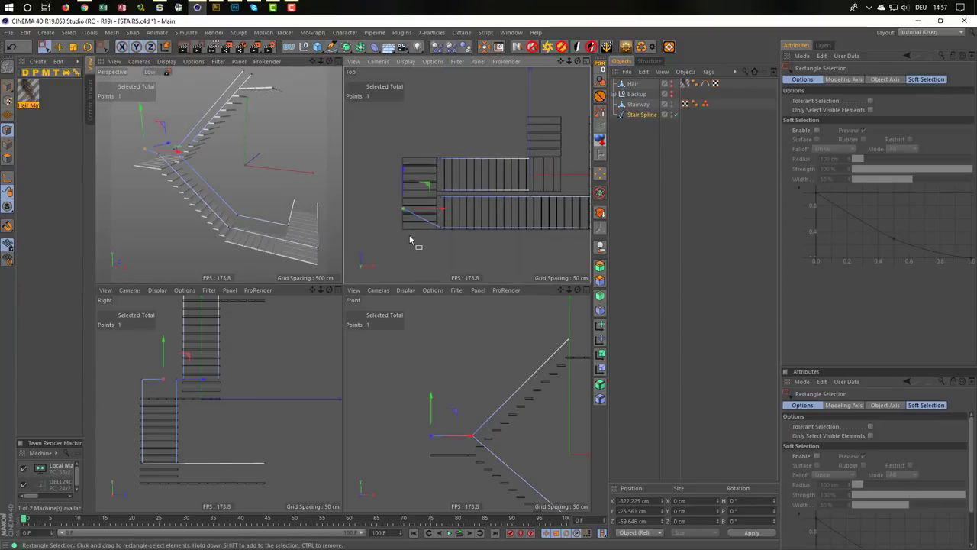
{"action": "scroll", "coordinate": [406, 169], "scroll_direction": "up", "scroll_amount": 2}
{"action": "scroll", "coordinate": [405, 170], "scroll_direction": "up", "scroll_amount": 2}
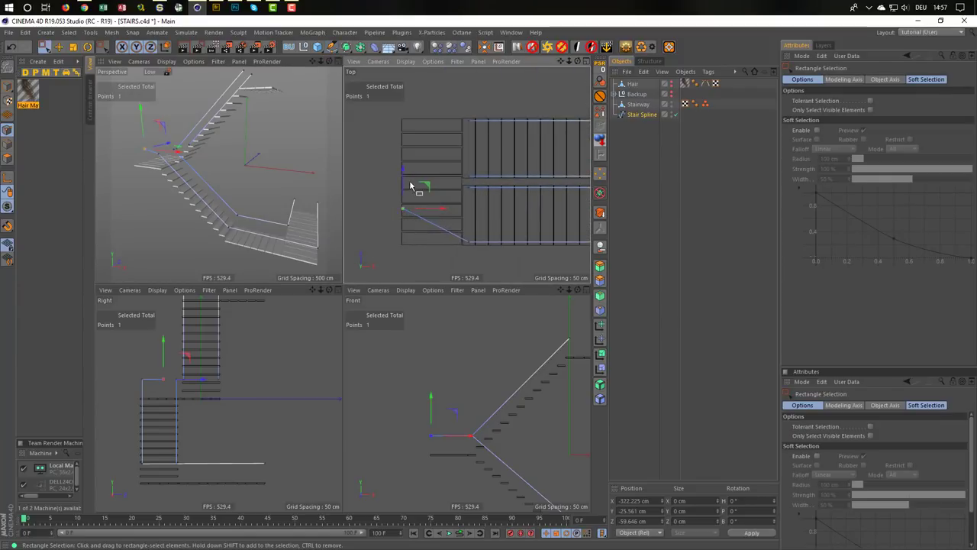
{"action": "left_click_drag", "start_coordinate": [403, 171], "coordinate": [400, 204]}
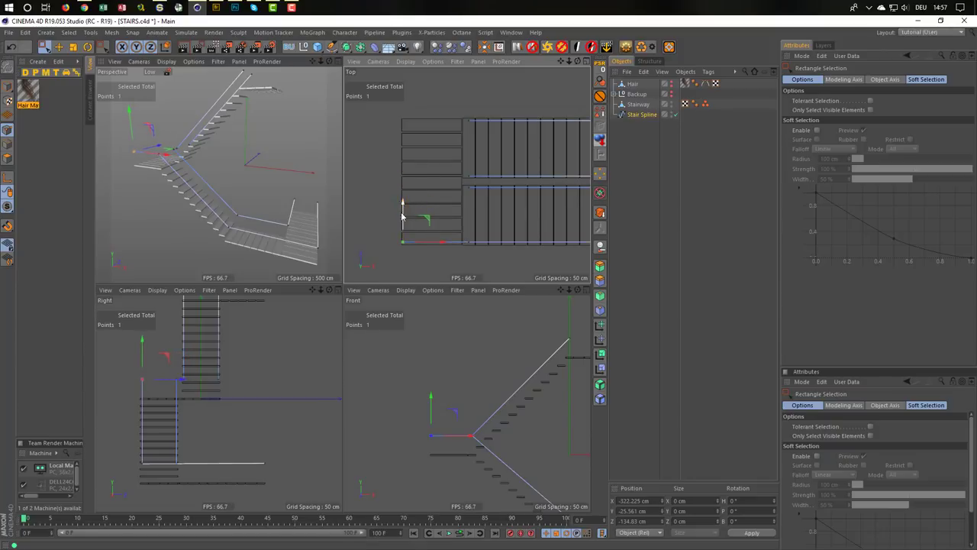
{"action": "left_click_drag", "start_coordinate": [441, 242], "coordinate": [443, 243]}
Add a point up the top flight's left edge, undoing an accidental extra spline
{"action": "key", "text": "p"}
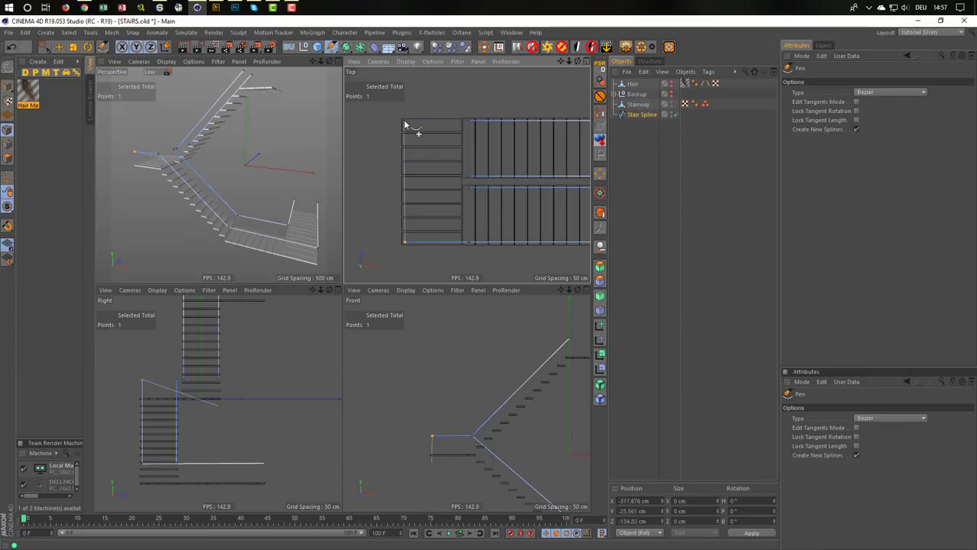
{"action": "left_click", "coordinate": [404, 122]}
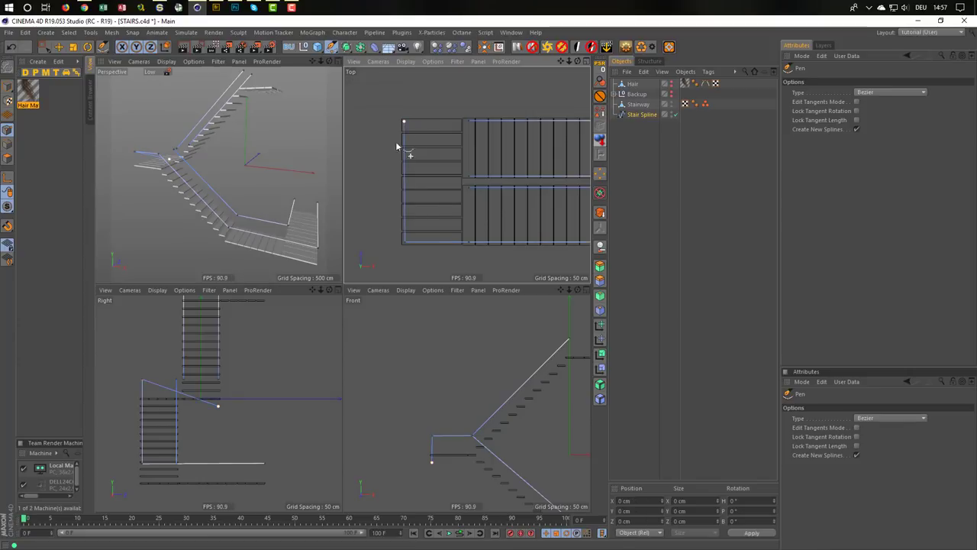
{"action": "left_click", "coordinate": [215, 417]}
{"action": "left_click_drag", "start_coordinate": [215, 417], "coordinate": [211, 420]}
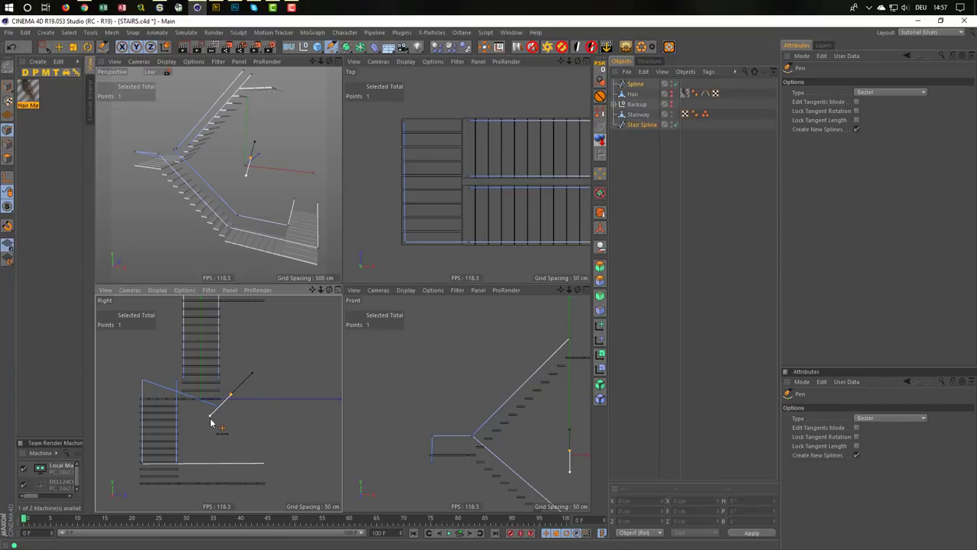
{"action": "key", "text": "ctrl+z"}
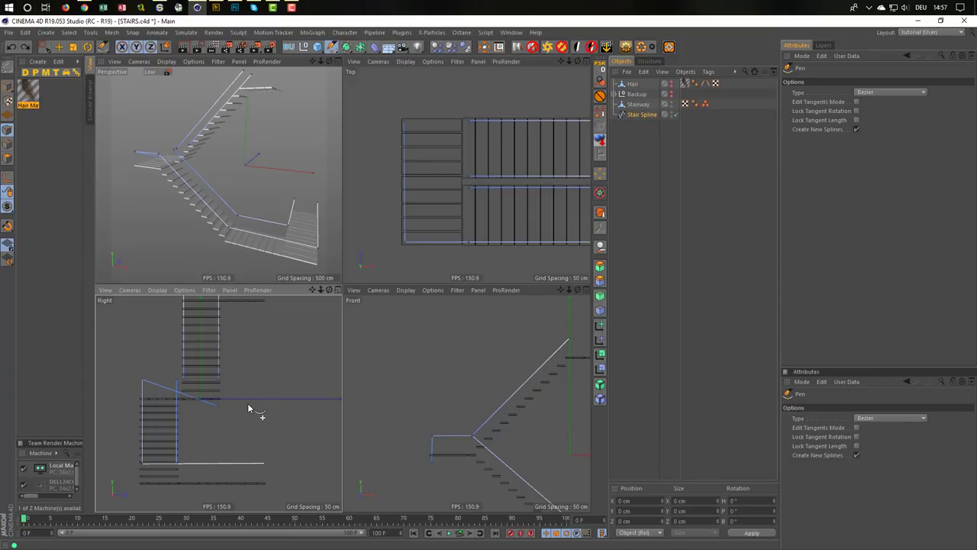
Raise the lower landing spline point about 95 cm to Y -25.869 cm
{"action": "key", "text": "0"}
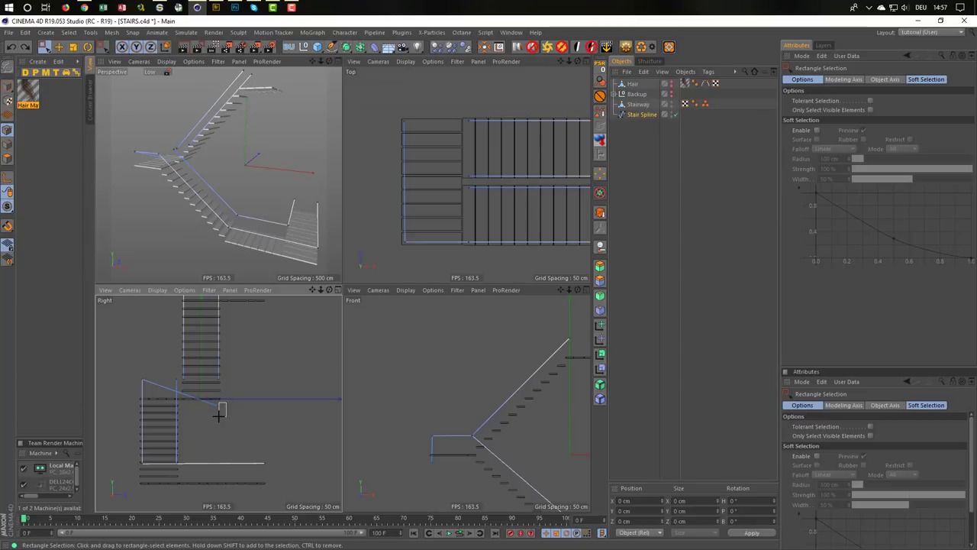
{"action": "left_click", "coordinate": [217, 405]}
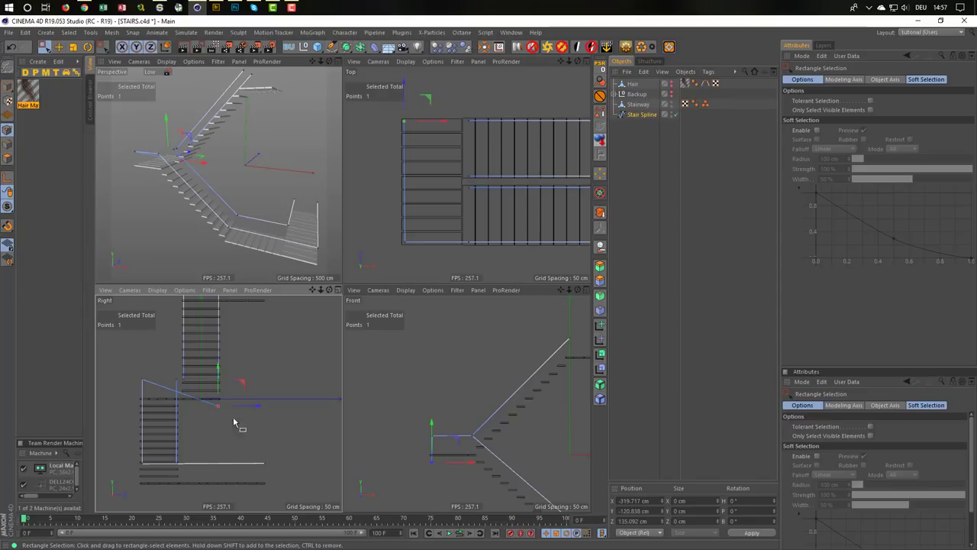
{"action": "middle_click", "coordinate": [202, 385]}
{"action": "middle_click", "coordinate": [319, 269]}
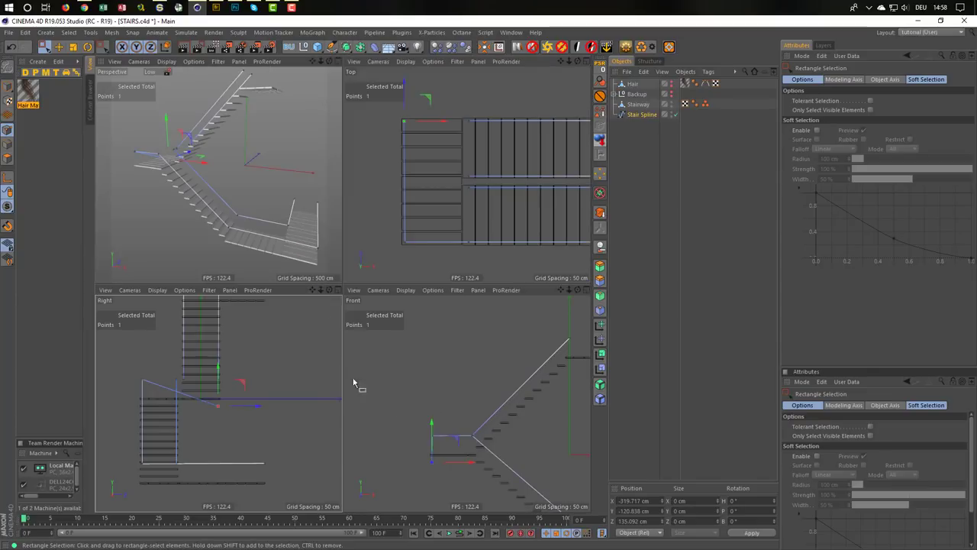
{"action": "left_click_drag", "start_coordinate": [431, 424], "coordinate": [433, 399]}
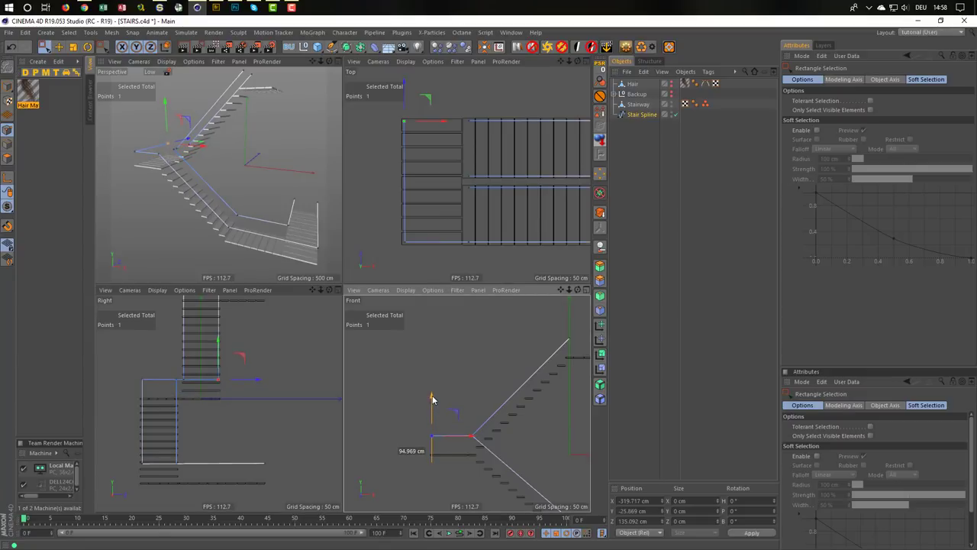
{"action": "middle_click", "coordinate": [394, 233]}
{"action": "key", "text": "space"}
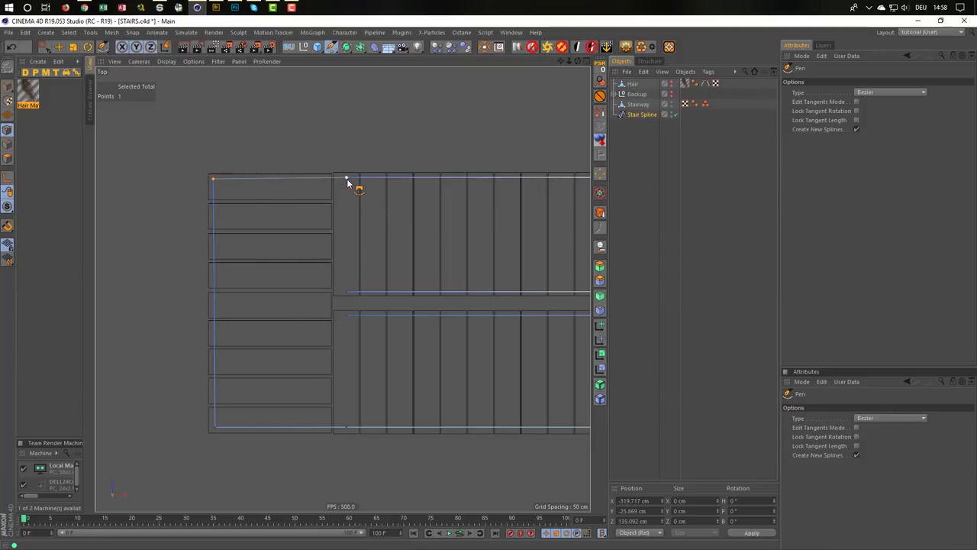
Add a spline point at the top of the flight at X 175, Y 325 cm
{"action": "key", "text": "Escape"}
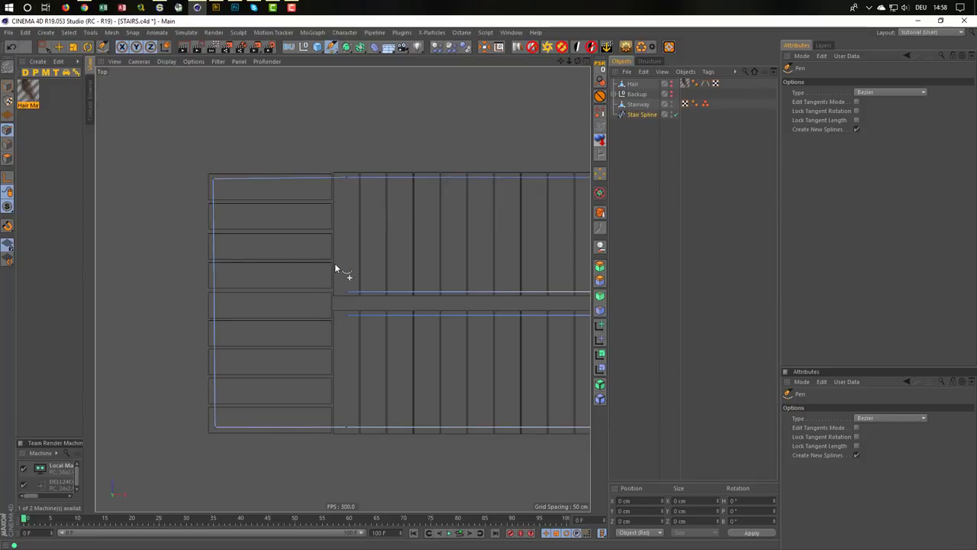
{"action": "left_click", "coordinate": [345, 302]}
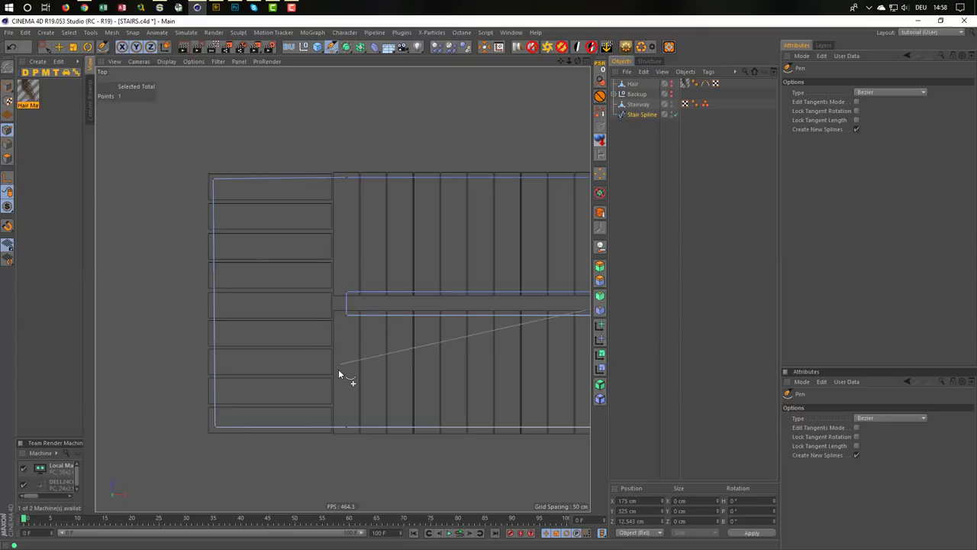
{"action": "key", "text": "Escape"}
{"action": "scroll", "coordinate": [328, 355], "scroll_direction": "down", "scroll_amount": 1}
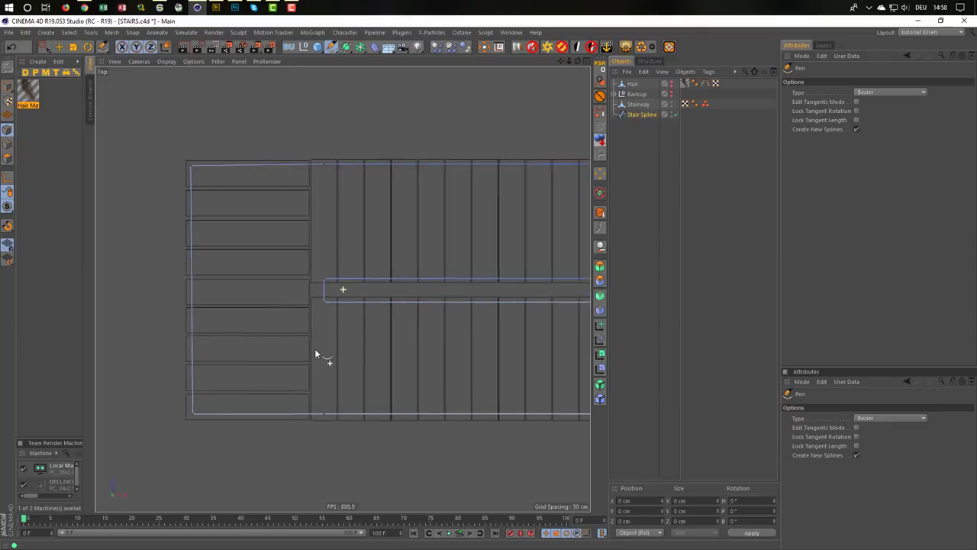
{"action": "scroll", "coordinate": [314, 349], "scroll_direction": "down", "scroll_amount": 3}
{"action": "scroll", "coordinate": [266, 348], "scroll_direction": "down", "scroll_amount": 3}
{"action": "scroll", "coordinate": [338, 362], "scroll_direction": "down", "scroll_amount": 1}
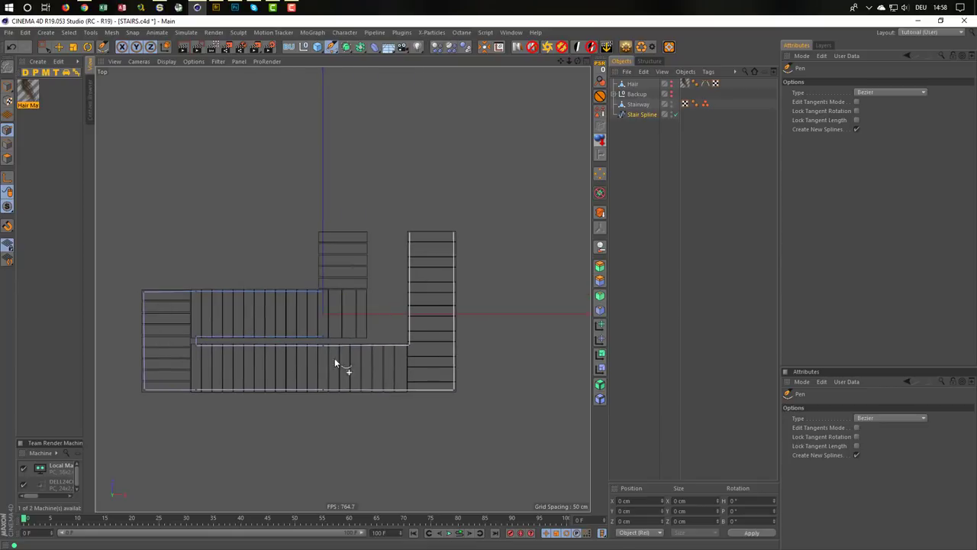
{"action": "scroll", "coordinate": [366, 357], "scroll_direction": "up", "scroll_amount": 3}
{"action": "scroll", "coordinate": [382, 358], "scroll_direction": "up", "scroll_amount": 2}
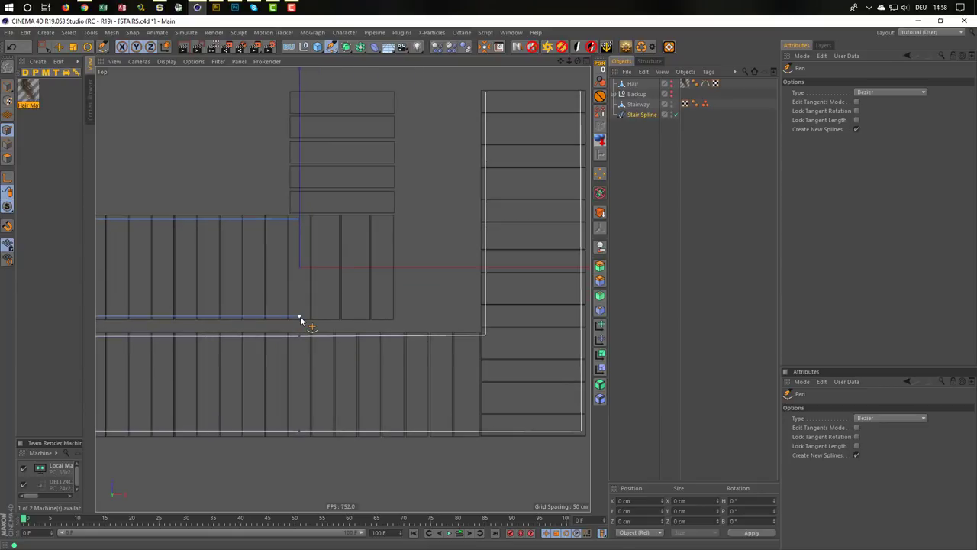
Slide the new point right along X, inspect it in perspective, then undo the move
{"action": "key", "text": "0"}
{"action": "left_click_drag", "start_coordinate": [294, 305], "coordinate": [304, 324]}
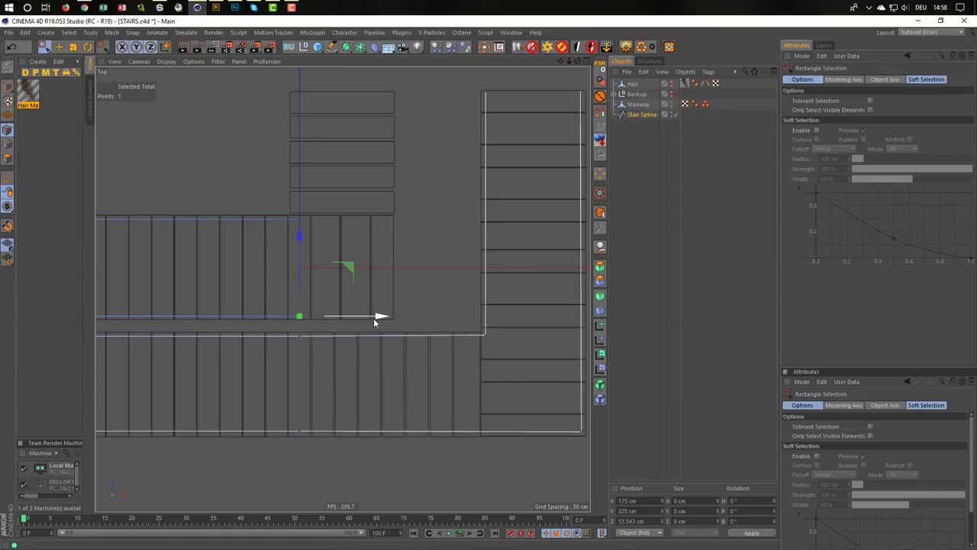
{"action": "left_click_drag", "start_coordinate": [377, 318], "coordinate": [471, 321]}
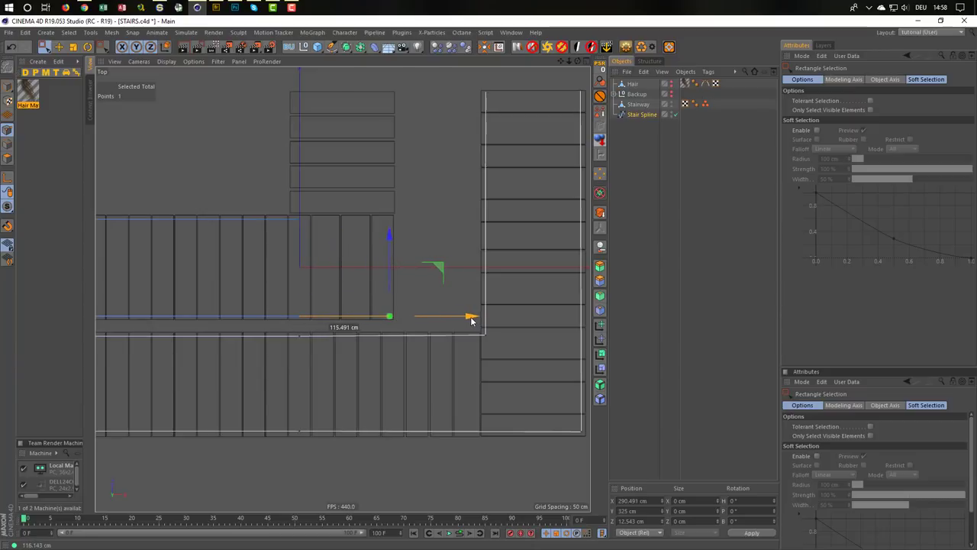
{"action": "middle_click", "coordinate": [471, 322]}
{"action": "middle_click", "coordinate": [255, 202]}
{"action": "mouse_move", "coordinate": [255, 202]}
{"action": "left_mouse_down", "text": "alt"}
{"action": "mouse_move", "coordinate": [265, 336]}
{"action": "mouse_move", "coordinate": [313, 355]}
{"action": "left_mouse_up", "text": "alt"}
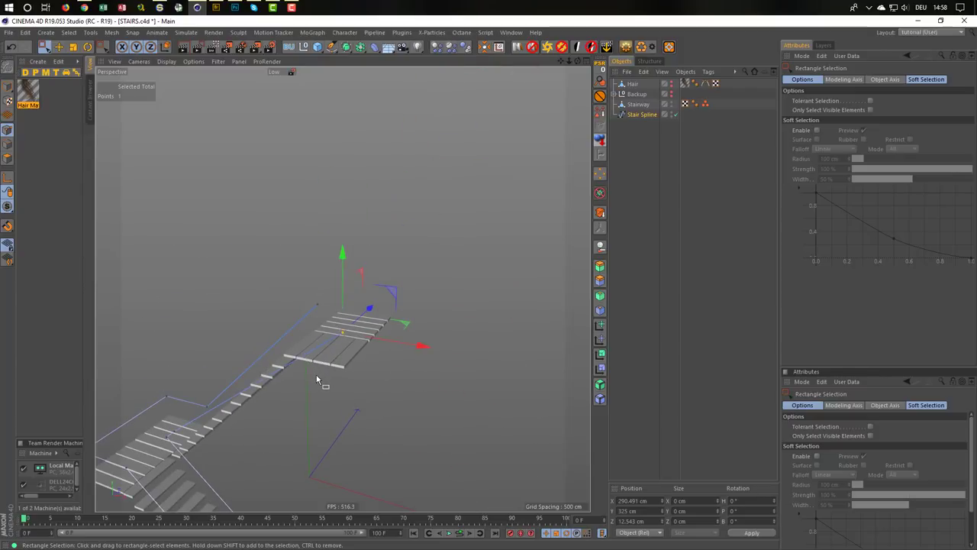
{"action": "key", "text": "ctrl+z"}
{"action": "middle_click", "coordinate": [316, 373]}
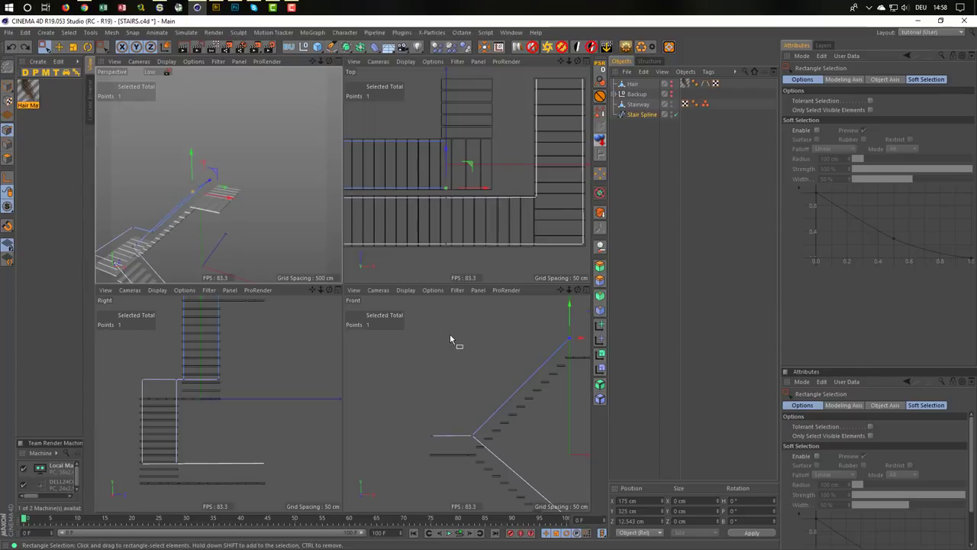
{"action": "middle_click", "coordinate": [450, 332]}
{"action": "middle_click", "coordinate": [450, 333]}
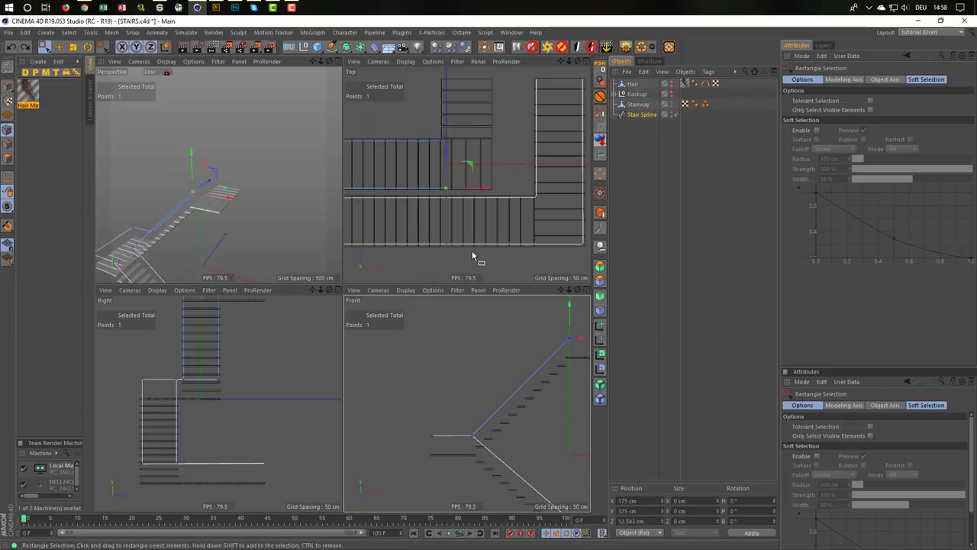
Add a spline point level along the upper landing and slide it sideways into place
{"action": "middle_click", "coordinate": [468, 325]}
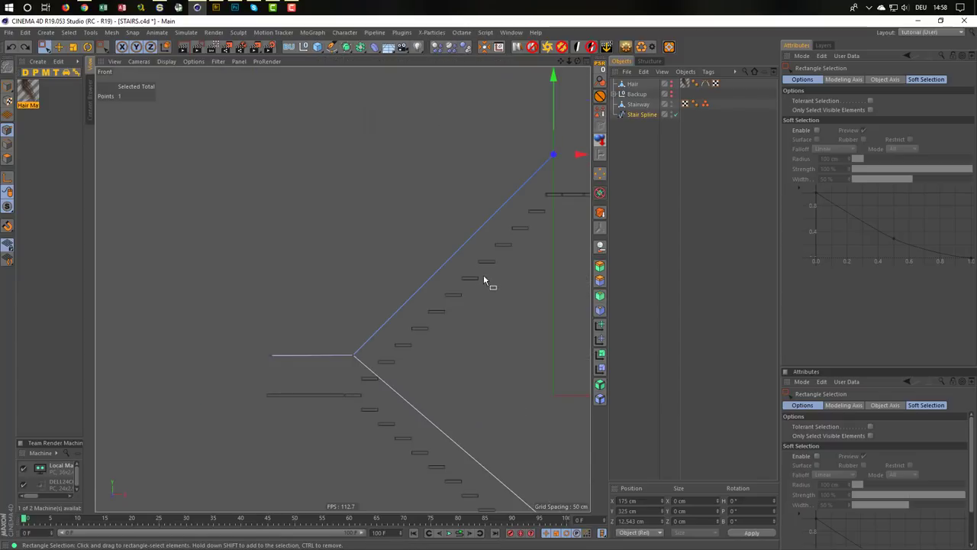
{"action": "middle_click_drag", "start_coordinate": [488, 277], "coordinate": [217, 417], "text": "alt"}
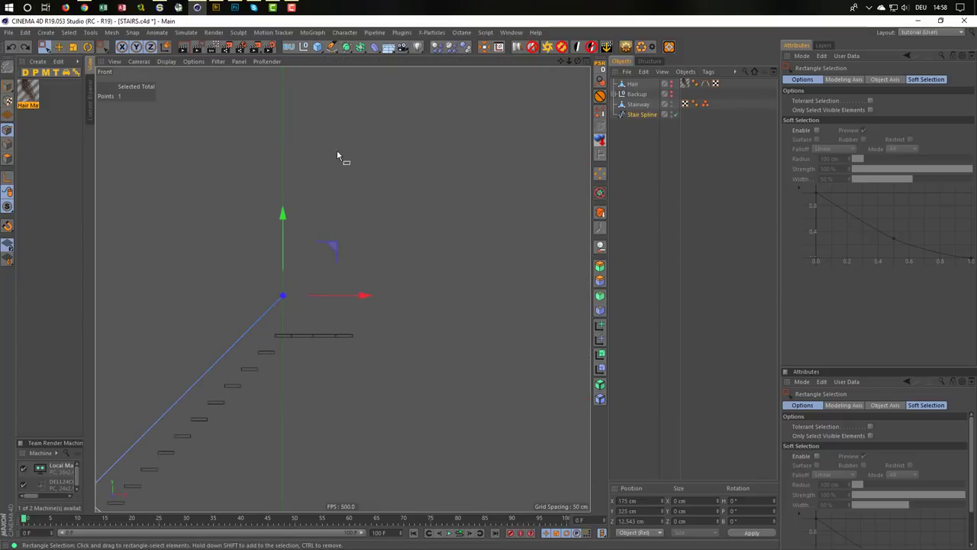
{"action": "left_click", "coordinate": [331, 47]}
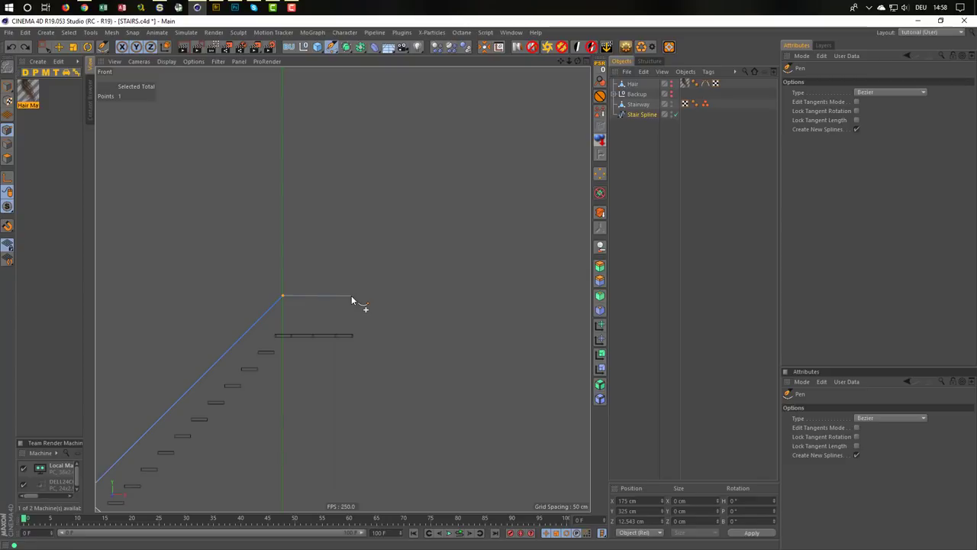
{"action": "left_click", "coordinate": [350, 295]}
{"action": "middle_click", "coordinate": [345, 321]}
{"action": "middle_click", "coordinate": [261, 247]}
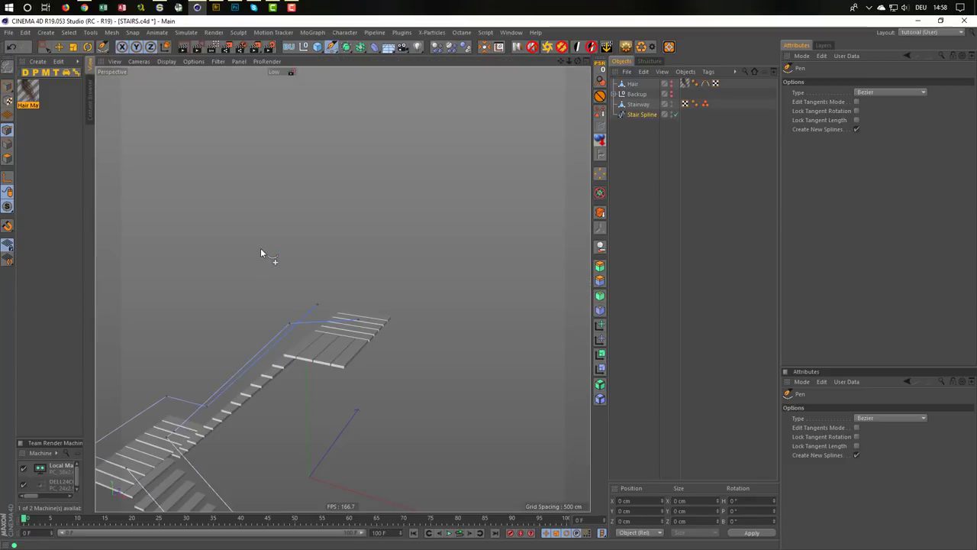
{"action": "middle_click", "coordinate": [261, 250]}
{"action": "middle_click_drag", "start_coordinate": [250, 366], "coordinate": [270, 451], "text": "alt"}
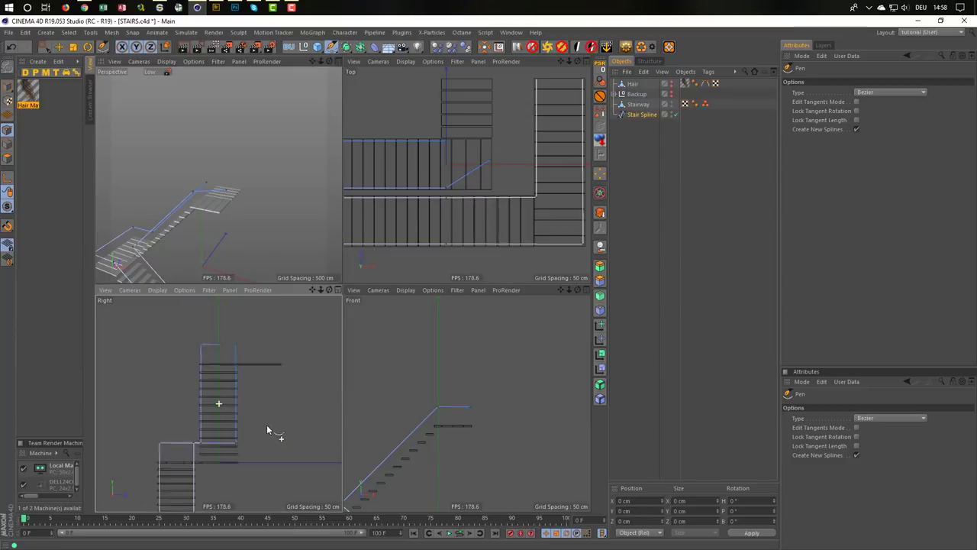
{"action": "key", "text": "space"}
{"action": "left_click", "coordinate": [223, 373]}
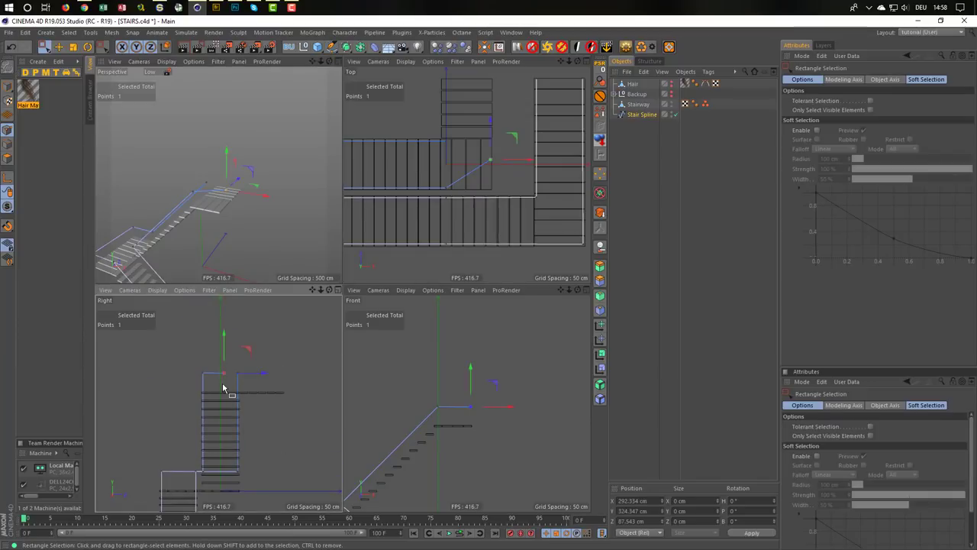
{"action": "left_click_drag", "start_coordinate": [267, 376], "coordinate": [246, 376]}
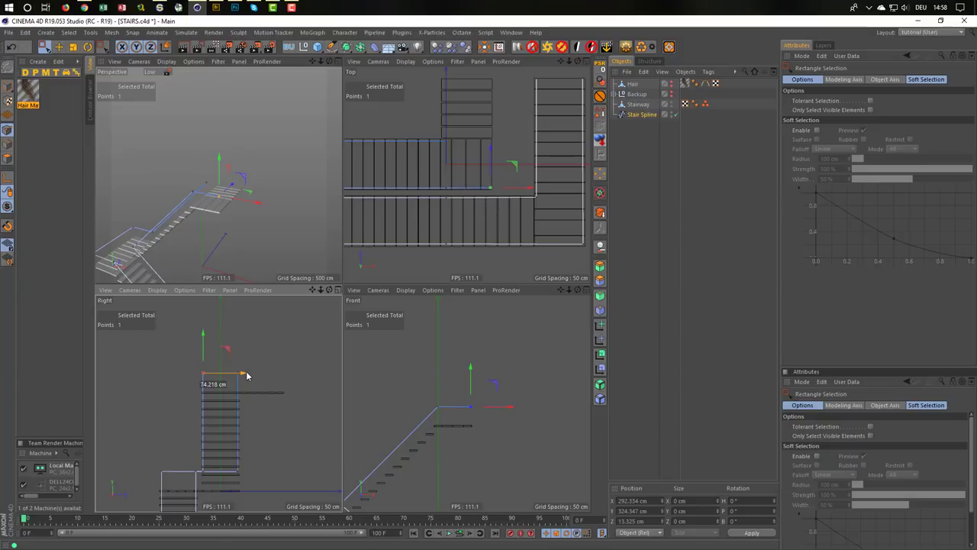
Add a point along the next flight and lift it to the flight's top
{"action": "middle_click", "coordinate": [432, 239]}
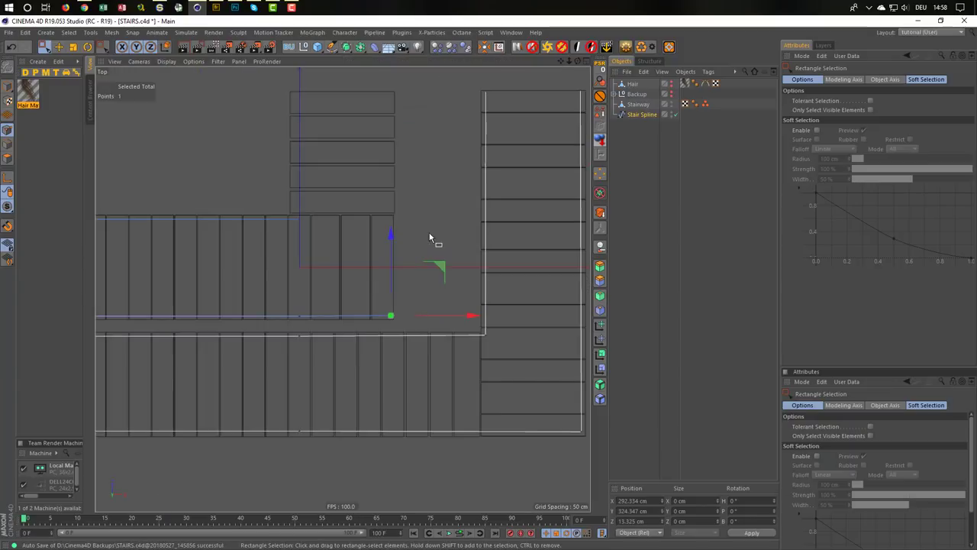
{"action": "left_click", "coordinate": [331, 46]}
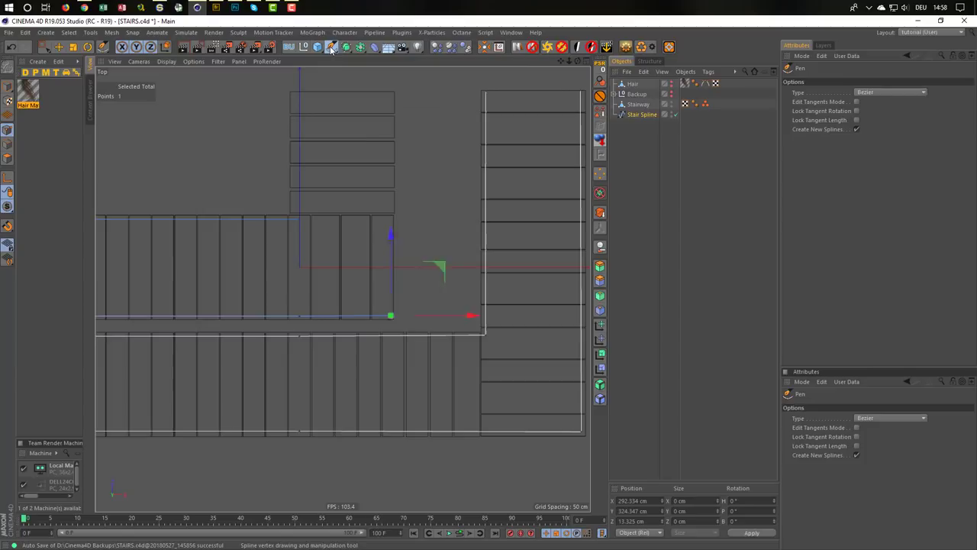
{"action": "left_click", "coordinate": [391, 92]}
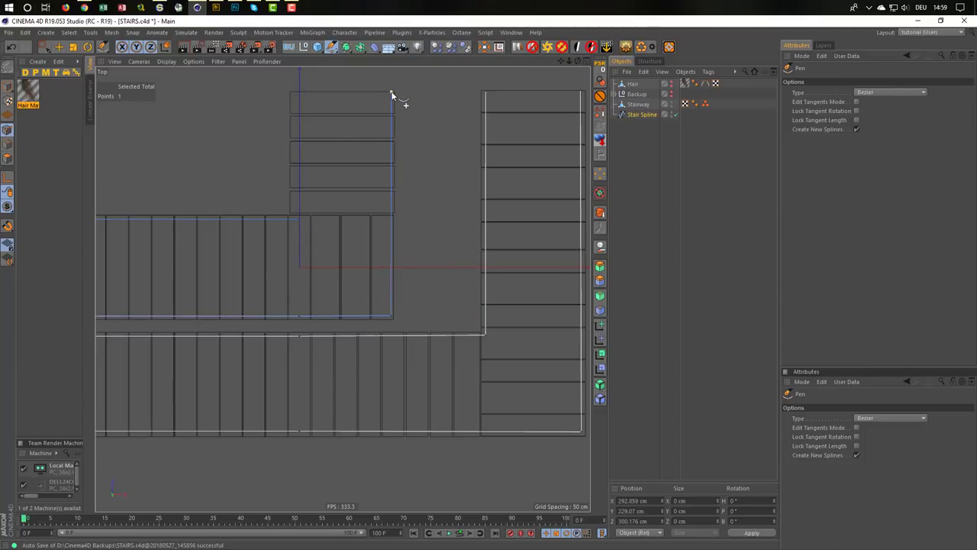
{"action": "middle_click", "coordinate": [342, 185]}
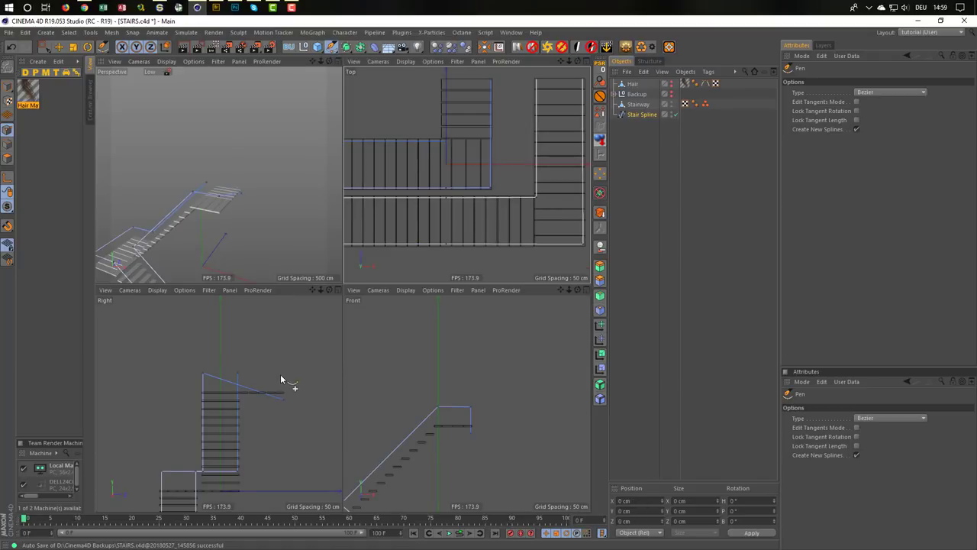
{"action": "key", "text": "0"}
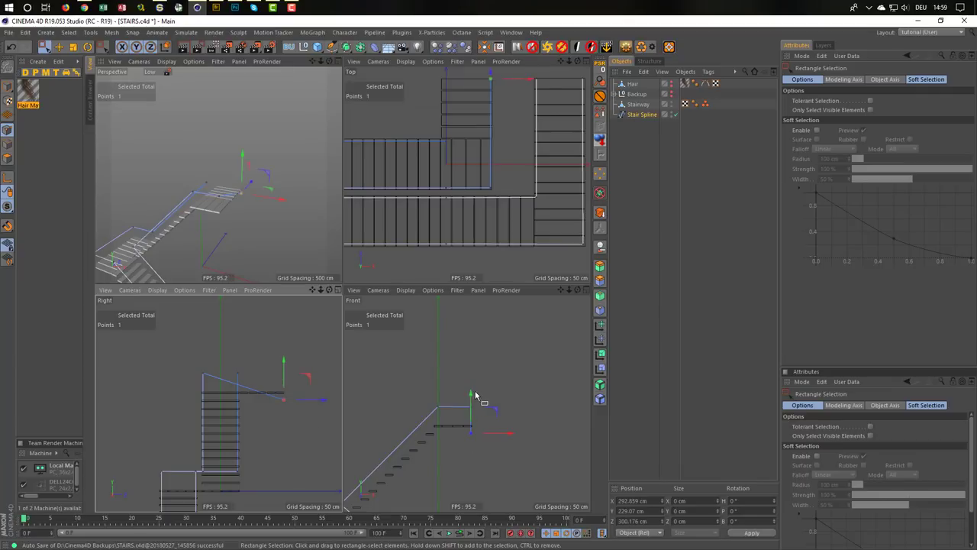
{"action": "left_click_drag", "start_coordinate": [475, 395], "coordinate": [474, 369]}
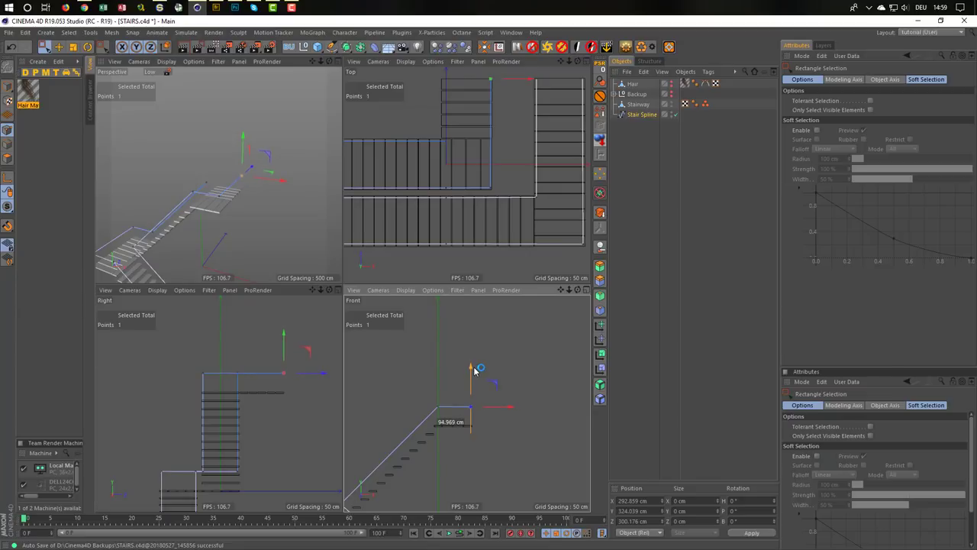
{"action": "left_click_drag", "start_coordinate": [474, 369], "coordinate": [473, 372]}
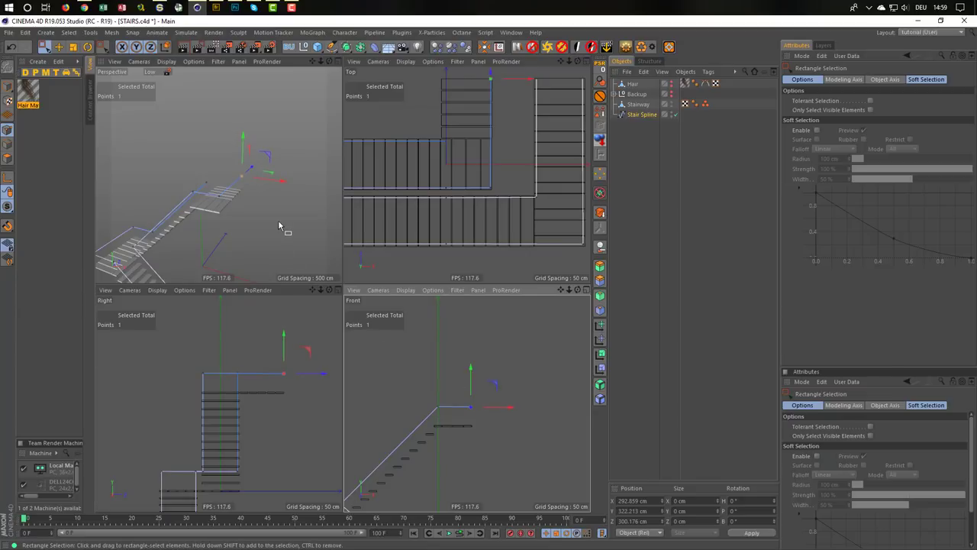
Add another point along the next flight and shift the landing corner point slightly left
{"action": "middle_click", "coordinate": [352, 220]}
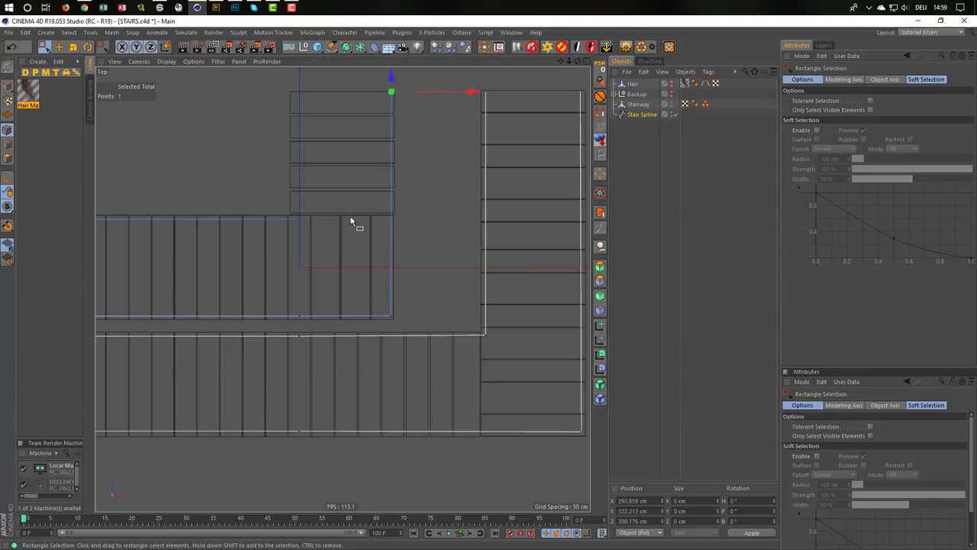
{"action": "left_click_drag", "start_coordinate": [309, 206], "coordinate": [290, 235]}
{"action": "left_click", "coordinate": [332, 46]}
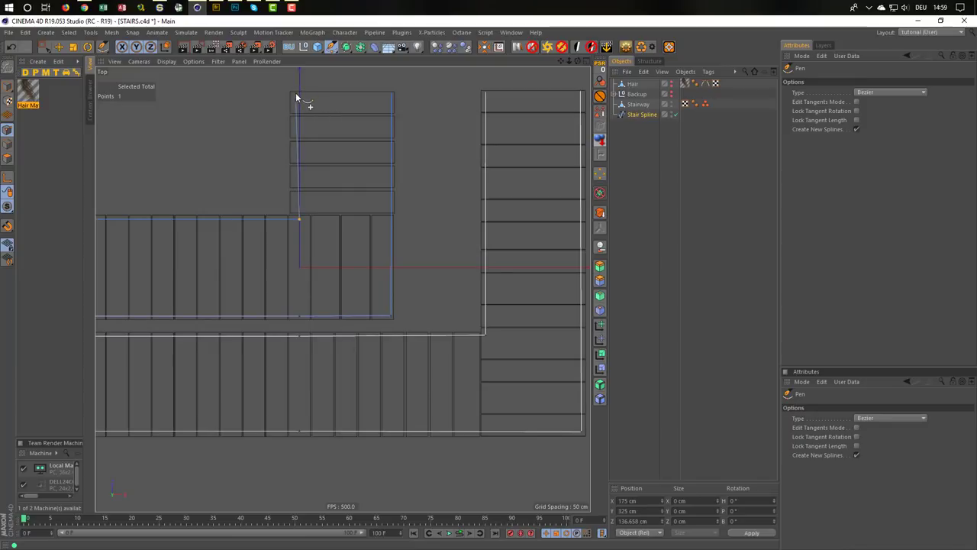
{"action": "left_click", "coordinate": [294, 91]}
{"action": "key", "text": "Escape"}
{"action": "key", "text": "0"}
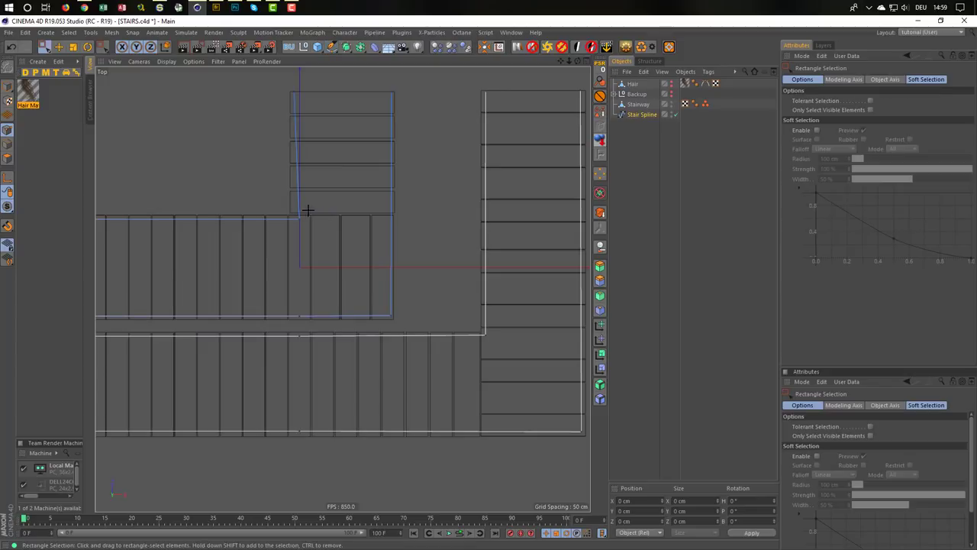
{"action": "left_click", "coordinate": [301, 217]}
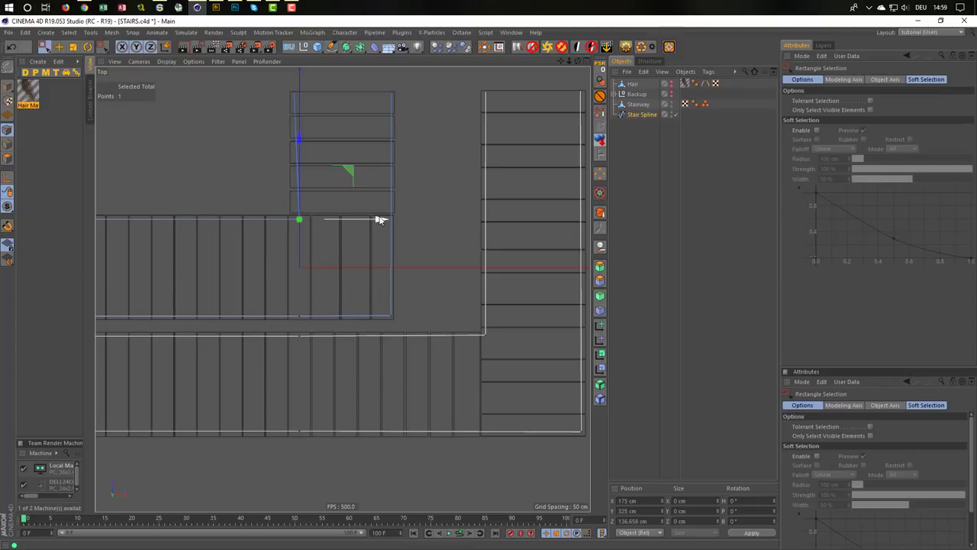
{"action": "left_click_drag", "start_coordinate": [380, 220], "coordinate": [374, 218]}
Move the spline's top point onto the upper landing at X 168.233, Y 322.045, Z 300.176 cm
{"action": "middle_click", "coordinate": [352, 251]}
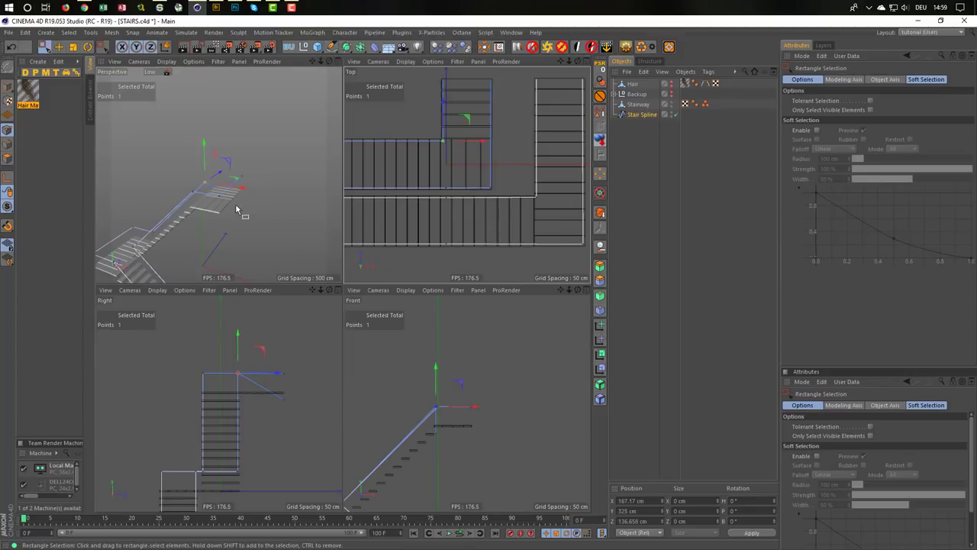
{"action": "middle_click", "coordinate": [238, 212]}
{"action": "middle_click", "coordinate": [329, 305]}
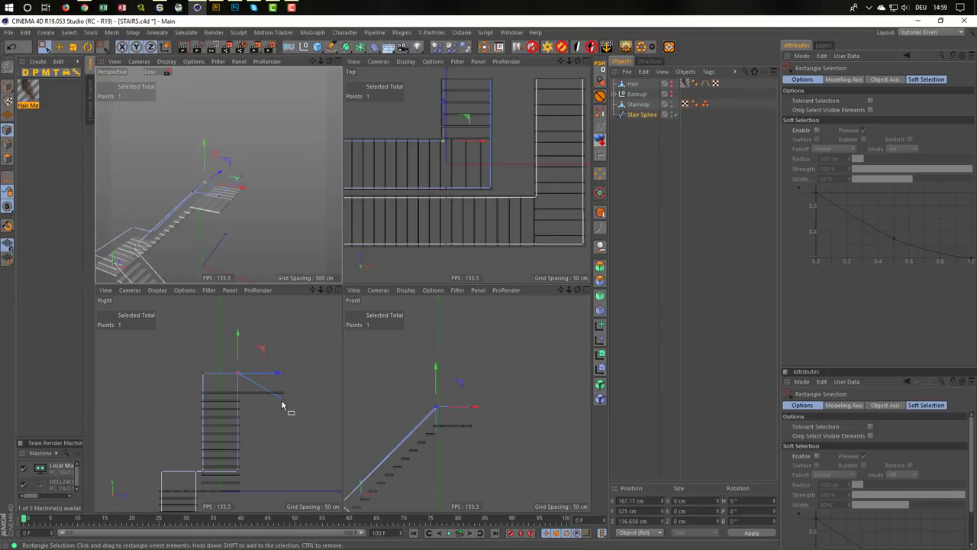
{"action": "left_click_drag", "start_coordinate": [282, 405], "coordinate": [290, 334]}
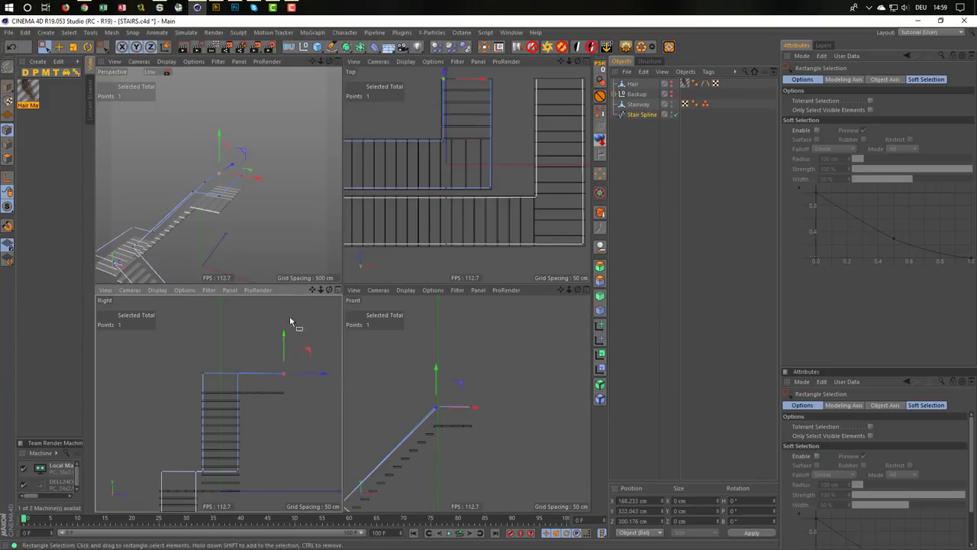
{"action": "middle_click", "coordinate": [292, 278]}
{"action": "left_click_drag", "start_coordinate": [292, 278], "coordinate": [243, 322], "text": "alt"}
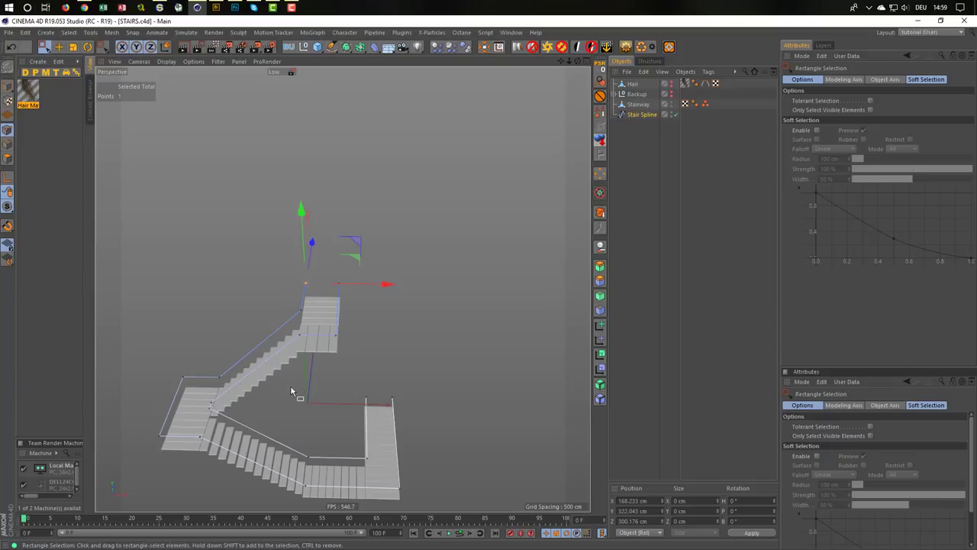
Add a Cylinder primitive (50 cm radius, 200 cm tall) beside the stairway
{"action": "mouse_move", "coordinate": [292, 337]}
{"action": "left_mouse_down", "text": "alt"}
{"action": "mouse_move", "coordinate": [336, 288]}
{"action": "mouse_move", "coordinate": [502, 344]}
{"action": "mouse_move", "coordinate": [448, 376]}
{"action": "mouse_move", "coordinate": [392, 362]}
{"action": "mouse_move", "coordinate": [390, 336]}
{"action": "left_mouse_up", "text": "alt"}
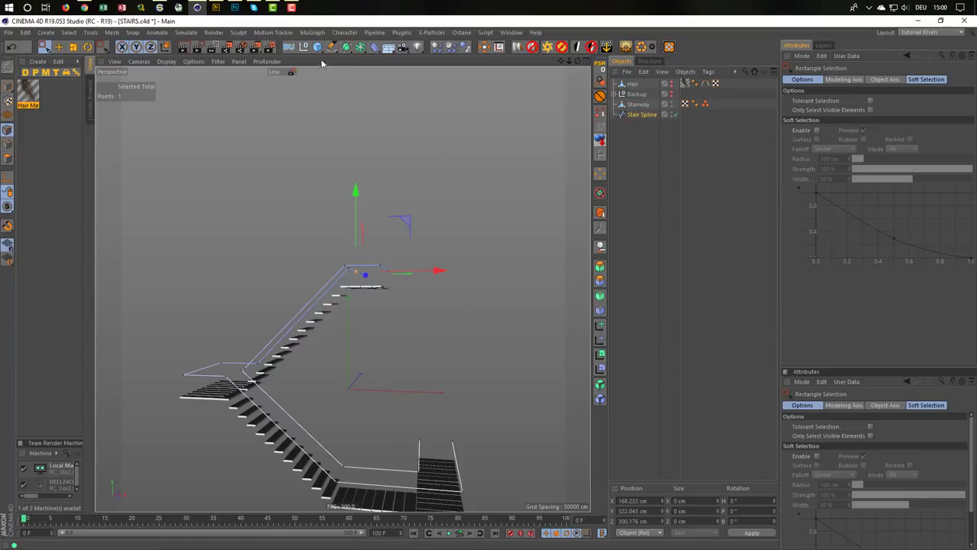
{"action": "left_click_drag", "start_coordinate": [319, 48], "coordinate": [520, 78]}
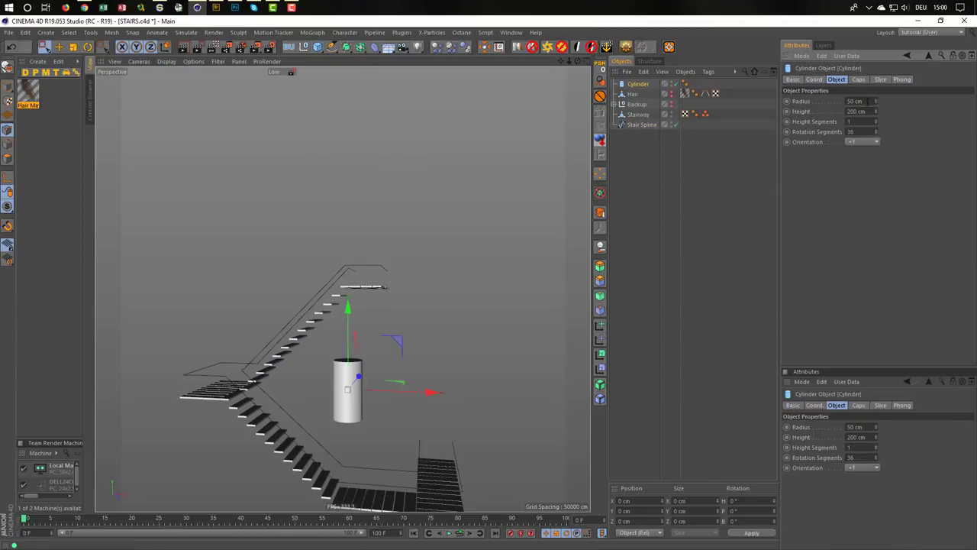
Set the cylinder's radius to 2 cm and its rotation segments to 8
{"action": "left_click_drag", "start_coordinate": [875, 101], "coordinate": [874, 98]}
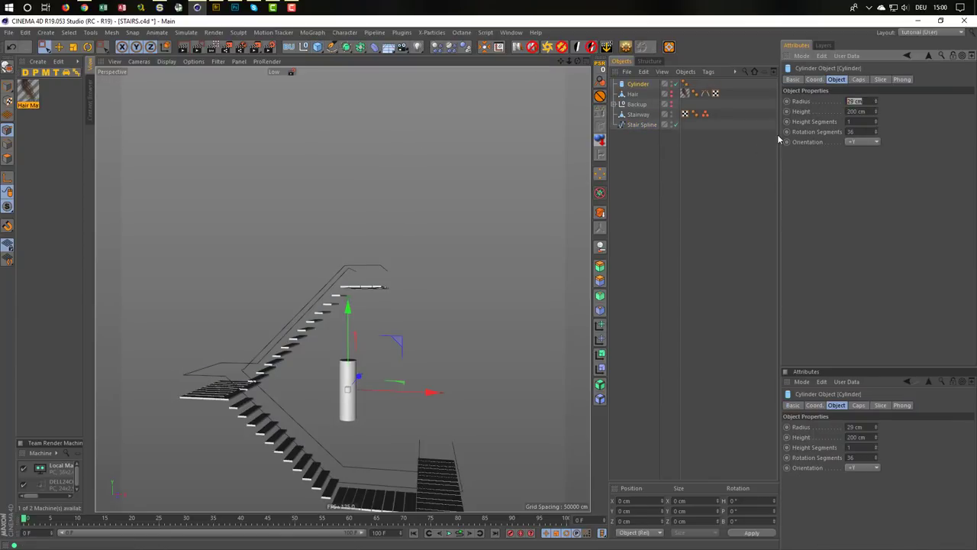
{"action": "type", "text": "2"}
{"action": "key", "text": "Return"}
{"action": "key", "text": "Tab"}
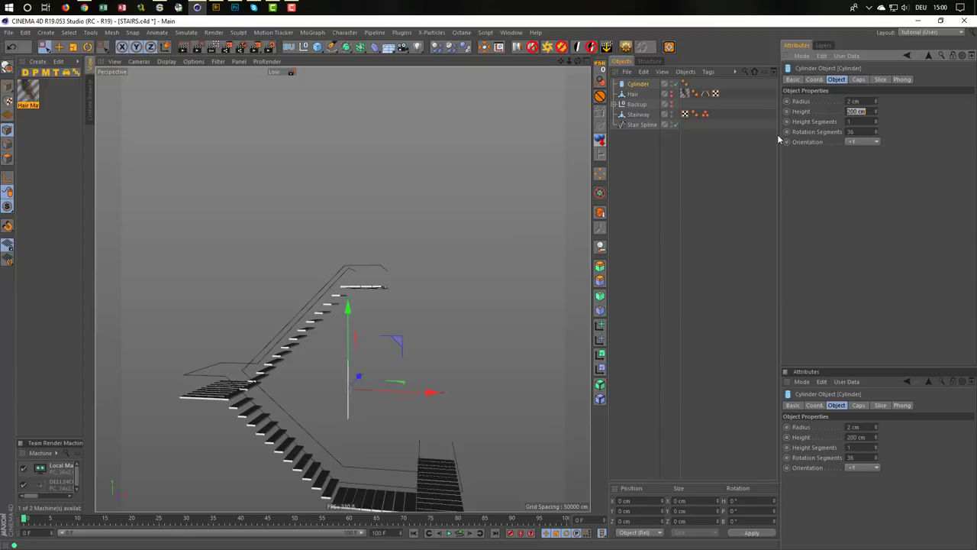
{"action": "key", "text": "Tab"}
{"action": "key", "text": "Tab"}
{"action": "key", "text": "Tab"}
{"action": "key", "text": "shift+Tab"}
{"action": "key", "text": "shift+Tab"}
{"action": "type", "text": "90"}
{"action": "key", "text": "Return"}
{"action": "key", "text": "Tab"}
{"action": "type", "text": "8"}
Make the cylinder 100 cm tall and move it below Stairway in the Object Manager
{"action": "left_click_drag", "start_coordinate": [275, 351], "coordinate": [333, 332], "text": "alt"}
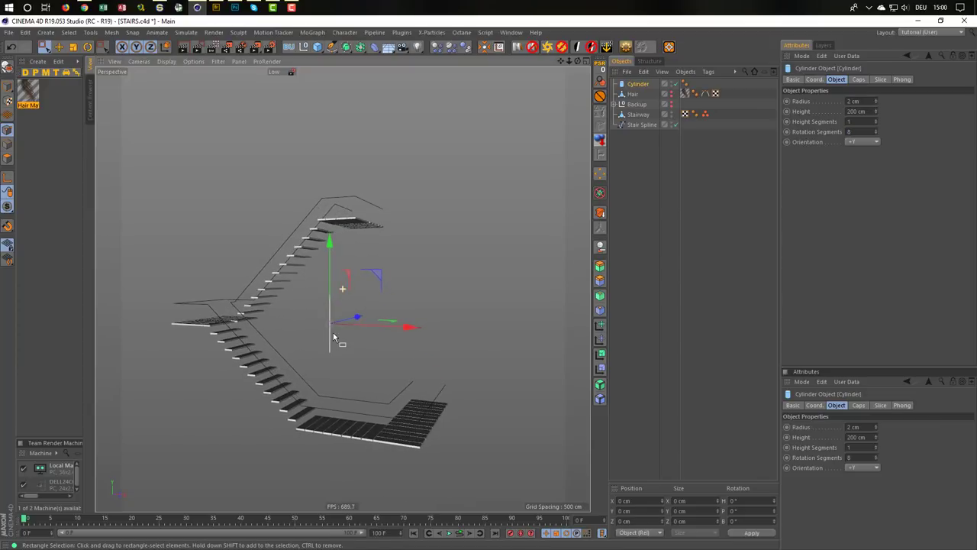
{"action": "left_click", "coordinate": [857, 112]}
{"action": "type", "text": "100"}
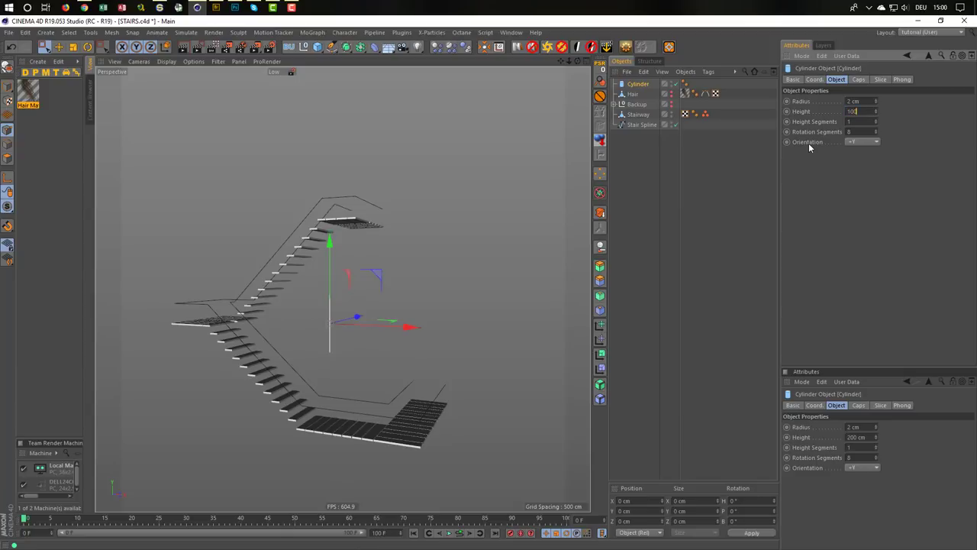
{"action": "key", "text": "Return"}
{"action": "left_click_drag", "start_coordinate": [637, 124], "coordinate": [638, 121]}
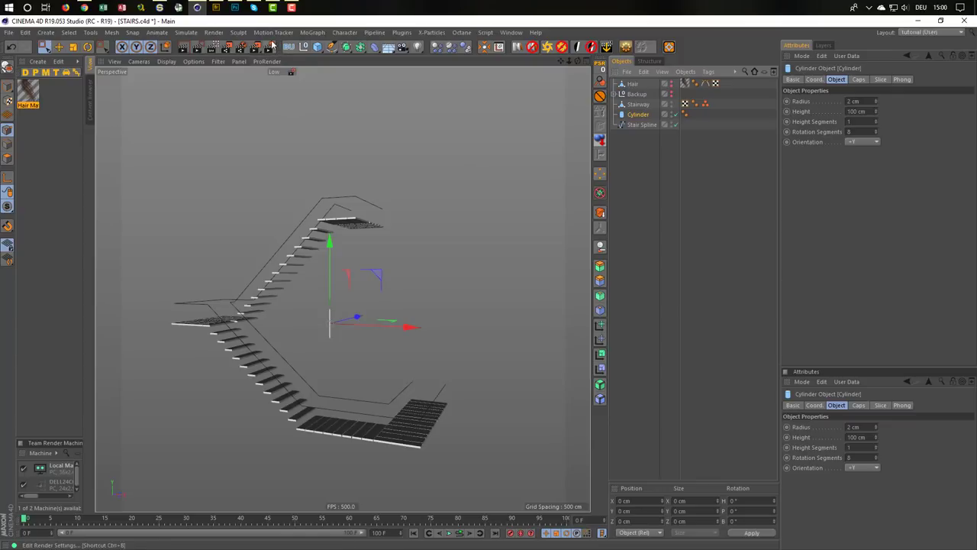
Put the cylinder in a Cloner in Object mode on Stair Spline, with Align Clone unchecked
{"action": "left_click", "coordinate": [312, 32]}
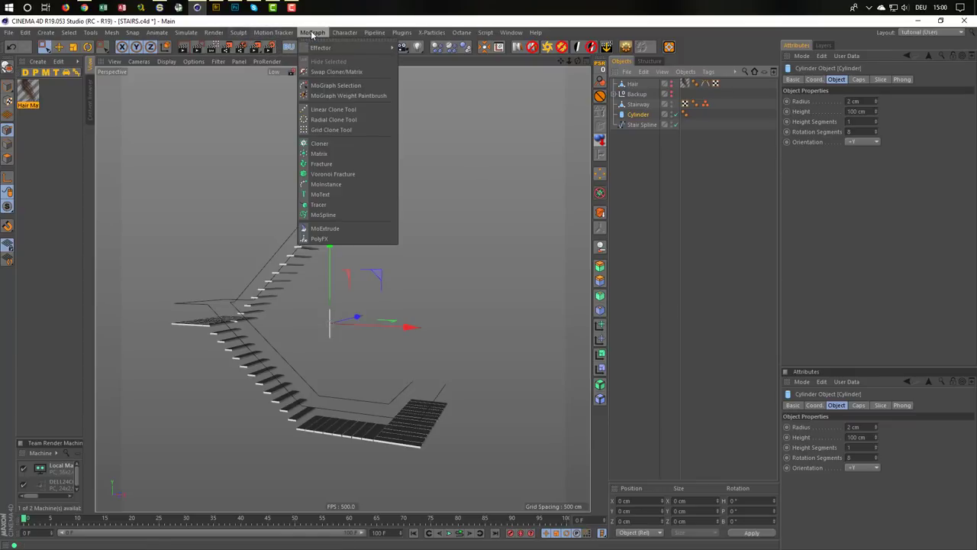
{"action": "left_click", "coordinate": [319, 142], "text": "alt"}
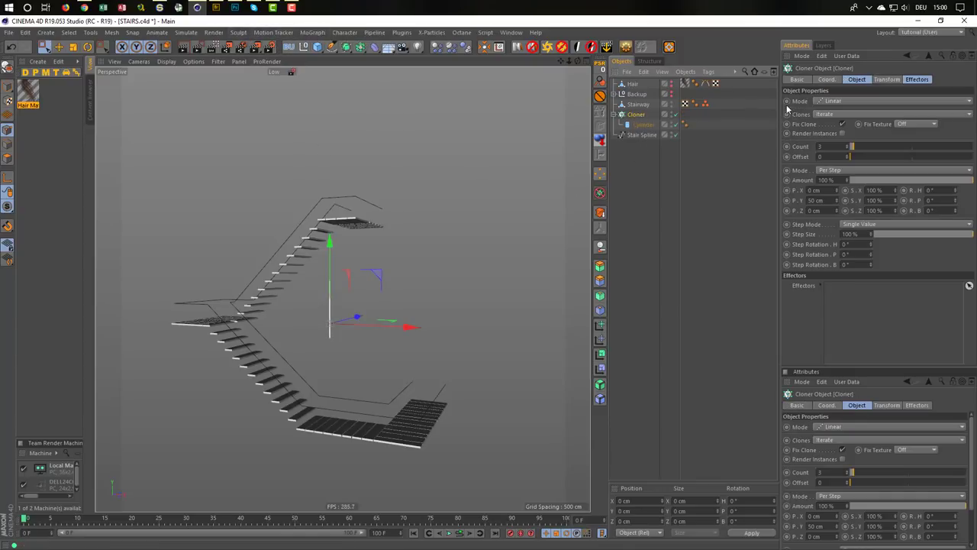
{"action": "left_click", "coordinate": [839, 100]}
{"action": "left_click", "coordinate": [848, 111]}
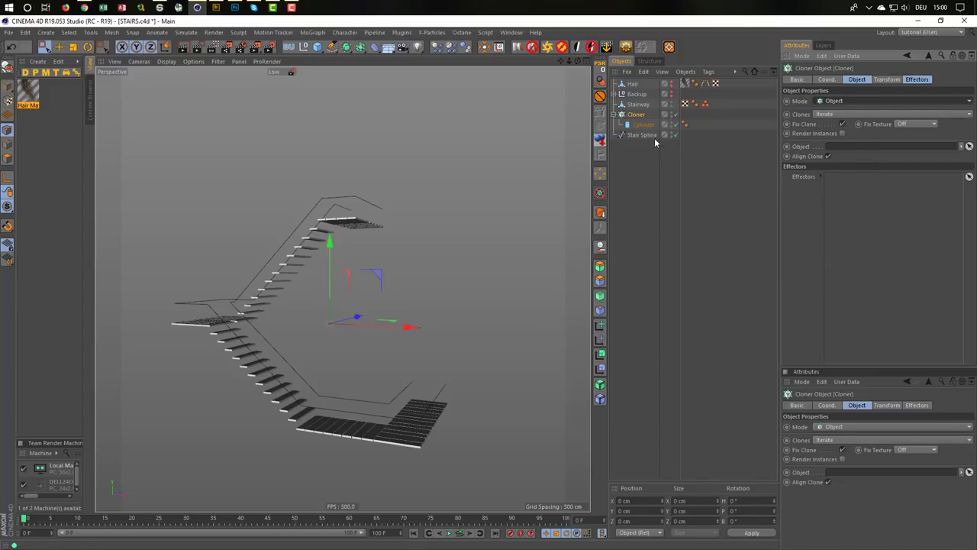
{"action": "left_click_drag", "start_coordinate": [649, 135], "coordinate": [855, 147]}
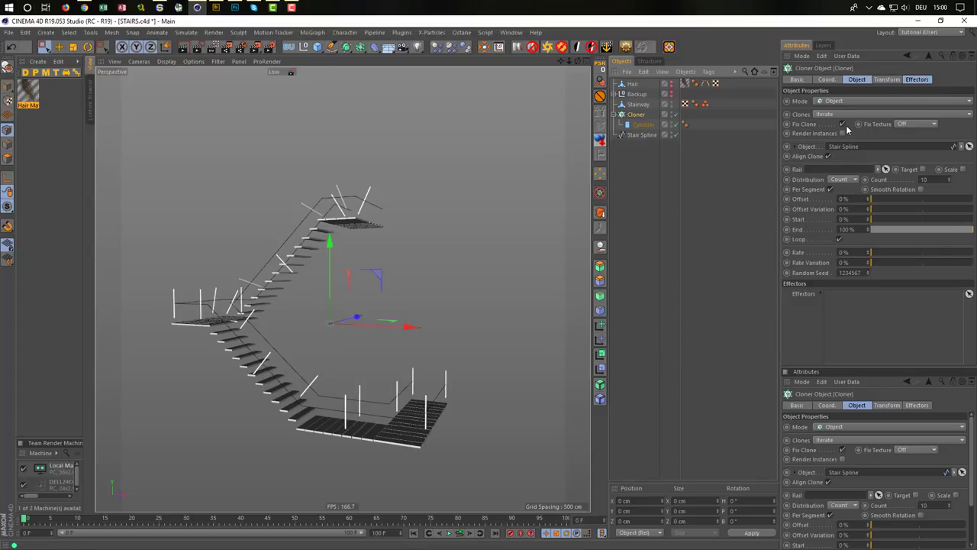
{"action": "left_click", "coordinate": [828, 157]}
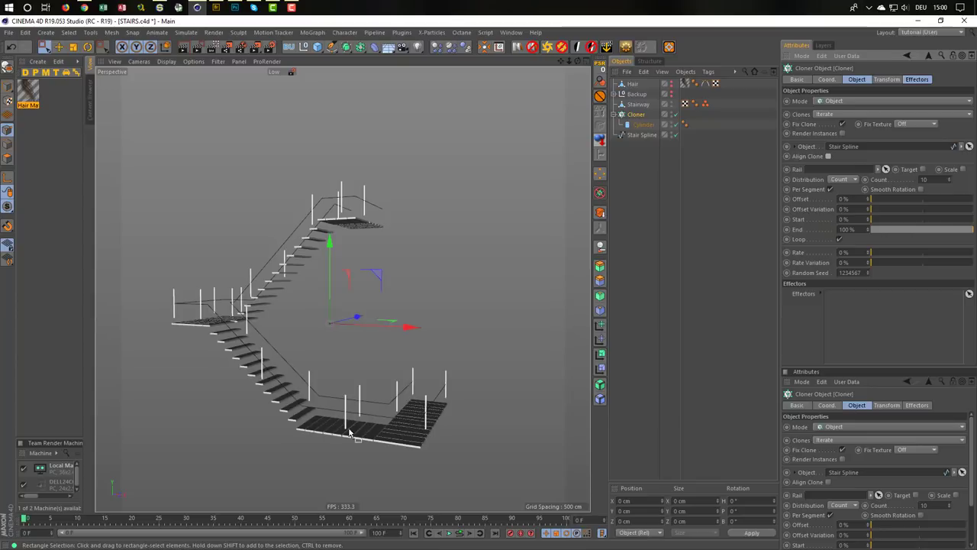
Lower the clones via Transform P.Y and shorten the cylinder posts to about 70 cm
{"action": "scroll", "coordinate": [417, 423], "scroll_direction": "up", "scroll_amount": 3}
{"action": "left_click_drag", "start_coordinate": [417, 422], "coordinate": [343, 287], "text": "alt"}
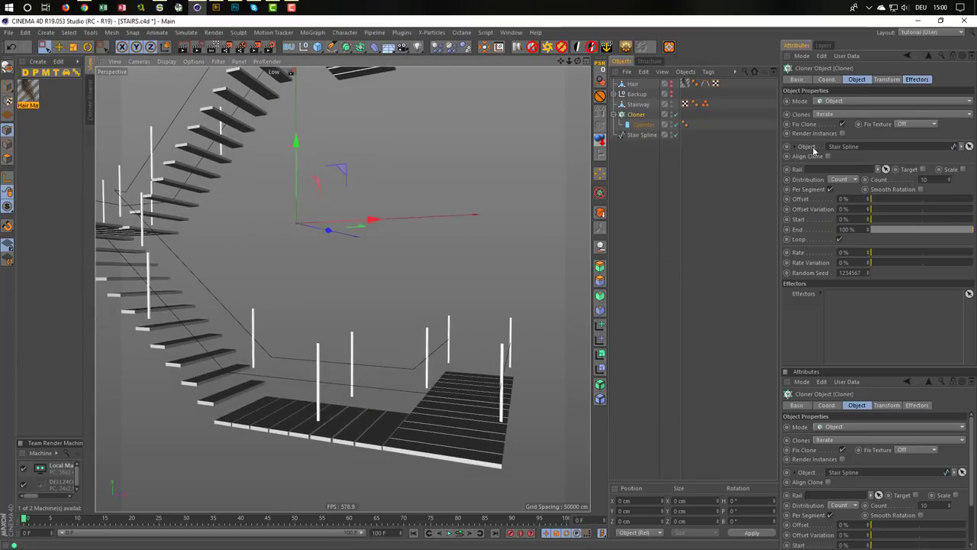
{"action": "left_click", "coordinate": [882, 80]}
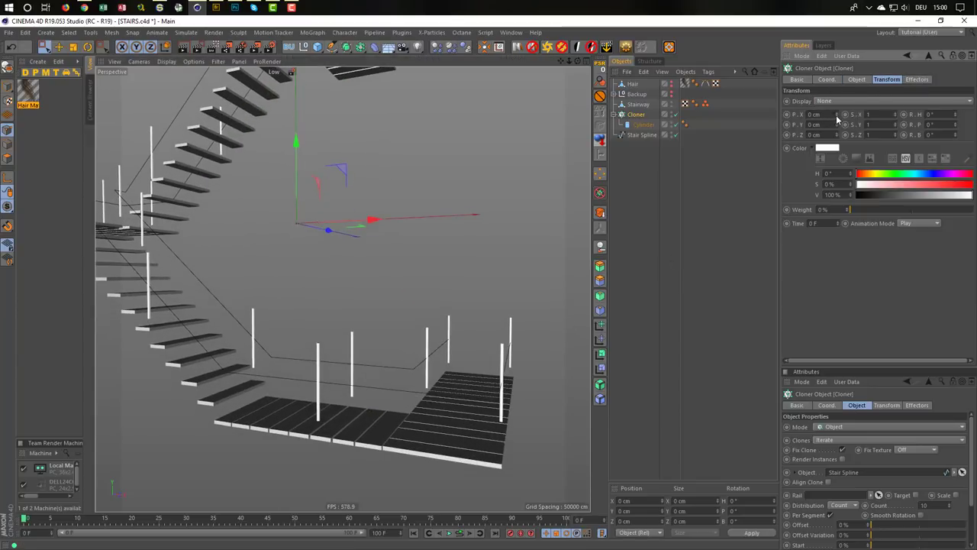
{"action": "left_click_drag", "start_coordinate": [836, 124], "coordinate": [836, 123]}
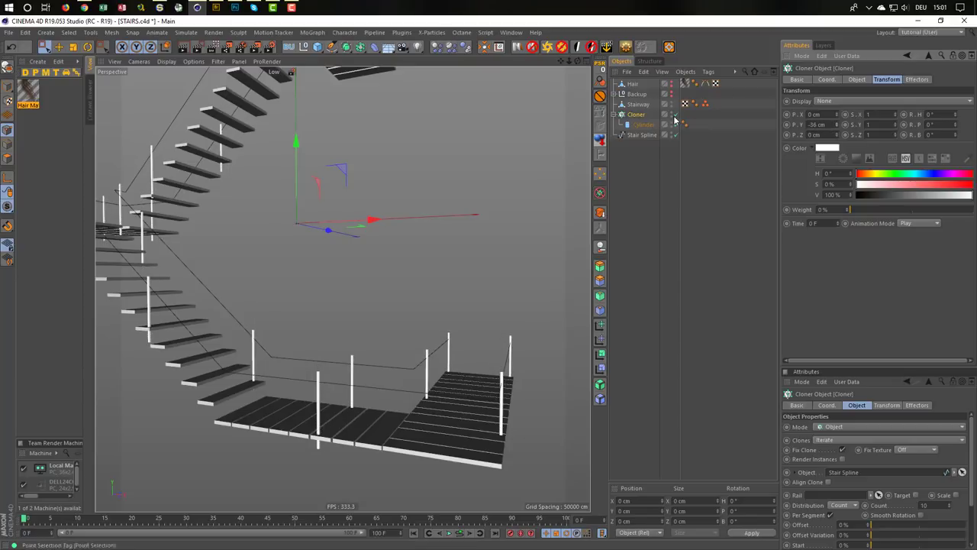
{"action": "left_click", "coordinate": [643, 125]}
{"action": "left_click_drag", "start_coordinate": [876, 113], "coordinate": [875, 115]}
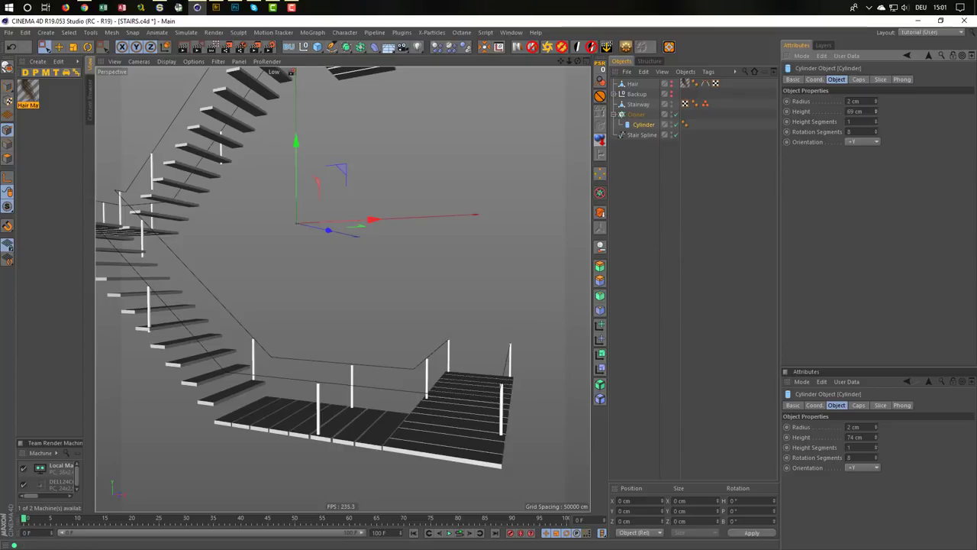
Set the Cloner's Transform P.Y to -33 cm to raise the posts slightly
{"action": "left_click", "coordinate": [859, 81]}
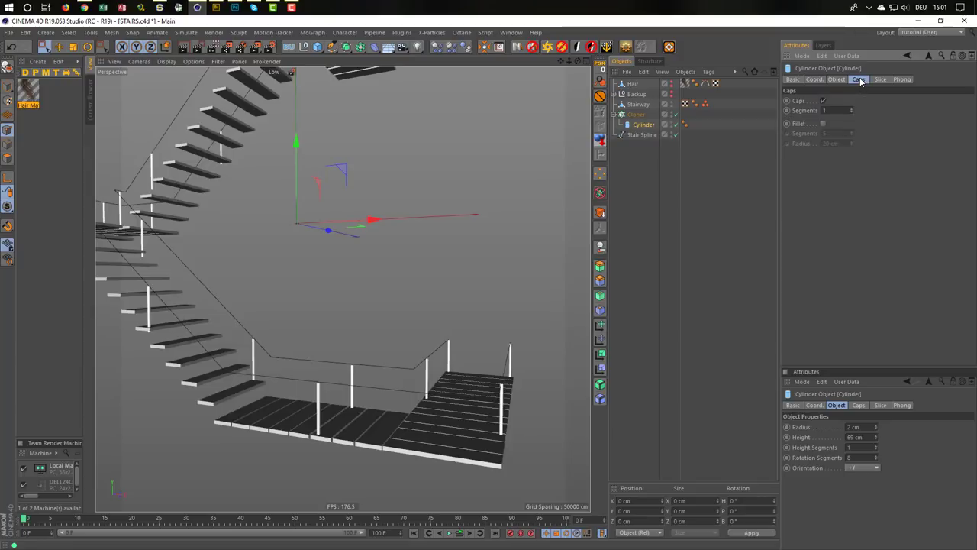
{"action": "left_click", "coordinate": [637, 115]}
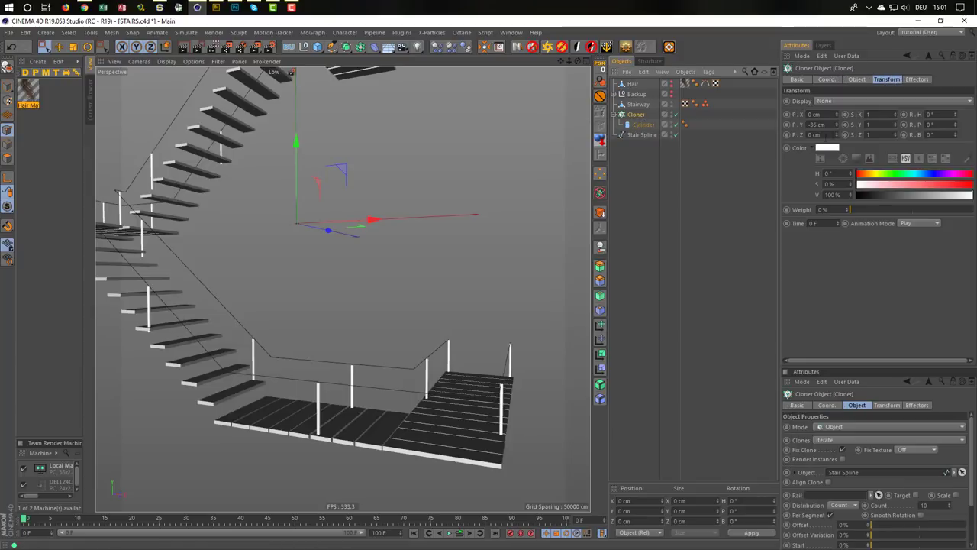
{"action": "left_click", "coordinate": [837, 124]}
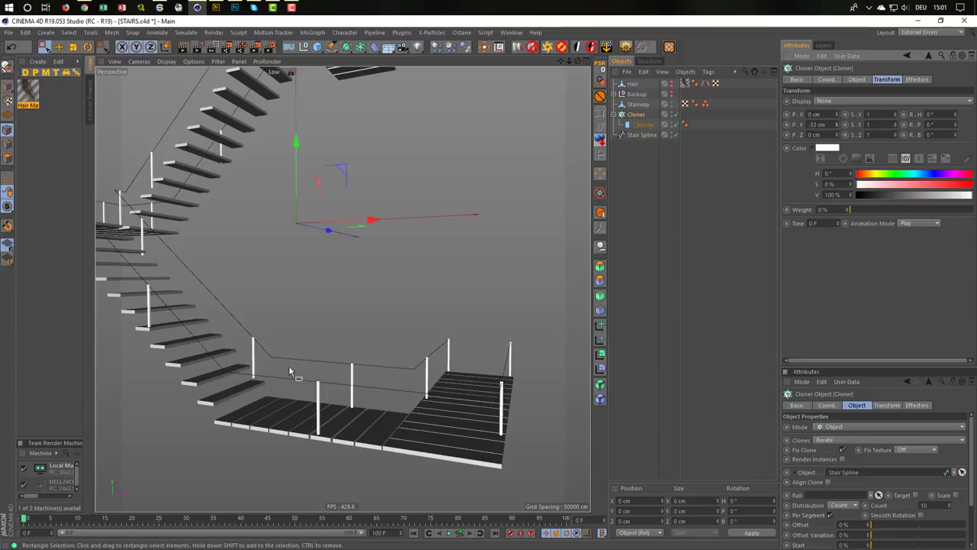
{"action": "left_click_drag", "start_coordinate": [289, 365], "coordinate": [358, 350], "text": "alt"}
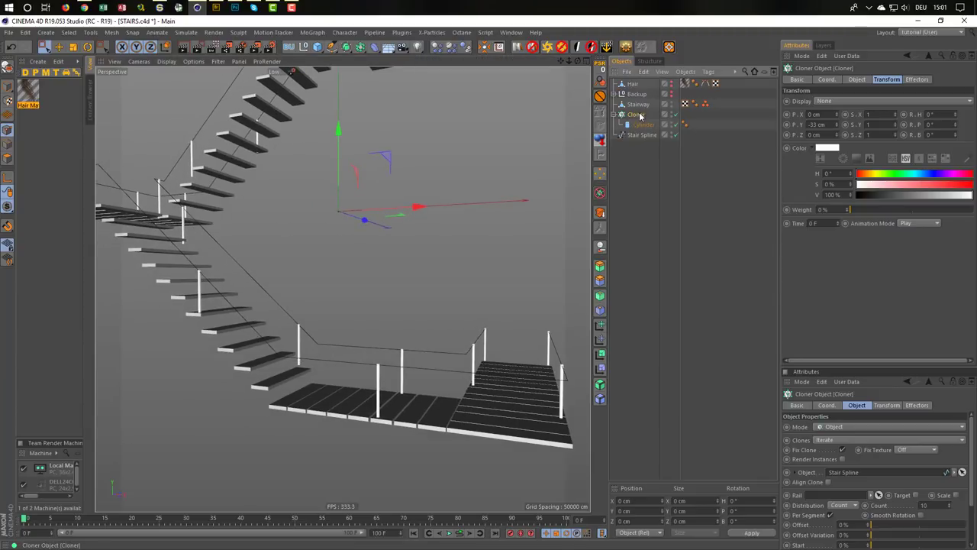
{"action": "left_click", "coordinate": [857, 79]}
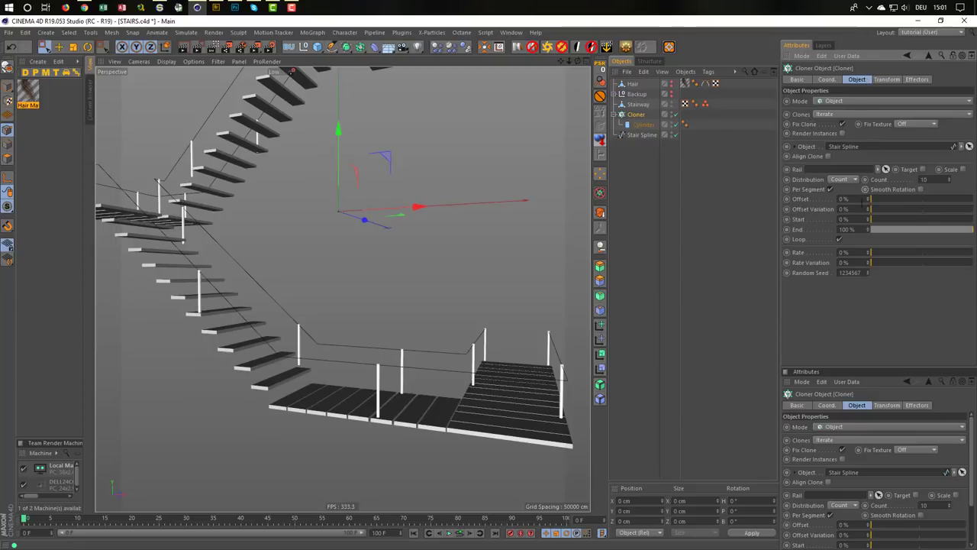
Switch to the front view and pan across the railing posts on both flights
{"action": "middle_click", "coordinate": [536, 316]}
{"action": "middle_click", "coordinate": [478, 356]}
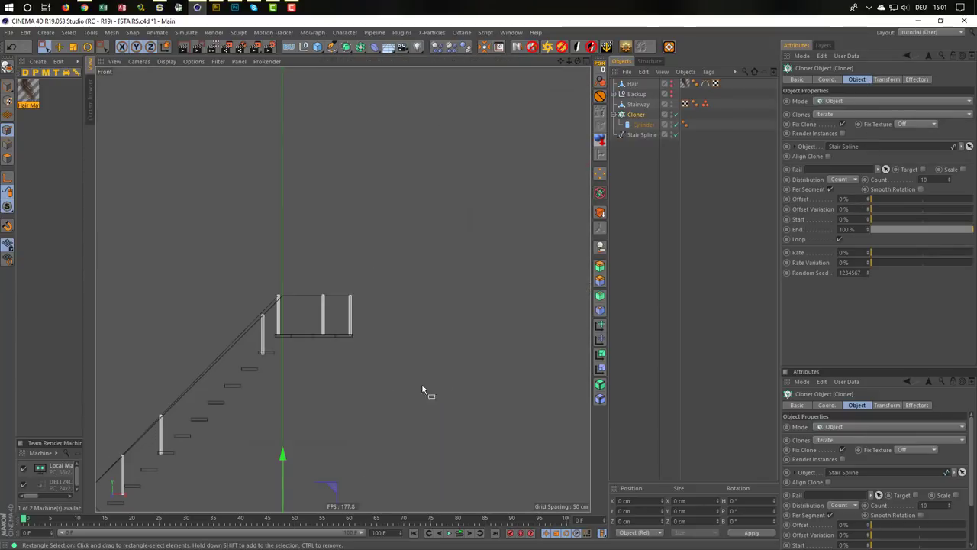
{"action": "middle_click_drag", "start_coordinate": [433, 249], "coordinate": [418, 327], "text": "alt"}
{"action": "mouse_move", "coordinate": [397, 402]}
{"action": "middle_mouse_down", "text": "alt"}
{"action": "mouse_move", "coordinate": [419, 388]}
{"action": "mouse_move", "coordinate": [371, 388]}
{"action": "mouse_move", "coordinate": [273, 351]}
{"action": "middle_mouse_up", "text": "alt"}
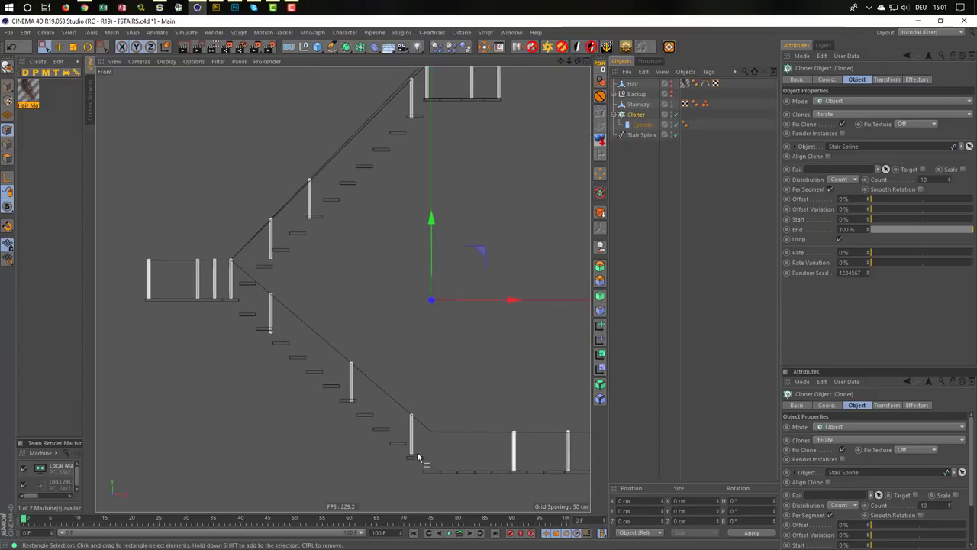
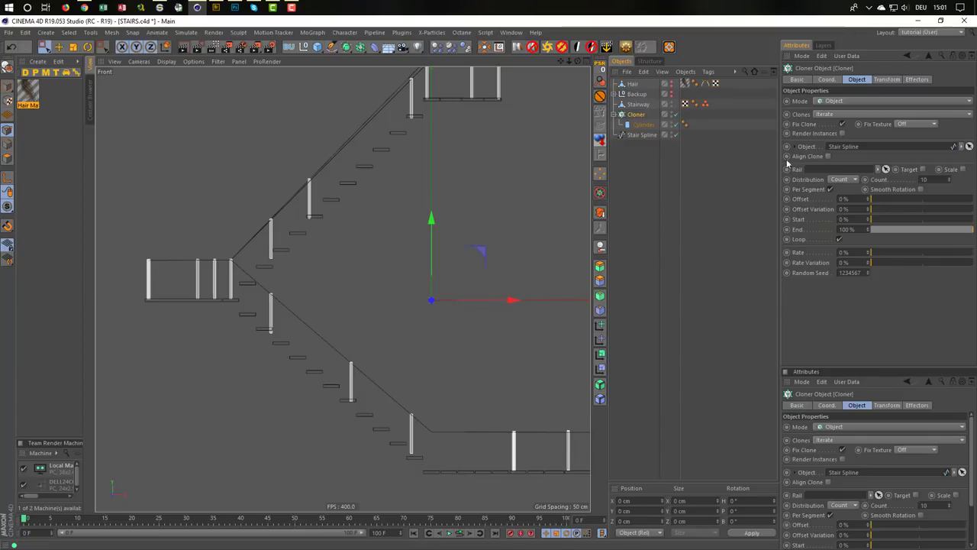
Set the Cloner Count to 11, switch Distribution to Step, and set Step to 112 cm
{"action": "left_click", "coordinate": [951, 178]}
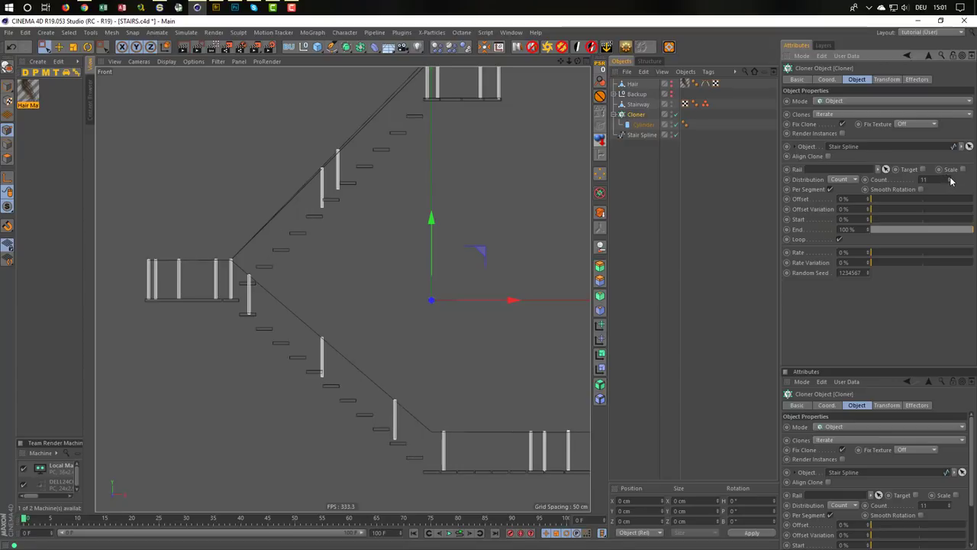
{"action": "left_click", "coordinate": [855, 179]}
{"action": "left_click", "coordinate": [846, 202]}
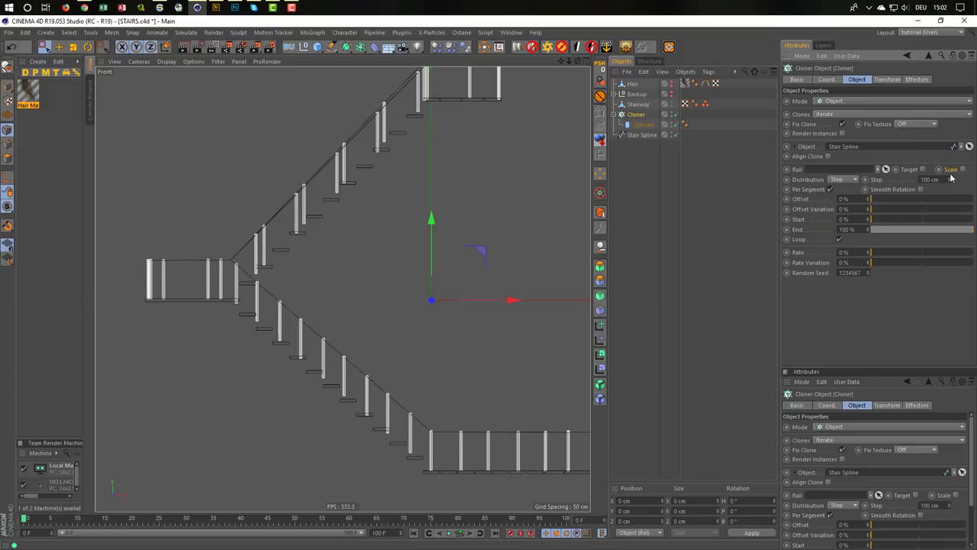
{"action": "left_click_drag", "start_coordinate": [950, 180], "coordinate": [951, 180]}
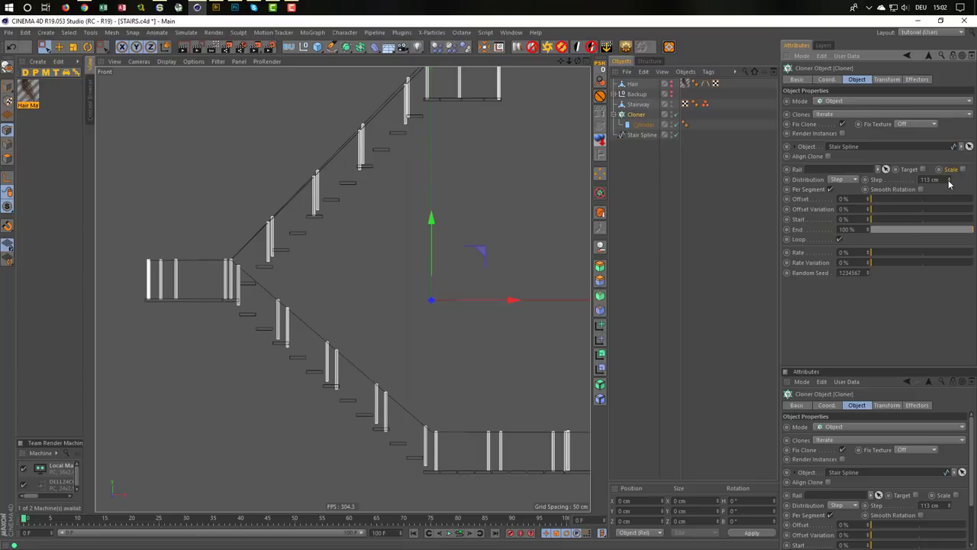
{"action": "left_click_drag", "start_coordinate": [950, 179], "coordinate": [948, 183]}
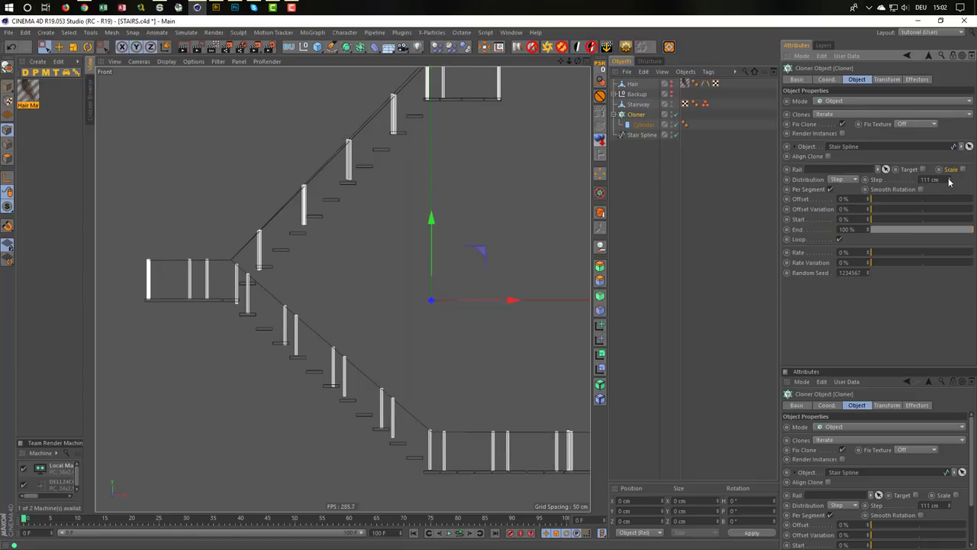
{"action": "left_click", "coordinate": [948, 179]}
Zoom in on the railing posts in the Front view and switch off the Cloner's Loop option
{"action": "middle_click", "coordinate": [447, 242]}
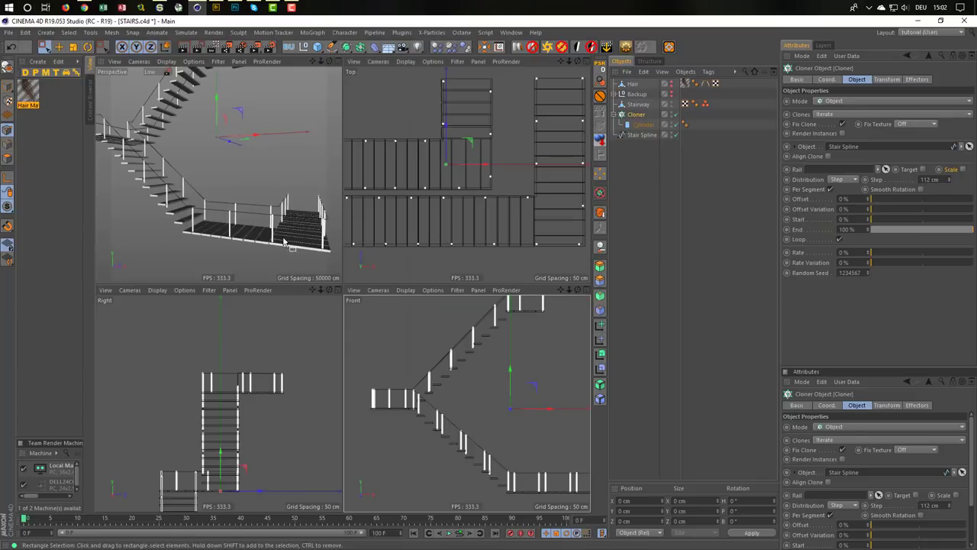
{"action": "middle_click", "coordinate": [290, 244]}
{"action": "scroll", "coordinate": [259, 290], "scroll_direction": "up", "scroll_amount": 3}
{"action": "mouse_move", "coordinate": [255, 299]}
{"action": "left_mouse_down", "text": "alt"}
{"action": "mouse_move", "coordinate": [500, 335]}
{"action": "mouse_move", "coordinate": [534, 331]}
{"action": "mouse_move", "coordinate": [327, 305]}
{"action": "mouse_move", "coordinate": [269, 315]}
{"action": "left_mouse_up", "text": "alt"}
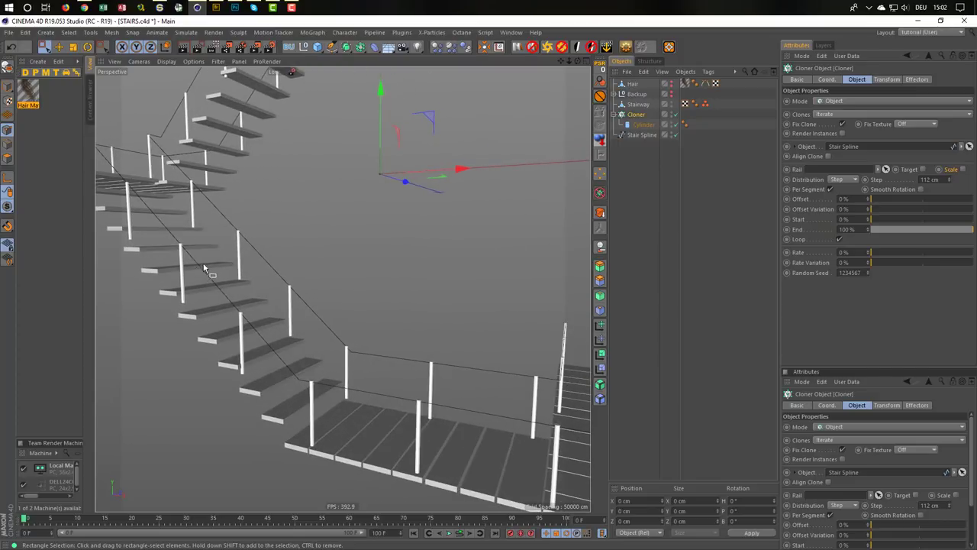
{"action": "middle_click", "coordinate": [306, 329]}
{"action": "middle_click", "coordinate": [407, 395]}
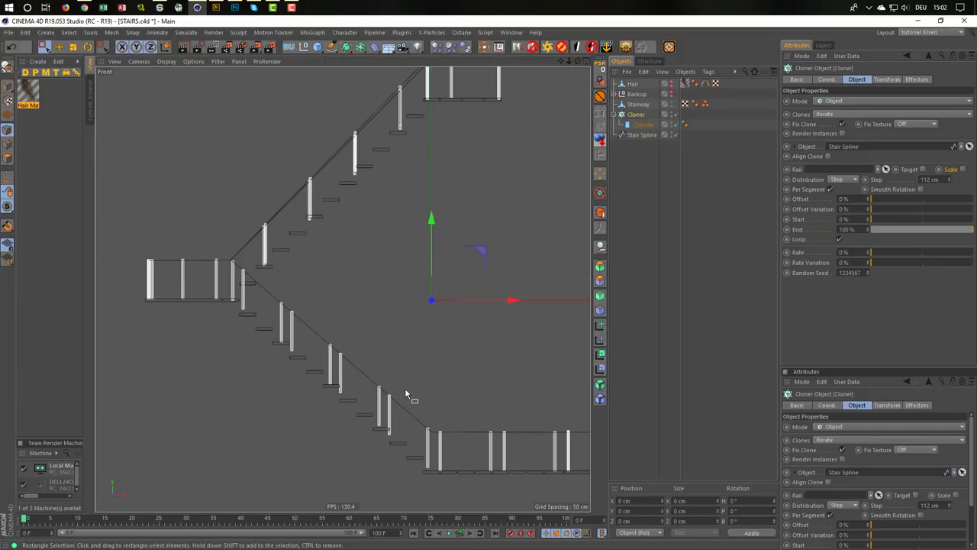
{"action": "scroll", "coordinate": [406, 395], "scroll_direction": "up", "scroll_amount": 3}
{"action": "scroll", "coordinate": [409, 398], "scroll_direction": "up", "scroll_amount": 3}
{"action": "scroll", "coordinate": [413, 400], "scroll_direction": "up", "scroll_amount": 1}
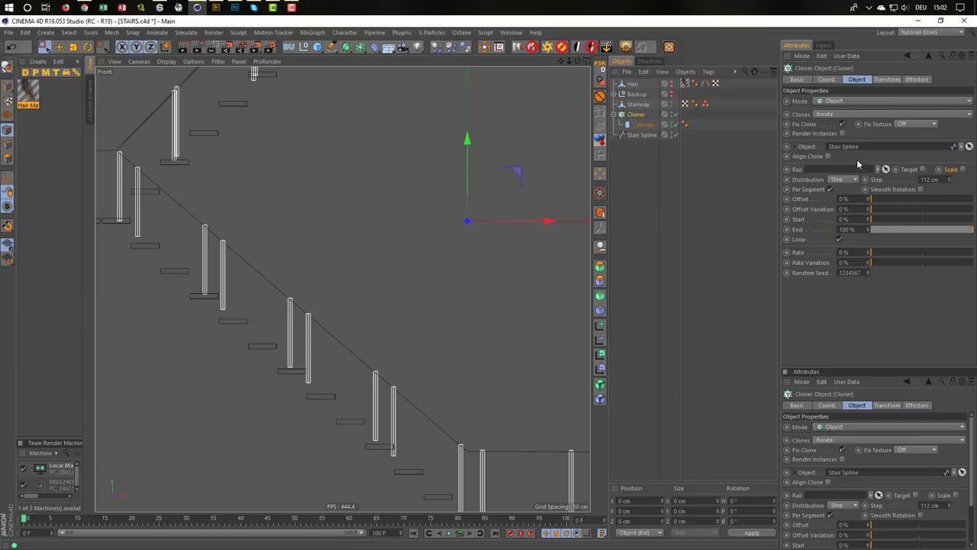
{"action": "left_click", "coordinate": [839, 239]}
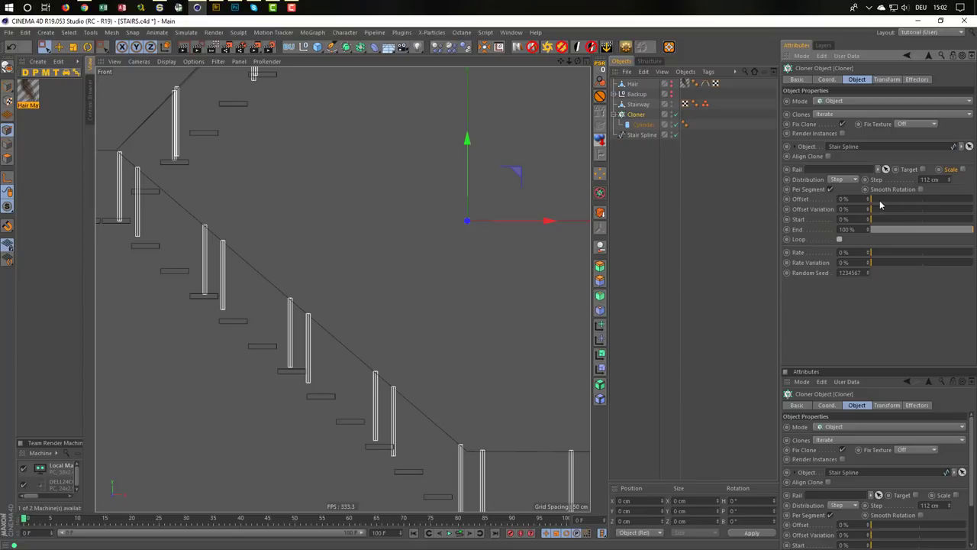
Shift the posts to a 4% Cloner offset along the spline and lengthen the post cylinder
{"action": "left_click", "coordinate": [871, 197]}
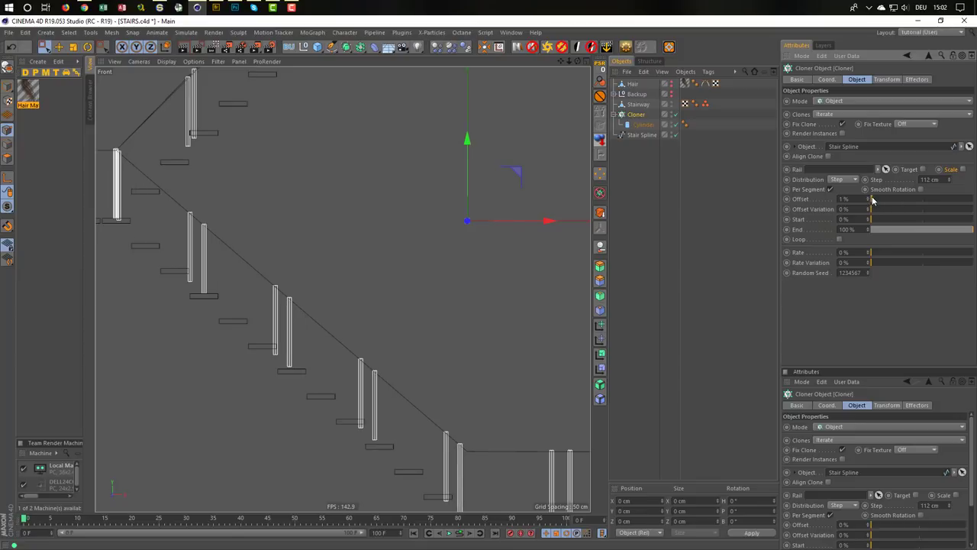
{"action": "left_click_drag", "start_coordinate": [873, 199], "coordinate": [875, 199]}
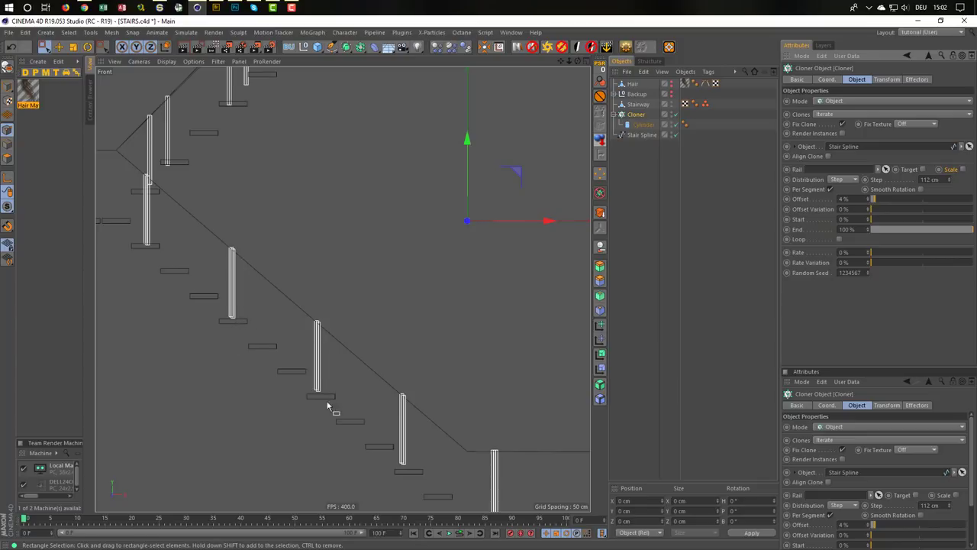
{"action": "left_click", "coordinate": [643, 124]}
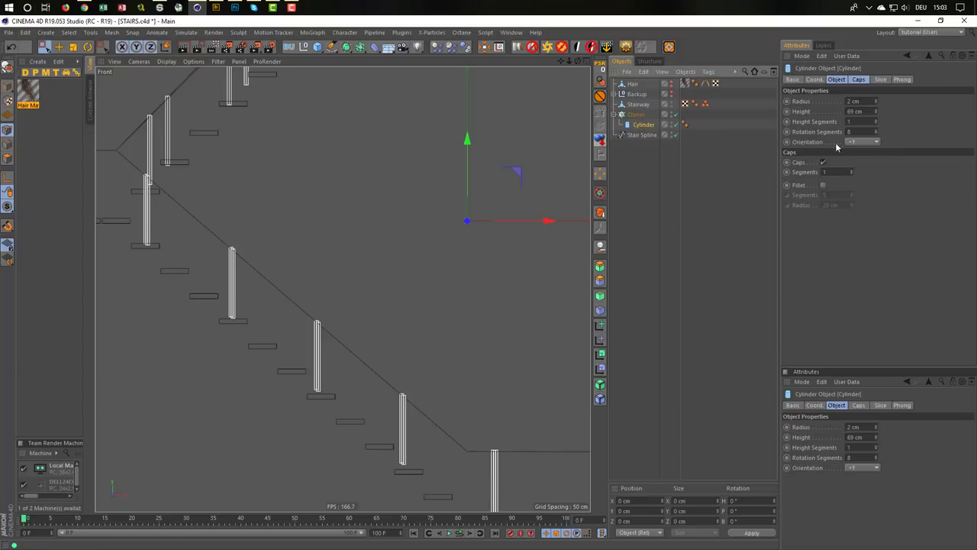
{"action": "left_click", "coordinate": [877, 111]}
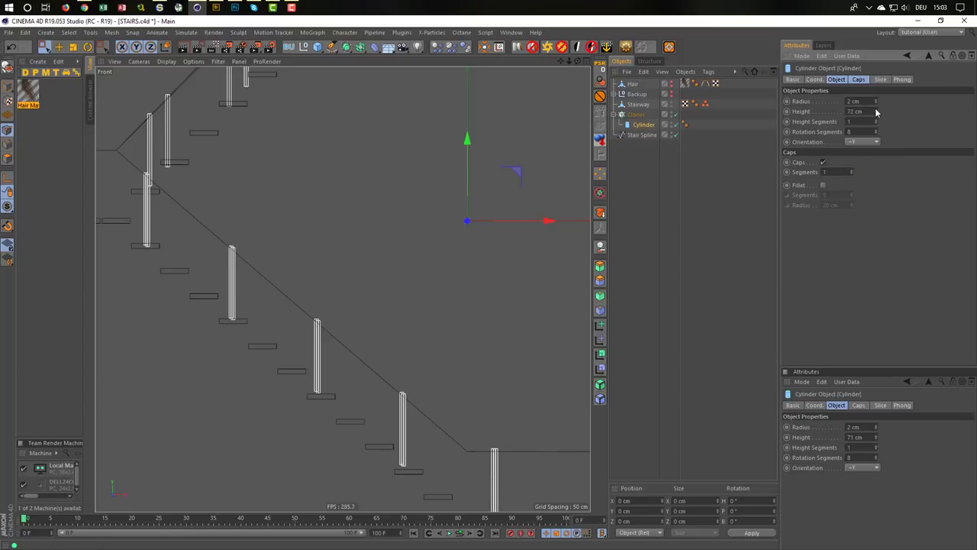
{"action": "left_click_drag", "start_coordinate": [876, 111], "coordinate": [876, 110]}
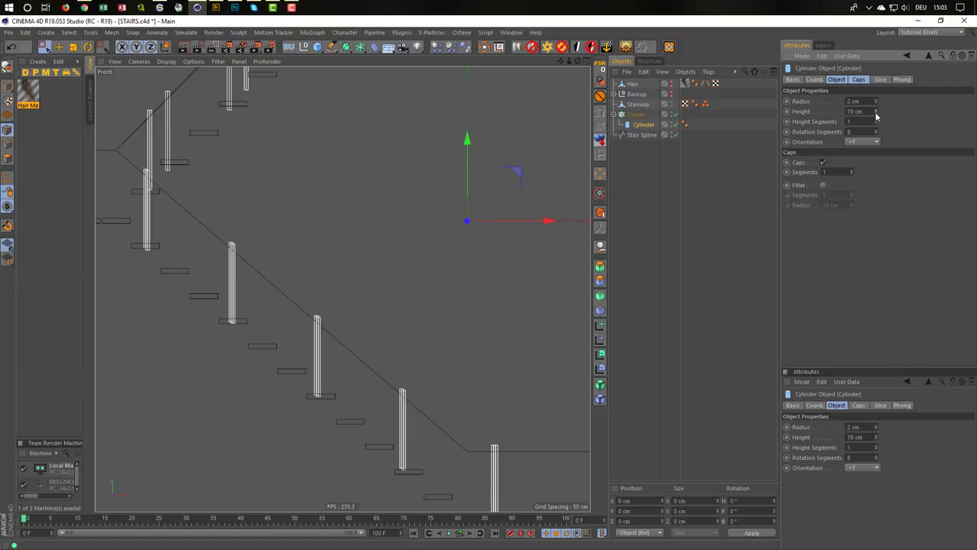
{"action": "left_click", "coordinate": [838, 79]}
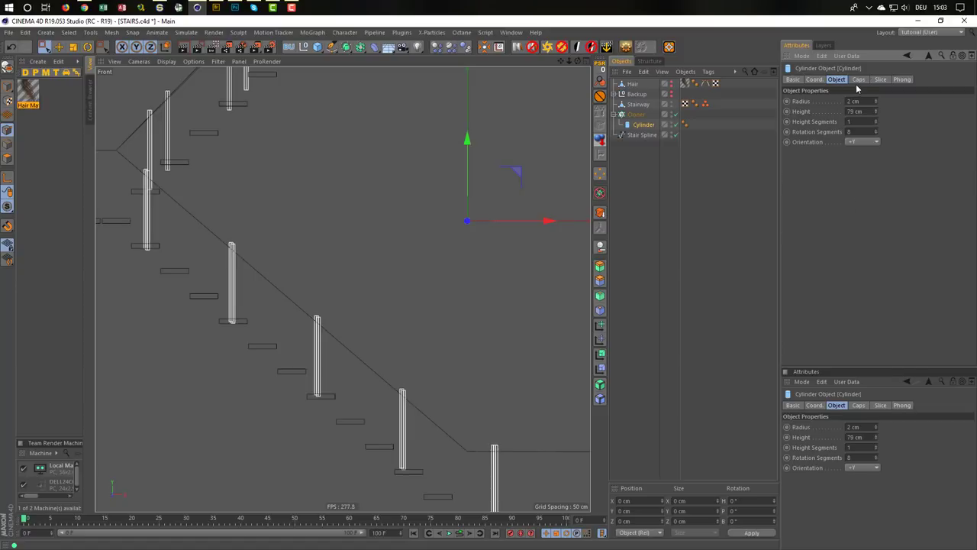
{"action": "left_click", "coordinate": [684, 114]}
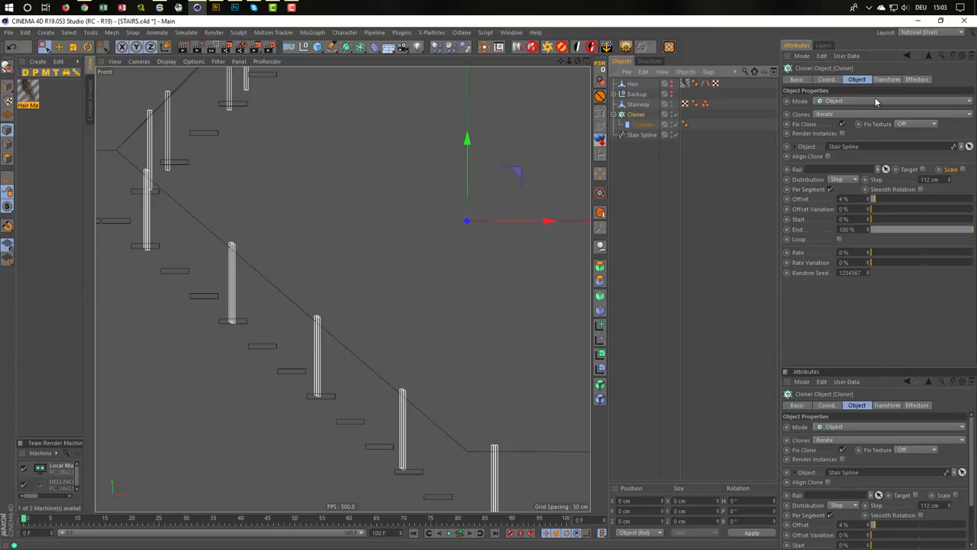
{"action": "left_click", "coordinate": [886, 80]}
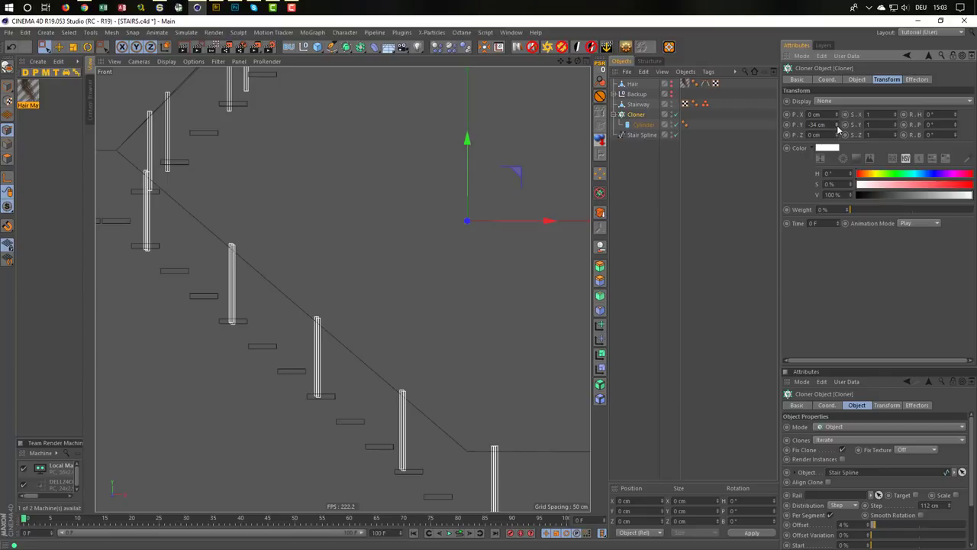
Set the post cylinder height to 75 cm and view the whole staircase in Perspective
{"action": "left_click", "coordinate": [643, 124]}
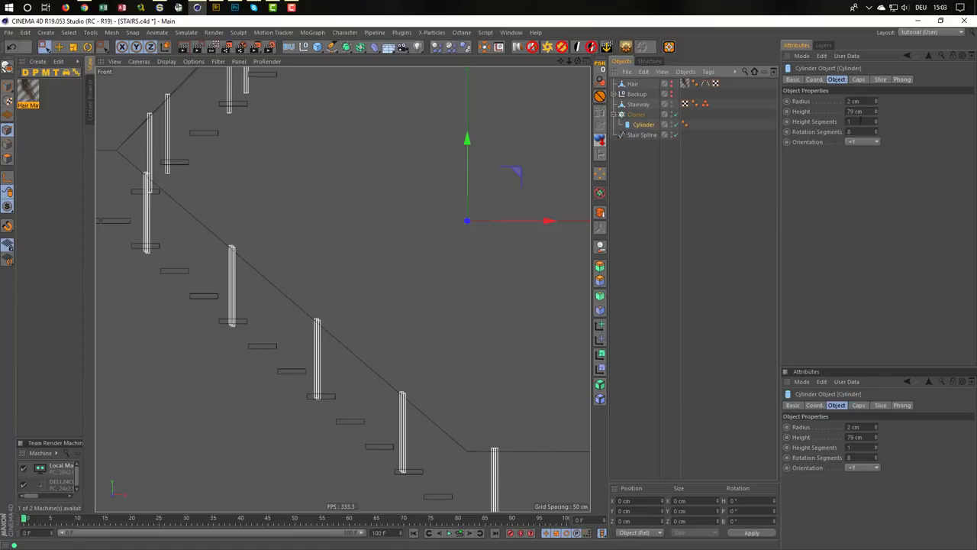
{"action": "left_click", "coordinate": [876, 114]}
{"action": "middle_click", "coordinate": [377, 219]}
{"action": "middle_click", "coordinate": [300, 216]}
{"action": "scroll", "coordinate": [335, 261], "scroll_direction": "down", "scroll_amount": 5}
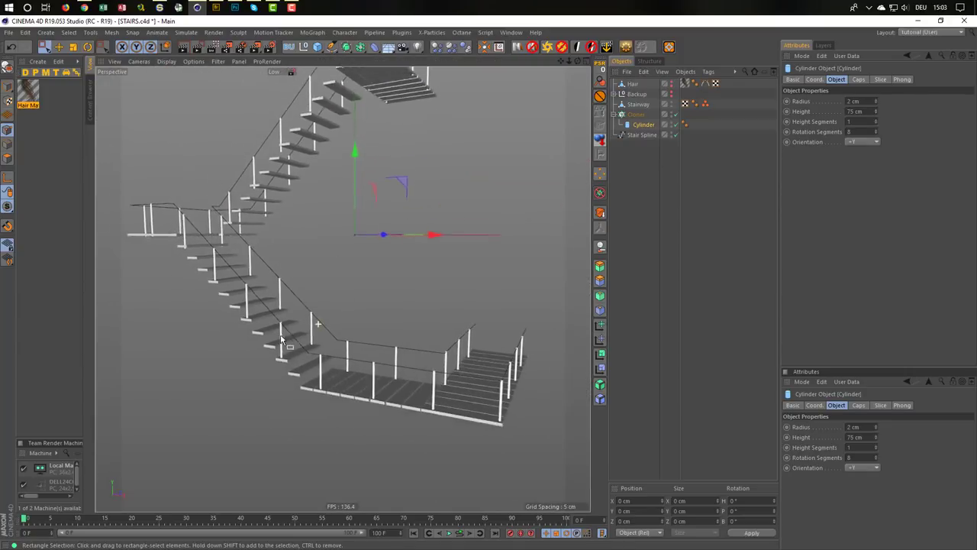
{"action": "mouse_move", "coordinate": [305, 306]}
{"action": "left_mouse_down", "text": "alt"}
{"action": "mouse_move", "coordinate": [278, 344]}
{"action": "mouse_move", "coordinate": [230, 356]}
{"action": "mouse_move", "coordinate": [267, 352]}
{"action": "mouse_move", "coordinate": [253, 345]}
{"action": "mouse_move", "coordinate": [273, 351]}
{"action": "left_mouse_up", "text": "alt"}
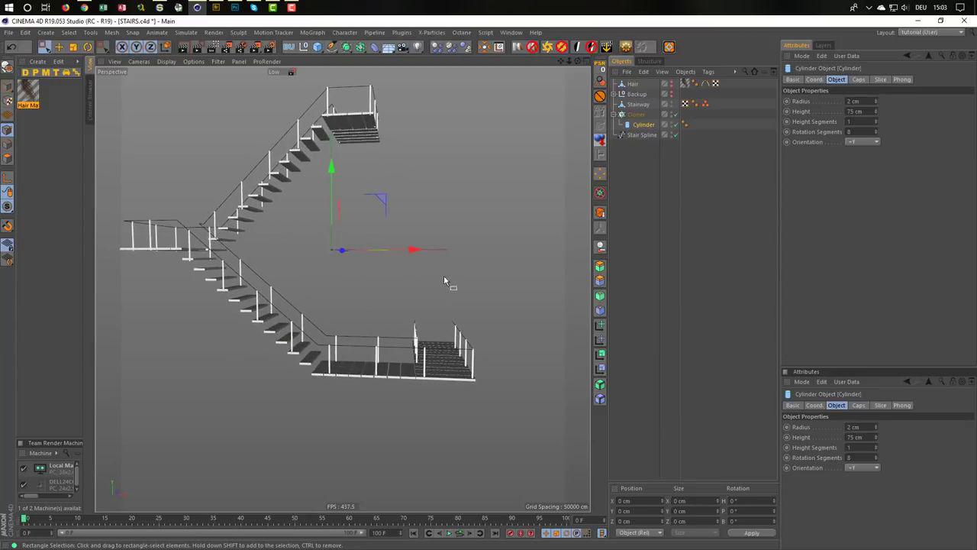
Divide the Cloner's Step value by 2, halving the post spacing to 56 cm
{"action": "left_click", "coordinate": [637, 114]}
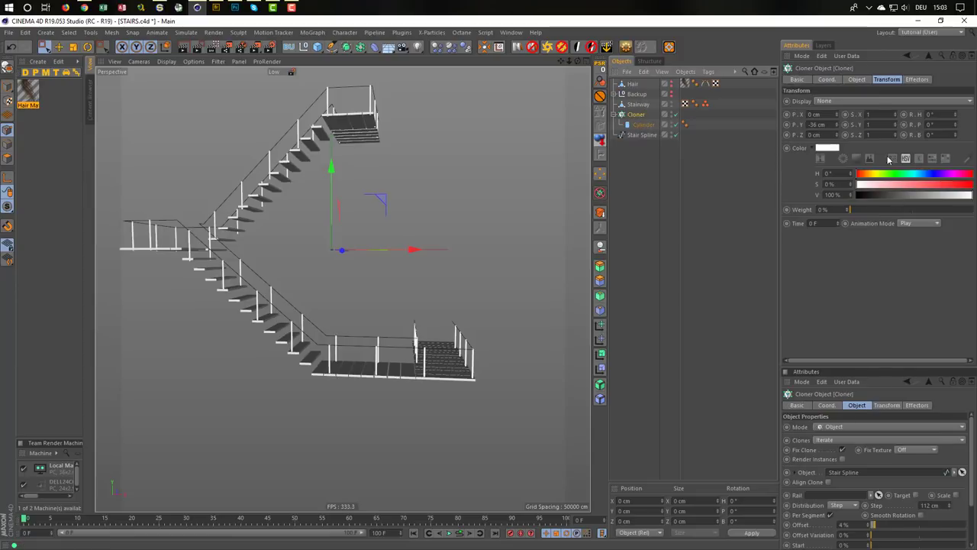
{"action": "left_click", "coordinate": [856, 79]}
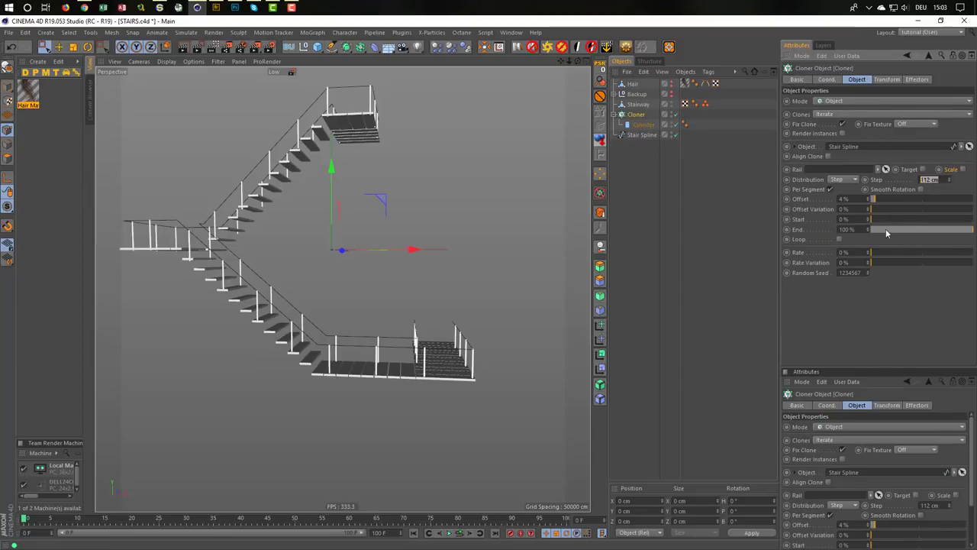
{"action": "left_click", "coordinate": [939, 180]}
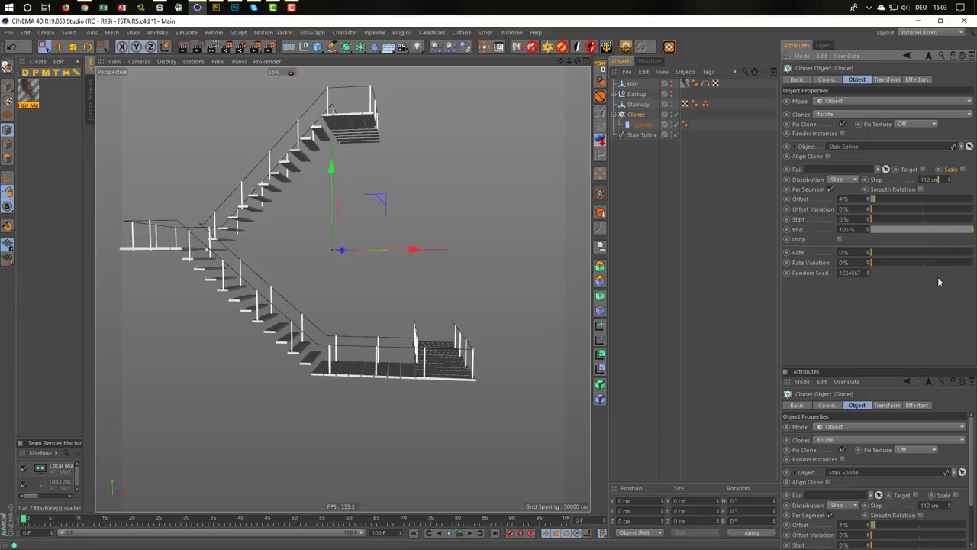
{"action": "type", "text": "2"}
{"action": "key", "text": "Return"}
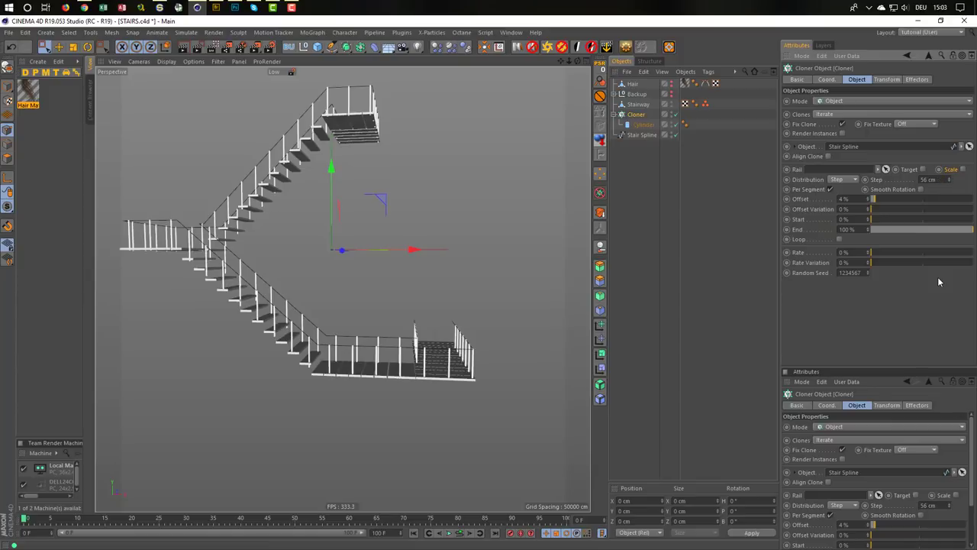
Check the denser posts in the Front and Perspective views, then save the stairs file
{"action": "middle_click", "coordinate": [474, 356]}
{"action": "middle_click", "coordinate": [432, 381]}
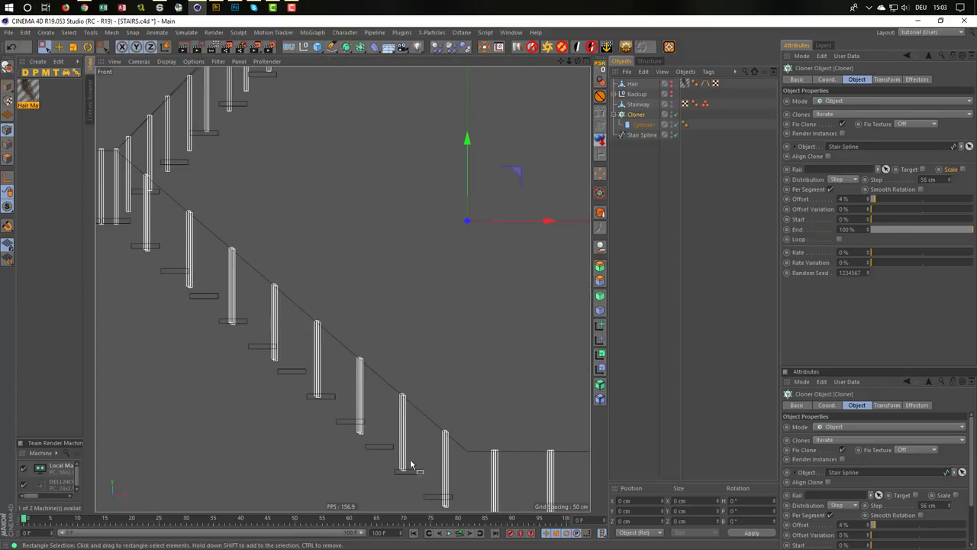
{"action": "middle_click", "coordinate": [376, 424]}
{"action": "middle_click", "coordinate": [279, 280]}
{"action": "mouse_move", "coordinate": [289, 300]}
{"action": "left_mouse_down", "text": "alt"}
{"action": "mouse_move", "coordinate": [337, 341]}
{"action": "mouse_move", "coordinate": [391, 341]}
{"action": "mouse_move", "coordinate": [348, 385]}
{"action": "mouse_move", "coordinate": [366, 397]}
{"action": "left_mouse_up", "text": "alt"}
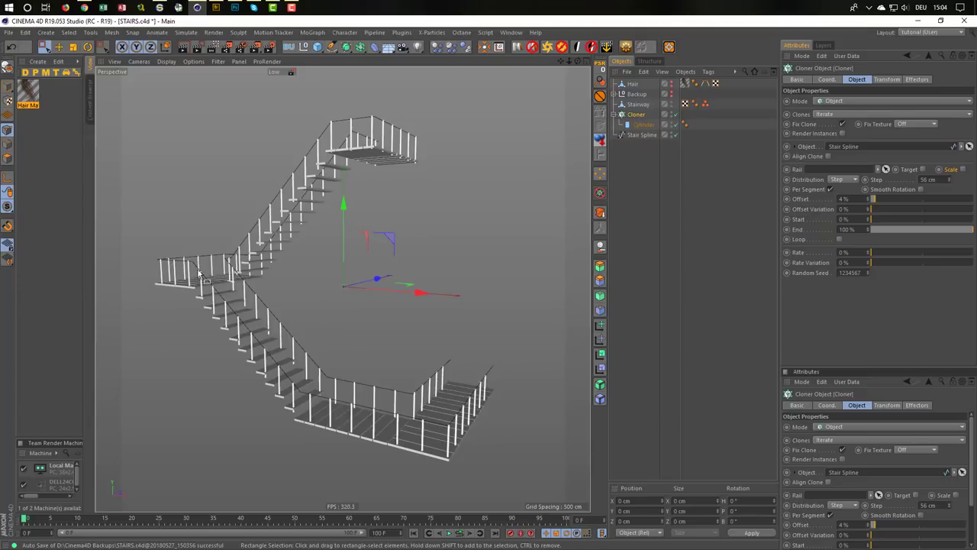
{"action": "mouse_move", "coordinate": [202, 277]}
{"action": "left_mouse_down", "text": "alt"}
{"action": "mouse_move", "coordinate": [120, 272]}
{"action": "mouse_move", "coordinate": [177, 280]}
{"action": "left_mouse_up", "text": "alt"}
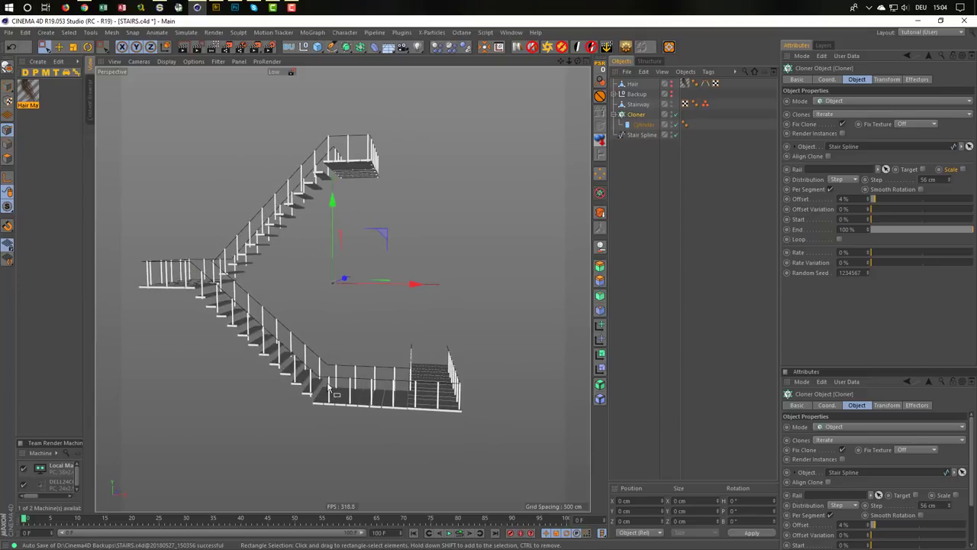
{"action": "left_click_drag", "start_coordinate": [334, 392], "coordinate": [409, 380], "text": "alt"}
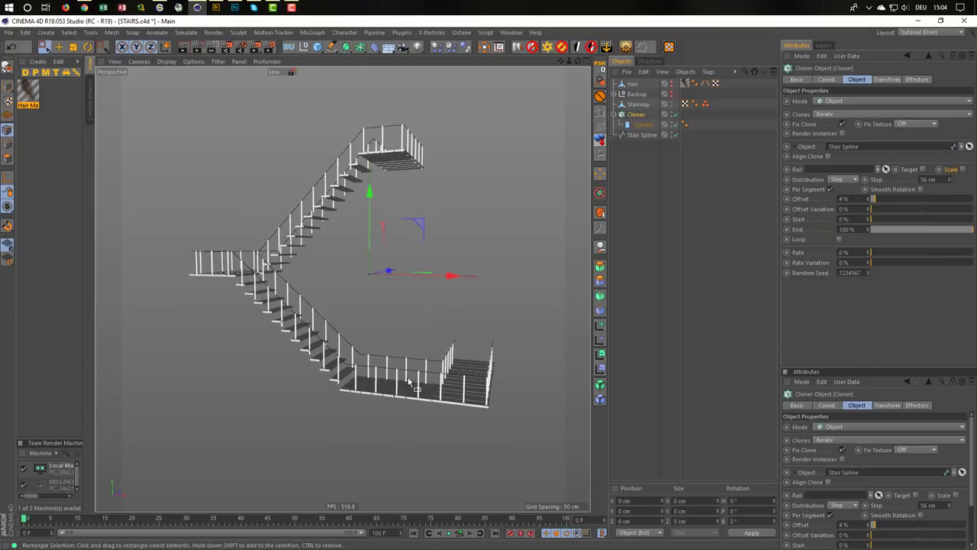
{"action": "key", "text": "ctrl+s"}
Create an n-Side spline with a 2 cm radius and place it above Stair Spline
{"action": "left_click", "coordinate": [333, 47]}
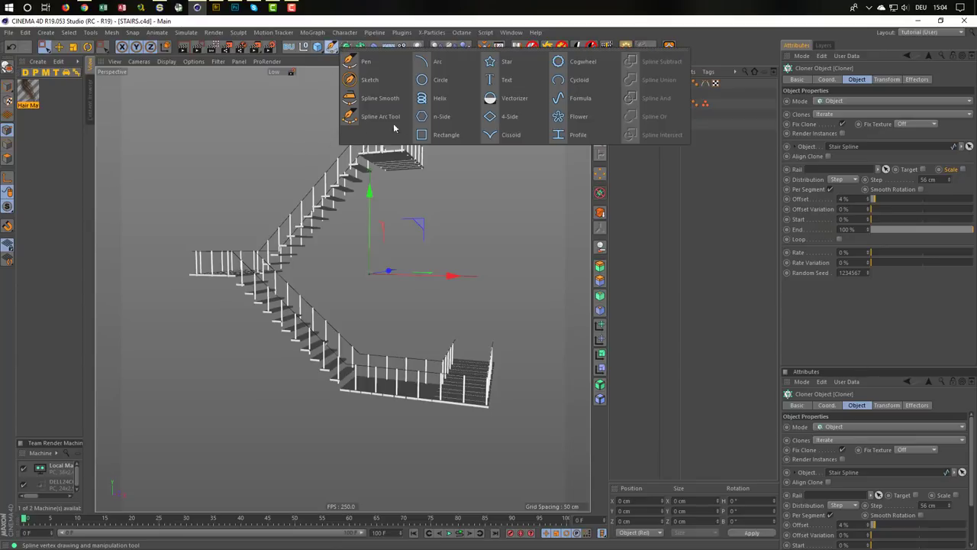
{"action": "left_click", "coordinate": [439, 116]}
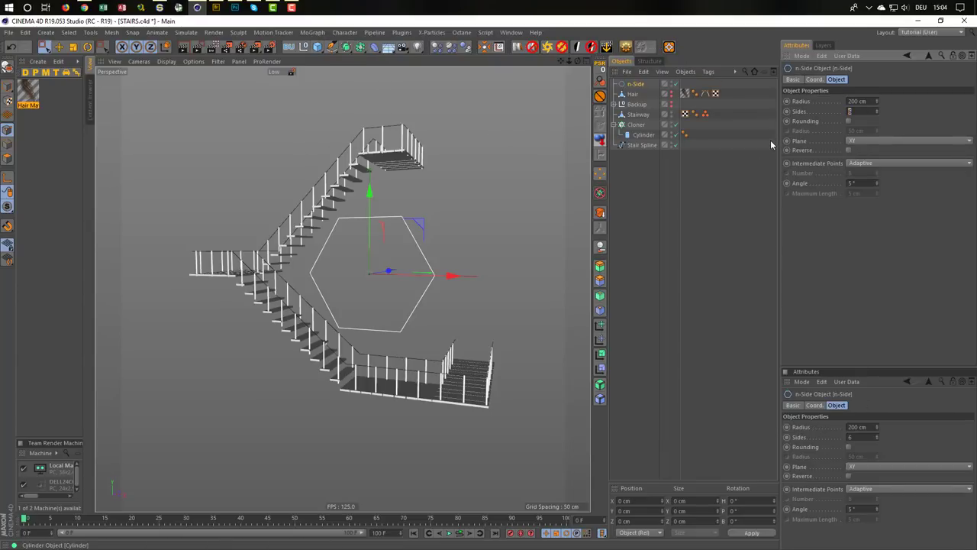
{"action": "key", "text": "shift+Tab"}
{"action": "type", "text": "2"}
{"action": "key", "text": "Return"}
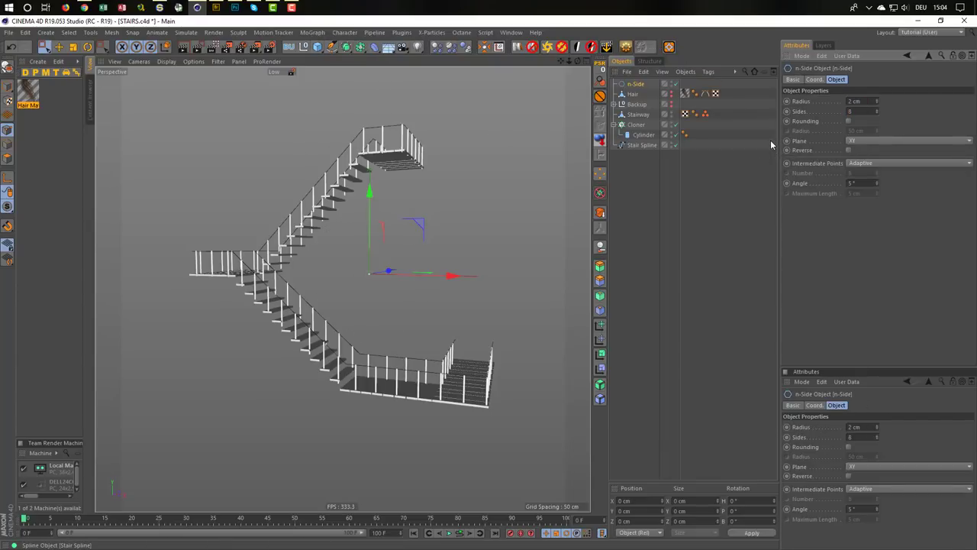
{"action": "left_click_drag", "start_coordinate": [635, 84], "coordinate": [638, 142]}
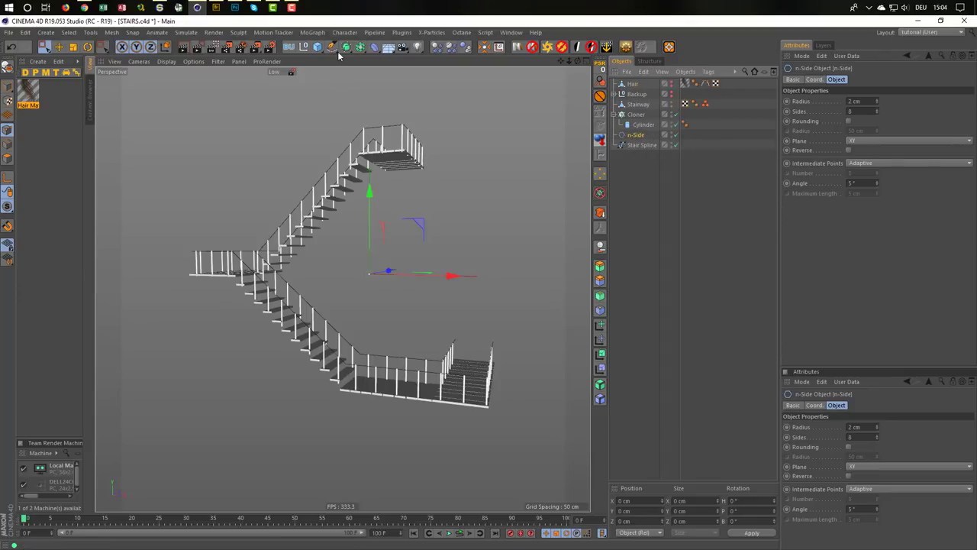
Add a Sweep that sweeps the n-Side profile along the Stair Spline
{"action": "left_click_drag", "start_coordinate": [339, 55], "coordinate": [381, 107]}
{"action": "left_click_drag", "start_coordinate": [642, 156], "coordinate": [633, 151]}
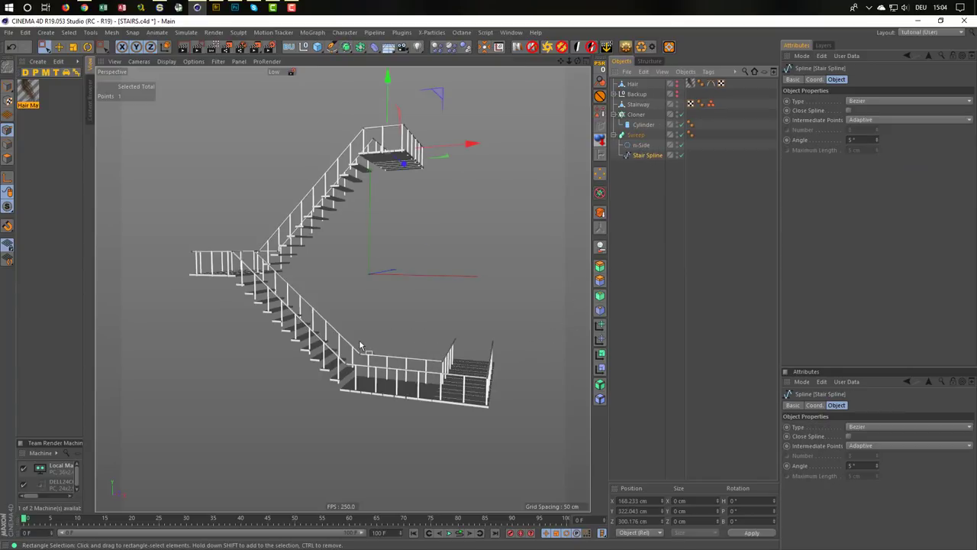
{"action": "scroll", "coordinate": [369, 372], "scroll_direction": "up", "scroll_amount": 2}
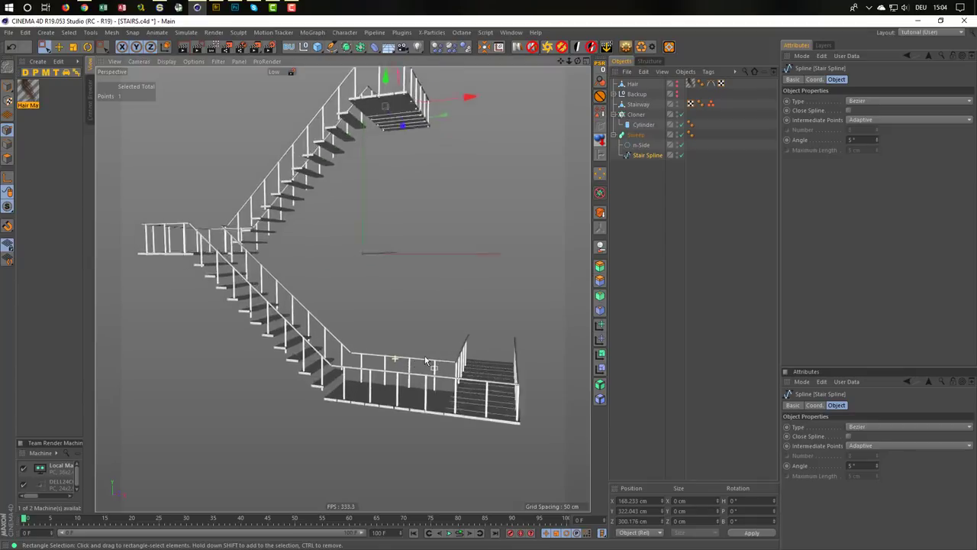
{"action": "scroll", "coordinate": [367, 374], "scroll_direction": "up", "scroll_amount": 4}
{"action": "scroll", "coordinate": [365, 376], "scroll_direction": "down", "scroll_amount": 2}
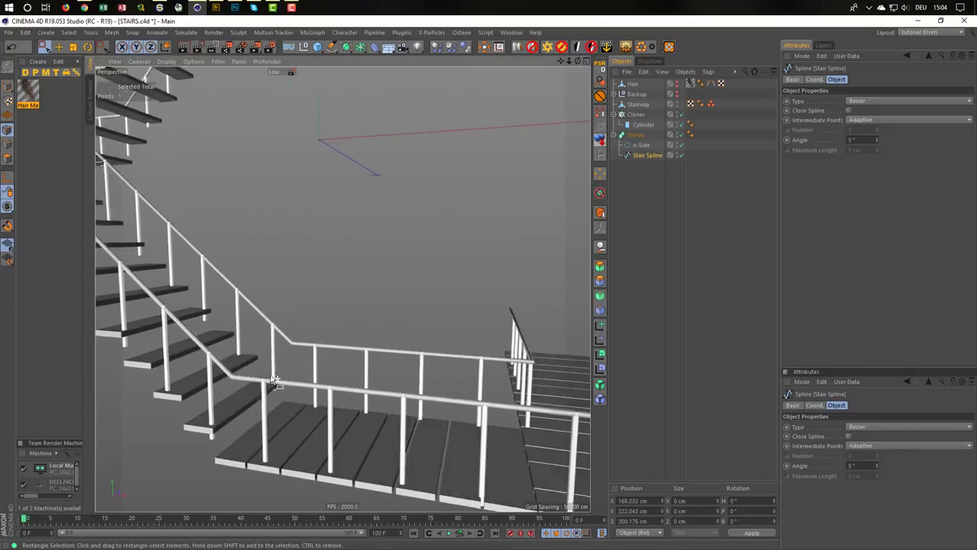
{"action": "scroll", "coordinate": [290, 380], "scroll_direction": "up", "scroll_amount": 2}
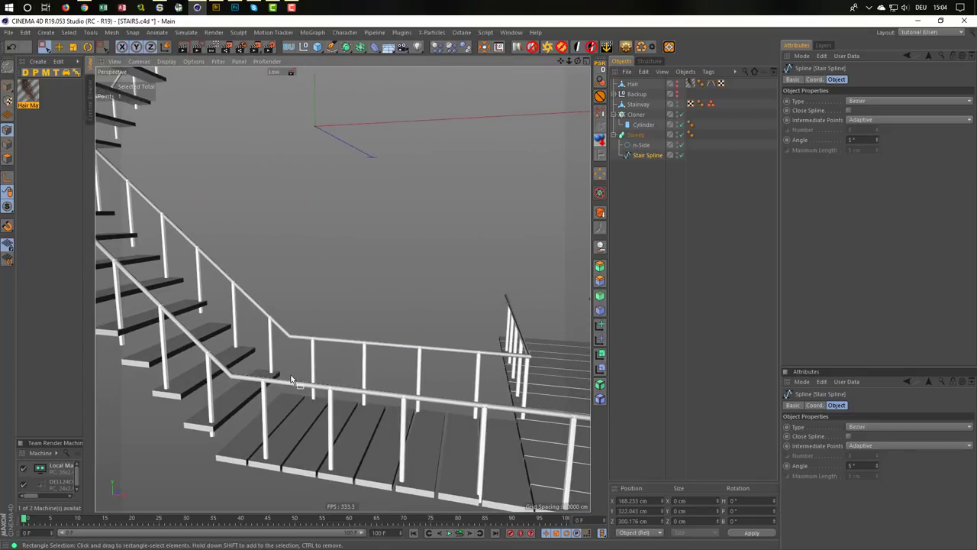
{"action": "scroll", "coordinate": [291, 379], "scroll_direction": "down", "scroll_amount": 4}
{"action": "scroll", "coordinate": [313, 398], "scroll_direction": "down", "scroll_amount": 2}
{"action": "scroll", "coordinate": [284, 408], "scroll_direction": "down", "scroll_amount": 1}
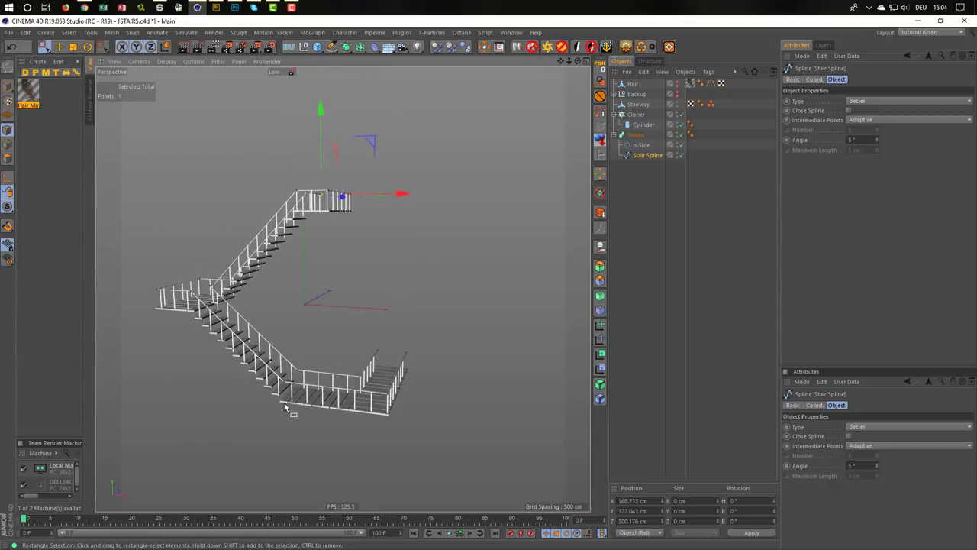
{"action": "scroll", "coordinate": [326, 397], "scroll_direction": "down", "scroll_amount": 1}
{"action": "scroll", "coordinate": [345, 354], "scroll_direction": "down", "scroll_amount": 1}
{"action": "scroll", "coordinate": [345, 354], "scroll_direction": "down", "scroll_amount": 1}
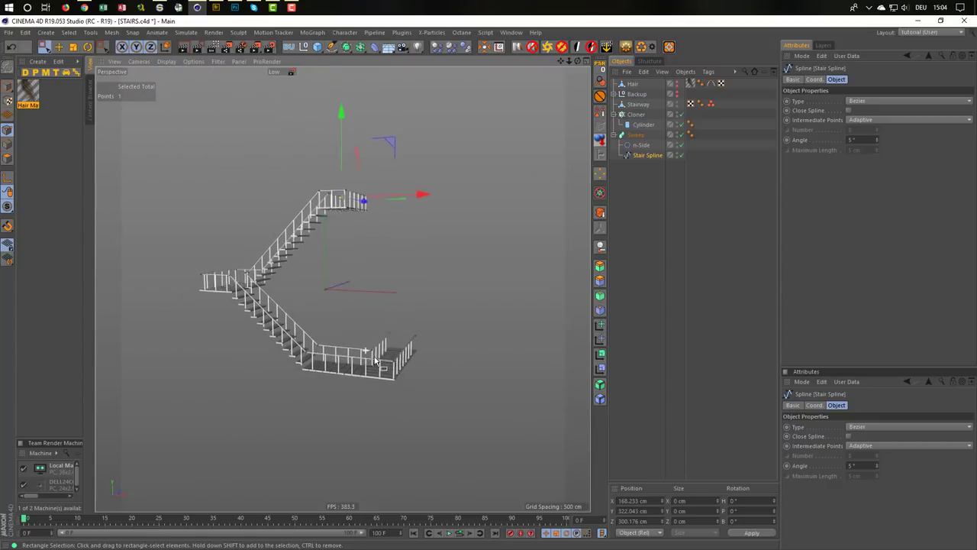
{"action": "scroll", "coordinate": [345, 354], "scroll_direction": "down", "scroll_amount": 1}
Enable the Hair object, frame the staircase, and render a viewport preview
{"action": "left_click", "coordinate": [676, 86]}
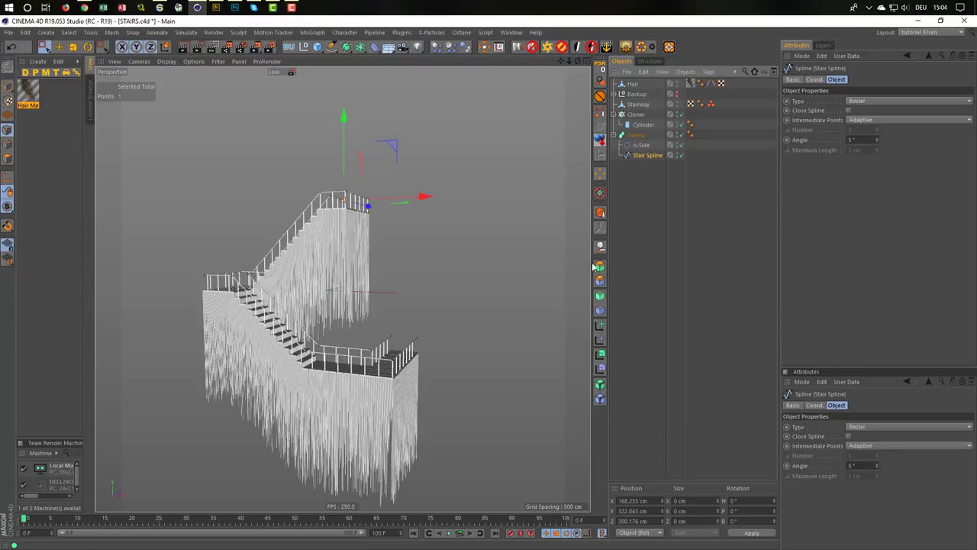
{"action": "scroll", "coordinate": [325, 375], "scroll_direction": "up", "scroll_amount": 3}
{"action": "scroll", "coordinate": [325, 375], "scroll_direction": "up", "scroll_amount": 2}
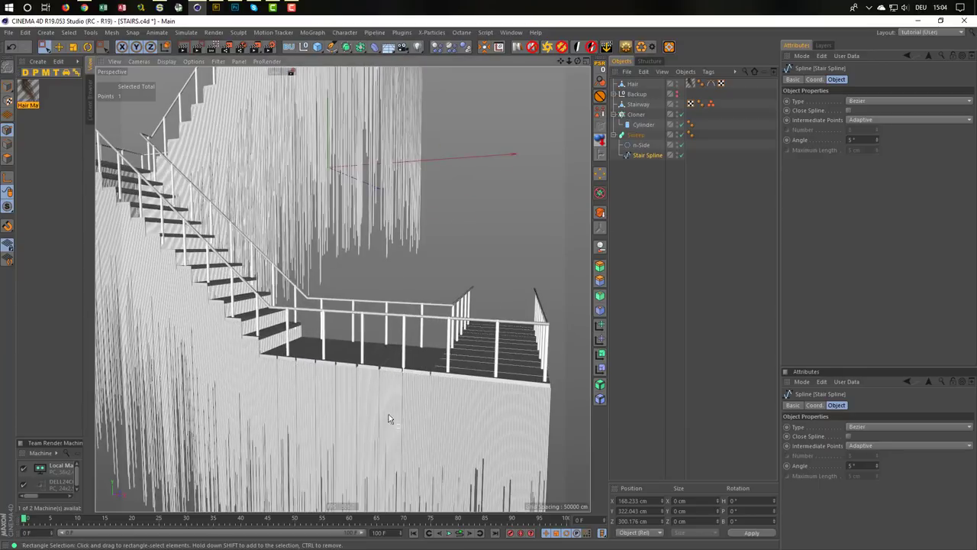
{"action": "scroll", "coordinate": [257, 348], "scroll_direction": "down", "scroll_amount": 3}
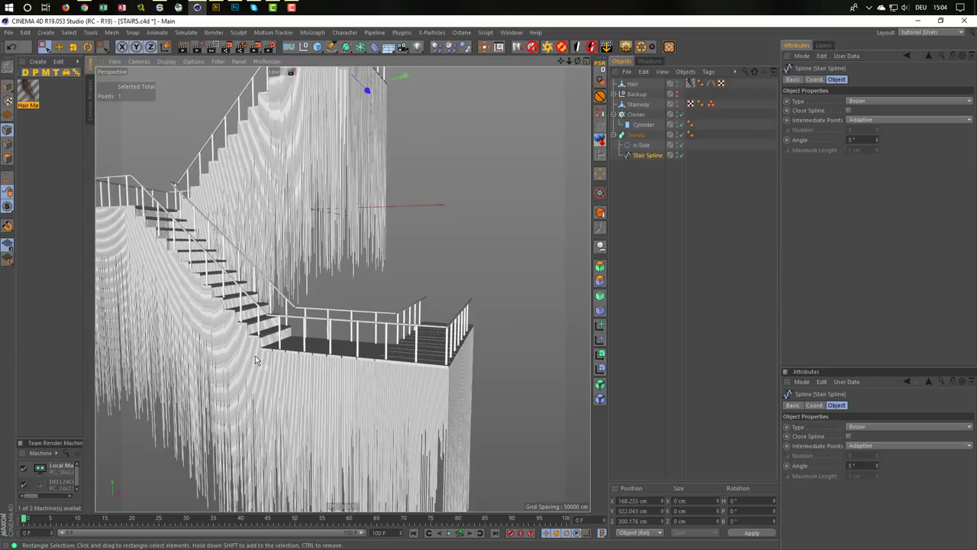
{"action": "scroll", "coordinate": [266, 369], "scroll_direction": "down", "scroll_amount": 1}
{"action": "scroll", "coordinate": [268, 368], "scroll_direction": "down", "scroll_amount": 2}
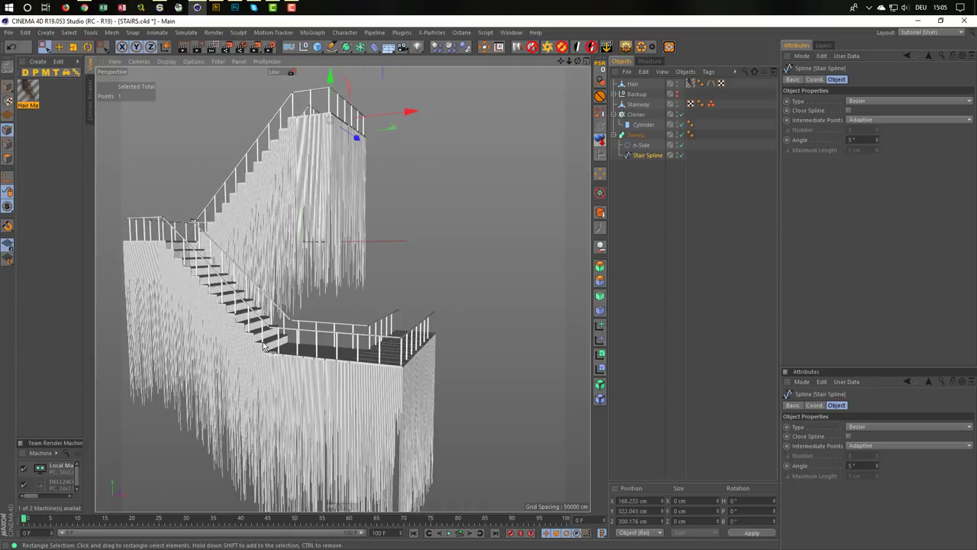
{"action": "scroll", "coordinate": [257, 347], "scroll_direction": "down", "scroll_amount": 2}
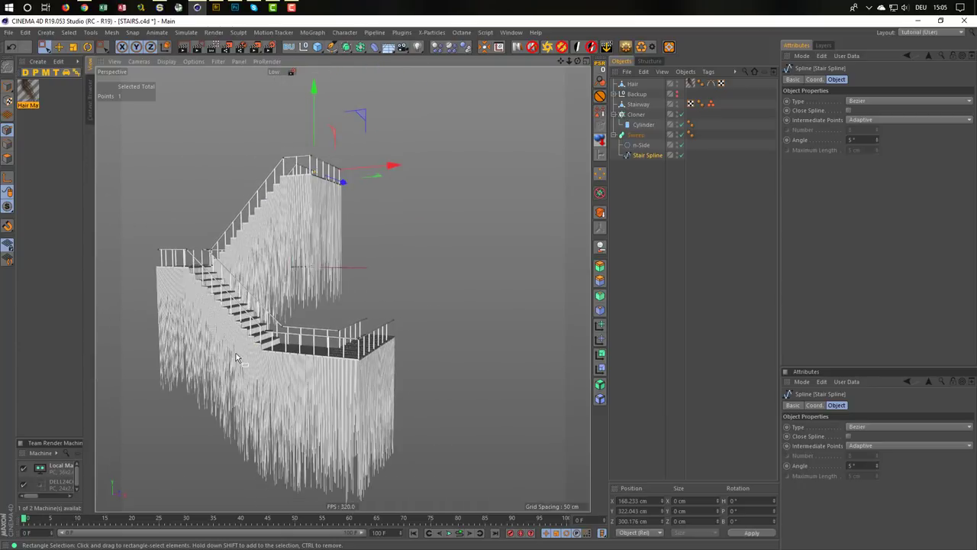
{"action": "scroll", "coordinate": [260, 353], "scroll_direction": "down", "scroll_amount": 1}
{"action": "scroll", "coordinate": [294, 355], "scroll_direction": "down", "scroll_amount": 1}
{"action": "middle_click_drag", "start_coordinate": [300, 360], "coordinate": [319, 334], "text": "alt"}
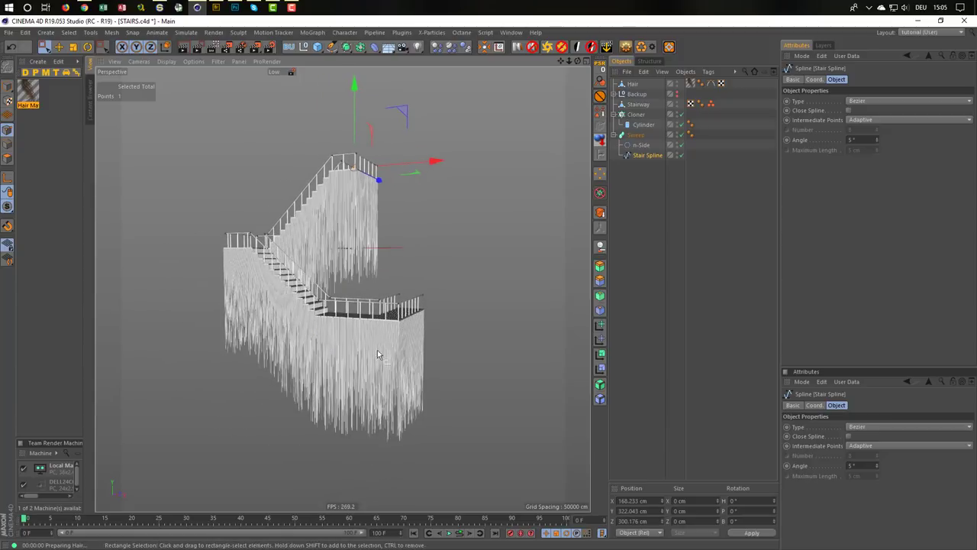
{"action": "key", "text": "ctrl+r"}
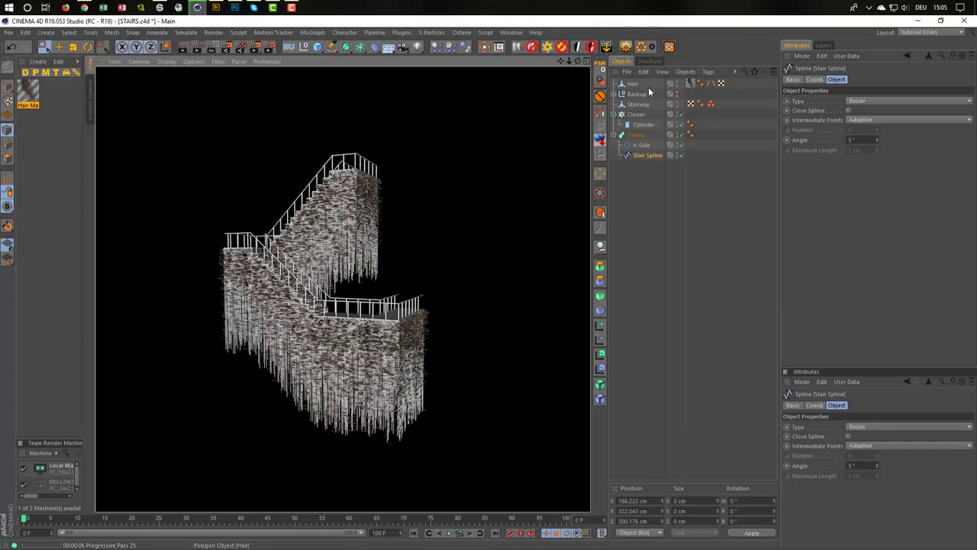
Delete the Hair Material tag and the next tag from Hair, then re-render to compare
{"action": "left_click", "coordinate": [690, 83]}
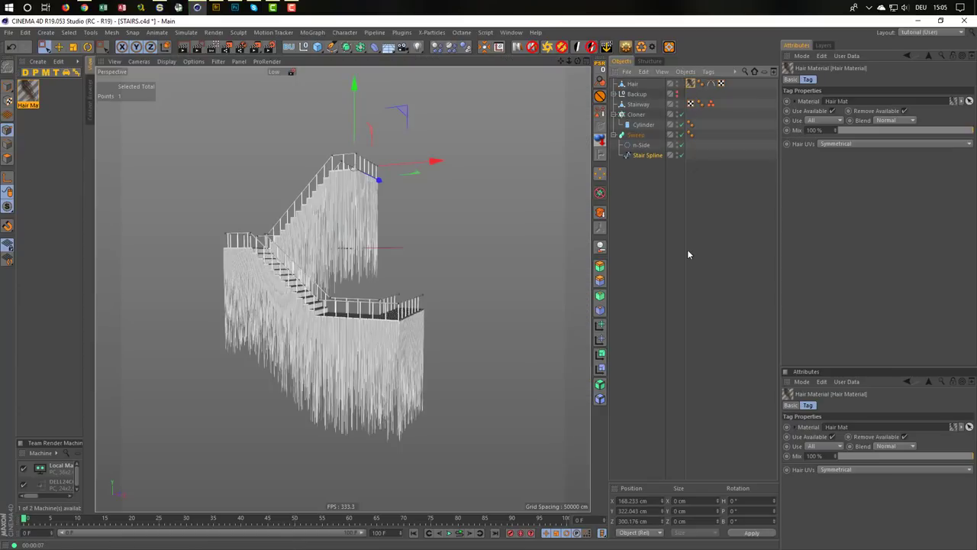
{"action": "key", "text": "Delete"}
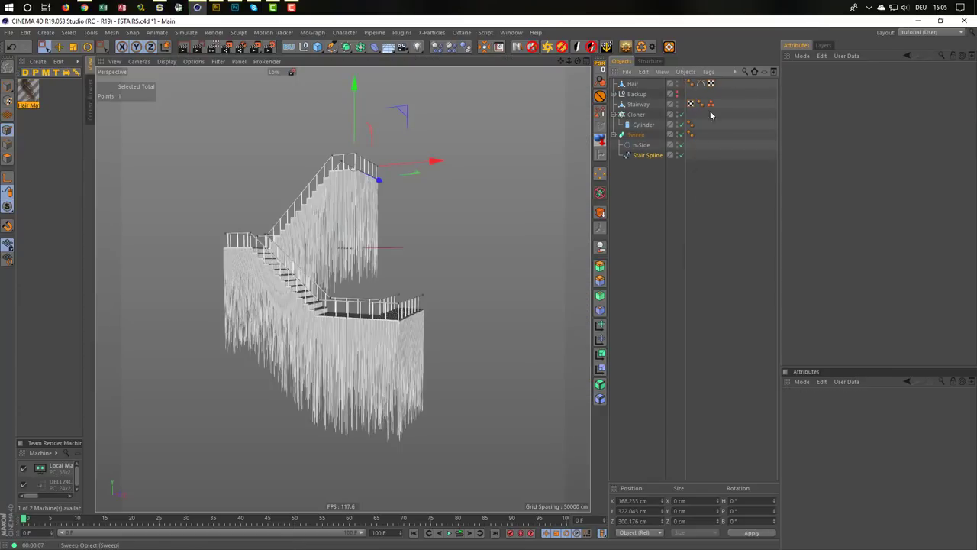
{"action": "left_click", "coordinate": [701, 83]}
{"action": "key", "text": "Delete"}
{"action": "key", "text": "ctrl+r"}
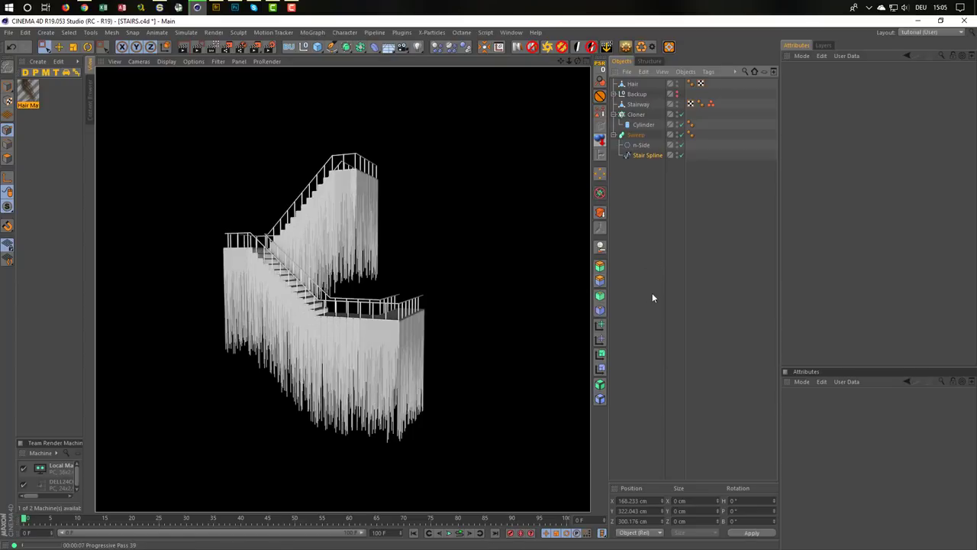
{"action": "left_click", "coordinate": [655, 294]}
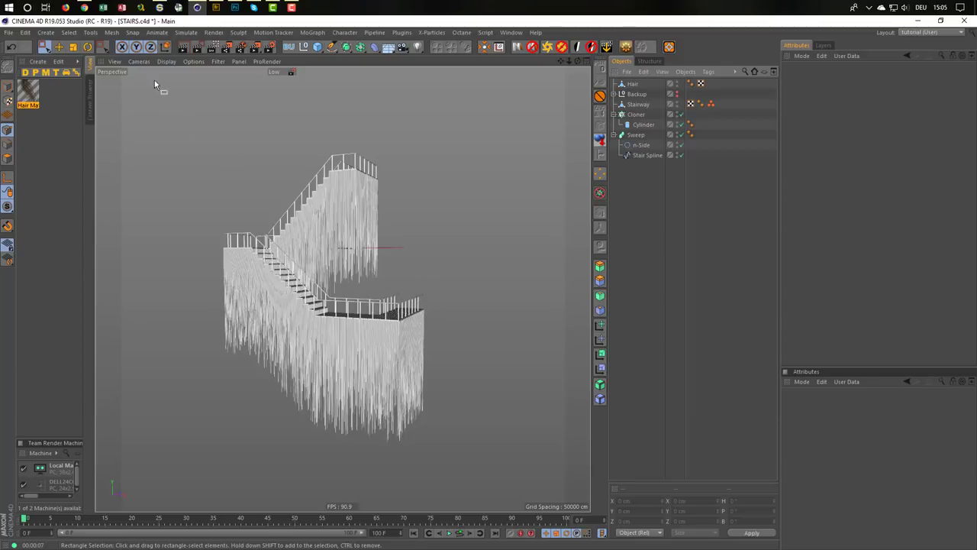
{"action": "left_click", "coordinate": [84, 7]}
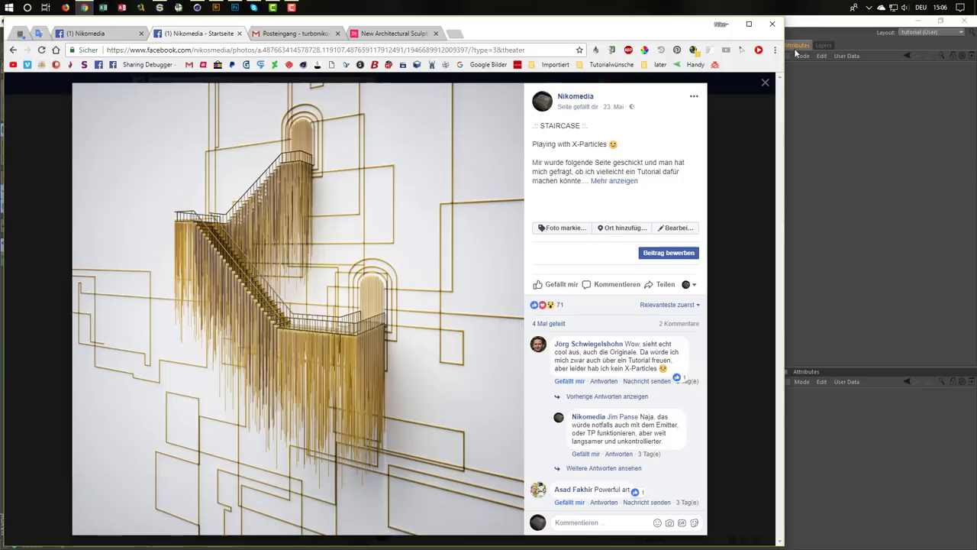
{"action": "left_click", "coordinate": [807, 24]}
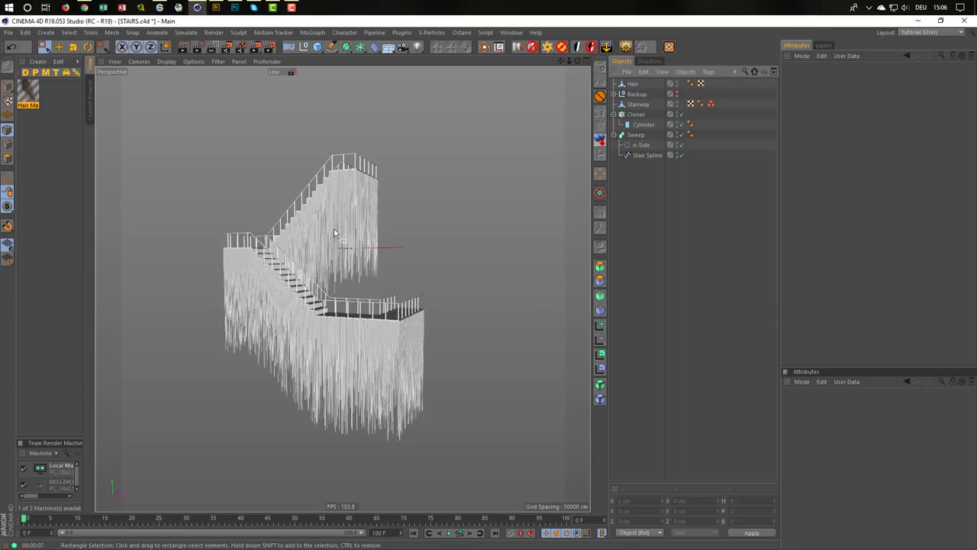
Orbit and zoom toward the top of the stairs, then select the Stair Spline for point editing
{"action": "left_click_drag", "start_coordinate": [334, 233], "coordinate": [357, 225], "text": "alt"}
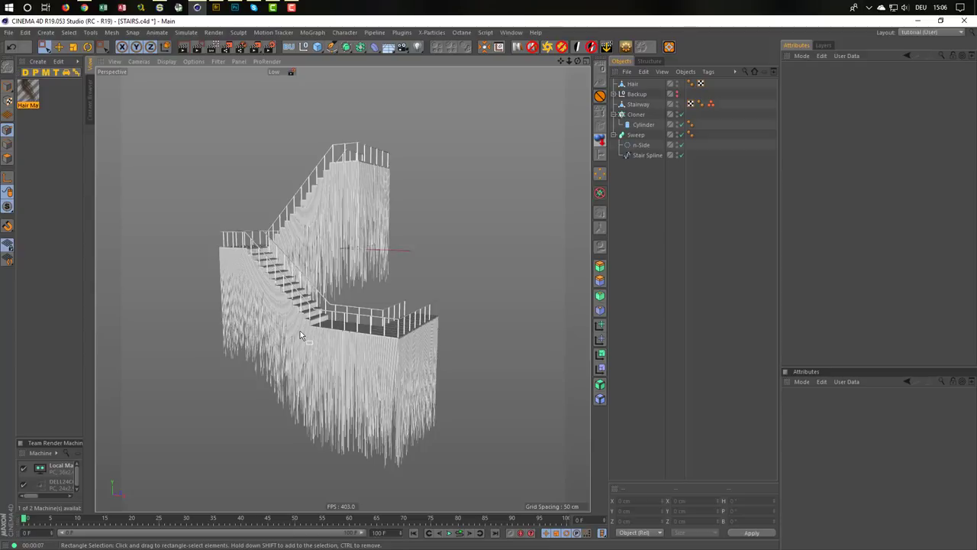
{"action": "scroll", "coordinate": [334, 314], "scroll_direction": "up", "scroll_amount": 1}
{"action": "scroll", "coordinate": [336, 321], "scroll_direction": "up", "scroll_amount": 1}
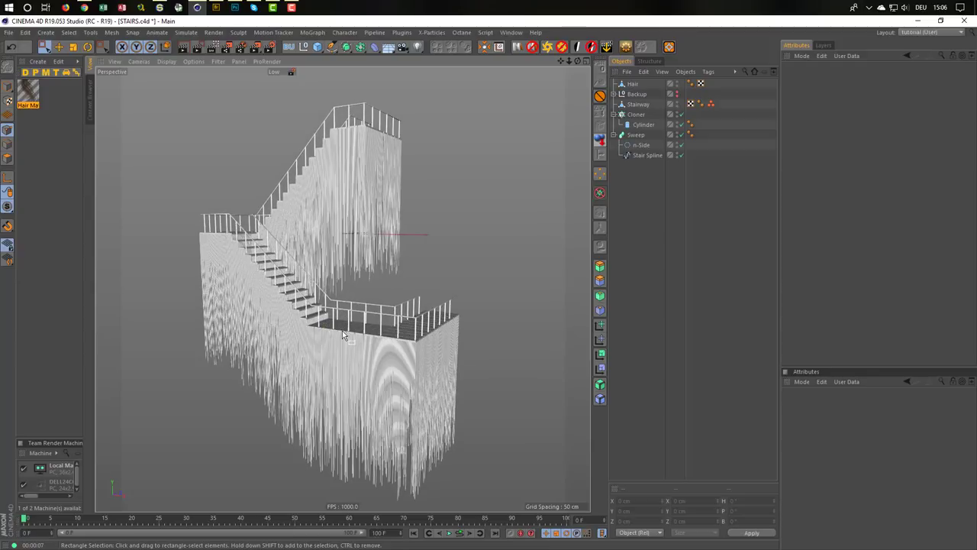
{"action": "left_click", "coordinate": [645, 155]}
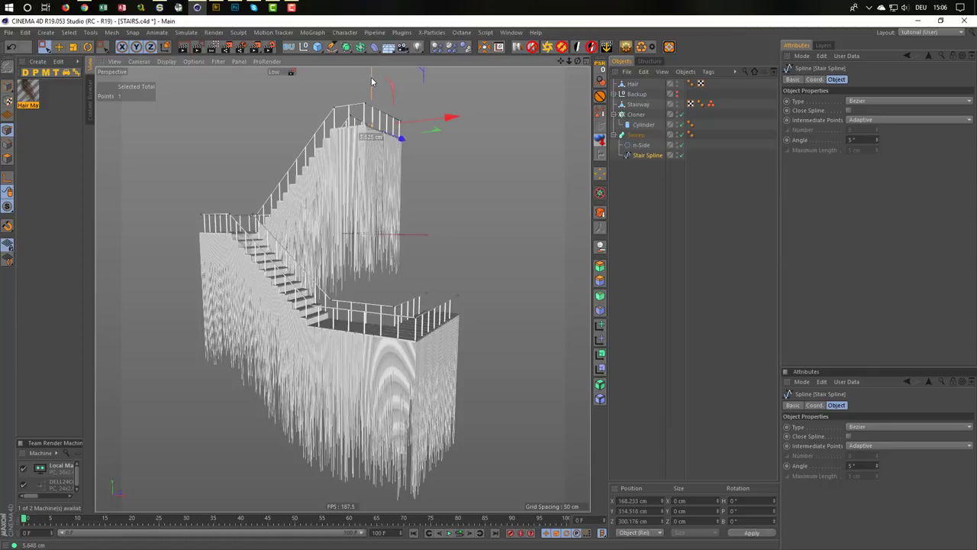
{"action": "left_click_drag", "start_coordinate": [370, 71], "coordinate": [371, 83]}
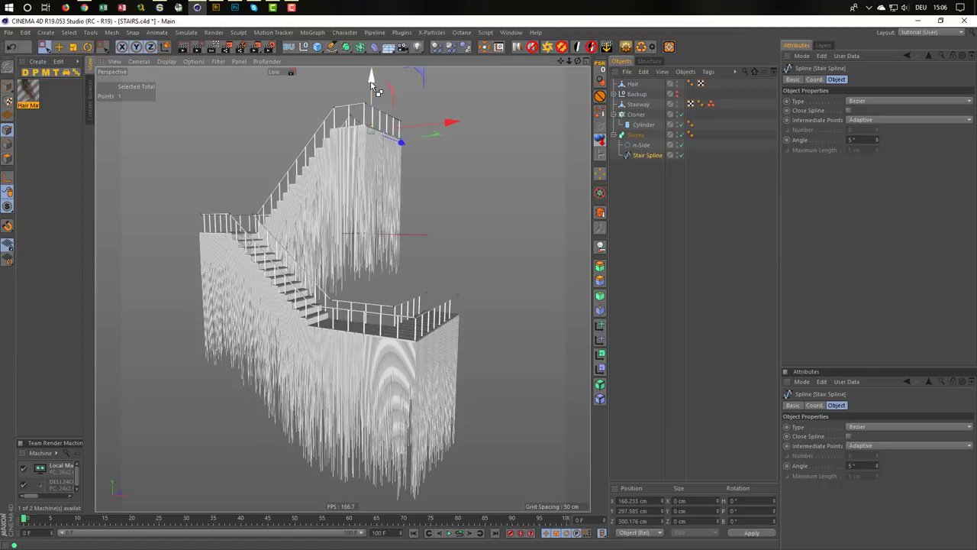
{"action": "left_click", "coordinate": [7, 86]}
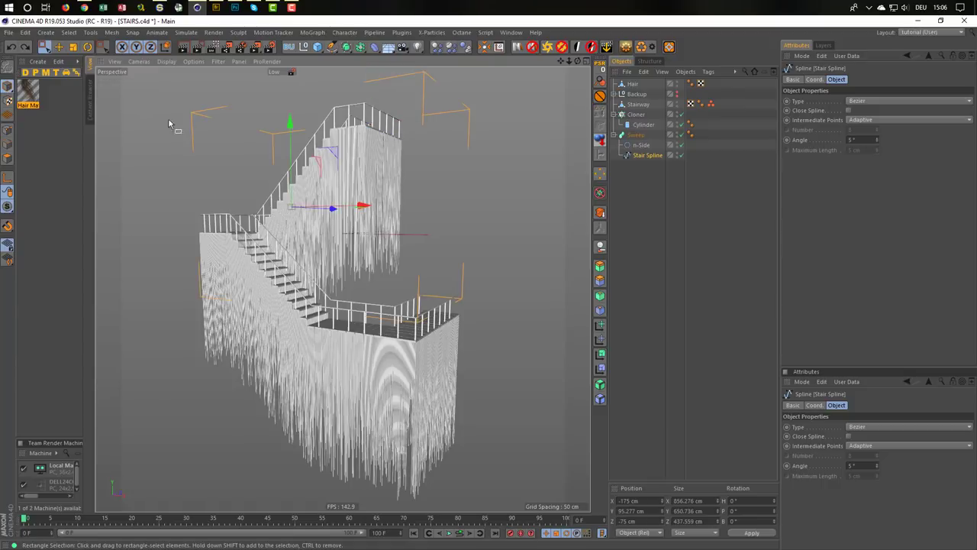
{"action": "left_click_drag", "start_coordinate": [290, 121], "coordinate": [290, 128]}
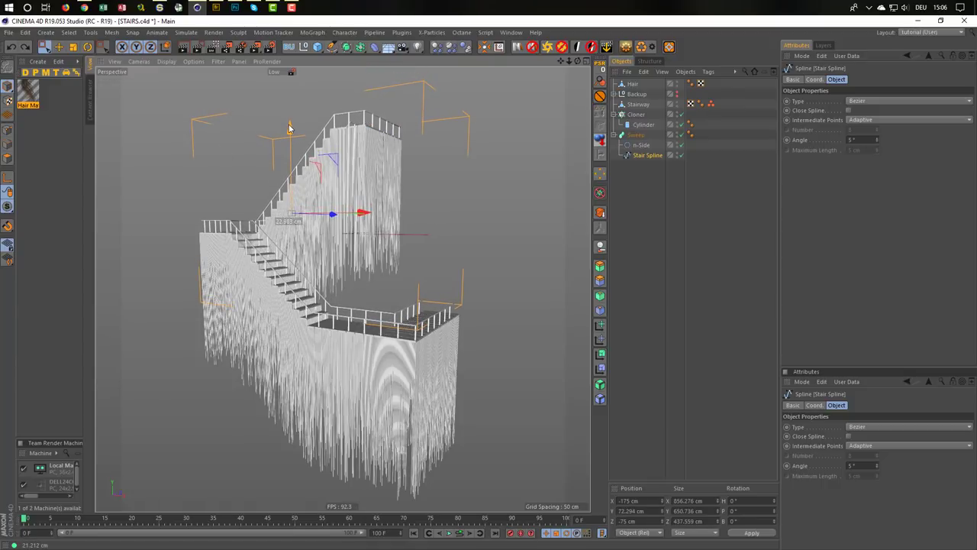
{"action": "left_click_drag", "start_coordinate": [291, 129], "coordinate": [288, 126]}
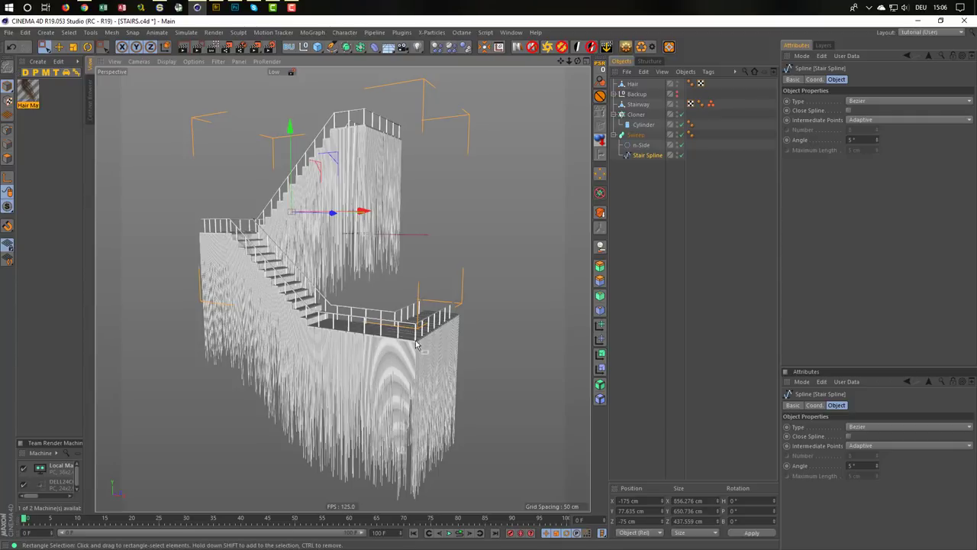
{"action": "scroll", "coordinate": [458, 340], "scroll_direction": "up", "scroll_amount": 4}
{"action": "scroll", "coordinate": [479, 336], "scroll_direction": "up", "scroll_amount": 2}
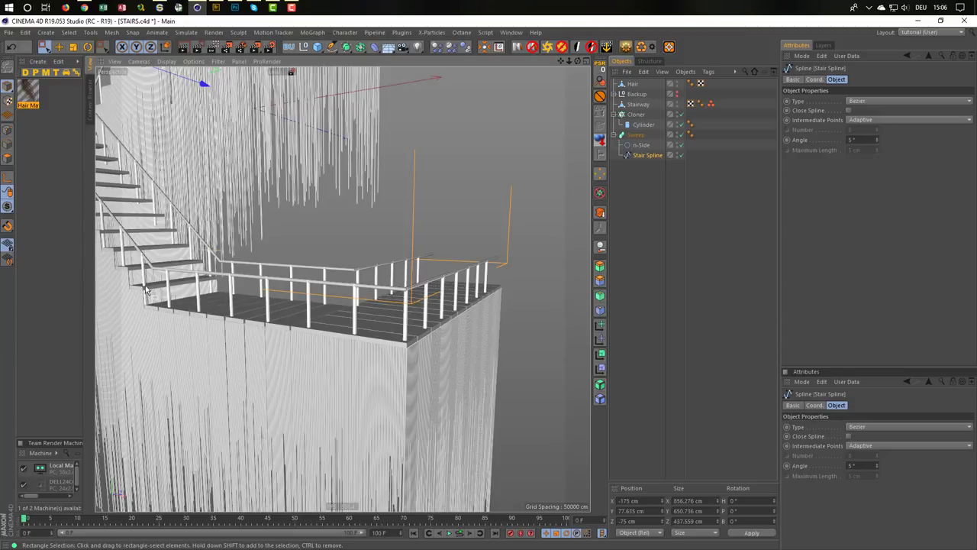
{"action": "scroll", "coordinate": [149, 336], "scroll_direction": "down", "scroll_amount": 3}
{"action": "left_click_drag", "start_coordinate": [148, 341], "coordinate": [251, 343], "text": "alt"}
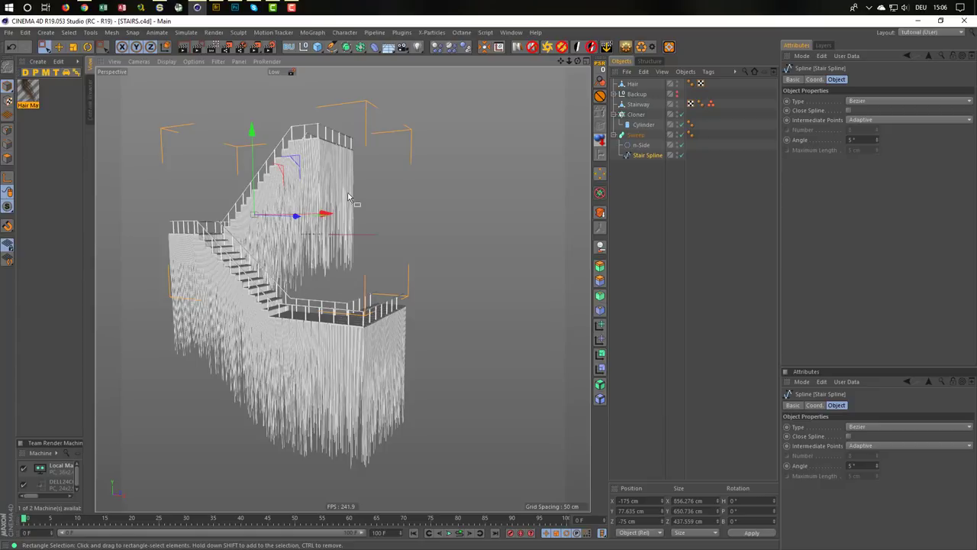
{"action": "middle_click_drag", "start_coordinate": [344, 221], "coordinate": [371, 224], "text": "alt"}
{"action": "left_click_drag", "start_coordinate": [370, 224], "coordinate": [385, 207], "text": "alt"}
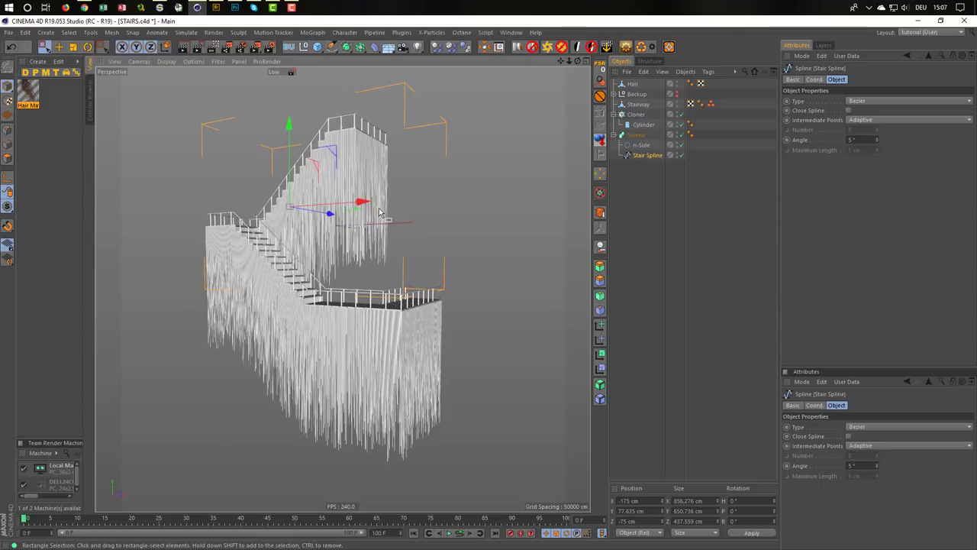
{"action": "middle_click_drag", "start_coordinate": [379, 212], "coordinate": [386, 214], "text": "alt"}
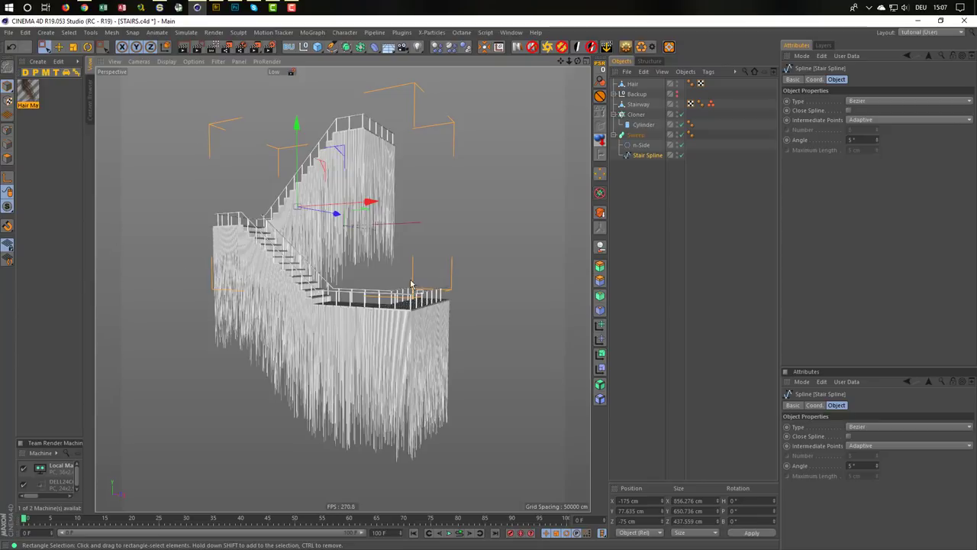
{"action": "middle_click_drag", "start_coordinate": [396, 303], "coordinate": [394, 303], "text": "alt"}
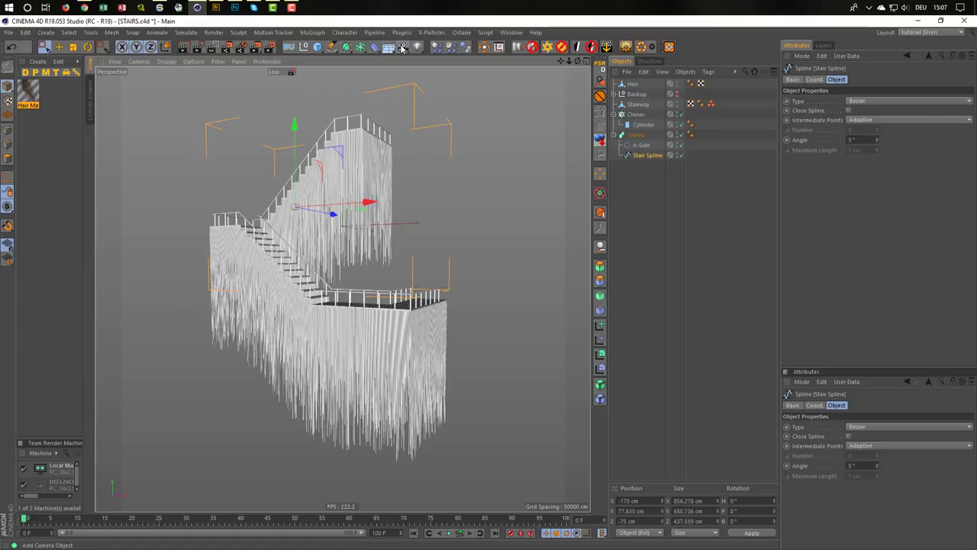
Add a camera as the active view and lock it with a Protection tag
{"action": "left_click", "coordinate": [402, 48]}
{"action": "left_click", "coordinate": [600, 95]}
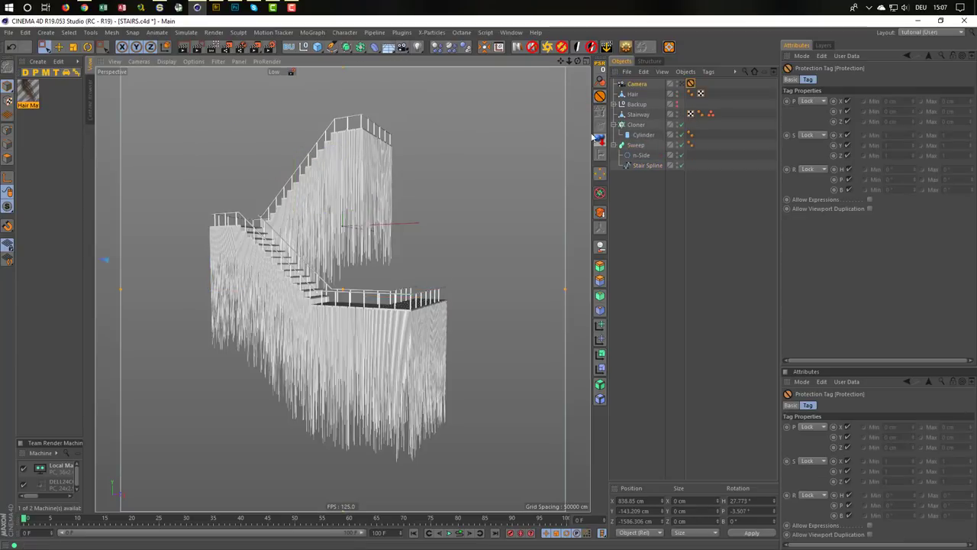
{"action": "right_click", "coordinate": [632, 86]}
{"action": "mouse_move", "coordinate": [687, 90]}
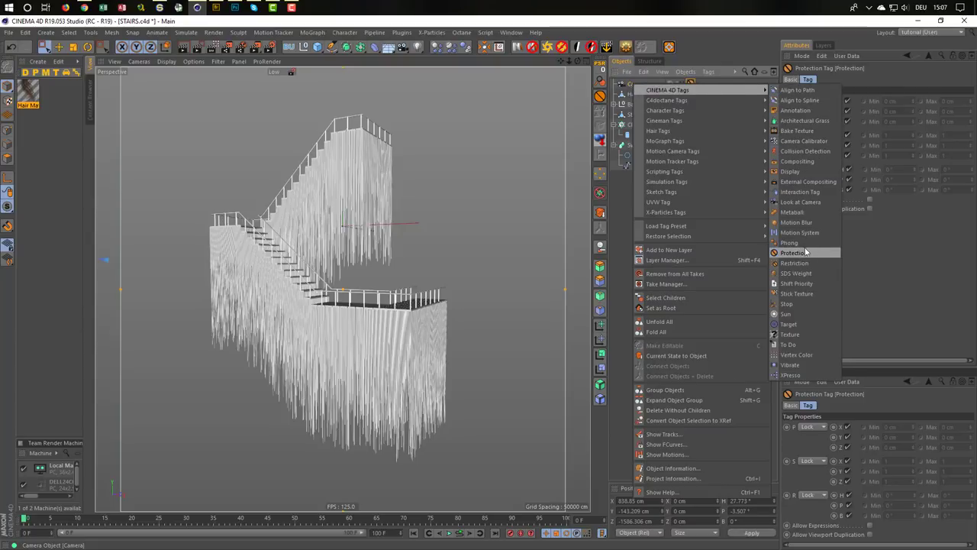
{"action": "left_click", "coordinate": [720, 49]}
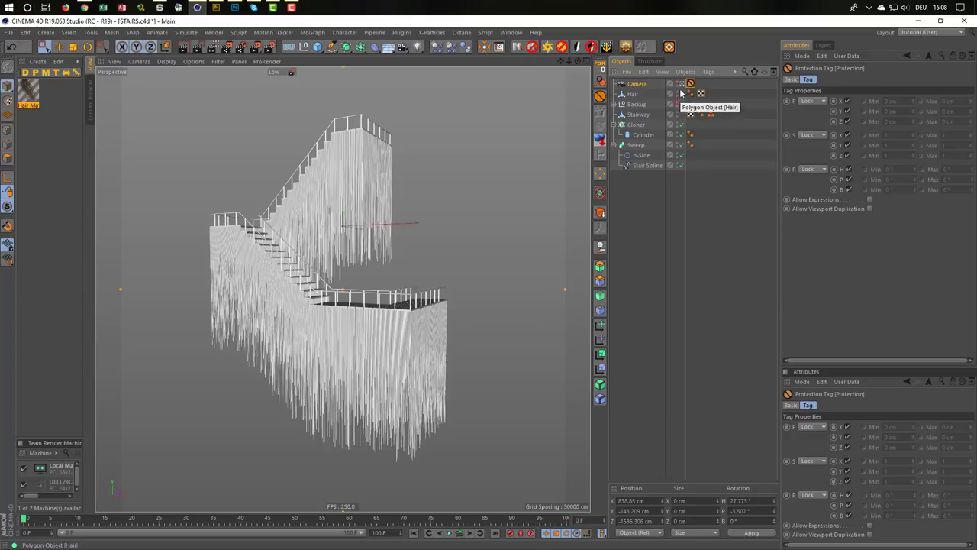
Create a plane, stand it upright at 90° pitch, and scale it to about 3950 cm wide
{"action": "left_click", "coordinate": [319, 47]}
{"action": "left_click", "coordinate": [422, 83]}
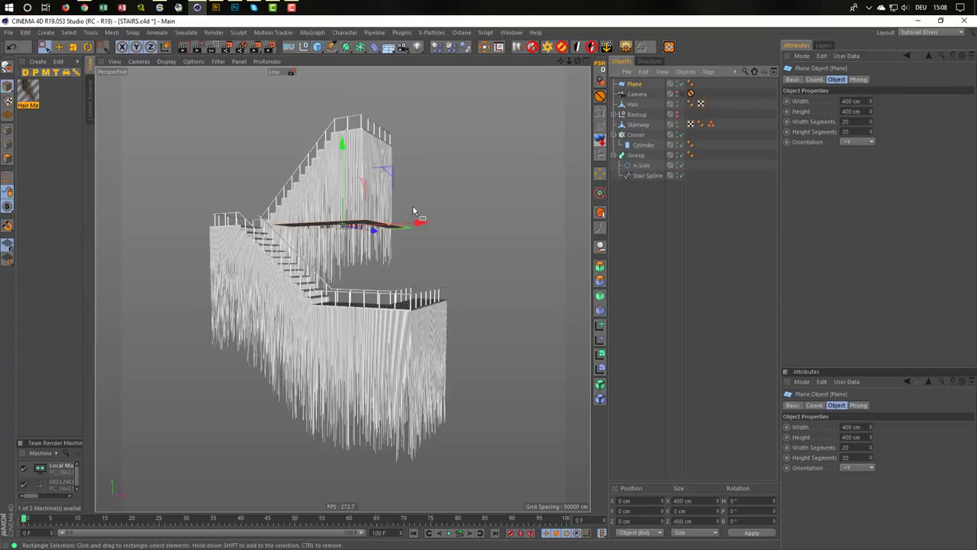
{"action": "key", "text": "r"}
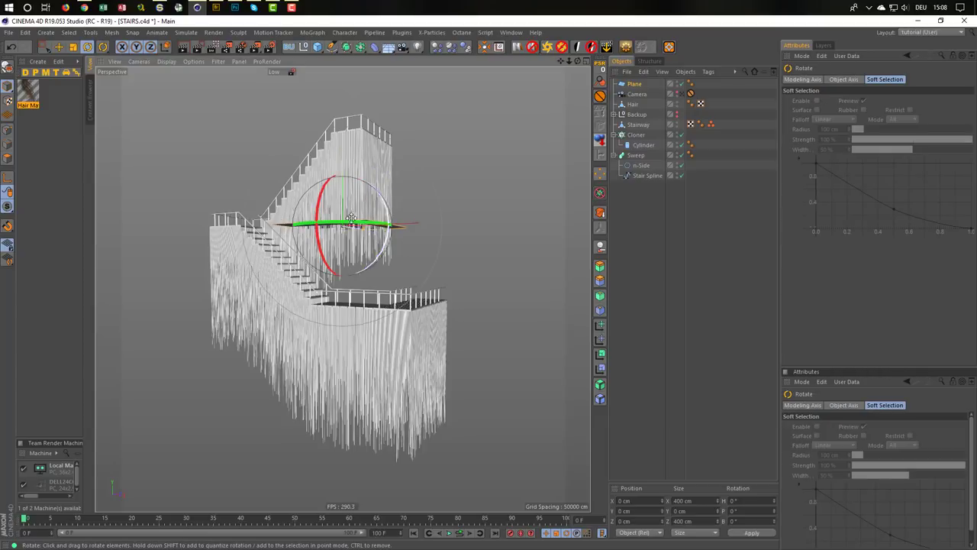
{"action": "left_click_drag", "start_coordinate": [321, 200], "coordinate": [333, 276]}
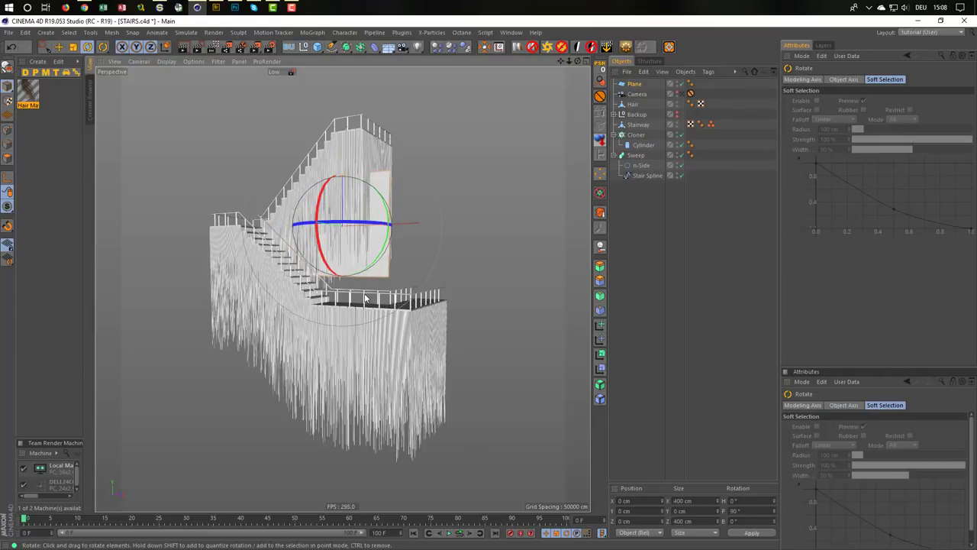
{"action": "key", "text": "t"}
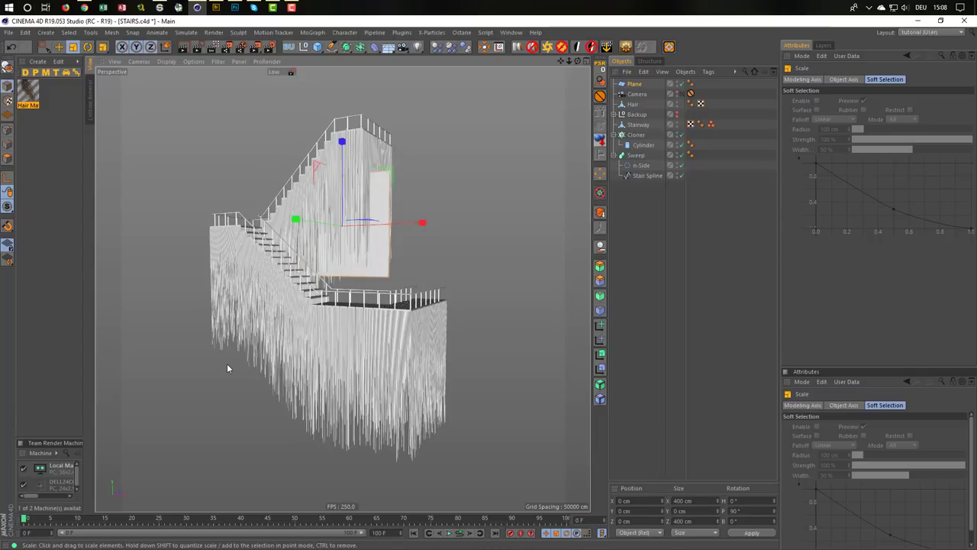
{"action": "left_click_drag", "start_coordinate": [229, 364], "coordinate": [345, 216]}
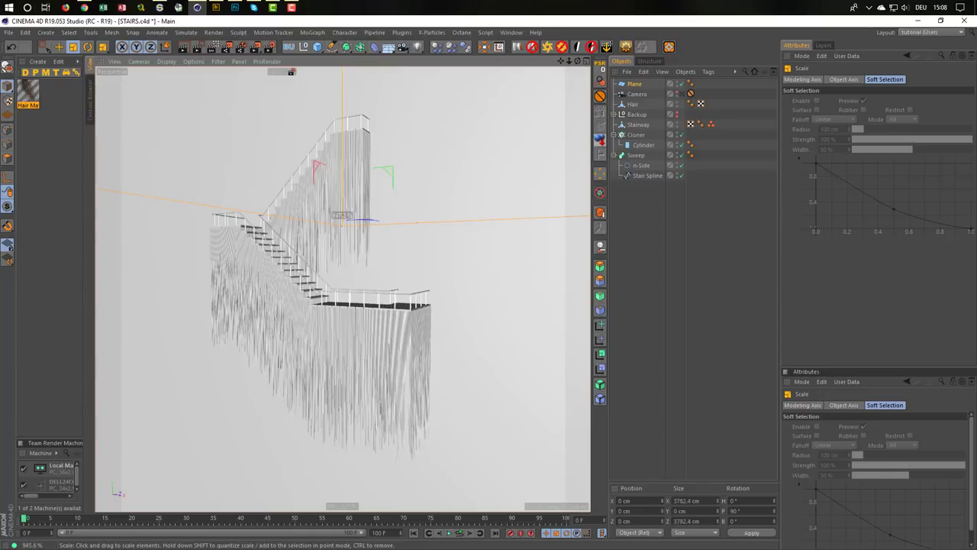
Move the plane behind the staircase to 227 cm on Z and start a progressive render
{"action": "middle_click", "coordinate": [349, 344]}
{"action": "middle_click", "coordinate": [290, 412]}
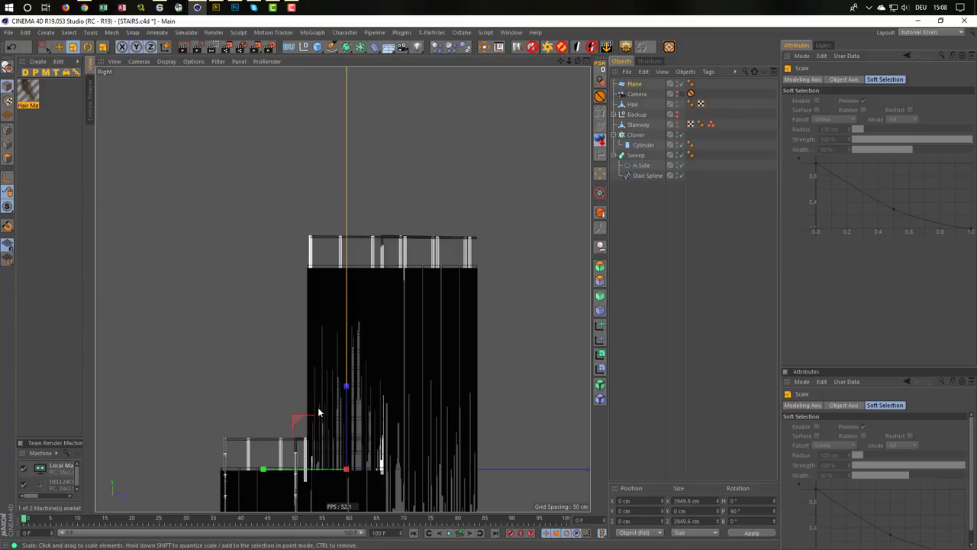
{"action": "key", "text": "alt+h"}
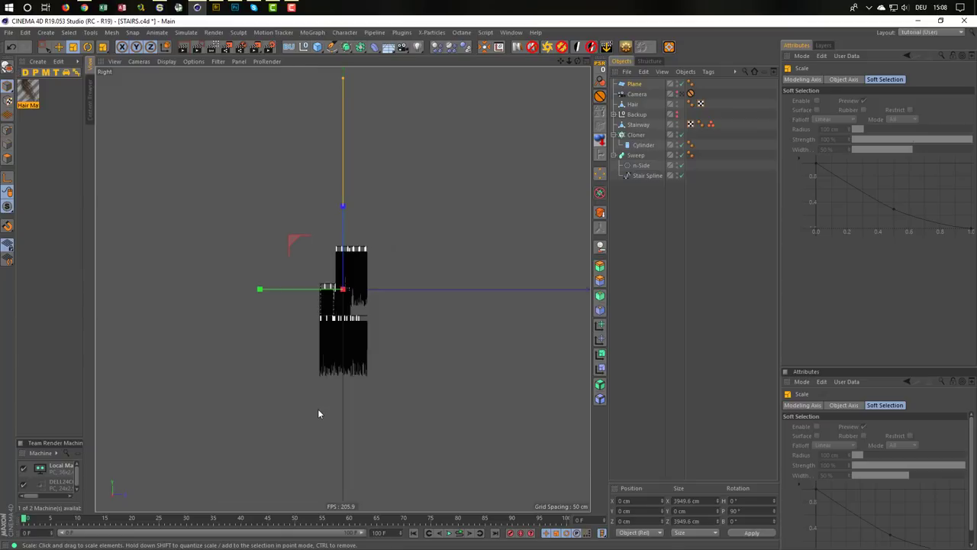
{"action": "key", "text": "e"}
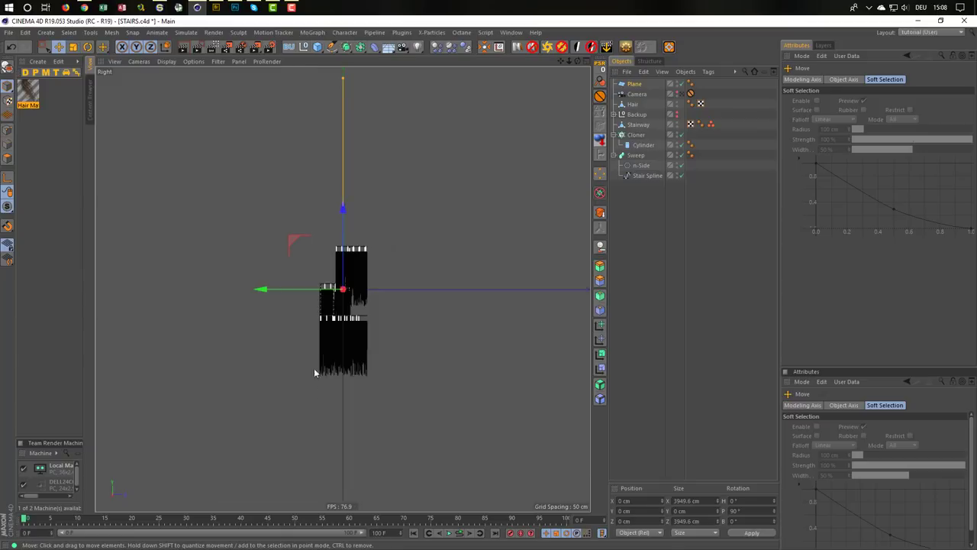
{"action": "scroll", "coordinate": [376, 305], "scroll_direction": "up", "scroll_amount": 5}
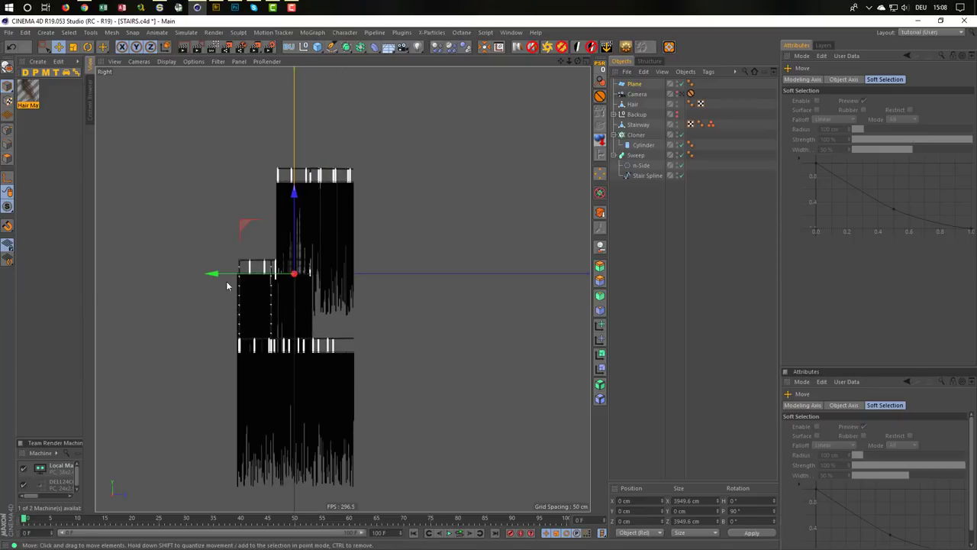
{"action": "left_click_drag", "start_coordinate": [212, 275], "coordinate": [274, 280]}
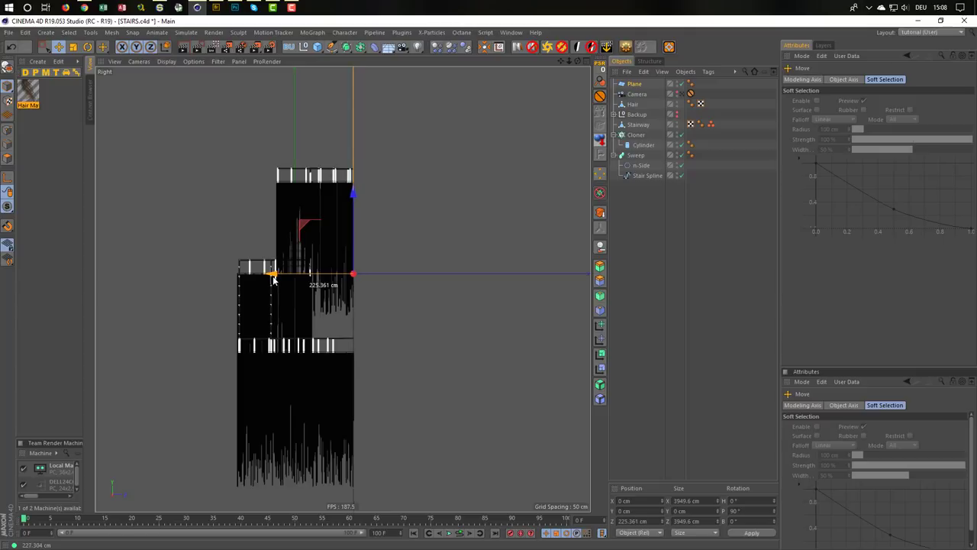
{"action": "middle_click", "coordinate": [362, 406]}
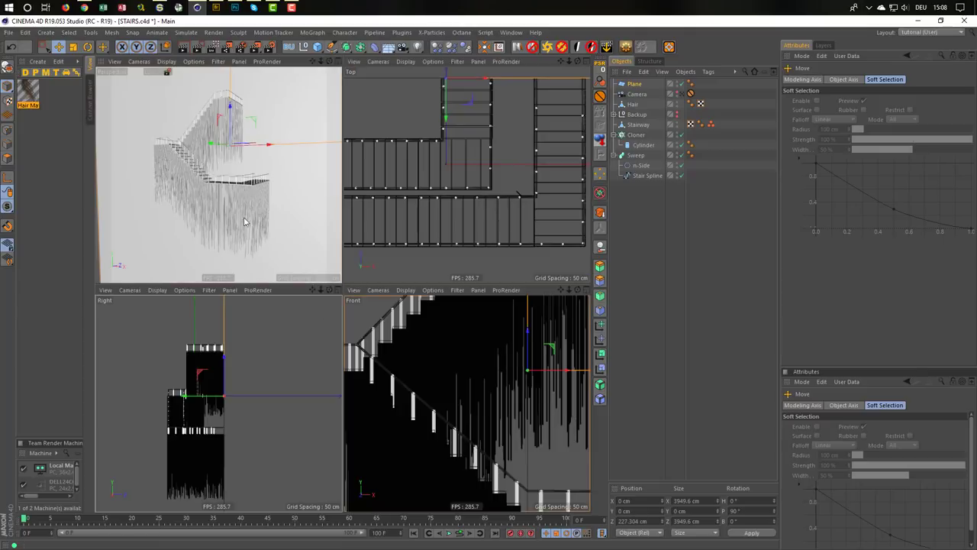
{"action": "middle_click", "coordinate": [257, 281]}
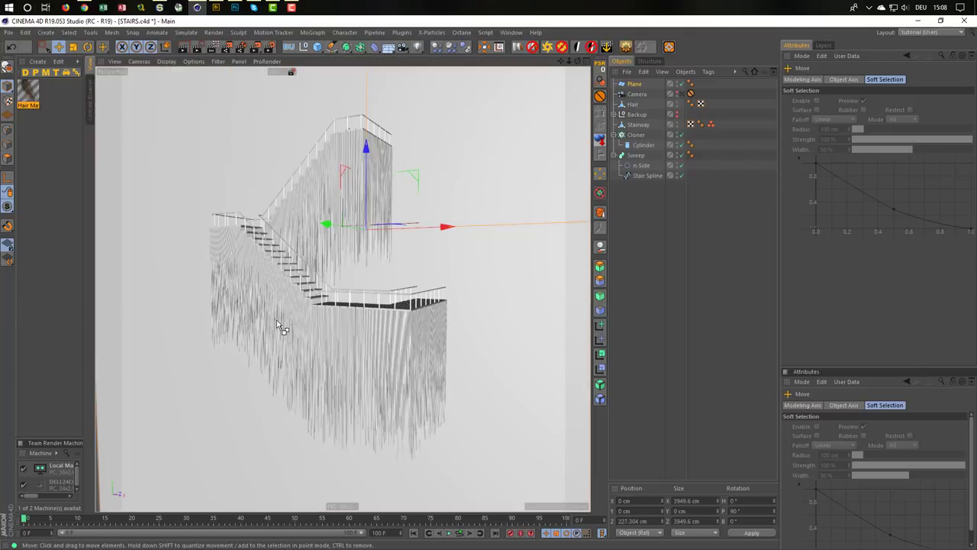
{"action": "key", "text": "ctrl+r"}
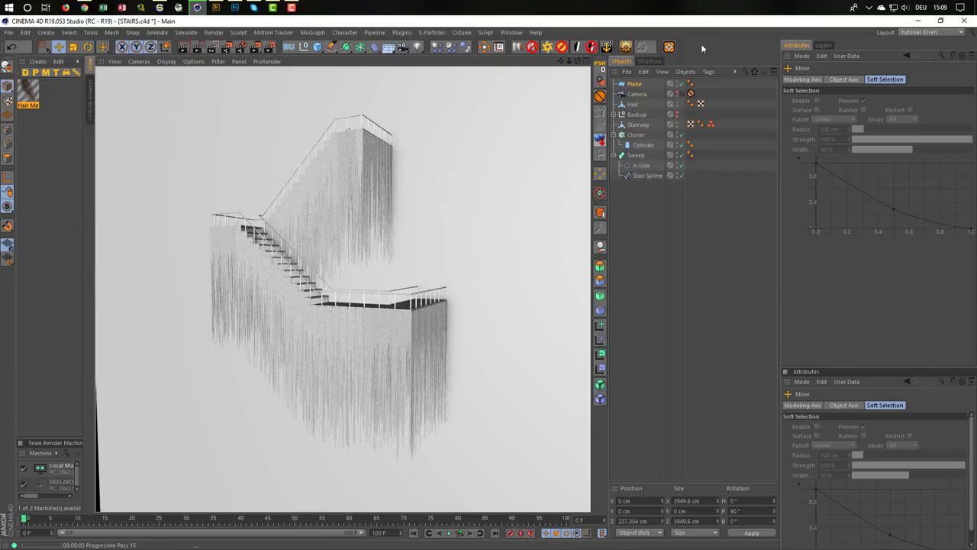
Delete the Hair Mat material from the Material Manager and save STAIRS.c4d
{"action": "left_click", "coordinate": [679, 237]}
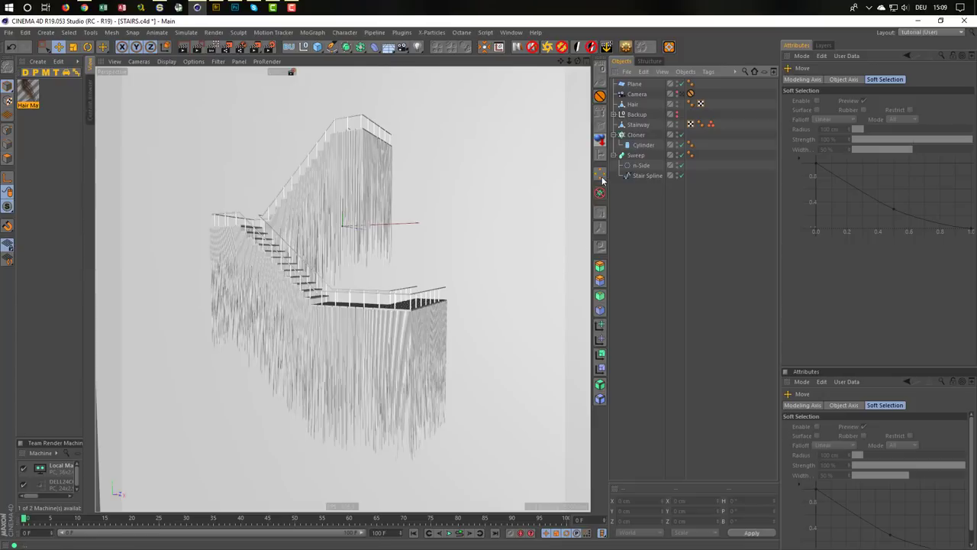
{"action": "left_click", "coordinate": [57, 125]}
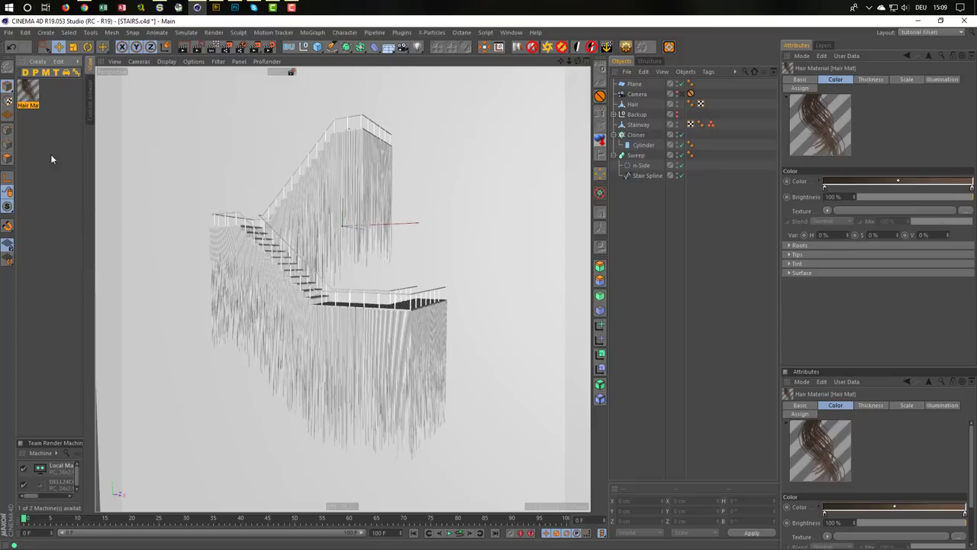
{"action": "key", "text": "Delete"}
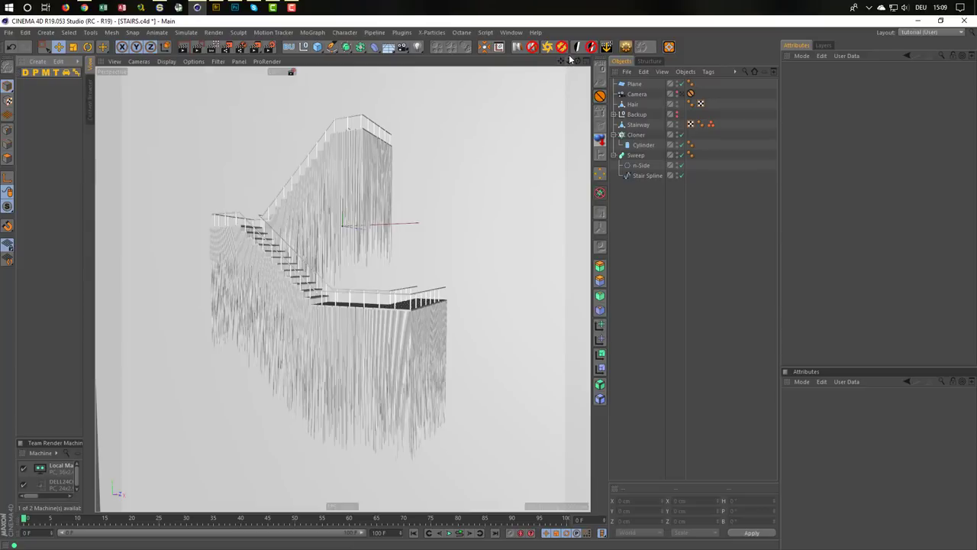
{"action": "key", "text": "ctrl+s"}
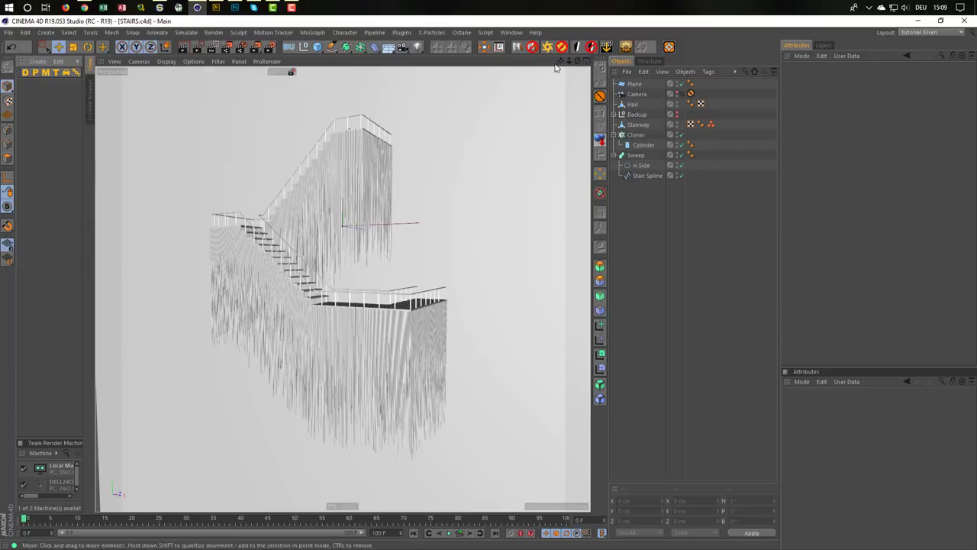
Add the Nikomedias Scene Rig Ultimate studio setup and turn off its dark floor
{"action": "left_click", "coordinate": [517, 47]}
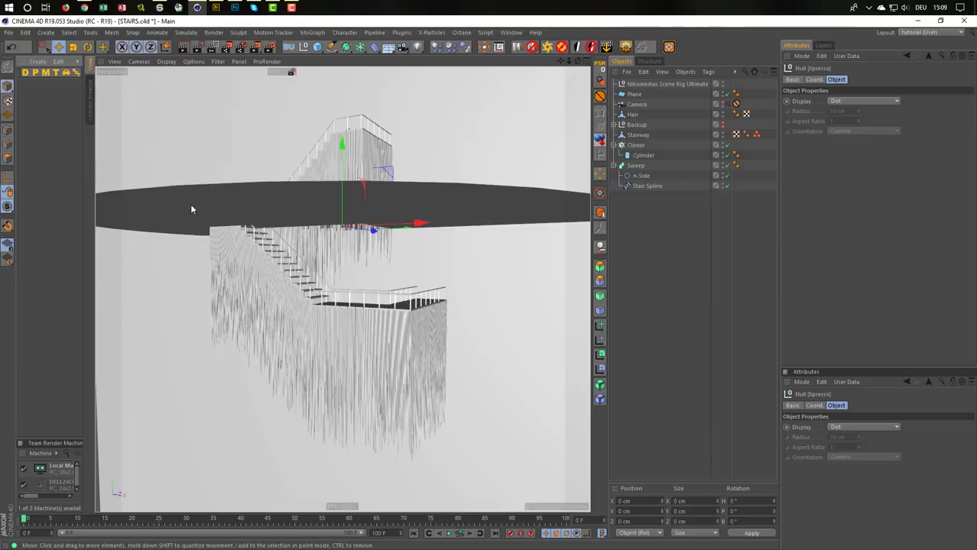
{"action": "left_click", "coordinate": [667, 85]}
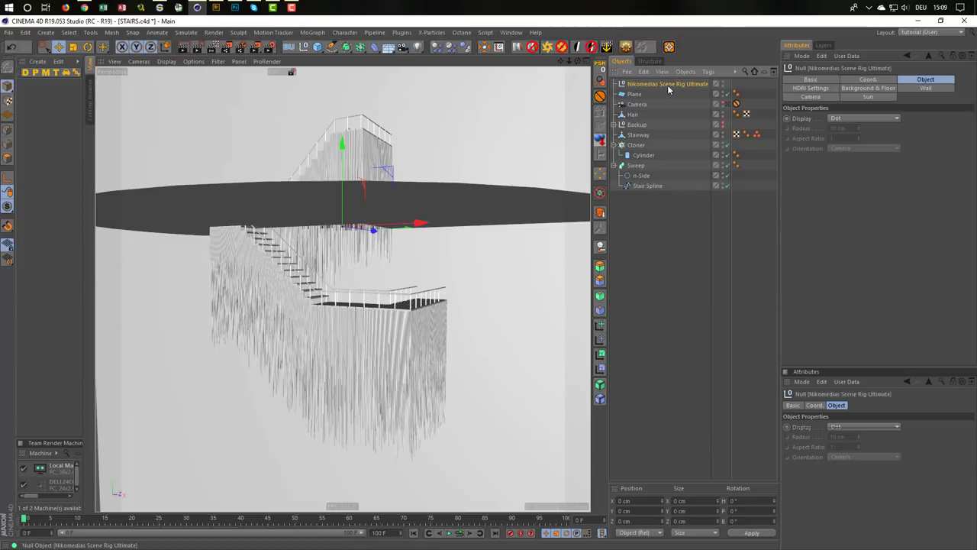
{"action": "left_click", "coordinate": [870, 88]}
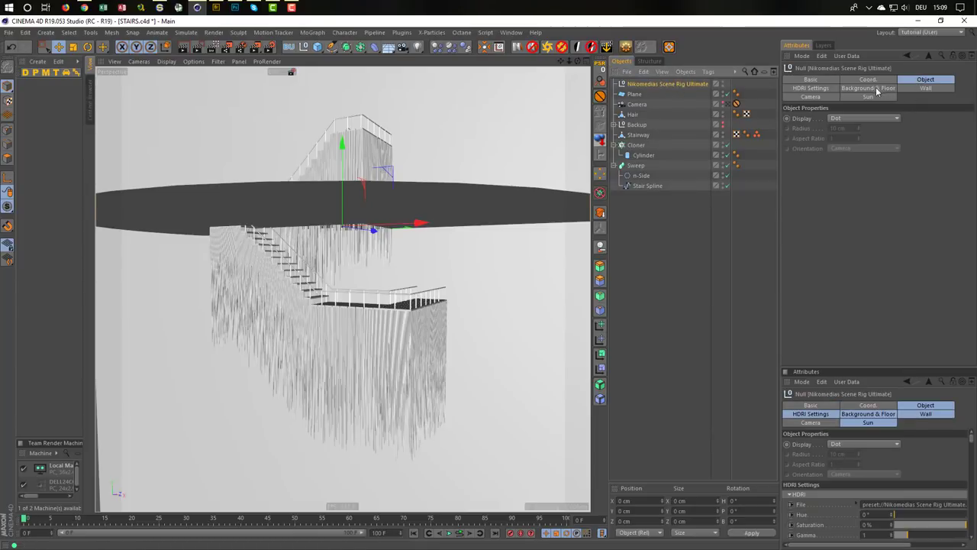
{"action": "scroll", "coordinate": [815, 205], "scroll_direction": "down", "scroll_amount": 5}
{"action": "scroll", "coordinate": [815, 205], "scroll_direction": "down", "scroll_amount": 5}
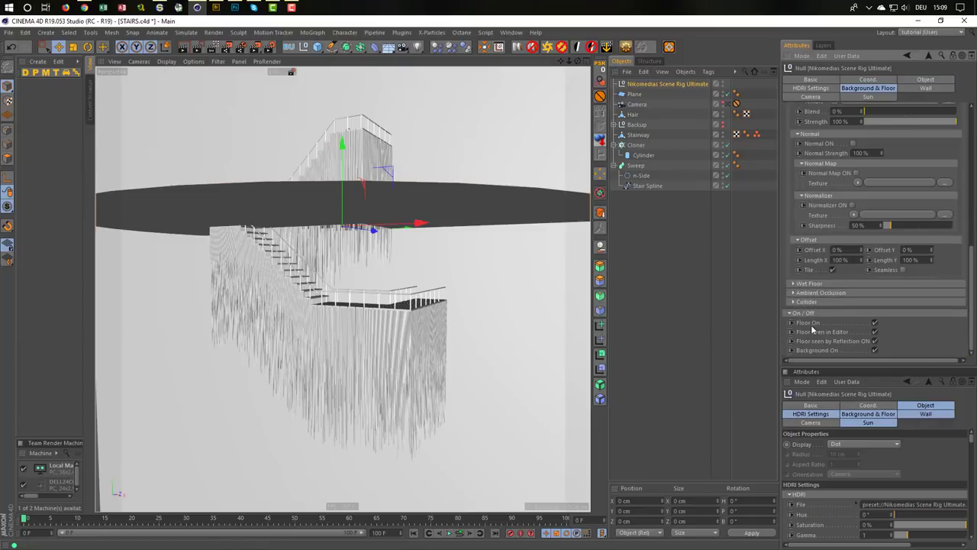
{"action": "left_click", "coordinate": [875, 322]}
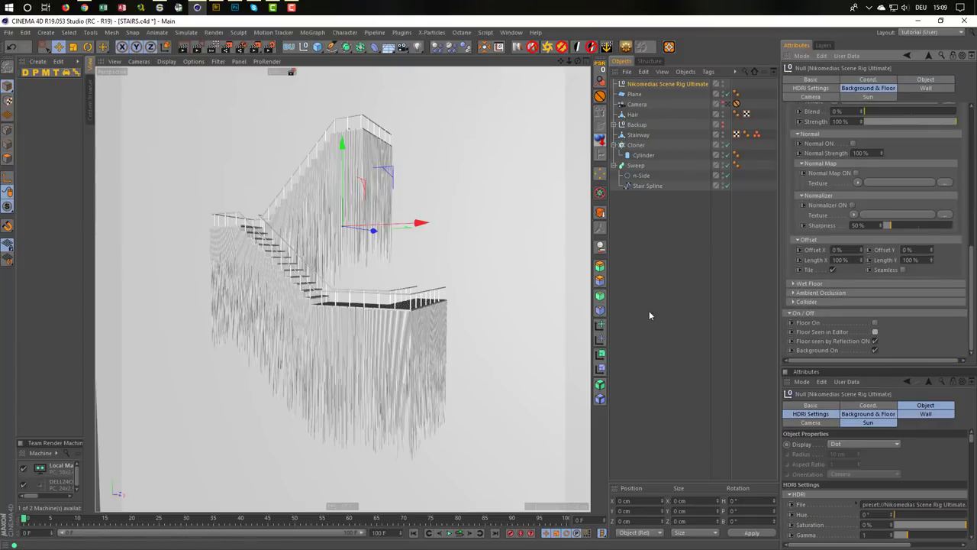
Check the render presets, run a progressive render preview, and save the stairs scene
{"action": "left_click", "coordinate": [291, 71]}
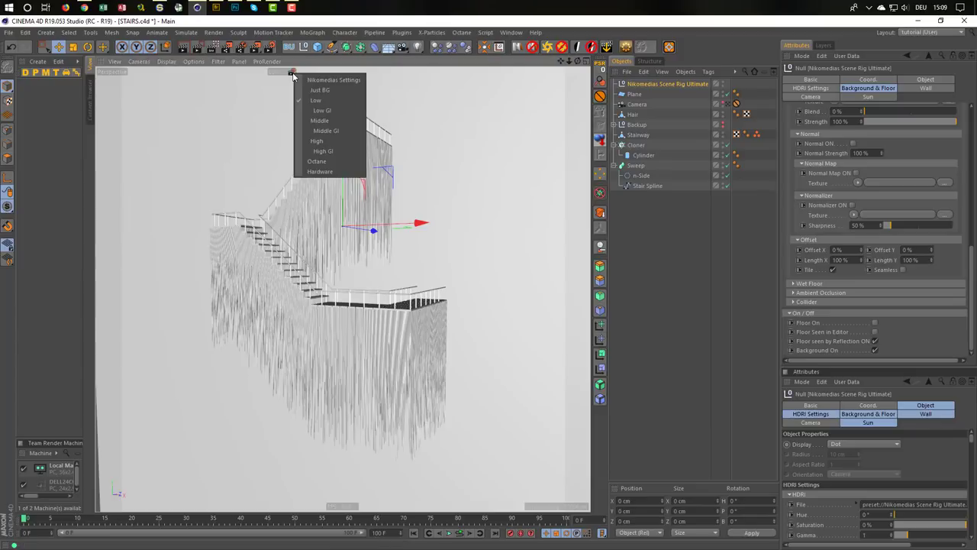
{"action": "left_click", "coordinate": [334, 118]}
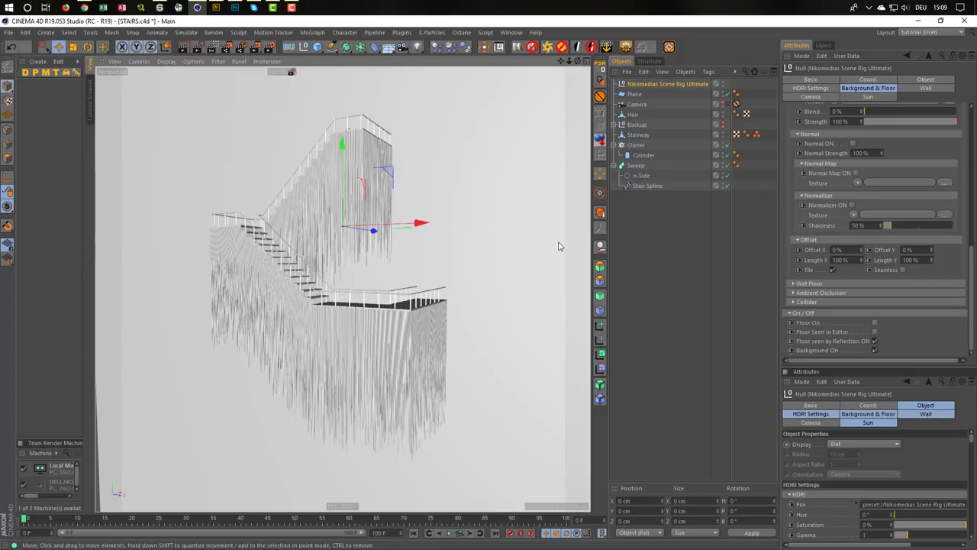
{"action": "key", "text": "ctrl+r"}
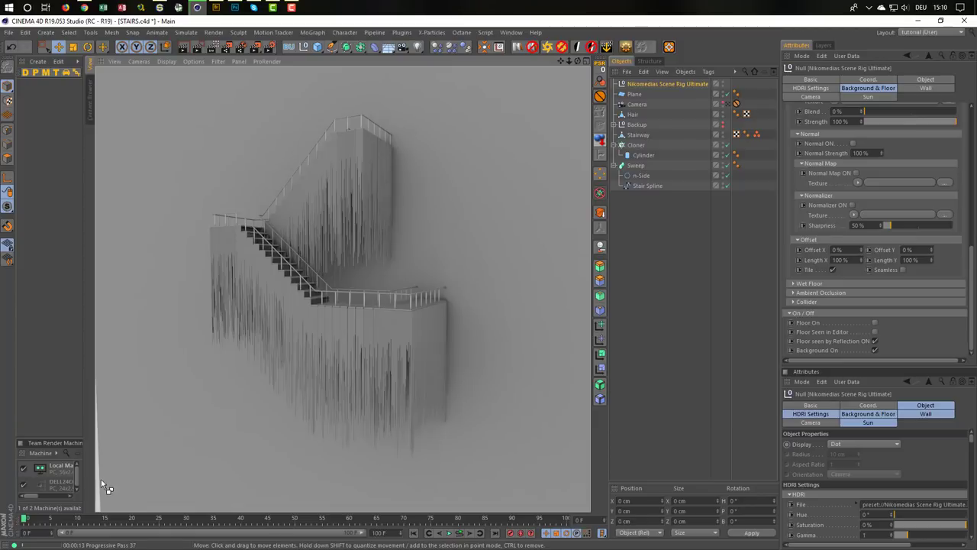
{"action": "left_click", "coordinate": [646, 432]}
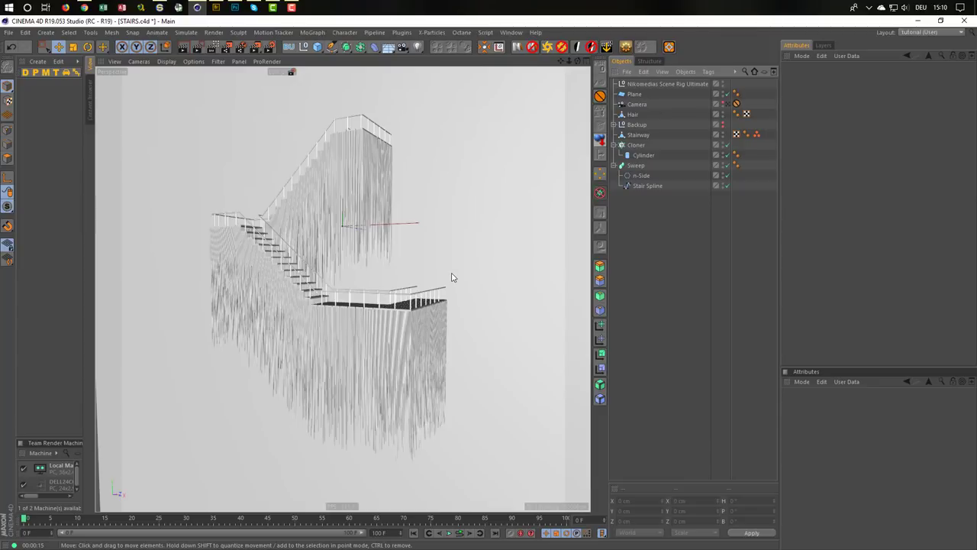
{"action": "key", "text": "ctrl+s"}
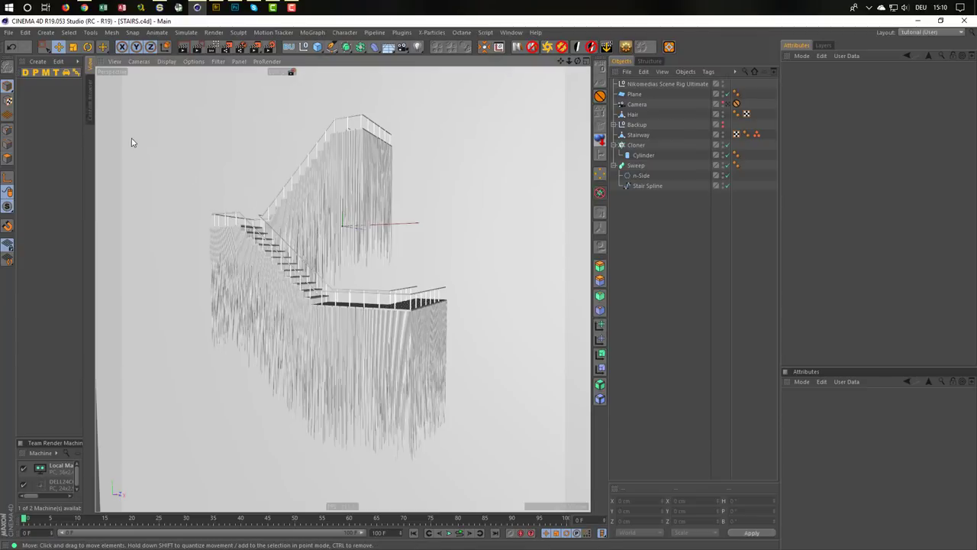
{"action": "left_click", "coordinate": [9, 34]}
In a new project, add a Cylinder with 2 cm radius and 8 rotation segments
{"action": "left_click", "coordinate": [31, 44]}
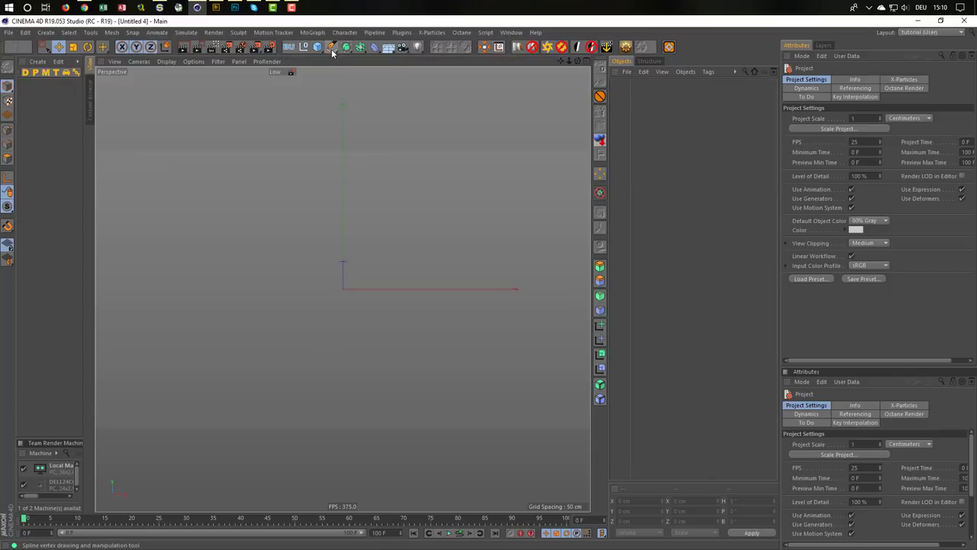
{"action": "left_click_drag", "start_coordinate": [318, 47], "coordinate": [319, 73]}
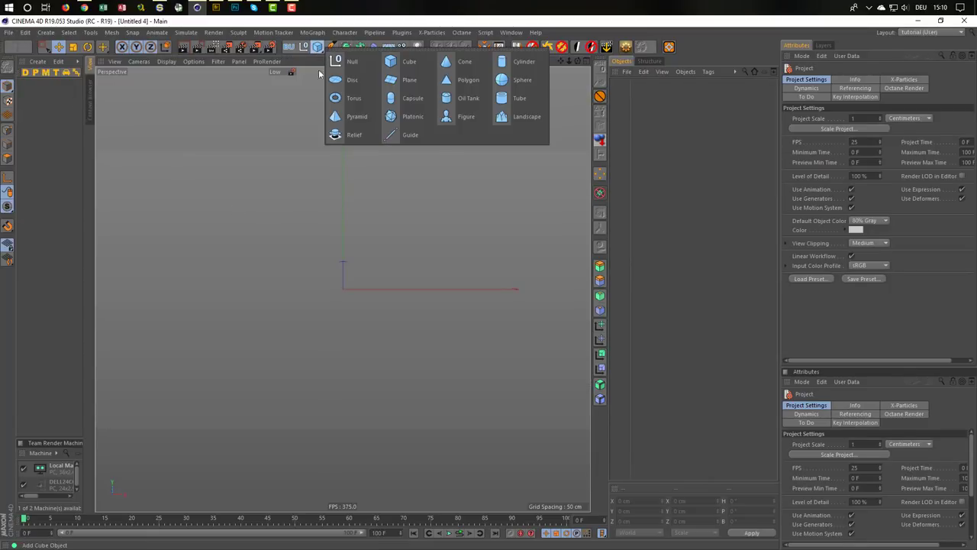
{"action": "left_click", "coordinate": [524, 61]}
{"action": "left_click", "coordinate": [861, 100]}
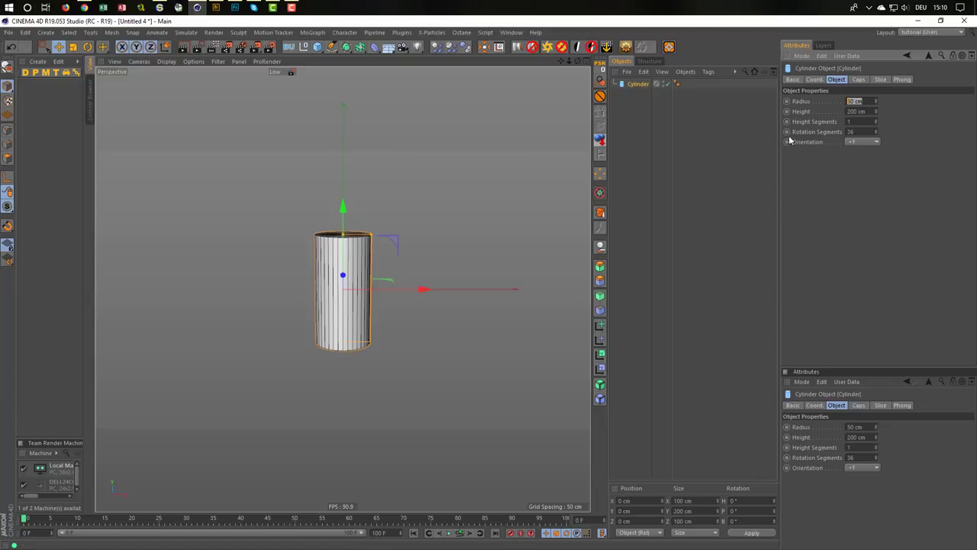
{"action": "type", "text": "2"}
{"action": "key", "text": "Tab"}
{"action": "key", "text": "Tab"}
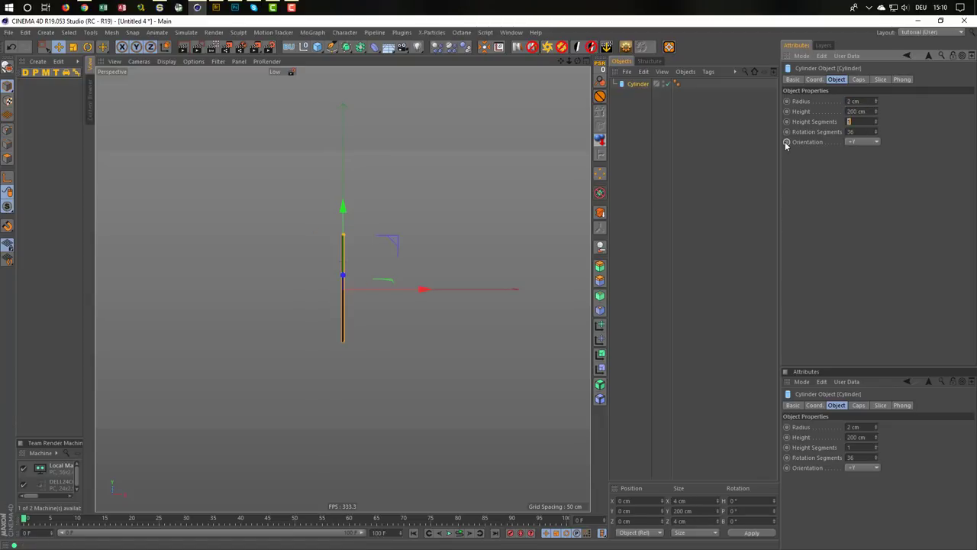
{"action": "key", "text": "Tab"}
{"action": "type", "text": "8"}
{"action": "key", "text": "Return"}
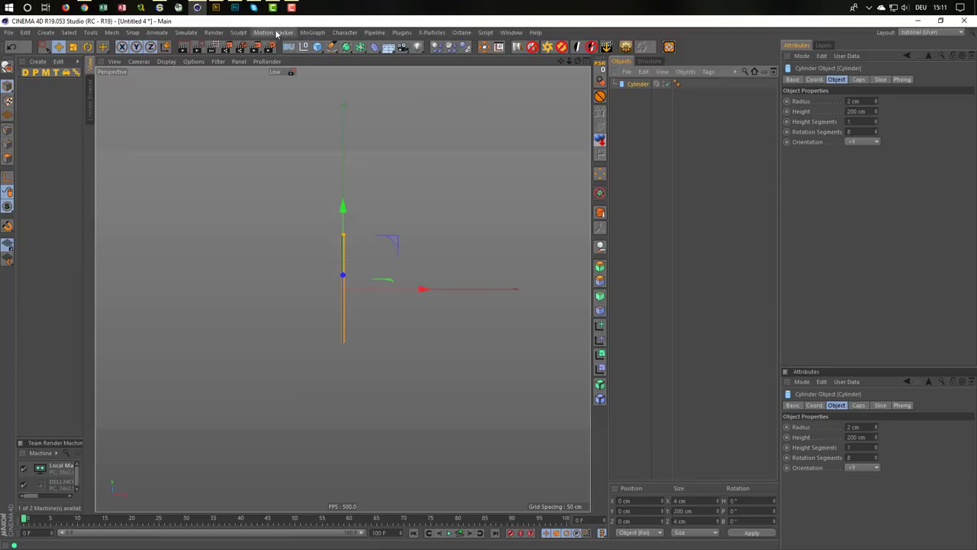
Put the cylinder in a Cloner with 0 cm vertical offset and 3 cm horizontal spacing
{"action": "left_click", "coordinate": [309, 32]}
{"action": "left_click", "coordinate": [331, 142], "text": "alt"}
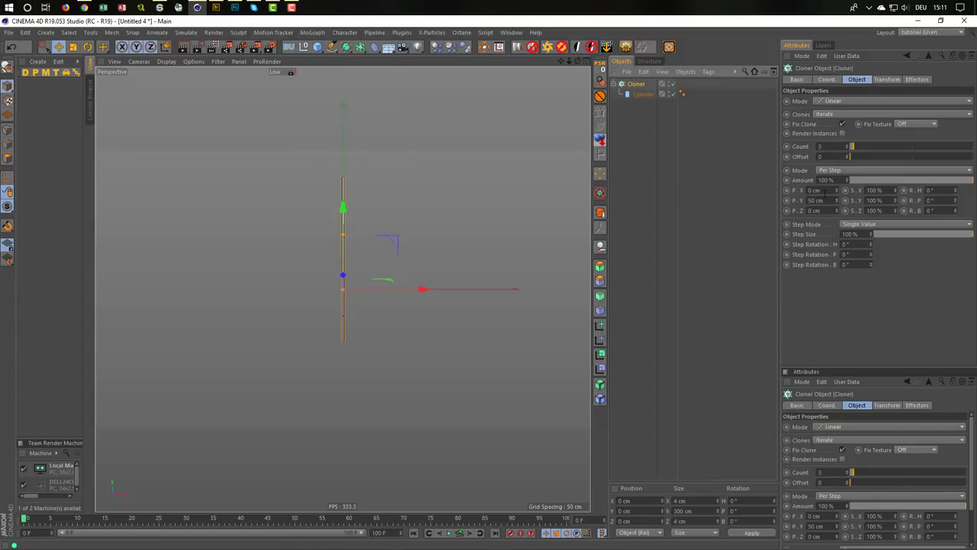
{"action": "left_click", "coordinate": [826, 199]}
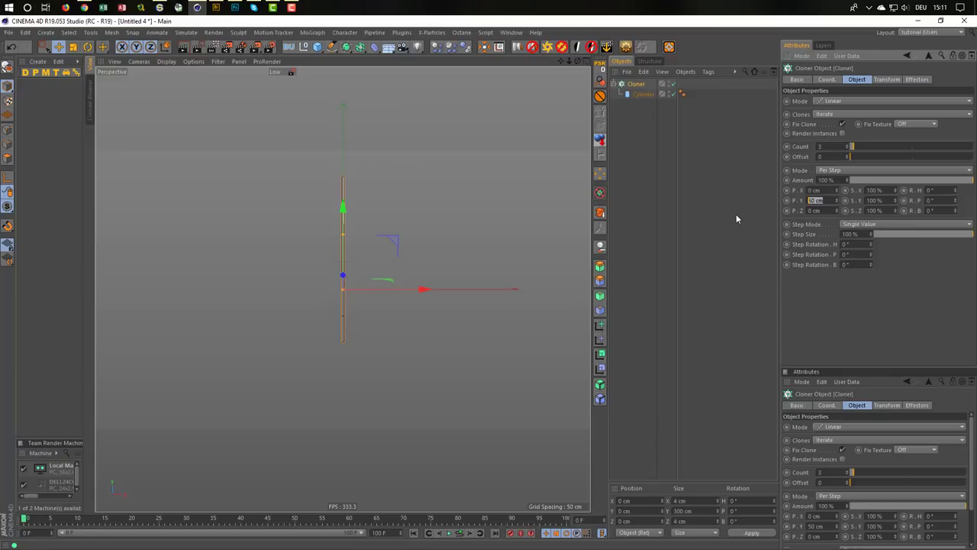
{"action": "type", "text": "0"}
{"action": "key", "text": "shift+Tab"}
{"action": "type", "text": "3"}
{"action": "key", "text": "Return"}
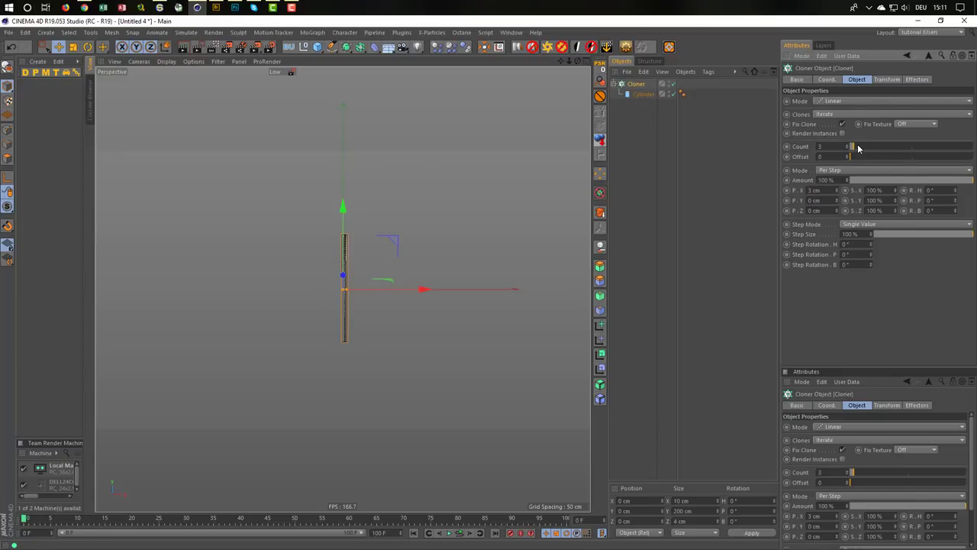
Widen the clone spacing to 5 cm and raise the clone count to 20
{"action": "middle_click", "coordinate": [383, 312]}
{"action": "middle_click", "coordinate": [379, 436]}
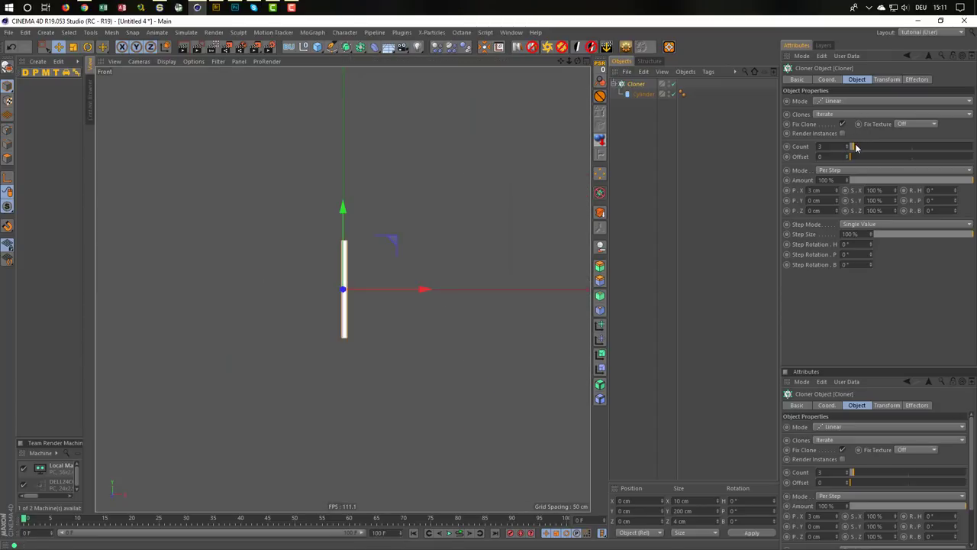
{"action": "left_click_drag", "start_coordinate": [856, 148], "coordinate": [862, 148]}
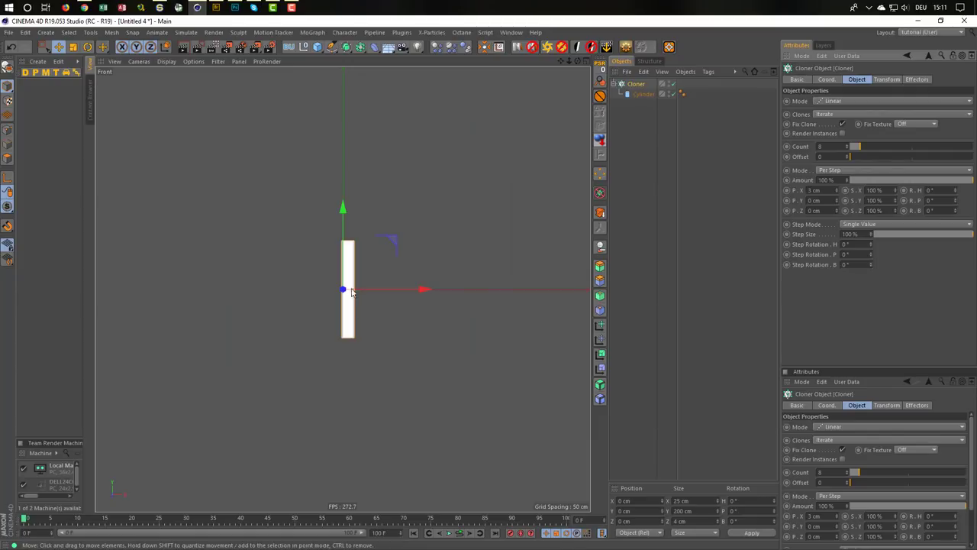
{"action": "key", "text": "h"}
{"action": "scroll", "coordinate": [405, 268], "scroll_direction": "up", "scroll_amount": 2}
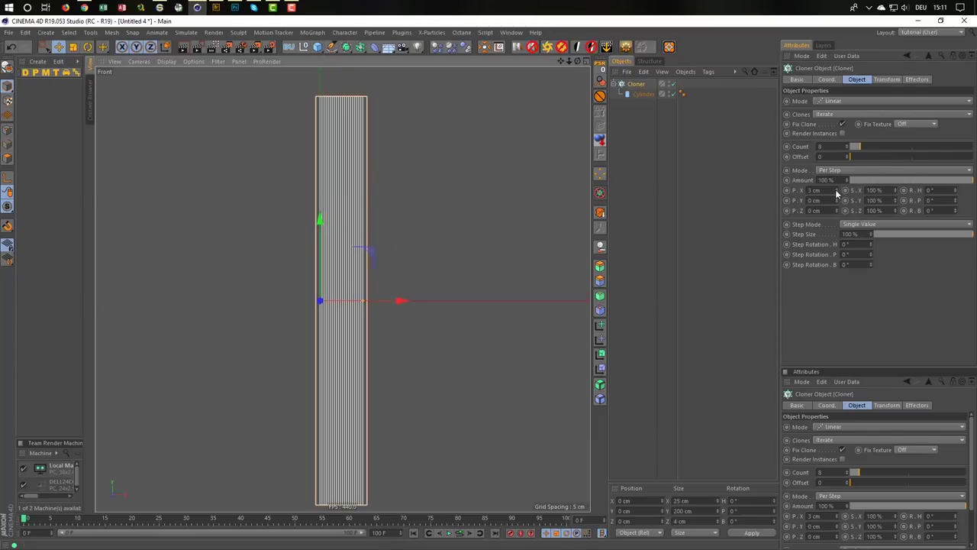
{"action": "left_click", "coordinate": [637, 94]}
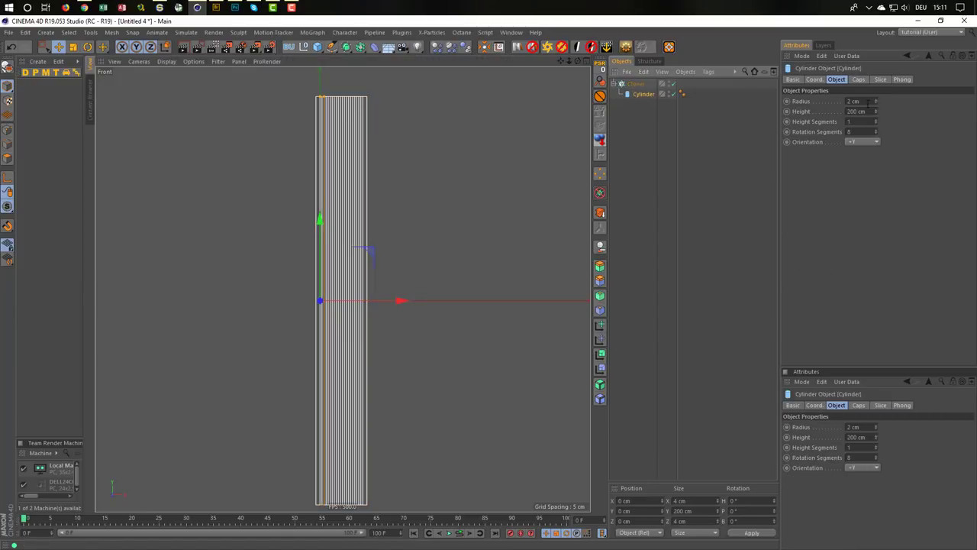
{"action": "left_click", "coordinate": [636, 84]}
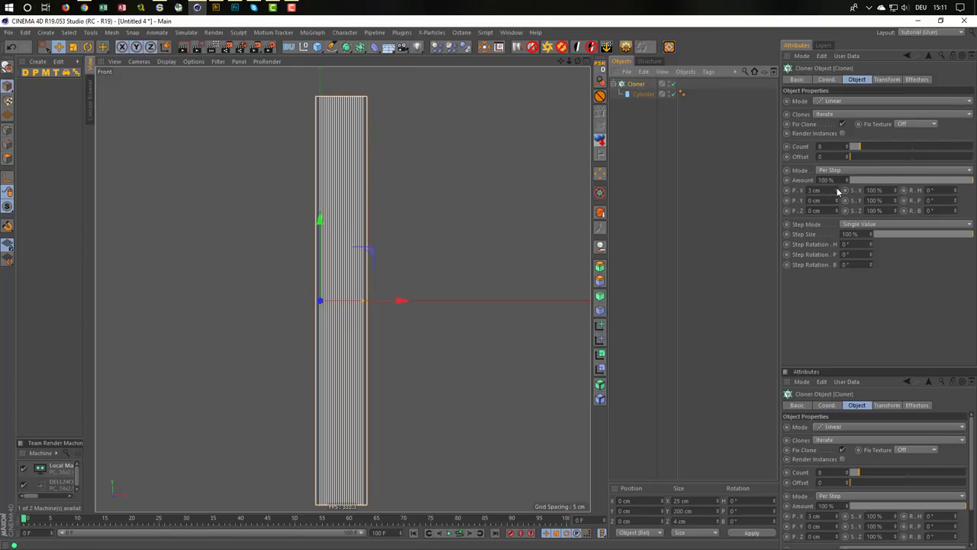
{"action": "left_click_drag", "start_coordinate": [838, 191], "coordinate": [837, 191]}
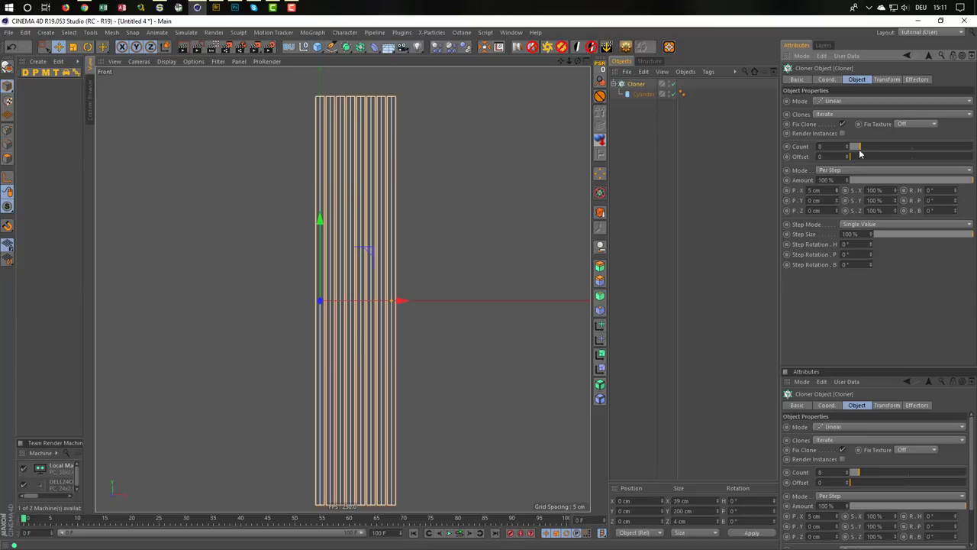
{"action": "left_click_drag", "start_coordinate": [861, 147], "coordinate": [877, 148]}
{"action": "scroll", "coordinate": [469, 266], "scroll_direction": "down", "scroll_amount": 2}
{"action": "middle_click_drag", "start_coordinate": [421, 277], "coordinate": [335, 294], "text": "alt"}
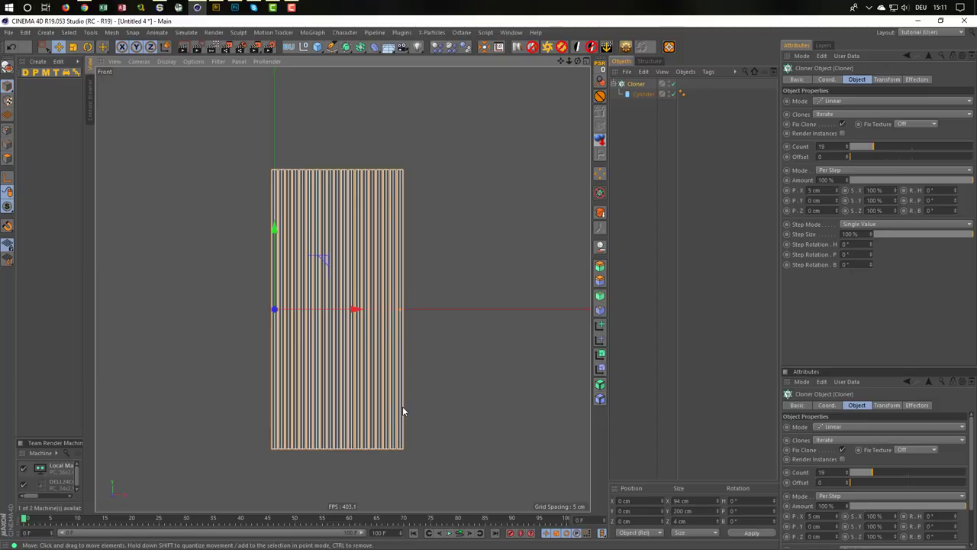
{"action": "left_click", "coordinate": [846, 147]}
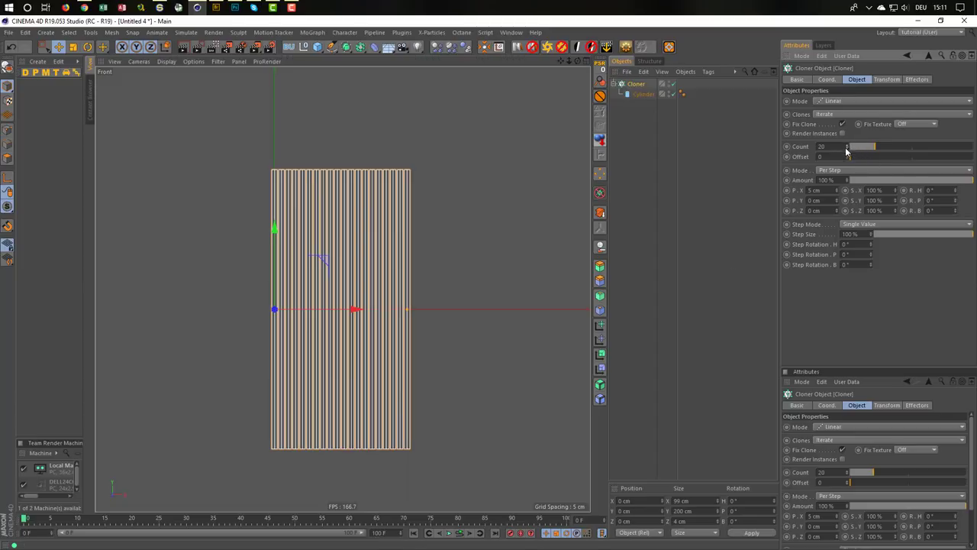
Zoom, pan and orbit the perspective view to inspect the 20-slat panel
{"action": "middle_click", "coordinate": [406, 367]}
{"action": "middle_click", "coordinate": [302, 264]}
{"action": "mouse_move", "coordinate": [302, 265]}
{"action": "right_mouse_down", "text": "alt"}
{"action": "mouse_move", "coordinate": [539, 239]}
{"action": "mouse_move", "coordinate": [458, 255]}
{"action": "mouse_move", "coordinate": [496, 248]}
{"action": "right_mouse_up", "text": "alt"}
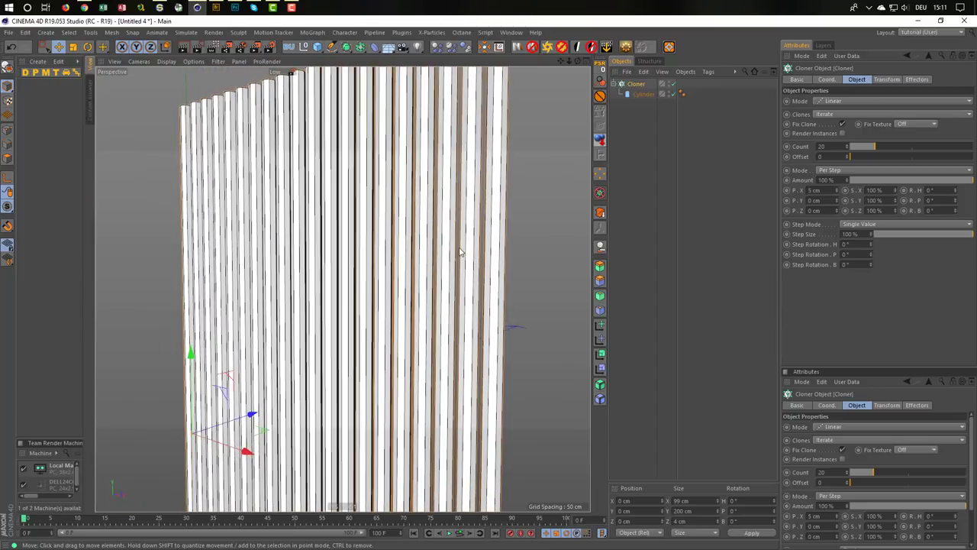
{"action": "right_click_drag", "start_coordinate": [421, 252], "coordinate": [316, 277], "text": "alt"}
{"action": "mouse_move", "coordinate": [381, 315]}
{"action": "middle_mouse_down", "text": "alt"}
{"action": "mouse_move", "coordinate": [362, 303]}
{"action": "mouse_move", "coordinate": [360, 279]}
{"action": "middle_mouse_up", "text": "alt"}
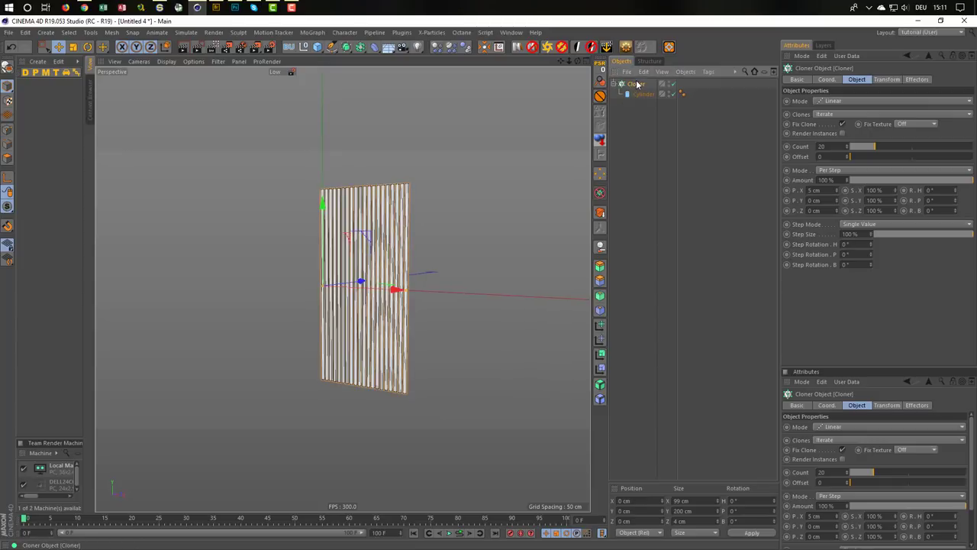
{"action": "left_click_drag", "start_coordinate": [385, 307], "coordinate": [308, 315], "text": "alt"}
In the front view, move the slat panel left of the origin along X
{"action": "middle_click", "coordinate": [309, 314]}
{"action": "middle_click", "coordinate": [371, 392]}
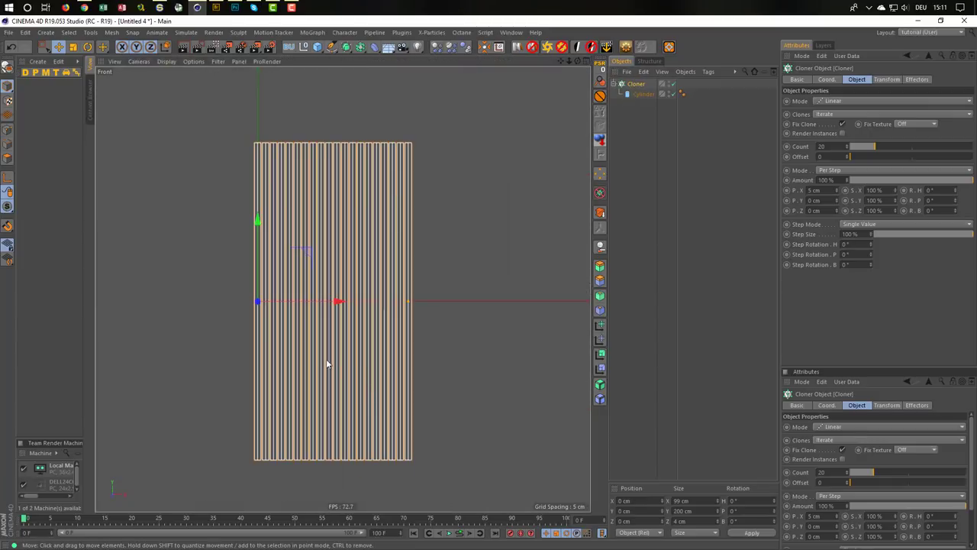
{"action": "scroll", "coordinate": [326, 363], "scroll_direction": "down", "scroll_amount": 2}
{"action": "middle_click_drag", "start_coordinate": [310, 364], "coordinate": [366, 410], "text": "alt"}
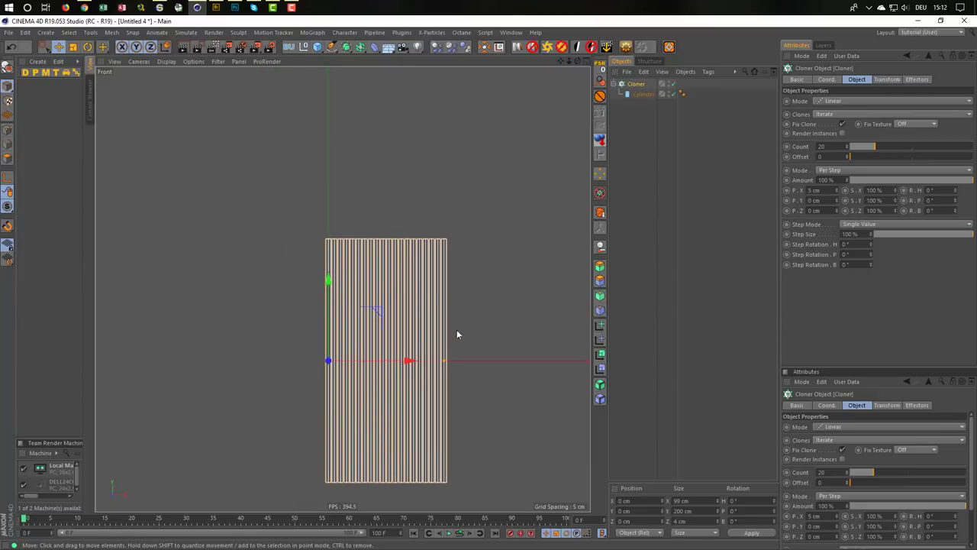
{"action": "mouse_move", "coordinate": [409, 361]}
{"action": "left_mouse_down"}
{"action": "mouse_move", "coordinate": [344, 361]}
{"action": "mouse_move", "coordinate": [353, 357]}
{"action": "left_mouse_up"}
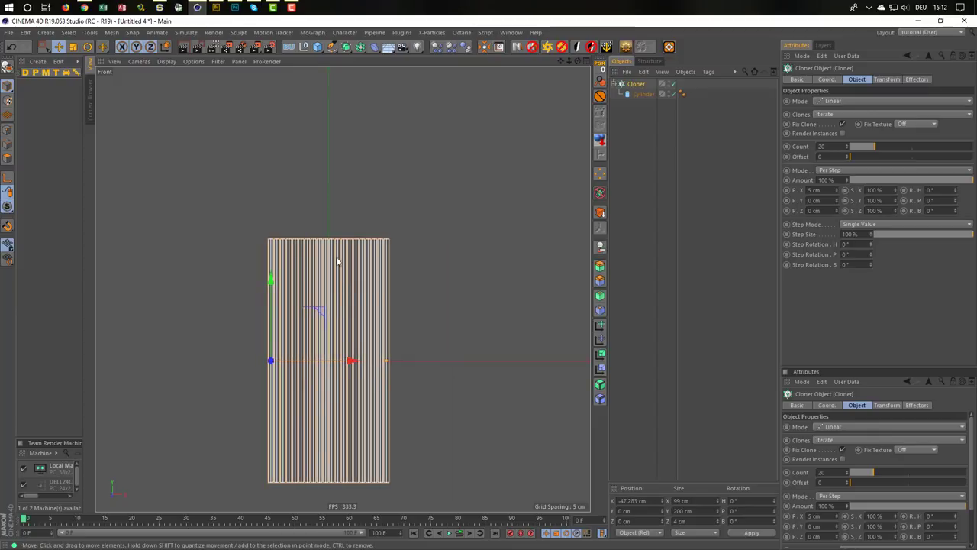
{"action": "scroll", "coordinate": [354, 339], "scroll_direction": "up", "scroll_amount": 2}
{"action": "scroll", "coordinate": [354, 339], "scroll_direction": "up", "scroll_amount": 2}
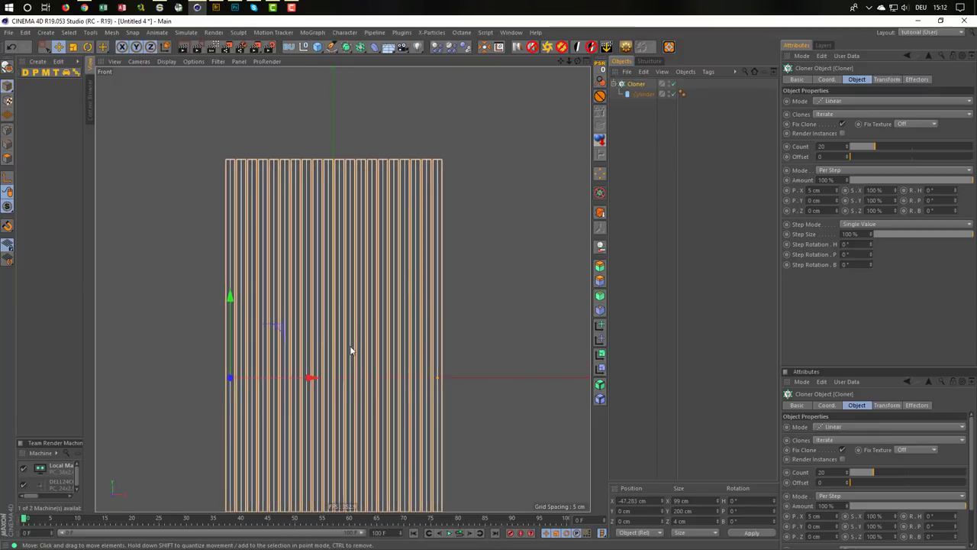
{"action": "scroll", "coordinate": [382, 376], "scroll_direction": "down", "scroll_amount": 3}
{"action": "middle_click", "coordinate": [293, 387]}
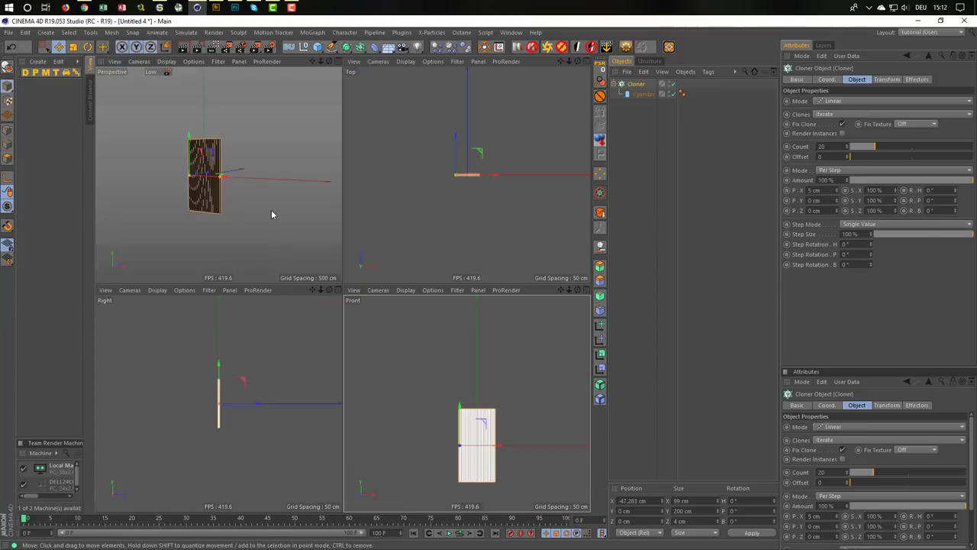
{"action": "middle_click", "coordinate": [271, 210]}
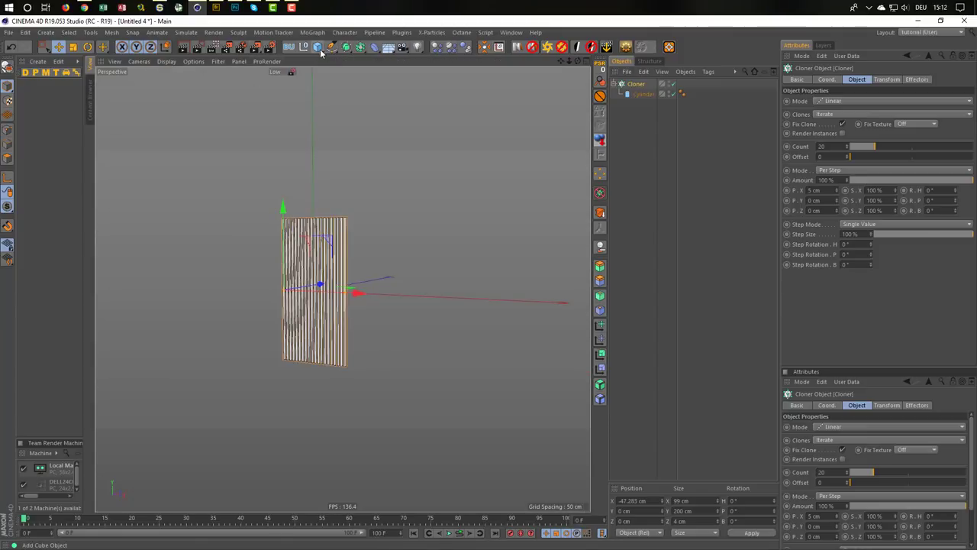
{"action": "middle_click", "coordinate": [317, 187]}
{"action": "middle_click", "coordinate": [381, 338]}
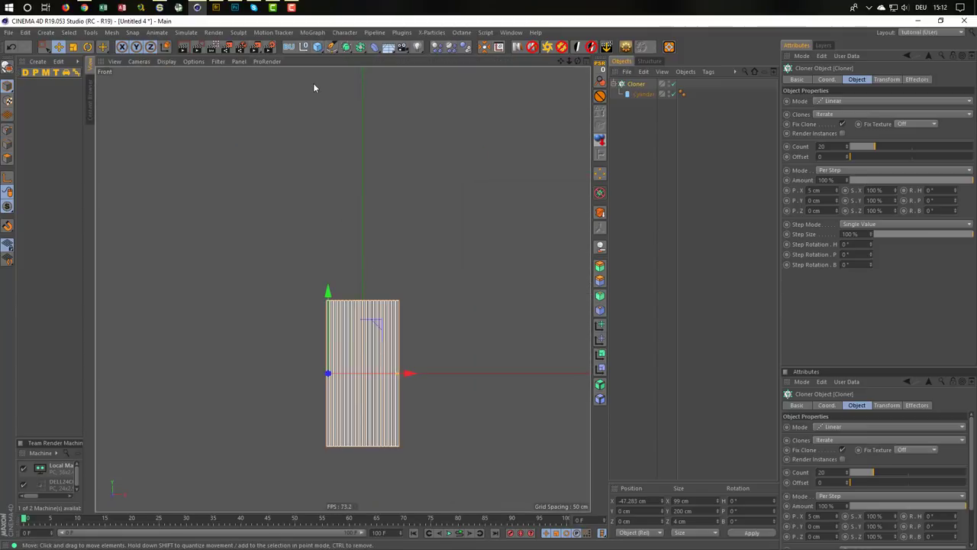
{"action": "left_click", "coordinate": [331, 46]}
Add a Rectangle spline sized 100 cm wide by 200 cm high
{"action": "left_click", "coordinate": [439, 131]}
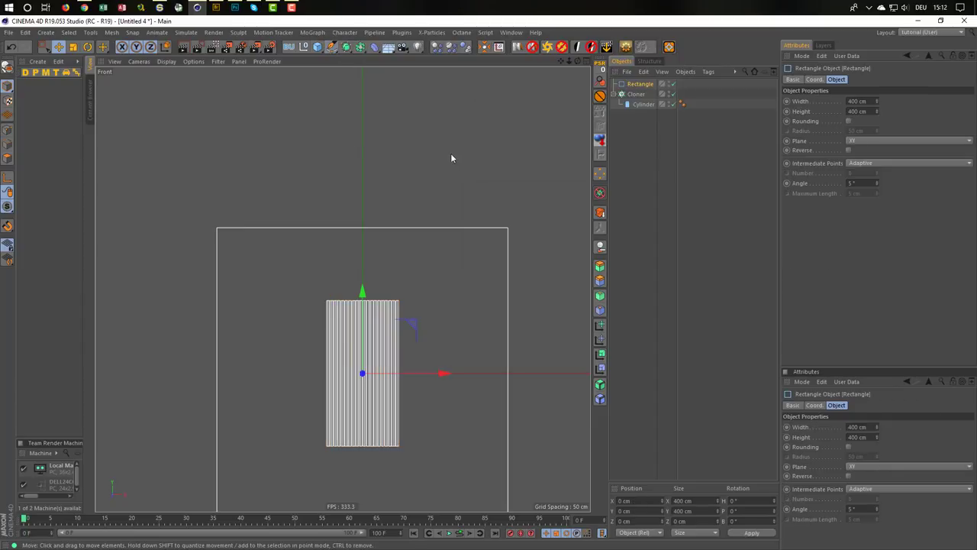
{"action": "middle_click_drag", "start_coordinate": [432, 271], "coordinate": [378, 246]}
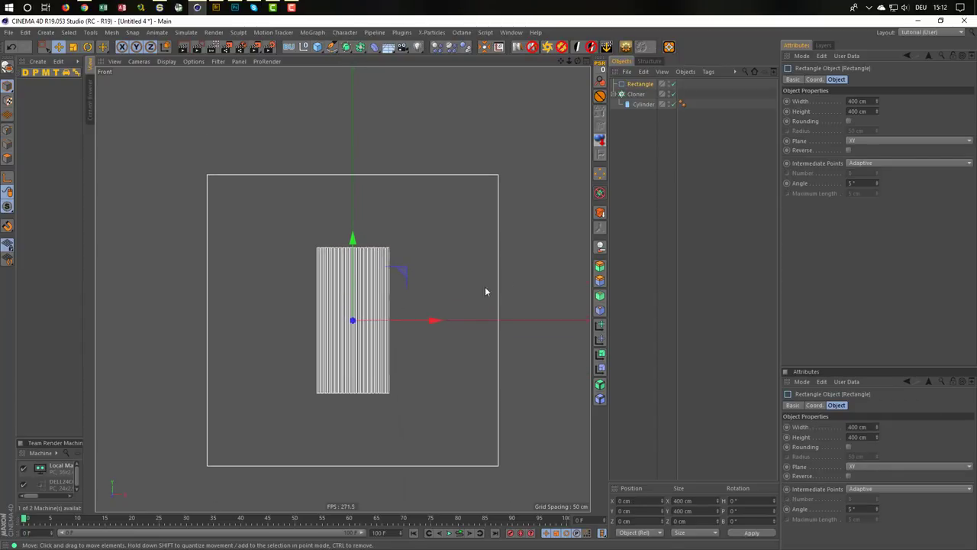
{"action": "left_click_drag", "start_coordinate": [877, 111], "coordinate": [877, 153]}
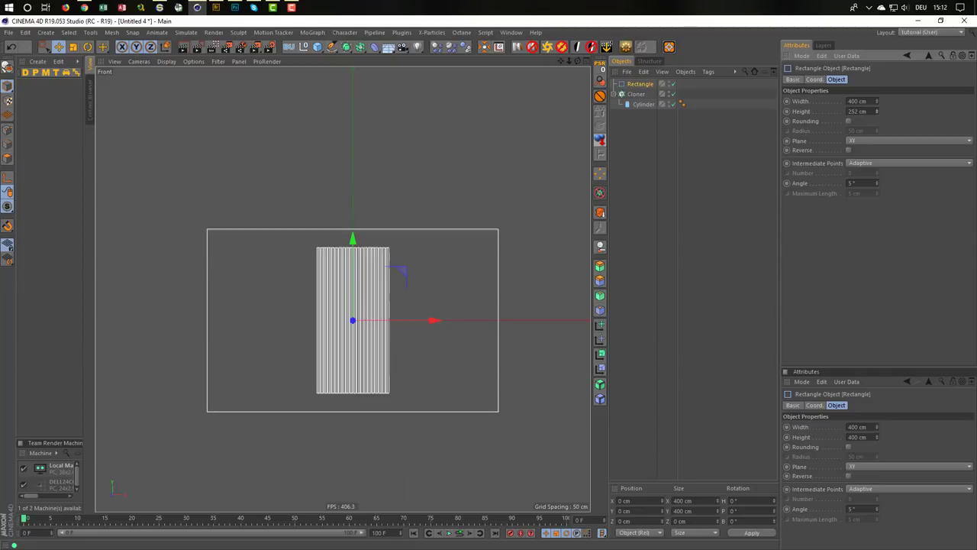
{"action": "left_click", "coordinate": [872, 100]}
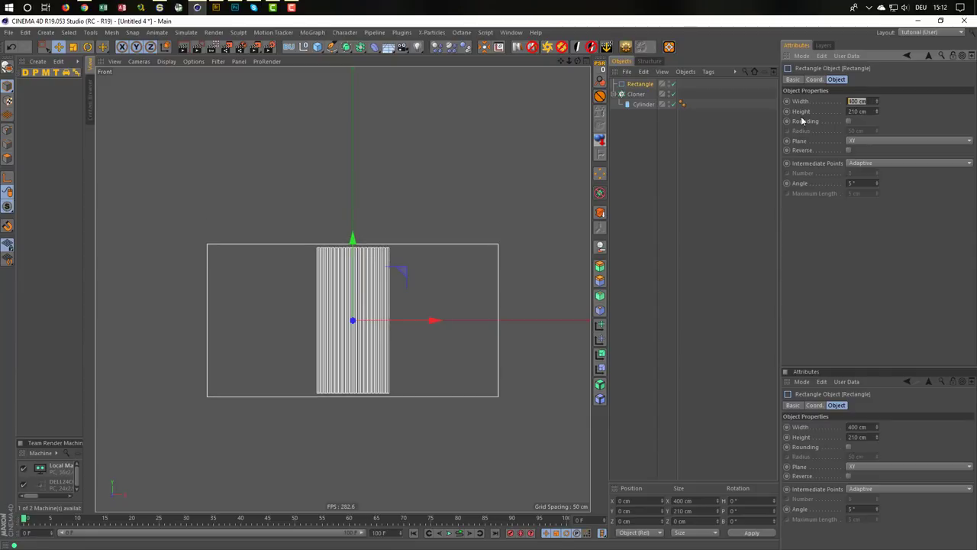
{"action": "key", "text": "Tab"}
{"action": "type", "text": "200"}
{"action": "key", "text": "Return"}
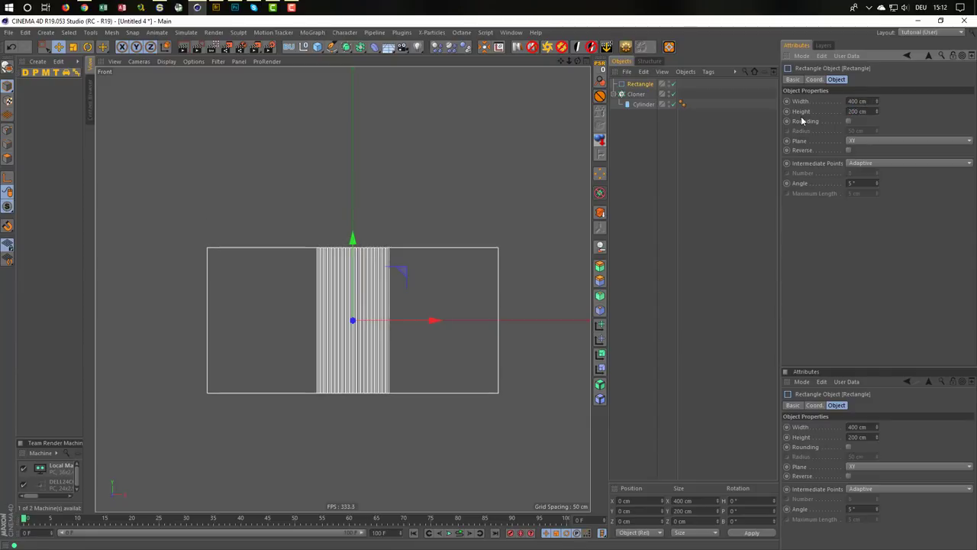
{"action": "left_click_drag", "start_coordinate": [876, 101], "coordinate": [876, 130]}
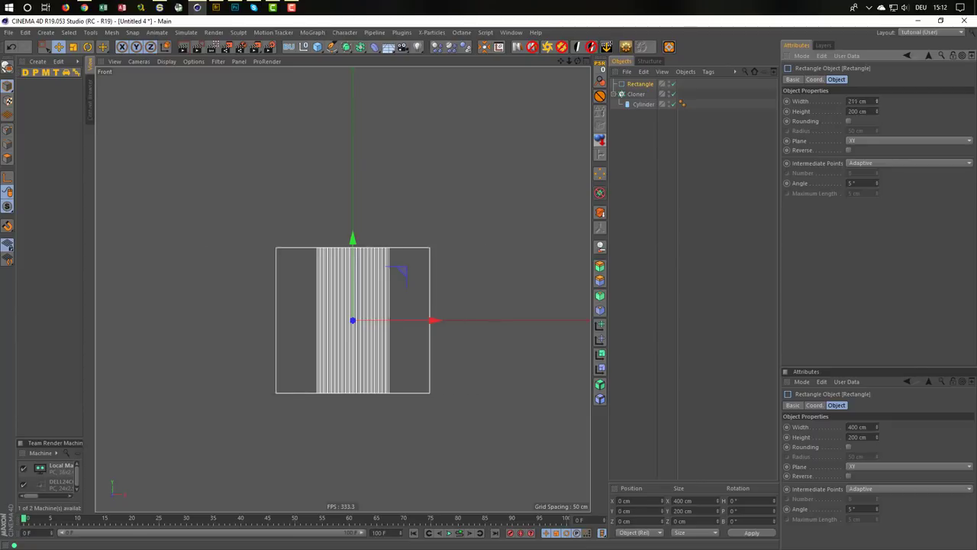
{"action": "left_click", "coordinate": [859, 101]}
{"action": "type", "text": "100"}
{"action": "key", "text": "Return"}
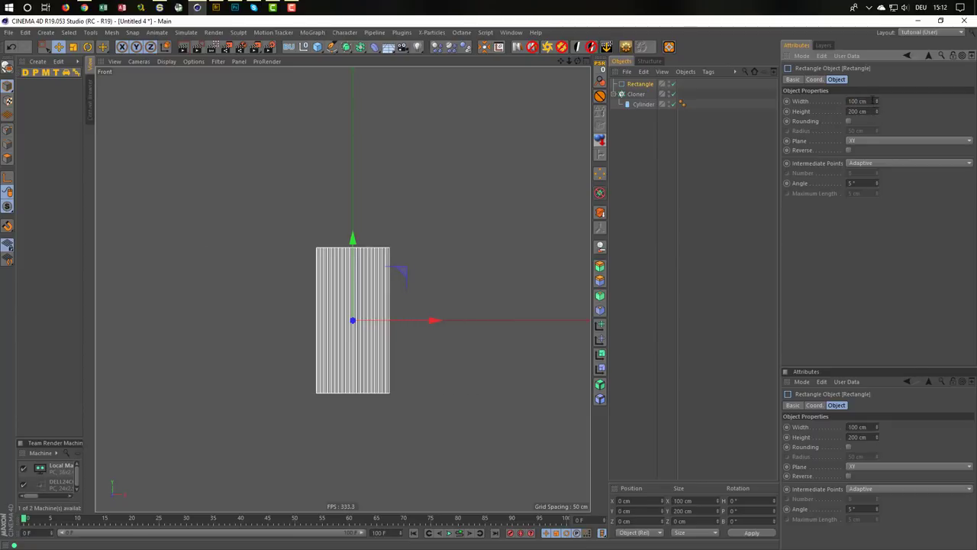
Reset to a straight front view and disable the Cloner to hide the slats
{"action": "scroll", "coordinate": [377, 296], "scroll_direction": "up", "scroll_amount": 2}
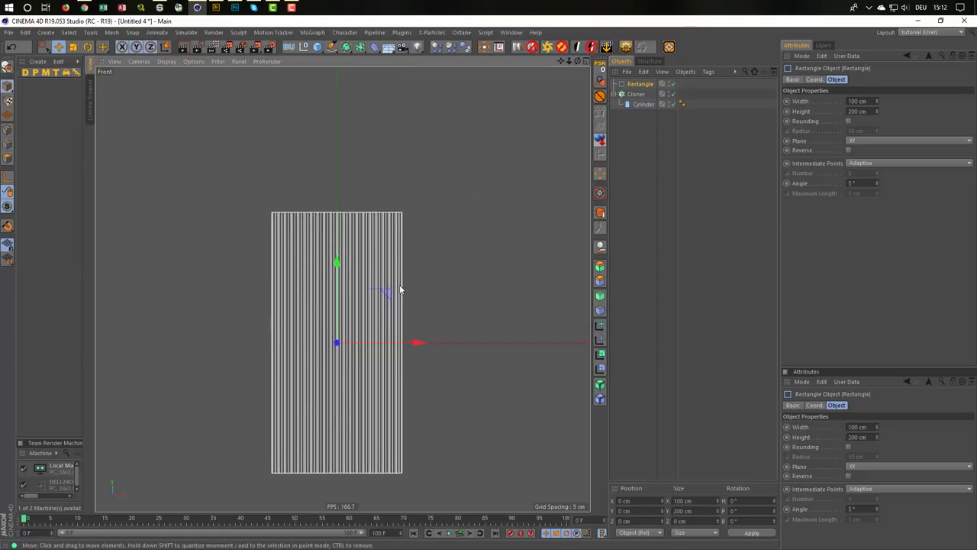
{"action": "left_click_drag", "start_coordinate": [402, 288], "coordinate": [431, 288], "text": "alt"}
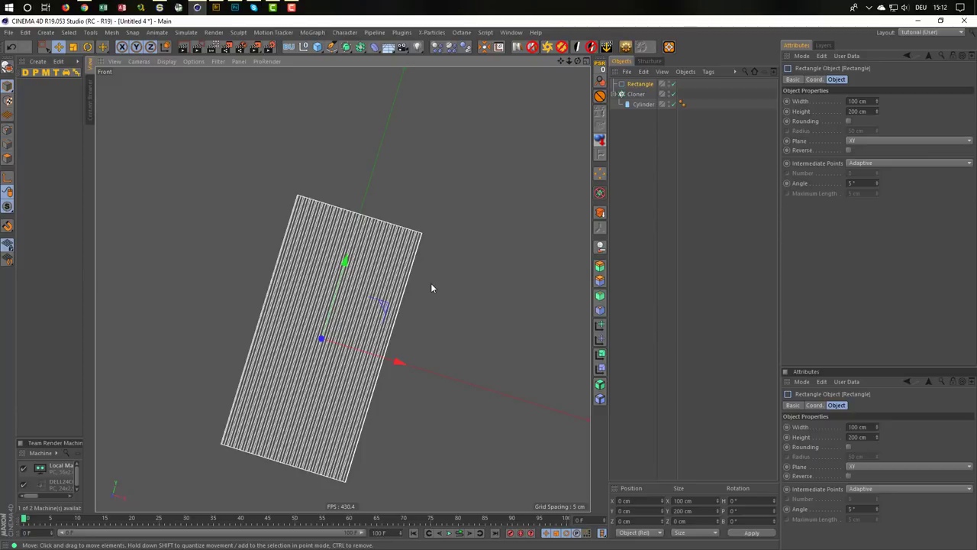
{"action": "key", "text": "ctrl+shift+z"}
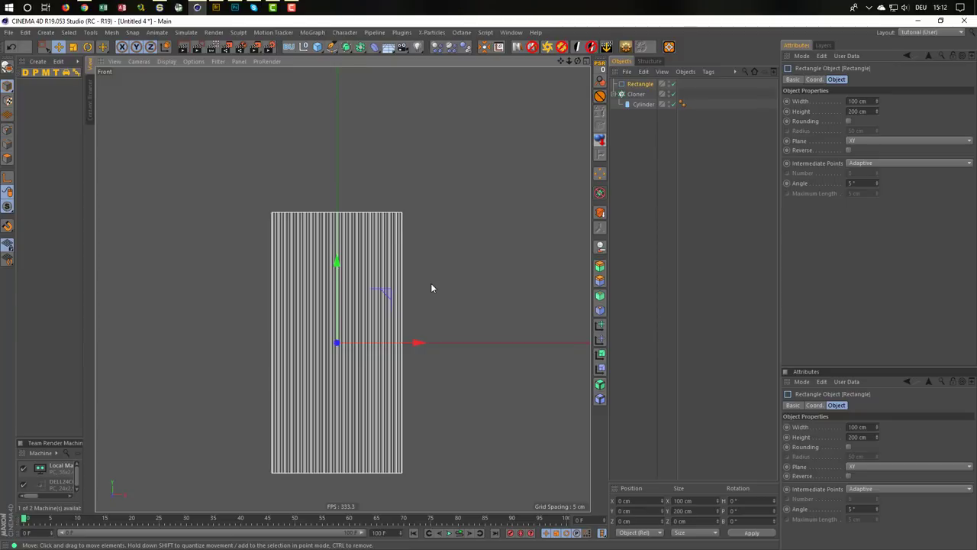
{"action": "middle_click", "coordinate": [409, 204]}
{"action": "middle_click", "coordinate": [265, 196]}
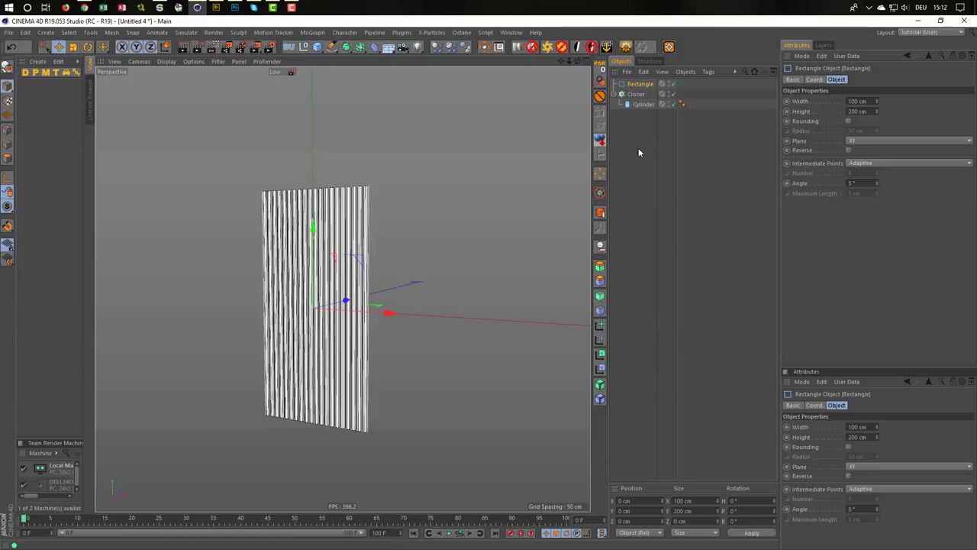
{"action": "middle_click", "coordinate": [462, 241]}
{"action": "middle_click", "coordinate": [470, 340]}
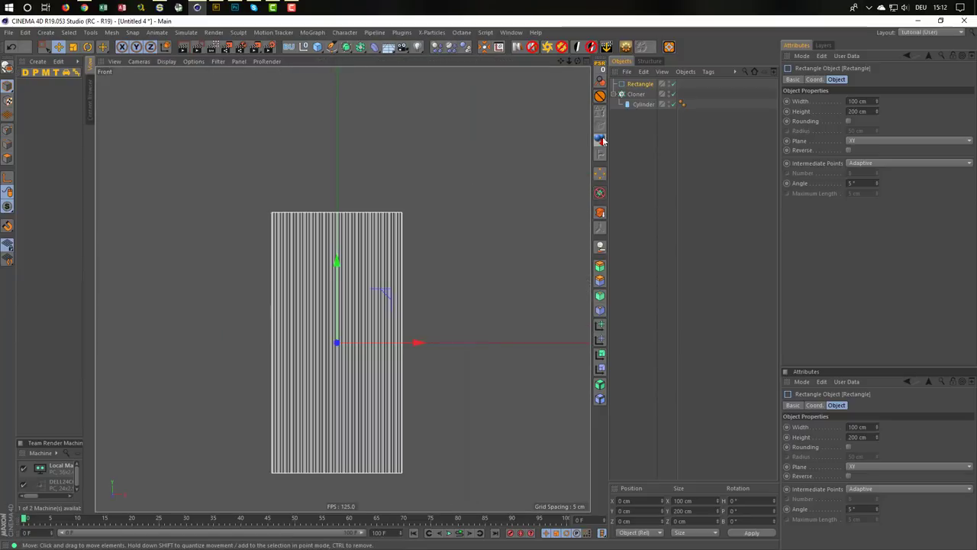
{"action": "left_click", "coordinate": [672, 94]}
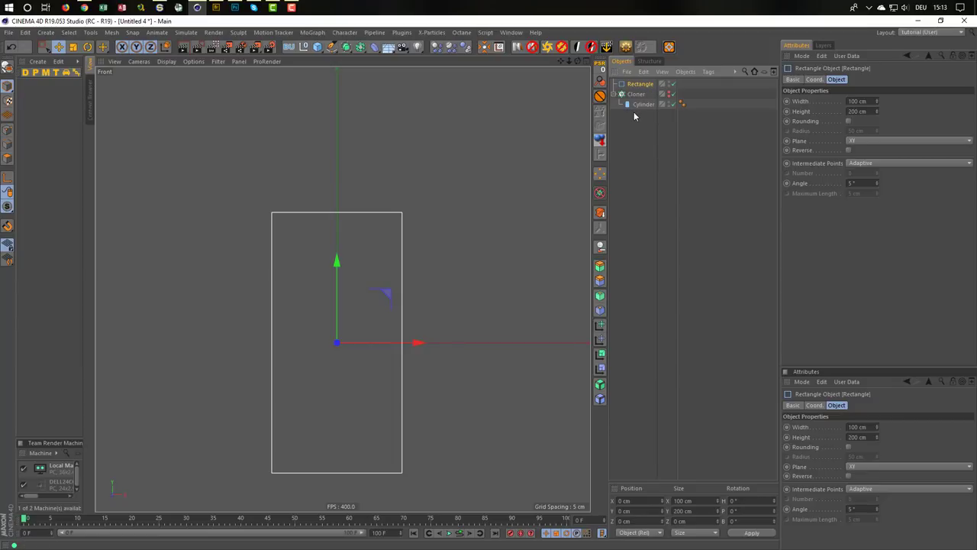
Make the rectangle editable and chamfer its two top points to about 88.31 cm
{"action": "key", "text": "c"}
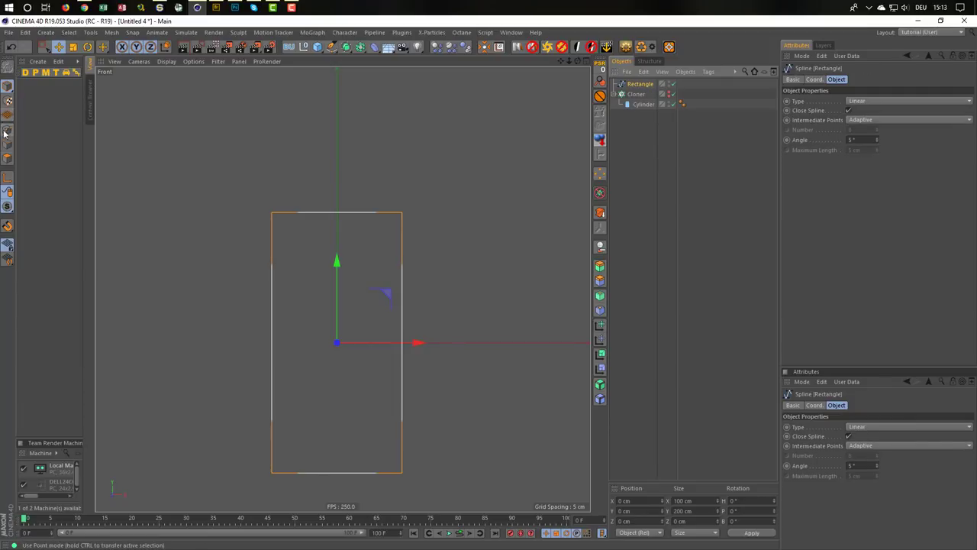
{"action": "left_click", "coordinate": [7, 131]}
{"action": "key", "text": "0"}
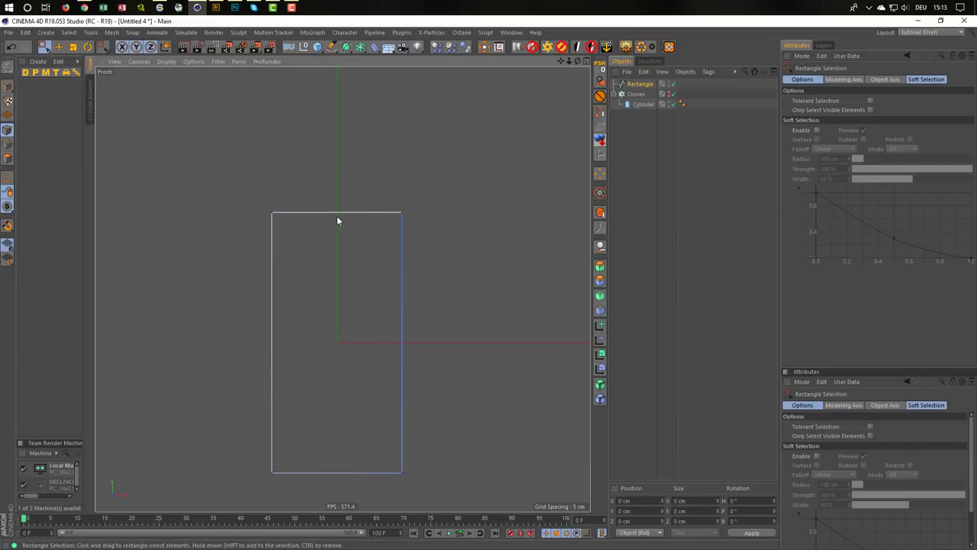
{"action": "left_click_drag", "start_coordinate": [257, 200], "coordinate": [461, 234]}
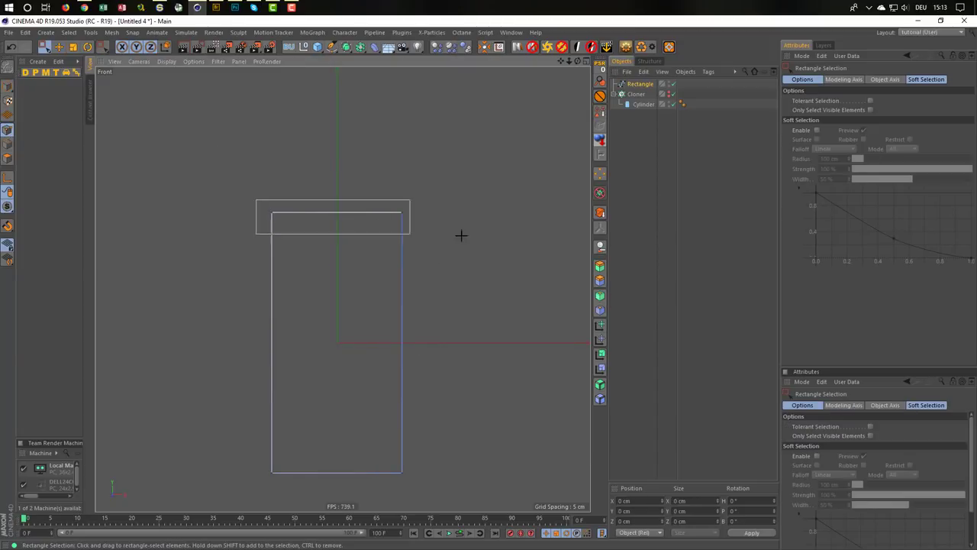
{"action": "right_click", "coordinate": [470, 303]}
{"action": "left_click", "coordinate": [497, 436]}
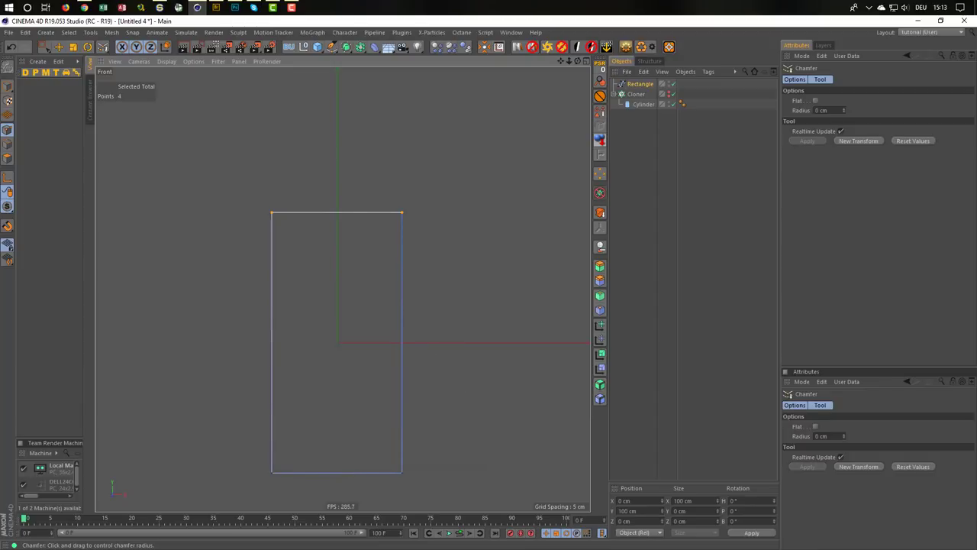
{"action": "left_click_drag", "start_coordinate": [497, 436], "coordinate": [550, 435]}
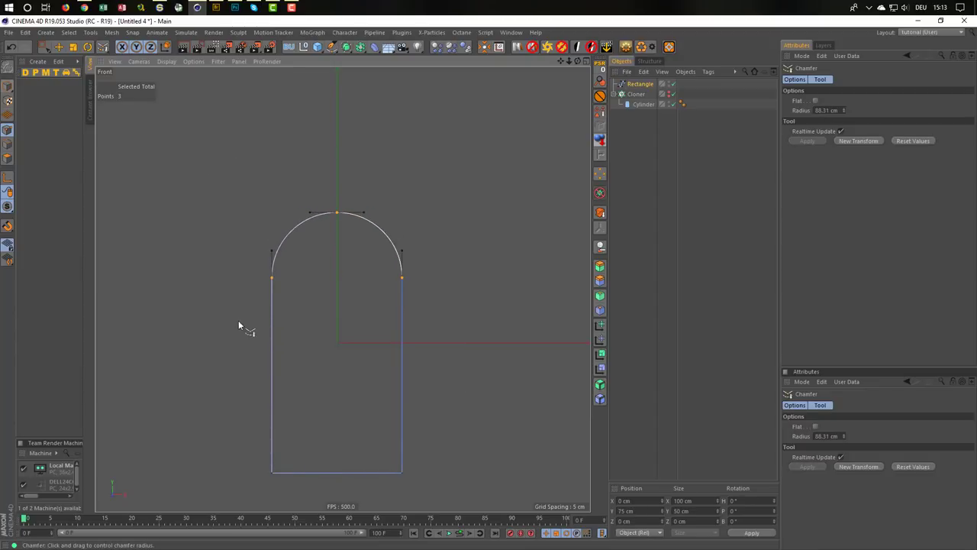
{"action": "left_click", "coordinate": [7, 86]}
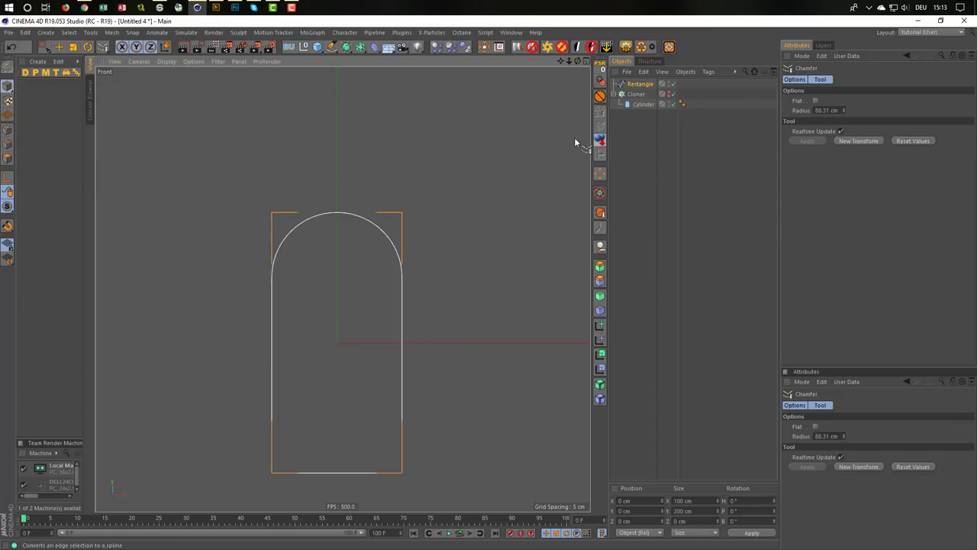
{"action": "middle_click", "coordinate": [267, 216]}
{"action": "middle_click", "coordinate": [268, 206]}
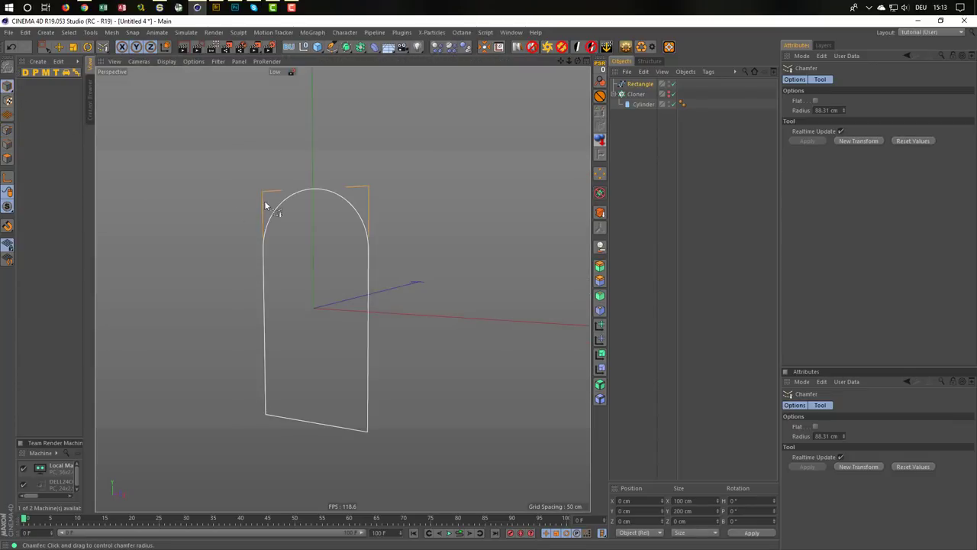
Extrude the arched Rectangle spline and re-enable the Cloner
{"action": "left_click", "coordinate": [640, 84]}
{"action": "left_click", "coordinate": [316, 48]}
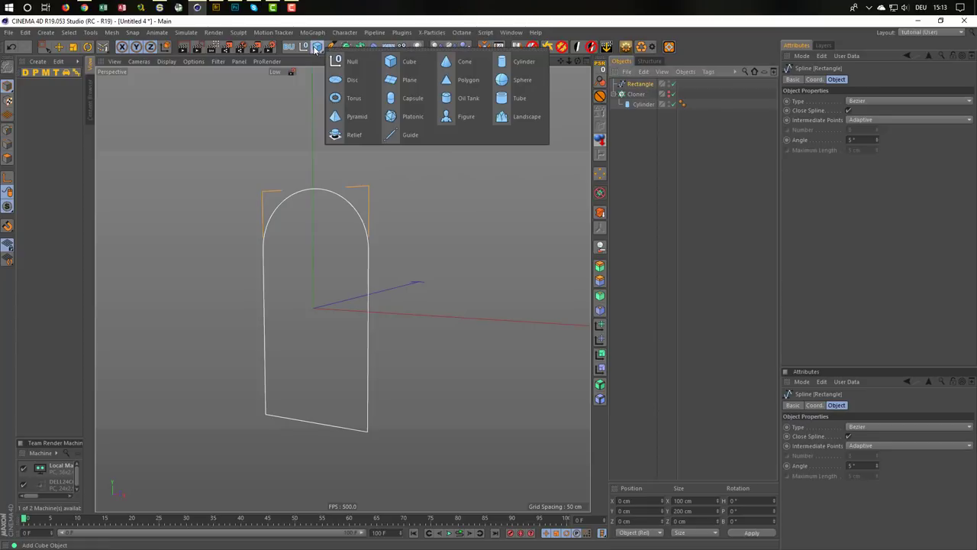
{"action": "left_click", "coordinate": [346, 47]}
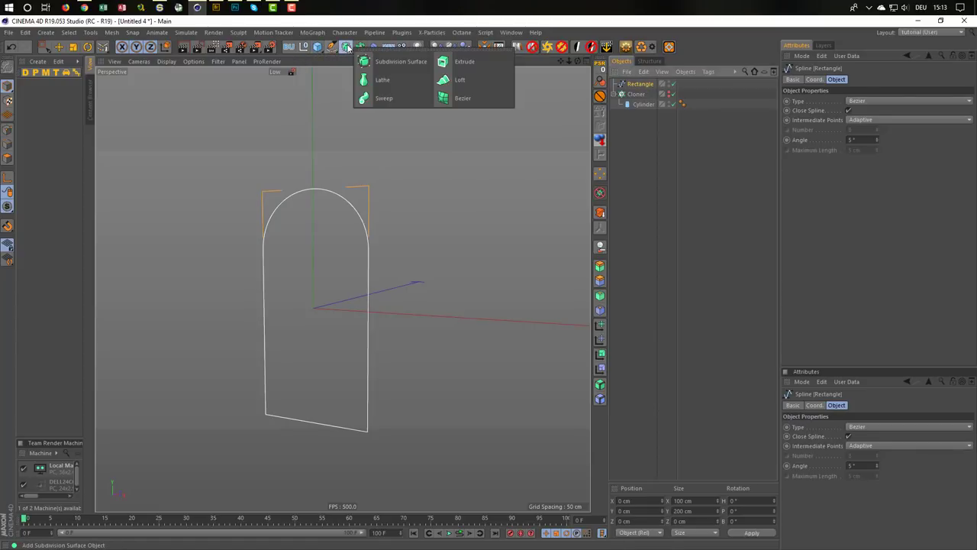
{"action": "left_click", "coordinate": [483, 68]}
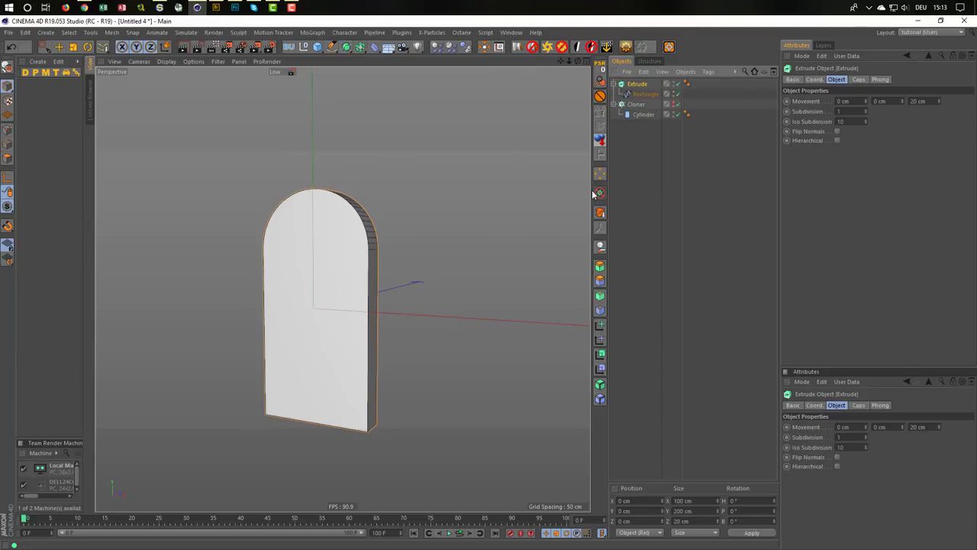
{"action": "left_click", "coordinate": [675, 104]}
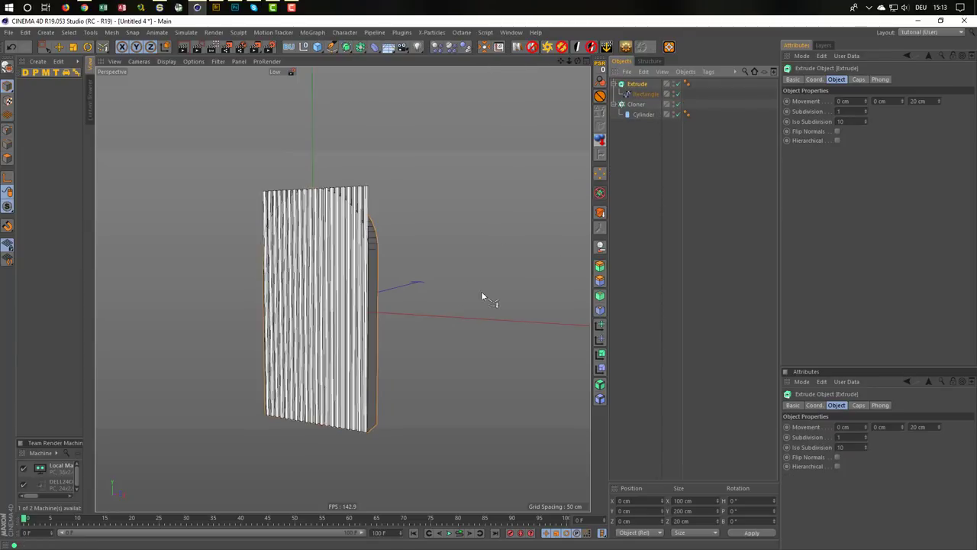
Move the extrusion back along Z to about -9.297 cm and collapse the hierarchies
{"action": "middle_click", "coordinate": [397, 326]}
{"action": "middle_click", "coordinate": [303, 375]}
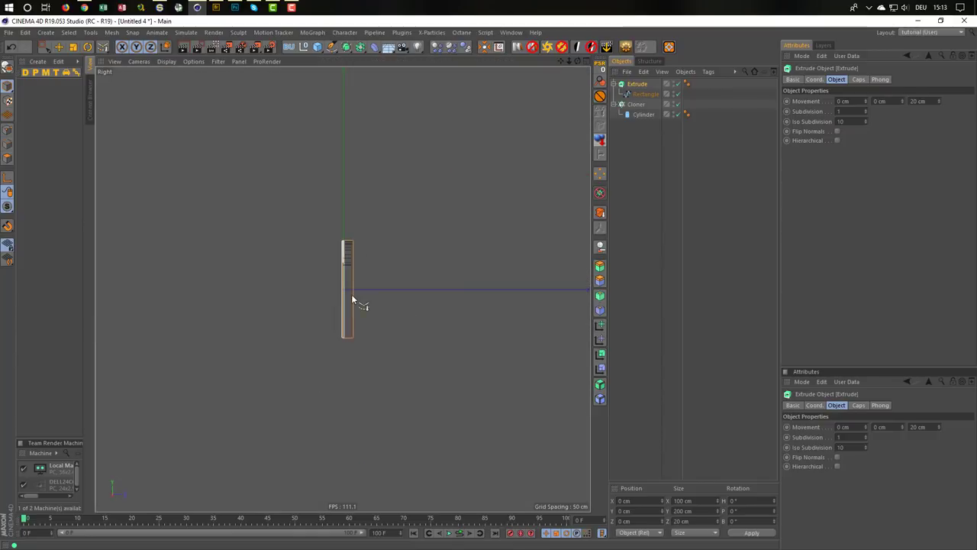
{"action": "scroll", "coordinate": [374, 284], "scroll_direction": "up", "scroll_amount": 3}
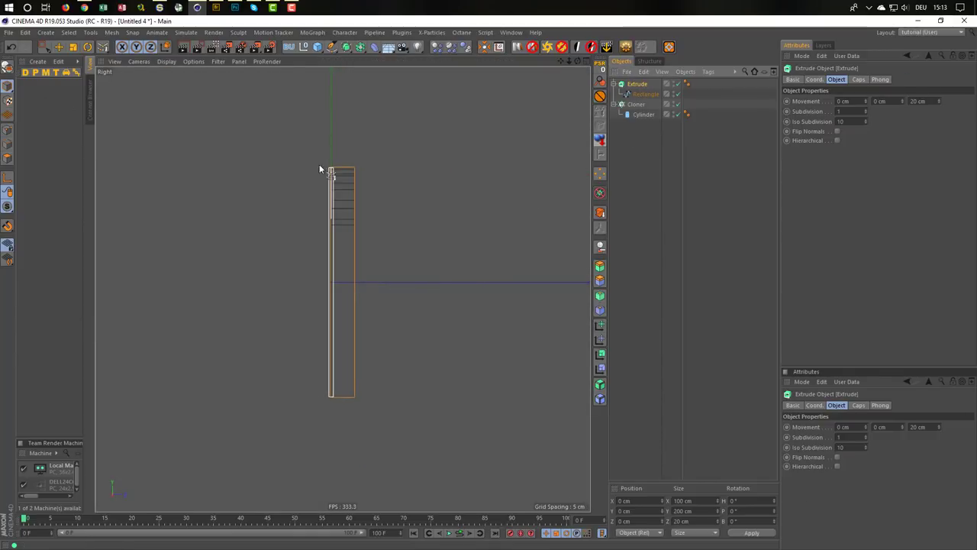
{"action": "key", "text": "e"}
{"action": "left_click_drag", "start_coordinate": [419, 282], "coordinate": [404, 295]}
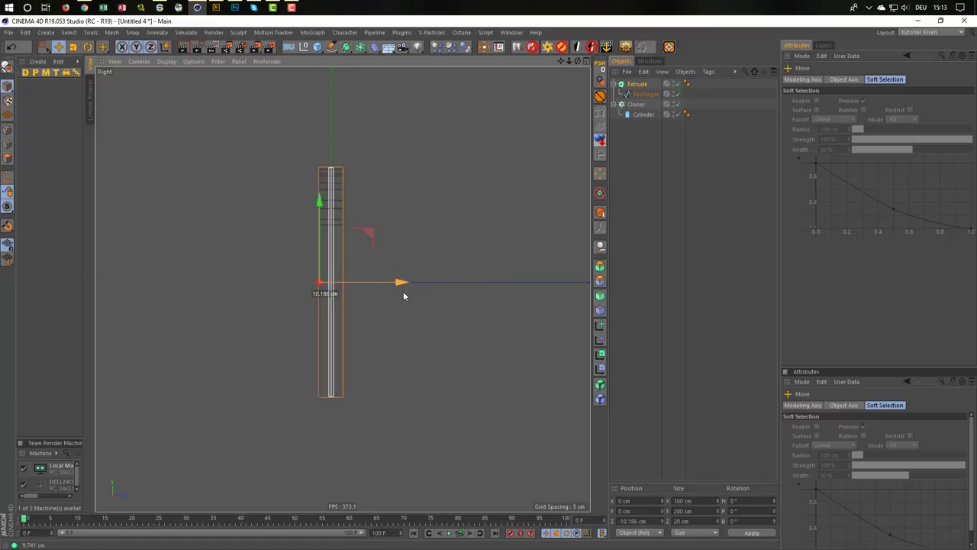
{"action": "middle_click", "coordinate": [403, 290]}
{"action": "middle_click", "coordinate": [313, 270]}
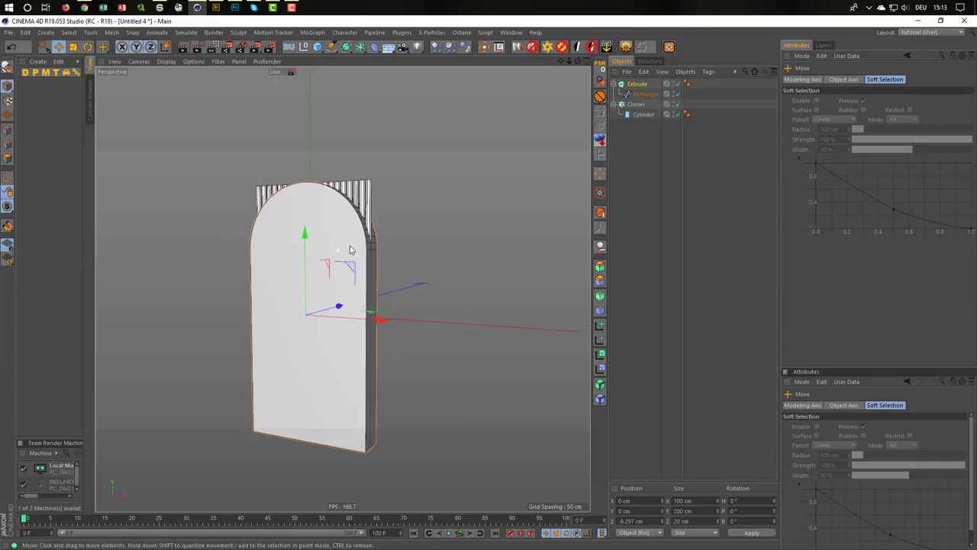
{"action": "scroll", "coordinate": [467, 208], "scroll_direction": "up", "scroll_amount": 3}
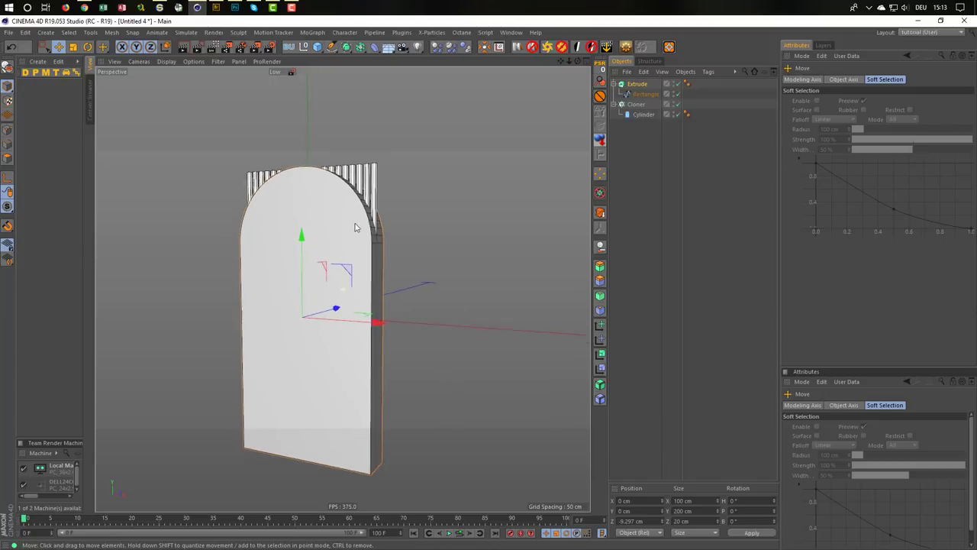
{"action": "left_click", "coordinate": [613, 84]}
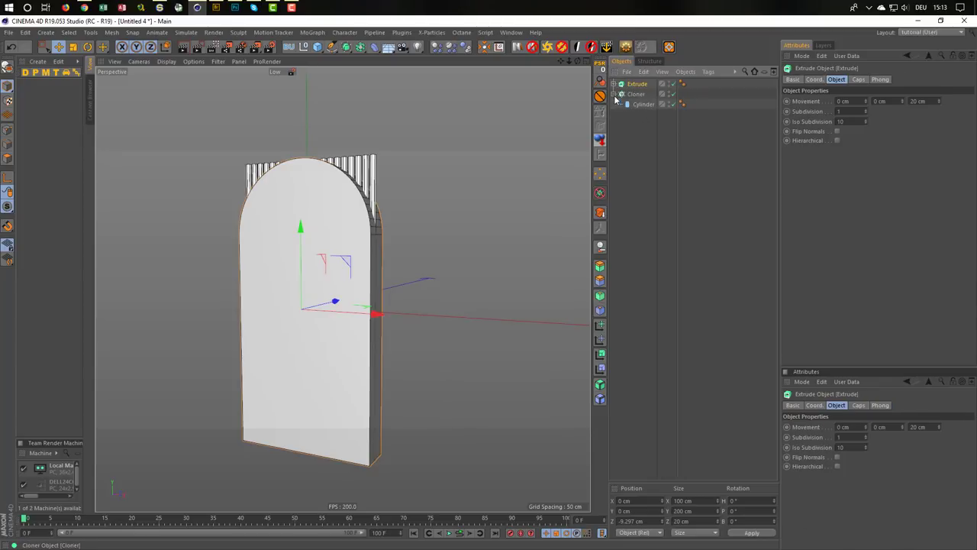
{"action": "left_click", "coordinate": [613, 94]}
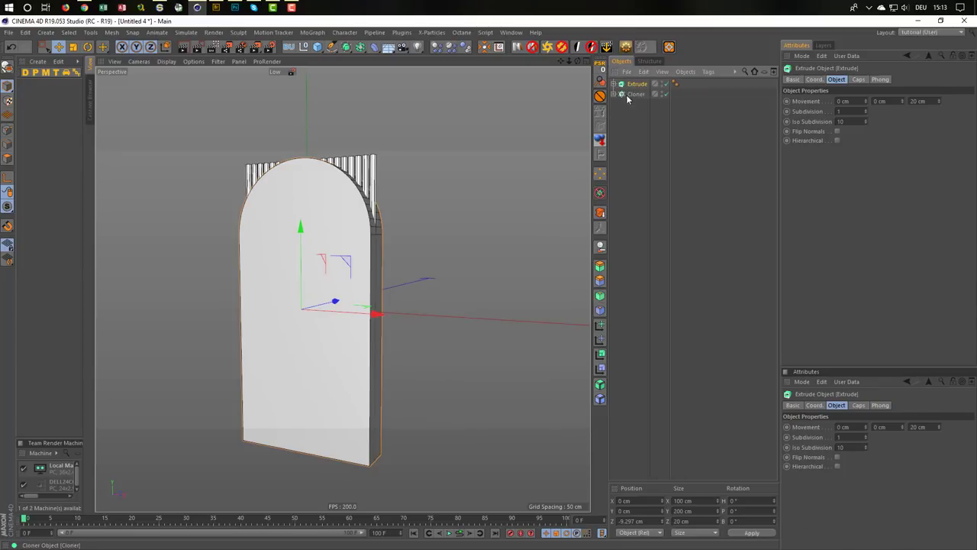
Add a Boole object and place the Extrude and Cloner inside it
{"action": "left_click", "coordinate": [858, 80]}
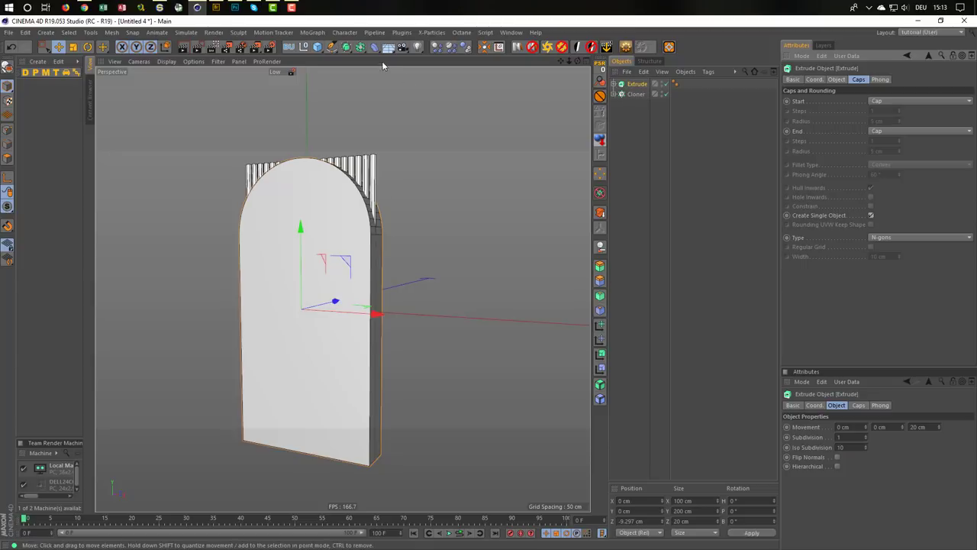
{"action": "left_click", "coordinate": [362, 49]}
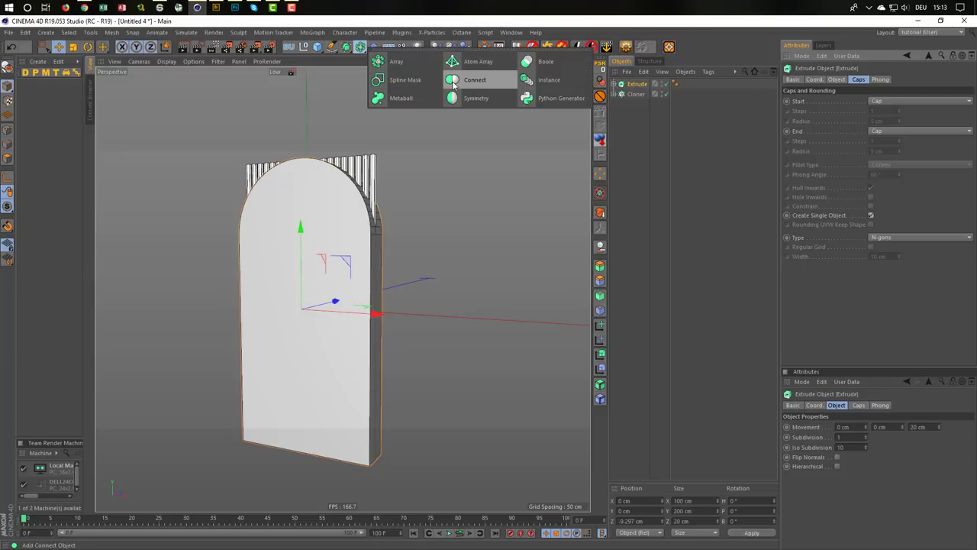
{"action": "left_click", "coordinate": [538, 62]}
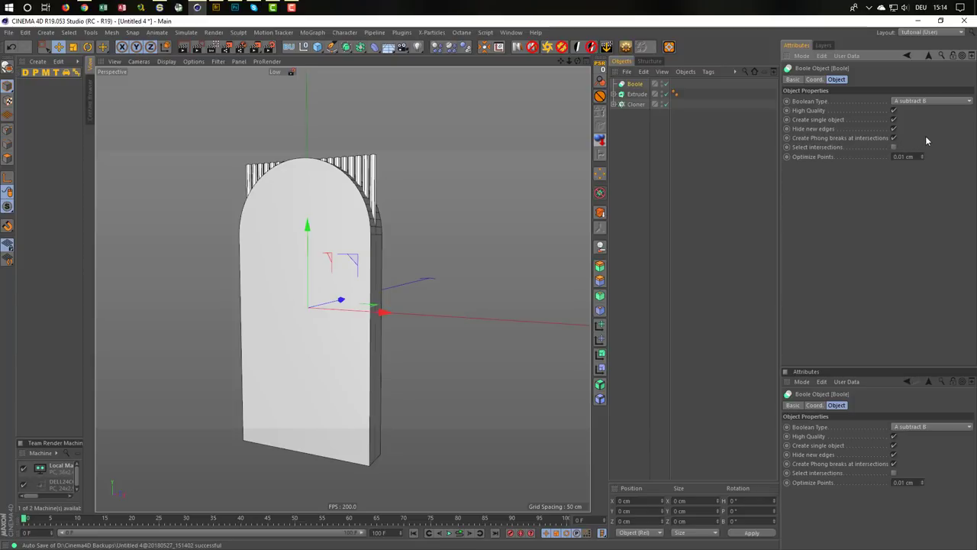
{"action": "left_click_drag", "start_coordinate": [649, 85], "coordinate": [644, 102]}
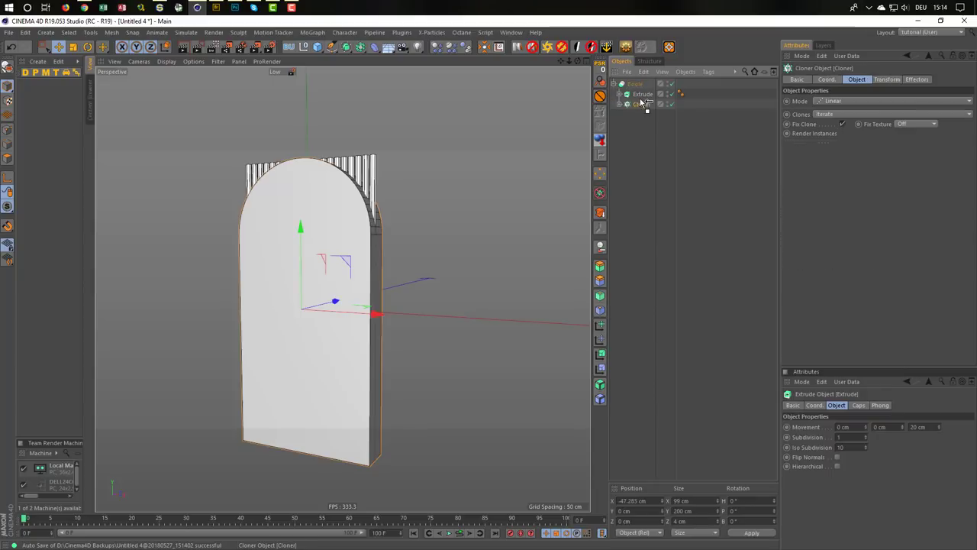
{"action": "left_click", "coordinate": [642, 104]}
{"action": "left_click", "coordinate": [635, 84]}
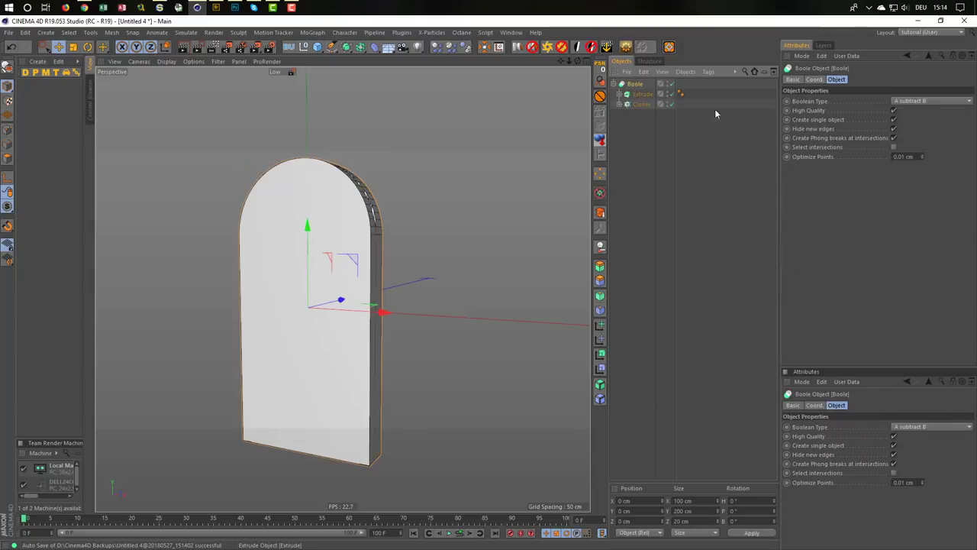
Switch the Boole type to A intersect B and orbit to inspect the slat tops
{"action": "left_click", "coordinate": [908, 102]}
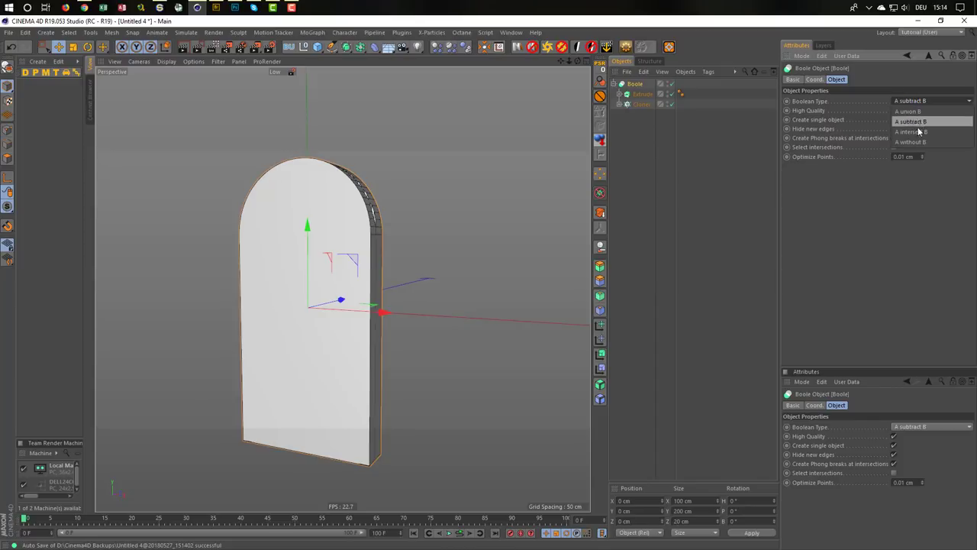
{"action": "left_click", "coordinate": [927, 132]}
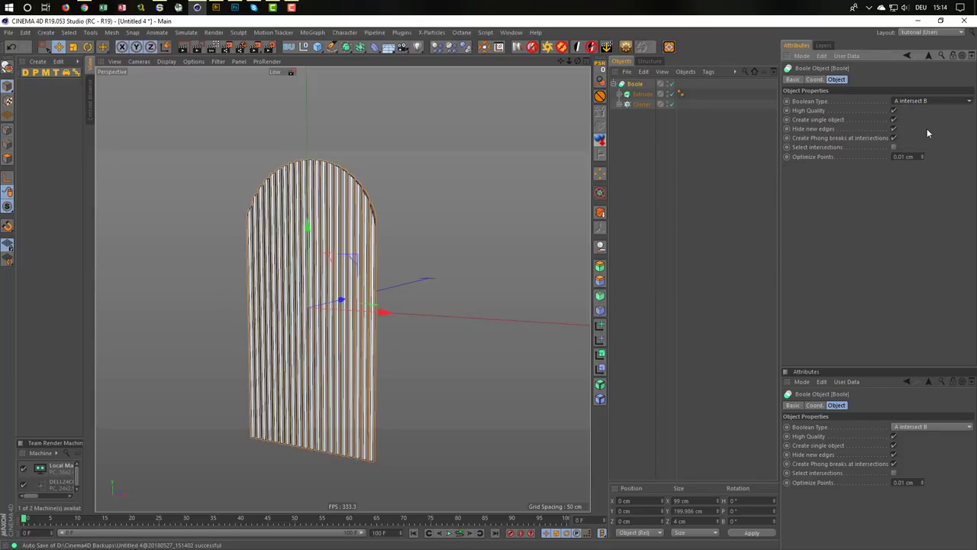
{"action": "left_click_drag", "start_coordinate": [432, 204], "coordinate": [351, 267], "text": "alt"}
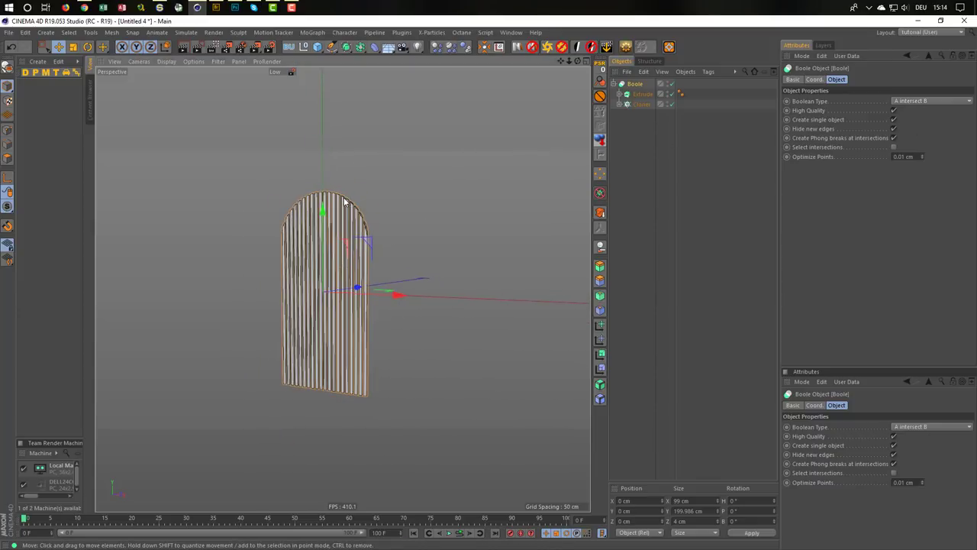
{"action": "left_click_drag", "start_coordinate": [345, 199], "coordinate": [362, 183], "text": "alt"}
{"action": "scroll", "coordinate": [478, 184], "scroll_direction": "up", "scroll_amount": 5}
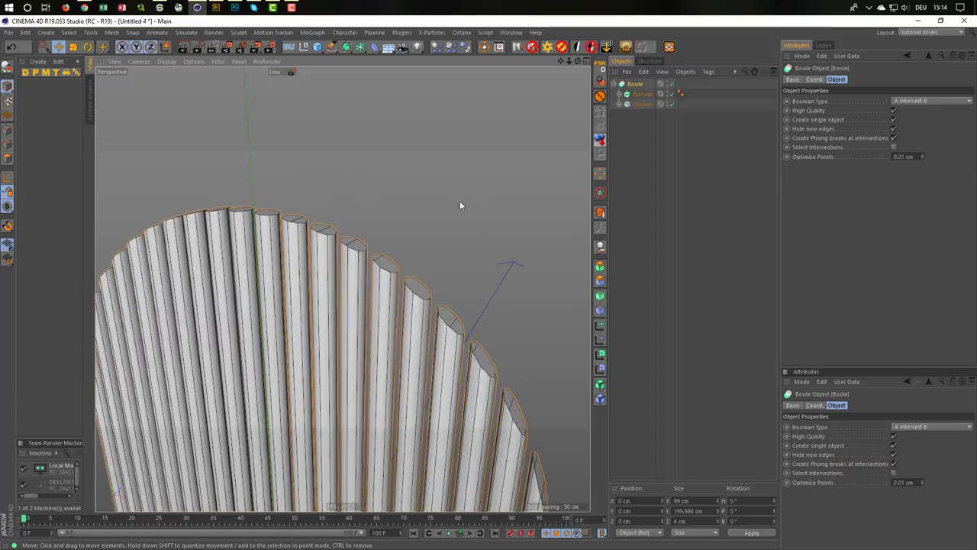
{"action": "mouse_move", "coordinate": [459, 205]}
{"action": "left_mouse_down", "text": "alt"}
{"action": "mouse_move", "coordinate": [349, 225]}
{"action": "mouse_move", "coordinate": [349, 200]}
{"action": "left_mouse_up", "text": "alt"}
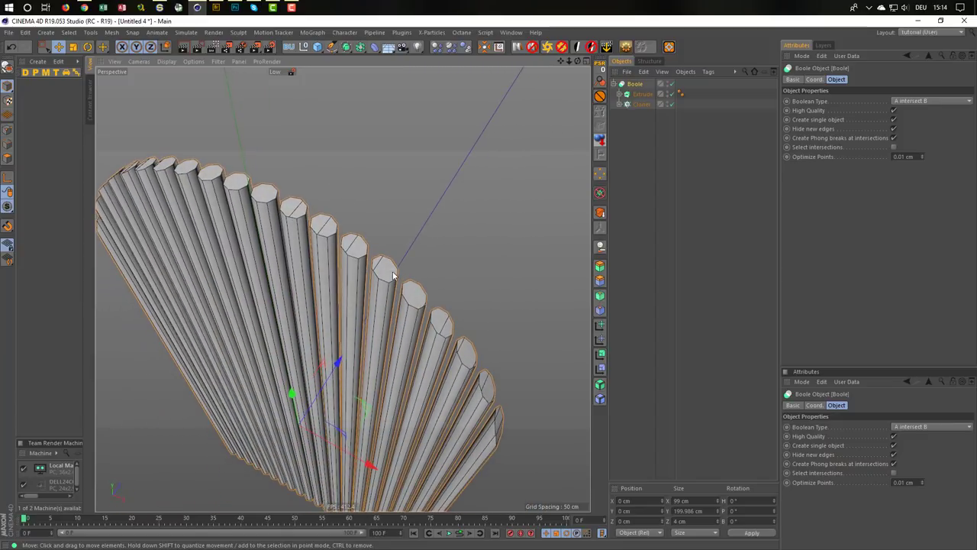
Orbit and zoom around the upright door to check the slats from other angles
{"action": "mouse_move", "coordinate": [393, 275]}
{"action": "left_mouse_down", "text": "alt"}
{"action": "mouse_move", "coordinate": [333, 214]}
{"action": "mouse_move", "coordinate": [453, 303]}
{"action": "mouse_move", "coordinate": [456, 352]}
{"action": "mouse_move", "coordinate": [225, 205]}
{"action": "mouse_move", "coordinate": [190, 260]}
{"action": "mouse_move", "coordinate": [405, 238]}
{"action": "mouse_move", "coordinate": [351, 252]}
{"action": "mouse_move", "coordinate": [306, 249]}
{"action": "left_mouse_up", "text": "alt"}
{"action": "scroll", "coordinate": [405, 237], "scroll_direction": "down", "scroll_amount": 3}
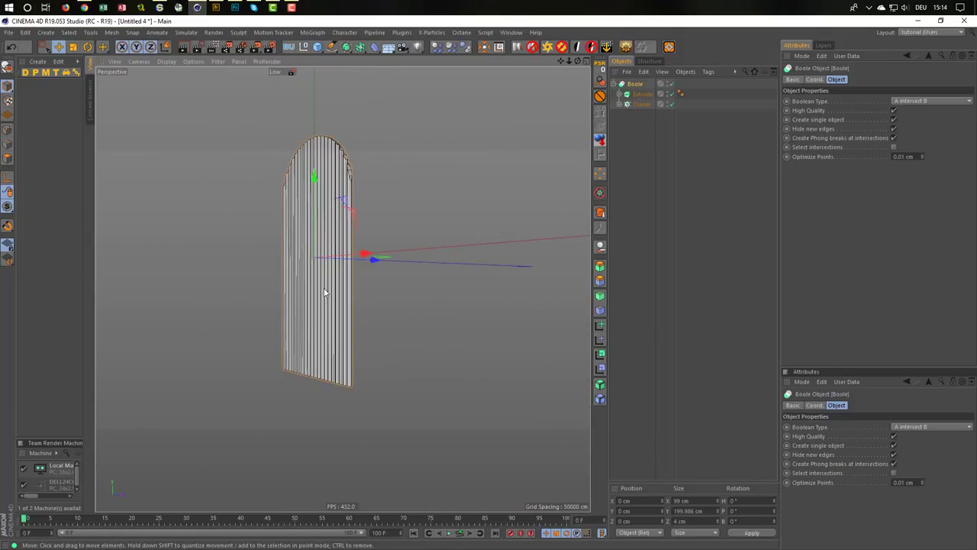
{"action": "mouse_move", "coordinate": [325, 293]}
{"action": "left_mouse_down", "text": "alt"}
{"action": "mouse_move", "coordinate": [351, 343]}
{"action": "mouse_move", "coordinate": [334, 290]}
{"action": "left_mouse_up", "text": "alt"}
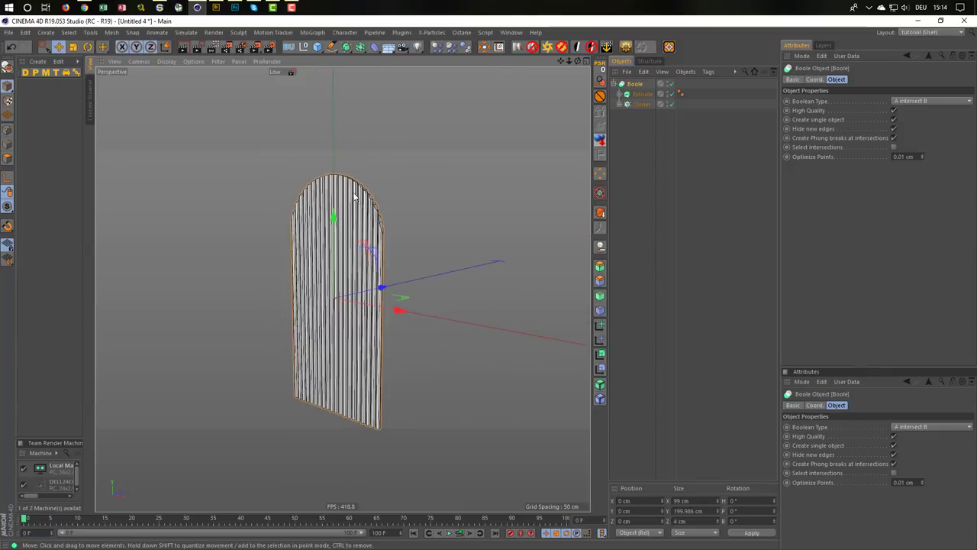
{"action": "scroll", "coordinate": [469, 201], "scroll_direction": "up", "scroll_amount": 3}
{"action": "scroll", "coordinate": [398, 200], "scroll_direction": "up", "scroll_amount": 2}
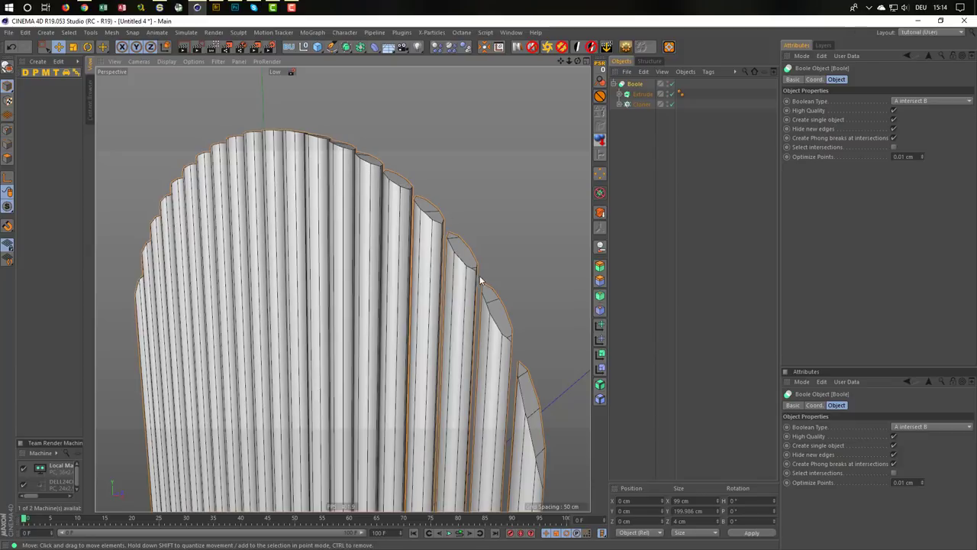
{"action": "scroll", "coordinate": [325, 226], "scroll_direction": "down", "scroll_amount": 2}
{"action": "scroll", "coordinate": [359, 275], "scroll_direction": "down", "scroll_amount": 2}
{"action": "mouse_move", "coordinate": [364, 291]}
{"action": "left_mouse_down", "text": "alt"}
{"action": "mouse_move", "coordinate": [339, 247]}
{"action": "mouse_move", "coordinate": [365, 252]}
{"action": "left_mouse_up", "text": "alt"}
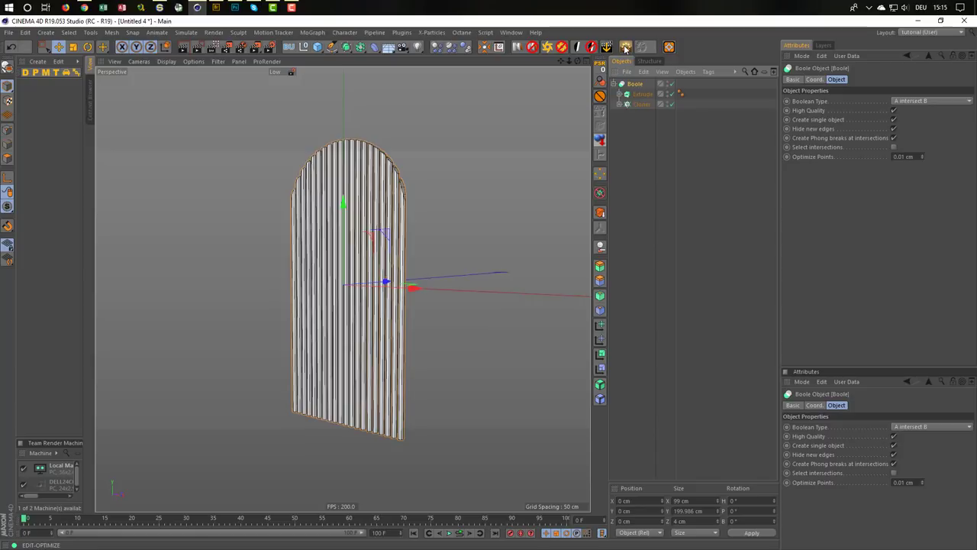
Collapse the Boole into one polygon object named Door1 and copy it
{"action": "left_click", "coordinate": [625, 47]}
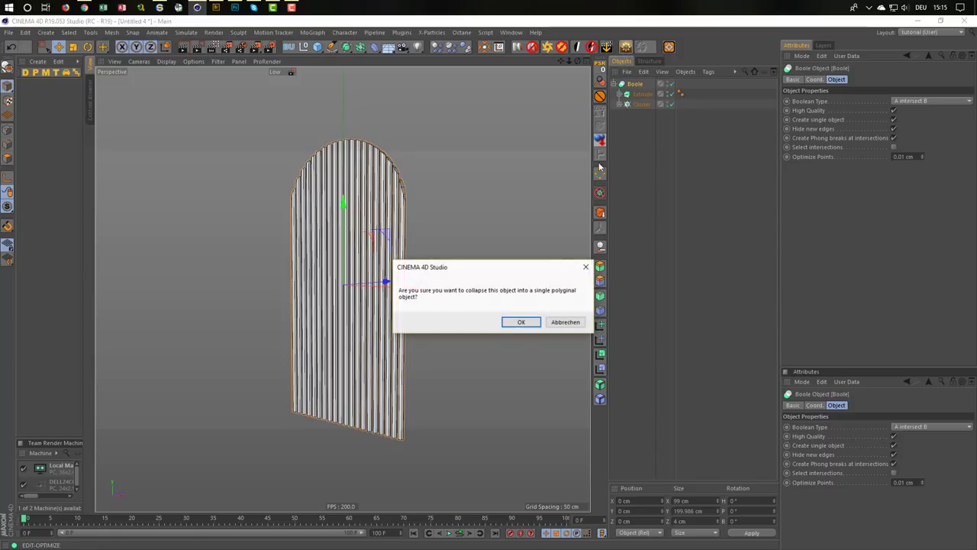
{"action": "left_click", "coordinate": [517, 322]}
{"action": "double_click", "coordinate": [635, 84]}
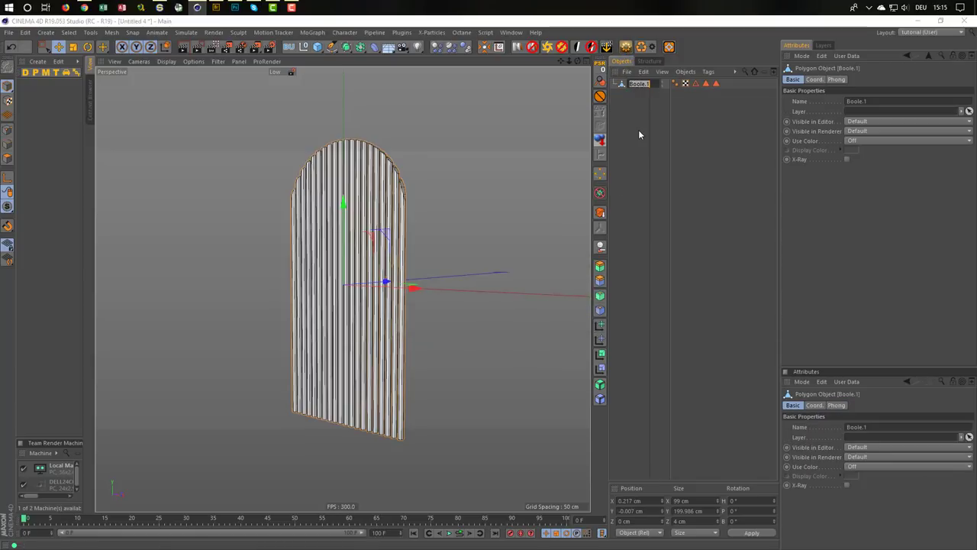
{"action": "type", "text": "Doo"}
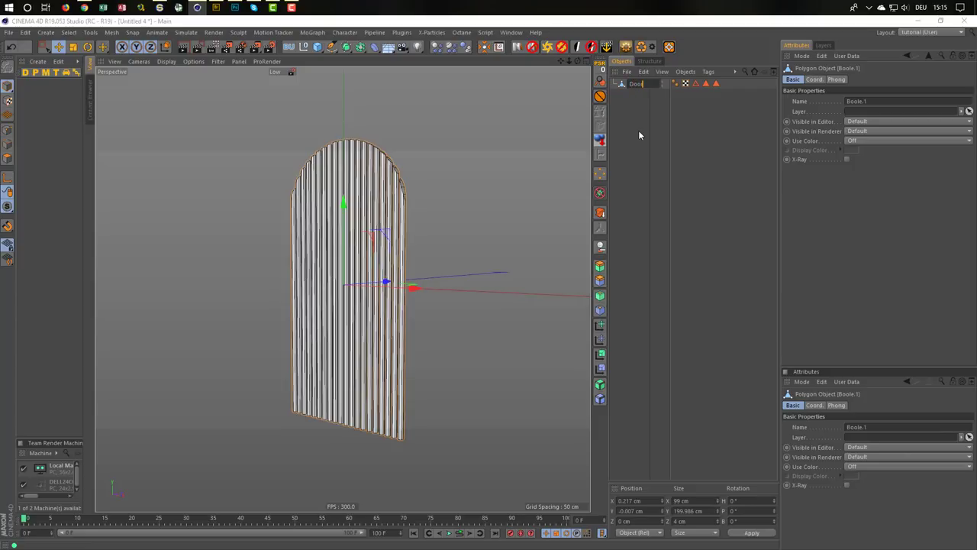
{"action": "type", "text": "r"}
{"action": "type", "text": "1"}
{"action": "key", "text": "Return"}
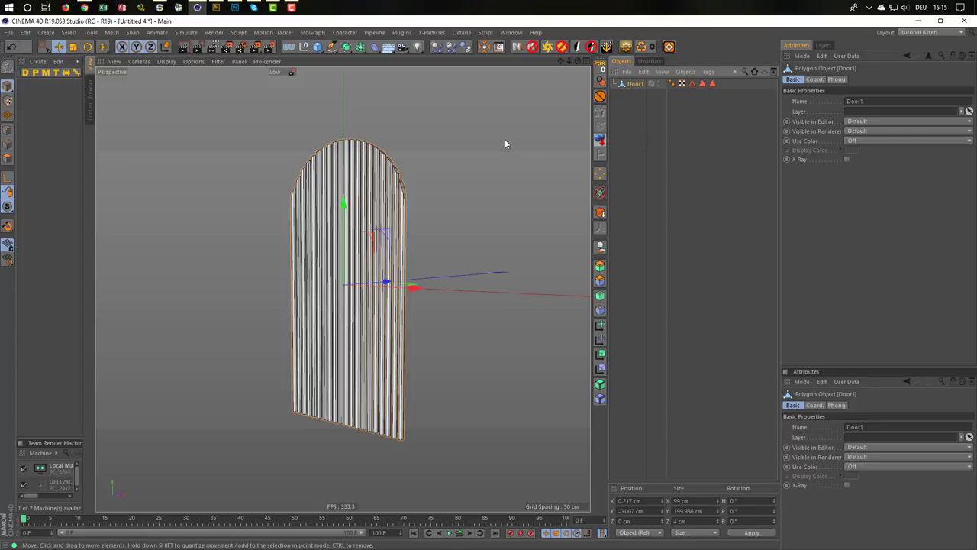
{"action": "key", "text": "v"}
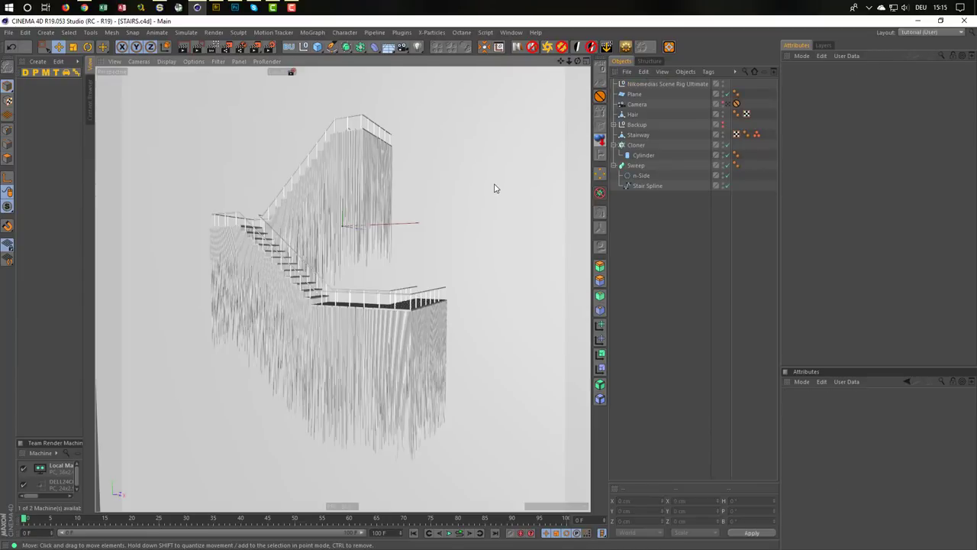
Paste Door1 into the staircase scene and maximize the Front view
{"action": "key", "text": "ctrl+v"}
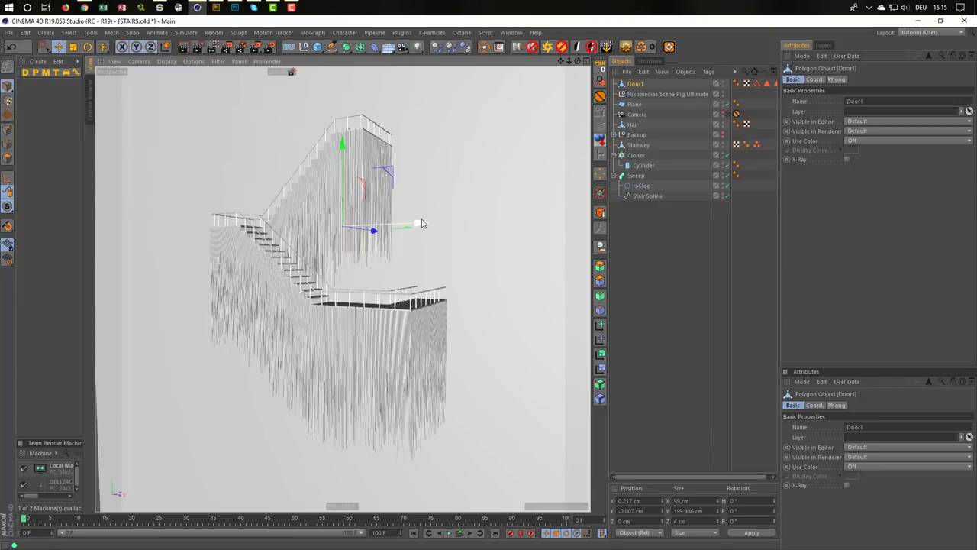
{"action": "left_click_drag", "start_coordinate": [422, 223], "coordinate": [513, 219]}
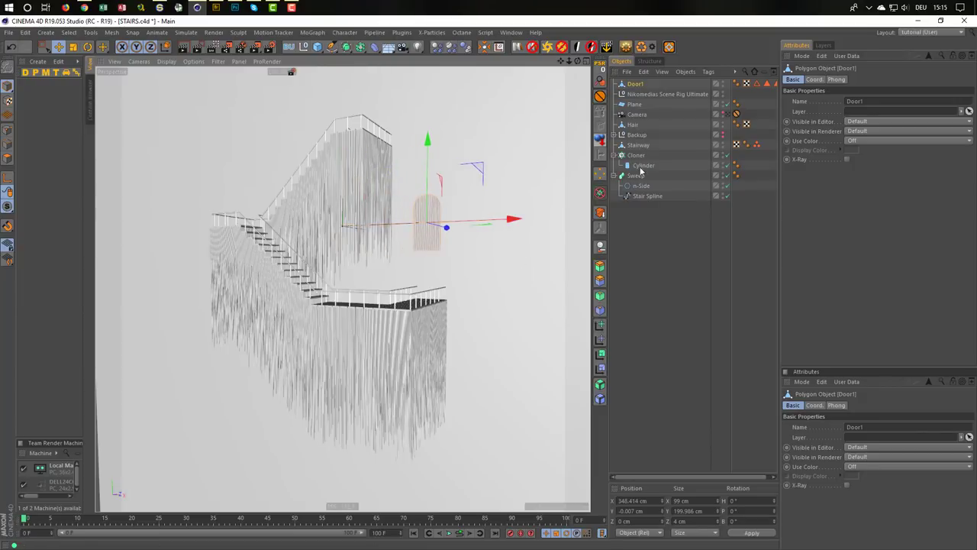
{"action": "middle_click", "coordinate": [552, 273]}
{"action": "middle_click", "coordinate": [546, 301]}
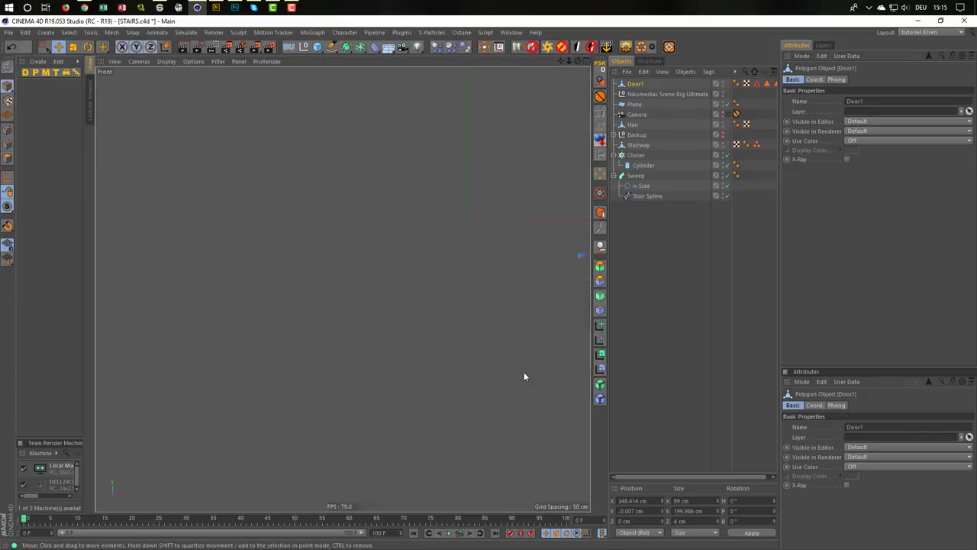
{"action": "scroll", "coordinate": [340, 285], "scroll_direction": "down", "scroll_amount": 5}
{"action": "scroll", "coordinate": [443, 354], "scroll_direction": "up", "scroll_amount": 2}
{"action": "scroll", "coordinate": [458, 351], "scroll_direction": "up", "scroll_amount": 5}
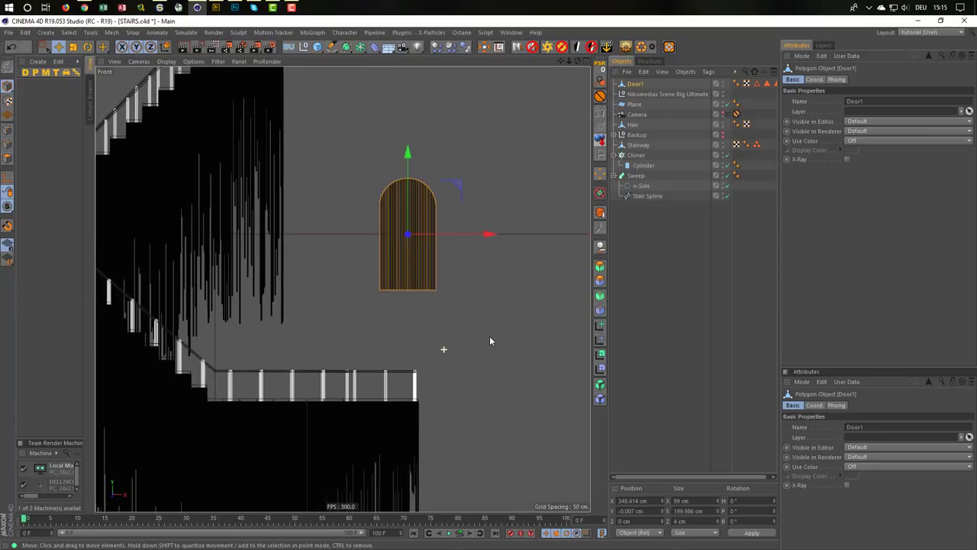
Move Door1 onto the top stair landing at roughly X 58.7 cm, Y 453.3 cm
{"action": "middle_click_drag", "start_coordinate": [490, 341], "coordinate": [525, 341], "text": "alt"}
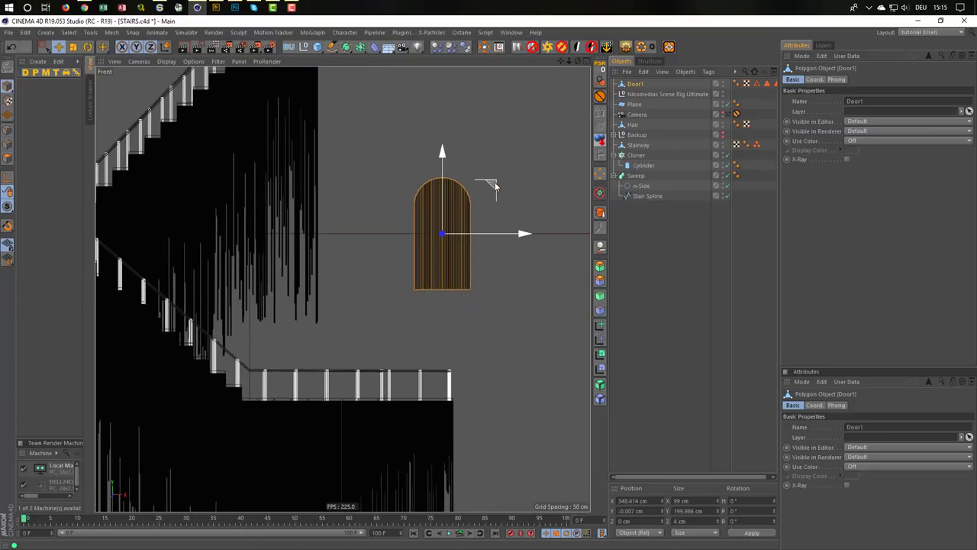
{"action": "mouse_move", "coordinate": [495, 182]}
{"action": "left_mouse_down"}
{"action": "mouse_move", "coordinate": [480, 192]}
{"action": "mouse_move", "coordinate": [410, 403]}
{"action": "left_mouse_up"}
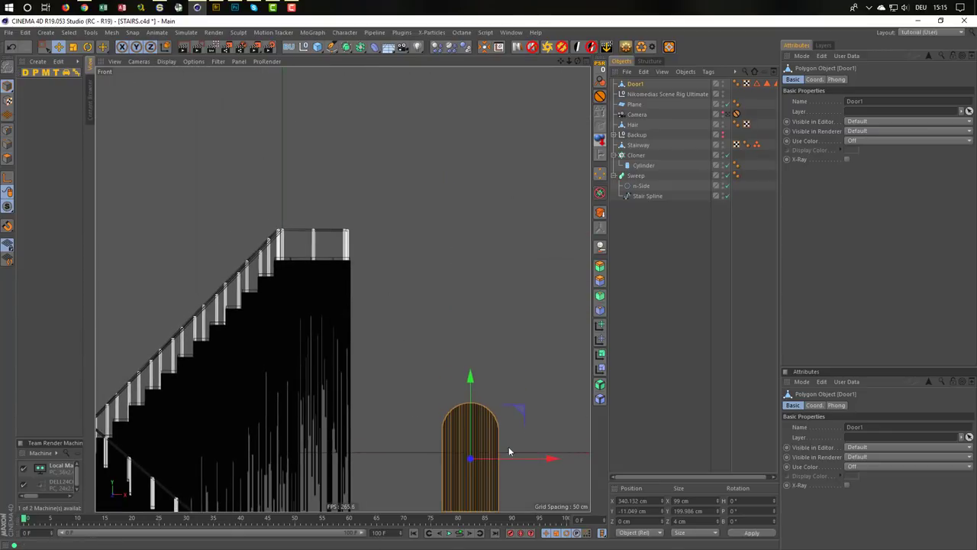
{"action": "left_click_drag", "start_coordinate": [509, 451], "coordinate": [367, 152]}
{"action": "scroll", "coordinate": [351, 209], "scroll_direction": "up", "scroll_amount": 2}
{"action": "scroll", "coordinate": [379, 207], "scroll_direction": "up", "scroll_amount": 2}
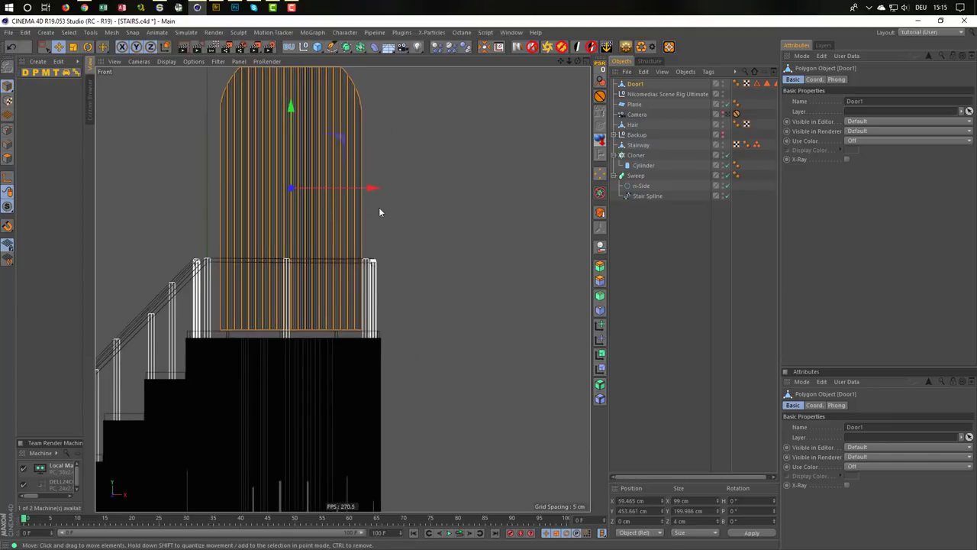
{"action": "middle_click_drag", "start_coordinate": [378, 212], "coordinate": [442, 235], "text": "alt"}
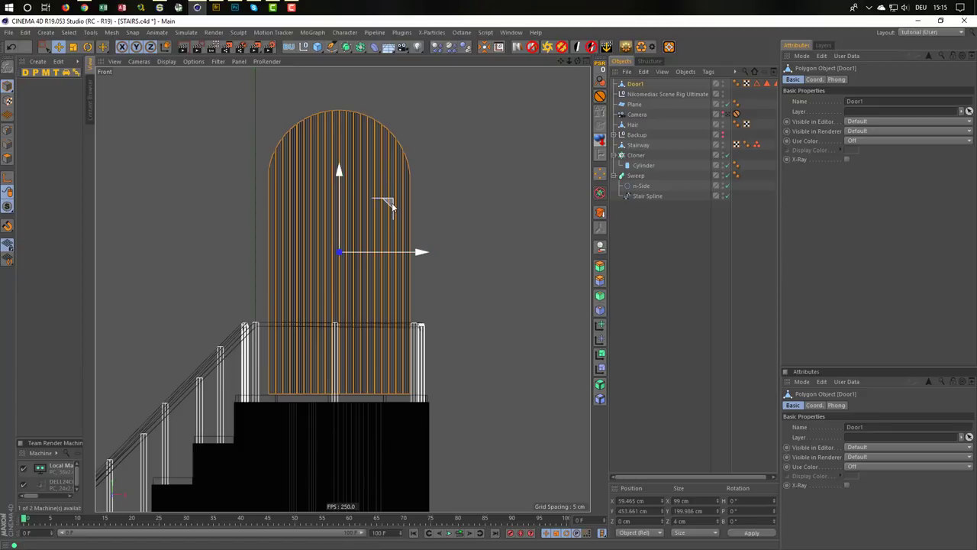
{"action": "left_click_drag", "start_coordinate": [392, 205], "coordinate": [391, 207]}
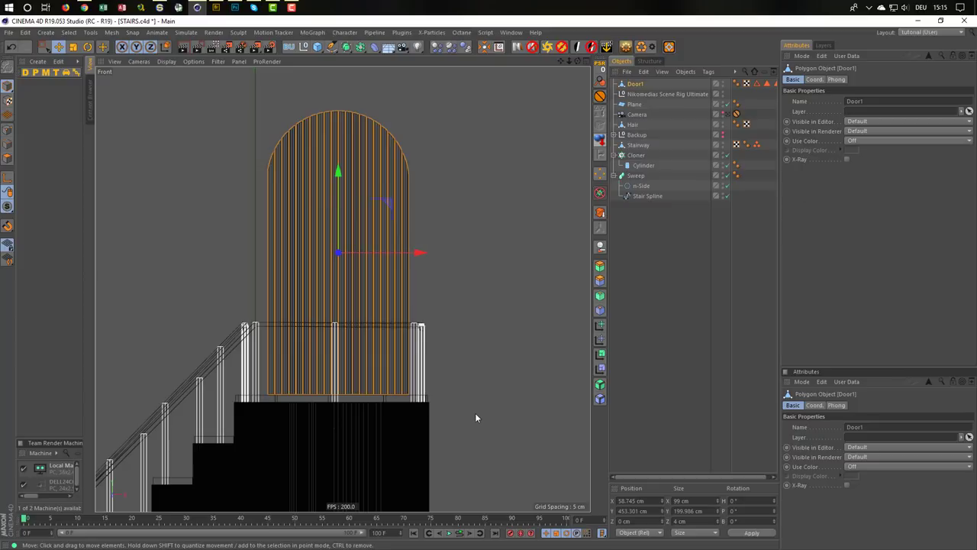
Scale Door1 to about 113 by 228 cm and nudge it to X 59.465, Y 466.988 cm
{"action": "key", "text": "t"}
{"action": "mouse_move", "coordinate": [465, 415]}
{"action": "left_mouse_down"}
{"action": "mouse_move", "coordinate": [499, 412]}
{"action": "mouse_move", "coordinate": [526, 391]}
{"action": "mouse_move", "coordinate": [520, 398]}
{"action": "left_mouse_up"}
{"action": "key", "text": "e"}
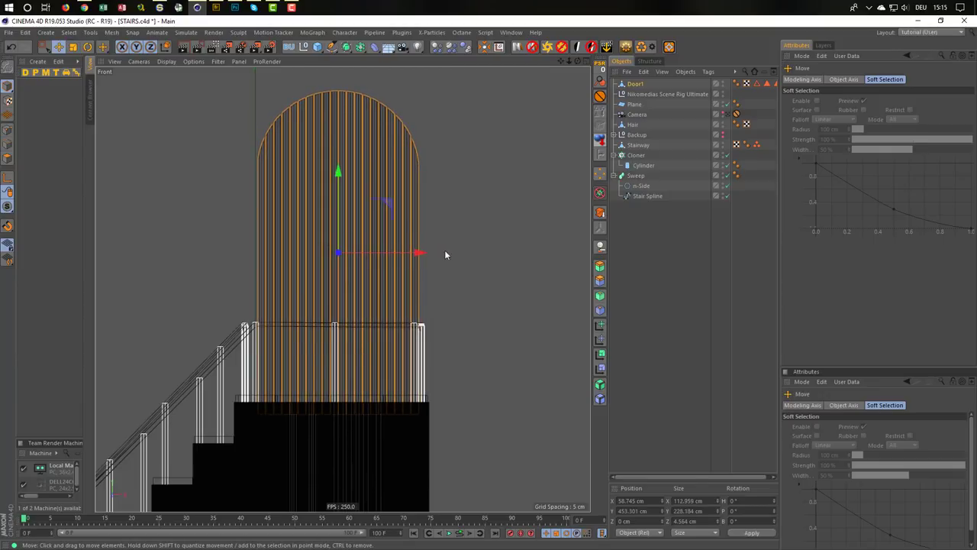
{"action": "left_click_drag", "start_coordinate": [386, 202], "coordinate": [391, 187]}
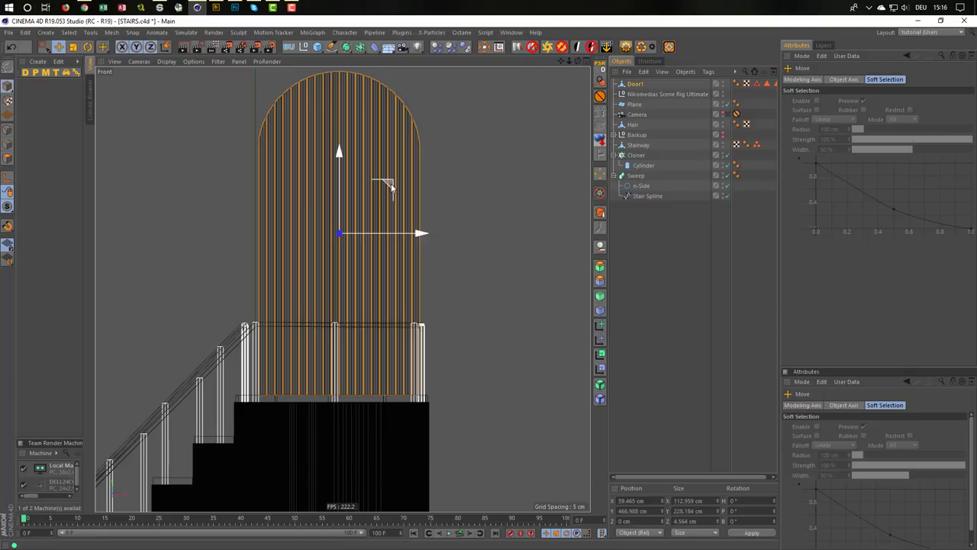
{"action": "scroll", "coordinate": [403, 308], "scroll_direction": "down", "scroll_amount": 3}
{"action": "scroll", "coordinate": [375, 316], "scroll_direction": "down", "scroll_amount": 3}
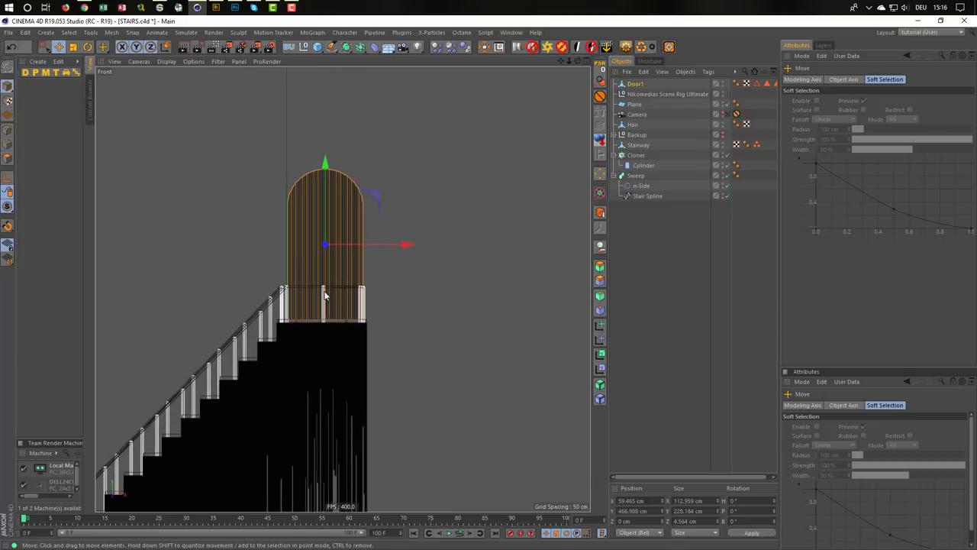
{"action": "scroll", "coordinate": [358, 305], "scroll_direction": "down", "scroll_amount": 2}
{"action": "scroll", "coordinate": [305, 275], "scroll_direction": "down", "scroll_amount": 2}
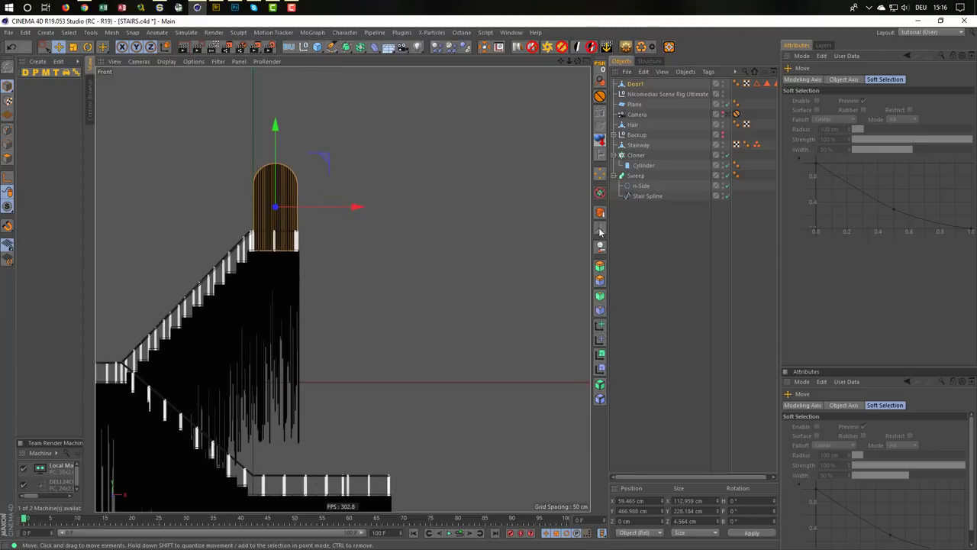
Duplicate Door1 and name the copy Door2
{"action": "left_click", "coordinate": [636, 85]}
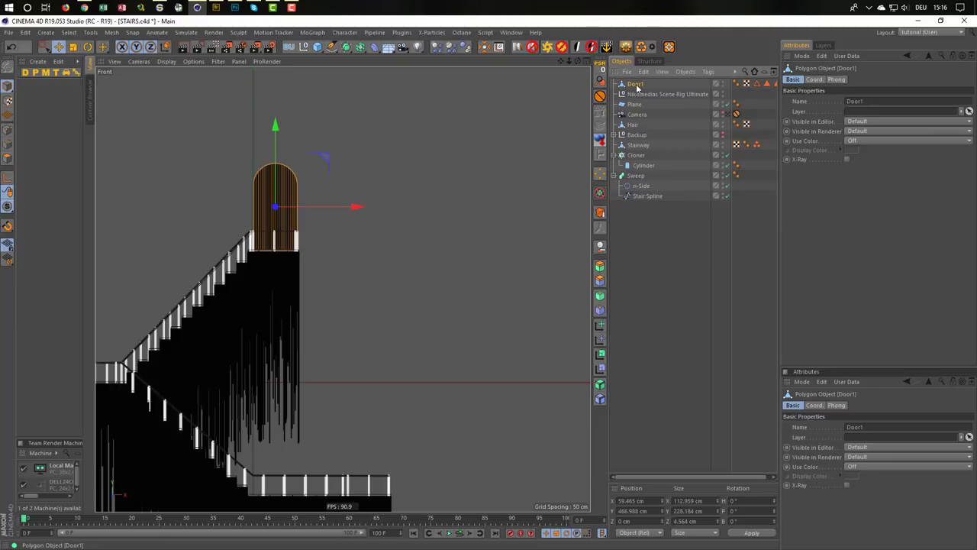
{"action": "left_click_drag", "start_coordinate": [637, 84], "coordinate": [637, 94], "text": "ctrl"}
{"action": "key", "text": "Right"}
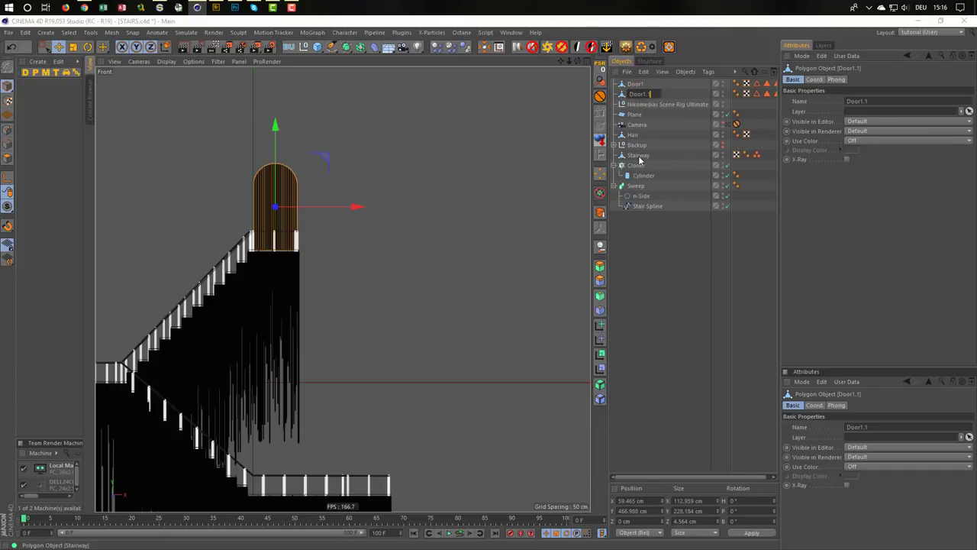
{"action": "type", "text": "2"}
{"action": "key", "text": "Return"}
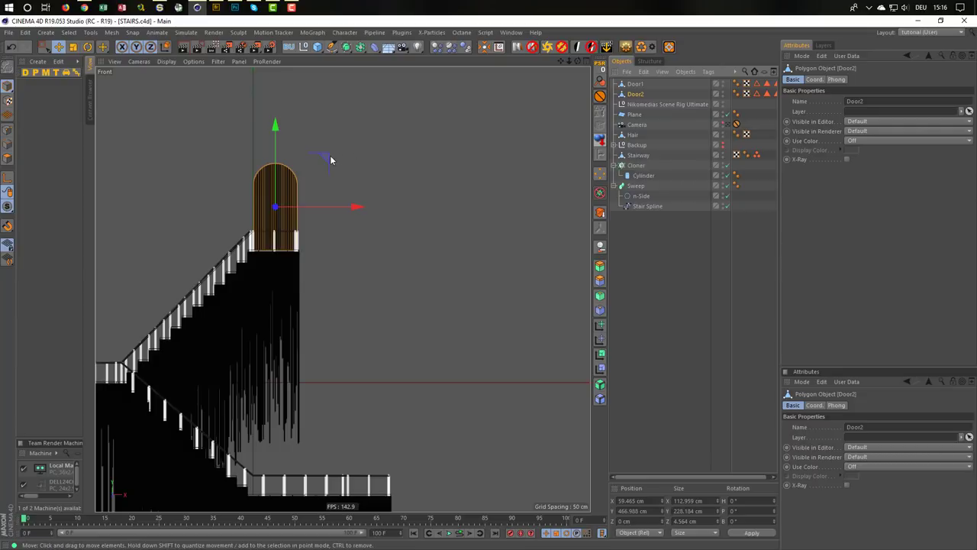
Move Door2 down and right onto the lower landing, about 30 cm lower
{"action": "mouse_move", "coordinate": [324, 158]}
{"action": "left_mouse_down"}
{"action": "mouse_move", "coordinate": [438, 341]}
{"action": "mouse_move", "coordinate": [415, 388]}
{"action": "left_mouse_up"}
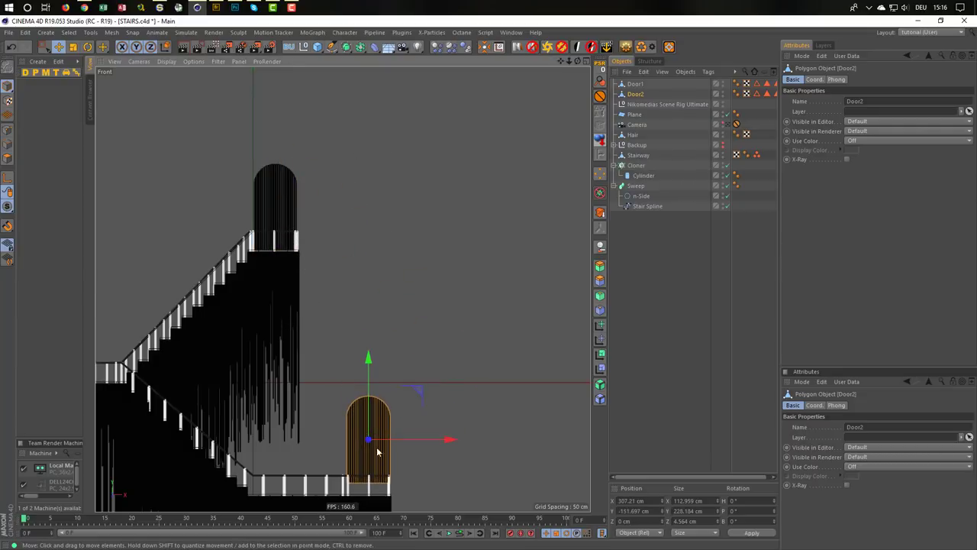
{"action": "scroll", "coordinate": [357, 378], "scroll_direction": "up", "scroll_amount": 2}
{"action": "scroll", "coordinate": [357, 378], "scroll_direction": "up", "scroll_amount": 5}
{"action": "scroll", "coordinate": [397, 367], "scroll_direction": "up", "scroll_amount": 1}
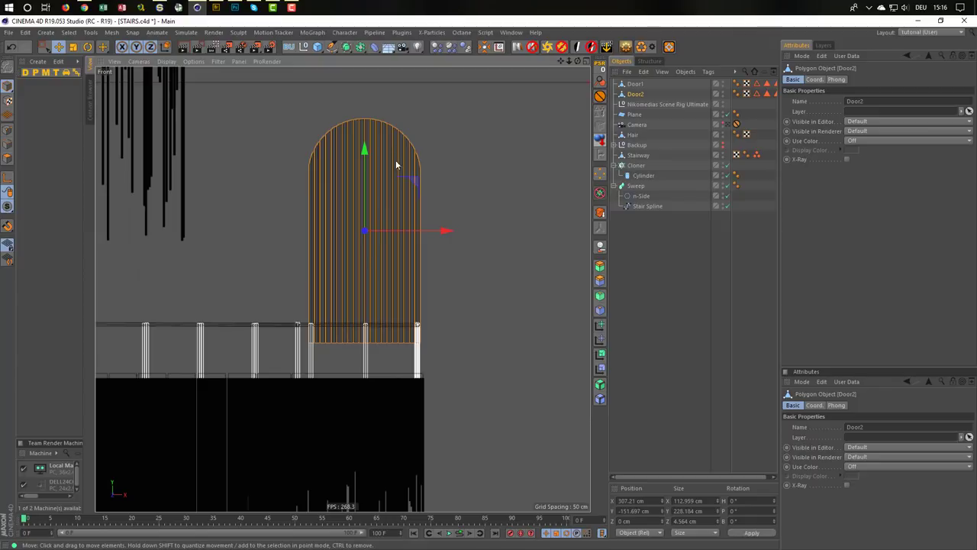
{"action": "left_click_drag", "start_coordinate": [417, 185], "coordinate": [412, 213]}
Push both Door1 and Door2 back to a depth of about Z 221 cm
{"action": "middle_click", "coordinate": [412, 214]}
{"action": "middle_click", "coordinate": [283, 356]}
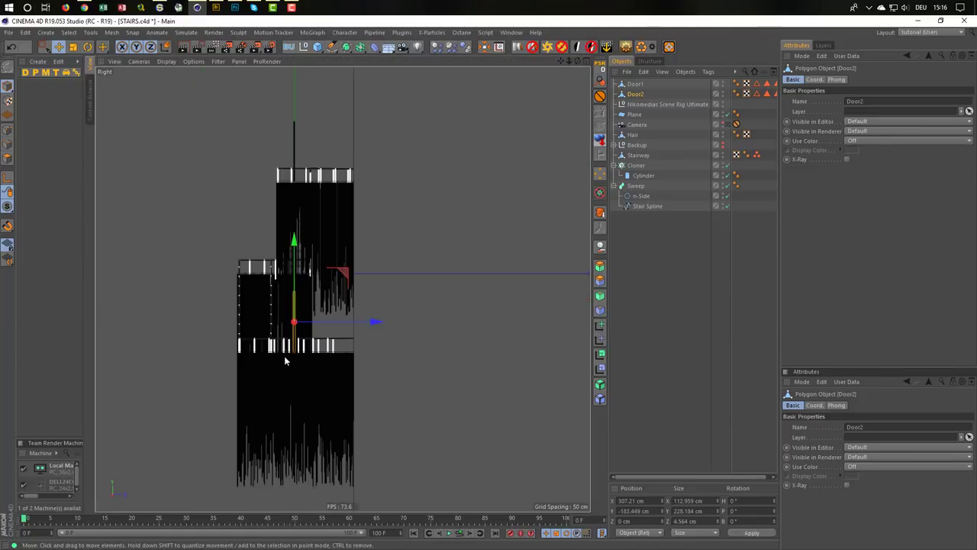
{"action": "left_click", "coordinate": [633, 84], "text": "ctrl"}
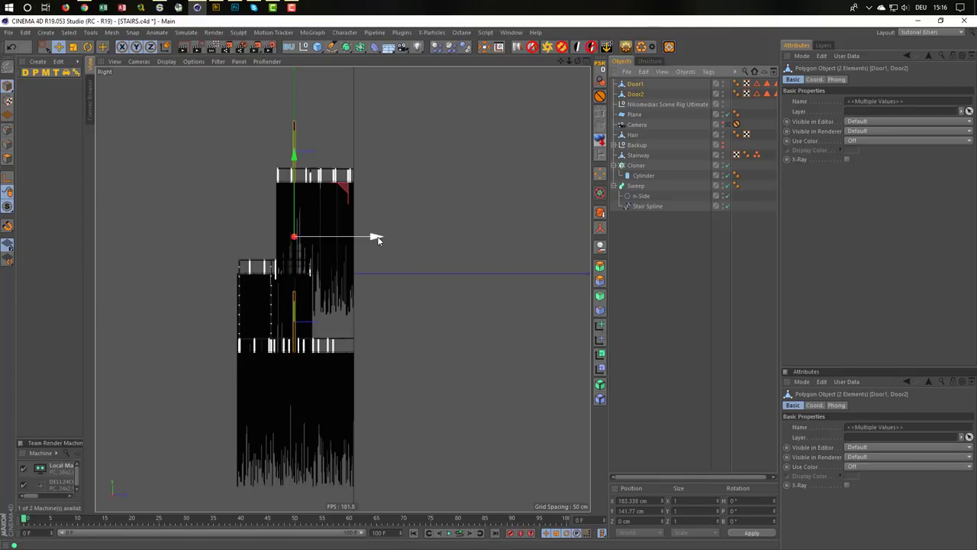
{"action": "left_click_drag", "start_coordinate": [377, 238], "coordinate": [433, 241]}
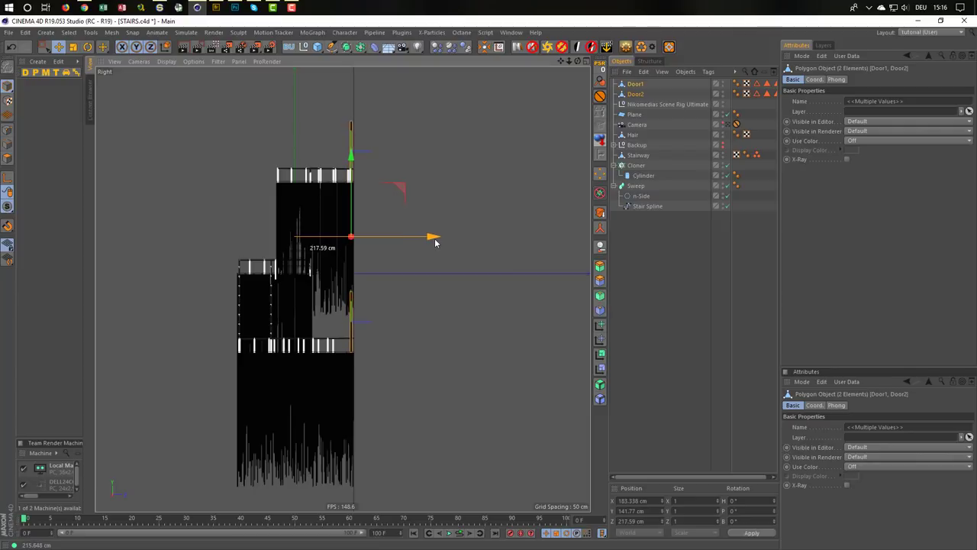
{"action": "left_click_drag", "start_coordinate": [435, 242], "coordinate": [438, 241]}
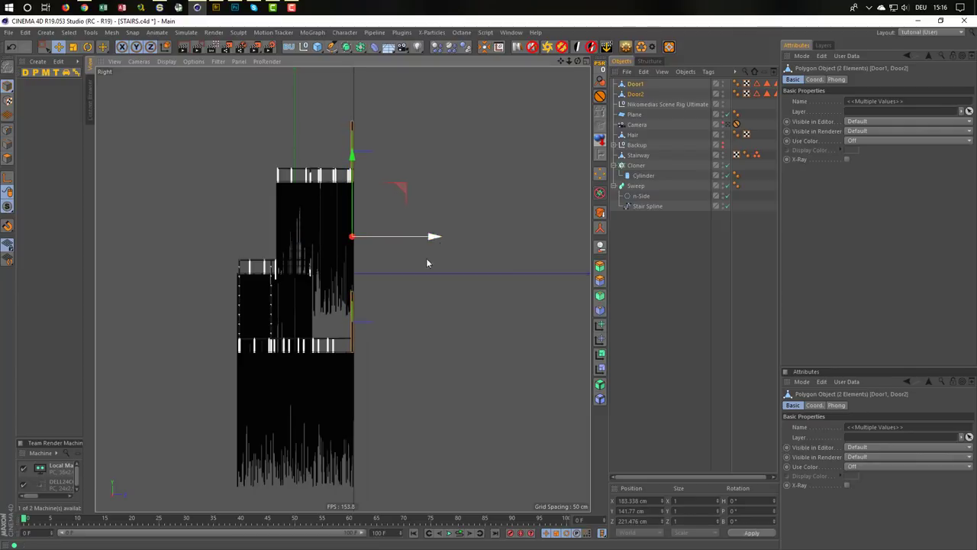
{"action": "middle_click", "coordinate": [367, 343]}
{"action": "middle_click", "coordinate": [288, 229]}
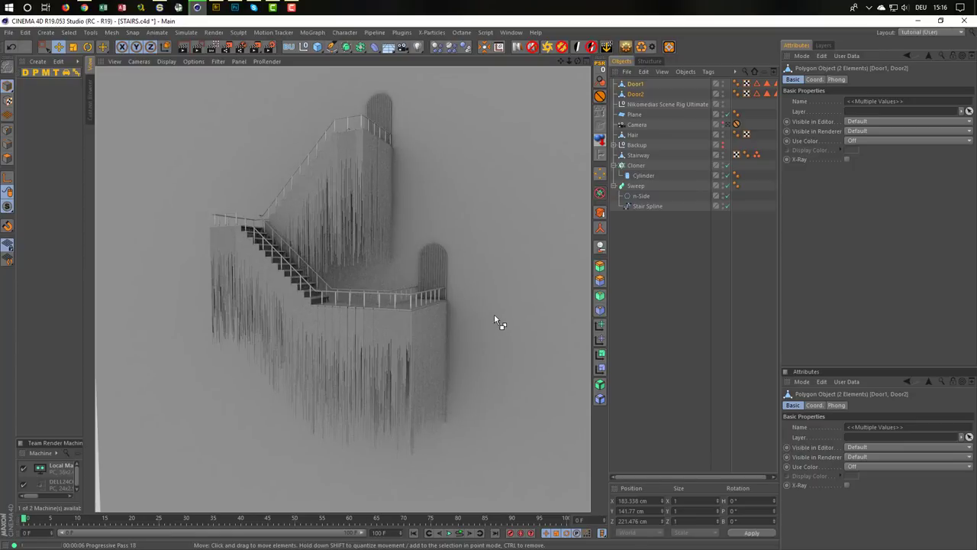
Stop the ProRender preview, deselect everything, and switch to the Untitled 4 project
{"action": "left_click", "coordinate": [649, 303]}
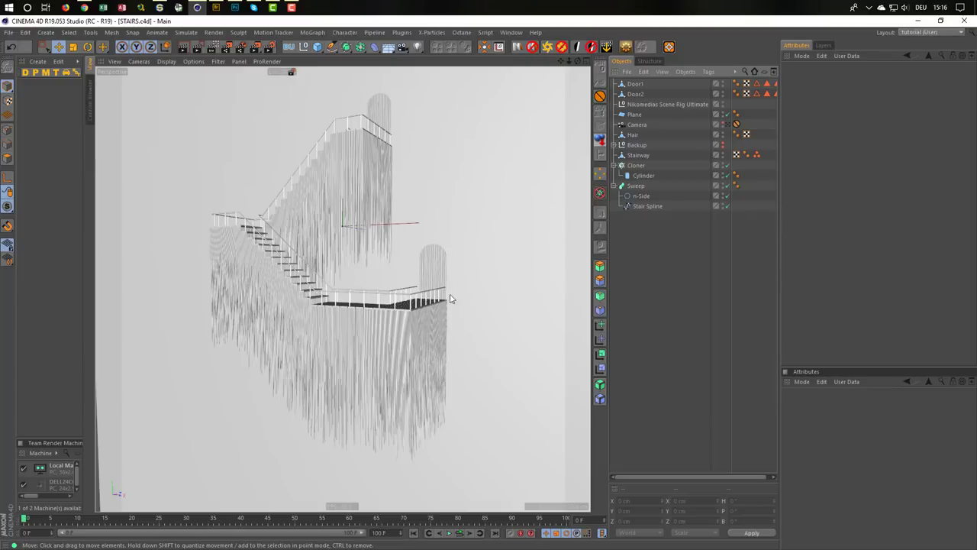
{"action": "key", "text": "v"}
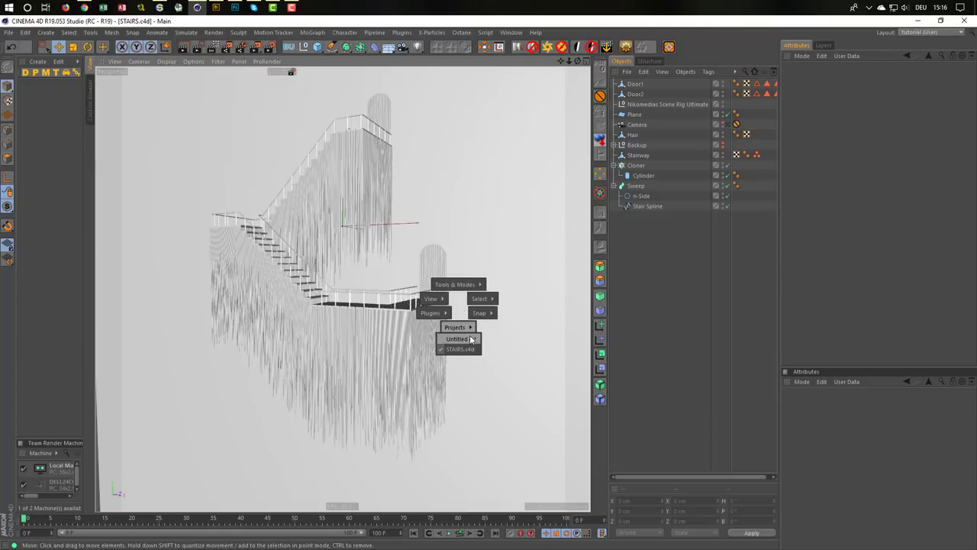
{"action": "left_click", "coordinate": [468, 341]}
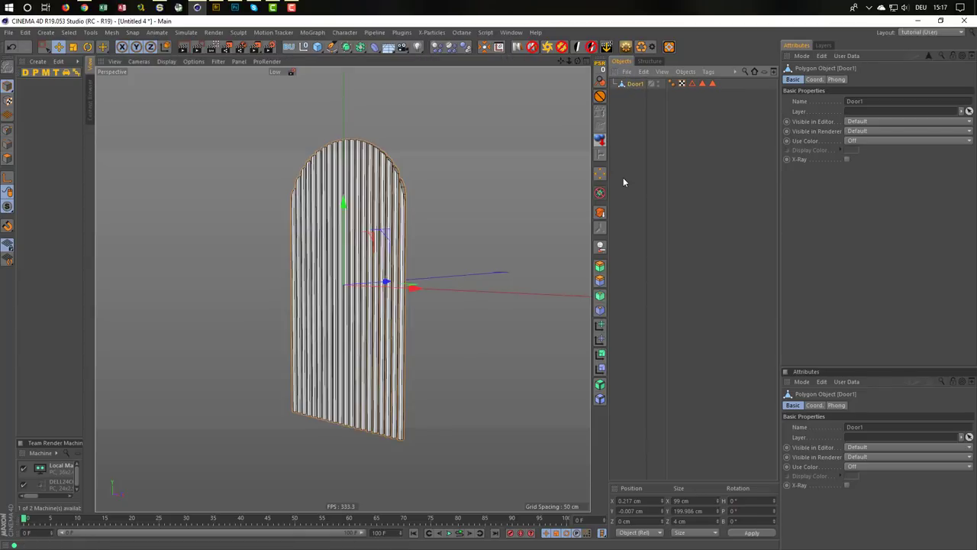
Undo back to the parametric Boole object and expand Extrude to reveal its Rectangle spline
{"action": "key", "text": "ctrl+z"}
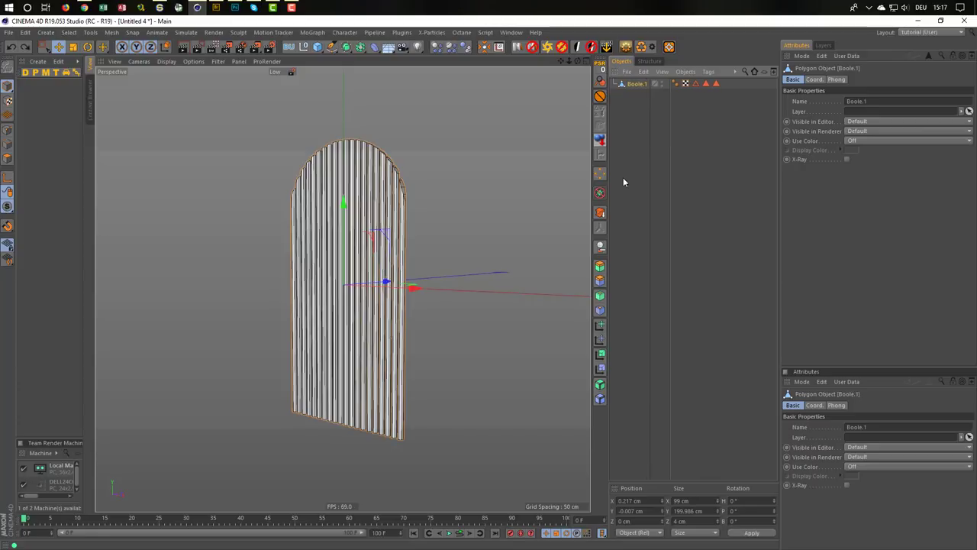
{"action": "key", "text": "ctrl+z"}
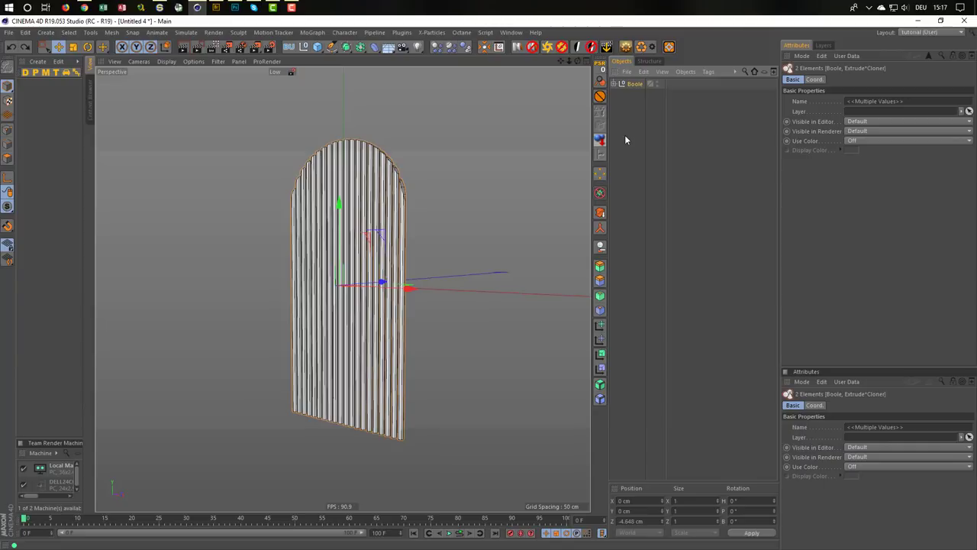
{"action": "key", "text": "ctrl+z"}
{"action": "key", "text": "ctrl+y"}
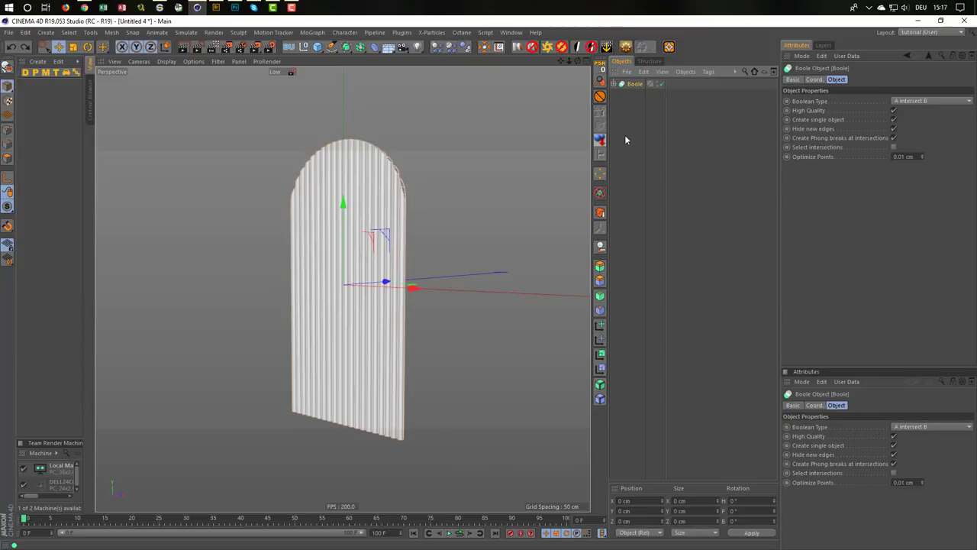
{"action": "left_click", "coordinate": [614, 84]}
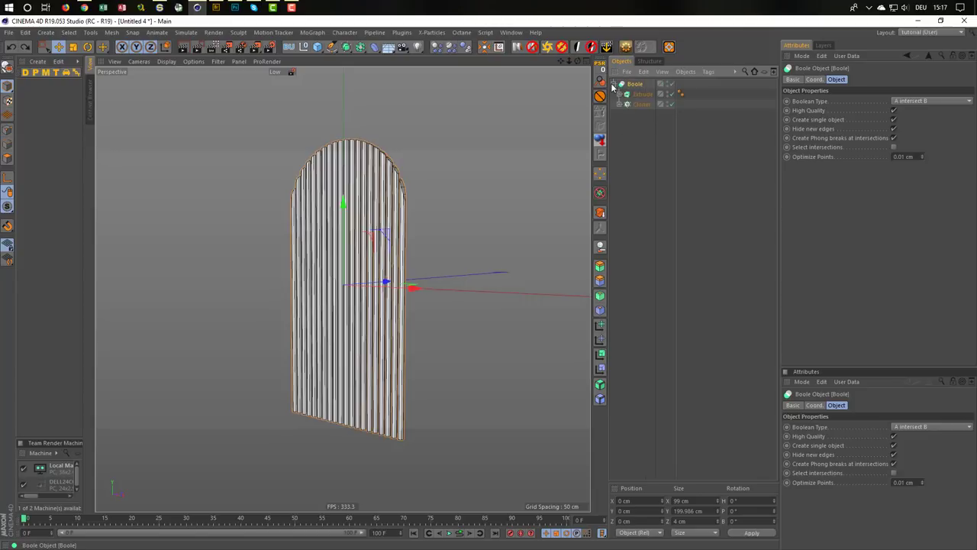
{"action": "left_click", "coordinate": [619, 105]}
{"action": "left_click", "coordinate": [619, 94]}
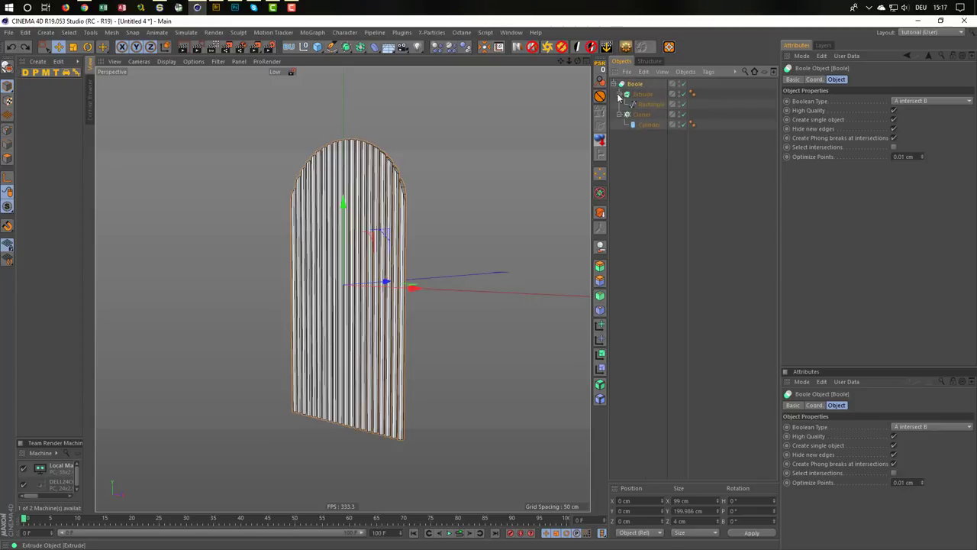
Rename the Rectangle spline to 'Door Frame' and return to the STAIRS.c4d project
{"action": "left_click", "coordinate": [653, 105]}
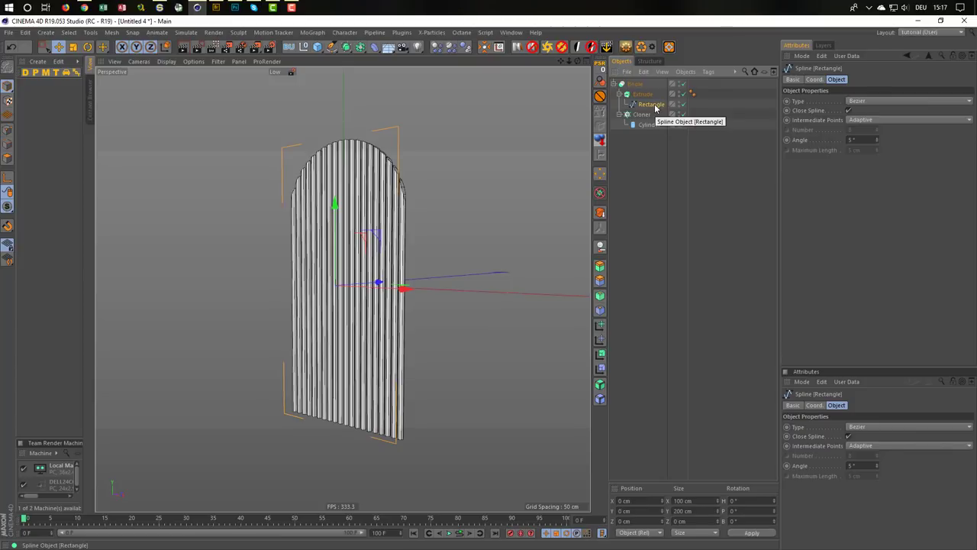
{"action": "double_click", "coordinate": [654, 107]}
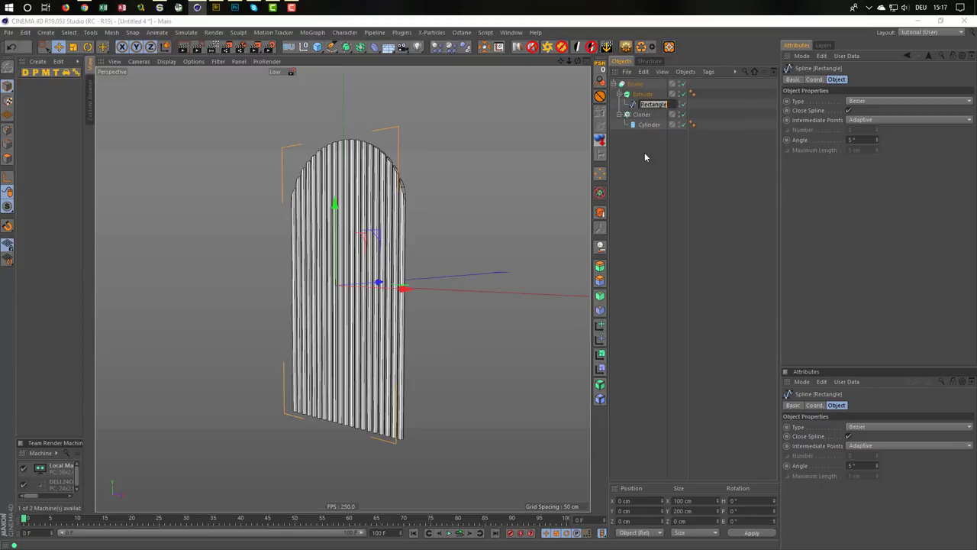
{"action": "type", "text": "Door Fr"}
{"action": "type", "text": "ame"}
{"action": "key", "text": "Return"}
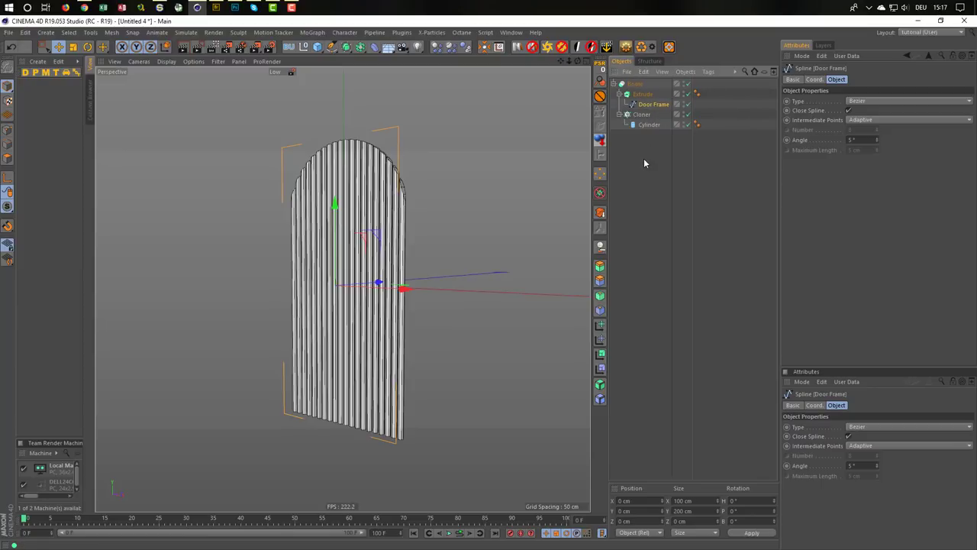
{"action": "key", "text": "v"}
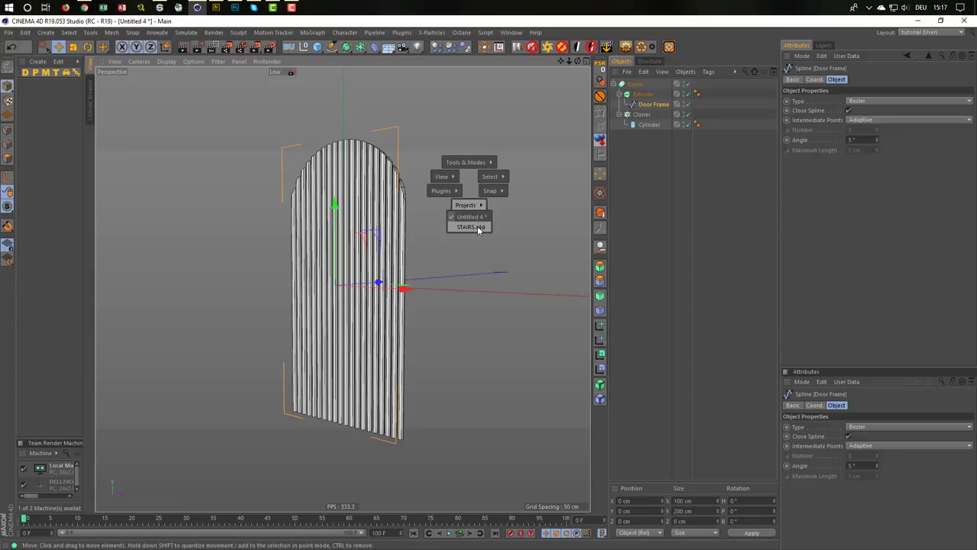
{"action": "left_click", "coordinate": [477, 227]}
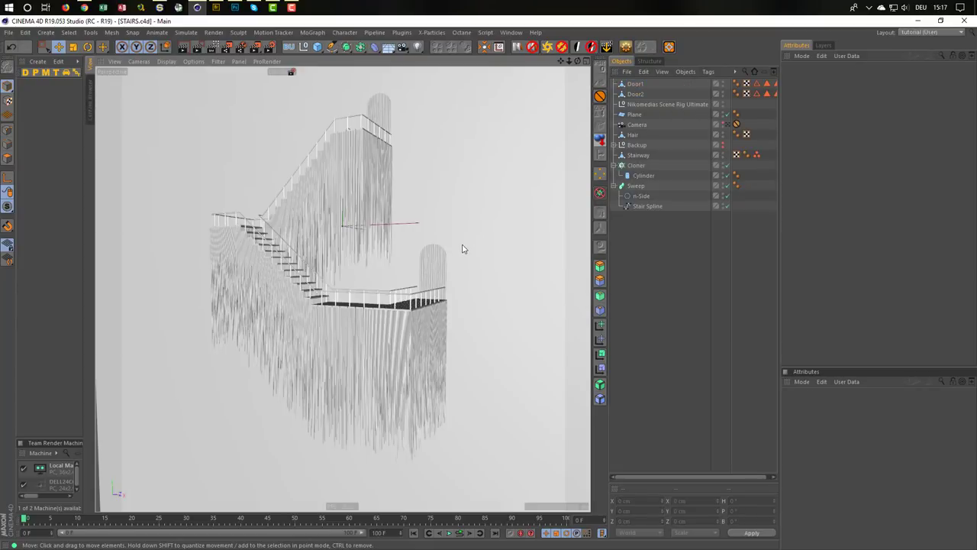
Paste Door Frame under Door1, reset its PSR, and frame the arch in the Front view
{"action": "key", "text": "ctrl+v"}
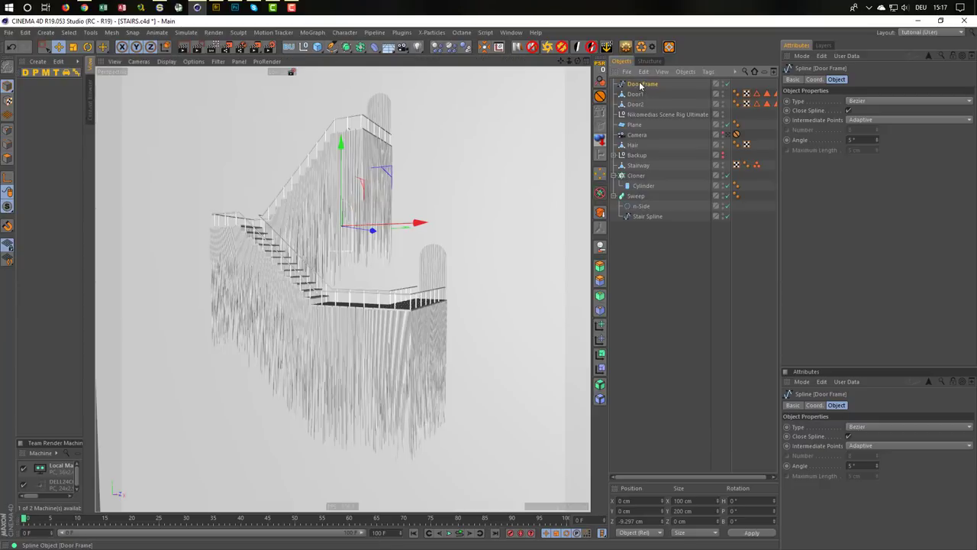
{"action": "left_click_drag", "start_coordinate": [640, 85], "coordinate": [640, 95]}
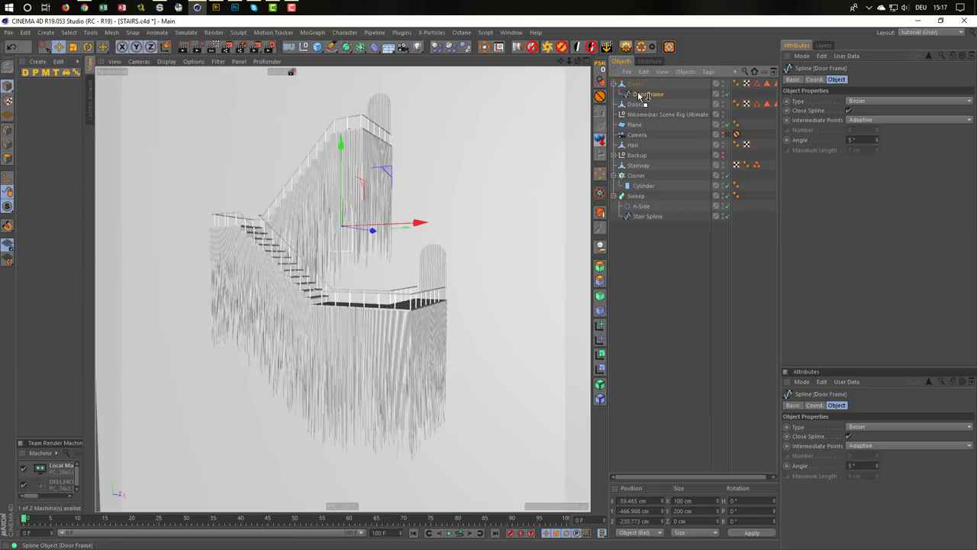
{"action": "left_click", "coordinate": [603, 68]}
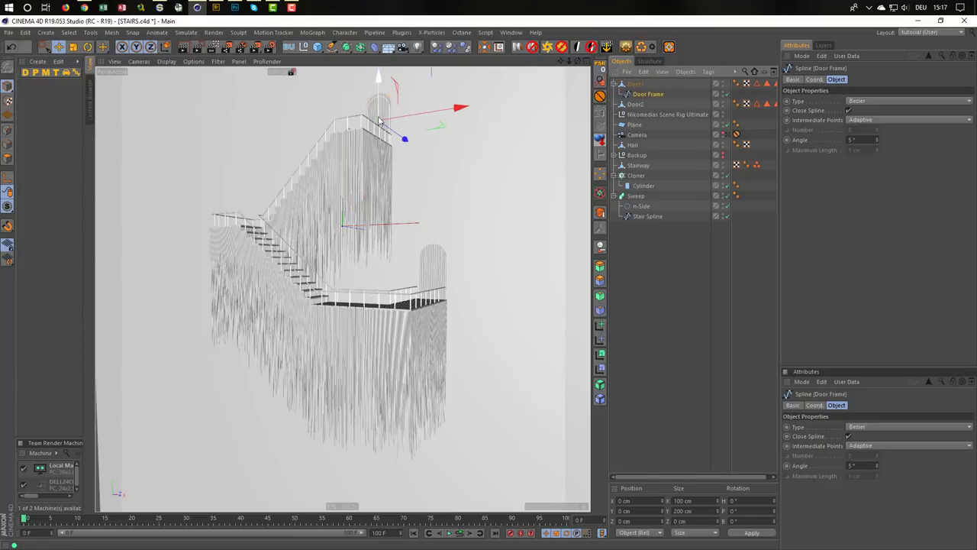
{"action": "middle_click", "coordinate": [378, 193]}
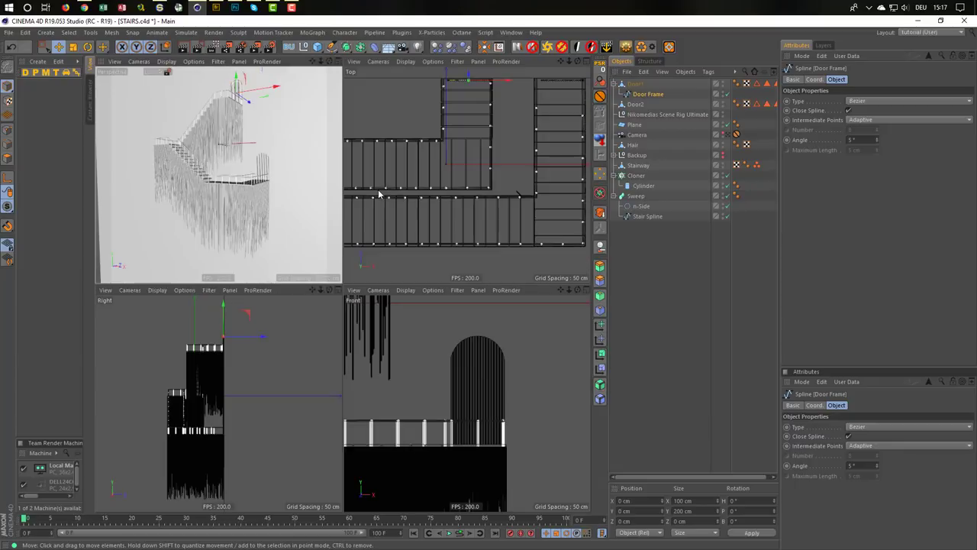
{"action": "middle_click", "coordinate": [366, 368]}
{"action": "middle_click_drag", "start_coordinate": [247, 250], "coordinate": [420, 365], "text": "alt"}
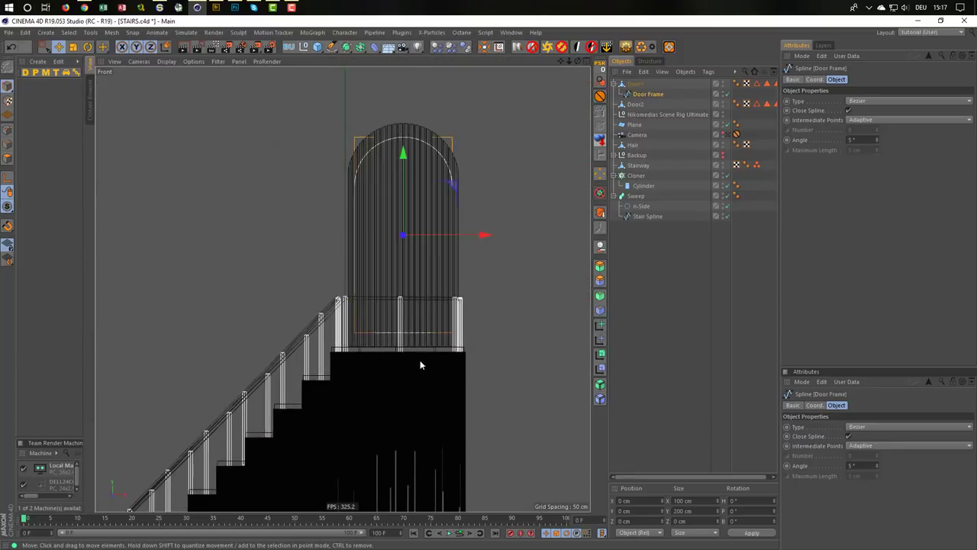
{"action": "mouse_move", "coordinate": [420, 365]}
{"action": "right_mouse_down", "text": "alt"}
{"action": "mouse_move", "coordinate": [455, 333]}
{"action": "mouse_move", "coordinate": [496, 342]}
{"action": "right_mouse_up", "text": "alt"}
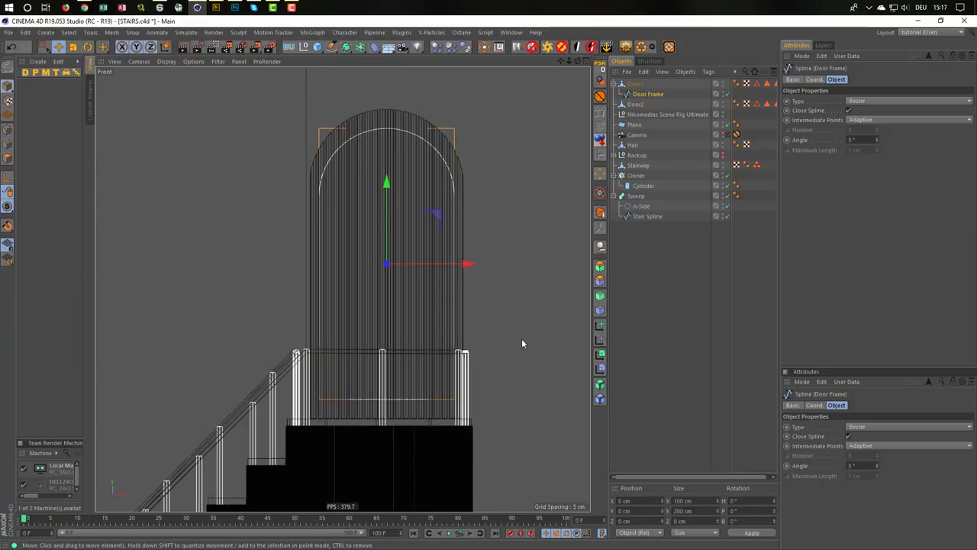
Scale Door Frame up around the door and make two progressively larger copies
{"action": "key", "text": "t"}
{"action": "left_click_drag", "start_coordinate": [467, 413], "coordinate": [594, 363]}
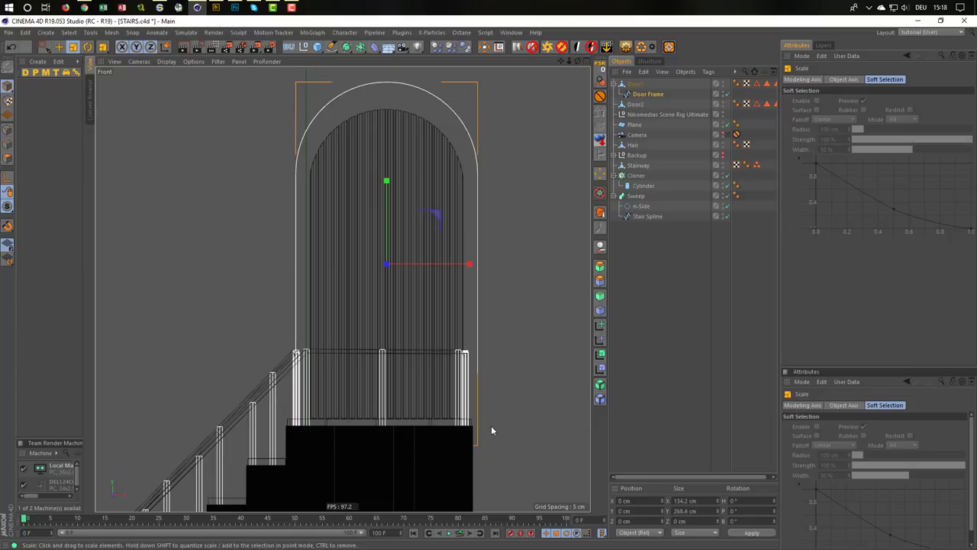
{"action": "mouse_move", "coordinate": [492, 425]}
{"action": "left_mouse_down"}
{"action": "mouse_move", "coordinate": [558, 404]}
{"action": "mouse_move", "coordinate": [593, 409]}
{"action": "mouse_move", "coordinate": [531, 422]}
{"action": "left_mouse_up"}
{"action": "key", "text": "ctrl+c"}
{"action": "key", "text": "ctrl+v"}
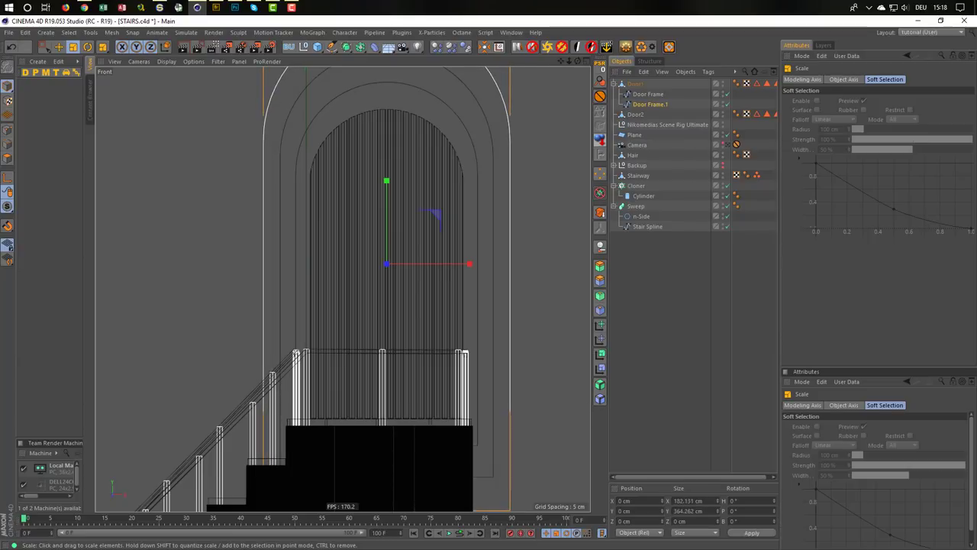
{"action": "key", "text": "ctrl+c"}
{"action": "key", "text": "ctrl+v"}
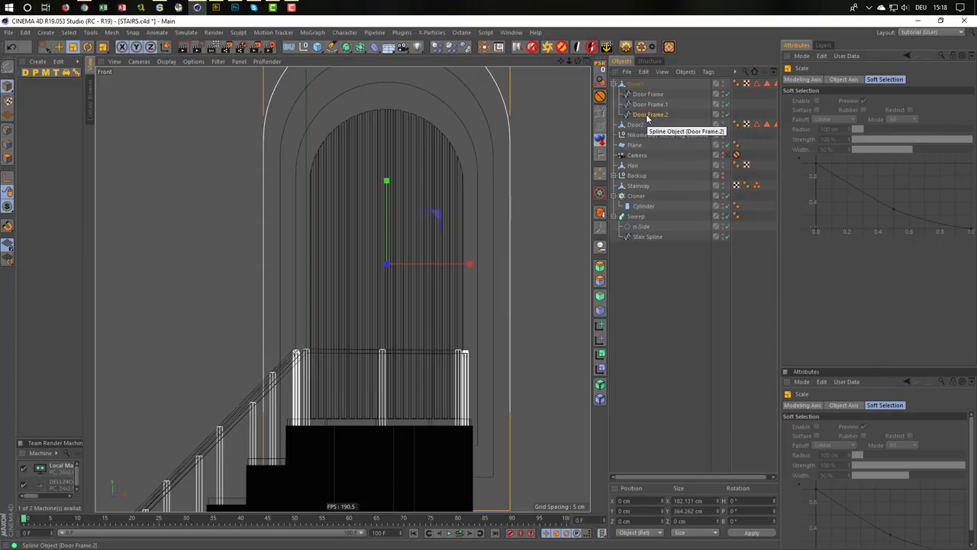
Select Door Frame, Door Frame.1 and Door Frame.2 and group them under a new null
{"action": "left_click", "coordinate": [647, 116]}
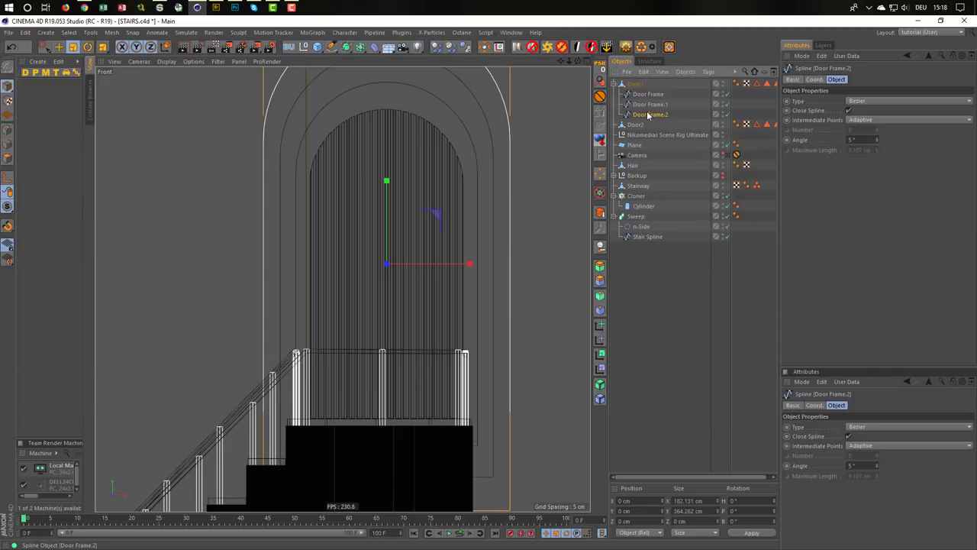
{"action": "left_click", "coordinate": [650, 95], "text": "shift"}
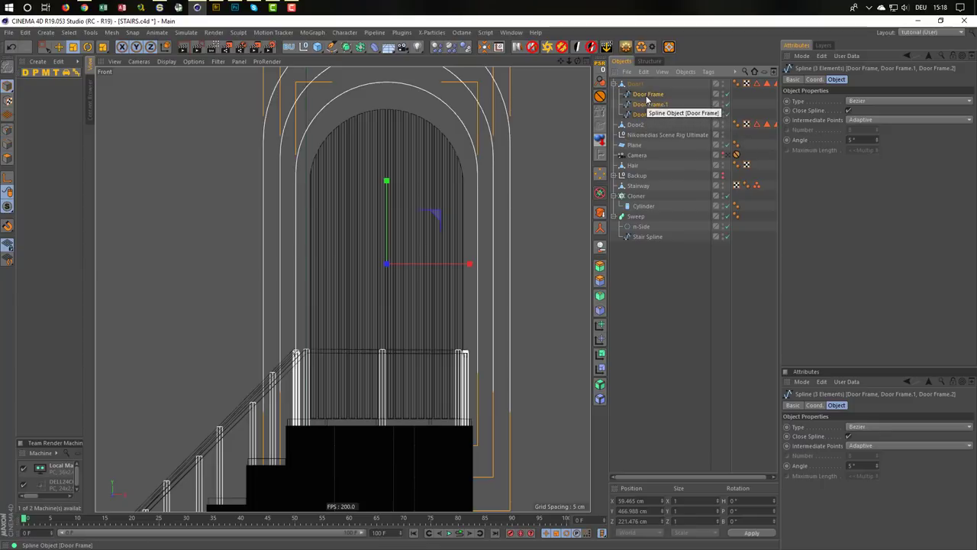
{"action": "key", "text": "alt+g"}
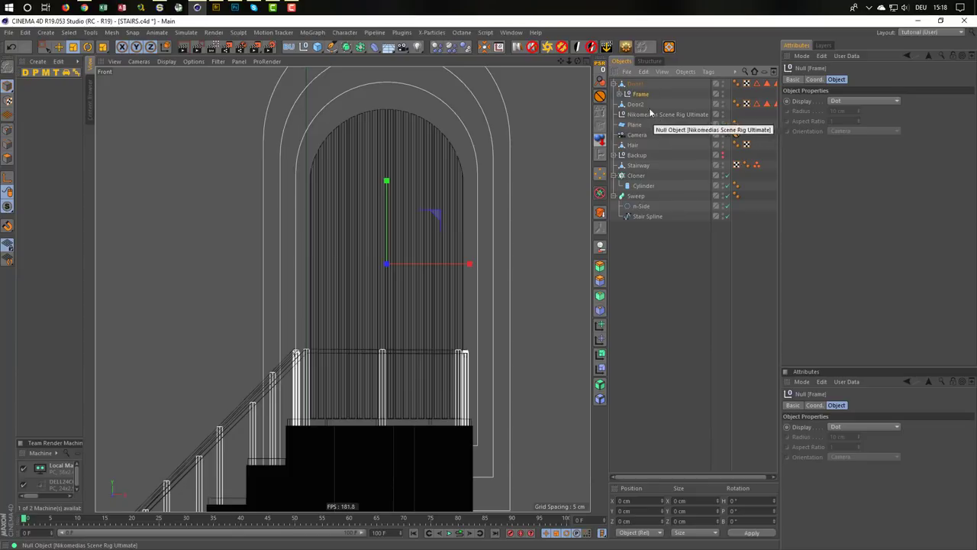
Rename the new null to 'Frame' and copy it under Door2
{"action": "double_click", "coordinate": [638, 93]}
{"action": "type", "text": "Frame"}
{"action": "key", "text": "Return"}
{"action": "left_click_drag", "start_coordinate": [642, 93], "coordinate": [642, 107], "text": "ctrl"}
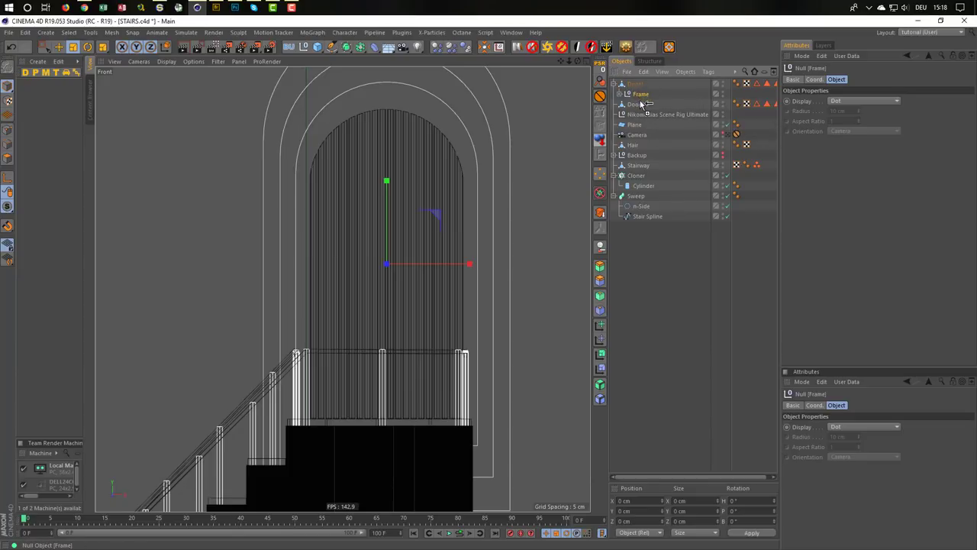
Reset Door2's Frame copy coordinates to 0 so it surrounds the lower door
{"action": "scroll", "coordinate": [449, 274], "scroll_direction": "down", "scroll_amount": 8}
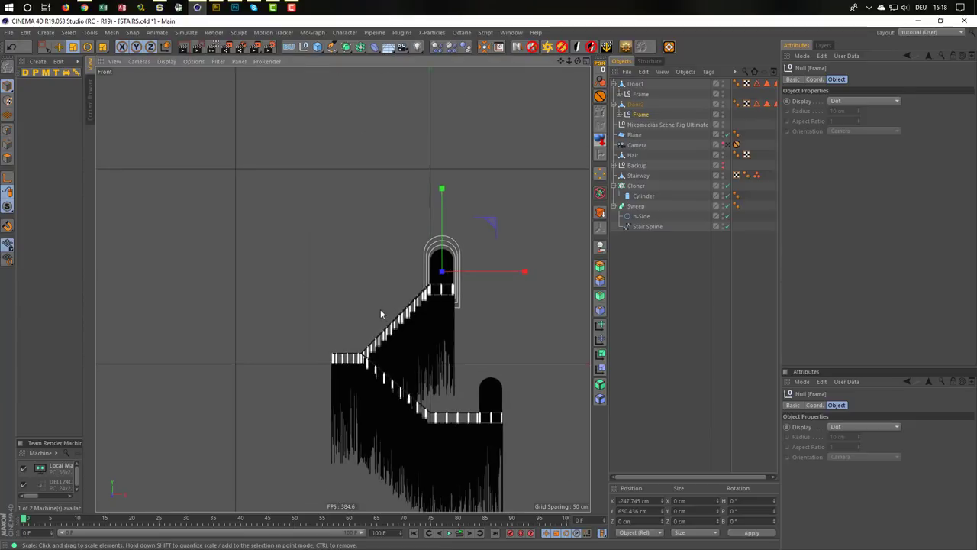
{"action": "middle_click_drag", "start_coordinate": [380, 308], "coordinate": [304, 294]}
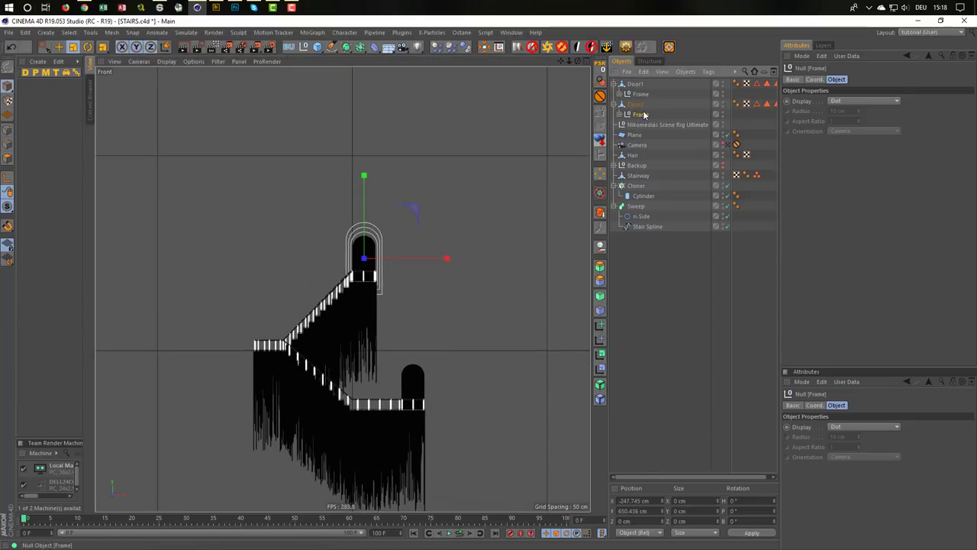
{"action": "left_click", "coordinate": [601, 80]}
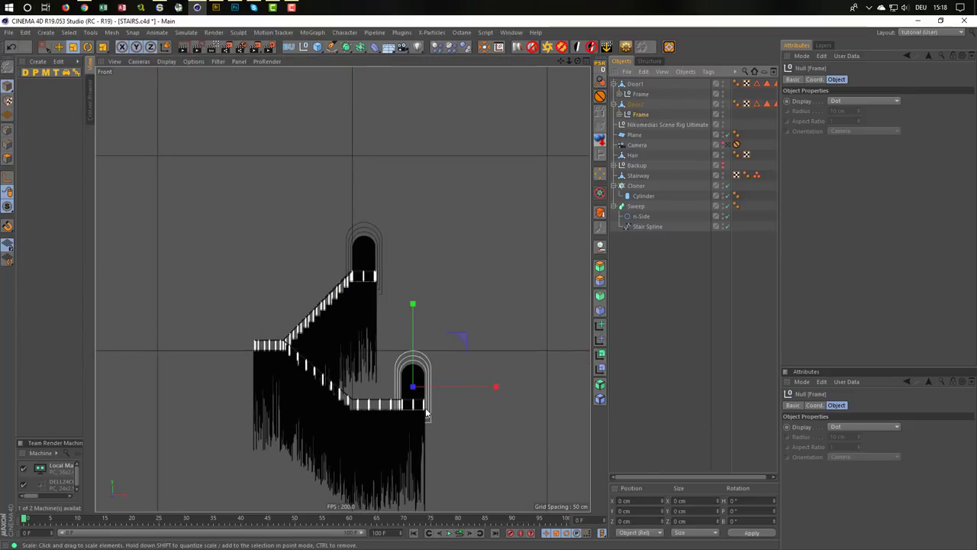
{"action": "scroll", "coordinate": [426, 412], "scroll_direction": "up", "scroll_amount": 6}
{"action": "scroll", "coordinate": [383, 274], "scroll_direction": "down", "scroll_amount": 5}
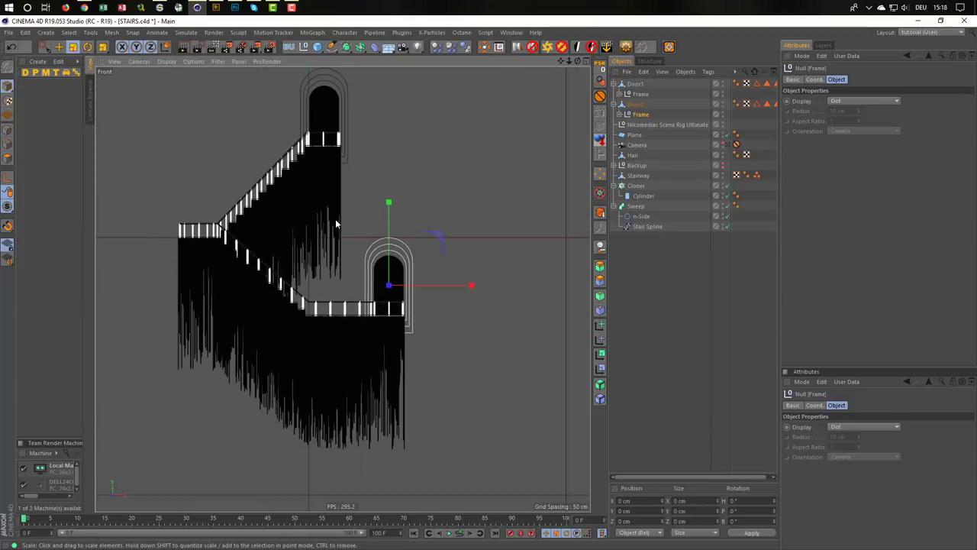
Inspect both door frames in the side view, then return to the perspective view
{"action": "middle_click", "coordinate": [318, 170]}
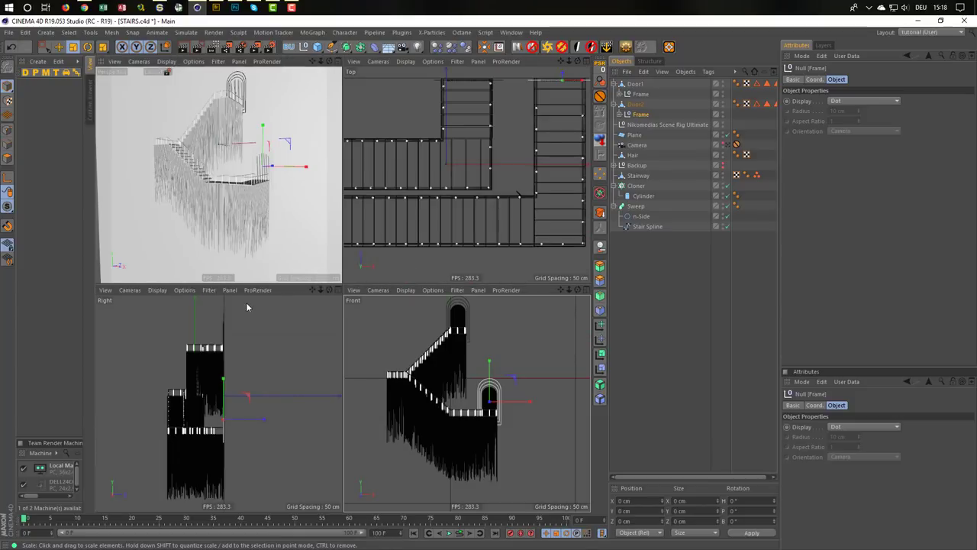
{"action": "middle_click", "coordinate": [224, 431]}
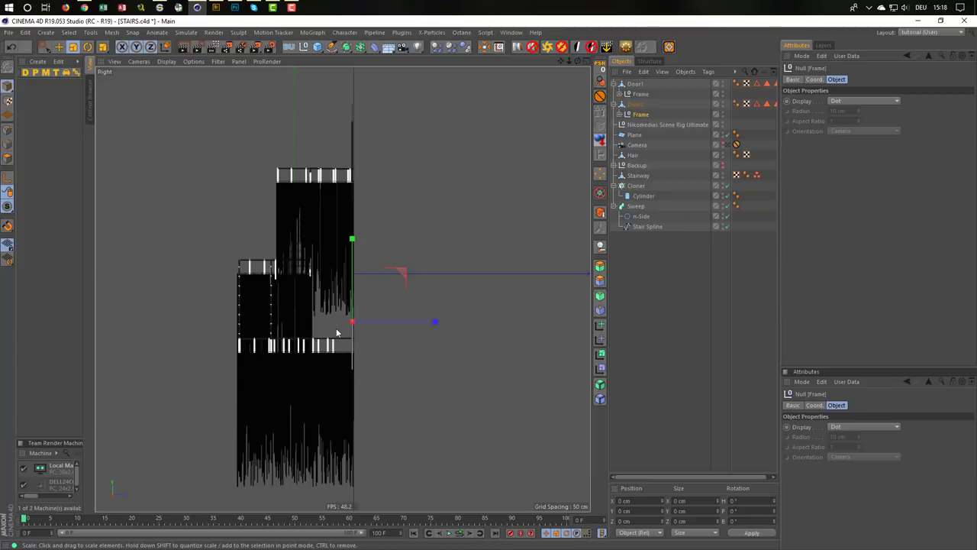
{"action": "scroll", "coordinate": [337, 333], "scroll_direction": "up", "scroll_amount": 4}
{"action": "scroll", "coordinate": [339, 326], "scroll_direction": "up", "scroll_amount": 1}
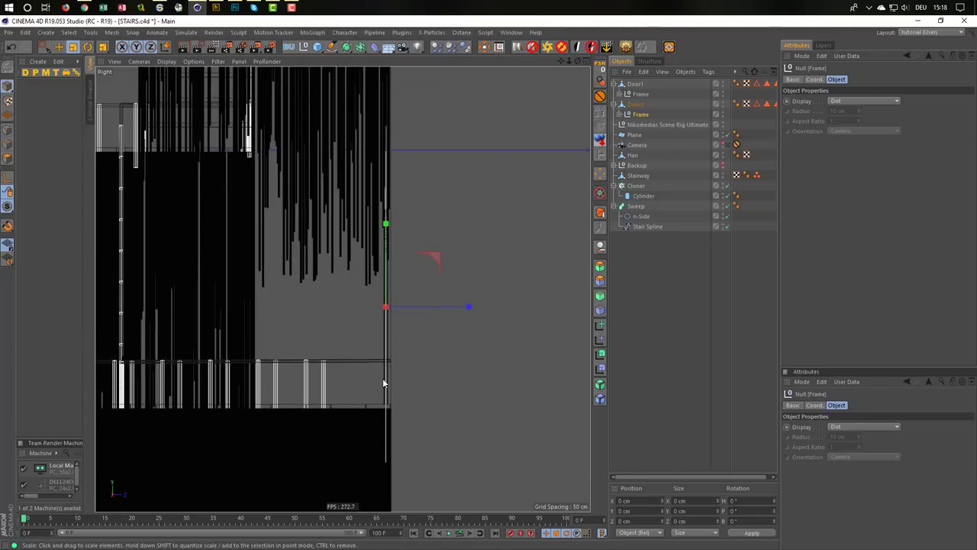
{"action": "scroll", "coordinate": [410, 379], "scroll_direction": "up", "scroll_amount": 2}
{"action": "scroll", "coordinate": [408, 358], "scroll_direction": "up", "scroll_amount": 2}
{"action": "scroll", "coordinate": [423, 359], "scroll_direction": "up", "scroll_amount": 1}
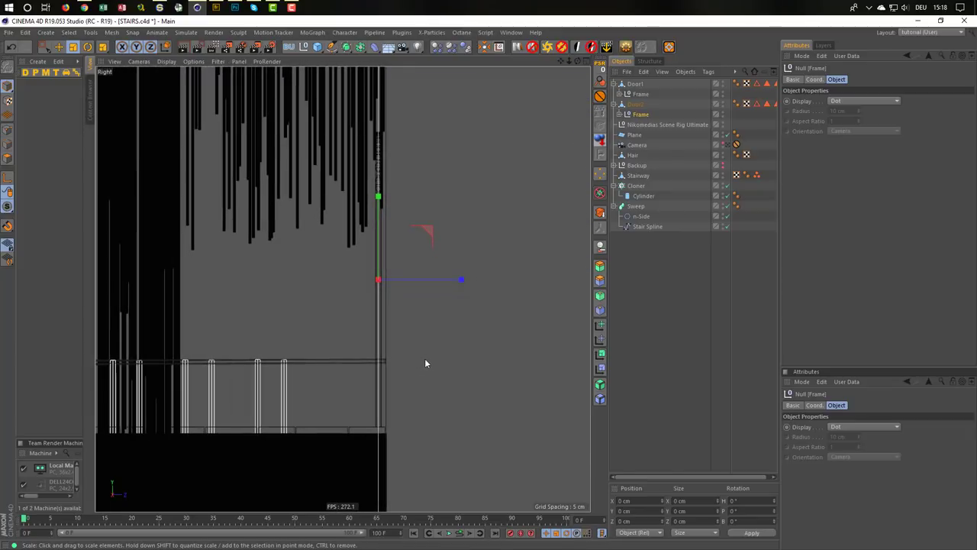
{"action": "middle_click", "coordinate": [451, 310]}
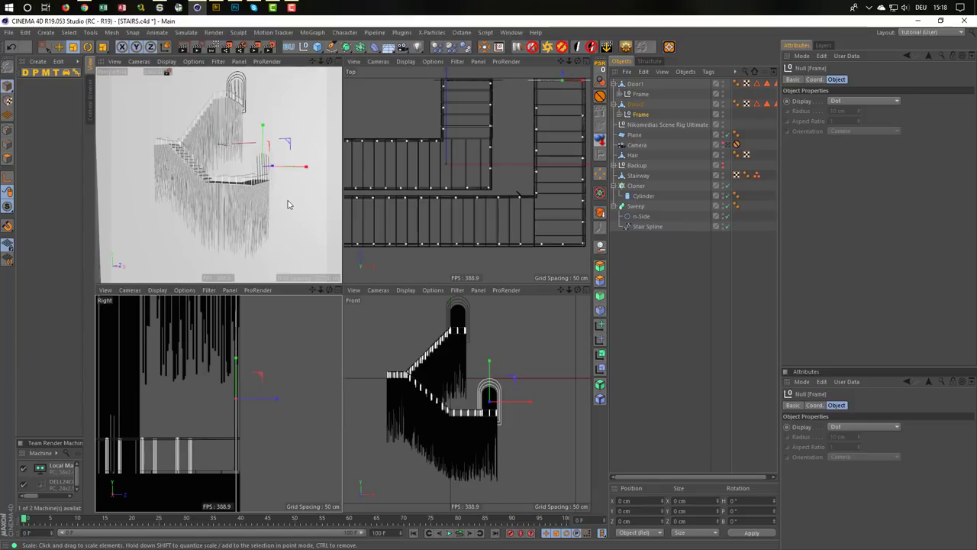
{"action": "middle_click", "coordinate": [294, 203]}
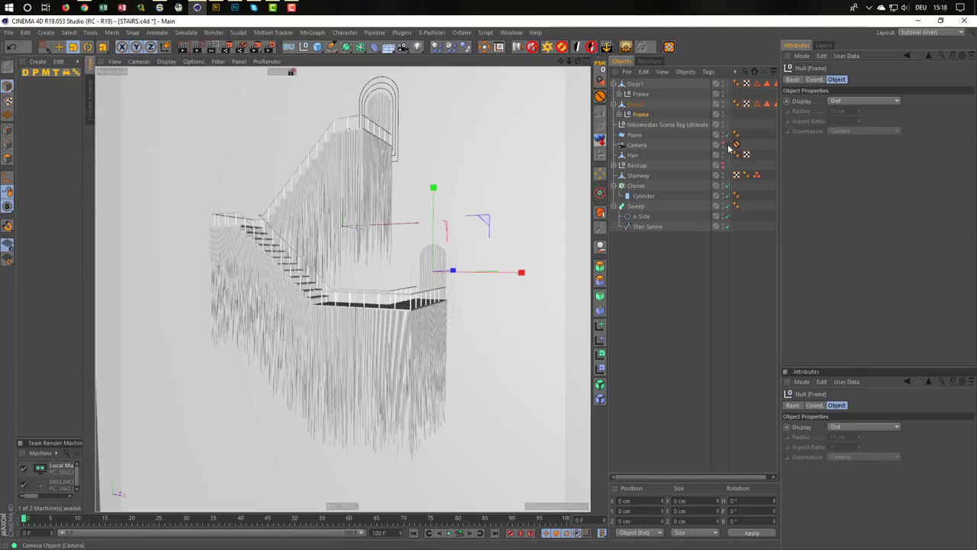
{"action": "mouse_move", "coordinate": [415, 125]}
{"action": "left_mouse_down", "text": "alt"}
{"action": "mouse_move", "coordinate": [362, 152]}
{"action": "mouse_move", "coordinate": [394, 207]}
{"action": "left_mouse_up", "text": "alt"}
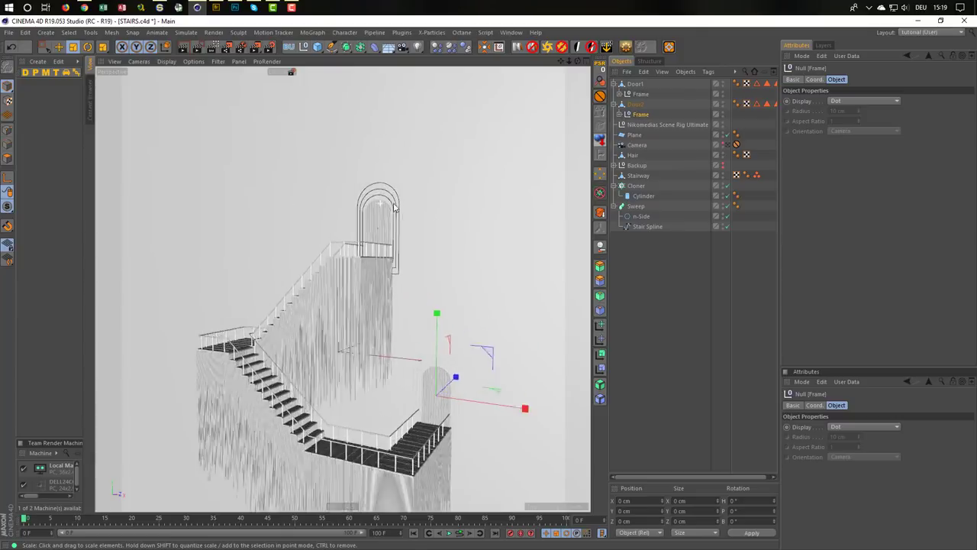
{"action": "mouse_move", "coordinate": [395, 207]}
{"action": "right_mouse_down", "text": "alt"}
{"action": "mouse_move", "coordinate": [586, 206]}
{"action": "mouse_move", "coordinate": [450, 231]}
{"action": "mouse_move", "coordinate": [418, 255]}
{"action": "right_mouse_up", "text": "alt"}
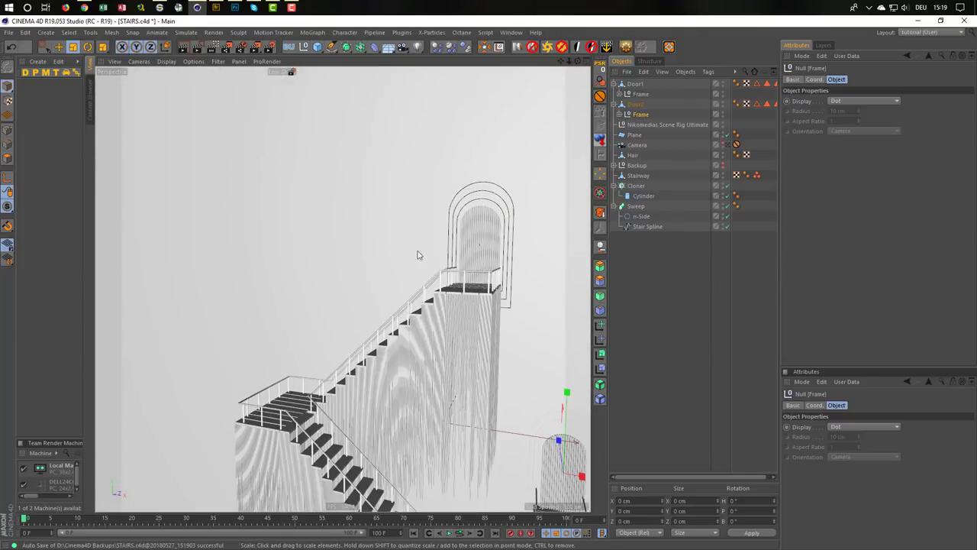
{"action": "mouse_move", "coordinate": [417, 255]}
{"action": "left_mouse_down", "text": "alt"}
{"action": "mouse_move", "coordinate": [412, 229]}
{"action": "mouse_move", "coordinate": [352, 204]}
{"action": "mouse_move", "coordinate": [402, 242]}
{"action": "left_mouse_up", "text": "alt"}
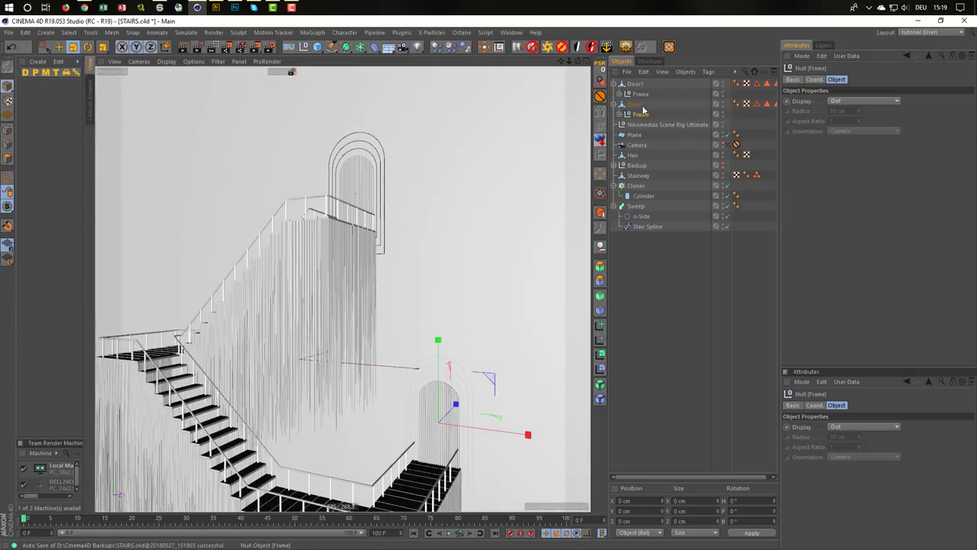
Expand Door1's Frame, select Door1, and bring up the Spline primitives palette
{"action": "left_click", "coordinate": [623, 93]}
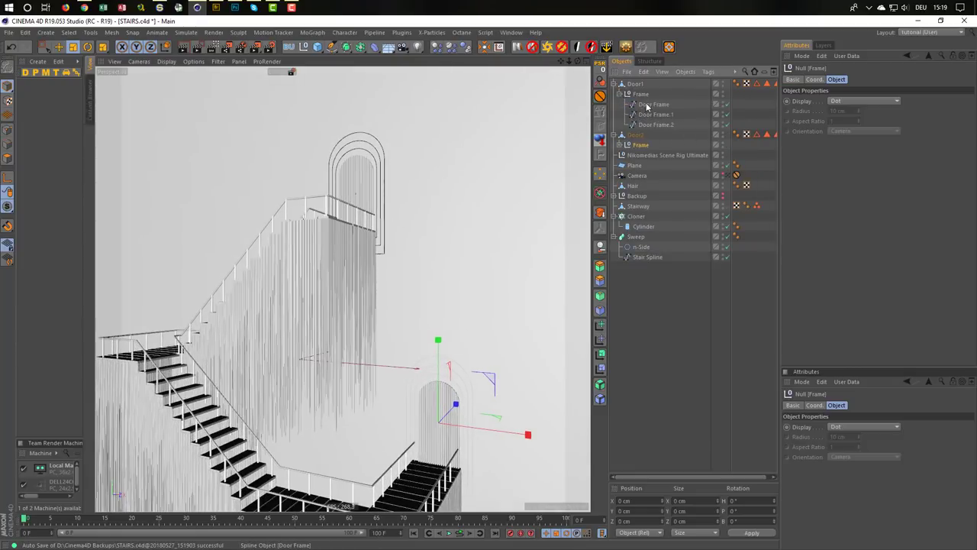
{"action": "left_click", "coordinate": [640, 95]}
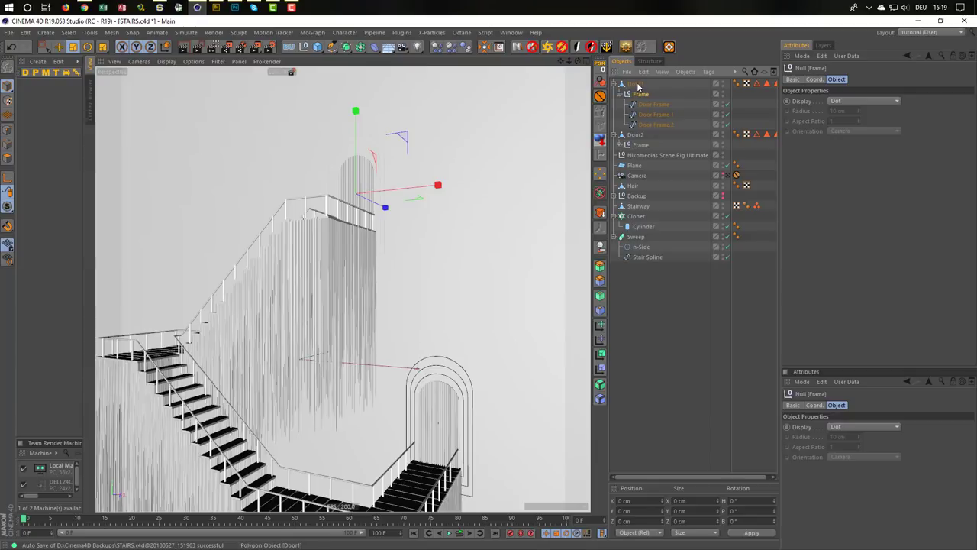
{"action": "left_click", "coordinate": [637, 84]}
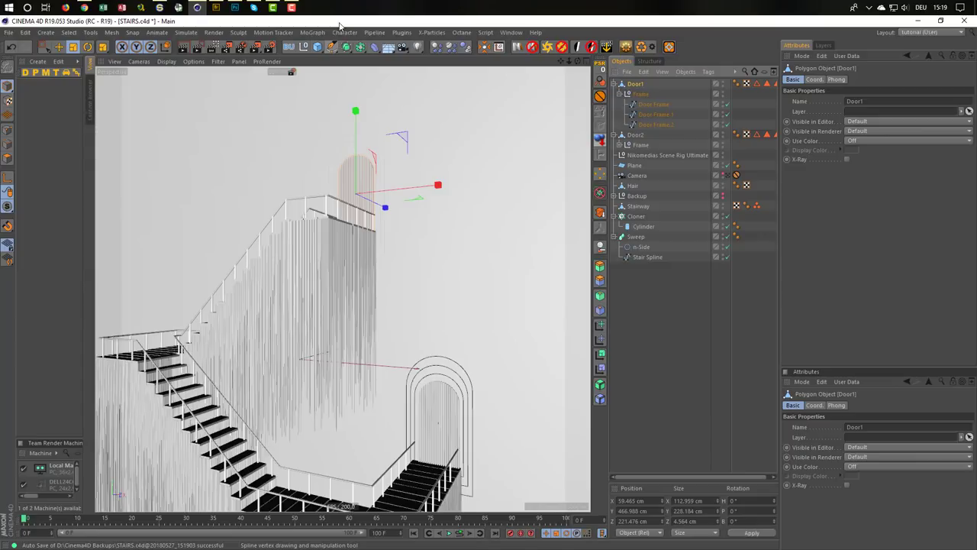
{"action": "left_click", "coordinate": [331, 46]}
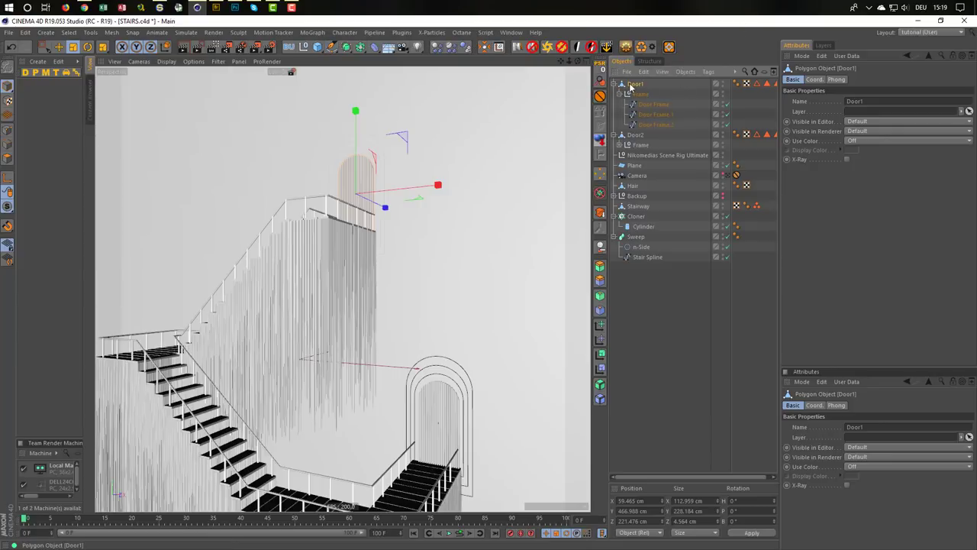
{"action": "left_click", "coordinate": [331, 47]}
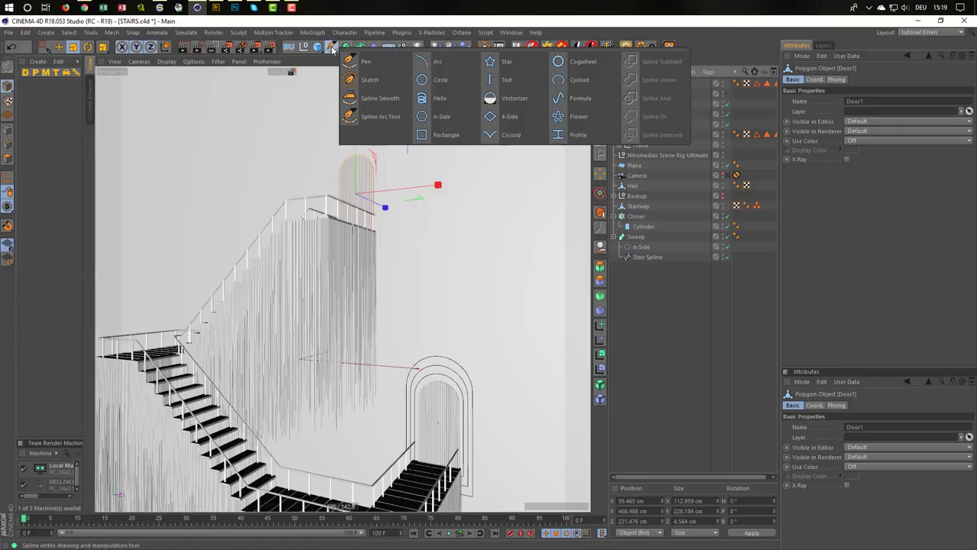
Add an n-Side spline with radius 2 cm and 8 sides
{"action": "left_click", "coordinate": [435, 119]}
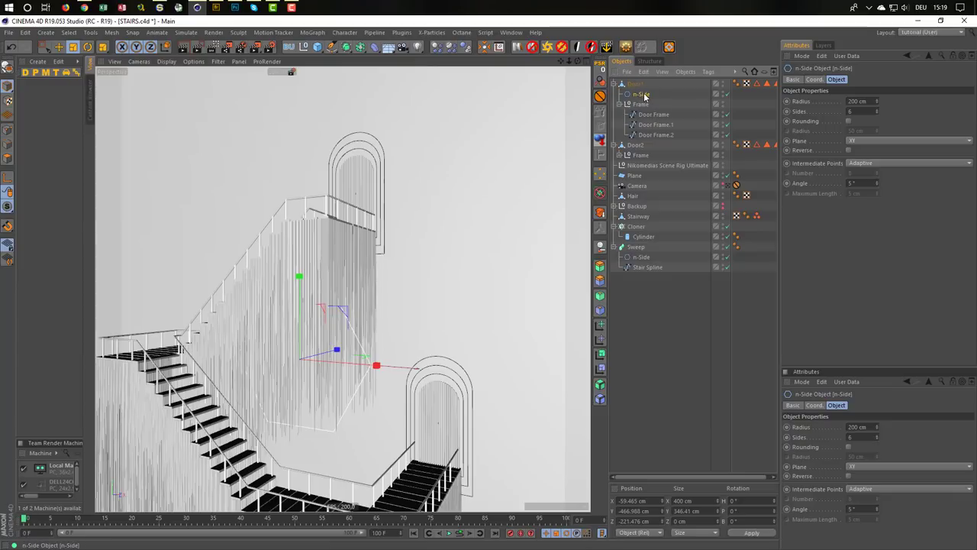
{"action": "left_click", "coordinate": [856, 101]}
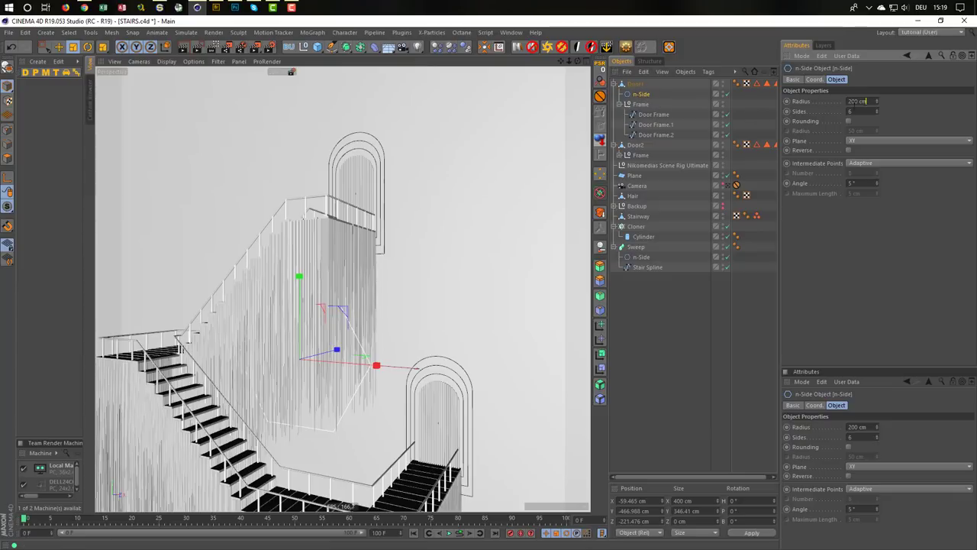
{"action": "type", "text": "2"}
{"action": "key", "text": "Tab"}
{"action": "type", "text": "8"}
{"action": "key", "text": "Return"}
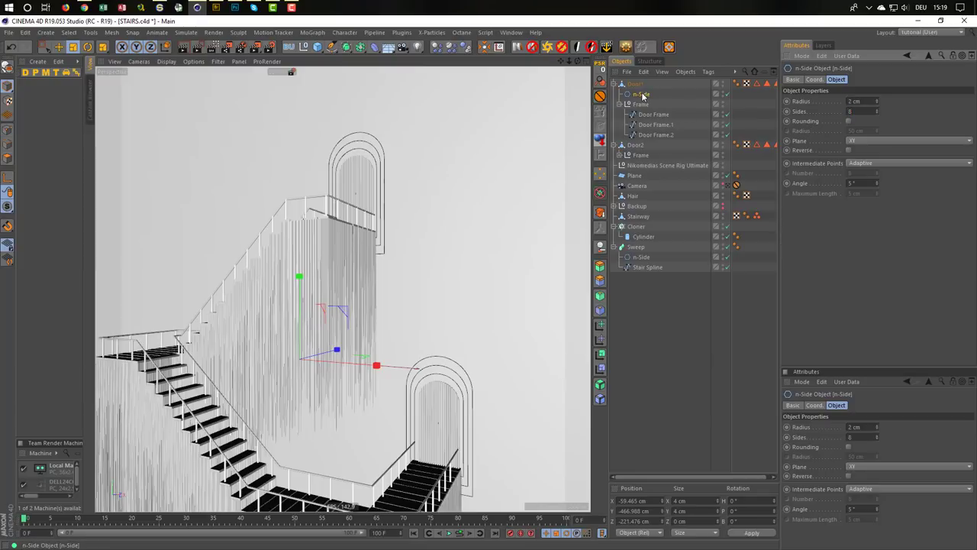
Wrap the n-Side in a new Sweep and frame Door1's Frame group in the view
{"action": "left_click", "coordinate": [347, 47]}
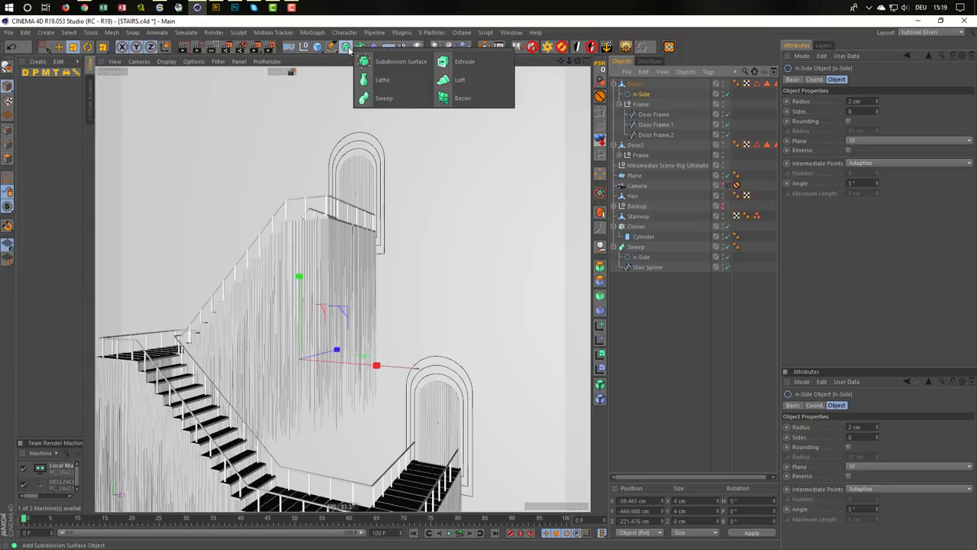
{"action": "left_click", "coordinate": [390, 104], "text": "alt"}
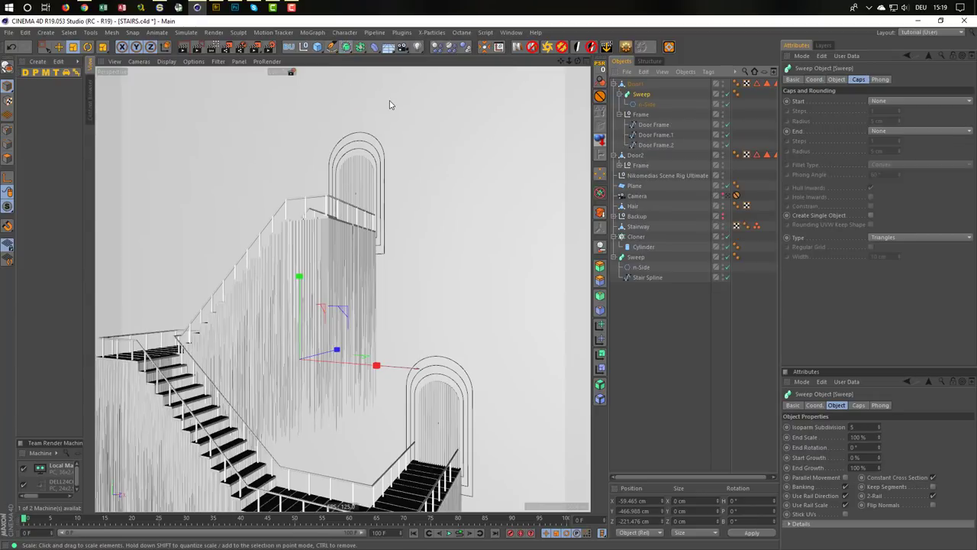
{"action": "left_click", "coordinate": [621, 115]}
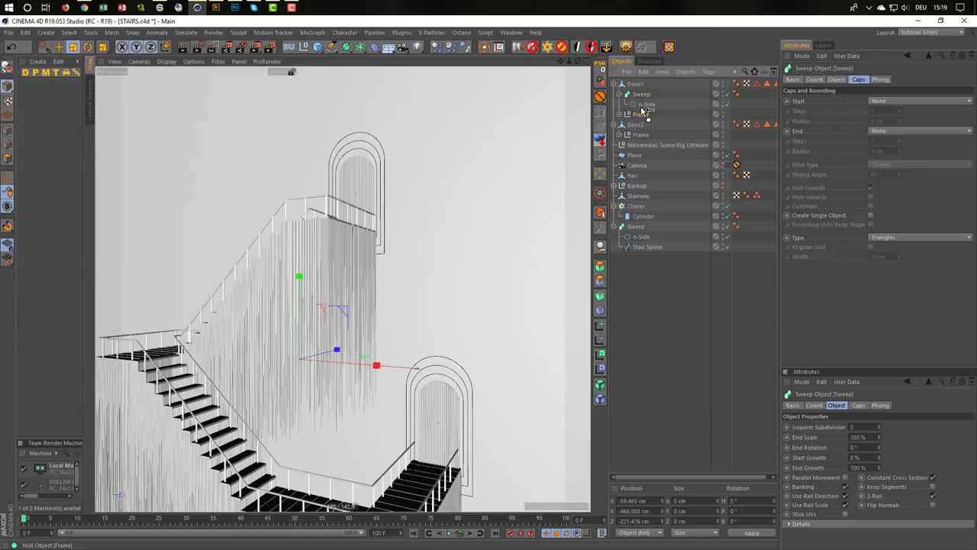
{"action": "left_click", "coordinate": [640, 113]}
{"action": "key", "text": "o"}
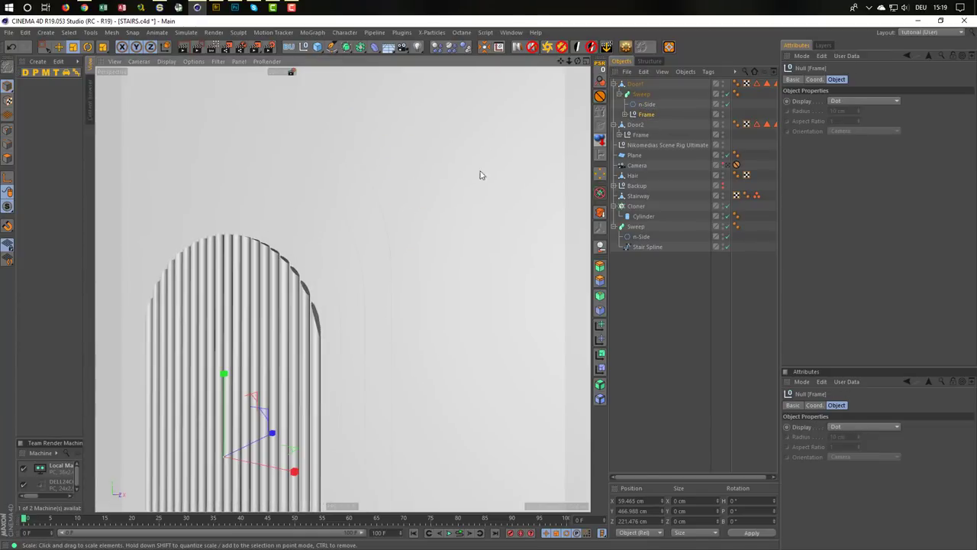
Add a Connect object under Door1's Frame and nest the three Door Frame splines inside it
{"action": "left_click", "coordinate": [626, 114]}
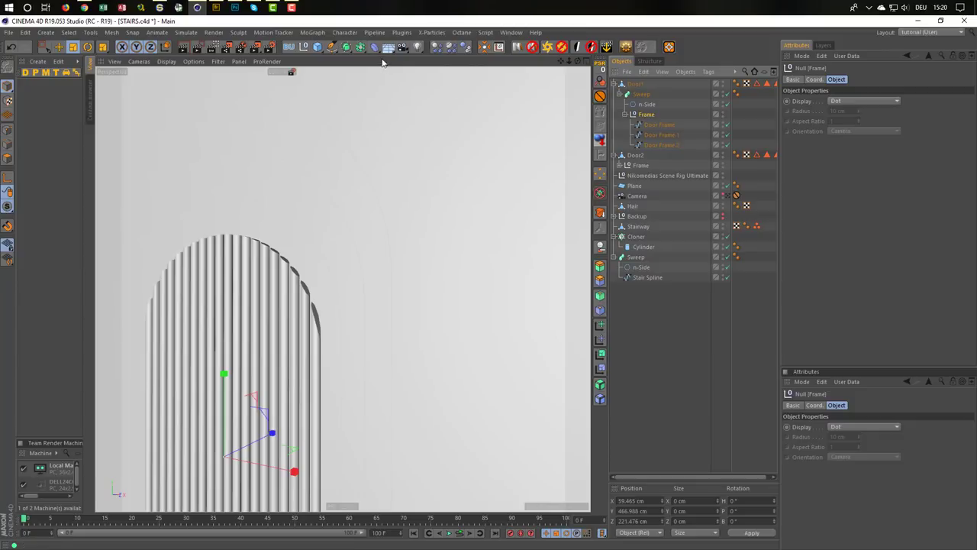
{"action": "left_click_drag", "start_coordinate": [362, 47], "coordinate": [466, 80]}
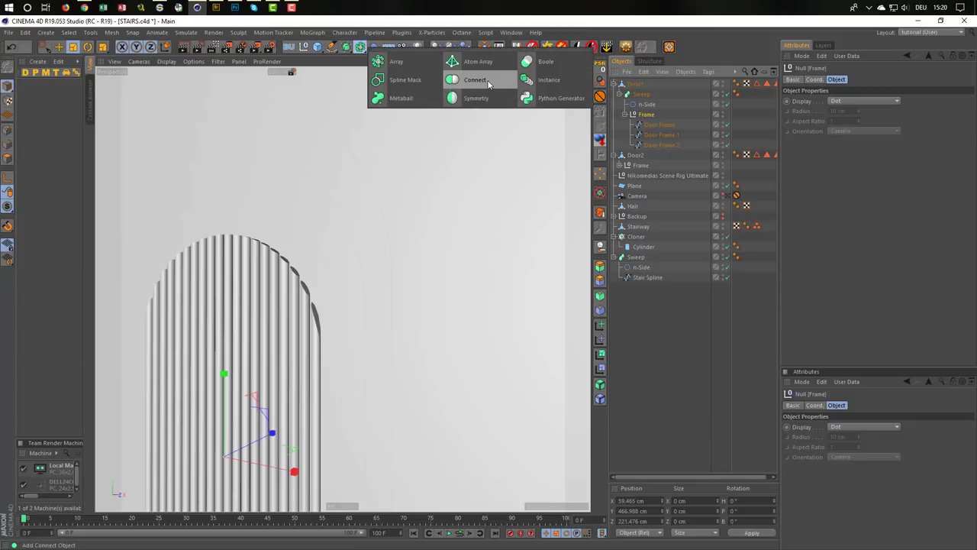
{"action": "left_click", "coordinate": [646, 155]}
{"action": "left_click", "coordinate": [653, 136], "text": "shift"}
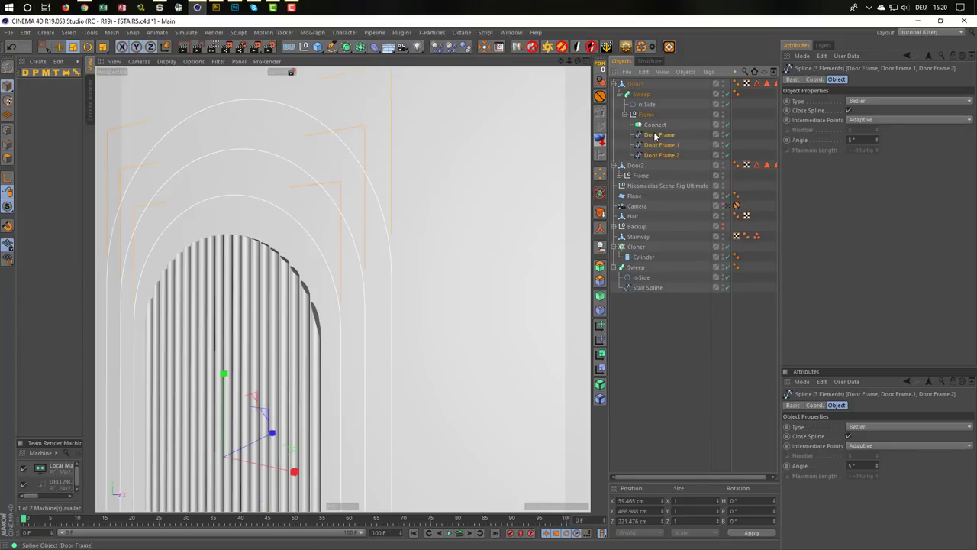
{"action": "left_click_drag", "start_coordinate": [661, 128], "coordinate": [656, 124]}
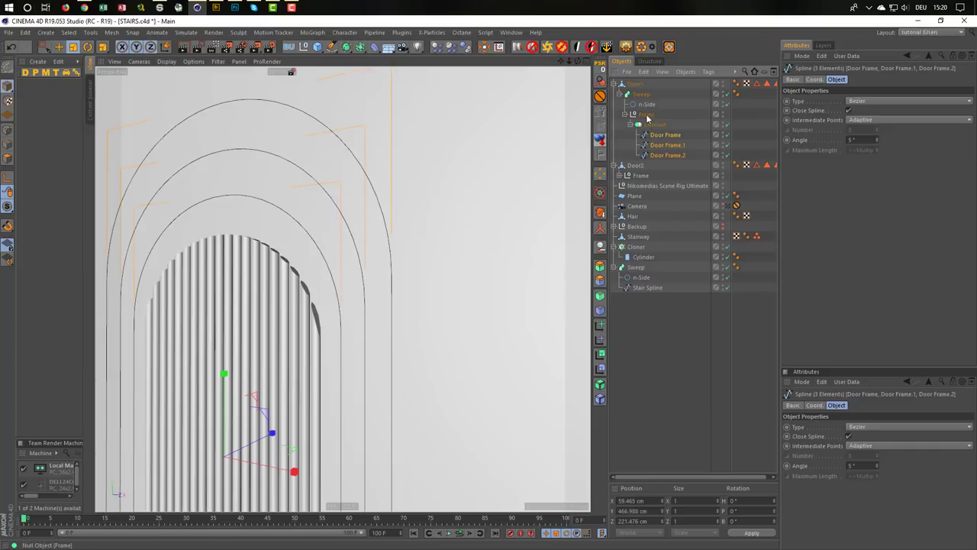
Delete Door1's Frame group without its children, keeping the Connect and splines
{"action": "left_click", "coordinate": [643, 116]}
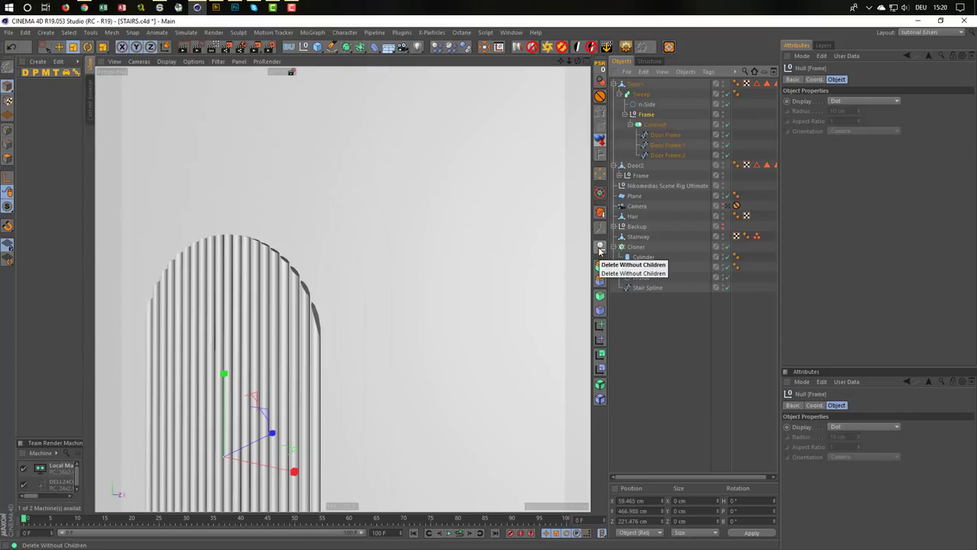
{"action": "right_click", "coordinate": [650, 117]}
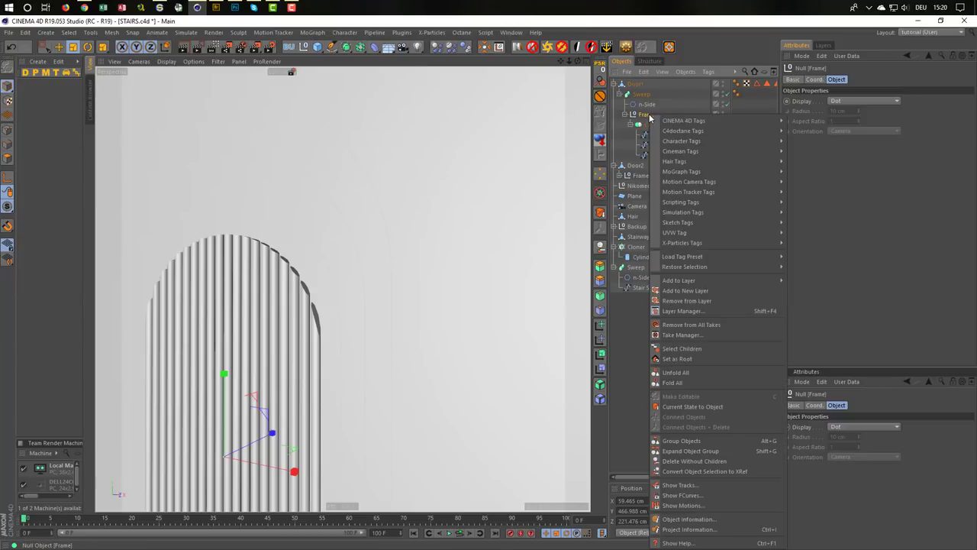
{"action": "left_click", "coordinate": [679, 462]}
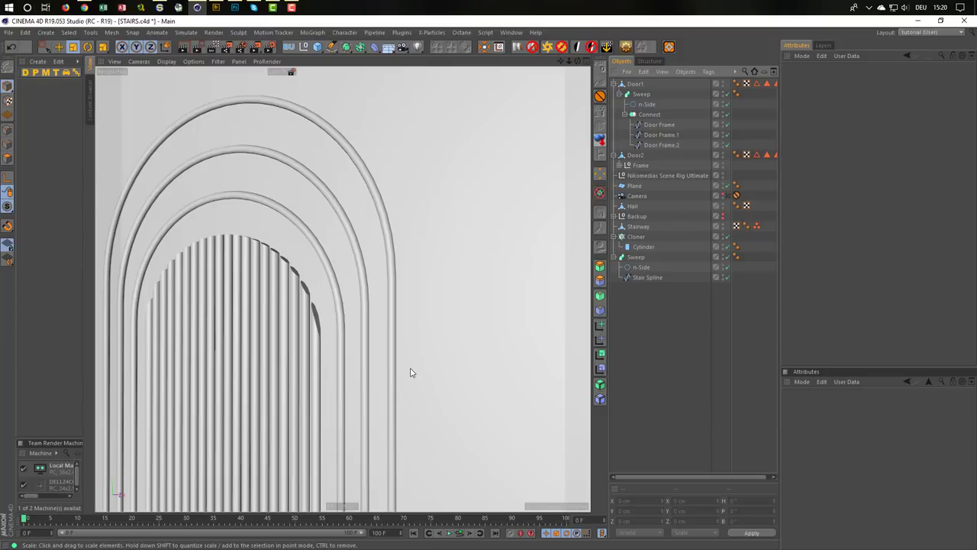
{"action": "scroll", "coordinate": [408, 362], "scroll_direction": "down", "scroll_amount": 5}
{"action": "scroll", "coordinate": [374, 351], "scroll_direction": "down", "scroll_amount": 5}
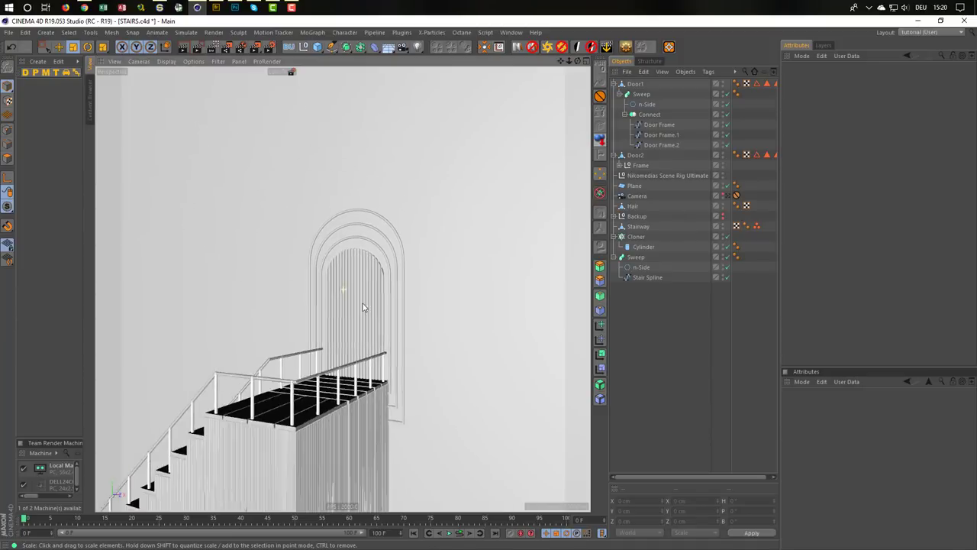
Copy Door1's n-Side profile into Door2 and wrap it in a new Sweep
{"action": "left_click_drag", "start_coordinate": [364, 305], "coordinate": [326, 316], "text": "alt"}
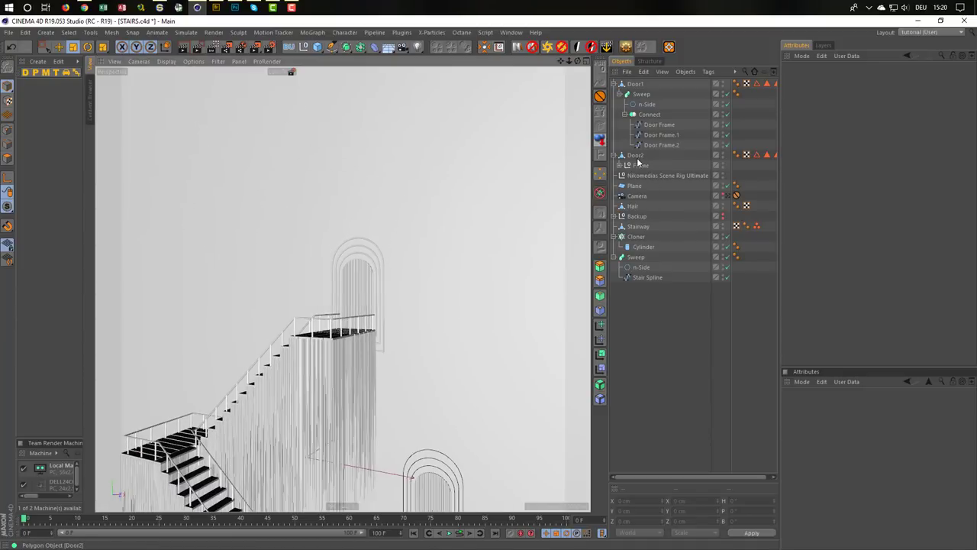
{"action": "left_click", "coordinate": [645, 104]}
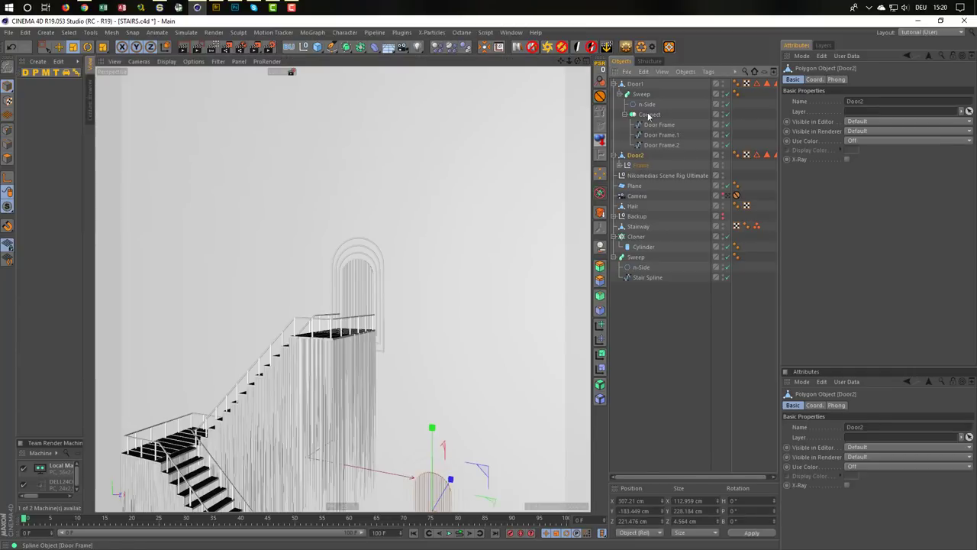
{"action": "left_click_drag", "start_coordinate": [646, 105], "coordinate": [645, 158], "text": "ctrl"}
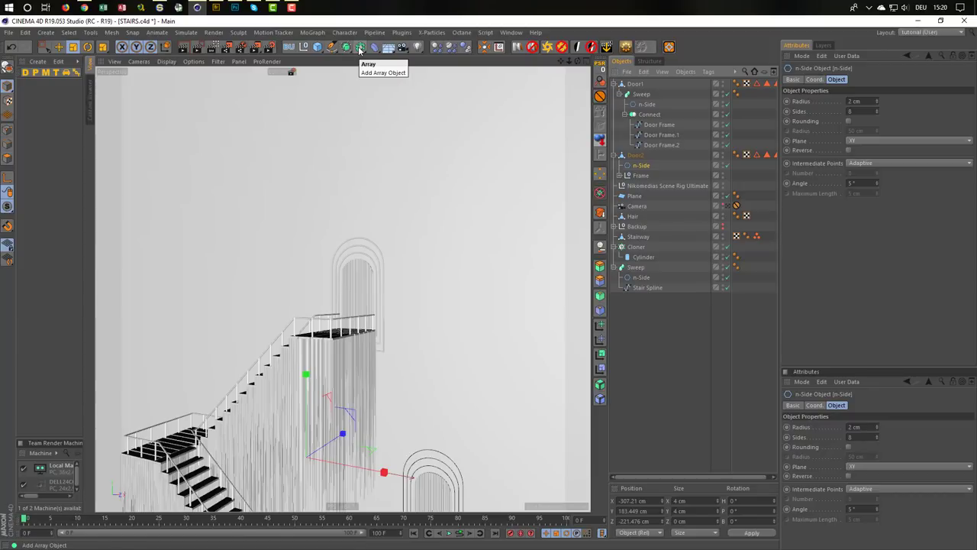
{"action": "left_click_drag", "start_coordinate": [359, 48], "coordinate": [382, 98]}
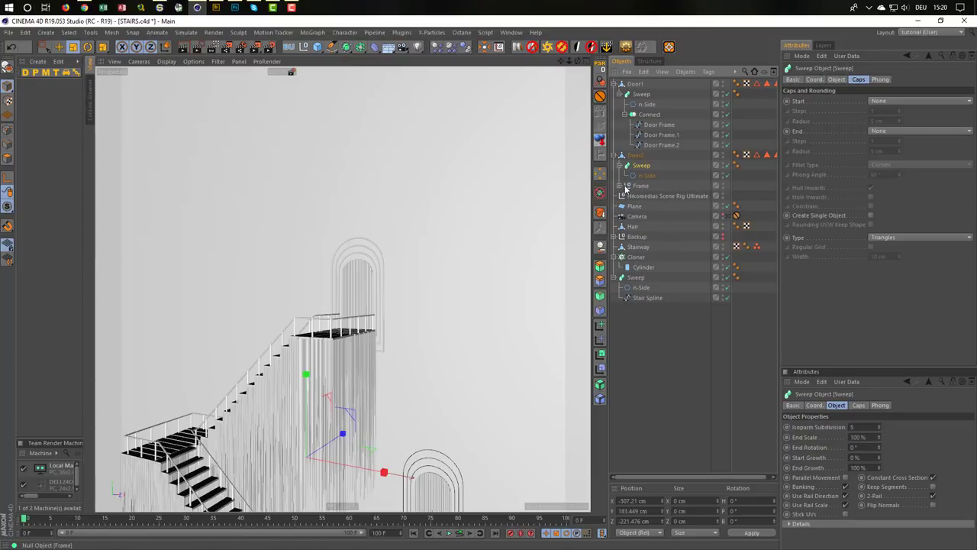
Group Door2's three Door Frame splines in a Connect, remove Frame, and move Connect under the Sweep
{"action": "left_click", "coordinate": [615, 186]}
{"action": "left_click", "coordinate": [641, 185]}
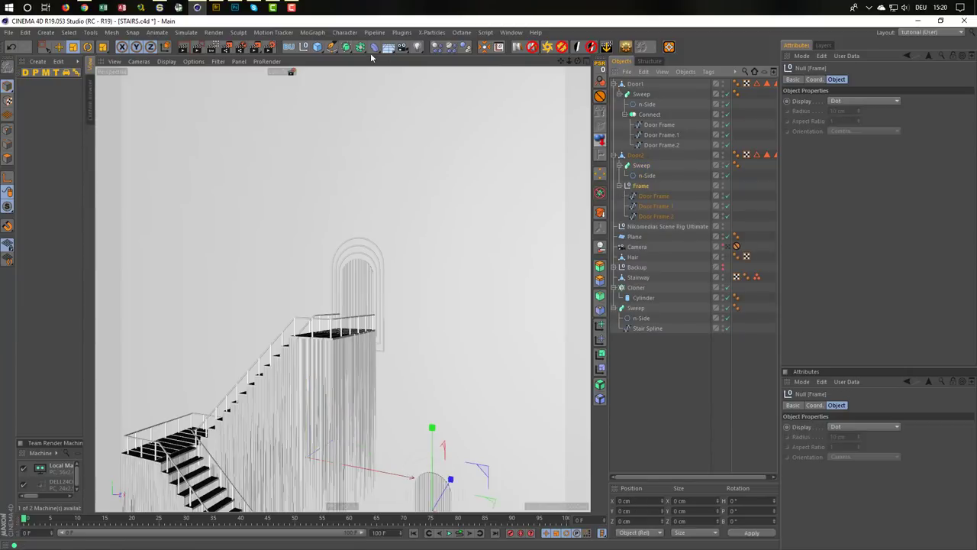
{"action": "left_click", "coordinate": [361, 48]}
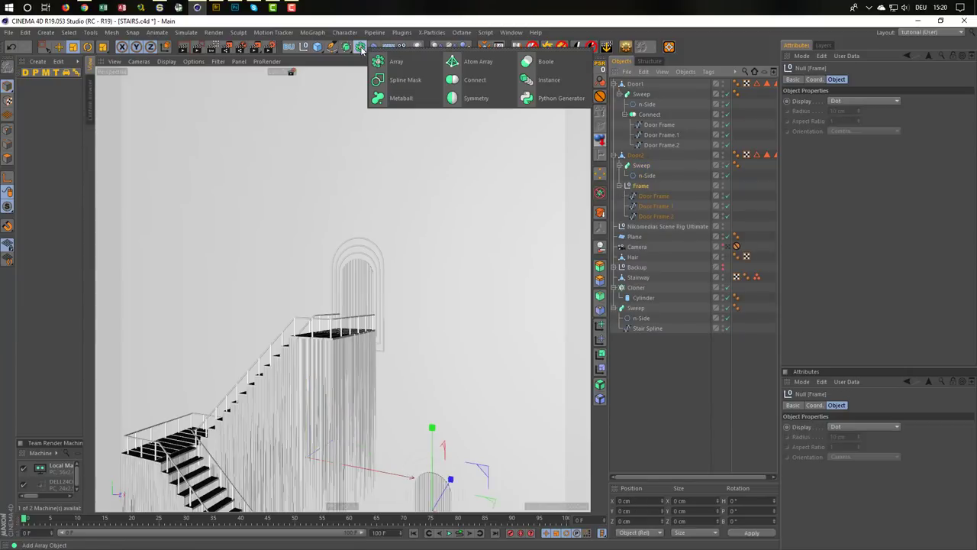
{"action": "left_click", "coordinate": [473, 79]}
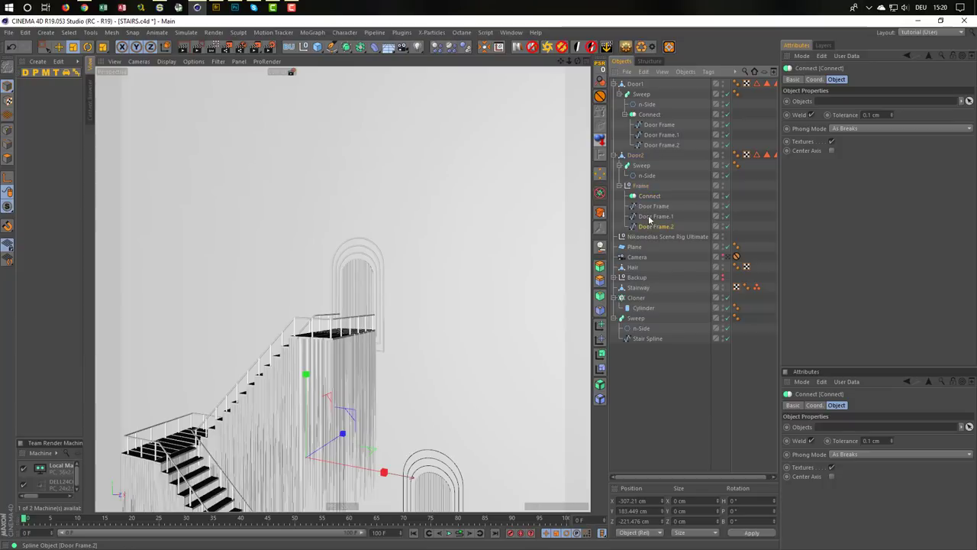
{"action": "left_click_drag", "start_coordinate": [647, 234], "coordinate": [649, 197]}
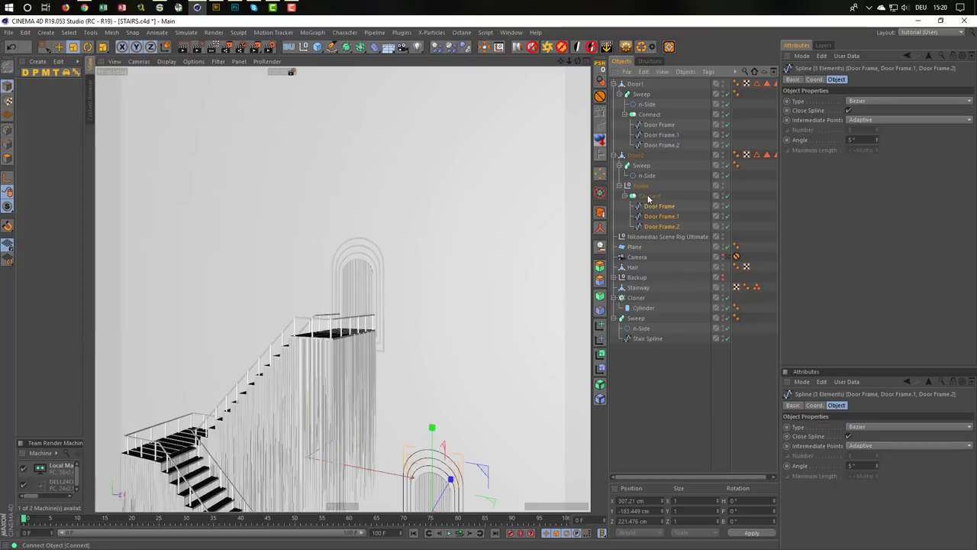
{"action": "left_click", "coordinate": [643, 187]}
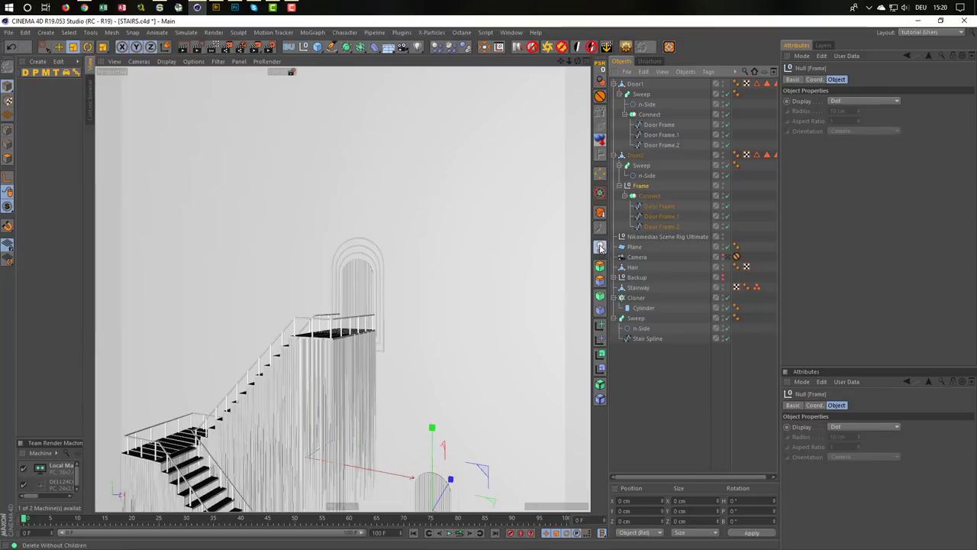
{"action": "key", "text": "shift+g"}
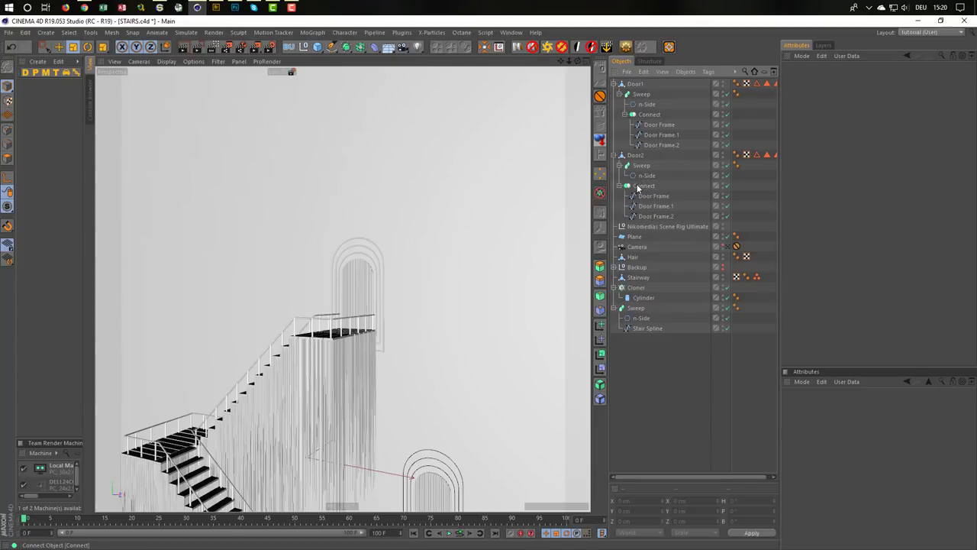
{"action": "left_click_drag", "start_coordinate": [645, 186], "coordinate": [644, 181]}
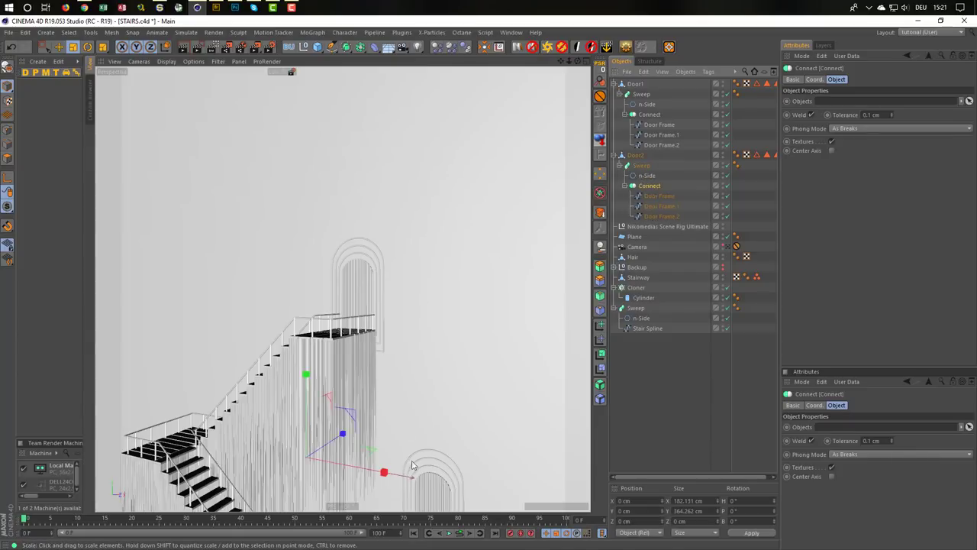
{"action": "mouse_move", "coordinate": [412, 466]}
{"action": "left_mouse_down", "text": "alt"}
{"action": "mouse_move", "coordinate": [518, 330]}
{"action": "mouse_move", "coordinate": [552, 323]}
{"action": "left_mouse_up", "text": "alt"}
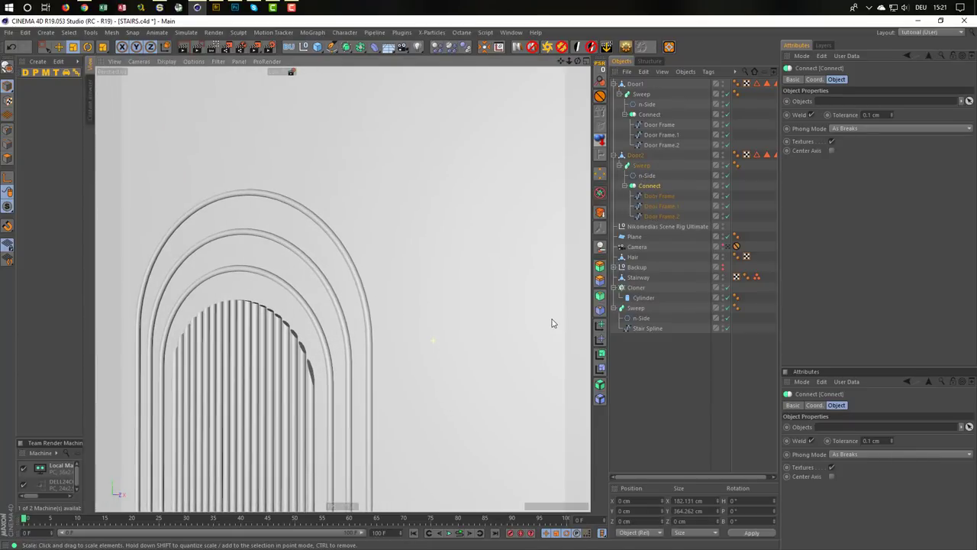
{"action": "right_click_drag", "start_coordinate": [553, 323], "coordinate": [449, 369], "text": "alt"}
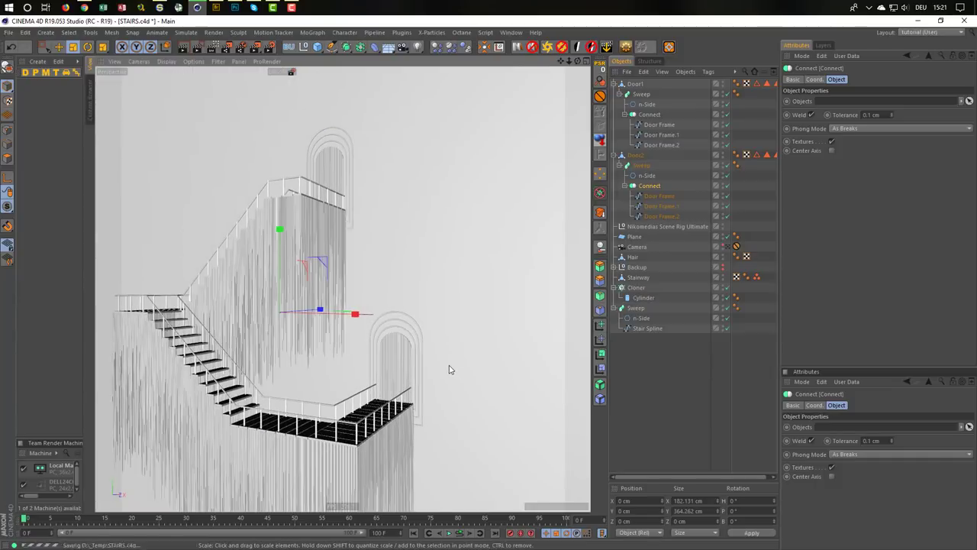
Collapse the Door1 and Door2 groups in the Object Manager
{"action": "left_click", "coordinate": [619, 156]}
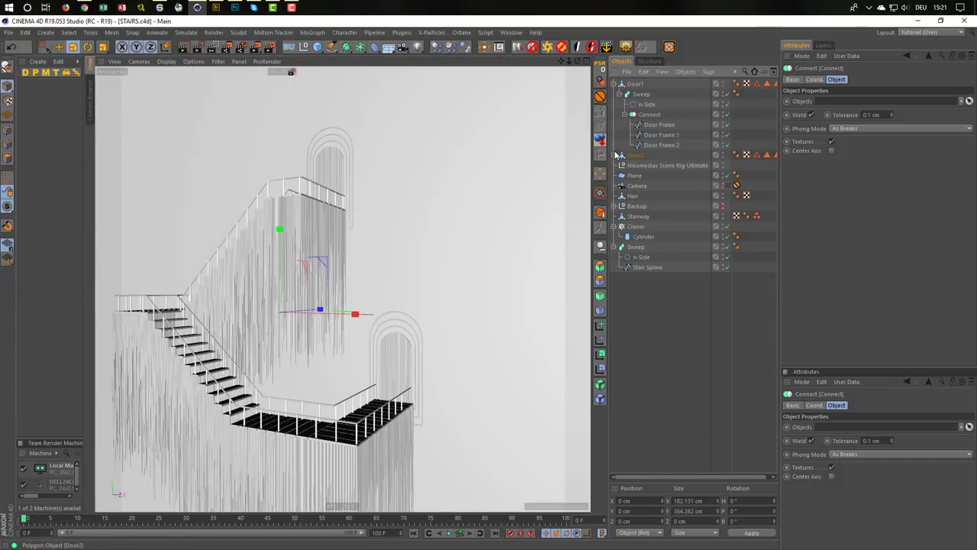
{"action": "left_click", "coordinate": [615, 84]}
{"action": "scroll", "coordinate": [407, 362], "scroll_direction": "up", "scroll_amount": 5}
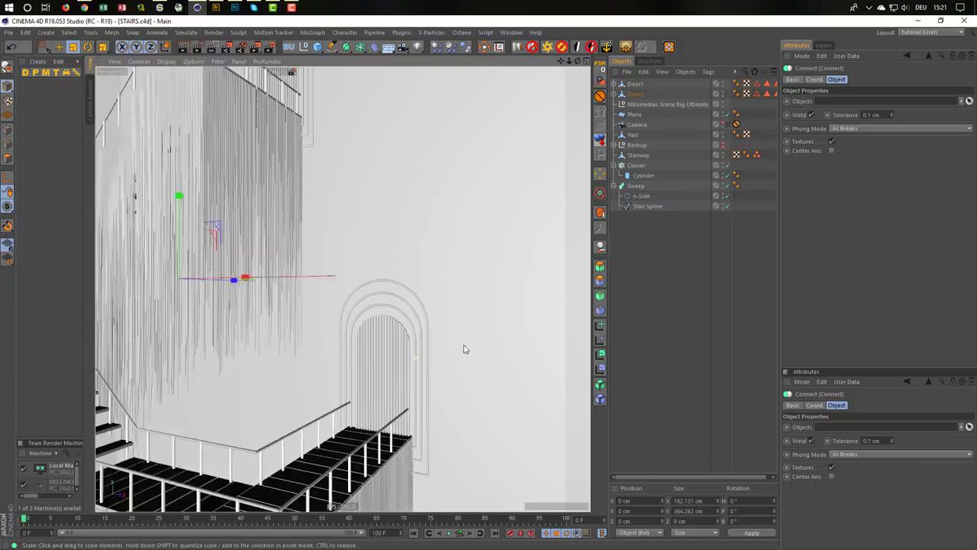
{"action": "scroll", "coordinate": [463, 344], "scroll_direction": "up", "scroll_amount": 5}
Inspect the tube arch frames in the side and front views, then return to the staircase overview
{"action": "middle_click", "coordinate": [378, 313]}
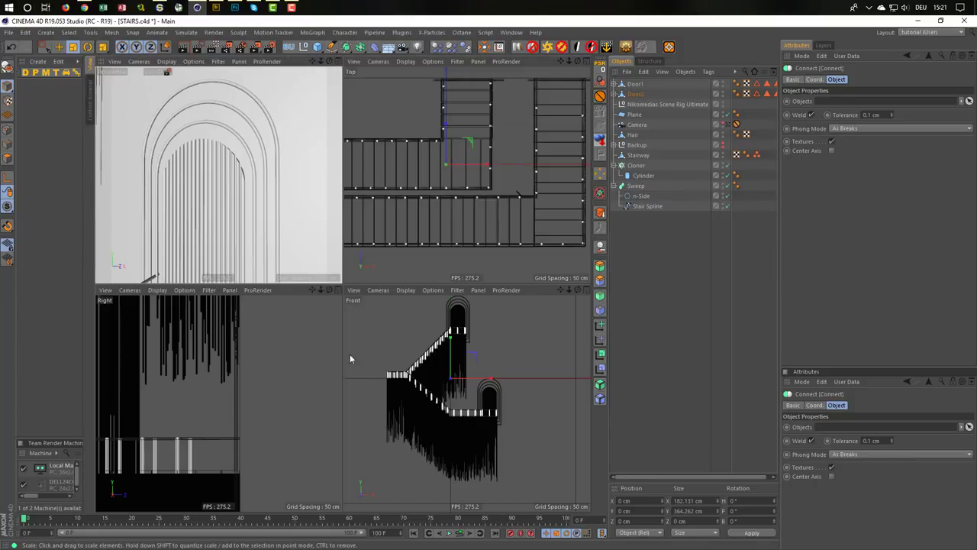
{"action": "middle_click", "coordinate": [317, 373]}
{"action": "middle_click_drag", "start_coordinate": [398, 288], "coordinate": [383, 405]}
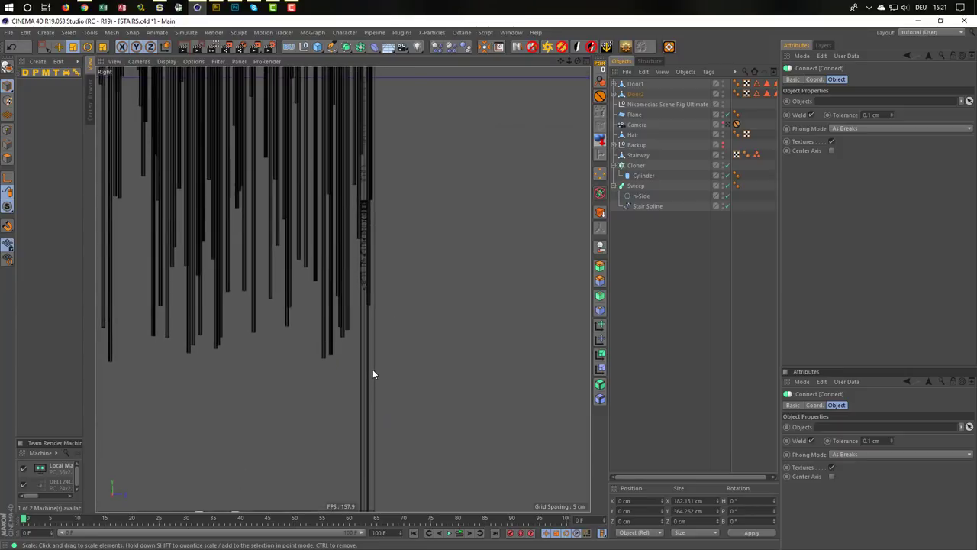
{"action": "middle_click", "coordinate": [372, 367]}
{"action": "middle_click", "coordinate": [270, 214]}
{"action": "mouse_move", "coordinate": [358, 284]}
{"action": "left_mouse_down", "text": "alt"}
{"action": "mouse_move", "coordinate": [222, 315]}
{"action": "mouse_move", "coordinate": [343, 330]}
{"action": "mouse_move", "coordinate": [324, 319]}
{"action": "left_mouse_up", "text": "alt"}
Save STAIRS.c4d, compare against the reference staircase photo, and select the Plane object
{"action": "key", "text": "ctrl+s"}
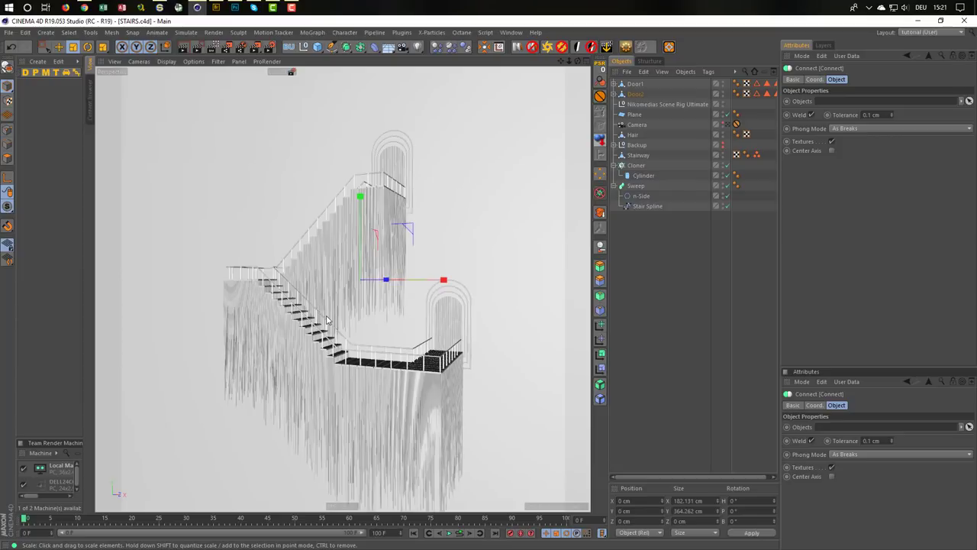
{"action": "key", "text": "alt+Tab"}
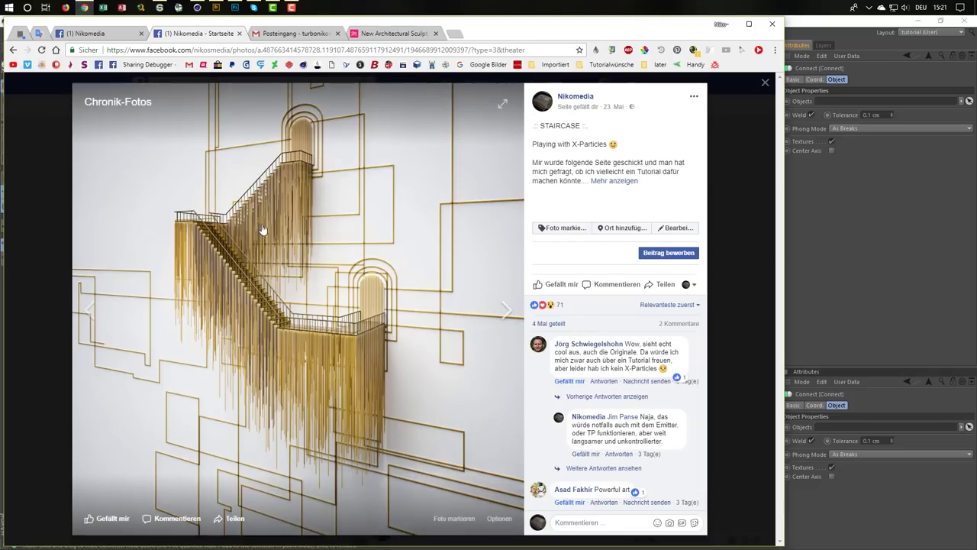
{"action": "key", "text": "alt+Tab"}
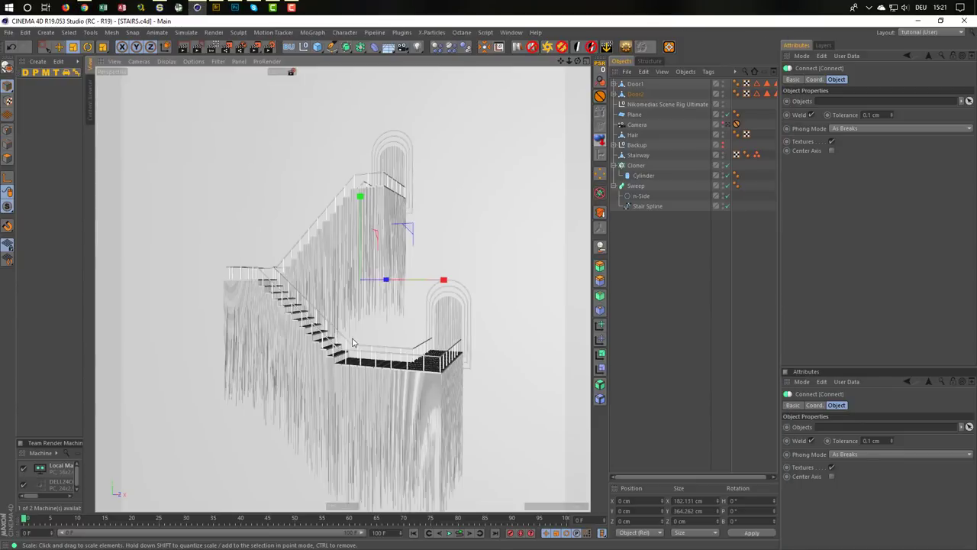
{"action": "left_click", "coordinate": [635, 114]}
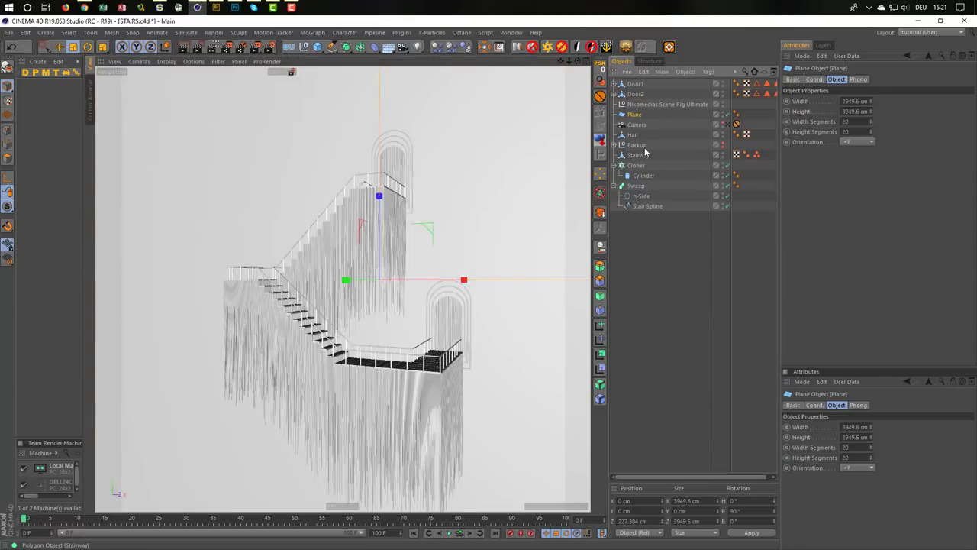
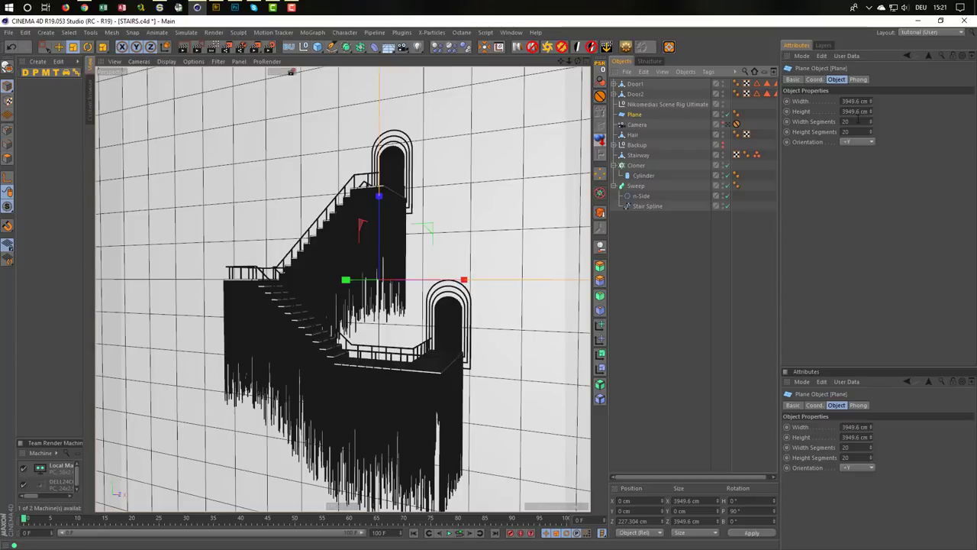
Set the Plane's width and height segments to 30 each
{"action": "double_click", "coordinate": [847, 121]}
{"action": "type", "text": "30"}
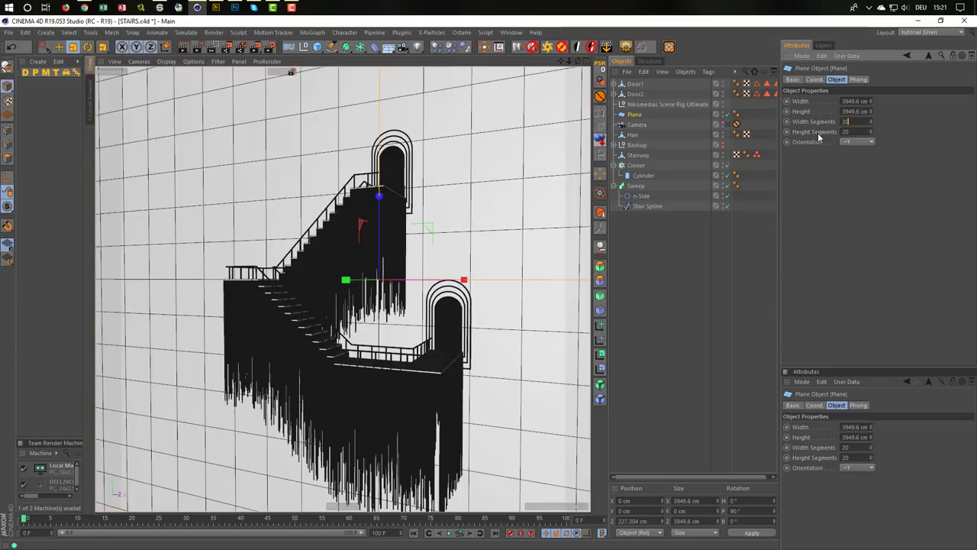
{"action": "key", "text": "Tab"}
{"action": "type", "text": "30"}
{"action": "key", "text": "Return"}
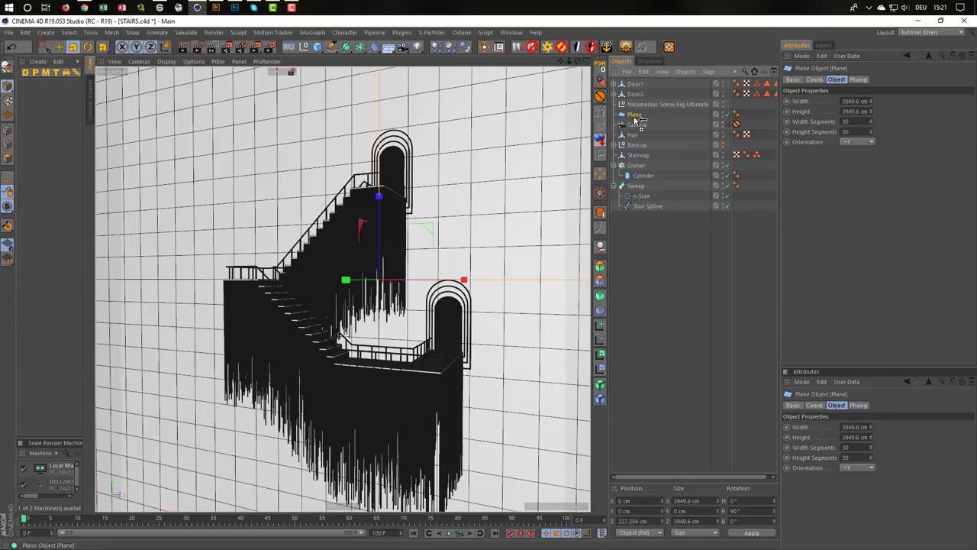
Store a copy of the Plane in Backup and make the original editable
{"action": "left_click_drag", "start_coordinate": [635, 119], "coordinate": [640, 145], "text": "ctrl"}
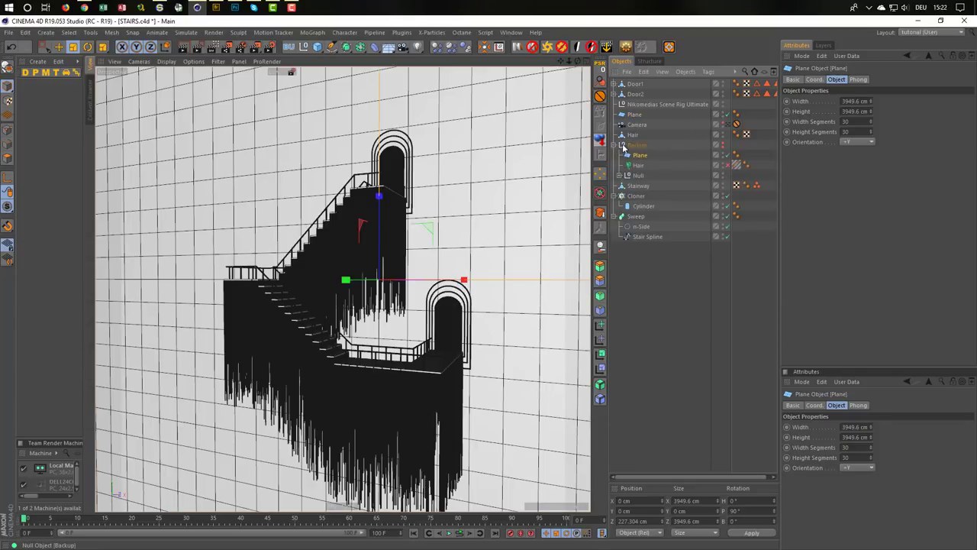
{"action": "left_click", "coordinate": [623, 146]}
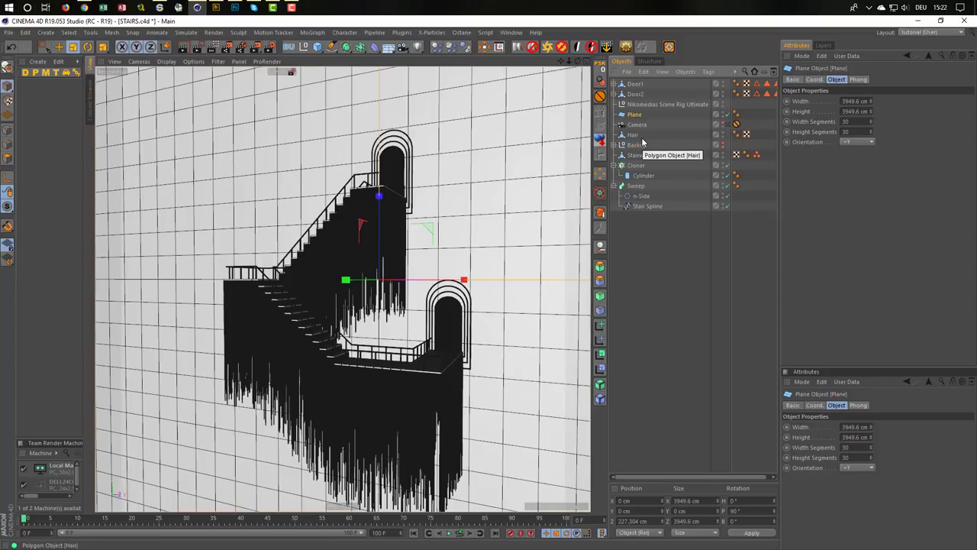
{"action": "key", "text": "c"}
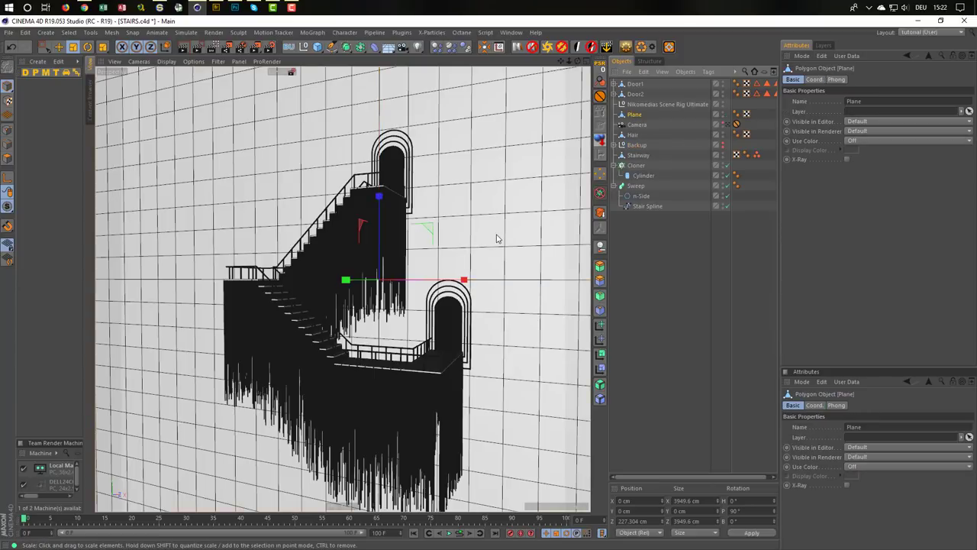
Maximize the Front view, pan it down slightly, and switch to Edge mode
{"action": "key", "text": "F5"}
{"action": "key", "text": "F4"}
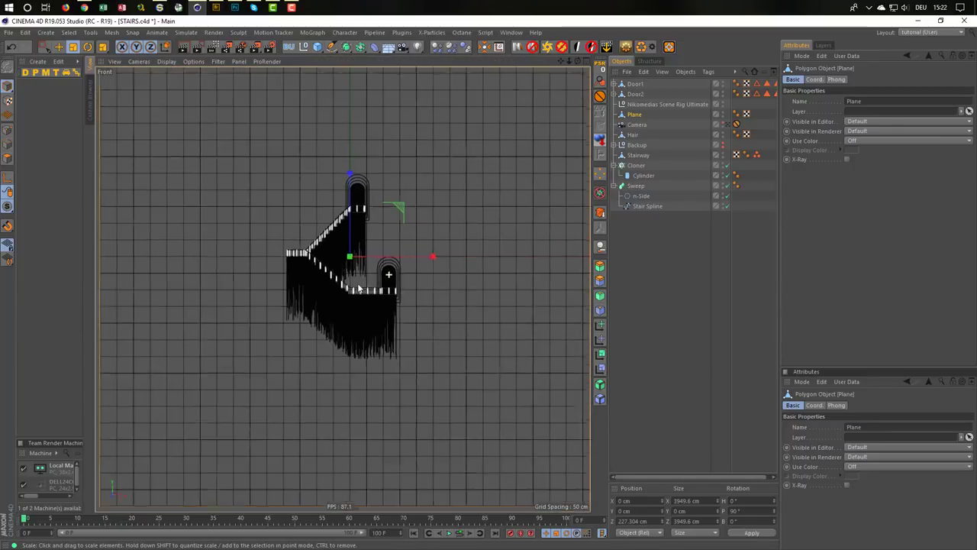
{"action": "middle_click_drag", "start_coordinate": [365, 300], "coordinate": [368, 346], "text": "alt"}
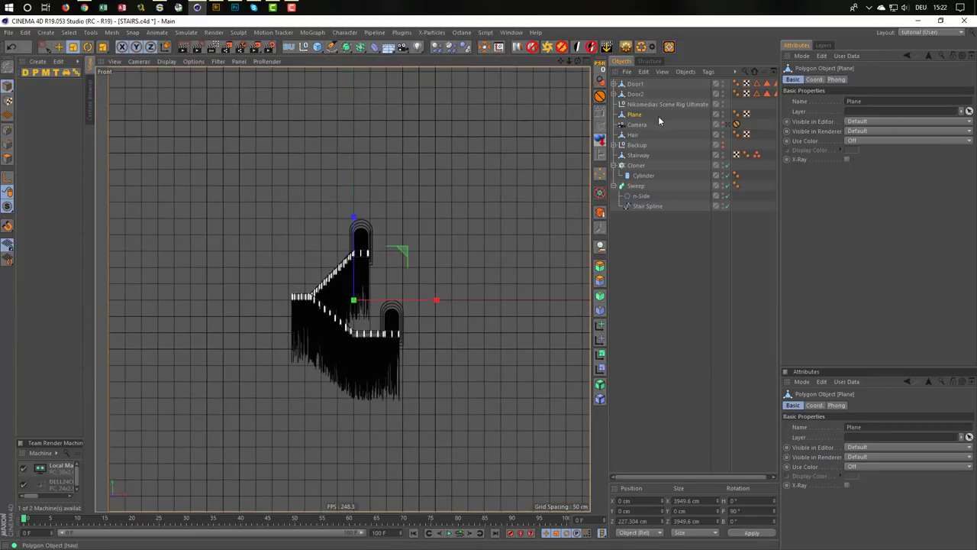
{"action": "left_click", "coordinate": [15, 159]}
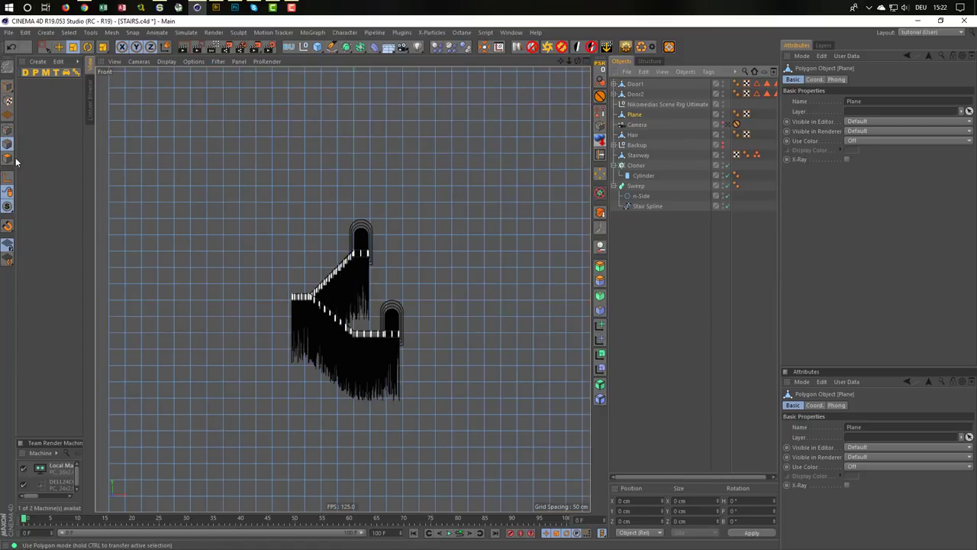
With Path Selection (U~M), trace maze lines along the lower and left wall around the stairs
{"action": "key", "text": "u"}
{"action": "key", "text": "m"}
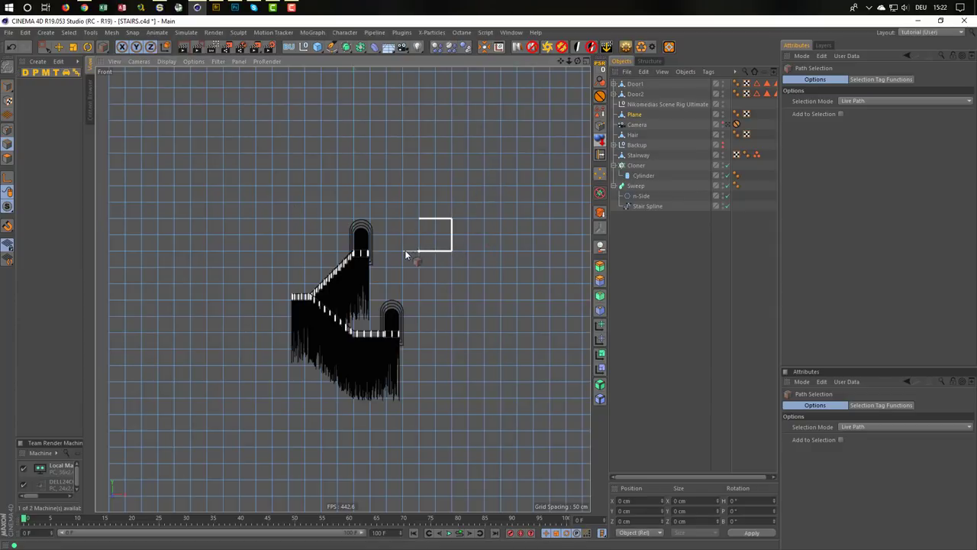
{"action": "left_click_drag", "start_coordinate": [405, 251], "coordinate": [329, 251]}
{"action": "mouse_move", "coordinate": [341, 303]}
{"action": "left_mouse_down"}
{"action": "mouse_move", "coordinate": [426, 306]}
{"action": "mouse_move", "coordinate": [442, 353]}
{"action": "mouse_move", "coordinate": [412, 443]}
{"action": "left_mouse_up"}
{"action": "left_click_drag", "start_coordinate": [271, 404], "coordinate": [256, 334]}
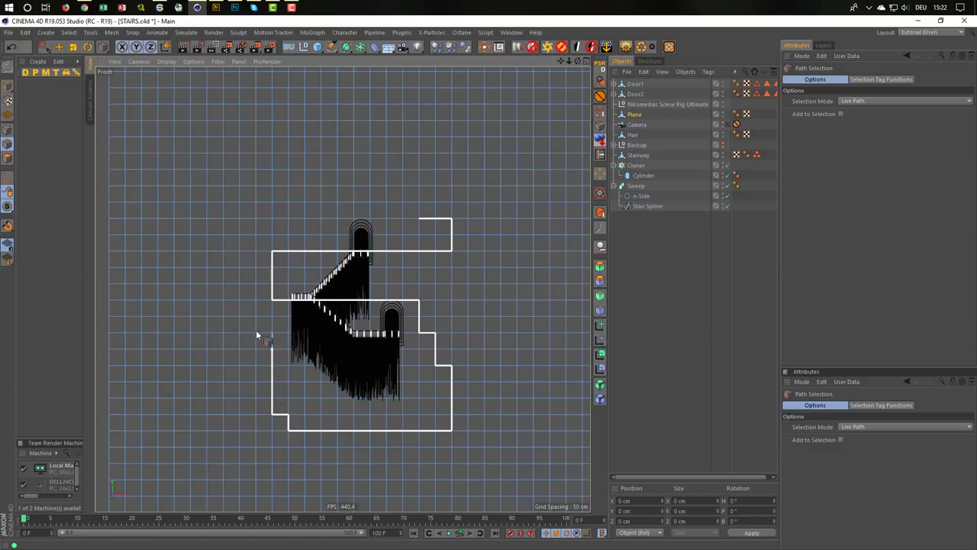
{"action": "mouse_move", "coordinate": [229, 386]}
{"action": "left_mouse_down"}
{"action": "mouse_move", "coordinate": [525, 389]}
{"action": "mouse_move", "coordinate": [505, 191]}
{"action": "mouse_move", "coordinate": [212, 156]}
{"action": "mouse_move", "coordinate": [158, 268]}
{"action": "mouse_move", "coordinate": [263, 169]}
{"action": "mouse_move", "coordinate": [416, 143]}
{"action": "mouse_move", "coordinate": [476, 302]}
{"action": "left_mouse_up"}
Add stepped maze lines toward the top and right sides, giving 319 selected edges
{"action": "mouse_move", "coordinate": [477, 338]}
{"action": "left_mouse_down"}
{"action": "mouse_move", "coordinate": [414, 272]}
{"action": "mouse_move", "coordinate": [384, 146]}
{"action": "mouse_move", "coordinate": [342, 107]}
{"action": "left_mouse_up"}
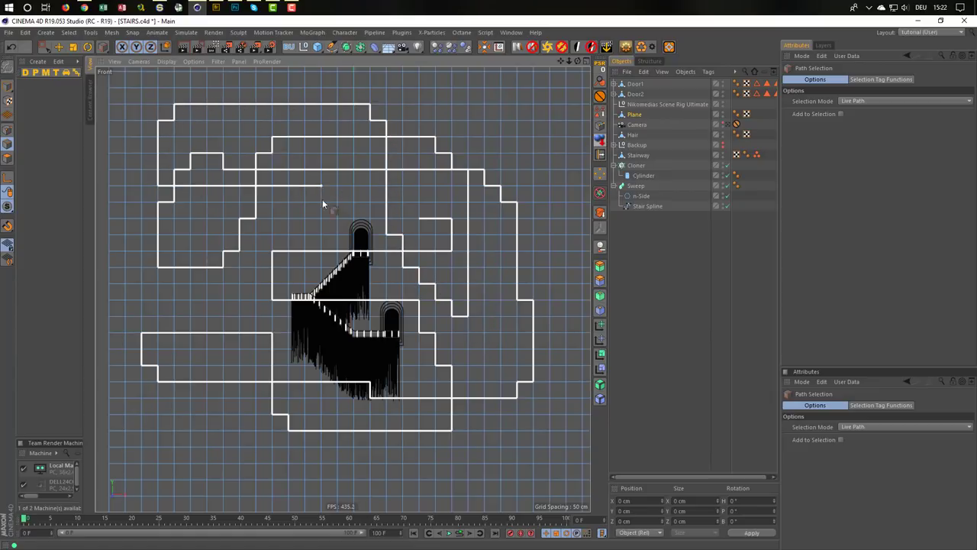
{"action": "left_click_drag", "start_coordinate": [323, 204], "coordinate": [317, 447]}
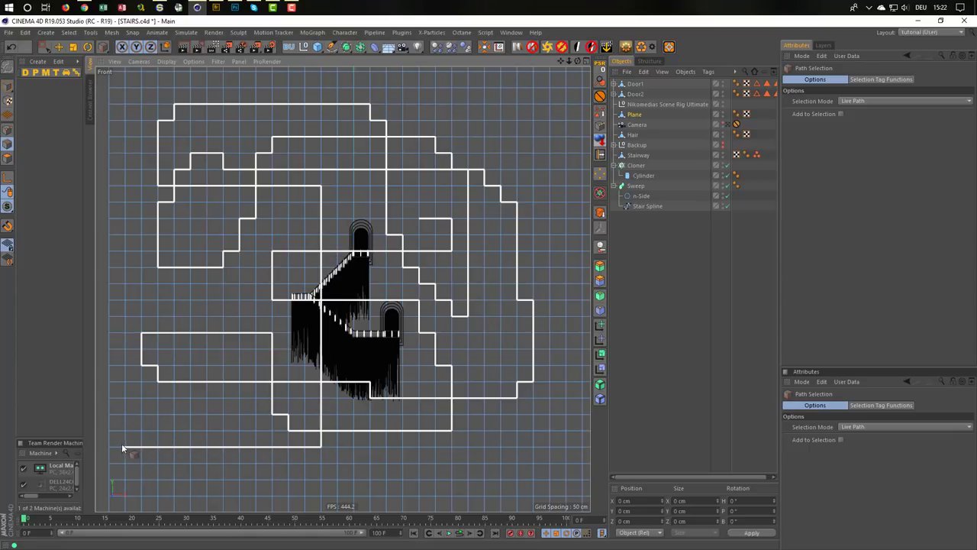
{"action": "mouse_move", "coordinate": [121, 443]}
{"action": "left_mouse_down"}
{"action": "mouse_move", "coordinate": [120, 294]}
{"action": "mouse_move", "coordinate": [212, 284]}
{"action": "left_mouse_up"}
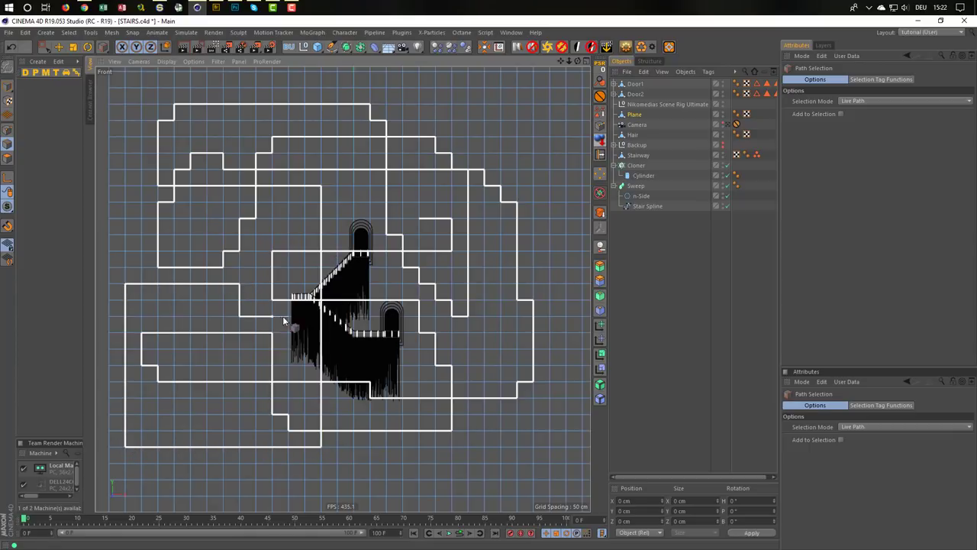
{"action": "left_click_drag", "start_coordinate": [282, 320], "coordinate": [370, 347]}
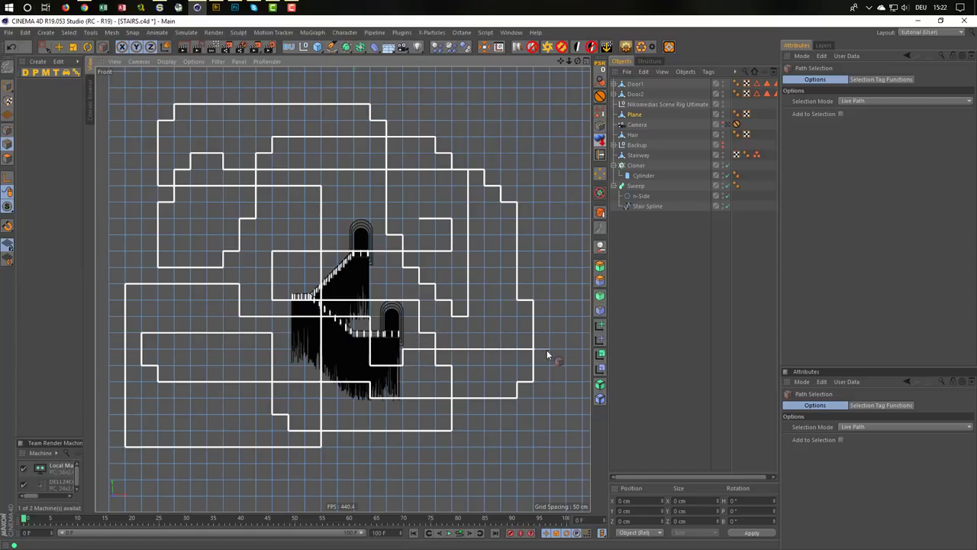
{"action": "mouse_move", "coordinate": [547, 350]}
{"action": "left_mouse_down"}
{"action": "mouse_move", "coordinate": [567, 350]}
{"action": "mouse_move", "coordinate": [551, 209]}
{"action": "left_mouse_up"}
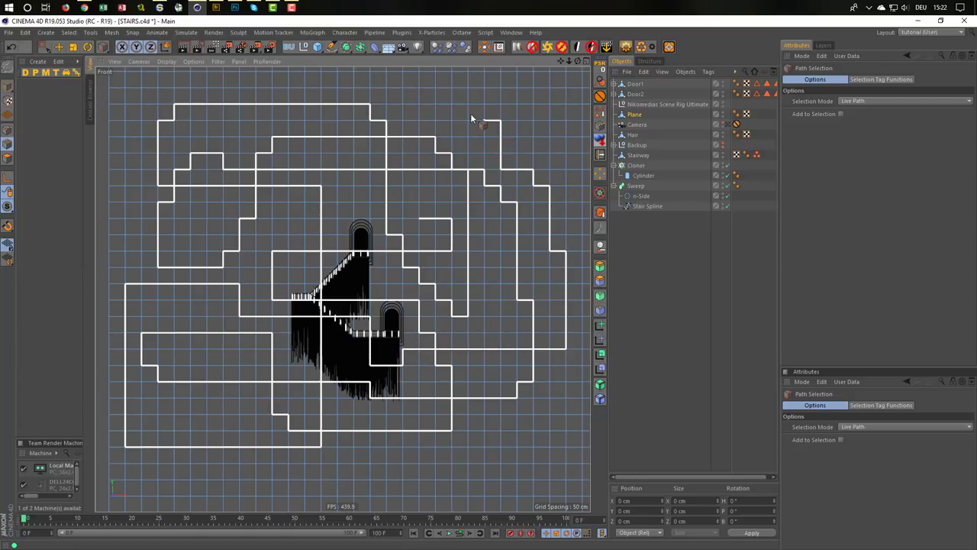
{"action": "left_click_drag", "start_coordinate": [469, 102], "coordinate": [598, 113]}
{"action": "key", "text": "ctrl+a"}
Return to the Perspective view and trace maze lines on the upper and left wall
{"action": "middle_click", "coordinate": [516, 209]}
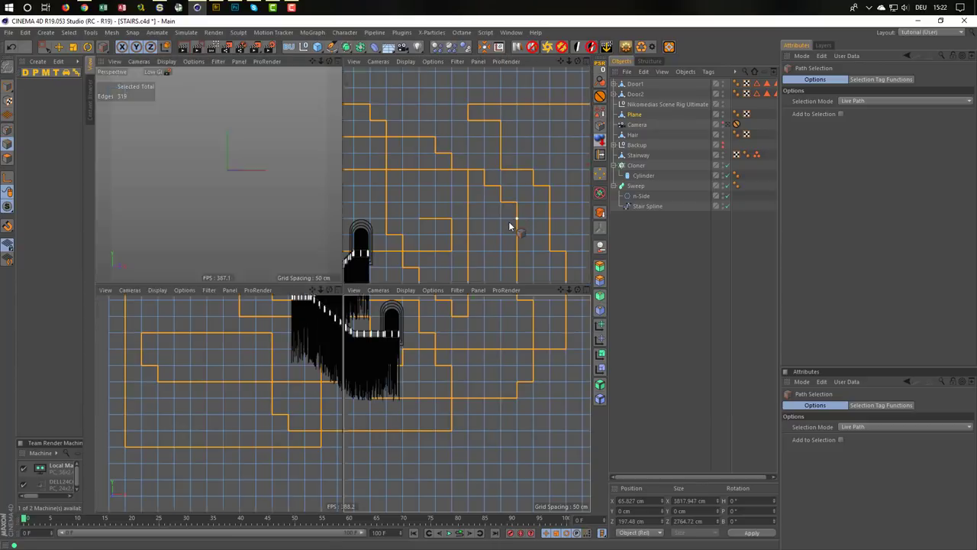
{"action": "middle_click", "coordinate": [332, 233]}
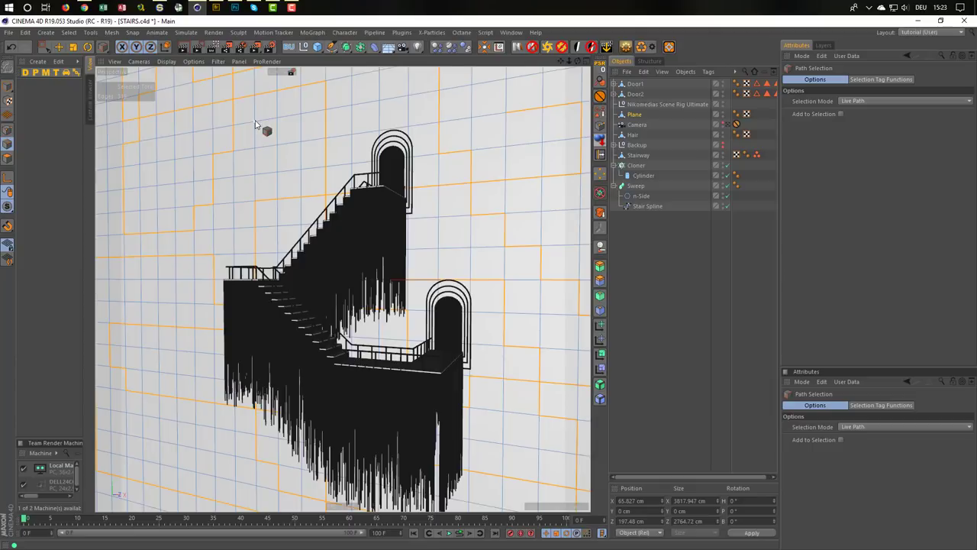
{"action": "mouse_move", "coordinate": [255, 125]}
{"action": "left_mouse_down"}
{"action": "mouse_move", "coordinate": [257, 183]}
{"action": "mouse_move", "coordinate": [305, 168]}
{"action": "mouse_move", "coordinate": [302, 116]}
{"action": "mouse_move", "coordinate": [263, 180]}
{"action": "left_mouse_up"}
{"action": "mouse_move", "coordinate": [155, 141]}
{"action": "left_mouse_down"}
{"action": "mouse_move", "coordinate": [172, 181]}
{"action": "mouse_move", "coordinate": [149, 138]}
{"action": "left_mouse_up"}
{"action": "mouse_move", "coordinate": [141, 282]}
{"action": "left_mouse_down"}
{"action": "mouse_move", "coordinate": [192, 306]}
{"action": "mouse_move", "coordinate": [166, 304]}
{"action": "mouse_move", "coordinate": [159, 278]}
{"action": "mouse_move", "coordinate": [140, 284]}
{"action": "left_mouse_up"}
Add L-shaped maze branches at the lower left of the wall
{"action": "left_click_drag", "start_coordinate": [126, 438], "coordinate": [139, 526]}
{"action": "mouse_move", "coordinate": [125, 413]}
{"action": "left_mouse_down"}
{"action": "mouse_move", "coordinate": [140, 418]}
{"action": "mouse_move", "coordinate": [178, 517]}
{"action": "left_mouse_up"}
{"action": "mouse_move", "coordinate": [196, 425]}
{"action": "left_mouse_down"}
{"action": "mouse_move", "coordinate": [219, 468]}
{"action": "mouse_move", "coordinate": [212, 517]}
{"action": "left_mouse_up"}
{"action": "mouse_move", "coordinate": [177, 420]}
{"action": "left_mouse_down"}
{"action": "mouse_move", "coordinate": [177, 387]}
{"action": "mouse_move", "coordinate": [207, 356]}
{"action": "left_mouse_up"}
Trace maze lines right of the stairs up toward the doorway, then reselect the Plane
{"action": "mouse_move", "coordinate": [439, 218]}
{"action": "left_mouse_down"}
{"action": "mouse_move", "coordinate": [492, 247]}
{"action": "mouse_move", "coordinate": [540, 131]}
{"action": "left_mouse_up"}
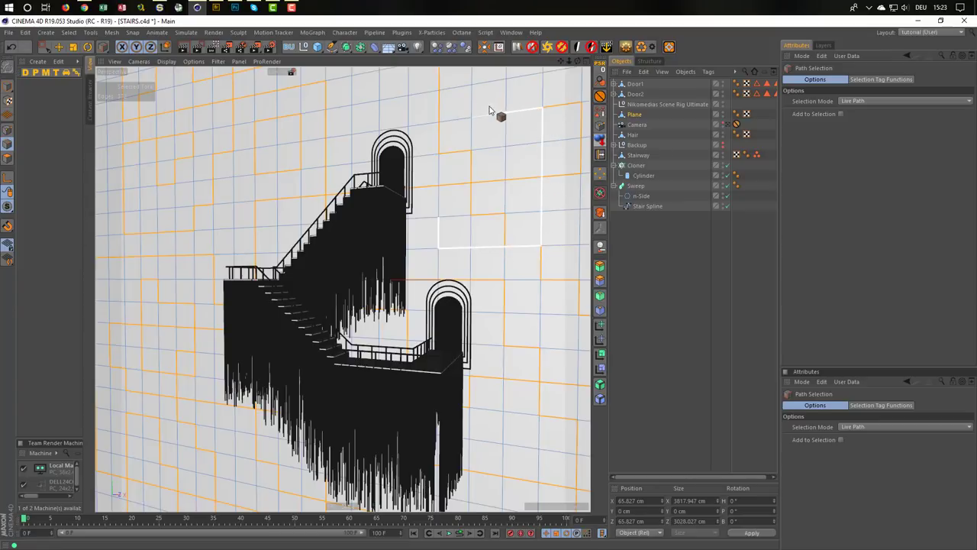
{"action": "left_click_drag", "start_coordinate": [540, 131], "coordinate": [468, 51]}
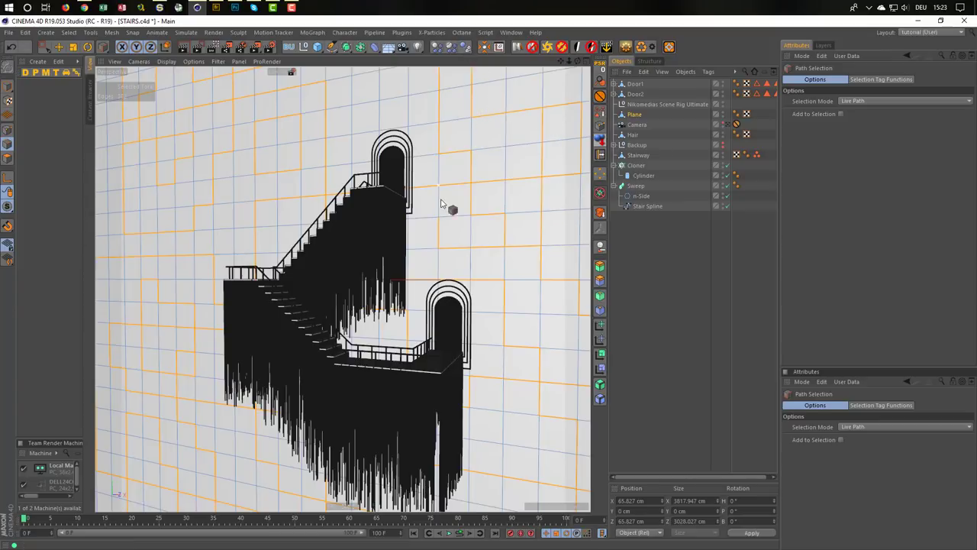
{"action": "mouse_move", "coordinate": [439, 219]}
{"action": "left_mouse_down"}
{"action": "mouse_move", "coordinate": [437, 193]}
{"action": "mouse_move", "coordinate": [441, 225]}
{"action": "left_mouse_up"}
{"action": "left_click_drag", "start_coordinate": [437, 186], "coordinate": [347, 56]}
{"action": "left_click", "coordinate": [634, 114]}
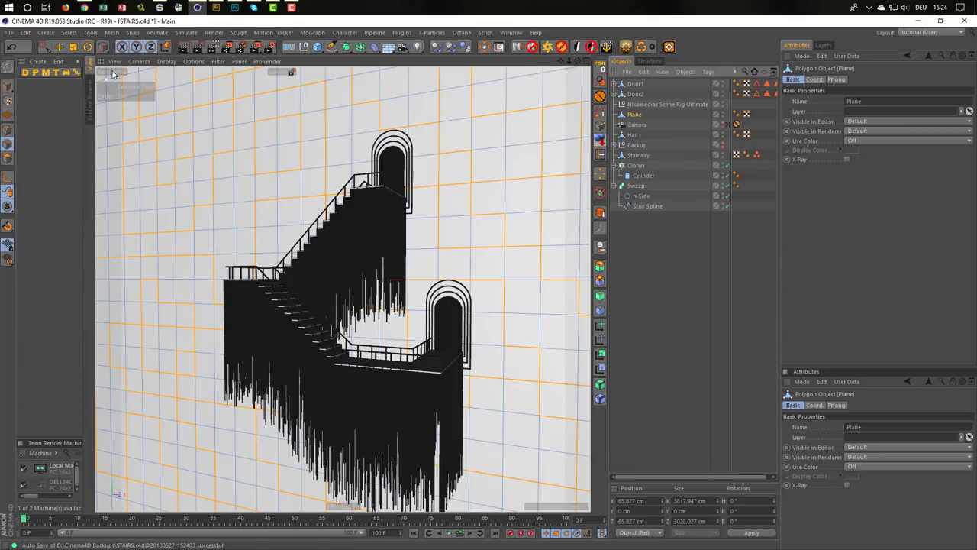
Convert the selected edges with Edge to Spline and rename the result 'Wall Spline'
{"action": "left_click", "coordinate": [90, 33]}
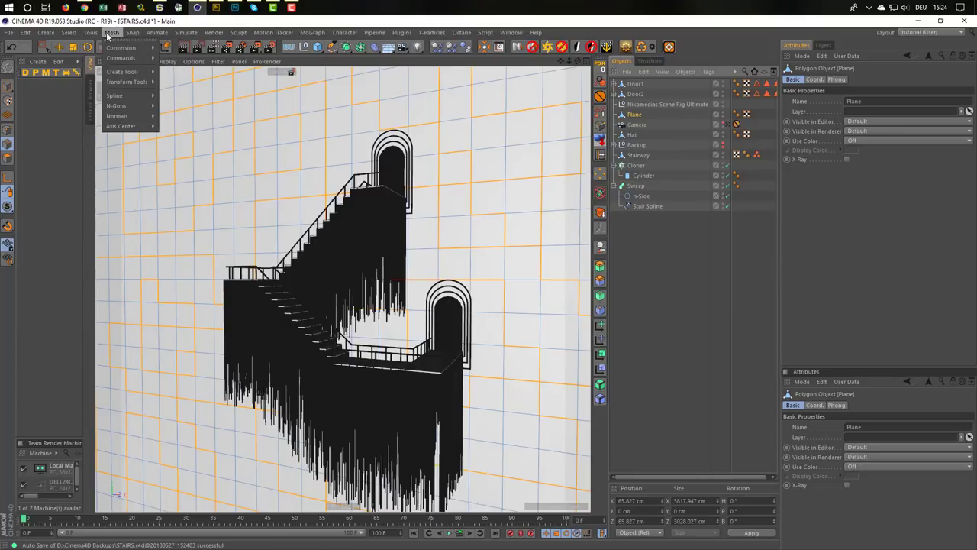
{"action": "mouse_move", "coordinate": [121, 58]}
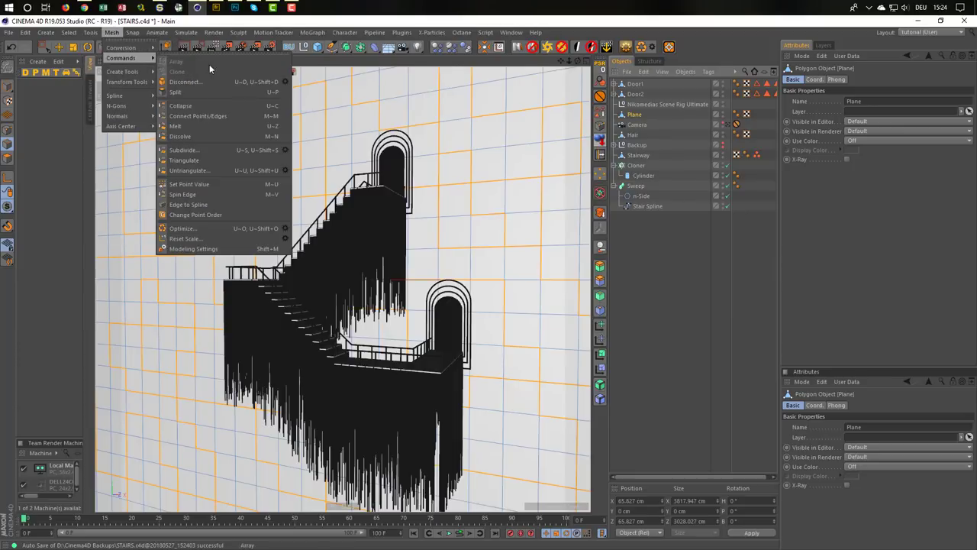
{"action": "left_click", "coordinate": [193, 206]}
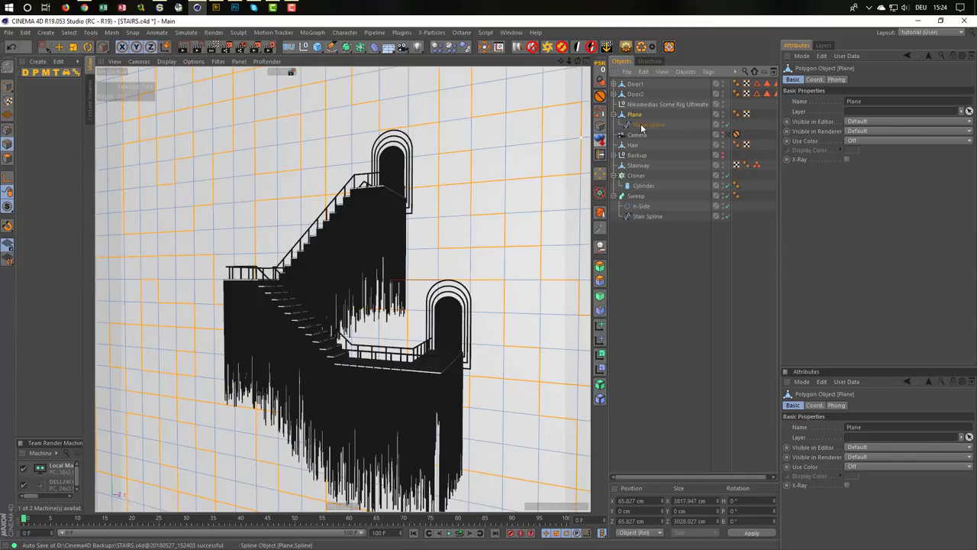
{"action": "left_click", "coordinate": [641, 126]}
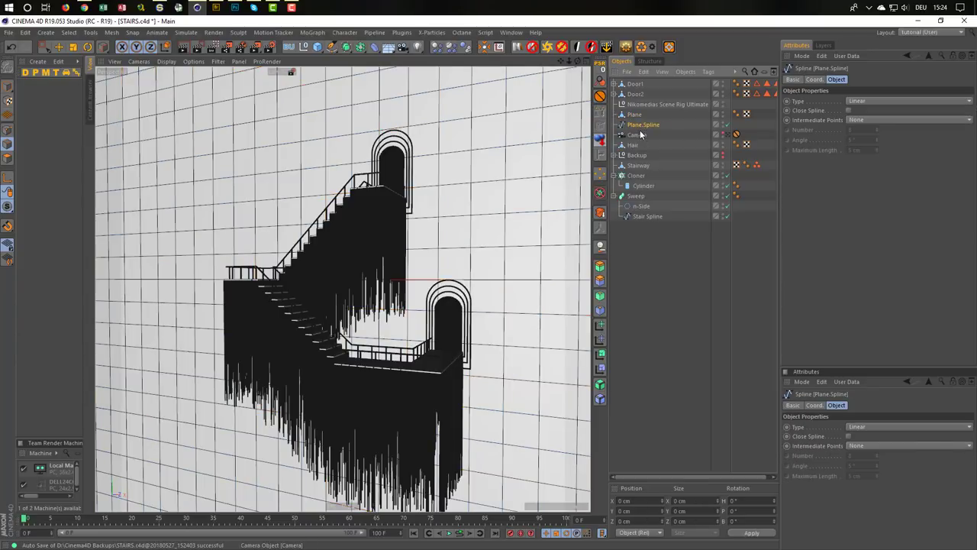
{"action": "double_click", "coordinate": [644, 124]}
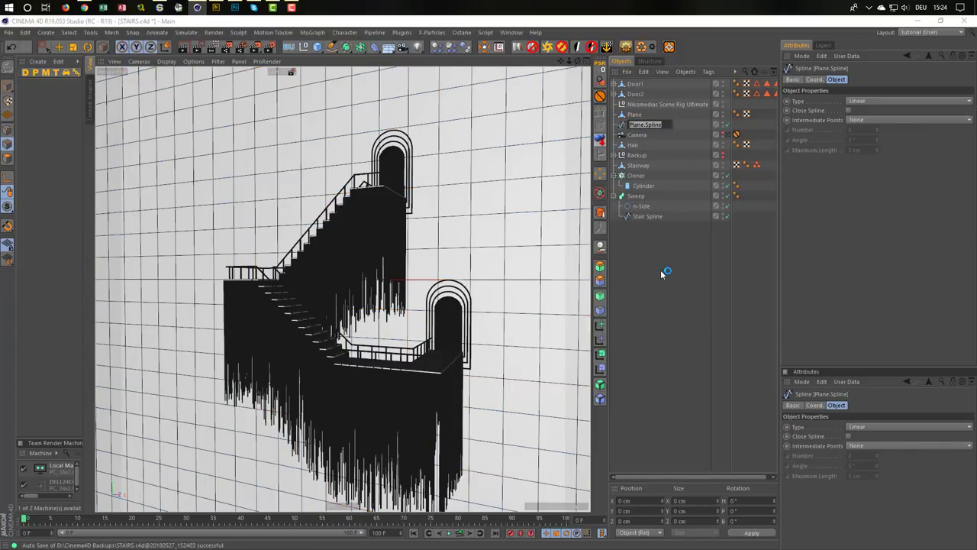
{"action": "type", "text": "Wall Splin"}
{"action": "key", "text": "Return"}
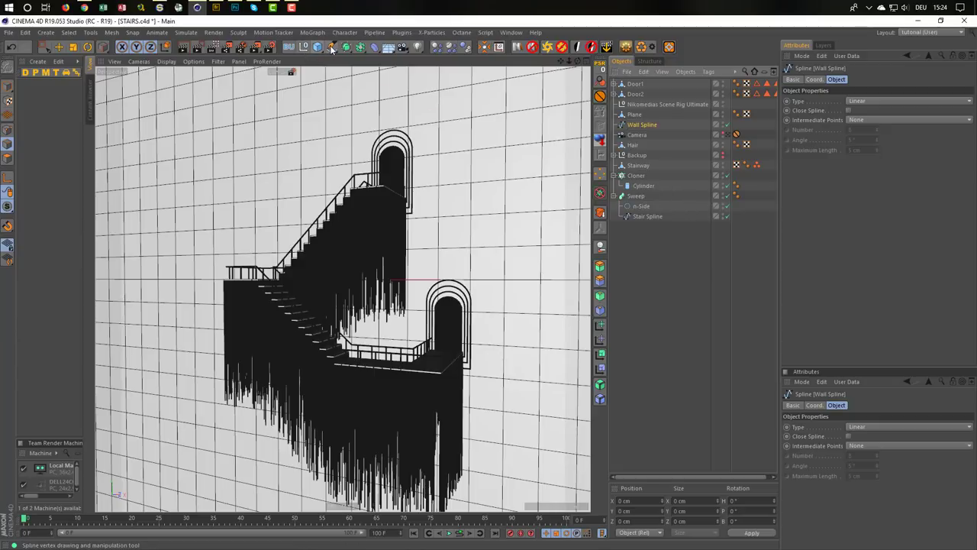
Add an n-Side spline and set it to 8 sides
{"action": "left_click_drag", "start_coordinate": [332, 47], "coordinate": [446, 116]}
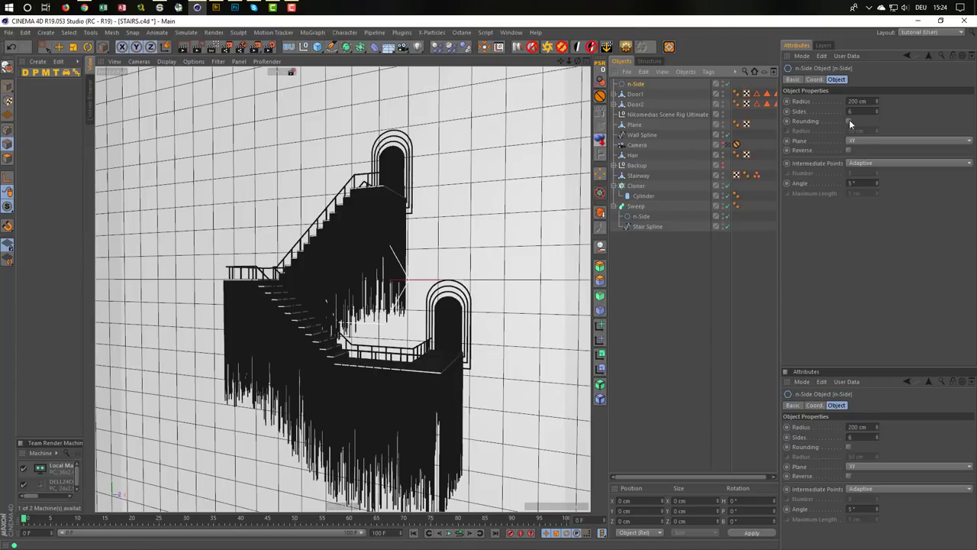
{"action": "left_click", "coordinate": [851, 112]}
{"action": "type", "text": "8"}
{"action": "key", "text": "shift+Tab"}
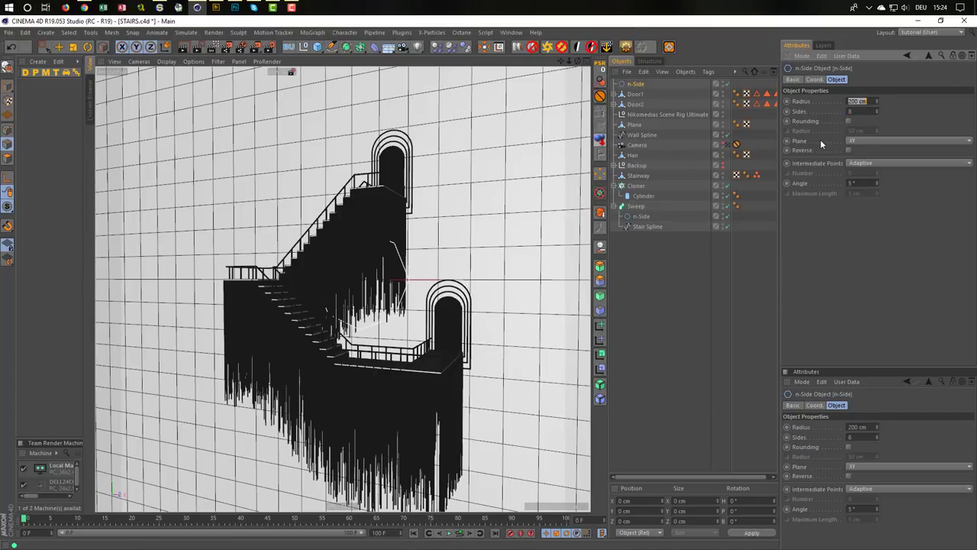
{"action": "type", "text": "2"}
{"action": "key", "text": "Return"}
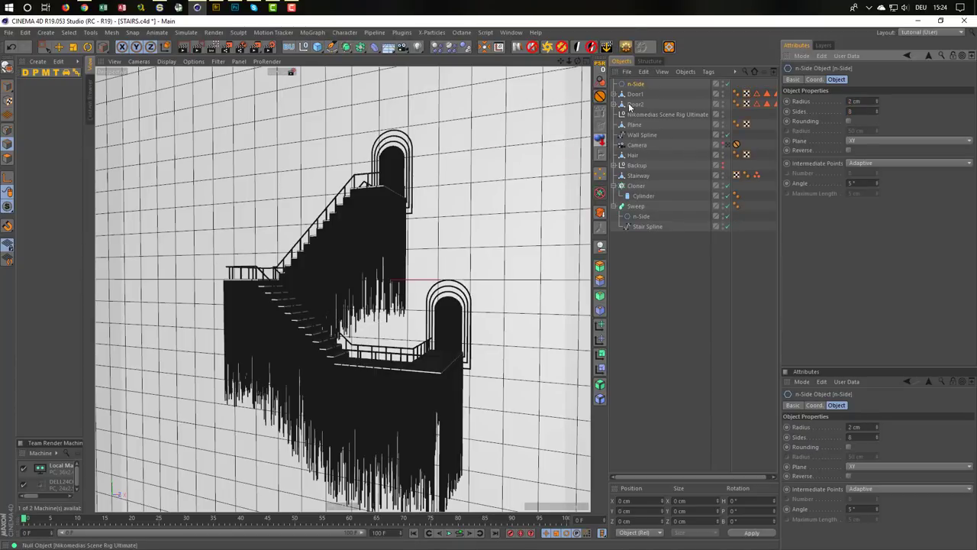
Sweep the n-Side profile along Wall Spline and start a progressive render
{"action": "left_click", "coordinate": [633, 85]}
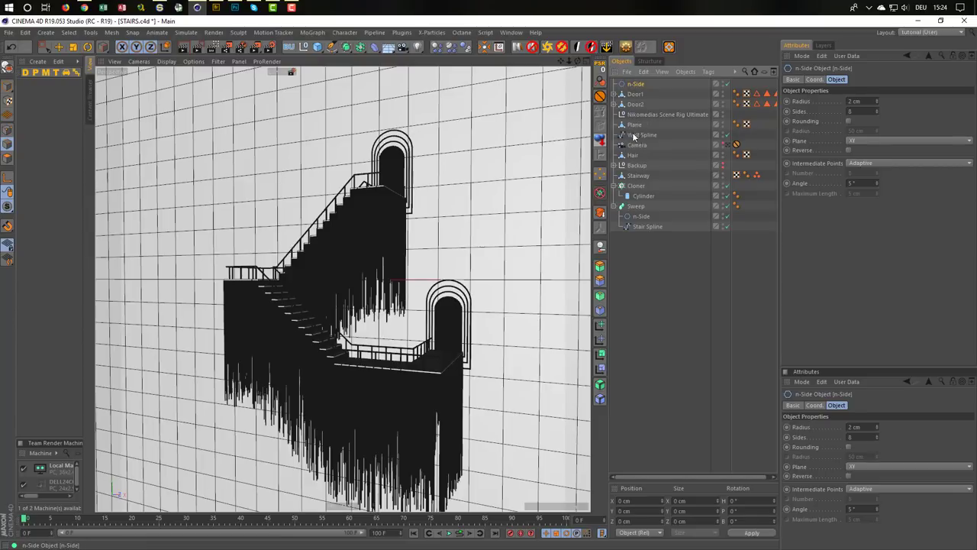
{"action": "left_click_drag", "start_coordinate": [633, 136], "coordinate": [637, 130]}
{"action": "left_click", "coordinate": [346, 47]}
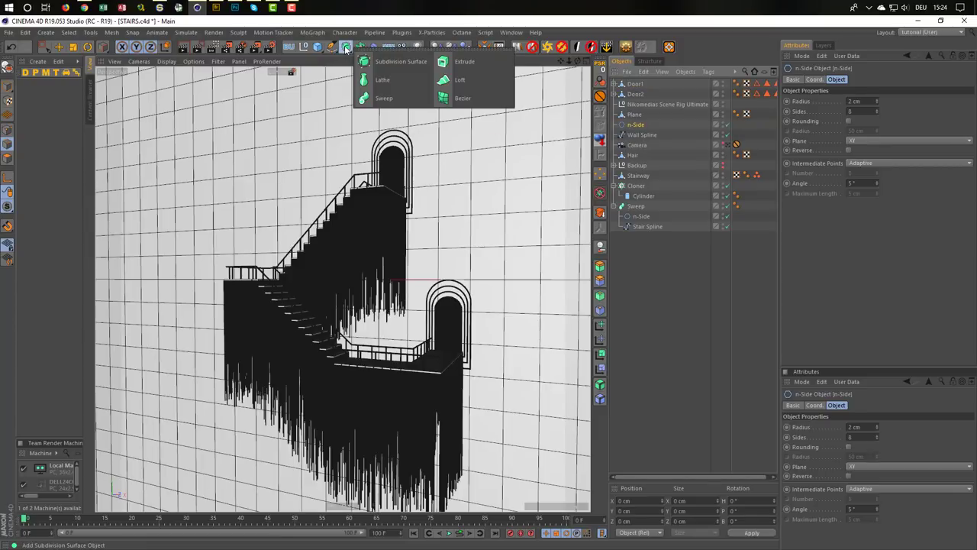
{"action": "left_click", "coordinate": [371, 100], "text": "alt"}
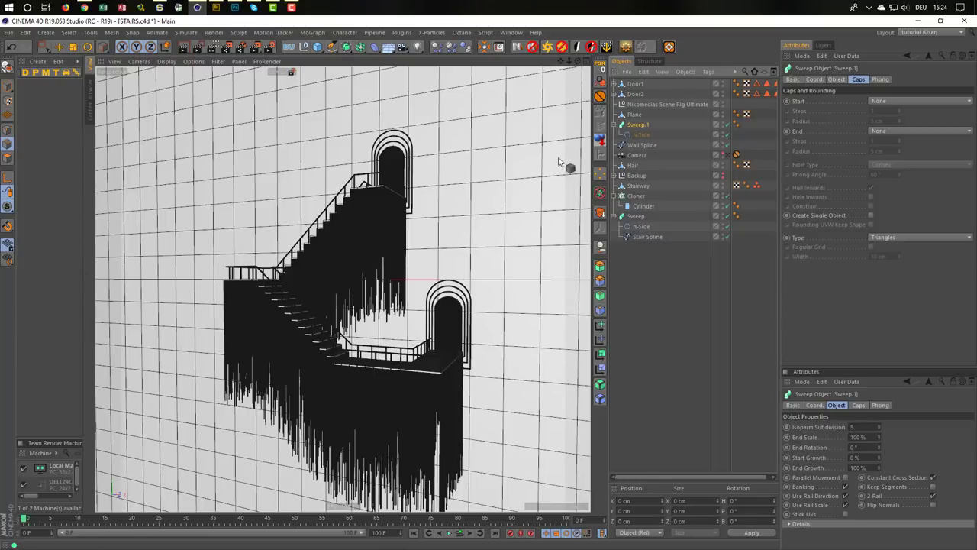
{"action": "left_click_drag", "start_coordinate": [641, 145], "coordinate": [641, 141]}
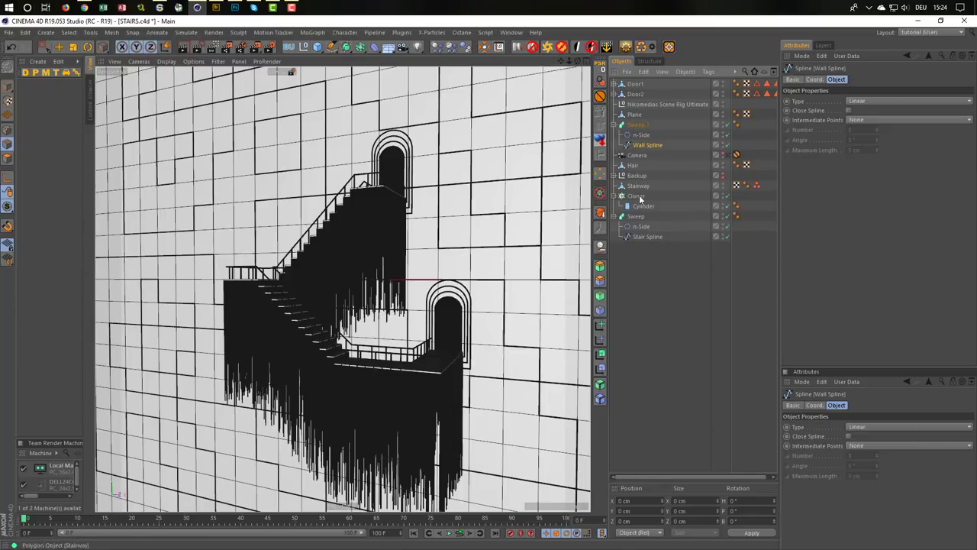
{"action": "key", "text": "ctrl+r"}
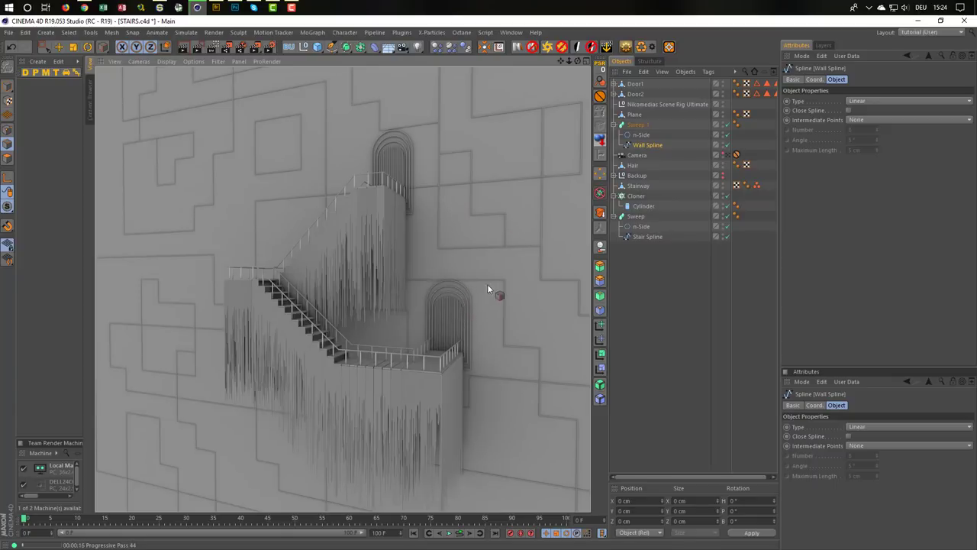
Save the scene and scale up Door1's arched Door Frame splines around the upper doorway
{"action": "left_click", "coordinate": [616, 84]}
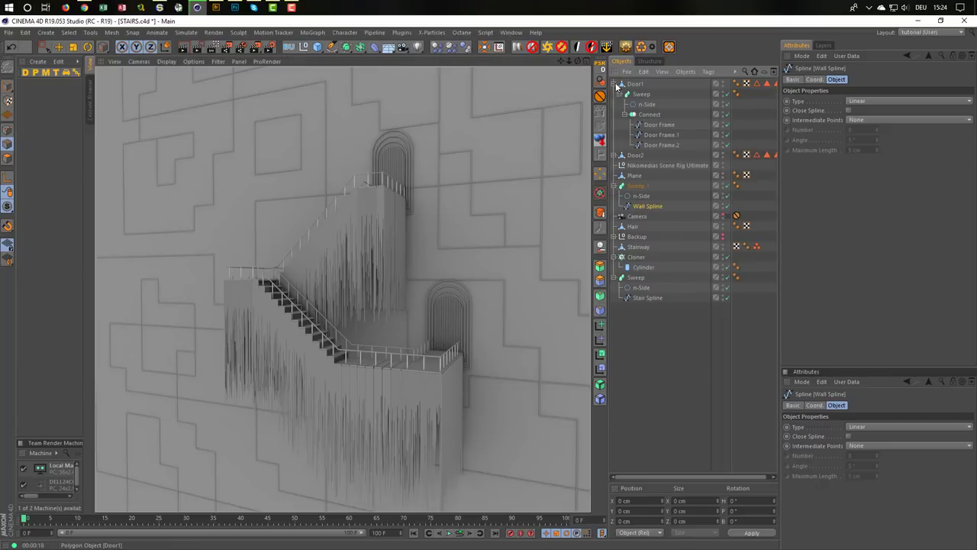
{"action": "key", "text": "ctrl+s"}
{"action": "left_click", "coordinate": [661, 124]}
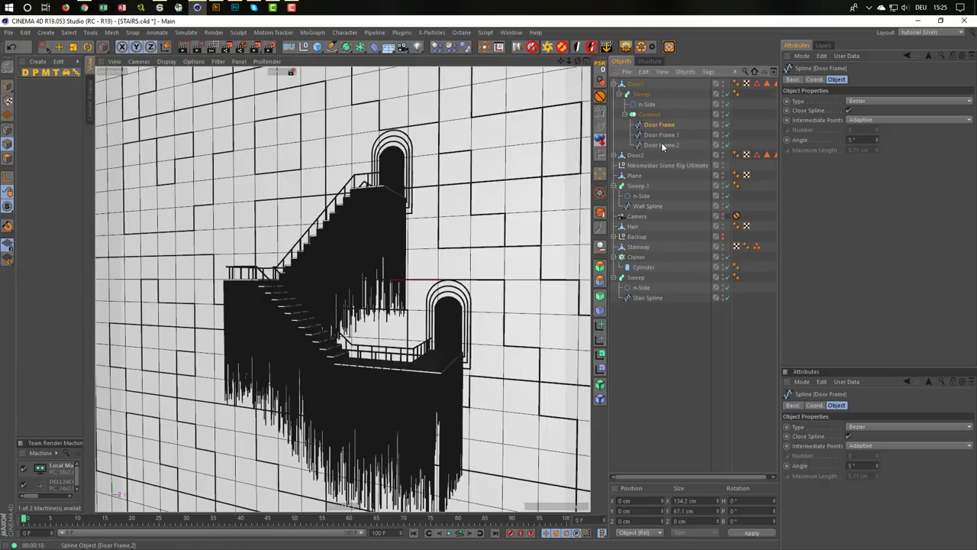
{"action": "left_click", "coordinate": [661, 144], "text": "shift"}
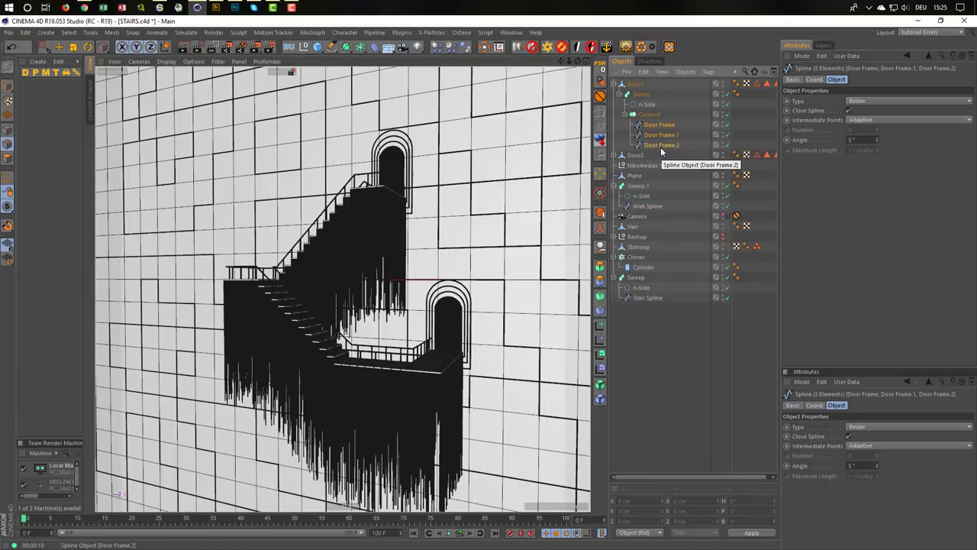
{"action": "key", "text": "t"}
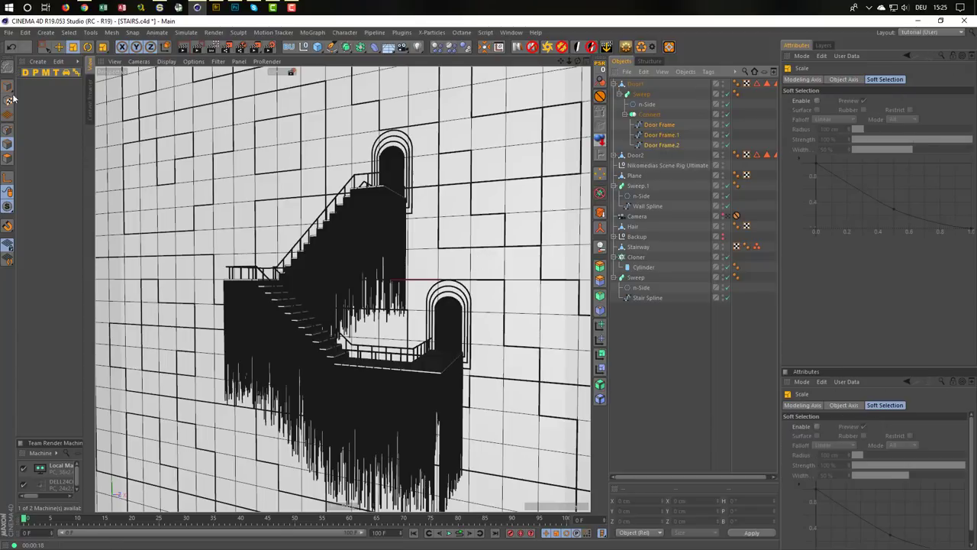
{"action": "key", "text": "Return"}
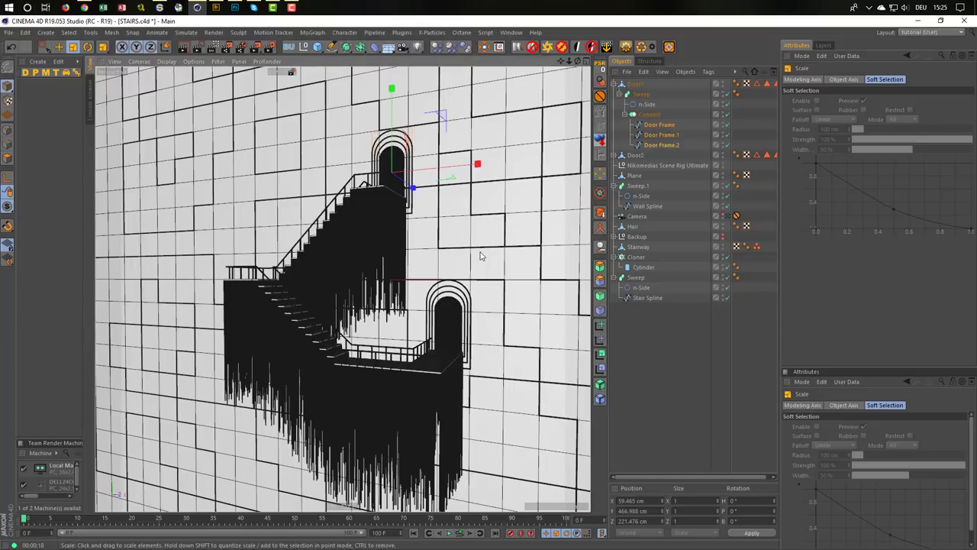
{"action": "mouse_move", "coordinate": [484, 257]}
{"action": "left_mouse_down"}
{"action": "mouse_move", "coordinate": [539, 237]}
{"action": "mouse_move", "coordinate": [506, 250]}
{"action": "left_mouse_up"}
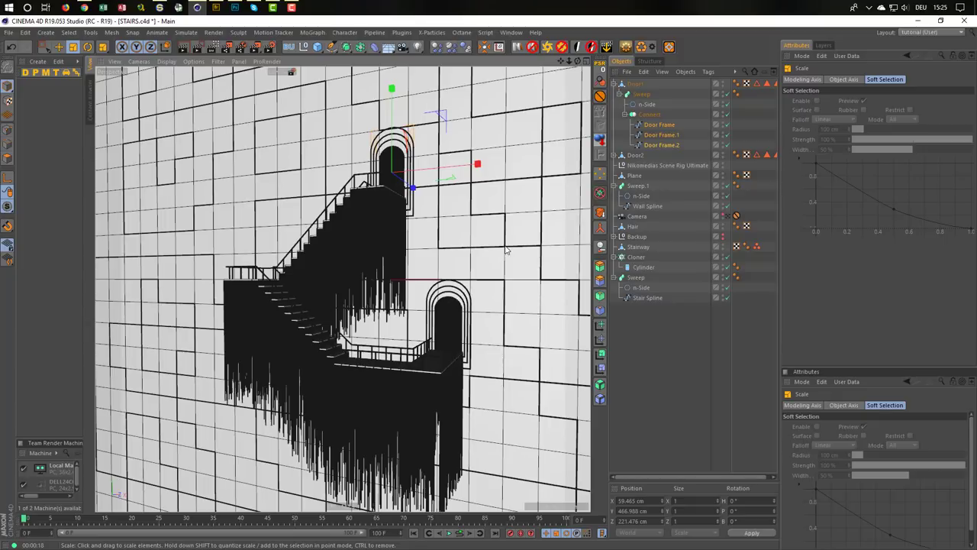
{"action": "left_click", "coordinate": [661, 126], "text": "ctrl"}
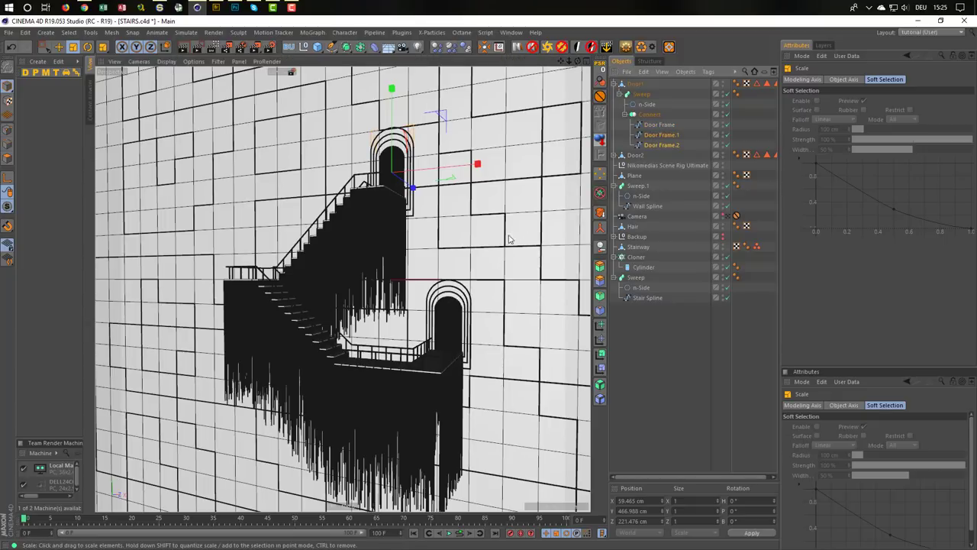
{"action": "left_click_drag", "start_coordinate": [512, 239], "coordinate": [526, 228]}
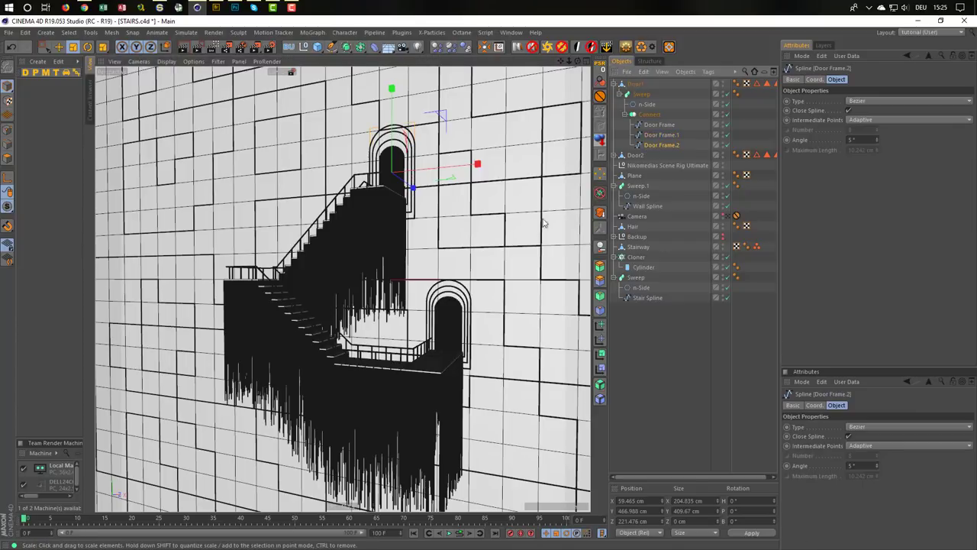
{"action": "left_click_drag", "start_coordinate": [526, 236], "coordinate": [543, 225]}
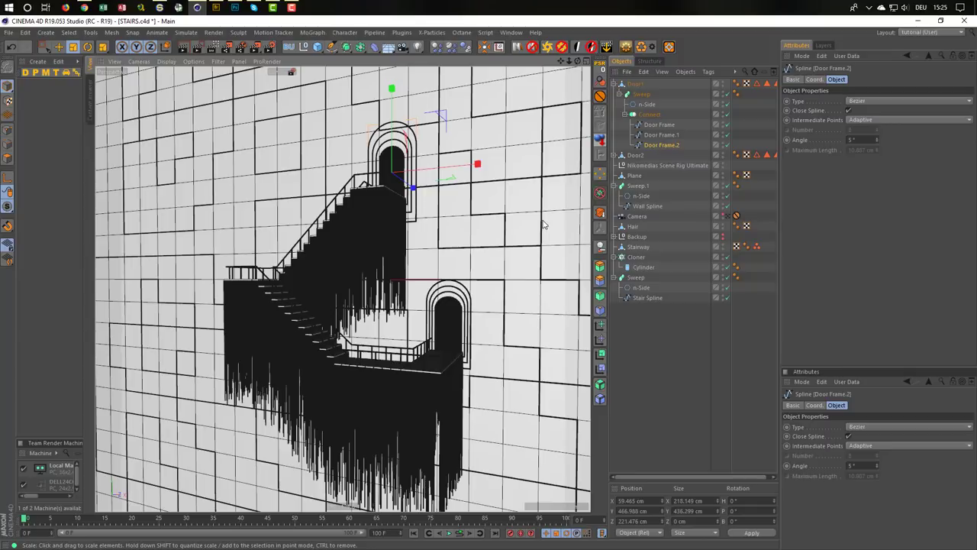
Delete Door2's three Door Frame splines
{"action": "left_click", "coordinate": [614, 155]}
{"action": "left_click", "coordinate": [647, 197]}
{"action": "left_click", "coordinate": [658, 217], "text": "shift"}
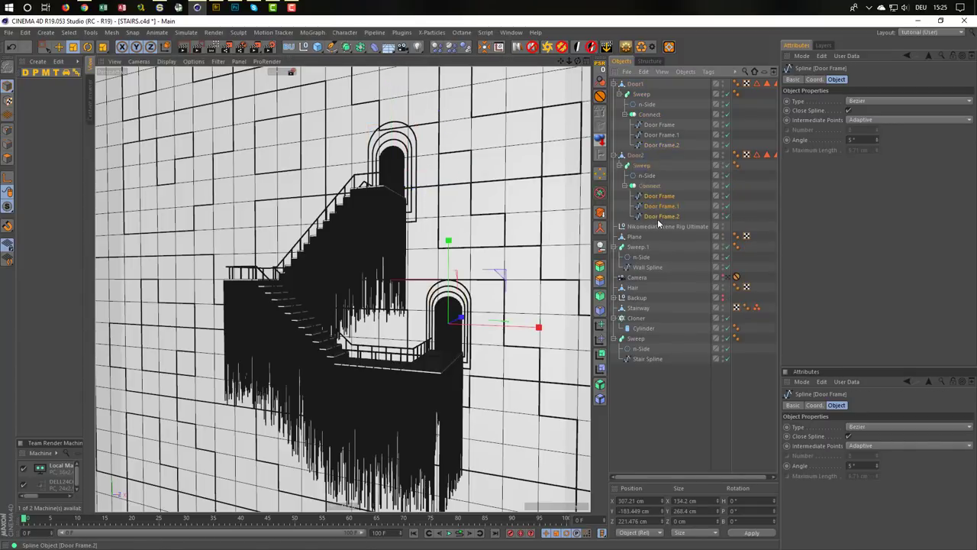
{"action": "key", "text": "Delete"}
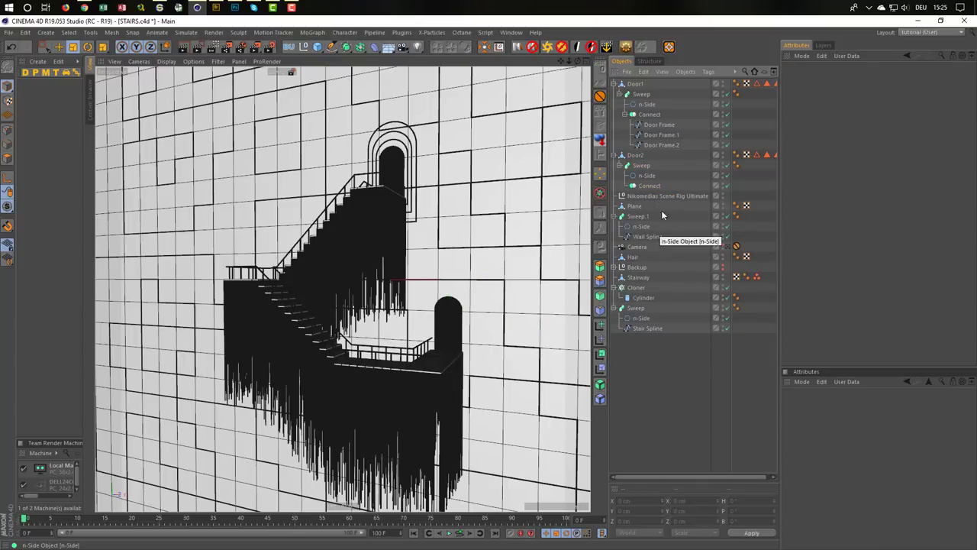
Copy Door1's three enlarged Door Frames into Door2's Connect
{"action": "left_click", "coordinate": [661, 144]}
{"action": "left_click", "coordinate": [665, 126], "text": "shift"}
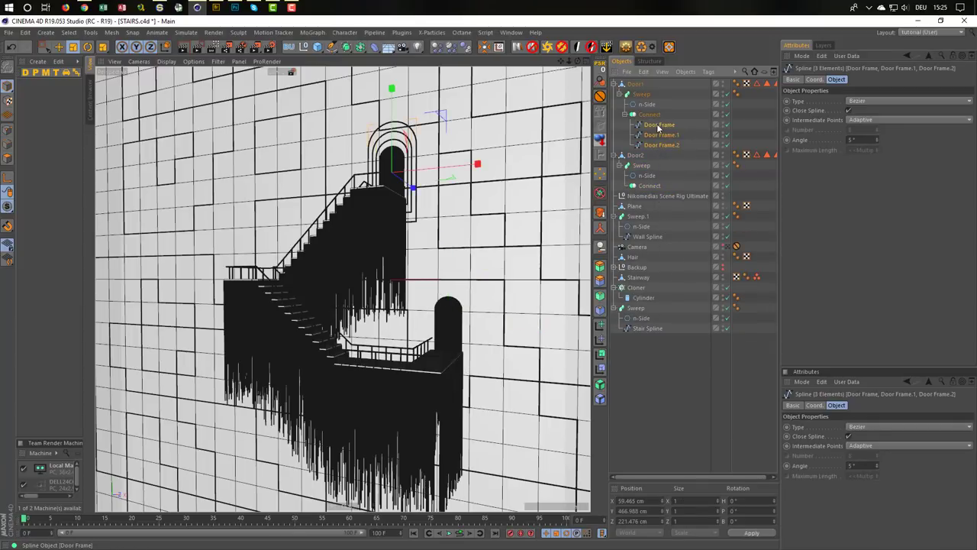
{"action": "left_click_drag", "start_coordinate": [658, 127], "coordinate": [658, 191]}
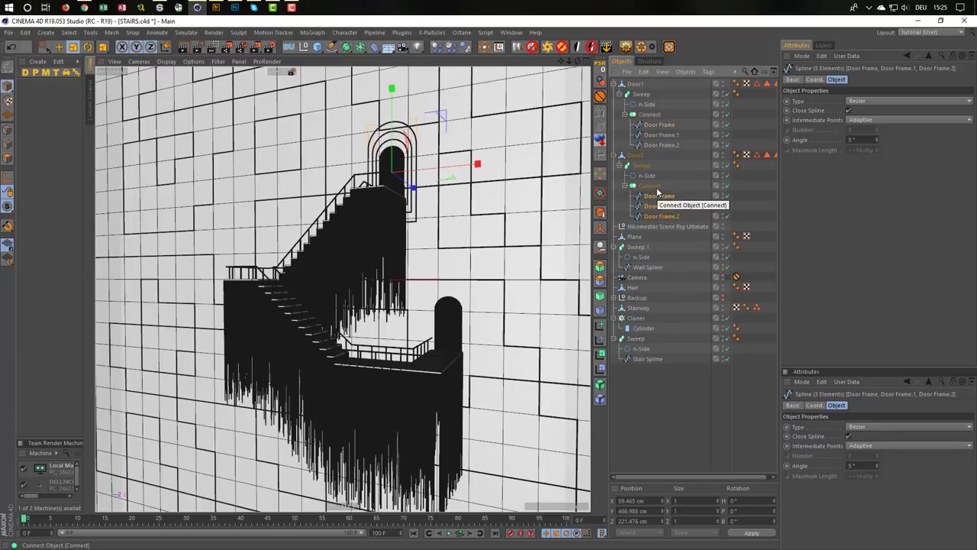
{"action": "left_click", "coordinate": [658, 189]}
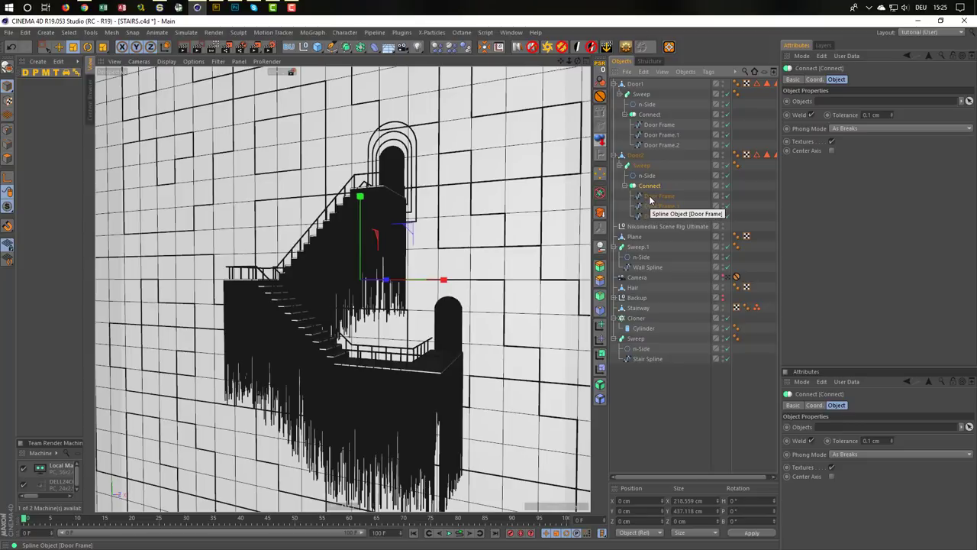
Group the copied frames, reset their PSR under Door2, return them to Connect, and ungroup
{"action": "left_click", "coordinate": [654, 197]}
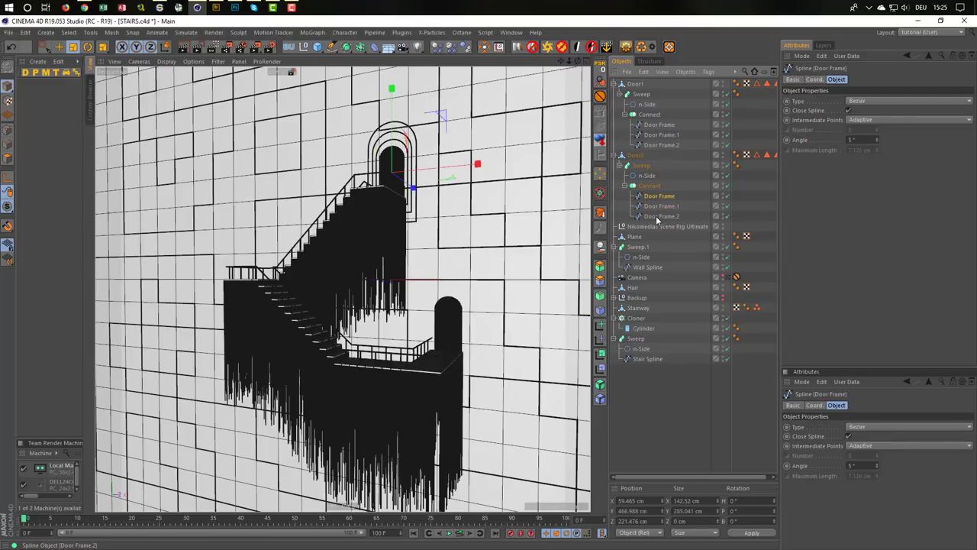
{"action": "left_click", "coordinate": [657, 217], "text": "shift"}
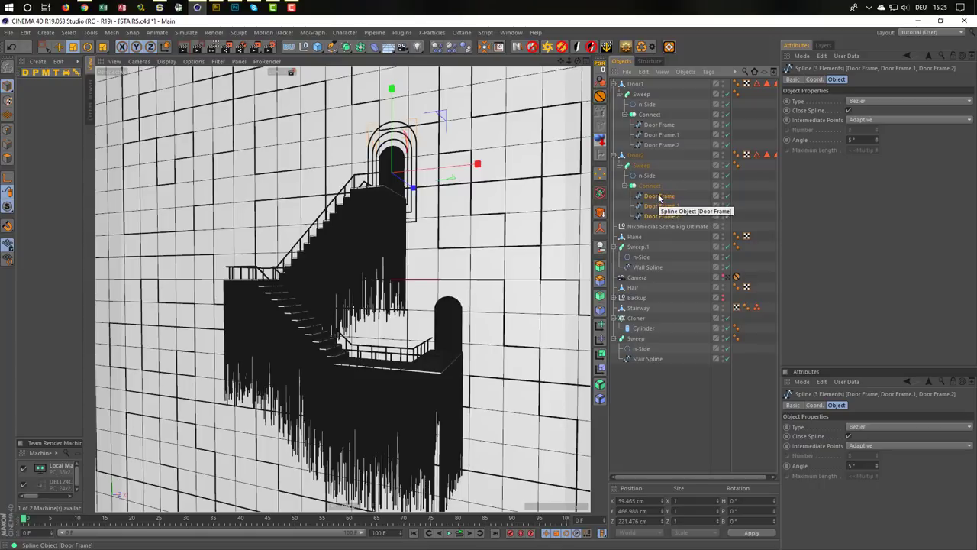
{"action": "key", "text": "alt+g"}
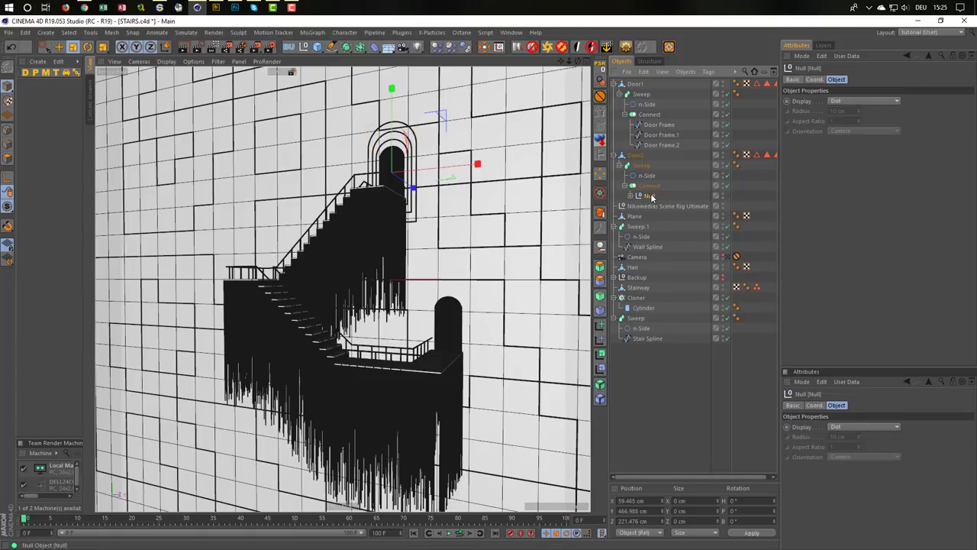
{"action": "left_click_drag", "start_coordinate": [651, 197], "coordinate": [640, 162]}
{"action": "left_click", "coordinate": [602, 67]}
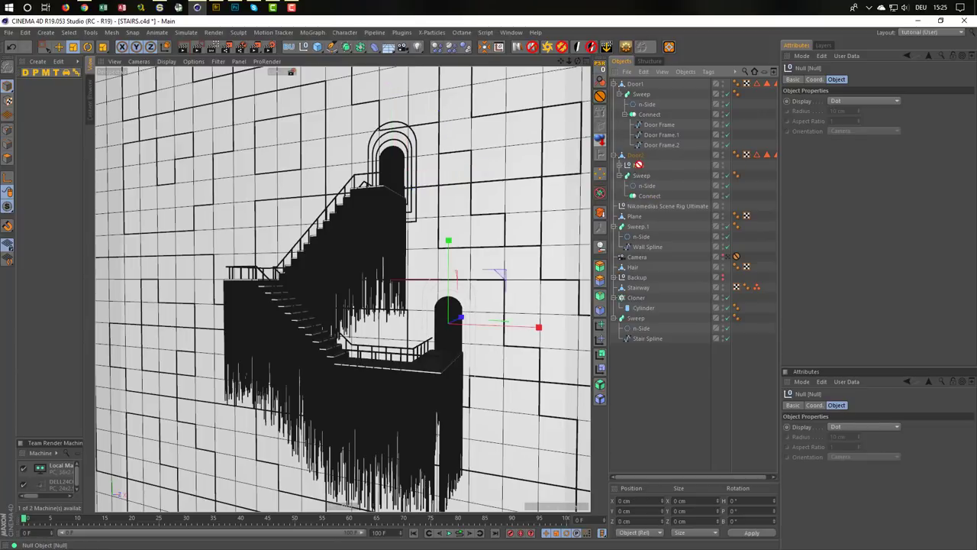
{"action": "left_click_drag", "start_coordinate": [640, 164], "coordinate": [655, 190]}
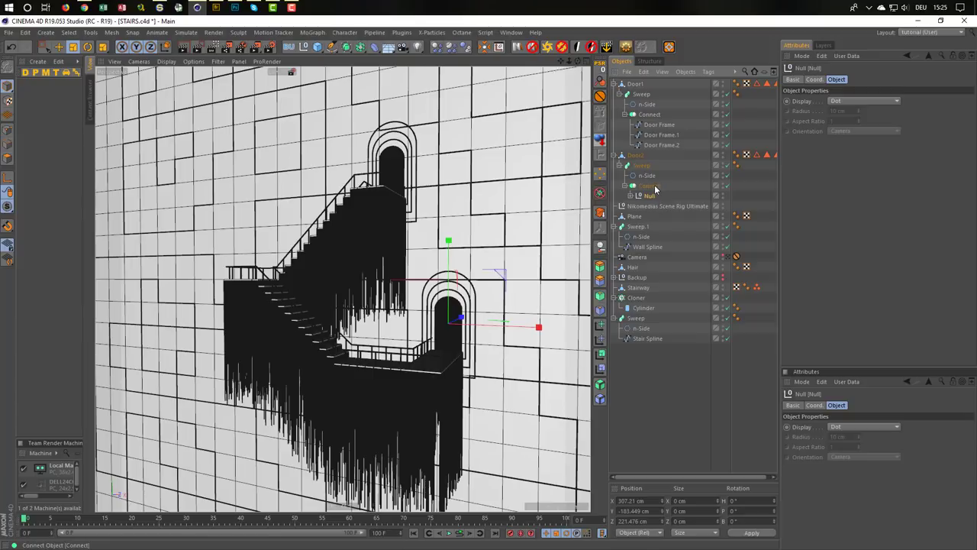
{"action": "left_click", "coordinate": [636, 196]}
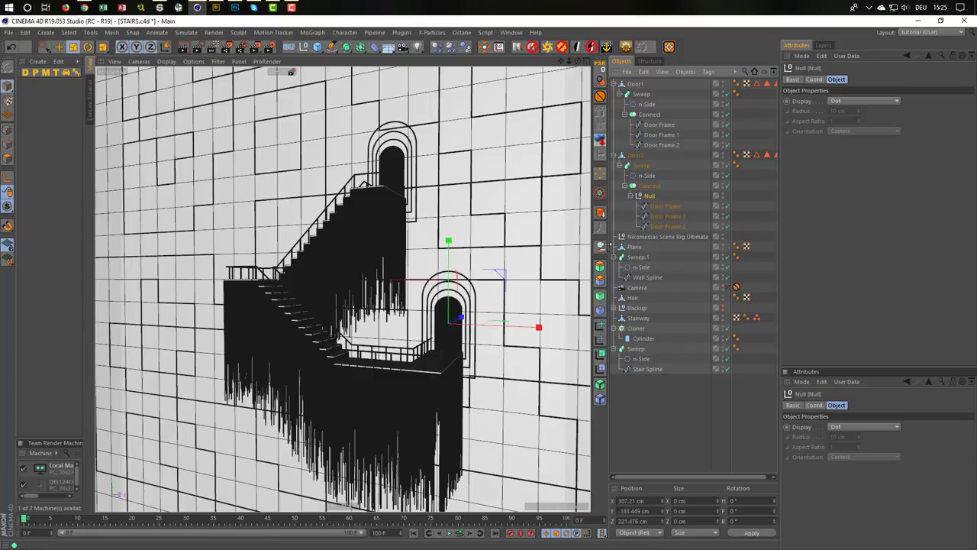
{"action": "left_click", "coordinate": [600, 245]}
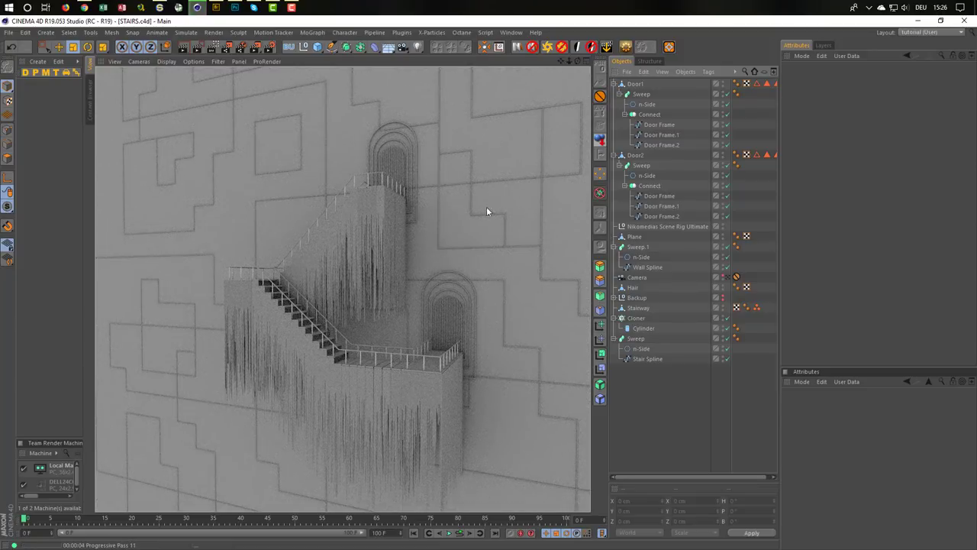
{"action": "key", "text": "alt+Tab"}
{"action": "mouse_move", "coordinate": [297, 305]}
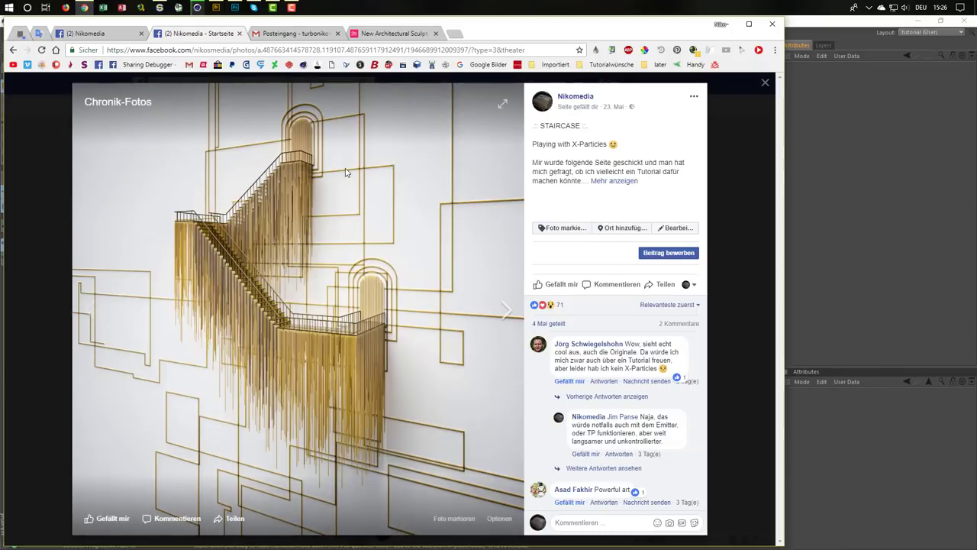
{"action": "key", "text": "alt+Tab"}
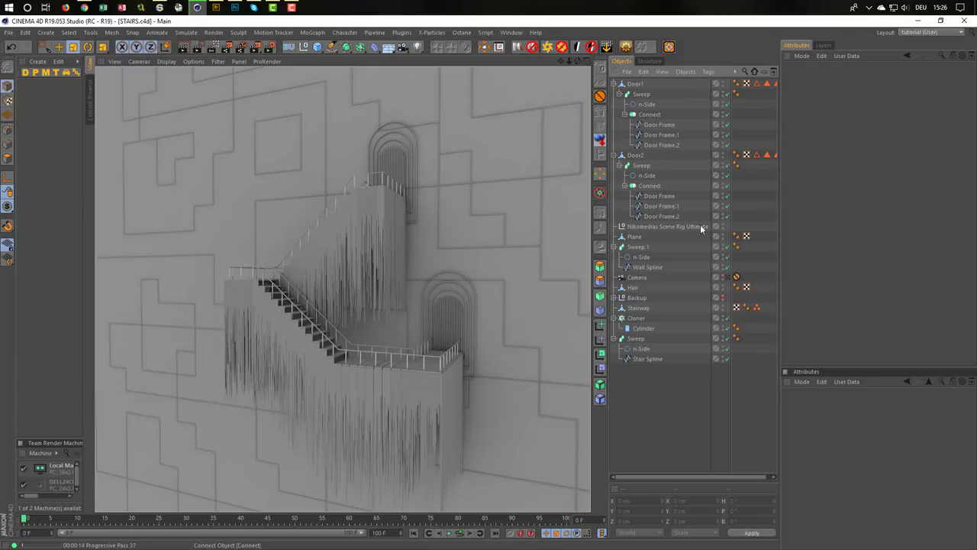
Cancel the progressive render to return to the shaded viewport
{"action": "left_click", "coordinate": [731, 277]}
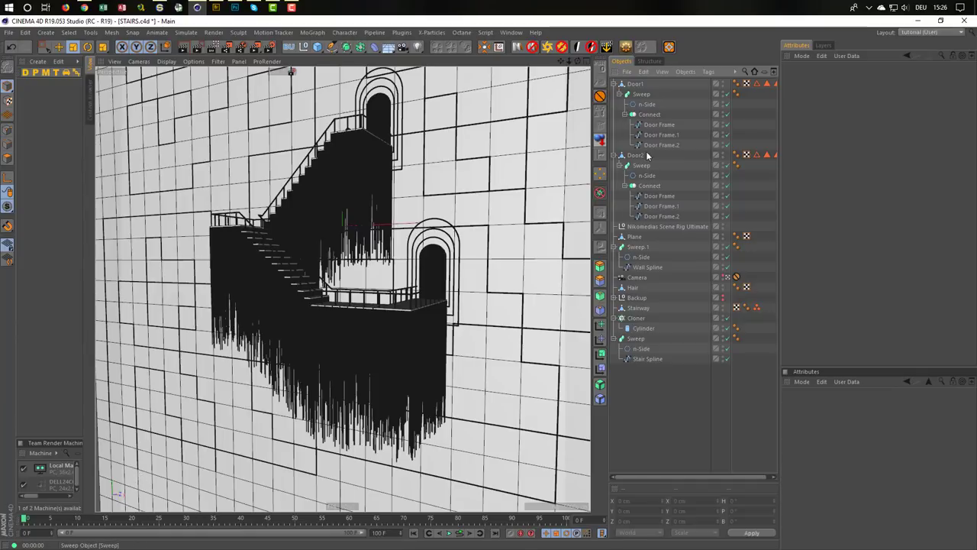
Collapse Door1 and Door2 and rename Sweep.1 to 'Wall Sweep'
{"action": "left_click", "coordinate": [616, 155]}
{"action": "left_click", "coordinate": [616, 84]}
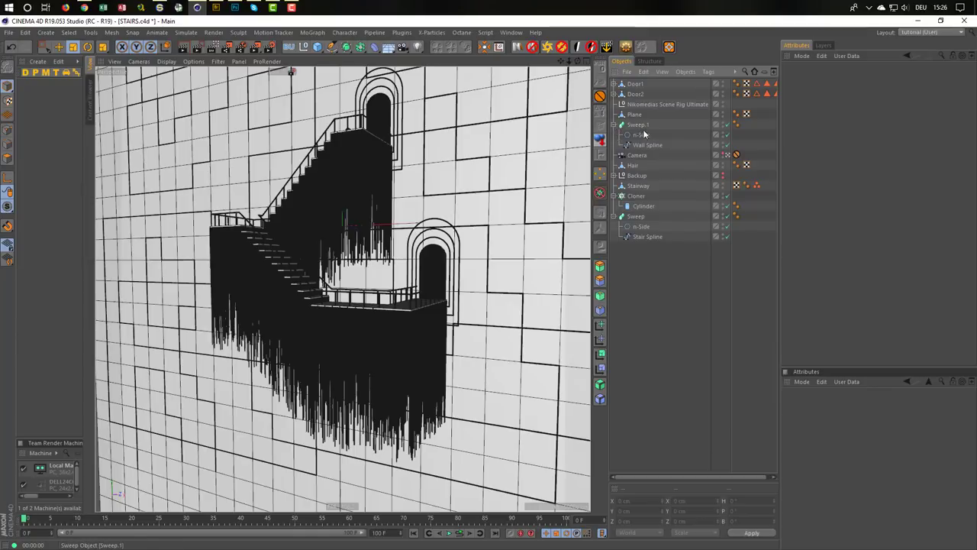
{"action": "left_click", "coordinate": [639, 124]}
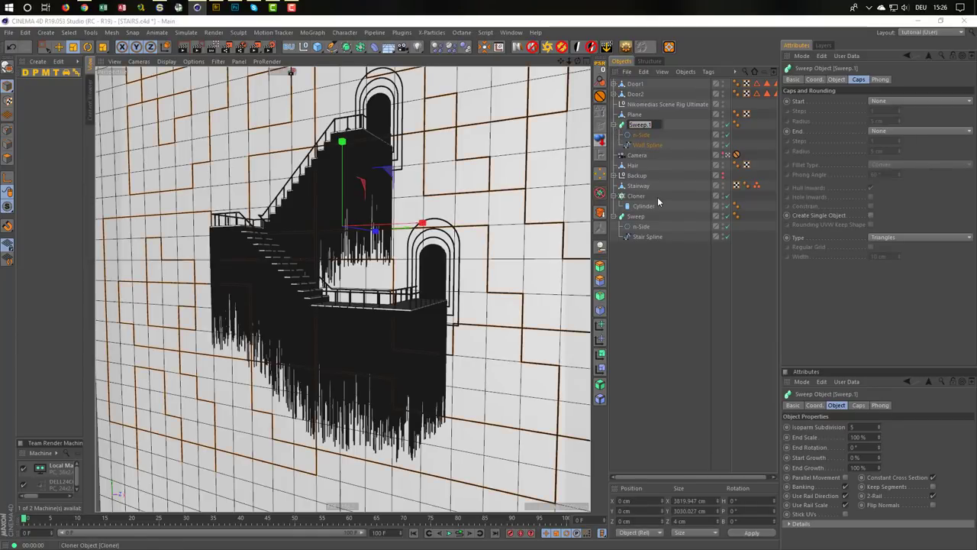
{"action": "type", "text": "Wall Sw"}
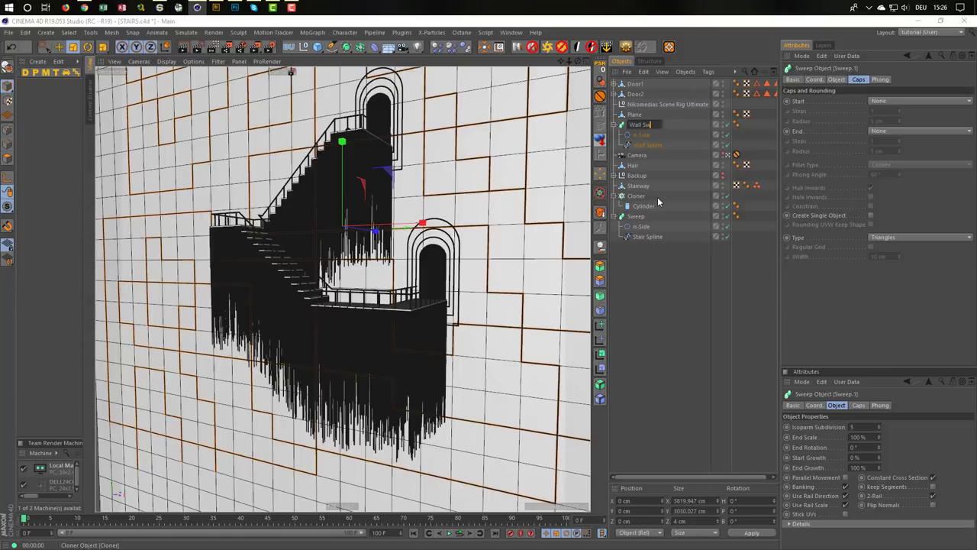
{"action": "type", "text": "eep"}
{"action": "key", "text": "Return"}
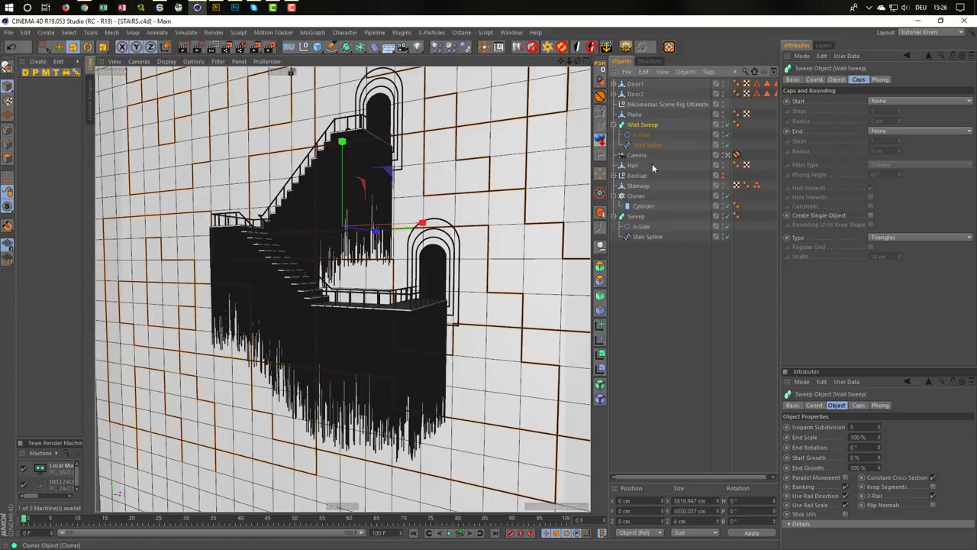
Select an edge of Wall Spline at the wall's lower left and move it up and right
{"action": "left_click", "coordinate": [647, 145]}
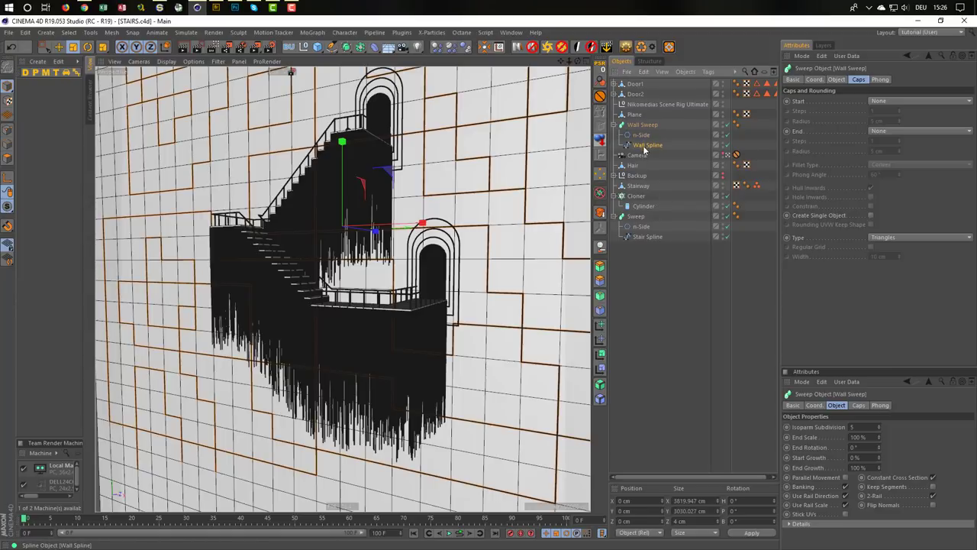
{"action": "left_click", "coordinate": [7, 143]}
{"action": "key", "text": "0"}
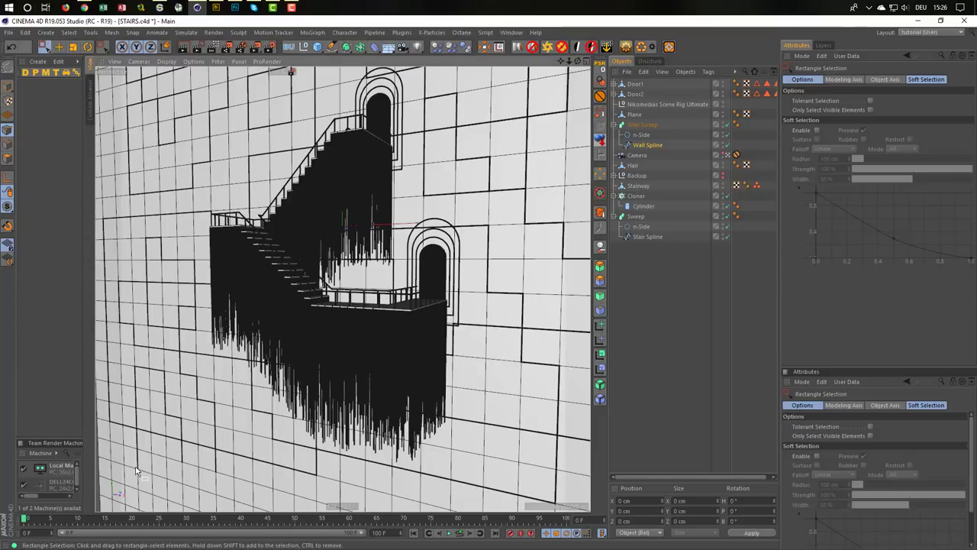
{"action": "left_click_drag", "start_coordinate": [126, 459], "coordinate": [149, 489]}
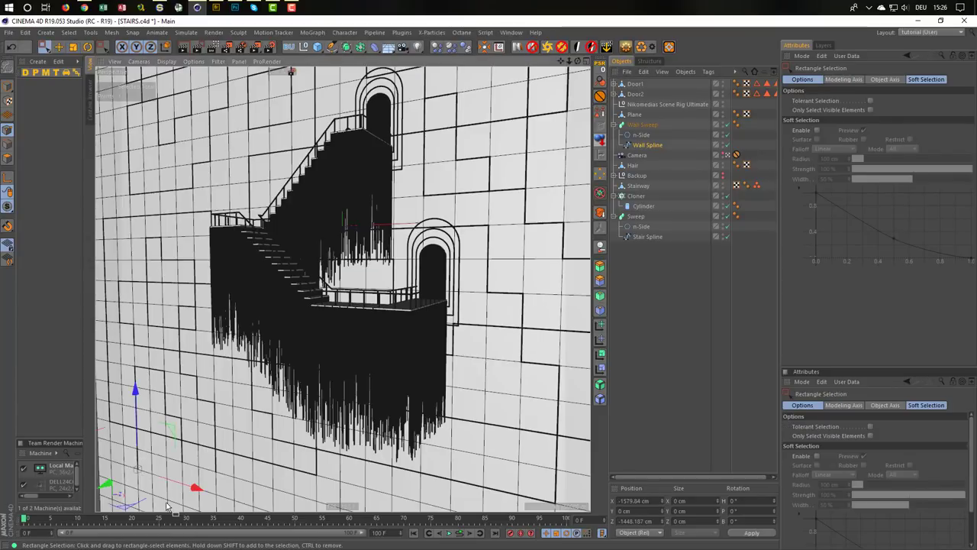
{"action": "left_click_drag", "start_coordinate": [130, 424], "coordinate": [133, 487]}
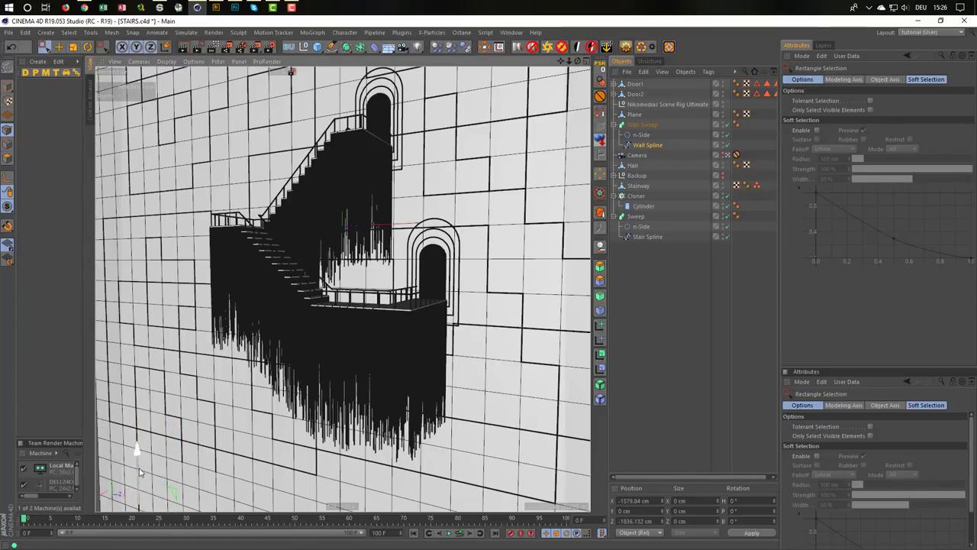
{"action": "mouse_move", "coordinate": [174, 481]}
{"action": "left_mouse_down"}
{"action": "mouse_move", "coordinate": [196, 417]}
{"action": "mouse_move", "coordinate": [197, 462]}
{"action": "left_mouse_up"}
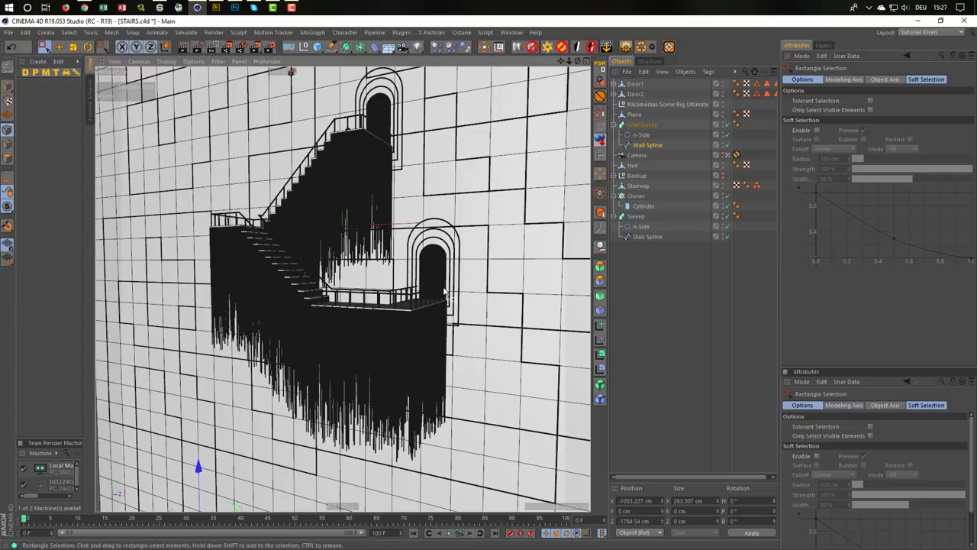
Save the scene, move the Camera's Protection tag onto Hair, and adjust the view
{"action": "key", "text": "ctrl+s"}
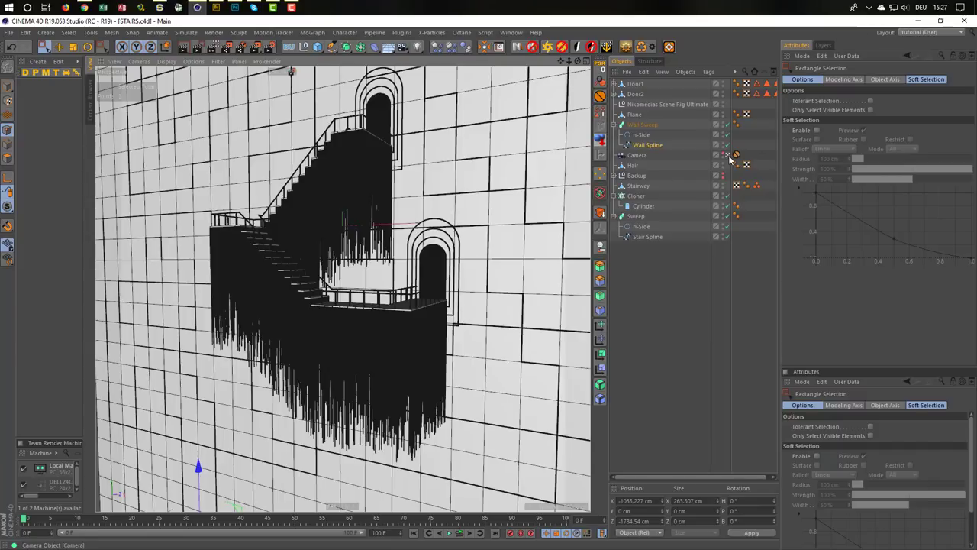
{"action": "left_click_drag", "start_coordinate": [758, 164], "coordinate": [756, 164]}
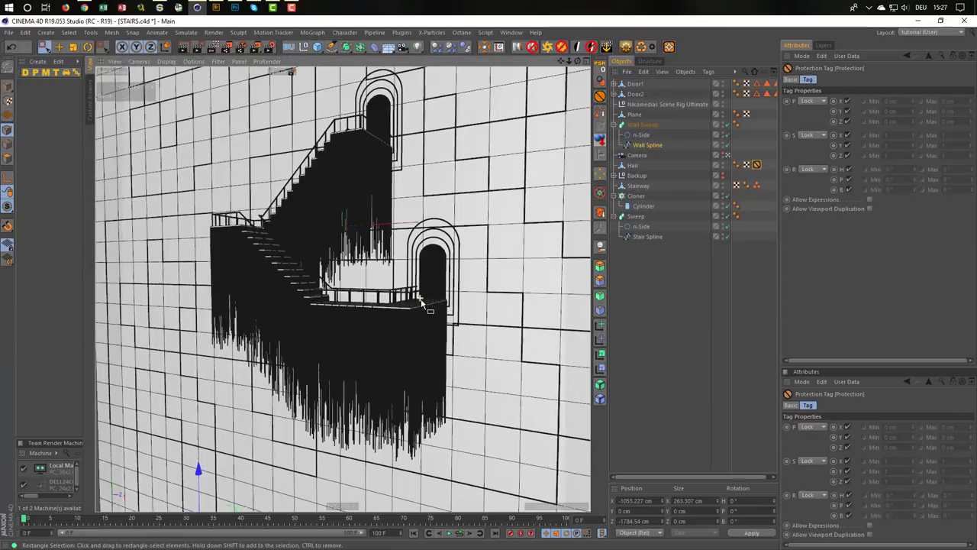
{"action": "mouse_move", "coordinate": [421, 301]}
{"action": "left_mouse_down", "text": "alt"}
{"action": "mouse_move", "coordinate": [423, 309]}
{"action": "mouse_move", "coordinate": [409, 299]}
{"action": "left_mouse_up", "text": "alt"}
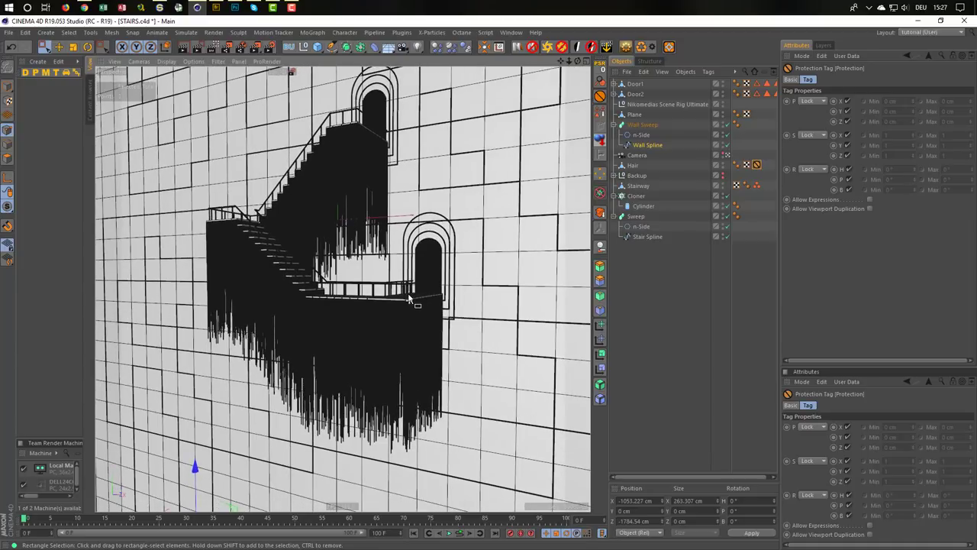
{"action": "middle_click_drag", "start_coordinate": [408, 295], "coordinate": [406, 341], "text": "alt"}
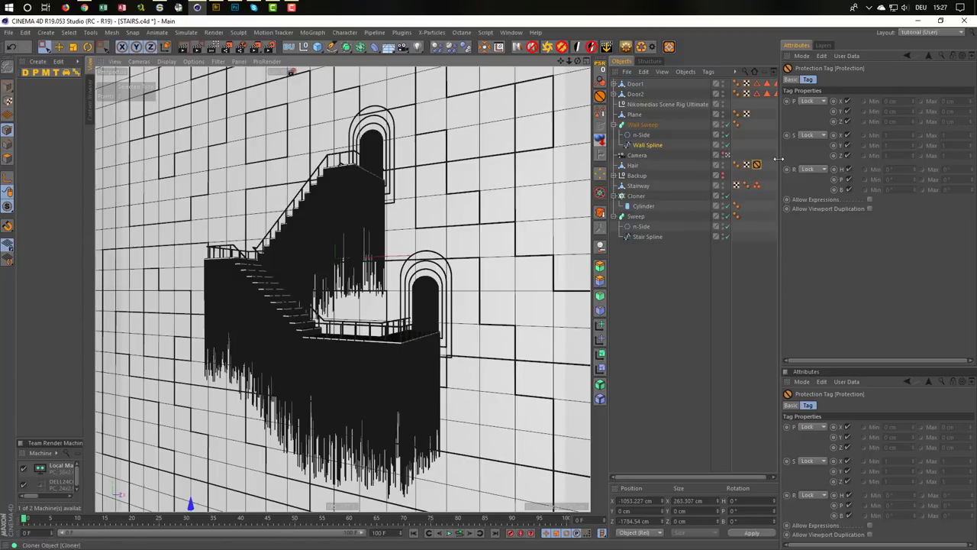
Save, return the Protection tag to the Camera, toggle its P.Y lock, and raise the view
{"action": "key", "text": "ctrl+s"}
{"action": "left_click_drag", "start_coordinate": [756, 164], "coordinate": [736, 154]}
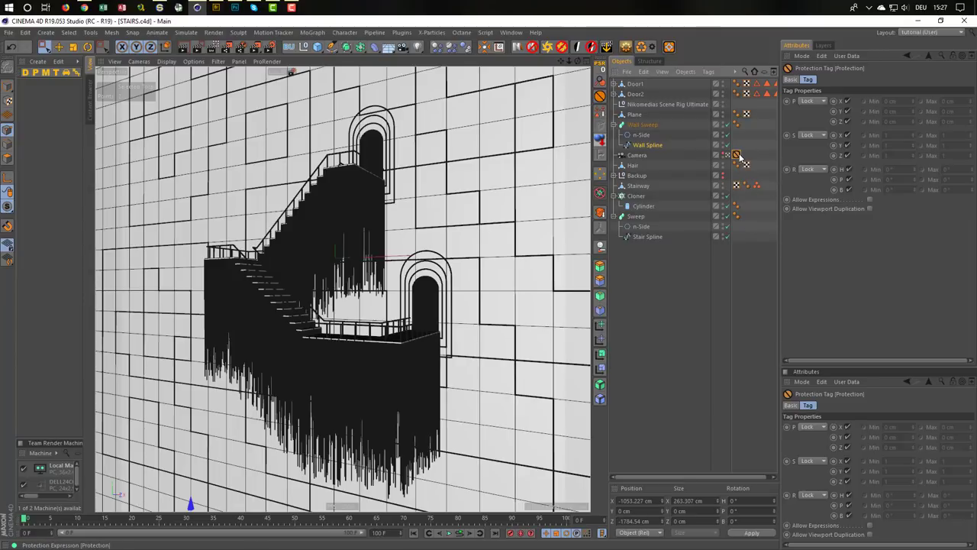
{"action": "left_click", "coordinate": [847, 112]}
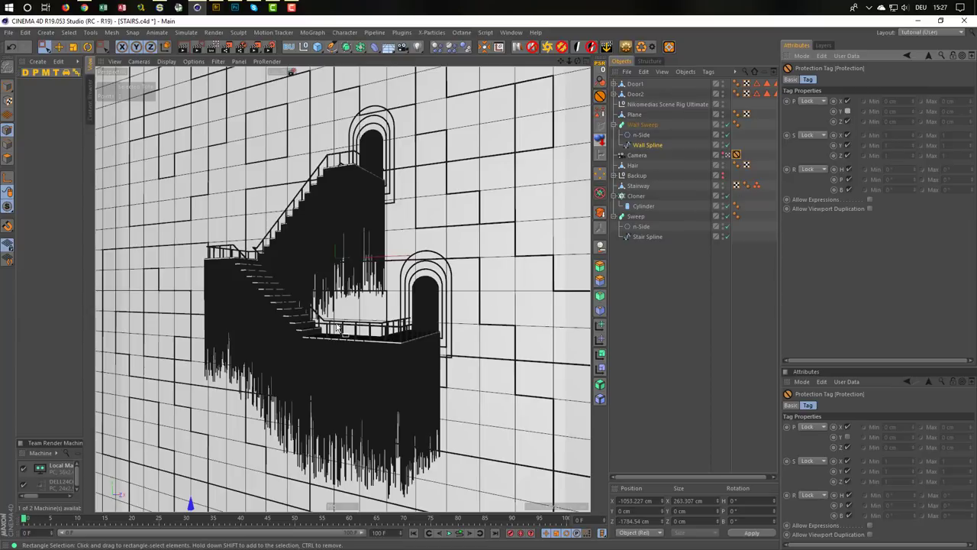
{"action": "middle_click_drag", "start_coordinate": [341, 327], "coordinate": [339, 309]}
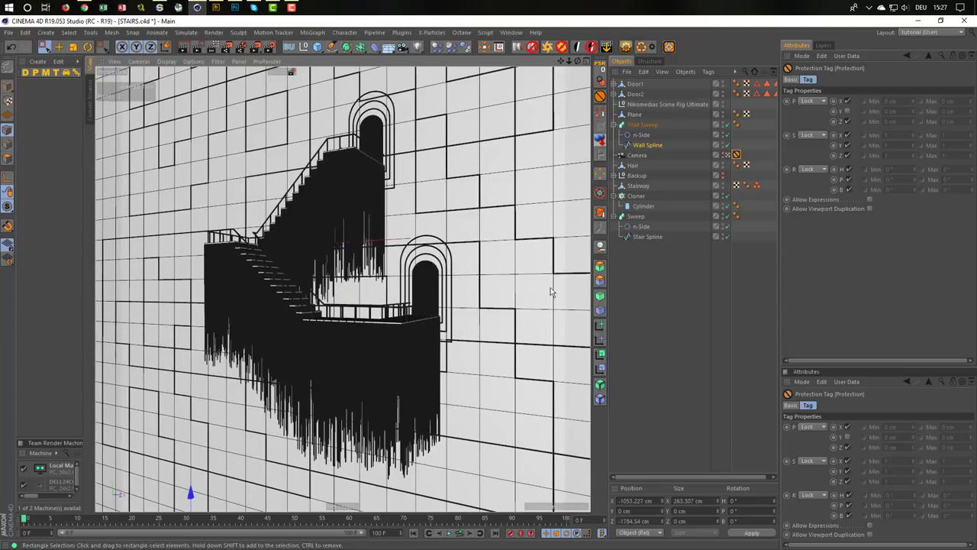
{"action": "left_click", "coordinate": [846, 112]}
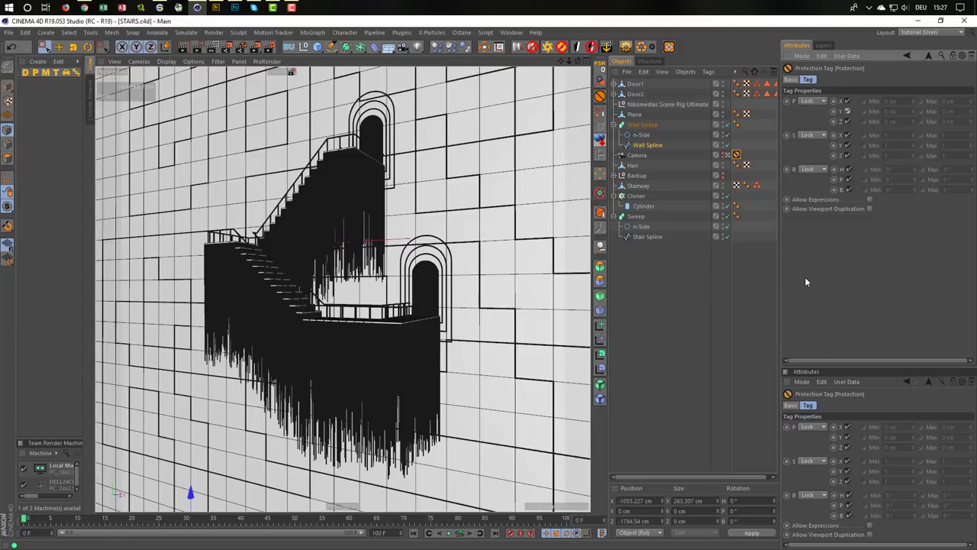
Preview a render, move Nikomedias Scene Rig Ultimate to the list top, and add material Mat
{"action": "key", "text": "ctrl+r"}
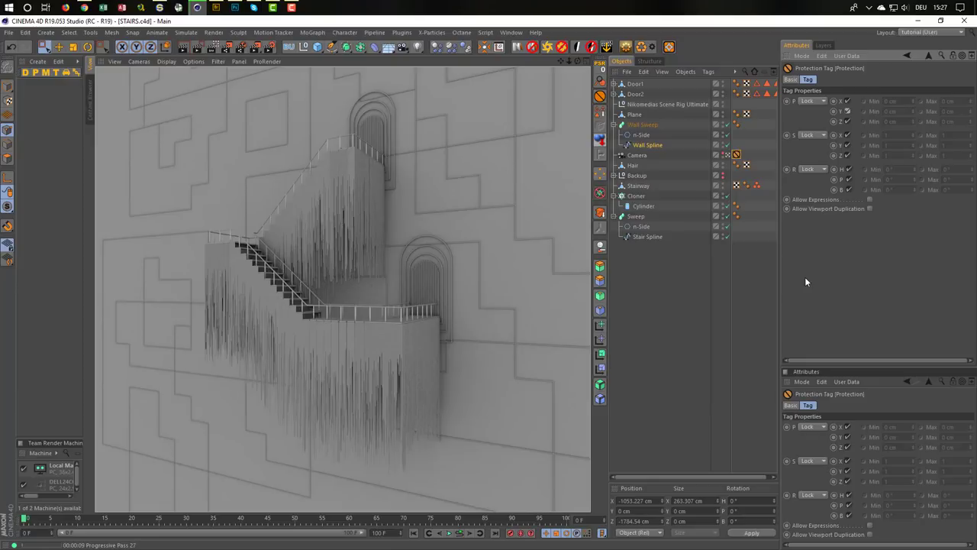
{"action": "left_click", "coordinate": [714, 314]}
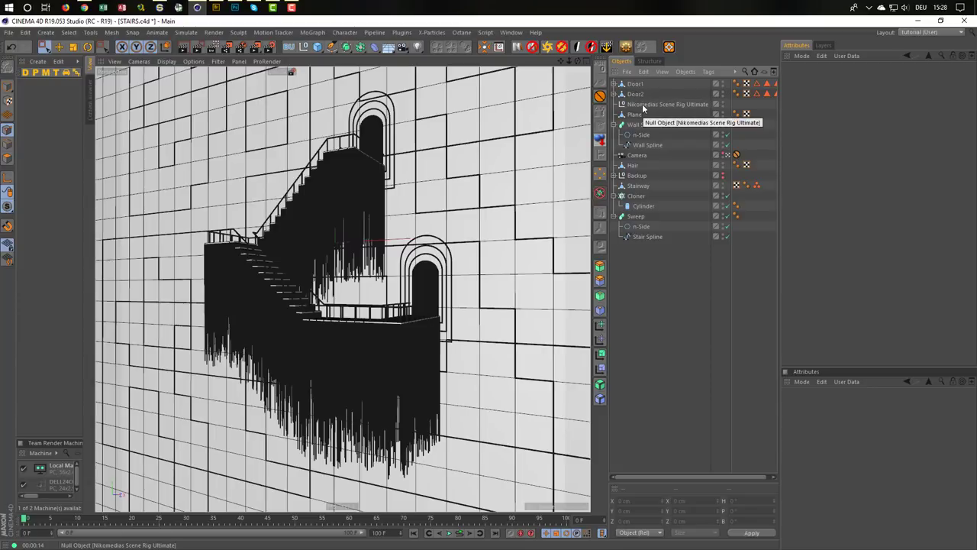
{"action": "left_click_drag", "start_coordinate": [638, 79], "coordinate": [638, 81]}
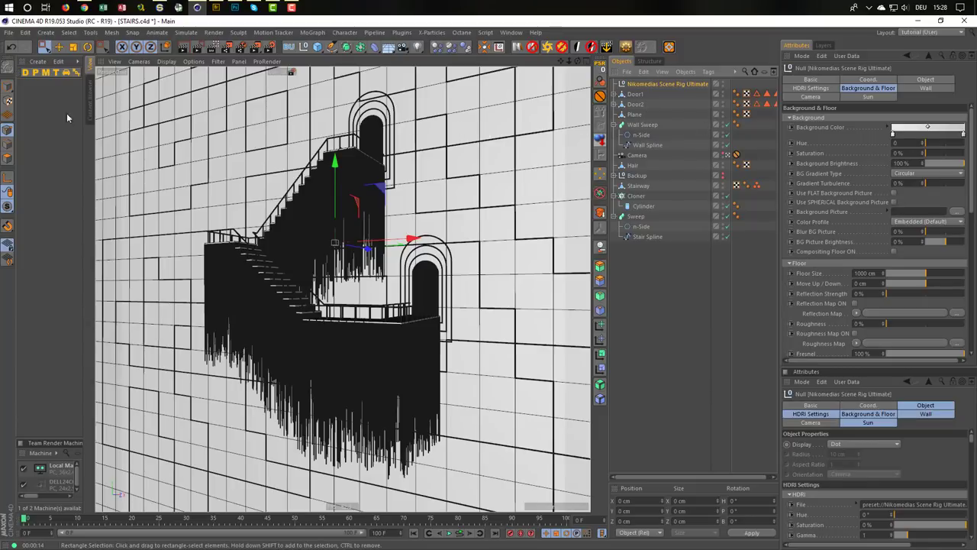
{"action": "double_click", "coordinate": [38, 115]}
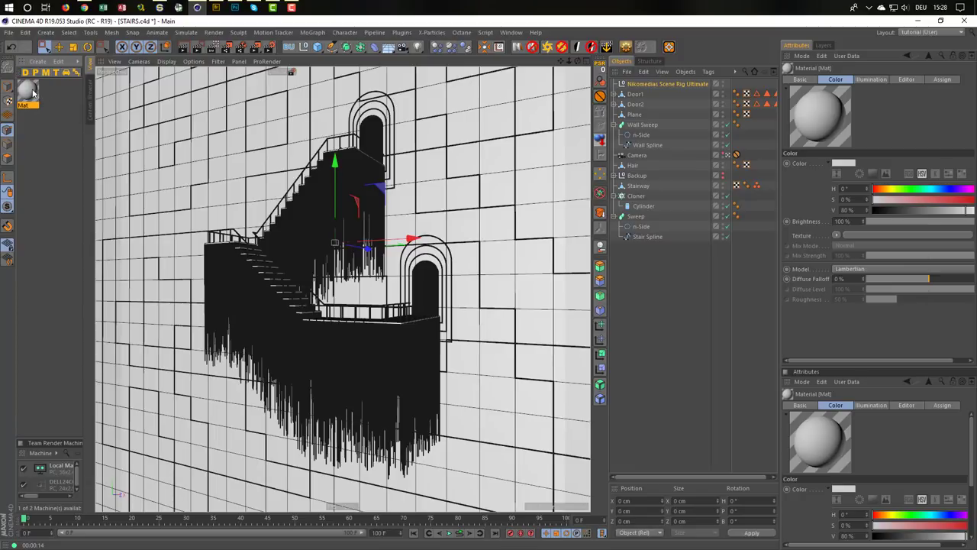
Apply the Mat material to the Sweep and the Cloner
{"action": "double_click", "coordinate": [27, 91]}
{"action": "mouse_move", "coordinate": [266, 69]}
{"action": "left_mouse_down"}
{"action": "mouse_move", "coordinate": [472, 189]}
{"action": "mouse_move", "coordinate": [365, 183]}
{"action": "mouse_move", "coordinate": [383, 213]}
{"action": "left_mouse_up"}
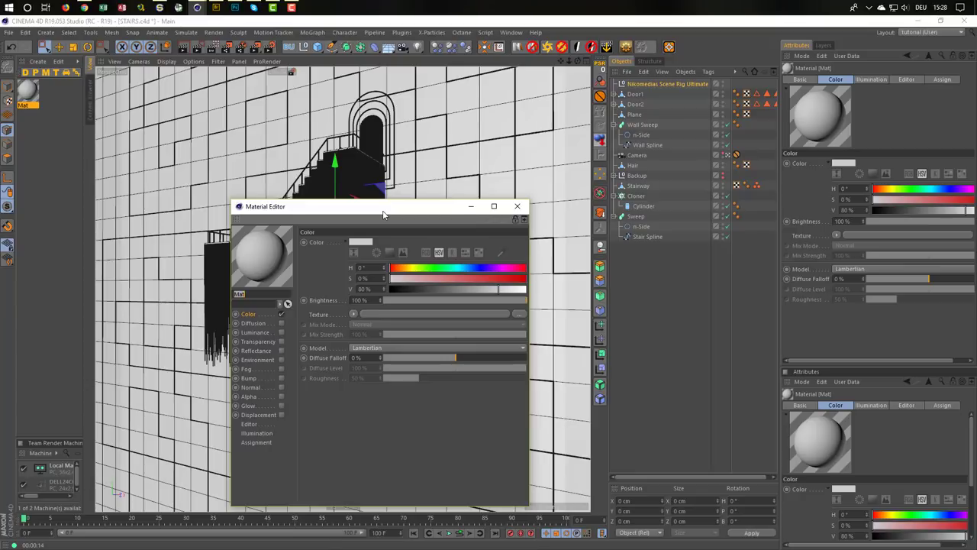
{"action": "left_click_drag", "start_coordinate": [383, 215], "coordinate": [384, 212]}
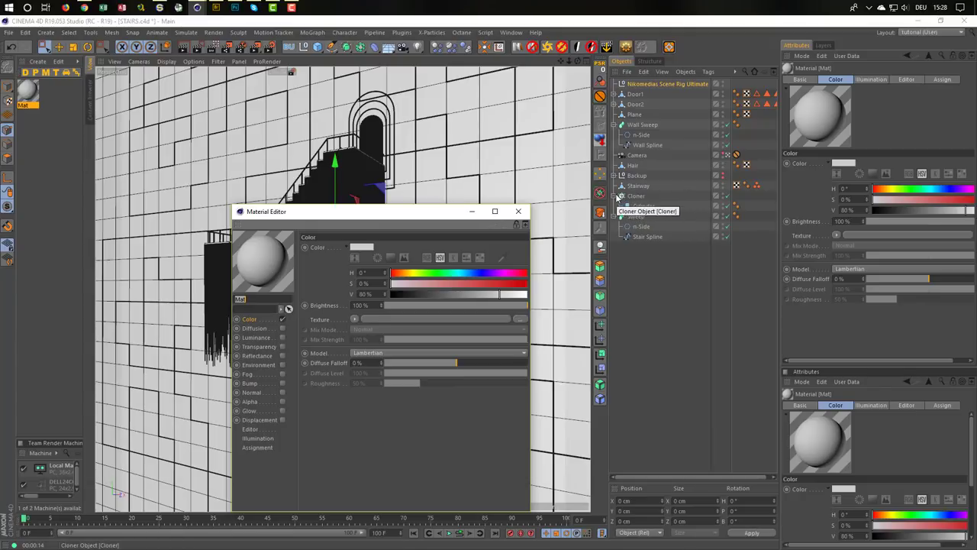
{"action": "left_click", "coordinate": [617, 197]}
{"action": "left_click", "coordinate": [621, 206]}
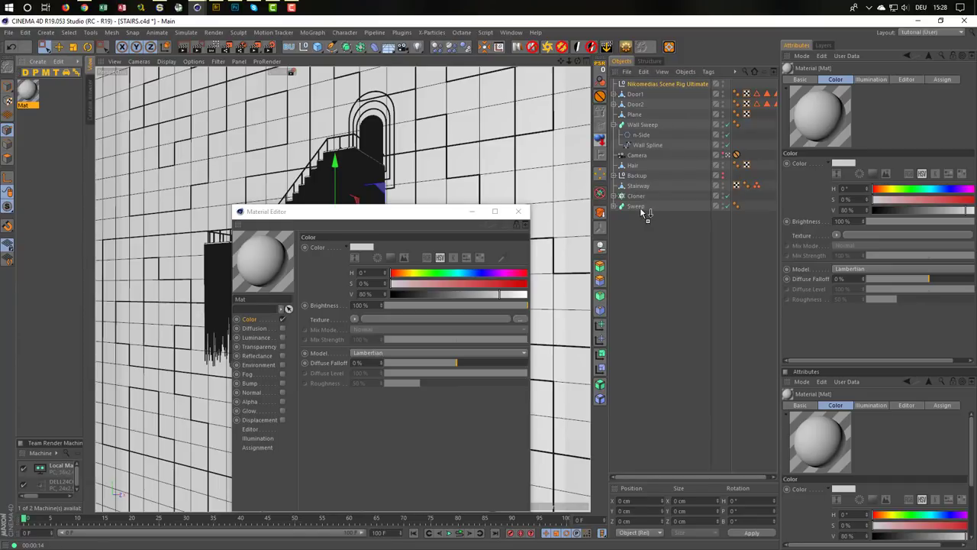
{"action": "left_click_drag", "start_coordinate": [79, 101], "coordinate": [646, 207]}
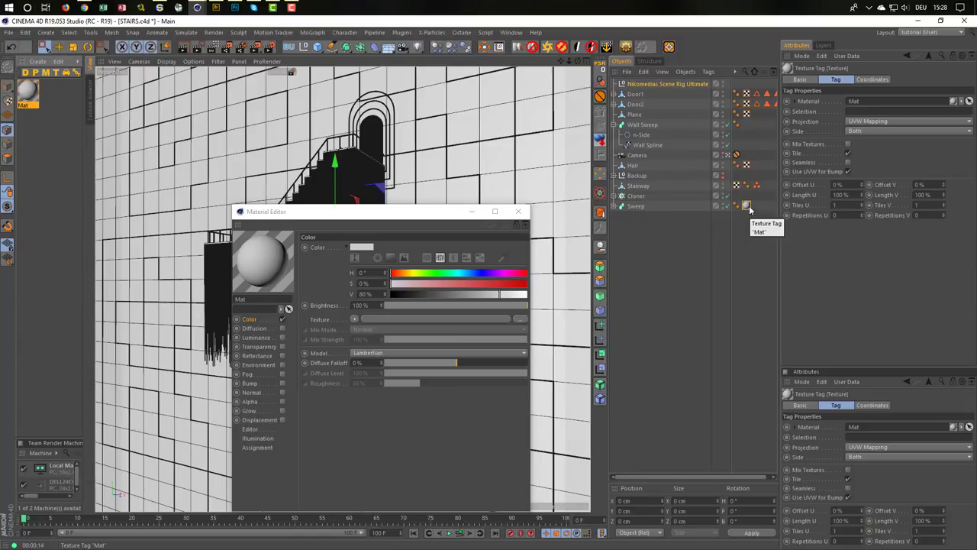
{"action": "left_click_drag", "start_coordinate": [746, 206], "coordinate": [742, 198]}
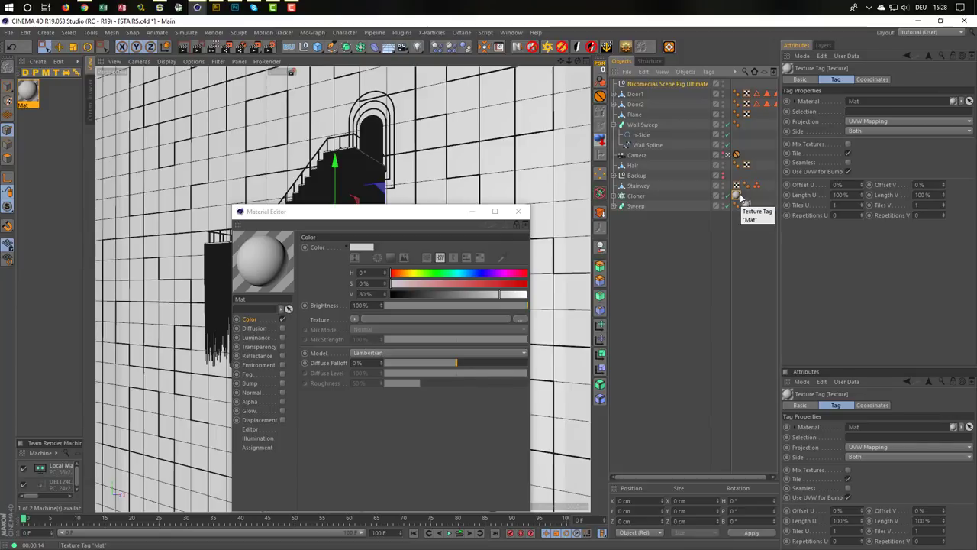
{"action": "left_click_drag", "start_coordinate": [742, 198], "coordinate": [736, 200]}
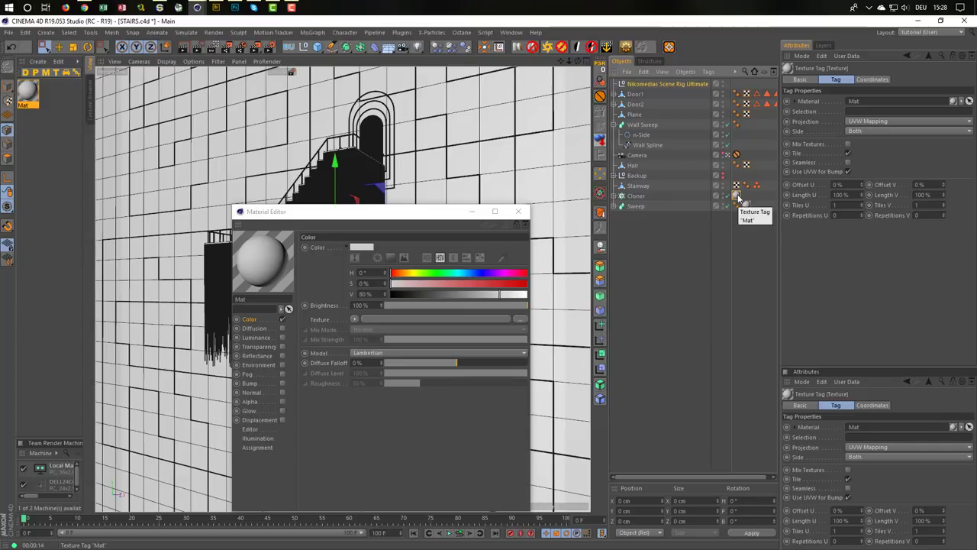
{"action": "mouse_move", "coordinate": [738, 197]}
{"action": "left_mouse_down", "text": "ctrl"}
{"action": "mouse_move", "coordinate": [746, 205]}
{"action": "mouse_move", "coordinate": [767, 190]}
{"action": "mouse_move", "coordinate": [756, 165]}
{"action": "left_mouse_up", "text": "ctrl"}
Rename the Hair object to 'Stair Hair'
{"action": "left_click", "coordinate": [621, 125]}
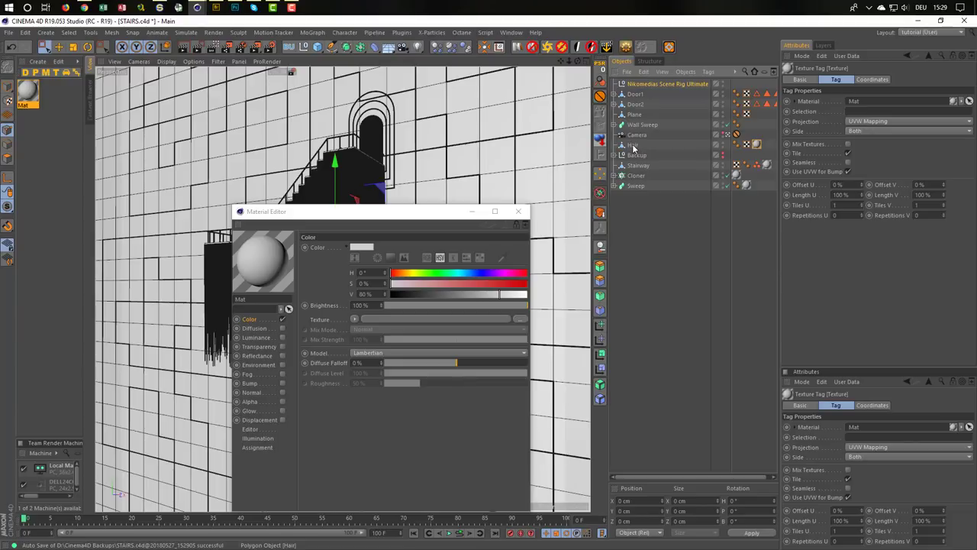
{"action": "left_click", "coordinate": [632, 147]}
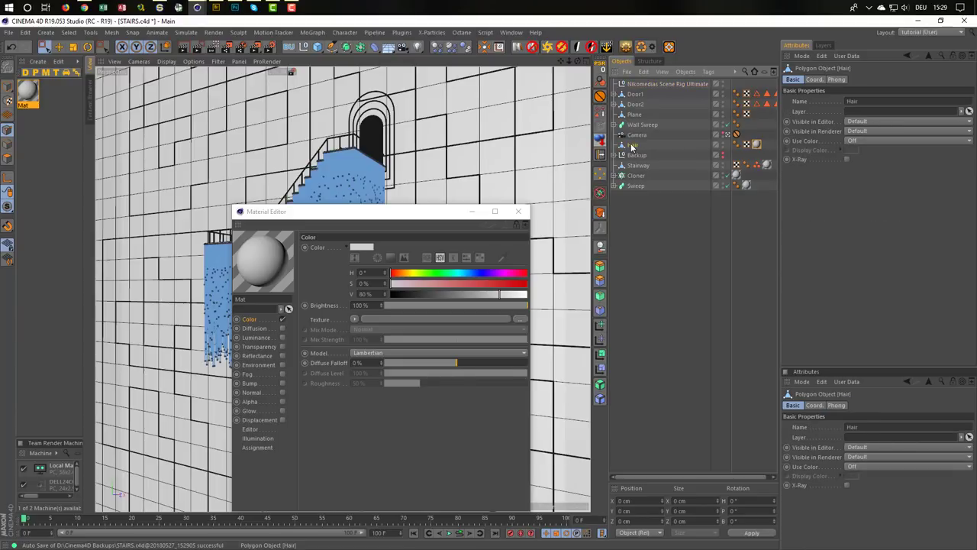
{"action": "double_click", "coordinate": [632, 146]}
{"action": "type", "text": "St"}
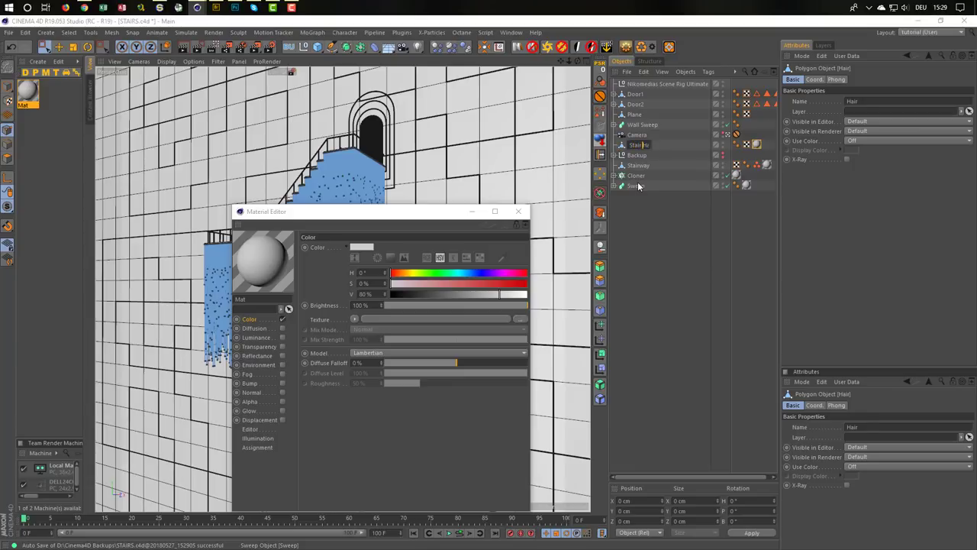
{"action": "type", "text": "air"}
{"action": "key", "text": "Return"}
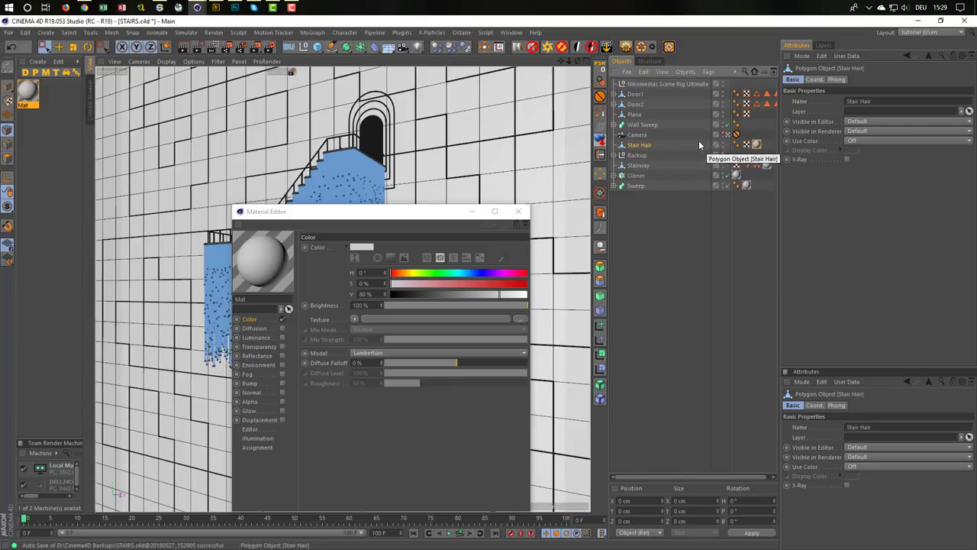
Move Camera to the top and replace the doors' tags with Wall Sweep's texture tag
{"action": "left_click_drag", "start_coordinate": [637, 134], "coordinate": [632, 93]}
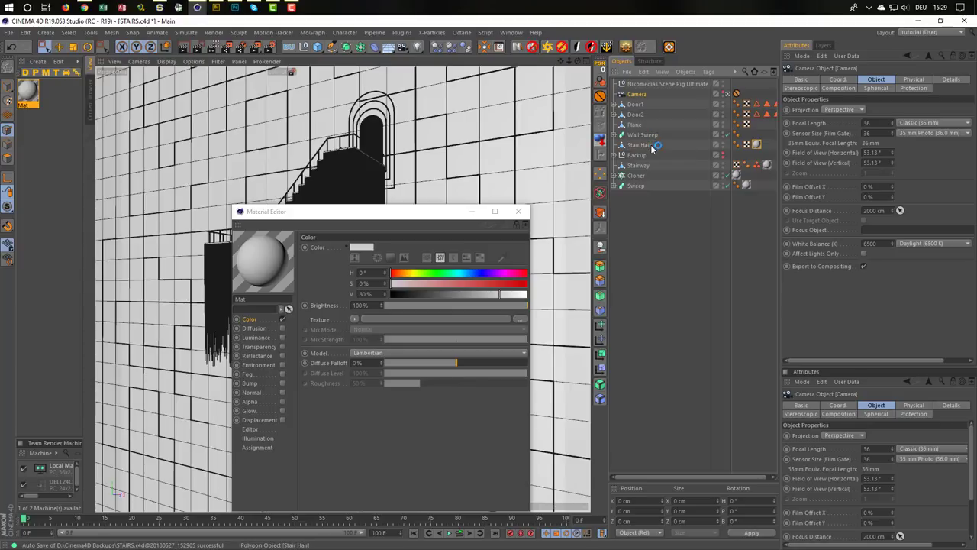
{"action": "left_click", "coordinate": [750, 135]}
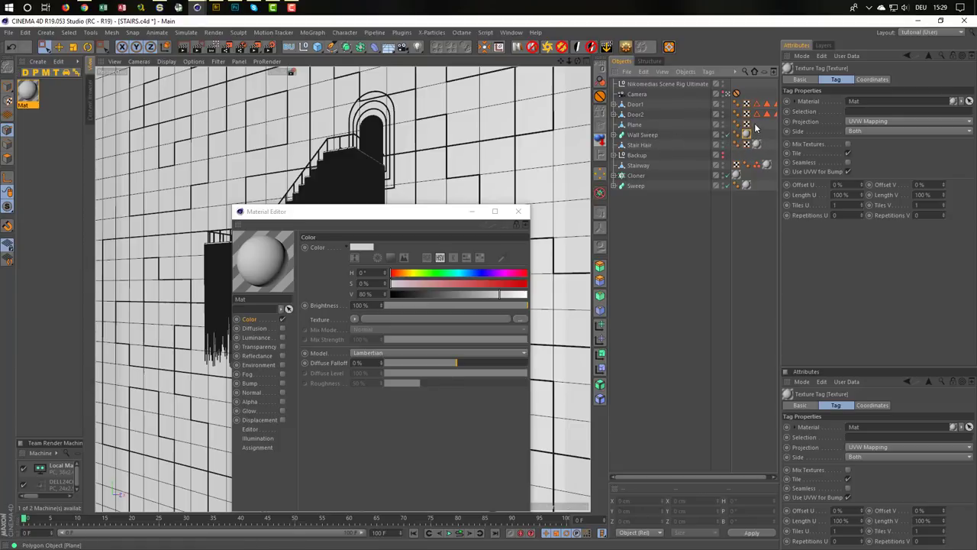
{"action": "mouse_move", "coordinate": [757, 113]}
{"action": "left_mouse_down"}
{"action": "mouse_move", "coordinate": [780, 97]}
{"action": "mouse_move", "coordinate": [769, 121]}
{"action": "mouse_move", "coordinate": [753, 124]}
{"action": "left_mouse_up"}
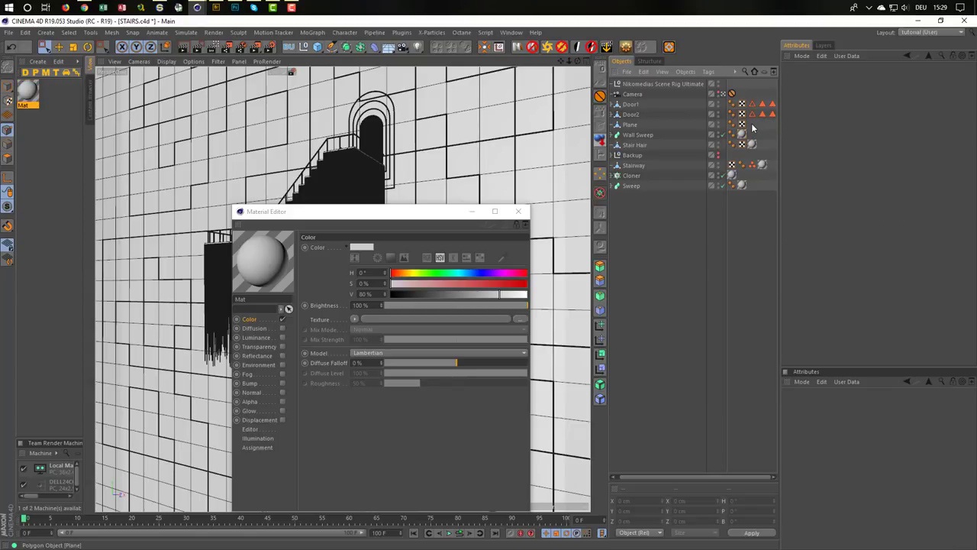
{"action": "left_click_drag", "start_coordinate": [752, 124], "coordinate": [782, 95]}
{"action": "key", "text": "Delete"}
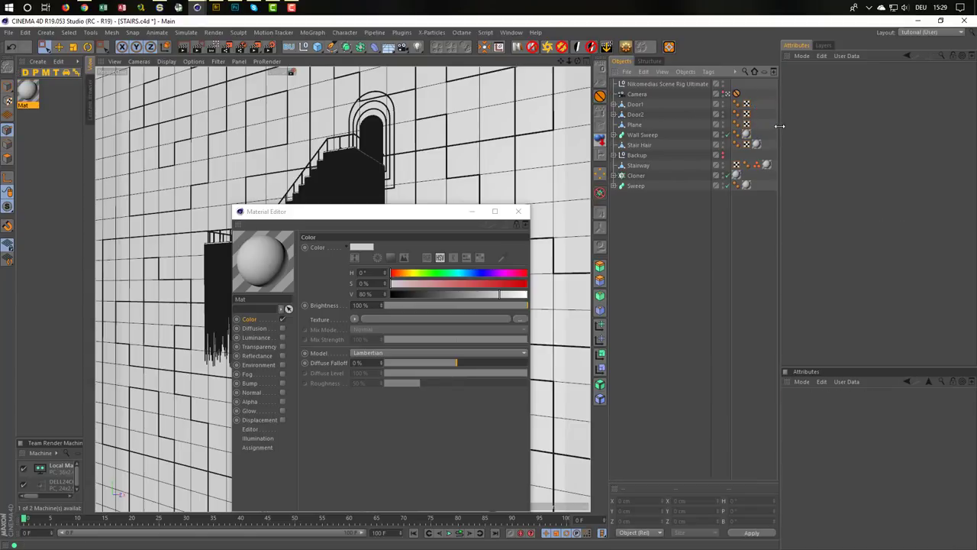
{"action": "mouse_move", "coordinate": [746, 134]}
{"action": "left_mouse_down"}
{"action": "mouse_move", "coordinate": [758, 99]}
{"action": "mouse_move", "coordinate": [758, 116]}
{"action": "left_mouse_up"}
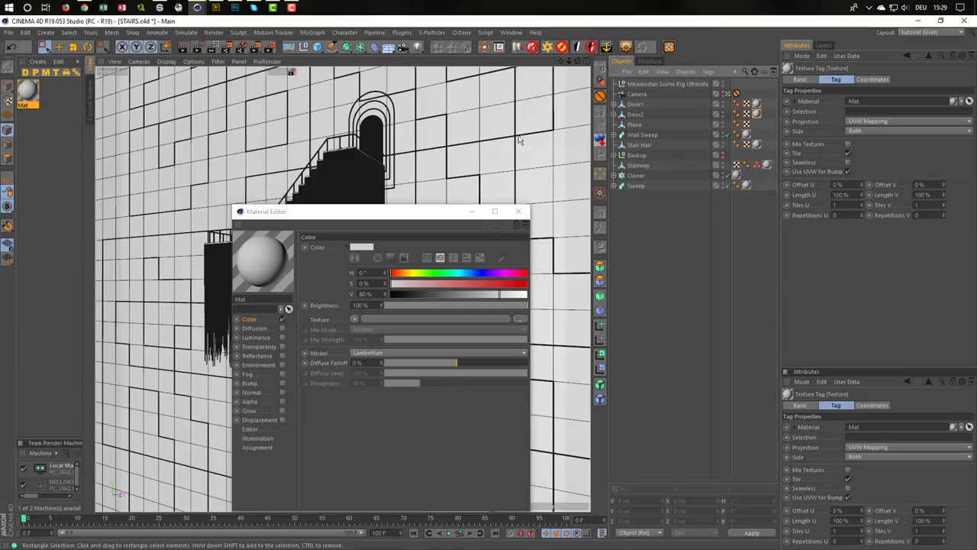
Rename the material Mat to 'Sweeps'
{"action": "left_click", "coordinate": [252, 267]}
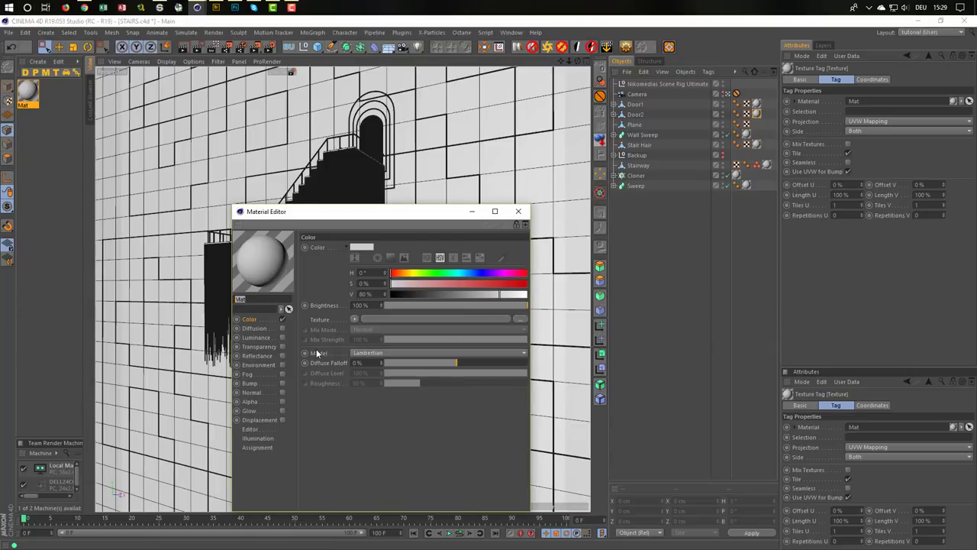
{"action": "type", "text": "Sweep"}
{"action": "type", "text": "s"}
{"action": "key", "text": "Return"}
Duplicate the Sweeps material and name the copy 'Wall'
{"action": "left_click", "coordinate": [32, 94]}
{"action": "left_click_drag", "start_coordinate": [32, 95], "coordinate": [52, 93], "text": "ctrl"}
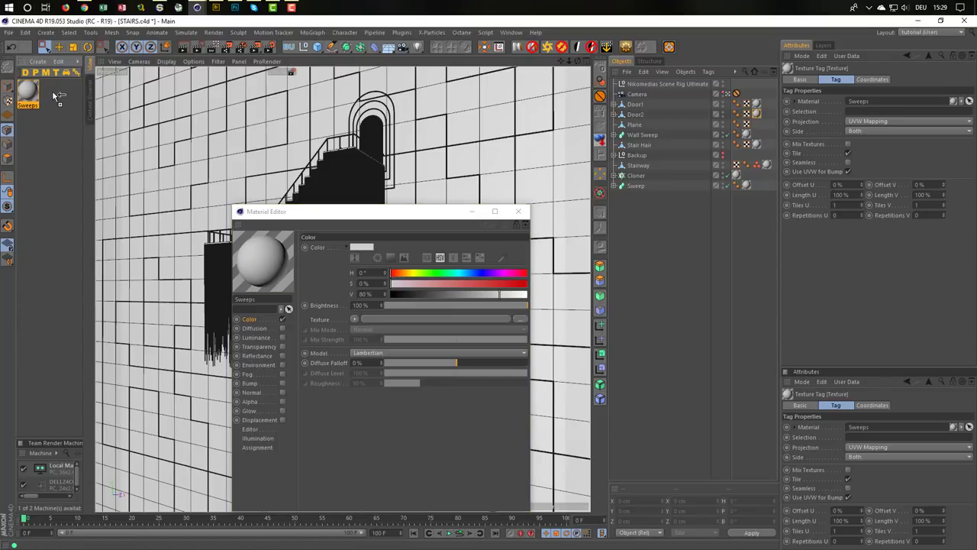
{"action": "double_click", "coordinate": [52, 93]}
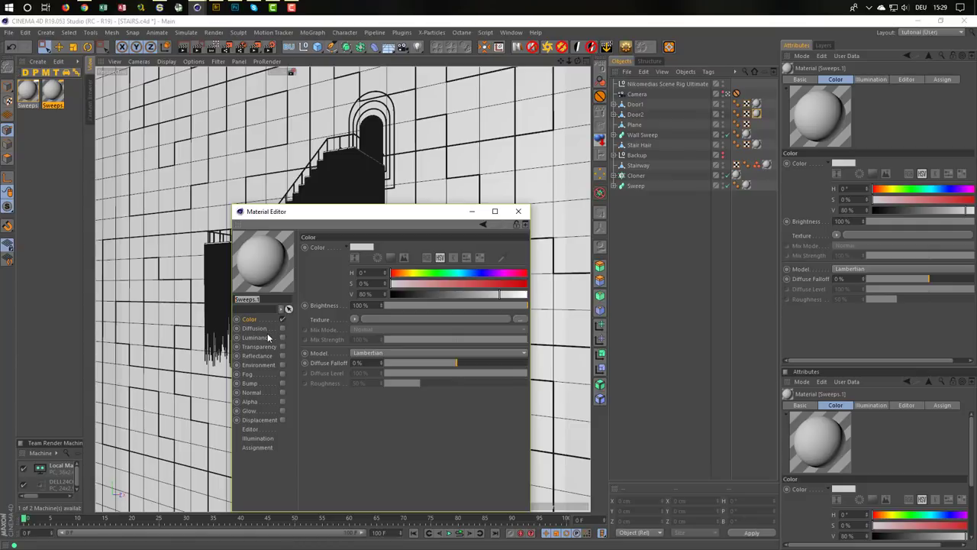
{"action": "type", "text": "Wall"}
{"action": "key", "text": "Return"}
Give Wall a Beckmann reflectance layer with 40% roughness and the Asphalt Fresnel preset
{"action": "left_click", "coordinate": [292, 356]}
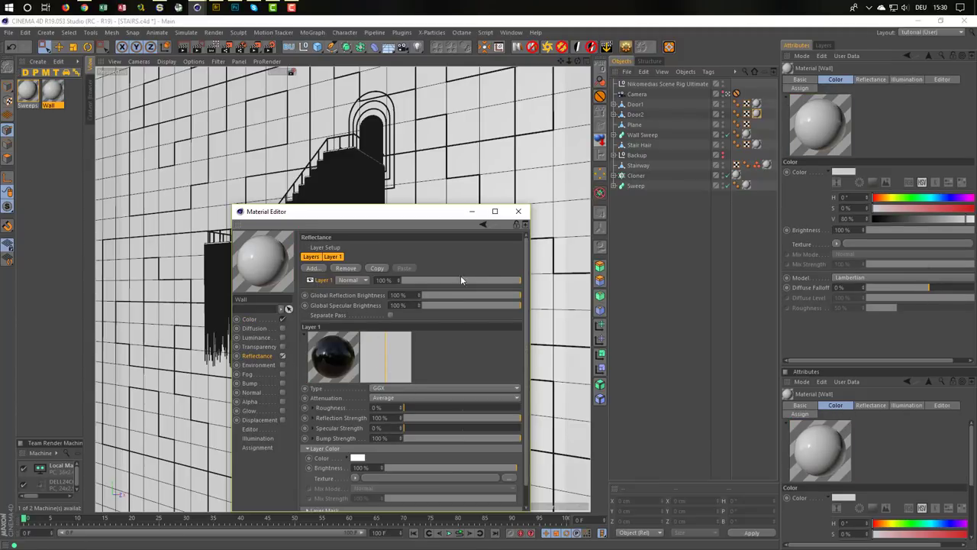
{"action": "left_click_drag", "start_coordinate": [442, 212], "coordinate": [438, 143]}
{"action": "left_click", "coordinate": [414, 318]}
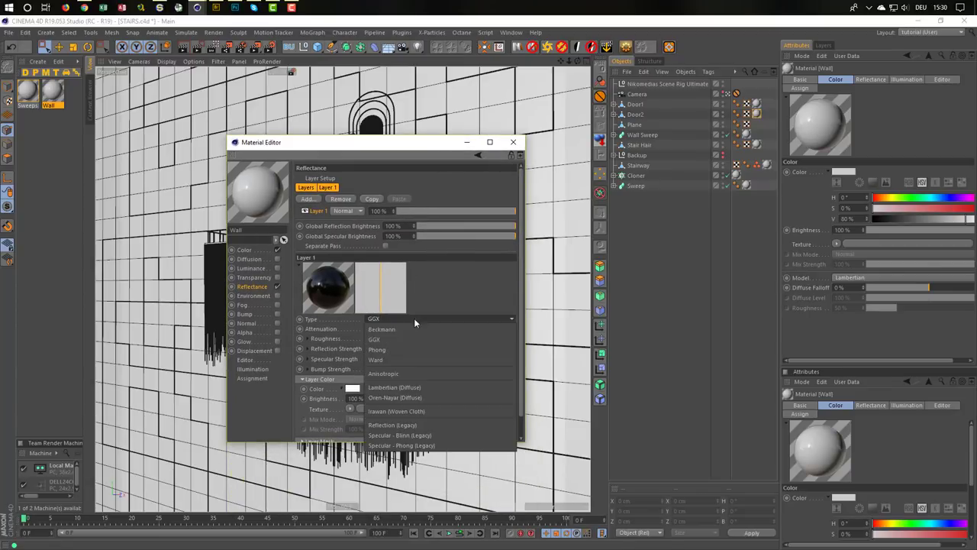
{"action": "left_click", "coordinate": [429, 331]}
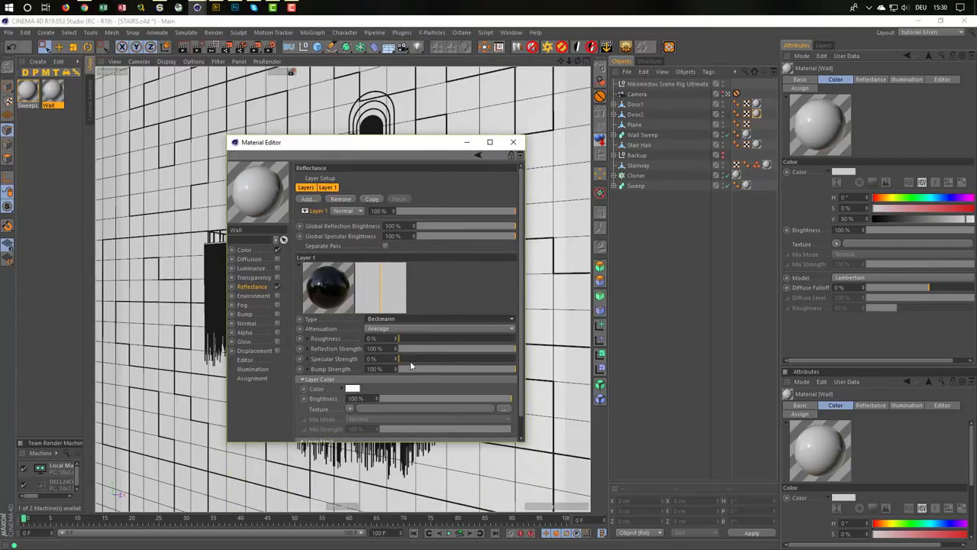
{"action": "left_click_drag", "start_coordinate": [404, 340], "coordinate": [440, 338]}
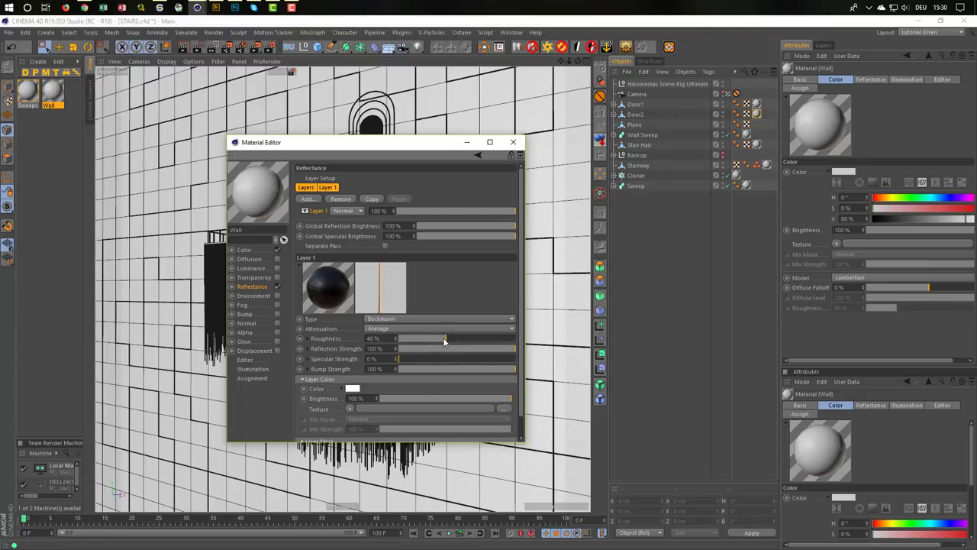
{"action": "left_click_drag", "start_coordinate": [401, 143], "coordinate": [451, 122]}
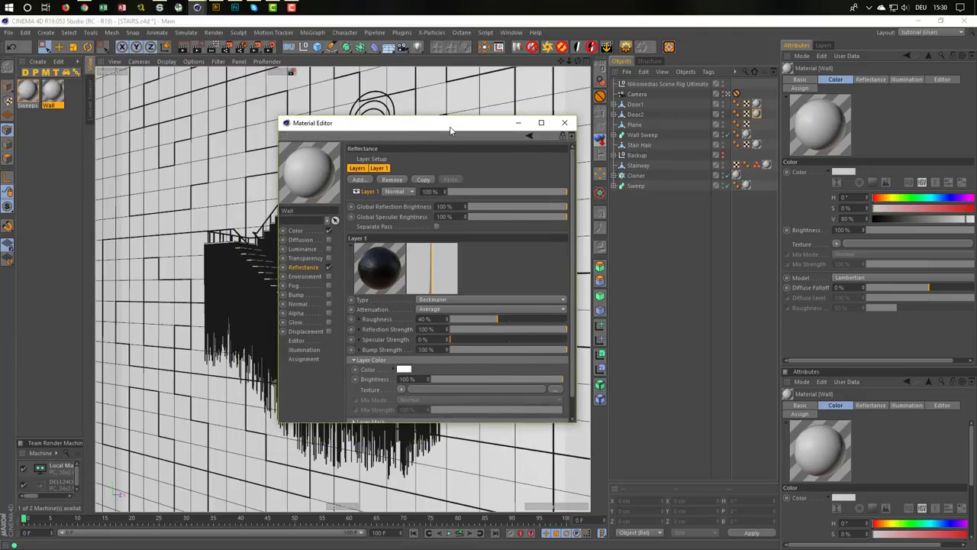
{"action": "left_click_drag", "start_coordinate": [430, 421], "coordinate": [425, 469]}
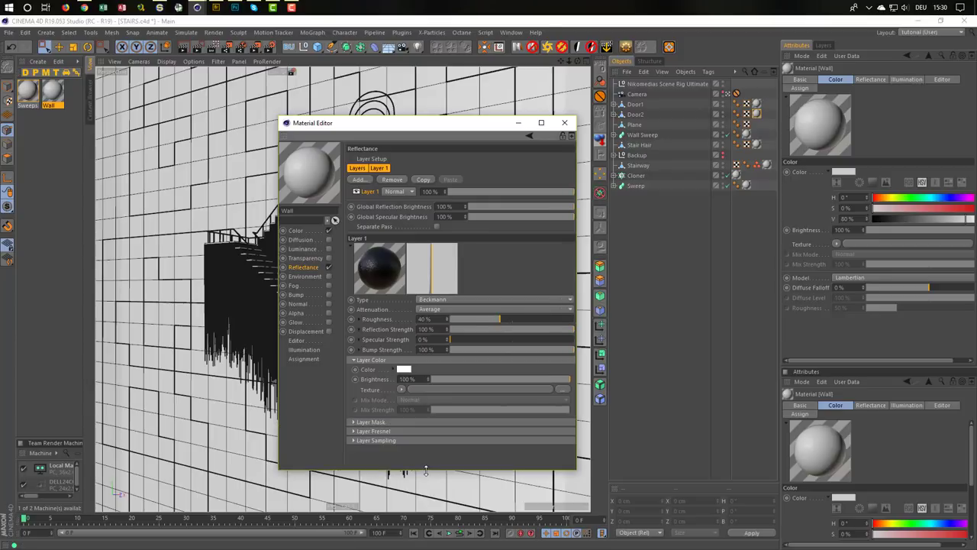
{"action": "left_click", "coordinate": [409, 429]}
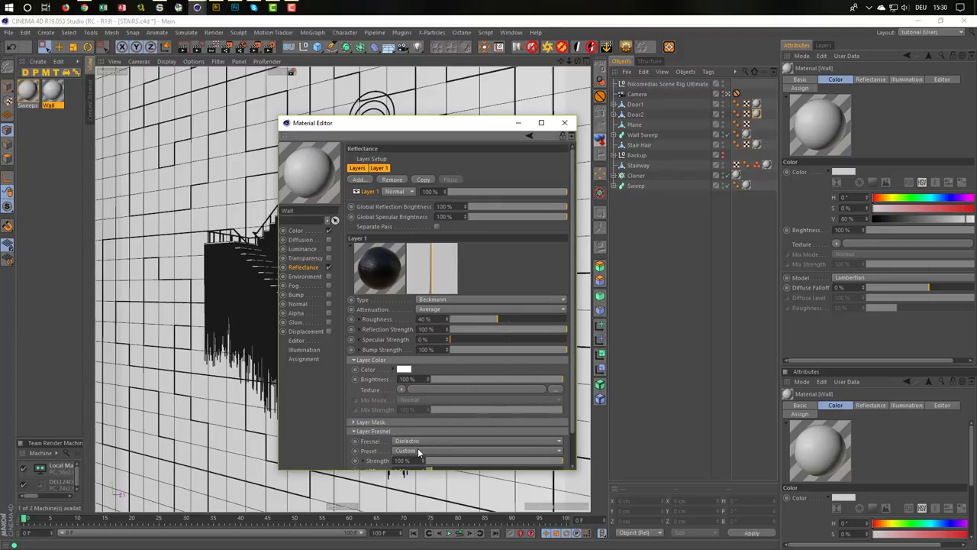
{"action": "left_click", "coordinate": [418, 451]}
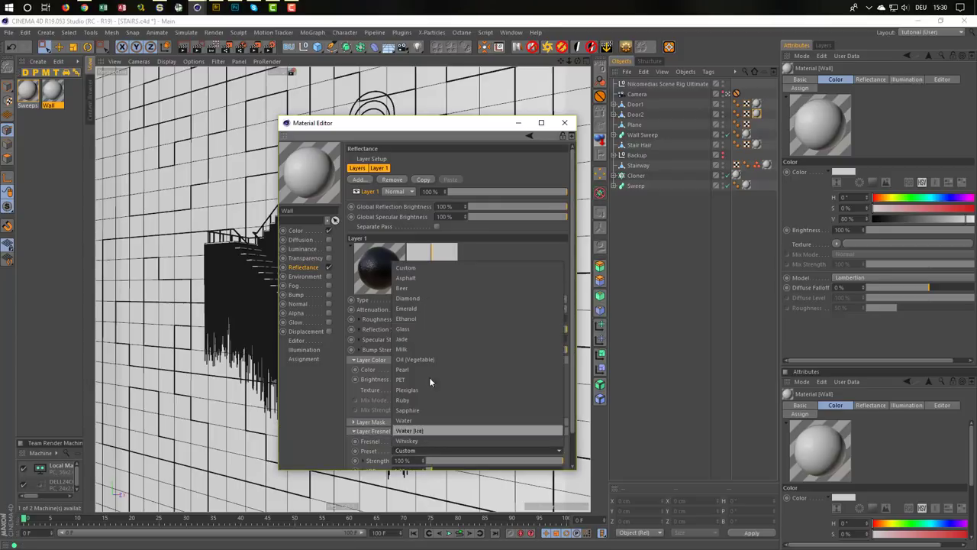
{"action": "left_click", "coordinate": [428, 278]}
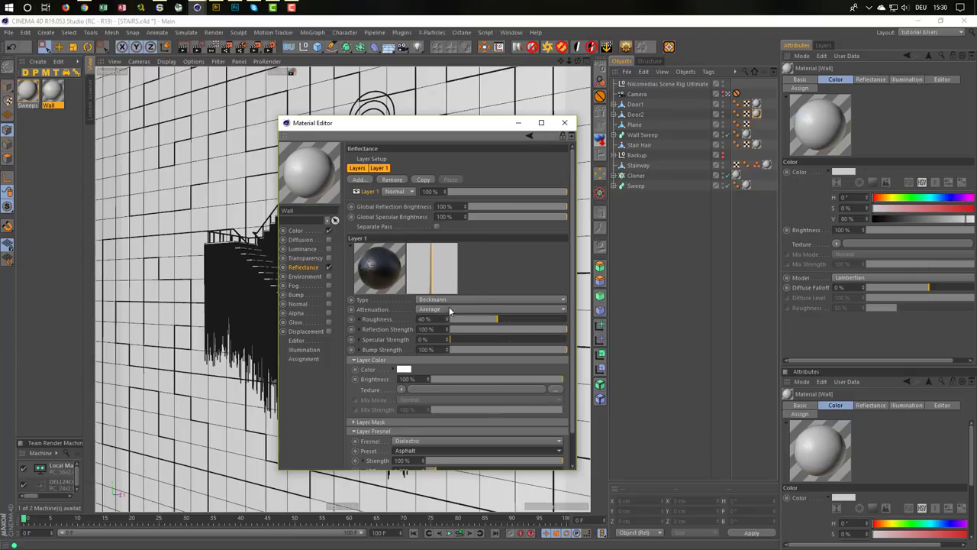
{"action": "left_click", "coordinate": [564, 122]}
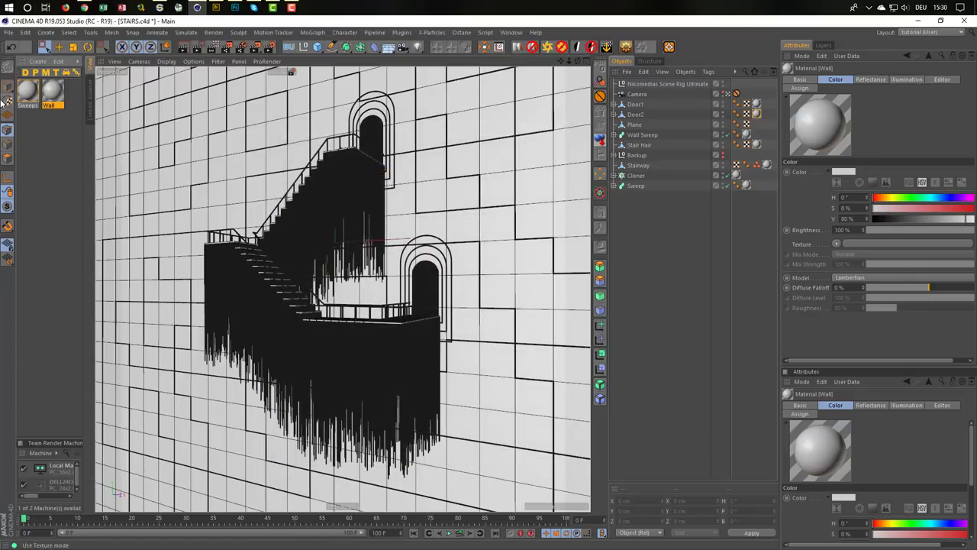
Rename the Plane object to 'Wall' and save the scene
{"action": "left_click", "coordinate": [636, 125]}
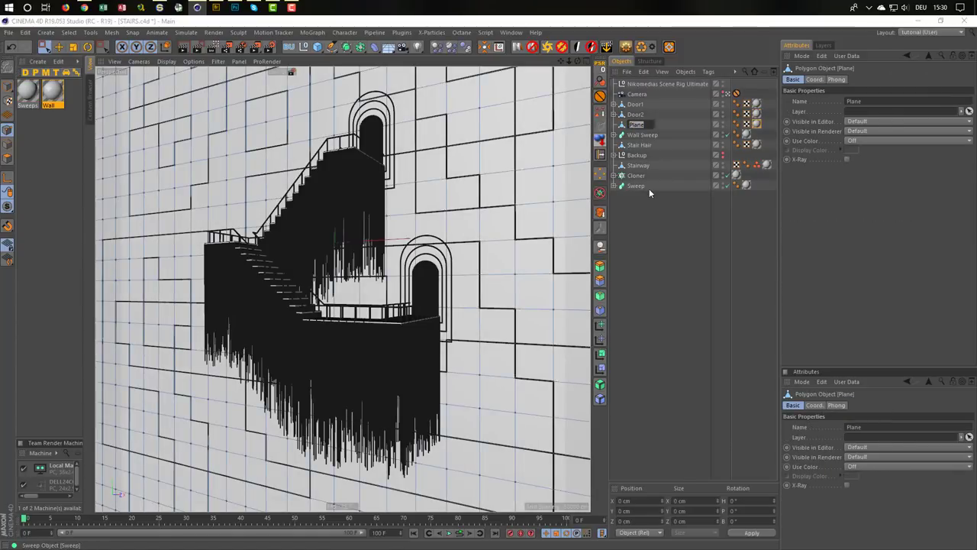
{"action": "type", "text": "Wall"}
{"action": "key", "text": "Return"}
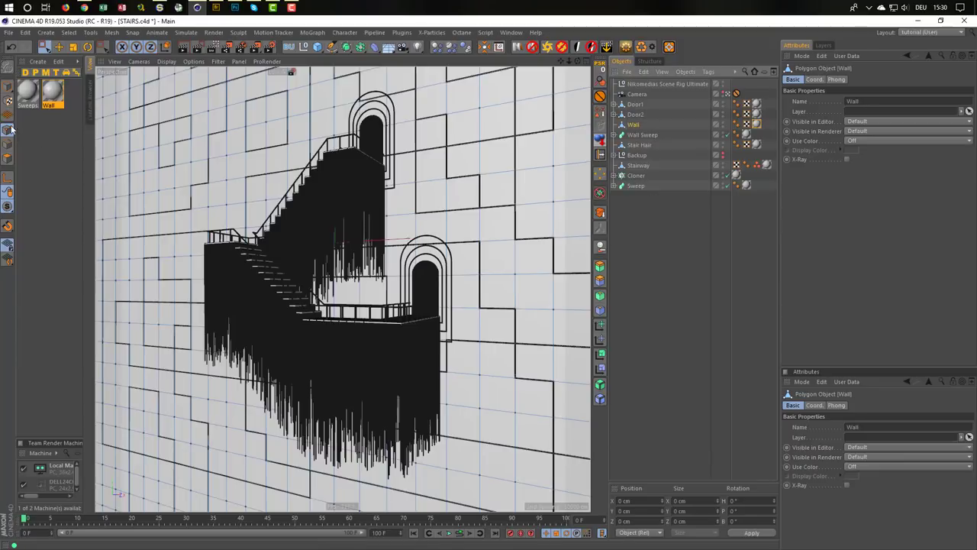
{"action": "left_click", "coordinate": [9, 89]}
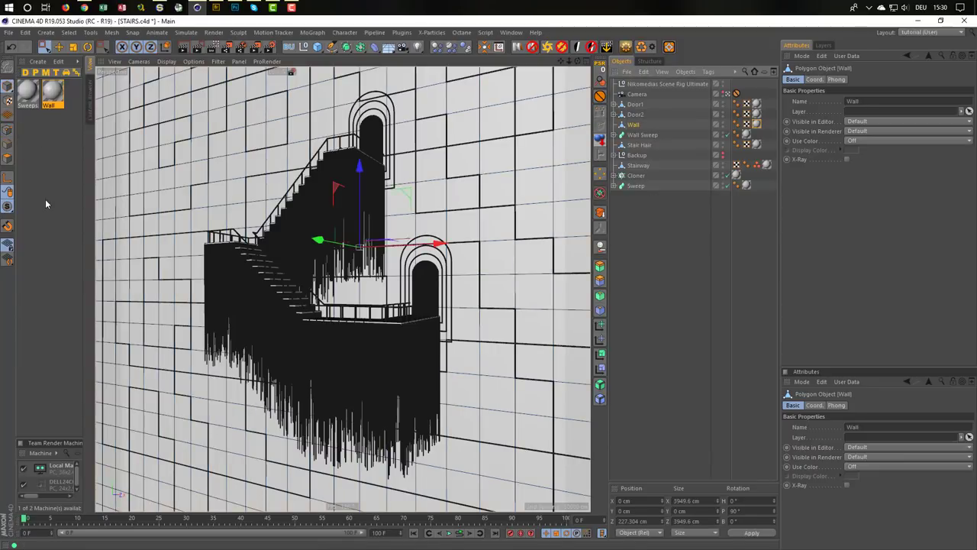
{"action": "key", "text": "ctrl+s"}
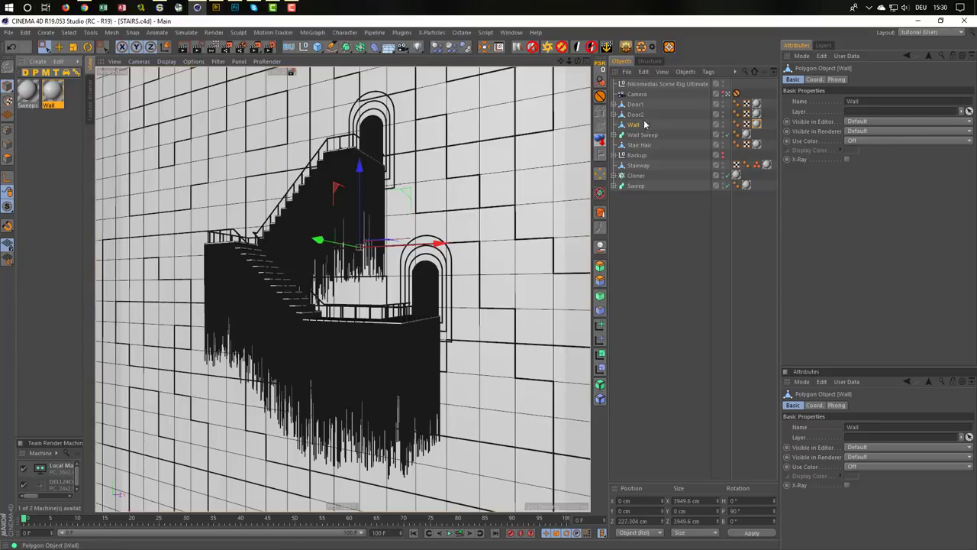
In the Right view, shift Wall Sweep to a Z position of -2.804 cm
{"action": "left_click", "coordinate": [642, 135]}
{"action": "middle_click", "coordinate": [486, 241]}
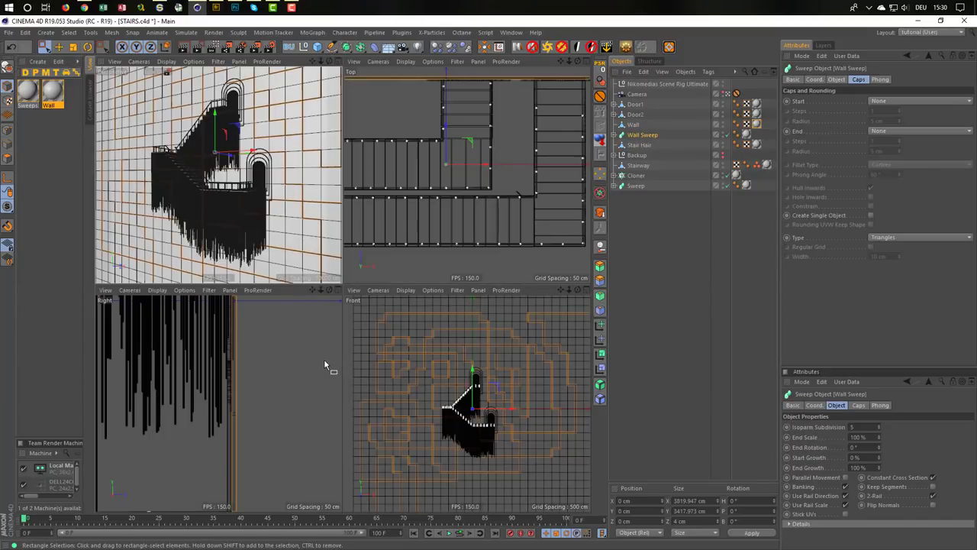
{"action": "middle_click", "coordinate": [324, 363]}
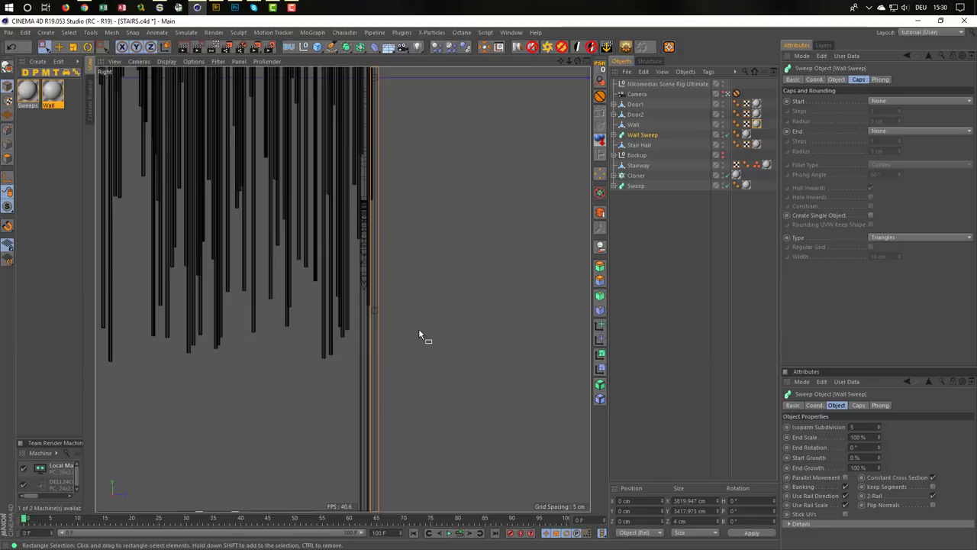
{"action": "key", "text": "e"}
{"action": "key", "text": "h"}
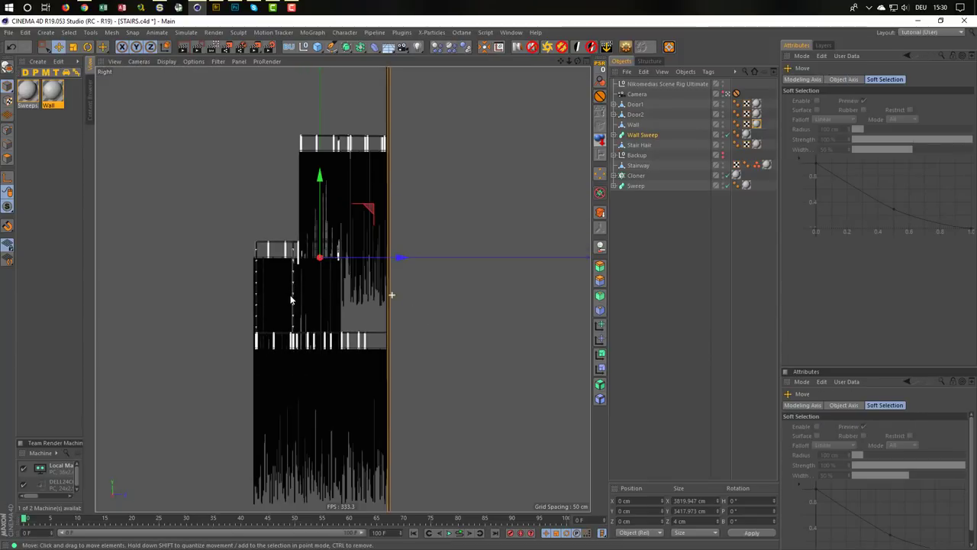
{"action": "scroll", "coordinate": [364, 286], "scroll_direction": "up", "scroll_amount": 3}
{"action": "scroll", "coordinate": [420, 255], "scroll_direction": "up", "scroll_amount": 3}
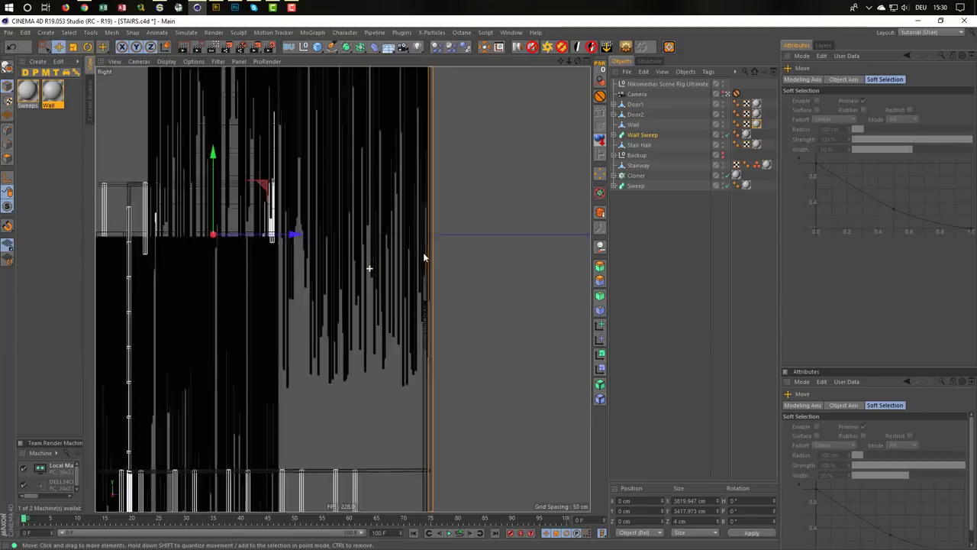
{"action": "scroll", "coordinate": [338, 251], "scroll_direction": "up", "scroll_amount": 3}
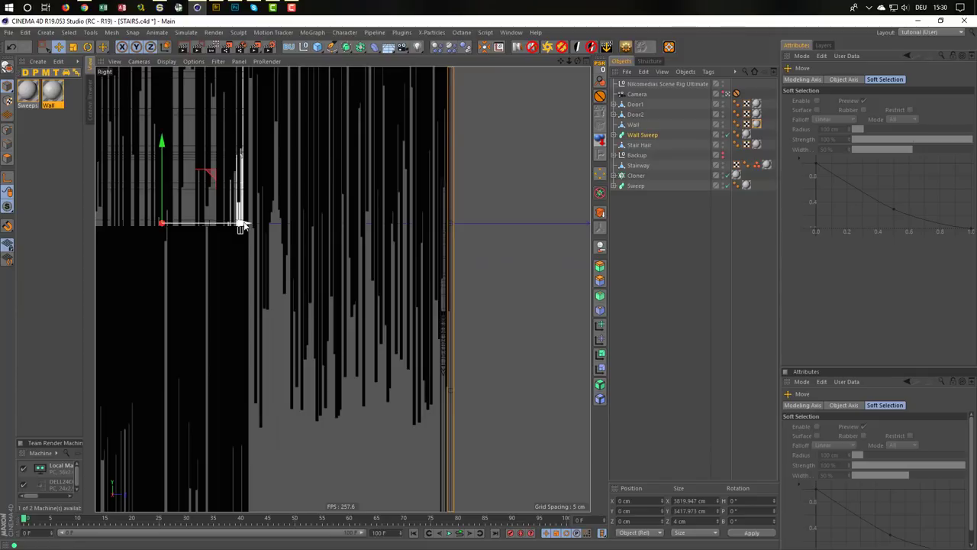
{"action": "left_click_drag", "start_coordinate": [241, 226], "coordinate": [239, 227]}
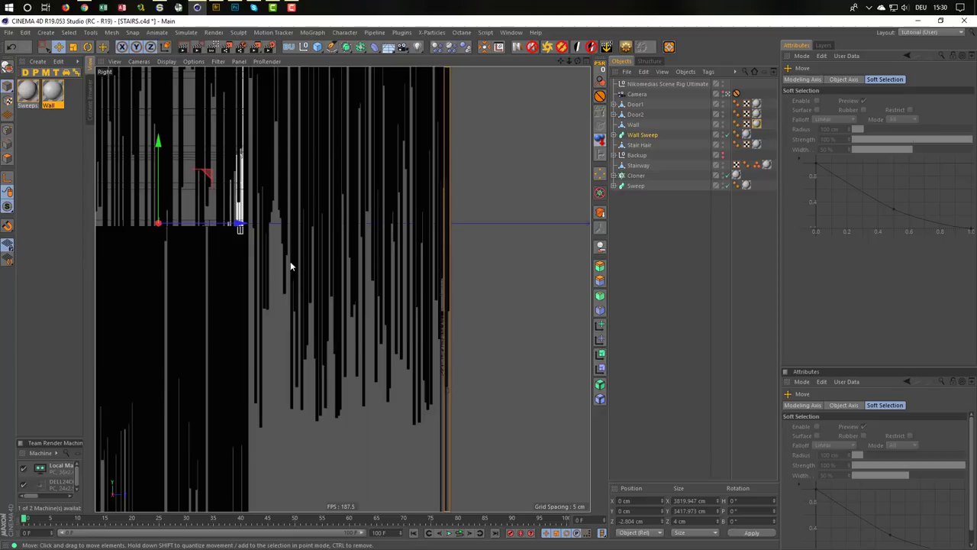
Return to the maximized Perspective view with nothing selected
{"action": "middle_click", "coordinate": [458, 347]}
{"action": "middle_click", "coordinate": [277, 207]}
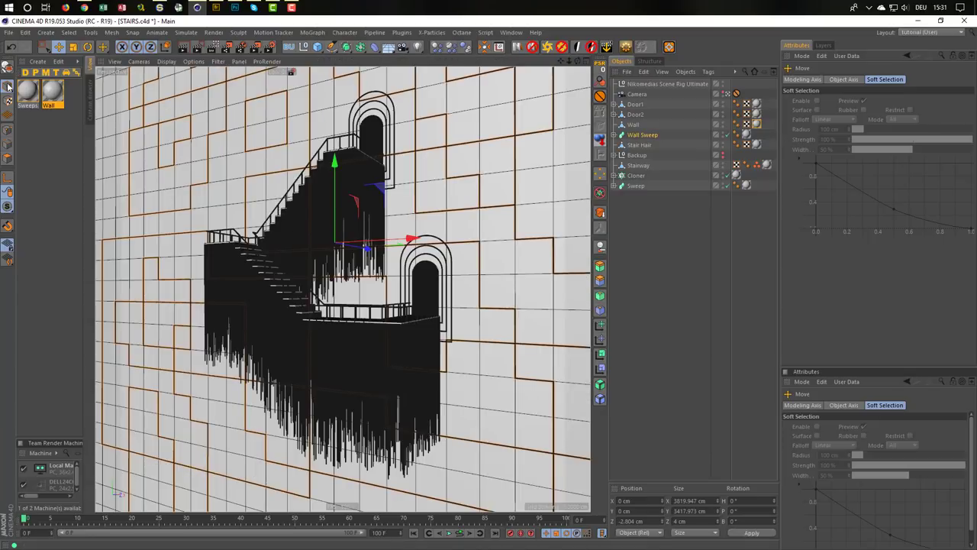
{"action": "left_click", "coordinate": [681, 256]}
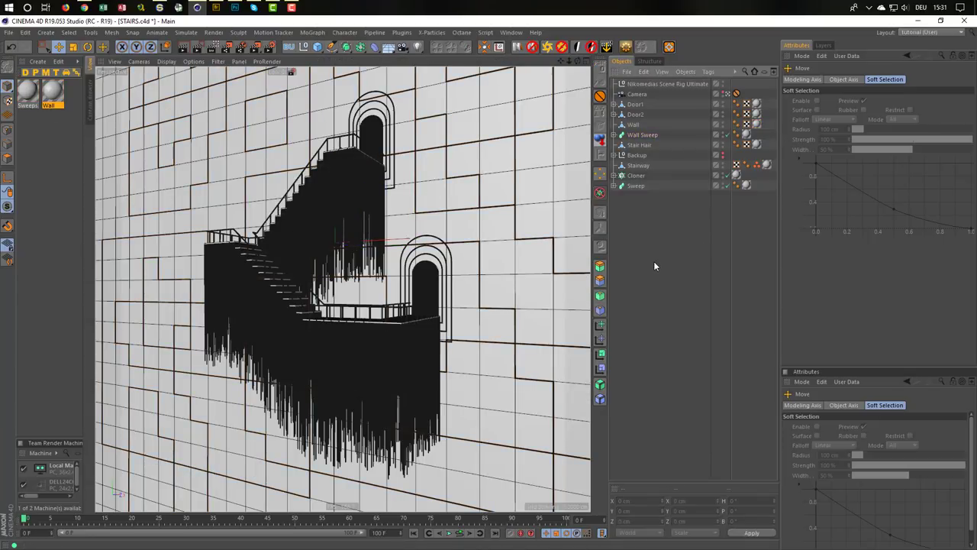
Give the Sweeps material a Beckmann reflectance layer with the Jade Fresnel preset
{"action": "key", "text": "ctrl+r"}
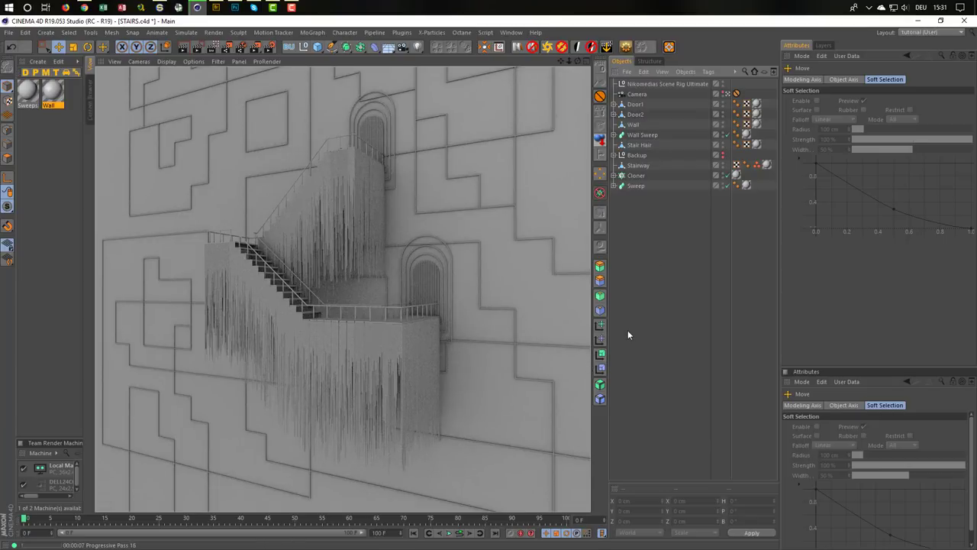
{"action": "left_click", "coordinate": [27, 93]}
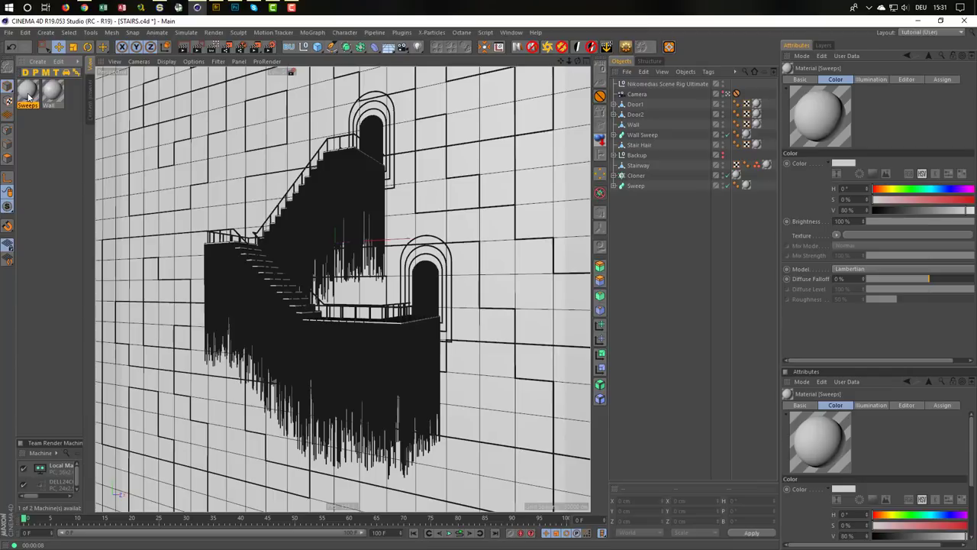
{"action": "double_click", "coordinate": [27, 92]}
{"action": "left_click_drag", "start_coordinate": [228, 69], "coordinate": [563, 125]}
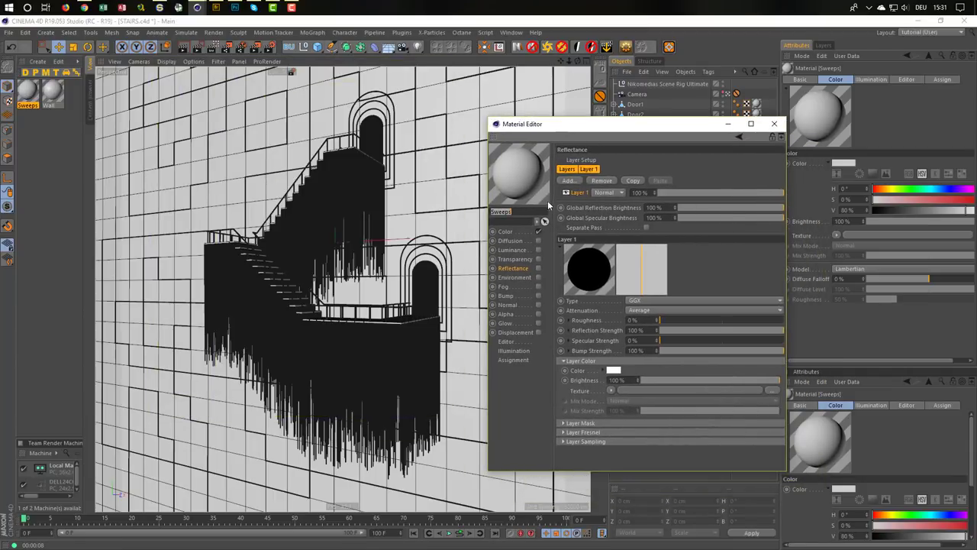
{"action": "left_click", "coordinate": [538, 268]}
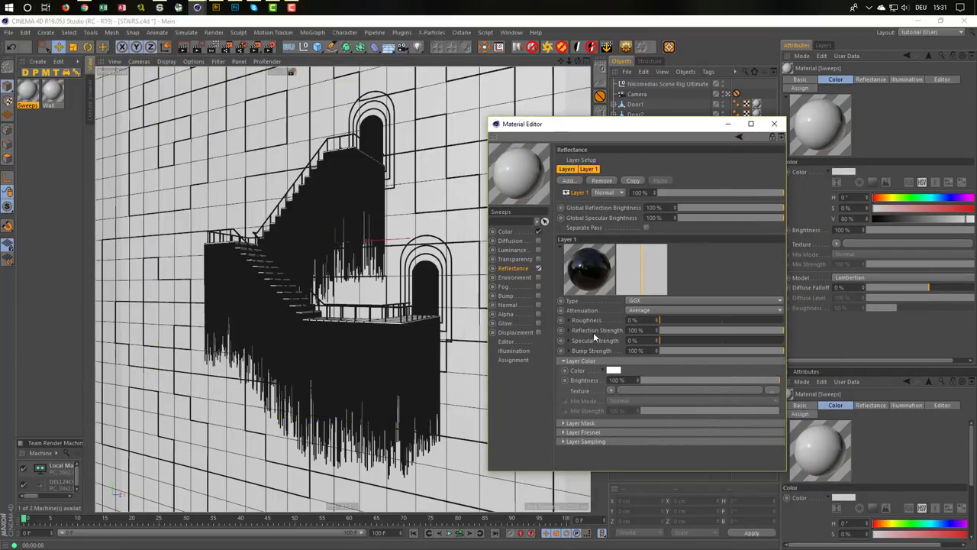
{"action": "left_click", "coordinate": [648, 301]}
{"action": "left_click", "coordinate": [654, 308]}
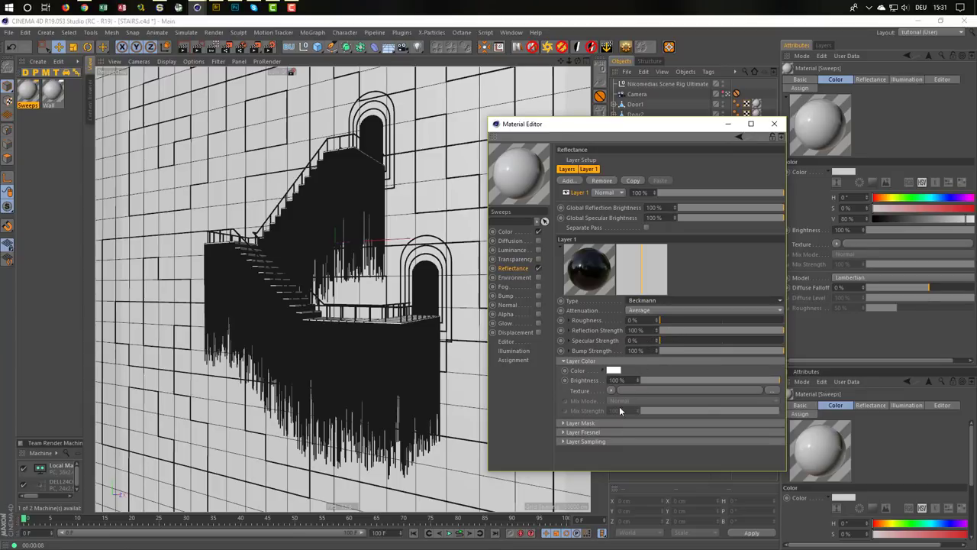
{"action": "left_click", "coordinate": [602, 432]}
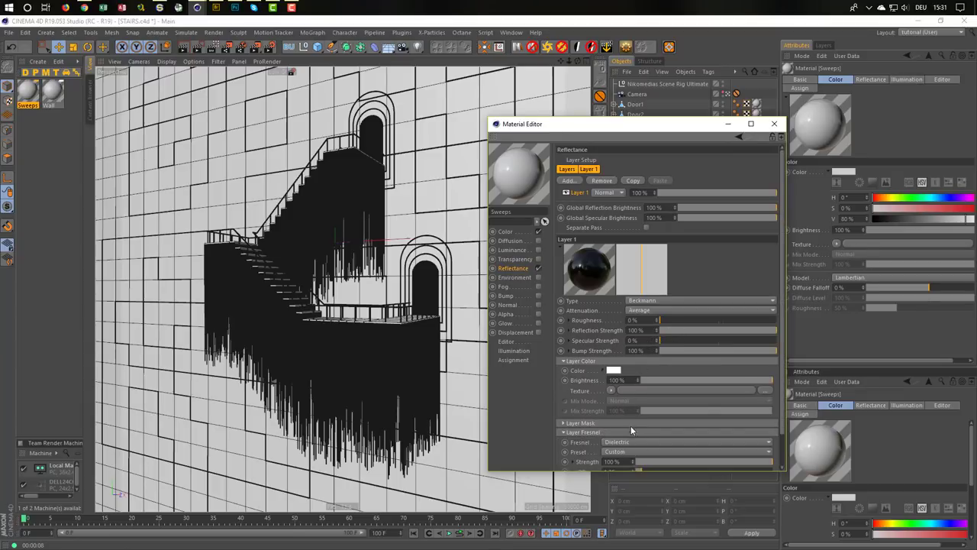
{"action": "mouse_move", "coordinate": [626, 471]}
{"action": "left_mouse_down"}
{"action": "mouse_move", "coordinate": [620, 519]}
{"action": "mouse_move", "coordinate": [620, 506]}
{"action": "left_mouse_up"}
{"action": "left_click", "coordinate": [638, 451]}
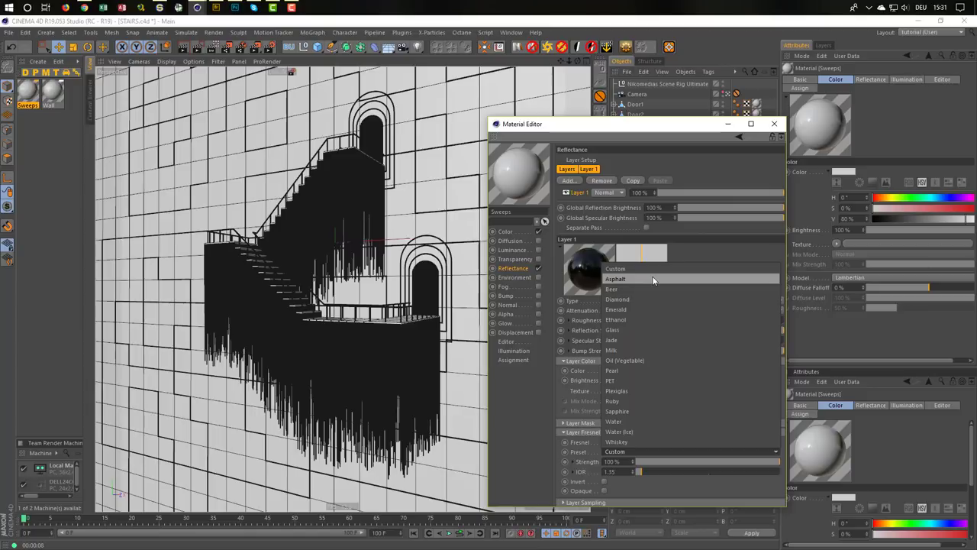
{"action": "left_click", "coordinate": [653, 340]}
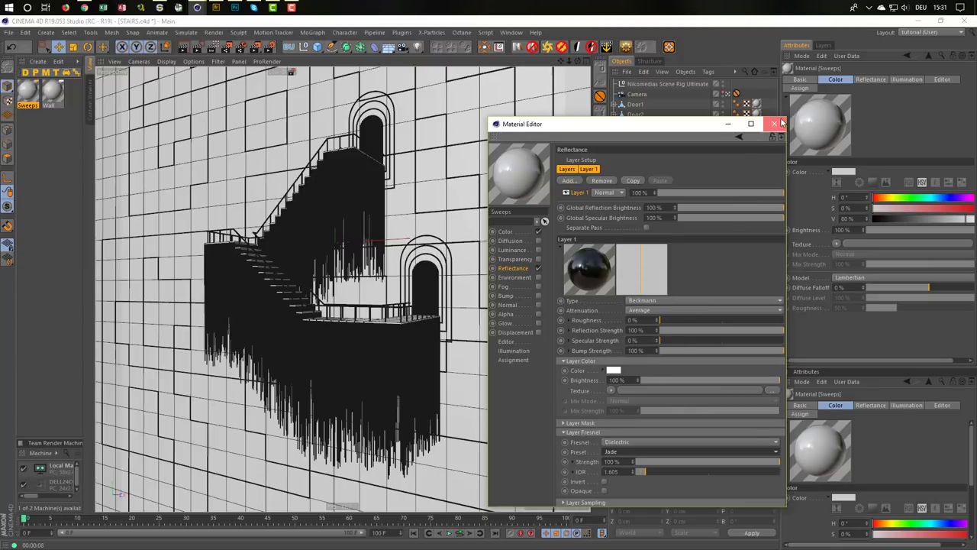
Enable Sweeps' Color at H 36°, S 100%, V 64% and start an interactive render region
{"action": "left_click", "coordinate": [539, 232]}
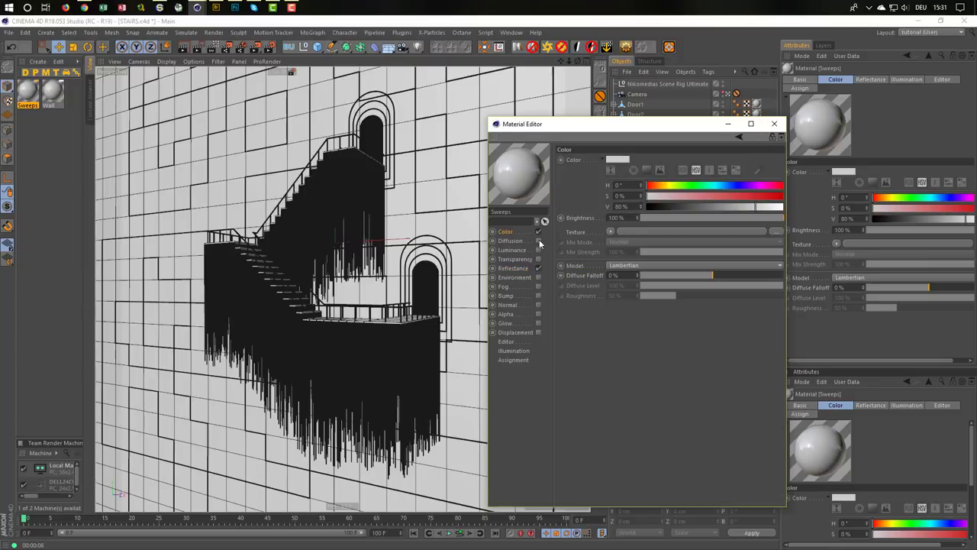
{"action": "left_click", "coordinate": [665, 186]}
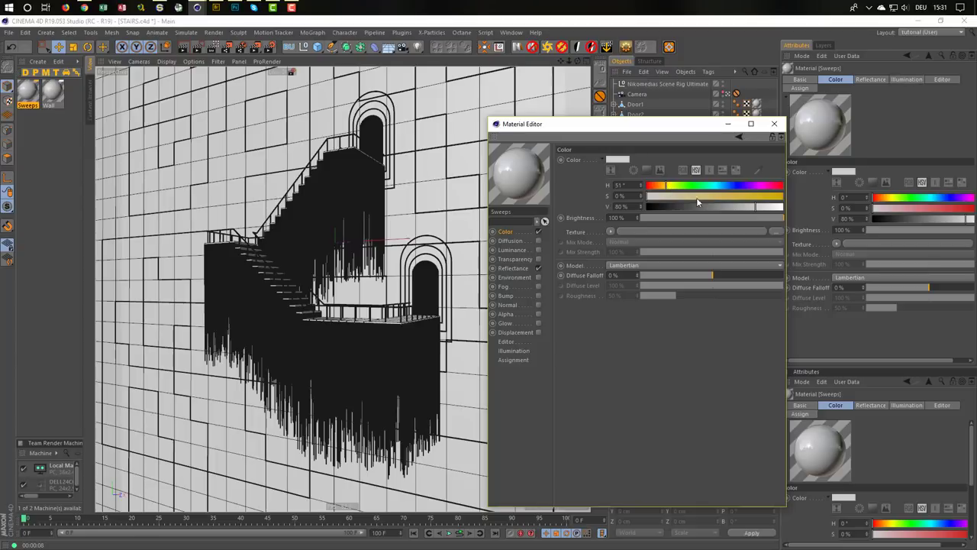
{"action": "left_click_drag", "start_coordinate": [699, 196], "coordinate": [783, 196]}
{"action": "left_click", "coordinate": [724, 207]}
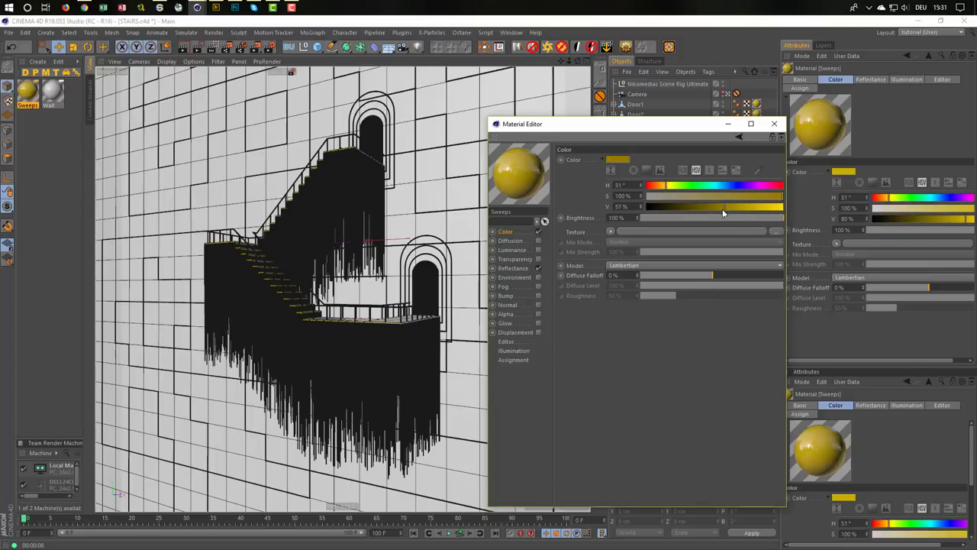
{"action": "left_click", "coordinate": [661, 186]}
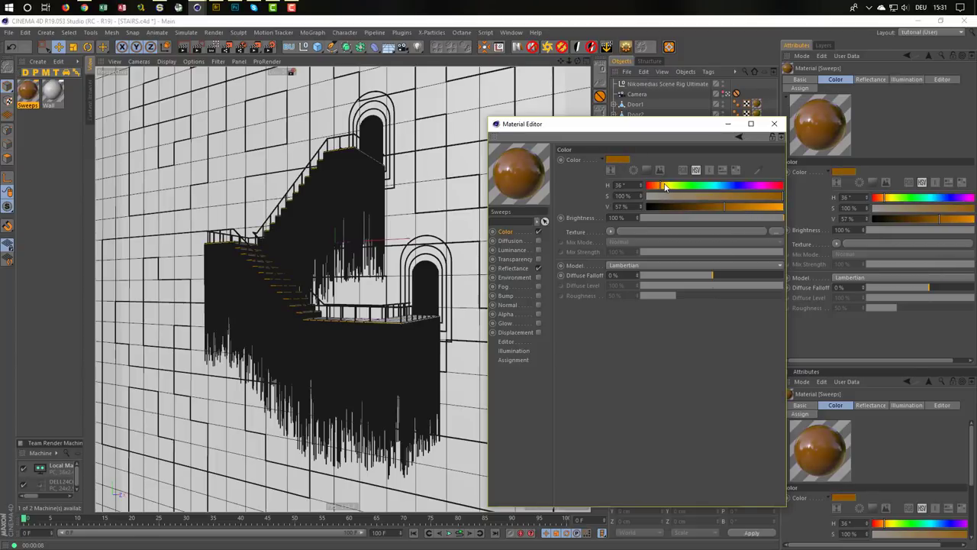
{"action": "left_click_drag", "start_coordinate": [751, 205], "coordinate": [734, 206]}
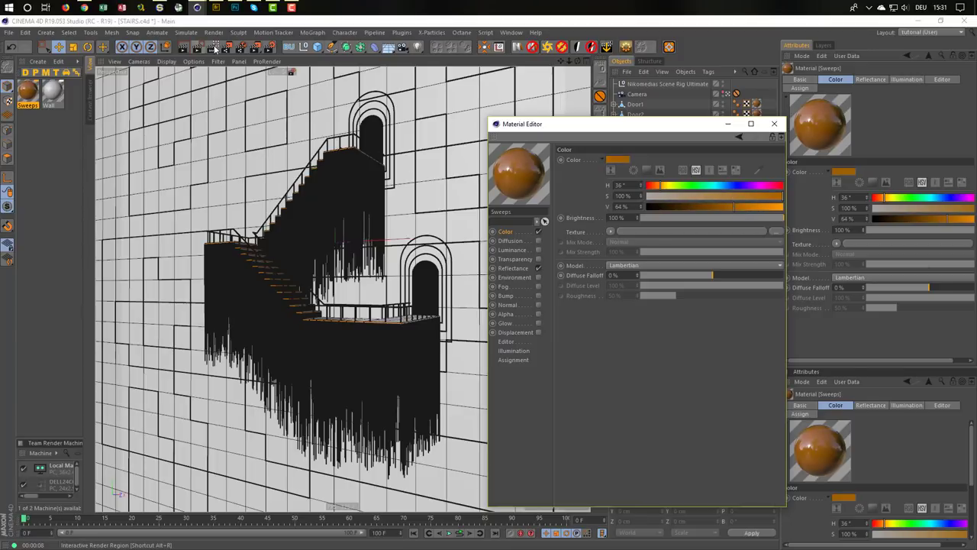
{"action": "left_click", "coordinate": [315, 140]}
{"action": "key", "text": "alt+r"}
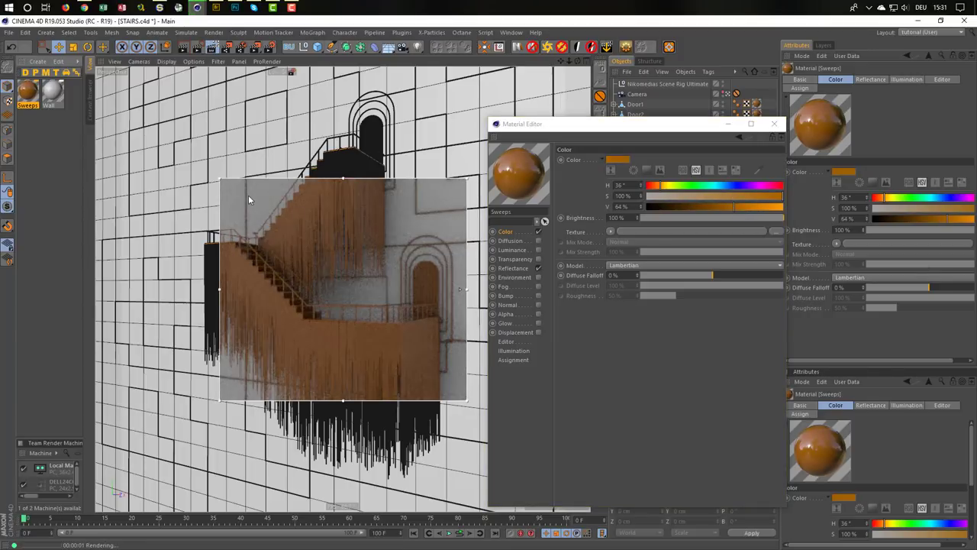
Stretch the interactive render region over the staircase and its drips, then save the scene
{"action": "left_click_drag", "start_coordinate": [219, 177], "coordinate": [168, 79]}
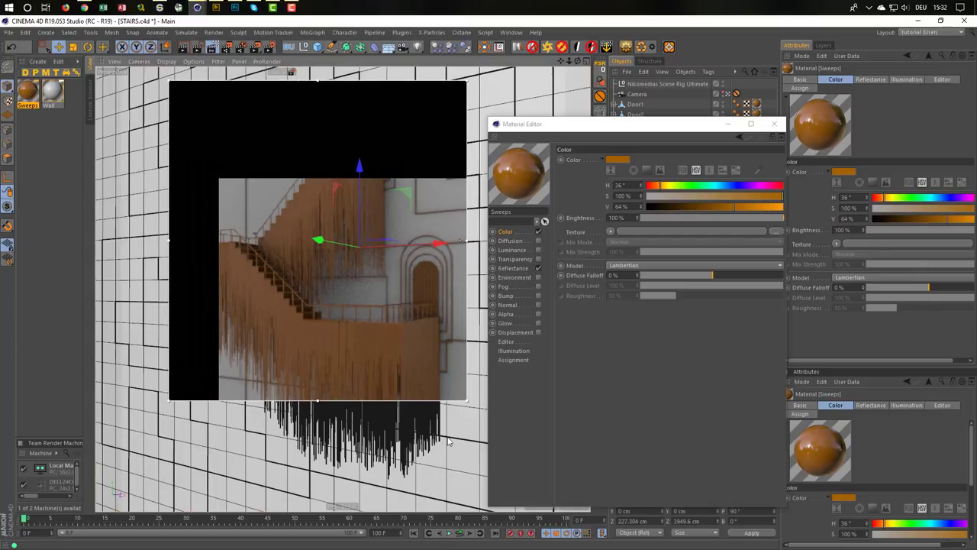
{"action": "left_click_drag", "start_coordinate": [471, 402], "coordinate": [475, 480]}
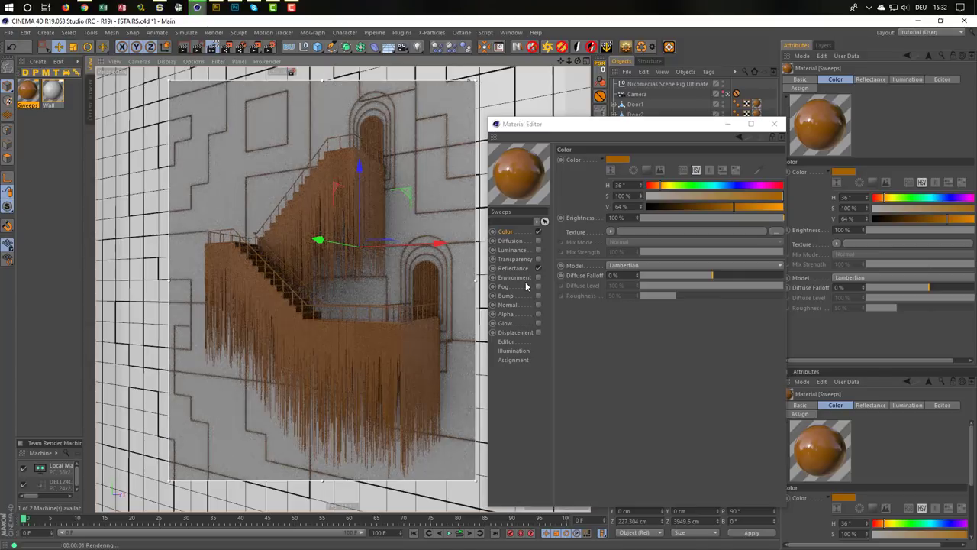
{"action": "key", "text": "ctrl+s"}
{"action": "key", "text": "ctrl+s"}
Switch Sweeps from Color to a Luminance channel textured with a Subsurface Scattering shader
{"action": "left_click", "coordinate": [539, 231]}
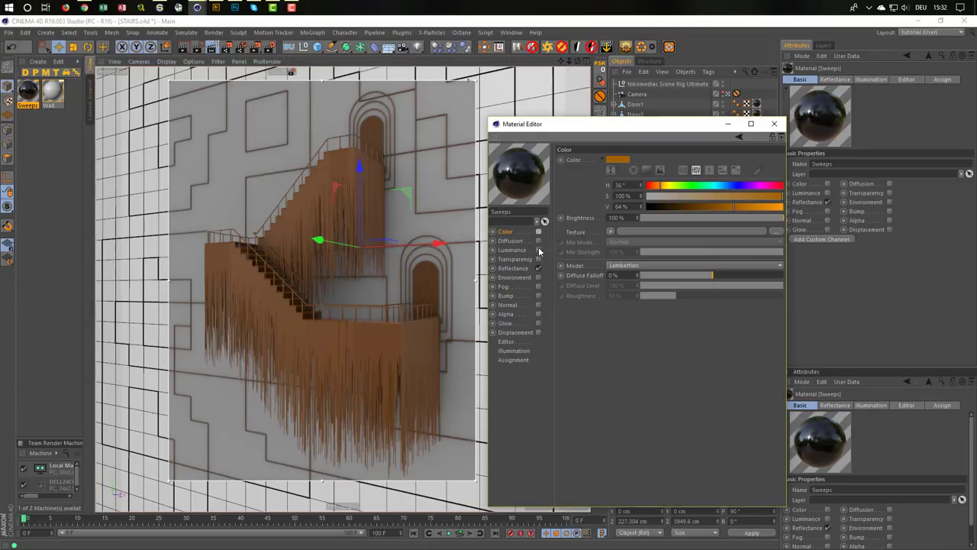
{"action": "left_click", "coordinate": [539, 249]}
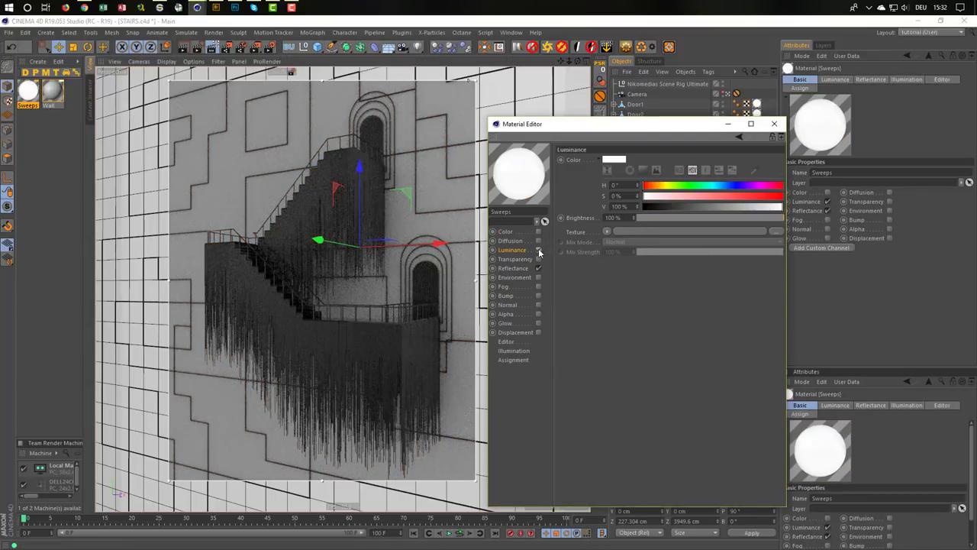
{"action": "left_click", "coordinate": [606, 232]}
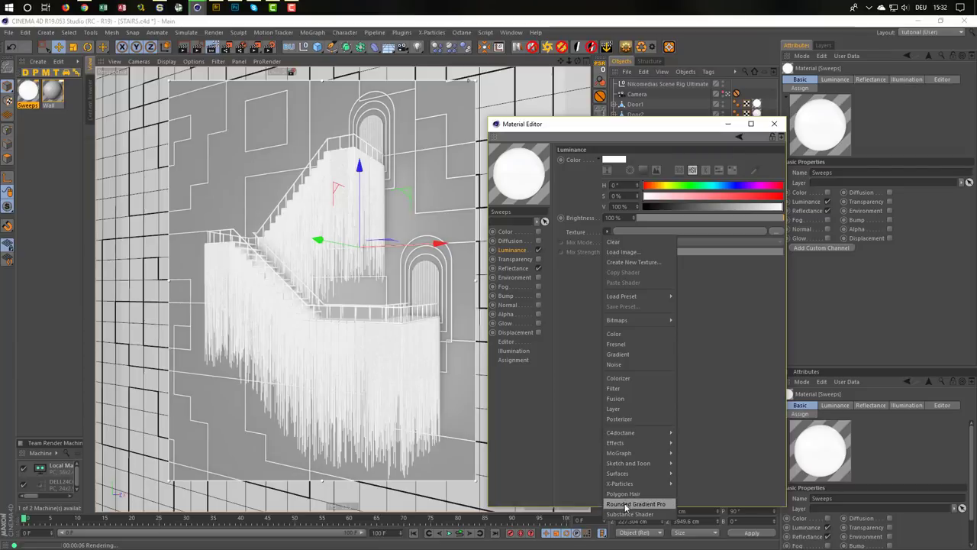
{"action": "mouse_move", "coordinate": [615, 443]}
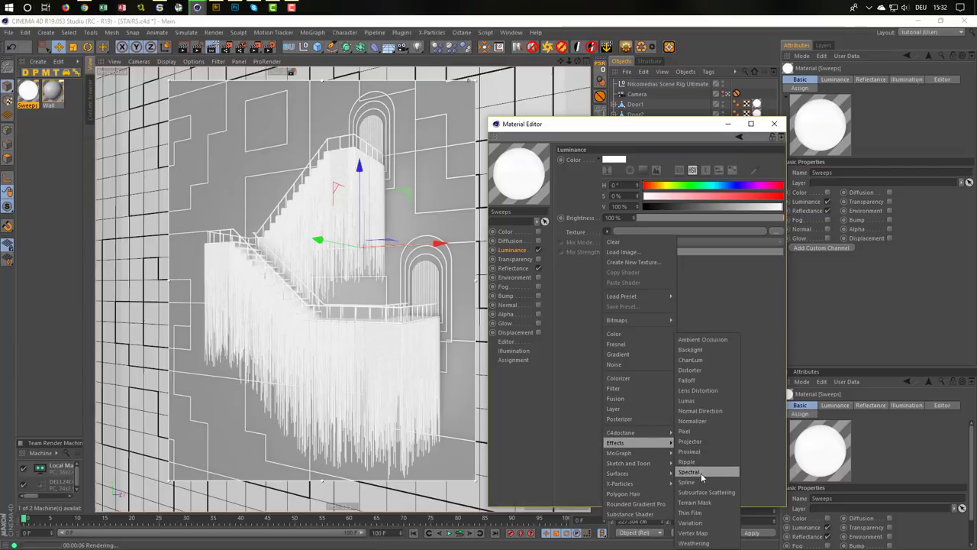
{"action": "left_click", "coordinate": [701, 490]}
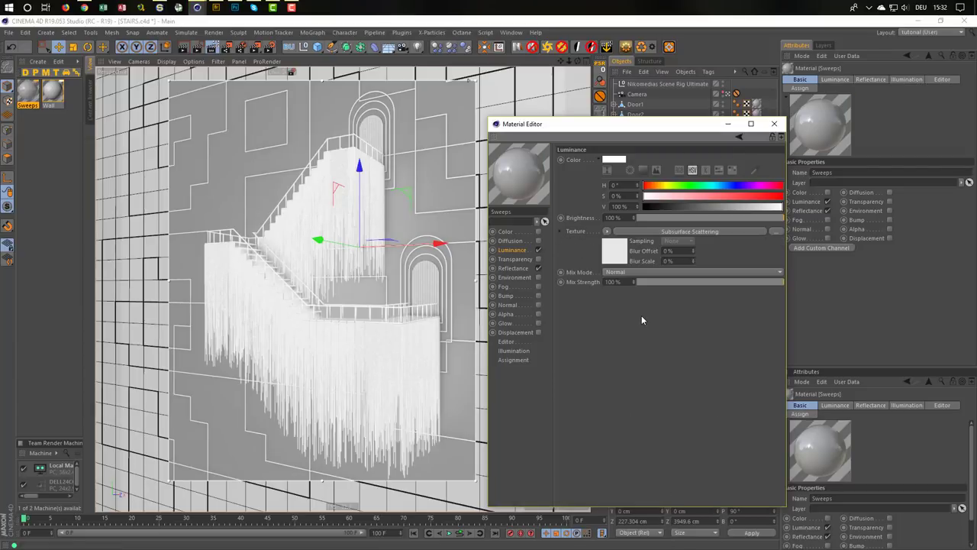
{"action": "left_click", "coordinate": [620, 254]}
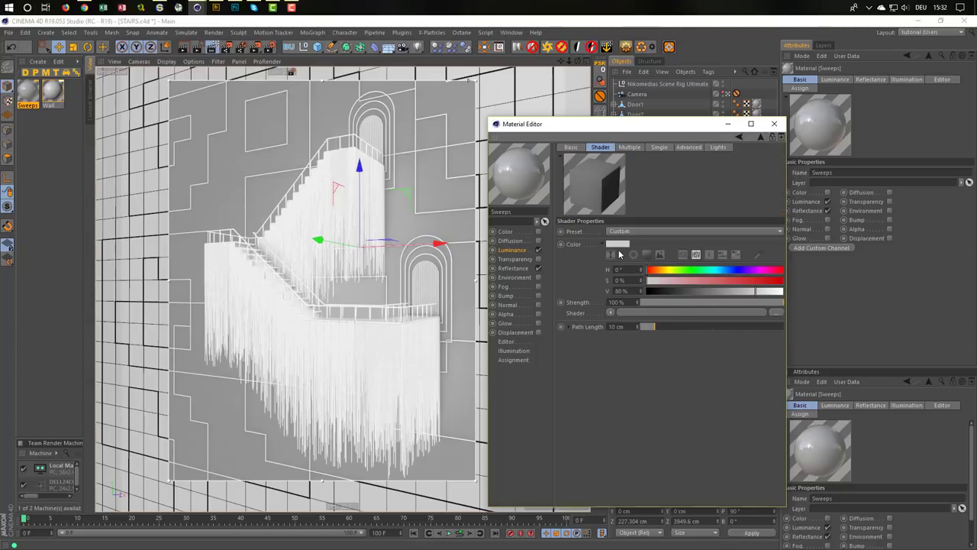
{"action": "left_click", "coordinate": [629, 147]}
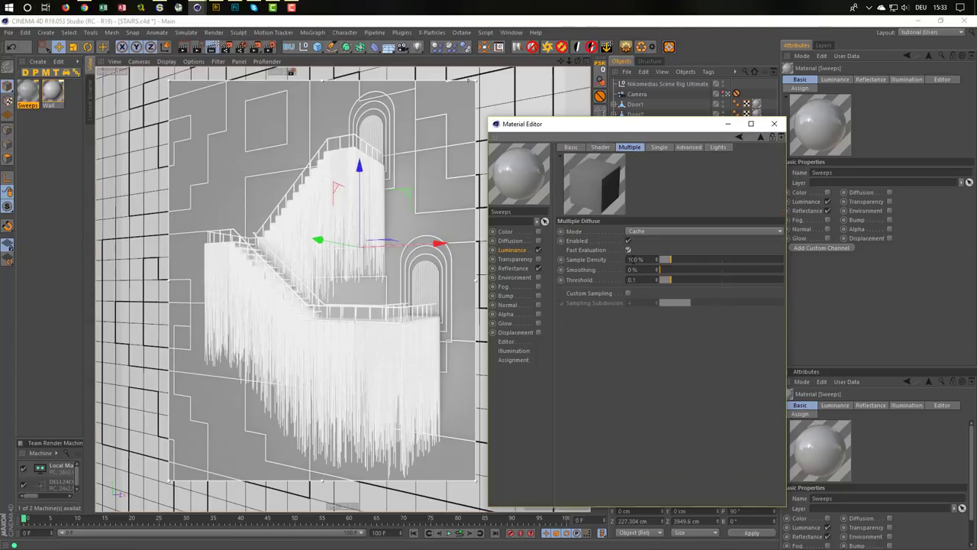
{"action": "left_click", "coordinate": [602, 147]}
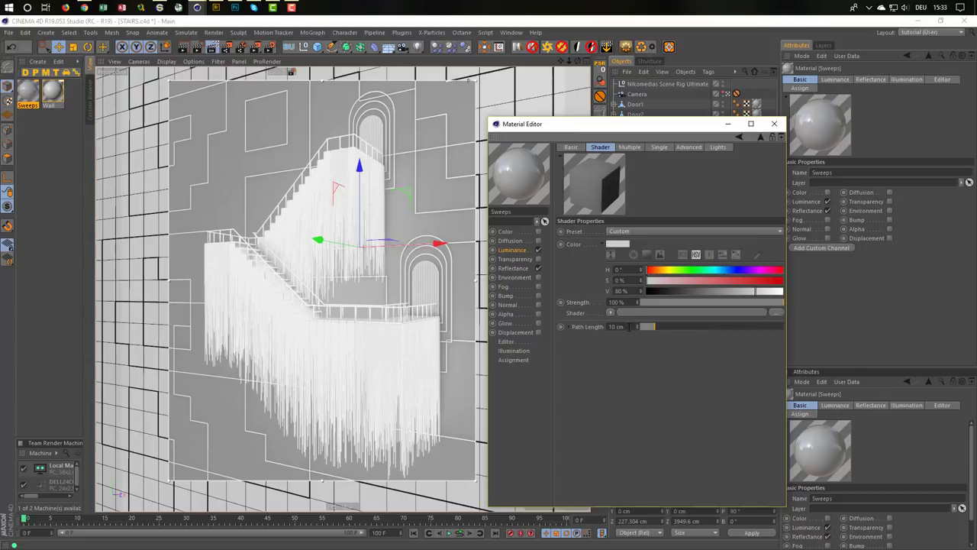
Apply the Cream scattering preset and set the path length to 1 cm
{"action": "left_click", "coordinate": [624, 232]}
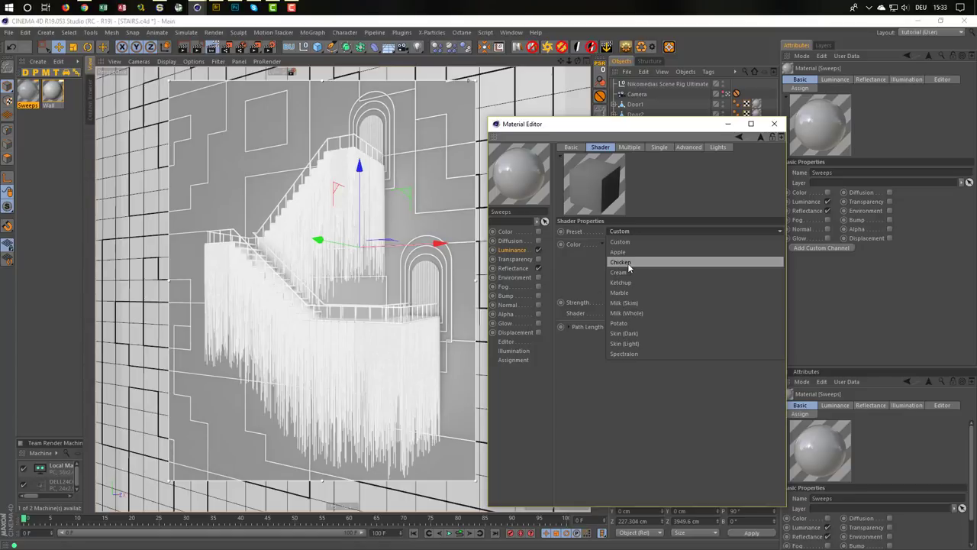
{"action": "left_click", "coordinate": [628, 272]}
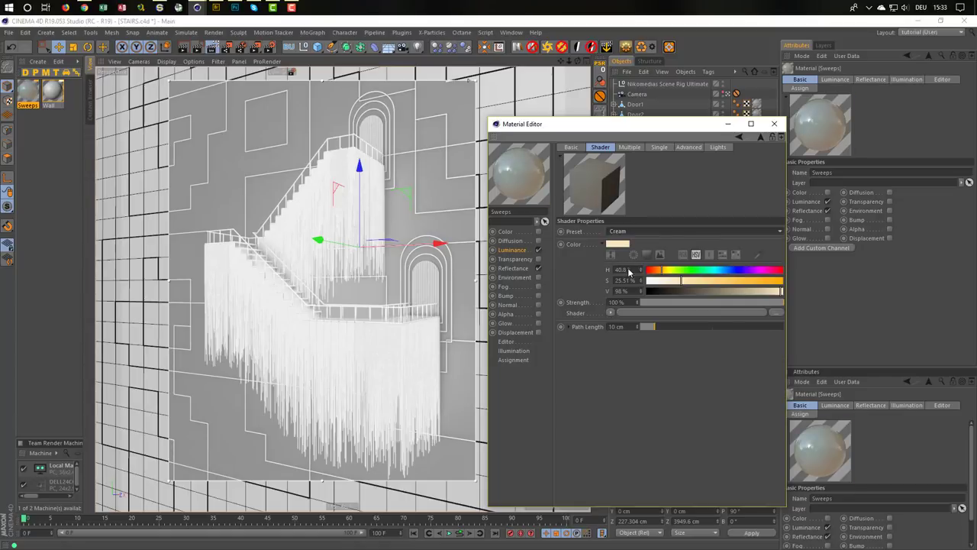
{"action": "key", "text": "ctrl+r"}
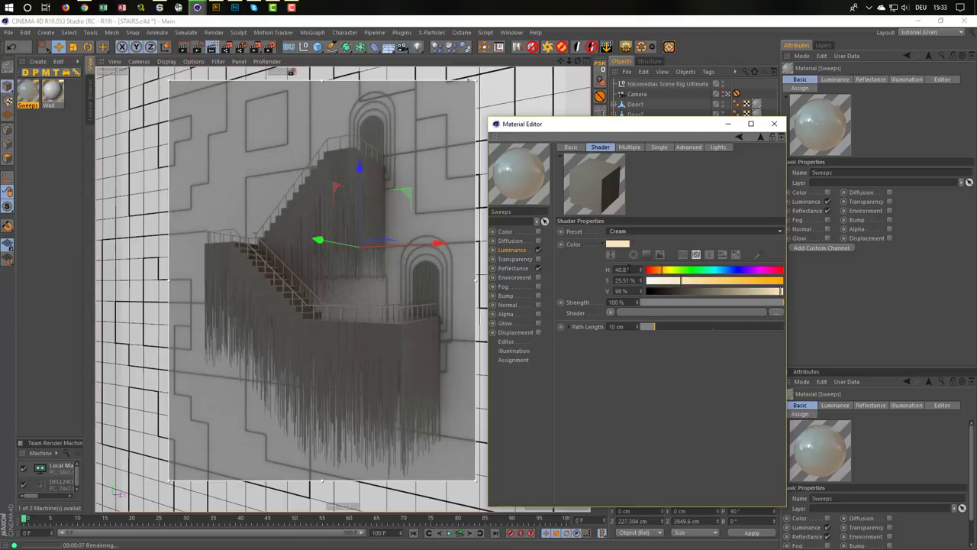
{"action": "left_click", "coordinate": [615, 326]}
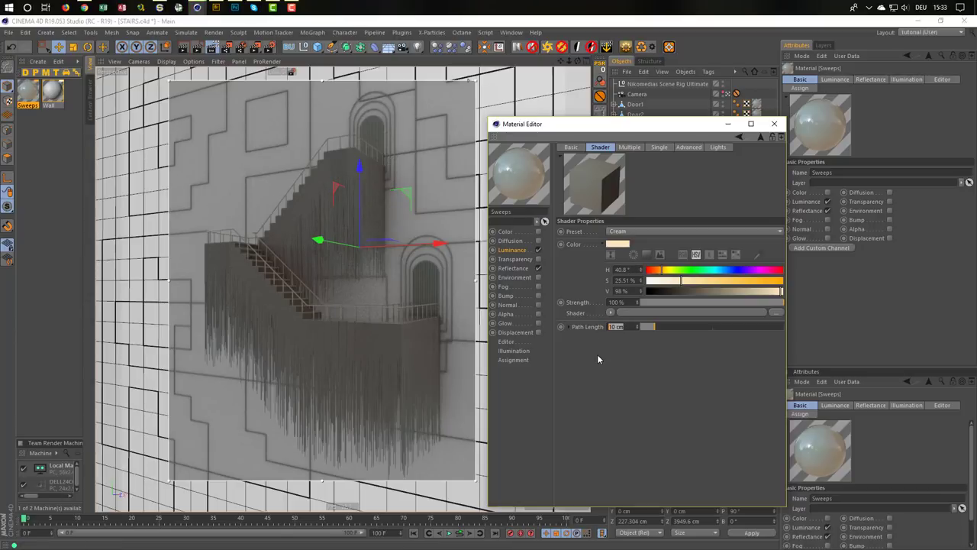
{"action": "type", "text": "1"}
{"action": "key", "text": "Return"}
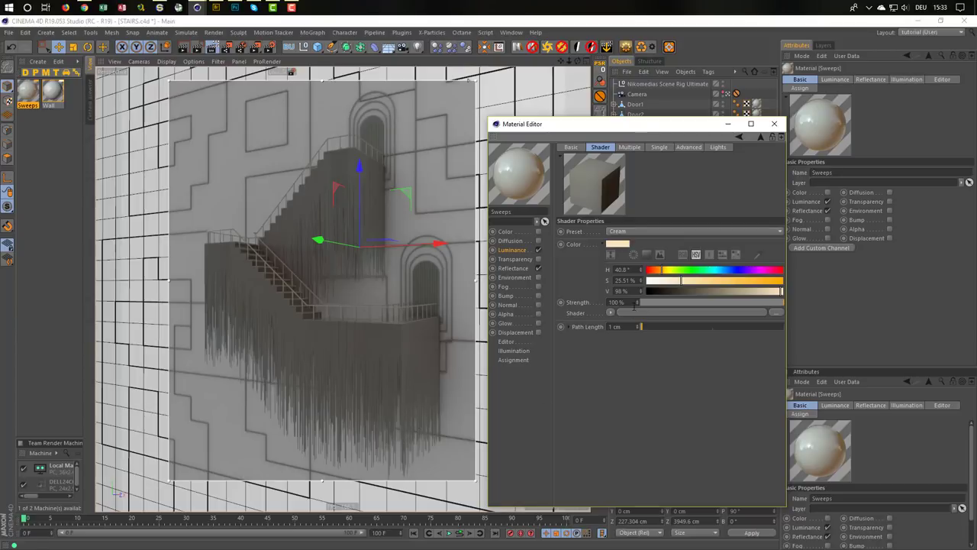
Apply the Marble scattering preset with a 2 cm path length
{"action": "left_click", "coordinate": [624, 232]}
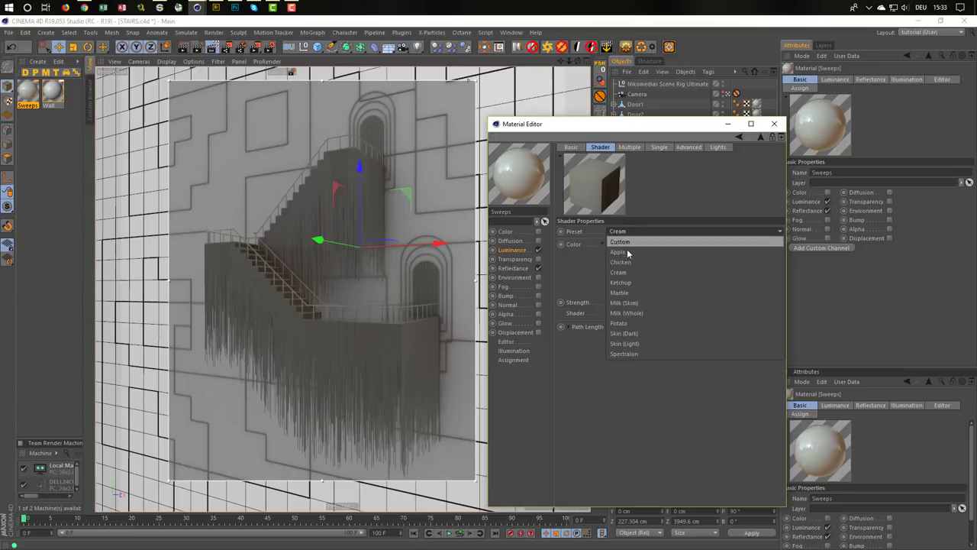
{"action": "left_click", "coordinate": [626, 293]}
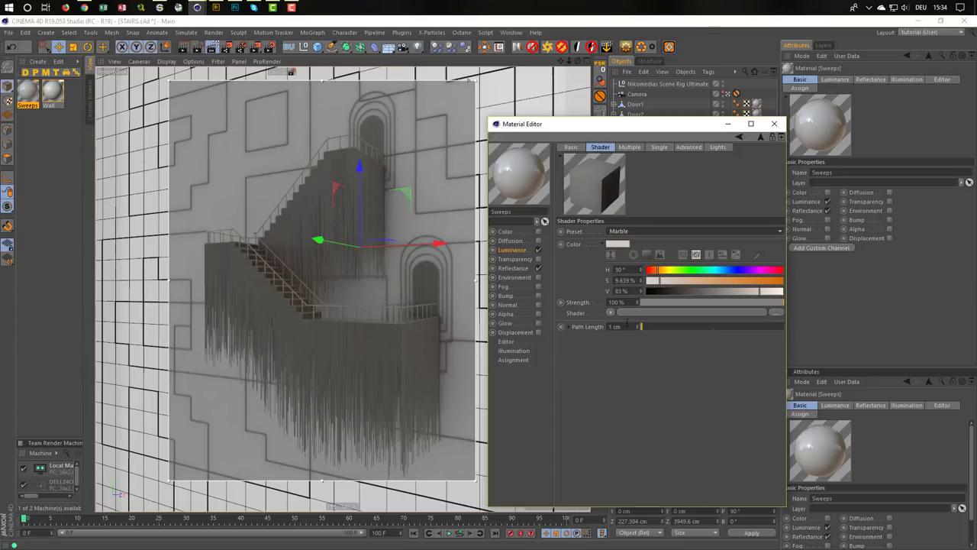
{"action": "left_click", "coordinate": [615, 326]}
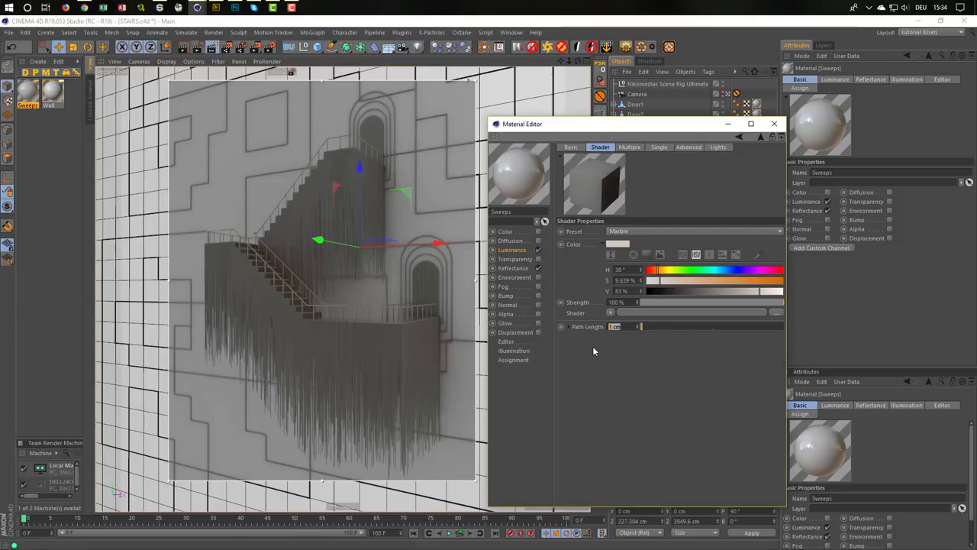
{"action": "type", "text": "2"}
{"action": "key", "text": "Return"}
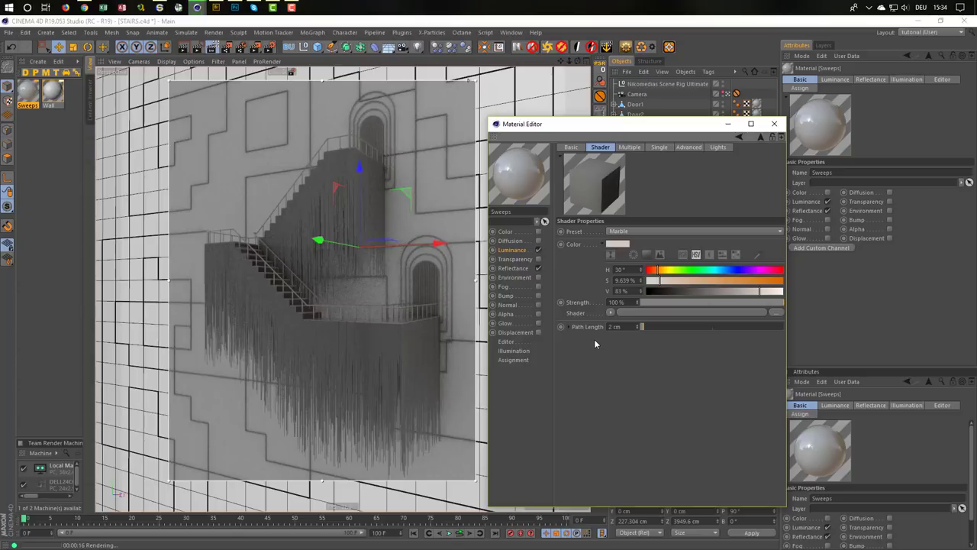
Switch the scattering shader to the Chicken preset
{"action": "left_click", "coordinate": [626, 231]}
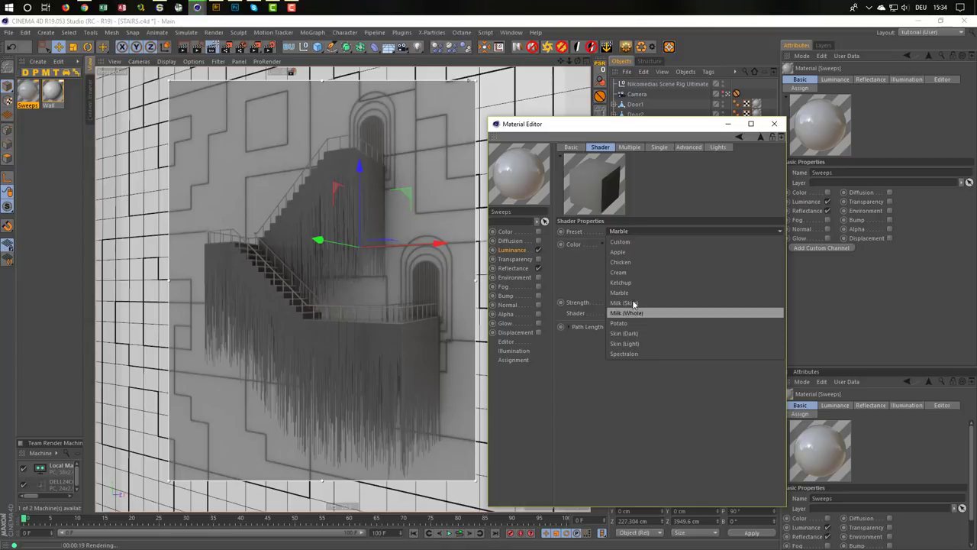
{"action": "left_click", "coordinate": [635, 263]}
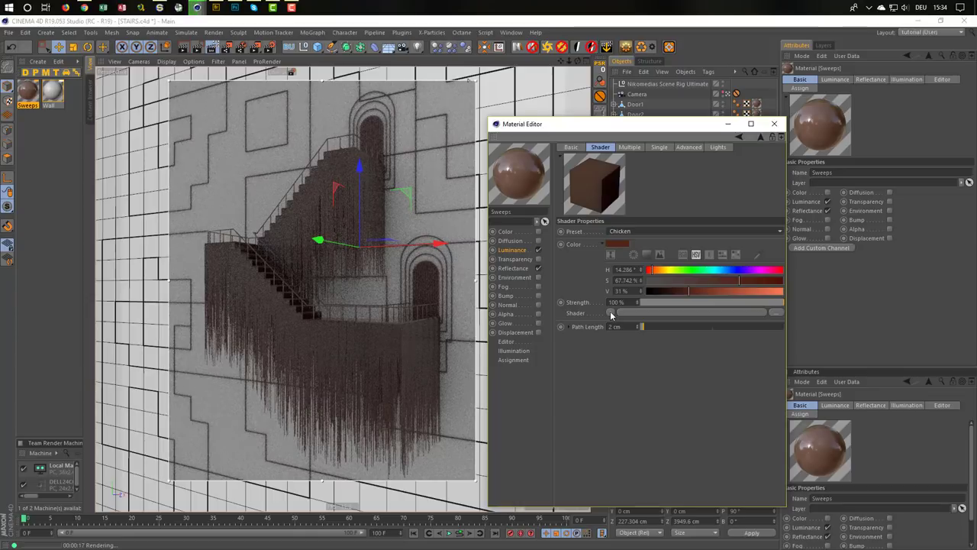
{"action": "left_click", "coordinate": [635, 231]}
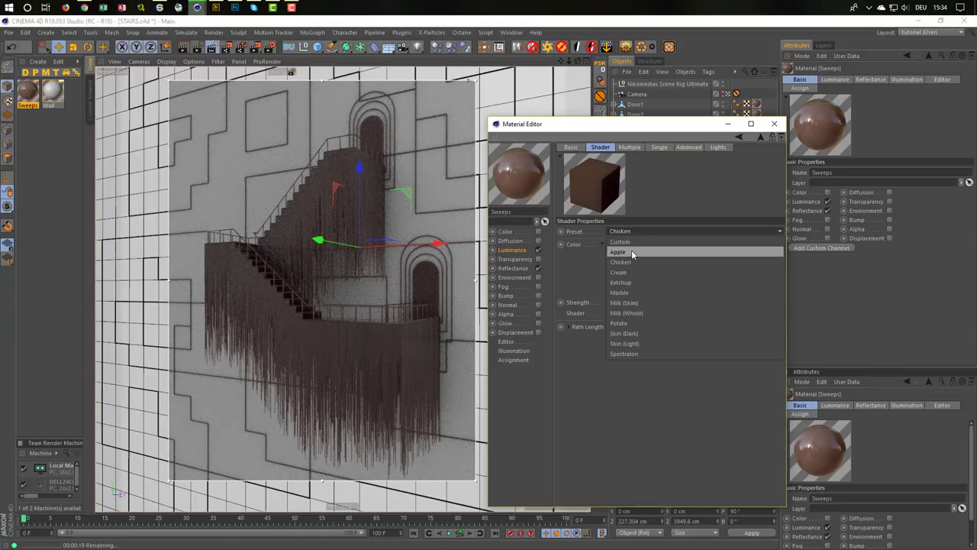
Apply the Apple scattering preset and set the path length to 5 cm
{"action": "left_click", "coordinate": [632, 252]}
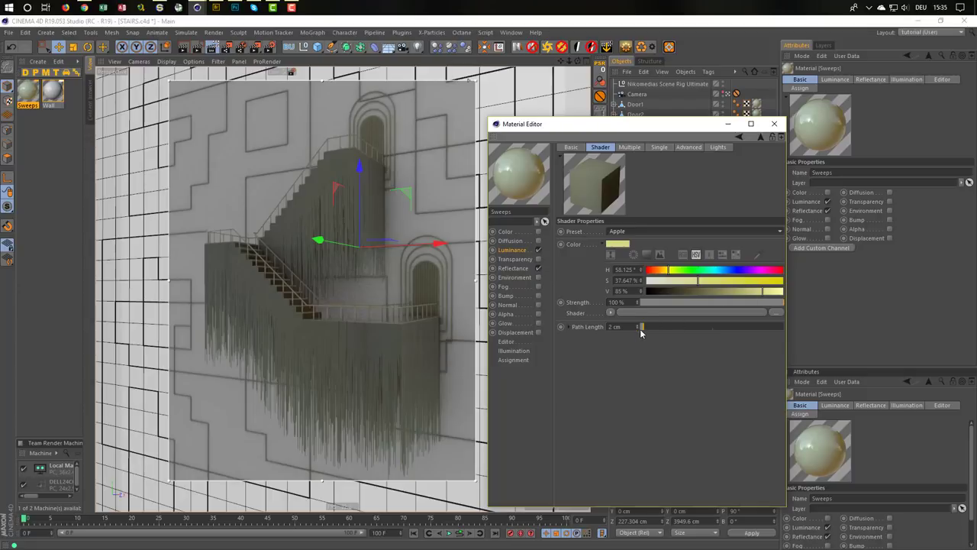
{"action": "left_click", "coordinate": [608, 326]}
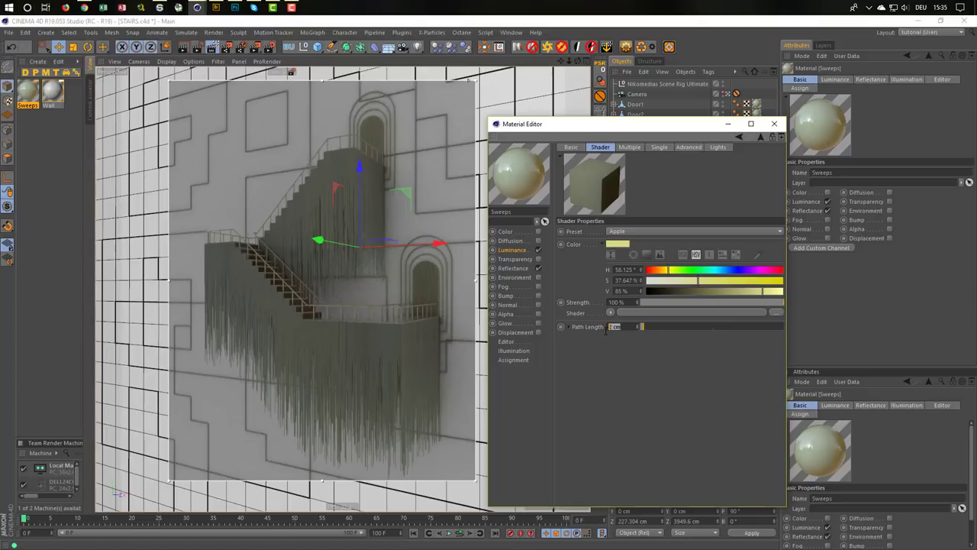
{"action": "type", "text": "5"}
{"action": "key", "text": "Return"}
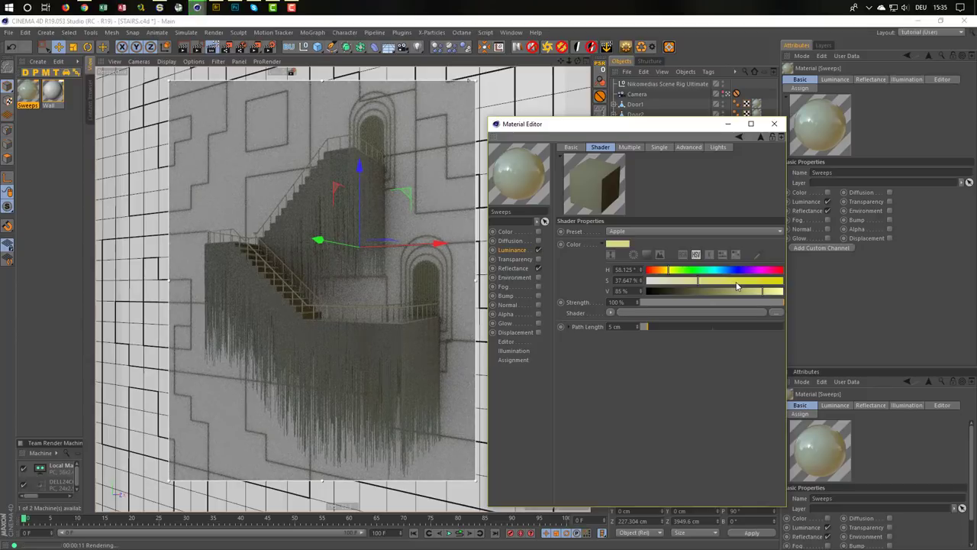
Tint the shader colour orange at about 80% saturation and 35° hue
{"action": "left_click_drag", "start_coordinate": [736, 284], "coordinate": [755, 284]}
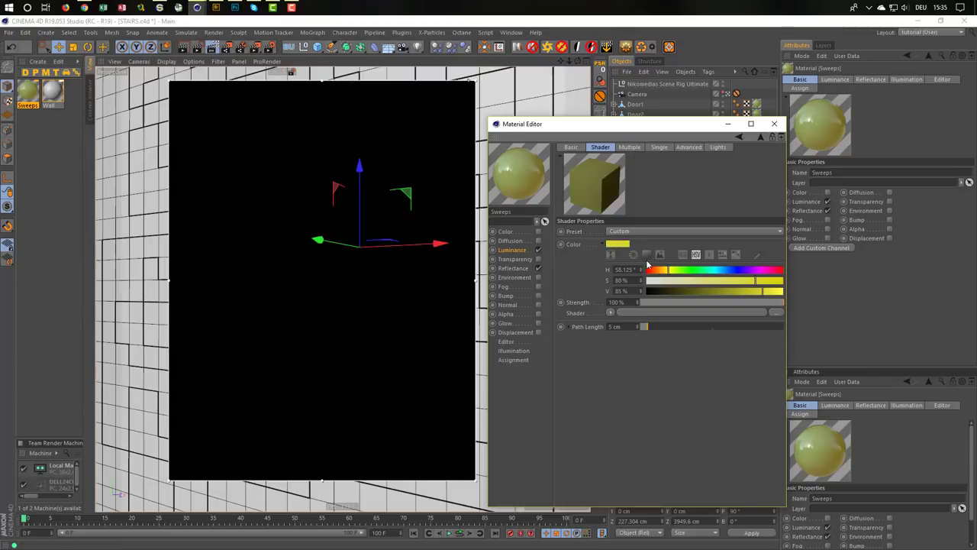
{"action": "left_click_drag", "start_coordinate": [668, 271], "coordinate": [660, 276]}
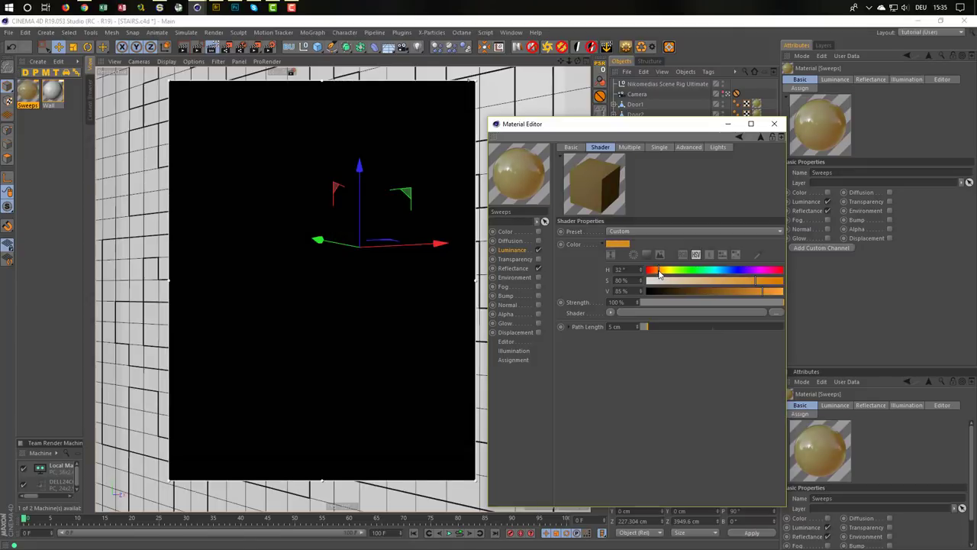
{"action": "left_click_drag", "start_coordinate": [660, 274], "coordinate": [663, 275]}
{"action": "left_click", "coordinate": [467, 105]}
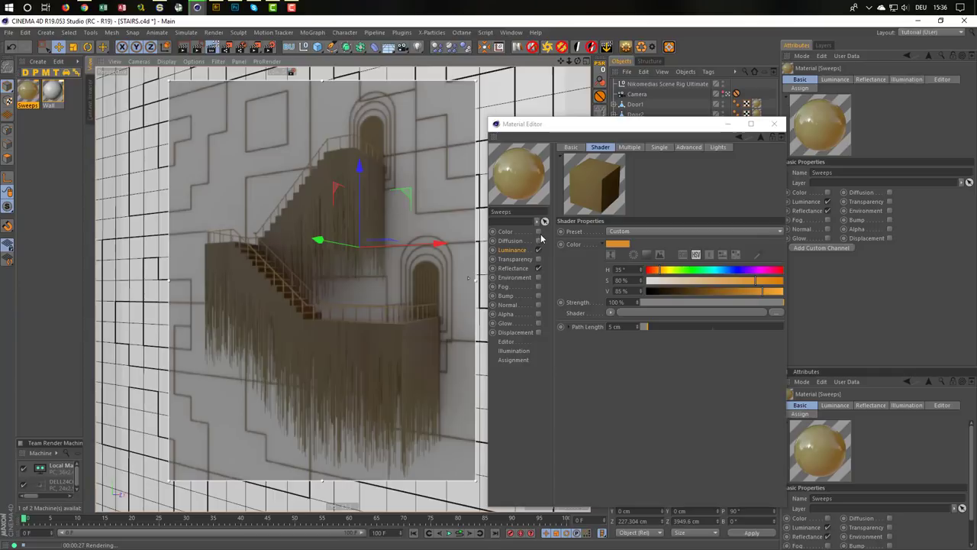
Enable the Sweeps Color channel and set it to orange at H 32°, S 80%, V 70%
{"action": "left_click", "coordinate": [538, 231]}
{"action": "left_click", "coordinate": [539, 249]}
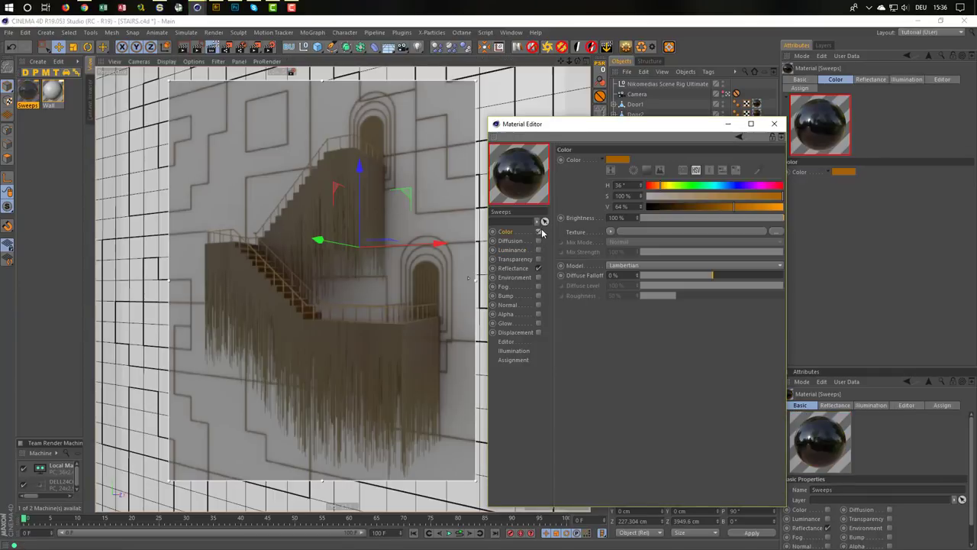
{"action": "left_click_drag", "start_coordinate": [679, 186], "coordinate": [668, 186]}
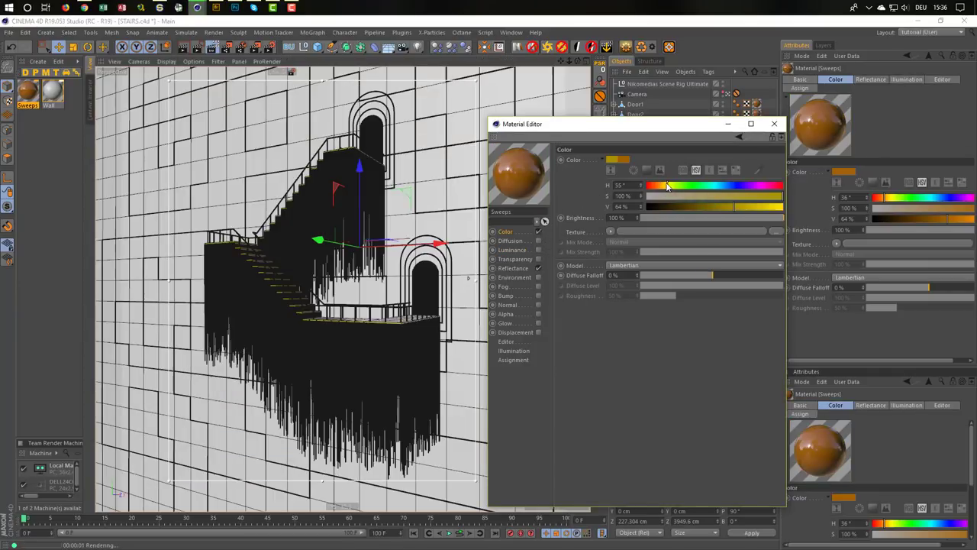
{"action": "left_click", "coordinate": [779, 196]}
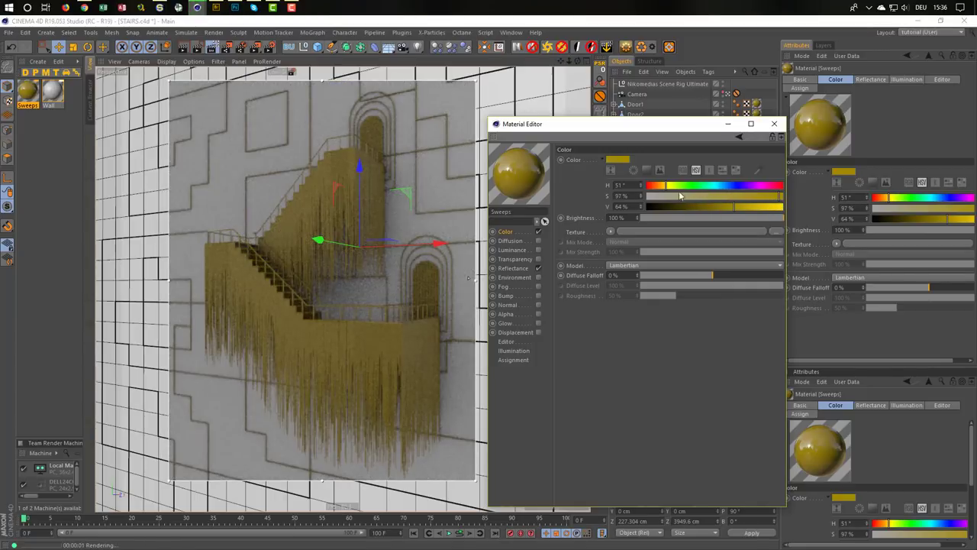
{"action": "left_click", "coordinate": [664, 185]}
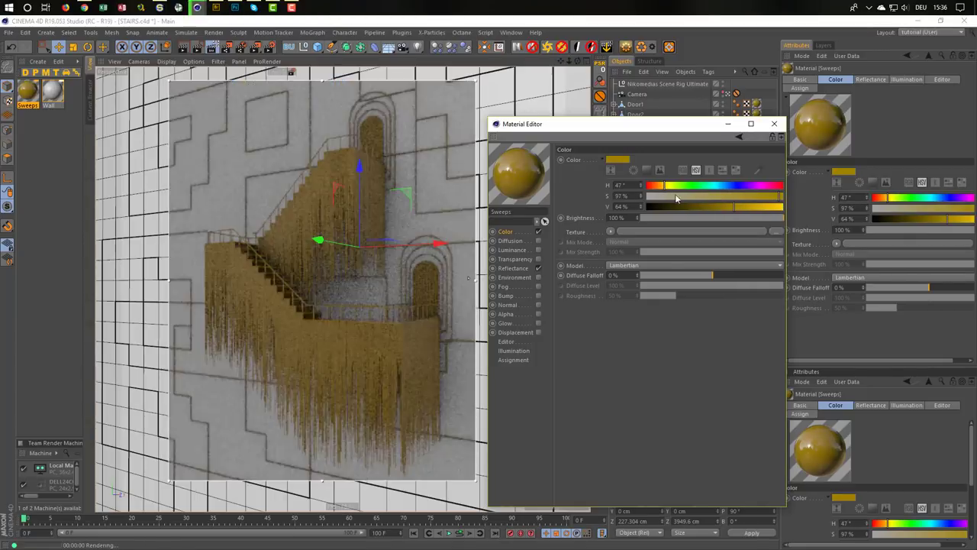
{"action": "left_click", "coordinate": [741, 206]}
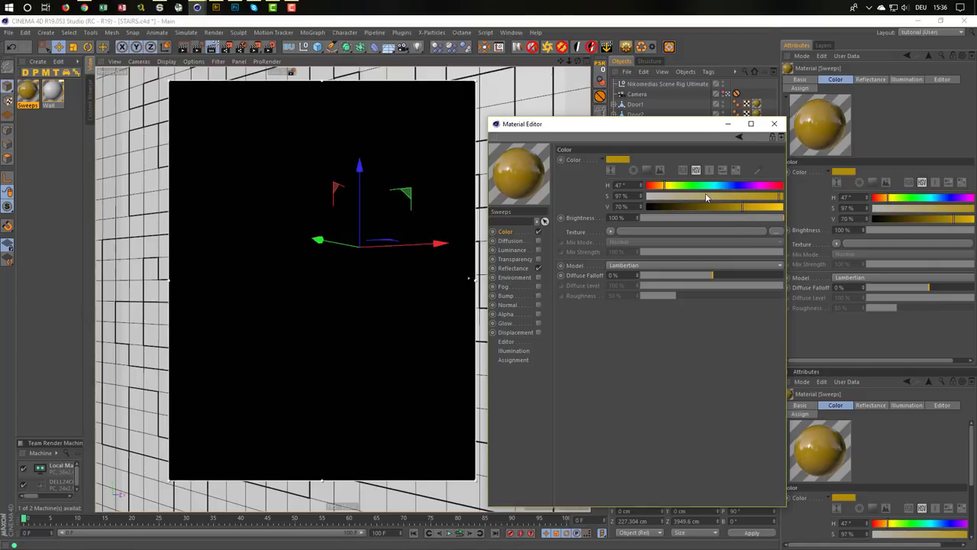
{"action": "left_click", "coordinate": [709, 196]}
{"action": "left_click", "coordinate": [742, 196]}
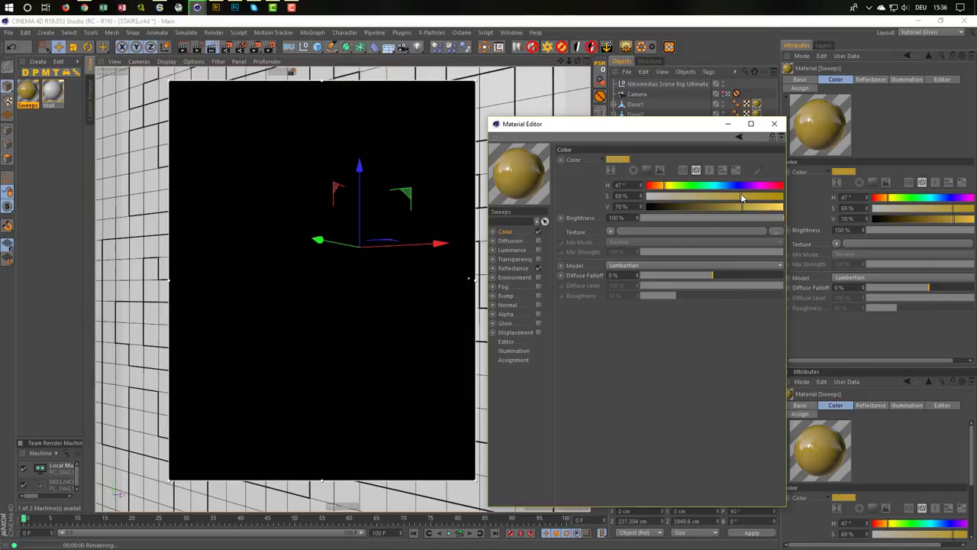
{"action": "left_click", "coordinate": [757, 197]}
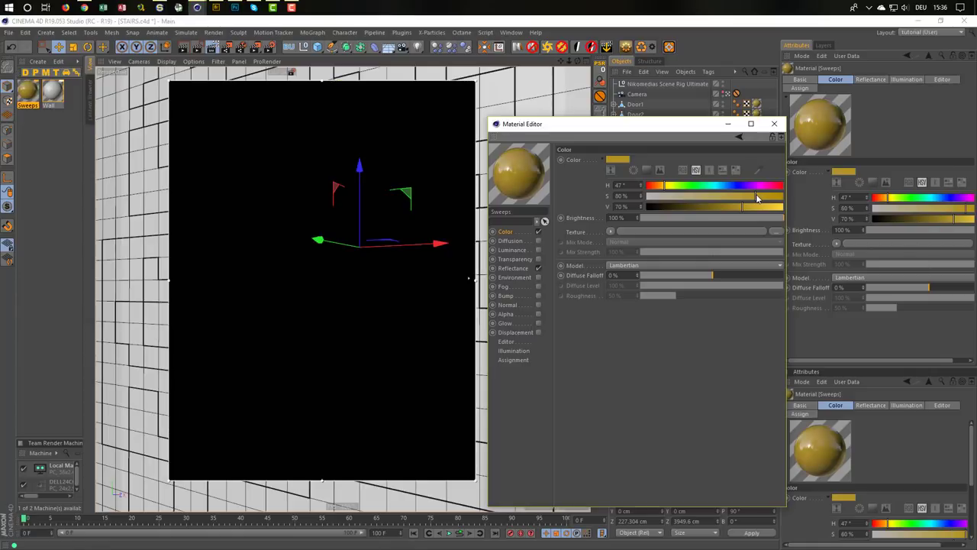
{"action": "left_click", "coordinate": [663, 186]}
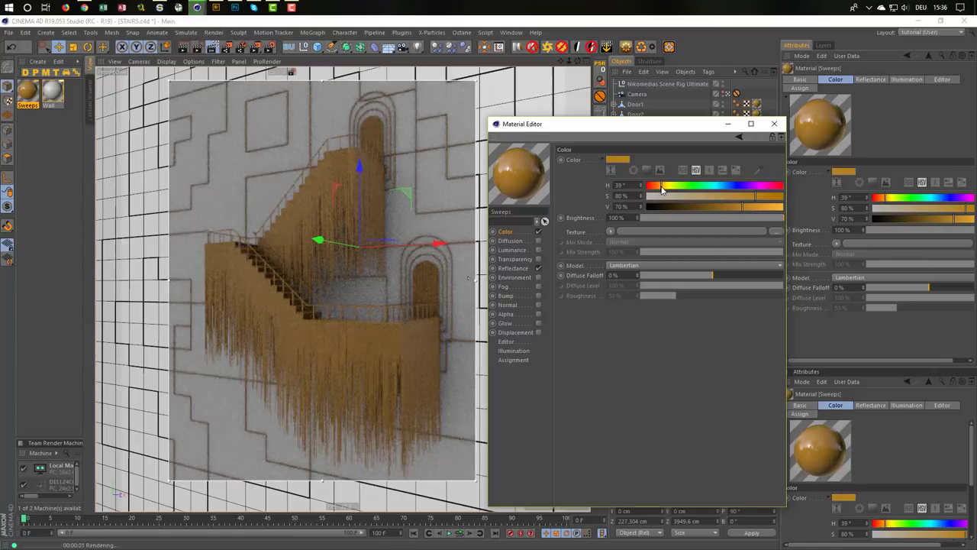
{"action": "left_click", "coordinate": [660, 186]}
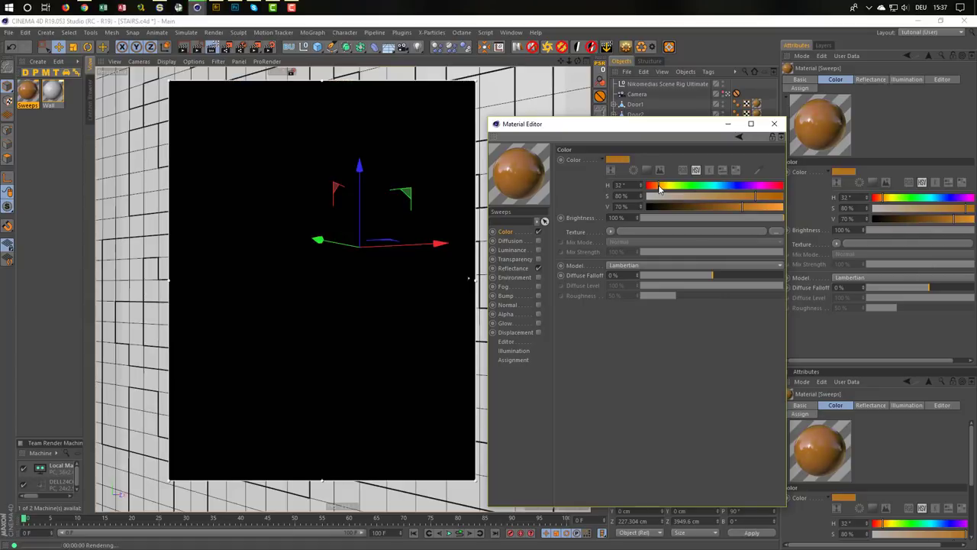
{"action": "left_click", "coordinate": [660, 188]}
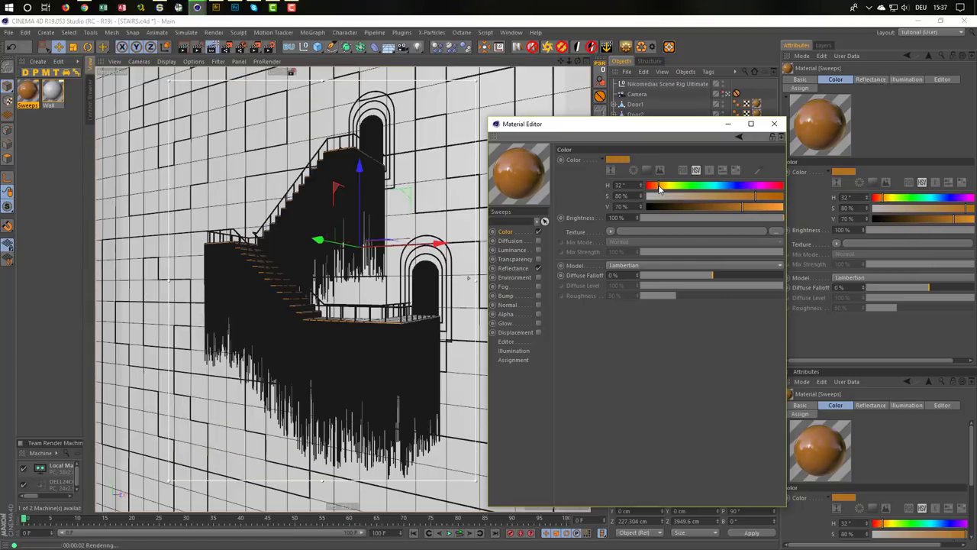
Add a Noise shader to the colour texture, multiplied over the orange colour
{"action": "left_click", "coordinate": [610, 230]}
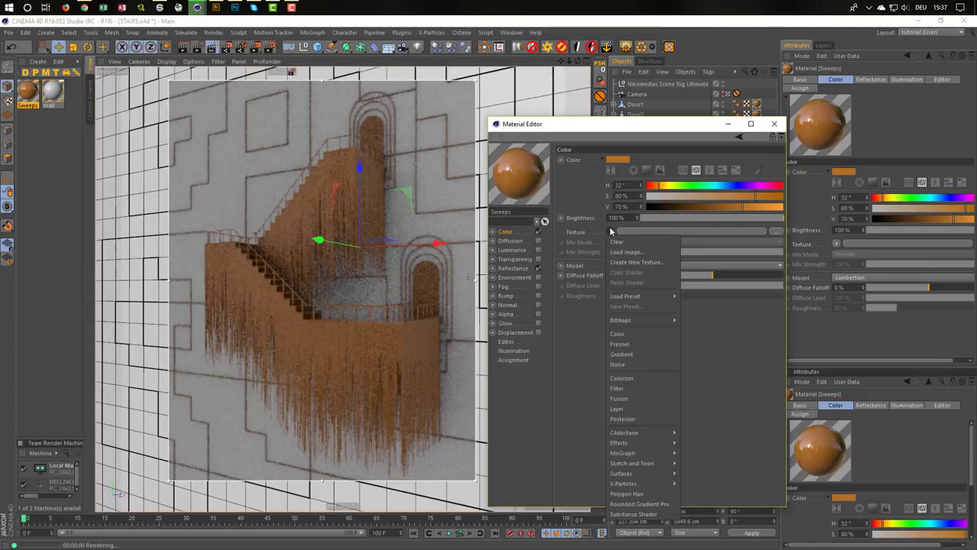
{"action": "left_click", "coordinate": [617, 364]}
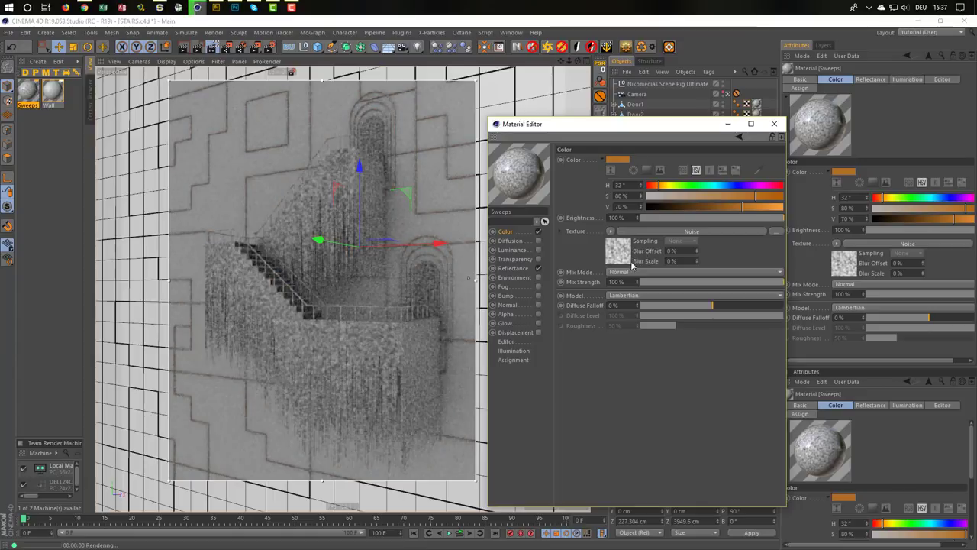
{"action": "left_click", "coordinate": [634, 271]}
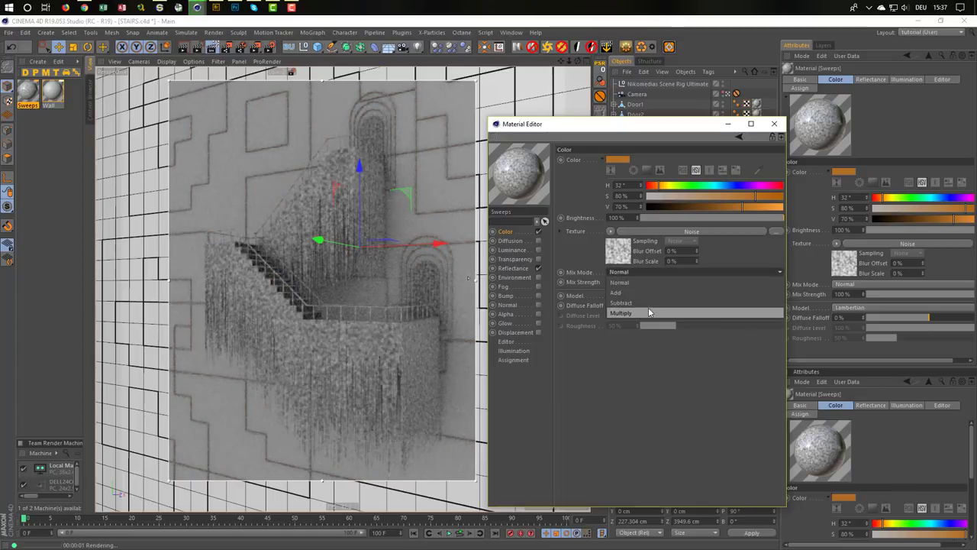
{"action": "left_click", "coordinate": [639, 313]}
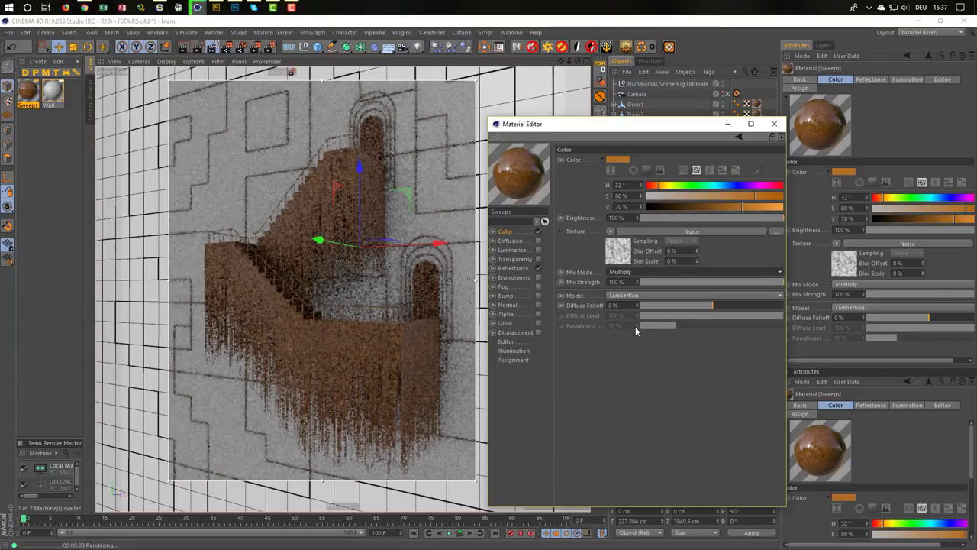
{"action": "left_click", "coordinate": [621, 255]}
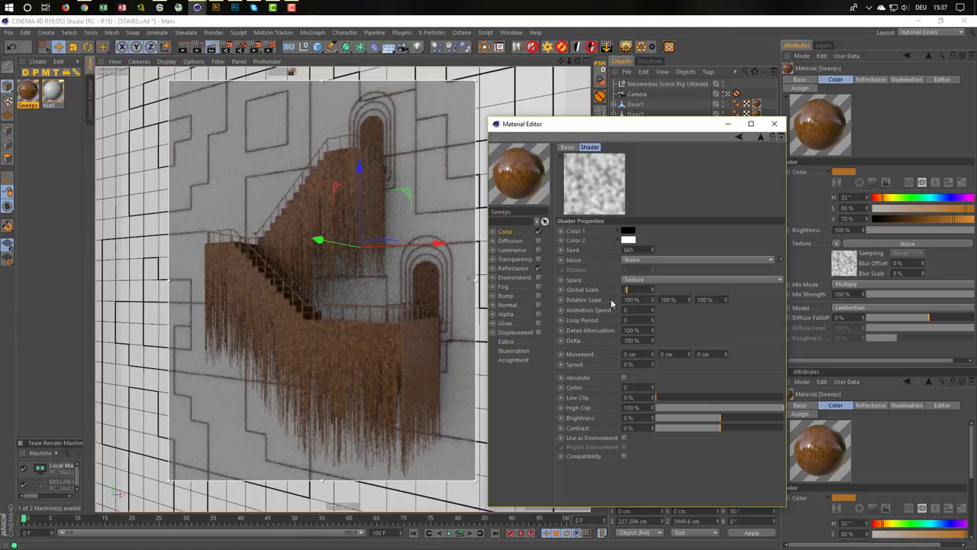
Set the noise Global Scale to 200% and the second Relative Scale to 700%
{"action": "type", "text": "300"}
{"action": "key", "text": "Return"}
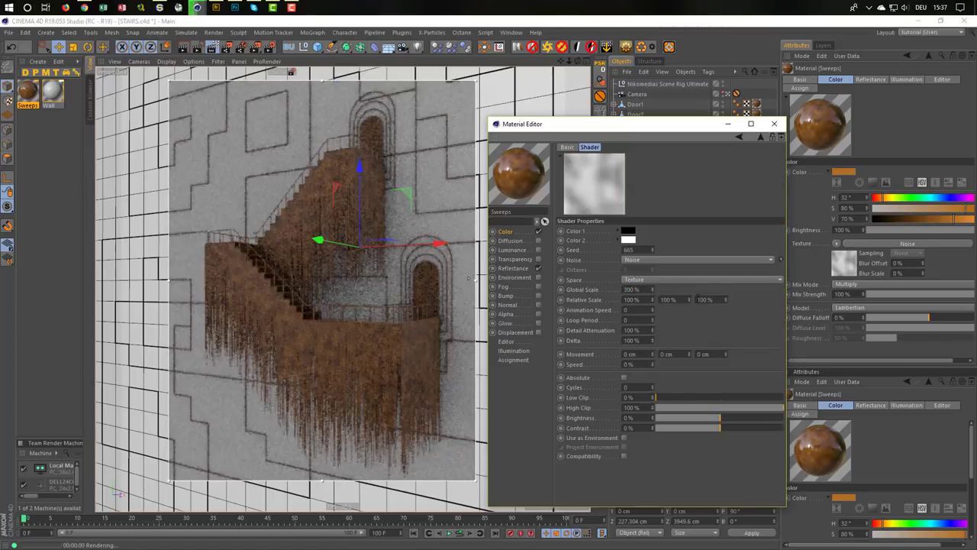
{"action": "left_click", "coordinate": [679, 300]}
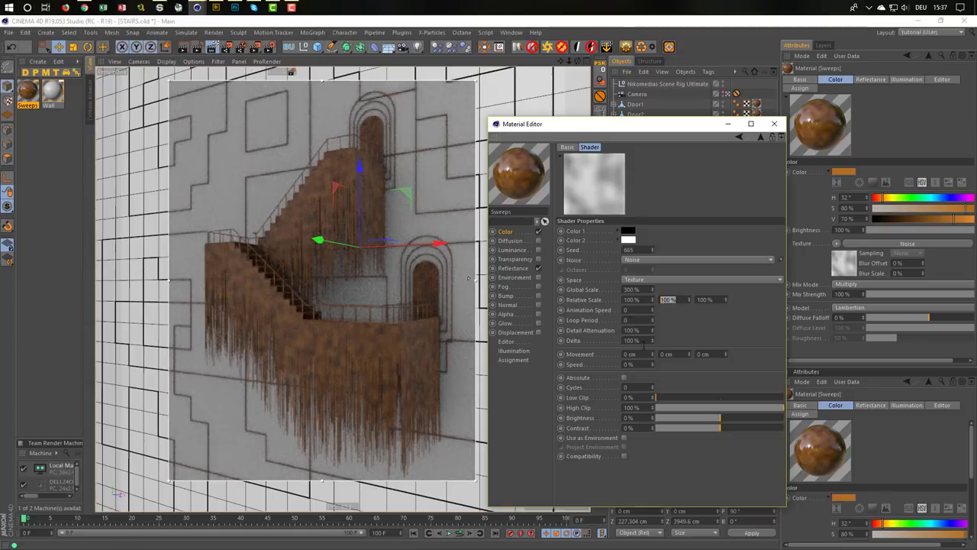
{"action": "type", "text": "400"}
{"action": "key", "text": "Return"}
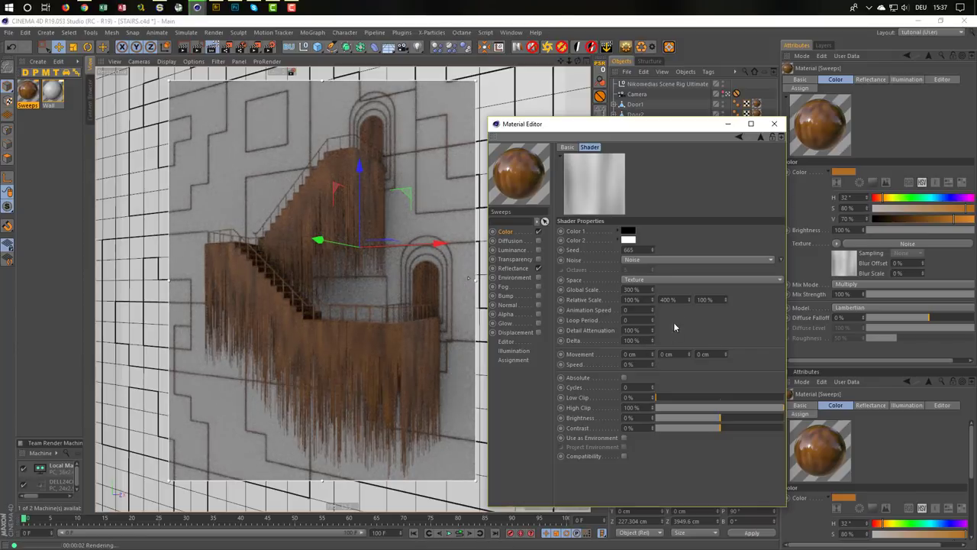
{"action": "type", "text": "700"}
{"action": "key", "text": "Return"}
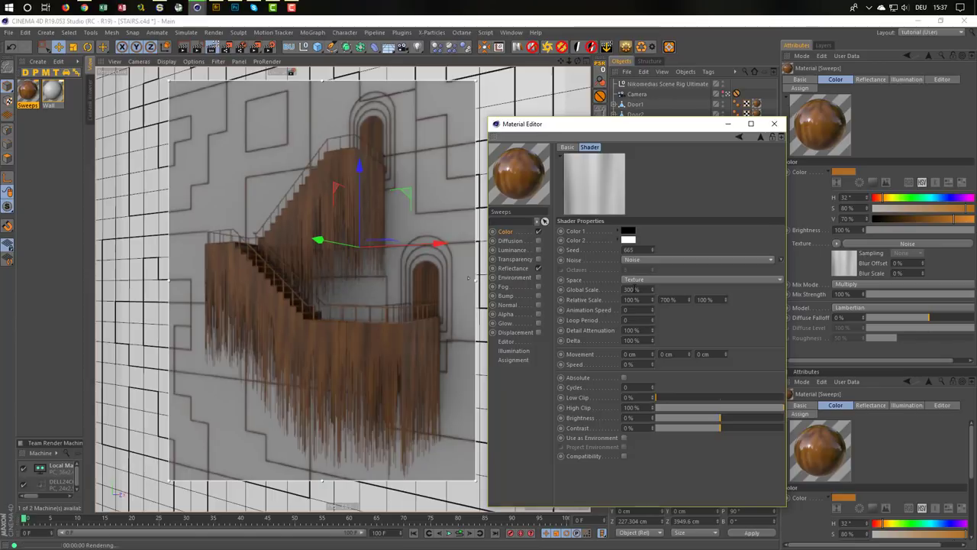
{"action": "double_click", "coordinate": [633, 289]}
{"action": "type", "text": "200"}
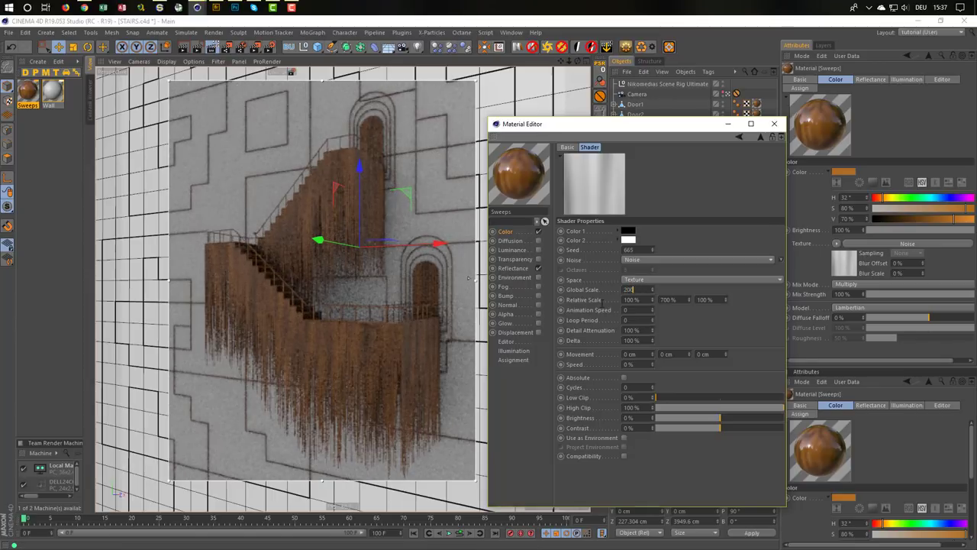
{"action": "key", "text": "Return"}
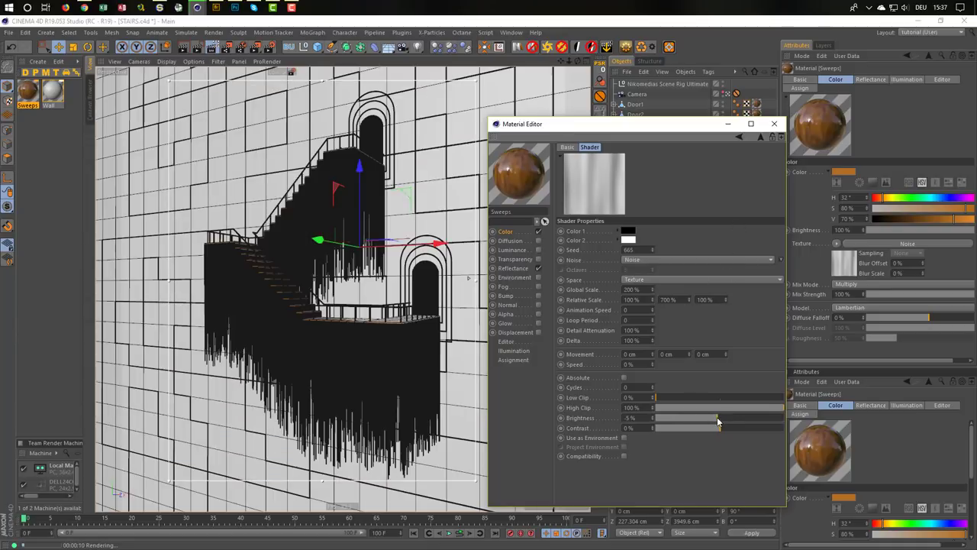
Raise noise brightness to 31%, switch the noise type to Gaseous, and close the Material Editor
{"action": "left_click_drag", "start_coordinate": [718, 421], "coordinate": [740, 422]}
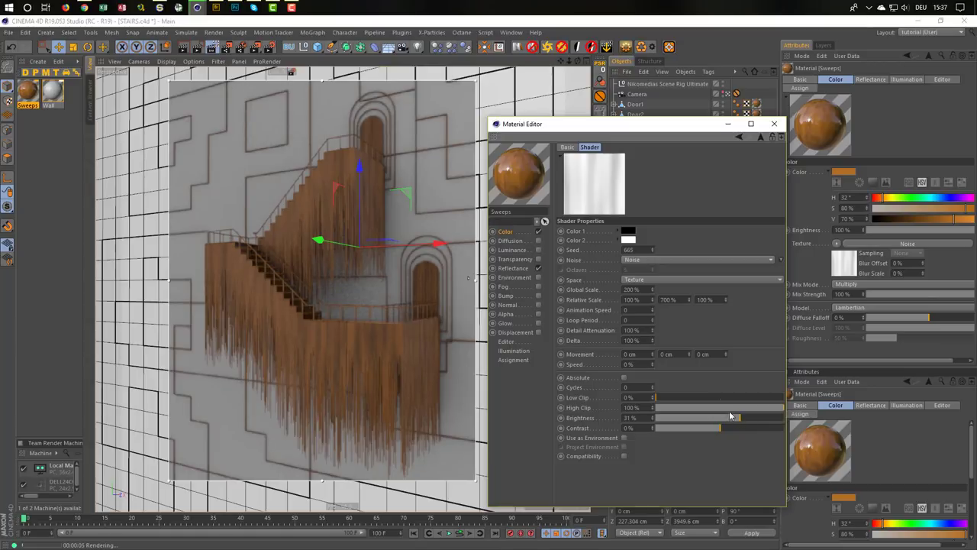
{"action": "left_click", "coordinate": [664, 259]}
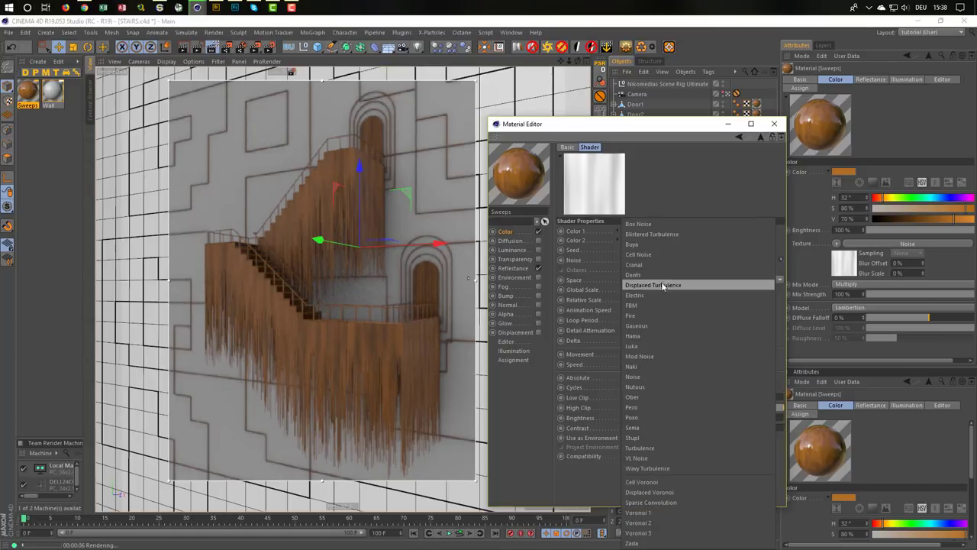
{"action": "left_click", "coordinate": [665, 325]}
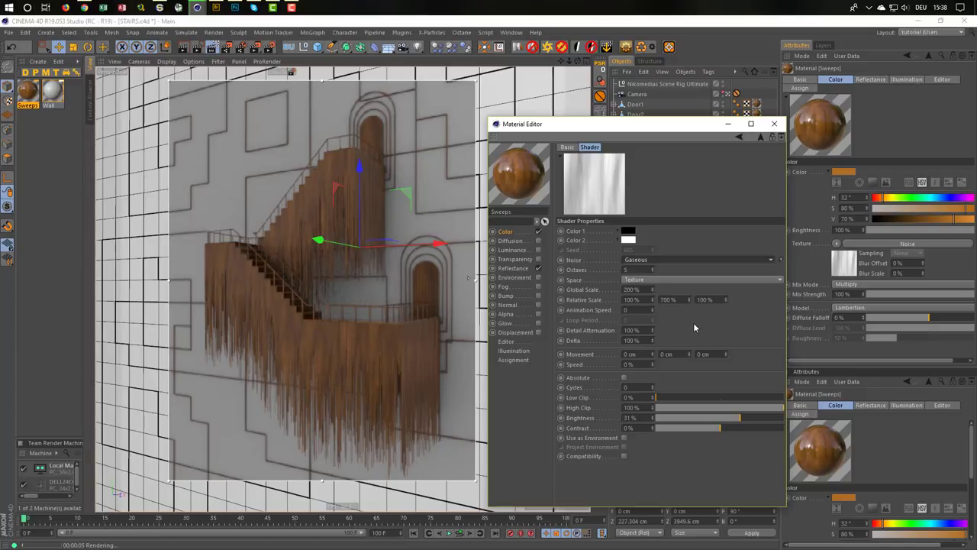
{"action": "left_click", "coordinate": [774, 123]}
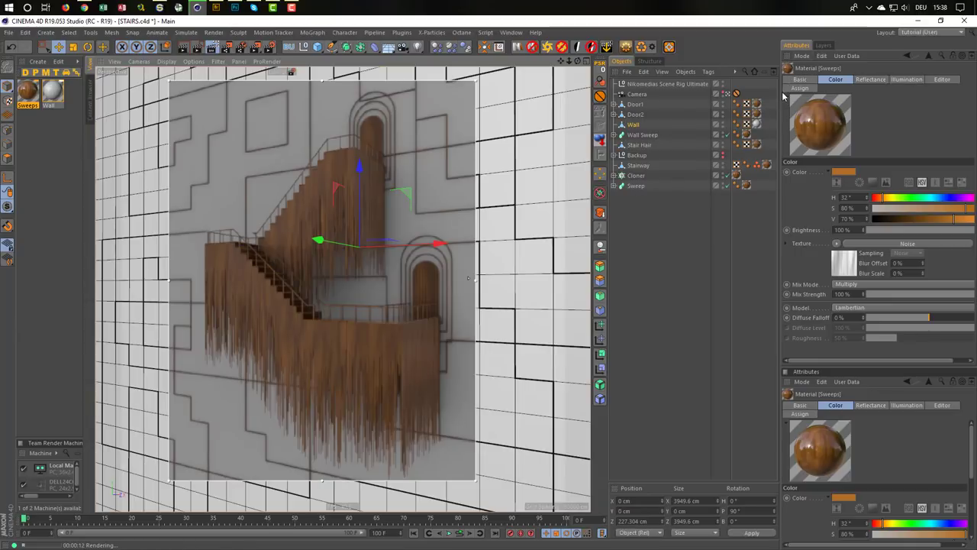
Widen the side panels and switch on Preview ON in the Nikomedias Scene Rig Ultimate's HDRI Settings
{"action": "mouse_move", "coordinate": [778, 94]}
{"action": "left_mouse_down"}
{"action": "mouse_move", "coordinate": [721, 106]}
{"action": "mouse_move", "coordinate": [748, 106]}
{"action": "left_mouse_up"}
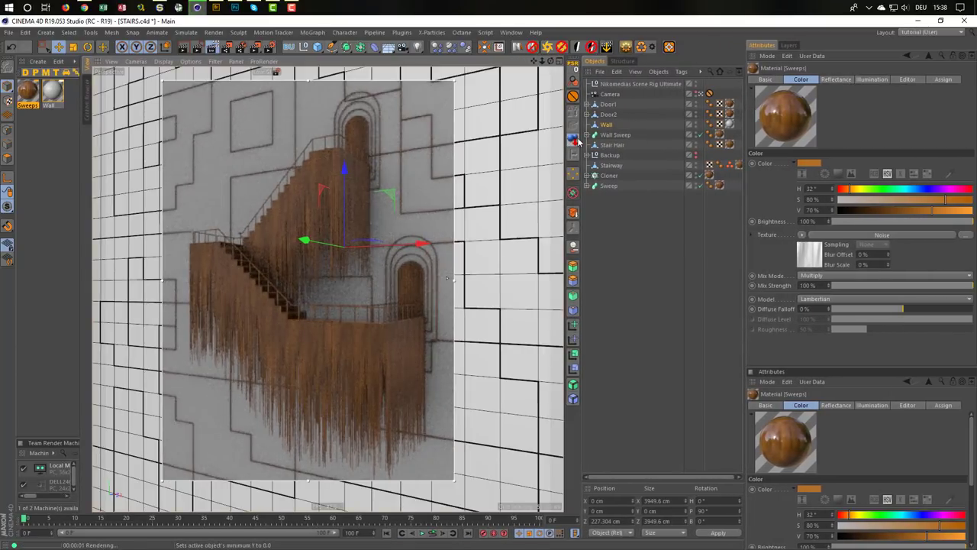
{"action": "left_click_drag", "start_coordinate": [584, 136], "coordinate": [563, 136]}
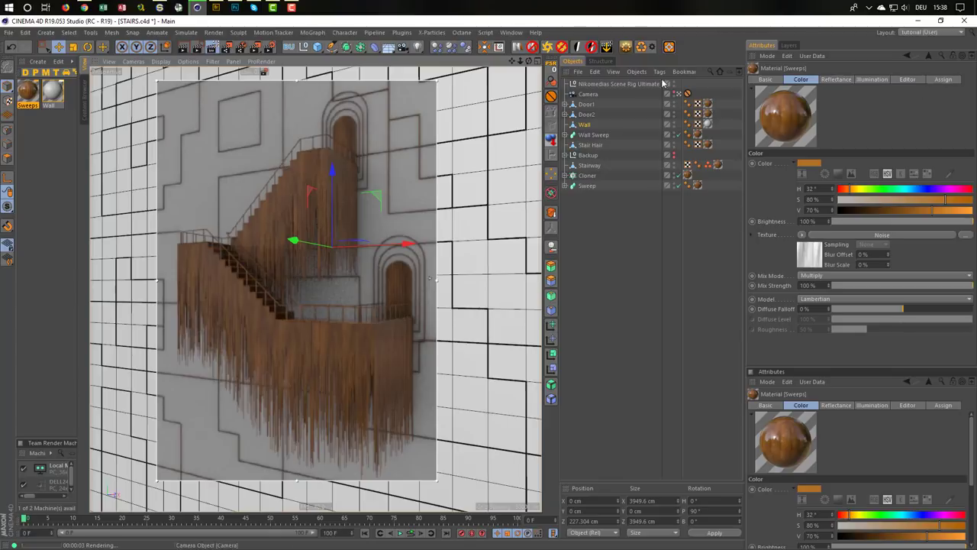
{"action": "left_click", "coordinate": [617, 83]}
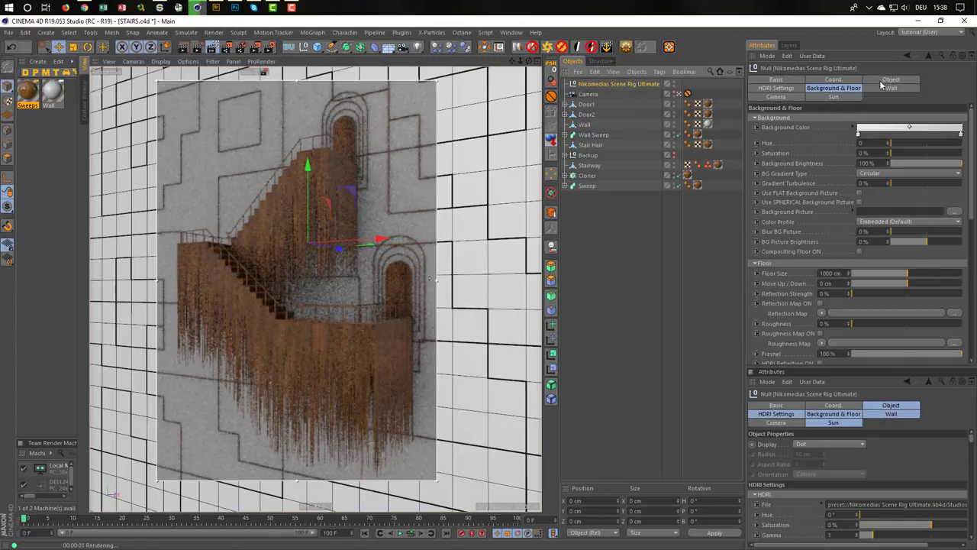
{"action": "left_click", "coordinate": [776, 88]}
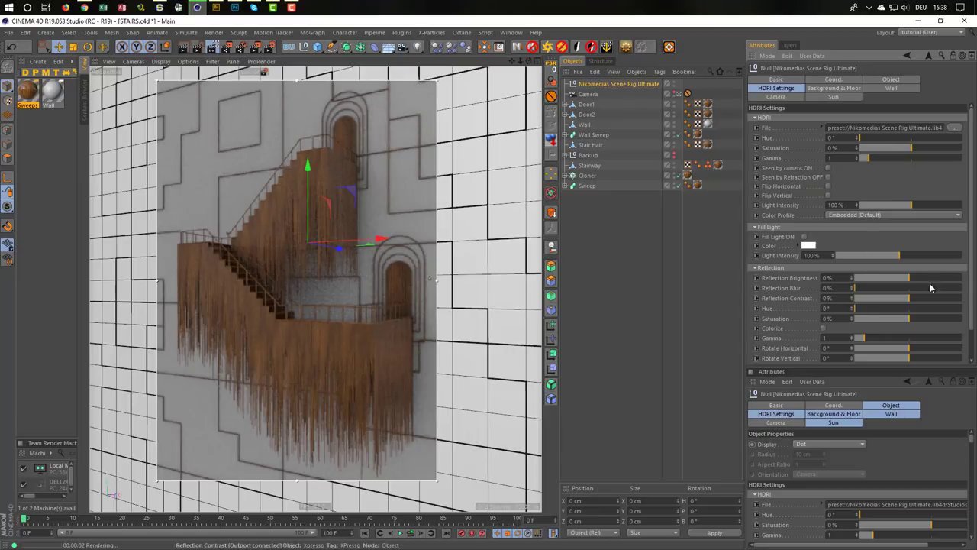
{"action": "scroll", "coordinate": [963, 289], "scroll_direction": "down", "scroll_amount": 2}
{"action": "left_click", "coordinate": [798, 348]}
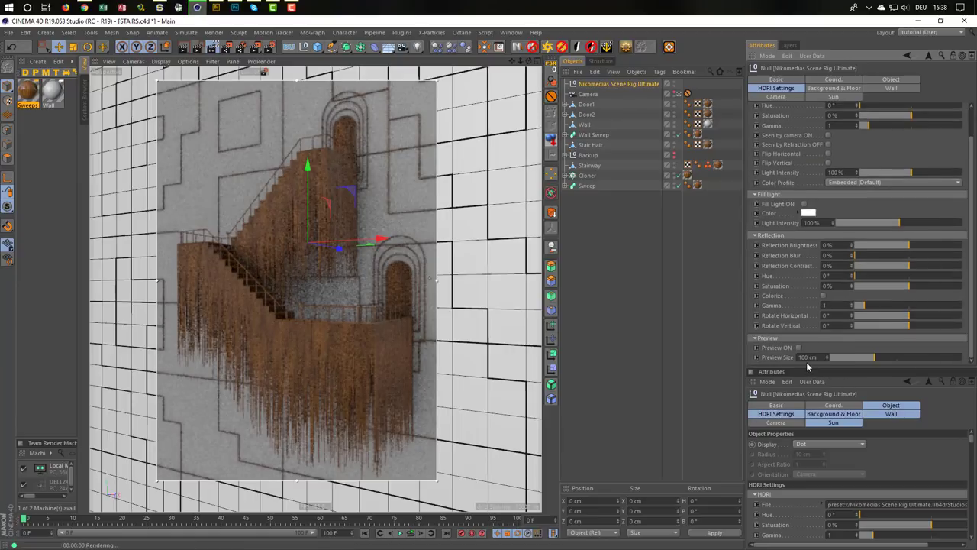
{"action": "left_click", "coordinate": [912, 316]}
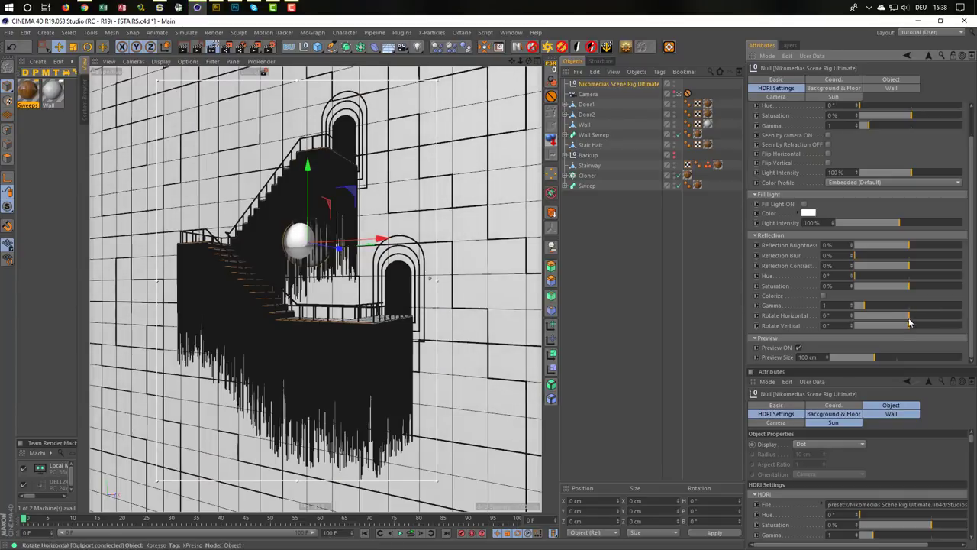
Set the HDRI Preview Size to 300 cm and rotate the HDRI horizontally to -150°
{"action": "key", "text": "ctrl+z"}
{"action": "left_click_drag", "start_coordinate": [875, 356], "coordinate": [971, 352]}
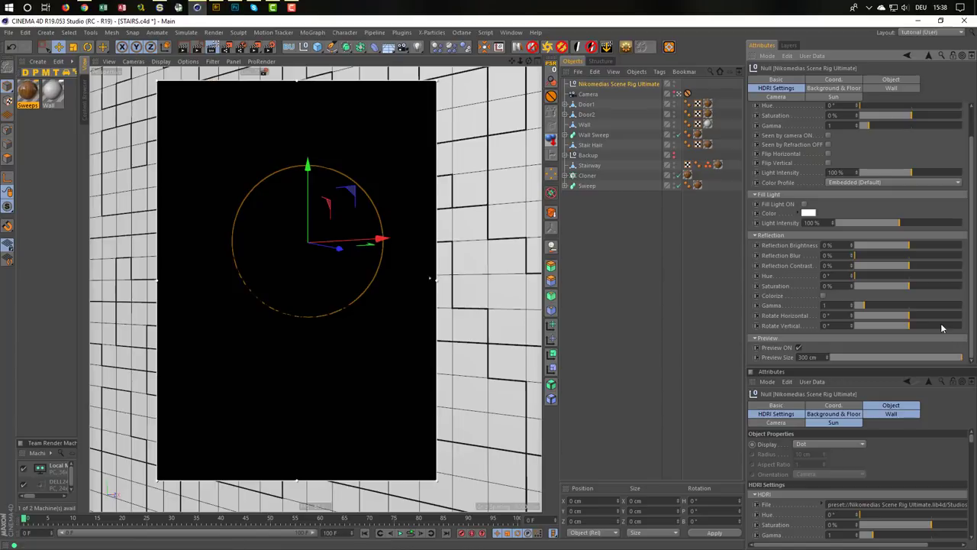
{"action": "left_click_drag", "start_coordinate": [908, 322], "coordinate": [960, 320]}
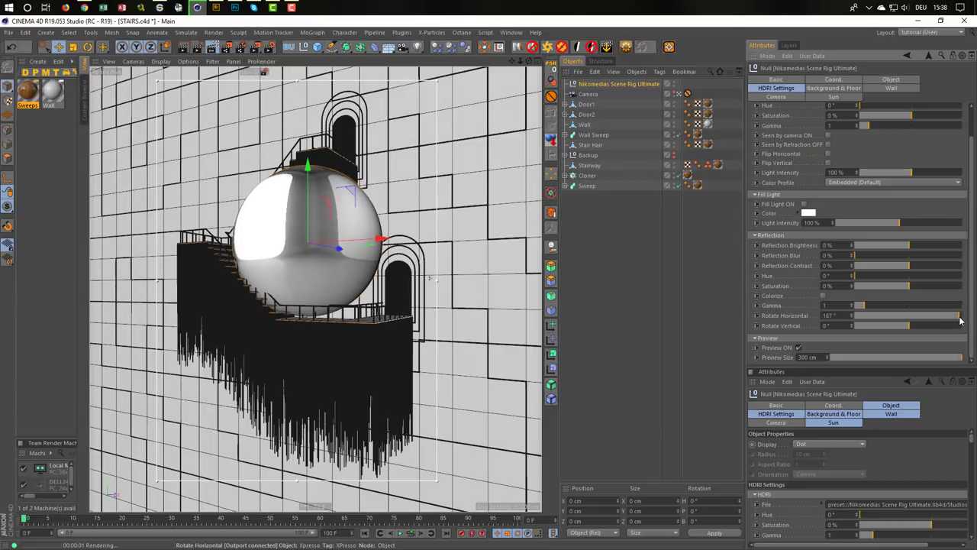
{"action": "left_click_drag", "start_coordinate": [961, 320], "coordinate": [864, 306]}
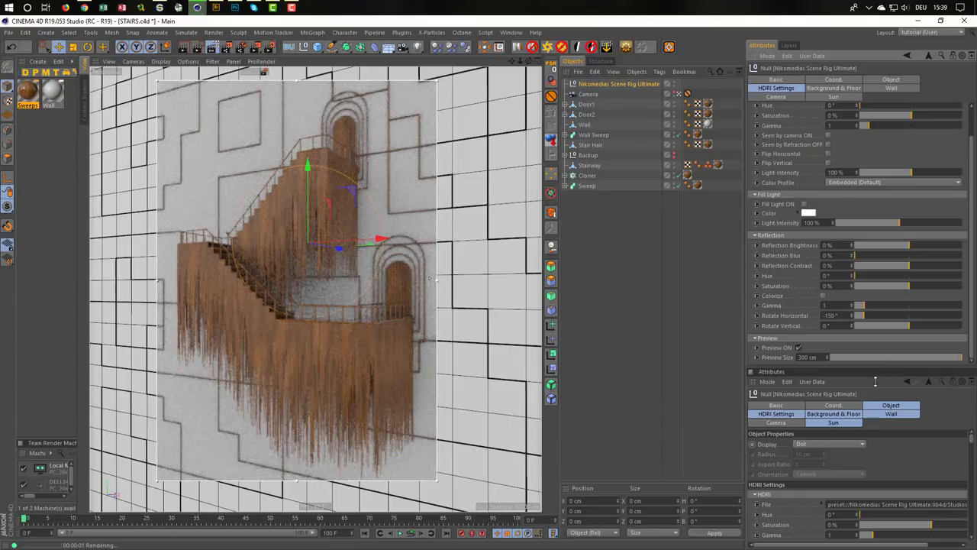
{"action": "left_click_drag", "start_coordinate": [878, 366], "coordinate": [874, 419]}
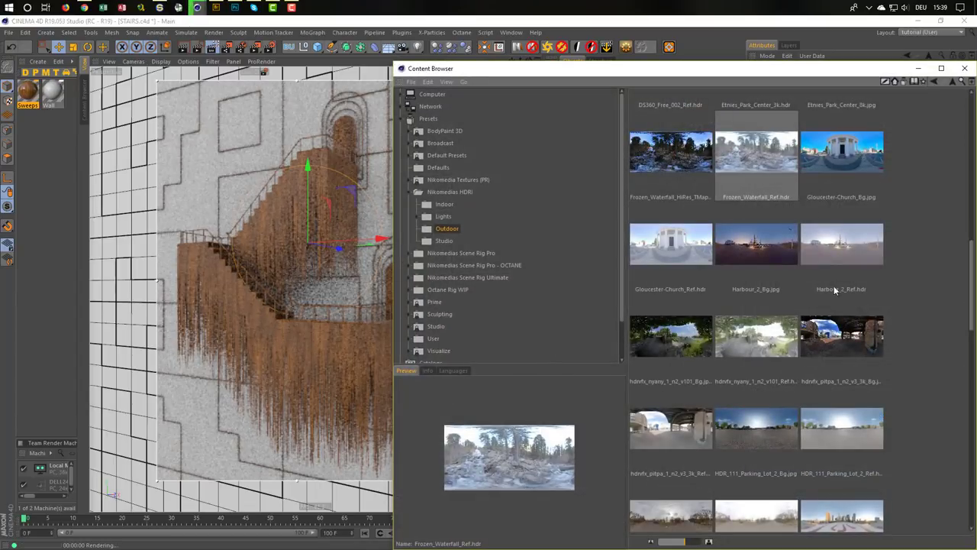
Resize the Content Browser and assign 14-Hamarikyu_Bridge_B_3k.hdr as the rig's HDRI
{"action": "mouse_move", "coordinate": [394, 64]}
{"action": "left_mouse_down"}
{"action": "mouse_move", "coordinate": [509, 239]}
{"action": "mouse_move", "coordinate": [486, 240]}
{"action": "mouse_move", "coordinate": [527, 209]}
{"action": "mouse_move", "coordinate": [524, 192]}
{"action": "left_mouse_up"}
{"action": "left_click_drag", "start_coordinate": [626, 203], "coordinate": [505, 132]}
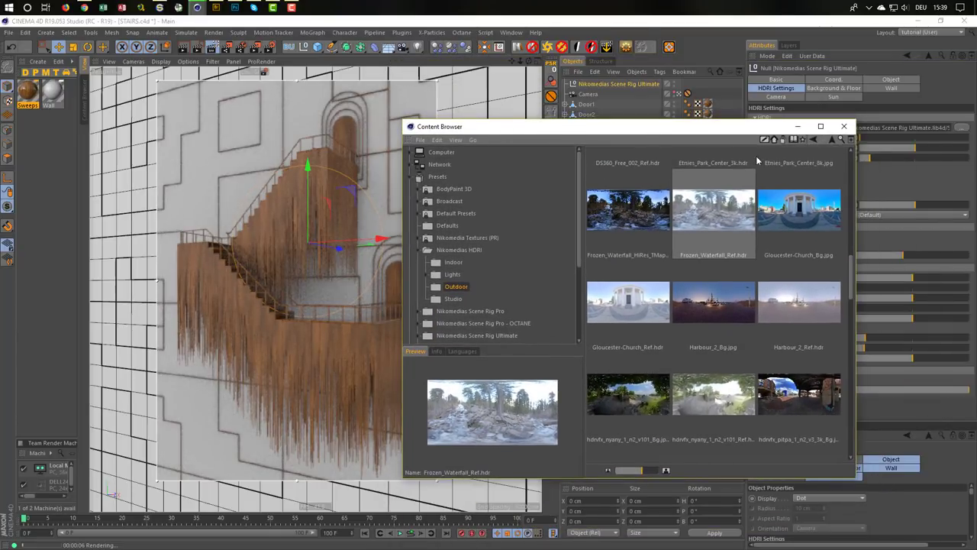
{"action": "mouse_move", "coordinate": [859, 161]}
{"action": "left_mouse_down"}
{"action": "mouse_move", "coordinate": [738, 228]}
{"action": "mouse_move", "coordinate": [735, 253]}
{"action": "mouse_move", "coordinate": [730, 190]}
{"action": "left_mouse_up"}
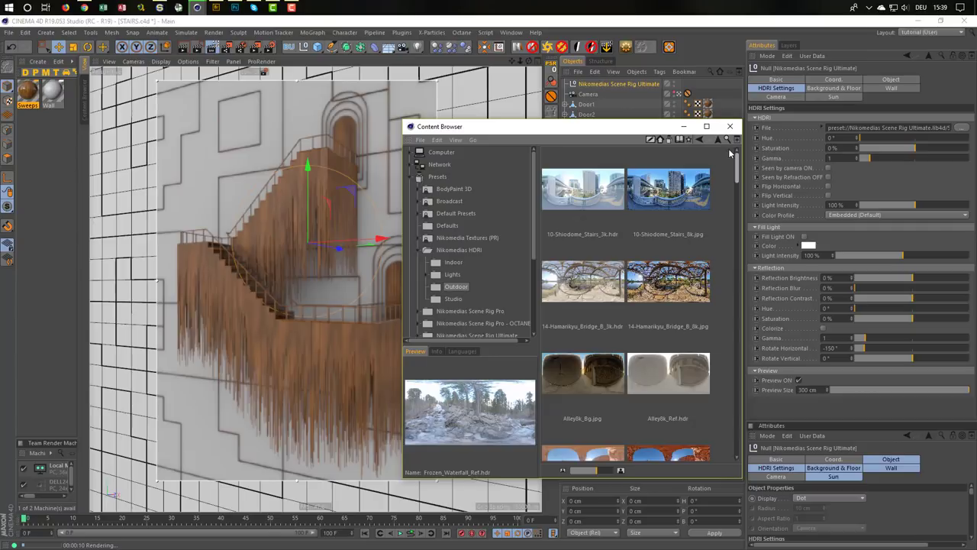
{"action": "scroll", "coordinate": [728, 153], "scroll_direction": "down", "scroll_amount": 1}
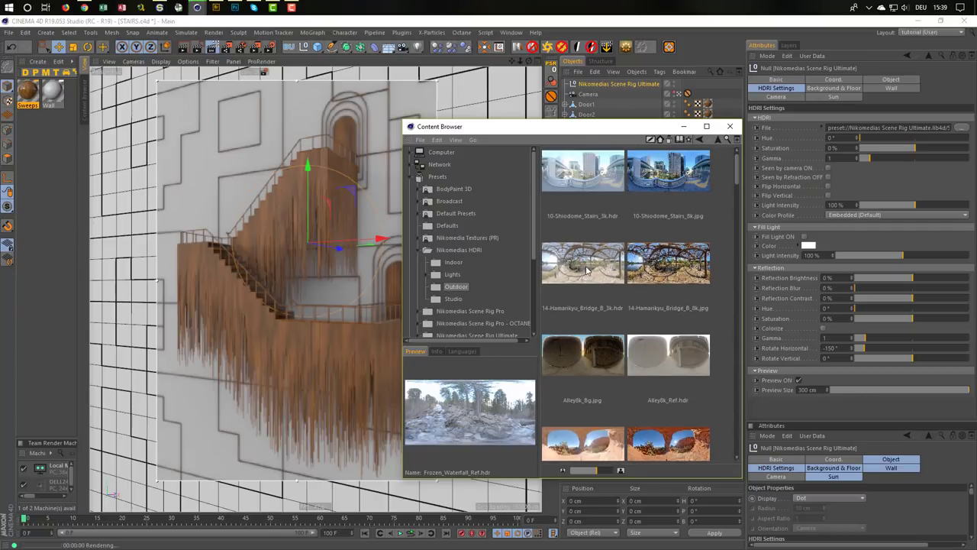
{"action": "left_click_drag", "start_coordinate": [598, 271], "coordinate": [856, 134]}
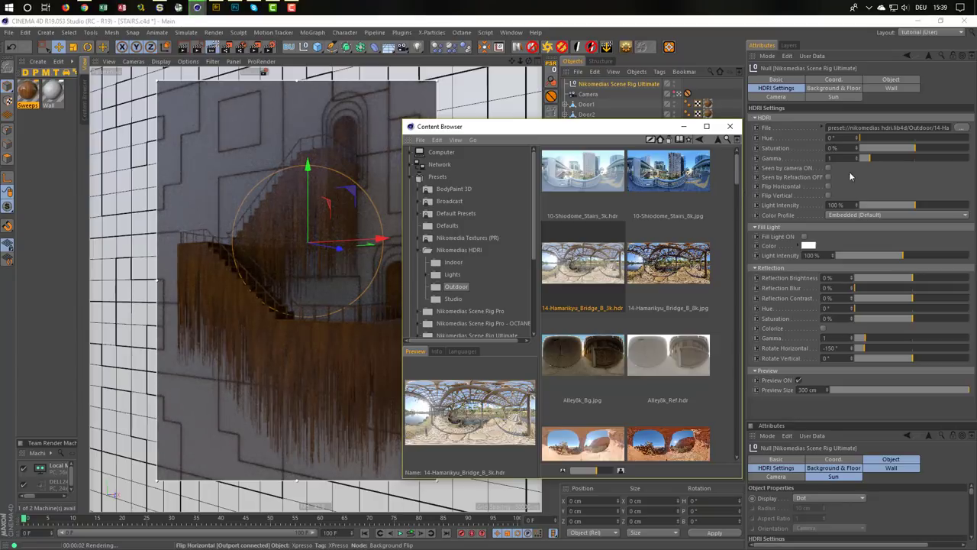
Set HDRI light intensity to 99% and load Frozen_Waterfall_Ref.hdr as the rig's HDRI
{"action": "left_click_drag", "start_coordinate": [903, 208], "coordinate": [969, 211]}
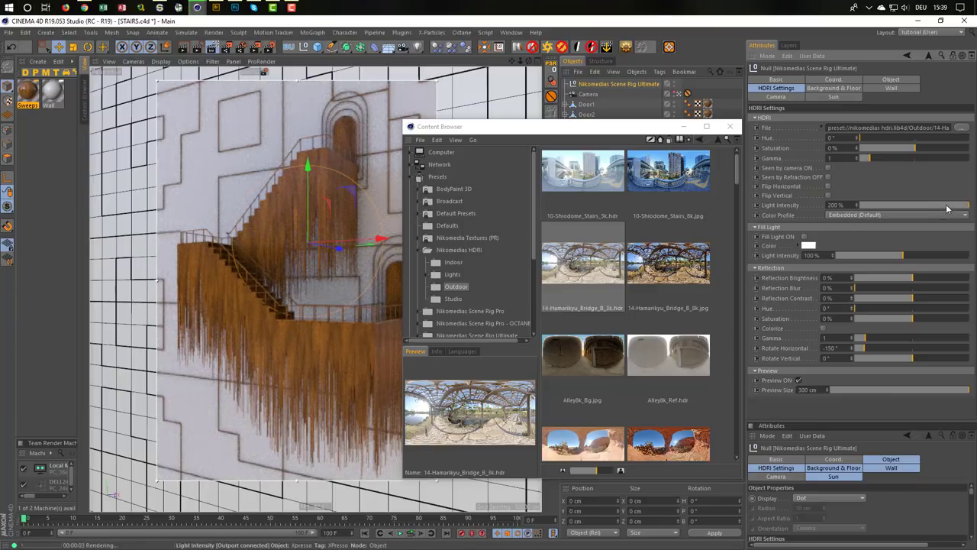
{"action": "left_click_drag", "start_coordinate": [958, 210], "coordinate": [917, 209]}
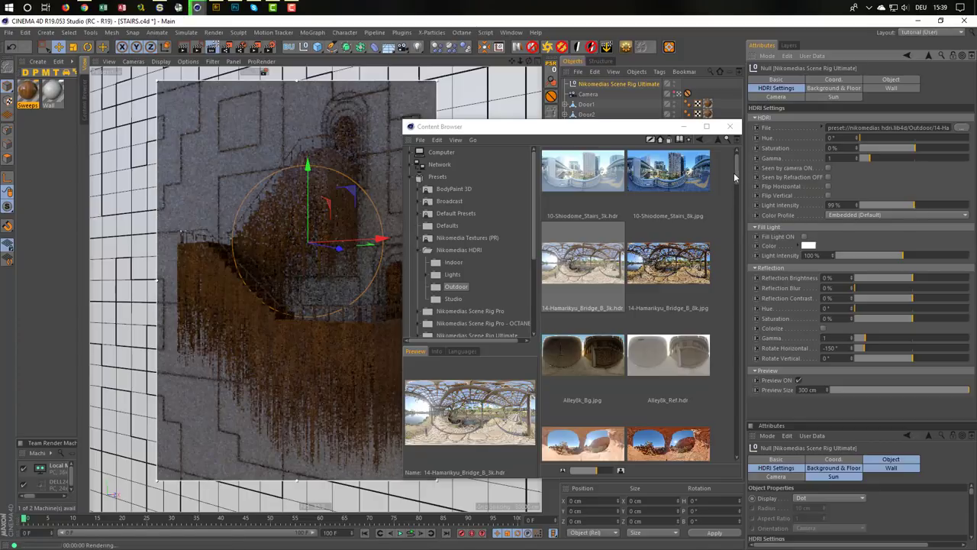
{"action": "scroll", "coordinate": [738, 194], "scroll_direction": "down", "scroll_amount": 5}
{"action": "left_click_drag", "start_coordinate": [738, 202], "coordinate": [732, 281]}
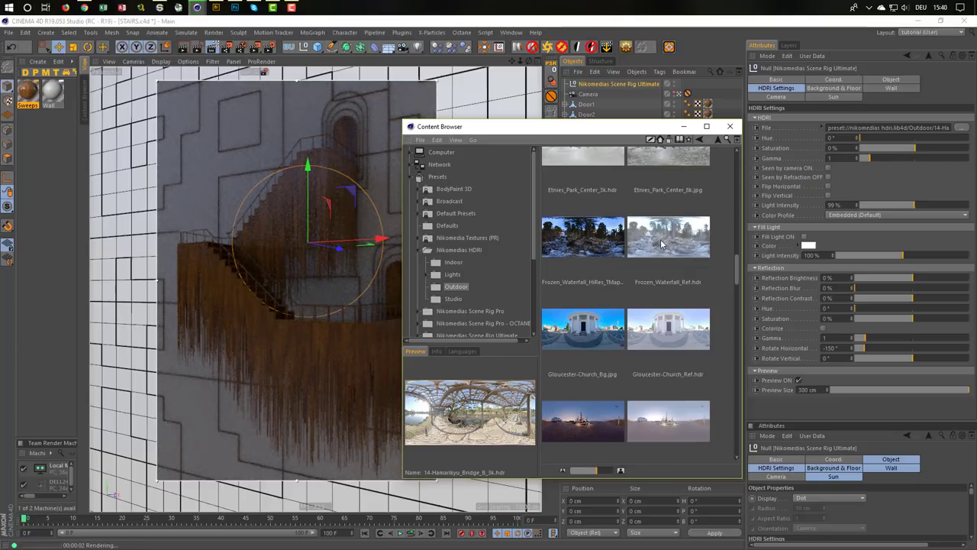
{"action": "left_click_drag", "start_coordinate": [661, 243], "coordinate": [661, 265]}
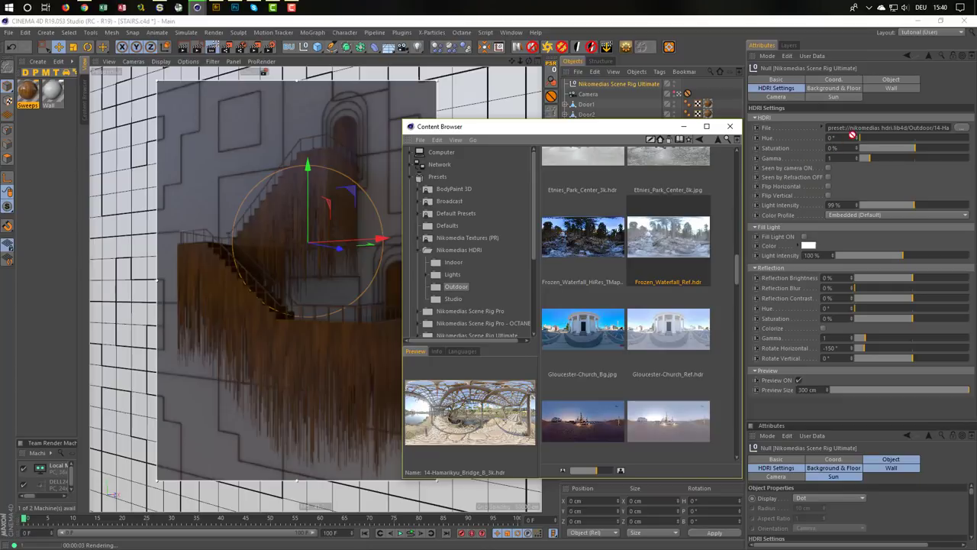
{"action": "left_click_drag", "start_coordinate": [661, 265], "coordinate": [864, 130]}
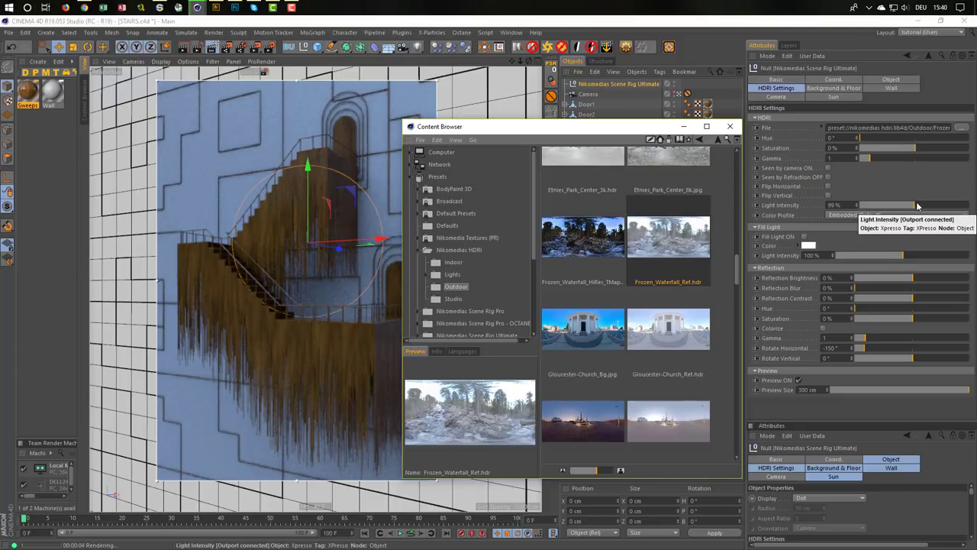
Raise HDRI light intensity to 126% and try several HDRIs, ending with WoodenDoor_Ref.hdr
{"action": "mouse_move", "coordinate": [918, 205]}
{"action": "left_mouse_down"}
{"action": "mouse_move", "coordinate": [944, 206]}
{"action": "mouse_move", "coordinate": [930, 208]}
{"action": "left_mouse_up"}
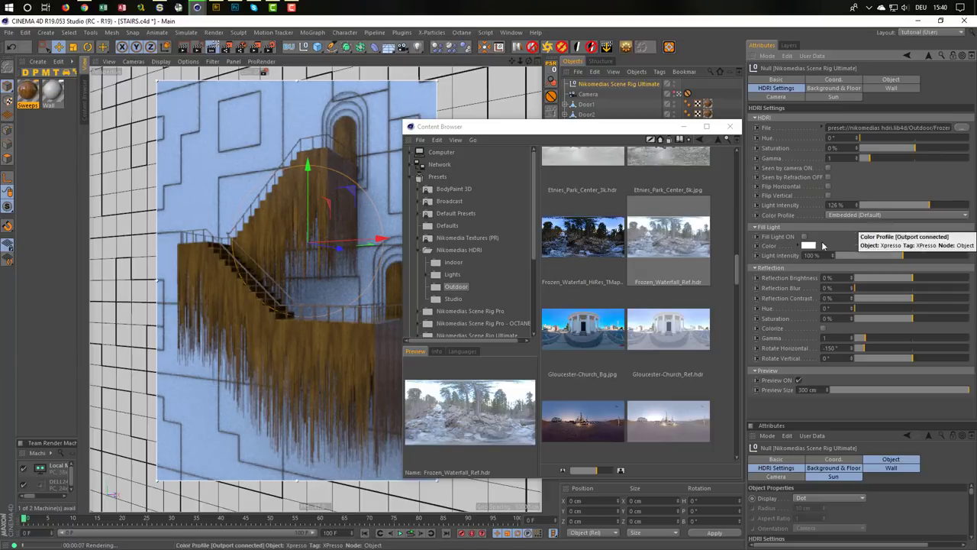
{"action": "left_click_drag", "start_coordinate": [737, 255], "coordinate": [737, 308]}
{"action": "left_click", "coordinate": [684, 215]}
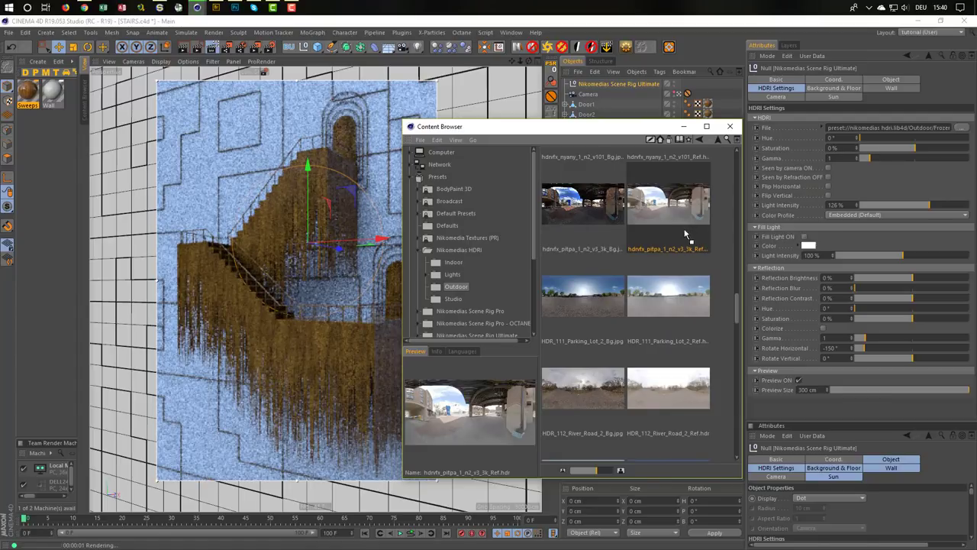
{"action": "left_click_drag", "start_coordinate": [679, 202], "coordinate": [891, 131]}
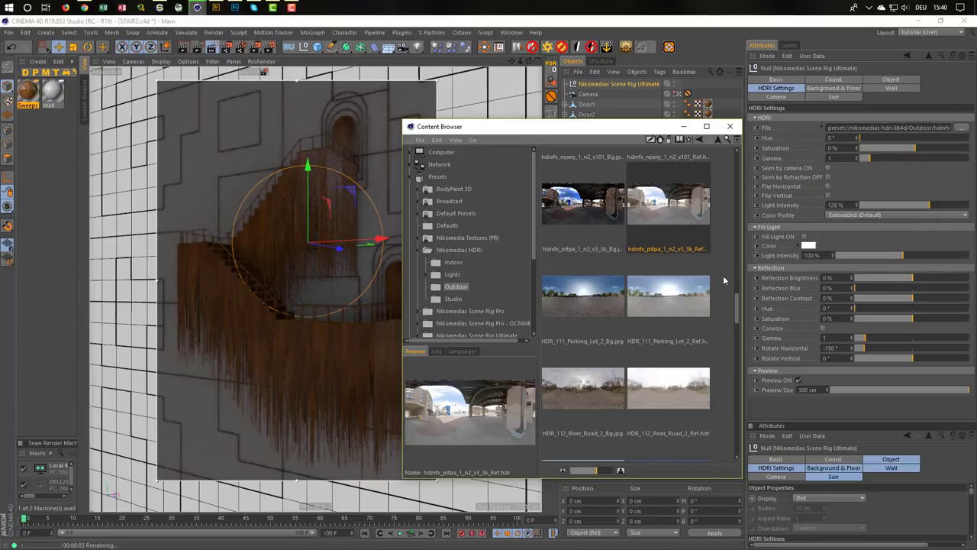
{"action": "mouse_move", "coordinate": [735, 297]}
{"action": "left_mouse_down"}
{"action": "mouse_move", "coordinate": [742, 441]}
{"action": "mouse_move", "coordinate": [886, 129]}
{"action": "left_mouse_up"}
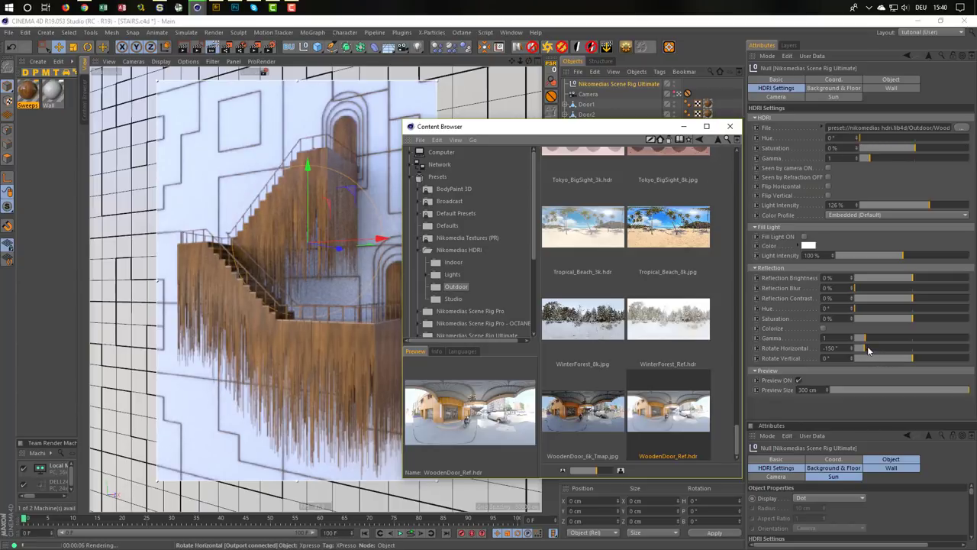
Rotate the WoodenDoor HDRI horizontally to 180° and close the Content Browser
{"action": "left_click_drag", "start_coordinate": [868, 350], "coordinate": [895, 348]}
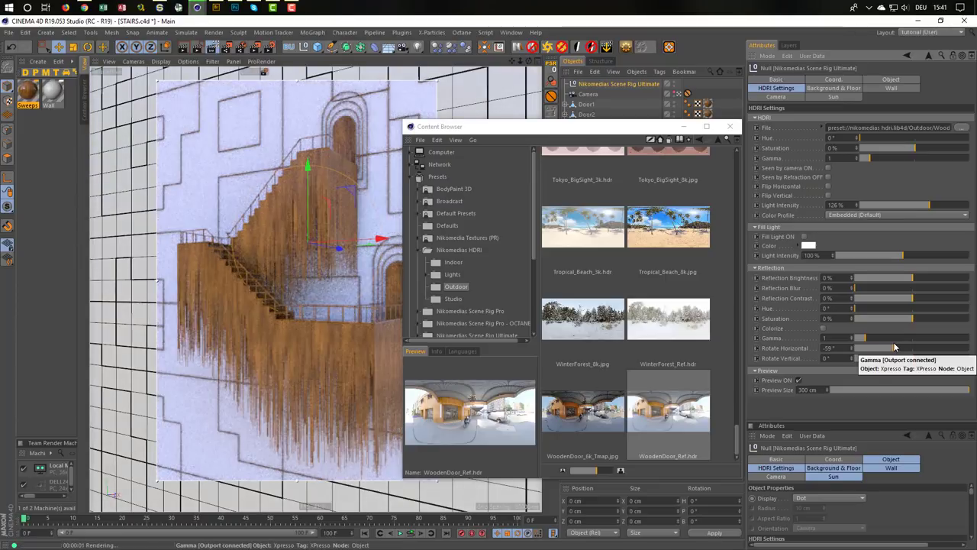
{"action": "left_click_drag", "start_coordinate": [894, 347], "coordinate": [971, 349]}
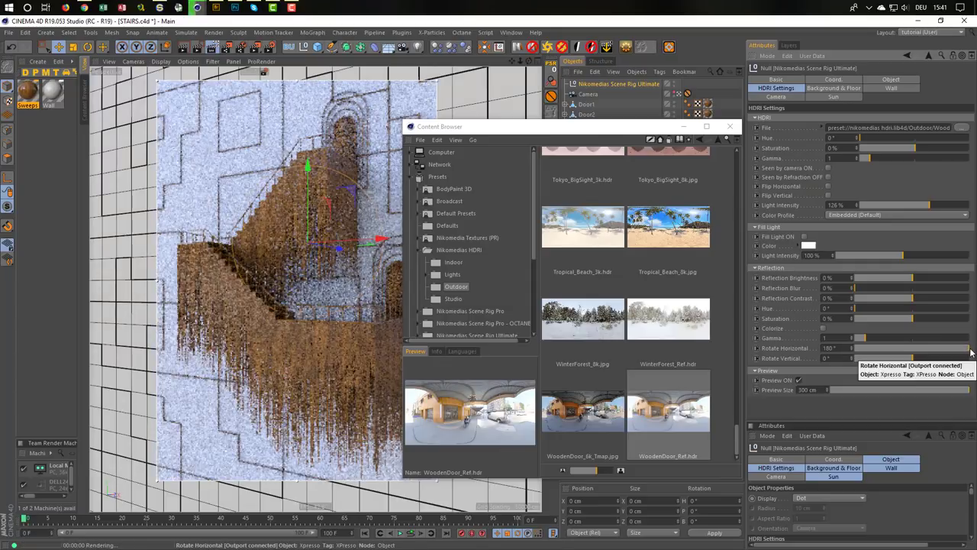
{"action": "left_click", "coordinate": [730, 126]}
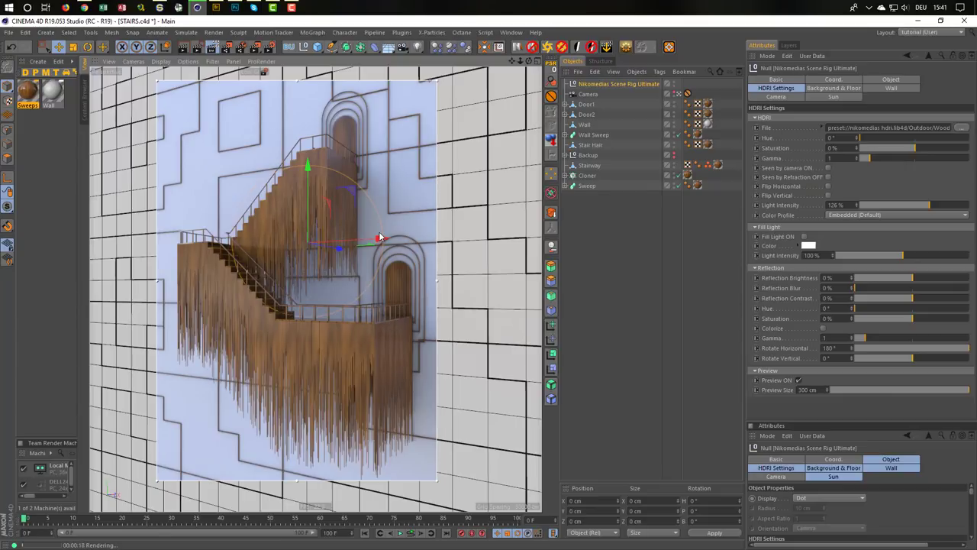
Open the Sweeps noise shader, change its mapping space and try a Global Scale of 250%
{"action": "double_click", "coordinate": [28, 91]}
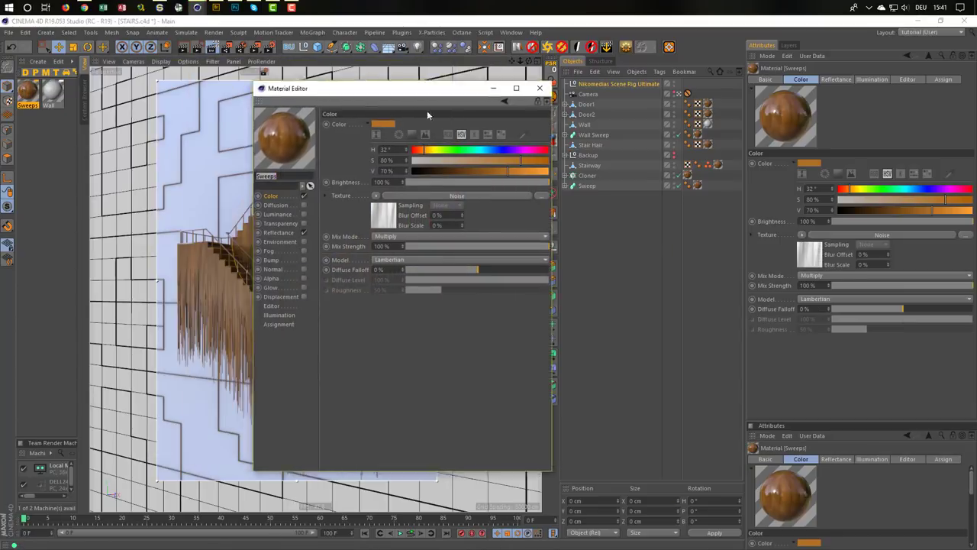
{"action": "left_click_drag", "start_coordinate": [427, 88], "coordinate": [730, 115]}
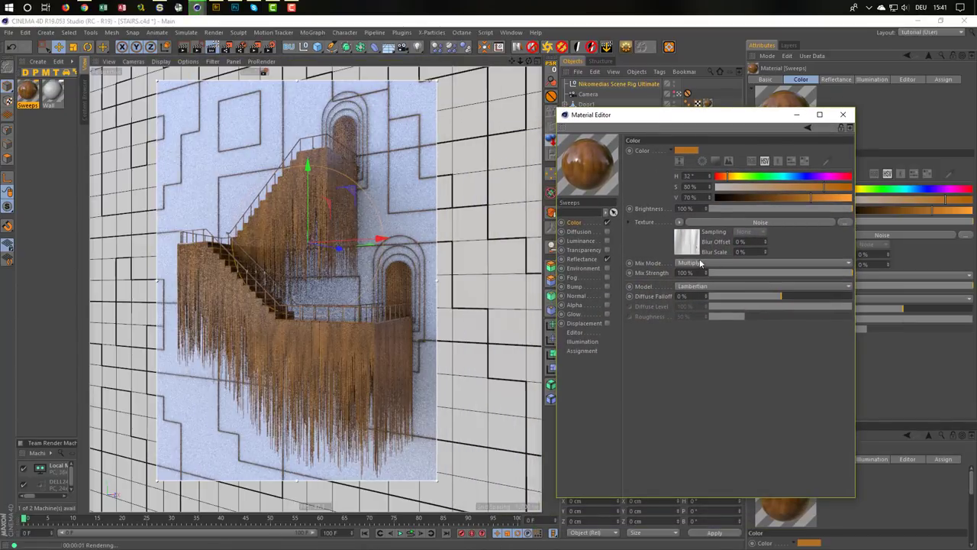
{"action": "left_click", "coordinate": [687, 242]}
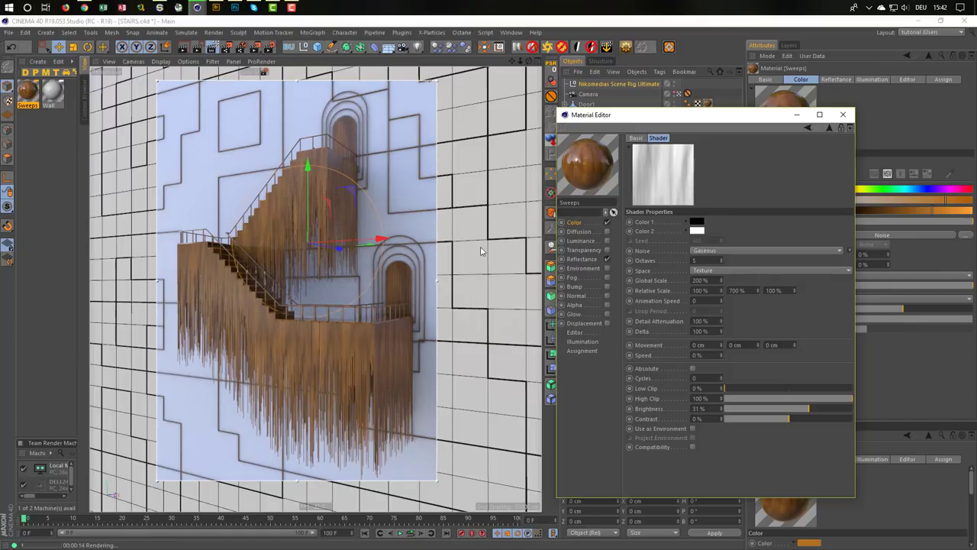
{"action": "left_click", "coordinate": [726, 269]}
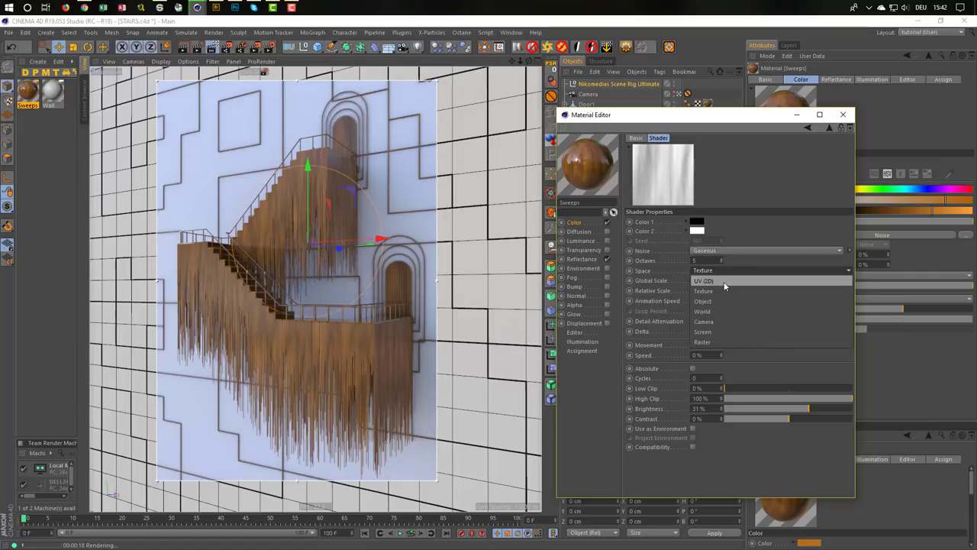
{"action": "left_click", "coordinate": [724, 280]}
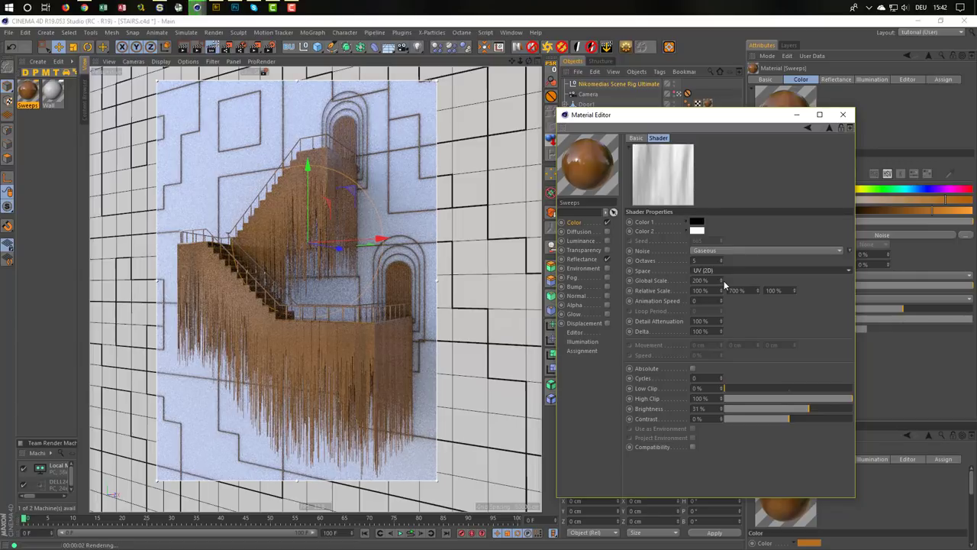
{"action": "left_click", "coordinate": [701, 280]}
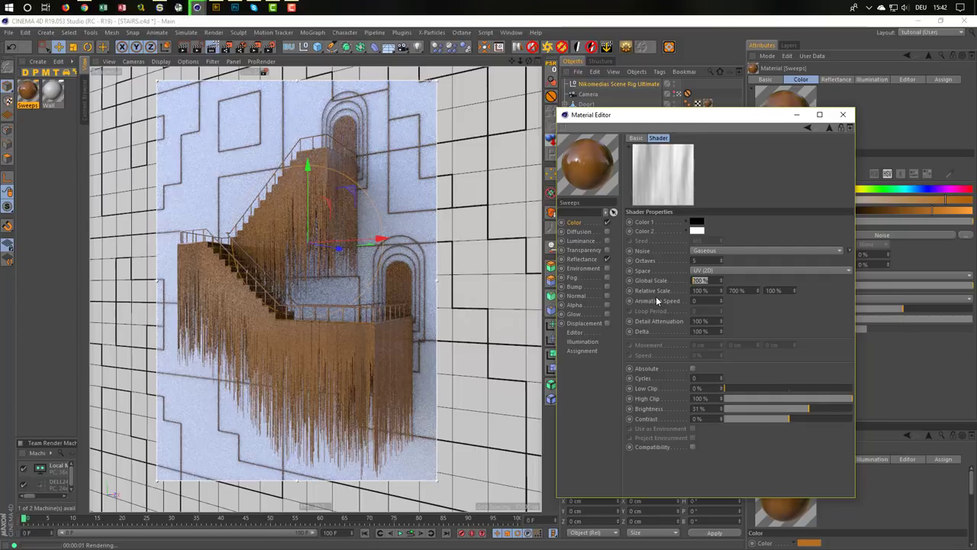
{"action": "type", "text": "2"}
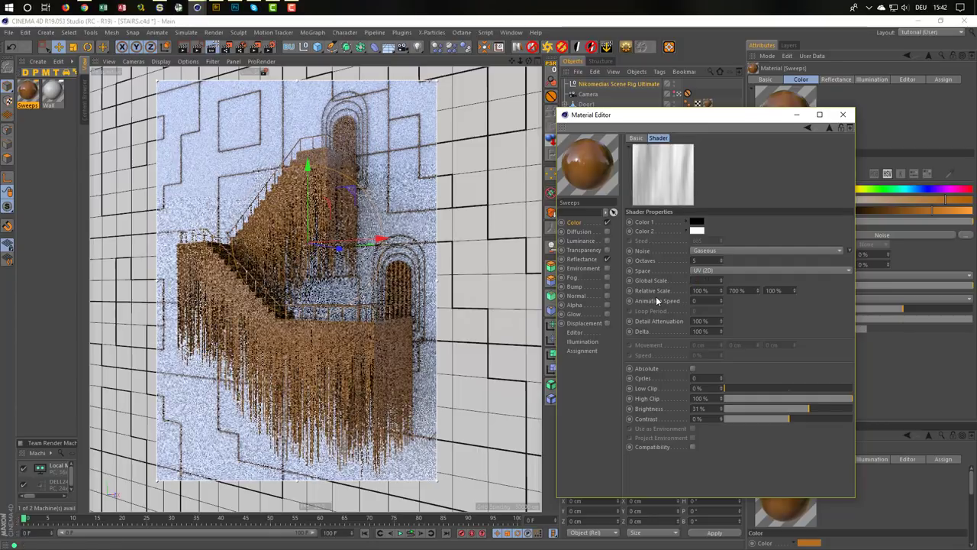
{"action": "type", "text": "50"}
{"action": "key", "text": "Return"}
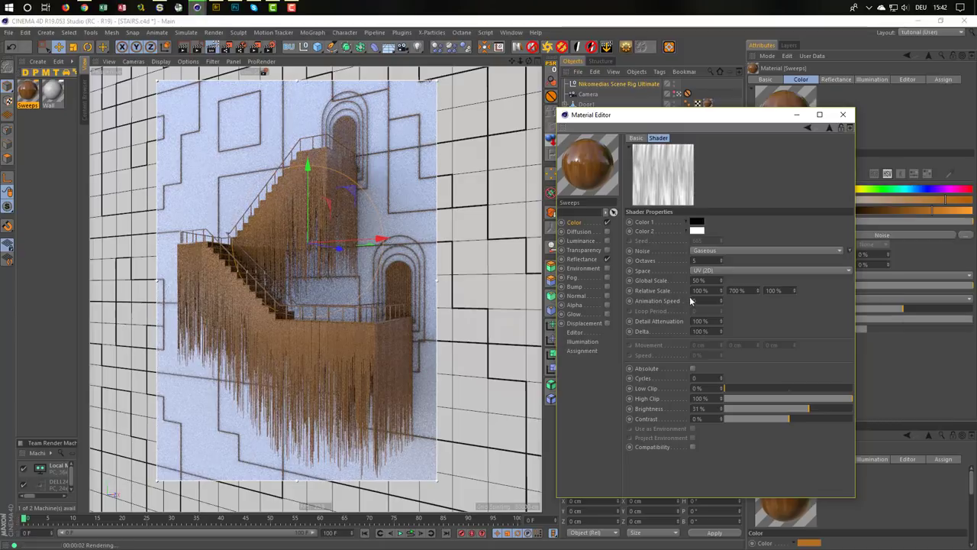
Raise the noise Global Scale to 500% then 1000%, and set the space back to Texture
{"action": "left_click", "coordinate": [700, 280]}
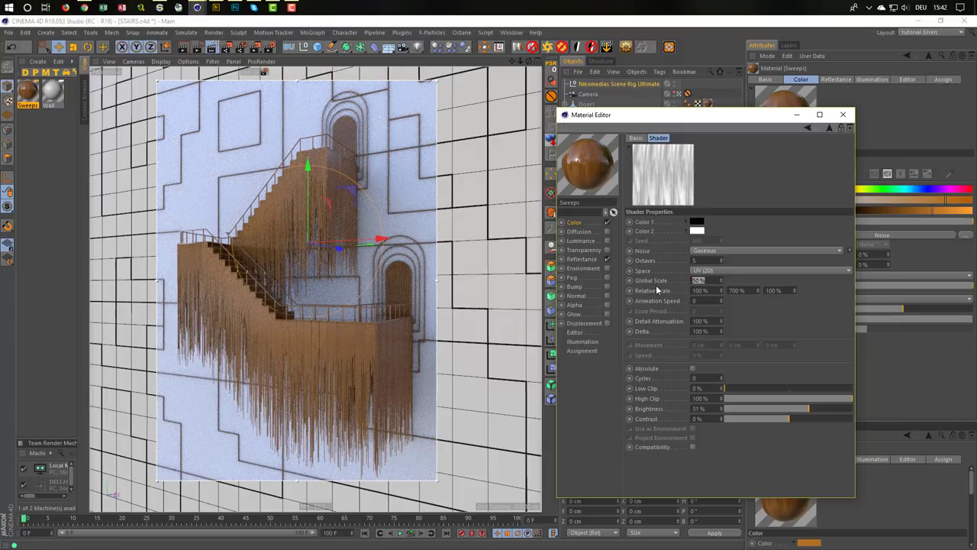
{"action": "type", "text": "500"}
{"action": "key", "text": "Return"}
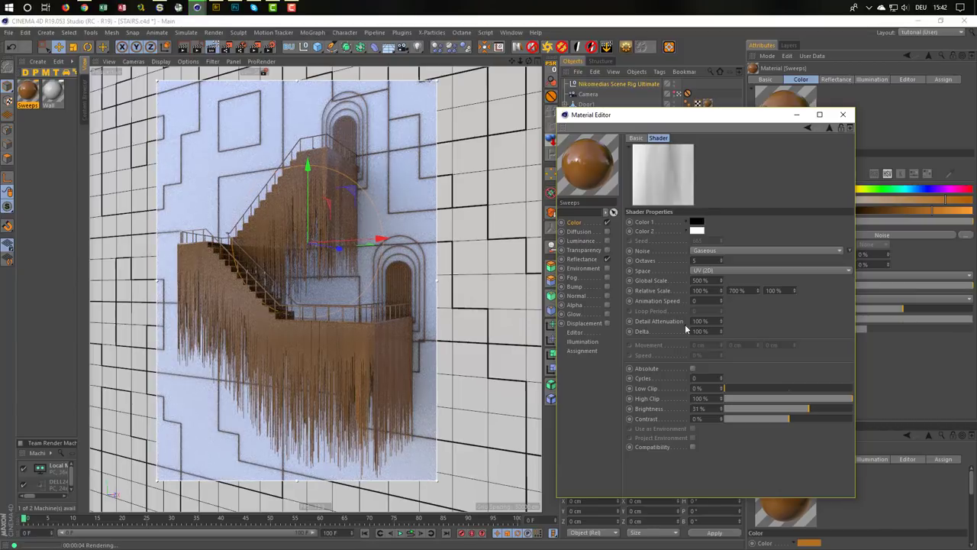
{"action": "left_click", "coordinate": [700, 280]}
{"action": "type", "text": "1000"}
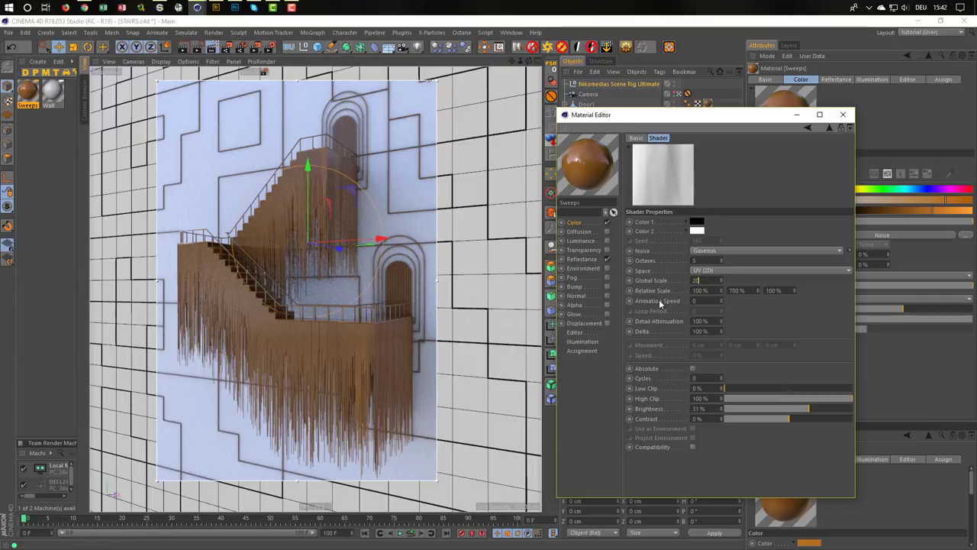
{"action": "key", "text": "Return"}
{"action": "left_click", "coordinate": [713, 271]}
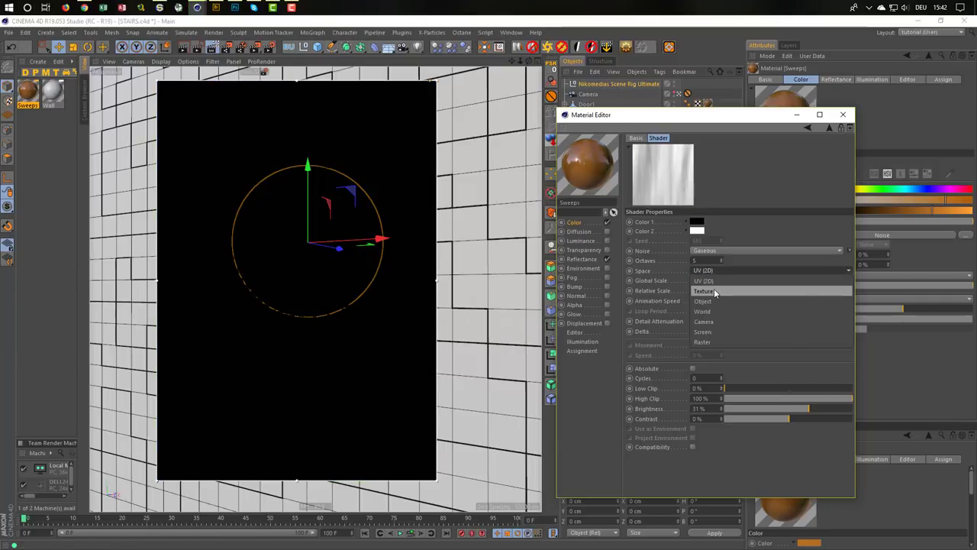
{"action": "left_click", "coordinate": [716, 293]}
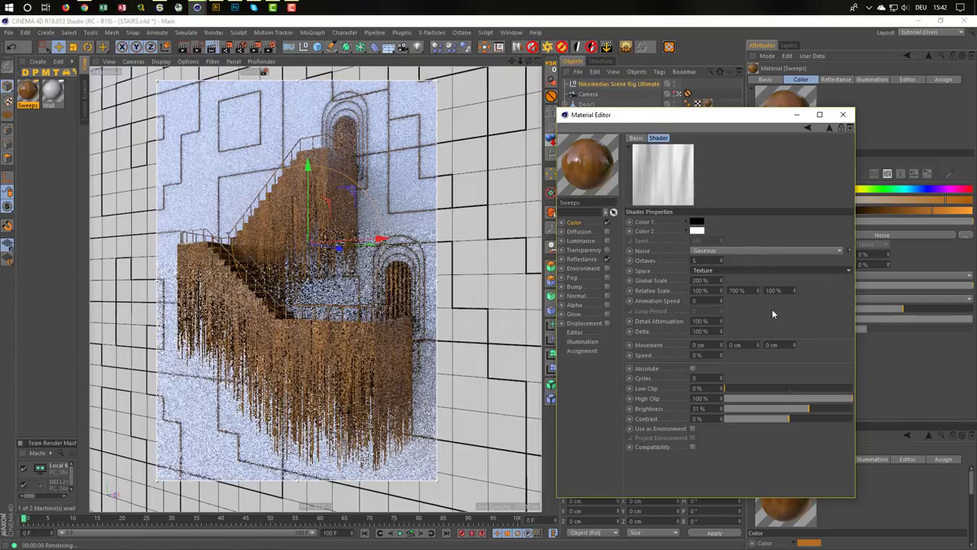
Change the noise type to FBM and raise its seed to 670
{"action": "left_click", "coordinate": [736, 250]}
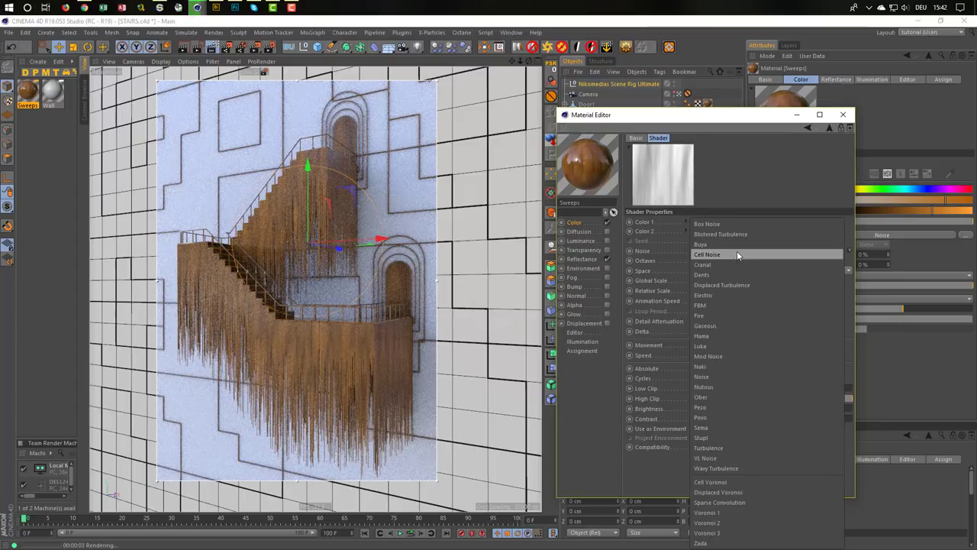
{"action": "left_click", "coordinate": [742, 306]}
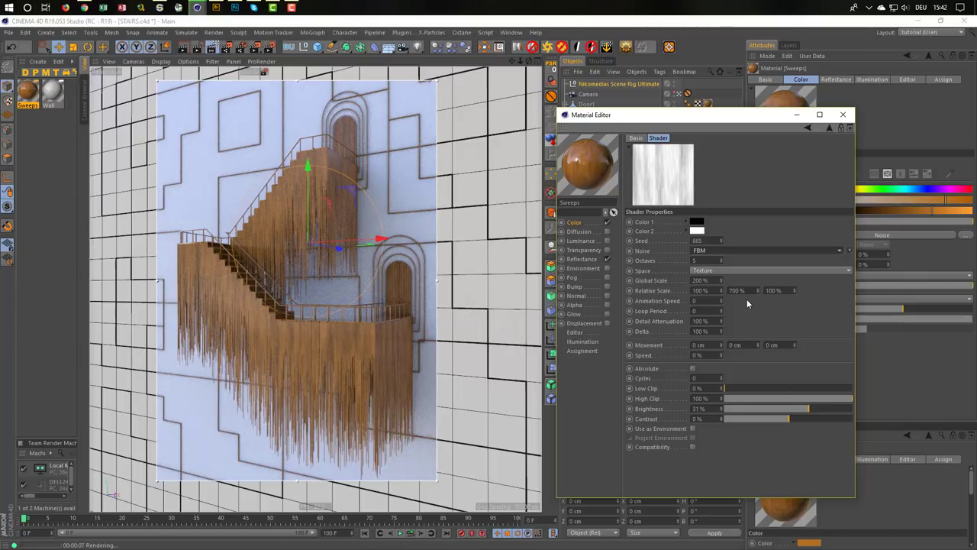
{"action": "left_click", "coordinate": [722, 238]}
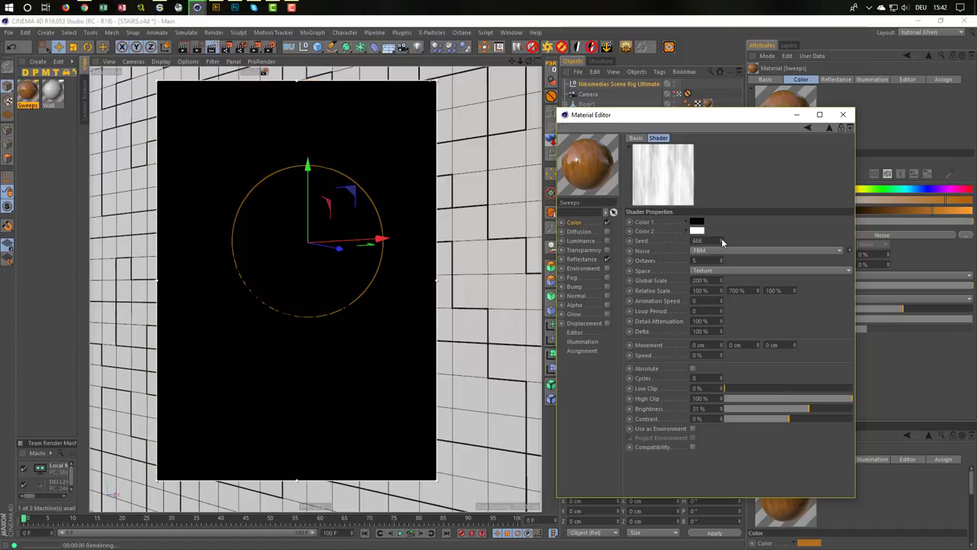
{"action": "left_click", "coordinate": [722, 238]}
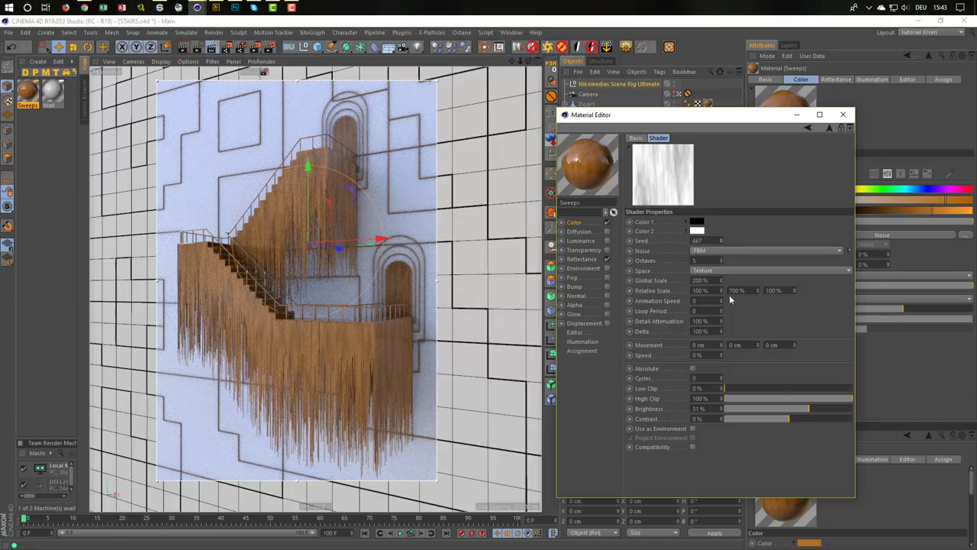
{"action": "left_click", "coordinate": [720, 237]}
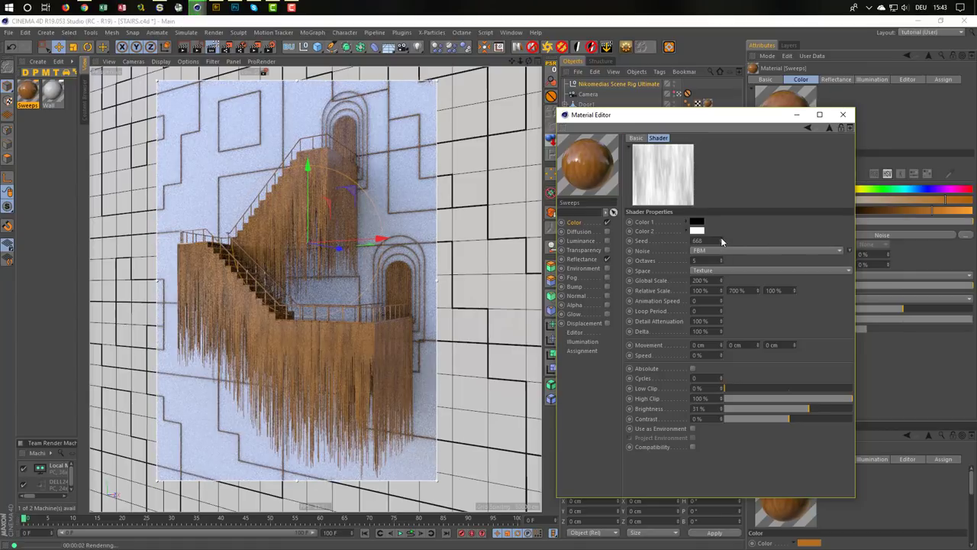
{"action": "left_click", "coordinate": [720, 238]}
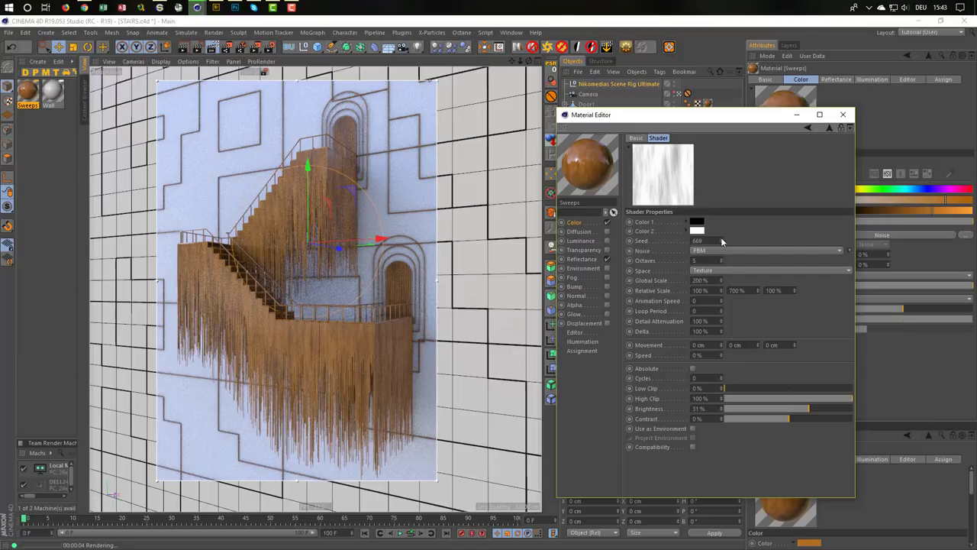
{"action": "left_click", "coordinate": [721, 237]}
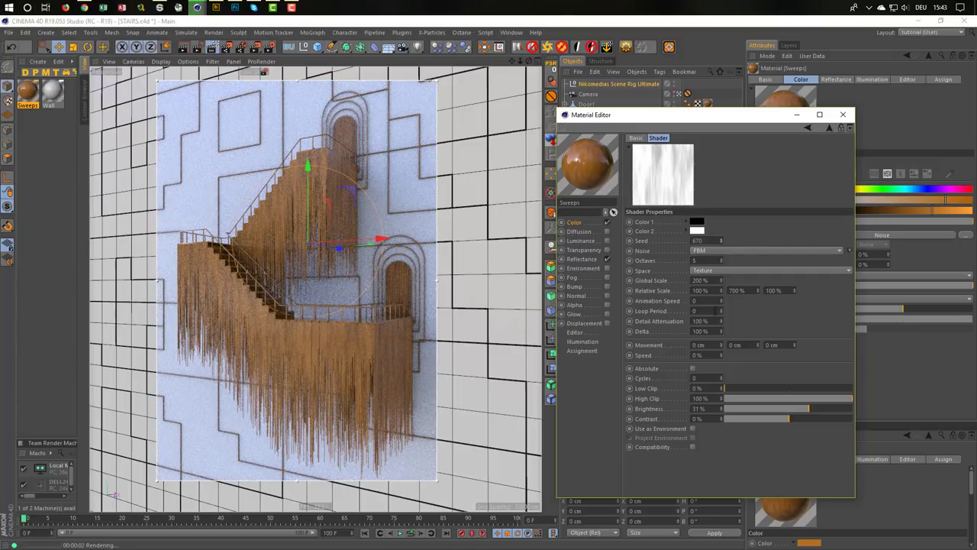
Set the middle Relative Scale of the noise to 1000%
{"action": "left_click", "coordinate": [736, 290]}
{"action": "type", "text": "100"}
{"action": "key", "text": "Return"}
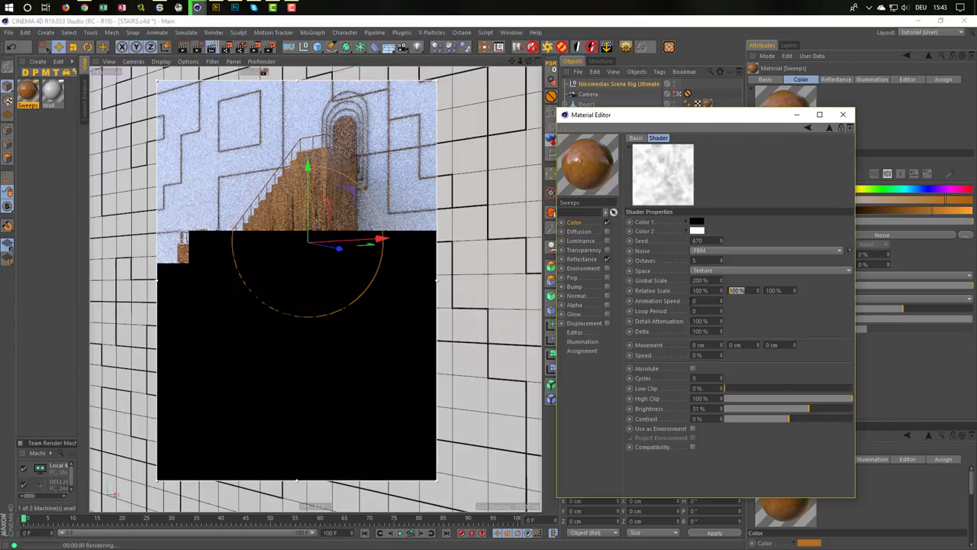
{"action": "left_click", "coordinate": [737, 290]}
{"action": "type", "text": "1000"}
{"action": "key", "text": "Return"}
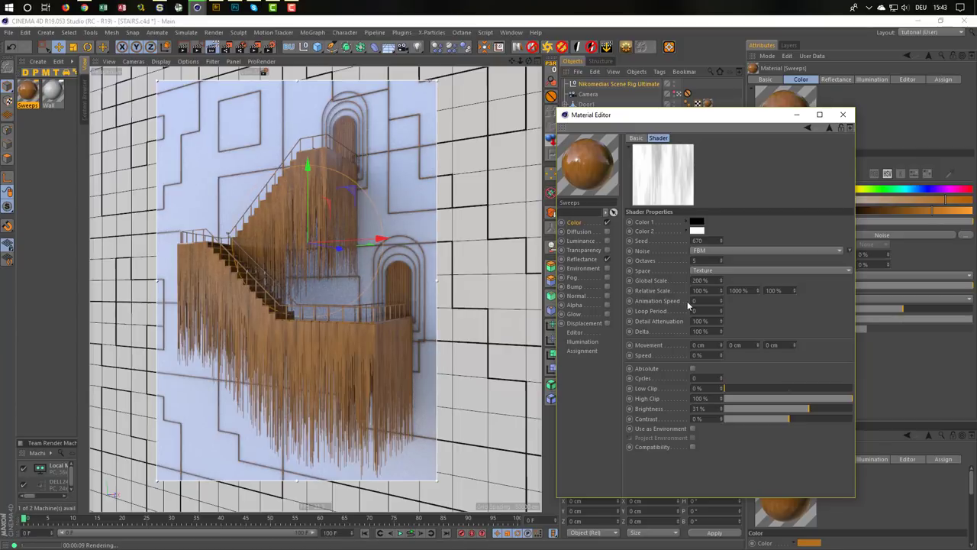
Set noise low clip to about 32% and high clip to 71%, then save the scene
{"action": "left_click_drag", "start_coordinate": [726, 387], "coordinate": [765, 388]}
{"action": "left_click", "coordinate": [800, 398]}
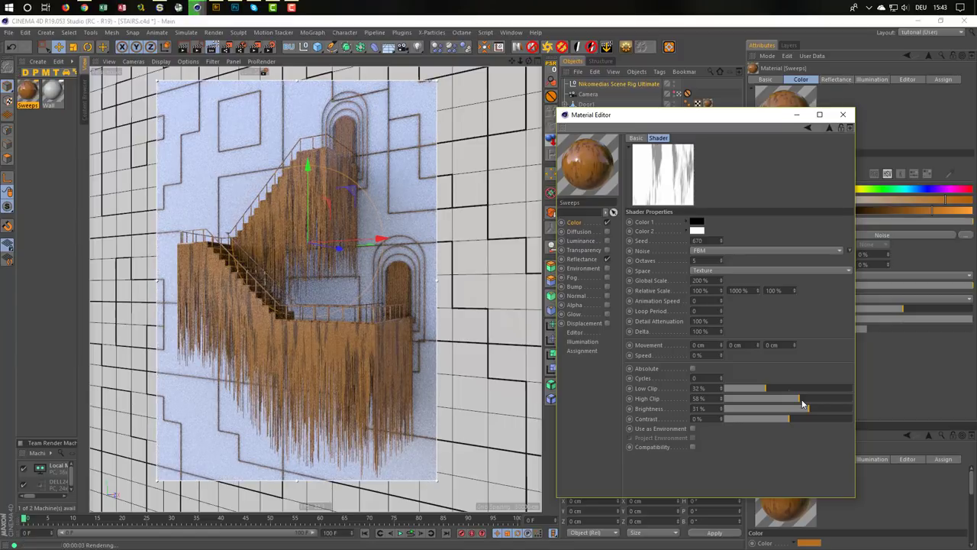
{"action": "left_click_drag", "start_coordinate": [802, 403], "coordinate": [817, 404]}
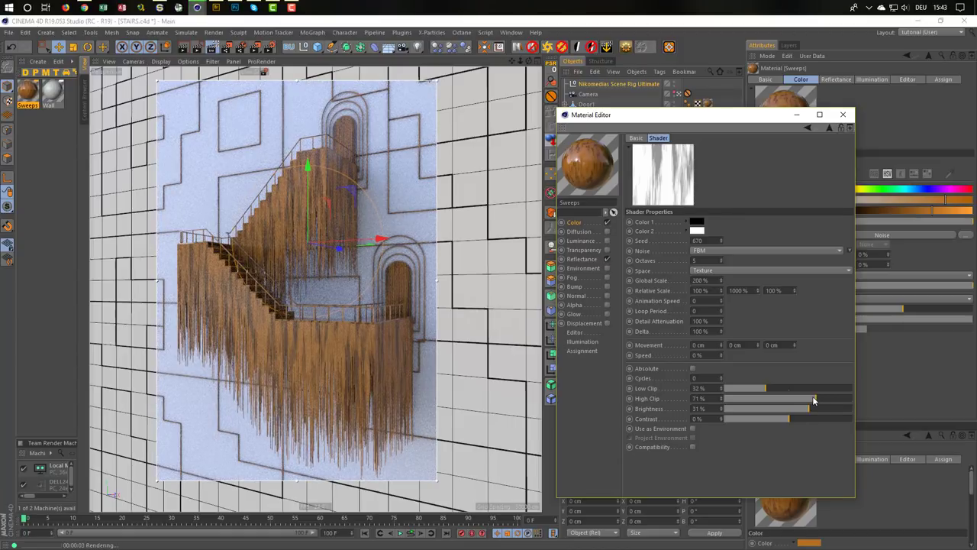
{"action": "key", "text": "ctrl+s"}
Fine-tune the noise to low clip 34%, high clip 99% and brightness 48%
{"action": "left_click_drag", "start_coordinate": [758, 387], "coordinate": [754, 387]}
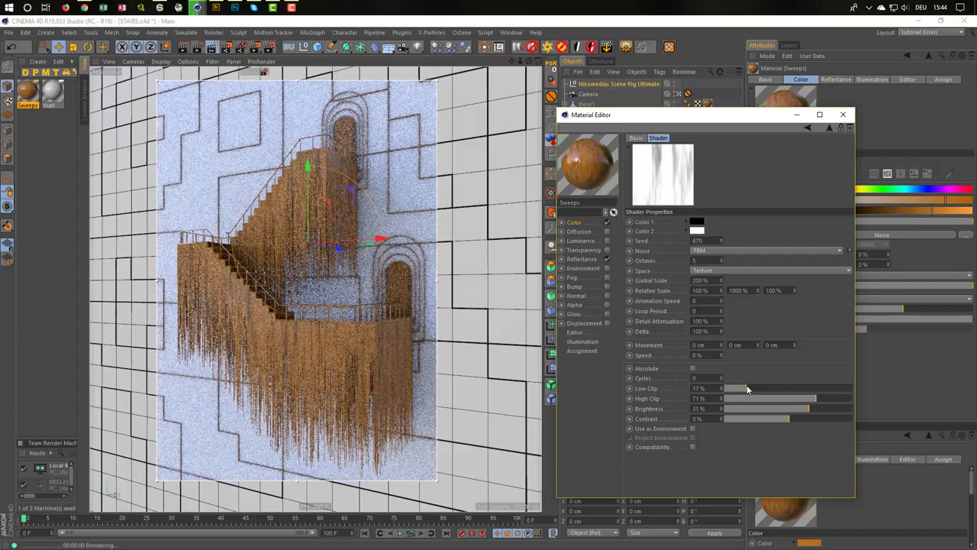
{"action": "left_click_drag", "start_coordinate": [746, 386], "coordinate": [768, 387]}
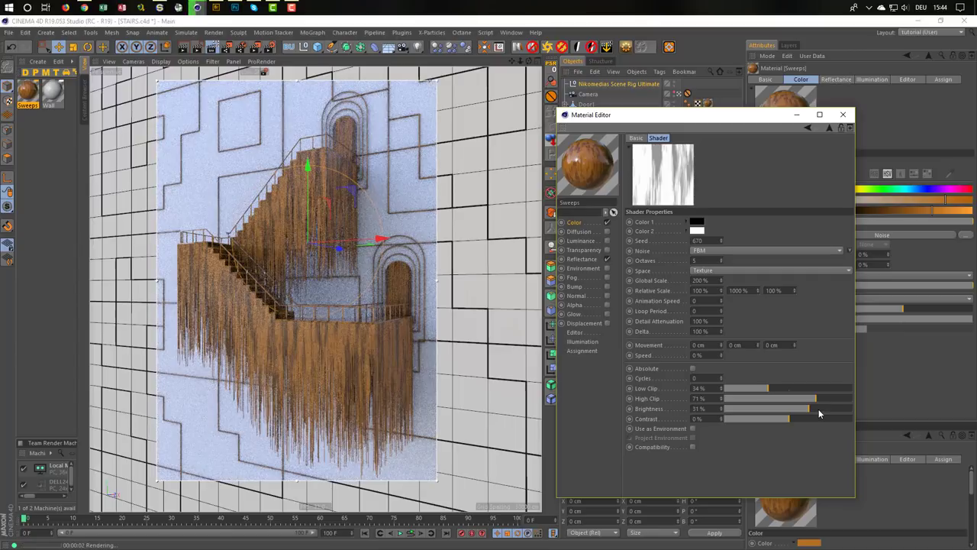
{"action": "left_click_drag", "start_coordinate": [816, 399], "coordinate": [851, 398]}
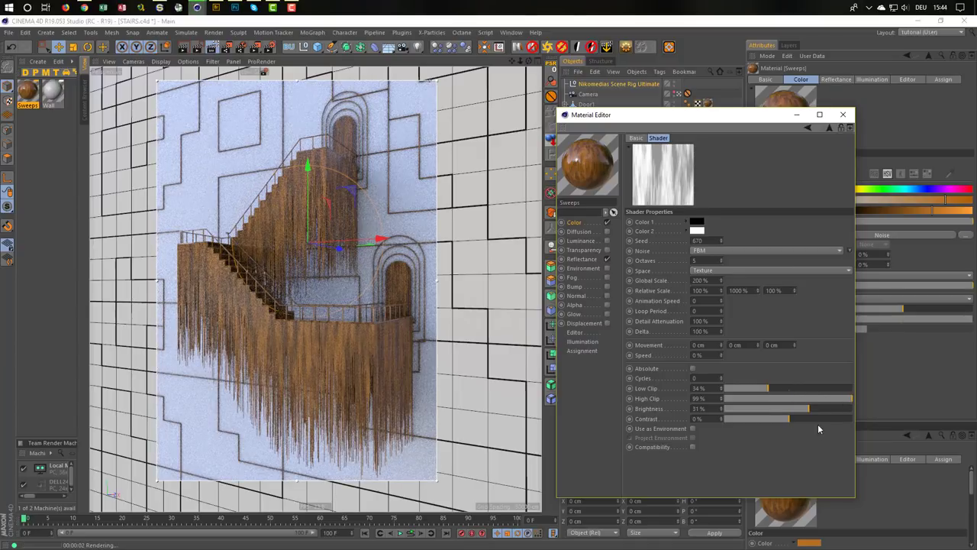
{"action": "left_click_drag", "start_coordinate": [811, 410], "coordinate": [821, 411]}
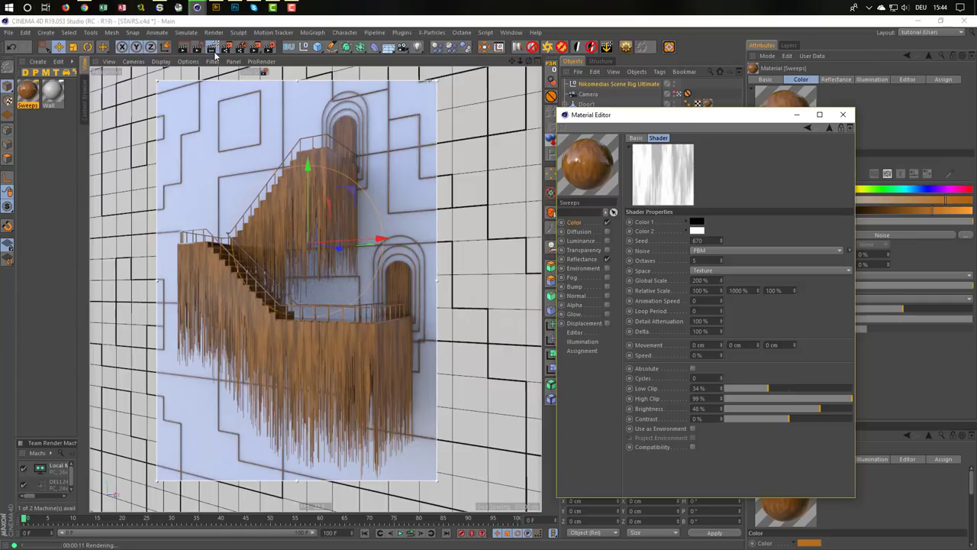
{"action": "key", "text": "alt+Tab"}
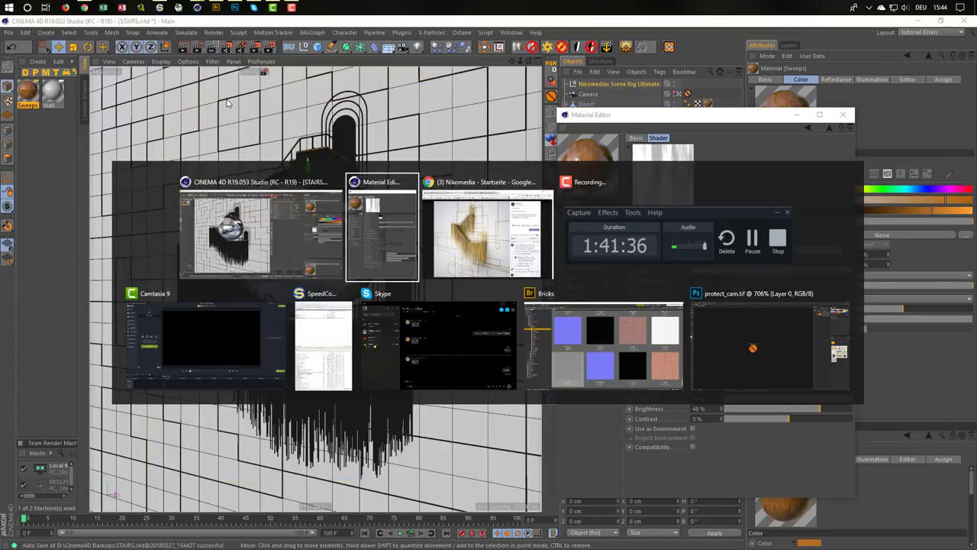
{"action": "key", "text": "alt+Tab"}
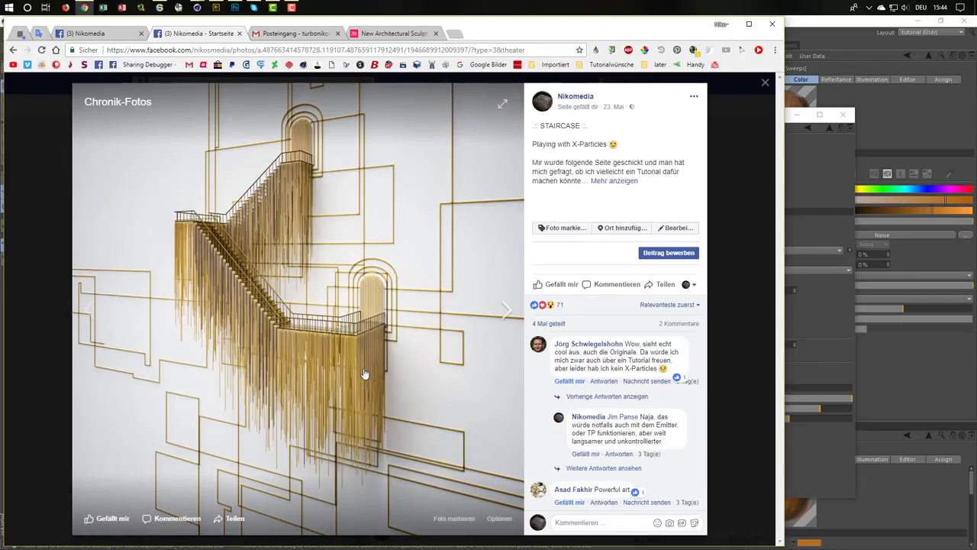
{"action": "key", "text": "alt+Tab"}
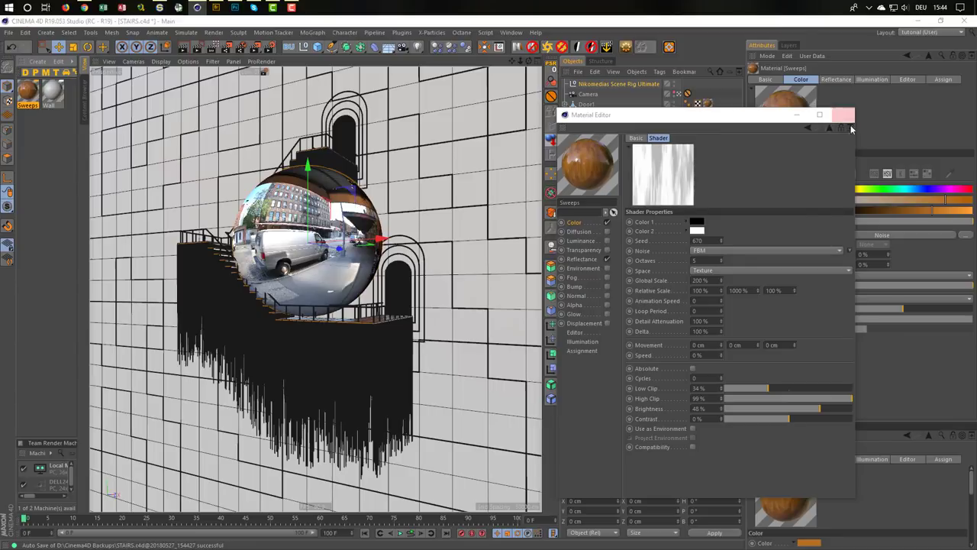
Close the Material Editor and turn off the scene rig's HDRI preview sphere
{"action": "left_click", "coordinate": [843, 114]}
{"action": "left_click", "coordinate": [611, 84]}
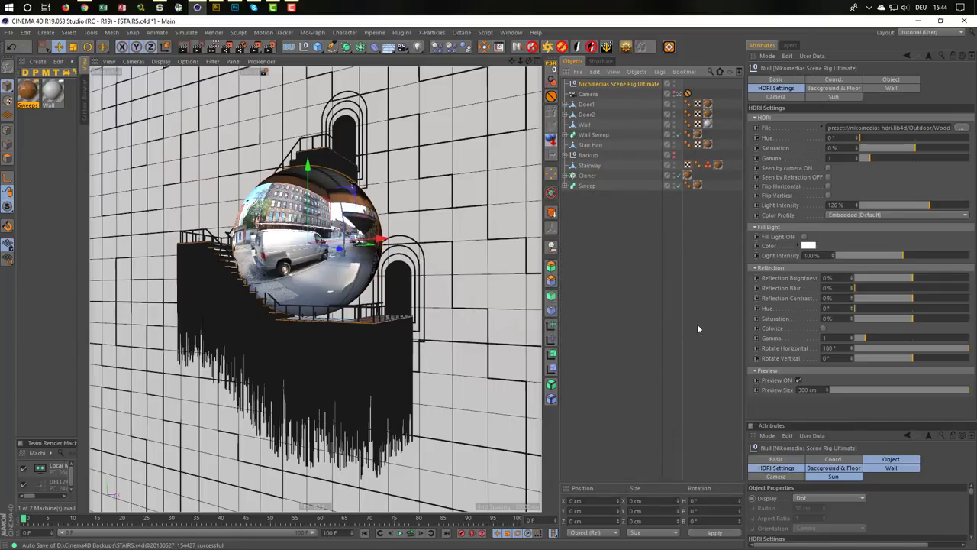
{"action": "left_click", "coordinate": [798, 379]}
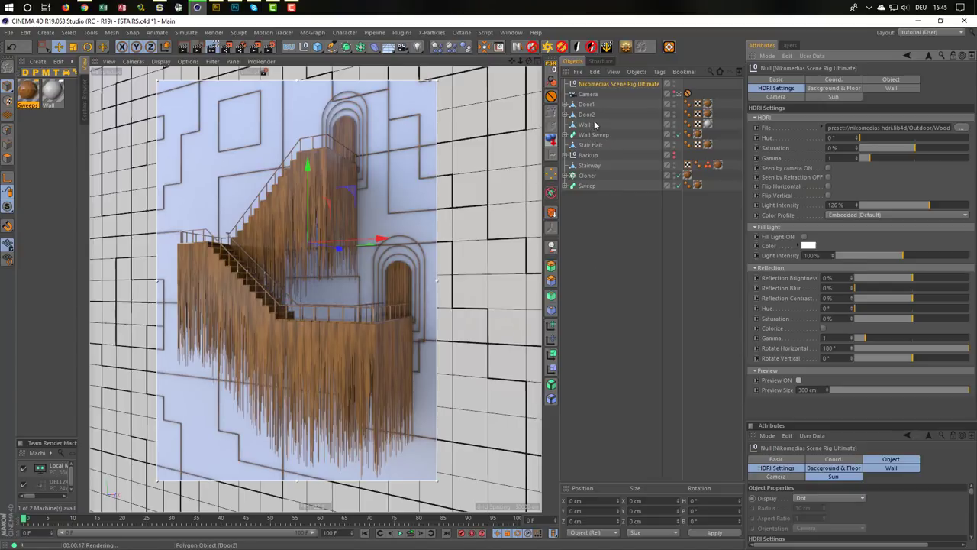
Rename the handrail Sweep to 'Sweep Handle' and the post Cloner to 'Cloner Handle'
{"action": "left_click", "coordinate": [569, 175]}
{"action": "left_click", "coordinate": [567, 196]}
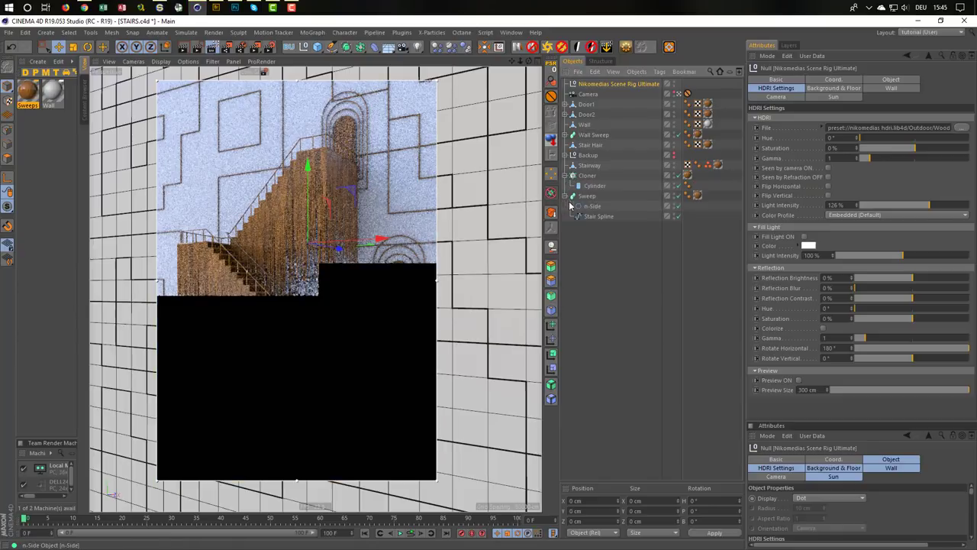
{"action": "left_click", "coordinate": [586, 197]}
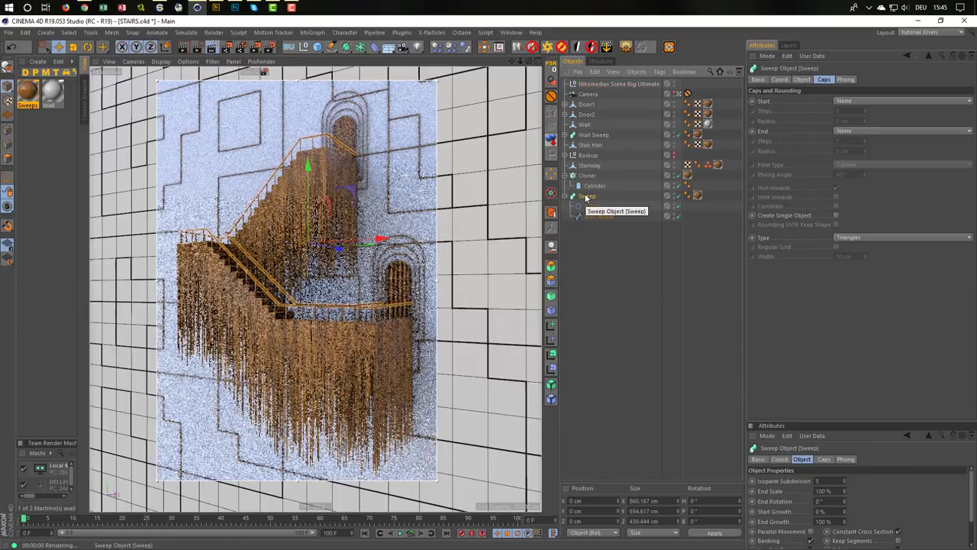
{"action": "double_click", "coordinate": [586, 197]}
{"action": "type", "text": "Sweep H"}
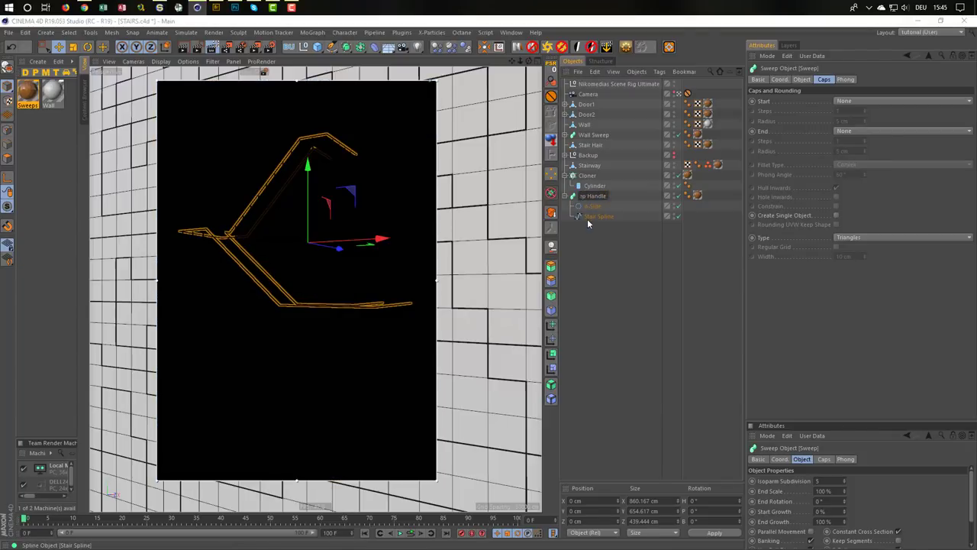
{"action": "key", "text": "Return"}
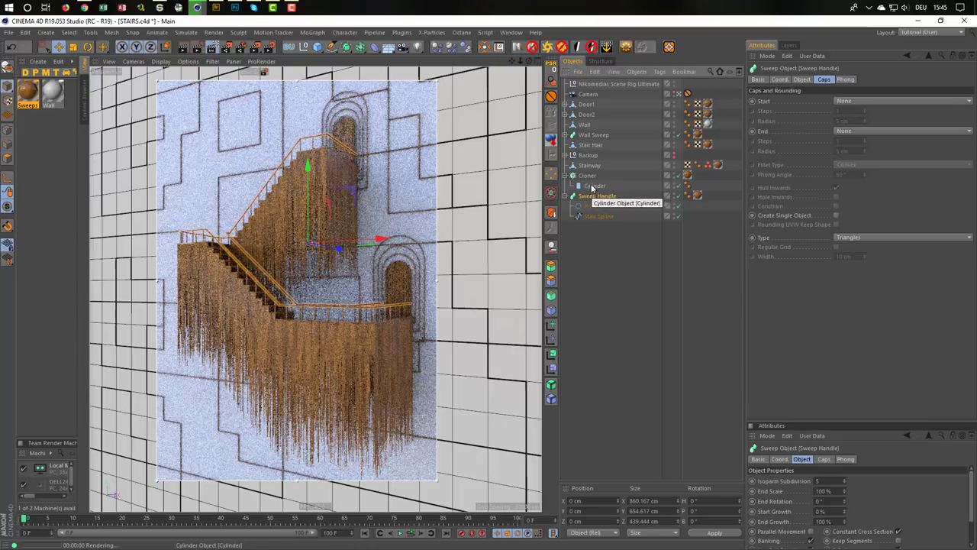
{"action": "double_click", "coordinate": [588, 175]}
{"action": "left_click", "coordinate": [599, 175]}
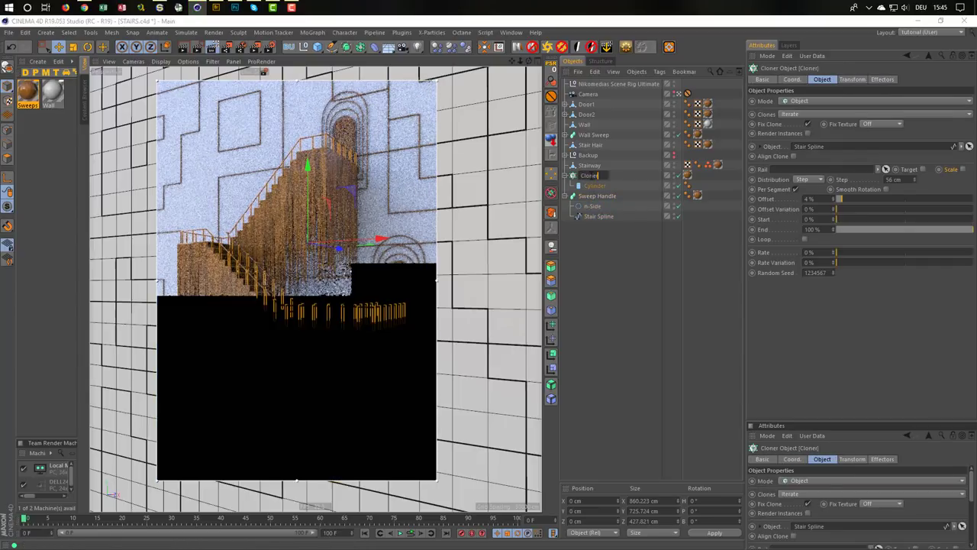
{"action": "type", "text": "Hand"}
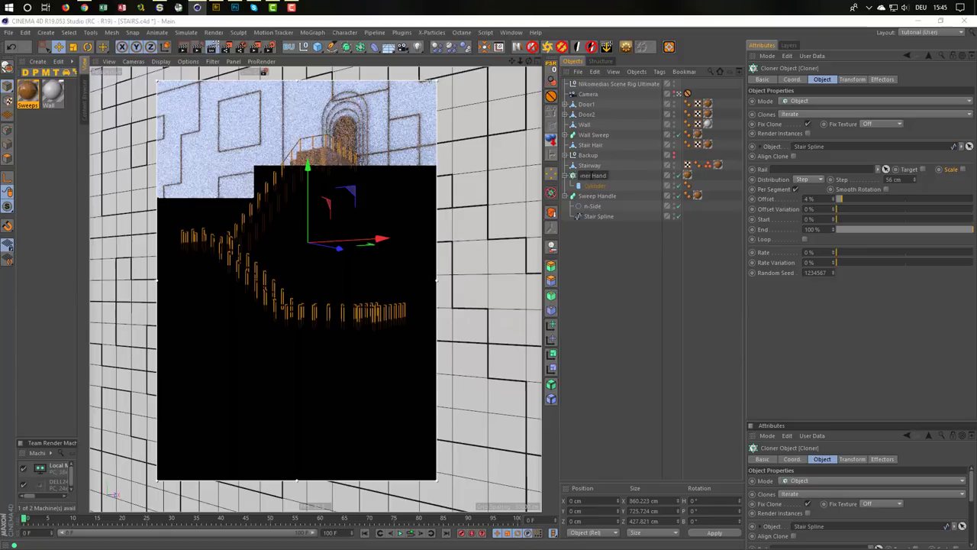
{"action": "type", "text": "le"}
{"action": "key", "text": "Return"}
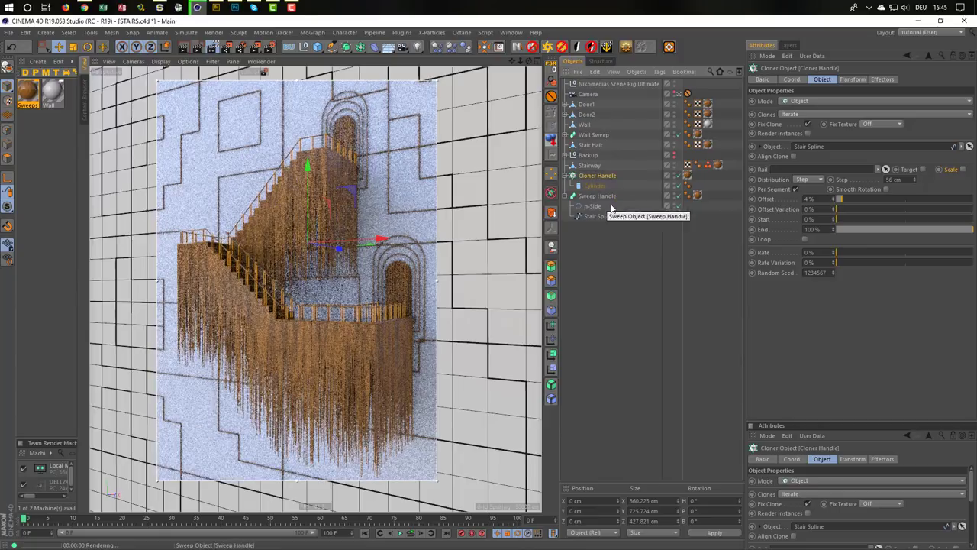
Increase the handrail's n-Side profile radius to 4 cm
{"action": "left_click", "coordinate": [594, 207]}
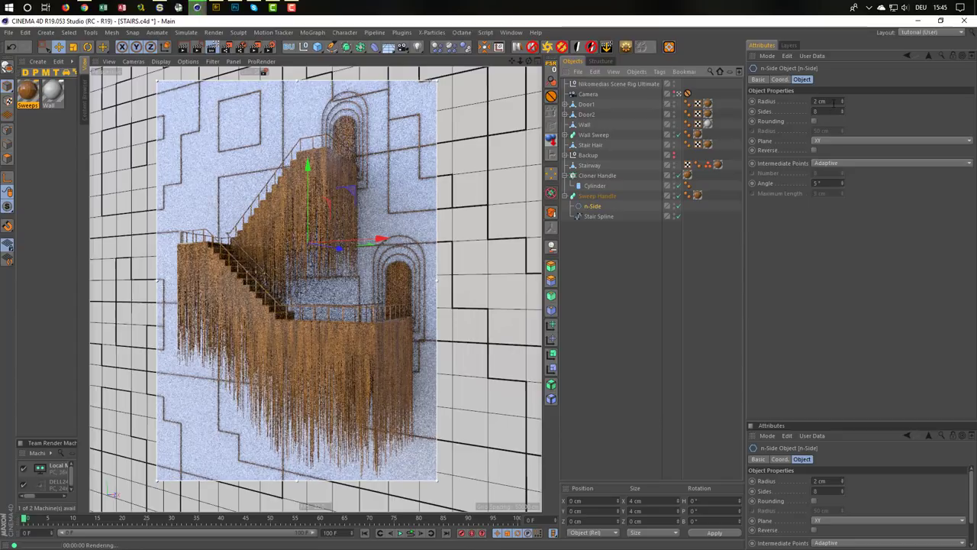
{"action": "left_click", "coordinate": [842, 99]}
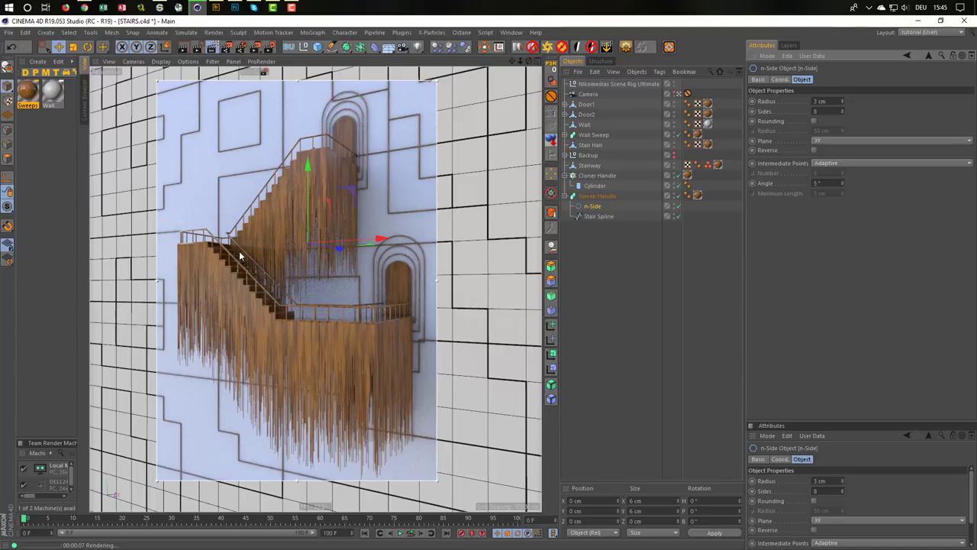
{"action": "left_click", "coordinate": [841, 99]}
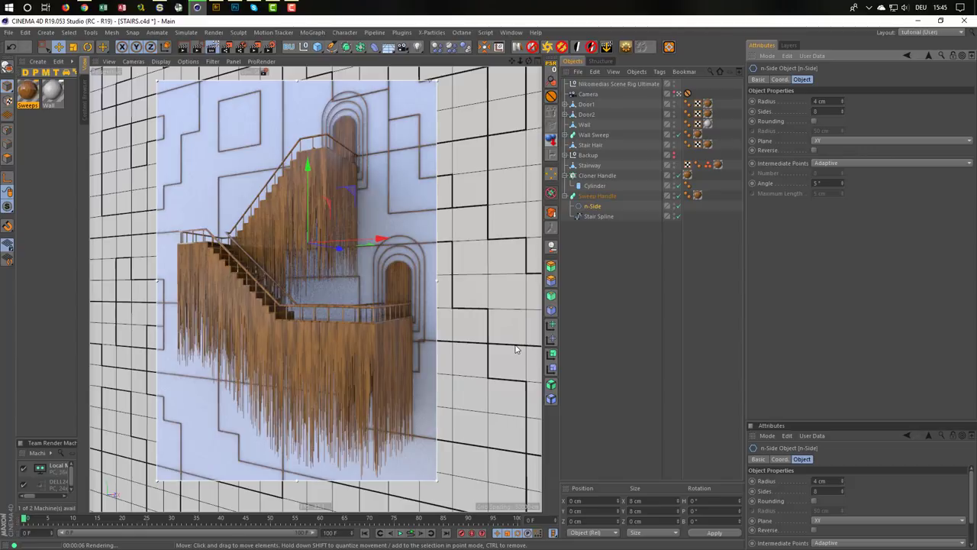
Set the post Cylinder radius to 3 cm, then bring up the earlier render for comparison
{"action": "left_click", "coordinate": [594, 186]}
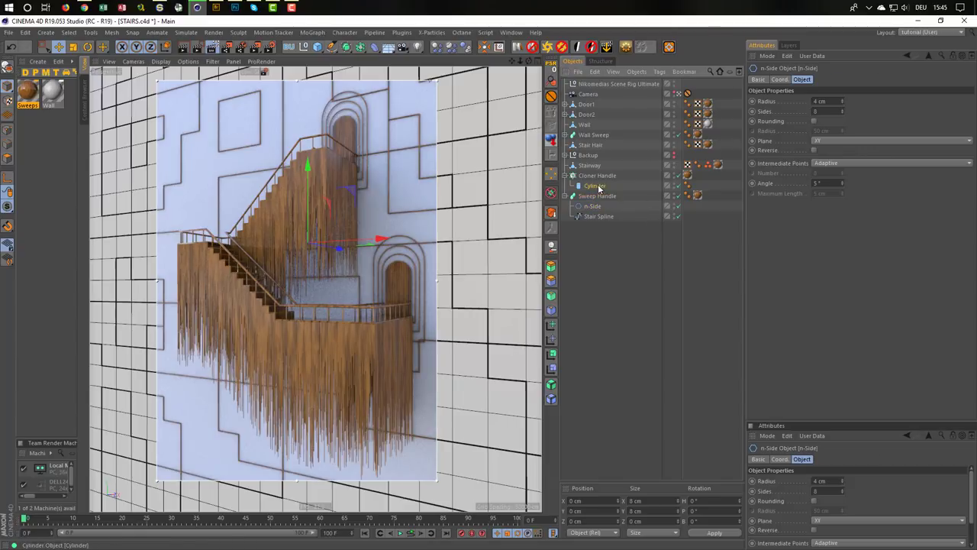
{"action": "left_click", "coordinate": [802, 79]}
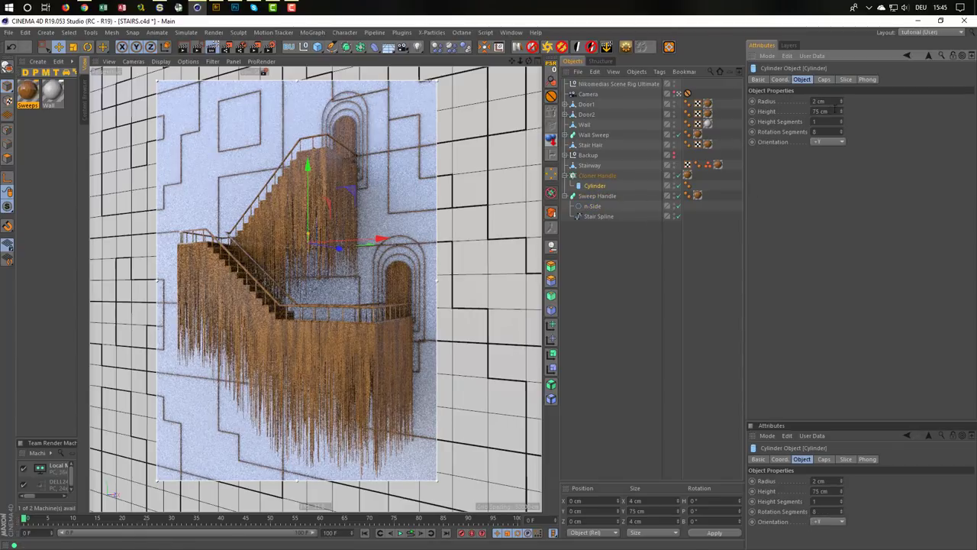
{"action": "type", "text": "3"}
{"action": "key", "text": "Return"}
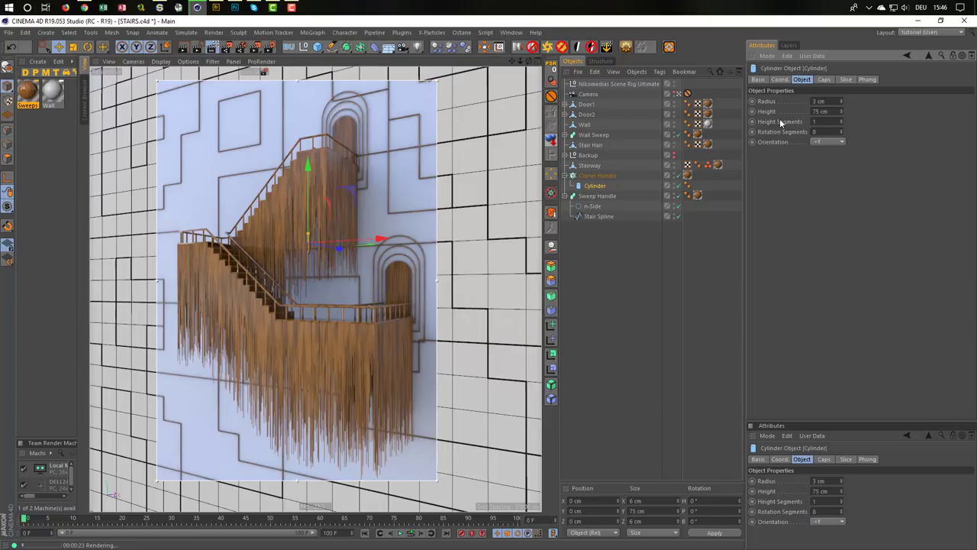
{"action": "key", "text": "shift+F6"}
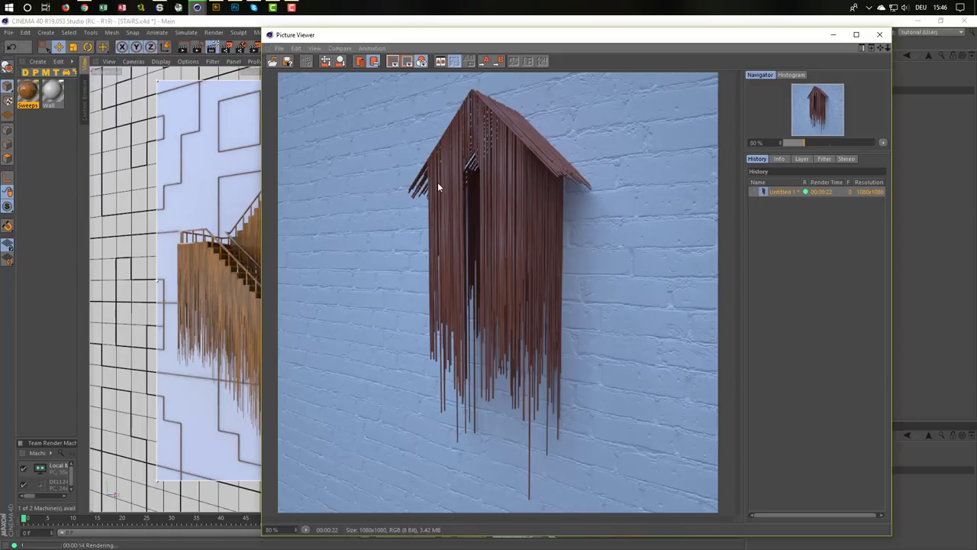
Close the Picture Viewer and turn off the Interactive Render Region, choosing nothing from the File menu
{"action": "left_click", "coordinate": [879, 34]}
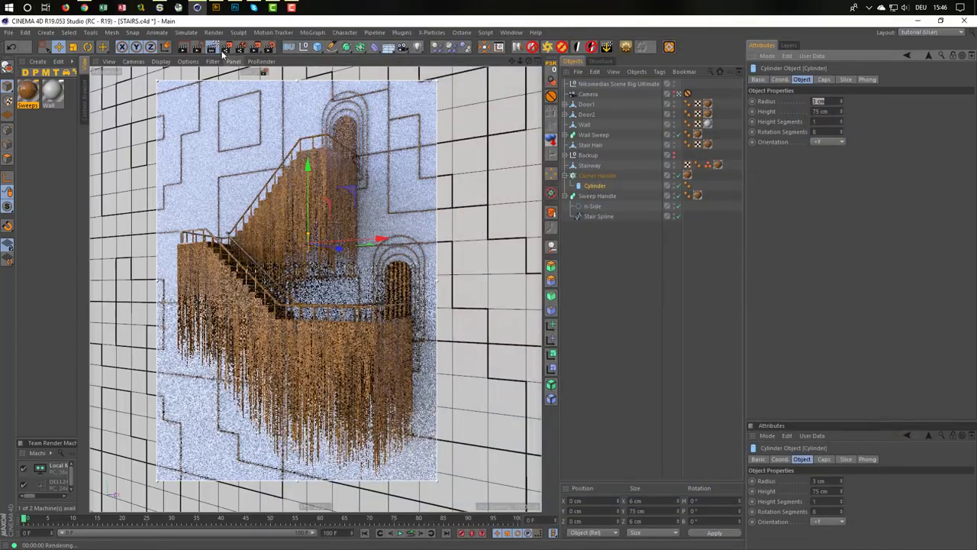
{"action": "left_click", "coordinate": [224, 51]}
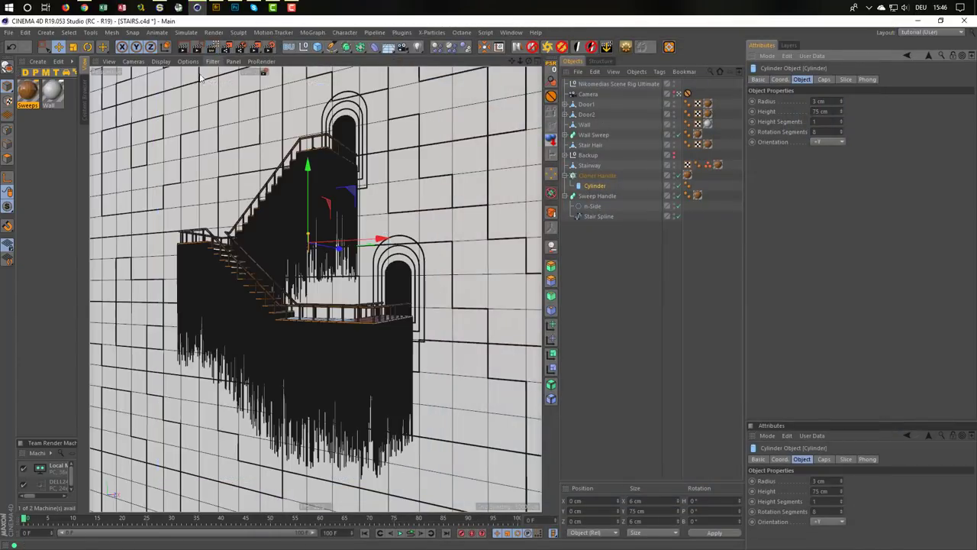
{"action": "left_click", "coordinate": [12, 34]}
{"action": "left_click", "coordinate": [12, 34]}
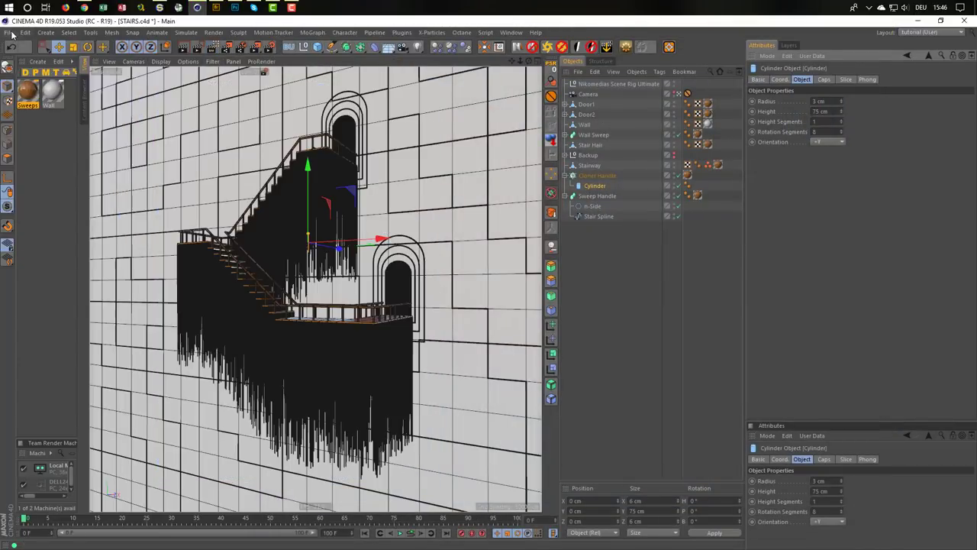
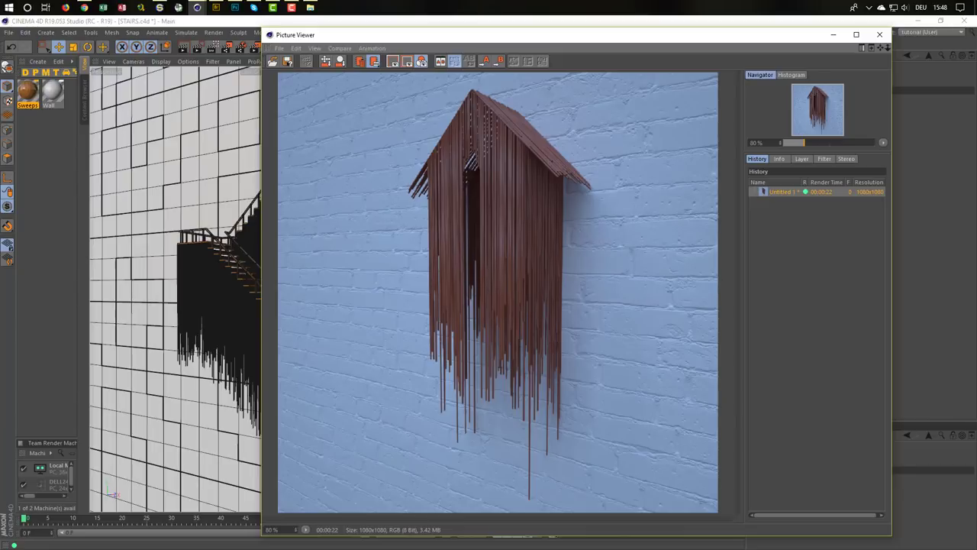
Close the Picture Viewer holding the wooden-strand render to get back to the stairway scene
{"action": "key", "text": "alt+Tab"}
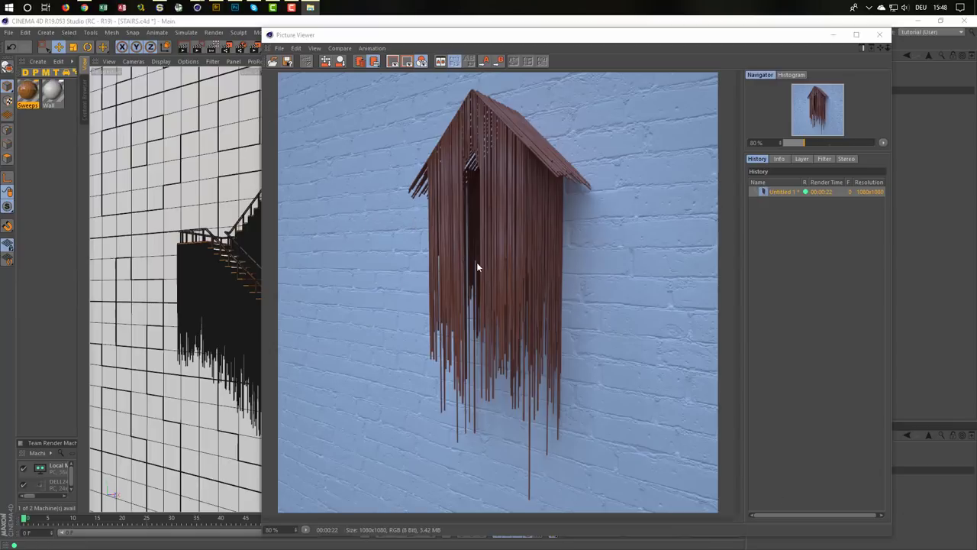
{"action": "left_click", "coordinate": [880, 35]}
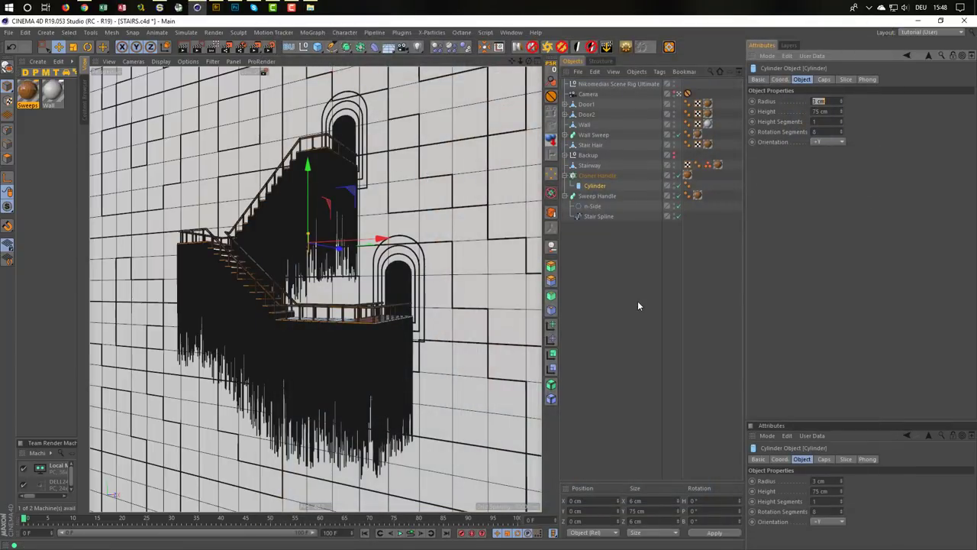
Render the active viewport to preview the wooden strands hanging beneath the stairs
{"action": "left_click", "coordinate": [213, 47]}
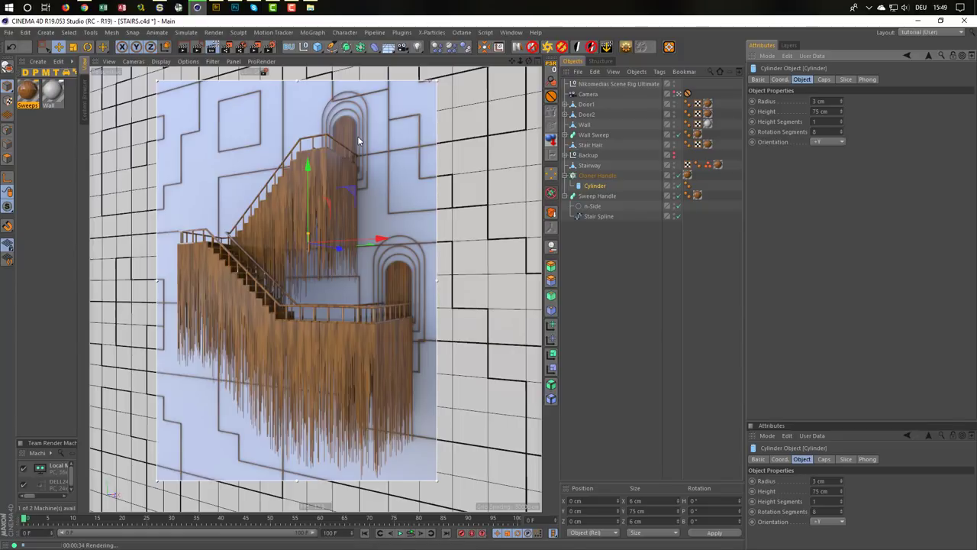
Set the Sweeps material's Reflectance roughness to 21% in the Material Editor
{"action": "double_click", "coordinate": [27, 89]}
{"action": "left_click_drag", "start_coordinate": [208, 69], "coordinate": [594, 126]}
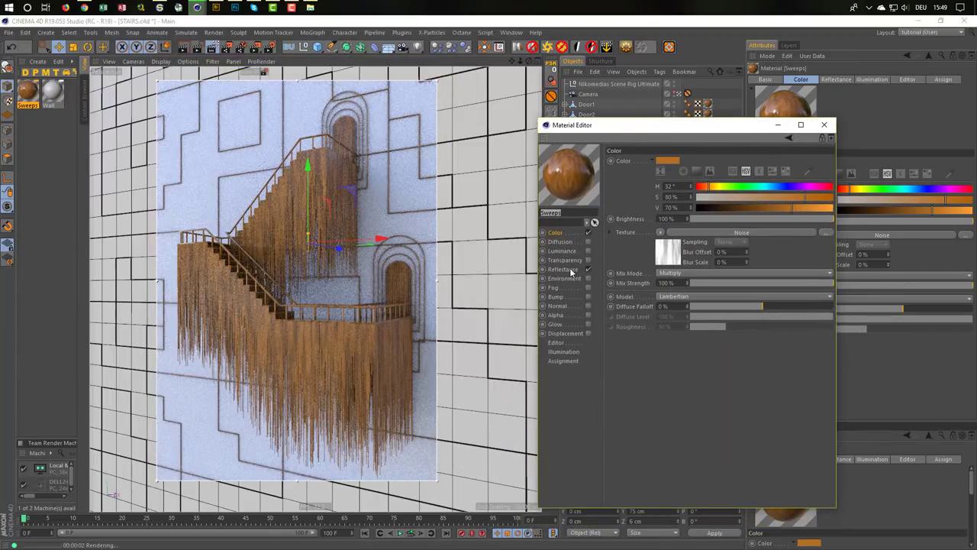
{"action": "left_click", "coordinate": [562, 268]}
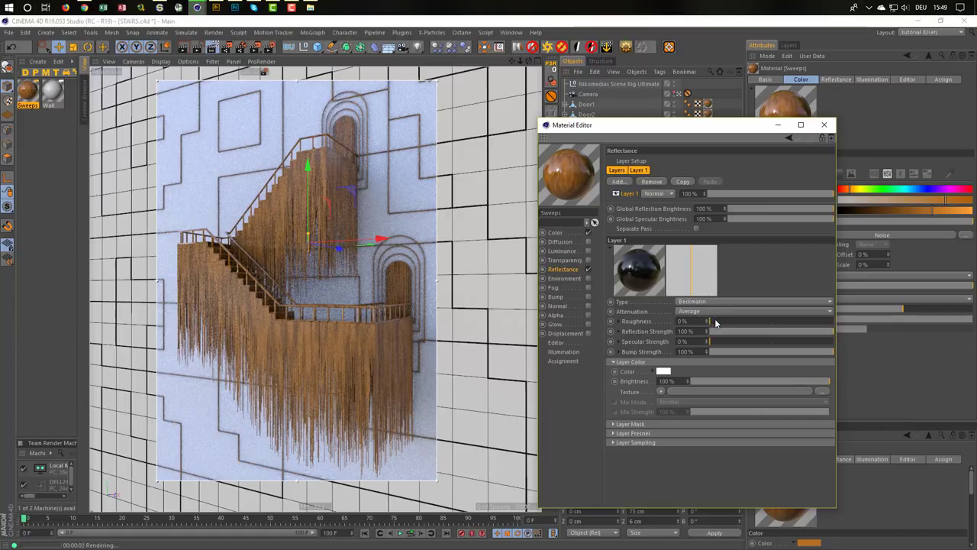
{"action": "left_click_drag", "start_coordinate": [713, 322], "coordinate": [735, 323]}
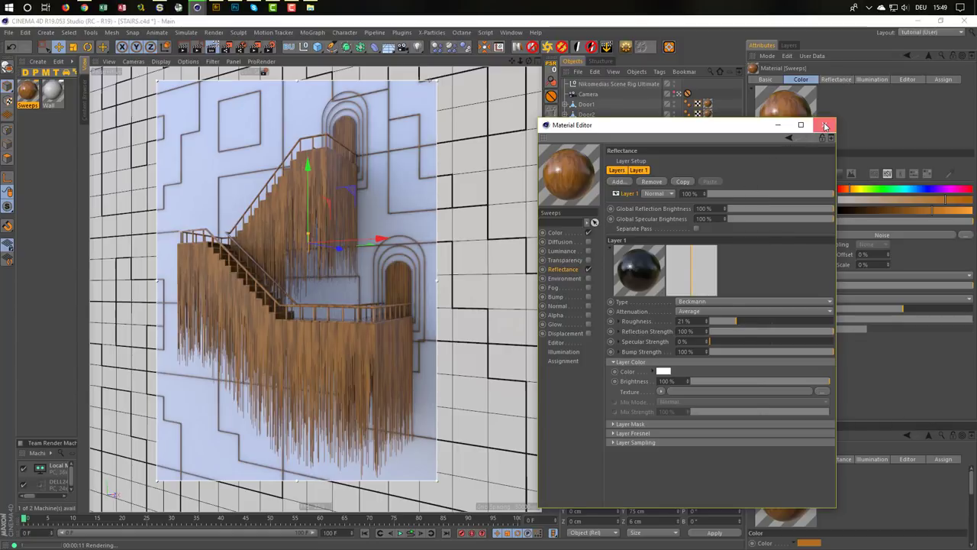
{"action": "left_click", "coordinate": [825, 126]}
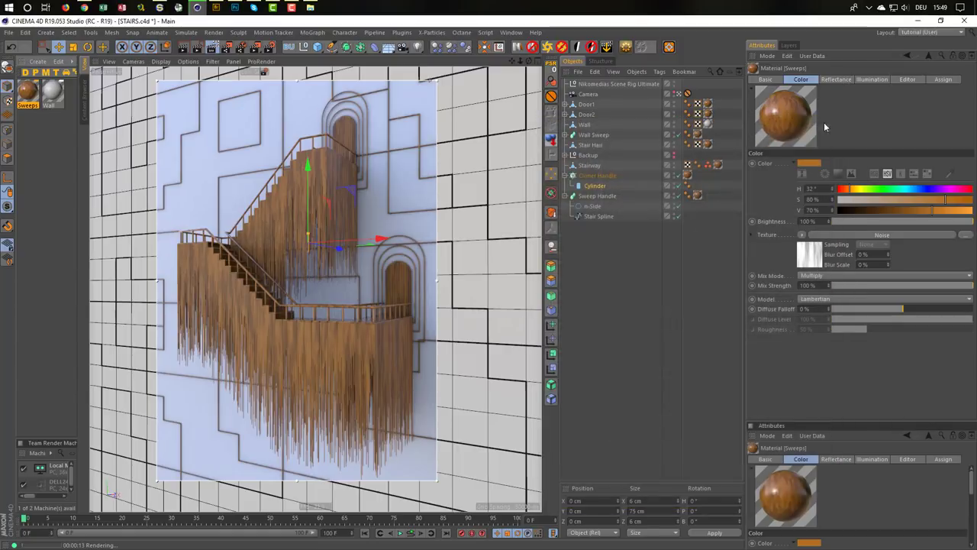
Make Middle GI the active render setting and render the stairs to Picture Viewer
{"action": "left_click", "coordinate": [271, 50]}
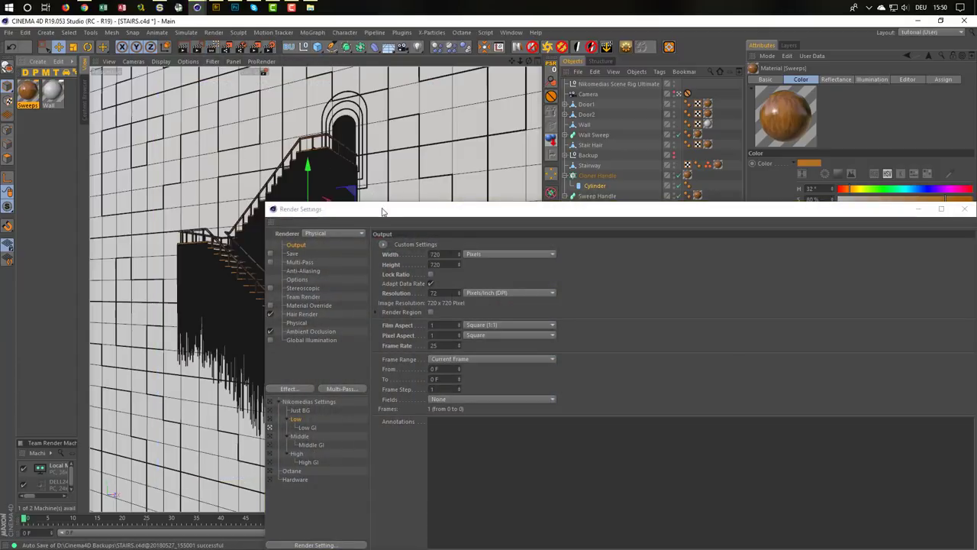
{"action": "left_click_drag", "start_coordinate": [383, 212], "coordinate": [279, 126]}
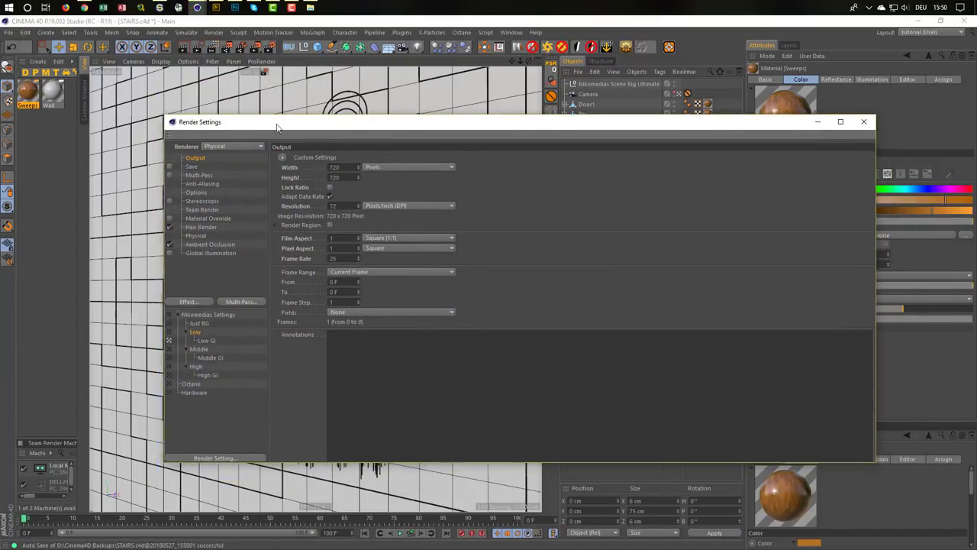
{"action": "left_click", "coordinate": [167, 359]}
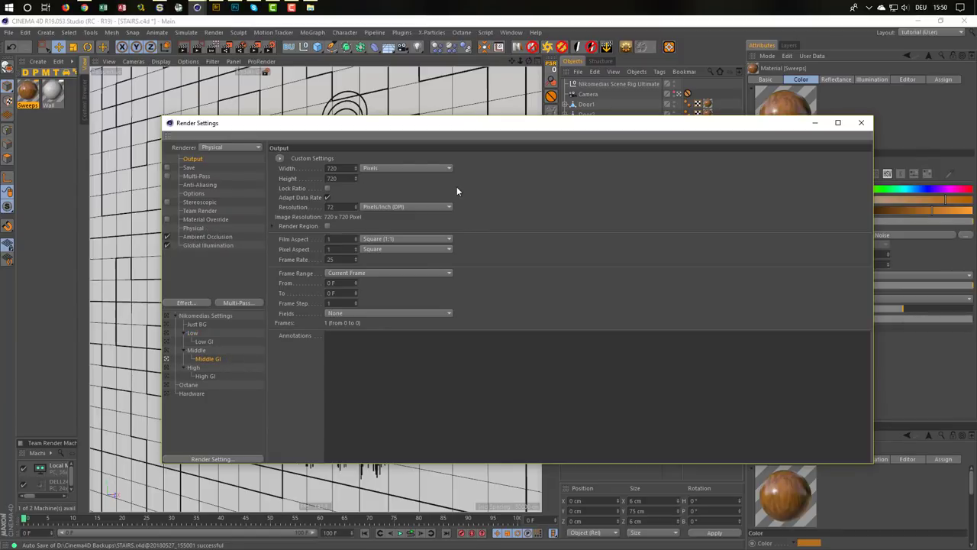
{"action": "key", "text": "shift+r"}
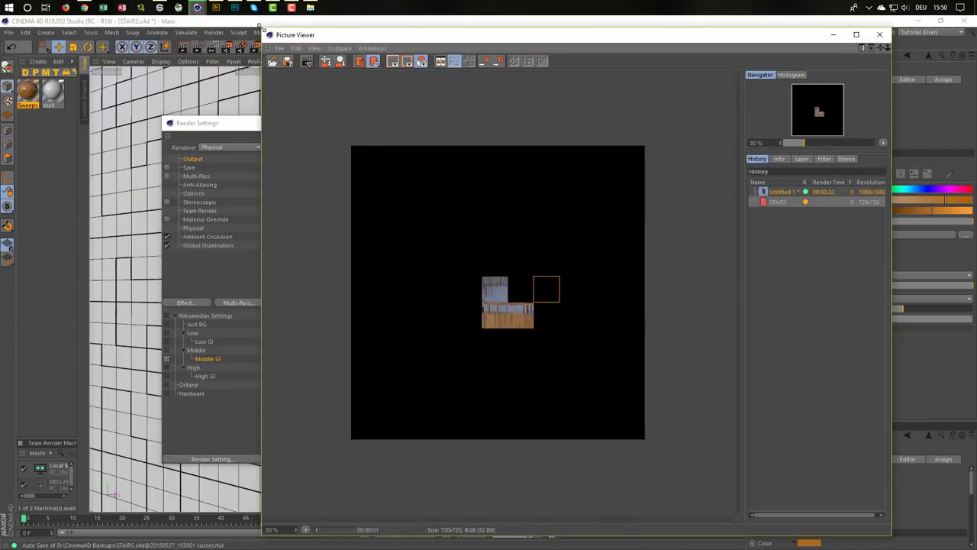
Resize and reposition the render window, then make High GI the active render setting
{"action": "left_click_drag", "start_coordinate": [259, 28], "coordinate": [392, 161]}
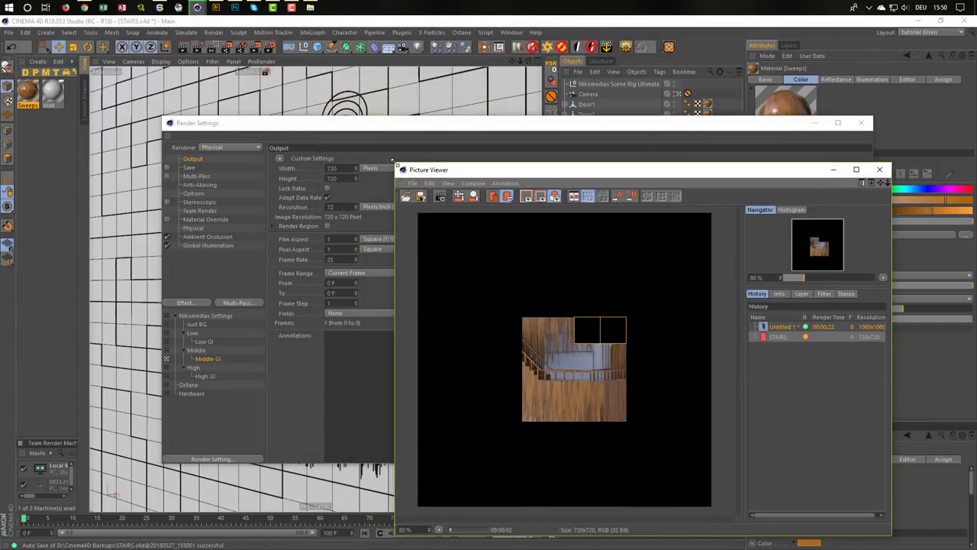
{"action": "left_click_drag", "start_coordinate": [552, 174], "coordinate": [591, 121]}
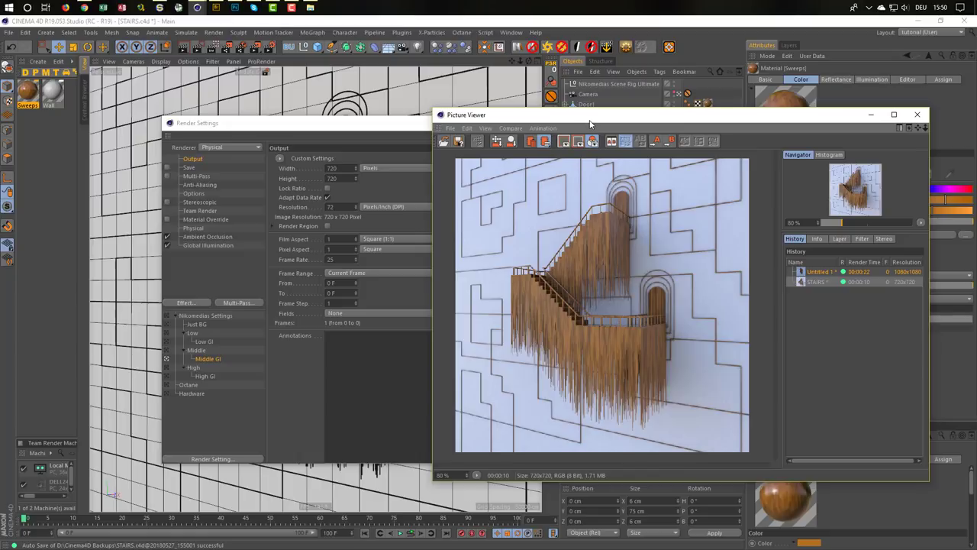
{"action": "left_click", "coordinate": [165, 376]}
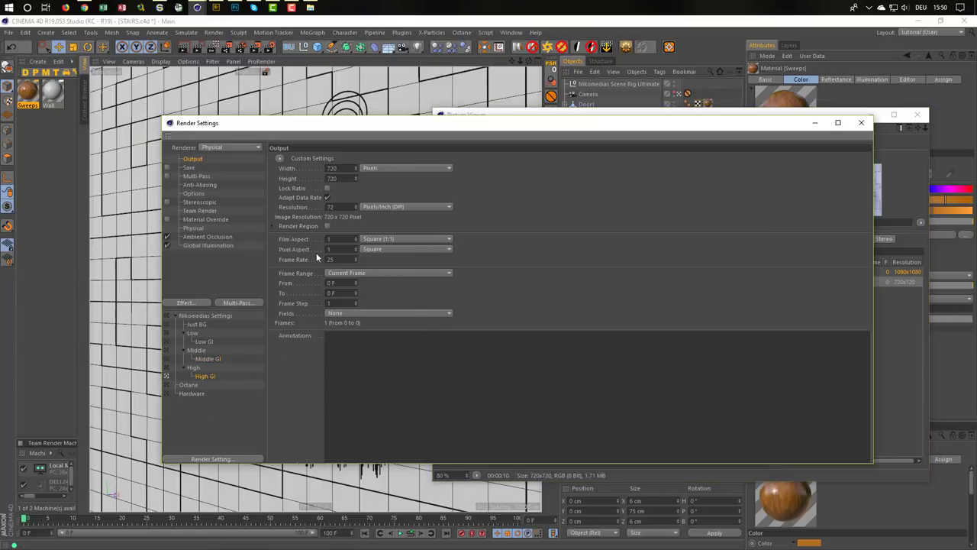
Render the stairs to Picture Viewer at 720×720 with High GI
{"action": "key", "text": "shift+r"}
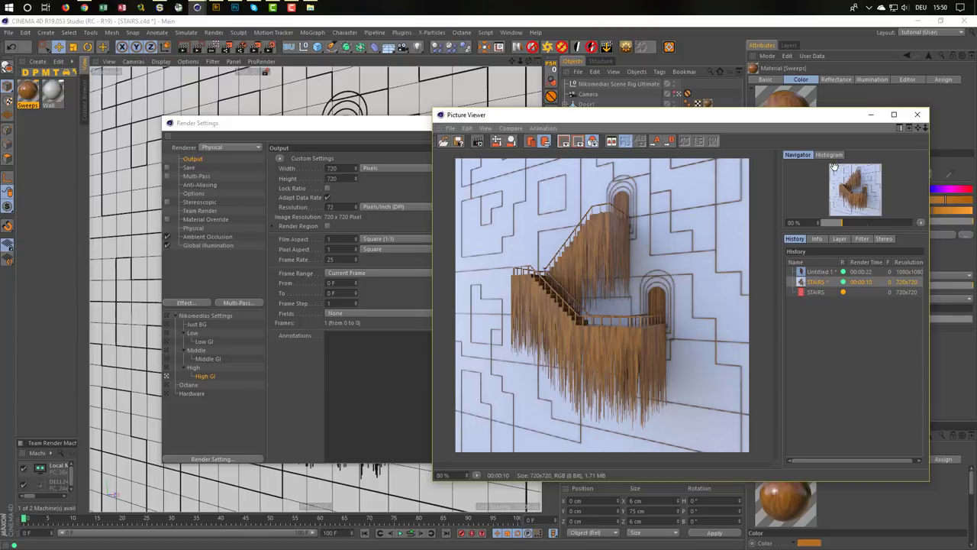
Enable the Picture Viewer filter, keep exposure near 0 and set contrast to 10%
{"action": "left_click", "coordinate": [858, 239]}
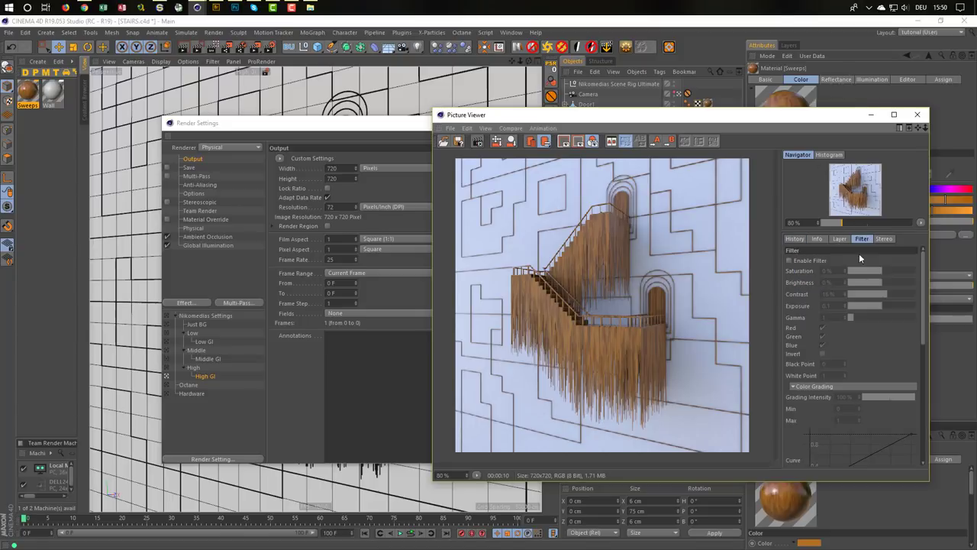
{"action": "left_click", "coordinate": [789, 260]}
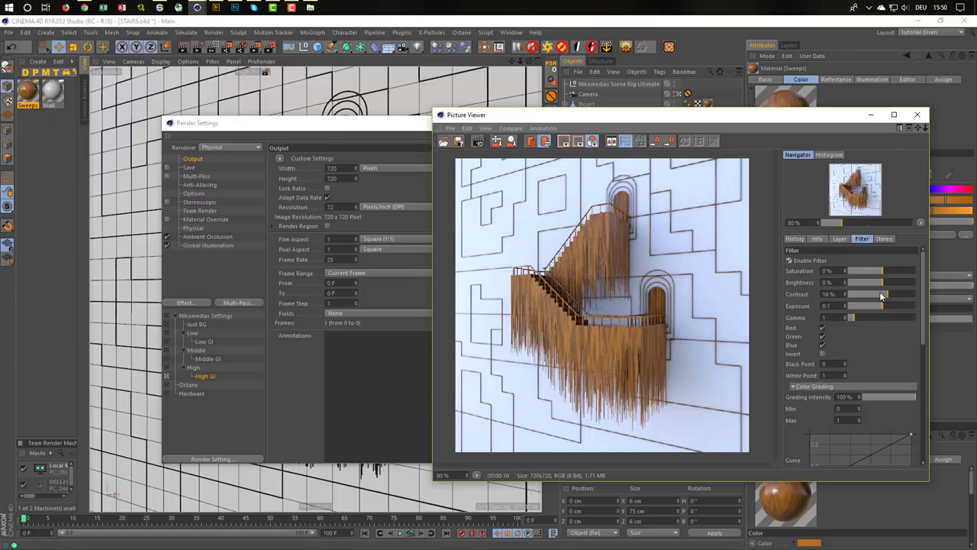
{"action": "left_click", "coordinate": [845, 306]}
{"action": "left_click", "coordinate": [845, 308]}
{"action": "left_click", "coordinate": [845, 309]}
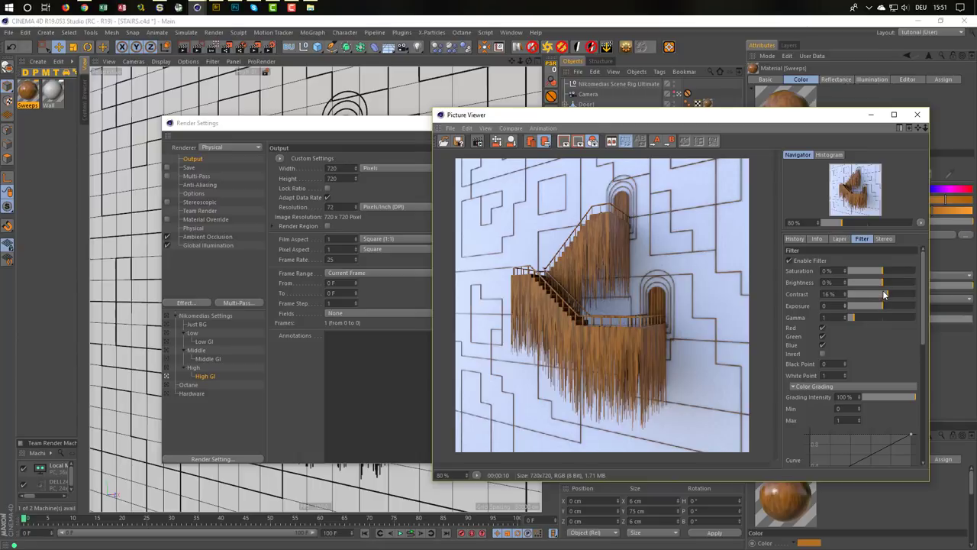
{"action": "left_click", "coordinate": [882, 297]}
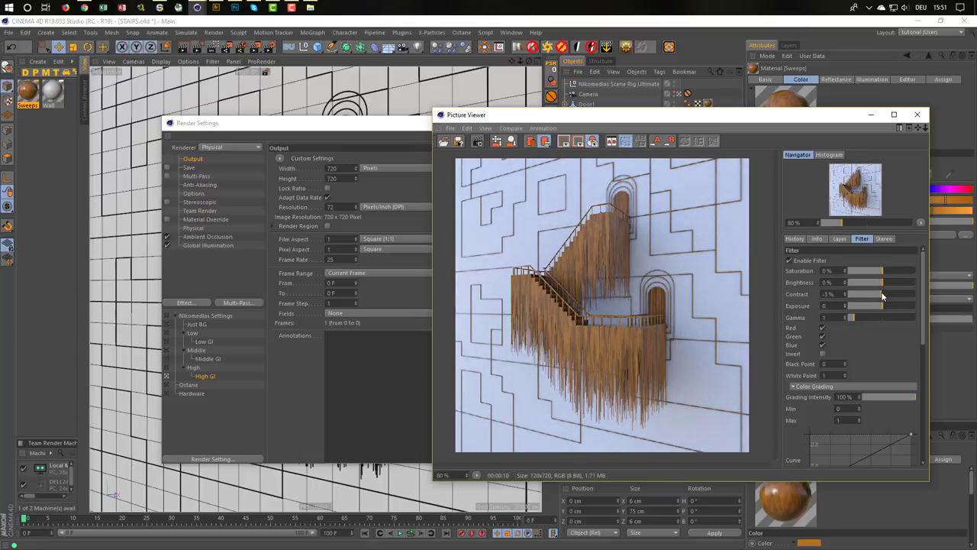
{"action": "left_click", "coordinate": [885, 294]}
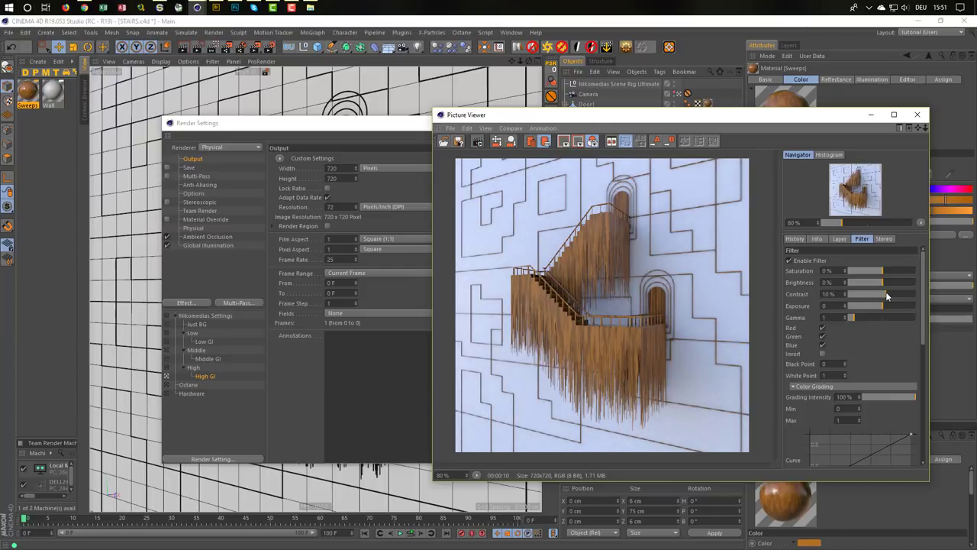
Toggle the filter to compare the stairs render with and without it, then return to History
{"action": "left_click", "coordinate": [789, 260]}
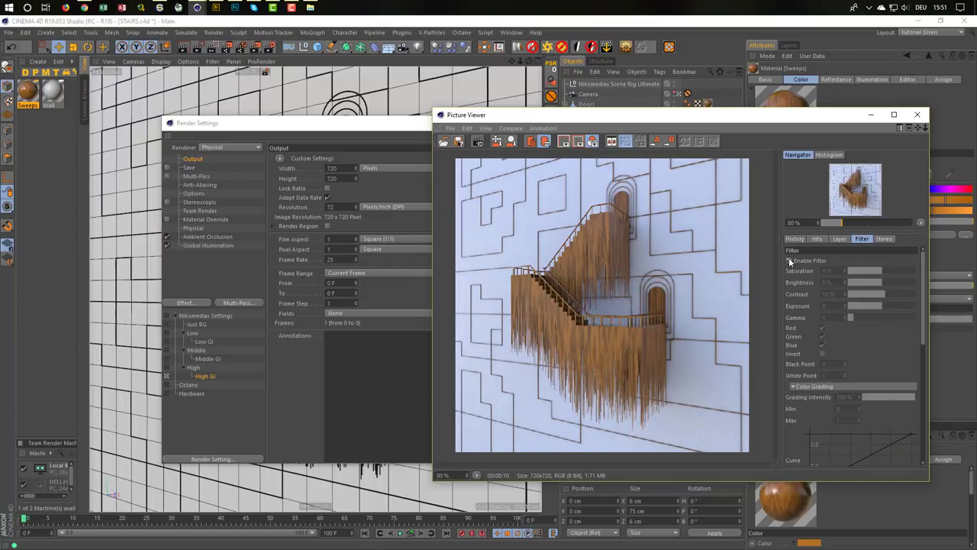
{"action": "left_click", "coordinate": [790, 260]}
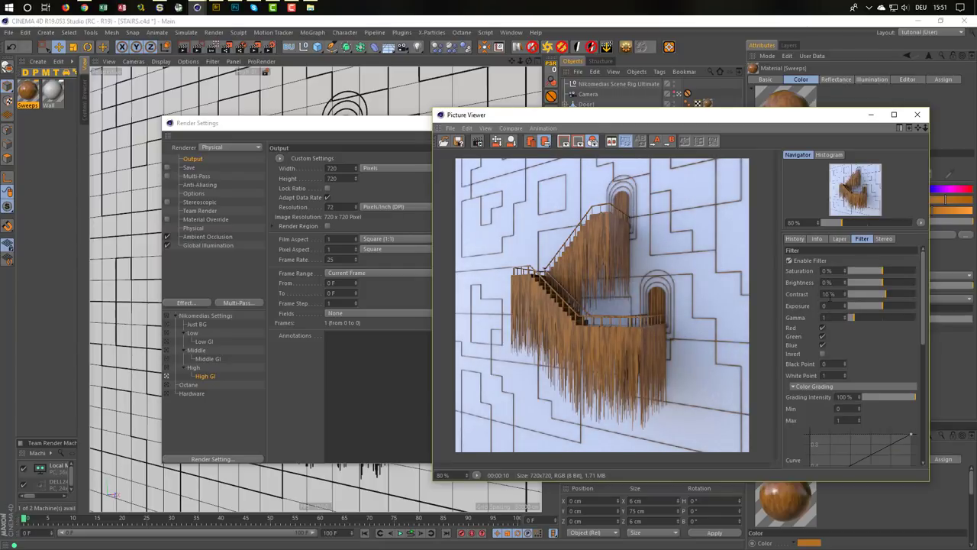
{"action": "left_click", "coordinate": [789, 260]}
{"action": "left_click", "coordinate": [790, 260]}
{"action": "left_click", "coordinate": [790, 261]}
{"action": "left_click", "coordinate": [789, 260]}
{"action": "left_click", "coordinate": [789, 261]}
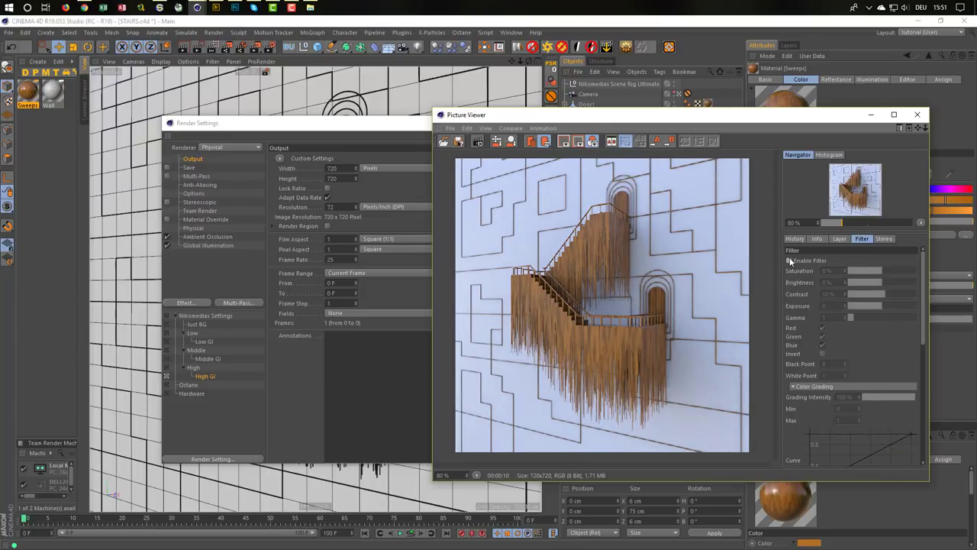
{"action": "left_click", "coordinate": [790, 260]}
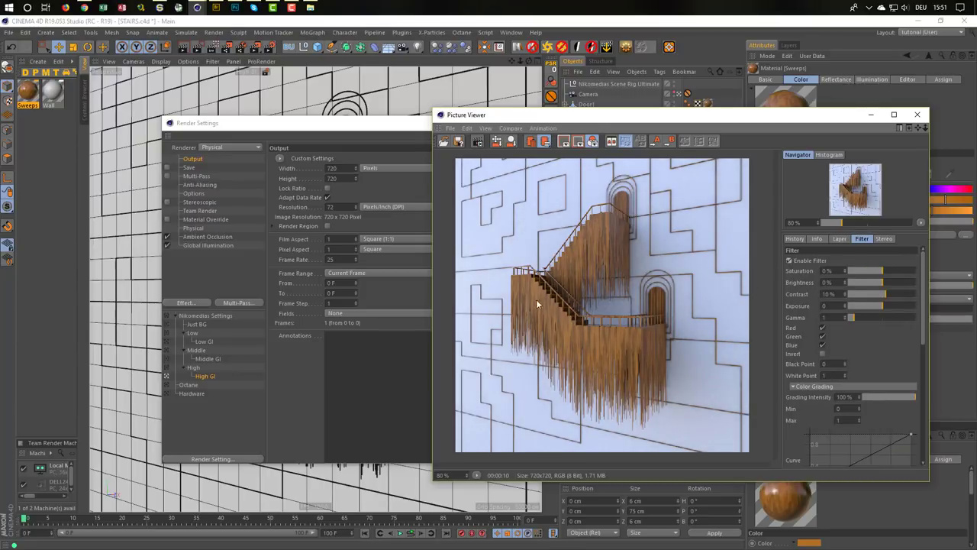
{"action": "left_click", "coordinate": [789, 260]}
{"action": "left_click", "coordinate": [796, 238]}
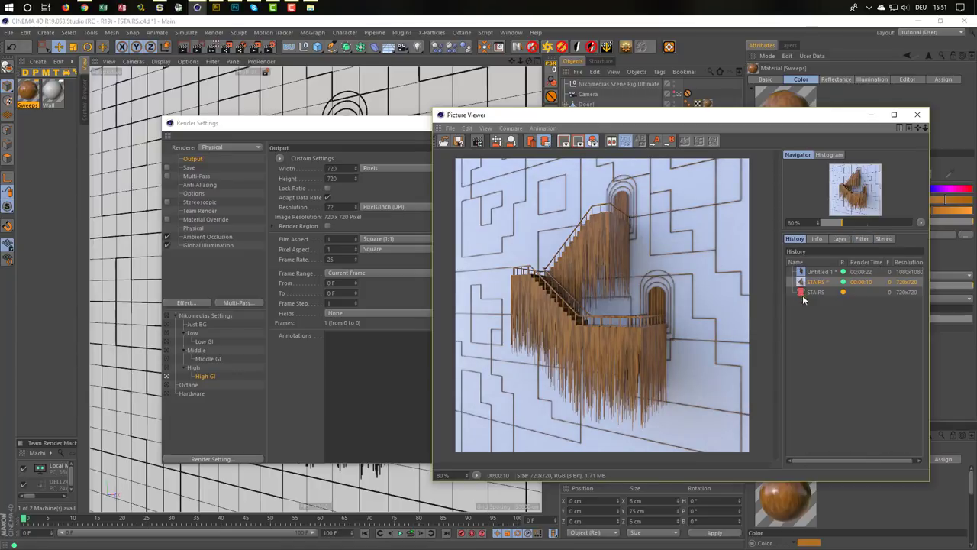
Render a third 720×720 STAIRS image to Picture Viewer and enlarge the window
{"action": "key", "text": "shift+r"}
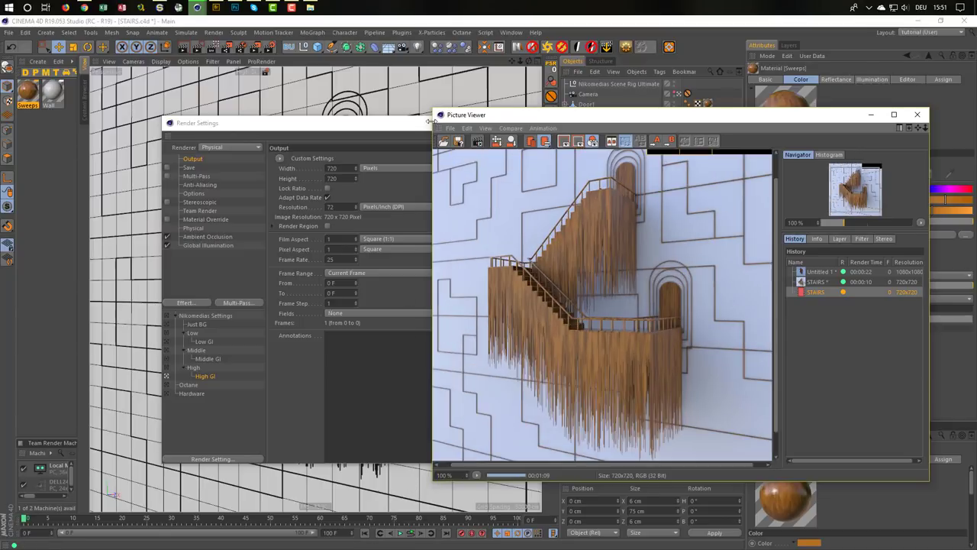
{"action": "left_click_drag", "start_coordinate": [431, 107], "coordinate": [384, 37]}
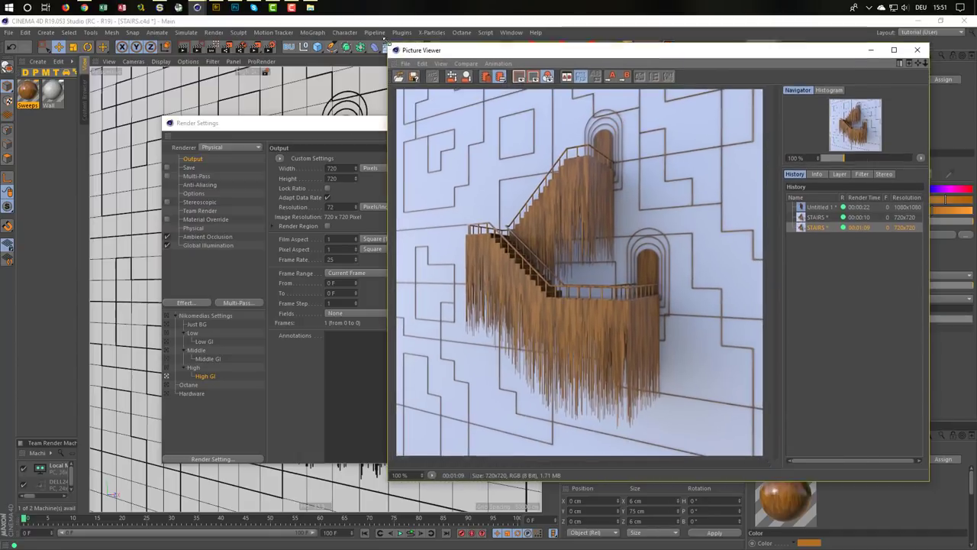